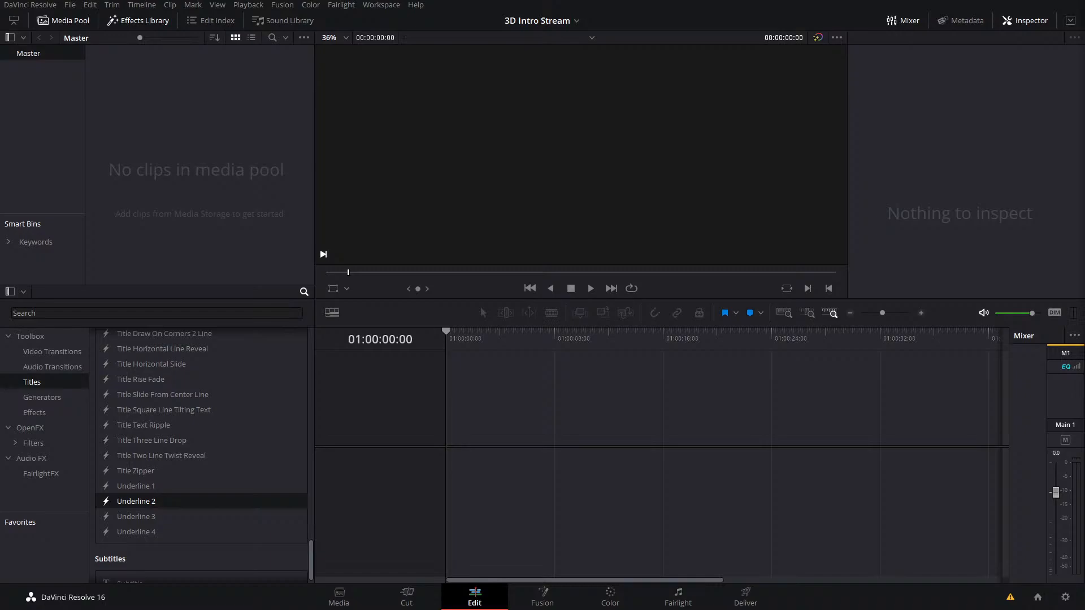
Import the meldubstep music file into the media pool and place it at the start of a new timeline
{"action": "left_click_drag", "start_coordinate": [599, 251], "coordinate": [207, 175]}
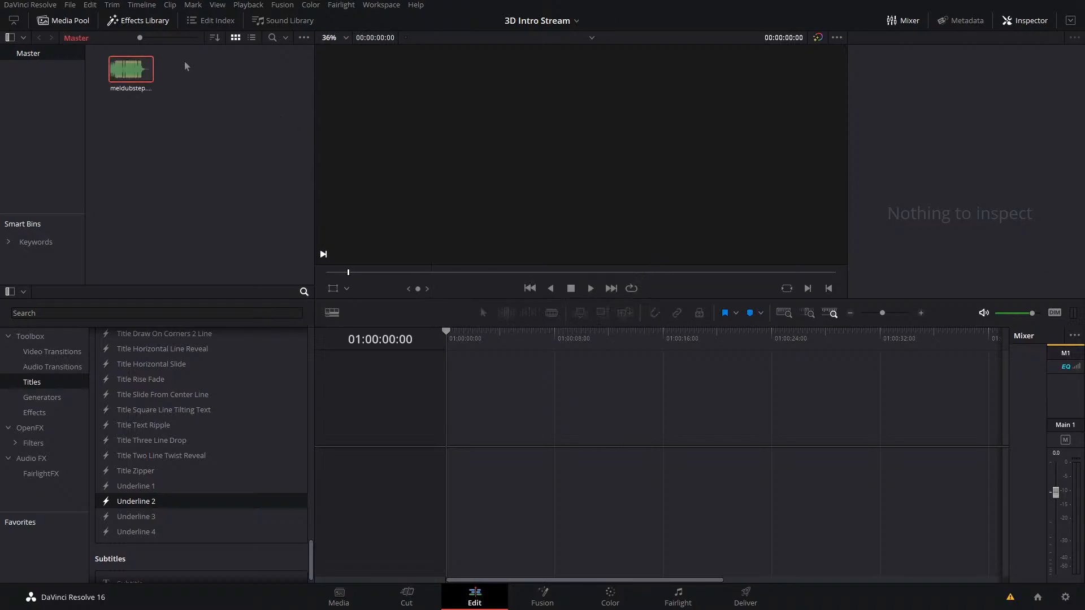
{"action": "left_click_drag", "start_coordinate": [131, 69], "coordinate": [481, 486]}
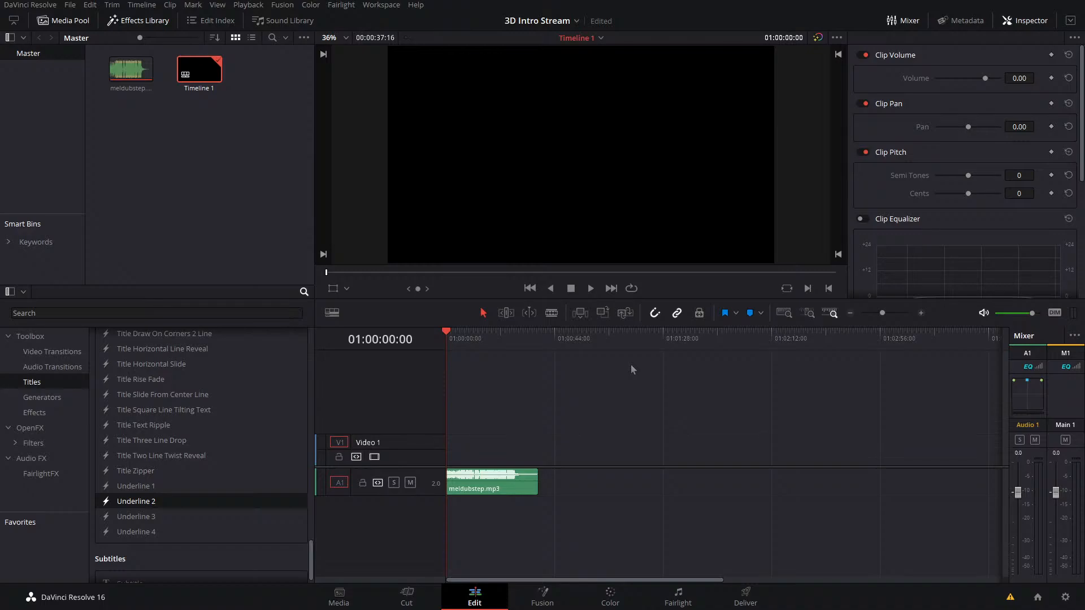
Play the music clip through and examine its waveform on an enlarged audio track
{"action": "key", "text": "space"}
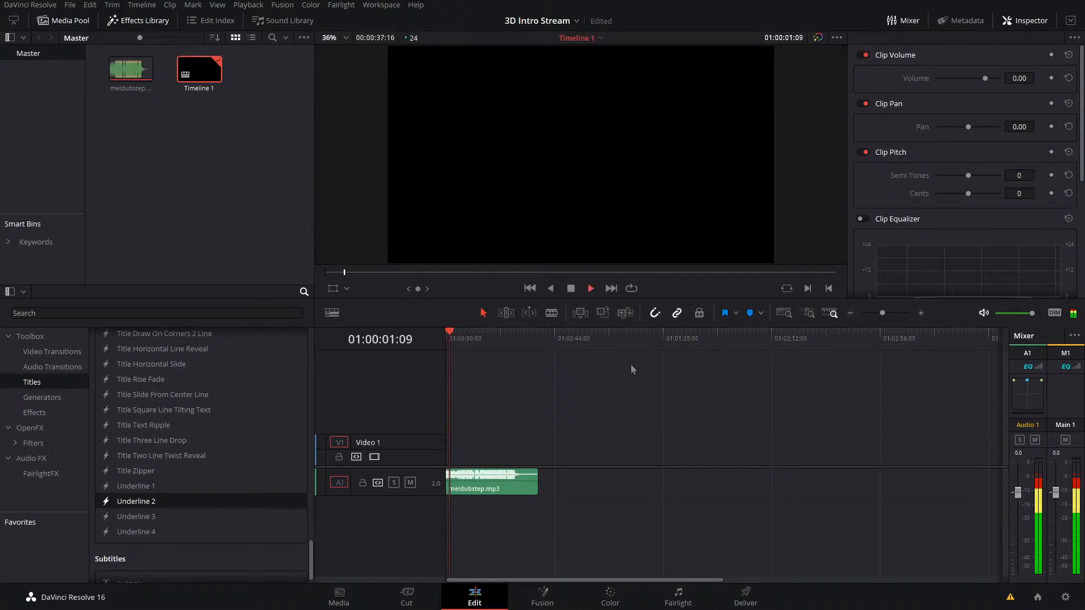
{"action": "key", "text": "space"}
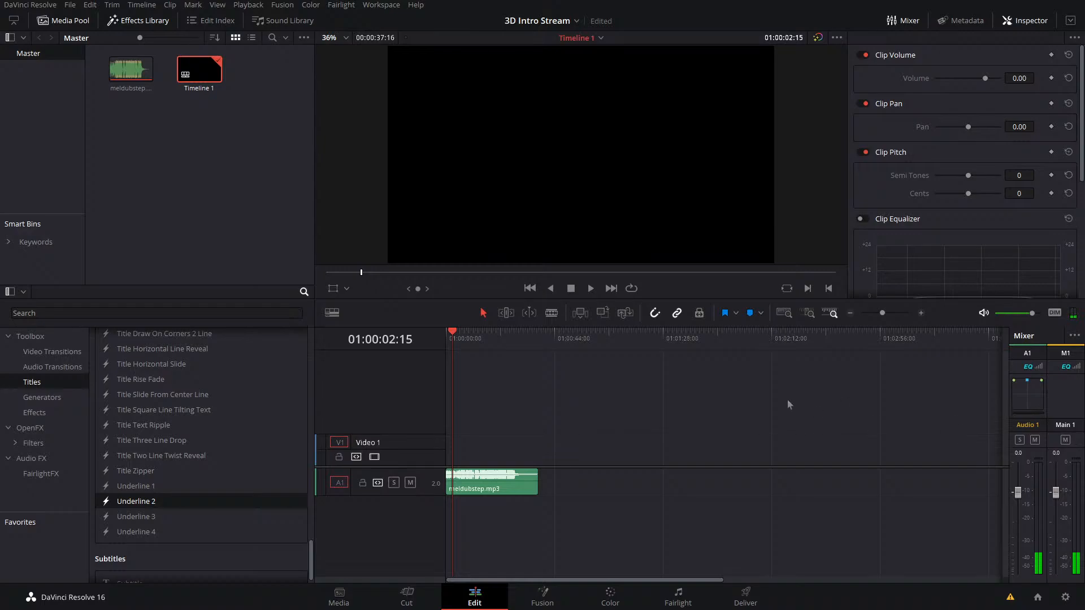
{"action": "key", "text": "space"}
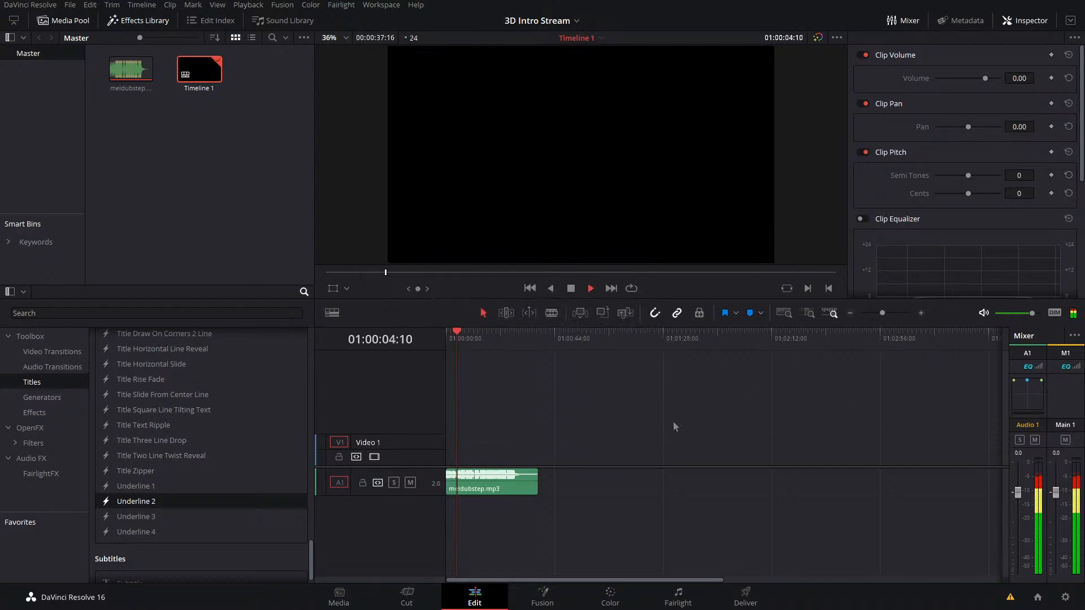
{"action": "scroll", "coordinate": [515, 484], "scroll_direction": "up", "scroll_amount": 6}
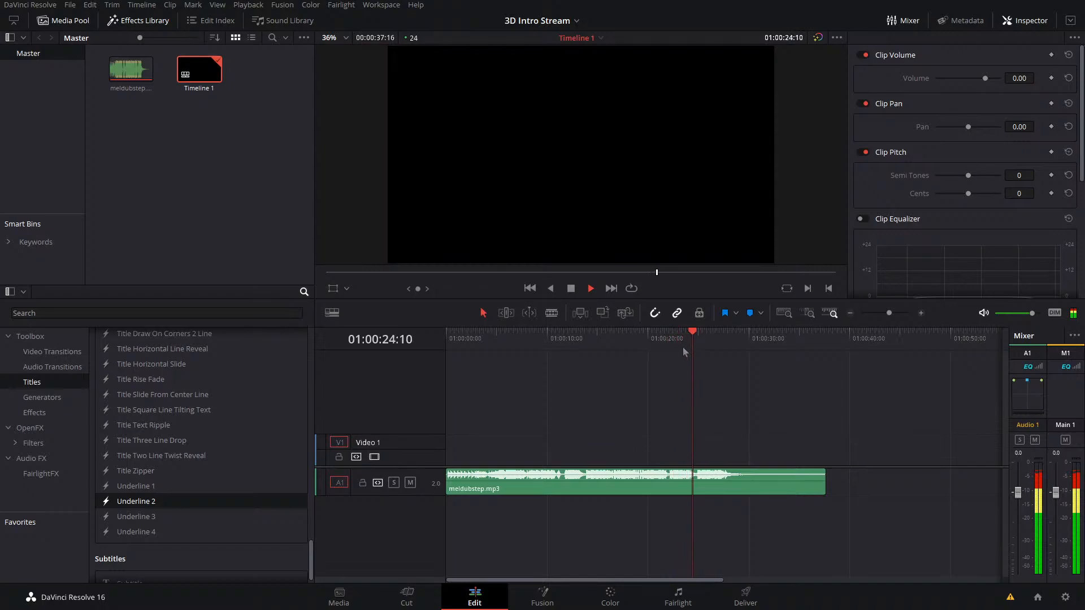
{"action": "key", "text": "space"}
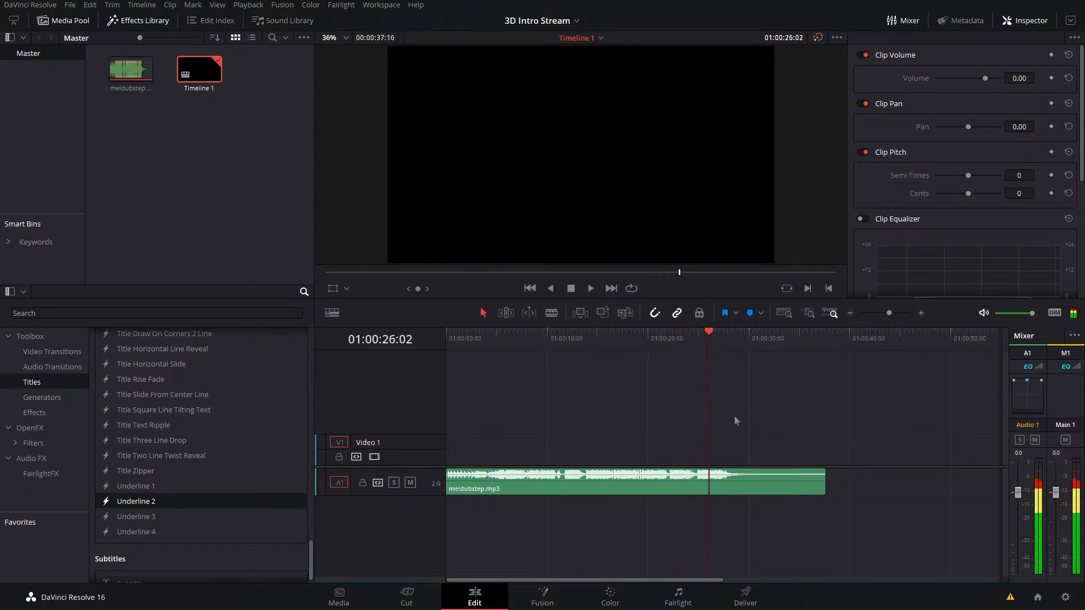
{"action": "left_click_drag", "start_coordinate": [487, 339], "coordinate": [464, 385]}
{"action": "left_click_drag", "start_coordinate": [424, 466], "coordinate": [433, 559]}
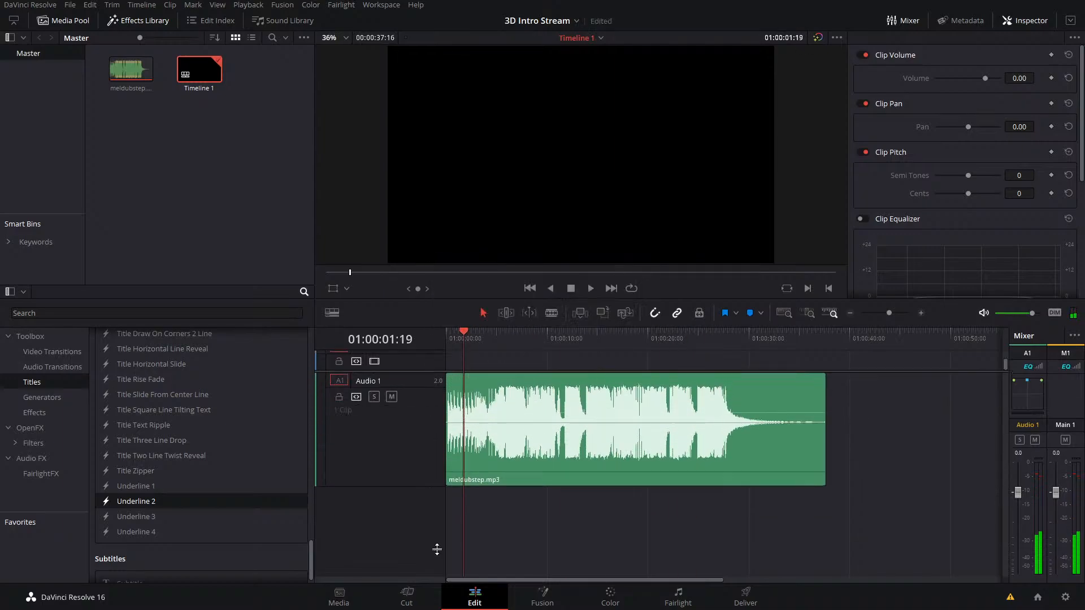
{"action": "scroll", "coordinate": [475, 448], "scroll_direction": "up", "scroll_amount": 3}
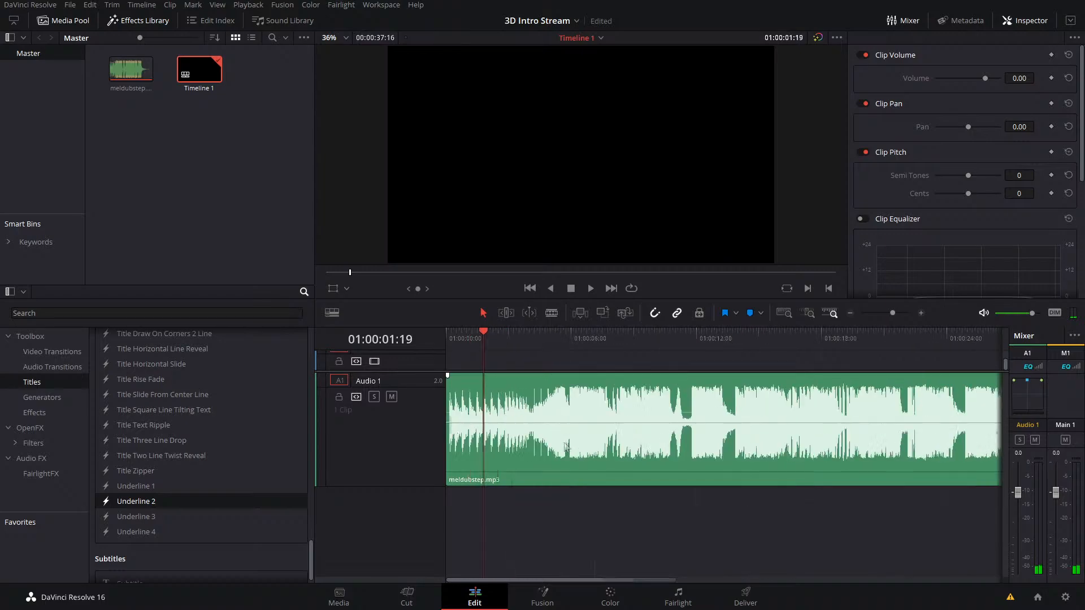
{"action": "scroll", "coordinate": [564, 444], "scroll_direction": "down", "scroll_amount": 5}
{"action": "left_click_drag", "start_coordinate": [402, 486], "coordinate": [402, 401]}
Switch to the Fairlight page, hide the side panels and enlarge the Audio 1 waveform for detailed editing
{"action": "left_click", "coordinate": [677, 597]}
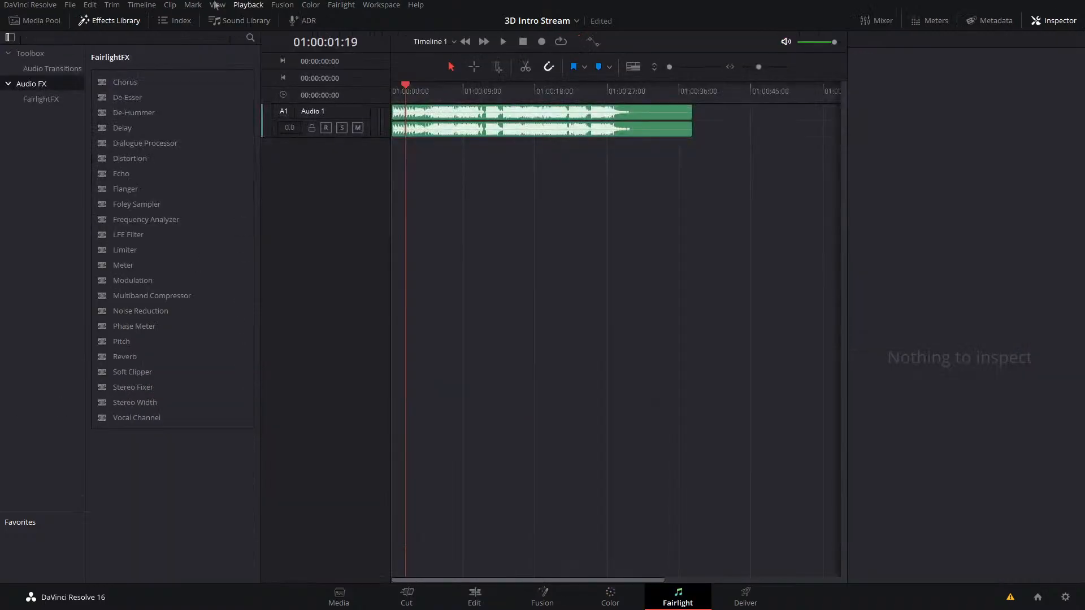
{"action": "left_click", "coordinate": [109, 20]}
{"action": "left_click", "coordinate": [1043, 23]}
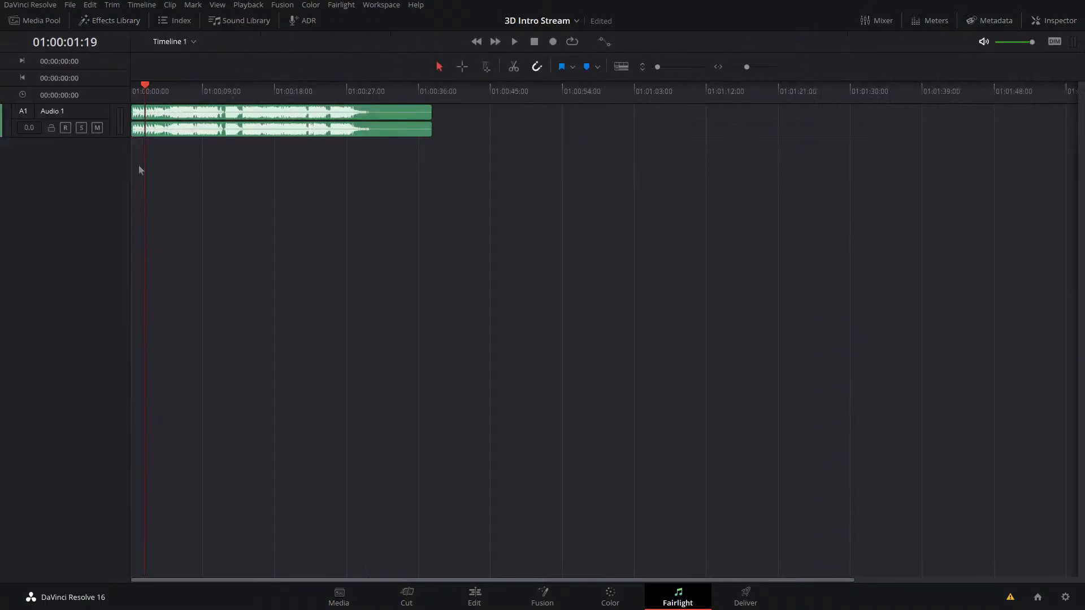
{"action": "left_click_drag", "start_coordinate": [103, 137], "coordinate": [63, 450]}
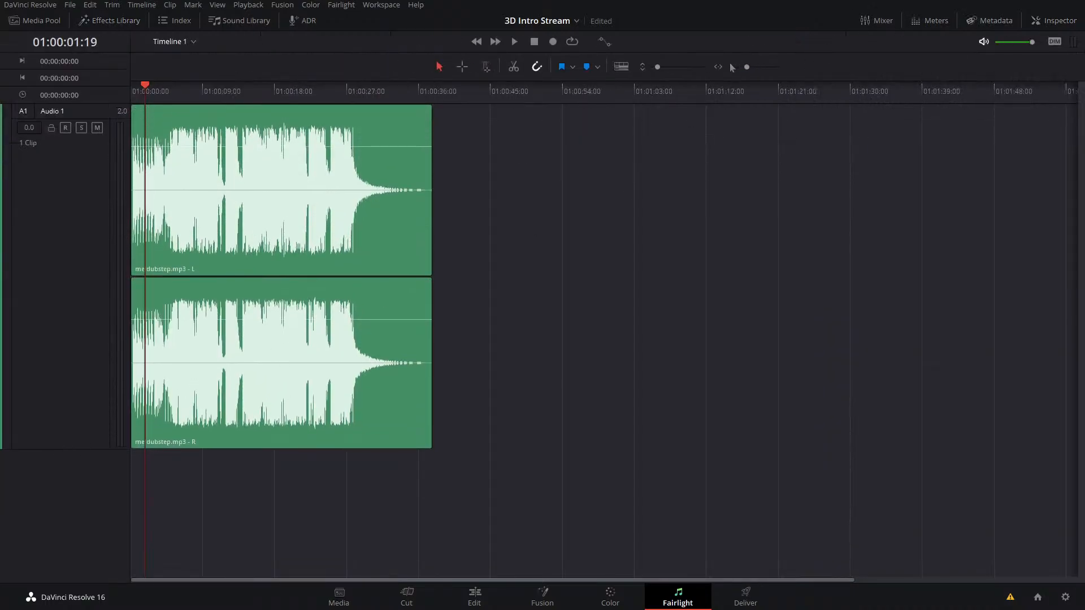
{"action": "left_click", "coordinate": [751, 68]}
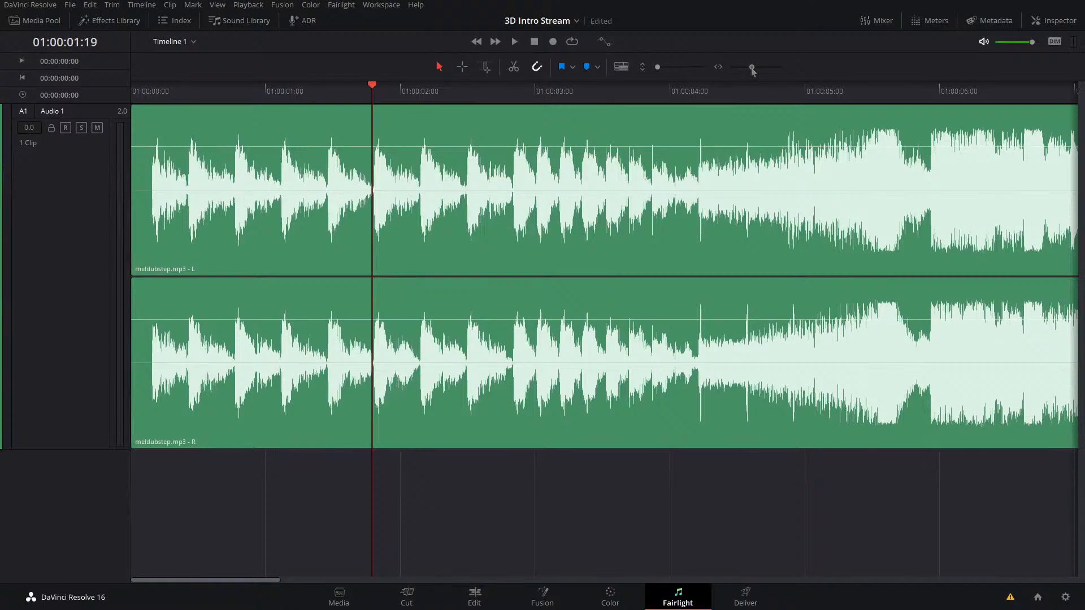
{"action": "left_click_drag", "start_coordinate": [752, 68], "coordinate": [750, 68]}
Find the end of the music's build-up and split the clip there at 01:00:05:22
{"action": "key", "text": "space"}
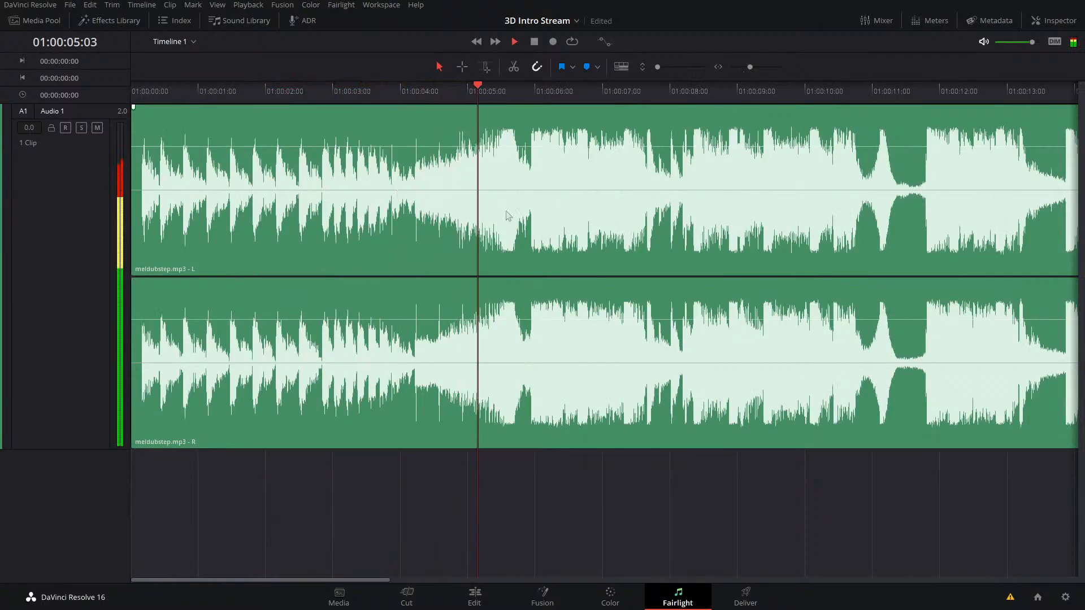
{"action": "key", "text": "space"}
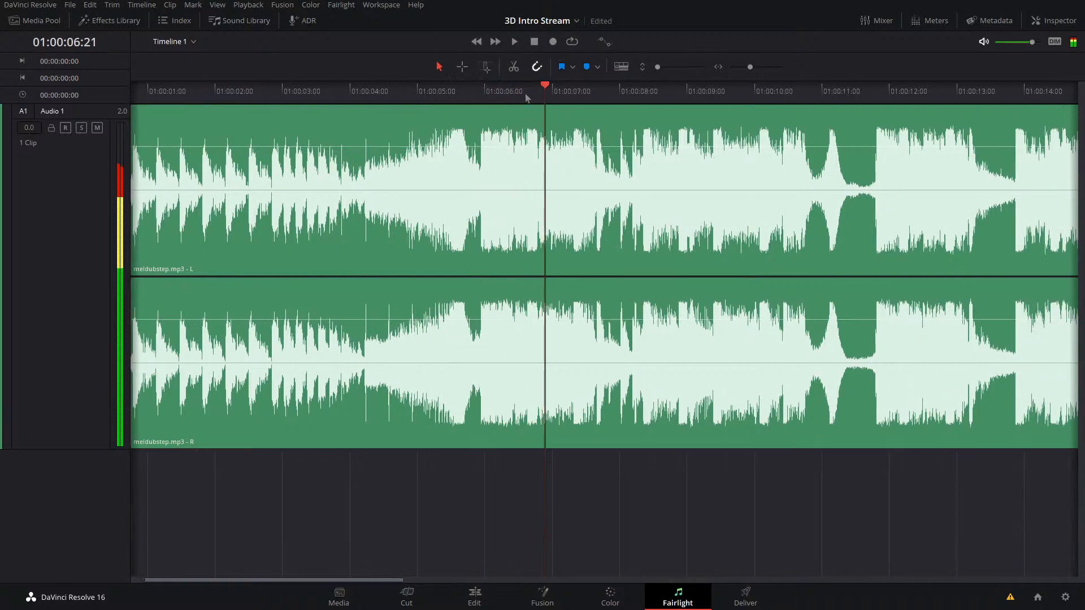
{"action": "left_click_drag", "start_coordinate": [433, 96], "coordinate": [481, 102]}
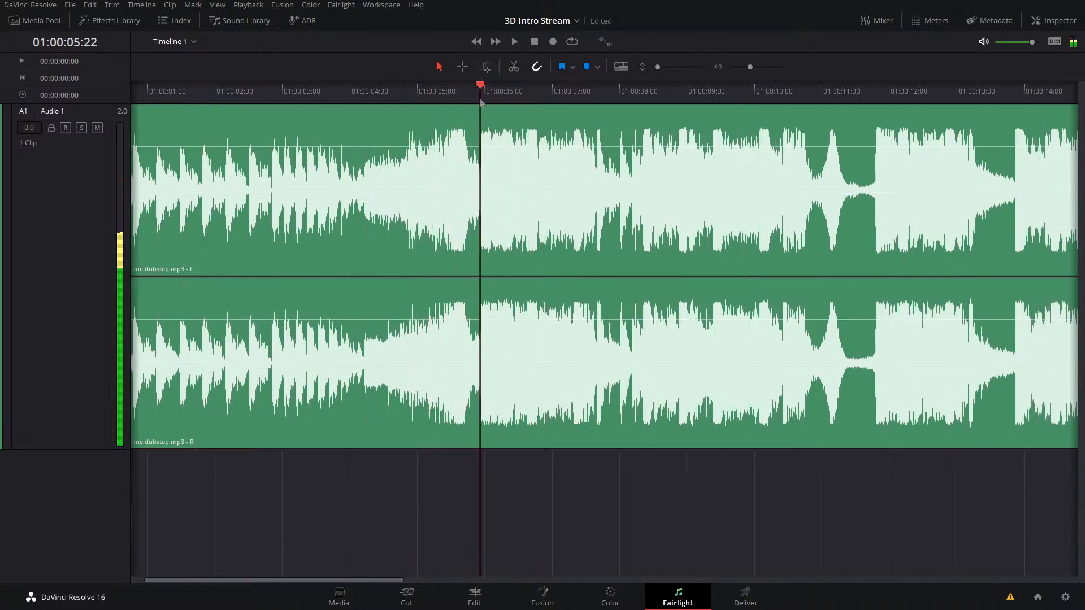
{"action": "left_click", "coordinate": [494, 181]}
{"action": "key", "text": "ctrl+b"}
Split the music near its ending at 01:00:24:21 and delete the middle section between the two cuts
{"action": "scroll", "coordinate": [733, 164], "scroll_direction": "down", "scroll_amount": 3}
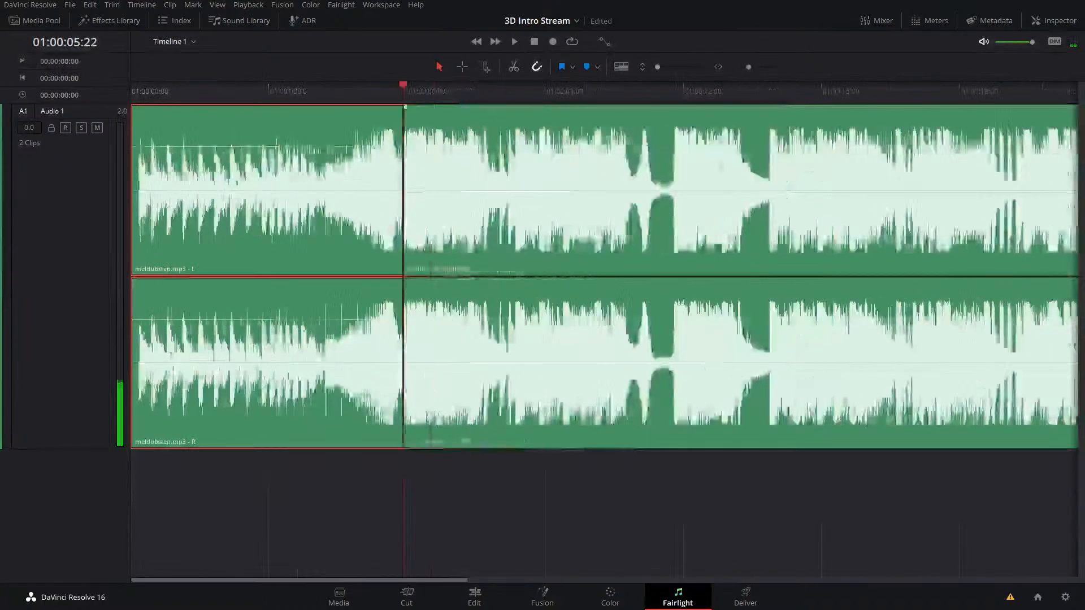
{"action": "left_click", "coordinate": [396, 91]}
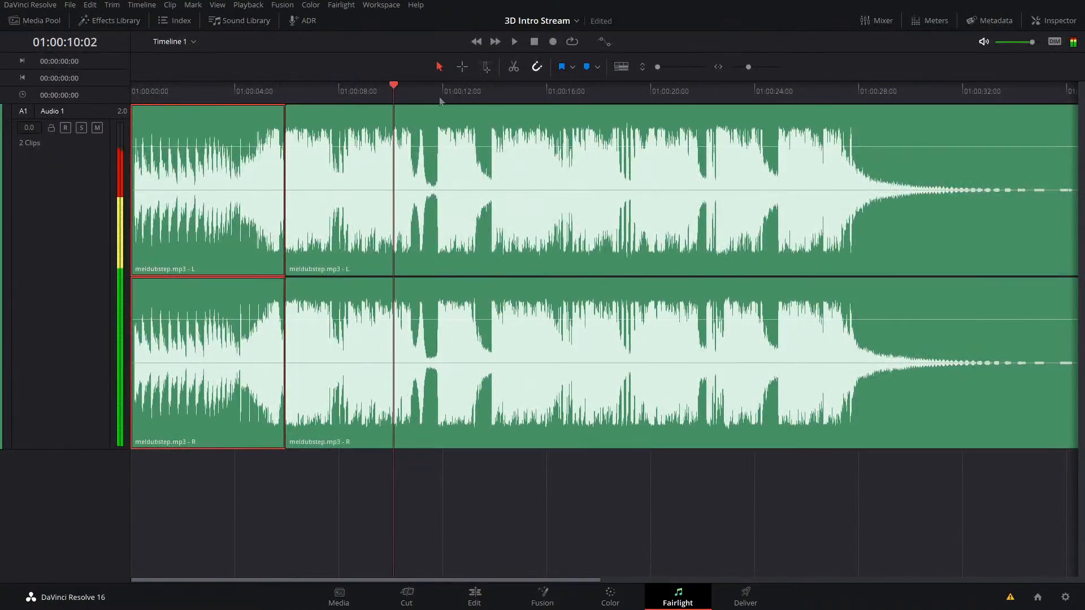
{"action": "left_click_drag", "start_coordinate": [481, 95], "coordinate": [767, 123]}
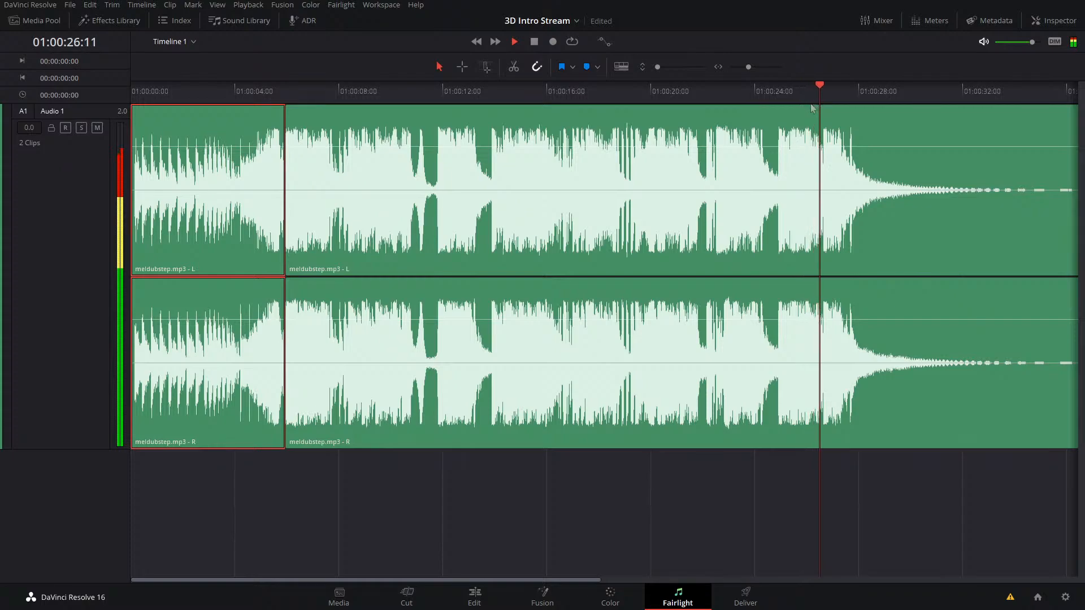
{"action": "left_click_drag", "start_coordinate": [811, 107], "coordinate": [778, 115]}
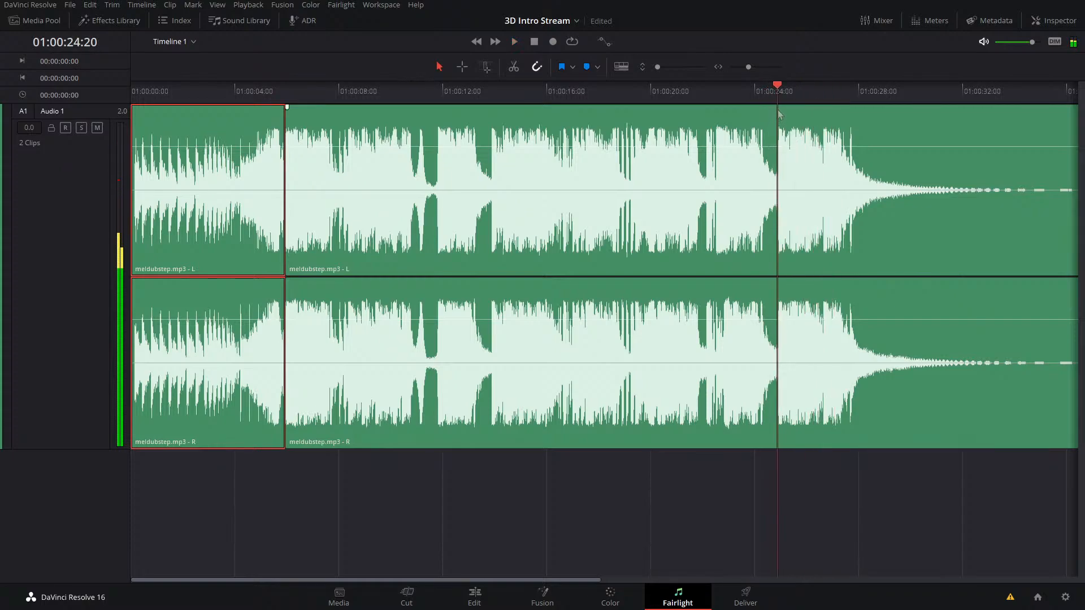
{"action": "left_click", "coordinate": [779, 196]}
{"action": "key", "text": "ctrl+b"}
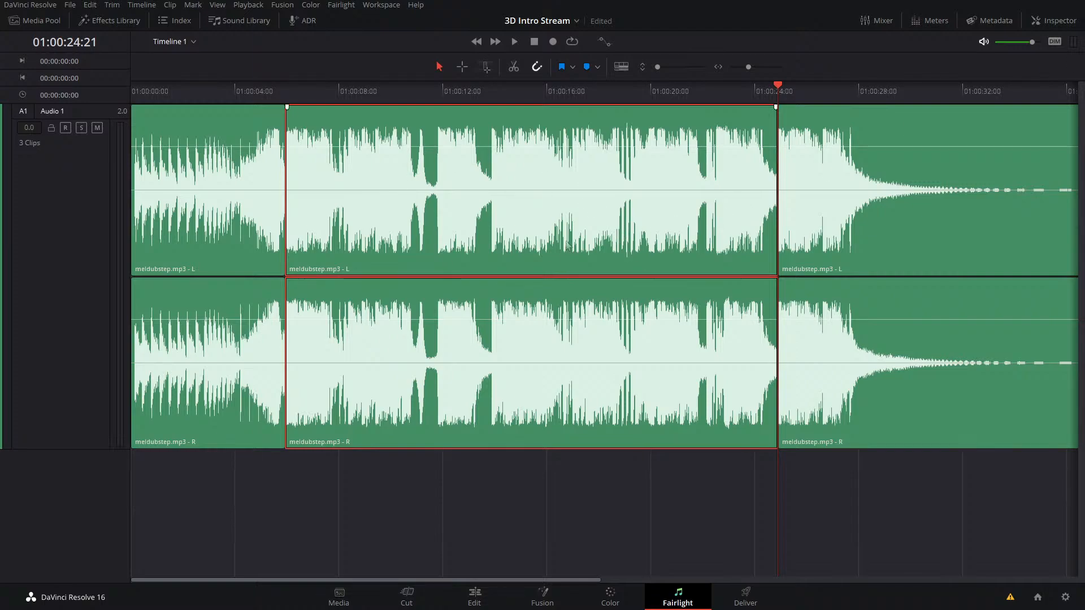
{"action": "key", "text": "BackSpace"}
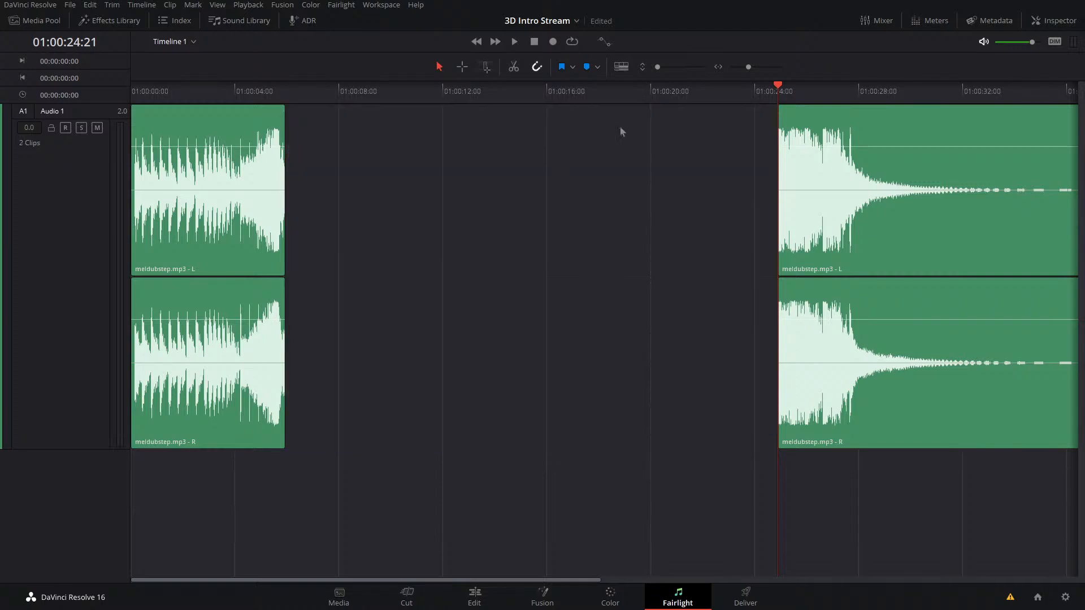
Try joining the ending clip directly to the opening clip and play across the transition
{"action": "left_click_drag", "start_coordinate": [799, 240], "coordinate": [311, 217]}
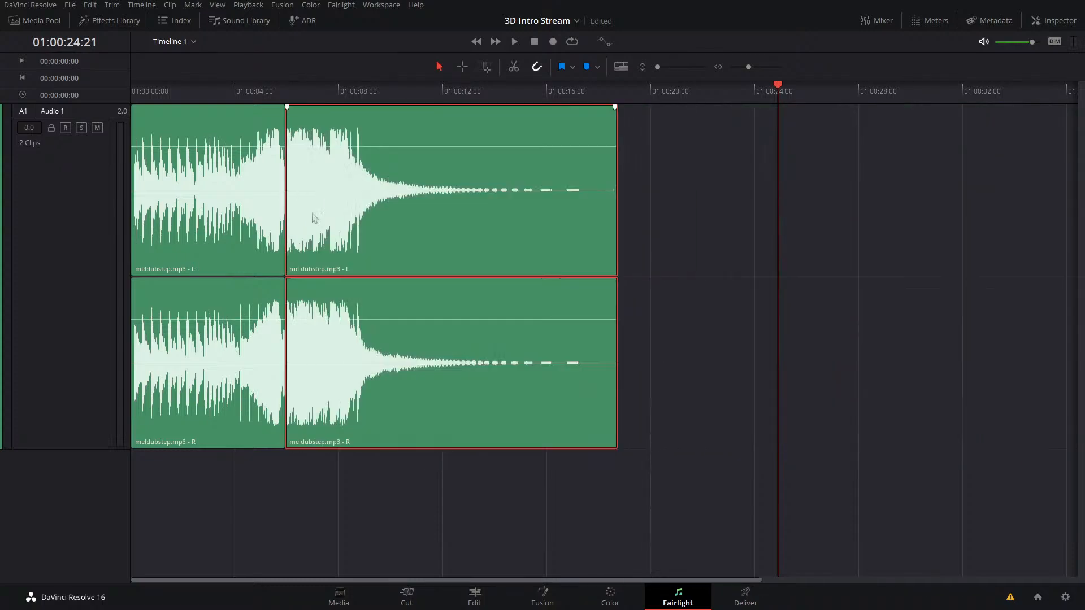
{"action": "left_click_drag", "start_coordinate": [282, 96], "coordinate": [216, 97]}
{"action": "key", "text": "space"}
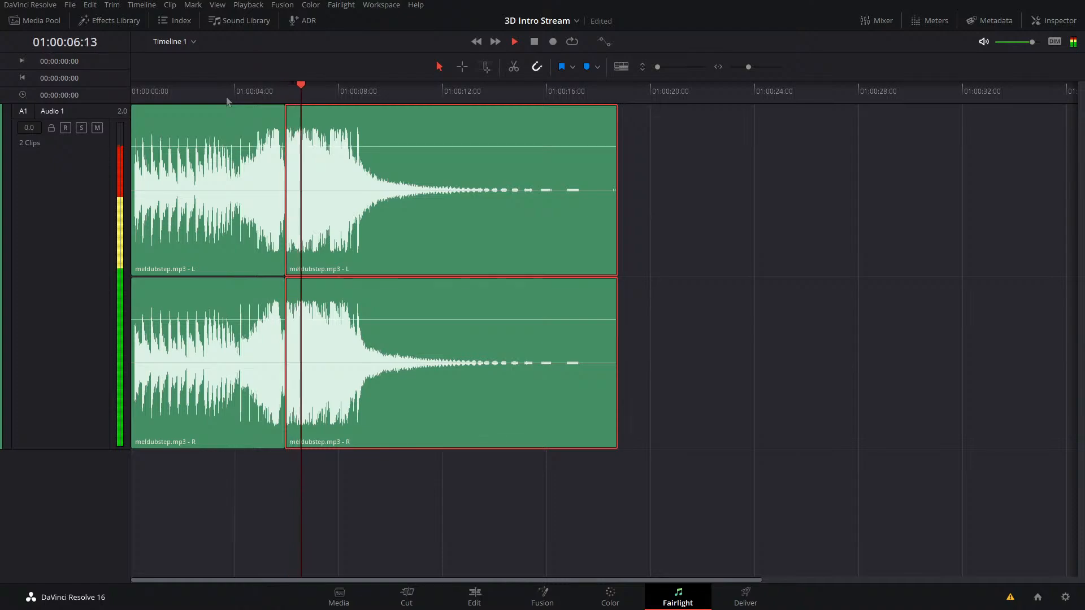
Extend the opening clip's end to just before 01:00:12:00 and place the full ending clip directly after it
{"action": "left_click_drag", "start_coordinate": [416, 200], "coordinate": [523, 222]}
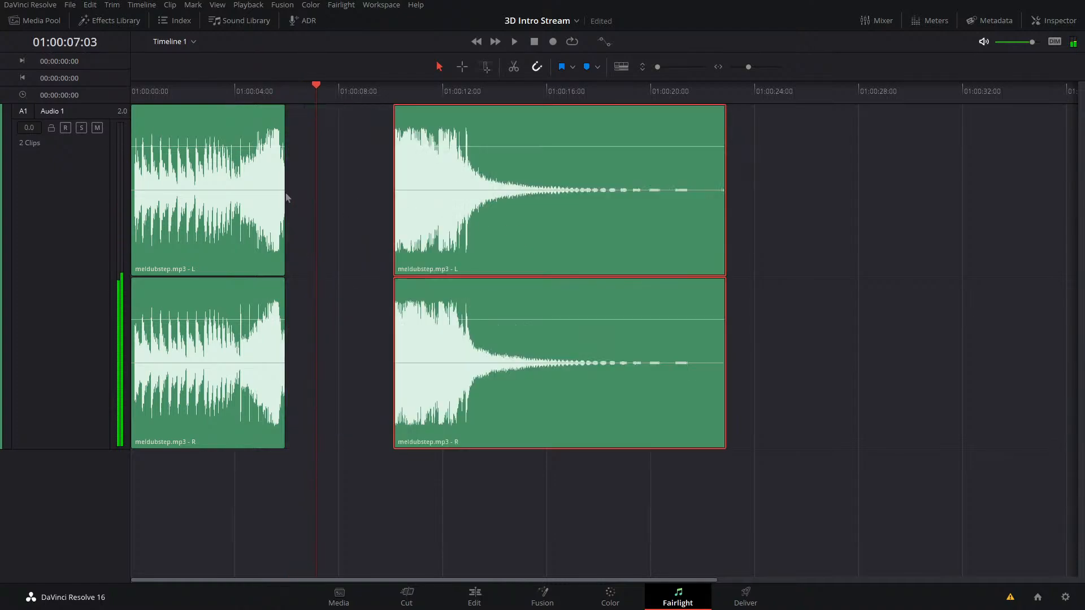
{"action": "left_click_drag", "start_coordinate": [285, 192], "coordinate": [437, 195]}
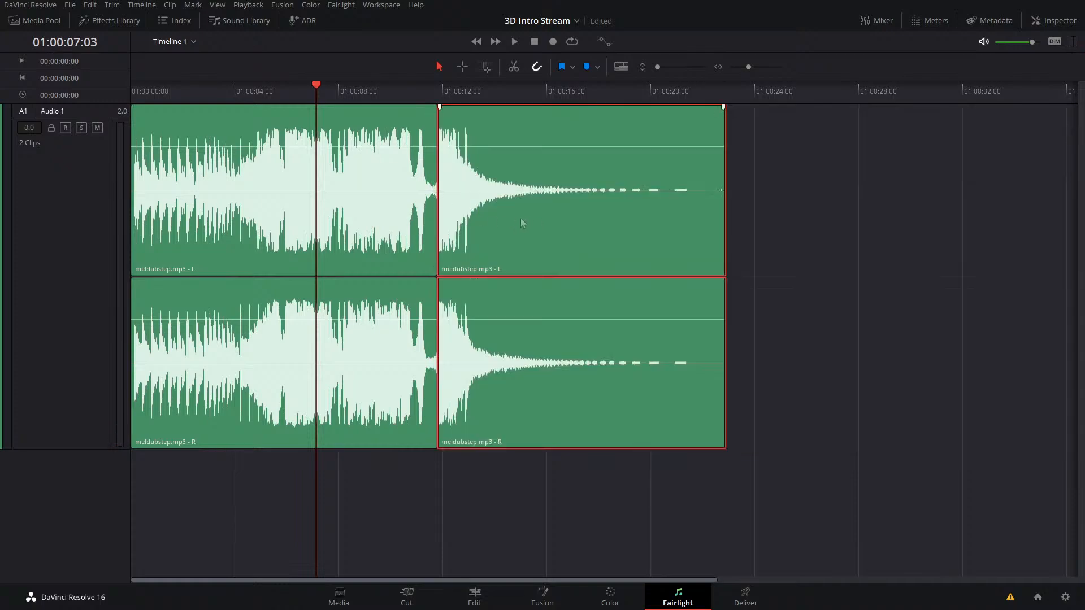
{"action": "left_click_drag", "start_coordinate": [521, 223], "coordinate": [586, 226]}
{"action": "left_click", "coordinate": [603, 226]}
{"action": "left_click_drag", "start_coordinate": [558, 225], "coordinate": [582, 220]}
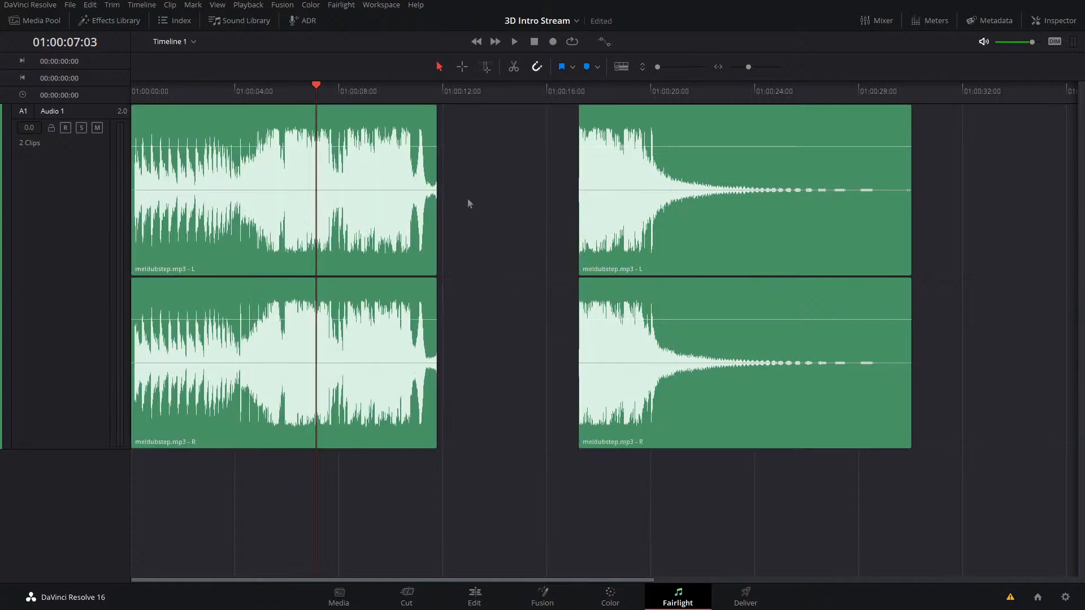
{"action": "left_click_drag", "start_coordinate": [761, 230], "coordinate": [614, 233]}
Play across the cut between the two music clips from 01:00:11:06 to judge the transition
{"action": "left_click", "coordinate": [424, 92]}
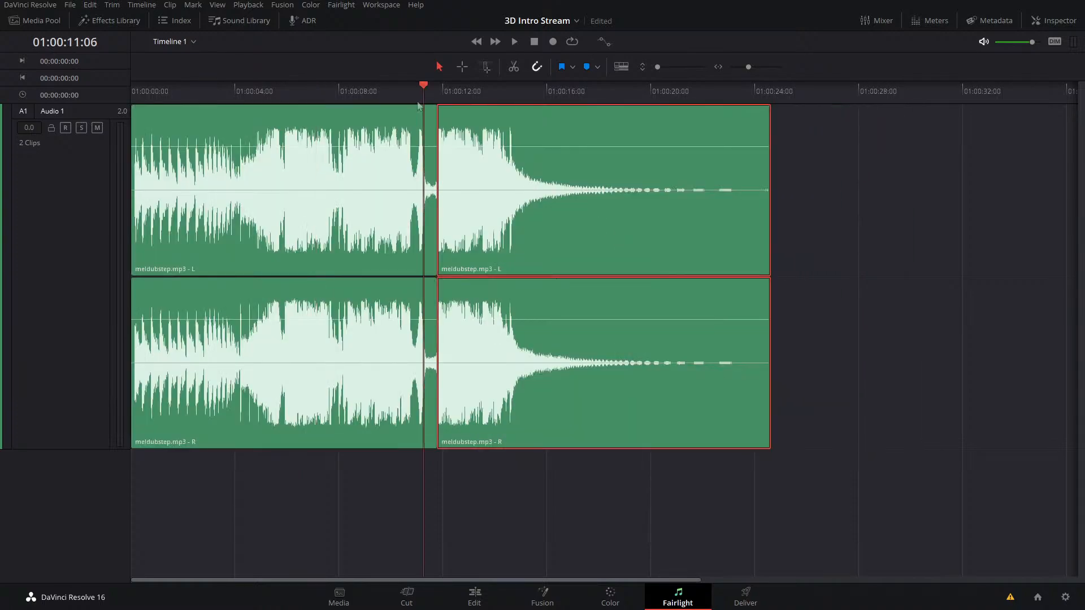
{"action": "key", "text": "space"}
{"action": "left_click", "coordinate": [182, 90]}
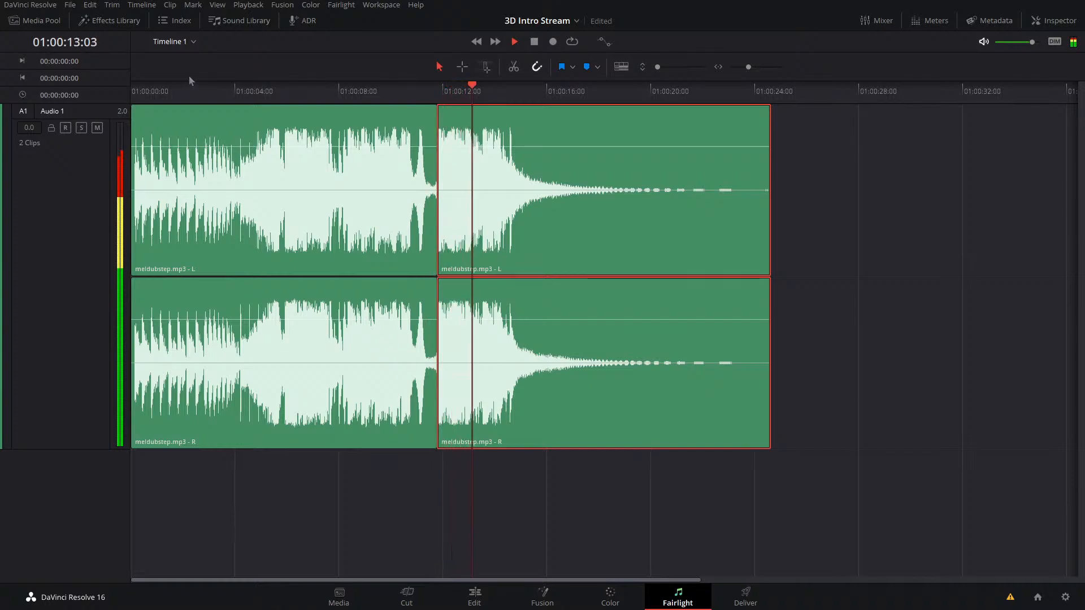
{"action": "key", "text": "space"}
Move the ending clip away, extend it to include earlier music, and trim its start to 01:00:17:03
{"action": "left_click_drag", "start_coordinate": [475, 242], "coordinate": [550, 233]}
{"action": "left_click", "coordinate": [573, 91]}
{"action": "key", "text": "space"}
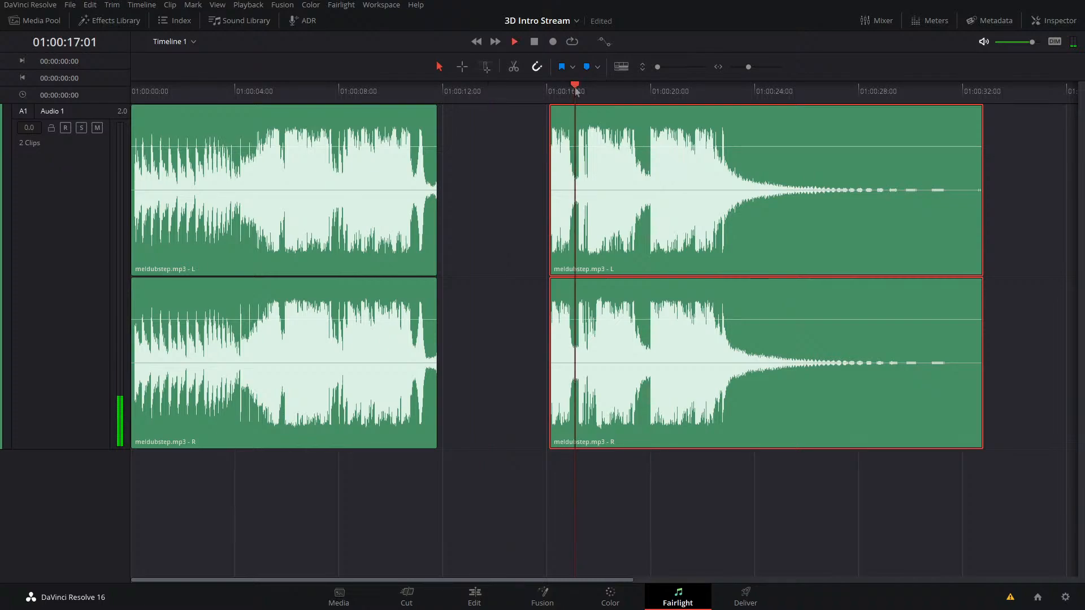
{"action": "key", "text": "space"}
{"action": "left_click", "coordinate": [578, 101]}
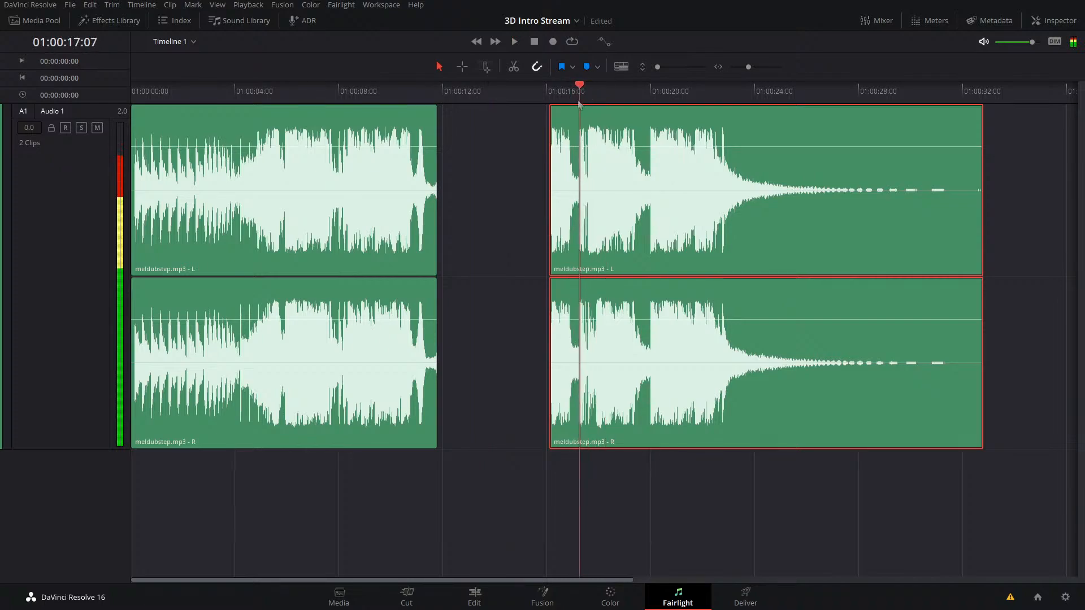
{"action": "left_click_drag", "start_coordinate": [578, 104], "coordinate": [577, 106]}
{"action": "left_click_drag", "start_coordinate": [557, 169], "coordinate": [578, 166]}
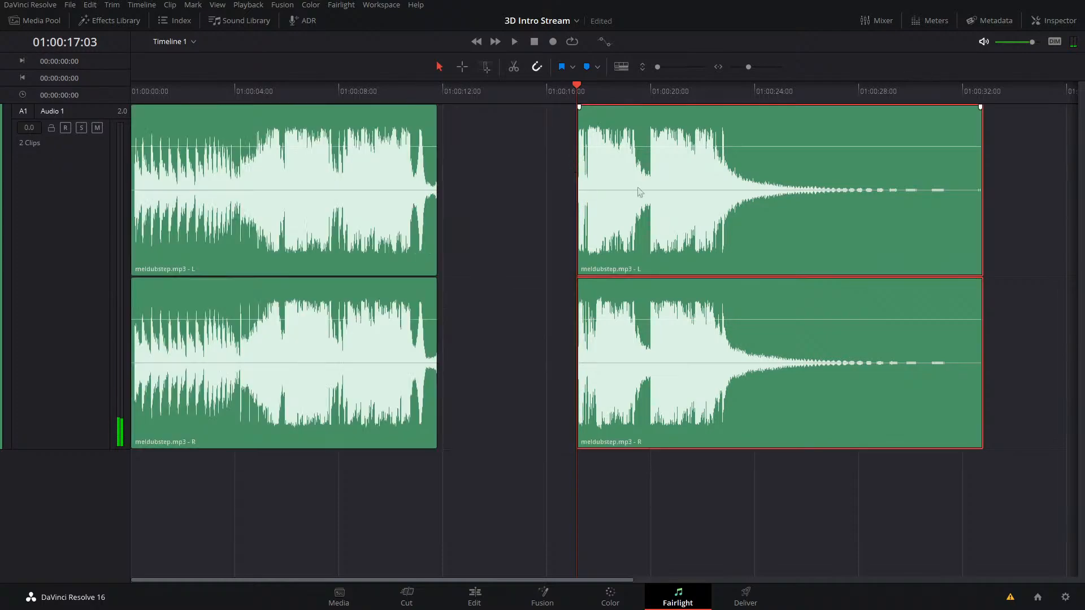
Move the retrimmed ending clip up against the opening clip and play across the join
{"action": "left_click_drag", "start_coordinate": [639, 191], "coordinate": [496, 184]}
{"action": "left_click_drag", "start_coordinate": [467, 99], "coordinate": [413, 102]}
{"action": "left_click", "coordinate": [402, 101]}
{"action": "key", "text": "space"}
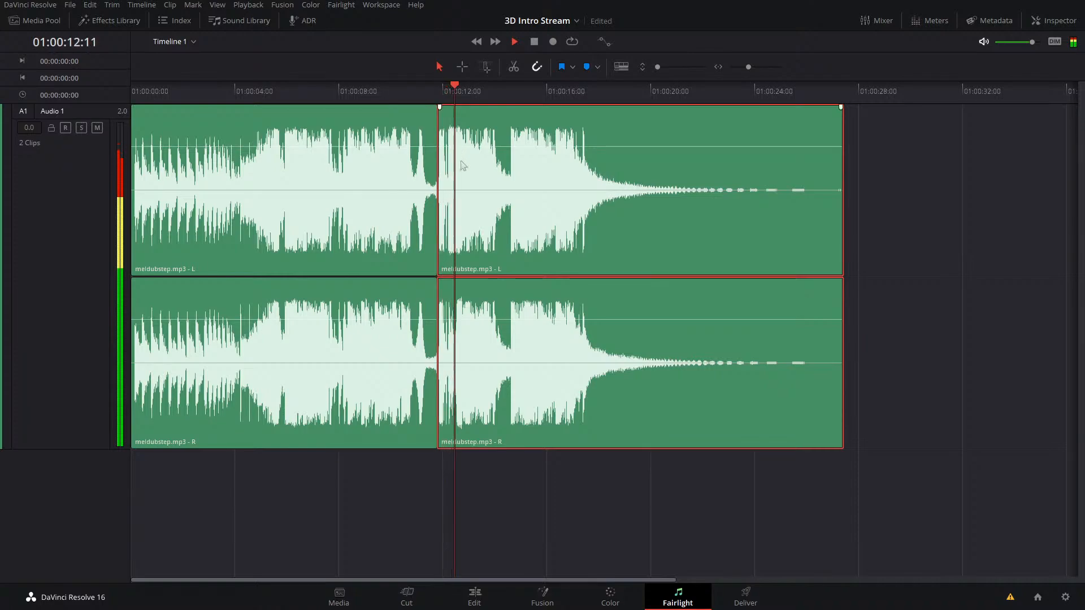
{"action": "key", "text": "space"}
Trim the short quiet tail off the opening clip, close the gap with the ending clip and check the join
{"action": "left_click", "coordinate": [439, 178]}
{"action": "left_click_drag", "start_coordinate": [505, 190], "coordinate": [494, 190]}
{"action": "left_click_drag", "start_coordinate": [436, 99], "coordinate": [396, 101]}
{"action": "key", "text": "space"}
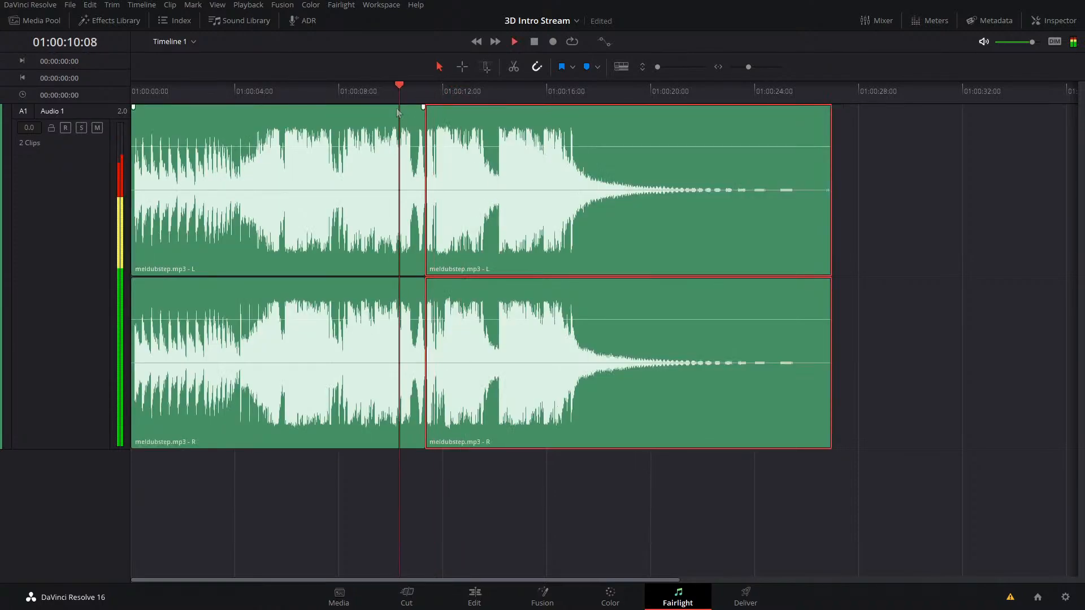
{"action": "key", "text": "space"}
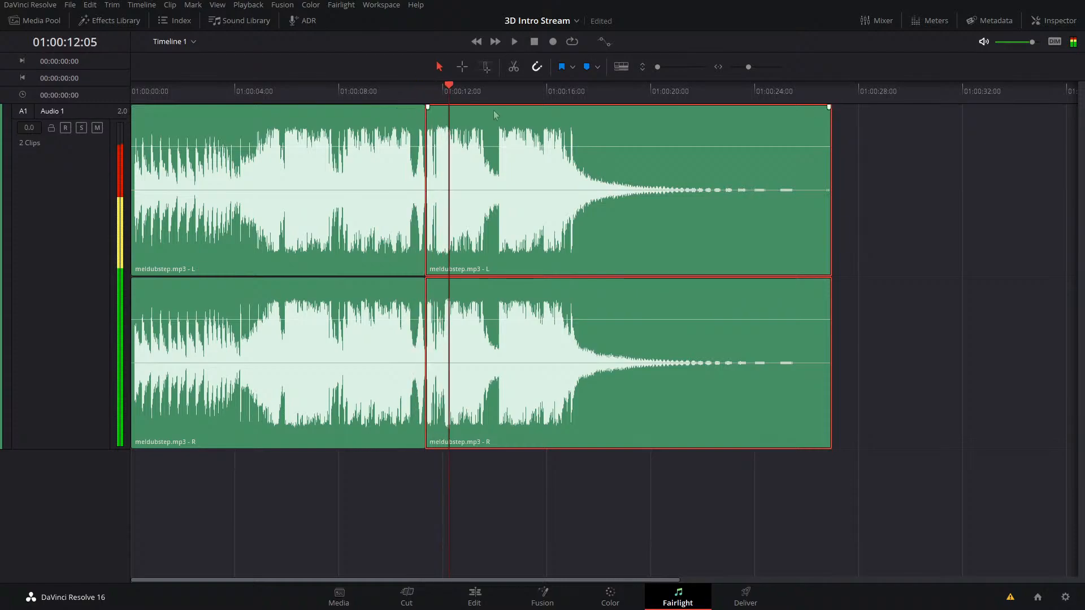
Move the ending clip about half a second earlier, over the opening clip's end, and play across the join
{"action": "left_click_drag", "start_coordinate": [531, 182], "coordinate": [525, 193]}
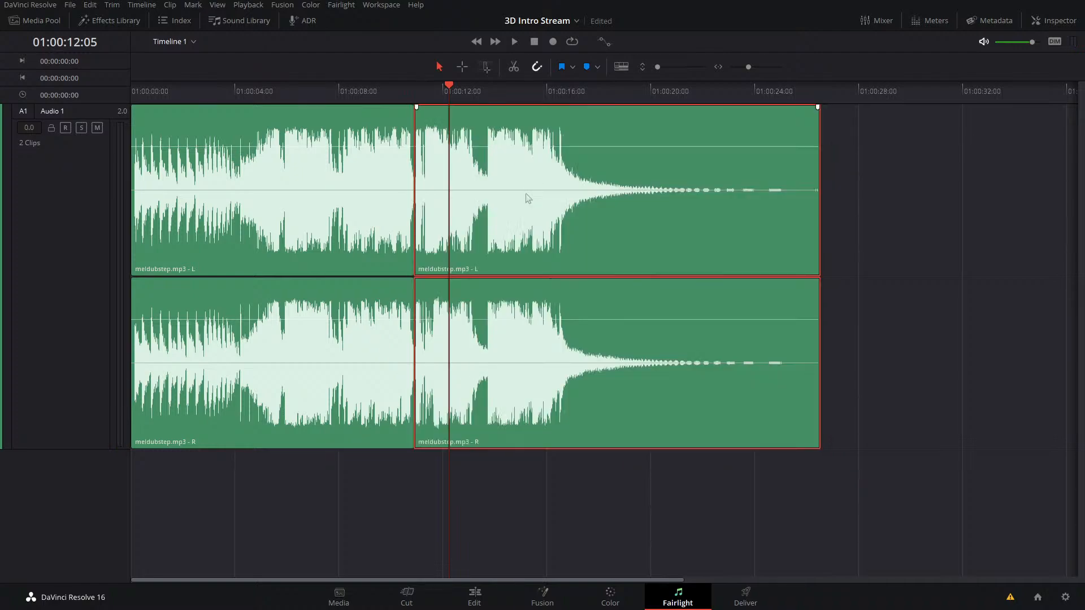
{"action": "left_click", "coordinate": [392, 97]}
{"action": "key", "text": "space"}
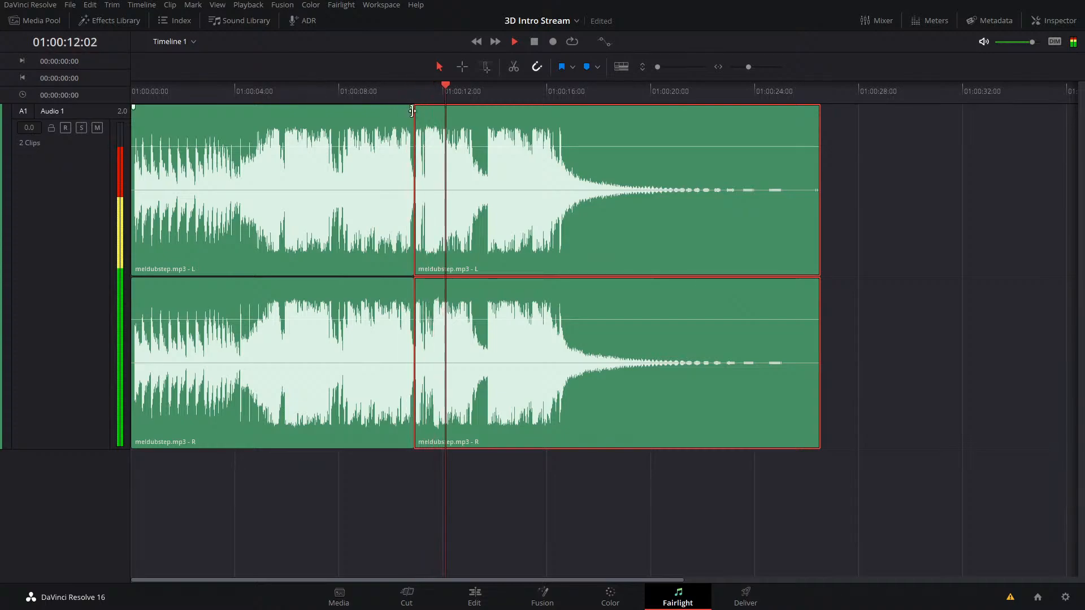
{"action": "left_click", "coordinate": [356, 97]}
{"action": "key", "text": "space"}
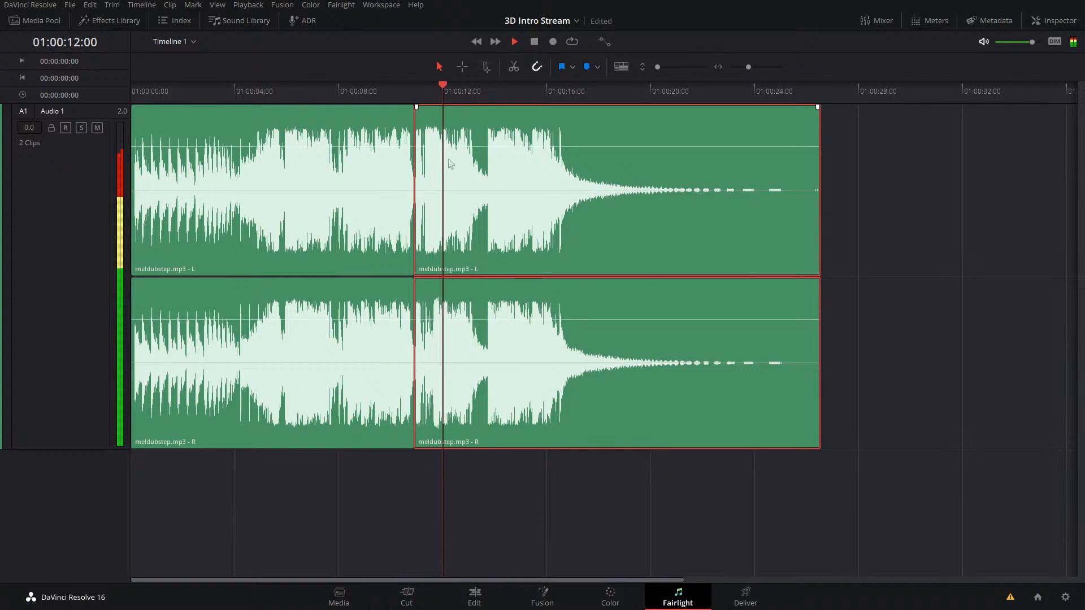
{"action": "scroll", "coordinate": [450, 192], "scroll_direction": "up", "scroll_amount": 5}
{"action": "scroll", "coordinate": [448, 189], "scroll_direction": "up", "scroll_amount": 1}
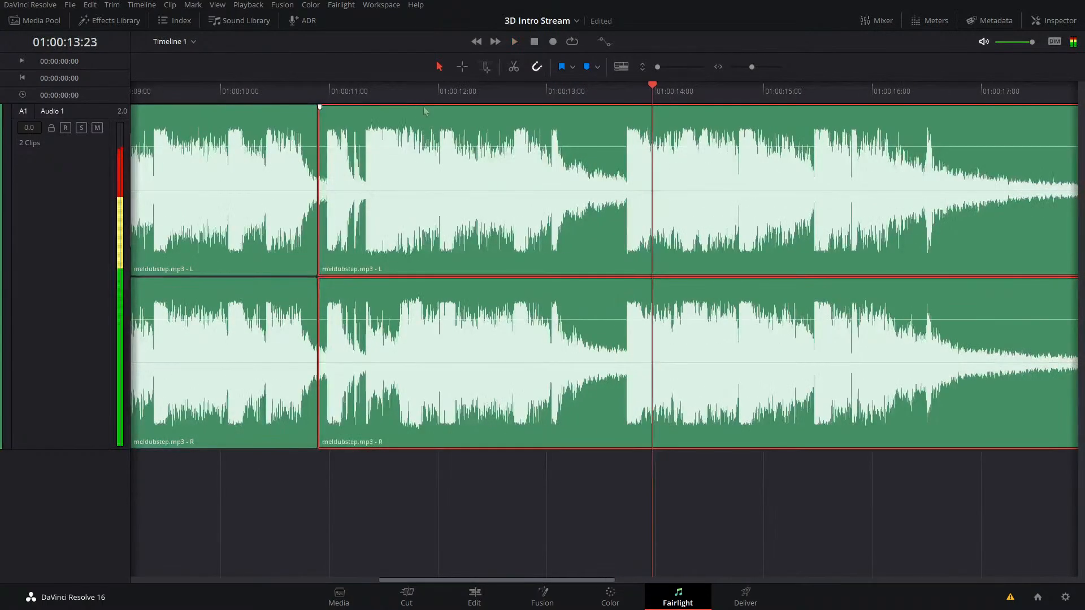
{"action": "left_click_drag", "start_coordinate": [415, 97], "coordinate": [281, 120]}
{"action": "key", "text": "space"}
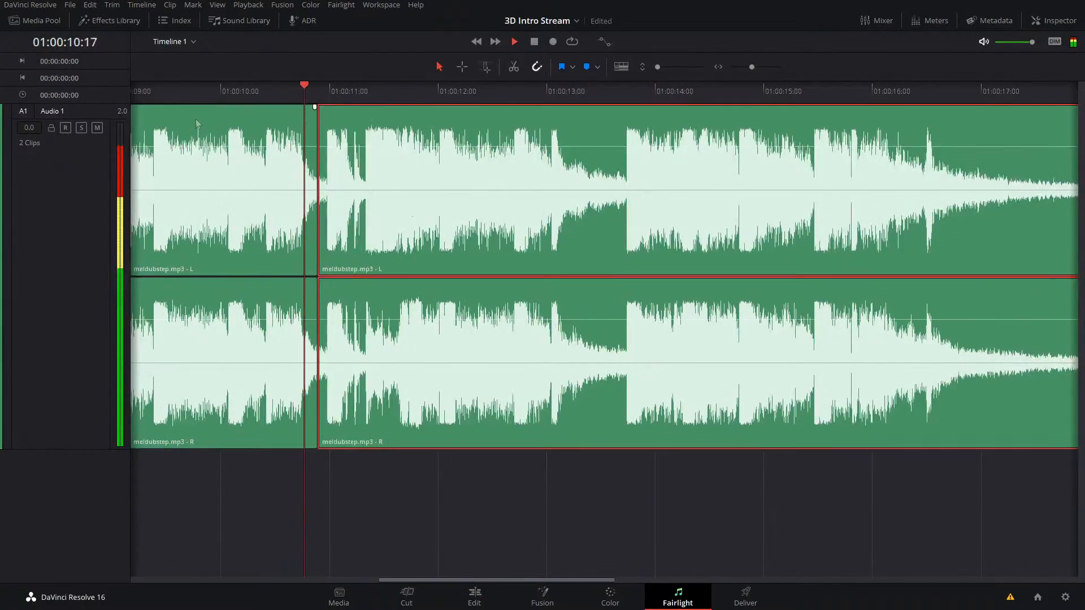
{"action": "key", "text": "space"}
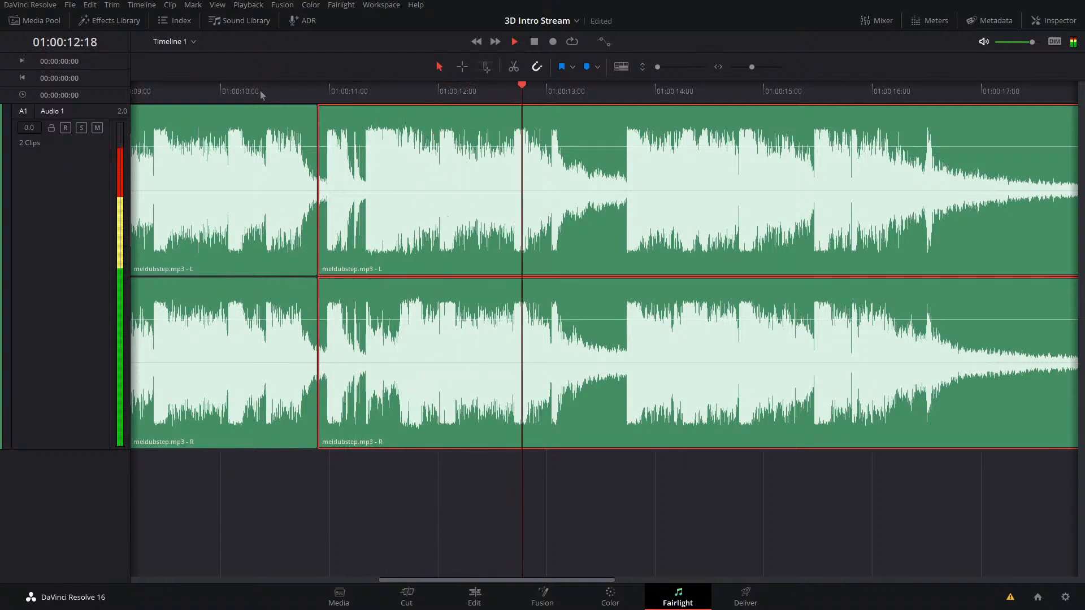
Add a Cross Fade +3 dB at the cut between the clips, shorten it to about 5 frames, and play across it
{"action": "left_click", "coordinate": [119, 22]}
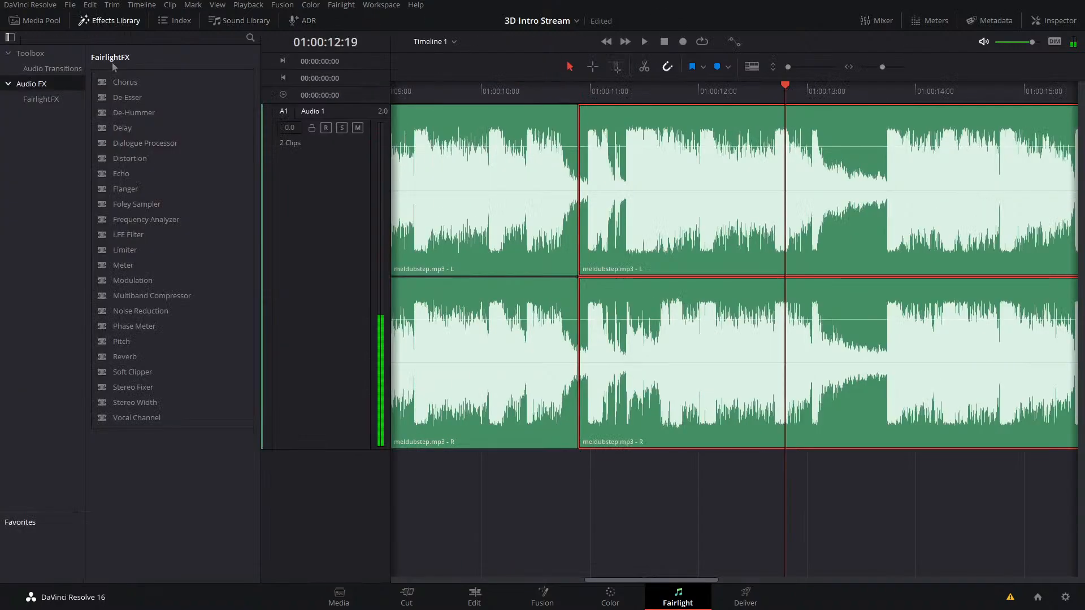
{"action": "left_click", "coordinate": [52, 68]}
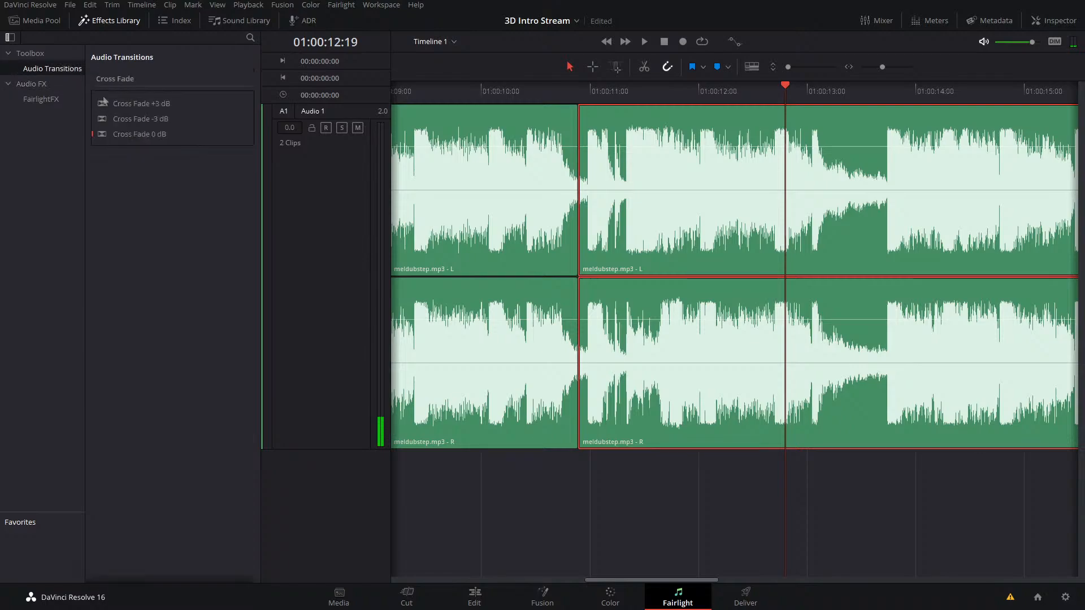
{"action": "left_click_drag", "start_coordinate": [141, 104], "coordinate": [588, 186]}
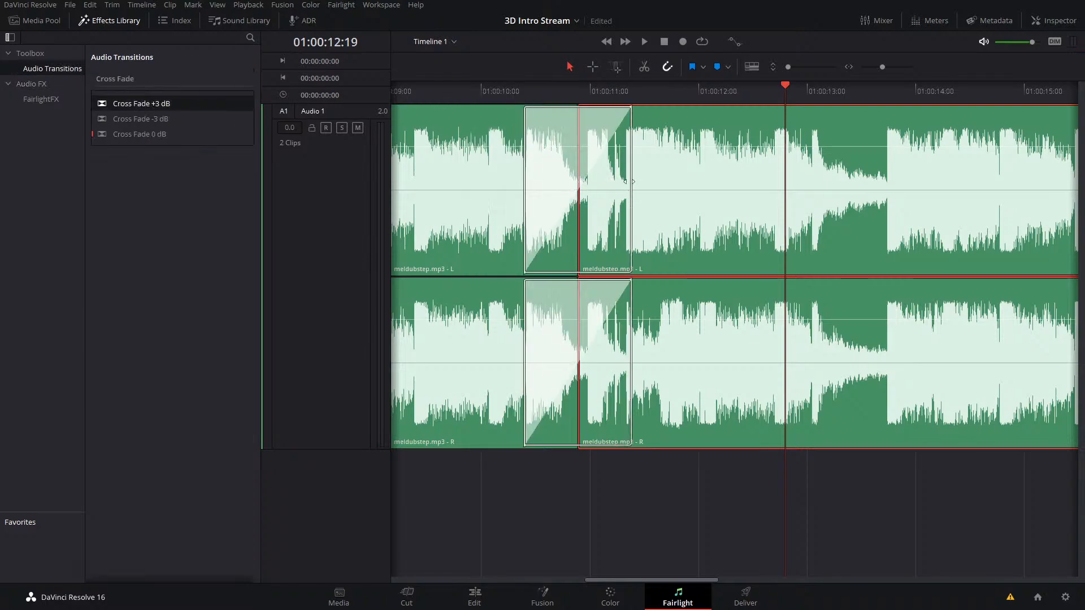
{"action": "left_click", "coordinate": [532, 97]}
{"action": "key", "text": "space"}
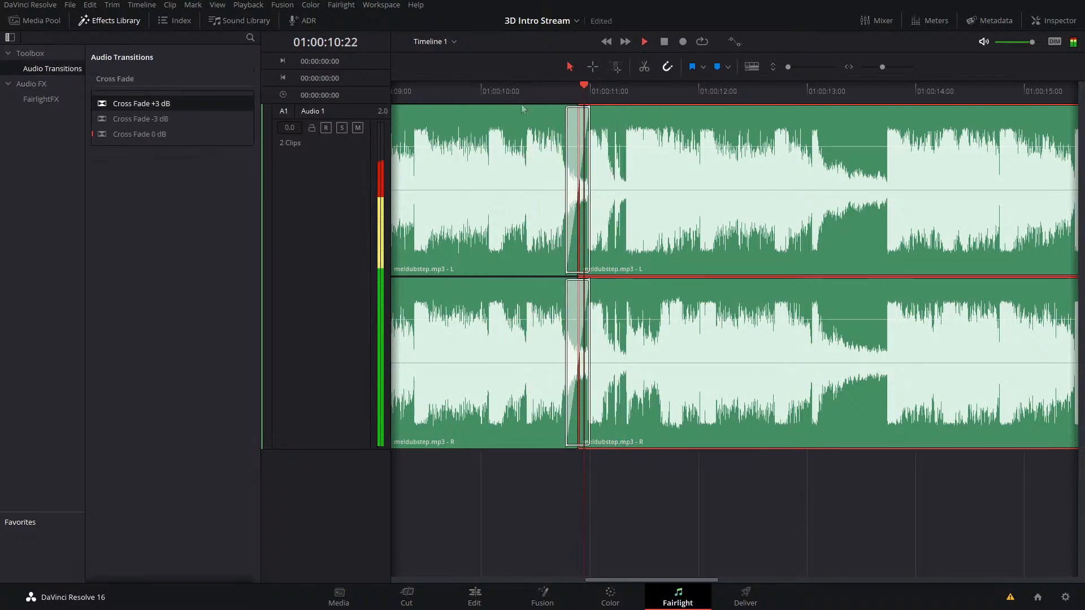
{"action": "scroll", "coordinate": [726, 182], "scroll_direction": "down", "scroll_amount": 8}
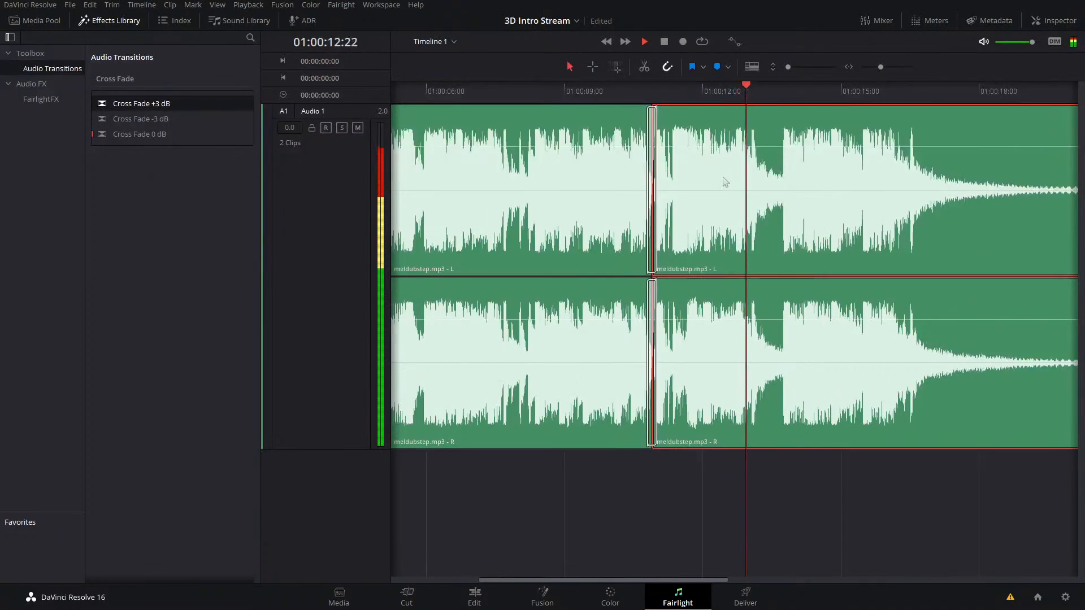
{"action": "scroll", "coordinate": [725, 182], "scroll_direction": "down", "scroll_amount": 4}
{"action": "key", "text": "space"}
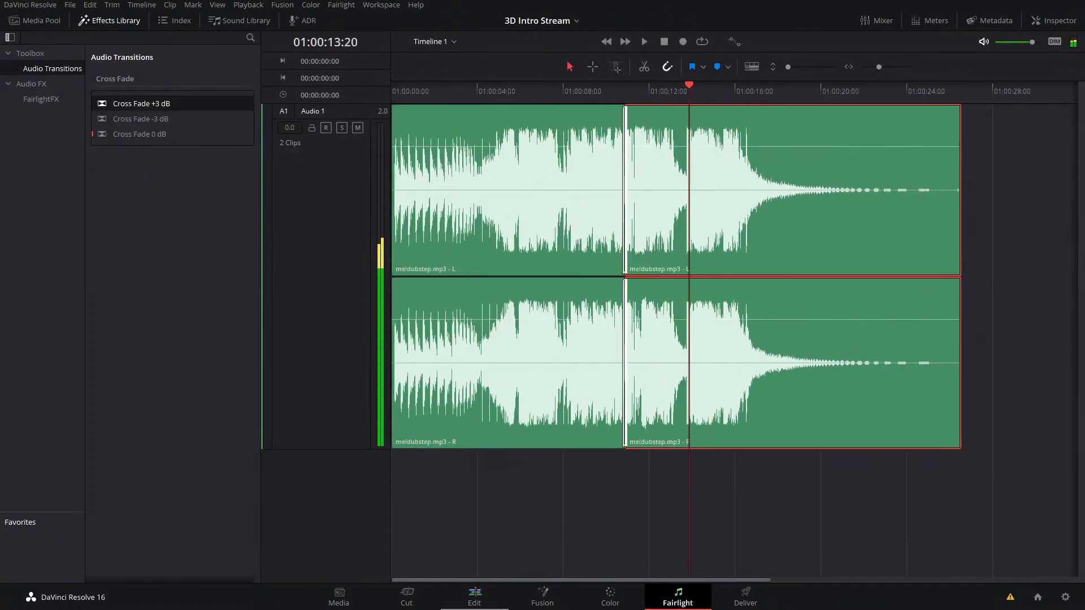
Switch to the Edit page, enlarge the video track area of the timeline, and play the music from the start
{"action": "key", "text": "shift+4"}
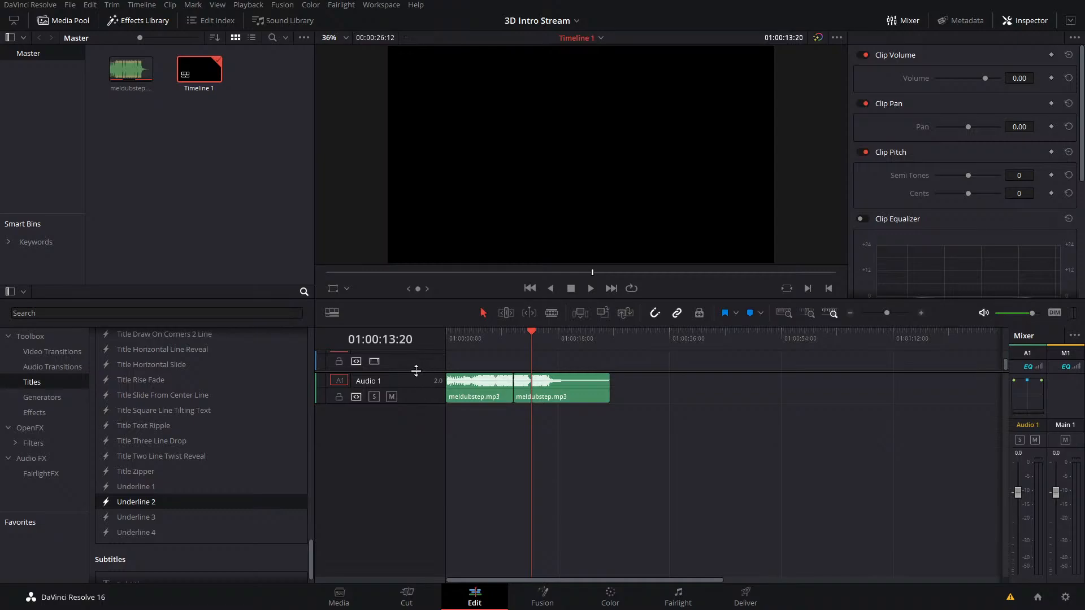
{"action": "left_click_drag", "start_coordinate": [416, 370], "coordinate": [413, 473]}
{"action": "key", "text": "Home"}
{"action": "key", "text": "space"}
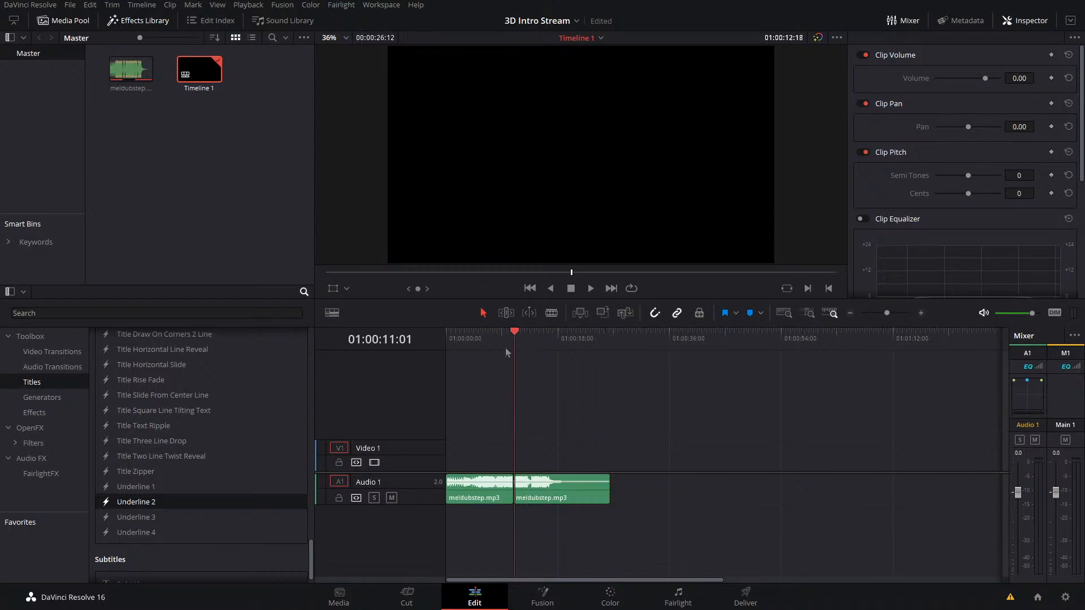
{"action": "left_click_drag", "start_coordinate": [506, 350], "coordinate": [485, 352]}
Return to the Fairlight page and play the whole edited track from the beginning
{"action": "left_click", "coordinate": [678, 597]}
{"action": "key", "text": "space"}
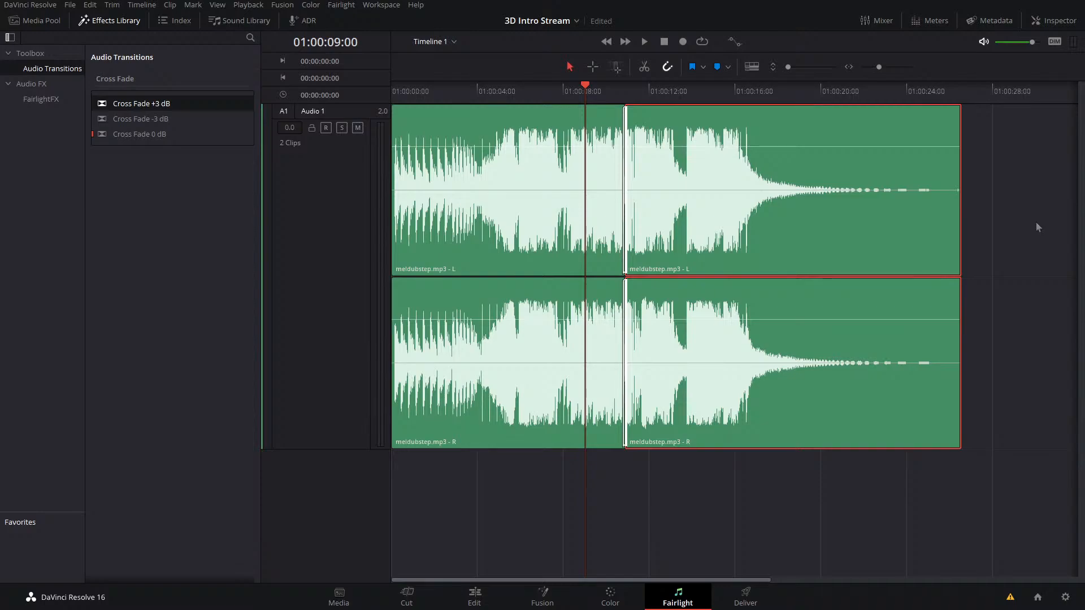
{"action": "key", "text": "Home"}
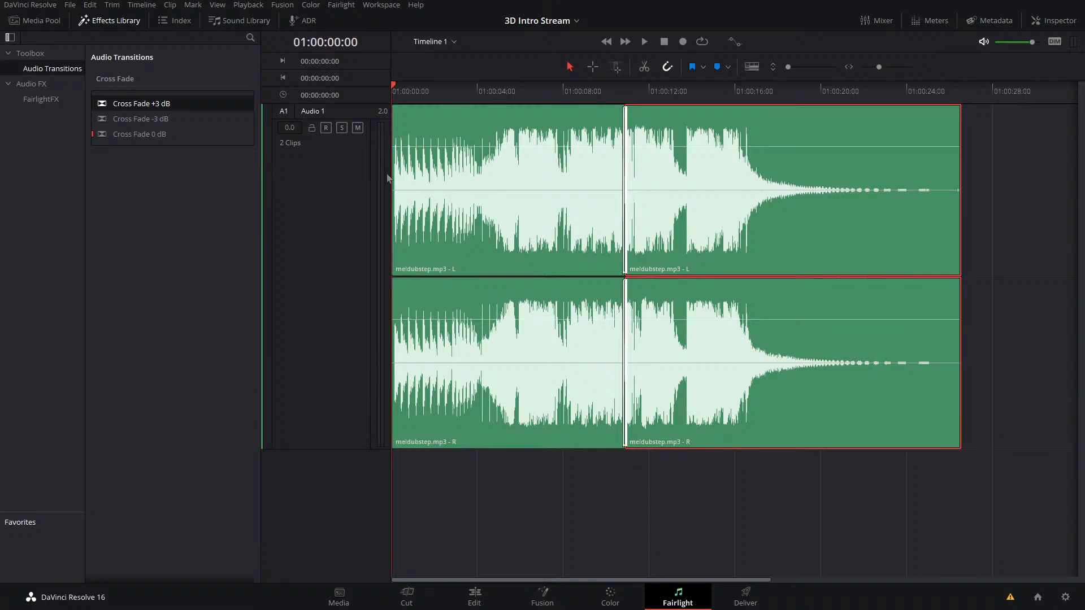
{"action": "key", "text": "space"}
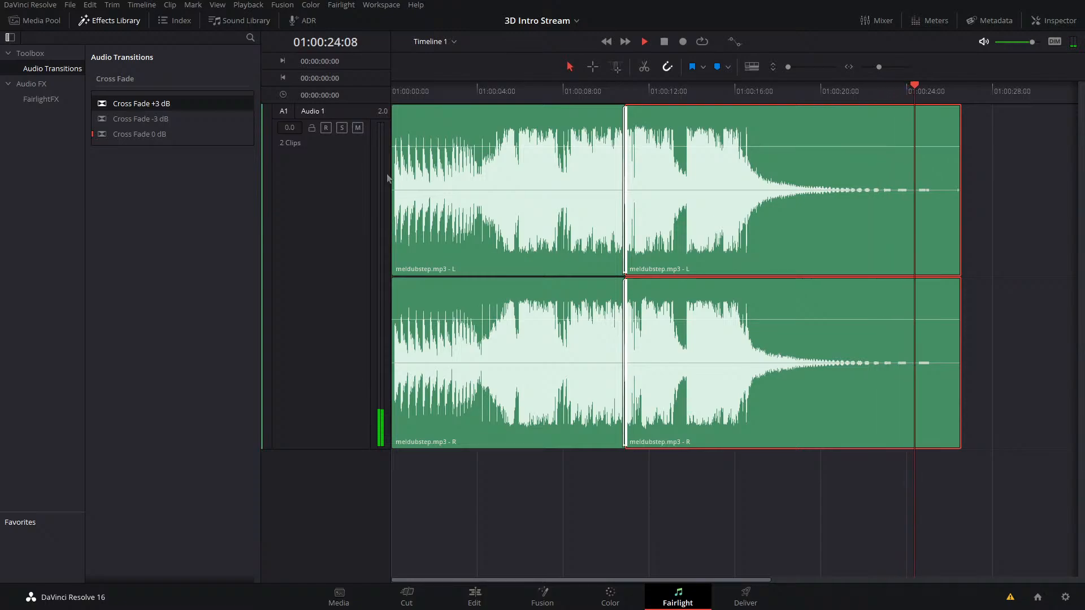
Play the track's opening on the Edit page and place the playhead at 01:00:05:13
{"action": "left_click", "coordinate": [474, 597]}
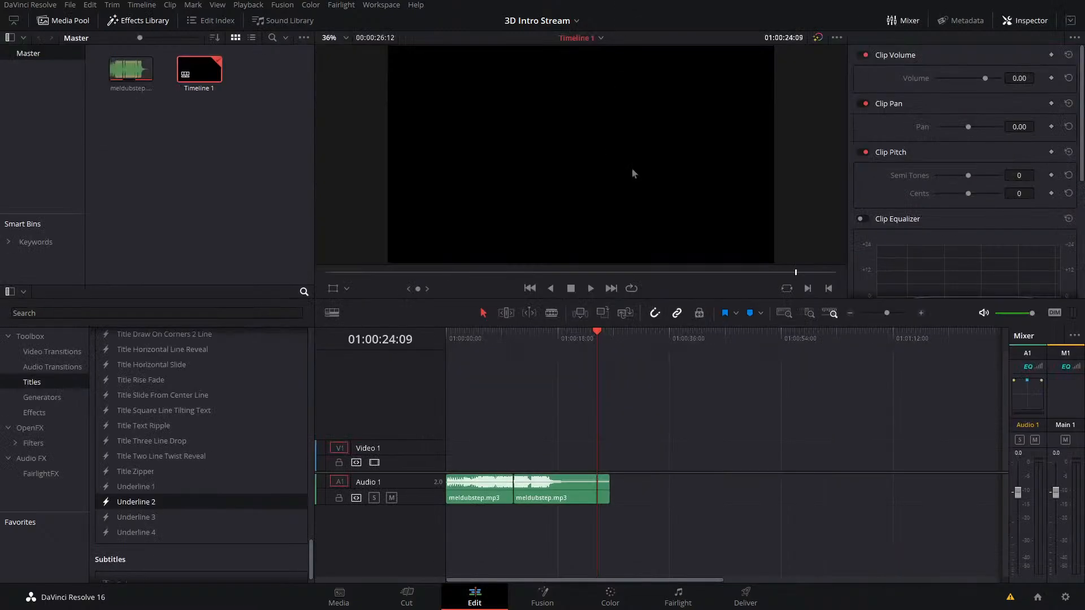
{"action": "left_click_drag", "start_coordinate": [529, 342], "coordinate": [413, 362]}
{"action": "key", "text": "space"}
{"action": "scroll", "coordinate": [525, 456], "scroll_direction": "up", "scroll_amount": 6}
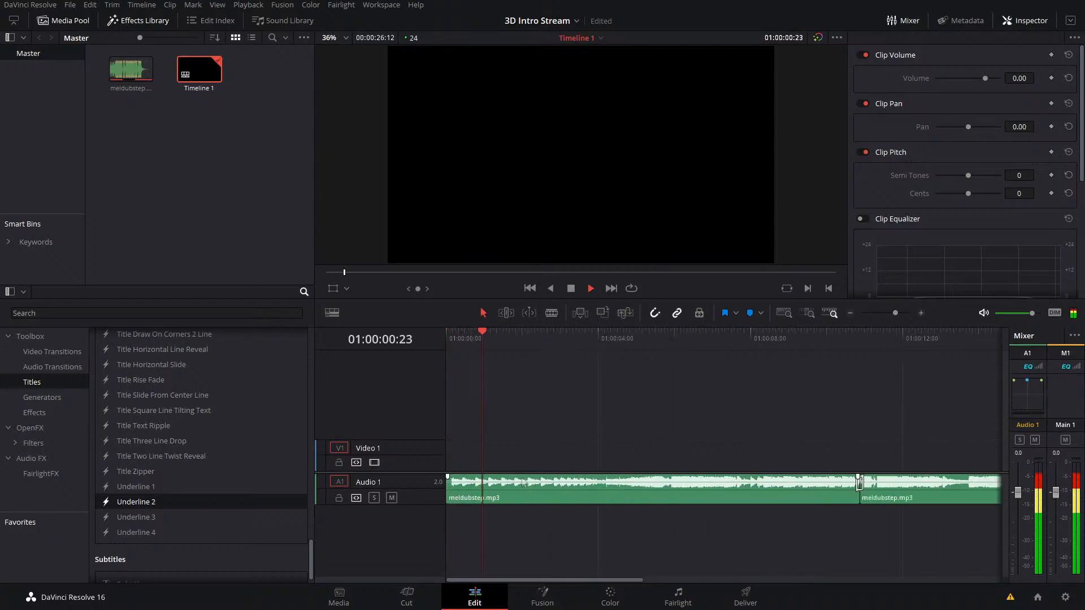
{"action": "scroll", "coordinate": [528, 453], "scroll_direction": "down", "scroll_amount": 6}
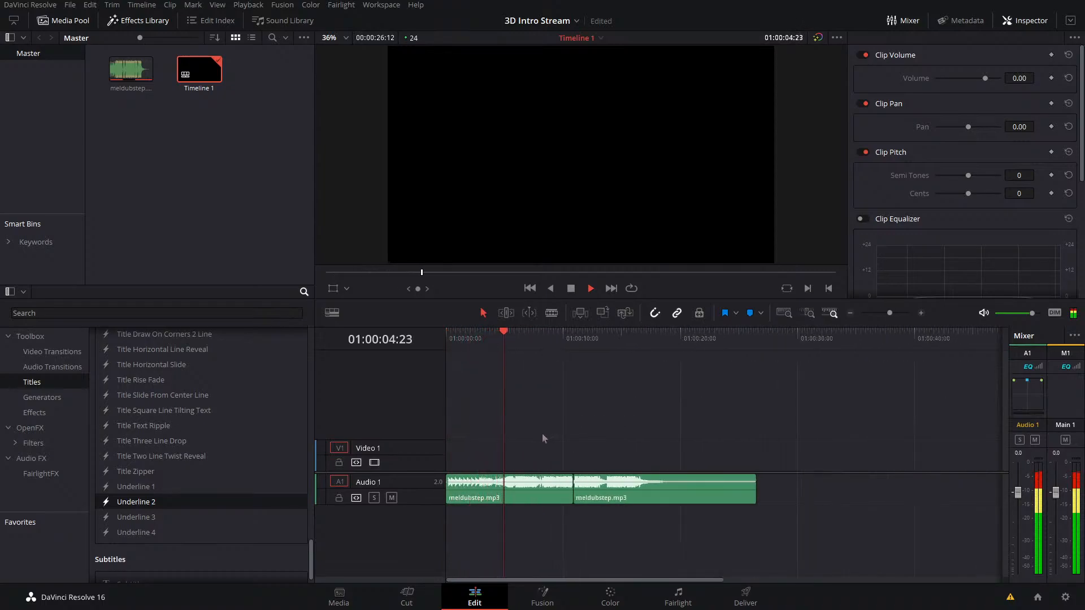
{"action": "scroll", "coordinate": [537, 447], "scroll_direction": "up", "scroll_amount": 4}
{"action": "left_click_drag", "start_coordinate": [694, 339], "coordinate": [674, 362]}
Place a Fusion Composition on Video 1 at the playhead and extend its end to about 01:00:20:00
{"action": "left_click", "coordinate": [33, 412]}
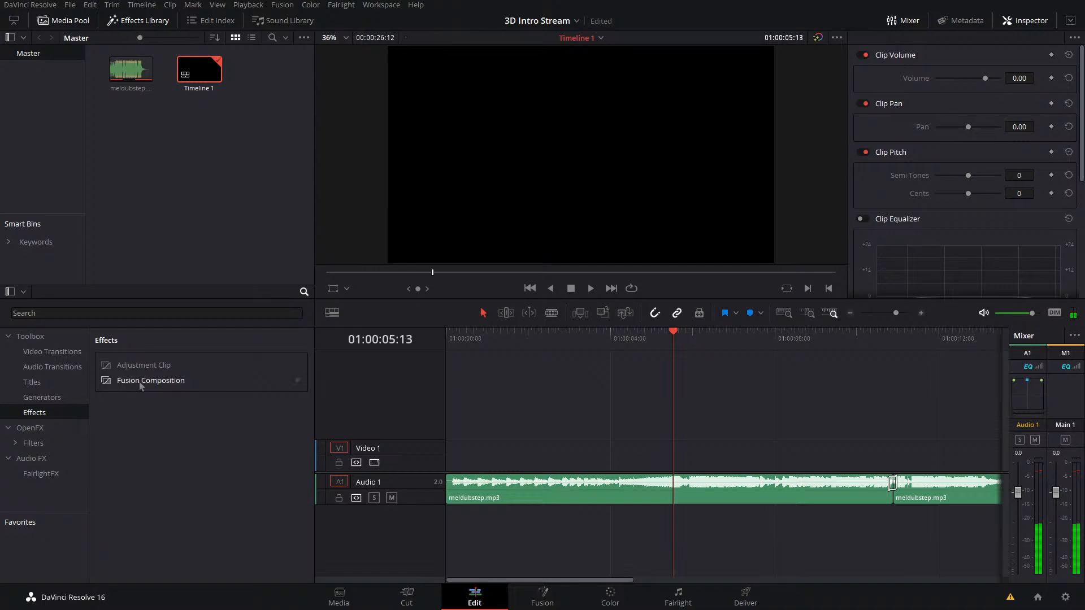
{"action": "left_click_drag", "start_coordinate": [141, 387], "coordinate": [672, 462]}
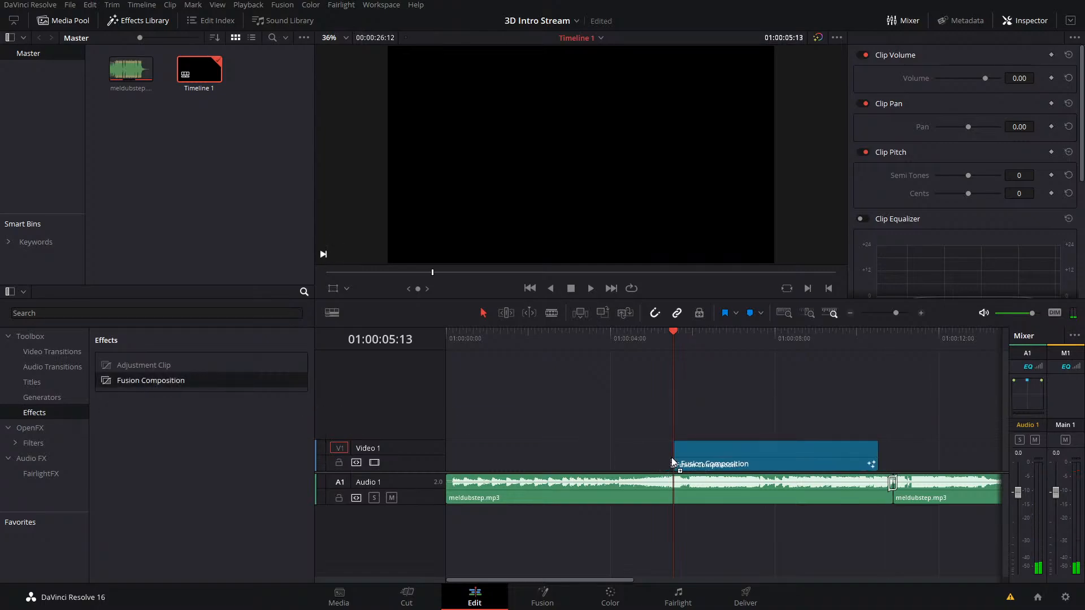
{"action": "scroll", "coordinate": [726, 434], "scroll_direction": "down", "scroll_amount": 5}
{"action": "scroll", "coordinate": [689, 434], "scroll_direction": "up", "scroll_amount": 4}
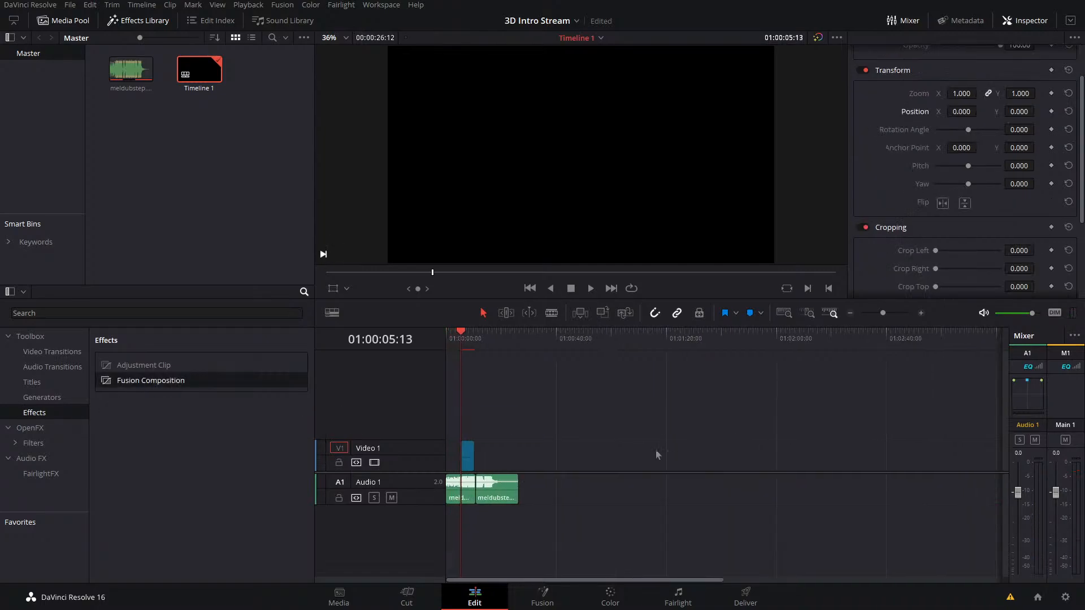
{"action": "left_click_drag", "start_coordinate": [499, 455], "coordinate": [554, 458]}
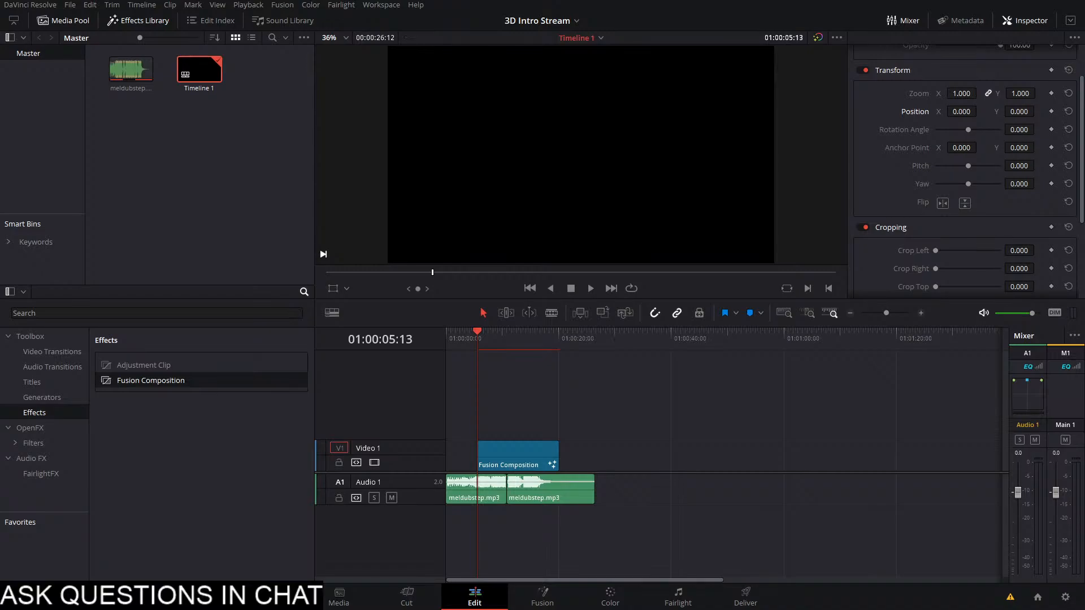
Play from before the Fusion Composition into it to check its start against the music, and select the composition
{"action": "left_click", "coordinate": [459, 346]}
{"action": "key", "text": "space"}
{"action": "scroll", "coordinate": [506, 410], "scroll_direction": "up", "scroll_amount": 5}
{"action": "scroll", "coordinate": [507, 411], "scroll_direction": "down", "scroll_amount": 4}
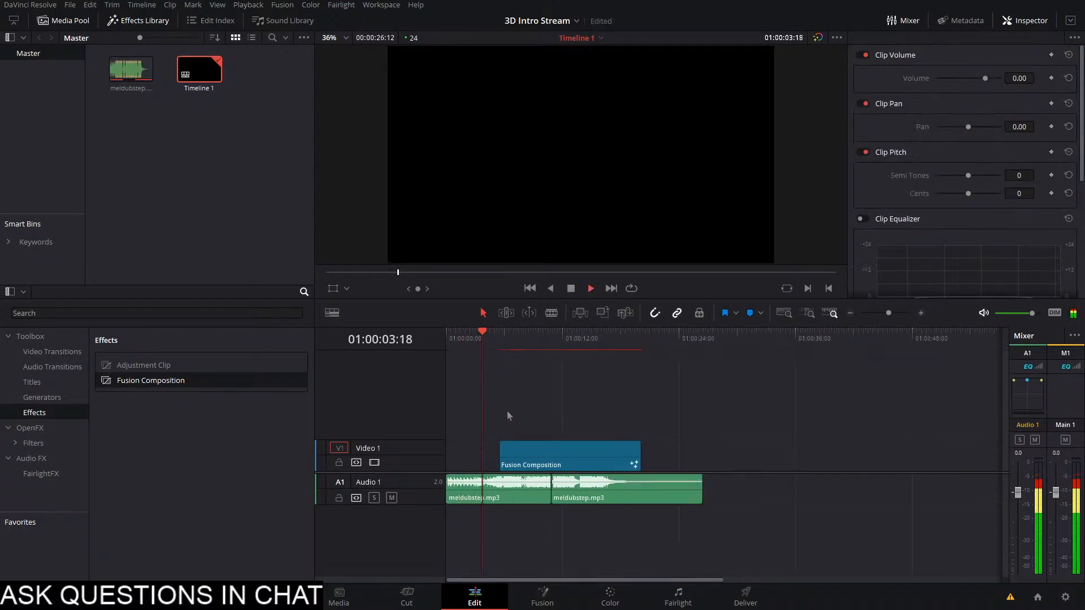
{"action": "scroll", "coordinate": [507, 411], "scroll_direction": "up", "scroll_amount": 2}
{"action": "scroll", "coordinate": [558, 399], "scroll_direction": "up", "scroll_amount": 2}
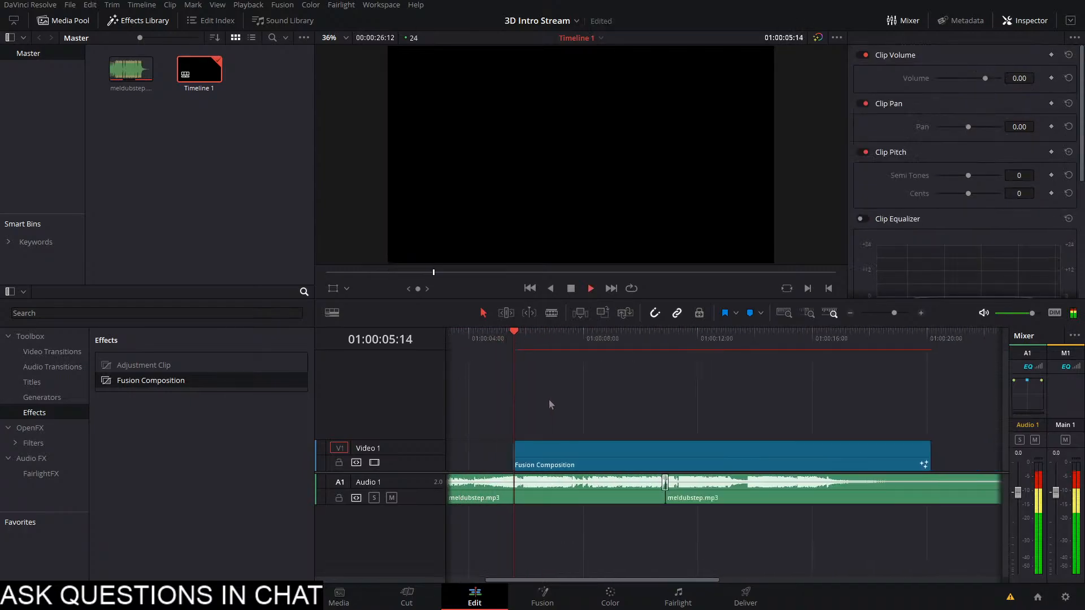
{"action": "left_click", "coordinate": [529, 455]}
{"action": "left_click", "coordinate": [622, 454]}
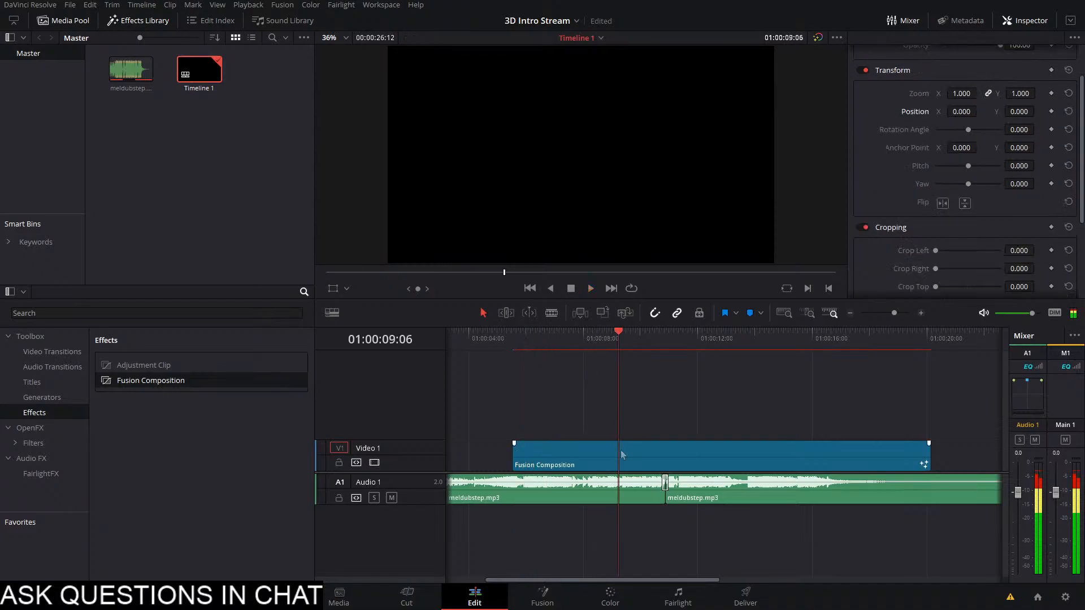
Add a Text3D node with the creator's full name to the composition in Fusion and show it in the first viewer
{"action": "left_click", "coordinate": [535, 594]}
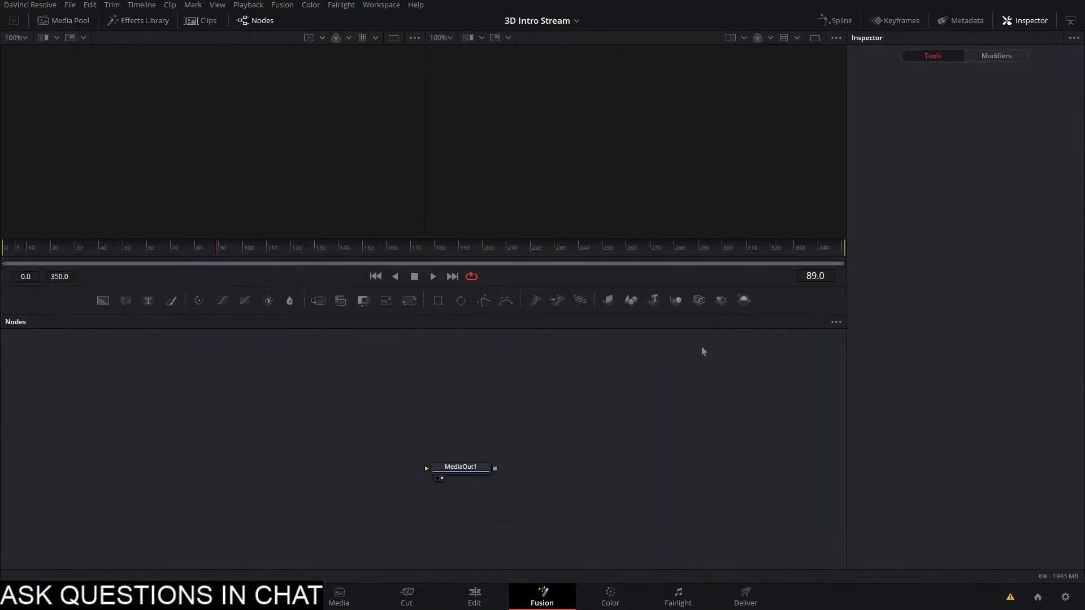
{"action": "left_click_drag", "start_coordinate": [654, 299], "coordinate": [225, 469]}
{"action": "left_click", "coordinate": [1008, 164]}
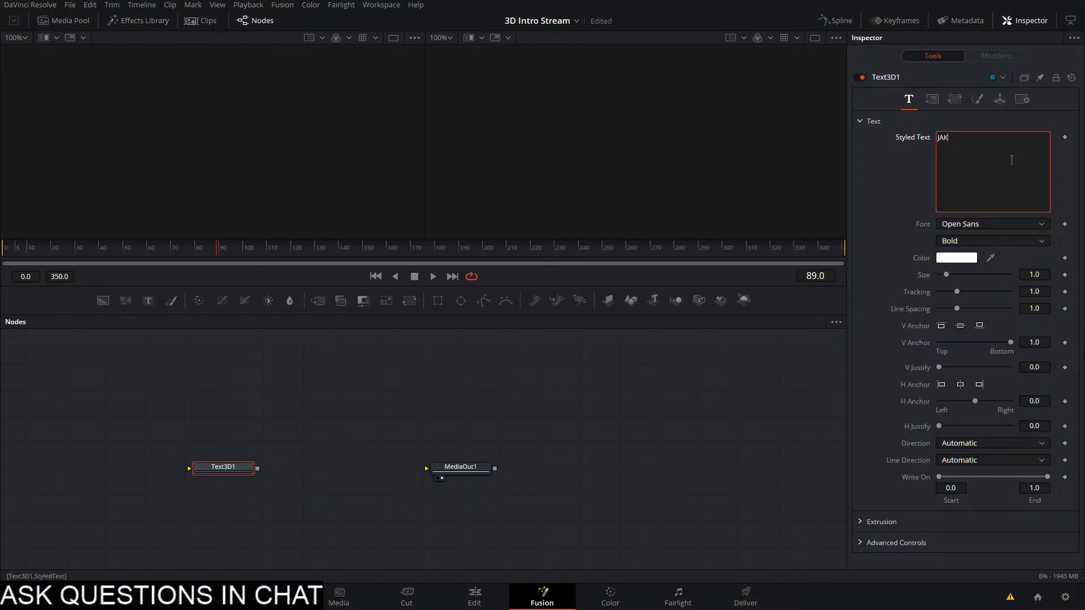
{"action": "type", "text": "JAKE WU"}
{"action": "left_click_drag", "start_coordinate": [242, 469], "coordinate": [347, 134]}
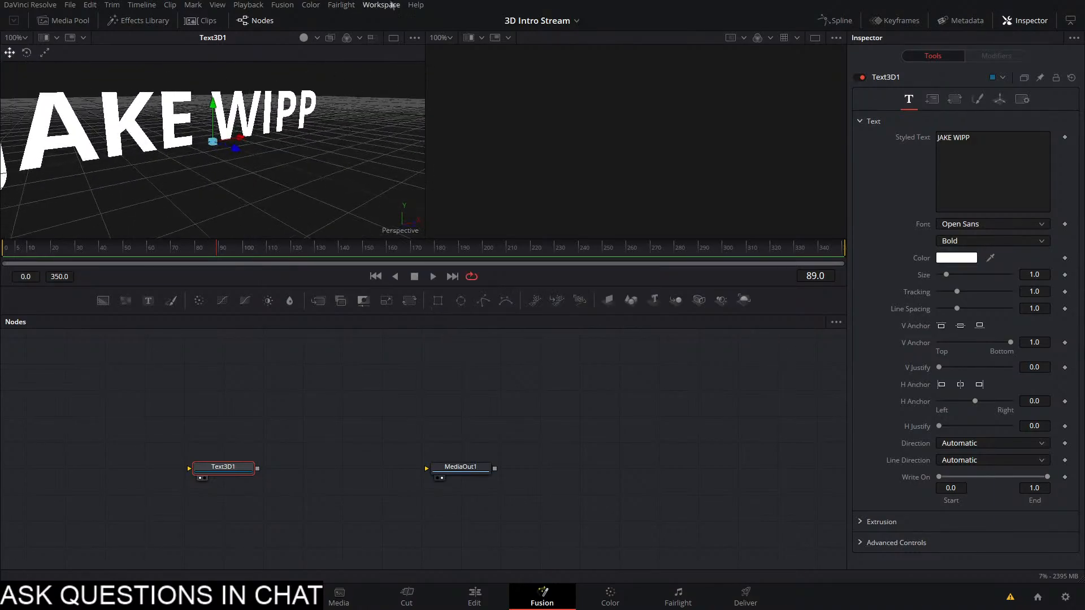
Set the Text3D node's extrusion depth to about 0.14 and inspect the thickened letters from another angle
{"action": "left_click", "coordinate": [862, 523]}
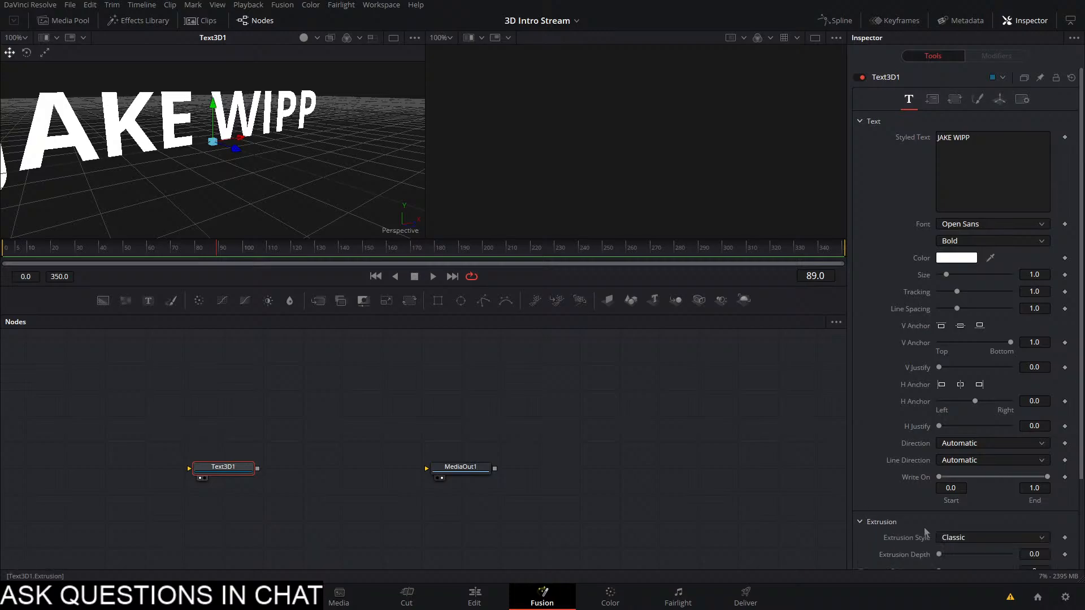
{"action": "left_click_drag", "start_coordinate": [939, 554], "coordinate": [989, 557]}
{"action": "left_click_drag", "start_coordinate": [210, 165], "coordinate": [109, 213]}
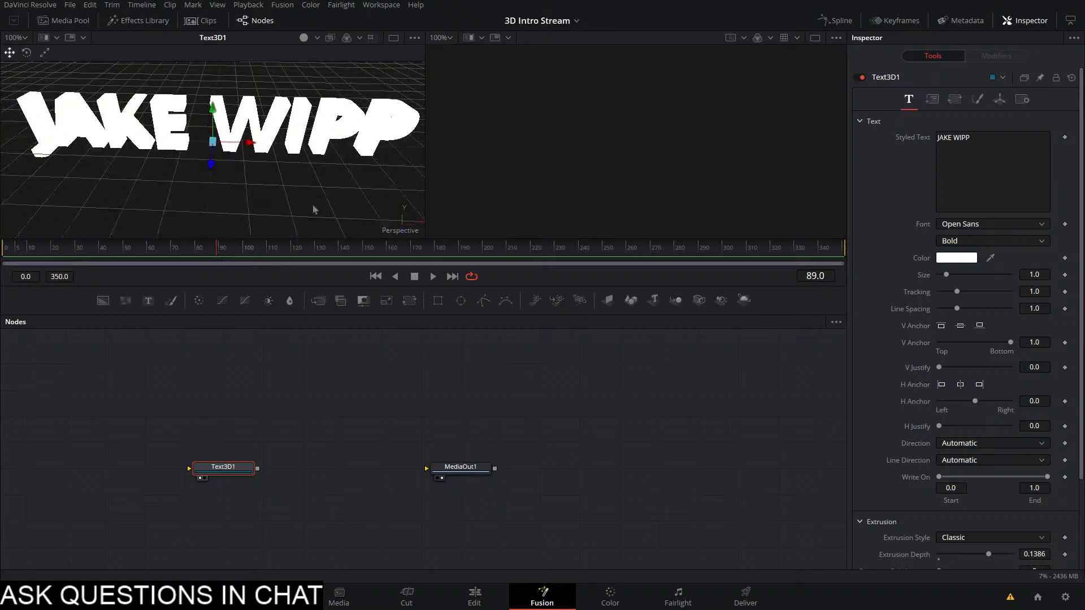
Enable Lighting in the 3D viewer's options and inspect the shading on the extruded text
{"action": "right_click", "coordinate": [282, 178]}
{"action": "mouse_move", "coordinate": [329, 226]}
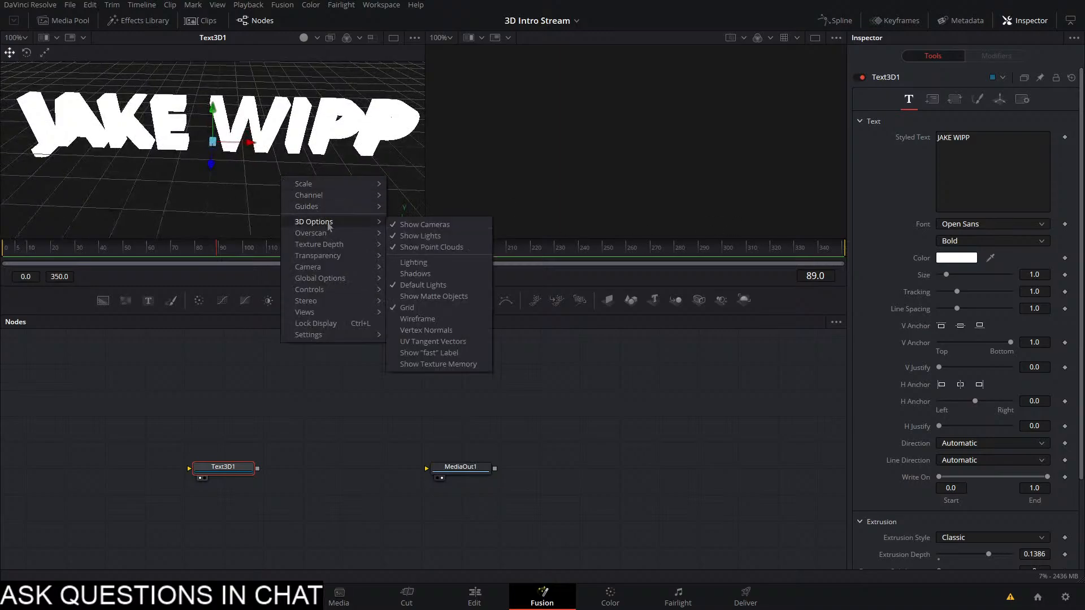
{"action": "left_click", "coordinate": [415, 263]}
{"action": "mouse_move", "coordinate": [243, 178]}
{"action": "left_mouse_down"}
{"action": "mouse_move", "coordinate": [279, 144]}
{"action": "mouse_move", "coordinate": [258, 177]}
{"action": "mouse_move", "coordinate": [389, 83]}
{"action": "mouse_move", "coordinate": [229, 113]}
{"action": "mouse_move", "coordinate": [303, 145]}
{"action": "left_mouse_up"}
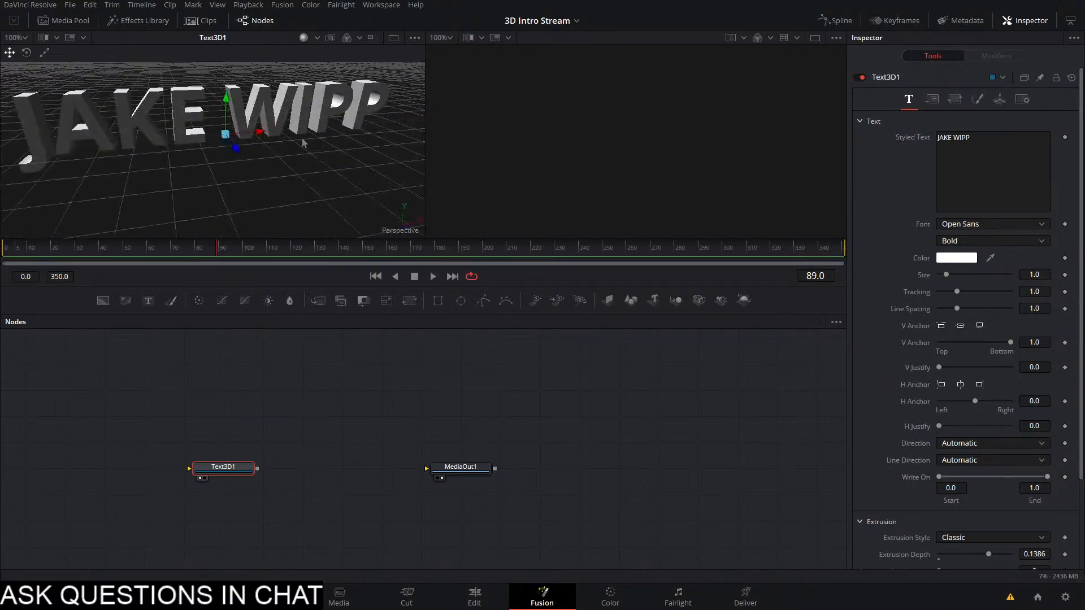
Add a Merge3D node with a Camera3D, connect the Text3D to the merge, and show the merge in the first viewer
{"action": "left_click_drag", "start_coordinate": [455, 473], "coordinate": [670, 482]}
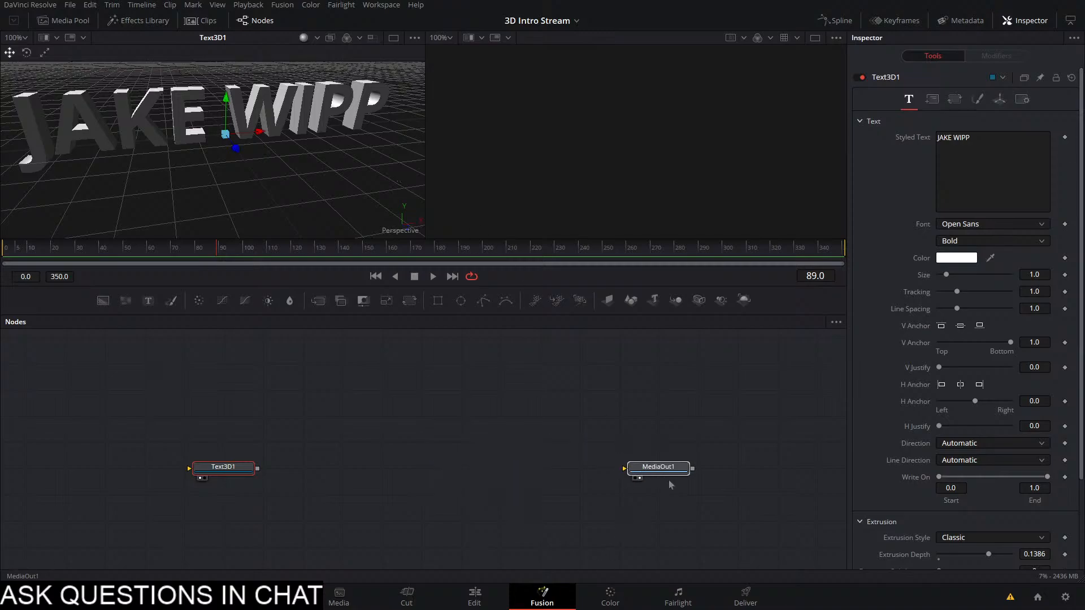
{"action": "left_click", "coordinate": [617, 397]}
{"action": "left_click_drag", "start_coordinate": [699, 300], "coordinate": [342, 469]}
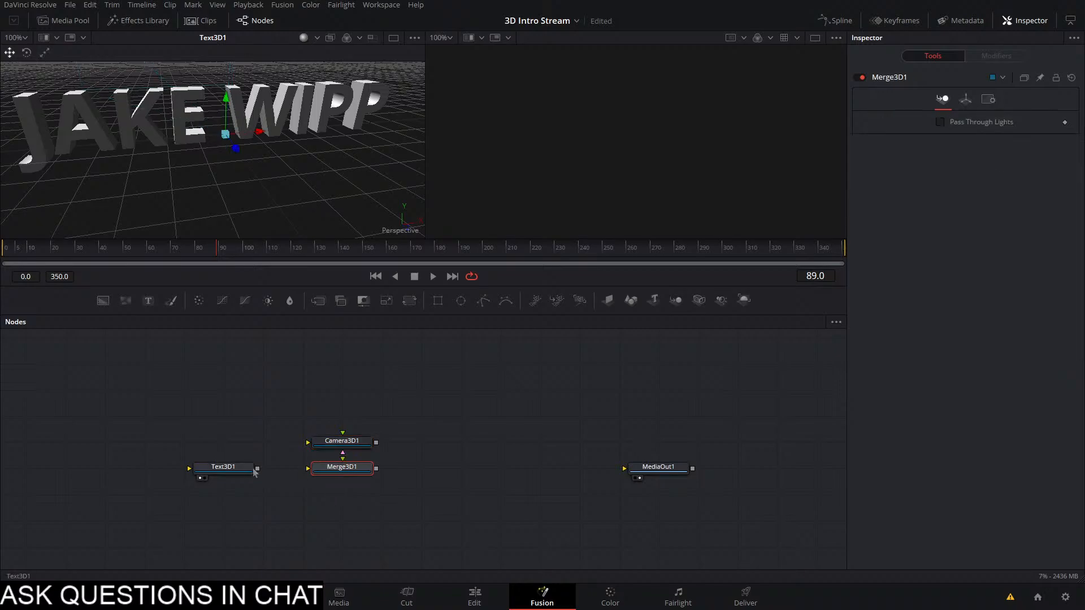
{"action": "left_click_drag", "start_coordinate": [257, 469], "coordinate": [363, 473]}
{"action": "key", "text": "1"}
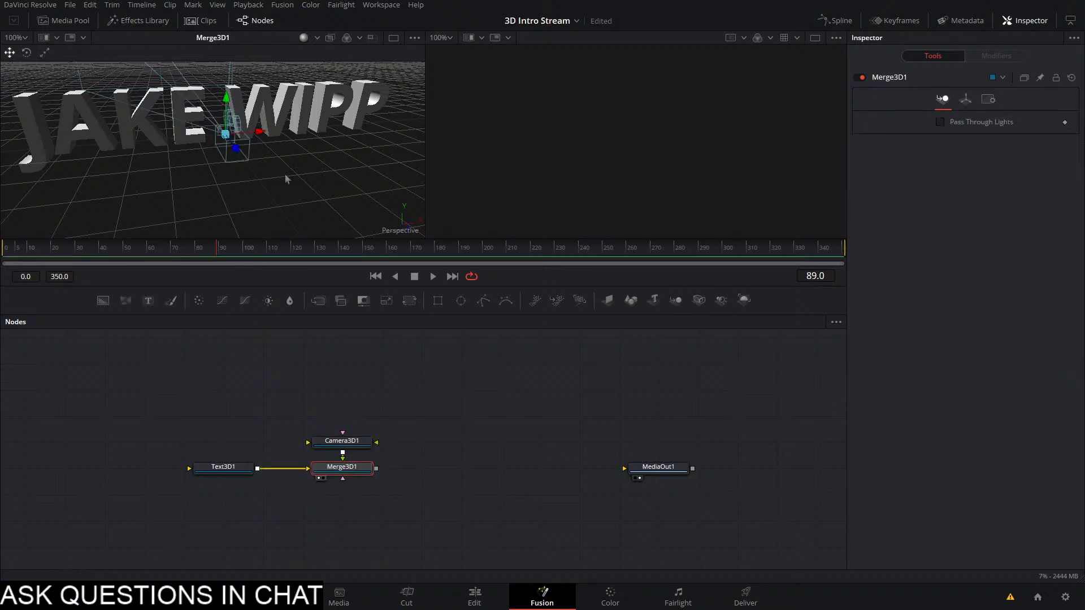
Move the Camera3D back from the text to about Z 1.49 and set its angle of view to 45
{"action": "left_click_drag", "start_coordinate": [225, 134], "coordinate": [300, 219]}
{"action": "key", "text": "ctrl+z"}
{"action": "left_click", "coordinate": [342, 441]}
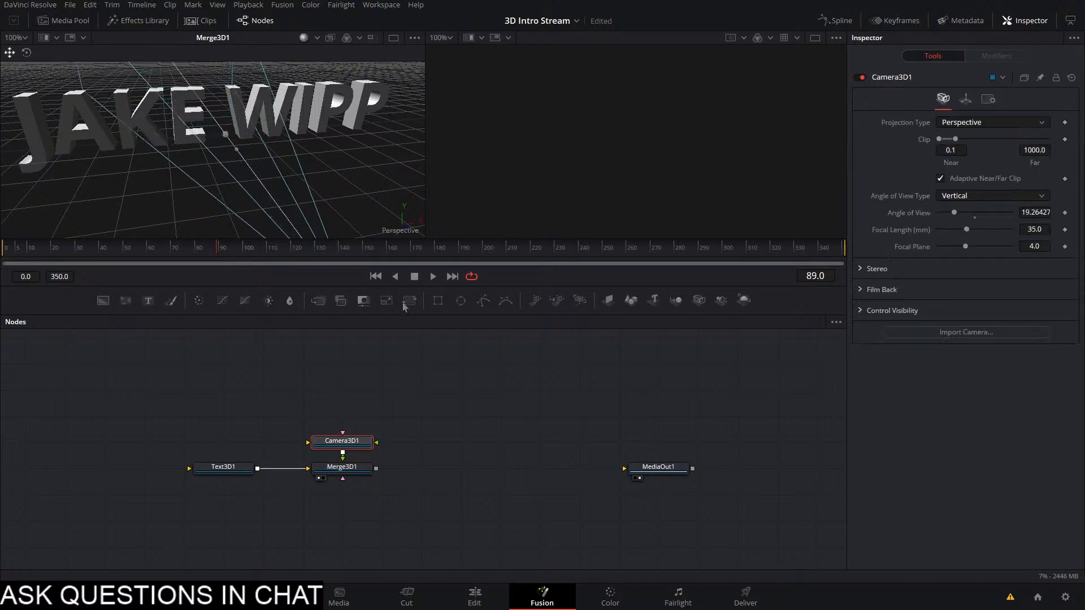
{"action": "scroll", "coordinate": [233, 129], "scroll_direction": "down", "scroll_amount": 3}
{"action": "left_click_drag", "start_coordinate": [237, 133], "coordinate": [322, 148]}
{"action": "left_click", "coordinate": [965, 99]}
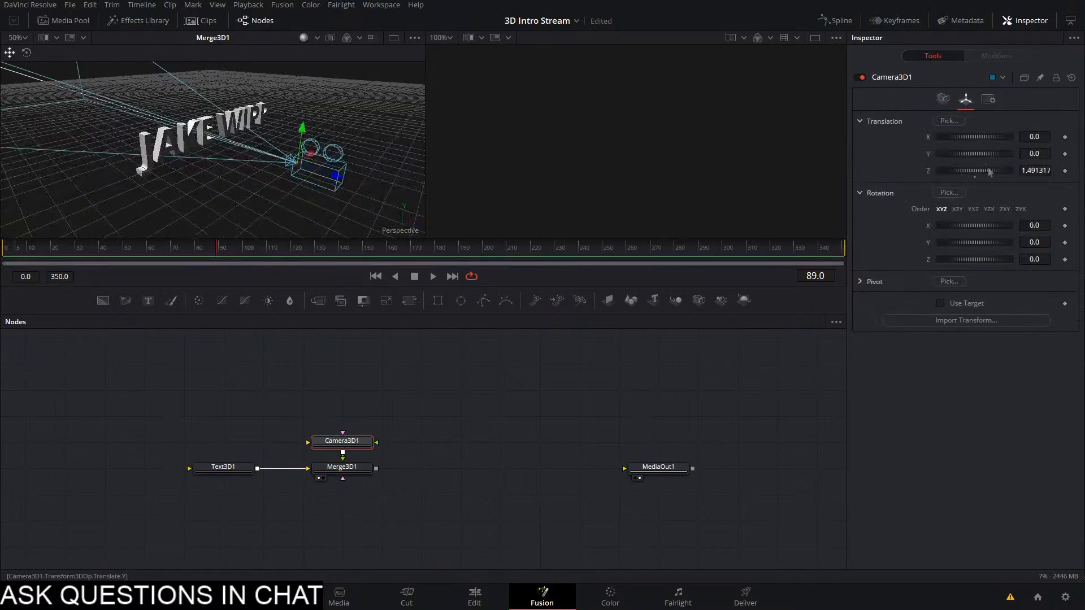
{"action": "left_click", "coordinate": [943, 99]}
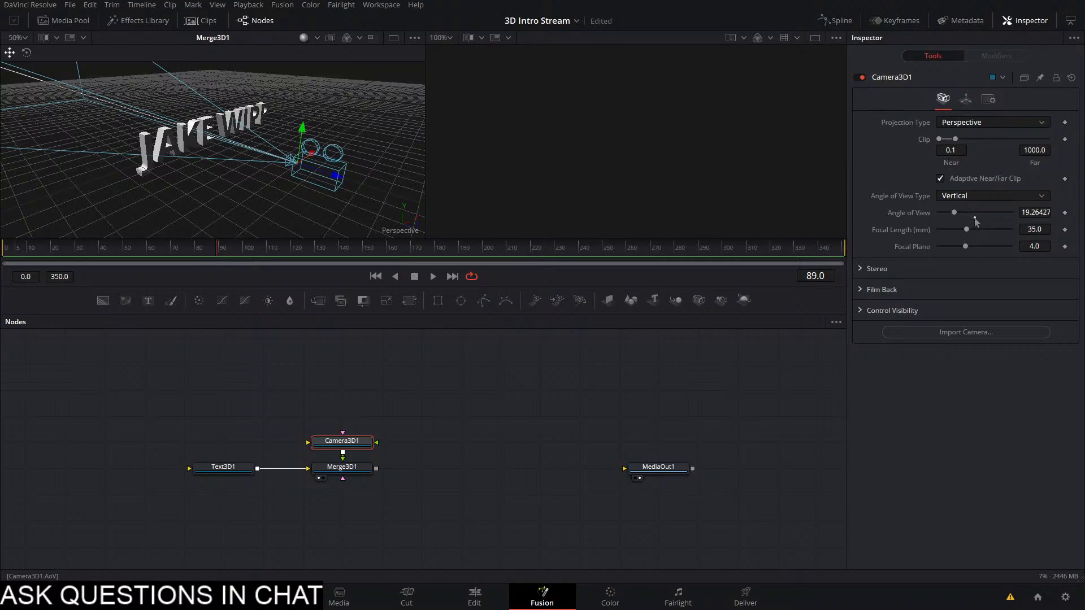
{"action": "left_click", "coordinate": [974, 218]}
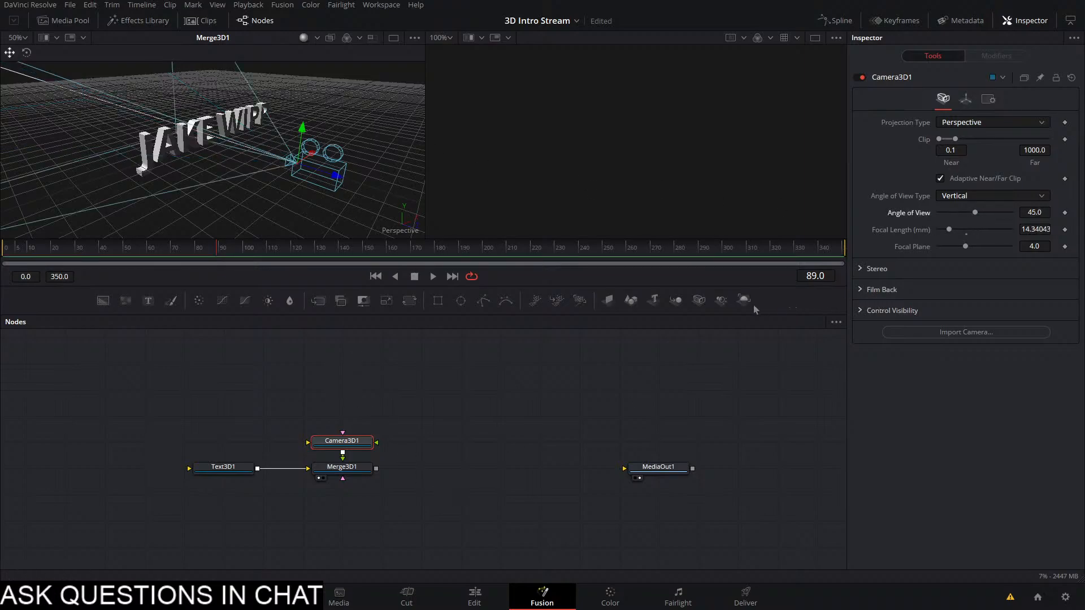
Add a Renderer3D node, connect the Merge3D to it, and show the render in the second viewer
{"action": "left_click_drag", "start_coordinate": [744, 300], "coordinate": [537, 469]}
{"action": "left_click_drag", "start_coordinate": [376, 468], "coordinate": [526, 469]}
{"action": "left_click_drag", "start_coordinate": [529, 469], "coordinate": [689, 109]}
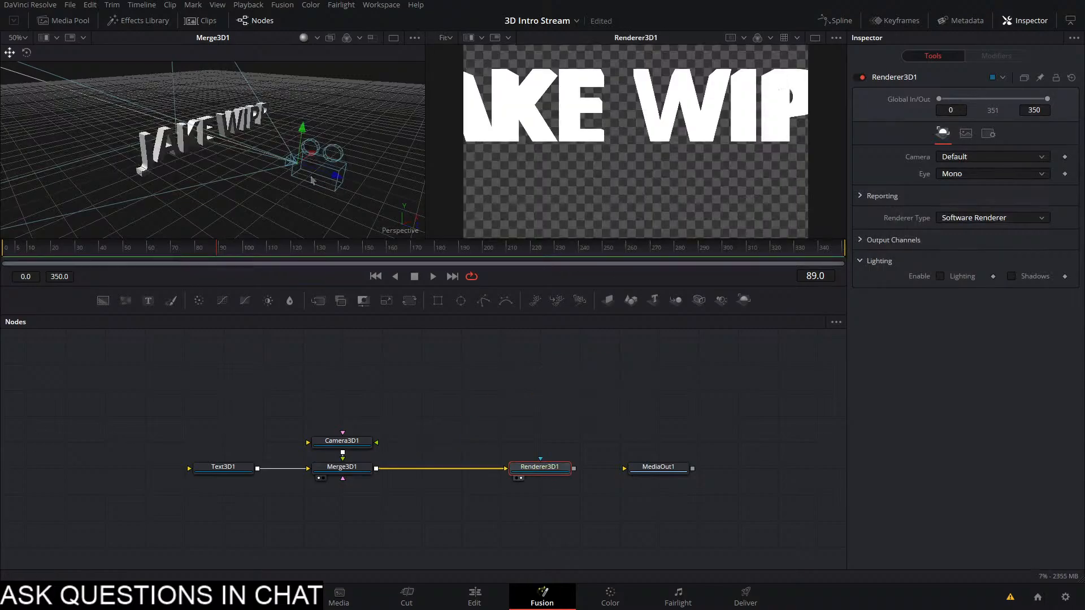
Move the camera farther back so the whole name fits in the rendered frame, and save the project
{"action": "left_click_drag", "start_coordinate": [311, 180], "coordinate": [417, 146]}
{"action": "key", "text": "ctrl+s"}
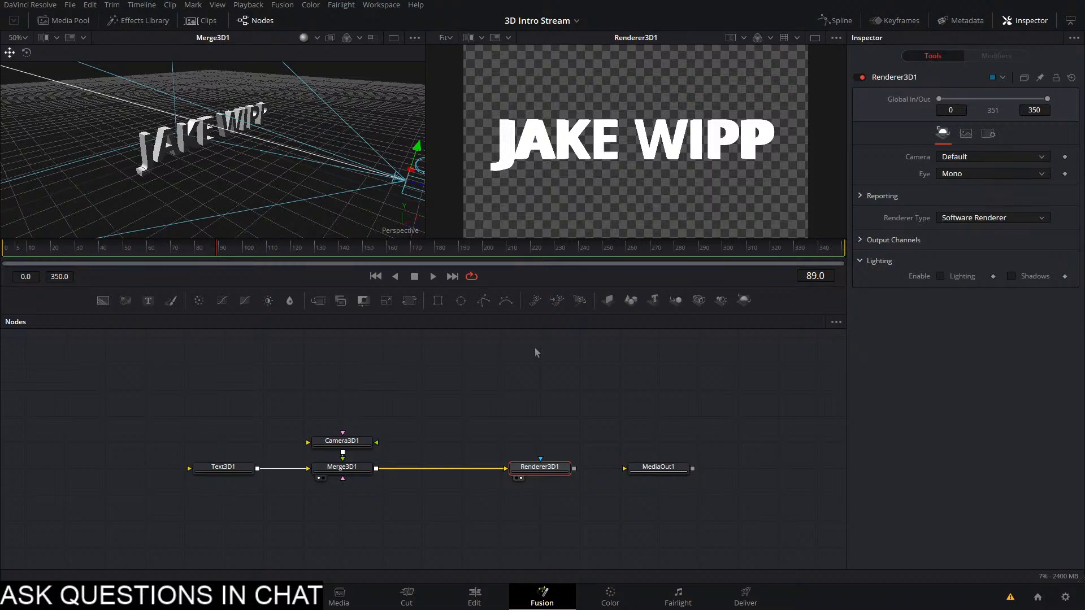
{"action": "left_click", "coordinate": [602, 362]}
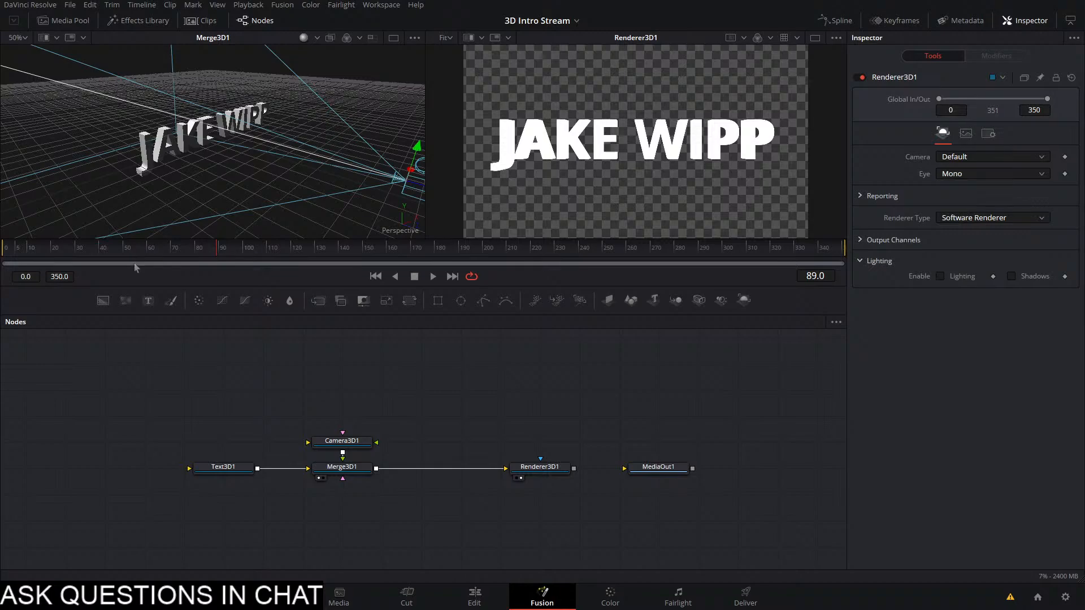
Inspect the text and camera placement from the side in the 3D scene and compare it with the full render frame
{"action": "left_click", "coordinate": [224, 467]}
{"action": "left_click_drag", "start_coordinate": [228, 248], "coordinate": [139, 276]}
{"action": "key", "text": "space"}
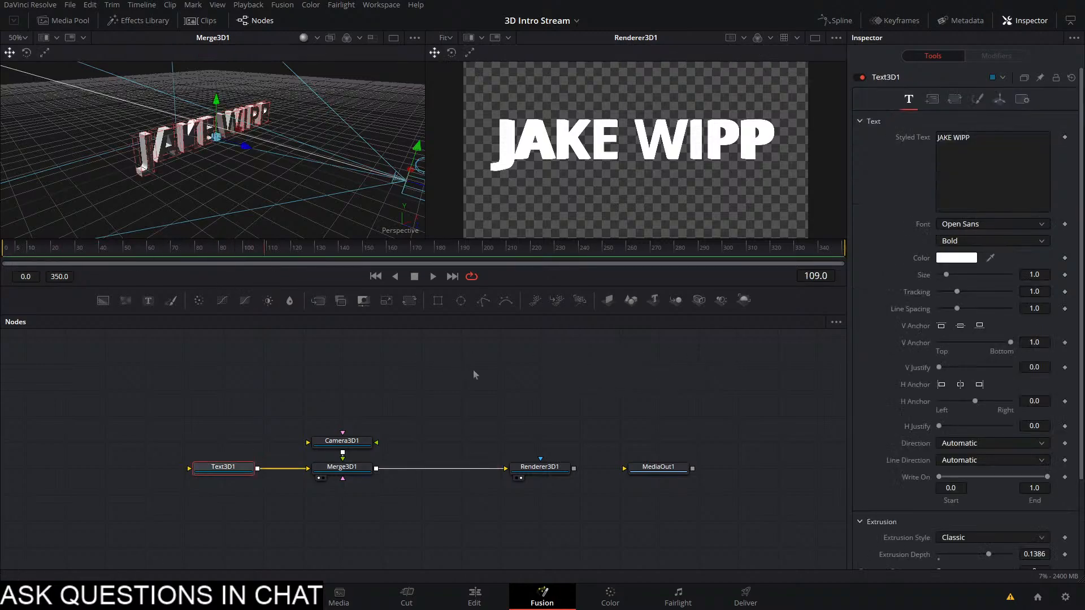
{"action": "left_click", "coordinate": [342, 442]}
{"action": "left_click_drag", "start_coordinate": [421, 190], "coordinate": [307, 110]}
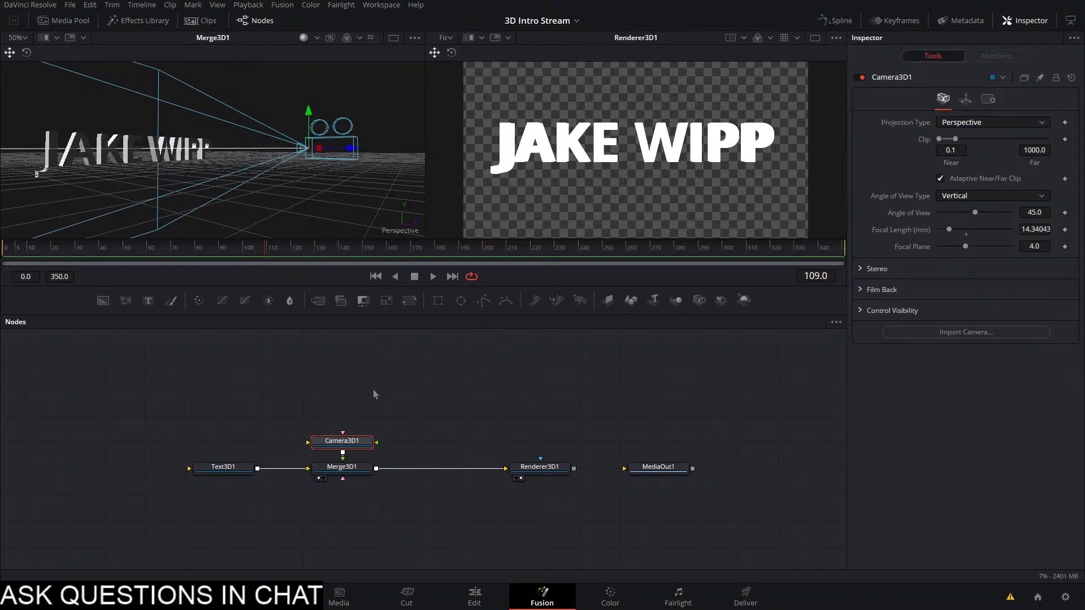
{"action": "scroll", "coordinate": [612, 154], "scroll_direction": "down", "scroll_amount": 2}
{"action": "scroll", "coordinate": [612, 153], "scroll_direction": "up", "scroll_amount": 1}
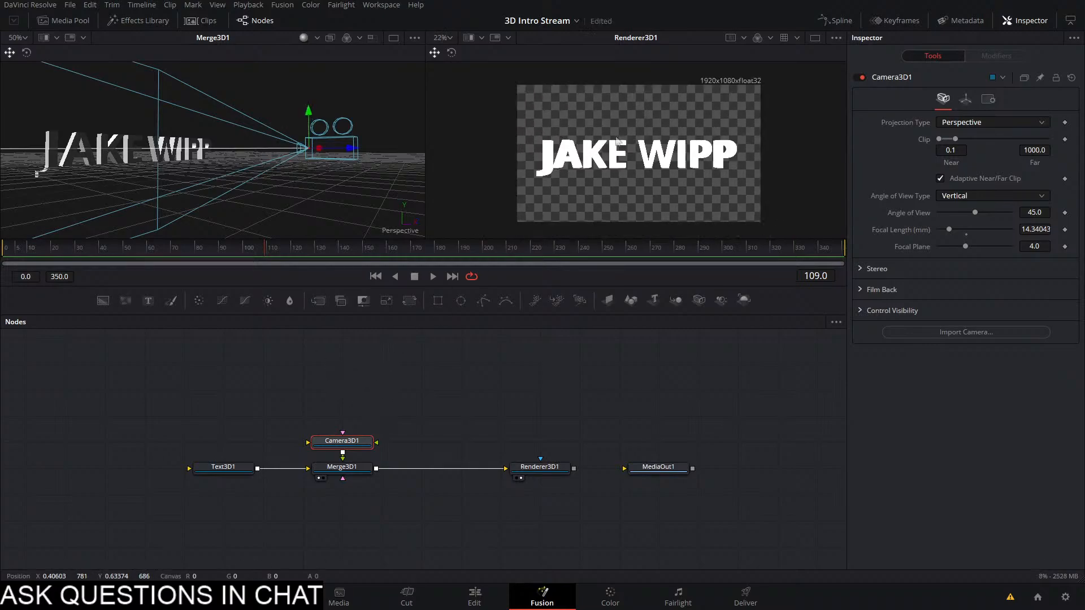
{"action": "left_click", "coordinate": [419, 420]}
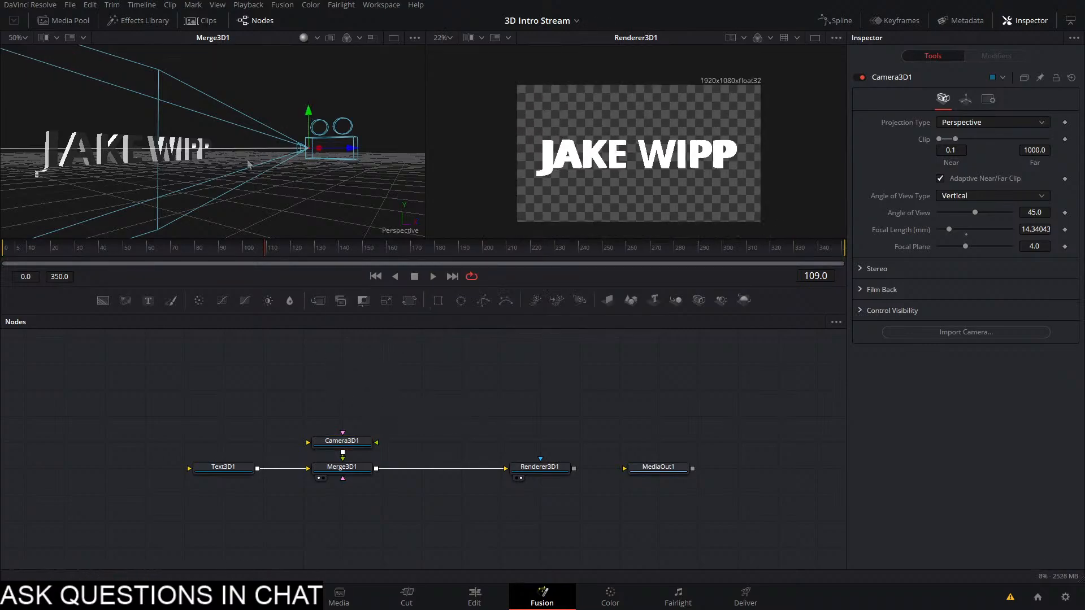
{"action": "left_click_drag", "start_coordinate": [251, 170], "coordinate": [271, 189]}
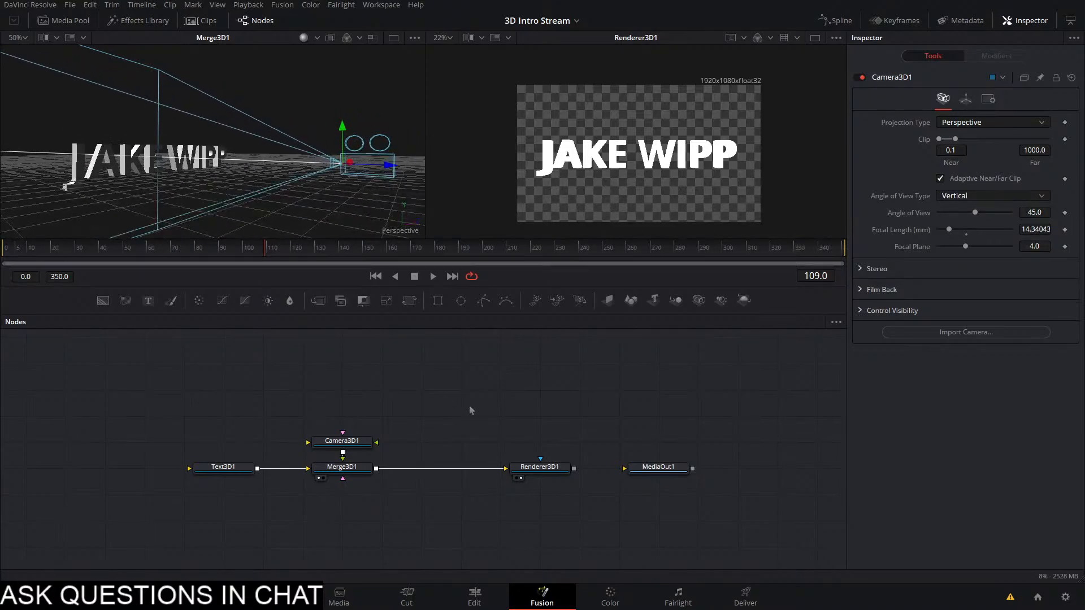
{"action": "left_click_drag", "start_coordinate": [125, 300], "coordinate": [260, 366]}
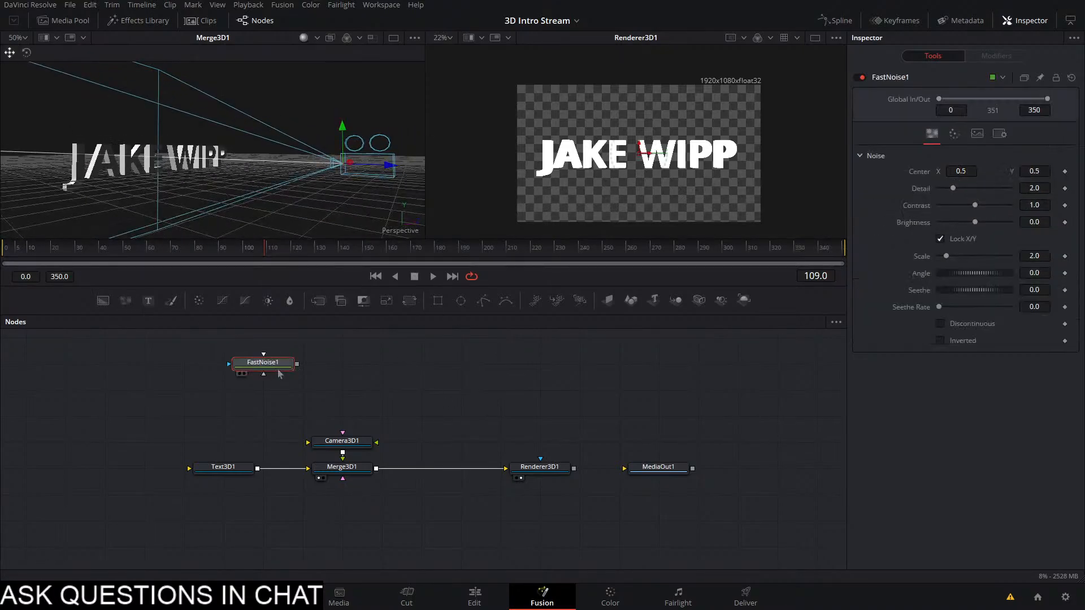
{"action": "key", "text": "Delete"}
{"action": "key", "text": "shift+space"}
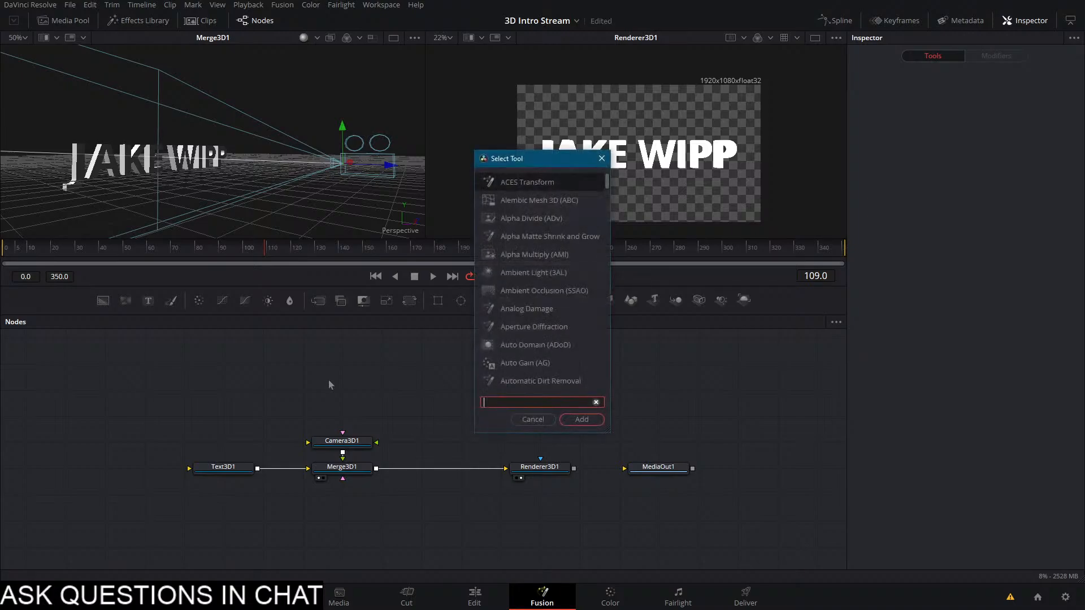
{"action": "type", "text": "3d"}
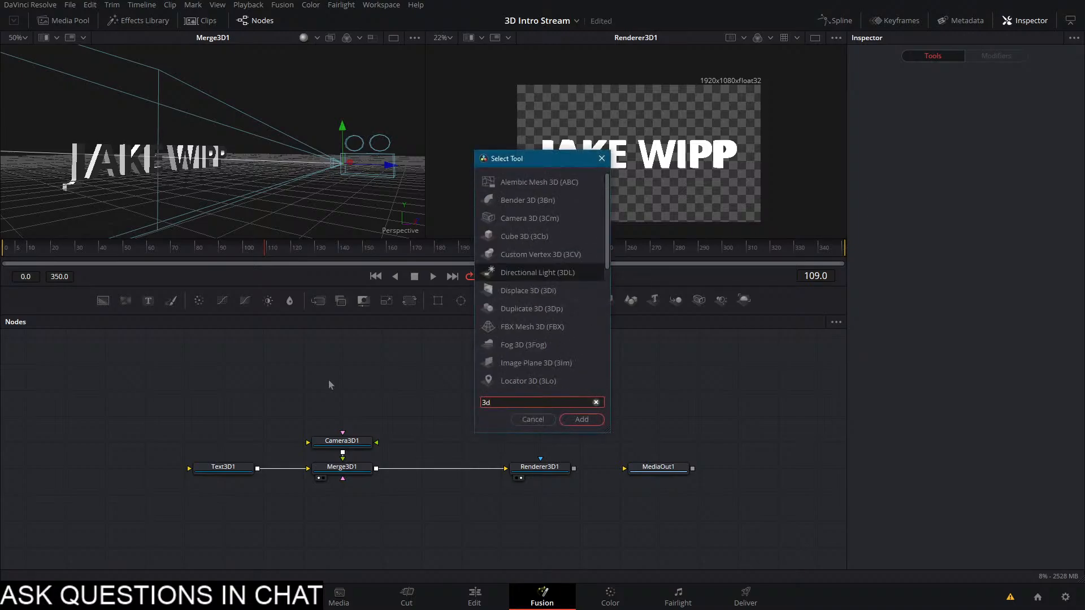
{"action": "key", "text": "BackSpace"}
{"action": "type", "text": "D"}
{"action": "scroll", "coordinate": [572, 385], "scroll_direction": "down", "scroll_amount": 5}
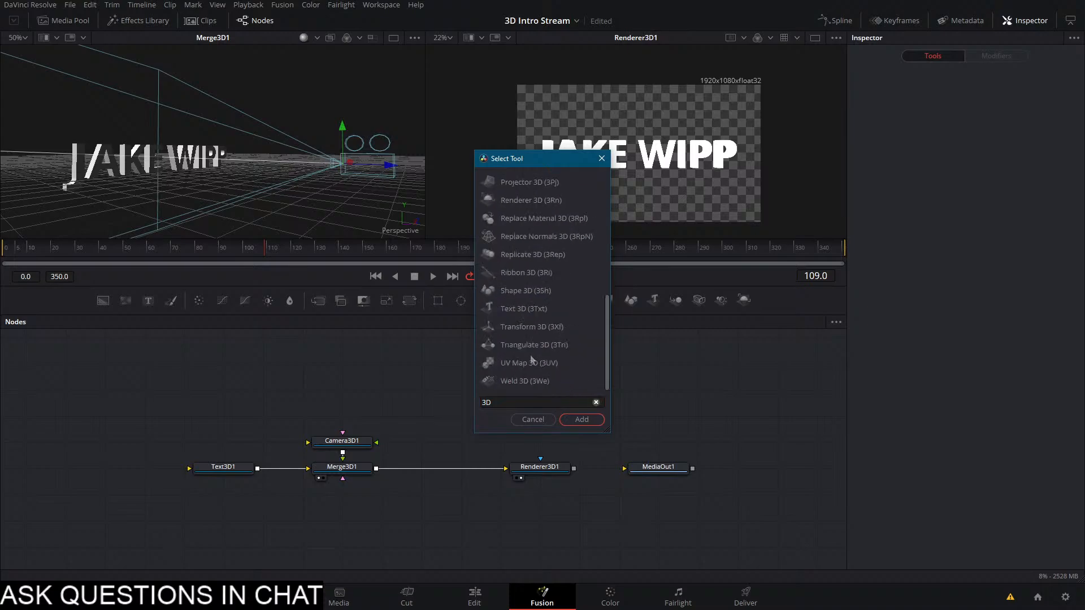
{"action": "scroll", "coordinate": [532, 358], "scroll_direction": "up", "scroll_amount": 3}
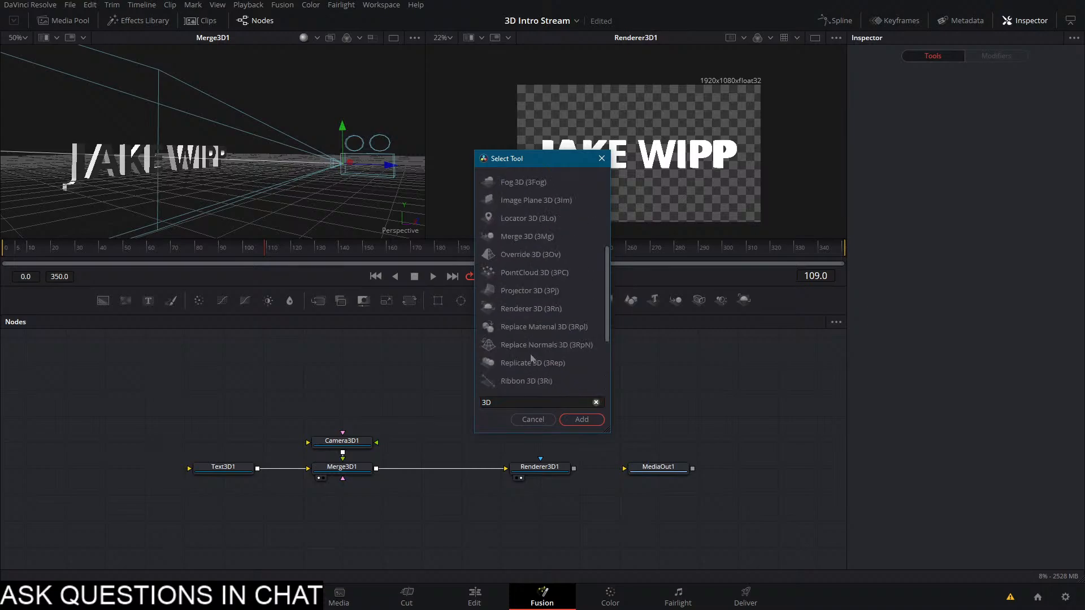
{"action": "scroll", "coordinate": [531, 358], "scroll_direction": "up", "scroll_amount": 1}
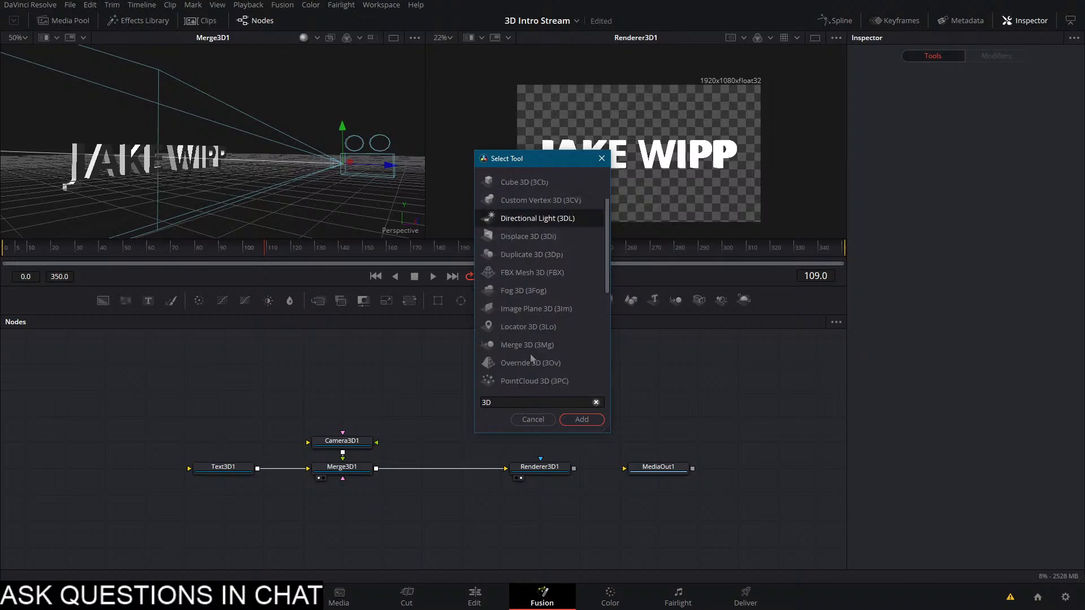
{"action": "key", "text": "Escape"}
Try a Fast Noise Texture node, preview it in the first viewer, and remove it from the composition
{"action": "key", "text": "shift+space"}
{"action": "type", "text": "t"}
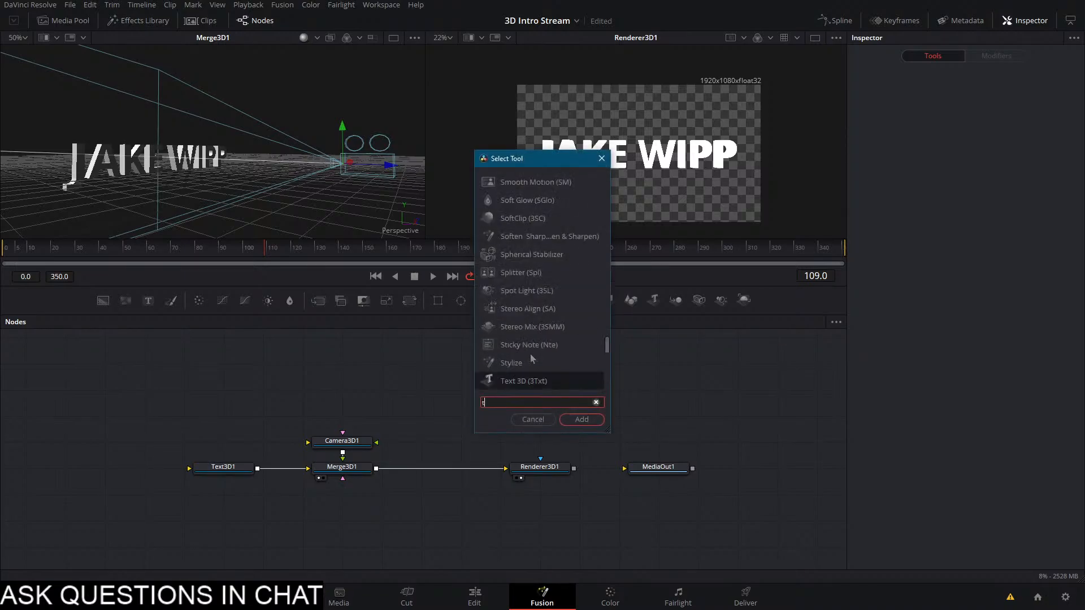
{"action": "type", "text": "exture"}
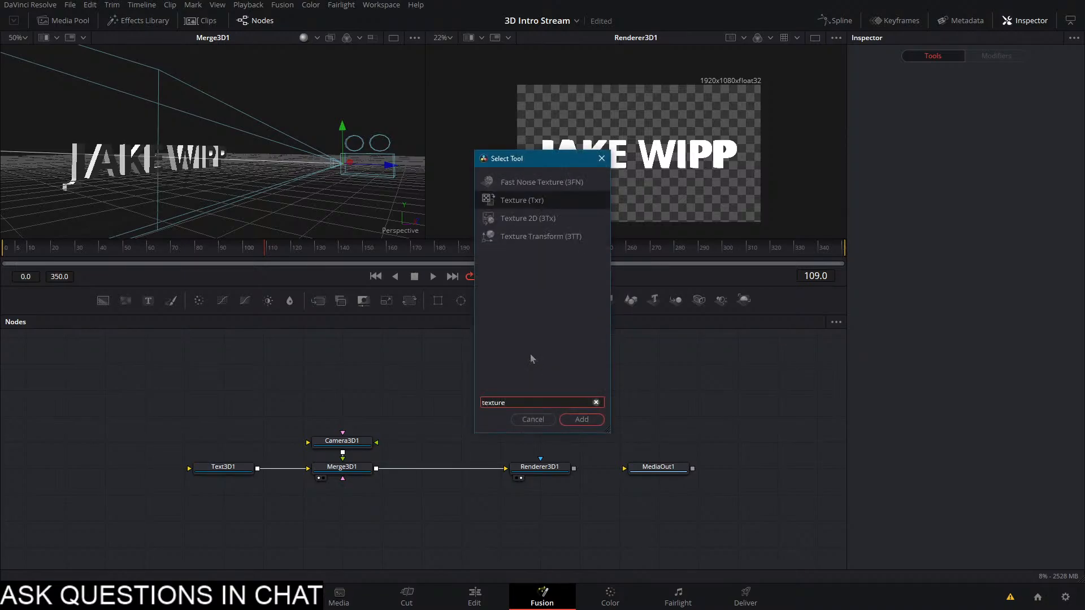
{"action": "key", "text": "BackSpace"}
{"action": "key", "text": "BackSpace"}
{"action": "key", "text": "BackSpace"}
{"action": "key", "text": "BackSpace"}
{"action": "key", "text": "BackSpace"}
{"action": "type", "text": "f"}
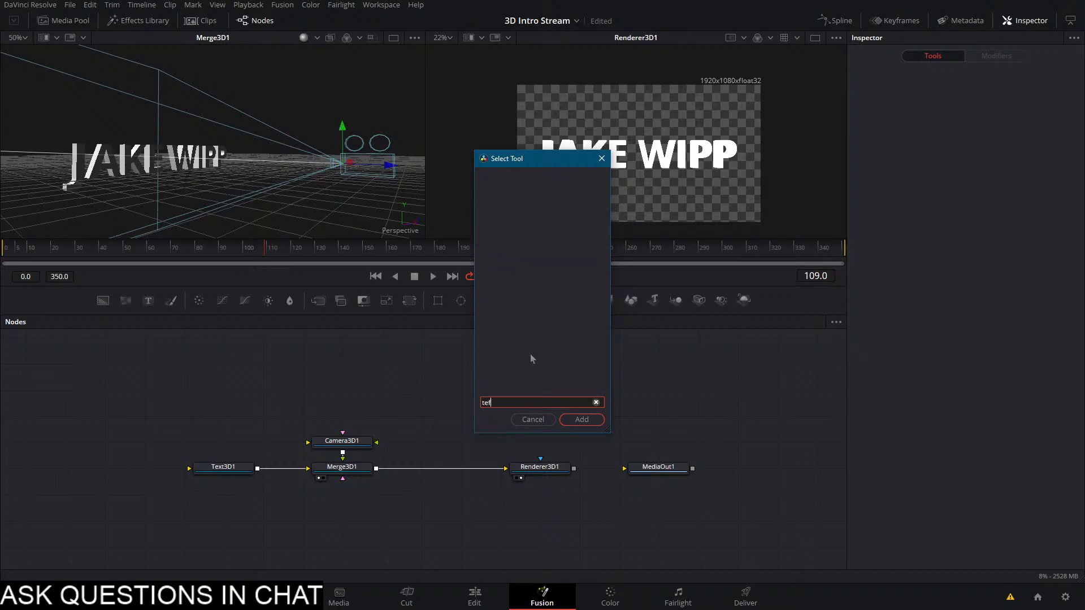
{"action": "key", "text": "BackSpace"}
{"action": "key", "text": "BackSpace"}
{"action": "key", "text": "BackSpace"}
{"action": "type", "text": "fast"}
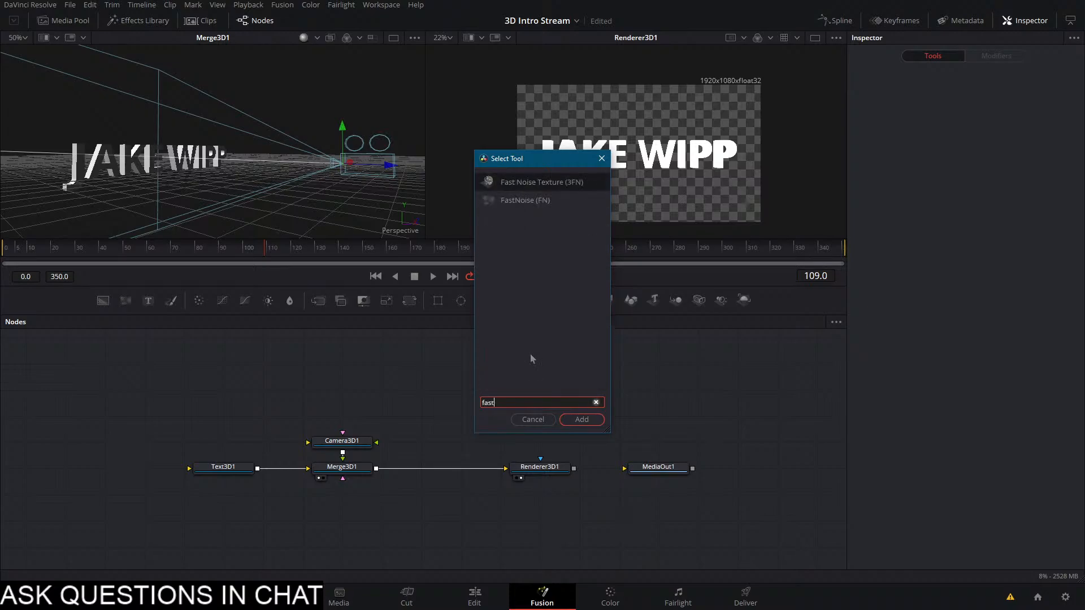
{"action": "key", "text": "Return"}
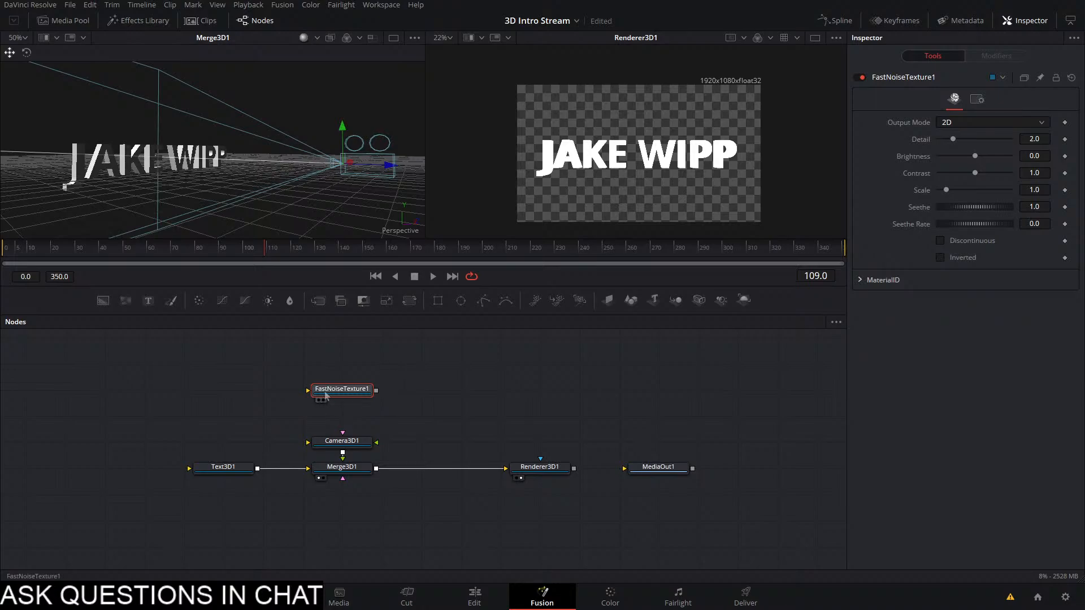
{"action": "key", "text": "1"}
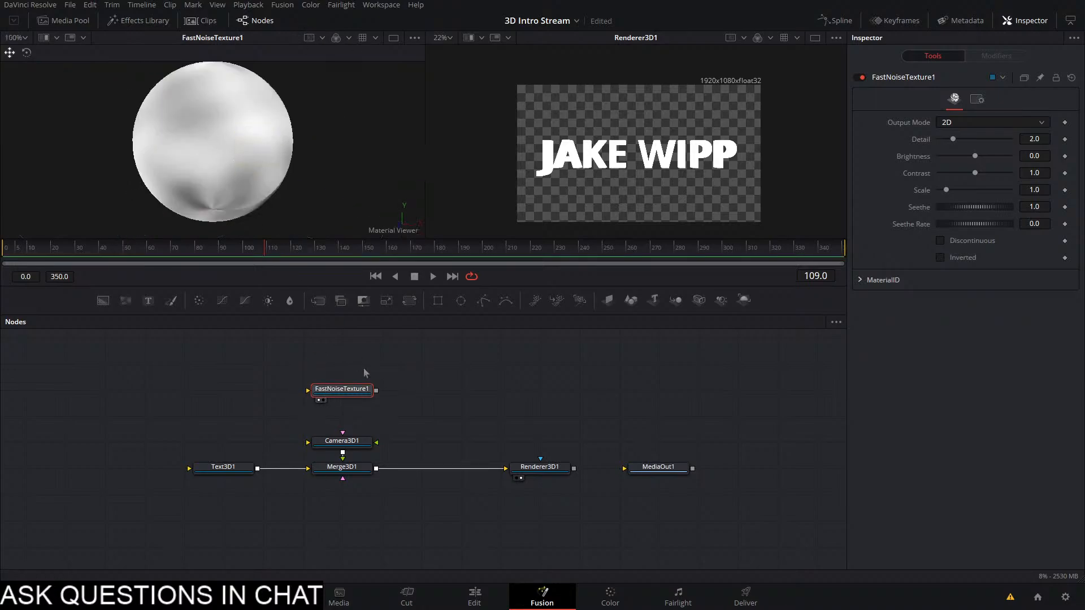
{"action": "key", "text": "Delete"}
{"action": "key", "text": "shift+space"}
{"action": "type", "text": "fas"}
{"action": "key", "text": "Return"}
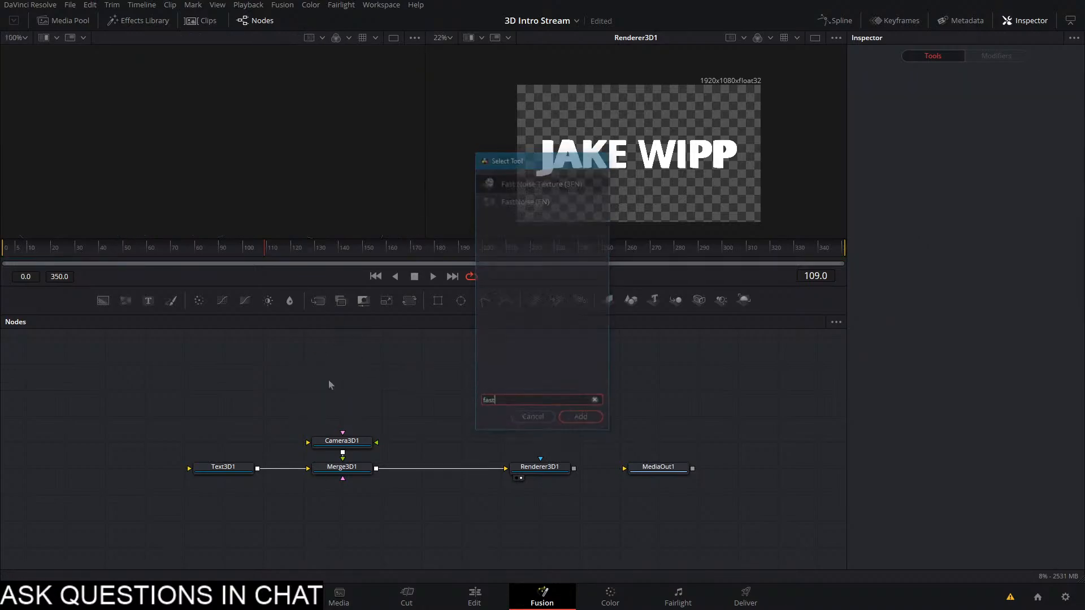
{"action": "key", "text": "Delete"}
Add a FastNoise node, place it apart above the text nodes, and show it in the first viewer
{"action": "key", "text": "shift+space"}
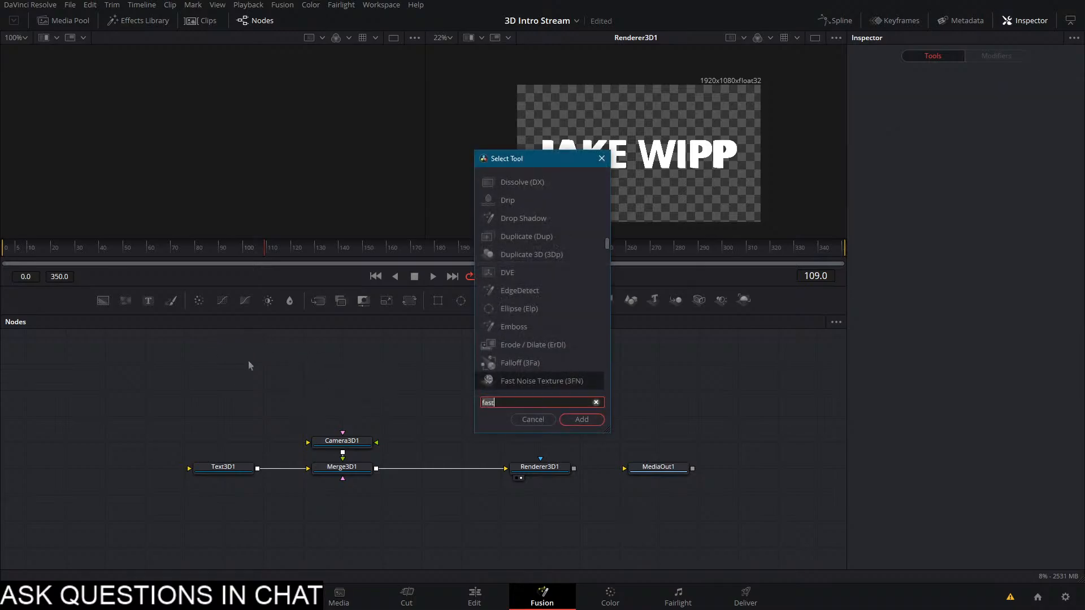
{"action": "type", "text": "fast"}
{"action": "key", "text": "Down"}
{"action": "key", "text": "Return"}
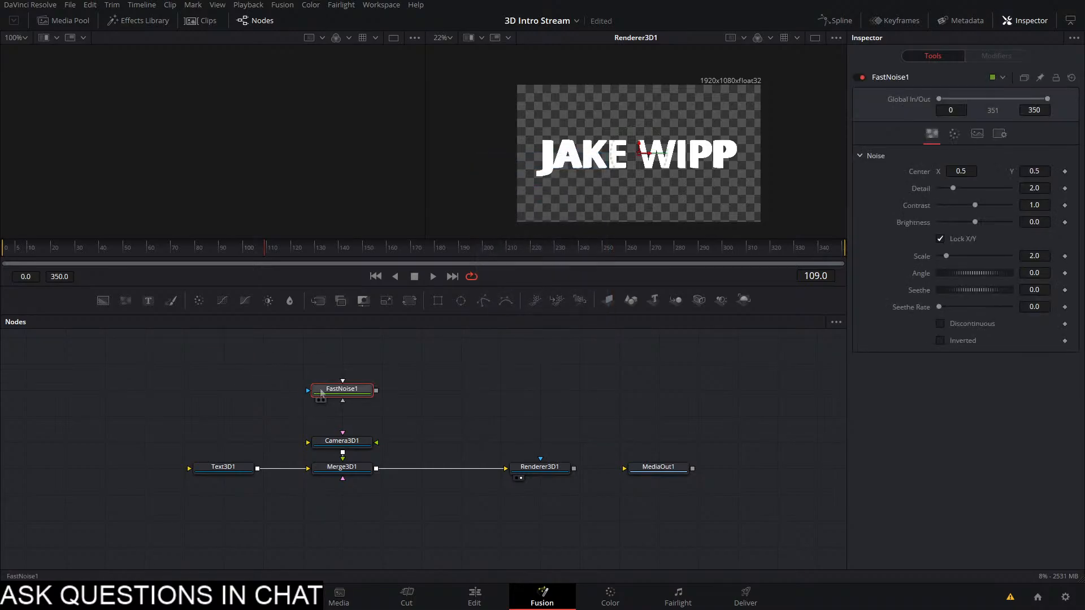
{"action": "mouse_move", "coordinate": [321, 392]}
{"action": "left_mouse_down"}
{"action": "mouse_move", "coordinate": [182, 201]}
{"action": "mouse_move", "coordinate": [226, 355]}
{"action": "mouse_move", "coordinate": [173, 336]}
{"action": "left_mouse_up"}
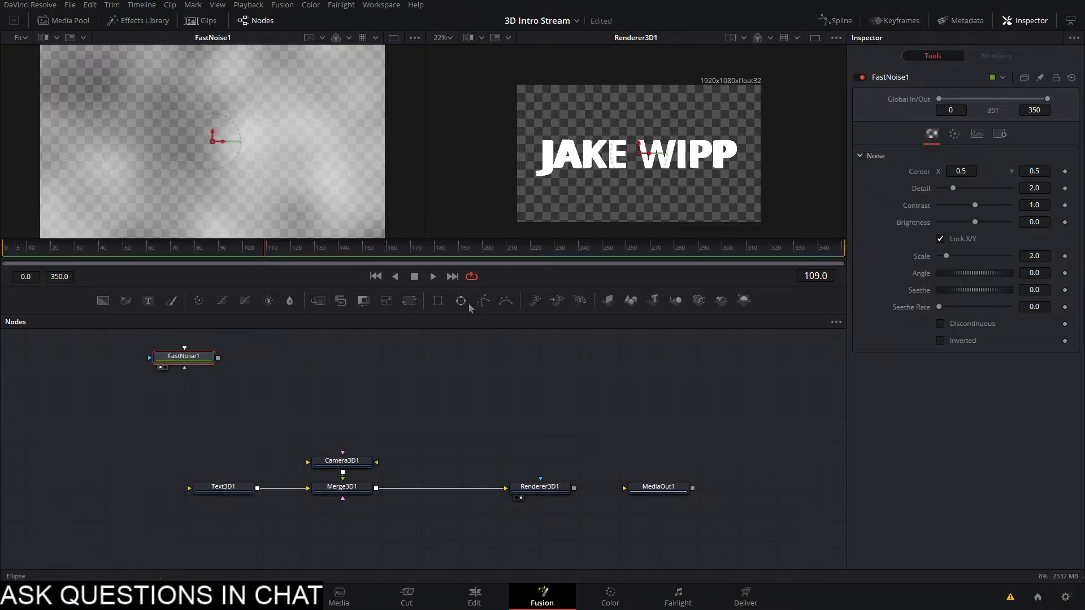
Mask the FastNoise with an ellipse about 0.58 wide and 0.28 high, with a soft edge of about 0.16
{"action": "left_click_drag", "start_coordinate": [460, 300], "coordinate": [340, 401]}
{"action": "left_click_drag", "start_coordinate": [227, 392], "coordinate": [173, 365]}
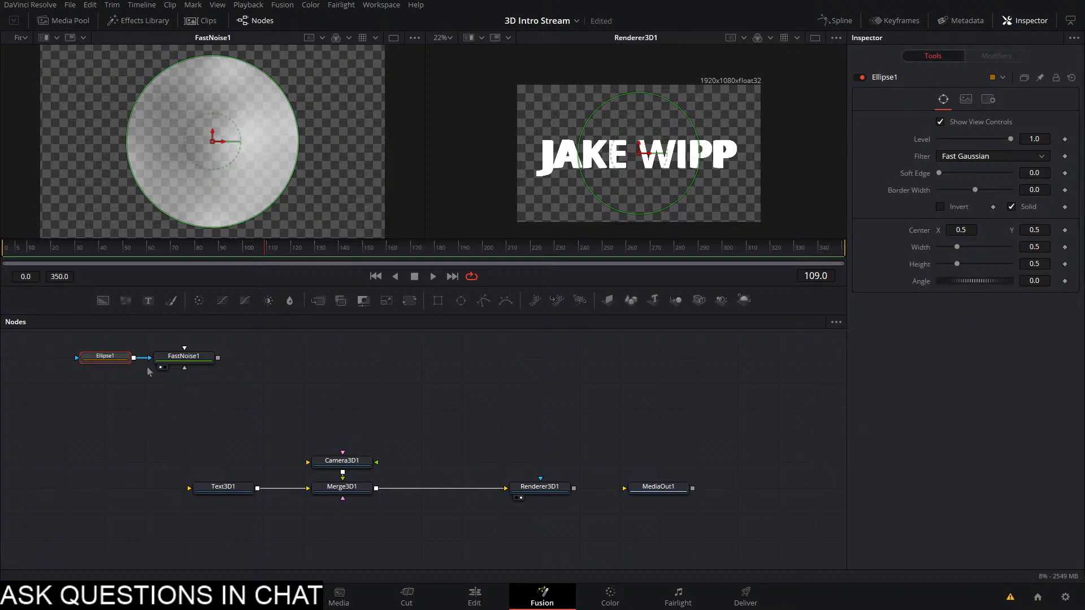
{"action": "left_click_drag", "start_coordinate": [236, 69], "coordinate": [349, 146]}
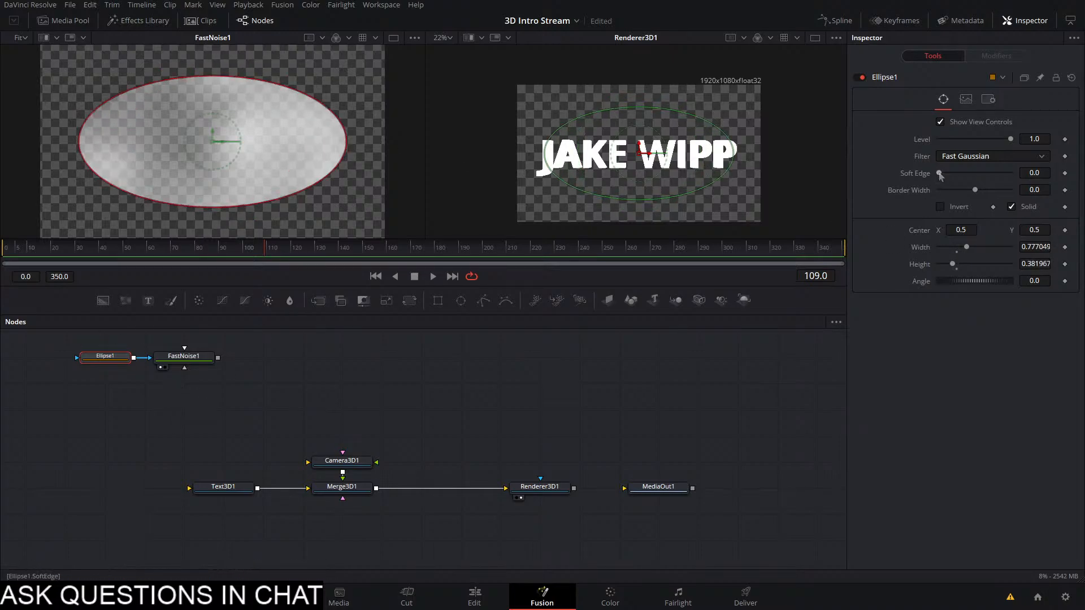
{"action": "left_click_drag", "start_coordinate": [940, 173], "coordinate": [1012, 173]}
{"action": "left_click_drag", "start_coordinate": [289, 100], "coordinate": [279, 109]}
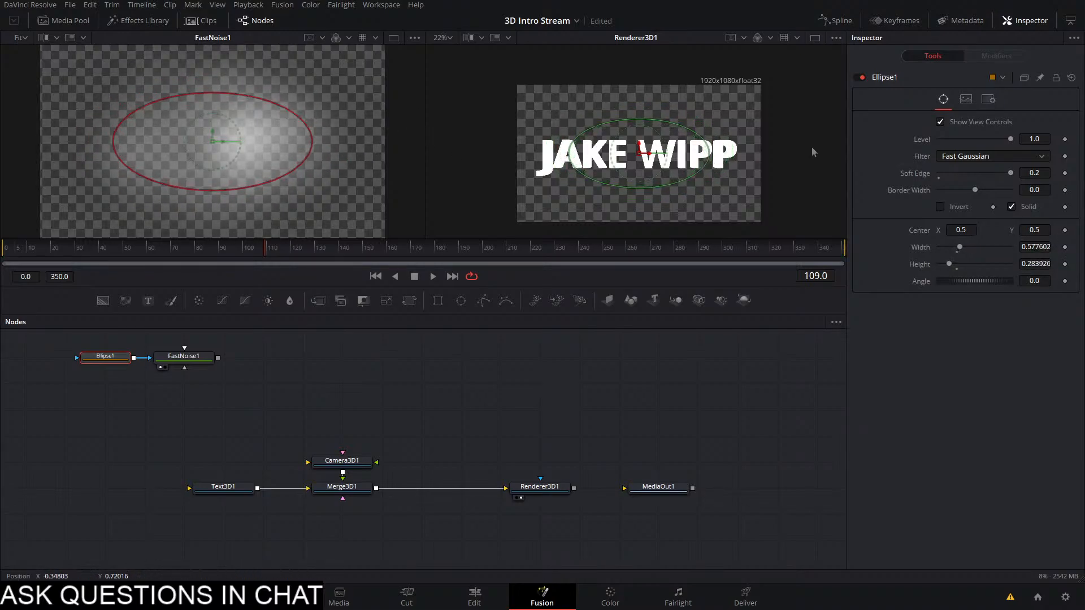
{"action": "left_click_drag", "start_coordinate": [1011, 173], "coordinate": [992, 177]}
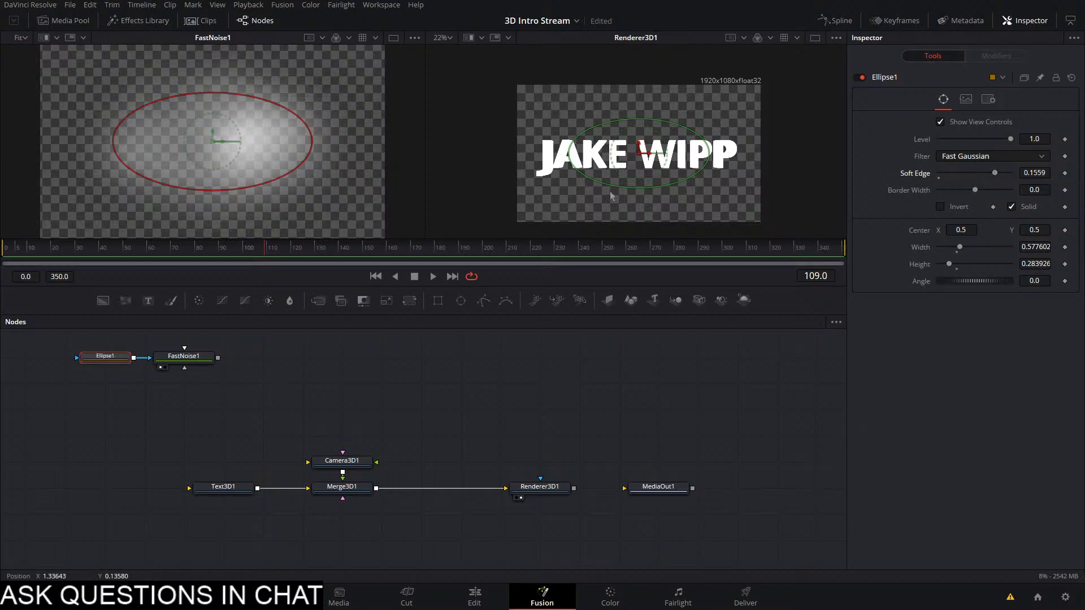
Enlarge the ellipse mask to about 0.73 wide and 0.36 high, and set the FastNoise detail to about 3.62
{"action": "left_click_drag", "start_coordinate": [309, 128], "coordinate": [336, 126]}
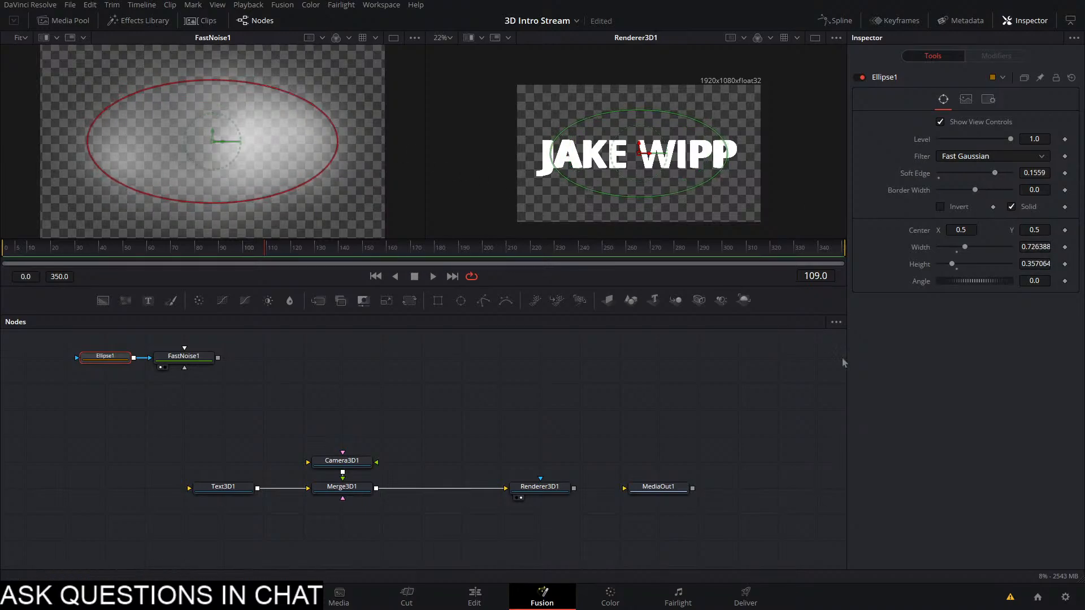
{"action": "left_click", "coordinate": [184, 356]}
{"action": "mouse_move", "coordinate": [954, 190]}
{"action": "left_mouse_down"}
{"action": "mouse_move", "coordinate": [1002, 195]}
{"action": "mouse_move", "coordinate": [966, 199]}
{"action": "left_mouse_up"}
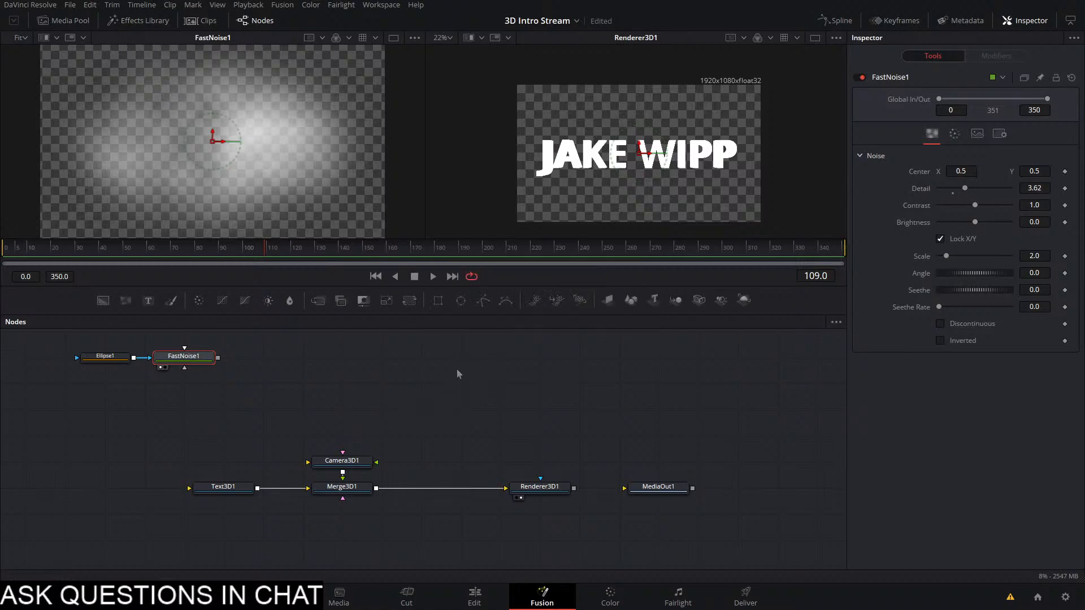
Add an ImagePlane3D fed by the FastNoise node, connect it to Merge3D1, and show the merged scene in the first viewer
{"action": "left_click_drag", "start_coordinate": [608, 300], "coordinate": [310, 380]}
{"action": "key", "text": "Delete"}
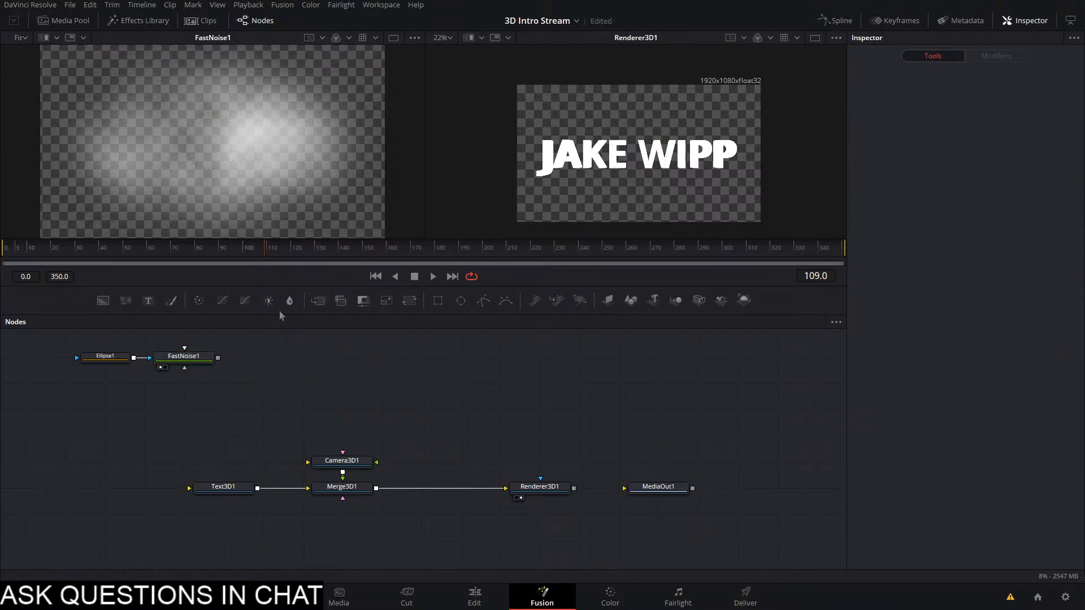
{"action": "left_click_drag", "start_coordinate": [608, 300], "coordinate": [224, 409]}
{"action": "left_click_drag", "start_coordinate": [218, 357], "coordinate": [336, 500]}
{"action": "key", "text": "1"}
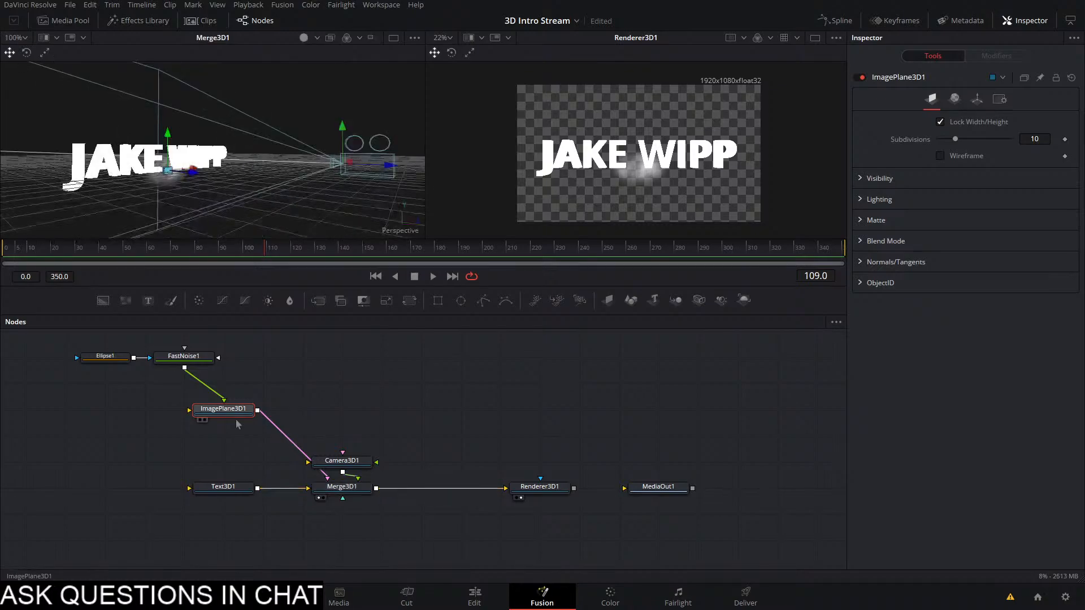
Scale the image plane to about 2.91 and place it at about X -4.33, Y 2.31, Z -3.17 behind the text
{"action": "left_click_drag", "start_coordinate": [236, 189], "coordinate": [300, 232]}
{"action": "left_click_drag", "start_coordinate": [221, 186], "coordinate": [511, 194]}
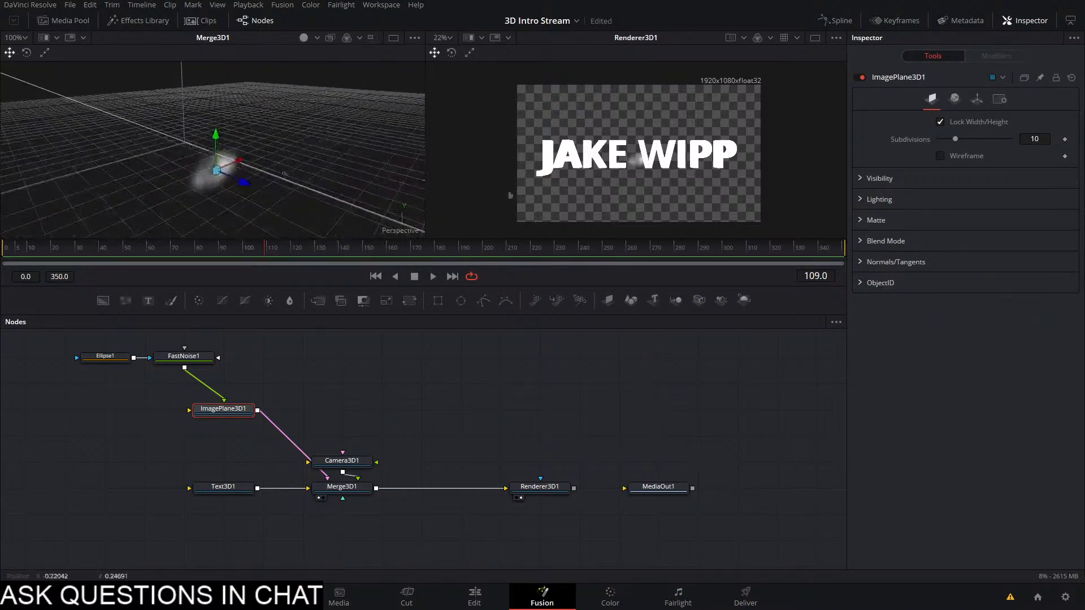
{"action": "left_click", "coordinate": [976, 100]}
{"action": "left_click_drag", "start_coordinate": [955, 336], "coordinate": [984, 338]}
{"action": "left_click_drag", "start_coordinate": [390, 192], "coordinate": [348, 190]}
{"action": "scroll", "coordinate": [341, 168], "scroll_direction": "down", "scroll_amount": 5}
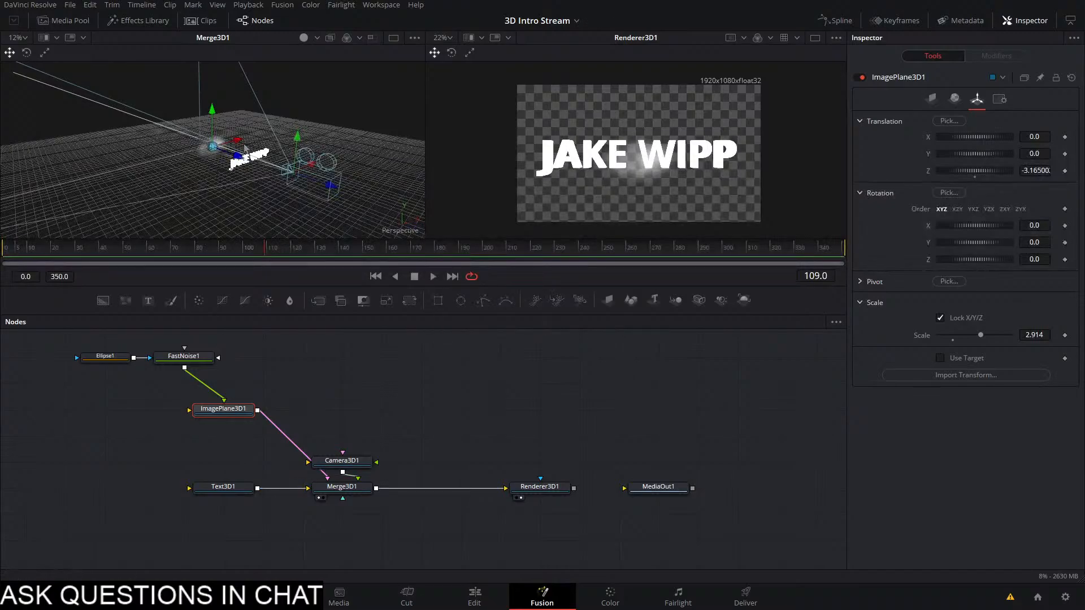
{"action": "left_click_drag", "start_coordinate": [245, 148], "coordinate": [139, 86]}
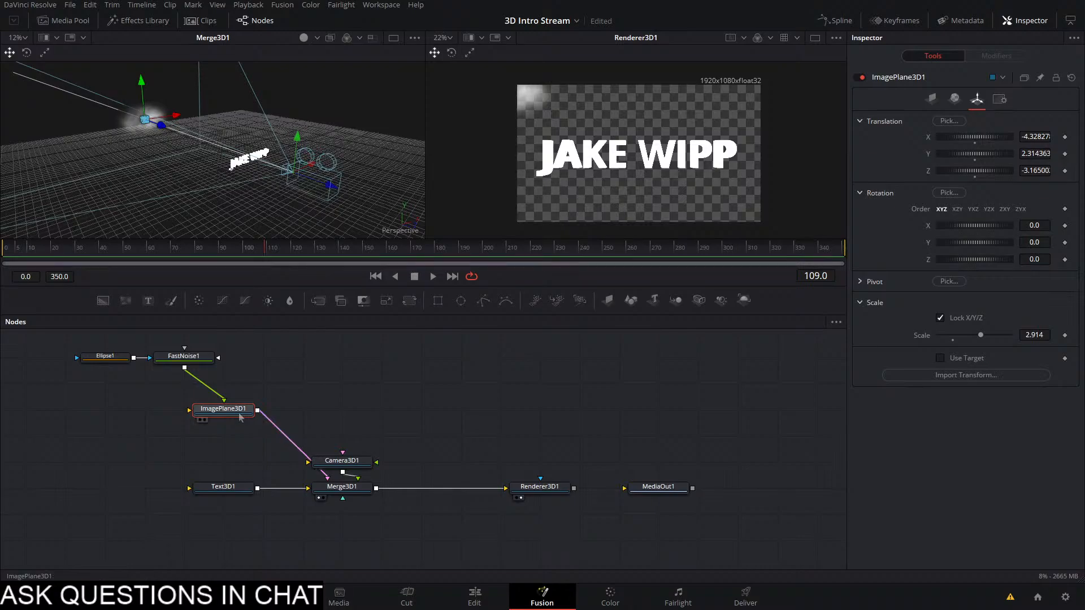
Add a Duplicate 3D node after the image plane, raise its number of copies, and spread the copies with a translation offset
{"action": "key", "text": "shift+space"}
{"action": "type", "text": "dupl"}
{"action": "key", "text": "Down"}
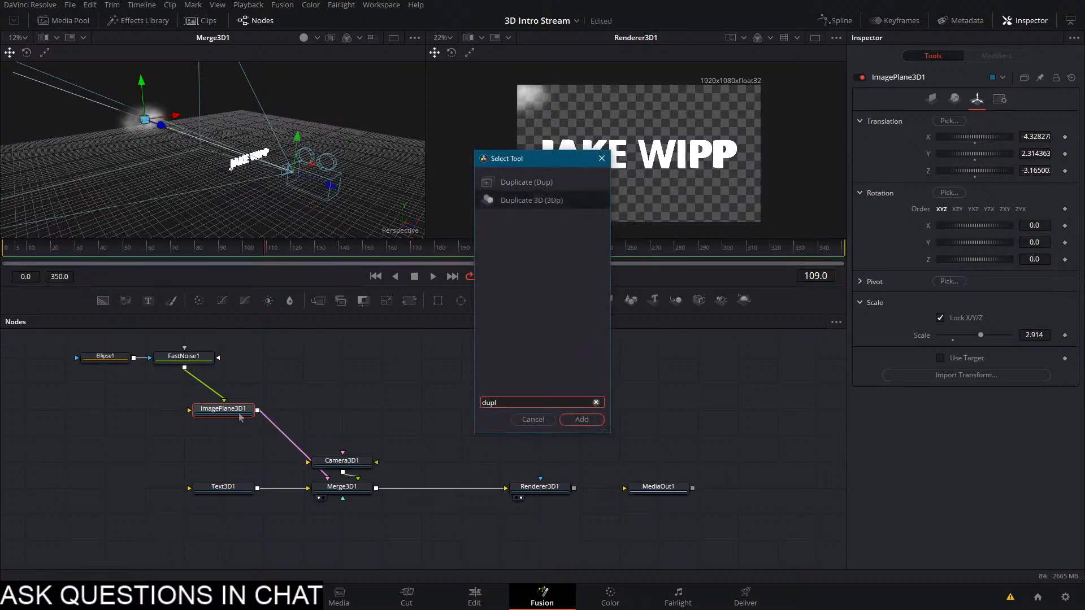
{"action": "key", "text": "Return"}
{"action": "left_click_drag", "start_coordinate": [966, 122], "coordinate": [1048, 122]}
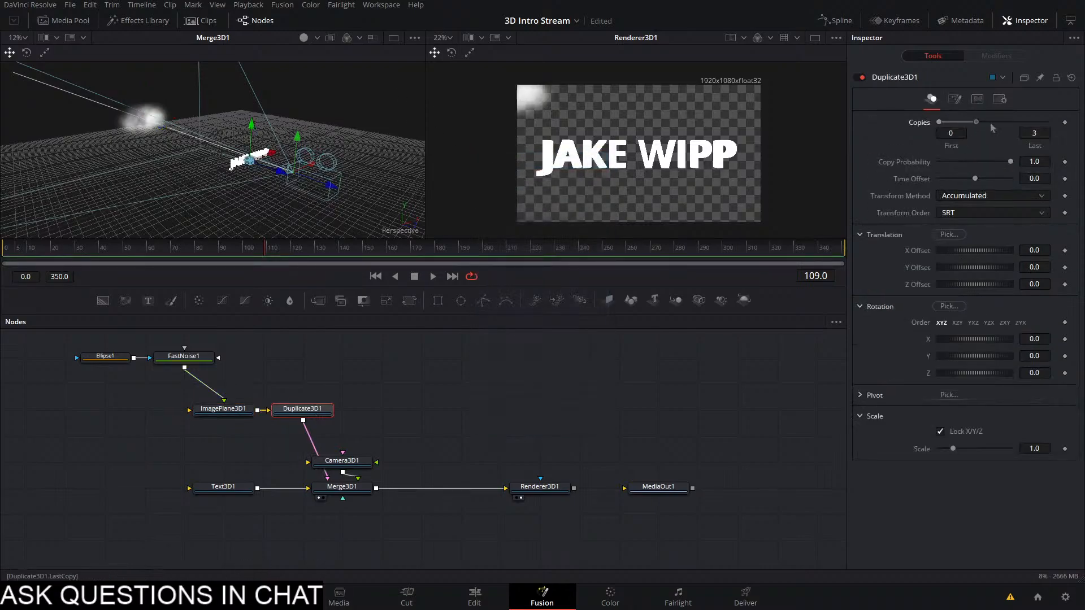
{"action": "left_click_drag", "start_coordinate": [972, 257], "coordinate": [1045, 245]}
Scatter the duplicated noise planes with translation jitter on X, about 4.77 on Y and about 2.16 on Z
{"action": "left_click", "coordinate": [954, 99]}
{"action": "left_click_drag", "start_coordinate": [975, 228], "coordinate": [1084, 233]}
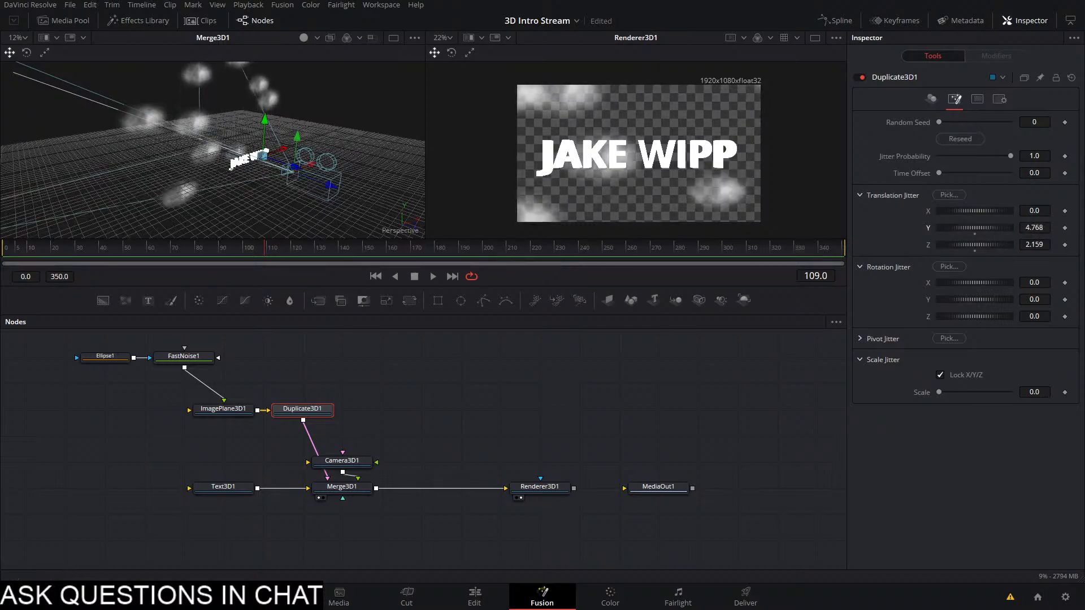
{"action": "mouse_move", "coordinate": [975, 212]}
{"action": "left_mouse_down"}
{"action": "mouse_move", "coordinate": [1069, 215]}
{"action": "mouse_move", "coordinate": [959, 224]}
{"action": "left_mouse_up"}
Lower the source image plane to a Y position of about 0.18 and look through its material and plane settings
{"action": "left_click", "coordinate": [229, 415]}
{"action": "left_click_drag", "start_coordinate": [145, 84], "coordinate": [148, 126]}
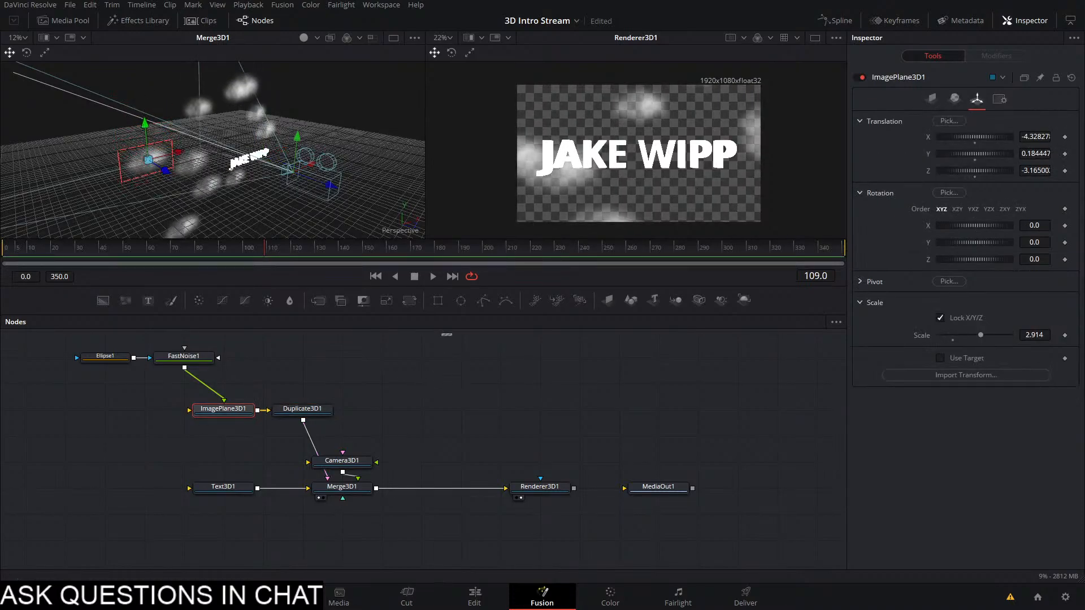
{"action": "mouse_move", "coordinate": [211, 175]}
{"action": "left_mouse_down"}
{"action": "mouse_move", "coordinate": [240, 177]}
{"action": "mouse_move", "coordinate": [242, 154]}
{"action": "mouse_move", "coordinate": [217, 193]}
{"action": "left_mouse_up"}
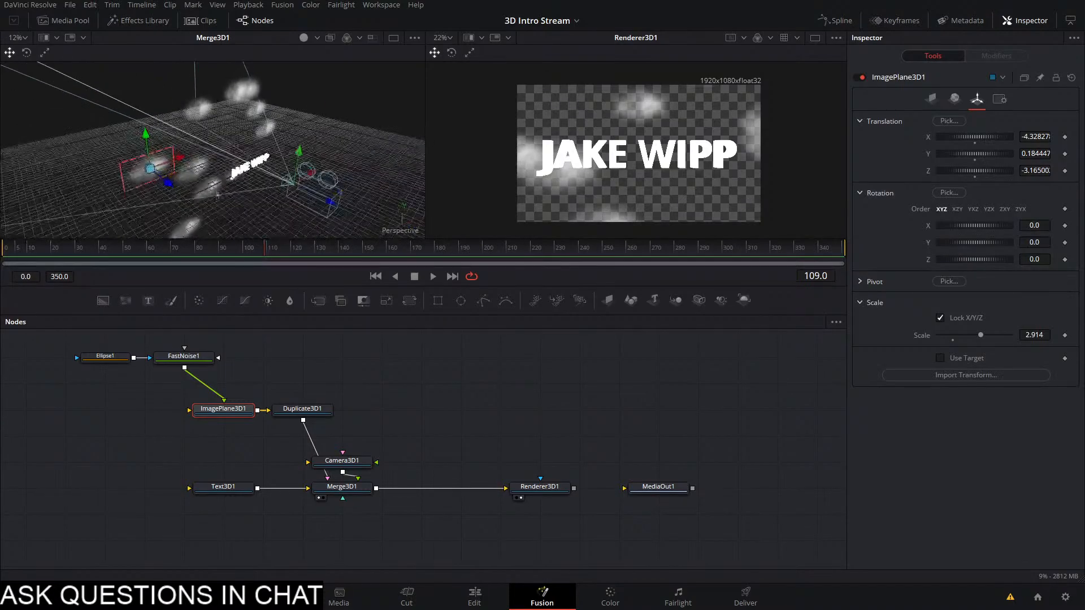
{"action": "left_click", "coordinate": [956, 100]}
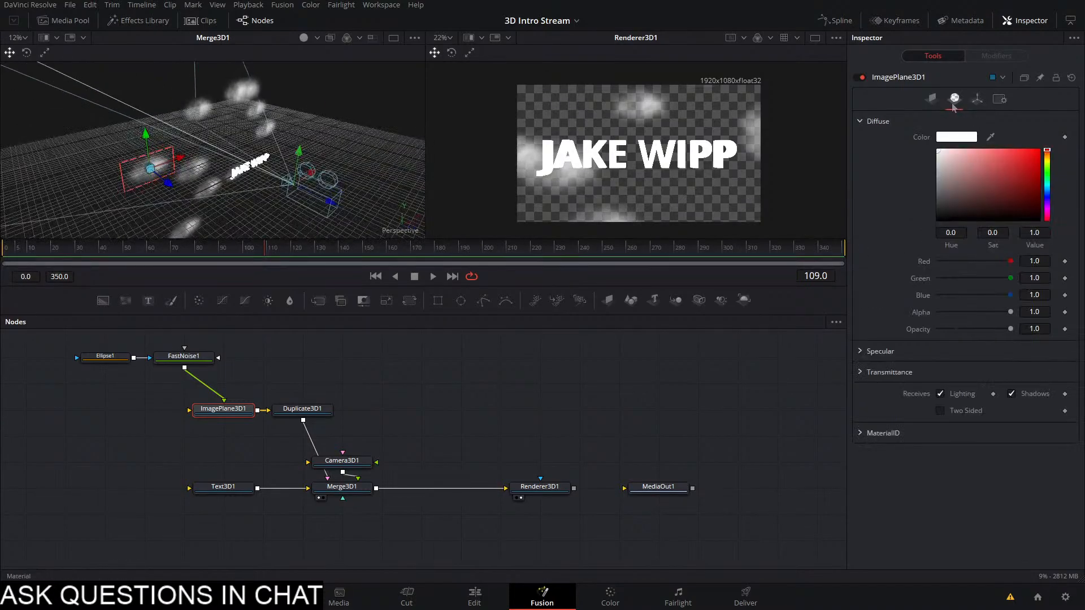
{"action": "left_click", "coordinate": [932, 100]}
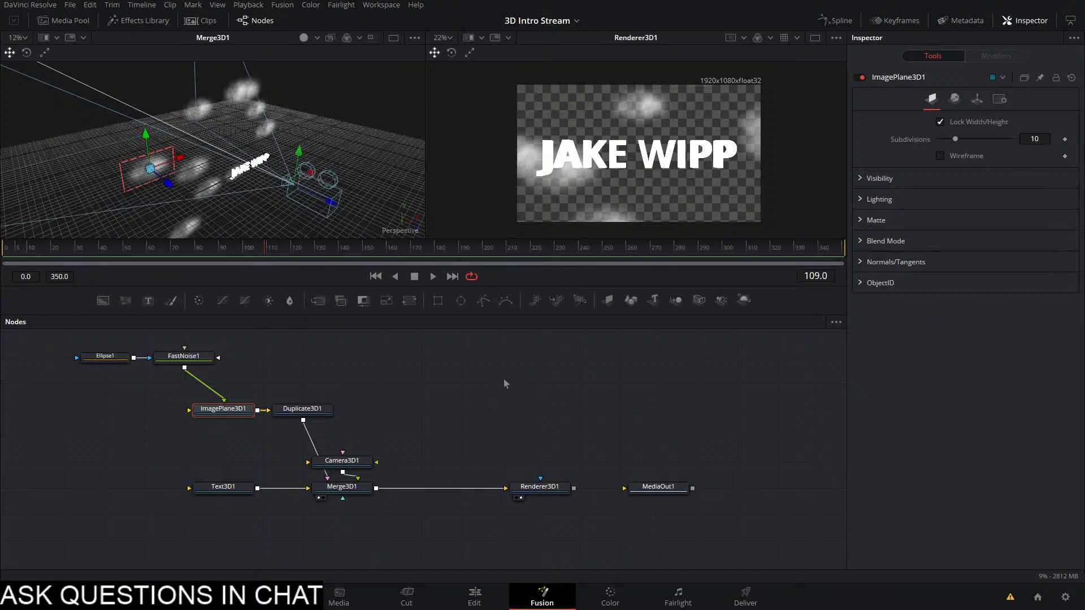
Play back the composition and check the scattered noise planes around the text from the front
{"action": "left_click_drag", "start_coordinate": [473, 368], "coordinate": [508, 352]}
{"action": "key", "text": "space"}
{"action": "left_click_drag", "start_coordinate": [82, 252], "coordinate": [57, 253]}
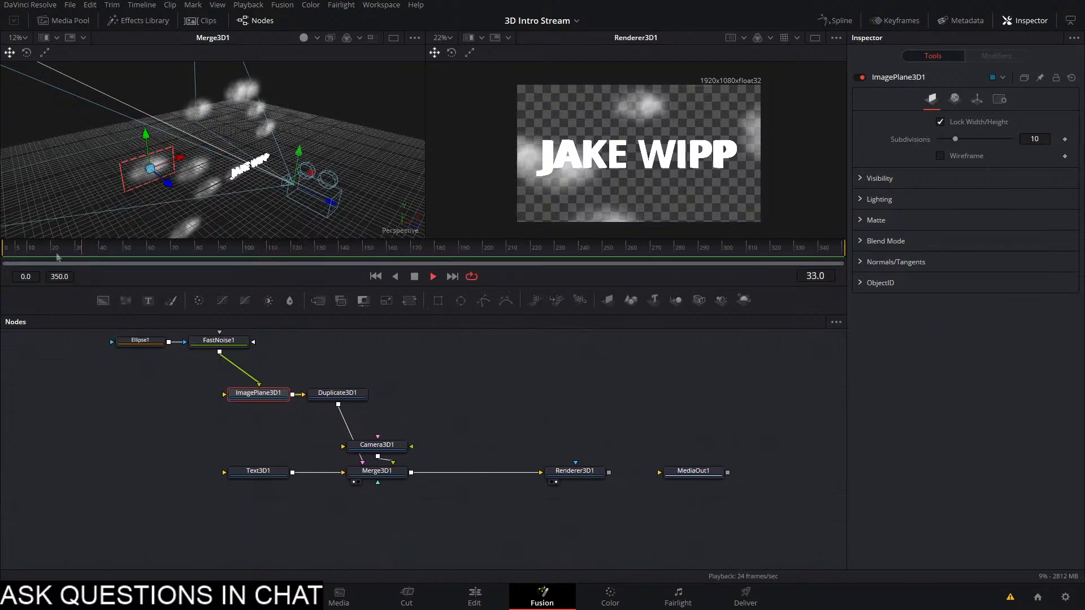
{"action": "left_click_drag", "start_coordinate": [234, 195], "coordinate": [165, 134]}
{"action": "key", "text": "space"}
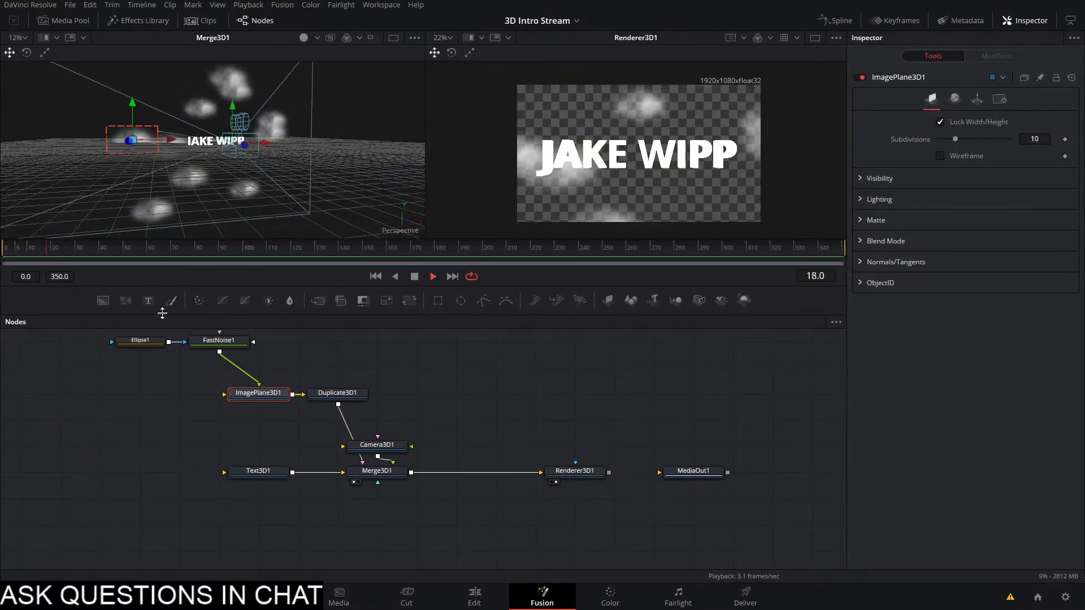
Set the FastNoise seethe rate to about 0.071 and preview the moving noise from the first frame
{"action": "left_click", "coordinate": [218, 342]}
{"action": "left_click_drag", "start_coordinate": [939, 308], "coordinate": [944, 308]}
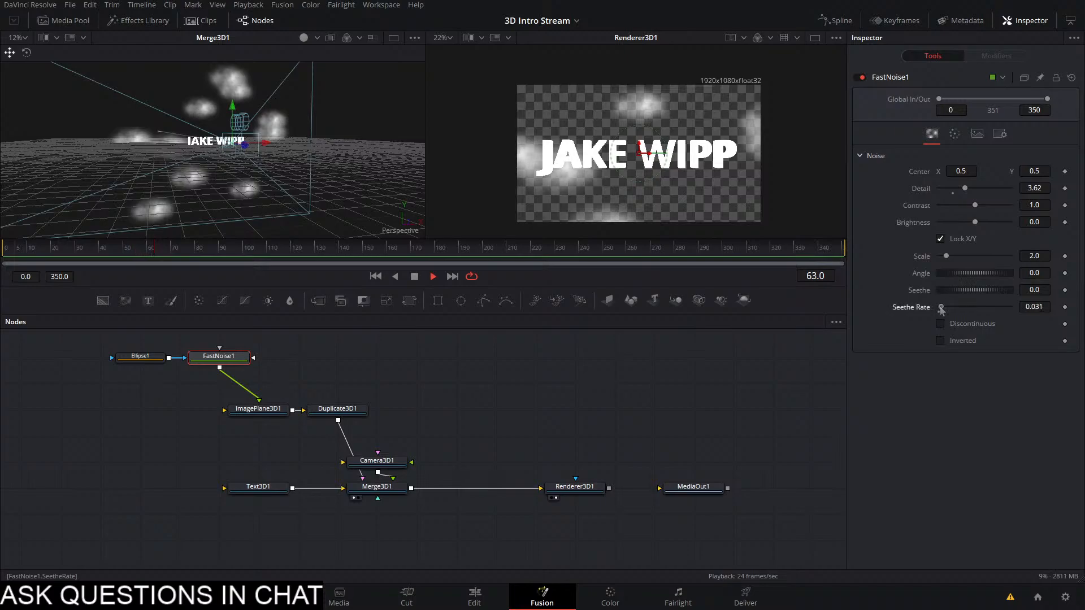
{"action": "key", "text": "space"}
{"action": "key", "text": "space"}
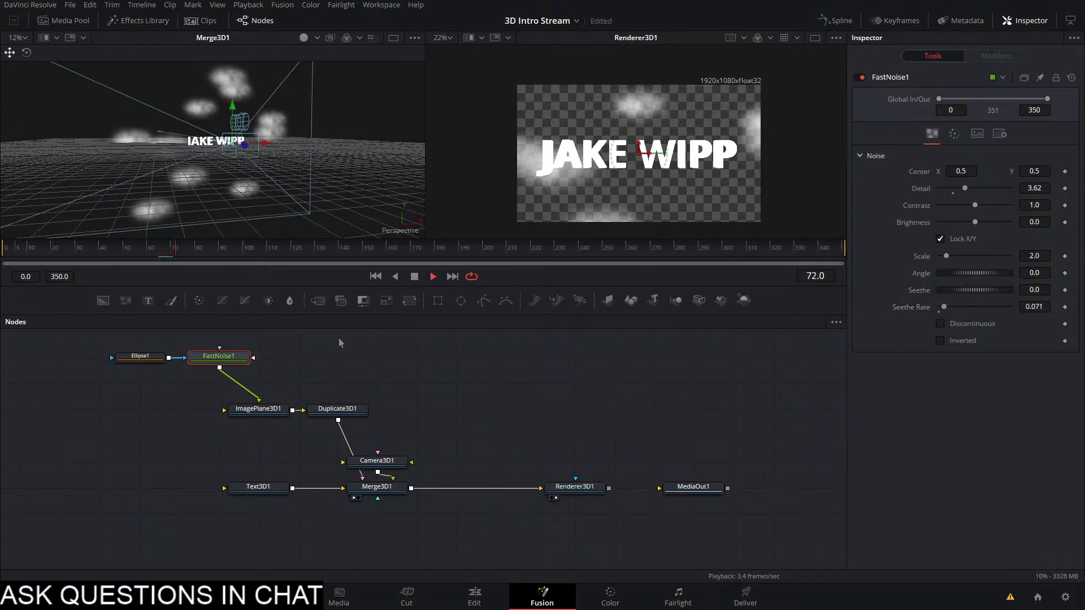
{"action": "left_click_drag", "start_coordinate": [195, 260], "coordinate": [1, 260]}
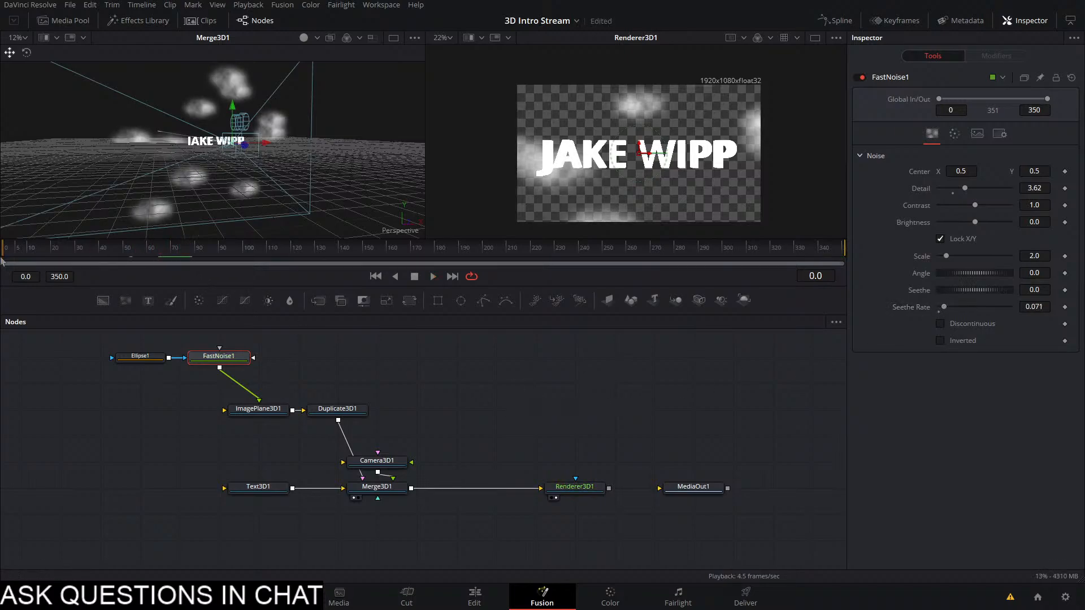
{"action": "key", "text": "space"}
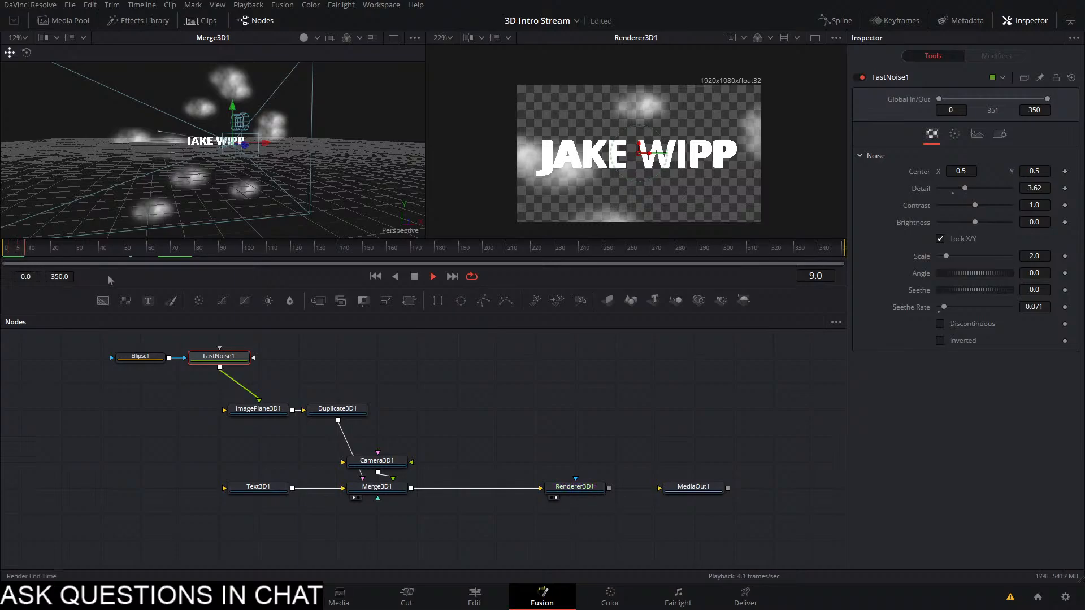
Delete the Duplicate3D1 node and place the ImagePlane3D1 node directly below FastNoise1
{"action": "left_click_drag", "start_coordinate": [323, 370], "coordinate": [395, 425]}
{"action": "key", "text": "Delete"}
{"action": "left_click_drag", "start_coordinate": [284, 410], "coordinate": [245, 424]}
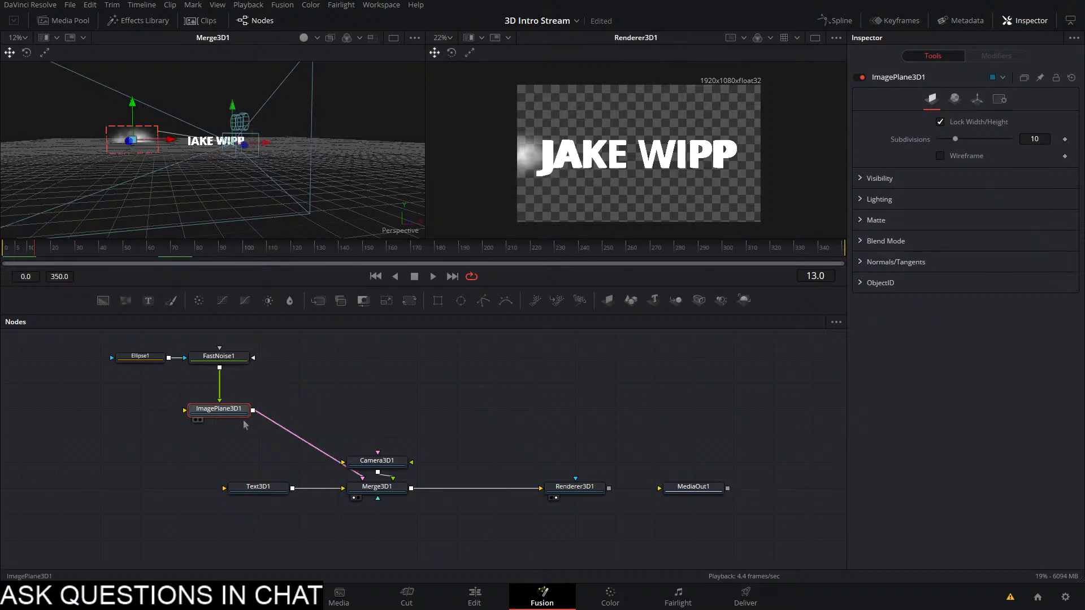
Reset the image plane's X and Y translation to 0 and push it back to about -7.18 on Z
{"action": "left_click", "coordinate": [976, 99]}
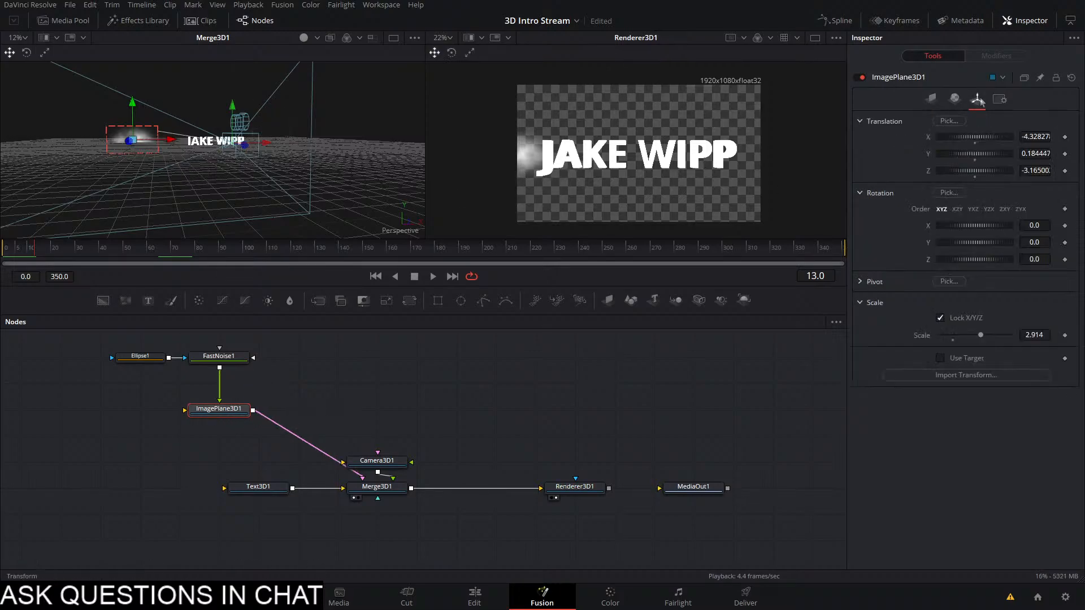
{"action": "double_click", "coordinate": [977, 170]}
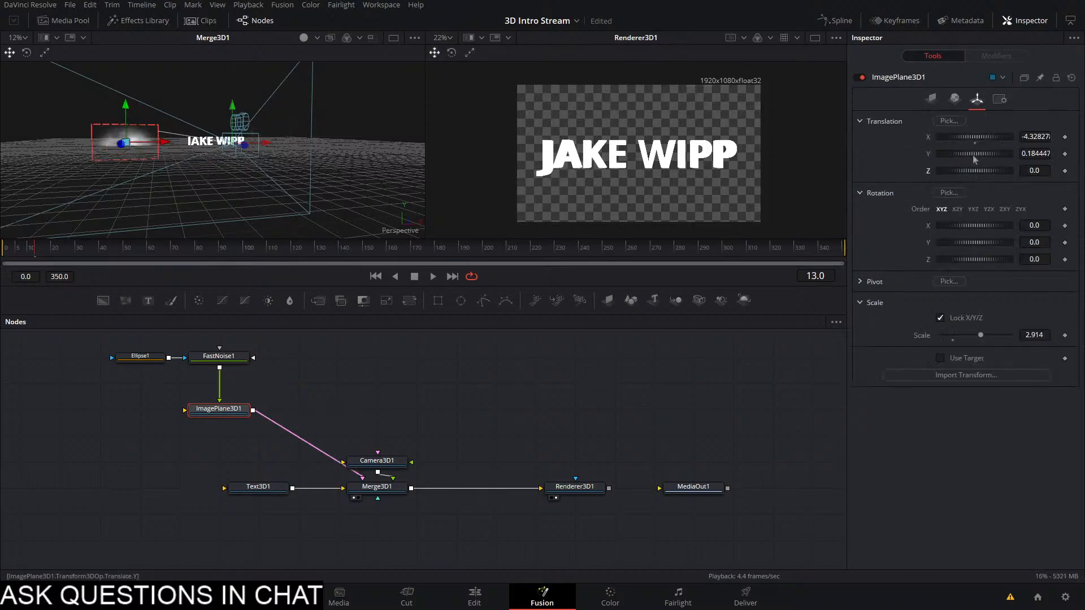
{"action": "double_click", "coordinate": [979, 143]}
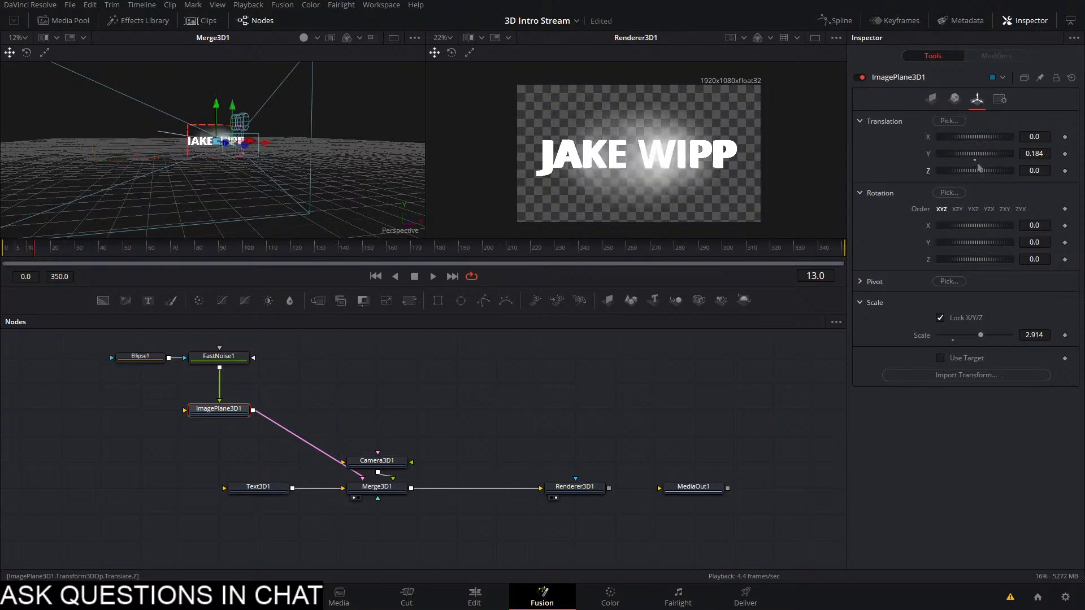
{"action": "left_click", "coordinate": [975, 162]}
{"action": "left_click_drag", "start_coordinate": [154, 191], "coordinate": [198, 153]}
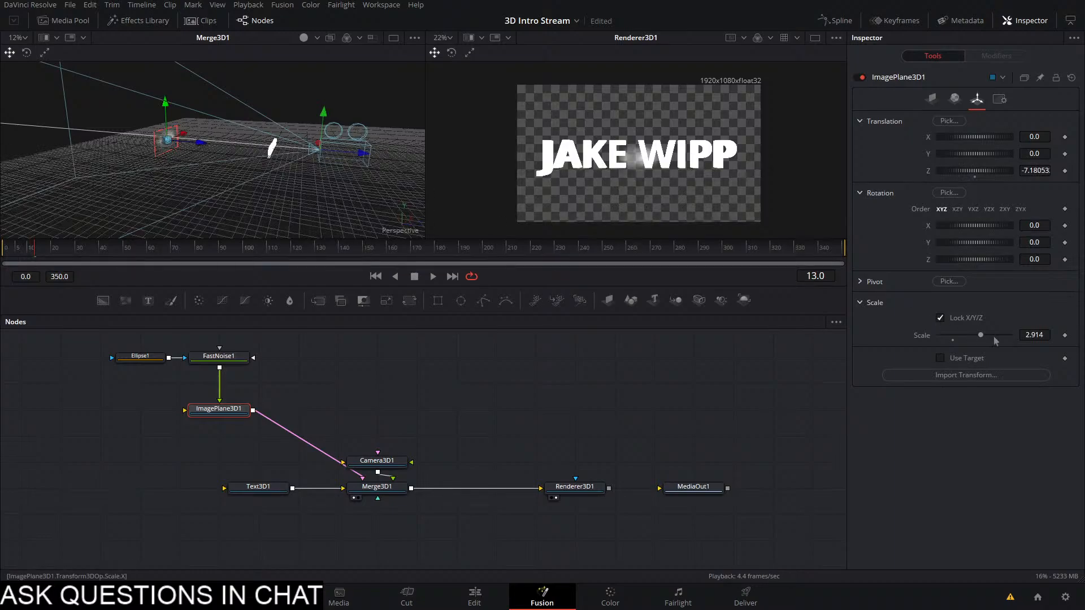
Scale the image plane up uniformly, beyond 5.0, until the noise spreads across the background behind the text
{"action": "left_click_drag", "start_coordinate": [979, 336], "coordinate": [1010, 335]}
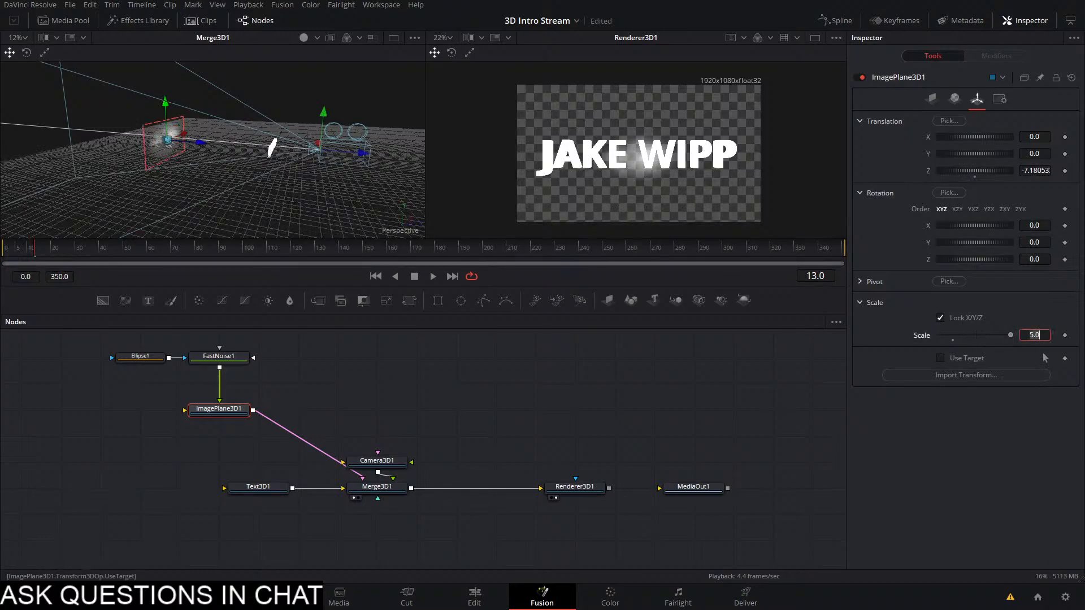
{"action": "key", "text": "Return"}
{"action": "left_click_drag", "start_coordinate": [268, 193], "coordinate": [37, 194]}
Triple the FastNoise image resolution to 5760 wide and 3240 high
{"action": "left_click", "coordinate": [219, 356]}
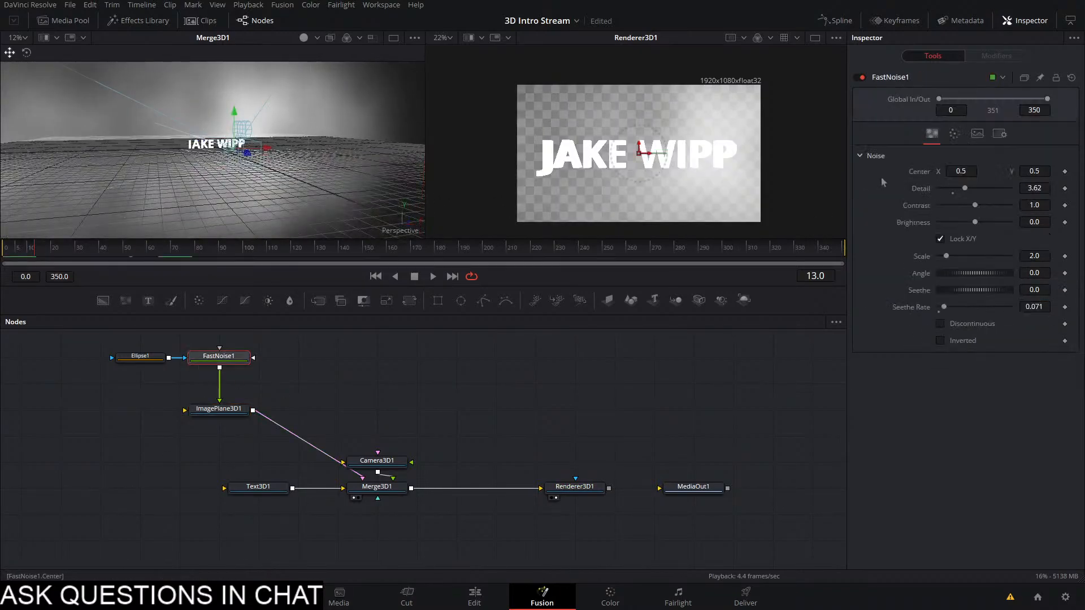
{"action": "left_click", "coordinate": [954, 134]}
{"action": "left_click", "coordinate": [1002, 136]}
{"action": "left_click", "coordinate": [977, 134]}
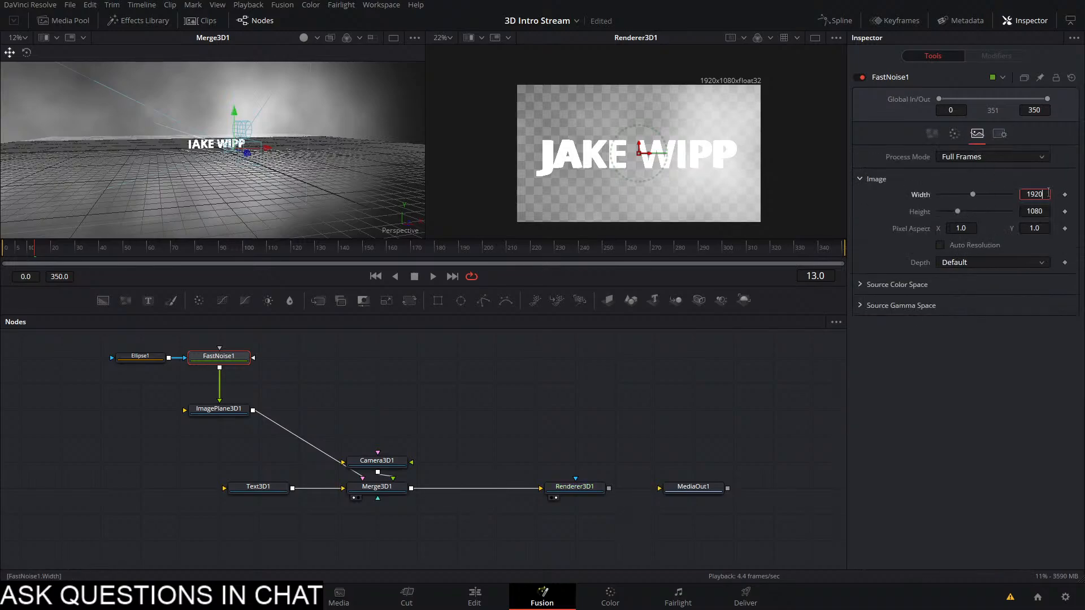
{"action": "key", "text": "Tab"}
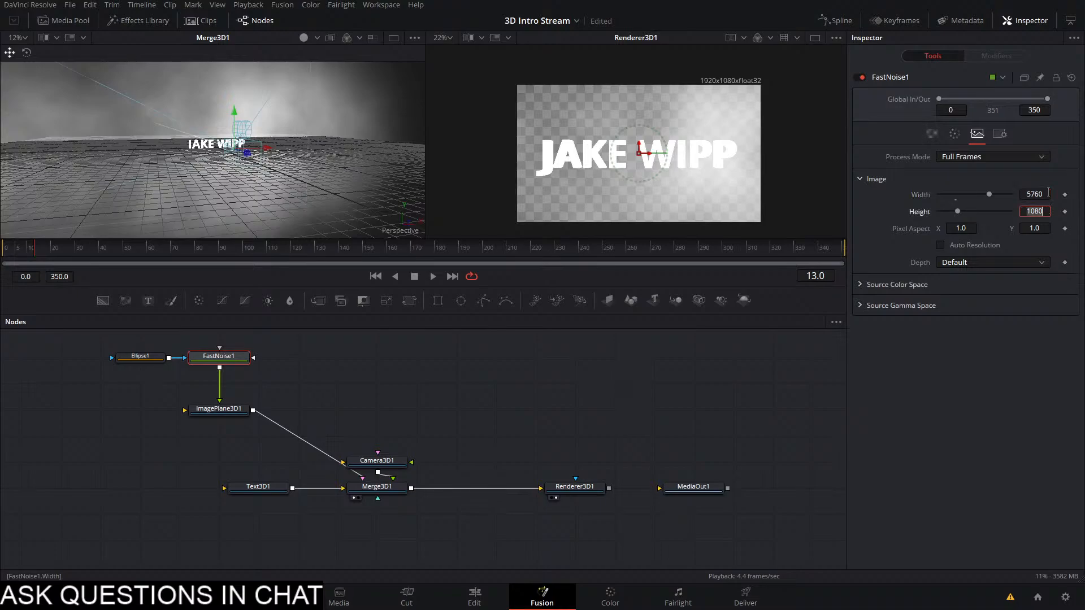
{"action": "type", "text": "*"}
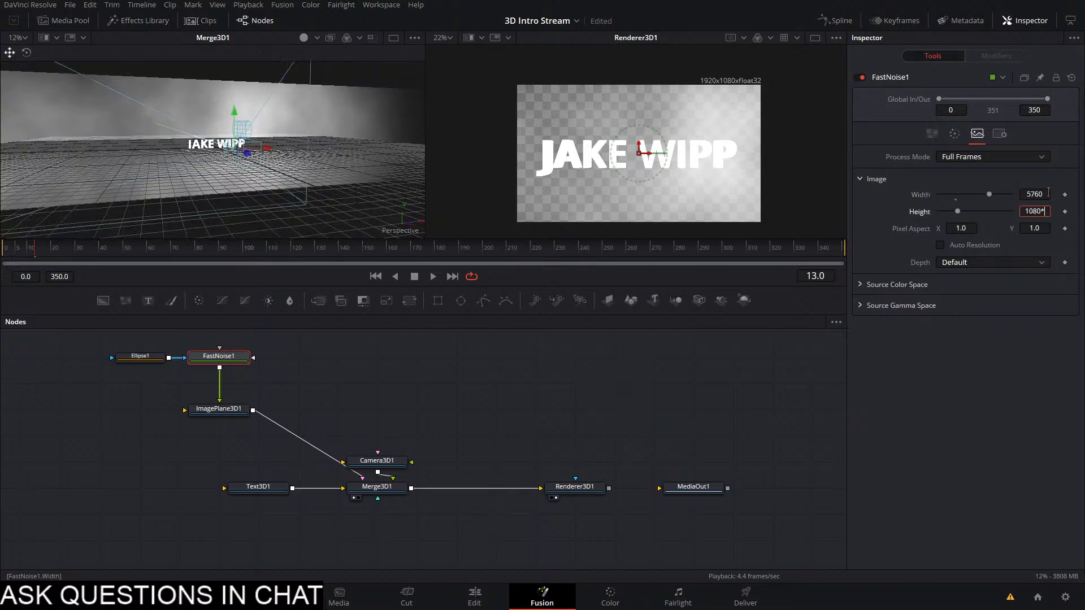
{"action": "type", "text": "3"}
{"action": "key", "text": "Tab"}
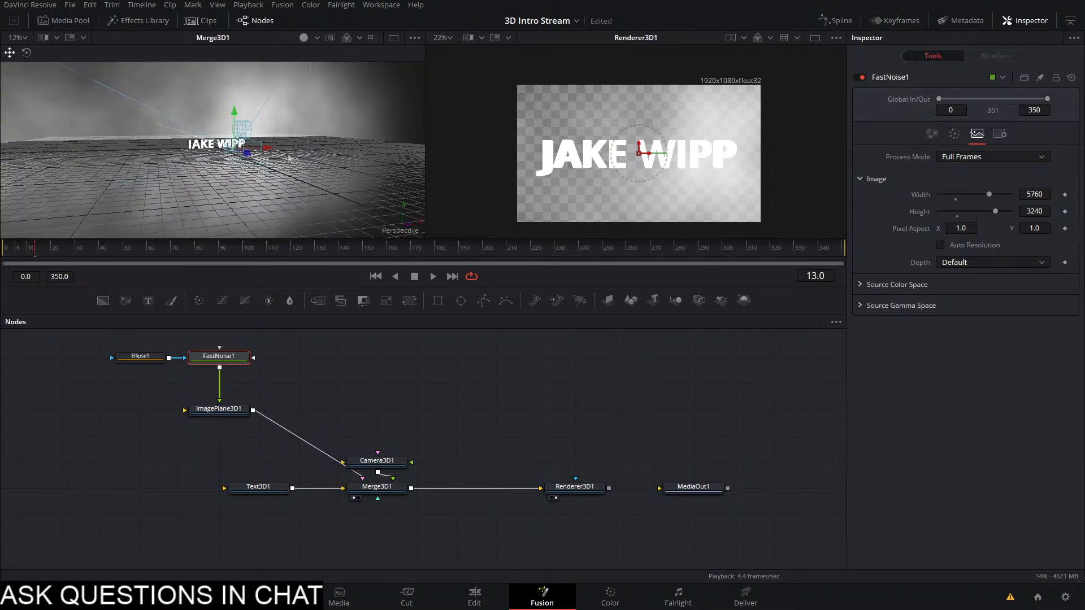
Raise the FastNoise detail to 10.0 and set its seethe rate back to 0.0
{"action": "left_click_drag", "start_coordinate": [290, 158], "coordinate": [147, 211]}
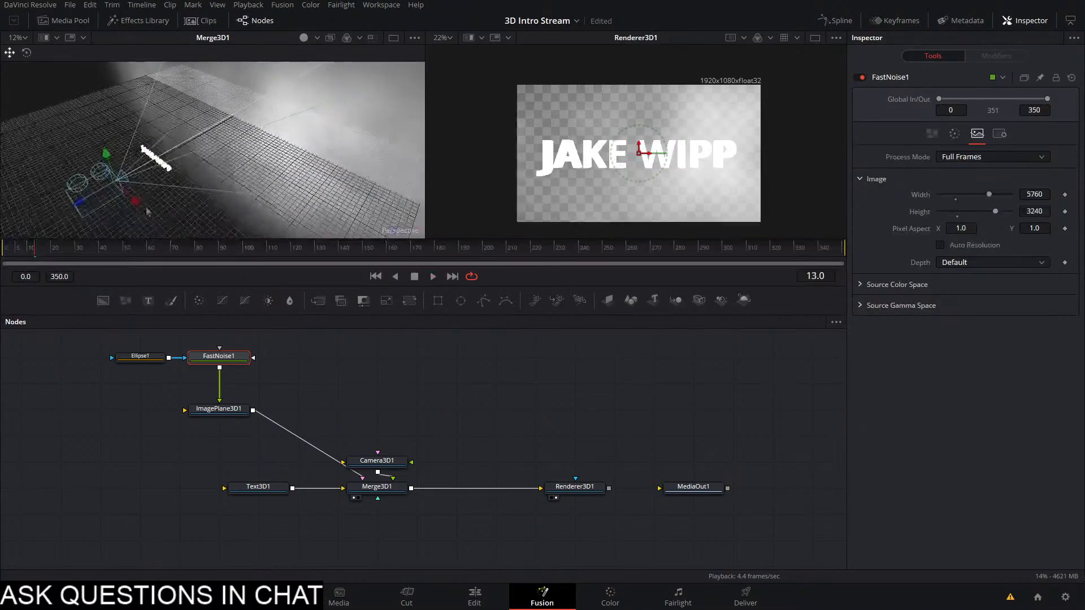
{"action": "left_click_drag", "start_coordinate": [185, 165], "coordinate": [229, 43]}
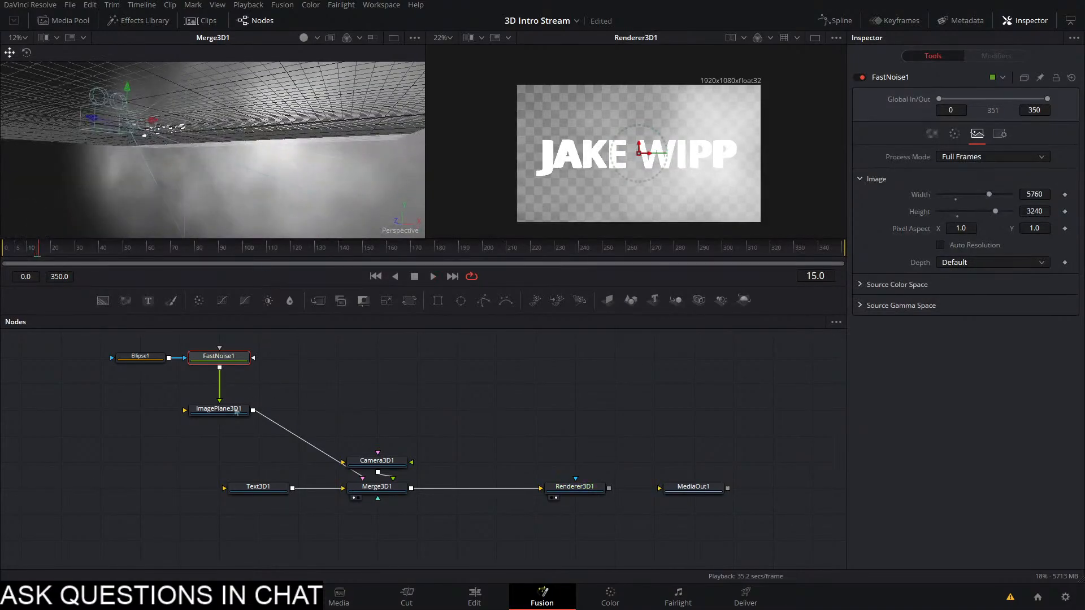
{"action": "left_click", "coordinate": [932, 132]}
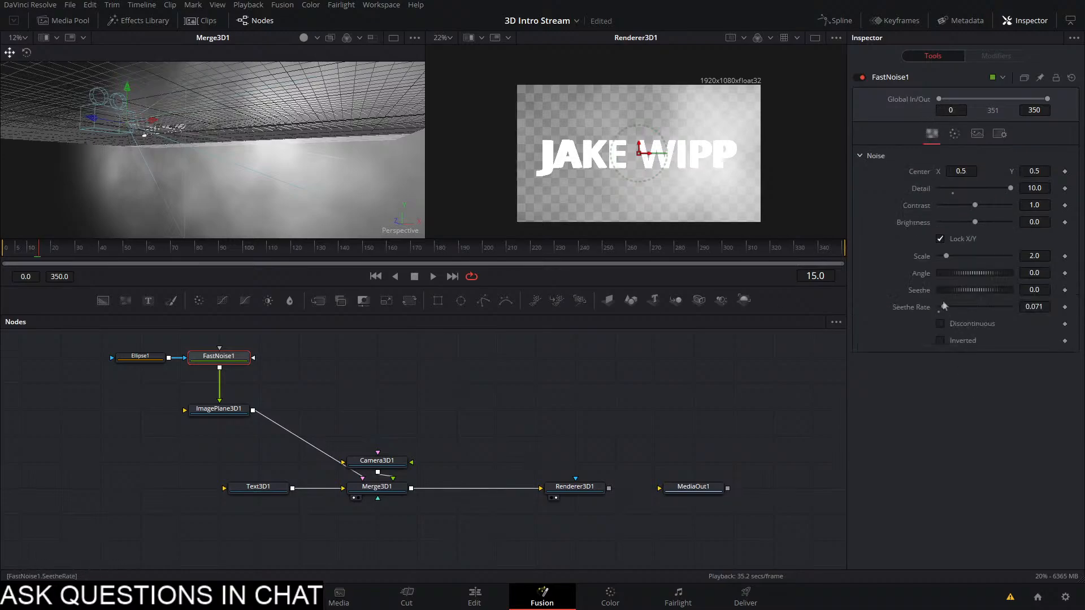
{"action": "left_click_drag", "start_coordinate": [945, 308], "coordinate": [938, 308]}
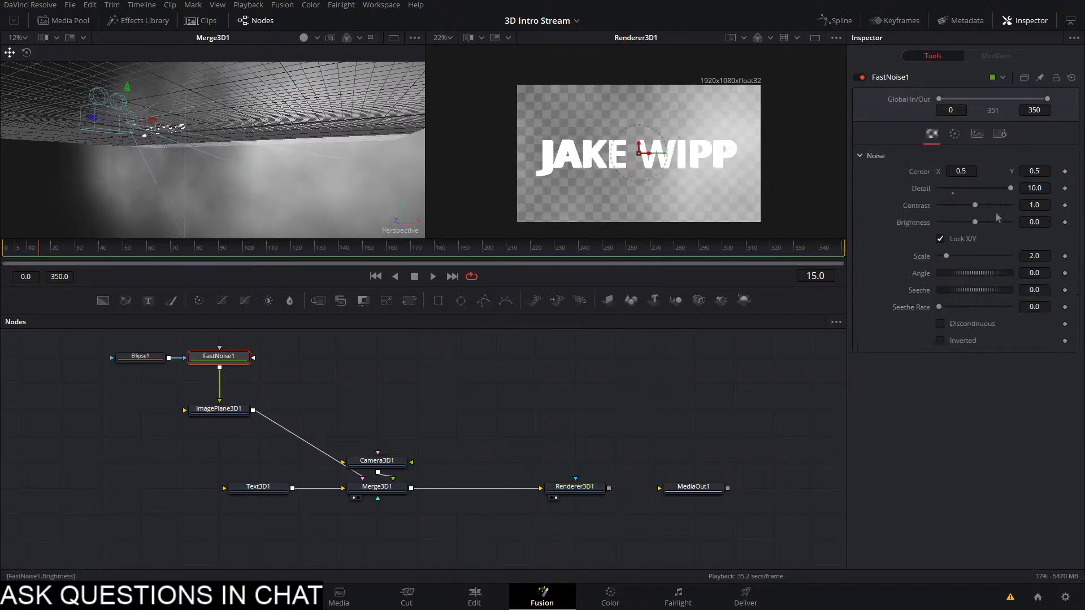
Lower the FastNoise contrast to 0.95
{"action": "left_click_drag", "start_coordinate": [983, 207], "coordinate": [970, 221]}
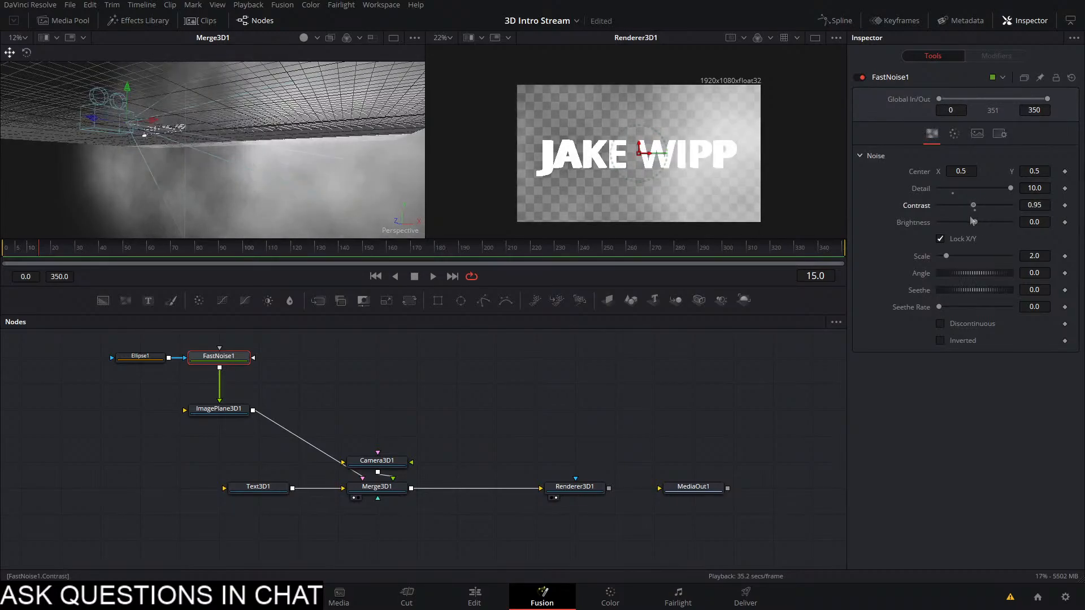
{"action": "left_click_drag", "start_coordinate": [216, 222], "coordinate": [260, 380]}
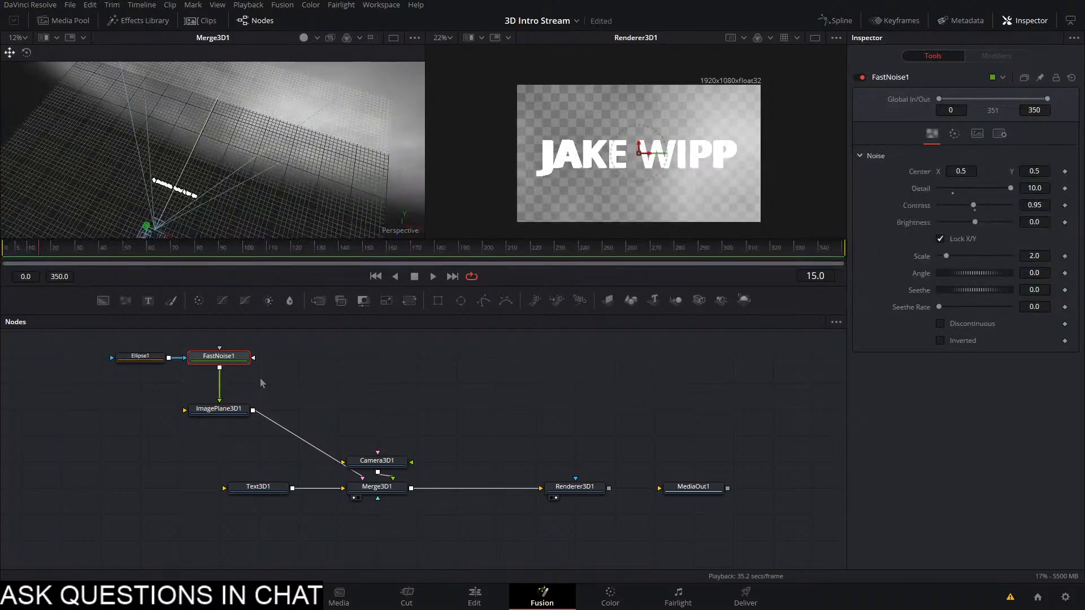
Insert a Bender3D node after the image plane and set its bend amount to 0.4
{"action": "left_click", "coordinate": [225, 409]}
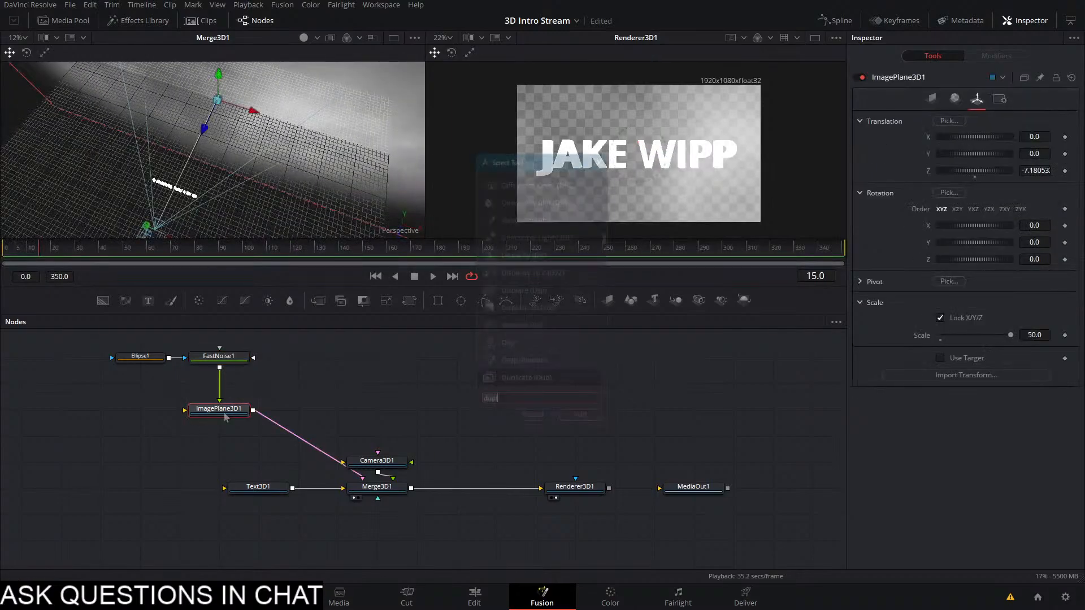
{"action": "key", "text": "shift+space"}
{"action": "type", "text": "bend"}
{"action": "key", "text": "Return"}
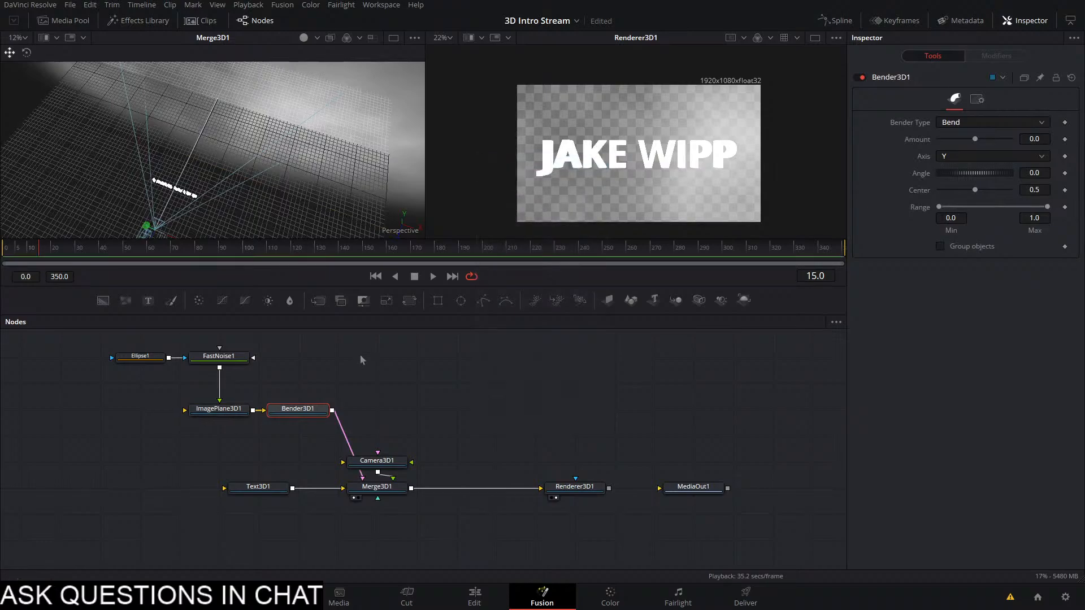
{"action": "left_click_drag", "start_coordinate": [304, 229], "coordinate": [251, 179]}
{"action": "scroll", "coordinate": [251, 178], "scroll_direction": "down", "scroll_amount": 3}
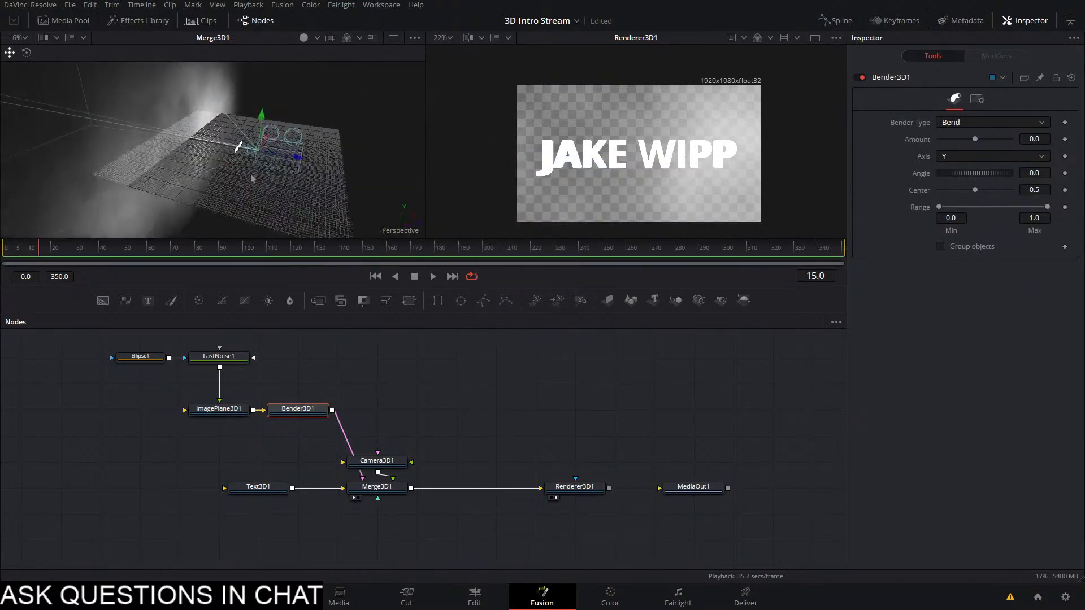
{"action": "left_click_drag", "start_coordinate": [976, 142], "coordinate": [994, 145]}
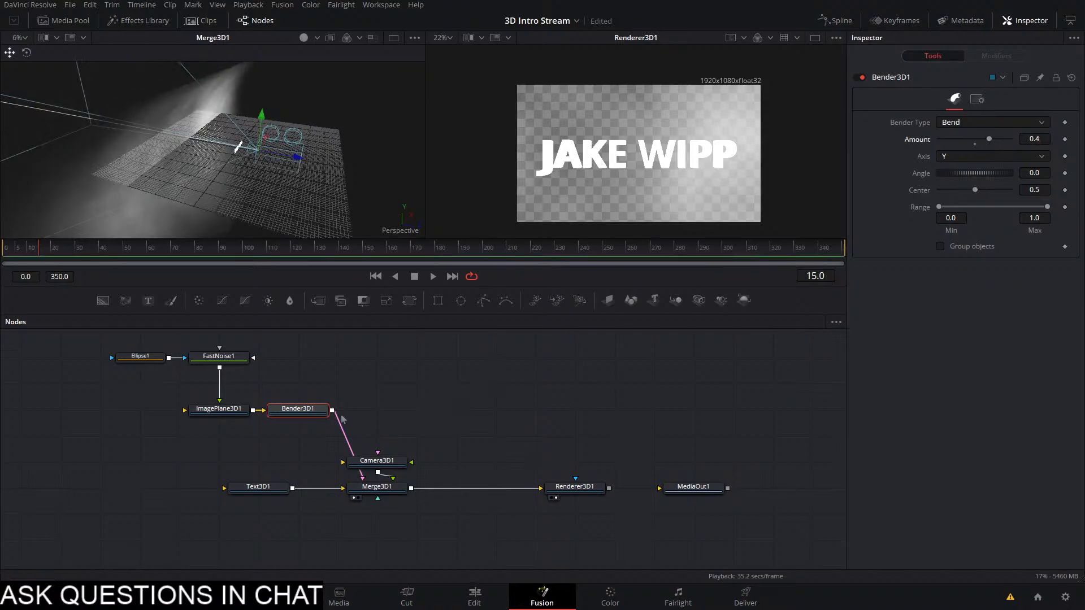
Add a second Bender3D after the first and try its bend amount with the axis set to X and Z
{"action": "key", "text": "shift+space"}
{"action": "type", "text": "bend"}
{"action": "key", "text": "Return"}
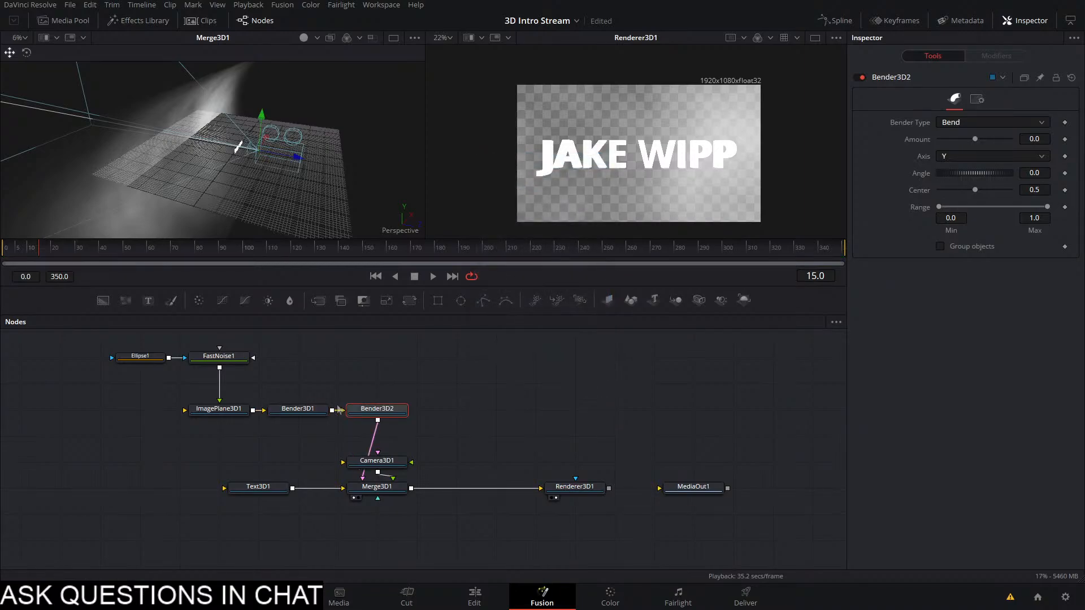
{"action": "left_click", "coordinate": [987, 157]}
{"action": "left_click", "coordinate": [967, 175]}
{"action": "left_click_drag", "start_coordinate": [974, 139], "coordinate": [973, 144]}
{"action": "double_click", "coordinate": [972, 141]}
{"action": "left_click", "coordinate": [966, 158]}
{"action": "left_click", "coordinate": [959, 202]}
{"action": "double_click", "coordinate": [972, 143]}
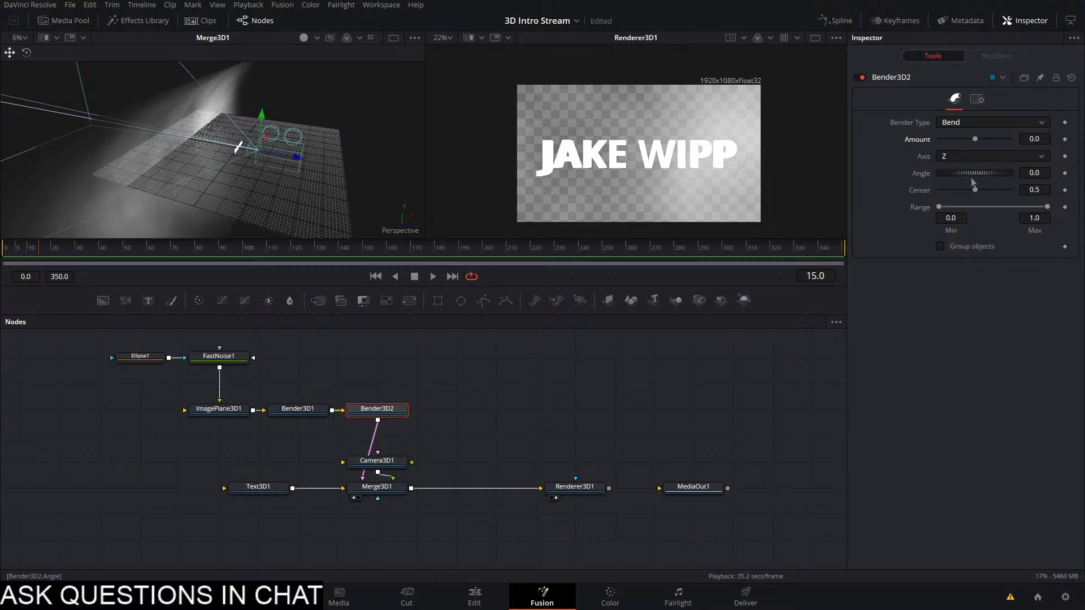
Try the second bender on the X axis with an angle of 735.7, and delete the node
{"action": "left_click", "coordinate": [970, 157]}
{"action": "left_click", "coordinate": [973, 171]}
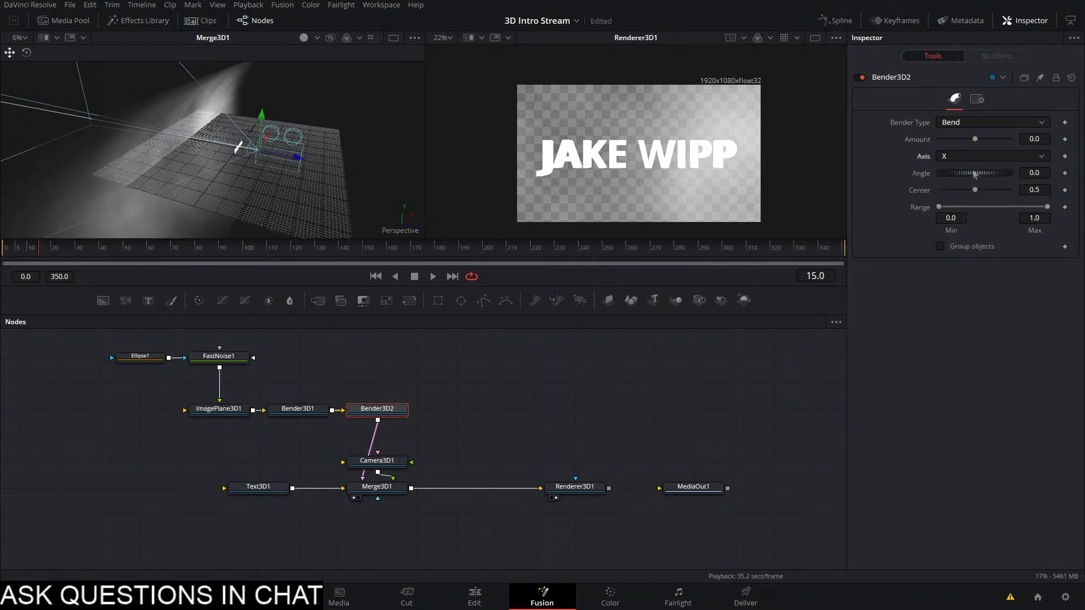
{"action": "left_click_drag", "start_coordinate": [975, 174], "coordinate": [1011, 175]}
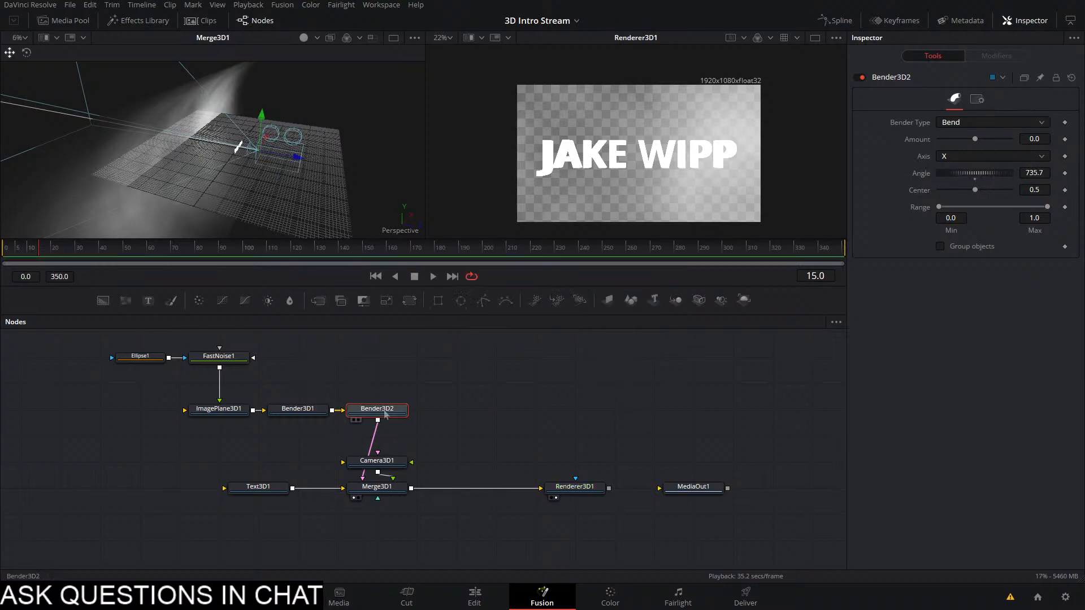
{"action": "key", "text": "Delete"}
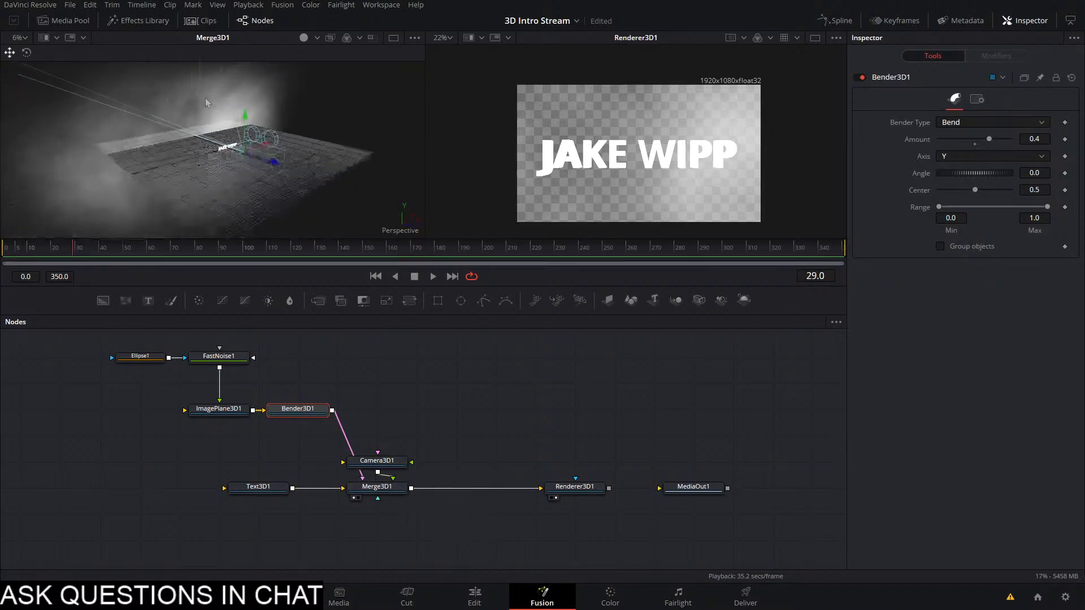
Switch the FastNoise color type to Gradient, with a red start color and a black end color
{"action": "left_click", "coordinate": [362, 461]}
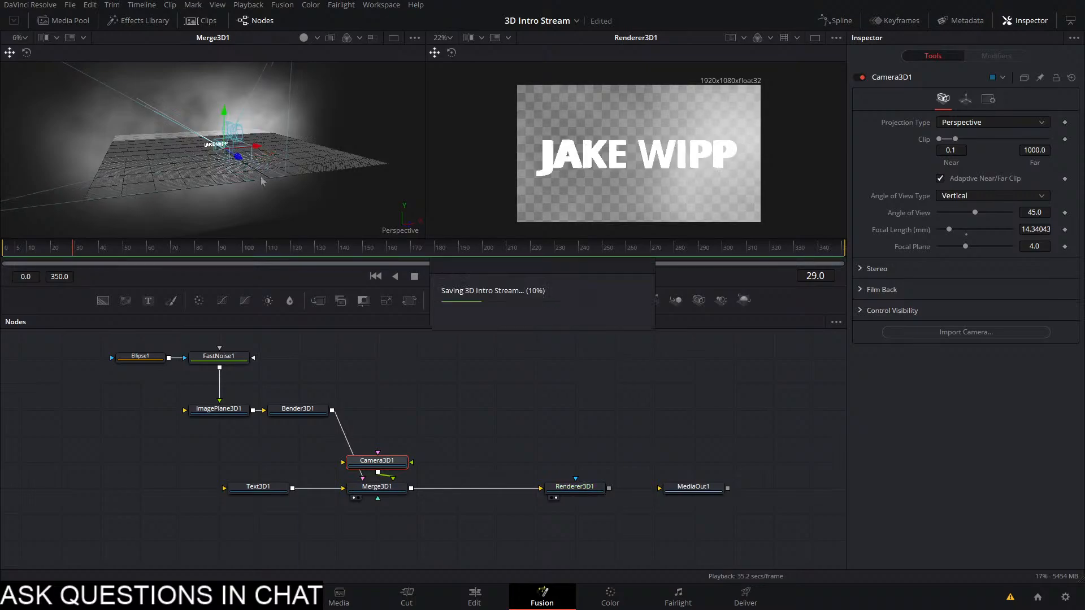
{"action": "left_click", "coordinate": [218, 356]}
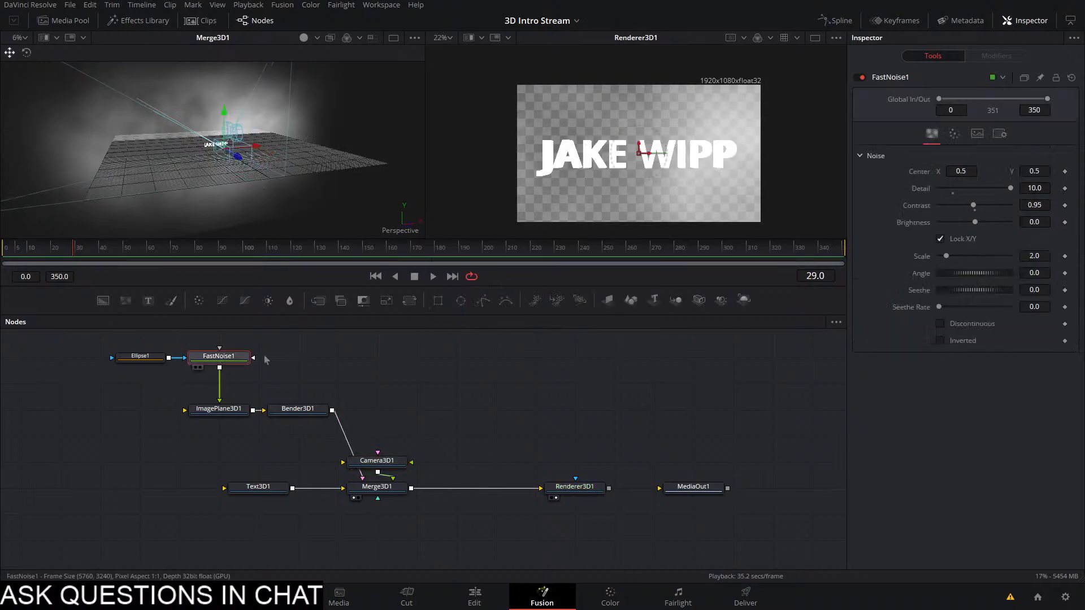
{"action": "left_click", "coordinate": [954, 134]}
{"action": "left_click", "coordinate": [973, 158]}
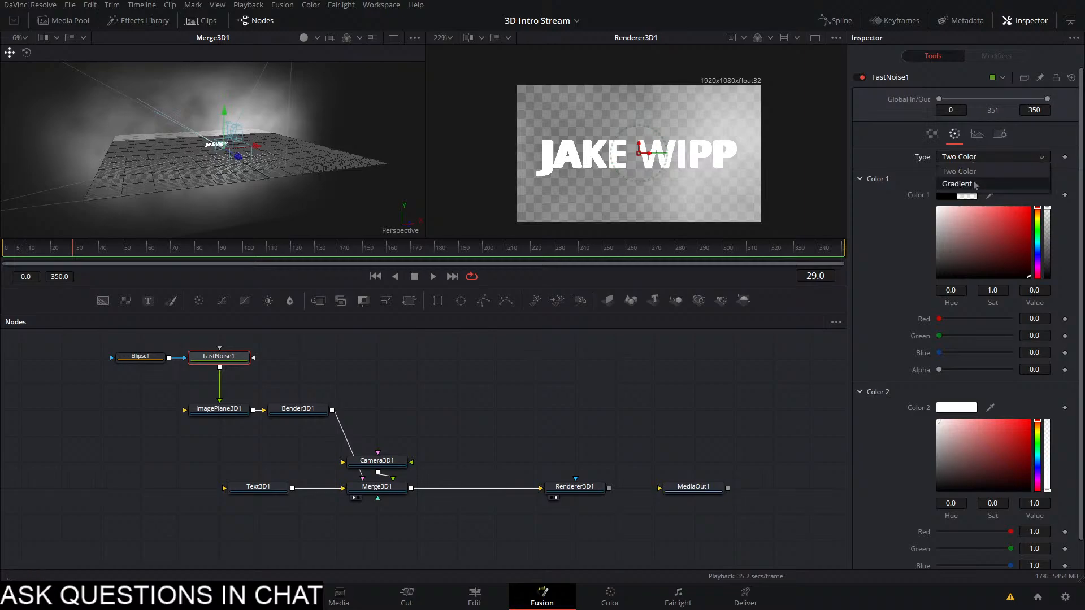
{"action": "left_click", "coordinate": [964, 181]}
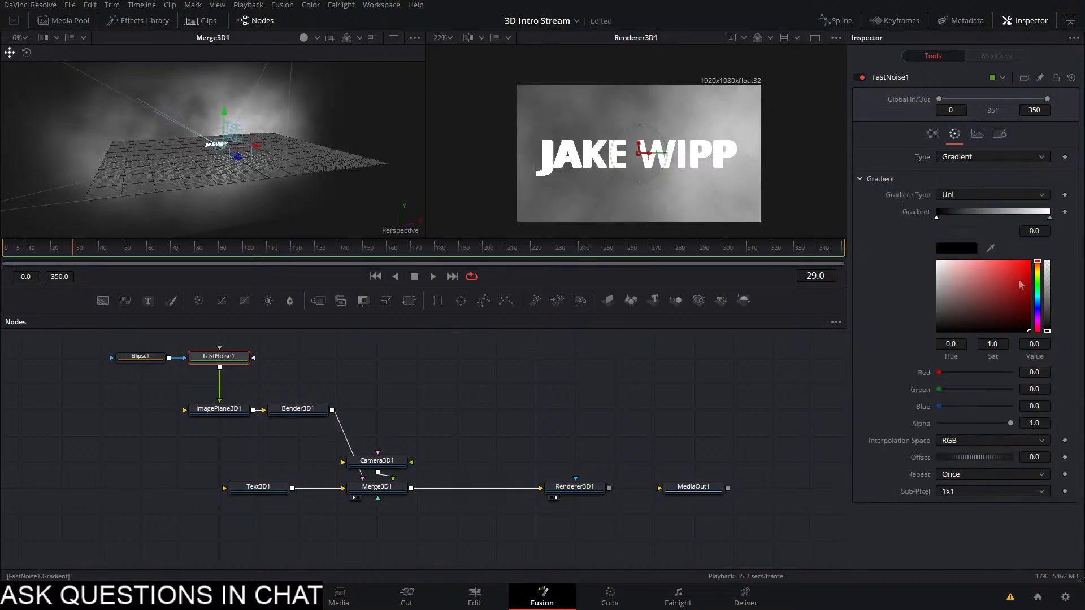
{"action": "left_click_drag", "start_coordinate": [1022, 286], "coordinate": [1023, 270]}
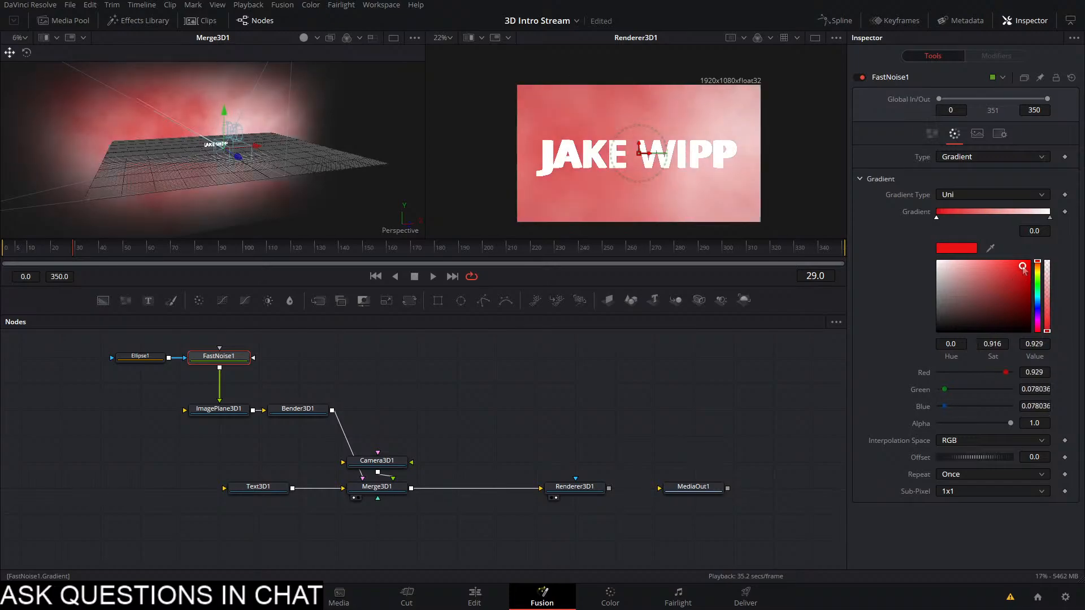
{"action": "left_click", "coordinate": [1050, 218]}
{"action": "mouse_move", "coordinate": [979, 303]}
{"action": "left_mouse_down"}
{"action": "mouse_move", "coordinate": [790, 405]}
{"action": "mouse_move", "coordinate": [773, 394]}
{"action": "left_mouse_up"}
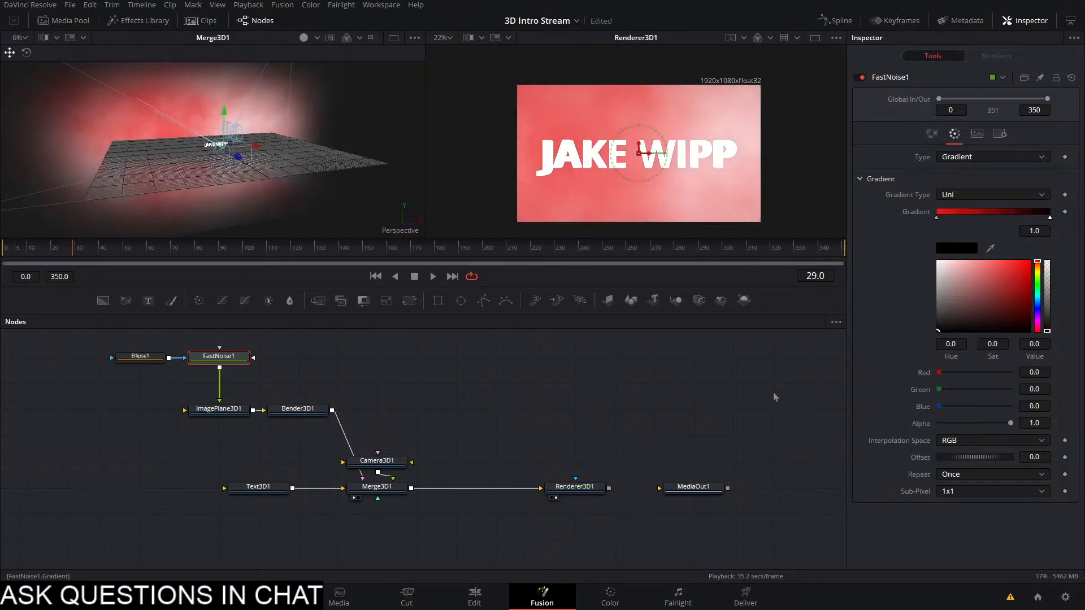
Add a black stop at about 0.19 and a pure red stop at about 0.45 to the noise gradient
{"action": "left_click", "coordinate": [959, 216]}
{"action": "left_click", "coordinate": [988, 217]}
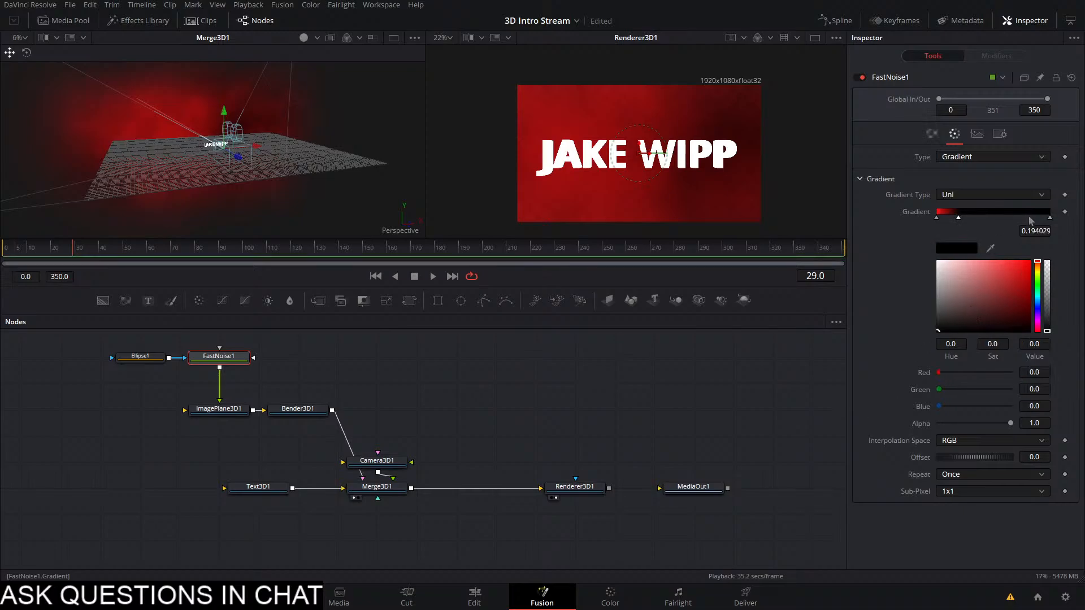
{"action": "left_click_drag", "start_coordinate": [969, 267], "coordinate": [1029, 262]}
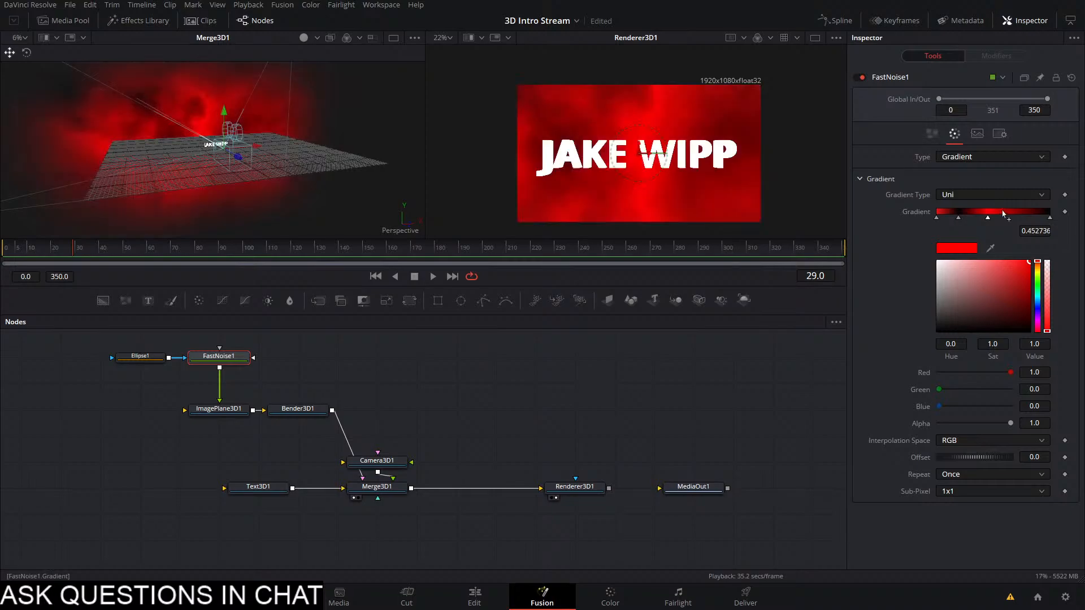
Add a black stop past the middle red, a red stop at about 0.85 and a black stop at about 0.34 to the gradient
{"action": "left_click", "coordinate": [1002, 217]}
{"action": "left_click_drag", "start_coordinate": [1024, 277], "coordinate": [1028, 331]}
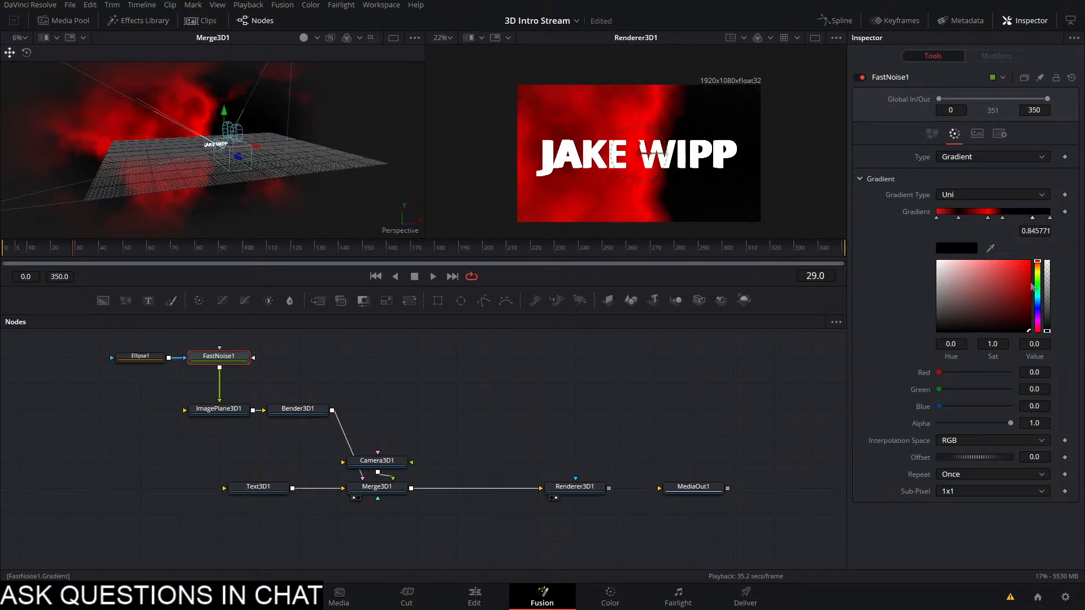
{"action": "left_click_drag", "start_coordinate": [1023, 284], "coordinate": [1029, 261]}
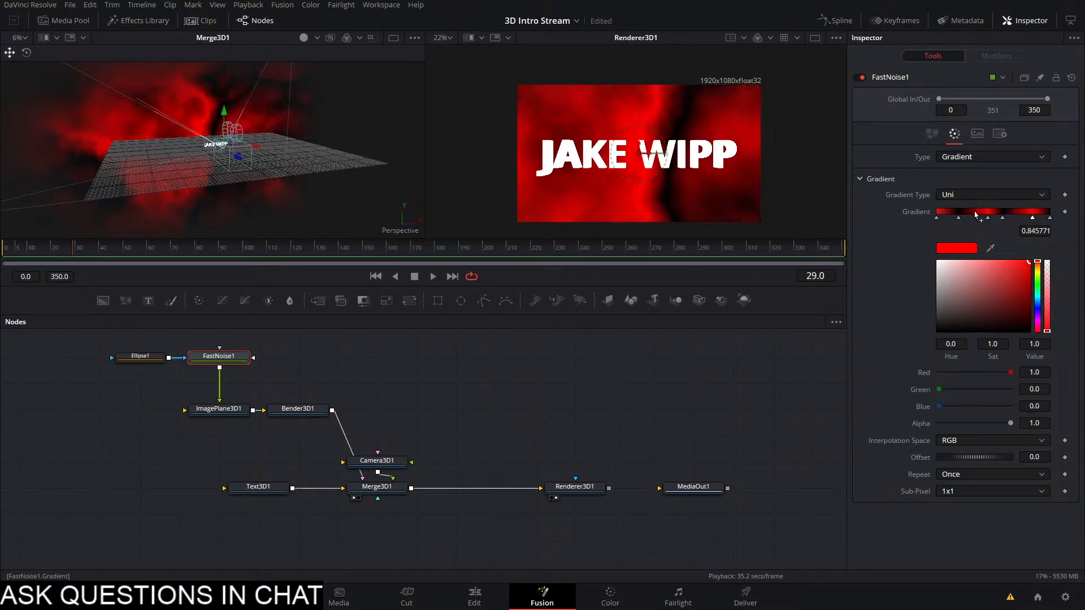
{"action": "left_click", "coordinate": [975, 214]}
{"action": "left_click_drag", "start_coordinate": [959, 298], "coordinate": [754, 374]}
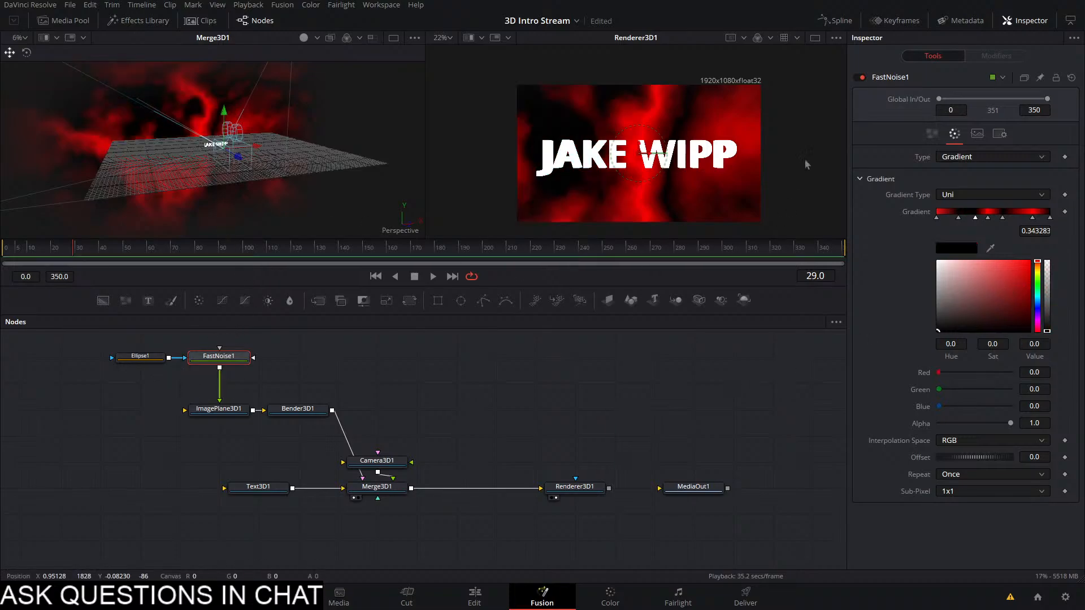
Set the FastNoise seethe rate to 0.2, return to frame 0 and save the project
{"action": "left_click", "coordinate": [932, 134]}
{"action": "left_click", "coordinate": [953, 307]}
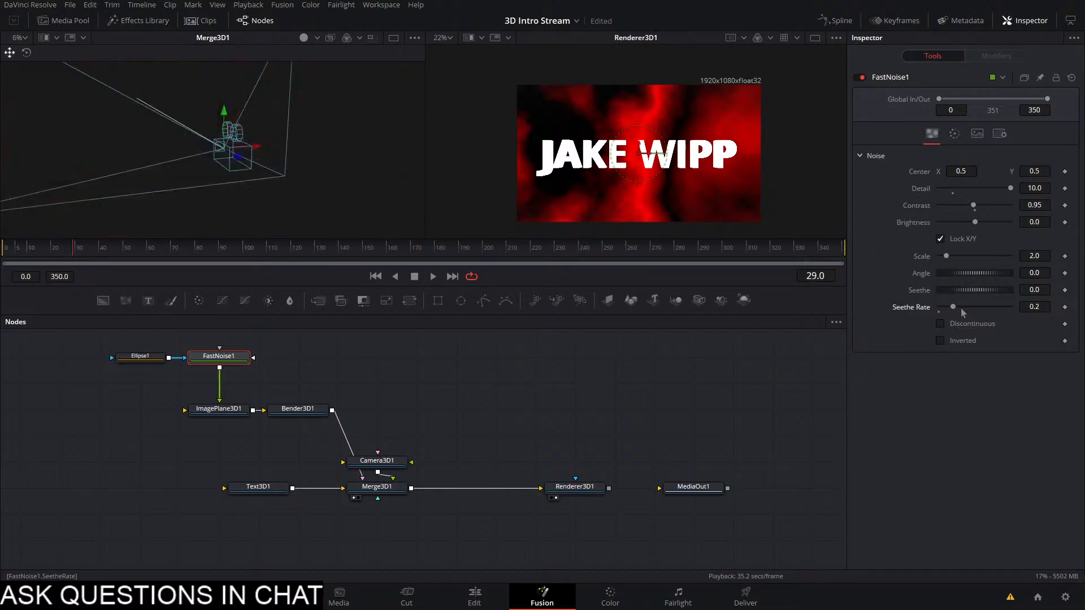
{"action": "key", "text": "Home"}
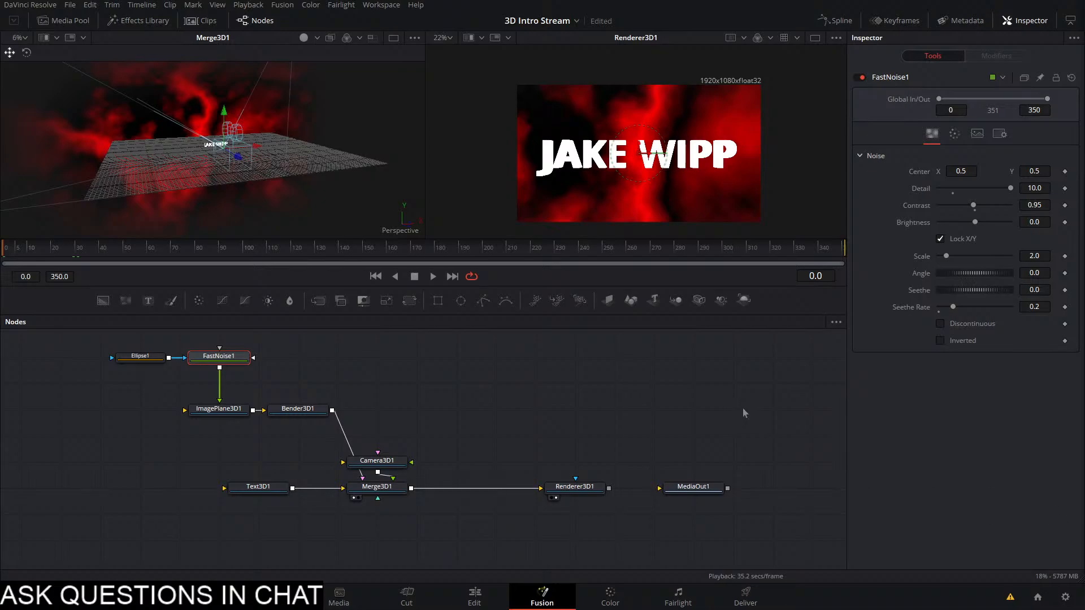
{"action": "key", "text": "ctrl+s"}
Play and scrub the opening frames to check how fast the red noise moves behind the text
{"action": "left_click", "coordinate": [706, 246]}
{"action": "key", "text": "space"}
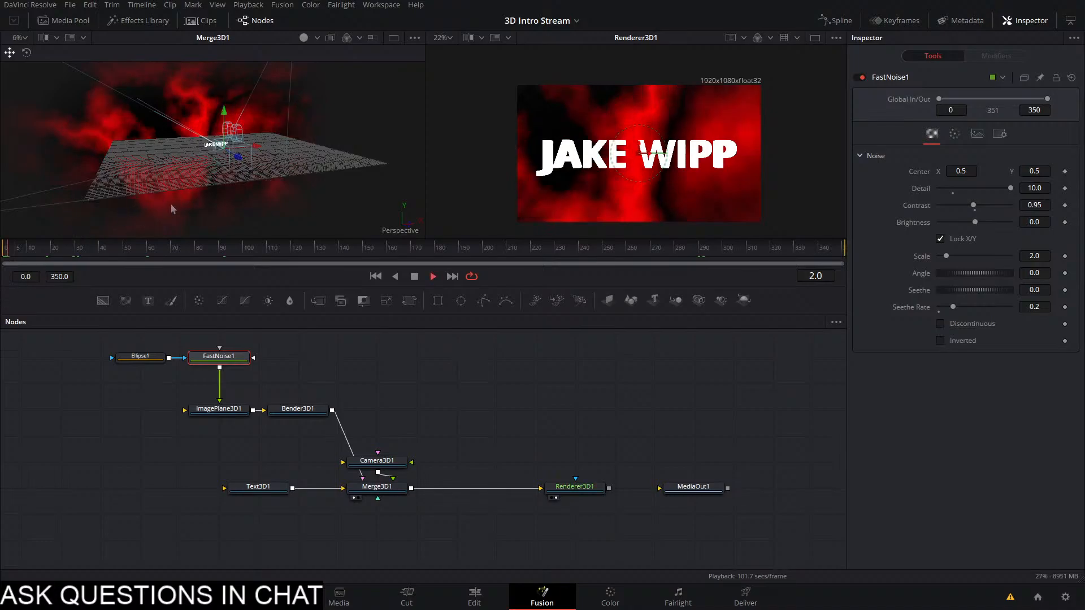
{"action": "left_click_drag", "start_coordinate": [263, 196], "coordinate": [73, 183]}
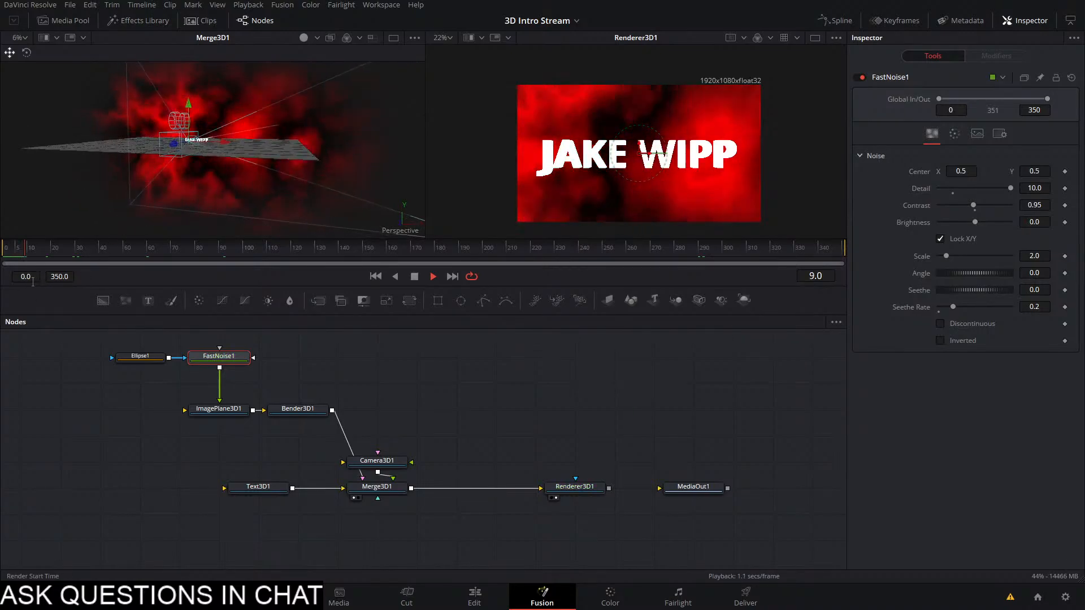
{"action": "left_click_drag", "start_coordinate": [40, 249], "coordinate": [2, 270]}
{"action": "left_click", "coordinate": [27, 249]}
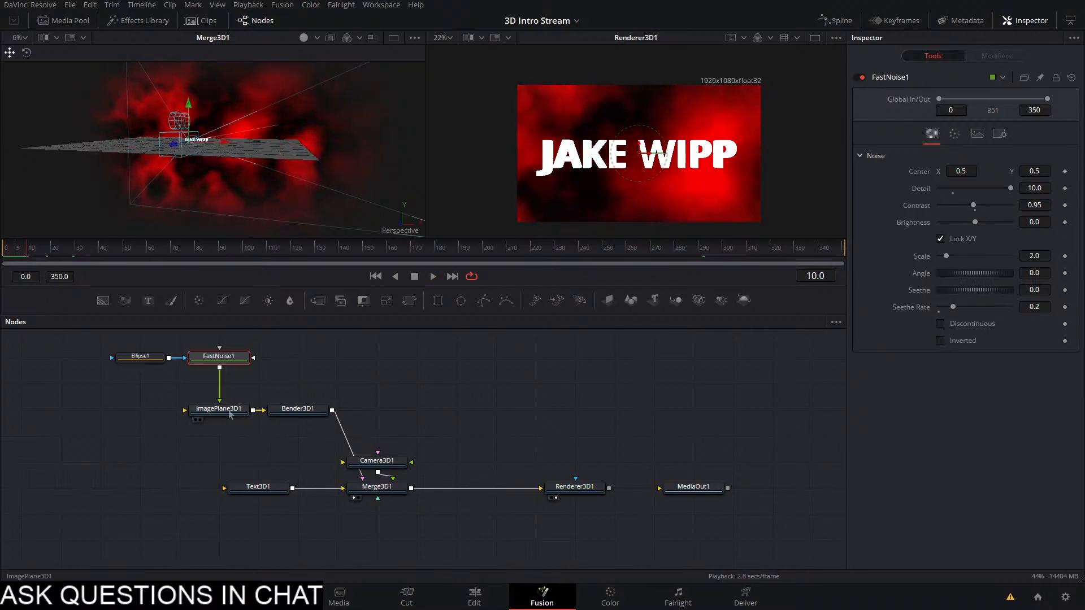
Reduce the FastNoise seethe rate to 0.016
{"action": "left_click", "coordinate": [281, 415]}
{"action": "left_click", "coordinate": [204, 358]}
{"action": "left_click_drag", "start_coordinate": [955, 313], "coordinate": [942, 321]}
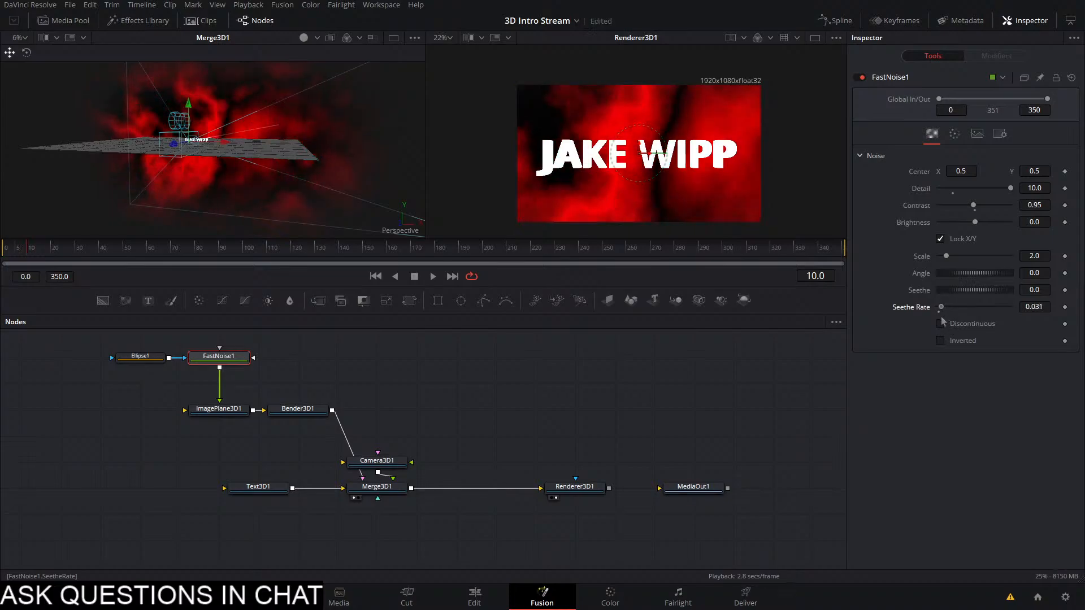
Play and scrub the first 20 or so frames to check the slower noise movement
{"action": "key", "text": "space"}
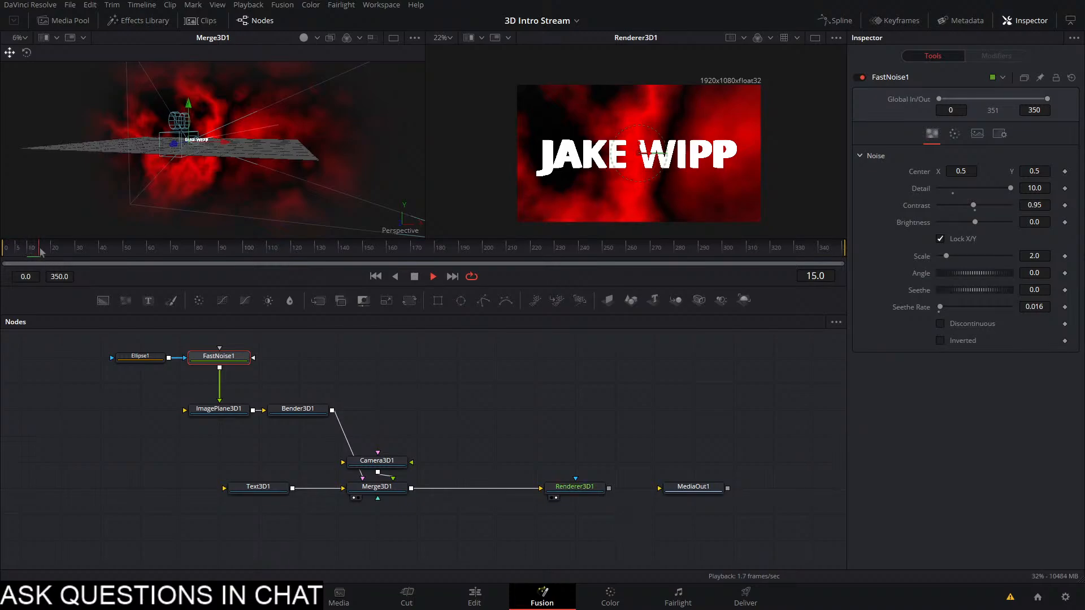
{"action": "left_click_drag", "start_coordinate": [39, 249], "coordinate": [2, 256]}
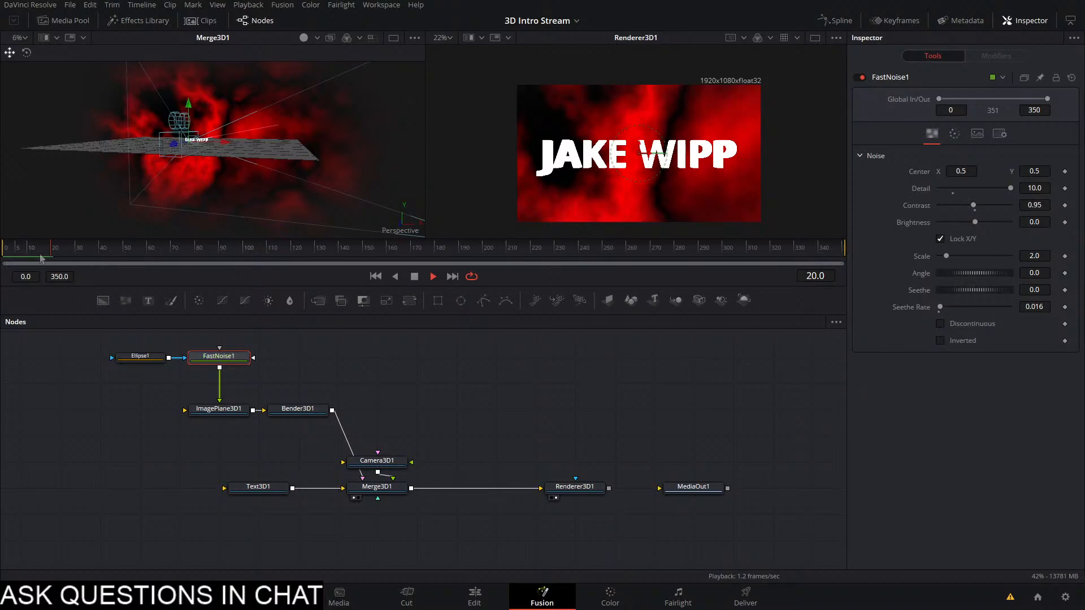
{"action": "left_click_drag", "start_coordinate": [47, 250], "coordinate": [1, 253]}
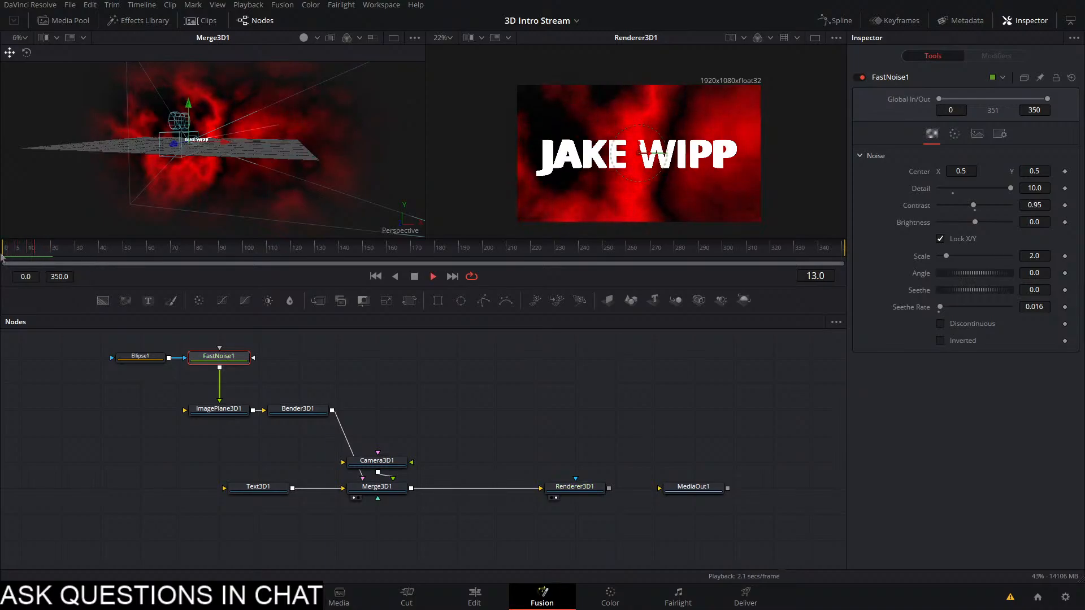
{"action": "key", "text": "space"}
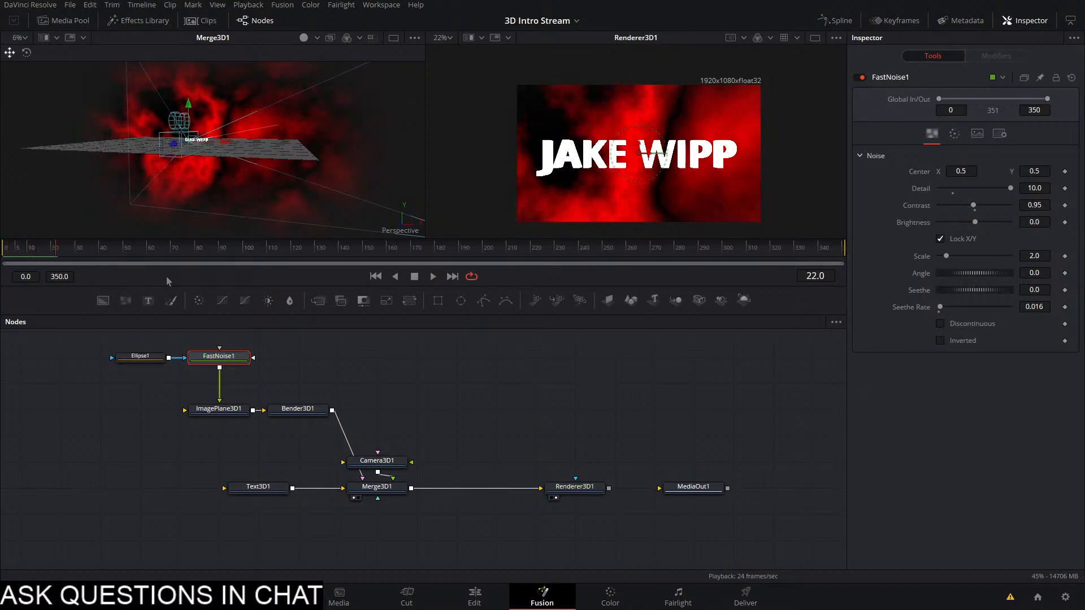
Stop ImagePlane3D1 from receiving lighting and shadows in its material settings, with frame 212 shown
{"action": "left_click", "coordinate": [575, 335]}
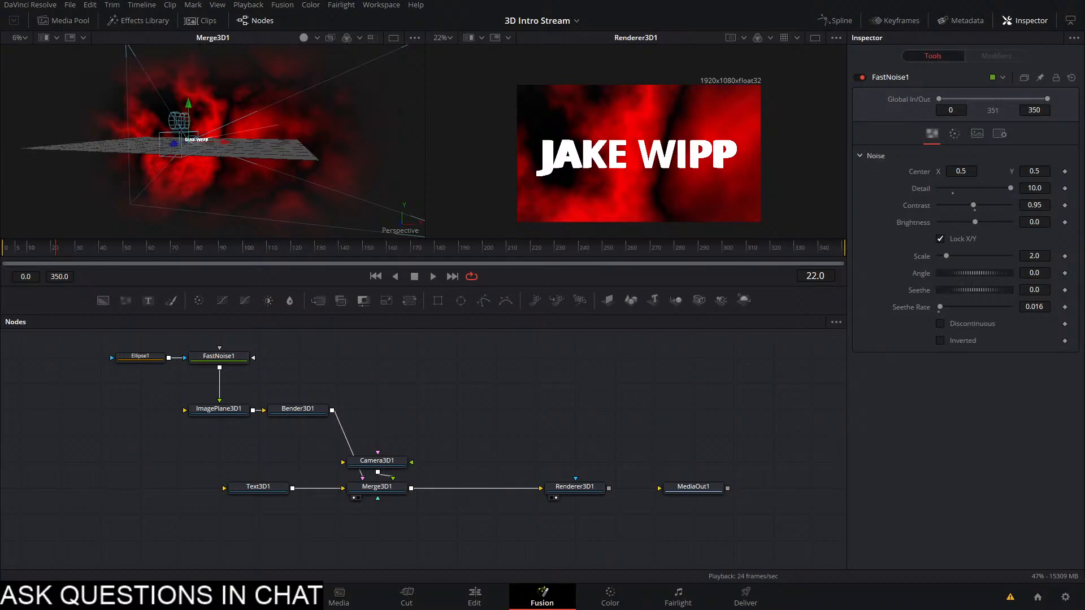
{"action": "left_click_drag", "start_coordinate": [492, 253], "coordinate": [511, 255]}
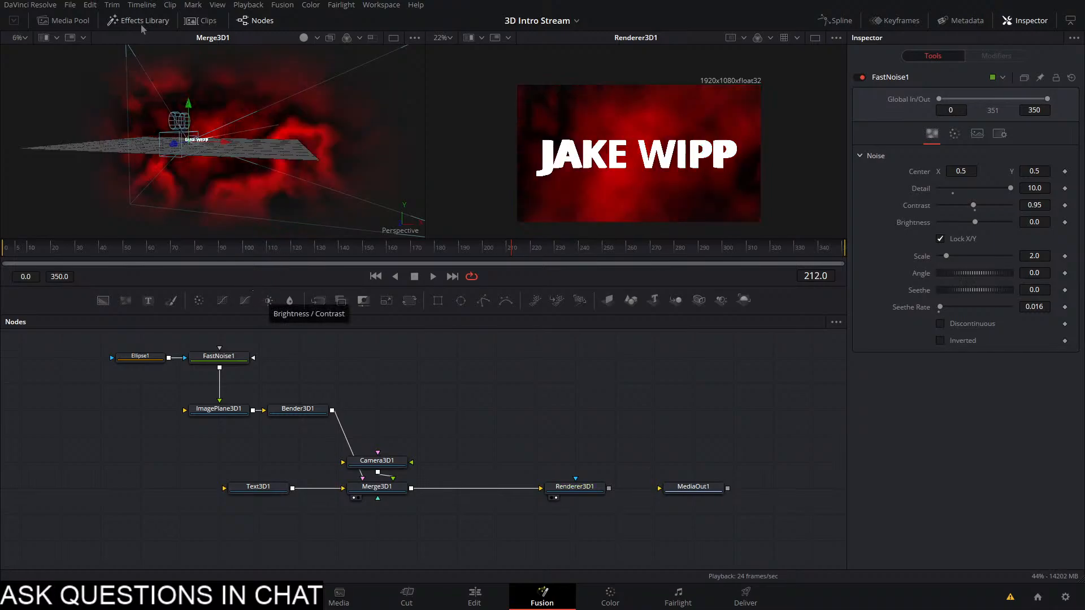
{"action": "left_click", "coordinate": [232, 409]}
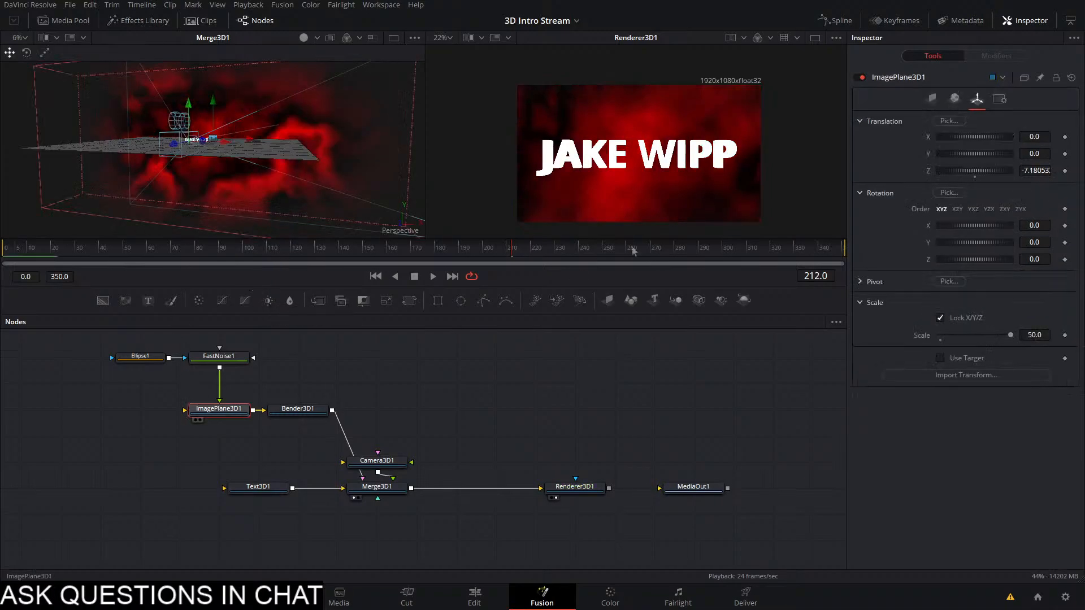
{"action": "left_click", "coordinate": [955, 99]}
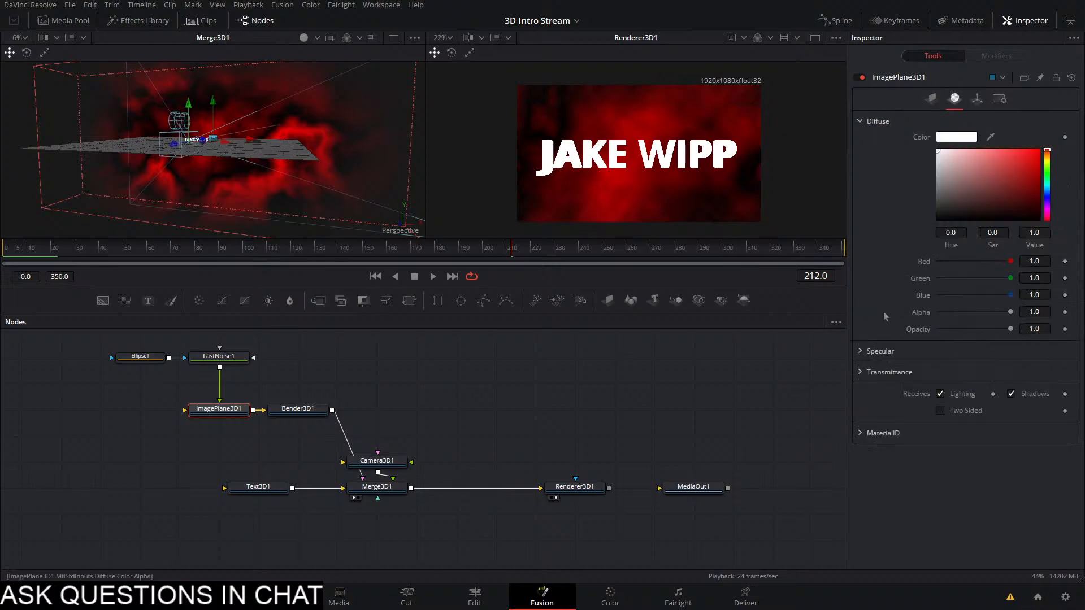
{"action": "left_click", "coordinate": [1011, 394]}
{"action": "left_click", "coordinate": [960, 394]}
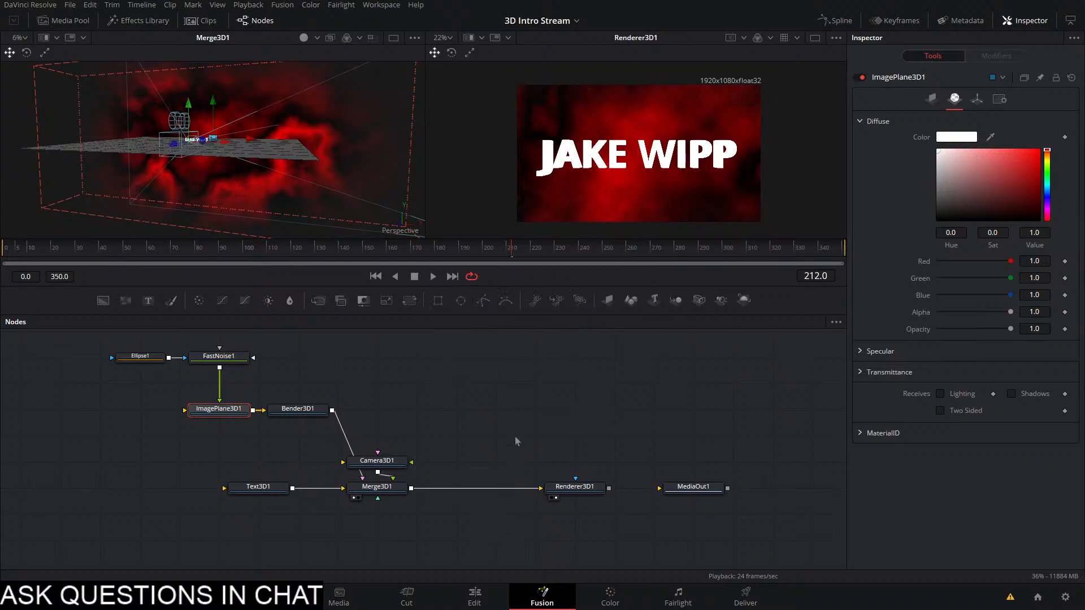
Add a SpotLight node and connect it to a new Merge3D inserted between Text3D1 and Merge3D1
{"action": "left_click_drag", "start_coordinate": [722, 303], "coordinate": [340, 535]}
{"action": "left_click_drag", "start_coordinate": [255, 483], "coordinate": [58, 486]}
{"action": "left_click_drag", "start_coordinate": [666, 303], "coordinate": [204, 483]}
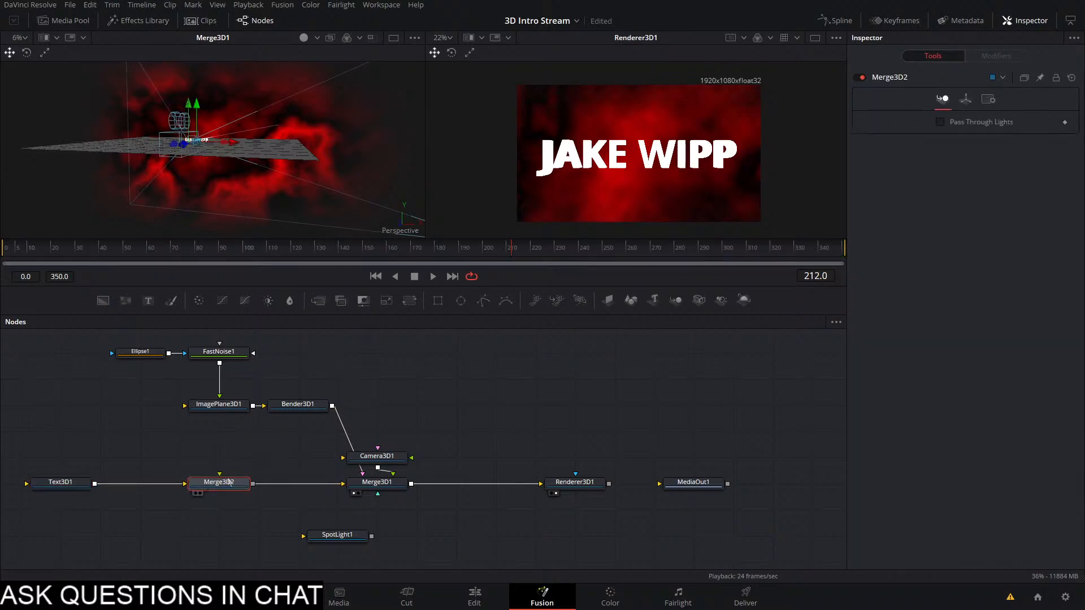
{"action": "left_click", "coordinate": [226, 487]}
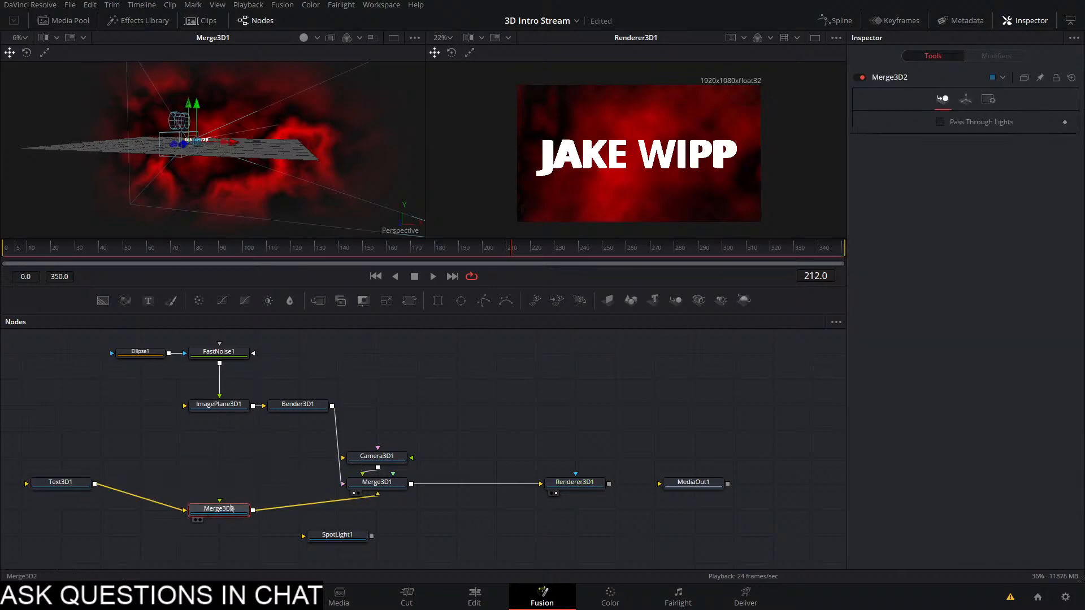
{"action": "left_click_drag", "start_coordinate": [334, 539], "coordinate": [225, 487]}
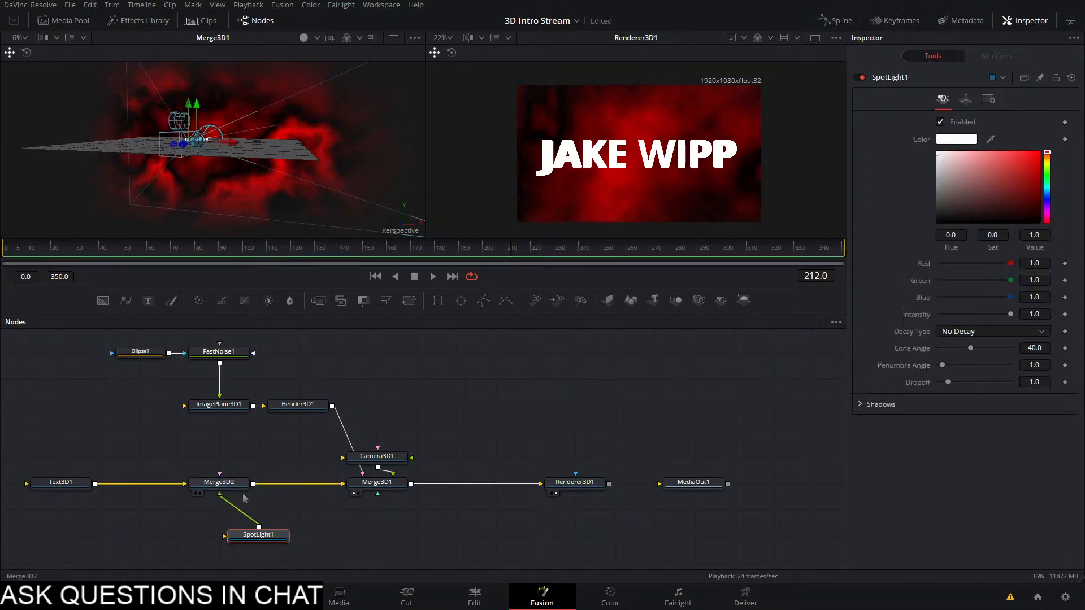
Show Merge3D2 in the first viewer and enable lighting in Renderer3D1
{"action": "left_click", "coordinate": [195, 493]}
{"action": "left_click_drag", "start_coordinate": [181, 145], "coordinate": [301, 186]}
{"action": "scroll", "coordinate": [301, 185], "scroll_direction": "up", "scroll_amount": 3}
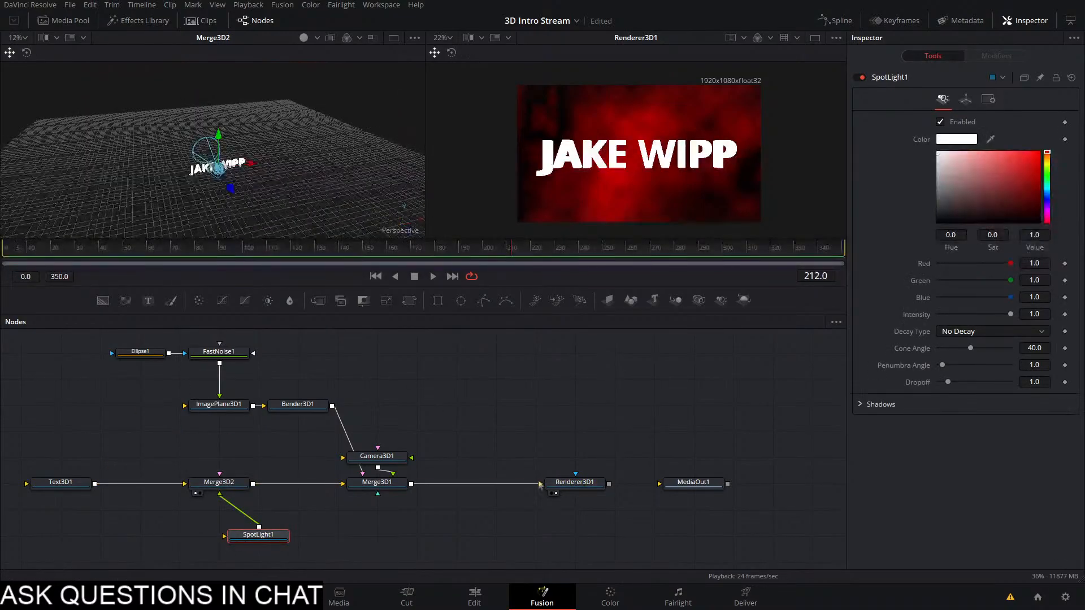
{"action": "left_click", "coordinate": [573, 485]}
{"action": "left_click", "coordinate": [971, 277]}
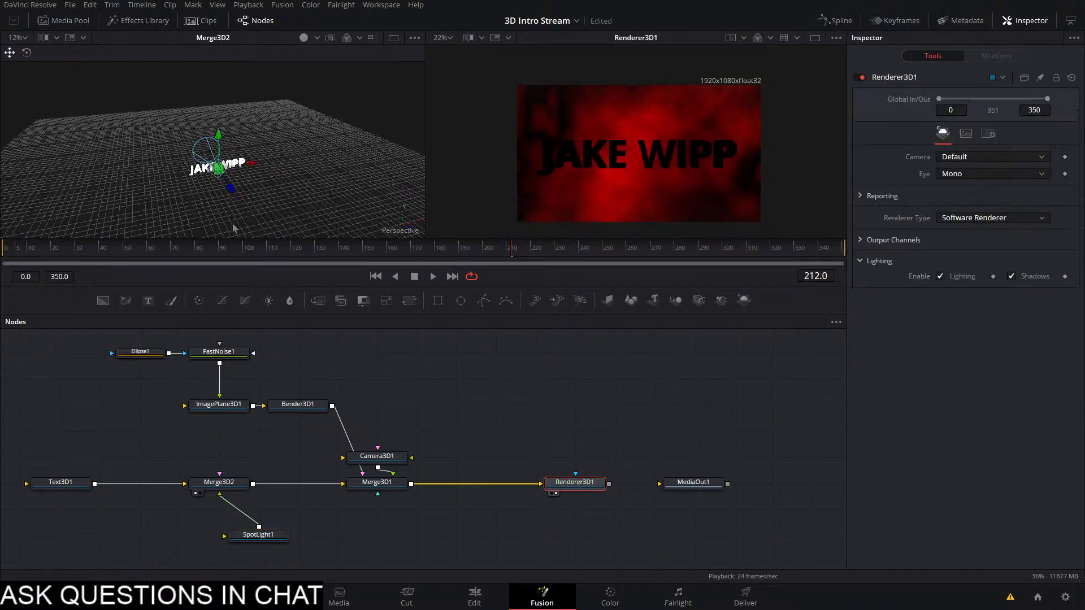
Move SpotLight1 in front of and beside the text, at about X 3.1 and Z 3.53, and rotate it 39.1 on Y
{"action": "left_click_drag", "start_coordinate": [252, 201], "coordinate": [370, 209]}
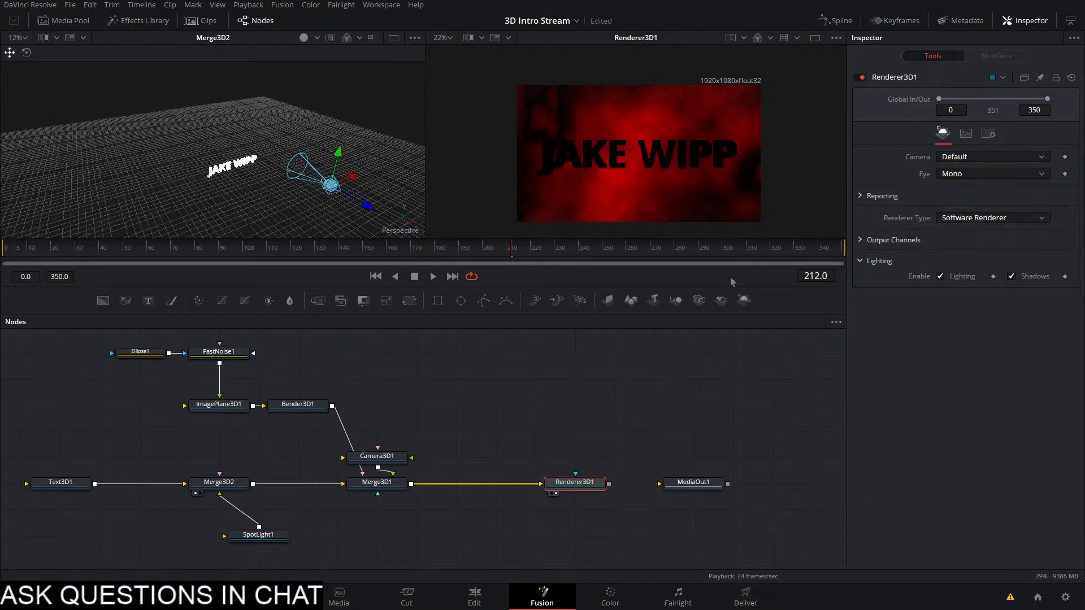
{"action": "left_click", "coordinate": [259, 536]}
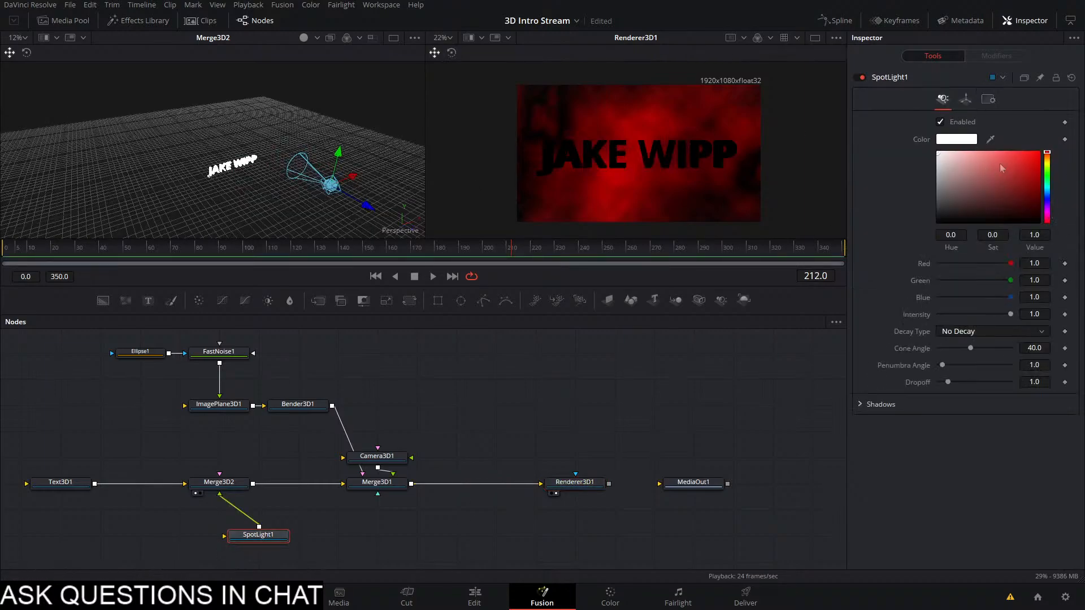
{"action": "left_click", "coordinate": [966, 100]}
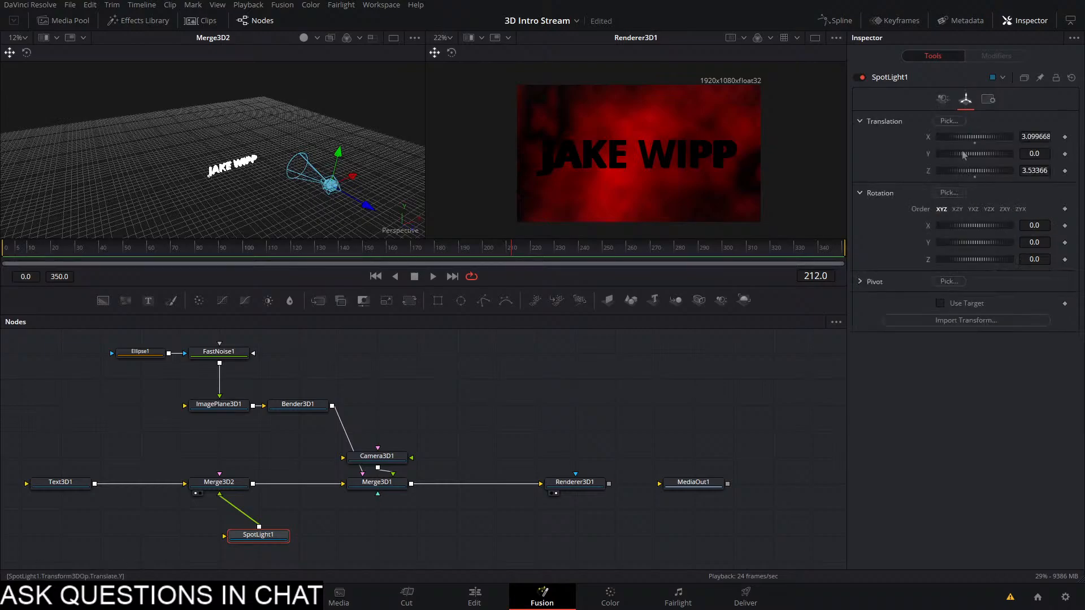
{"action": "left_click_drag", "start_coordinate": [966, 225], "coordinate": [984, 264]}
{"action": "left_click", "coordinate": [974, 232]}
{"action": "key", "text": "ctrl+z"}
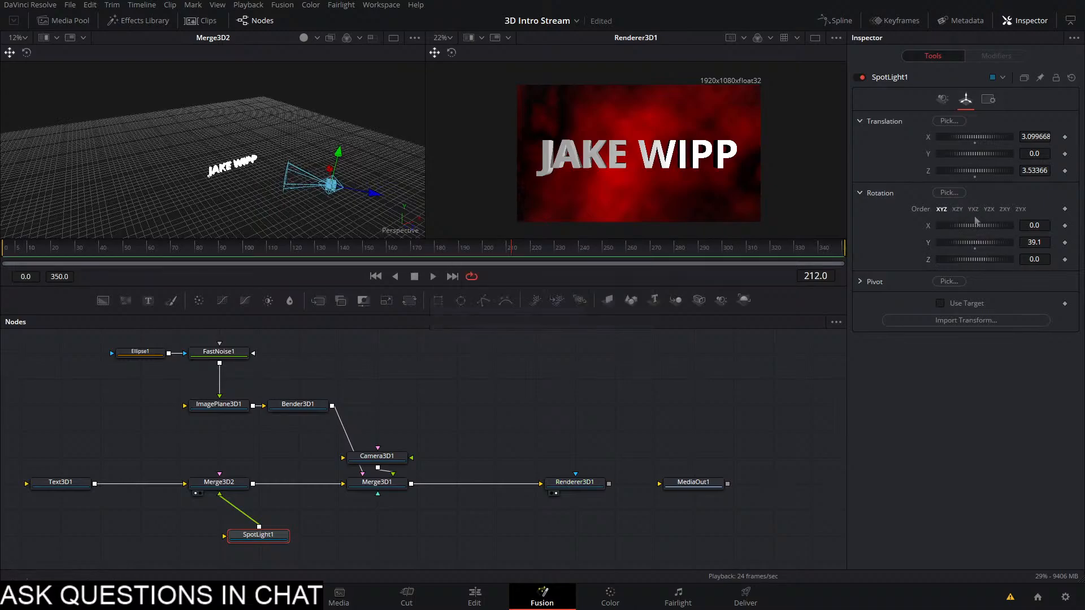
Tint SpotLight1's colour light red with a saturation of 0.699
{"action": "left_click_drag", "start_coordinate": [348, 168], "coordinate": [539, 134]}
{"action": "left_click", "coordinate": [940, 97]}
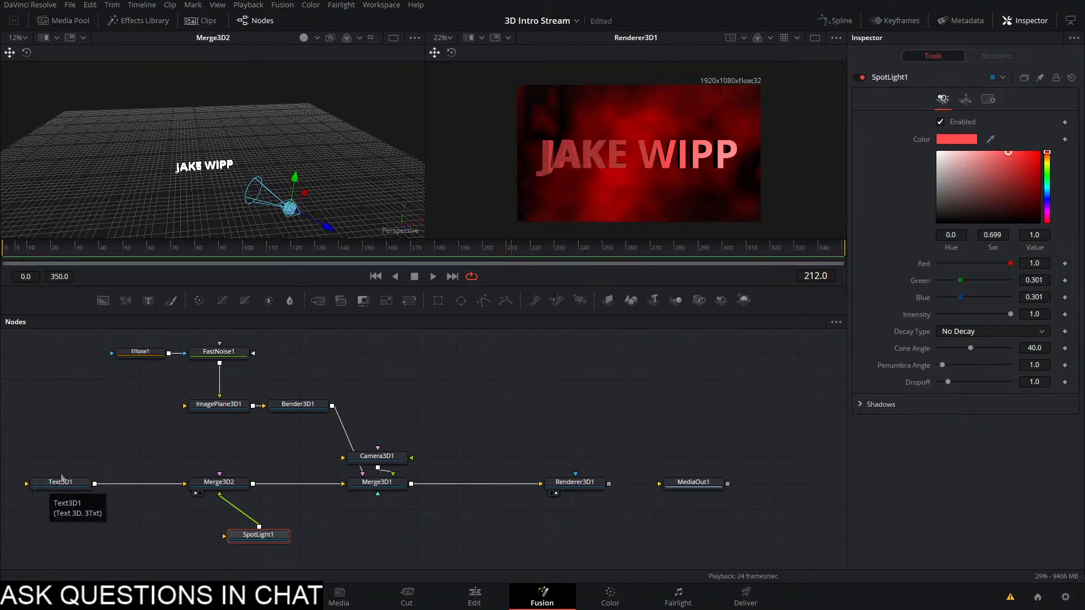
Set the specular colour of Text3D1's material to black
{"action": "left_click", "coordinate": [50, 490]}
{"action": "scroll", "coordinate": [960, 226], "scroll_direction": "down", "scroll_amount": 2}
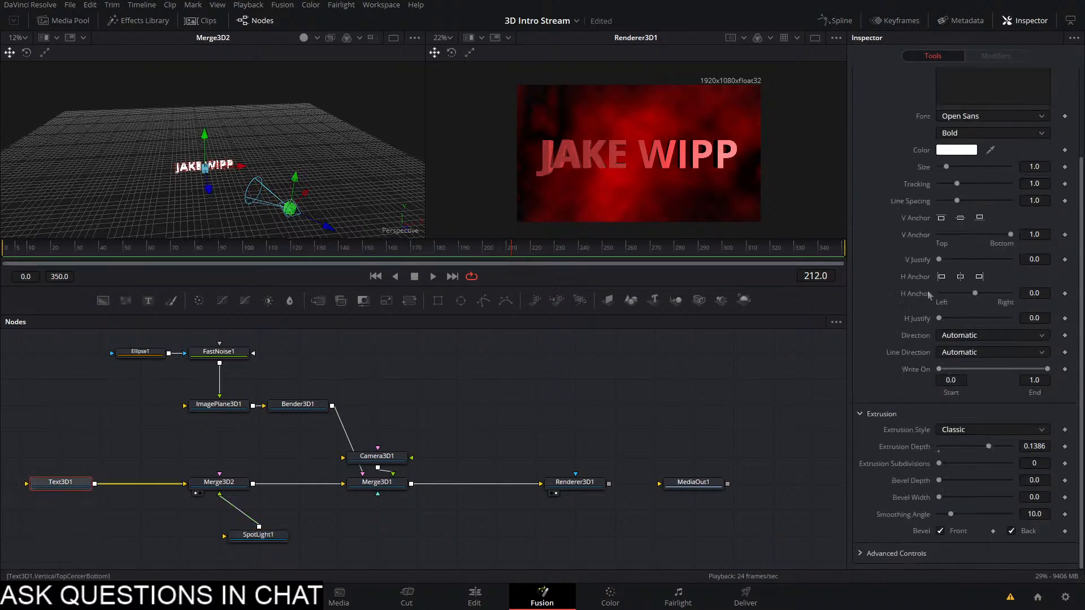
{"action": "scroll", "coordinate": [961, 169], "scroll_direction": "up", "scroll_amount": 2}
{"action": "left_click", "coordinate": [955, 99]}
{"action": "left_click", "coordinate": [977, 98]}
{"action": "left_click", "coordinate": [999, 101]}
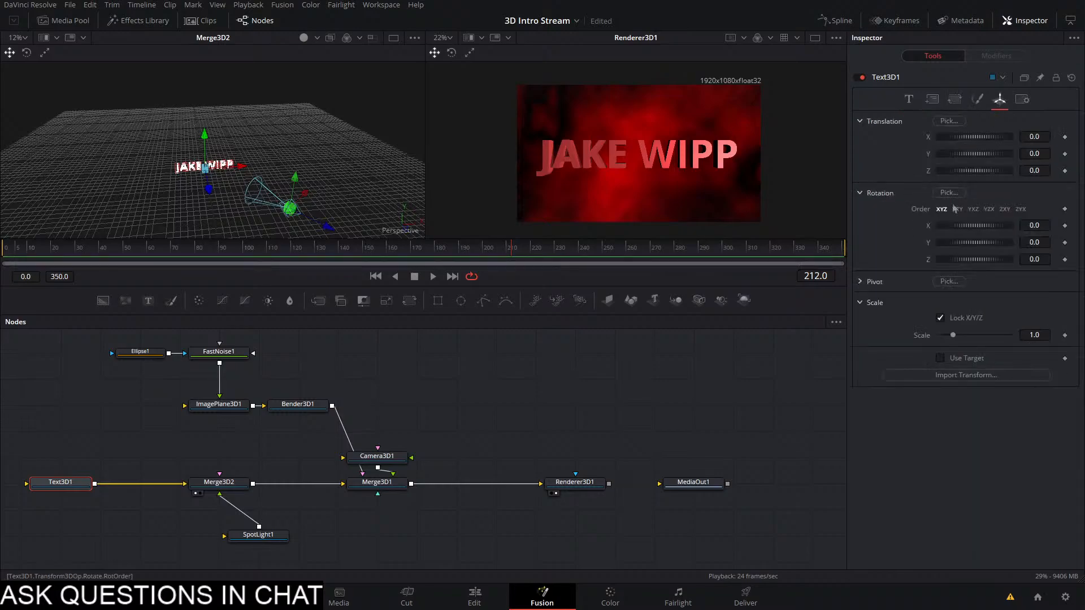
{"action": "left_click", "coordinate": [977, 98]}
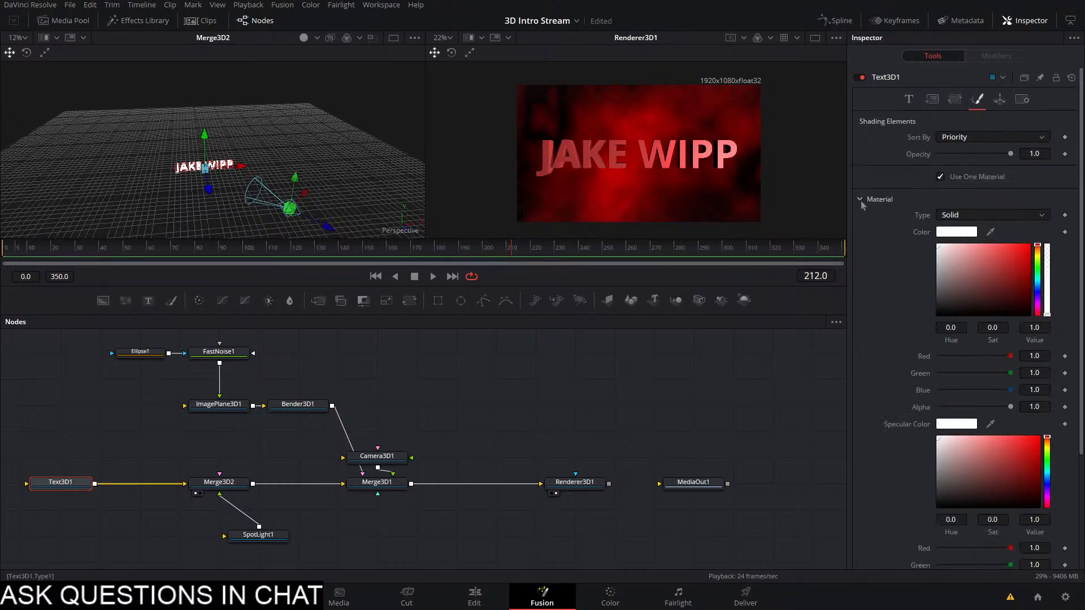
{"action": "scroll", "coordinate": [918, 326], "scroll_direction": "down", "scroll_amount": 2}
{"action": "mouse_move", "coordinate": [988, 319]}
{"action": "left_mouse_down"}
{"action": "mouse_move", "coordinate": [1040, 301]}
{"action": "mouse_move", "coordinate": [883, 388]}
{"action": "left_mouse_up"}
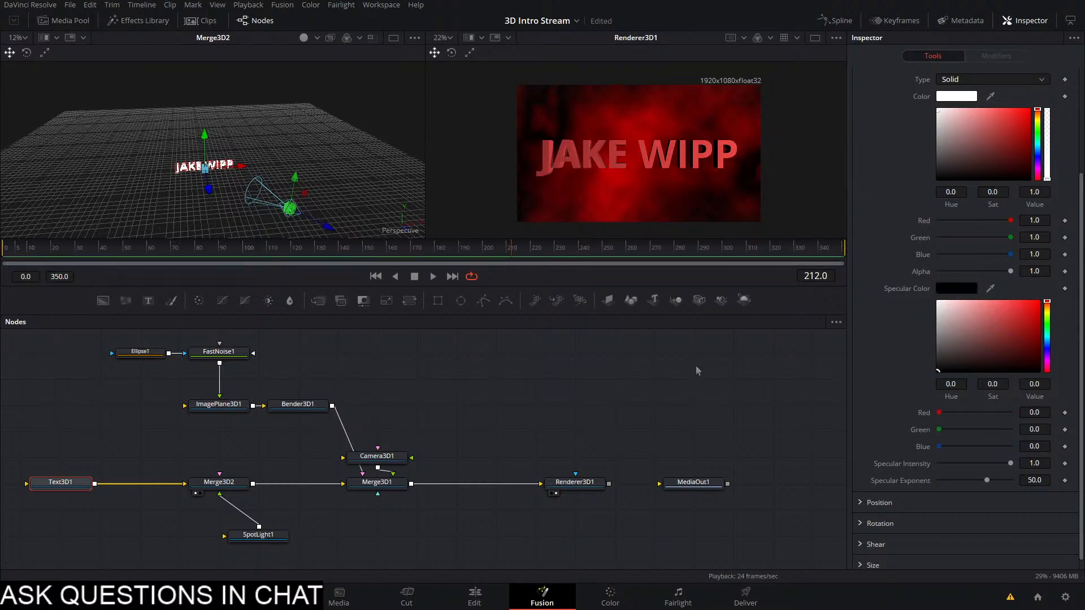
Play a few frames to check the lit text, and scrub back to frame 0
{"action": "key", "text": "space"}
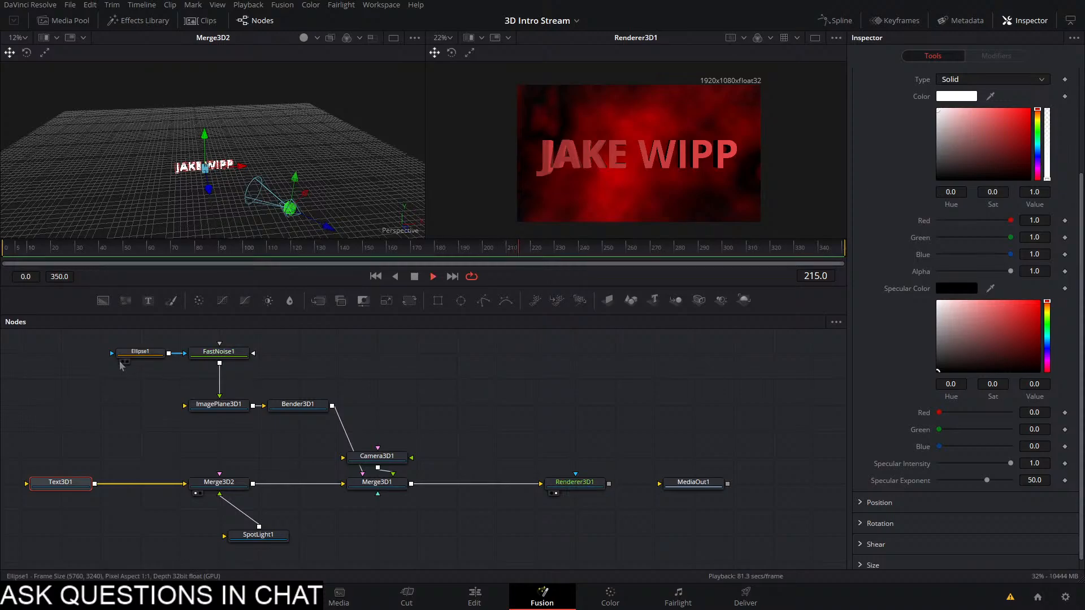
{"action": "key", "text": "space"}
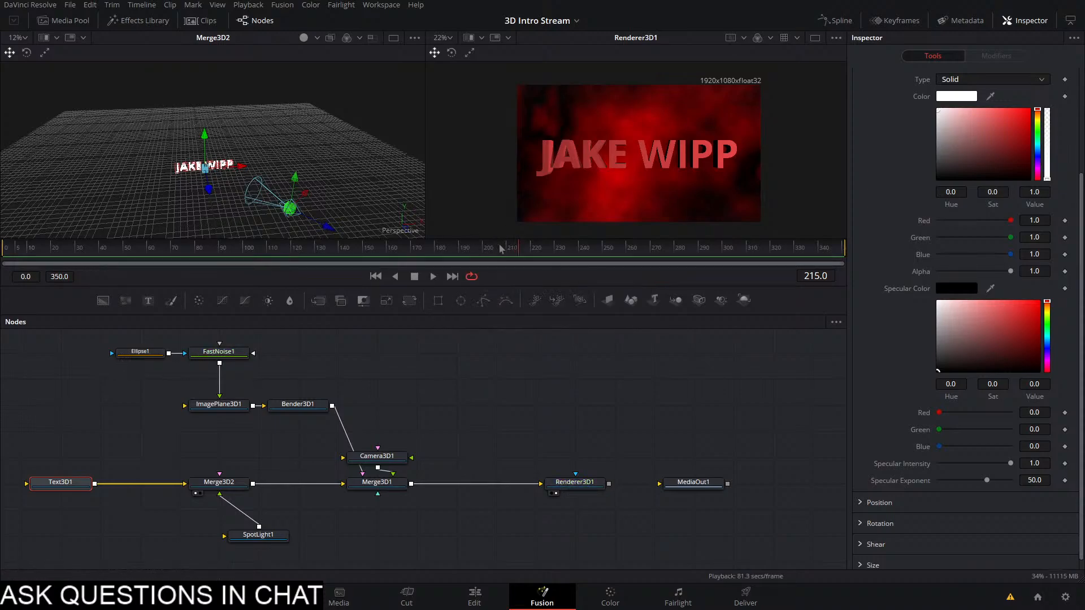
{"action": "left_click_drag", "start_coordinate": [501, 247], "coordinate": [1, 273]}
{"action": "left_click", "coordinate": [445, 334]}
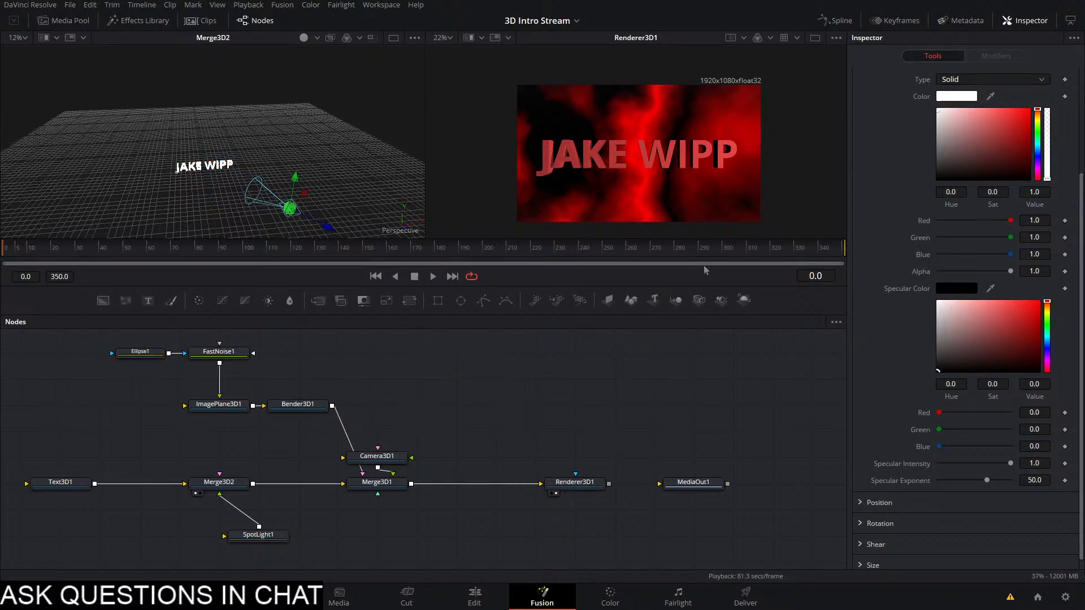
Add a Directional Light node to the composition and turn off shadows in Renderer3D1
{"action": "key", "text": "shift+space"}
{"action": "type", "text": "d"}
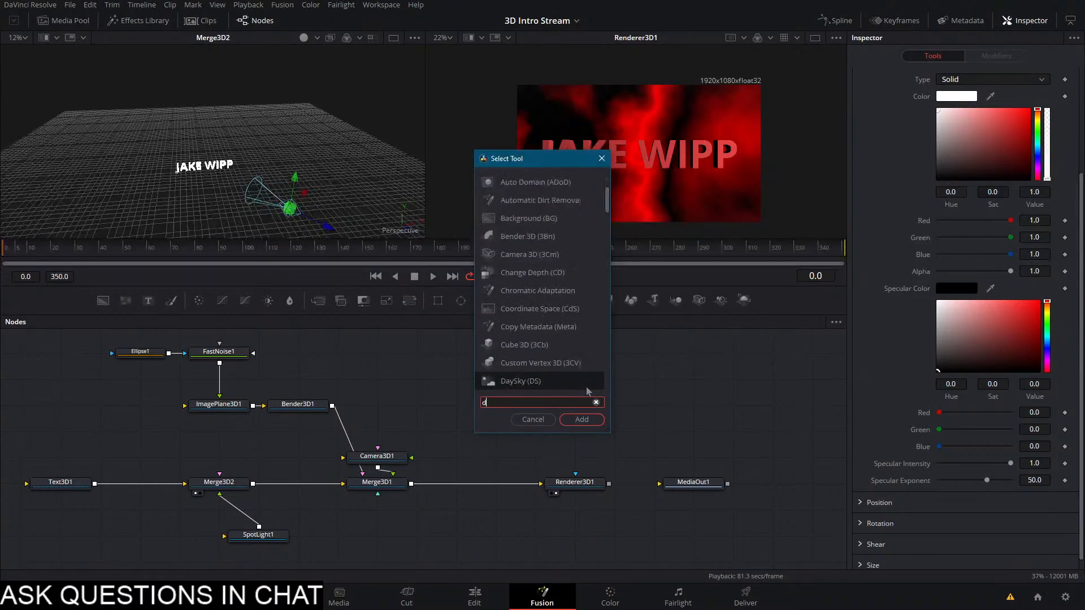
{"action": "type", "text": "iir"}
{"action": "key", "text": "BackSpace"}
{"action": "key", "text": "BackSpace"}
{"action": "type", "text": "r"}
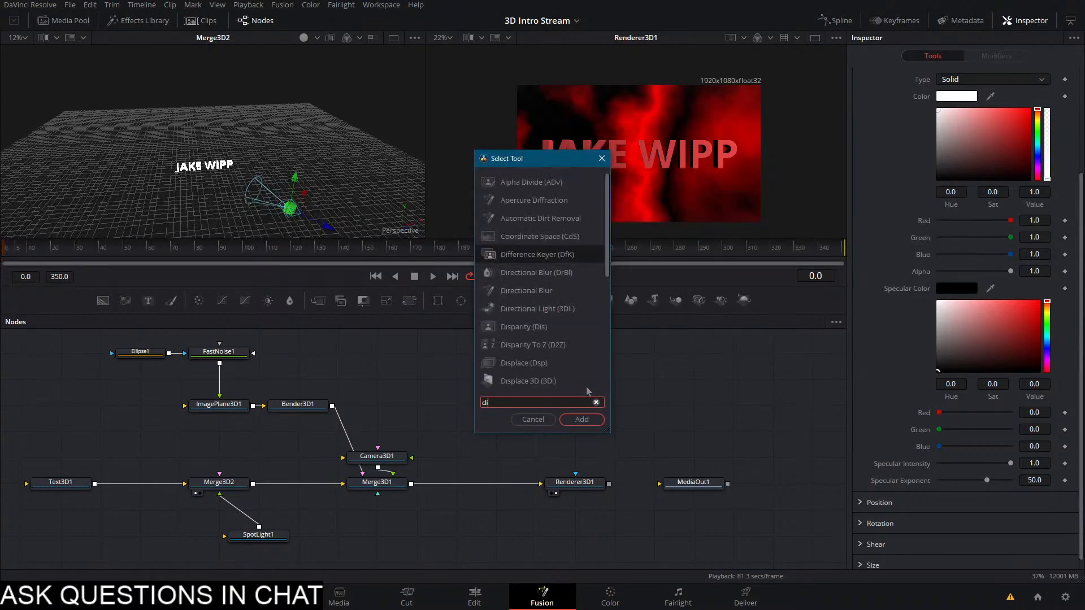
{"action": "key", "text": "Down"}
{"action": "key", "text": "Down"}
{"action": "key", "text": "Return"}
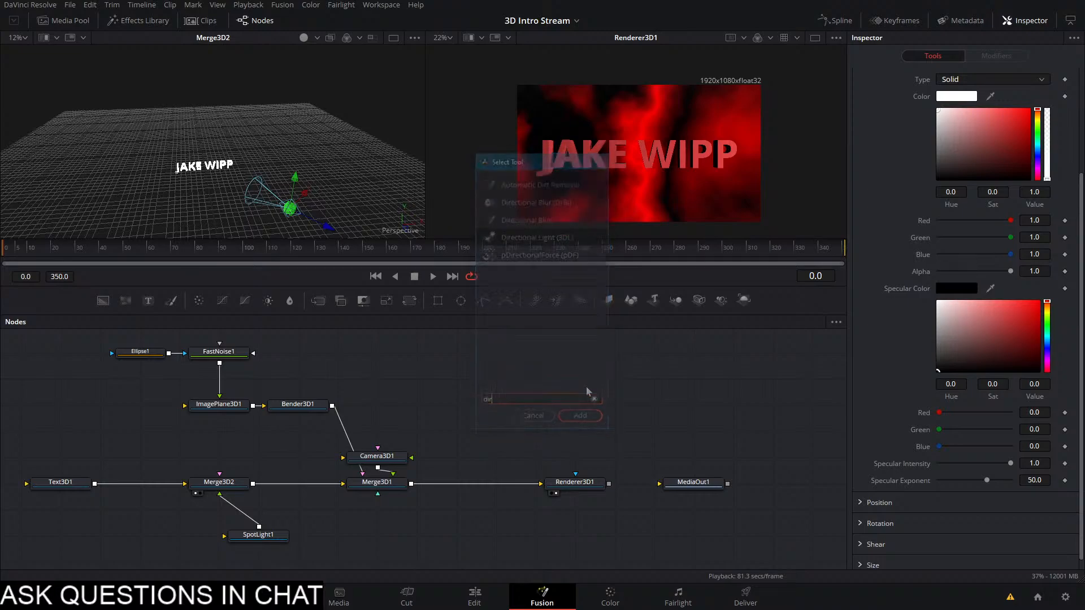
{"action": "left_click", "coordinate": [575, 482]}
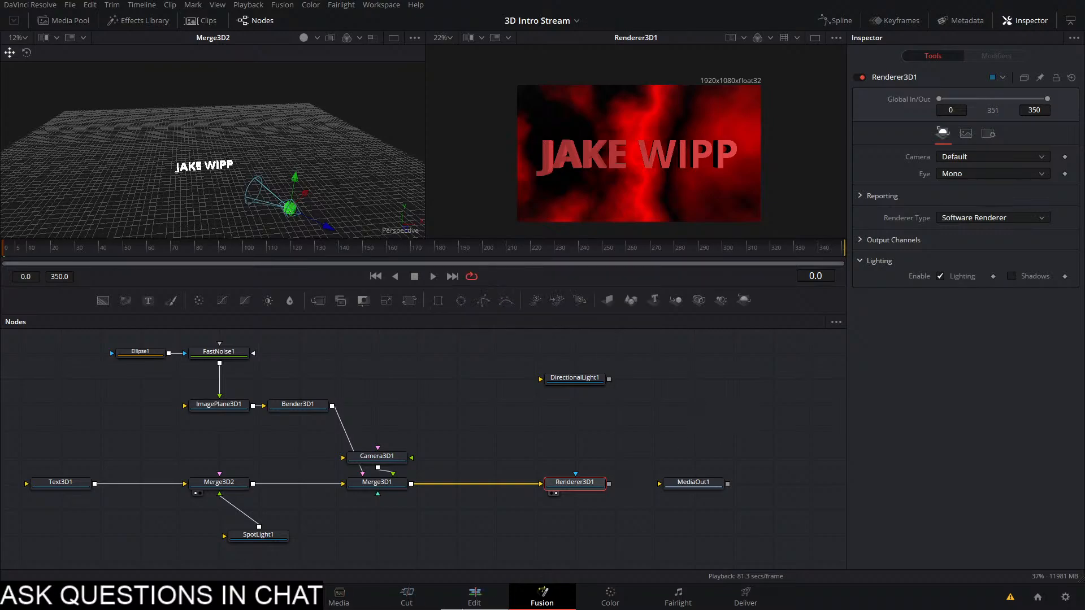
On the Edit page, place the clip 20200516_165329.mp4 on Video 1 after the dubstep audio and delete the clip's own audio
{"action": "left_click", "coordinate": [474, 598]}
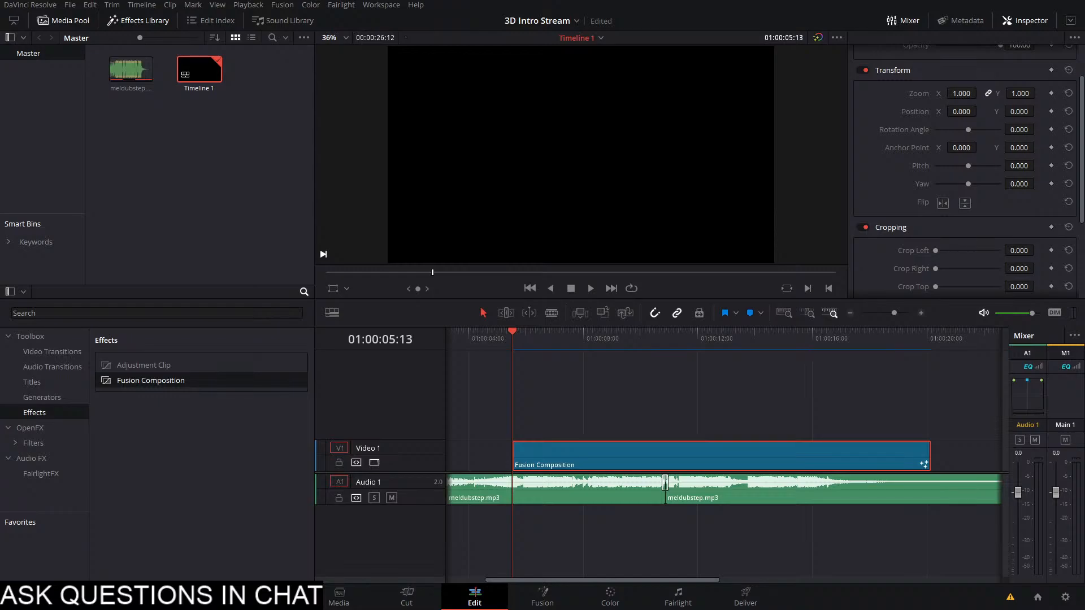
{"action": "scroll", "coordinate": [654, 400], "scroll_direction": "right", "scroll_amount": 5}
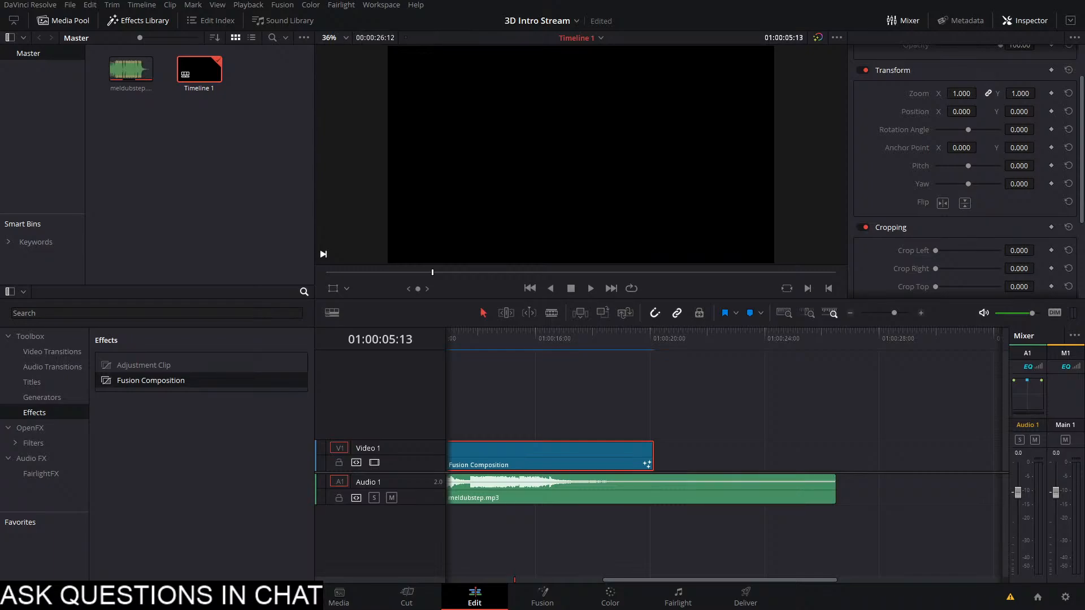
{"action": "left_click_drag", "start_coordinate": [1084, 373], "coordinate": [849, 469]}
{"action": "left_click_drag", "start_coordinate": [871, 528], "coordinate": [914, 488]}
{"action": "key", "text": "Delete"}
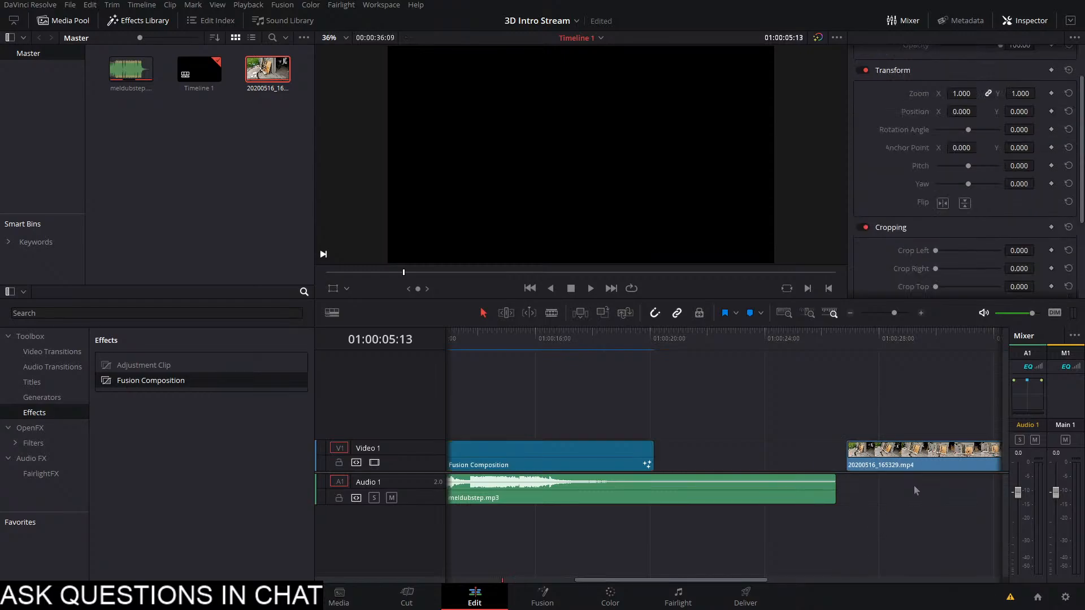
Scrub through the scooter clip to 01:00:29:08 and open the clip on the Fusion page
{"action": "left_click_drag", "start_coordinate": [918, 336], "coordinate": [907, 372]}
{"action": "scroll", "coordinate": [852, 404], "scroll_direction": "right", "scroll_amount": 3}
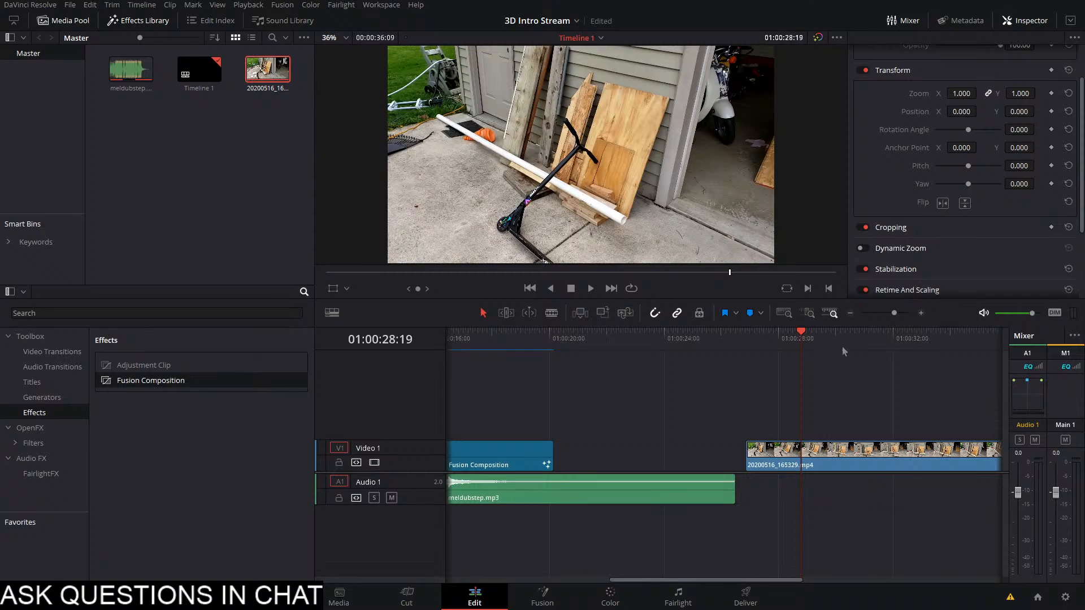
{"action": "left_click_drag", "start_coordinate": [841, 342], "coordinate": [728, 382]}
{"action": "left_click_drag", "start_coordinate": [803, 342], "coordinate": [625, 408]}
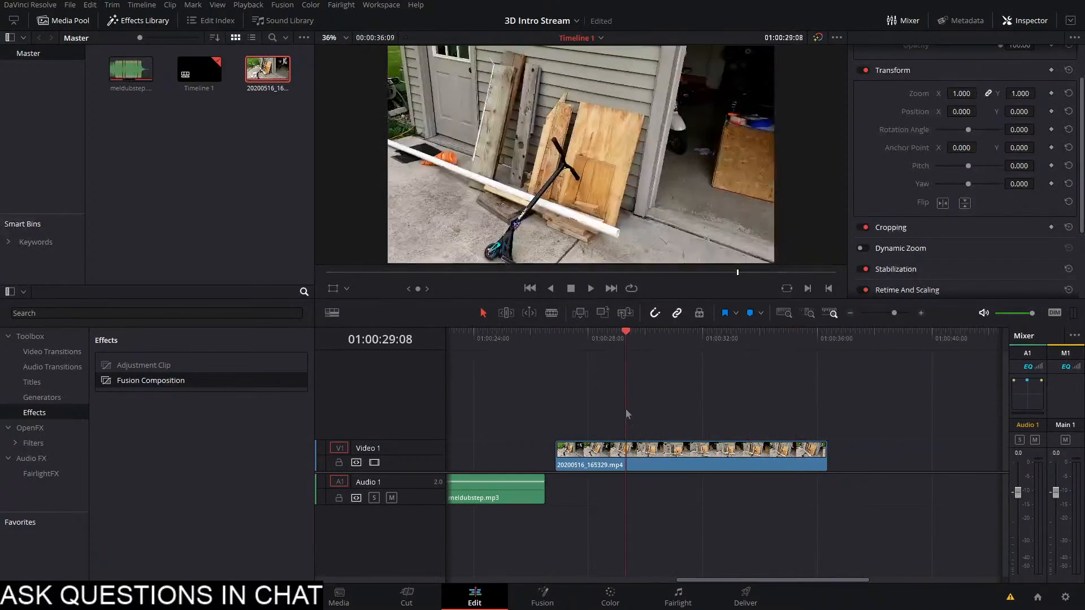
{"action": "left_click", "coordinate": [661, 457]}
{"action": "left_click", "coordinate": [542, 594]}
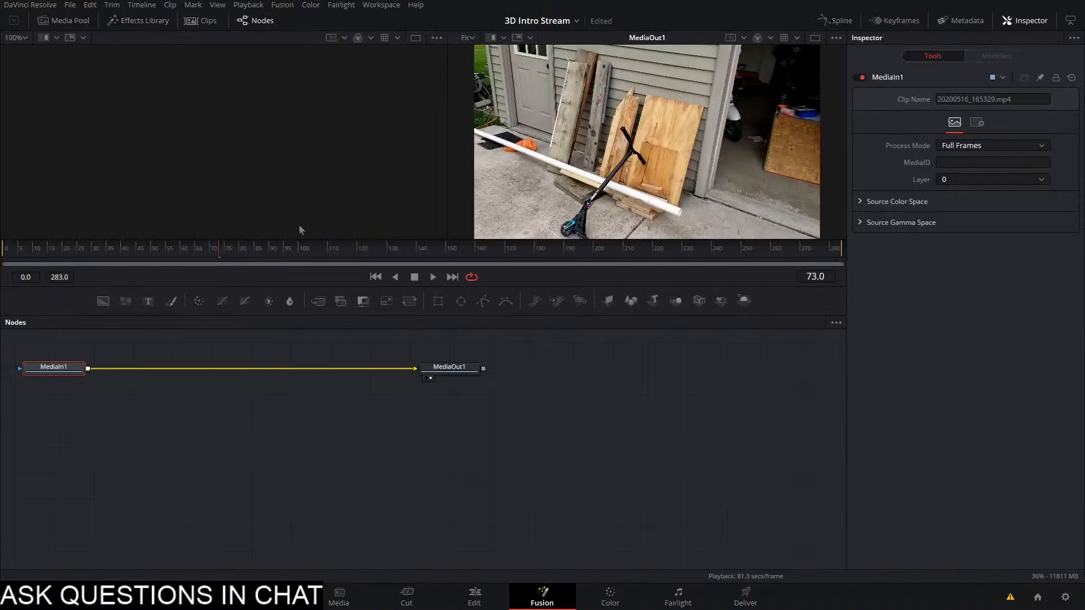
Insert a Camera Tracker node between MediaIn1 and MediaOut1
{"action": "key", "text": "shift+space"}
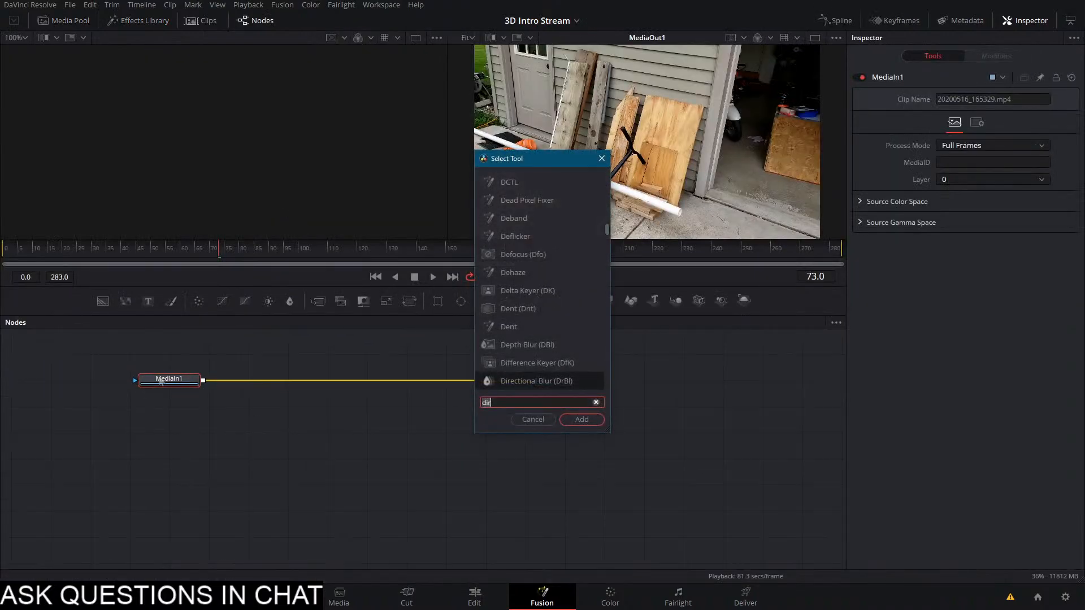
{"action": "type", "text": "cm"}
{"action": "key", "text": "BackSpace"}
{"action": "type", "text": "amera"}
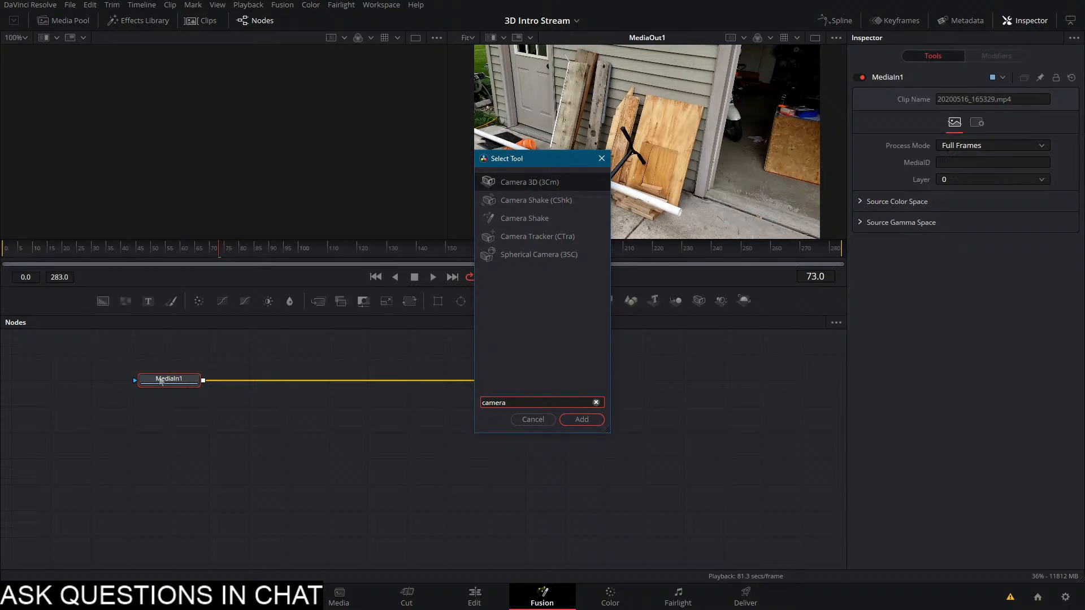
{"action": "key", "text": "Down"}
{"action": "key", "text": "Down"}
{"action": "key", "text": "Escape"}
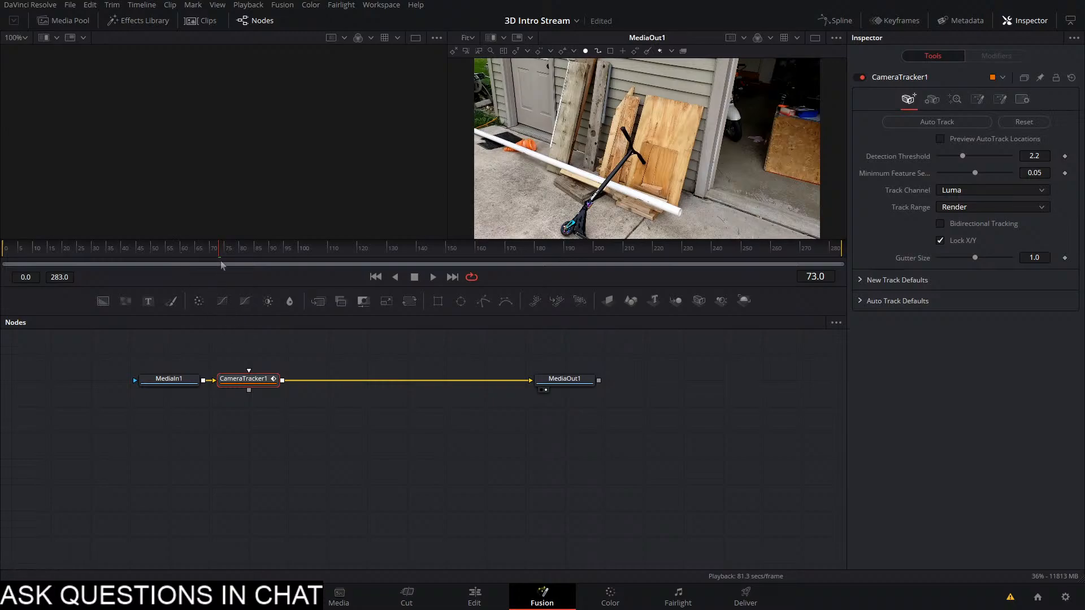
Preview the auto-track locations on the scooter clip, try a lower minimum feature separation, restore it and auto-track the clip
{"action": "key", "text": "Home"}
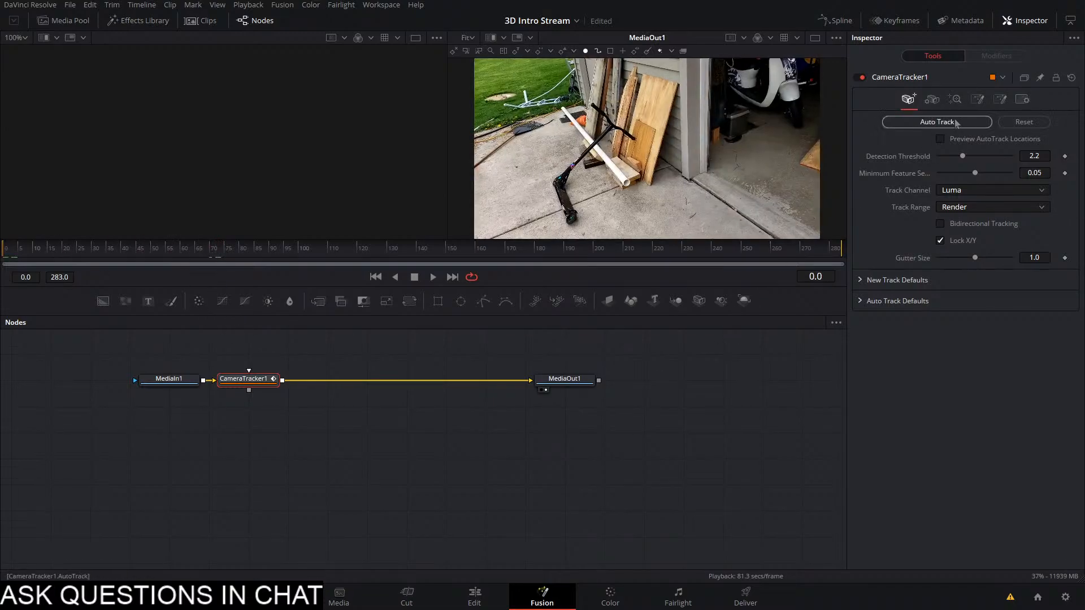
{"action": "left_click", "coordinate": [982, 140]}
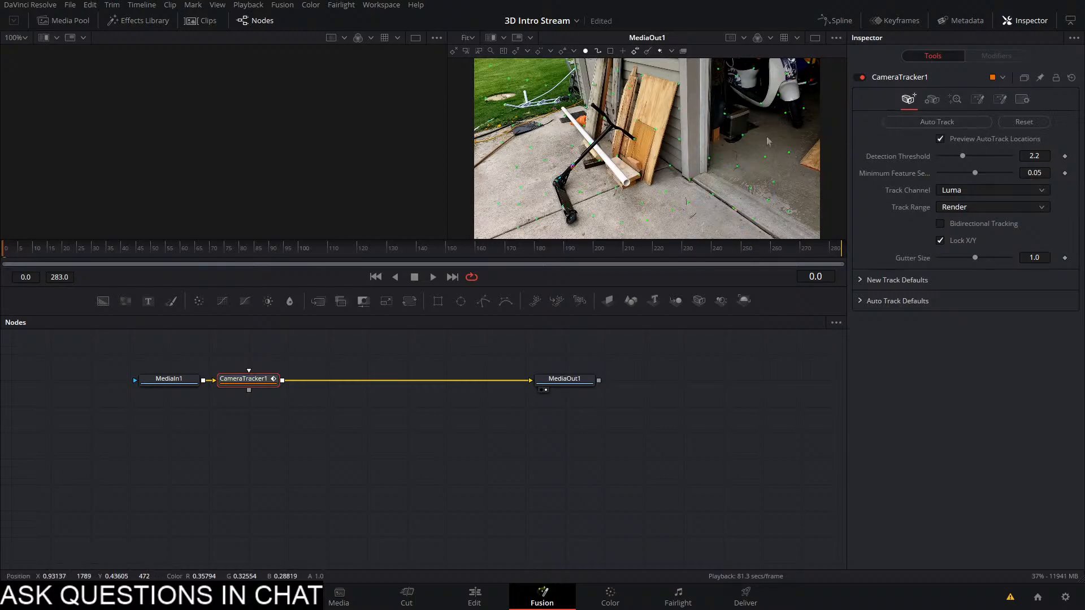
{"action": "left_click", "coordinate": [380, 251]}
{"action": "left_click_drag", "start_coordinate": [384, 252], "coordinate": [1, 261]}
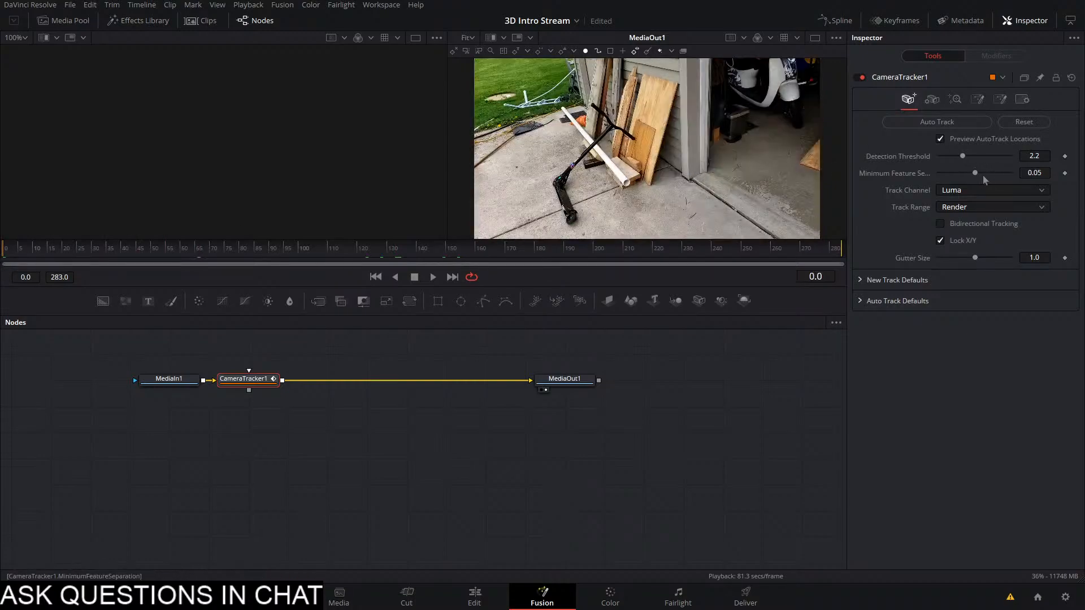
{"action": "left_click_drag", "start_coordinate": [976, 174], "coordinate": [929, 192]}
{"action": "key", "text": "ctrl+z"}
{"action": "left_click", "coordinate": [976, 123]}
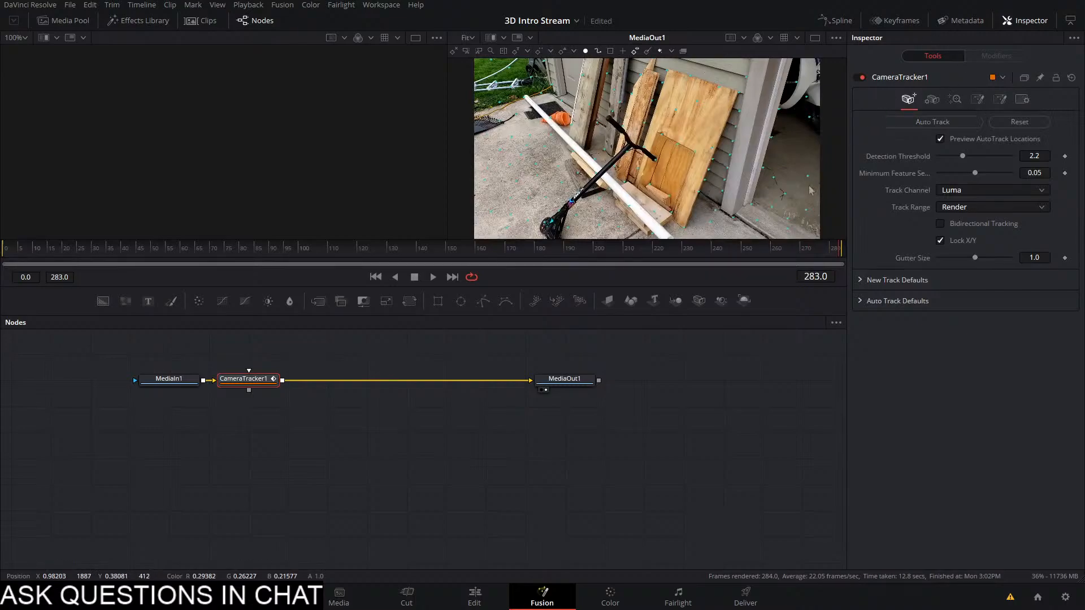
Solve the camera motion from the tracked points and scrub through the clip to check the solved track markers
{"action": "left_click", "coordinate": [925, 103]}
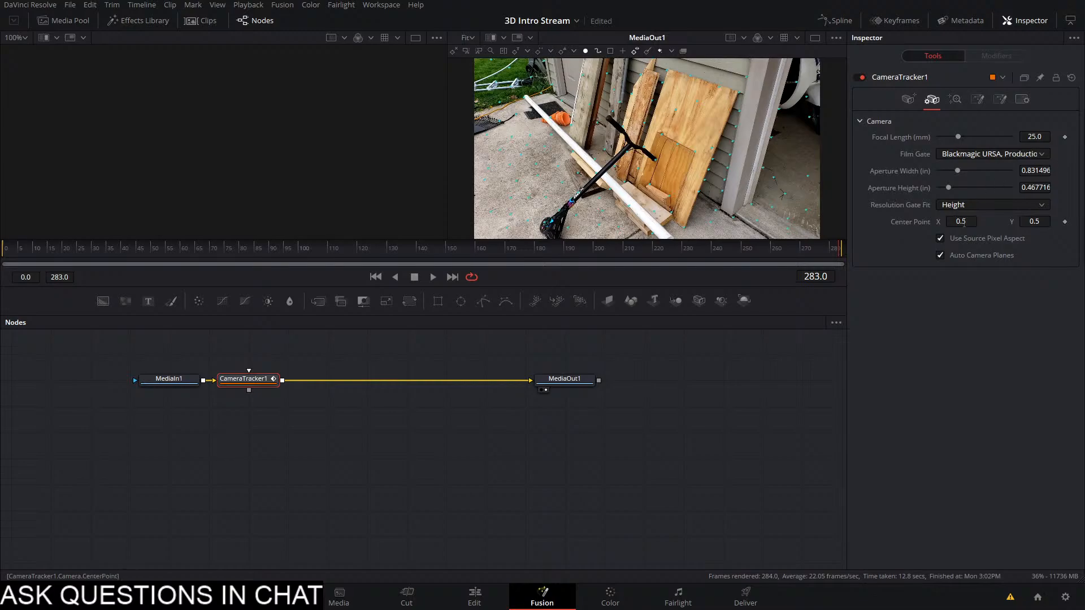
{"action": "left_click", "coordinate": [954, 100]}
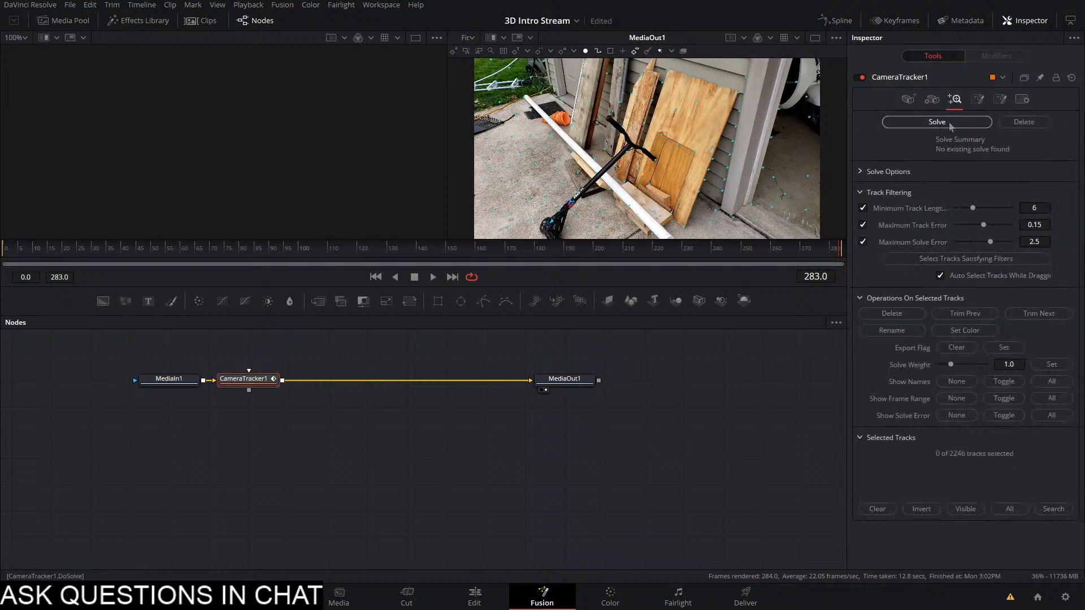
{"action": "left_click", "coordinate": [950, 125]}
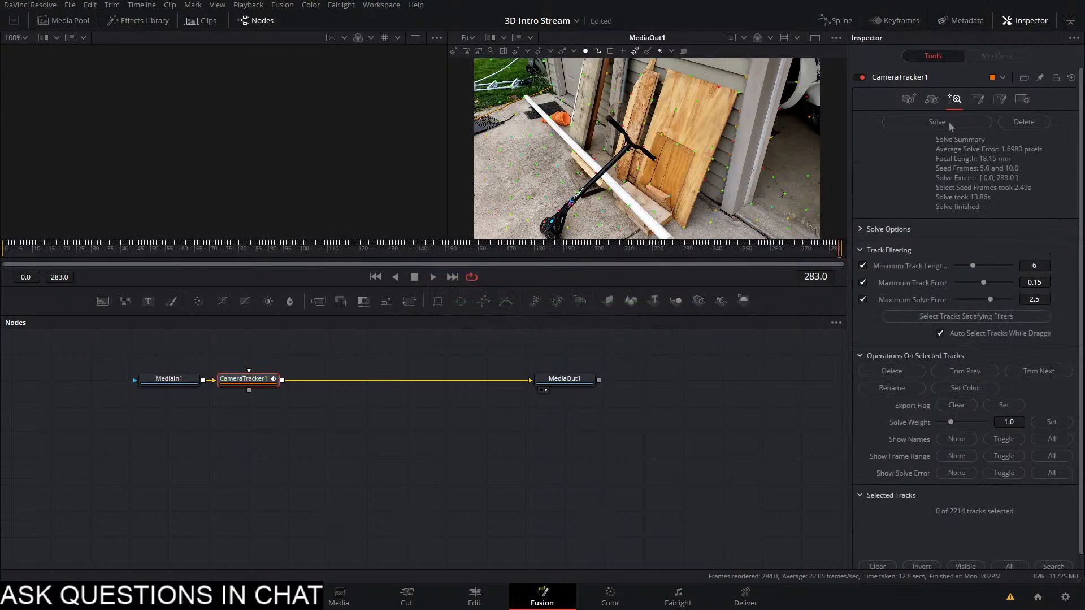
{"action": "left_click", "coordinate": [175, 238]}
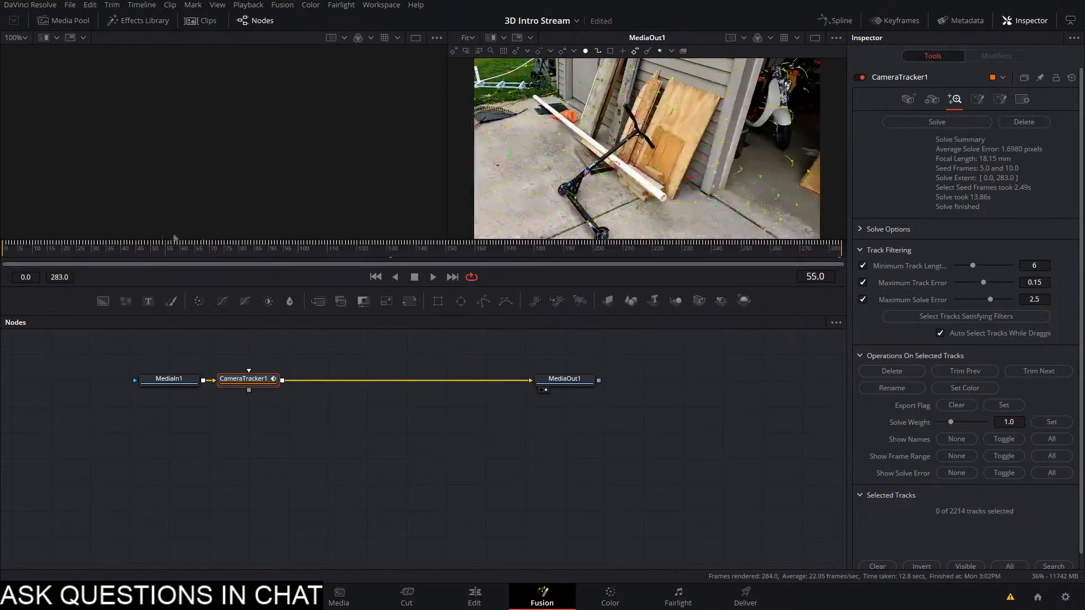
{"action": "left_click_drag", "start_coordinate": [175, 238], "coordinate": [346, 249]}
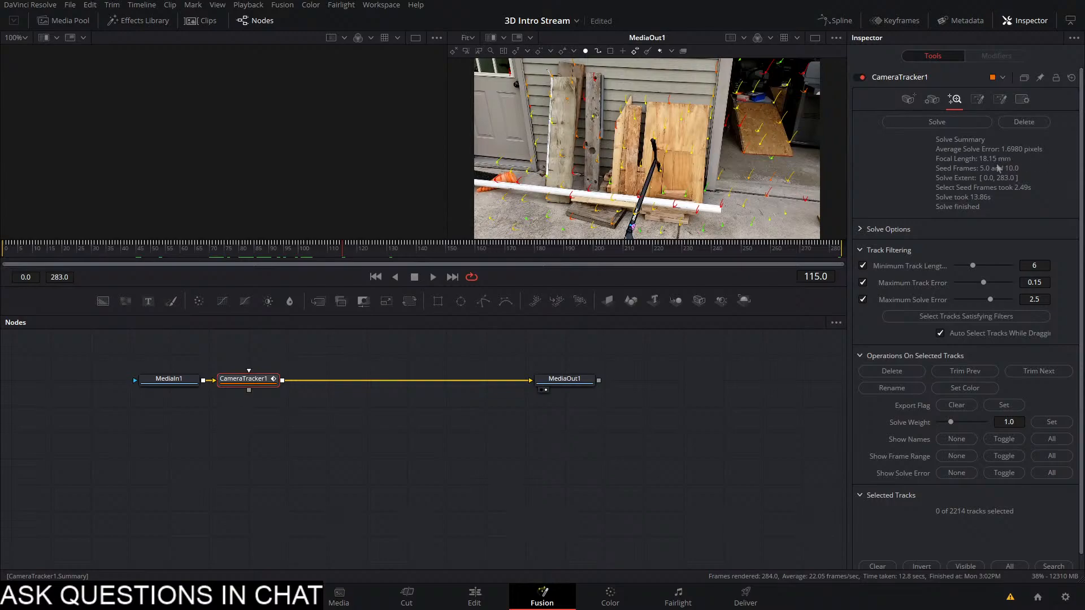
Export the solved camera track as a 3D scene with camera, point cloud, ground plane and renderer nodes
{"action": "left_click", "coordinate": [977, 99]}
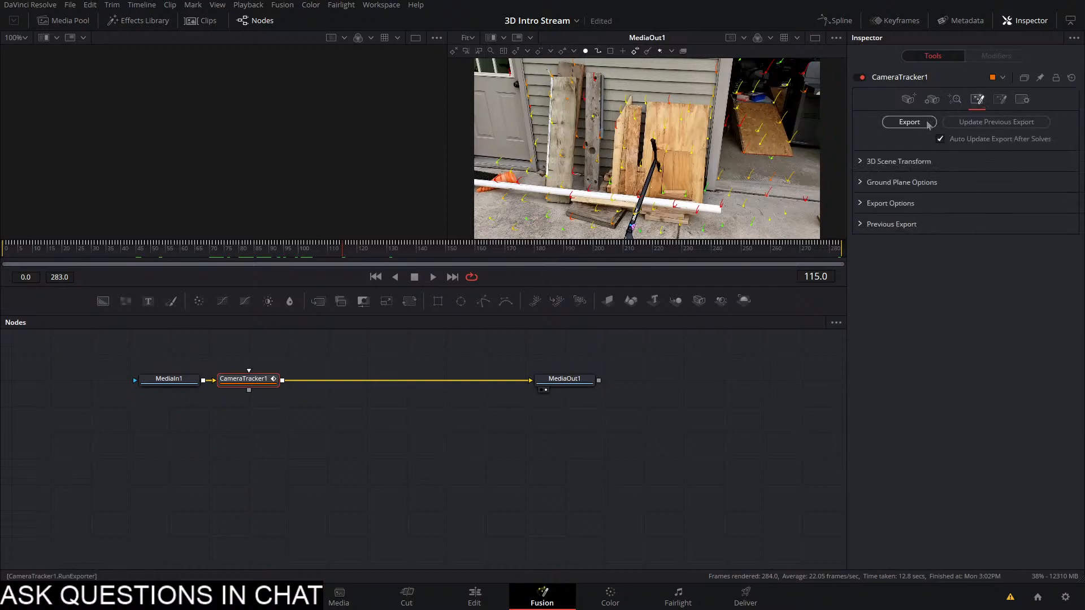
{"action": "left_click", "coordinate": [909, 122]}
{"action": "left_click_drag", "start_coordinate": [275, 506], "coordinate": [395, 457]}
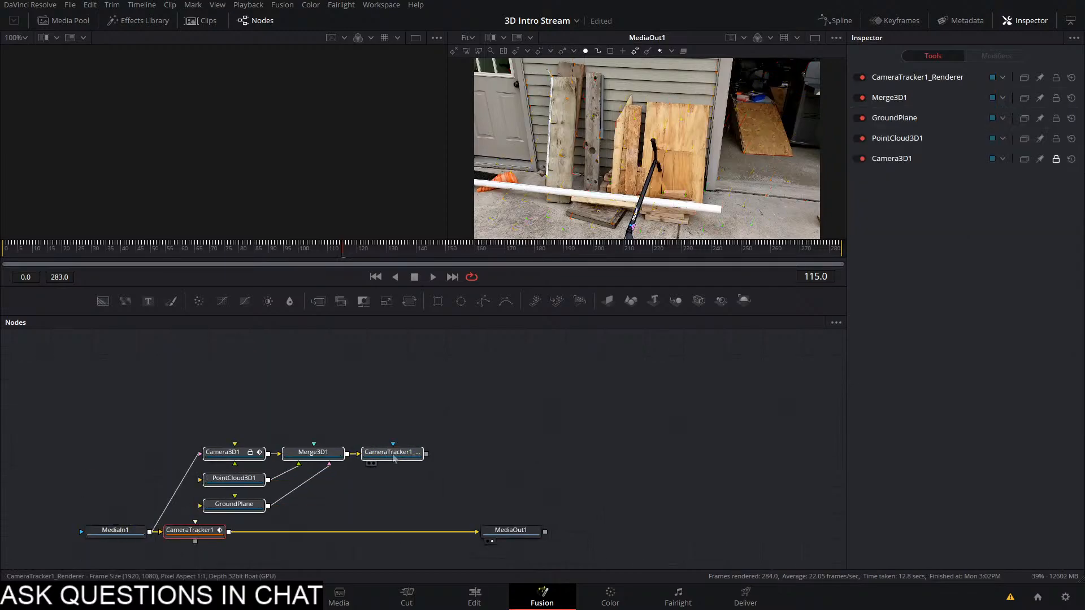
Examine the exported Merge3D1 scene in the empty viewer while playing and scrubbing through the moving camera and point cloud
{"action": "left_click_drag", "start_coordinate": [312, 452], "coordinate": [273, 183]}
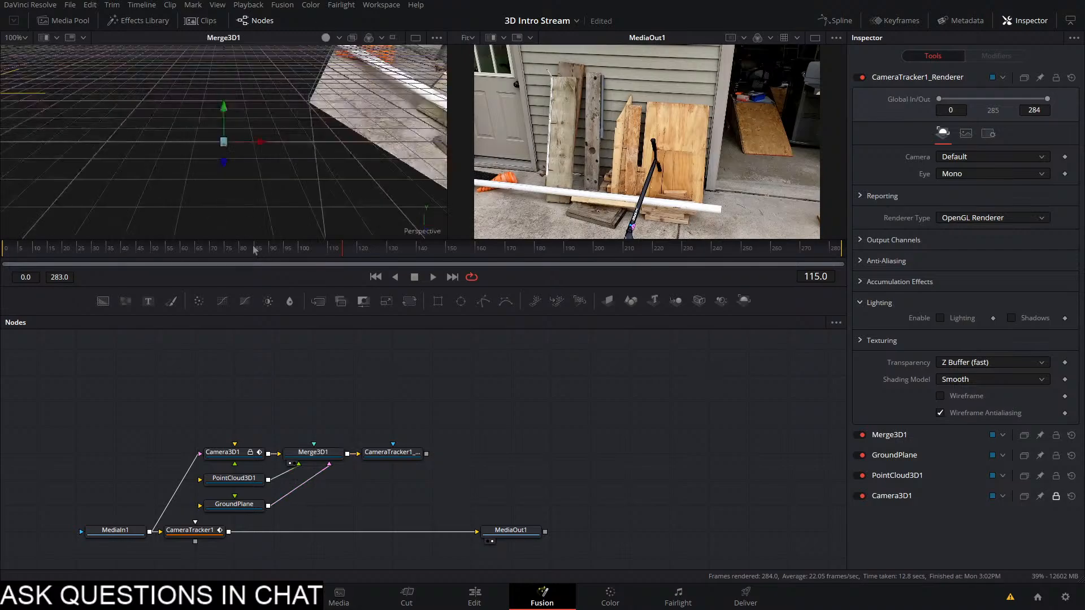
{"action": "scroll", "coordinate": [307, 123], "scroll_direction": "down", "scroll_amount": 10}
{"action": "left_click_drag", "start_coordinate": [308, 123], "coordinate": [349, 126]}
{"action": "key", "text": "space"}
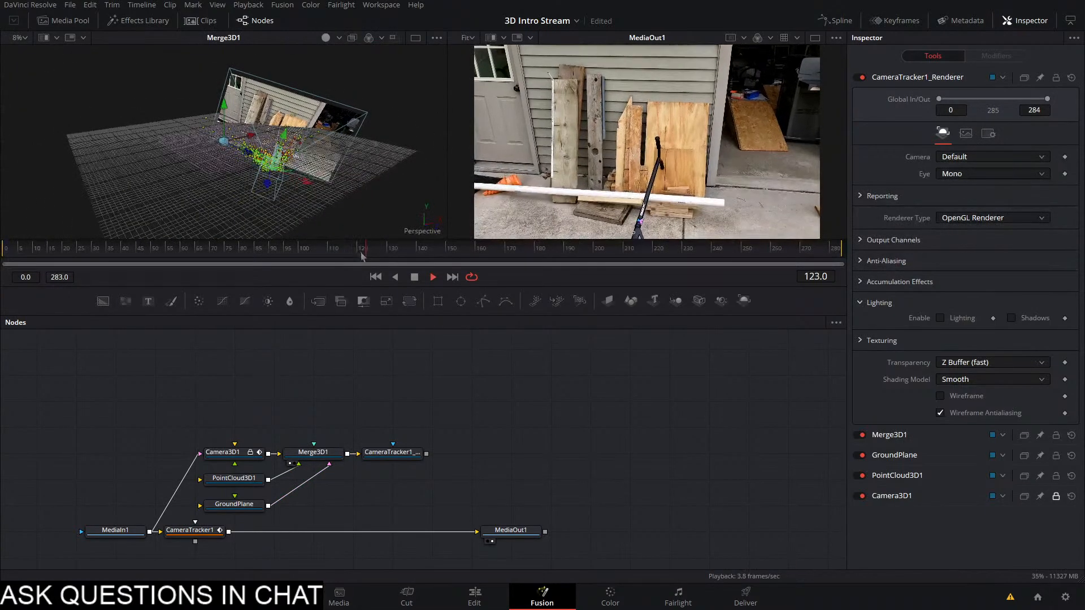
{"action": "key", "text": "space"}
{"action": "left_click_drag", "start_coordinate": [379, 249], "coordinate": [348, 263]}
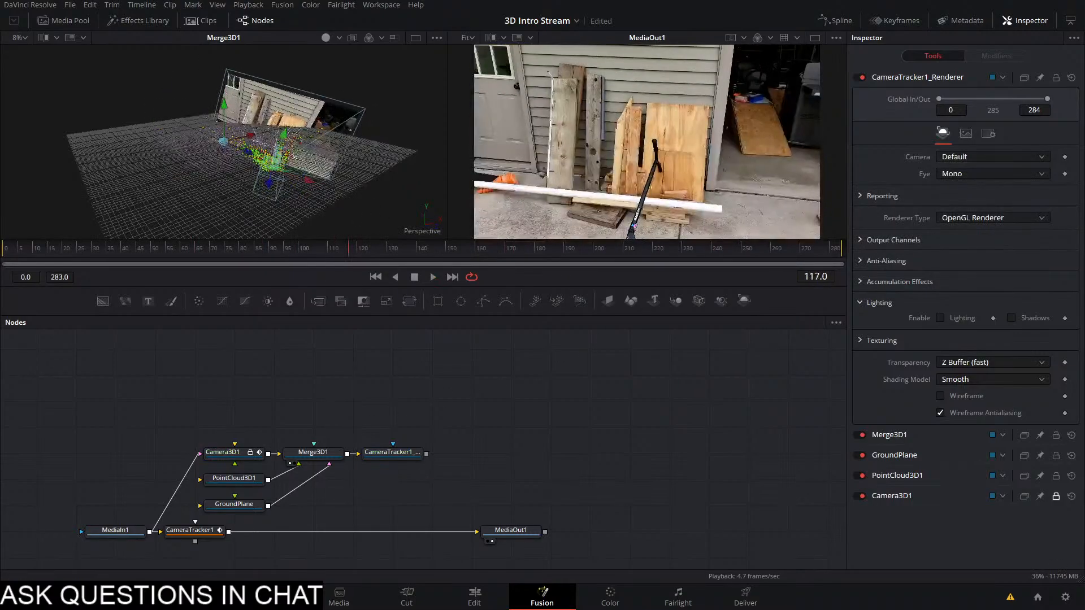
{"action": "scroll", "coordinate": [394, 402], "scroll_direction": "down", "scroll_amount": 2}
{"action": "left_click_drag", "start_coordinate": [502, 365], "coordinate": [190, 482]}
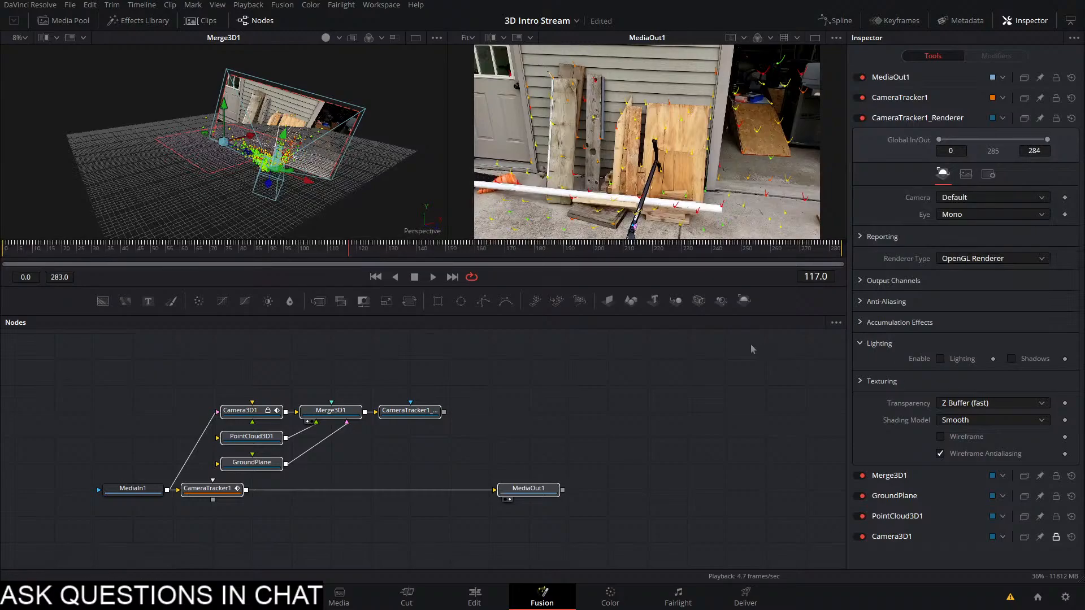
On the Edit page, remove the scooter clip from the timeline
{"action": "left_click", "coordinate": [475, 598]}
{"action": "left_click_drag", "start_coordinate": [570, 411], "coordinate": [873, 411]}
{"action": "left_click_drag", "start_coordinate": [784, 341], "coordinate": [529, 361]}
{"action": "left_click_drag", "start_coordinate": [653, 391], "coordinate": [914, 389]}
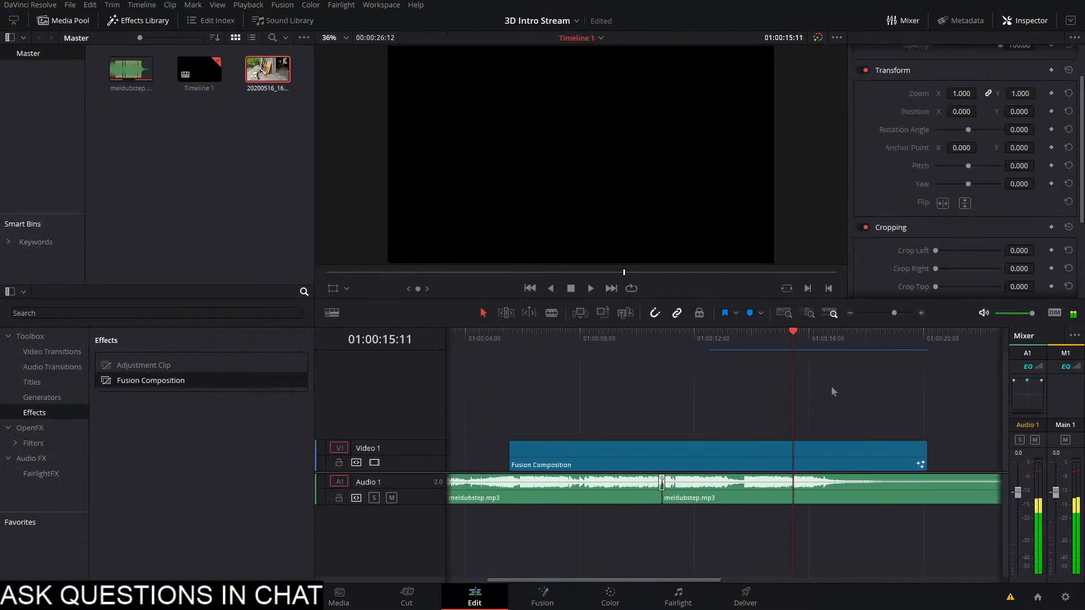
Open the intro's Fusion Composition on the Fusion page and show Renderer3D1 in the second viewer
{"action": "left_click_drag", "start_coordinate": [754, 341], "coordinate": [614, 359]}
{"action": "left_click", "coordinate": [625, 446]}
{"action": "left_click", "coordinate": [542, 598]}
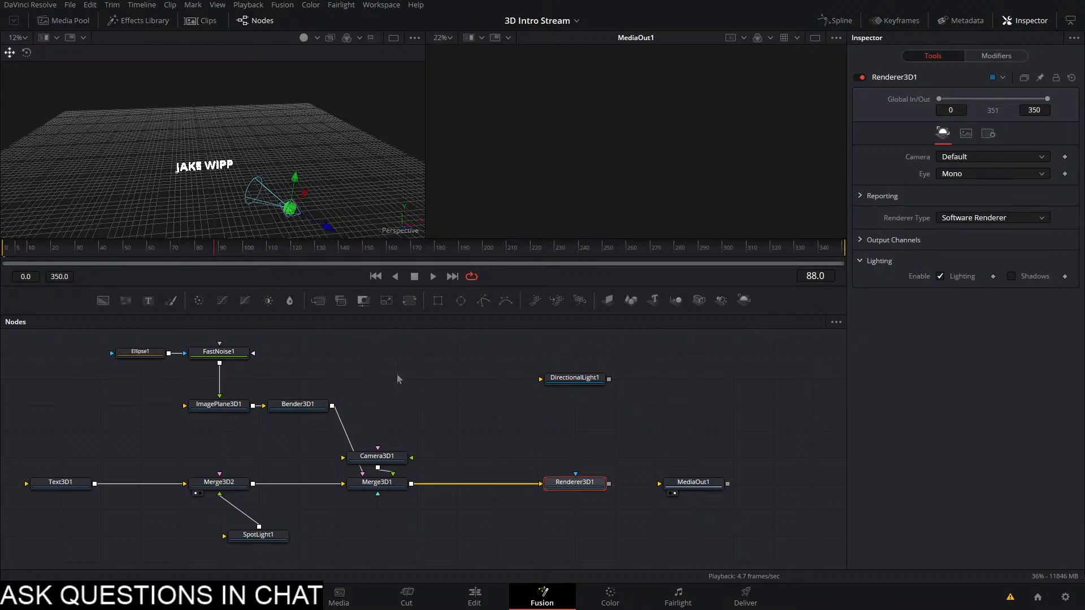
{"action": "left_click_drag", "start_coordinate": [596, 488], "coordinate": [560, 159]}
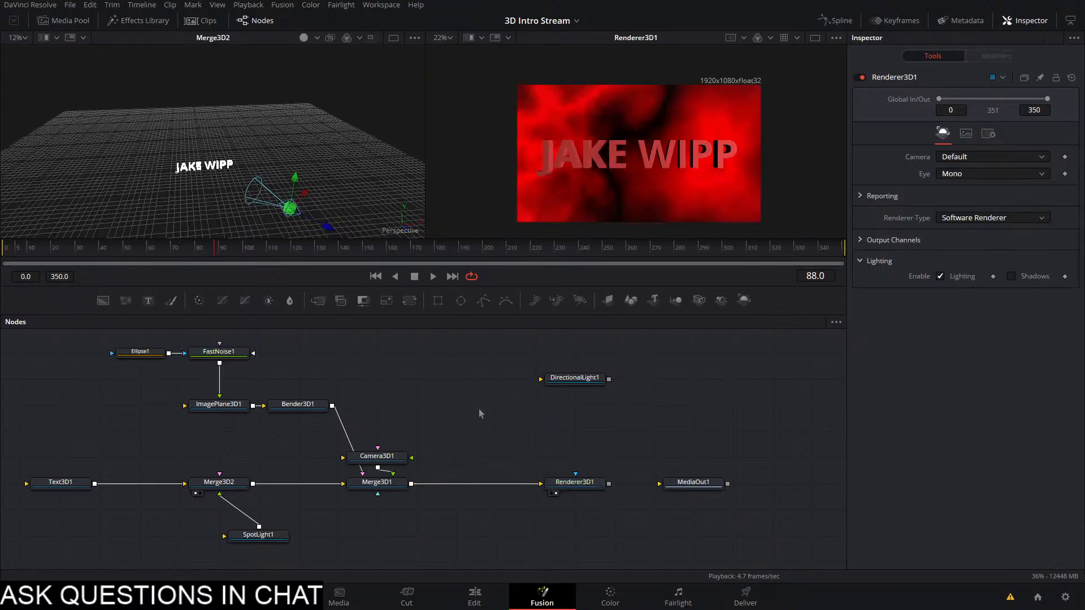
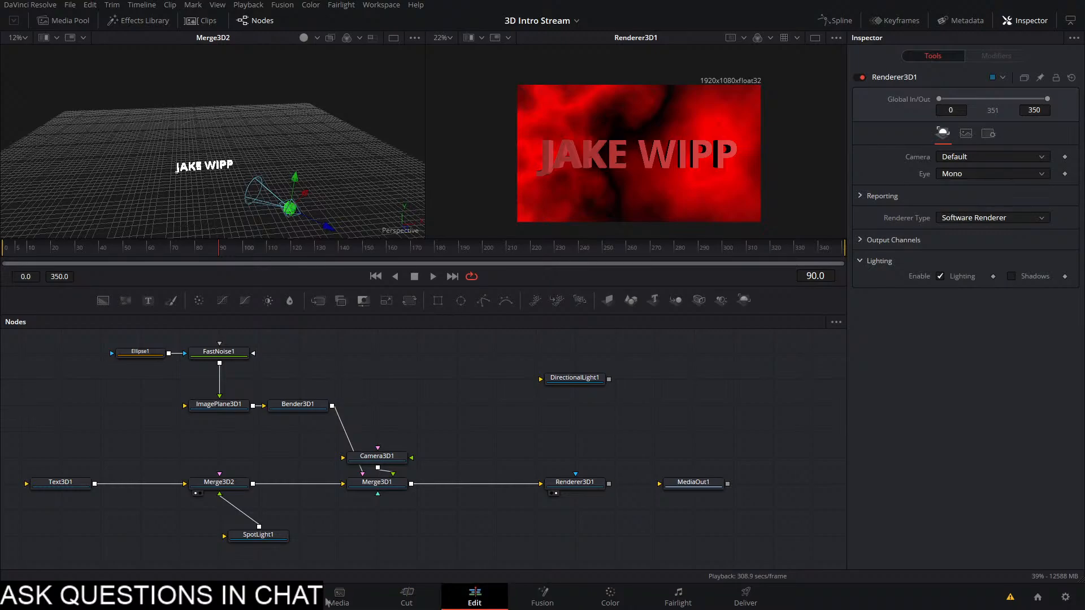
On the Edit page, add the Dog, Dettifoss and Cliff stock clips to Video 1 after the dubstep audio
{"action": "left_click", "coordinate": [474, 597]}
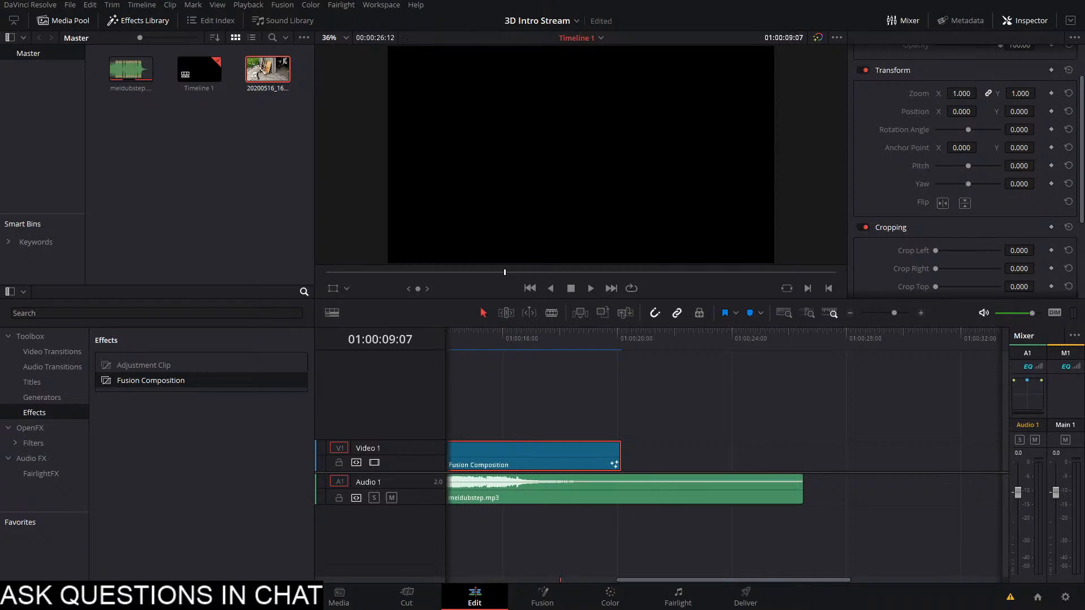
{"action": "left_click_drag", "start_coordinate": [1084, 435], "coordinate": [836, 453]}
{"action": "scroll", "coordinate": [755, 418], "scroll_direction": "down", "scroll_amount": 5}
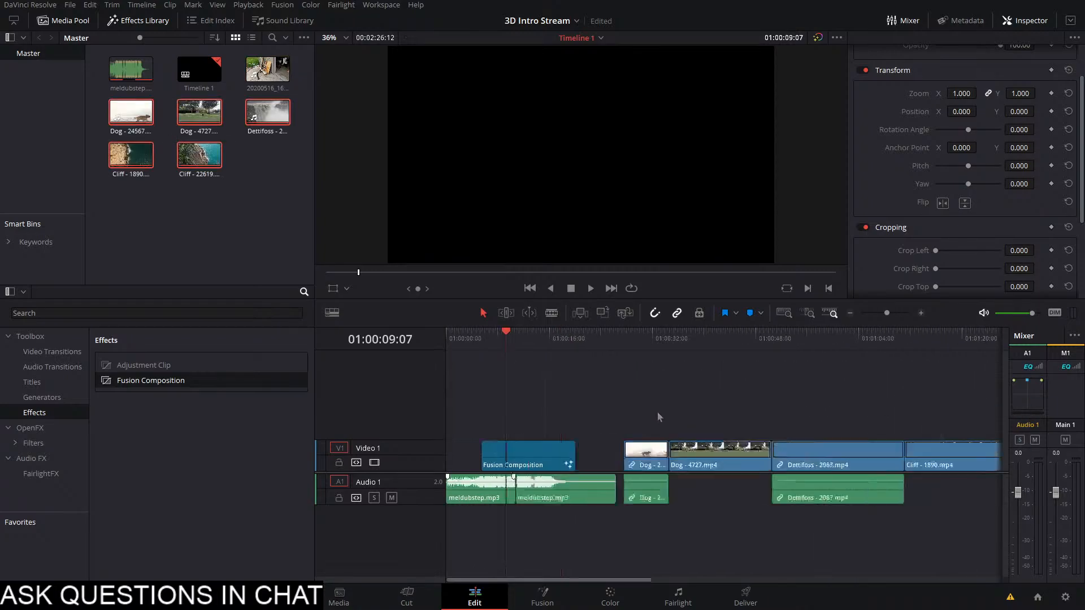
{"action": "left_click_drag", "start_coordinate": [582, 348], "coordinate": [618, 343]}
{"action": "left_click_drag", "start_coordinate": [144, 365], "coordinate": [799, 421]}
{"action": "left_click", "coordinate": [732, 430]}
{"action": "key", "text": "Delete"}
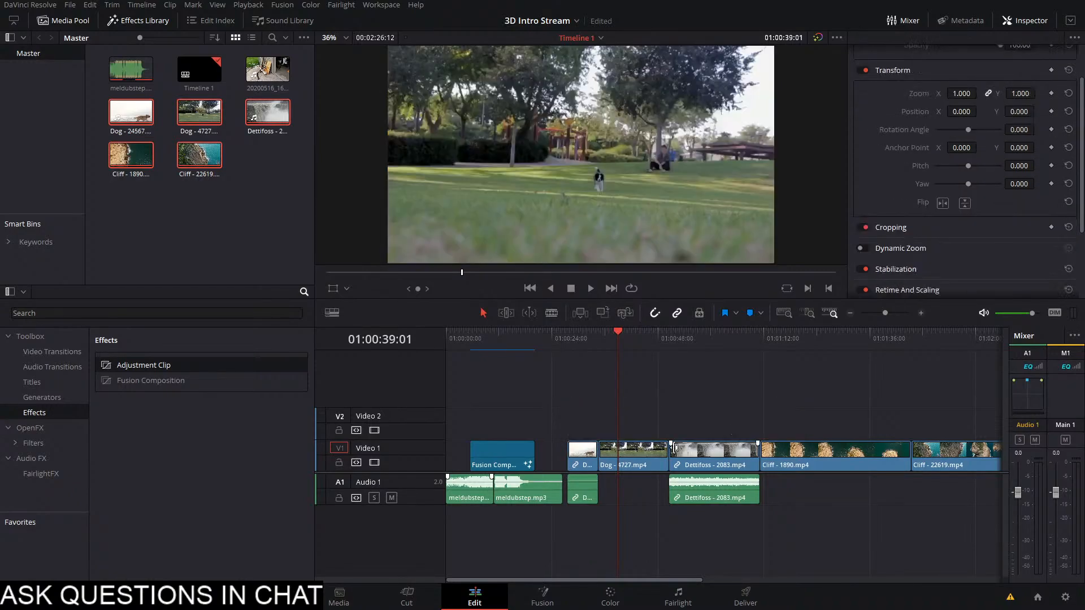
Stack Dog - 4727.mp4 on Video 2 above the beach dog clip and crop its left side by about 1001.7
{"action": "left_click_drag", "start_coordinate": [629, 458], "coordinate": [598, 427]}
{"action": "left_click_drag", "start_coordinate": [584, 341], "coordinate": [578, 341]}
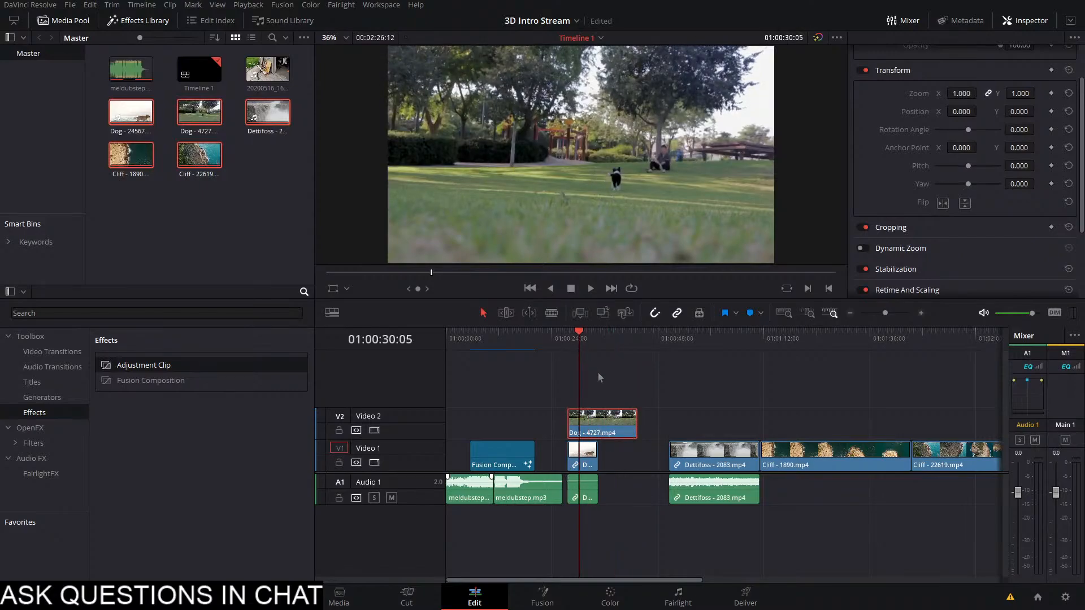
{"action": "left_click", "coordinate": [927, 228]}
{"action": "left_click_drag", "start_coordinate": [935, 251], "coordinate": [972, 262]}
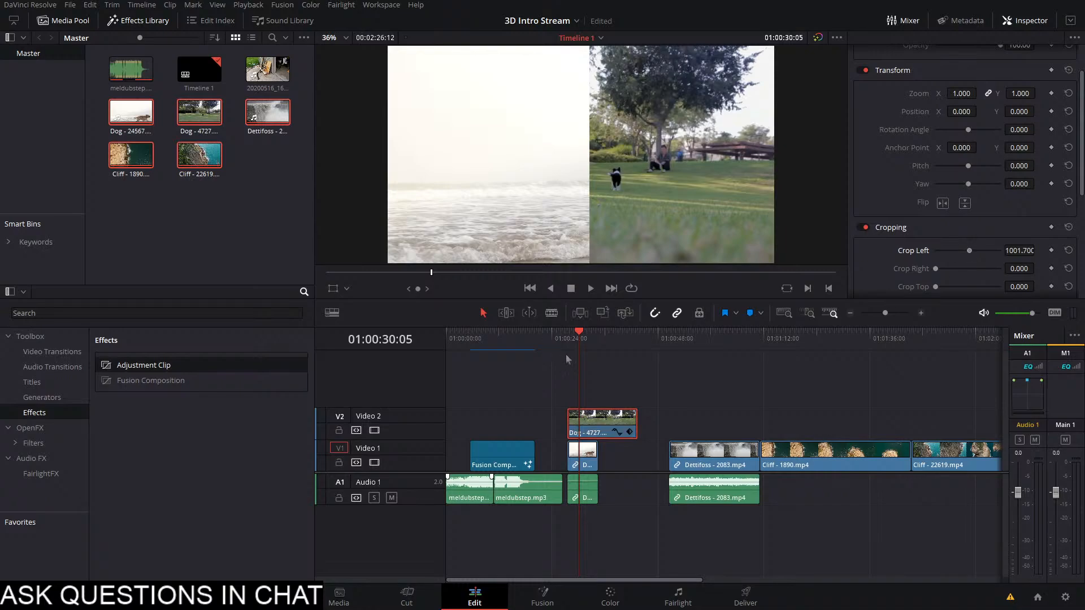
{"action": "left_click_drag", "start_coordinate": [579, 338], "coordinate": [581, 342]}
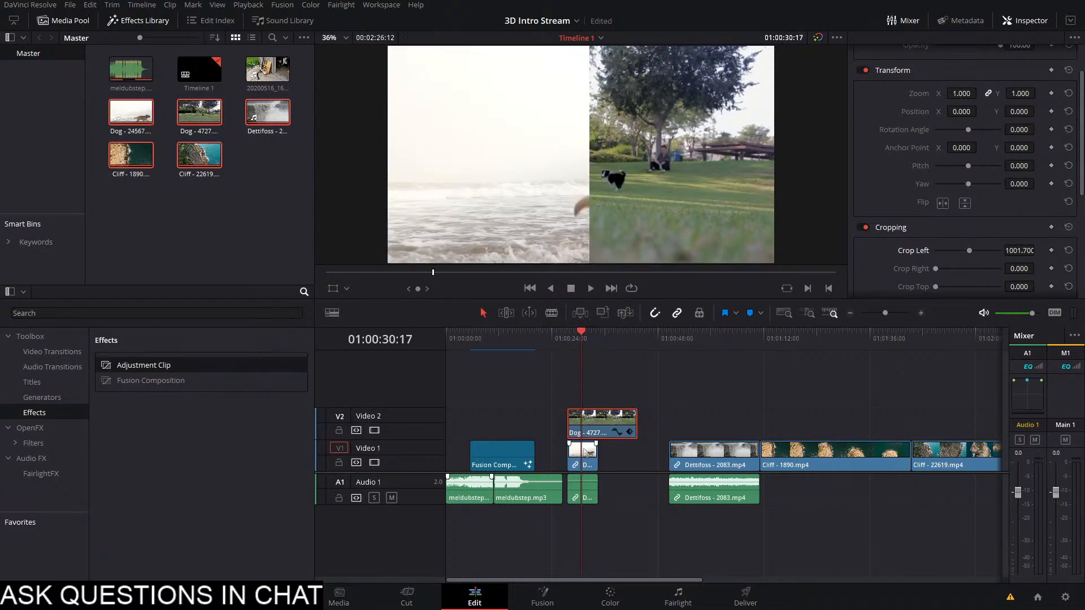
On the Color page, shift the beach clip's offset towards magenta with R 39.67, G 16.93 and B 61.02
{"action": "left_click", "coordinate": [570, 458]}
{"action": "left_click", "coordinate": [610, 594]}
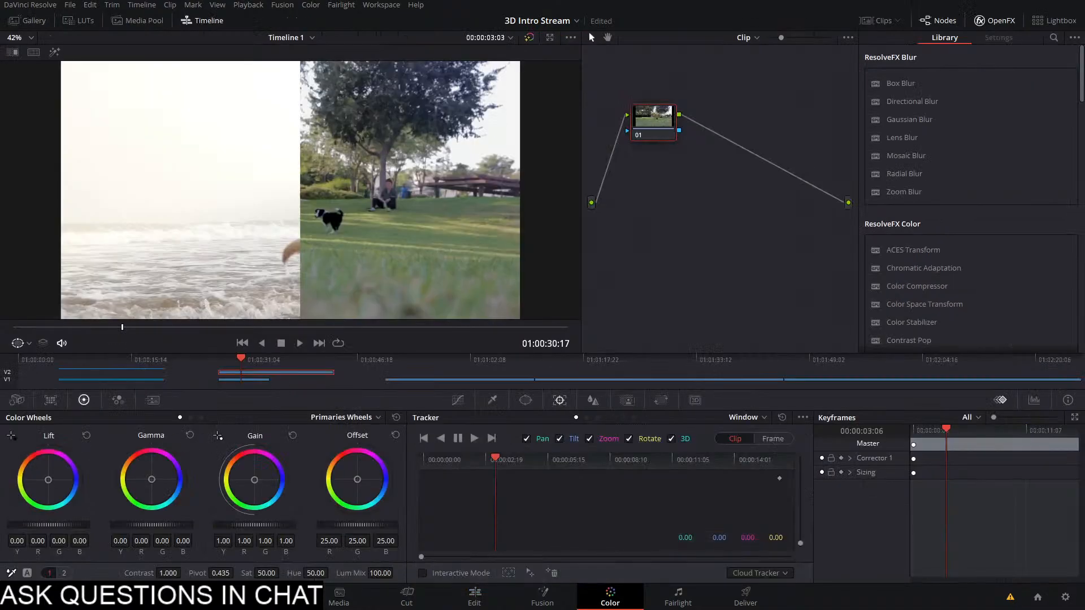
{"action": "left_click", "coordinate": [236, 383]}
{"action": "left_click_drag", "start_coordinate": [357, 480], "coordinate": [374, 472]}
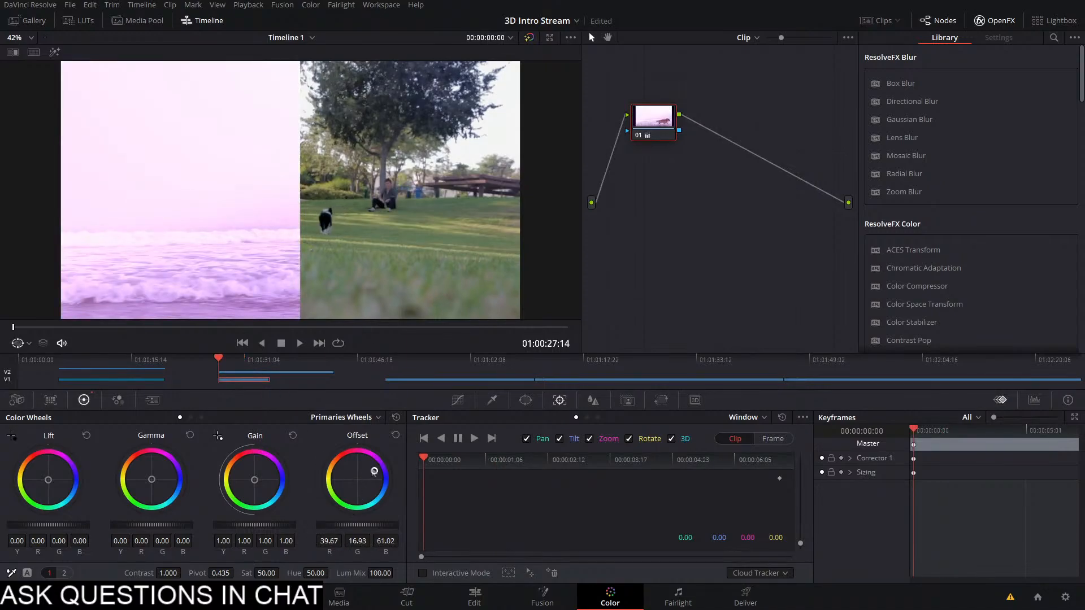
Tint the park dog clip on Video 2 by setting its offset to about R 40.37, G 19.23 and B 36.29
{"action": "left_click", "coordinate": [304, 372]}
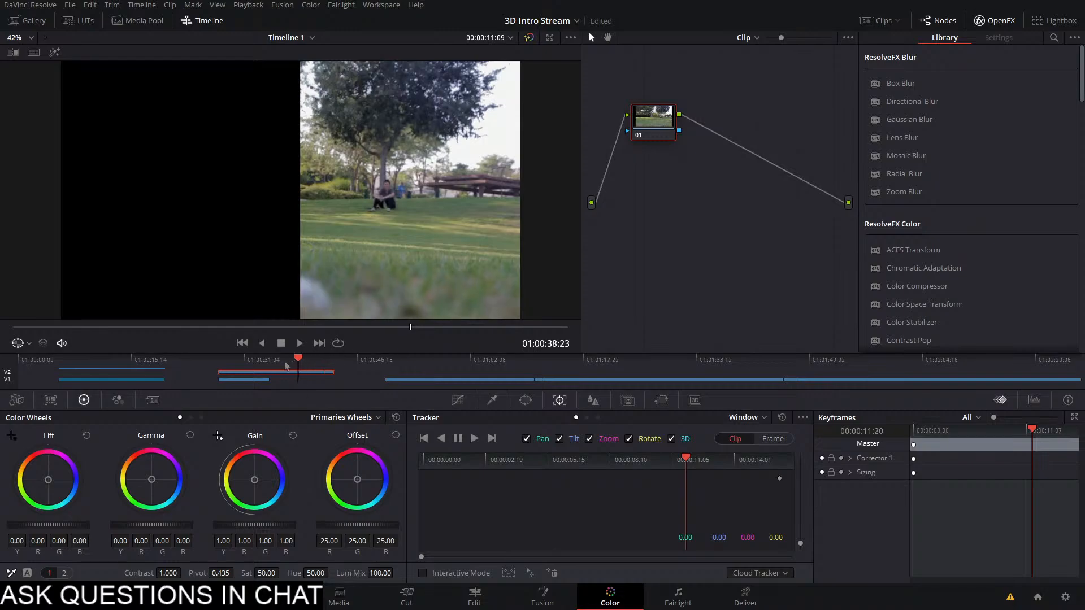
{"action": "left_click_drag", "start_coordinate": [285, 366], "coordinate": [240, 363]}
{"action": "left_click_drag", "start_coordinate": [357, 480], "coordinate": [363, 471]}
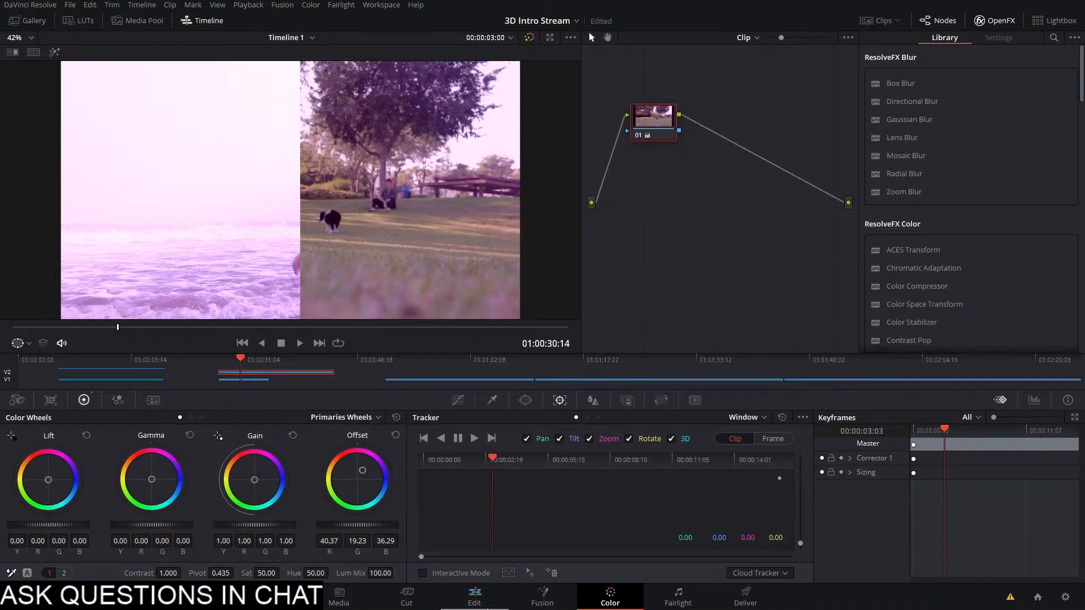
Return to the Edit page and delete all the Dog, Dettifoss and Cliff stock clips from the timeline
{"action": "left_click", "coordinate": [475, 599]}
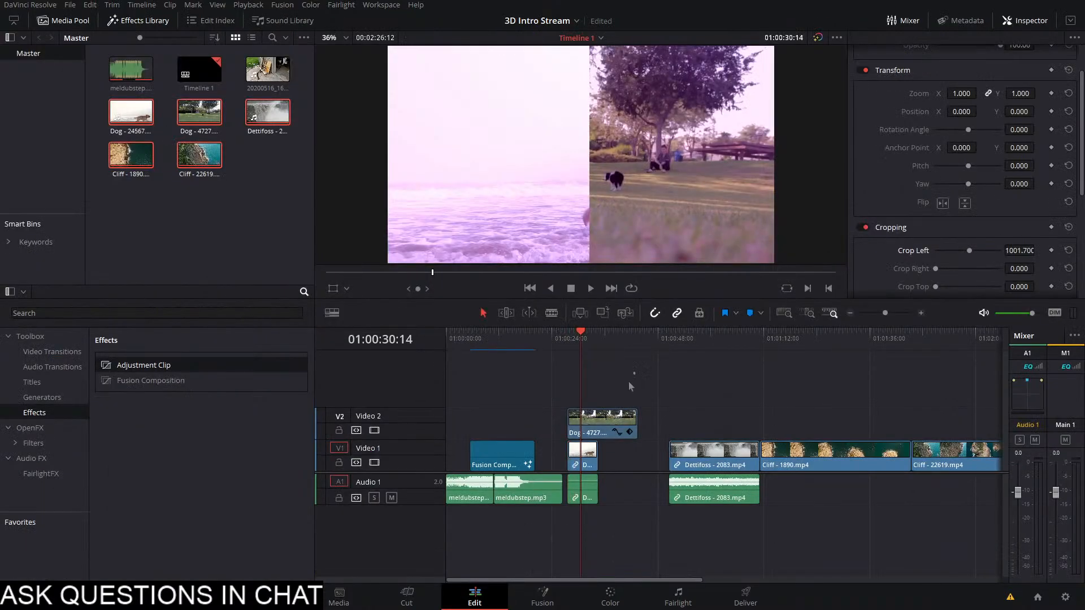
{"action": "left_click_drag", "start_coordinate": [636, 373], "coordinate": [573, 484]}
{"action": "key", "text": "Delete"}
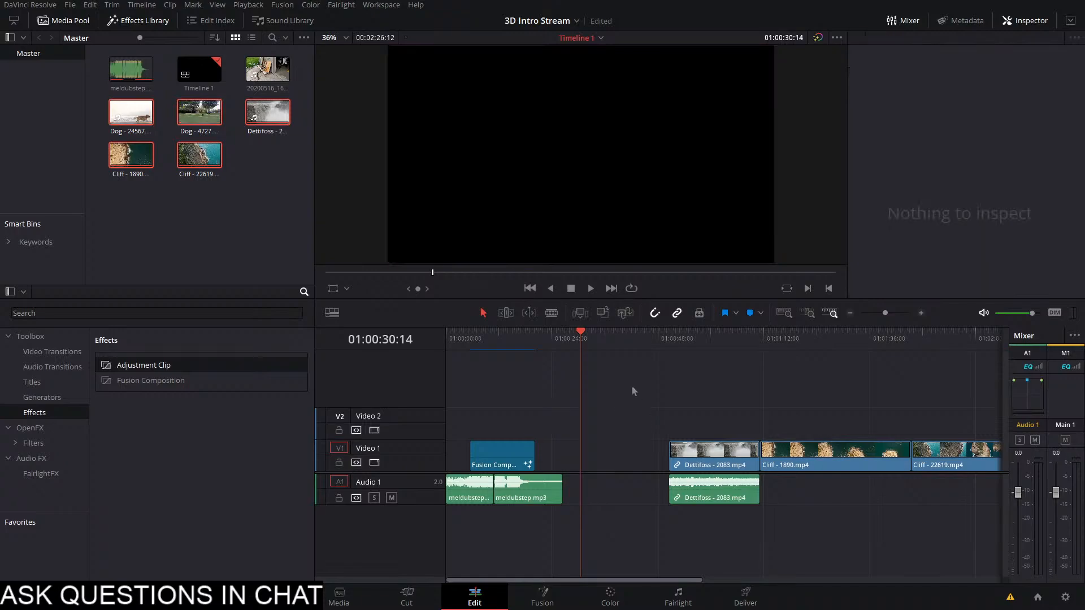
{"action": "left_click_drag", "start_coordinate": [629, 386], "coordinate": [1031, 489]}
{"action": "key", "text": "Delete"}
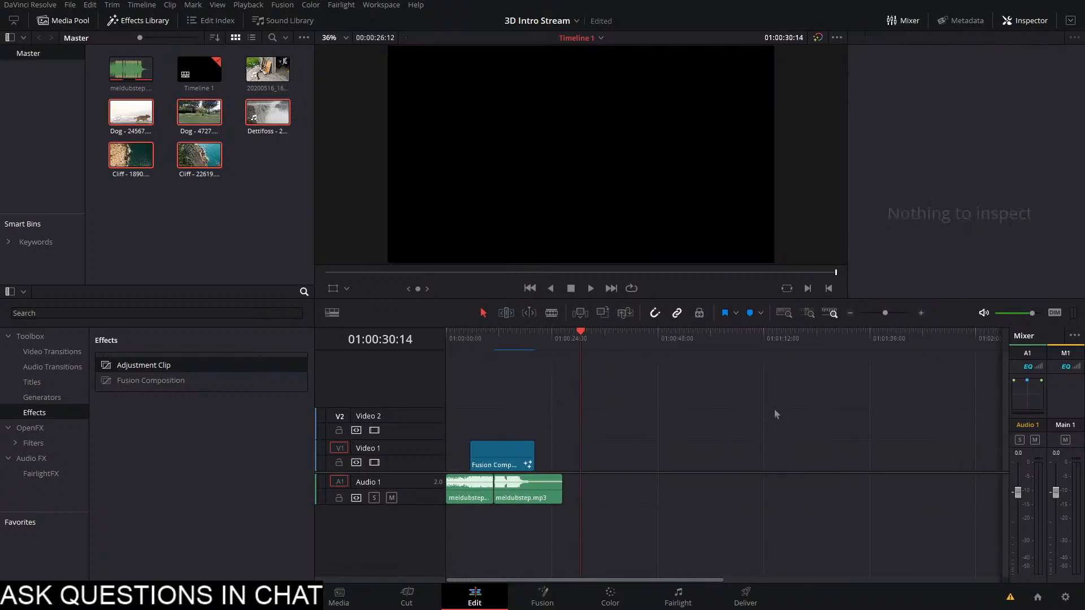
Reopen the intro's Fusion Composition on the Fusion page and connect DirectionalLight1 to Merge3D1
{"action": "left_click", "coordinate": [495, 337]}
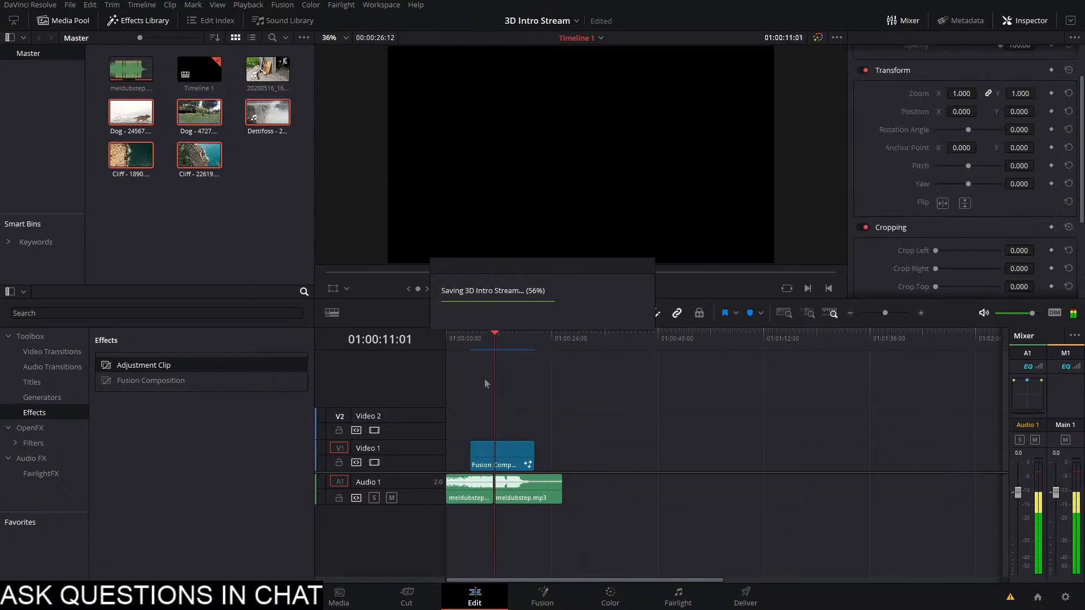
{"action": "left_click", "coordinate": [521, 589]}
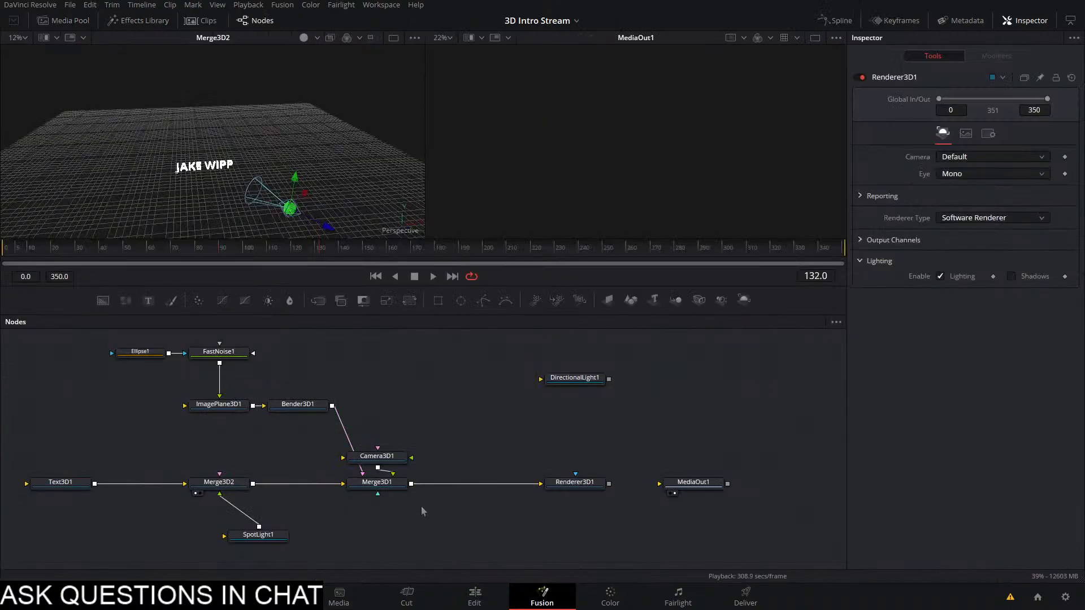
{"action": "left_click_drag", "start_coordinate": [568, 378], "coordinate": [397, 478]}
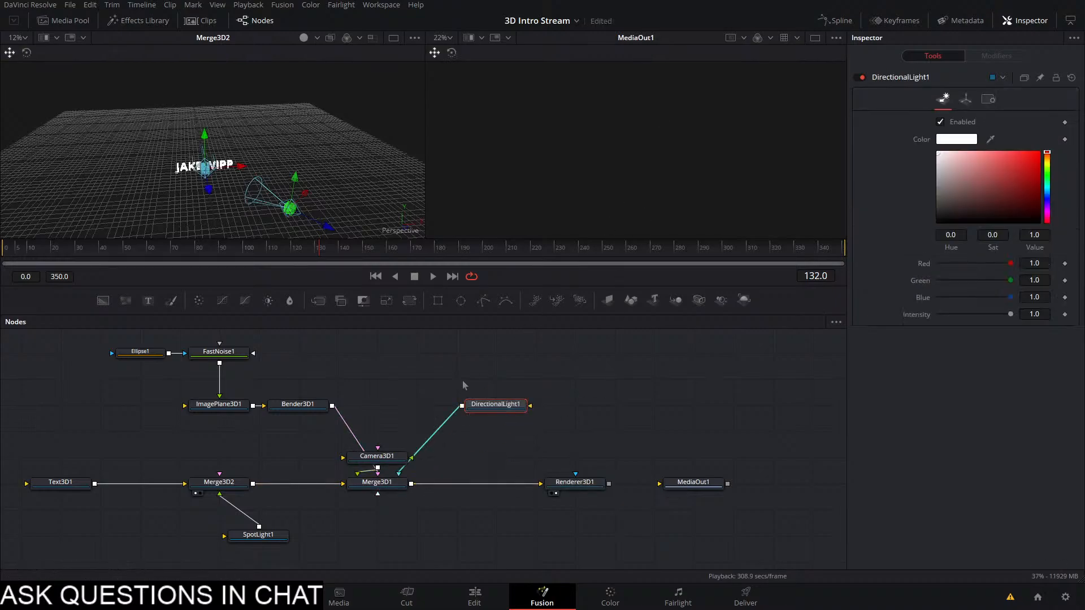
Insert a Blur node after FastNoise1 with a blur size of 1.6 and save the project
{"action": "left_click_drag", "start_coordinate": [133, 471], "coordinate": [157, 507]}
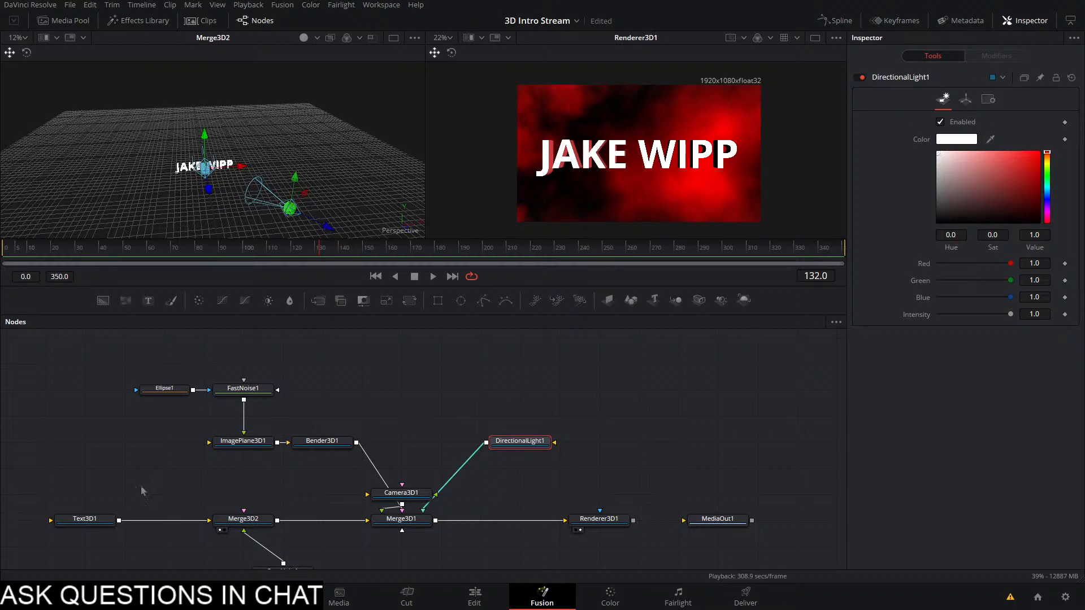
{"action": "left_click", "coordinate": [242, 388]}
{"action": "key", "text": "shift+space"}
{"action": "type", "text": "blur"}
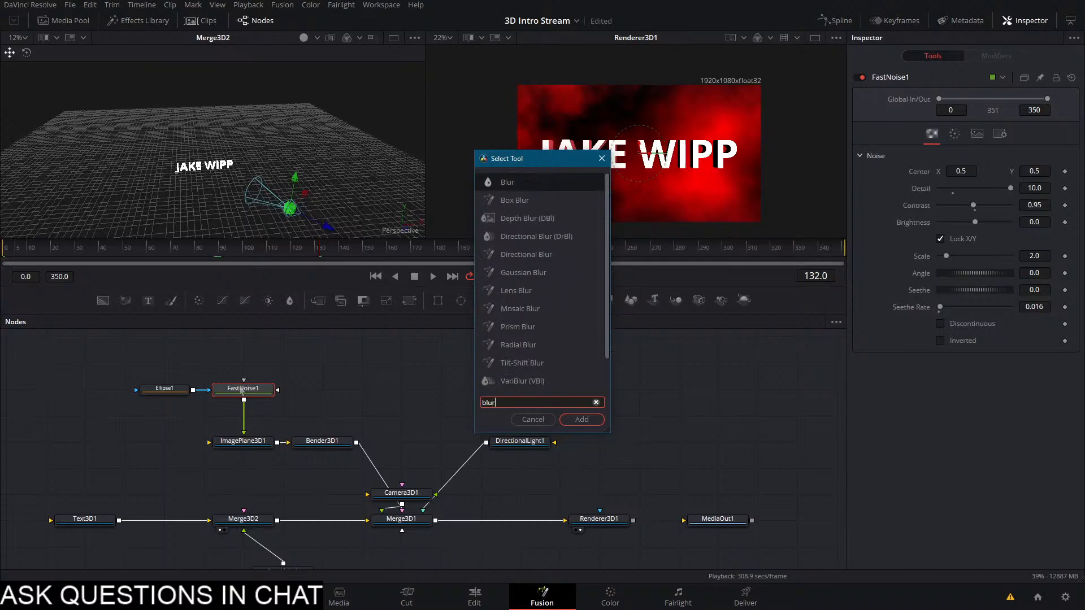
{"action": "key", "text": "Return"}
{"action": "mouse_move", "coordinate": [940, 174]}
{"action": "left_mouse_down"}
{"action": "mouse_move", "coordinate": [955, 175]}
{"action": "mouse_move", "coordinate": [941, 180]}
{"action": "left_mouse_up"}
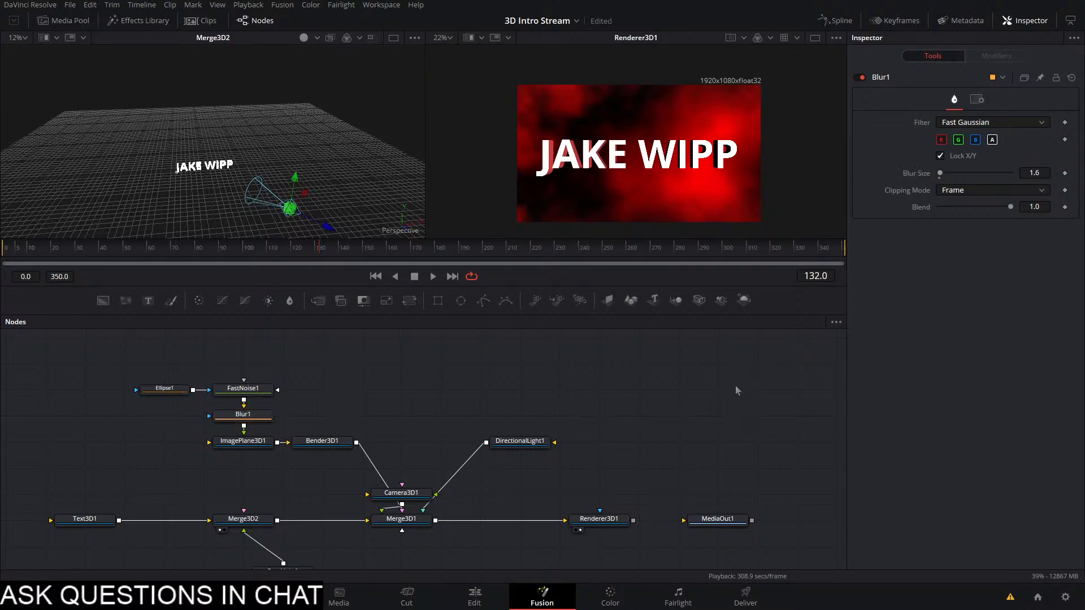
{"action": "key", "text": "ctrl+s"}
{"action": "left_click", "coordinate": [248, 4]}
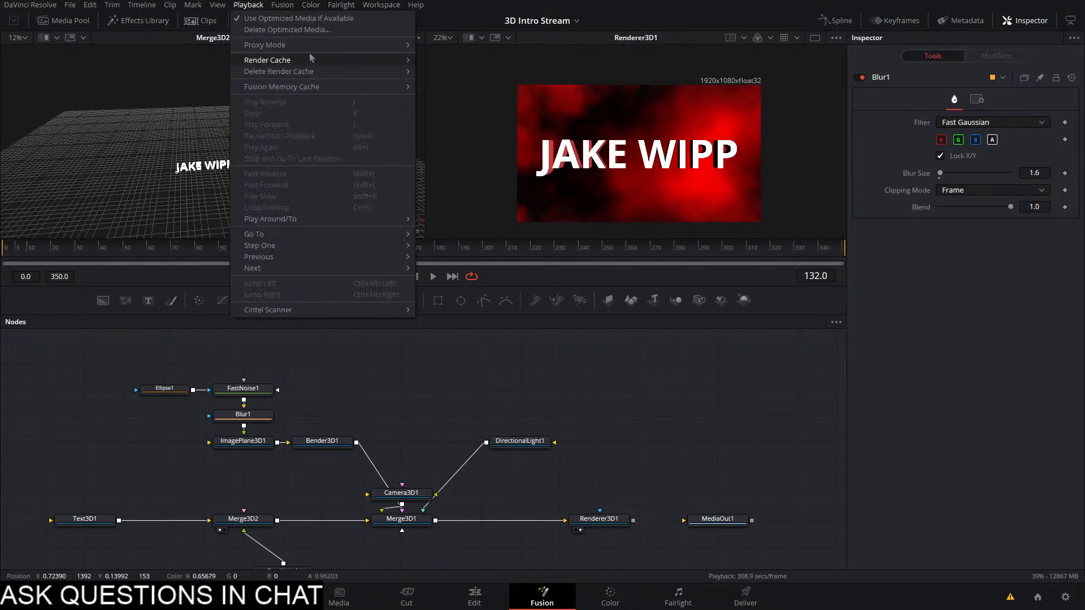
{"action": "mouse_move", "coordinate": [304, 45]}
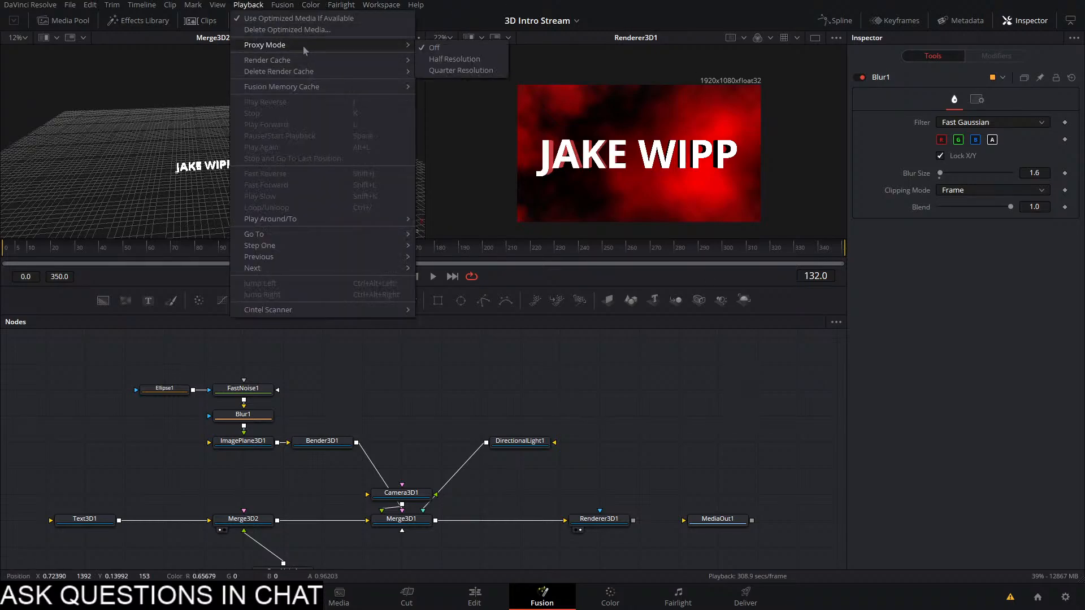
{"action": "right_click", "coordinate": [639, 278]}
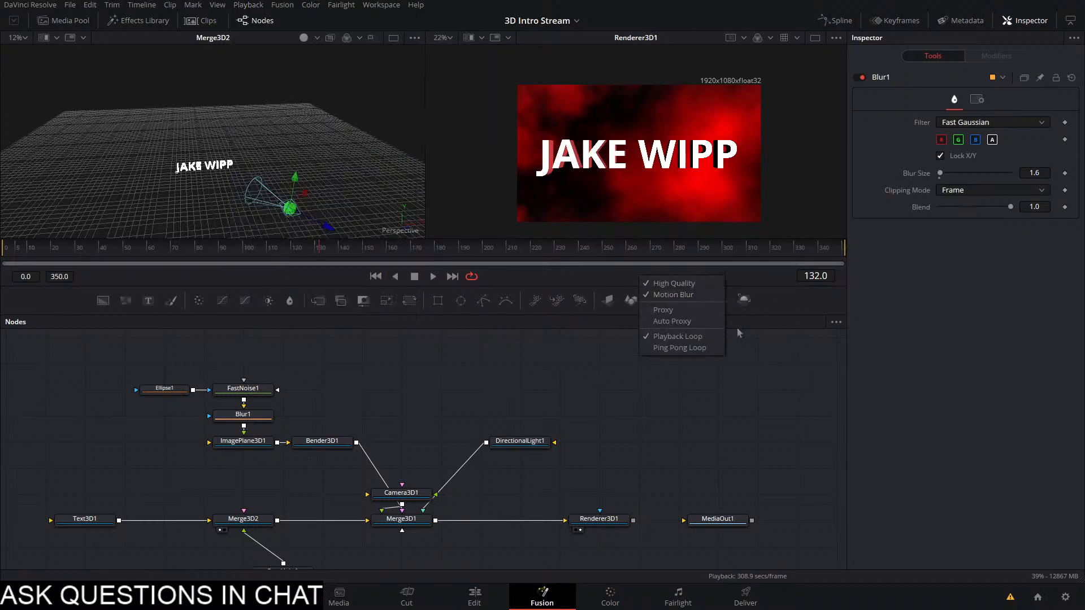
{"action": "left_click", "coordinate": [797, 363]}
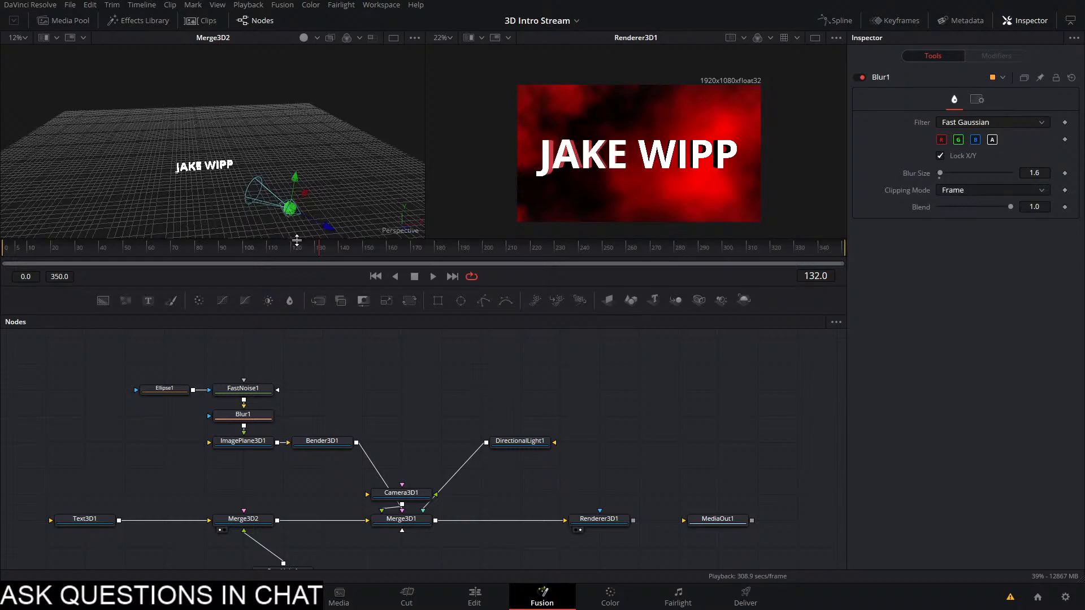
Play the composition from the first frame to check the blurred noise background behind the text
{"action": "left_click_drag", "start_coordinate": [295, 248], "coordinate": [1, 263]}
{"action": "key", "text": "space"}
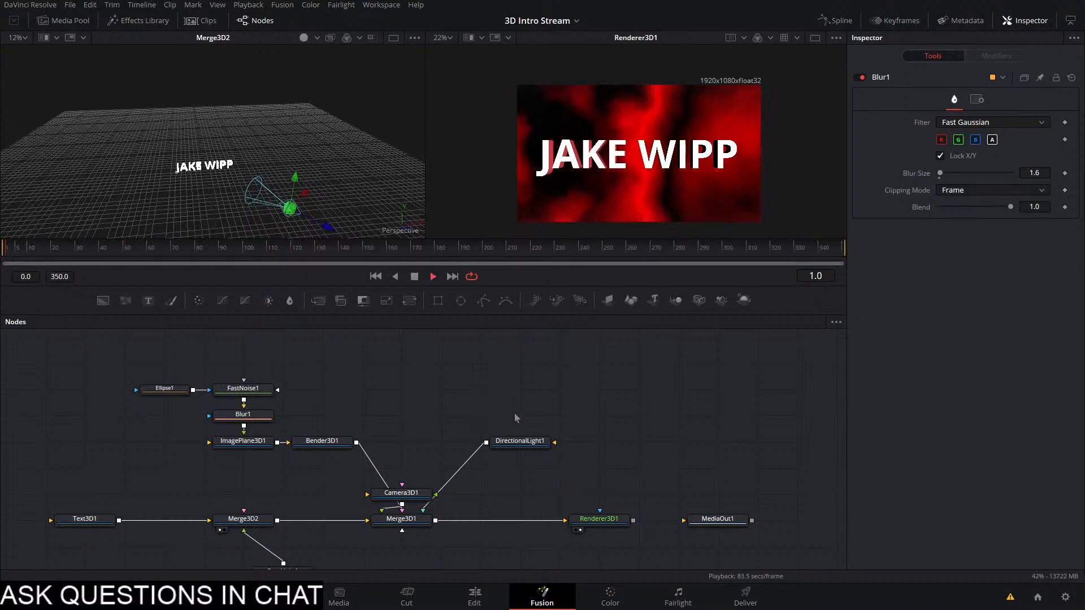
{"action": "left_click_drag", "start_coordinate": [391, 355], "coordinate": [421, 346]}
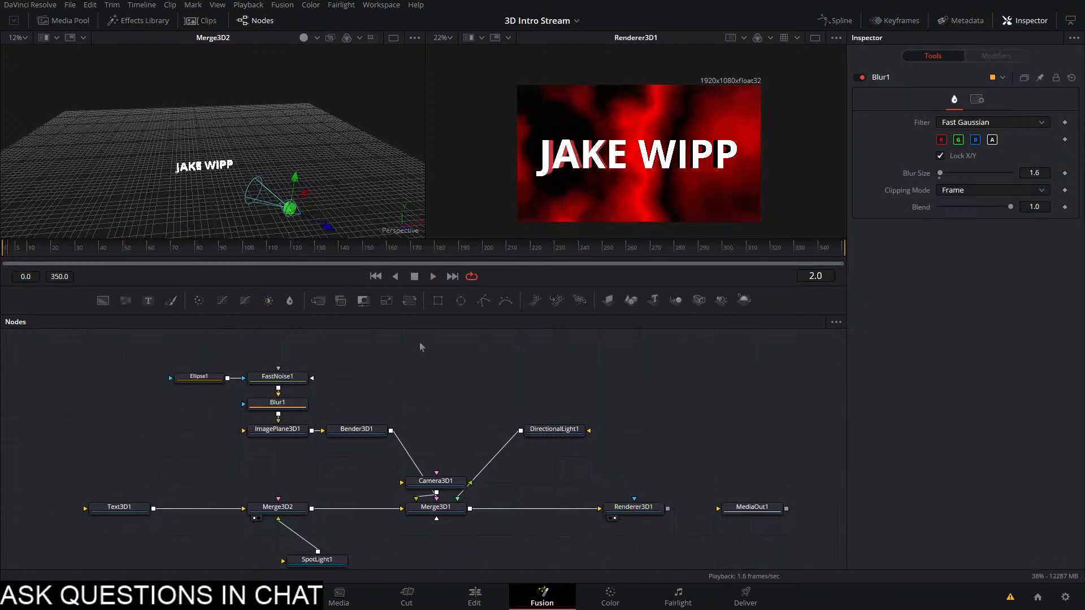
Rotate DirectionalLight1 in the Merge3D1 perspective view and colour it dark red with saturation 0.869 and value 0.465
{"action": "left_click", "coordinate": [551, 429]}
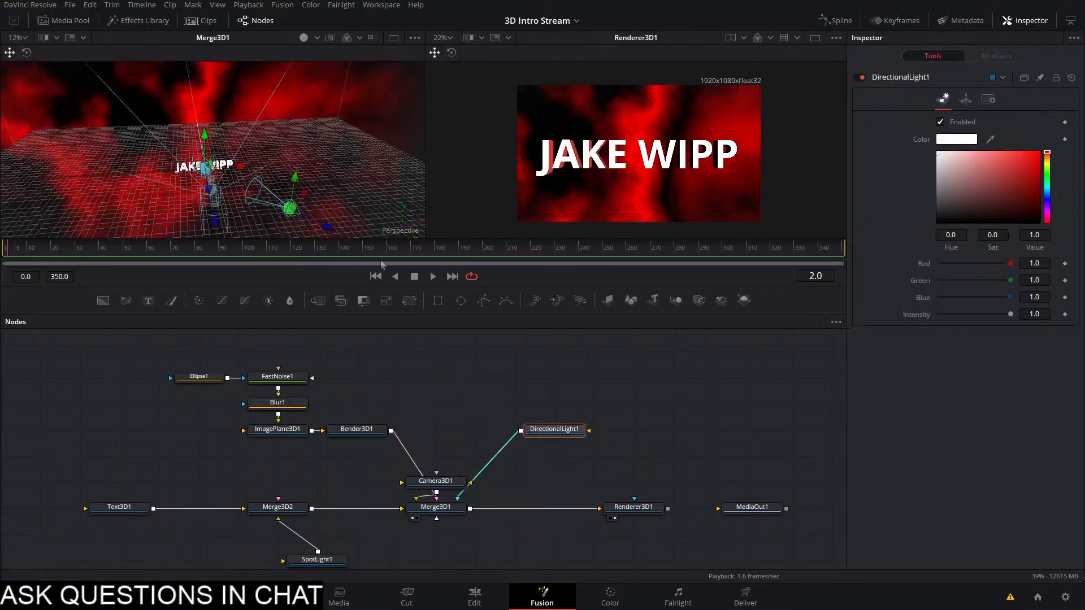
{"action": "left_click_drag", "start_coordinate": [218, 172], "coordinate": [252, 216]}
{"action": "left_click", "coordinate": [27, 53]}
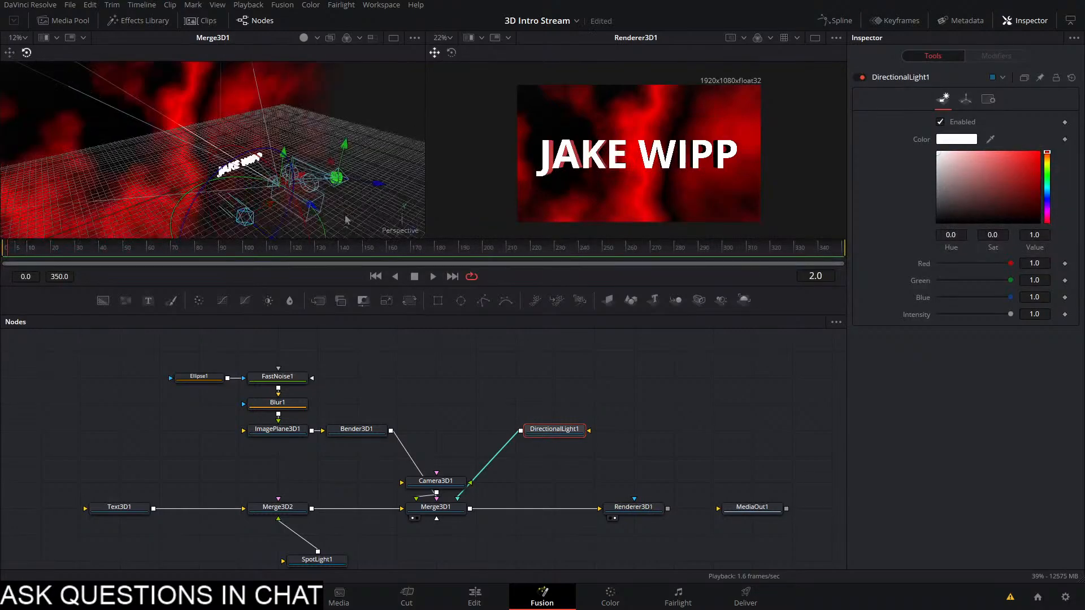
{"action": "left_click_drag", "start_coordinate": [322, 240], "coordinate": [284, 282]}
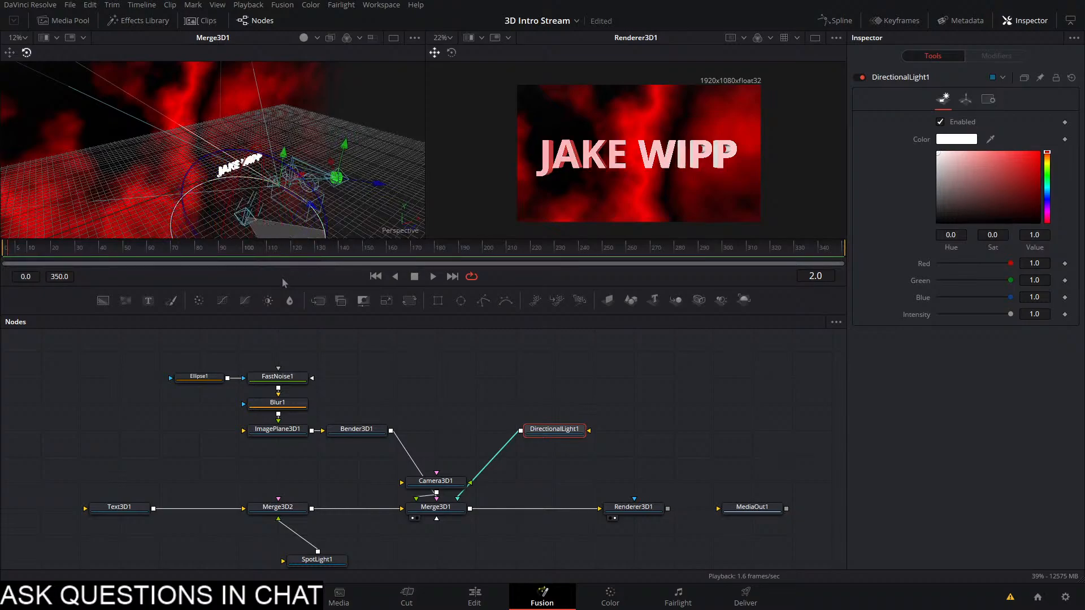
{"action": "left_click_drag", "start_coordinate": [962, 173], "coordinate": [1026, 189]}
{"action": "left_click", "coordinate": [740, 424]}
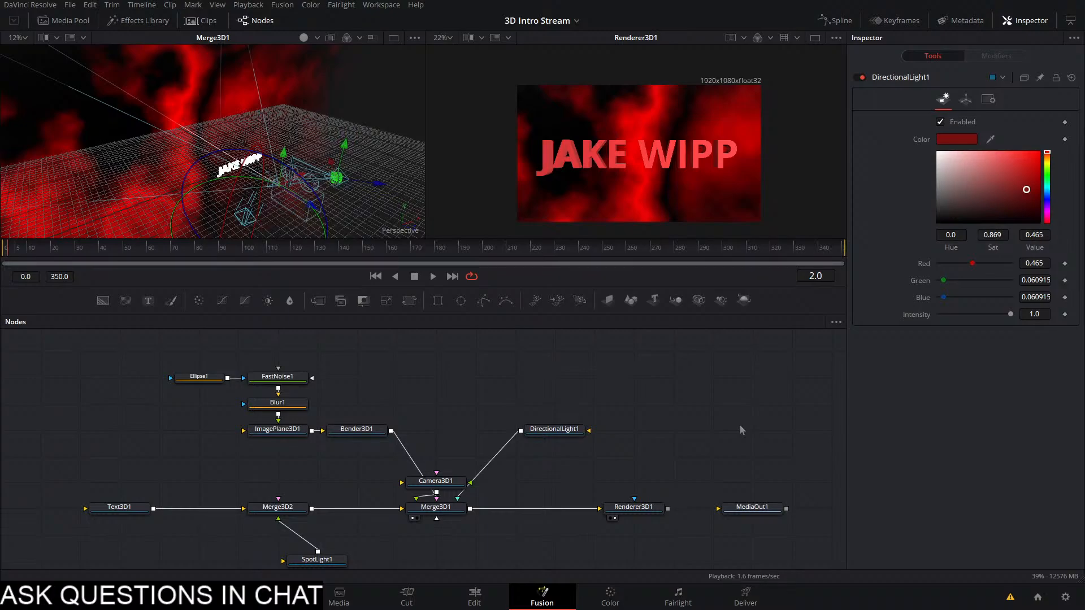
Delete the noise background nodes Ellipse1, FastNoise1, Blur1, ImagePlane3D1 and Bender3D1
{"action": "left_click", "coordinate": [227, 216]}
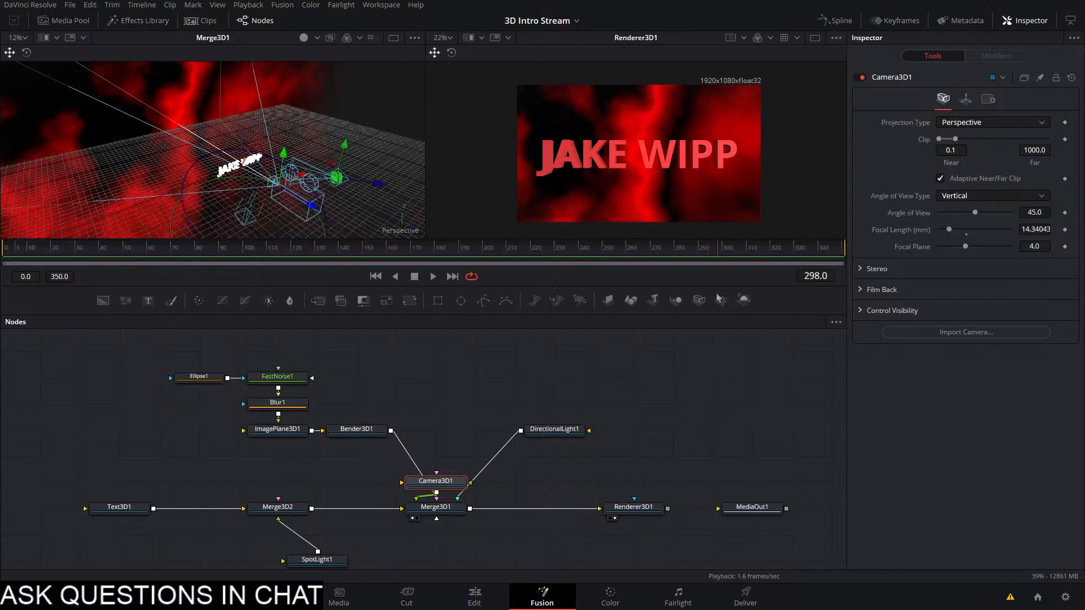
{"action": "left_click_drag", "start_coordinate": [103, 339], "coordinate": [395, 468]}
{"action": "key", "text": "Delete"}
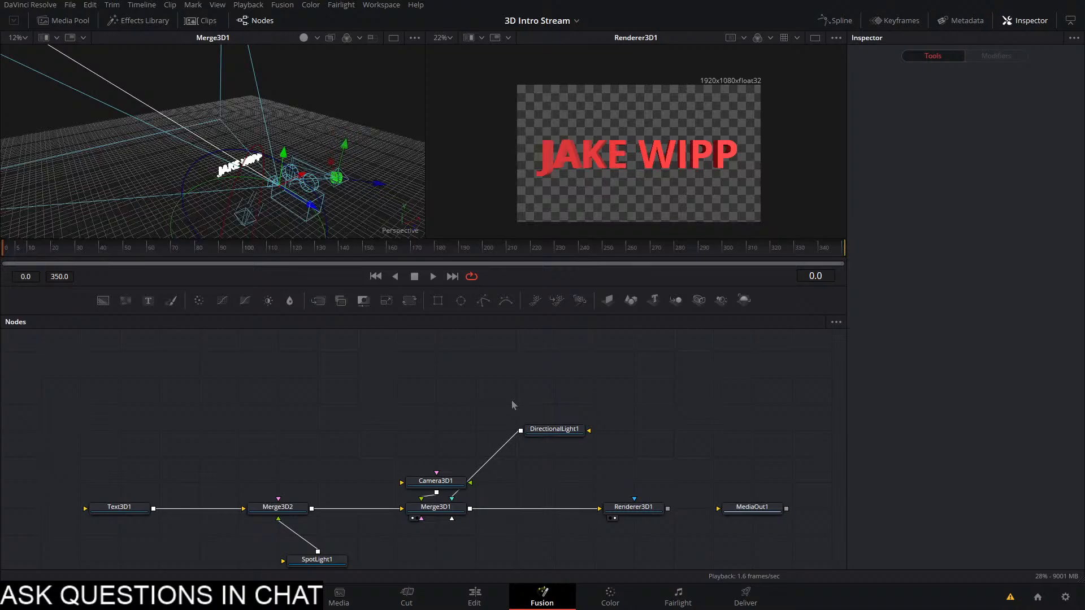
Add a pEmitter with a pRender node, connect pRender1 to Merge3D1 and place the pair above the main node row
{"action": "left_click", "coordinate": [534, 302]}
{"action": "left_click_drag", "start_coordinate": [459, 421], "coordinate": [442, 510]}
{"action": "left_click_drag", "start_coordinate": [427, 404], "coordinate": [340, 447]}
Use a Sphere region for pEmitter1 and enlarge its size to 16 so particles surround the text
{"action": "left_click", "coordinate": [357, 402]}
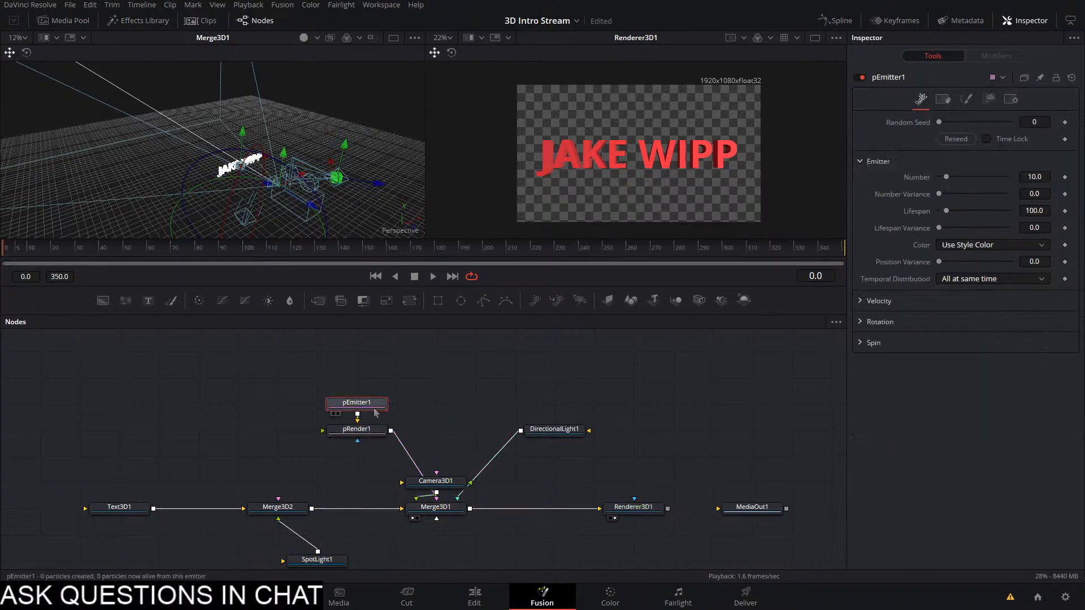
{"action": "left_click", "coordinate": [989, 99]}
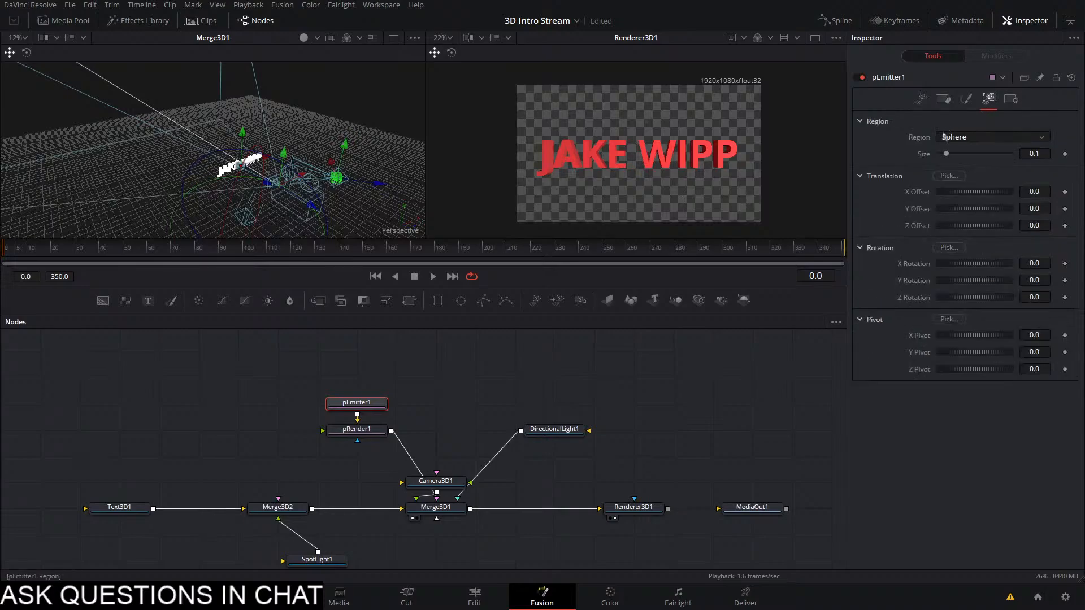
{"action": "left_click", "coordinate": [955, 137]}
{"action": "left_click", "coordinate": [964, 239]}
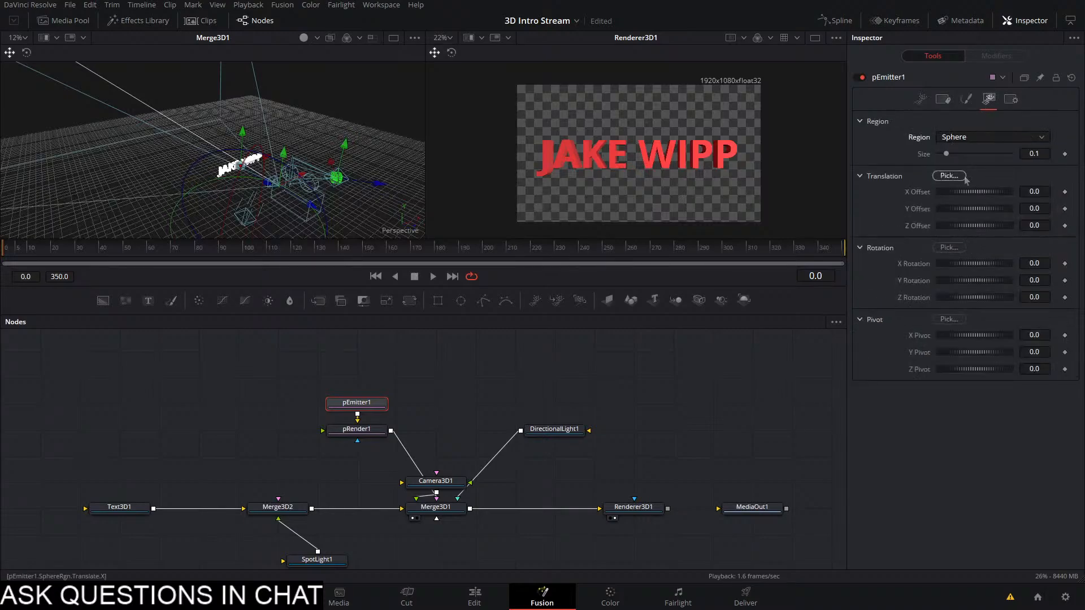
{"action": "left_click_drag", "start_coordinate": [948, 154], "coordinate": [1011, 154]}
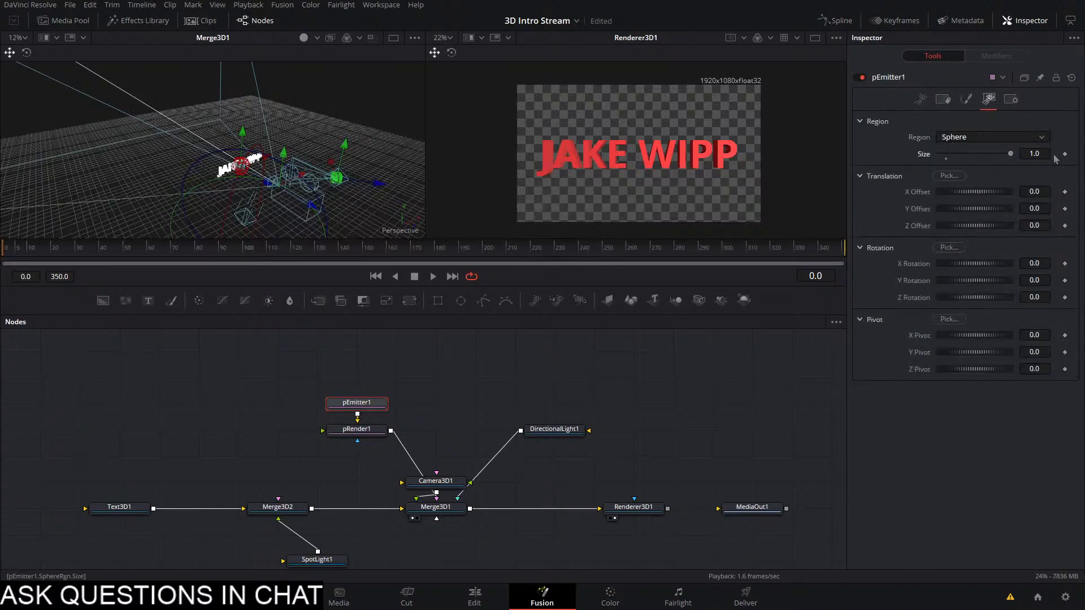
{"action": "left_click", "coordinate": [1034, 153]}
{"action": "type", "text": "10"}
{"action": "key", "text": "Tab"}
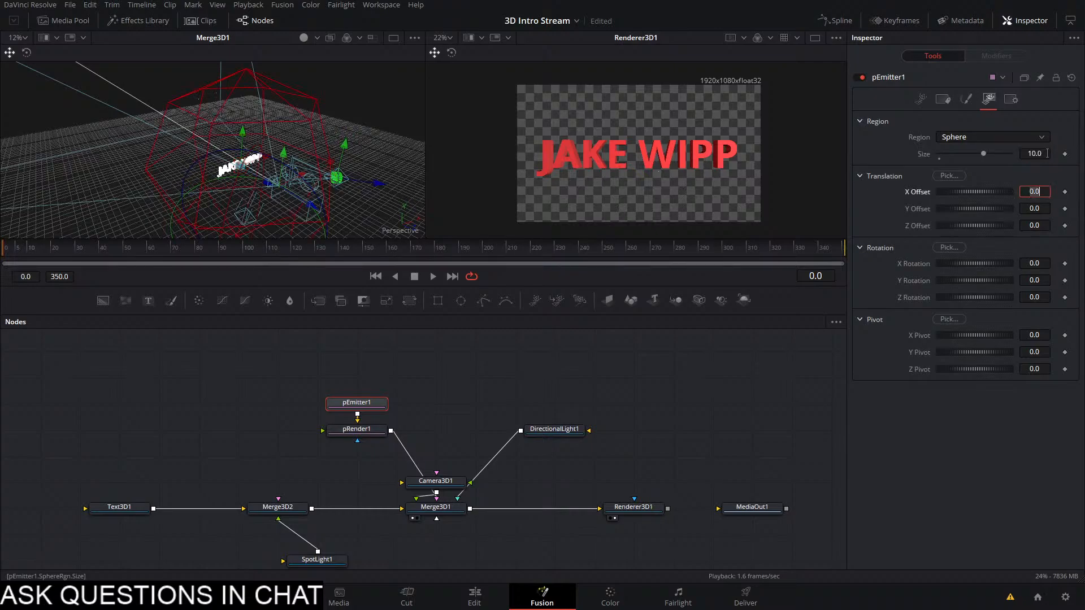
{"action": "left_click", "coordinate": [1028, 155]}
{"action": "left_click_drag", "start_coordinate": [984, 154], "coordinate": [1013, 155]}
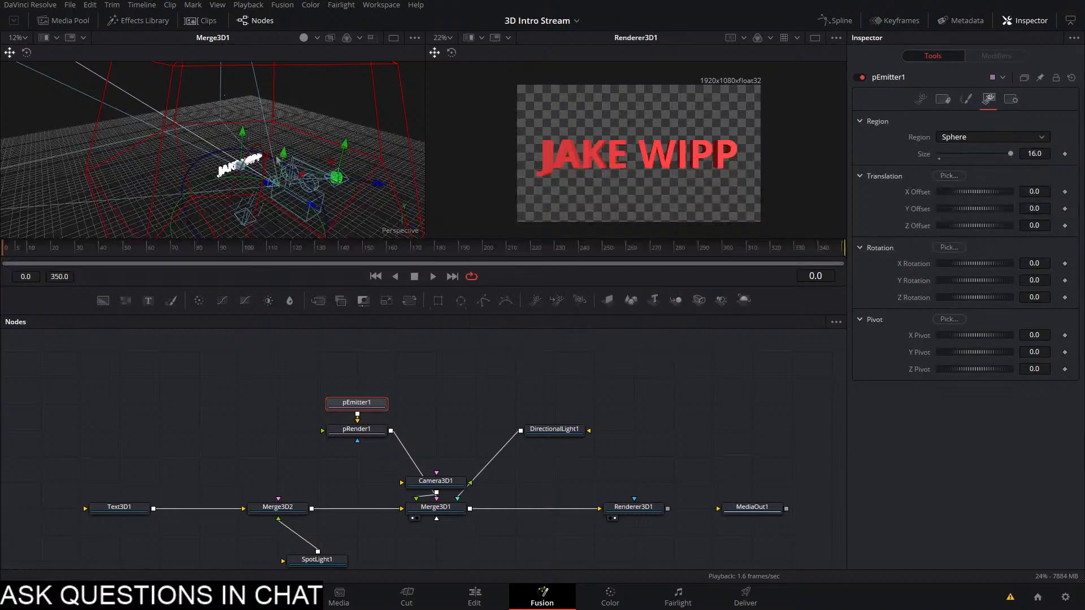
{"action": "left_click_drag", "start_coordinate": [280, 184], "coordinate": [231, 135]}
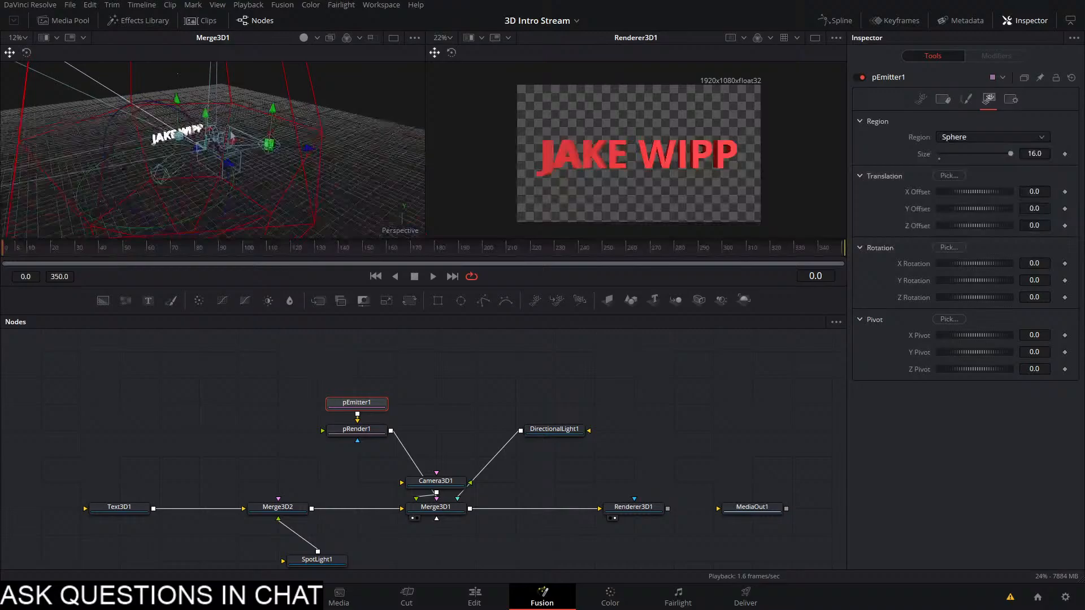
Set the pEmitter1 particle style to Blob with a size of 0.5 and preview the particles
{"action": "left_click", "coordinate": [967, 100]}
{"action": "left_click", "coordinate": [962, 135]}
{"action": "left_click", "coordinate": [963, 191]}
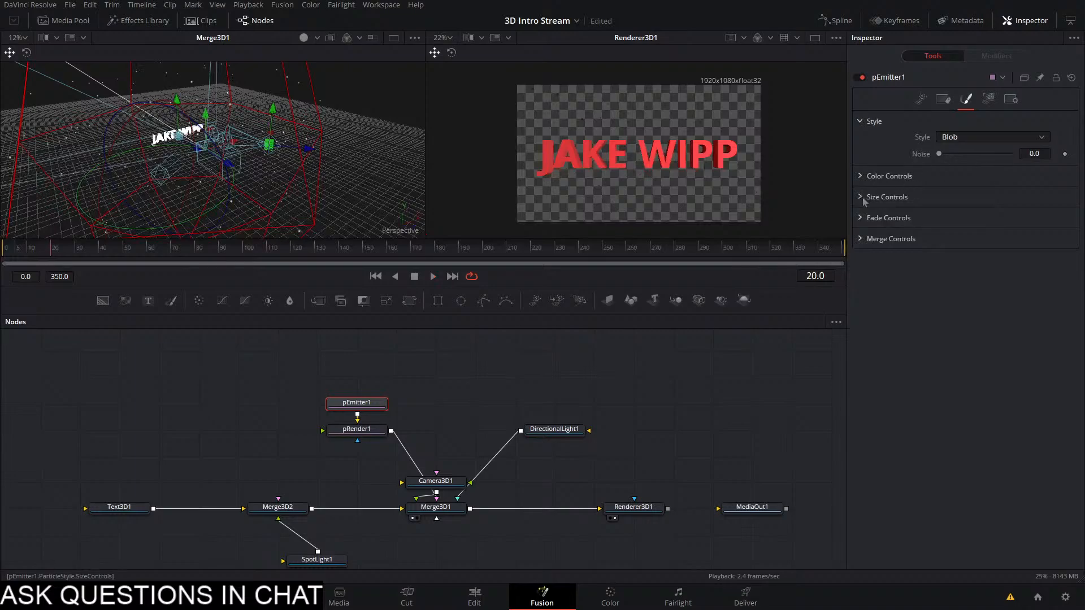
{"action": "left_click", "coordinate": [882, 196]}
{"action": "left_click_drag", "start_coordinate": [949, 213], "coordinate": [1011, 213]}
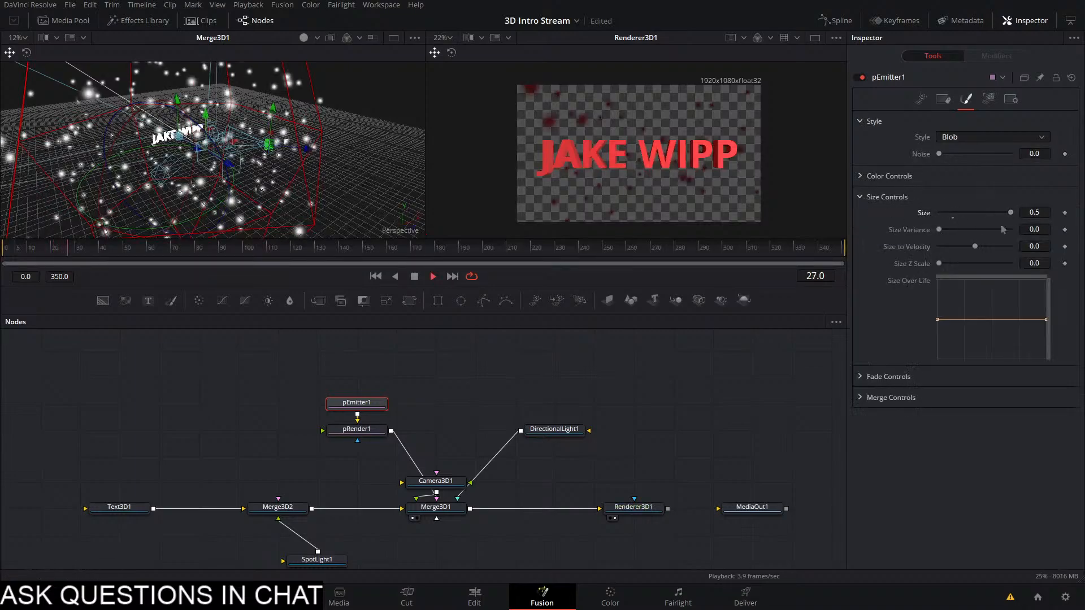
{"action": "left_click_drag", "start_coordinate": [331, 169], "coordinate": [351, 192]}
Try controlling the particles' lighting with an Override3D node after pRender1 using Do Affected By Lights, and delete the node
{"action": "left_click", "coordinate": [356, 429]}
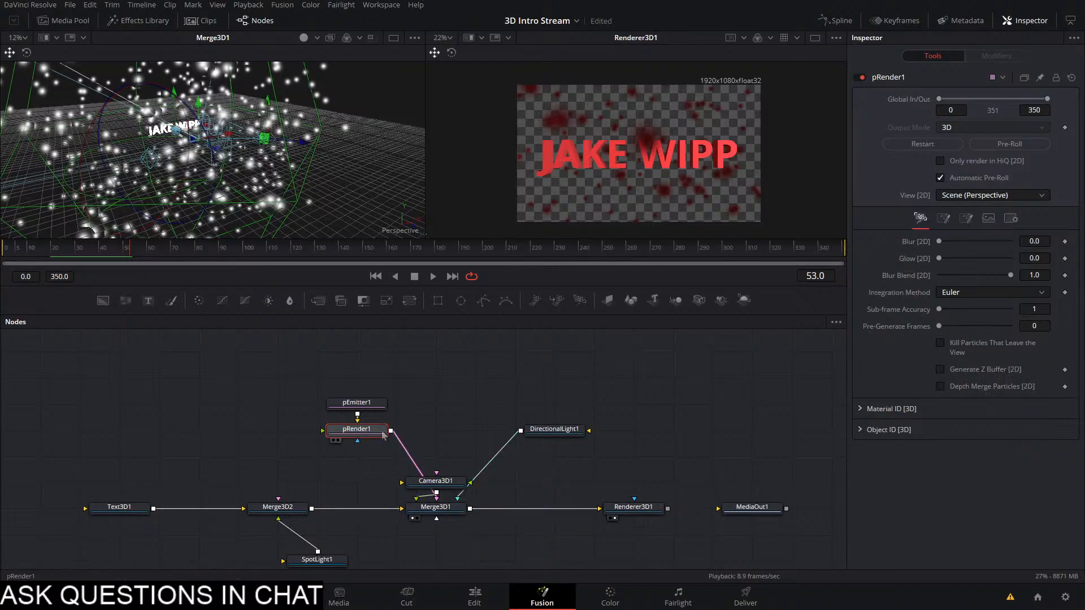
{"action": "key", "text": "shift+space"}
{"action": "type", "text": "override"}
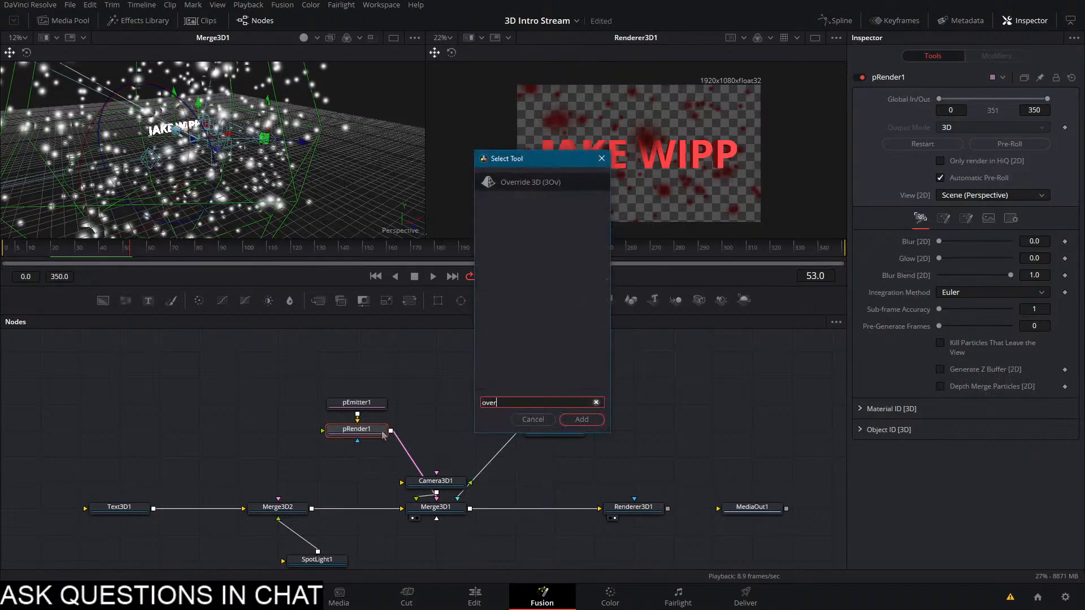
{"action": "key", "text": "Return"}
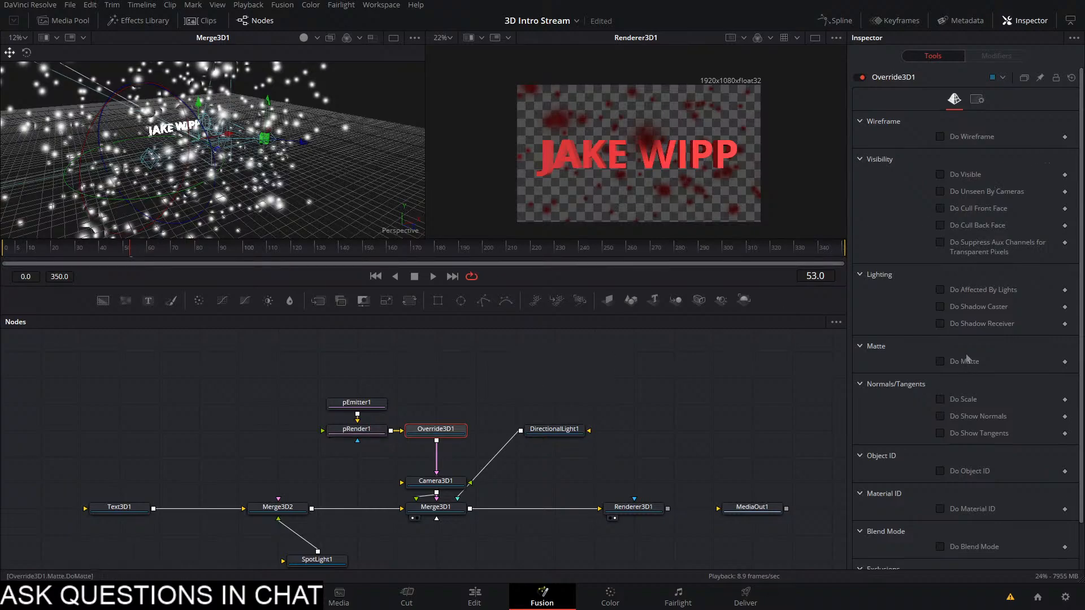
{"action": "left_click", "coordinate": [981, 291]}
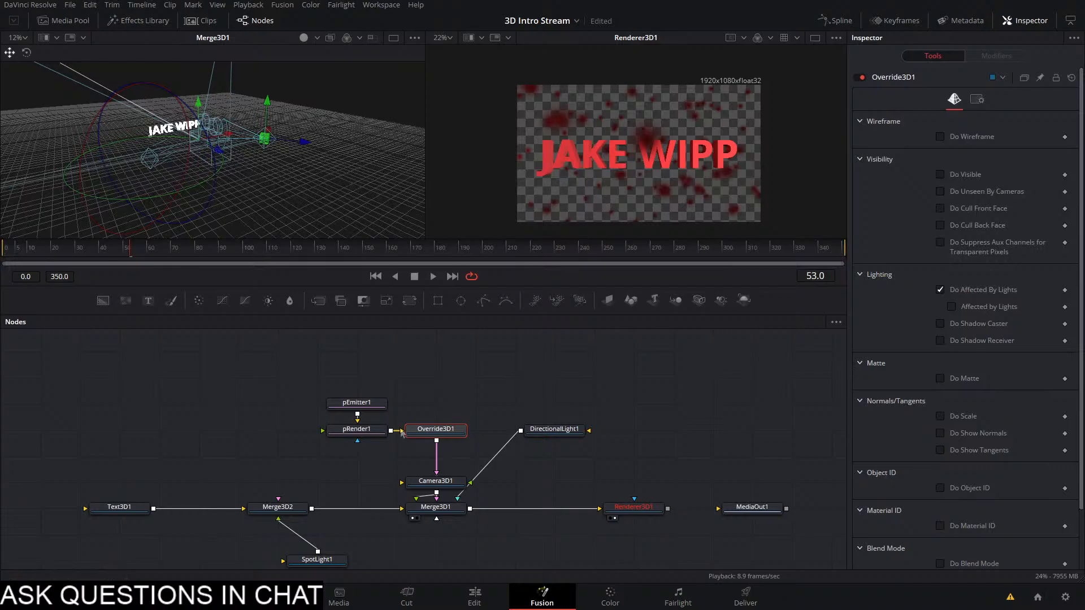
{"action": "left_click_drag", "start_coordinate": [435, 429], "coordinate": [356, 455]}
{"action": "left_click_drag", "start_coordinate": [127, 258], "coordinate": [118, 254]}
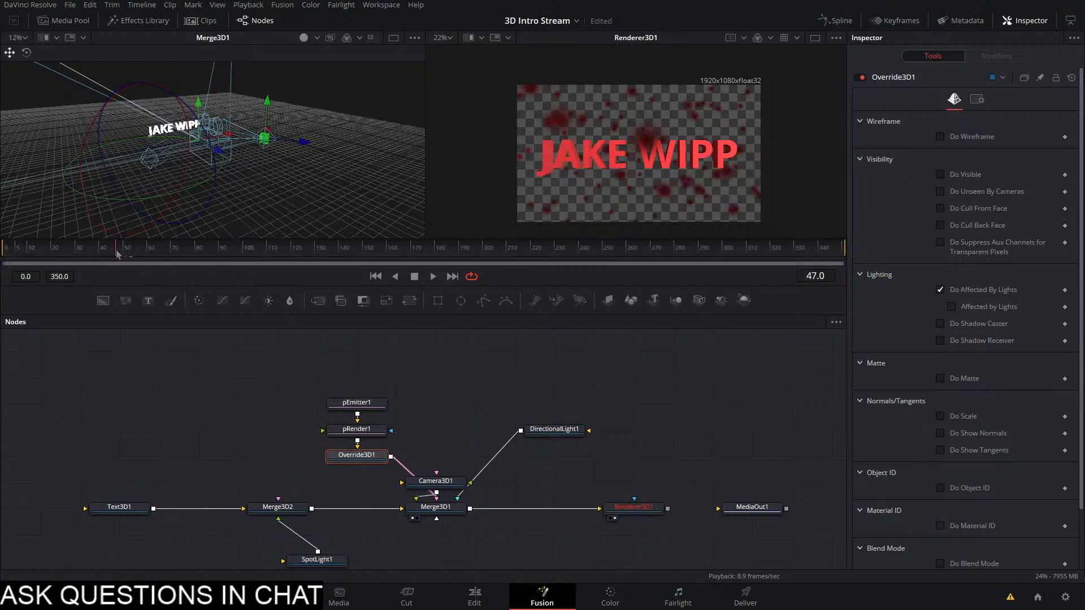
{"action": "left_click", "coordinate": [981, 291]}
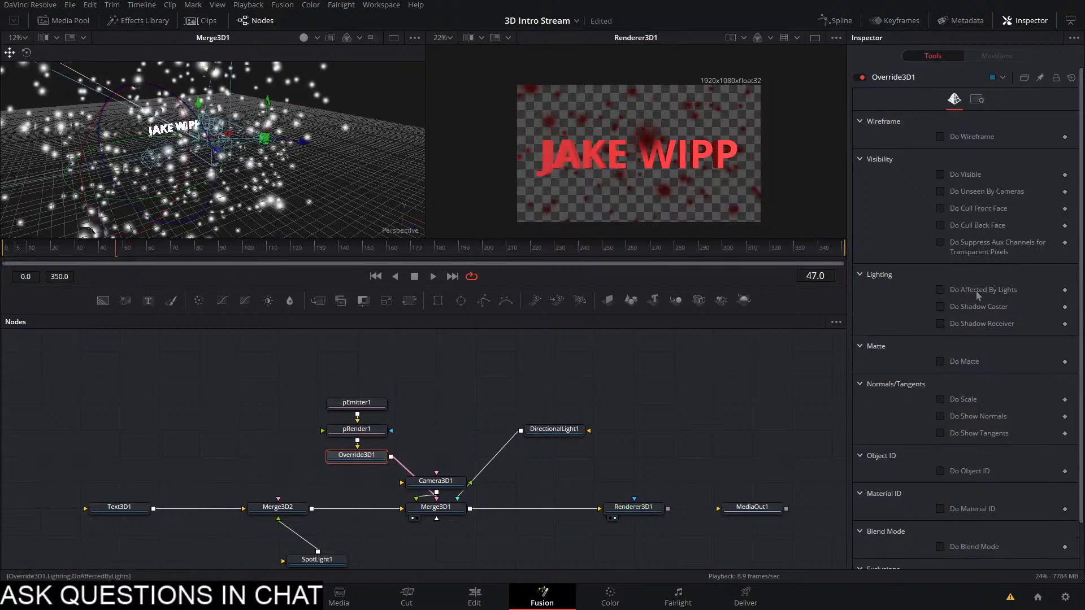
{"action": "key", "text": "Delete"}
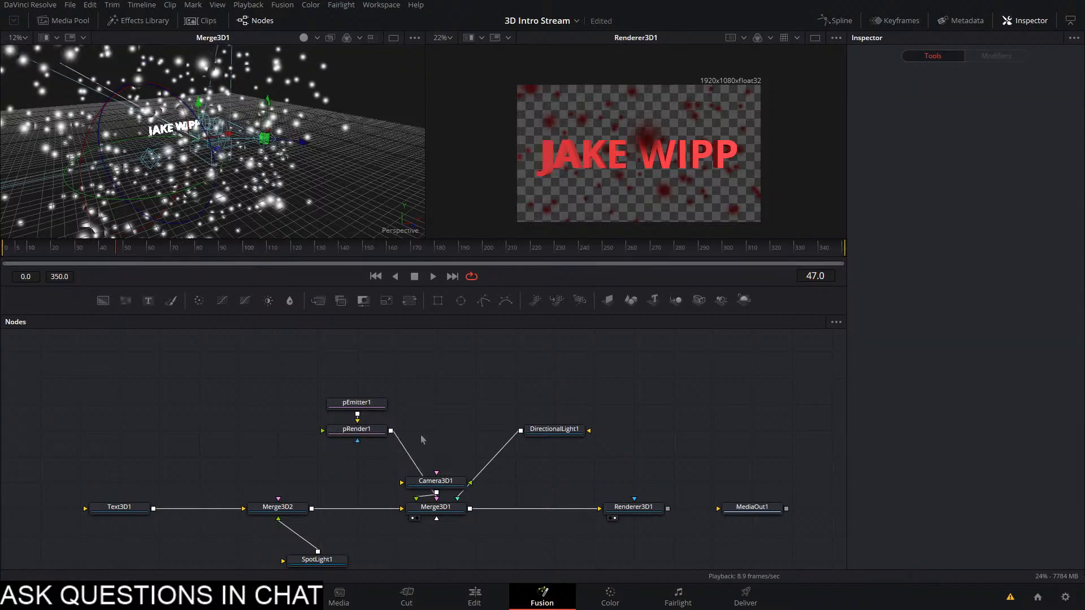
Compare the pRender1 and Merge3D1 views and change Renderer3D1's renderer type to OpenGL Renderer
{"action": "key", "text": "1"}
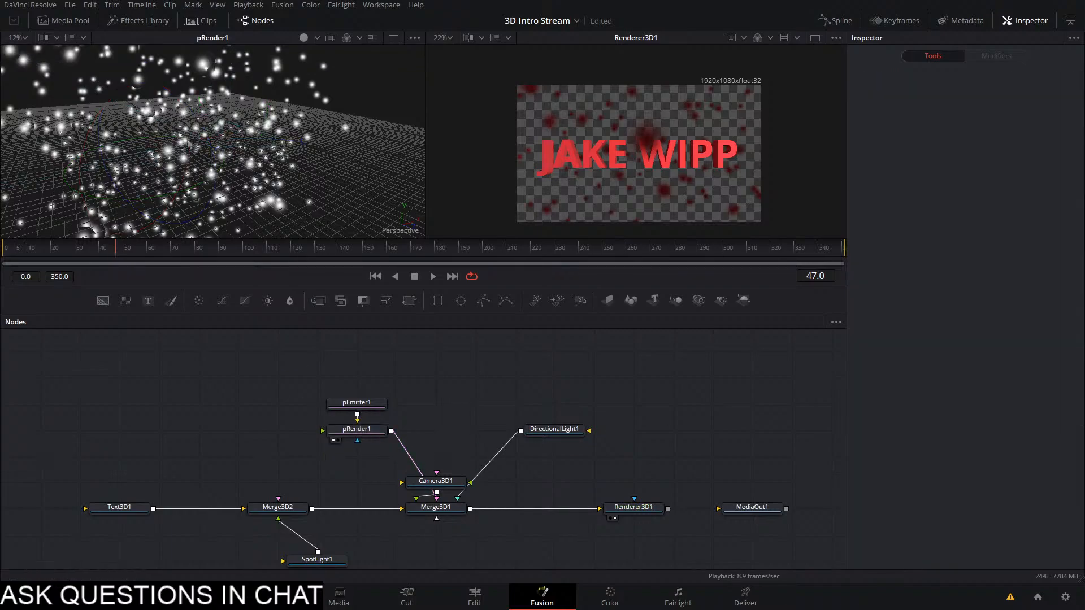
{"action": "key", "text": "1"}
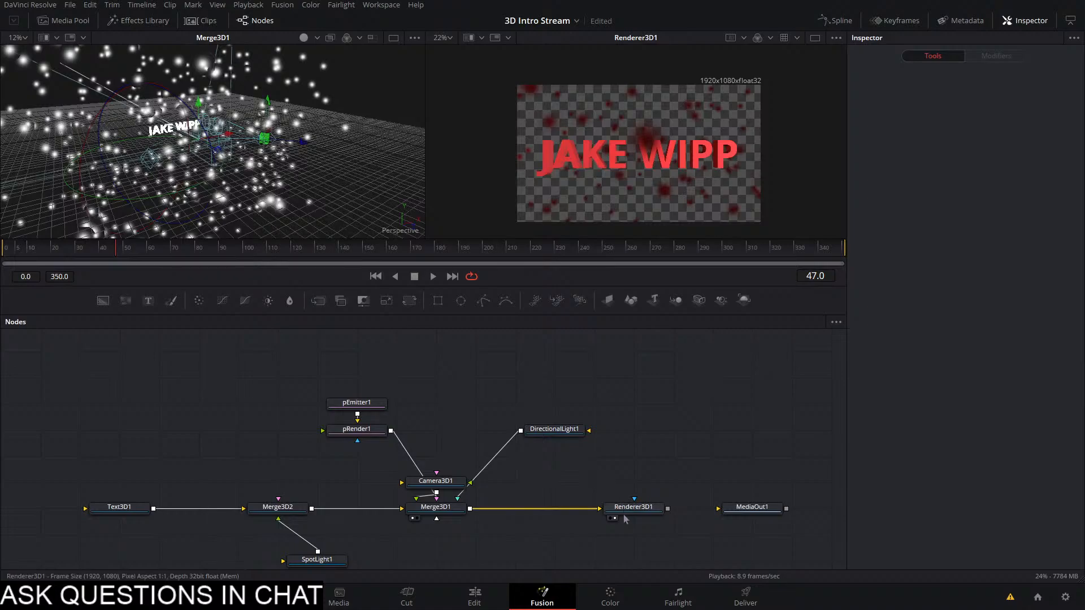
{"action": "left_click", "coordinate": [622, 516]}
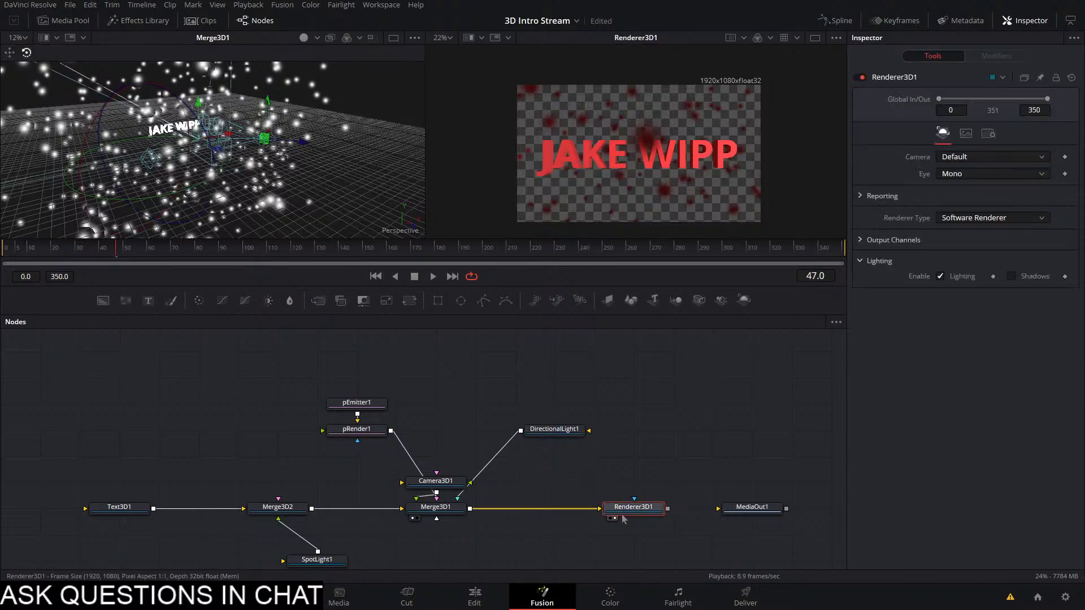
{"action": "left_click", "coordinate": [972, 221]}
{"action": "left_click", "coordinate": [972, 227]}
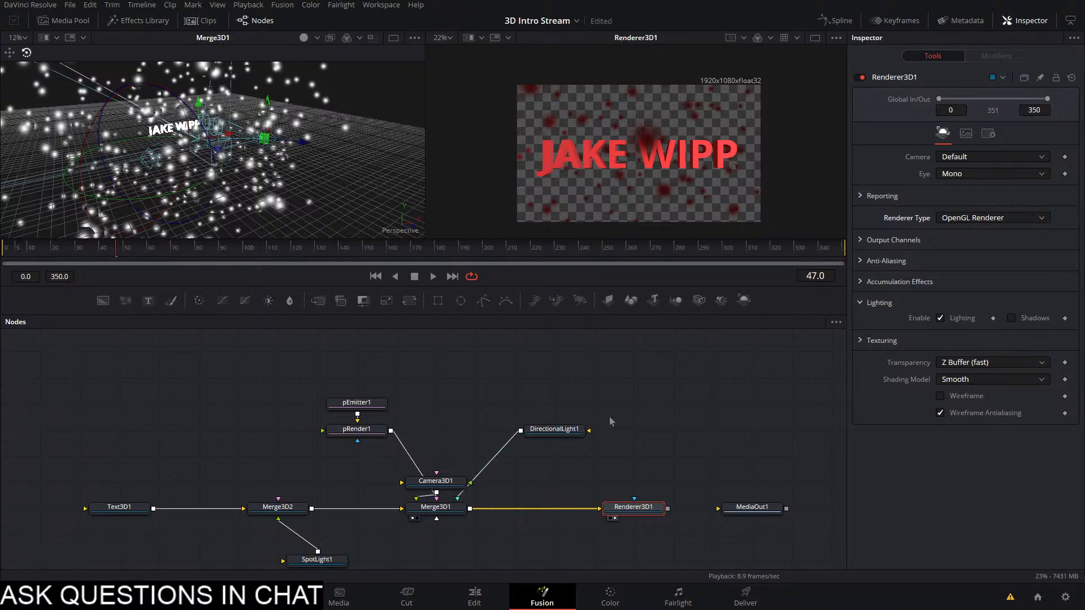
Reconnect DirectionalLight1 from Merge3D1 to Merge3D2, placing the light above Merge3D2 and Camera3D1 beside pRender1
{"action": "key", "text": "space"}
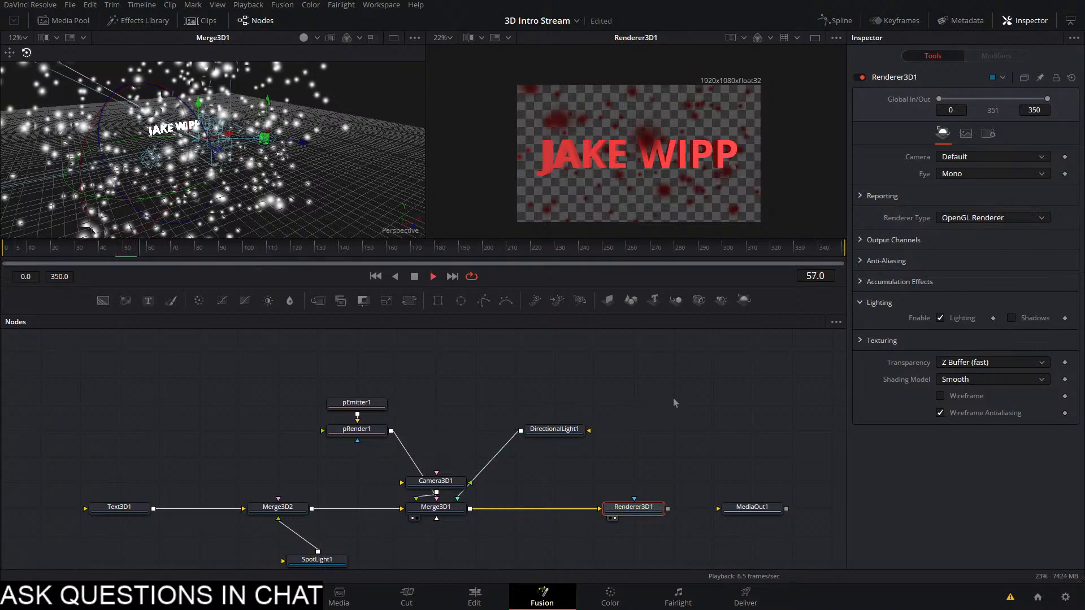
{"action": "key", "text": "space"}
{"action": "left_click_drag", "start_coordinate": [435, 481], "coordinate": [436, 429]}
{"action": "left_click_drag", "start_coordinate": [458, 498], "coordinate": [293, 499]}
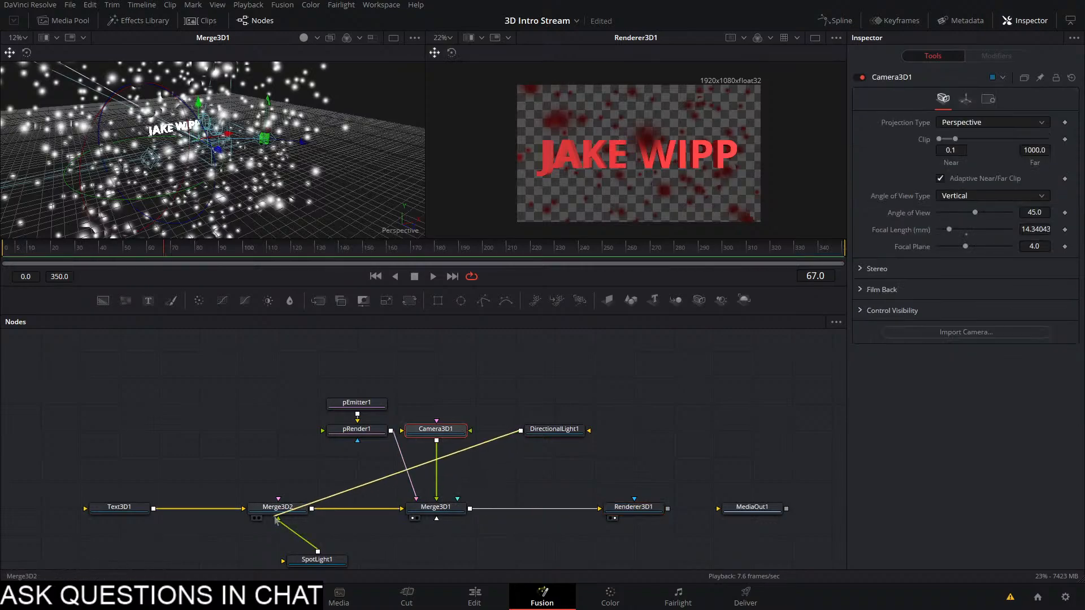
{"action": "left_click_drag", "start_coordinate": [556, 432], "coordinate": [278, 482]}
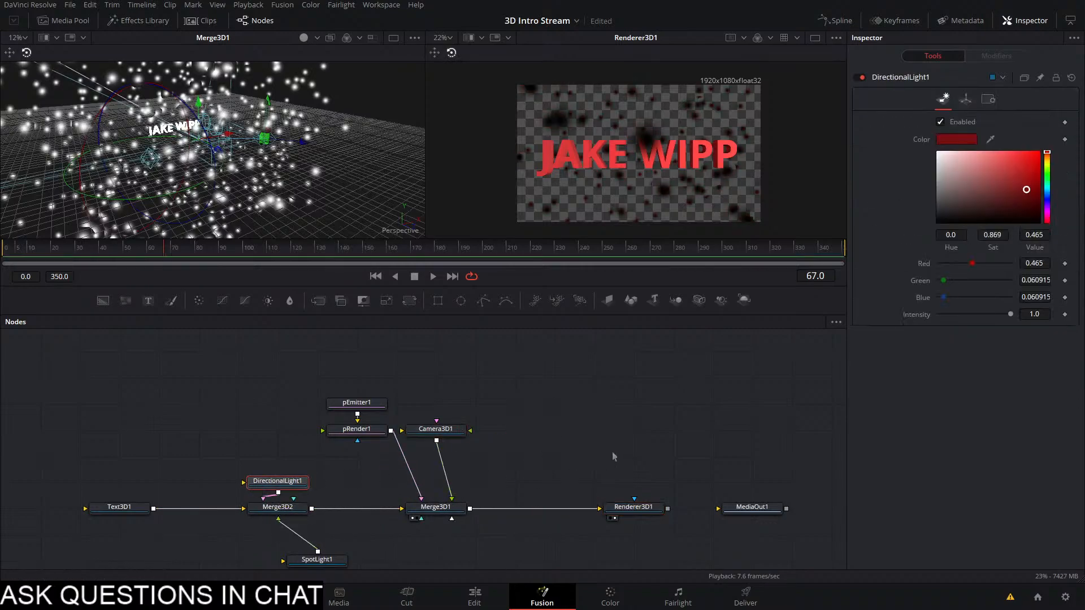
Look through the pRender1 and pEmitter1 settings for an option that controls how lights affect the particles
{"action": "left_click", "coordinate": [362, 430]}
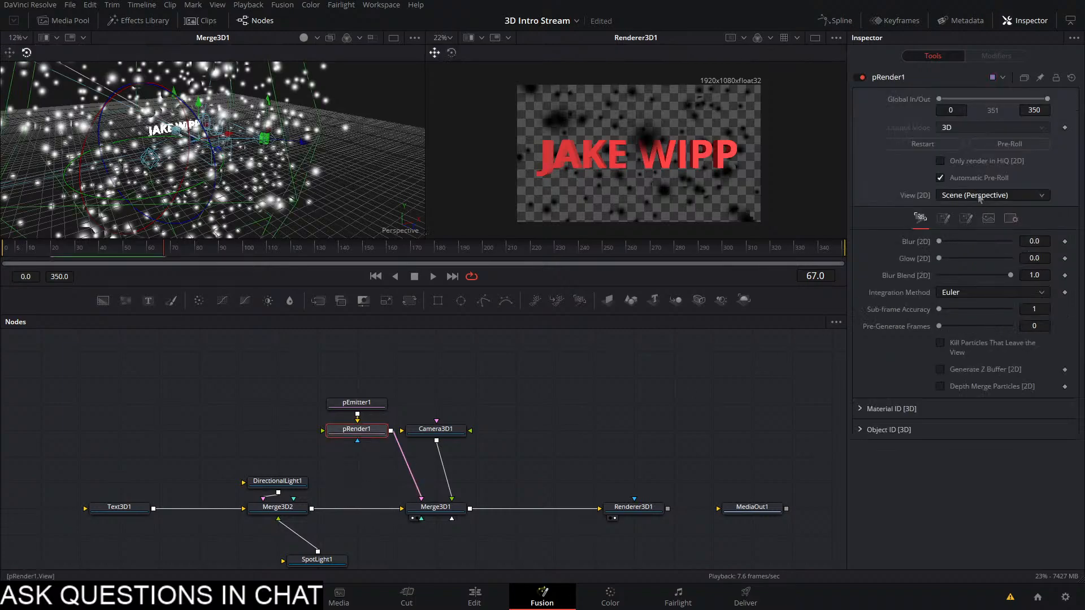
{"action": "left_click", "coordinate": [944, 218]}
{"action": "left_click", "coordinate": [967, 218]}
{"action": "left_click", "coordinate": [988, 218]}
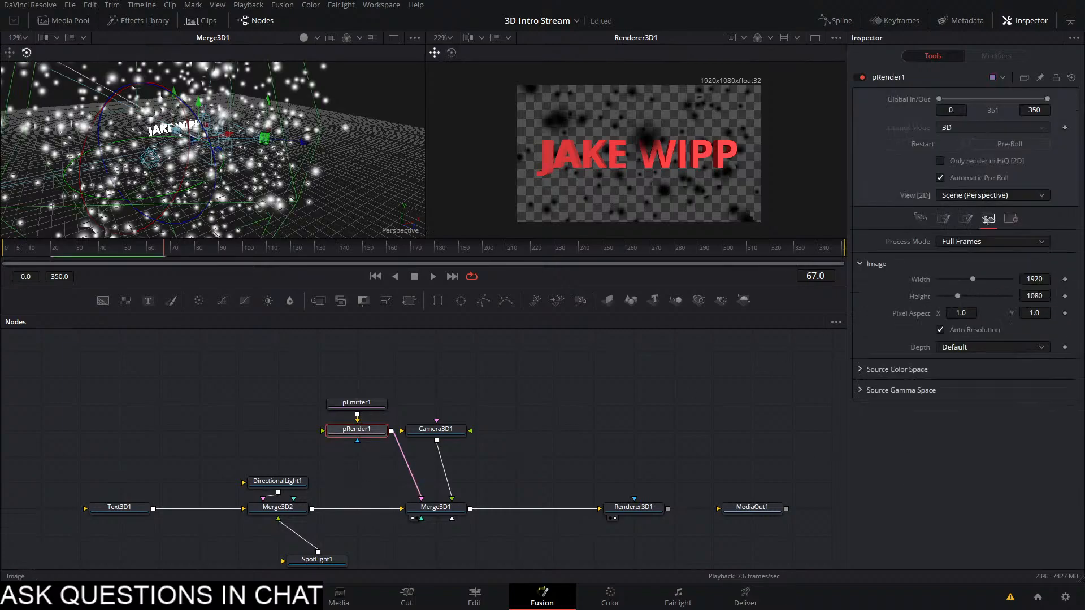
{"action": "left_click", "coordinate": [921, 218]}
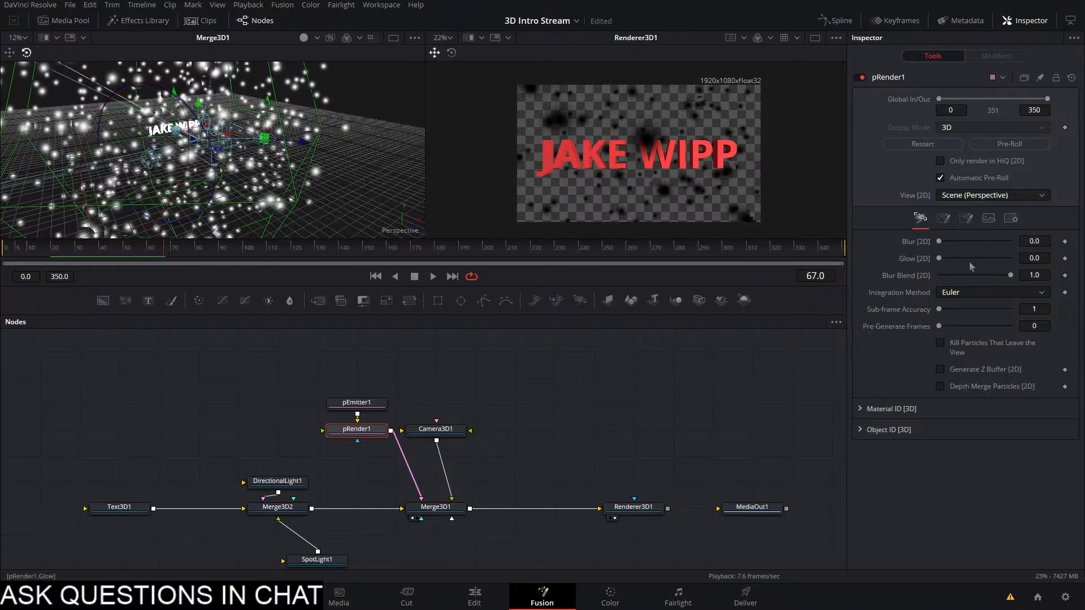
{"action": "left_click", "coordinate": [376, 404]}
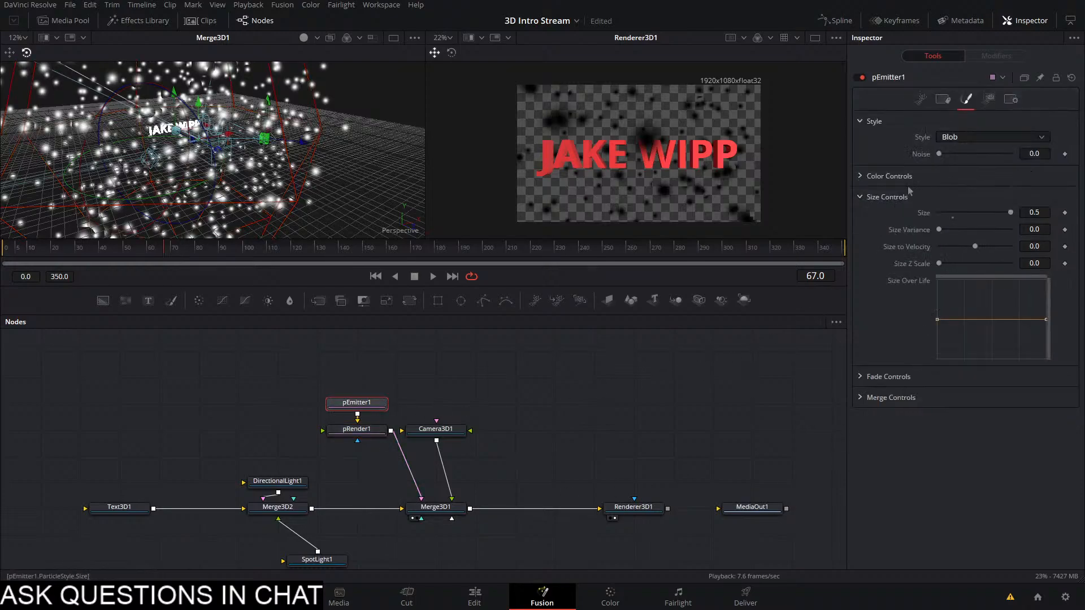
{"action": "left_click", "coordinate": [920, 99]}
{"action": "left_click", "coordinate": [940, 101]}
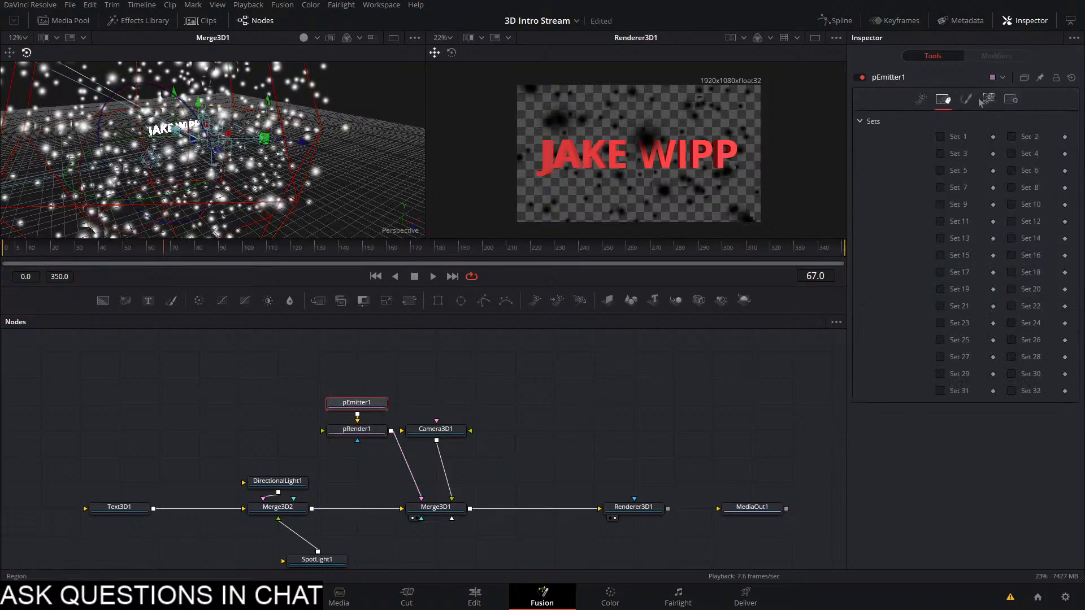
{"action": "left_click", "coordinate": [988, 99]}
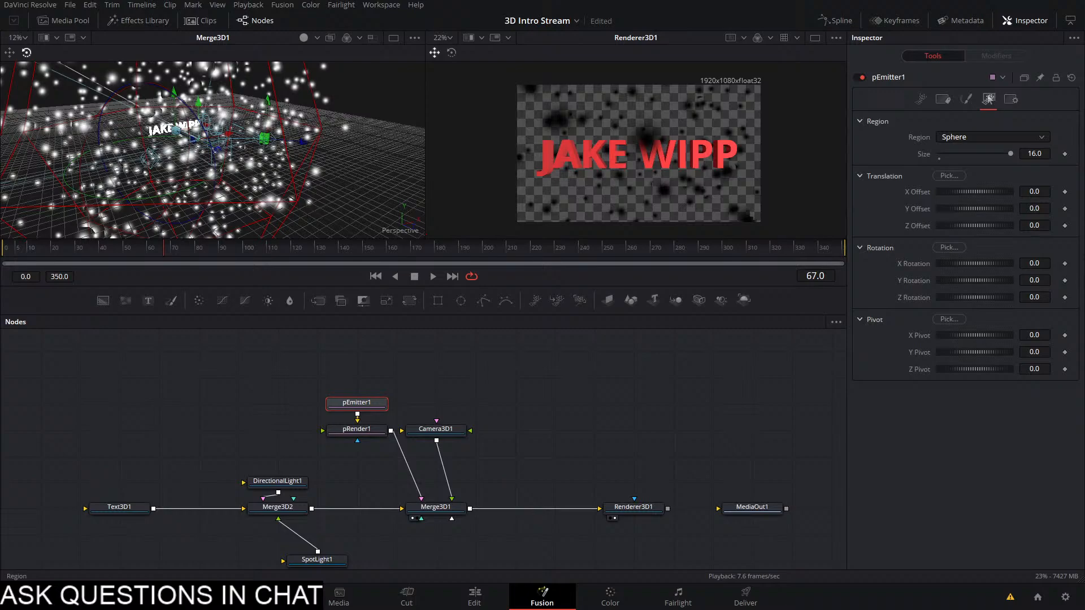
Try an Override3D node after pRender1 with Do Affected By Lights, Do Shadow Caster and Do Shadow Receiver enabled, and delete the node
{"action": "left_click", "coordinate": [364, 430]}
{"action": "key", "text": "shift+space"}
{"action": "type", "text": "over"}
{"action": "key", "text": "Return"}
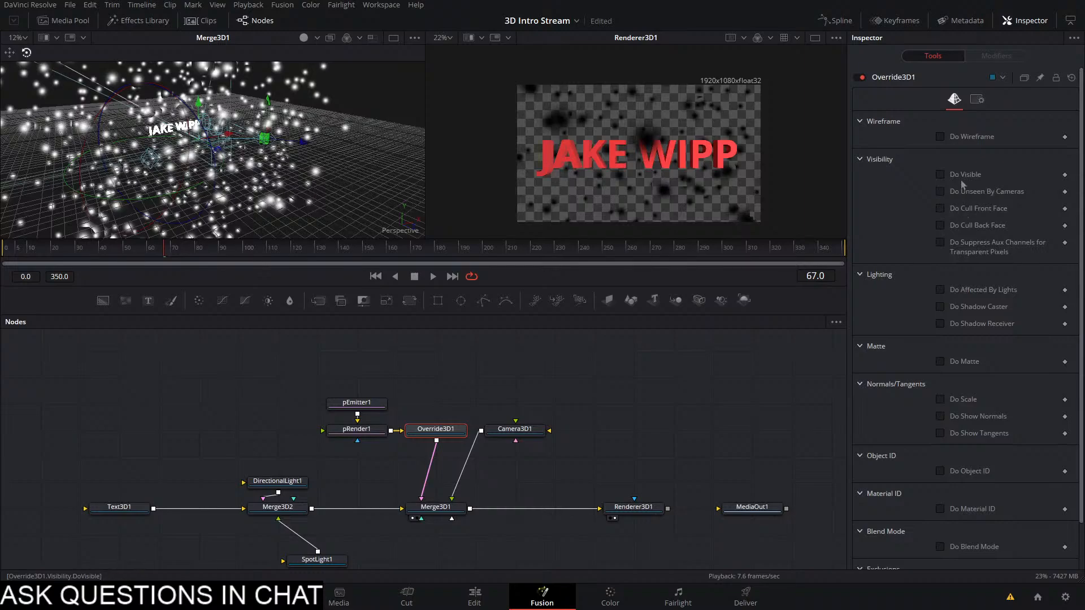
{"action": "left_click", "coordinate": [966, 289]}
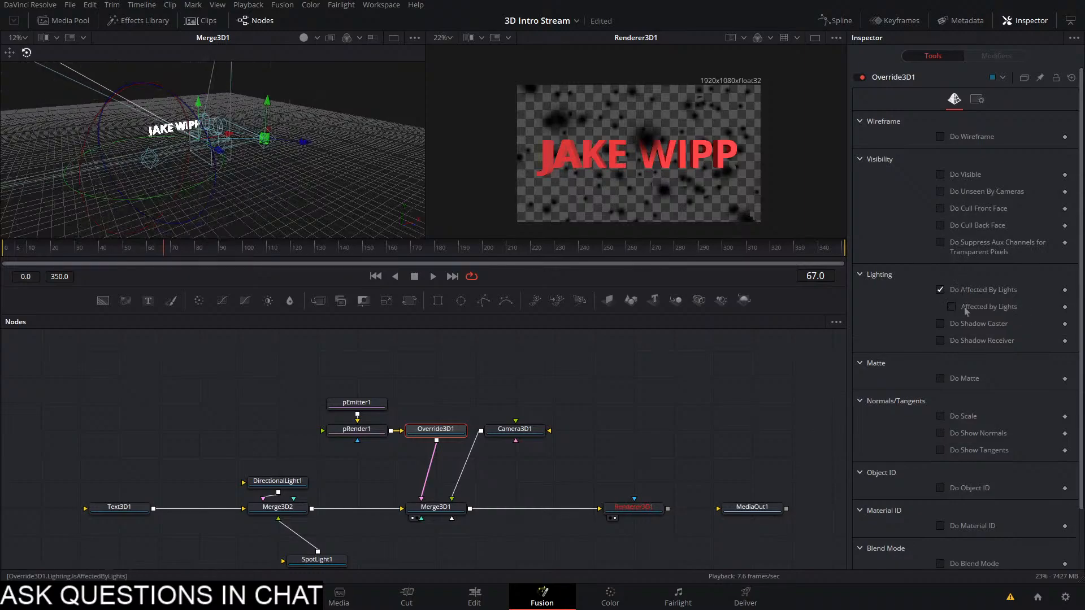
{"action": "left_click", "coordinate": [965, 324]}
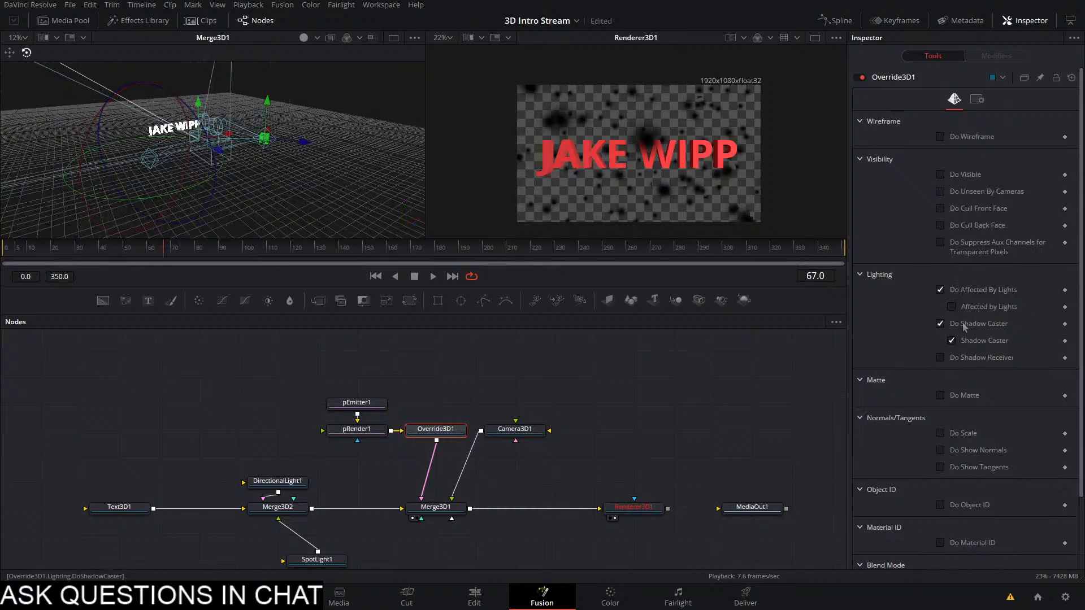
{"action": "left_click", "coordinate": [962, 357]}
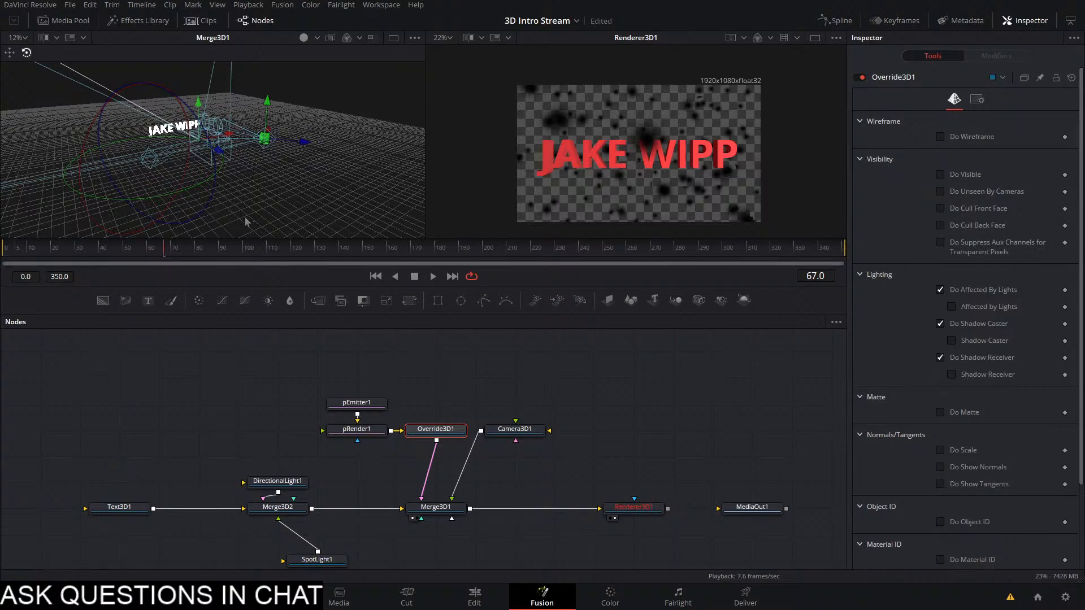
{"action": "left_click_drag", "start_coordinate": [172, 252], "coordinate": [153, 253]}
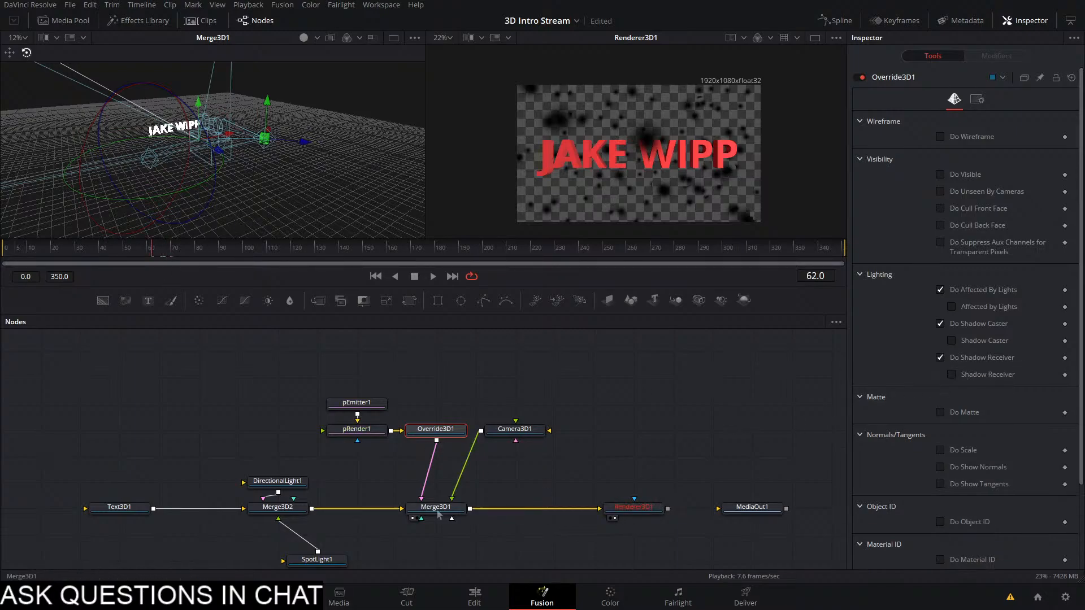
{"action": "scroll", "coordinate": [882, 404], "scroll_direction": "down", "scroll_amount": 4}
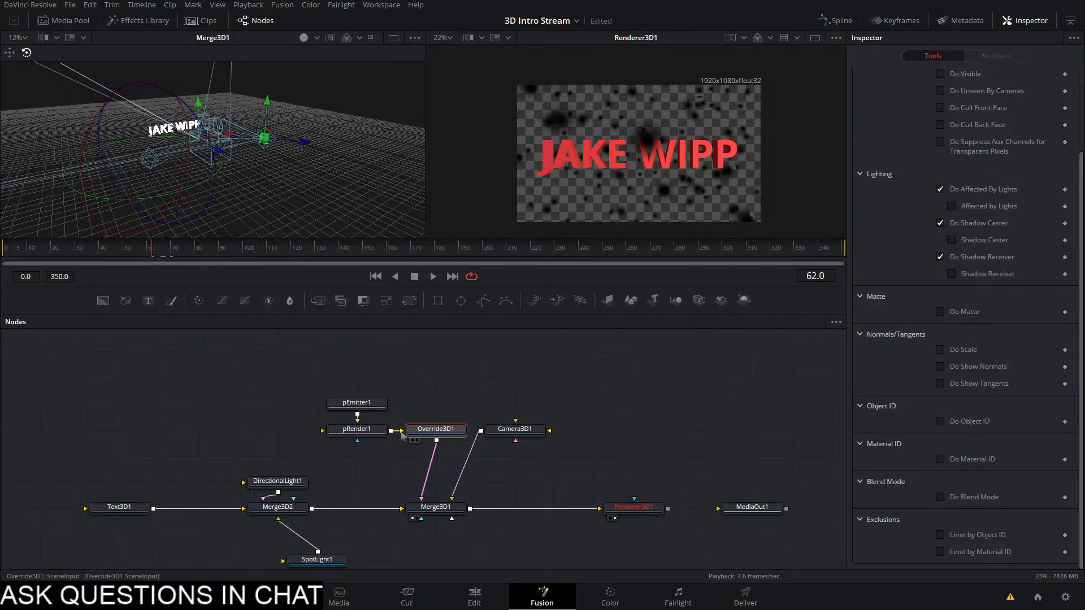
{"action": "key", "text": "Delete"}
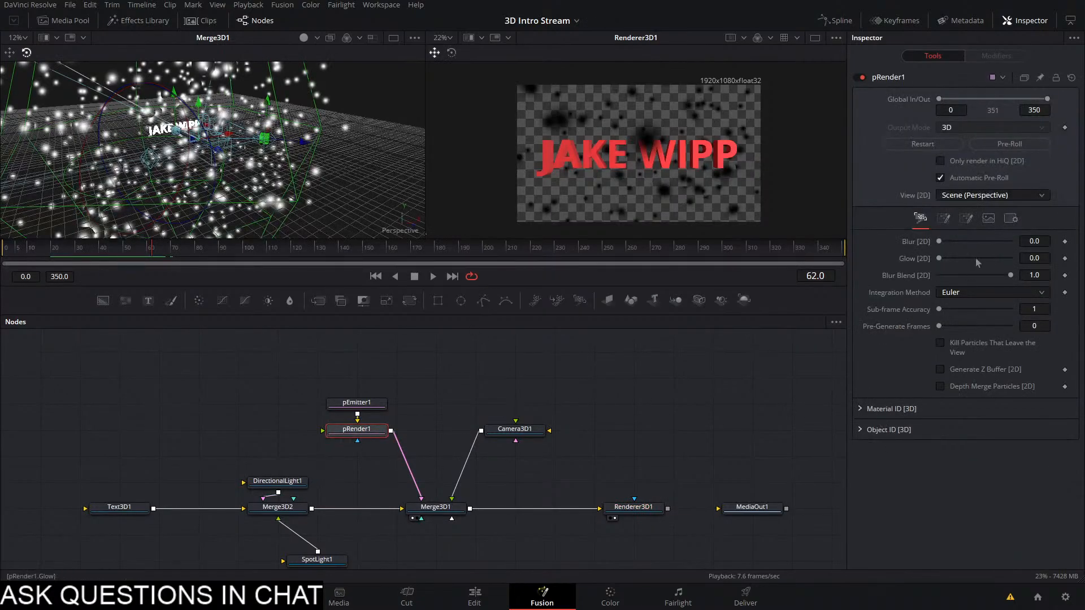
Examine pRender1's controls again, along with pEmitter1's style, sets, emitter and velocity options
{"action": "left_click", "coordinate": [1011, 219]}
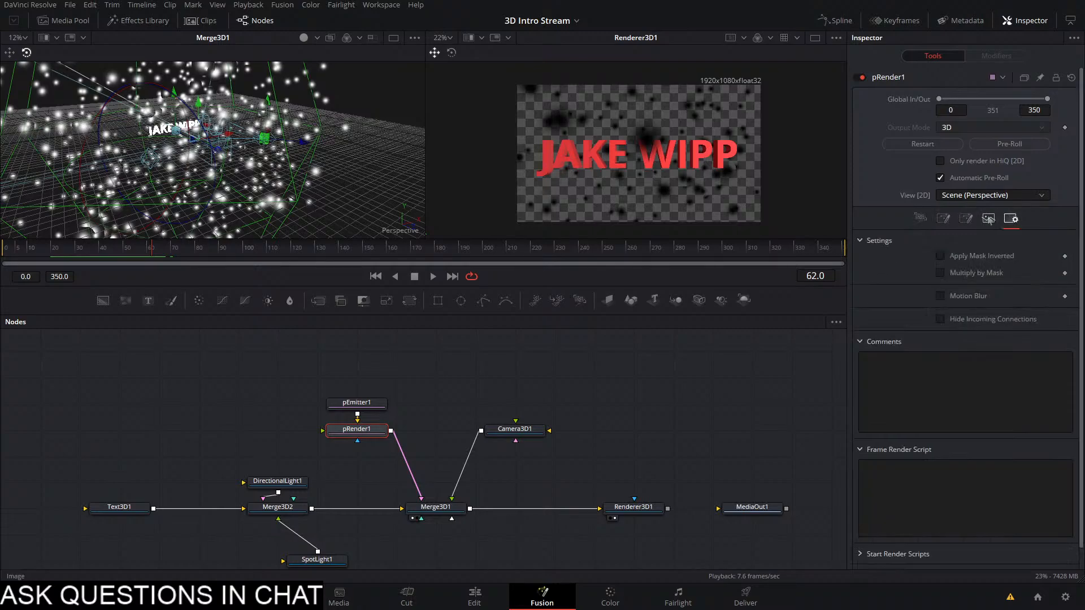
{"action": "left_click", "coordinate": [988, 218]}
{"action": "left_click", "coordinate": [967, 220]}
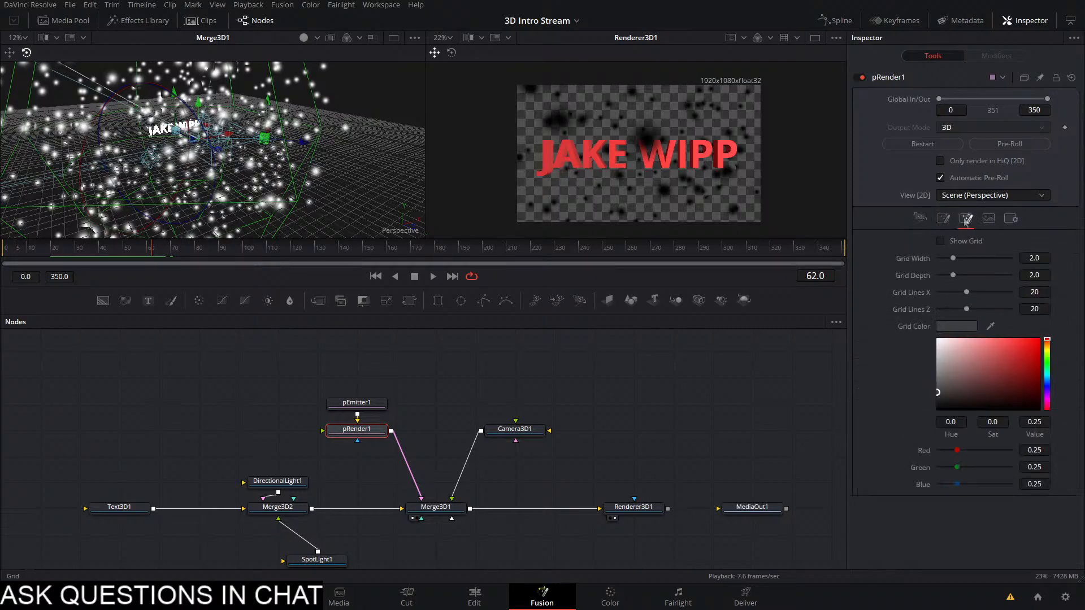
{"action": "left_click", "coordinate": [951, 220]}
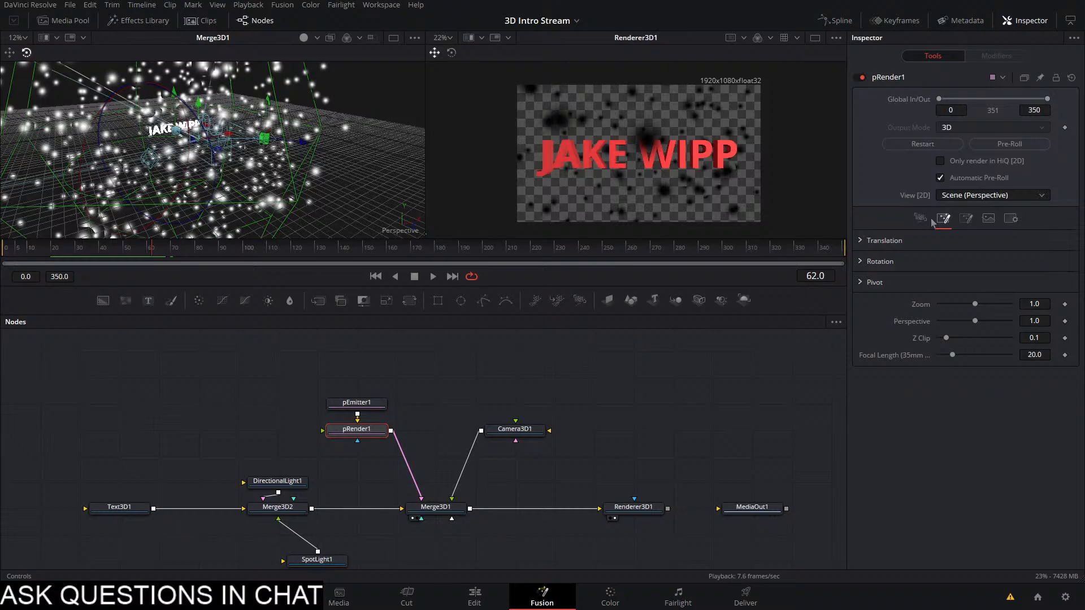
{"action": "left_click", "coordinate": [931, 220]}
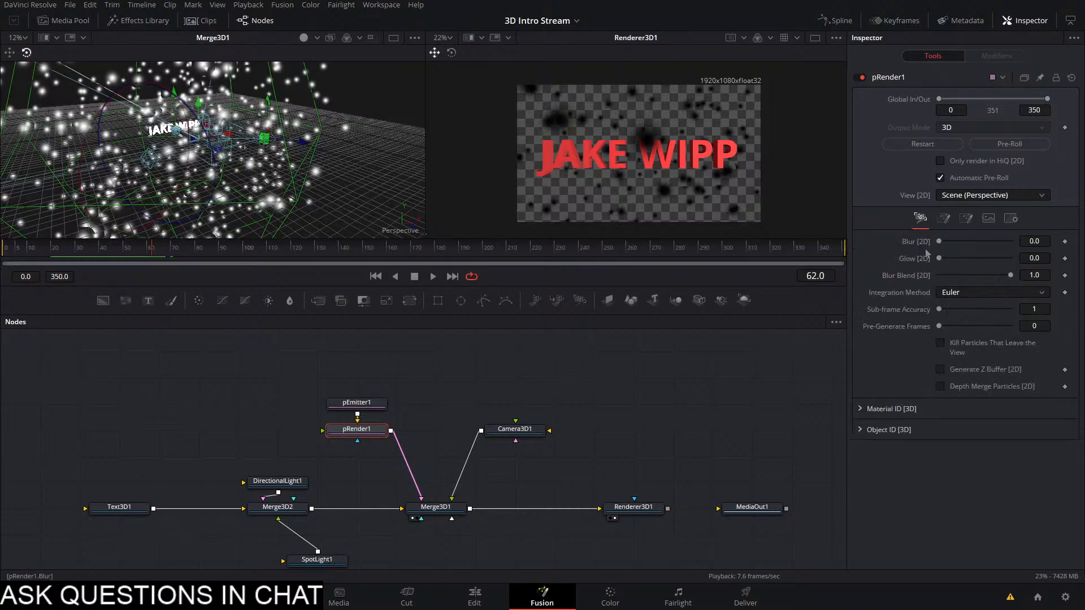
{"action": "left_click", "coordinate": [357, 402]}
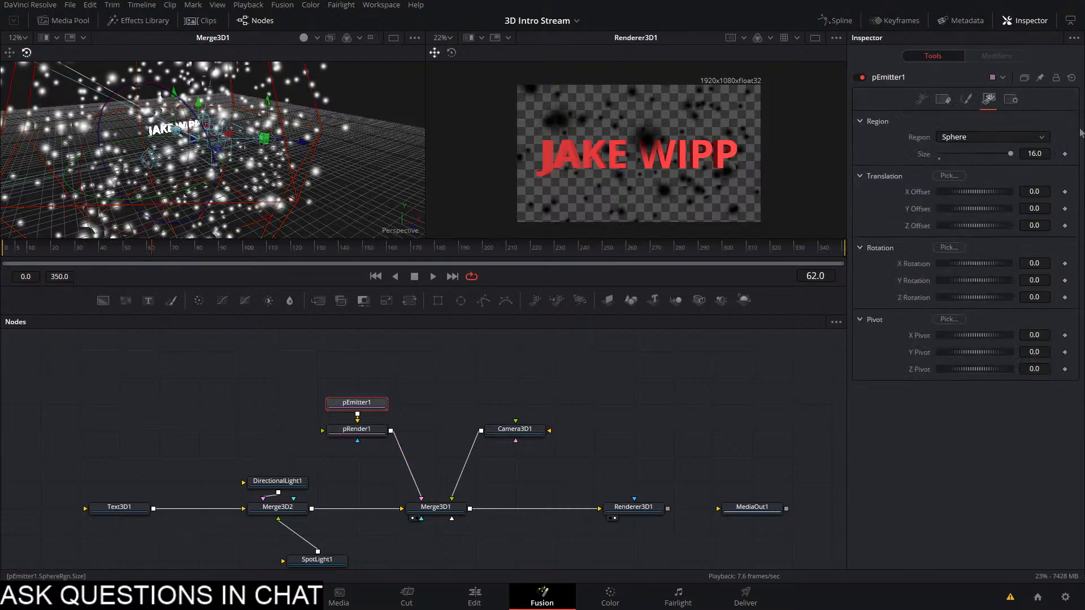
{"action": "left_click", "coordinate": [1010, 99]}
{"action": "left_click", "coordinate": [967, 99]}
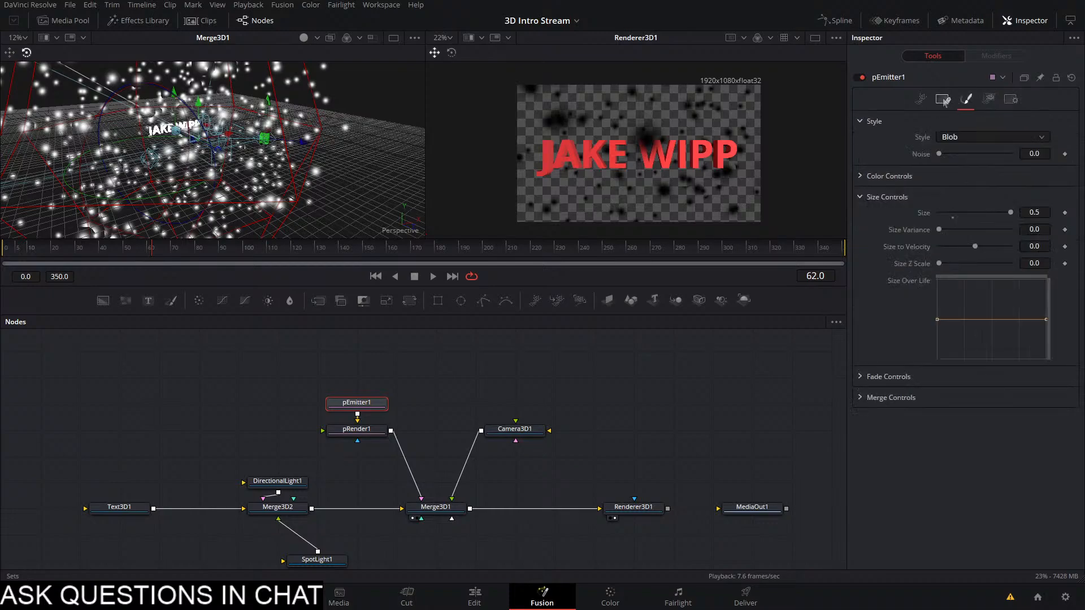
{"action": "left_click", "coordinate": [943, 100]}
{"action": "left_click", "coordinate": [921, 100]}
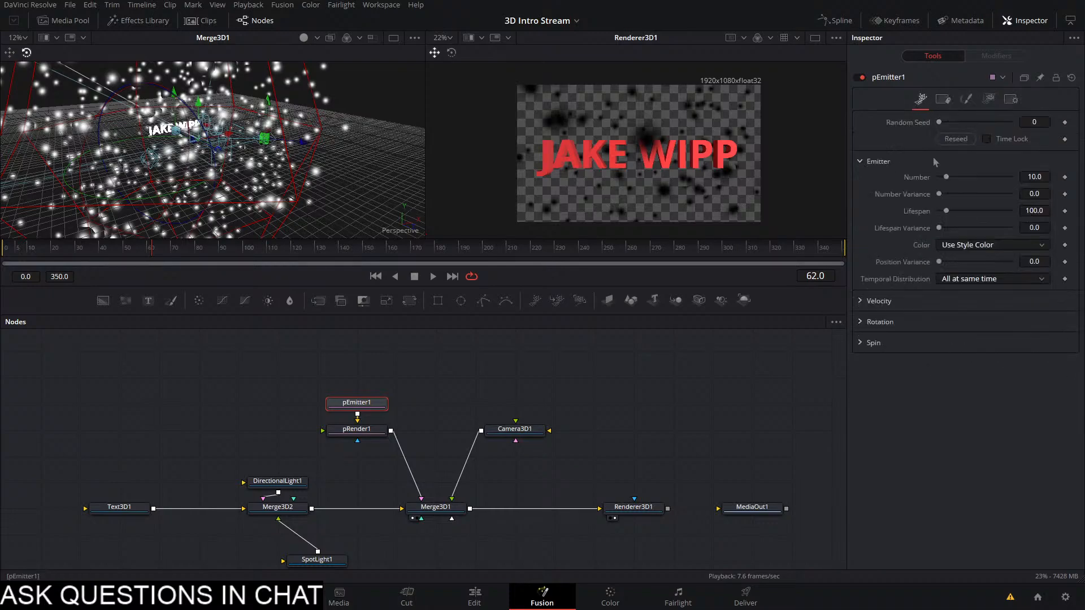
{"action": "left_click", "coordinate": [860, 303]}
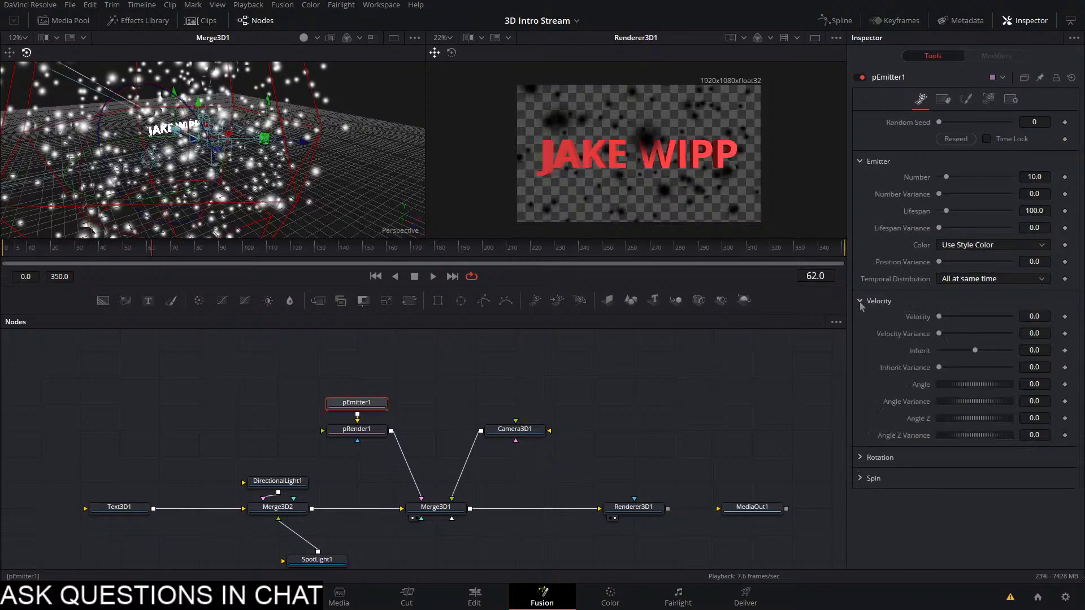
{"action": "left_click", "coordinate": [860, 303]}
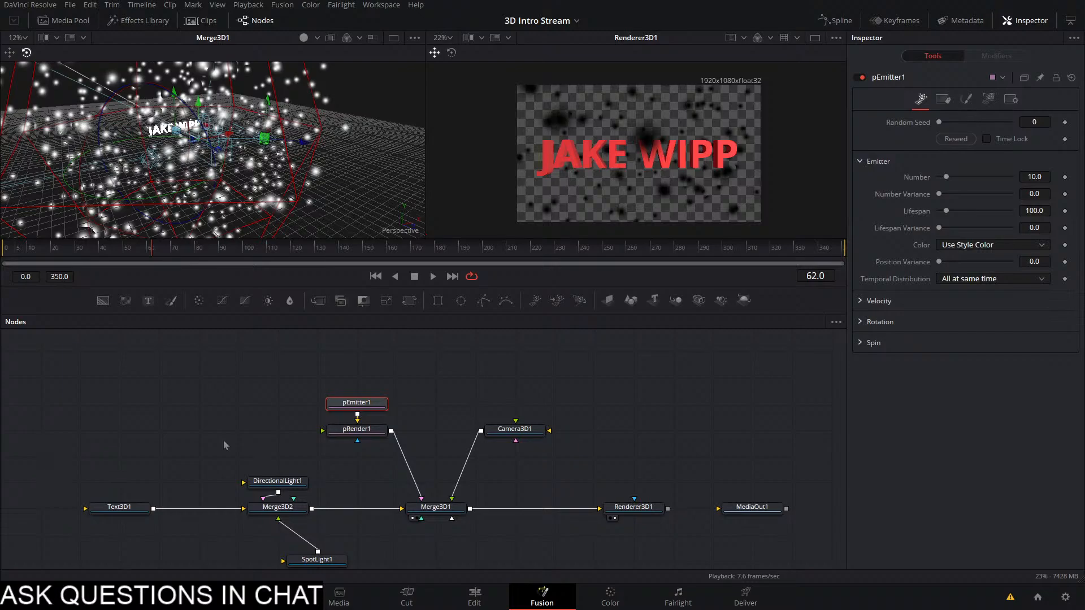
Play the particle animation from frame 0 and check pRender1's scene, grid, image and general settings
{"action": "left_click", "coordinate": [531, 360]}
{"action": "key", "text": "space"}
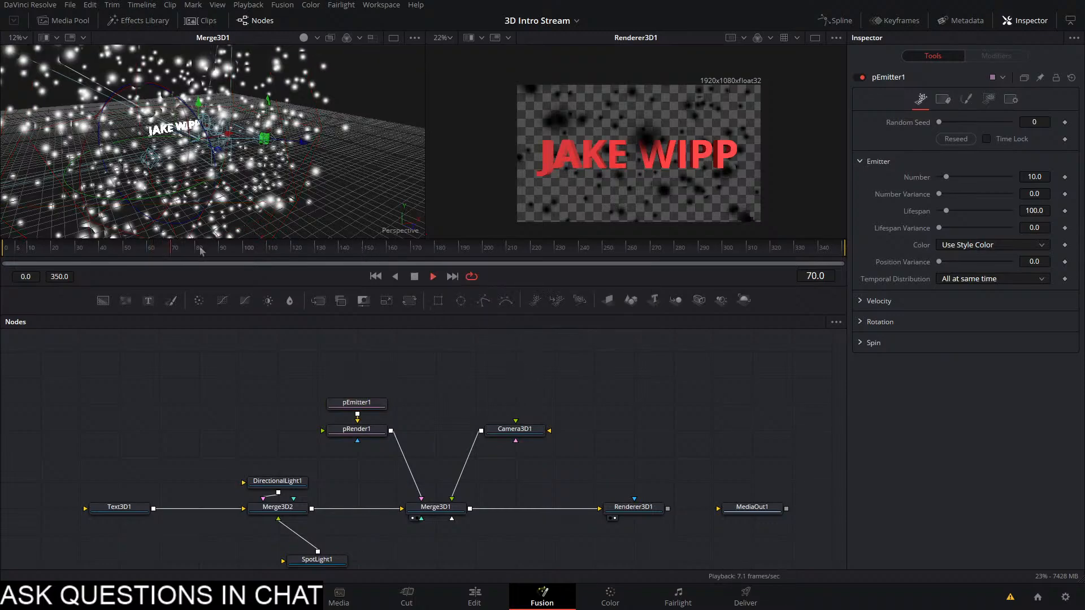
{"action": "left_click", "coordinate": [2, 252]}
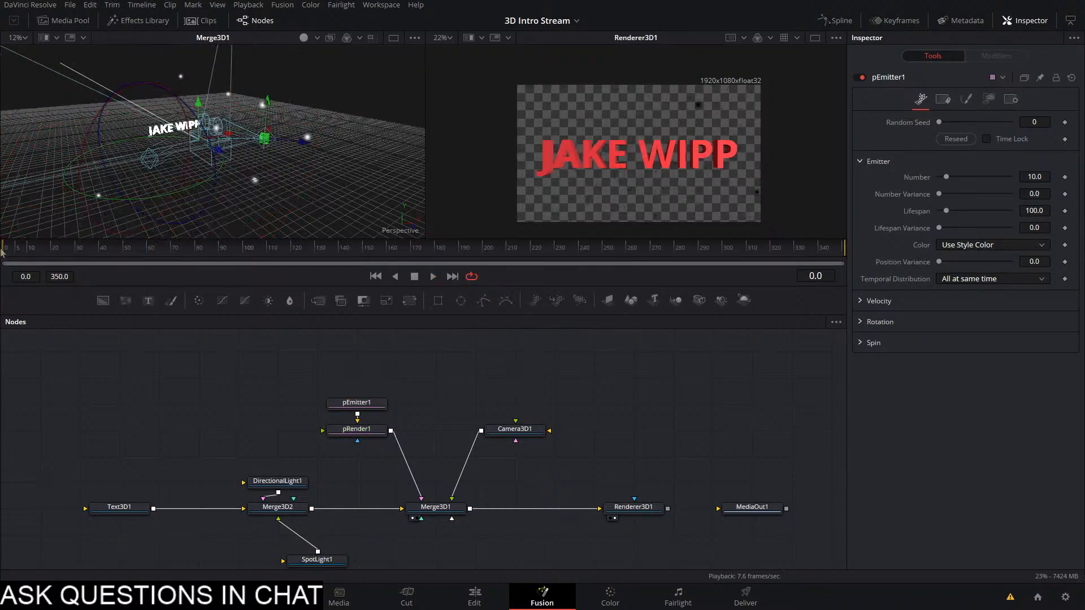
{"action": "key", "text": "space"}
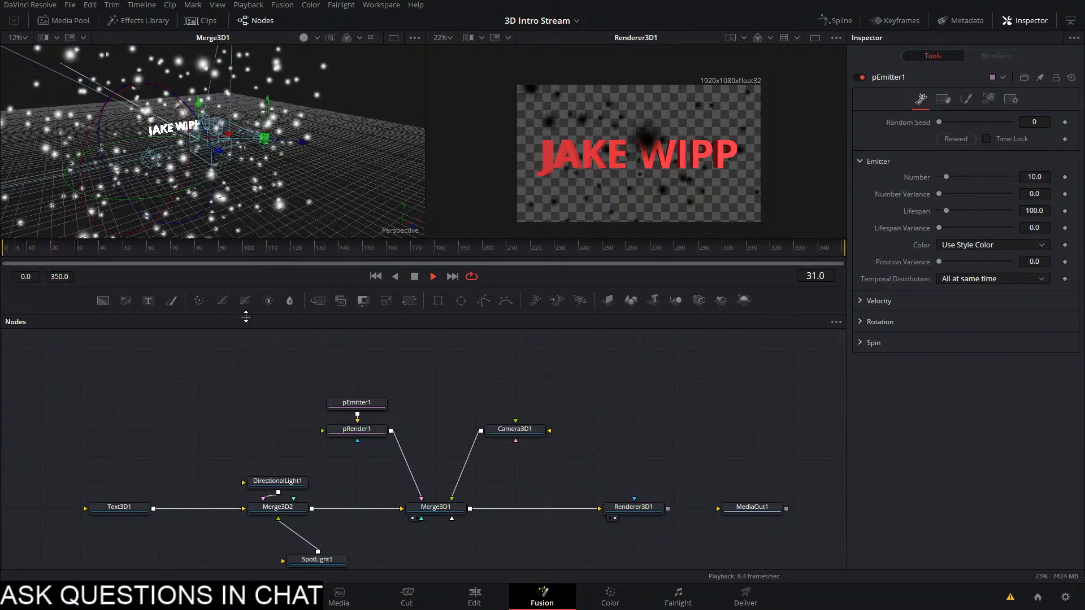
{"action": "key", "text": "space"}
{"action": "left_click", "coordinate": [380, 432]}
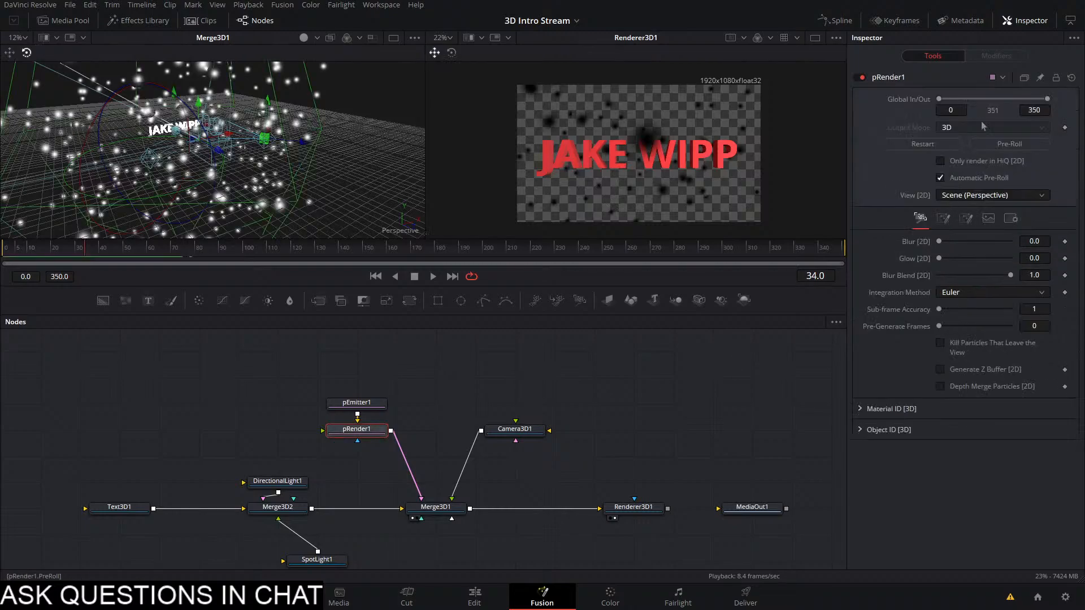
{"action": "left_click", "coordinate": [944, 218]}
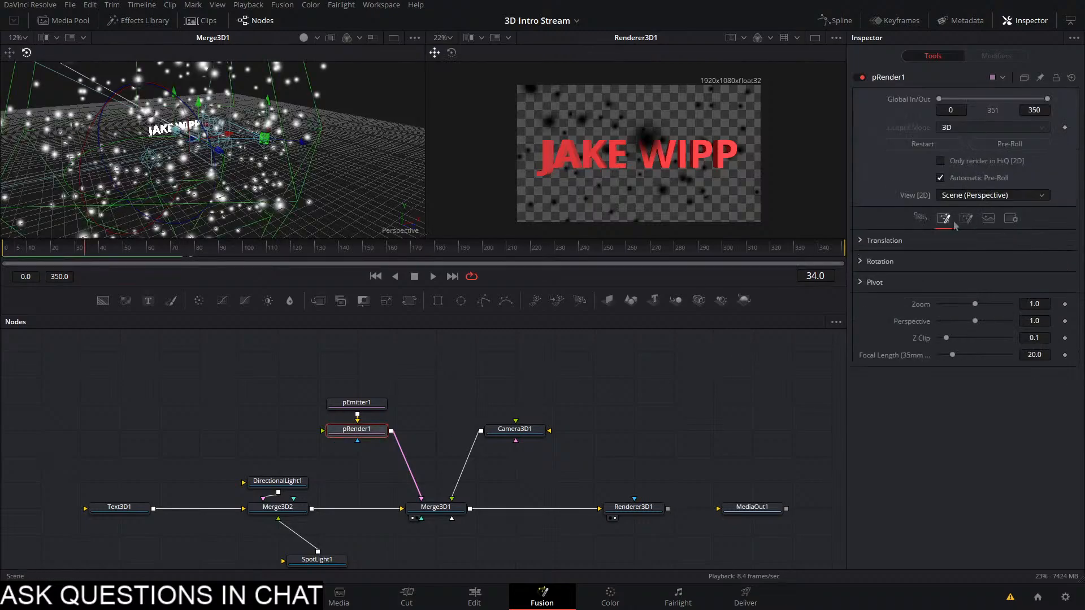
{"action": "left_click", "coordinate": [966, 218]}
{"action": "left_click", "coordinate": [988, 220]}
{"action": "left_click", "coordinate": [1011, 218]}
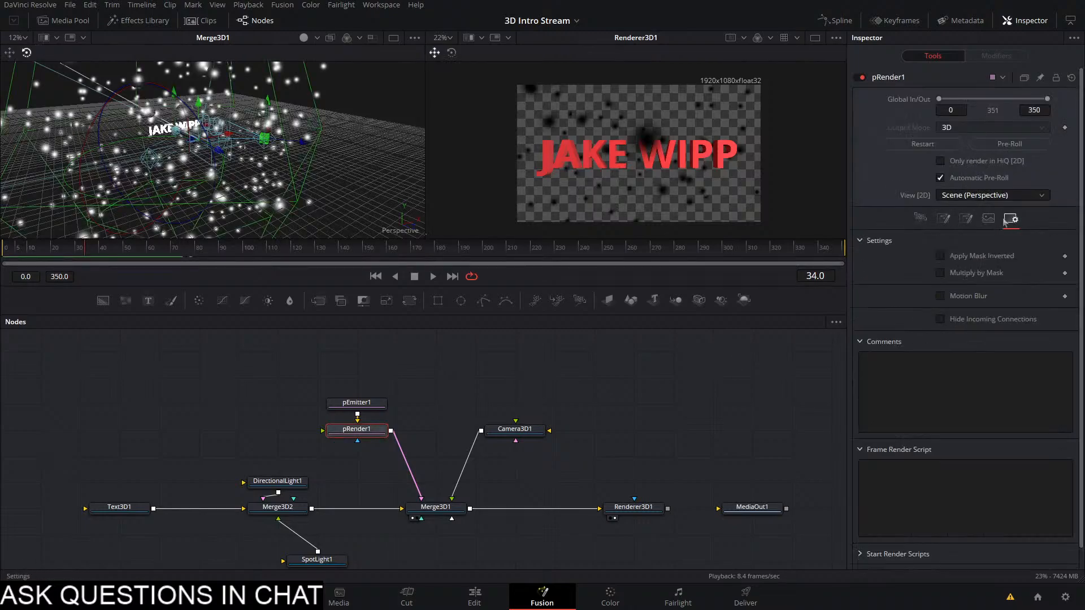
{"action": "left_click", "coordinate": [922, 219]}
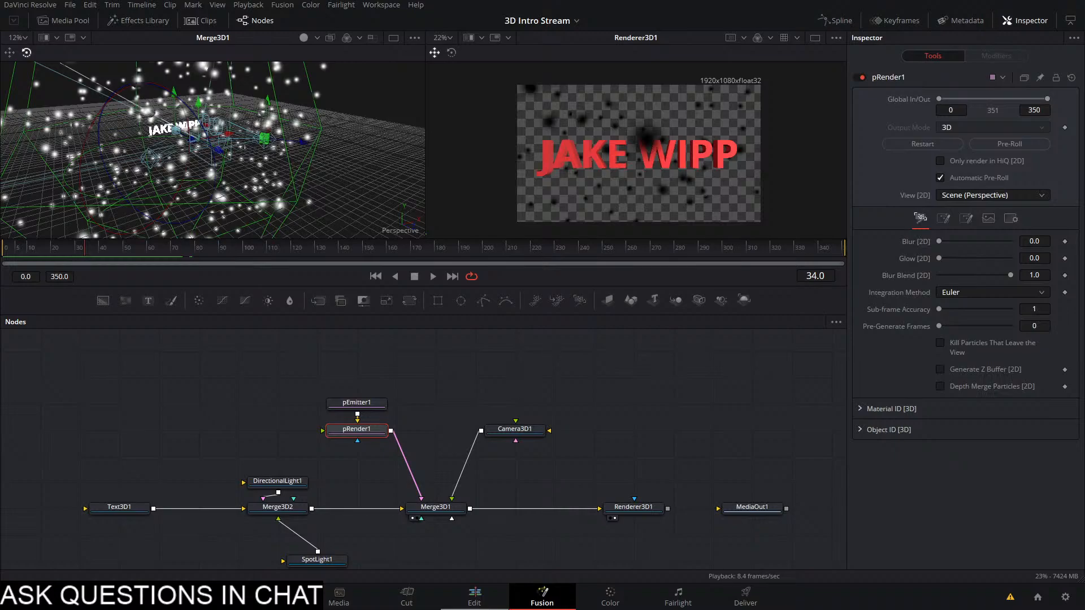
Switch to the Edit page, place 20200516_165329.mp4 on Video 1 after the Fusion composition, and open that clip in Fusion
{"action": "key", "text": "shift+4"}
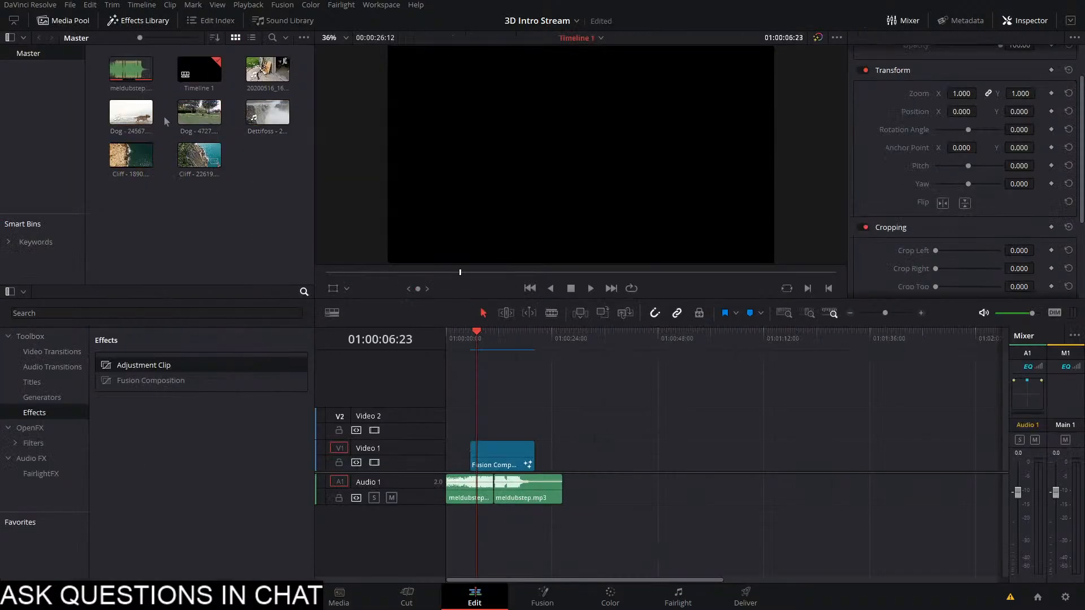
{"action": "left_click_drag", "start_coordinate": [268, 69], "coordinate": [604, 445]}
{"action": "left_click_drag", "start_coordinate": [602, 341], "coordinate": [613, 350]}
{"action": "left_click", "coordinate": [626, 467]}
{"action": "left_click", "coordinate": [691, 487]}
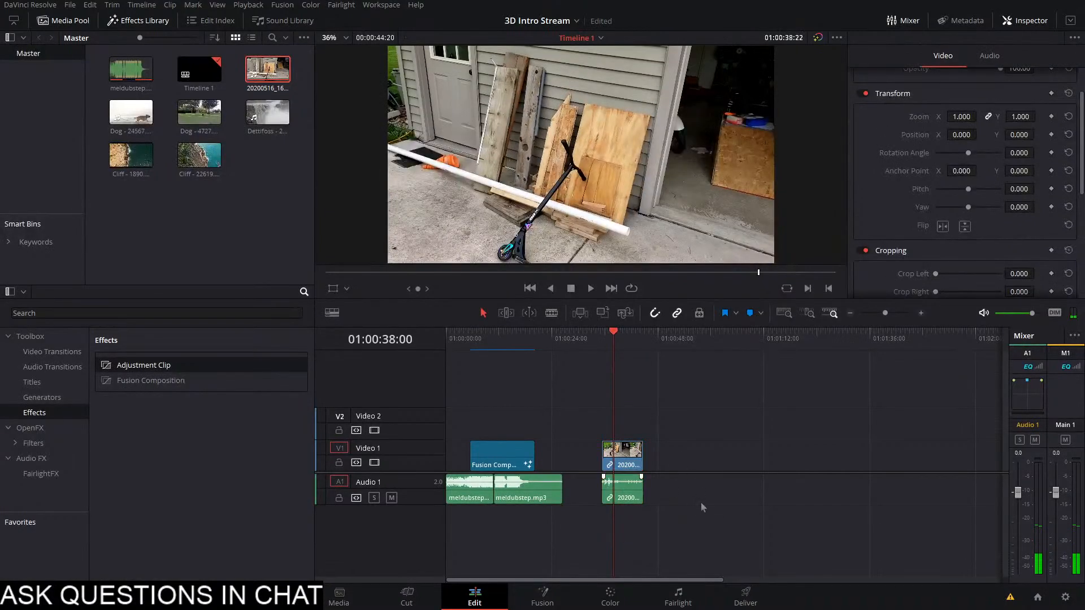
{"action": "left_click_drag", "start_coordinate": [680, 504], "coordinate": [582, 481]}
{"action": "key", "text": "Delete"}
{"action": "left_click", "coordinate": [626, 466]}
{"action": "key", "text": "shift+5"}
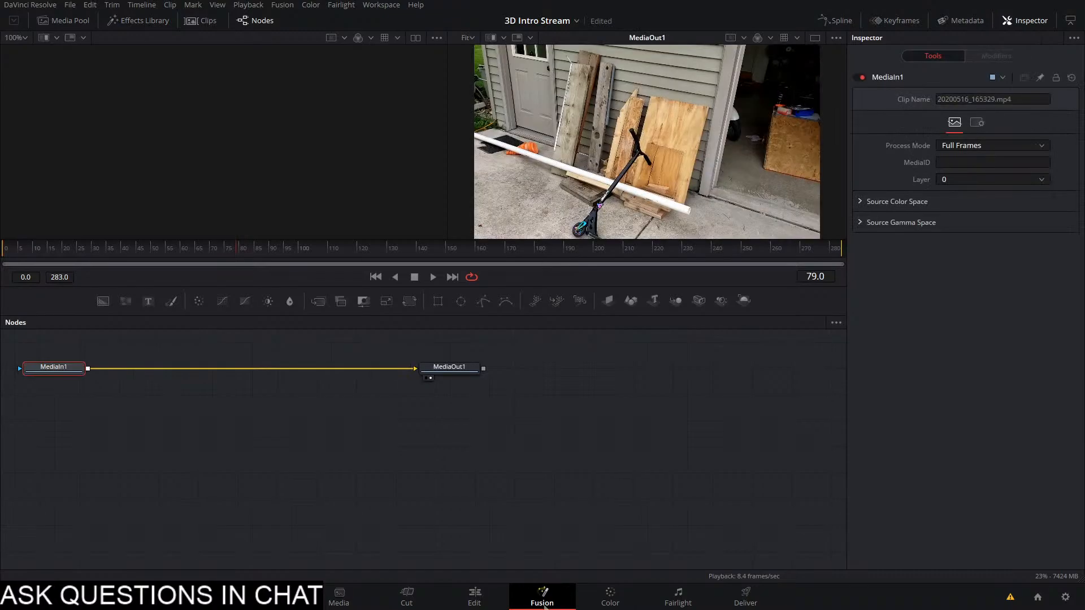
{"action": "key", "text": "shift+space"}
{"action": "type", "text": "camera"}
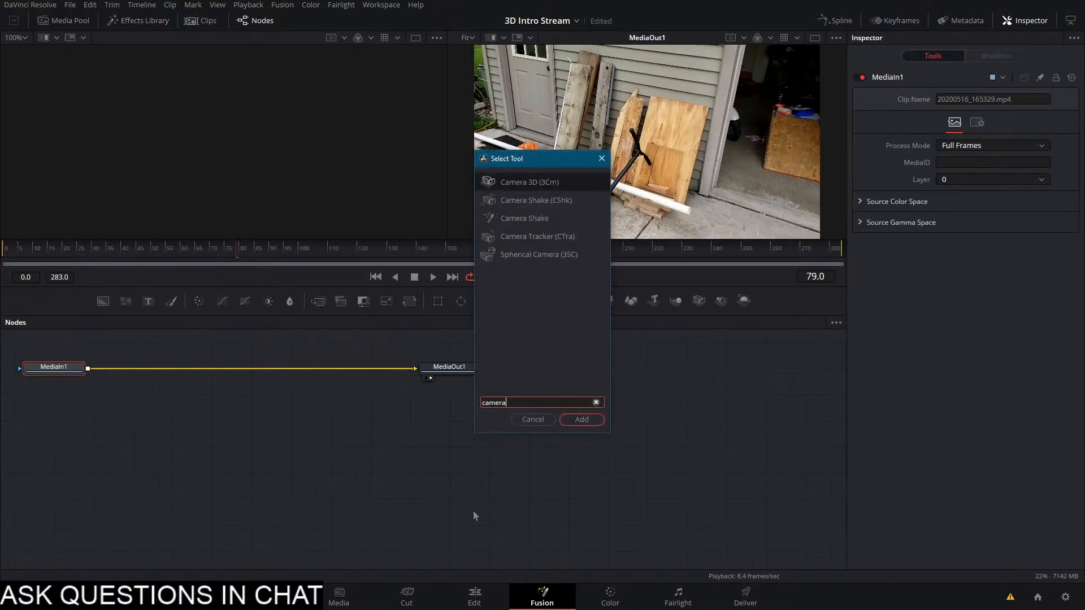
{"action": "key", "text": "Down"}
{"action": "key", "text": "Down"}
{"action": "key", "text": "Escape"}
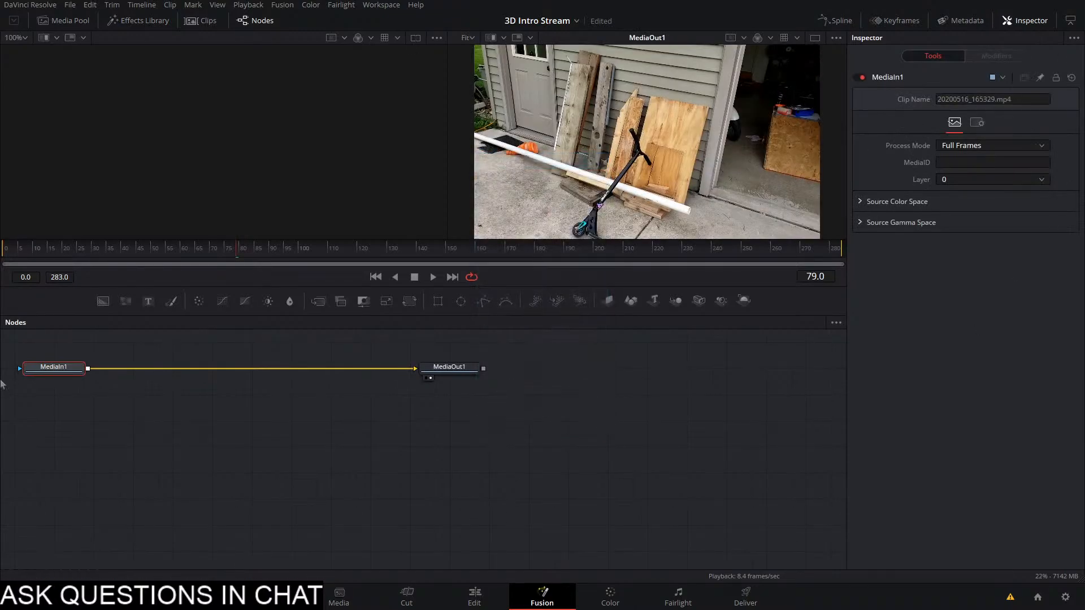
Insert a Camera Tracker node between MediaIn1 and MediaOut1
{"action": "key", "text": "shift+space"}
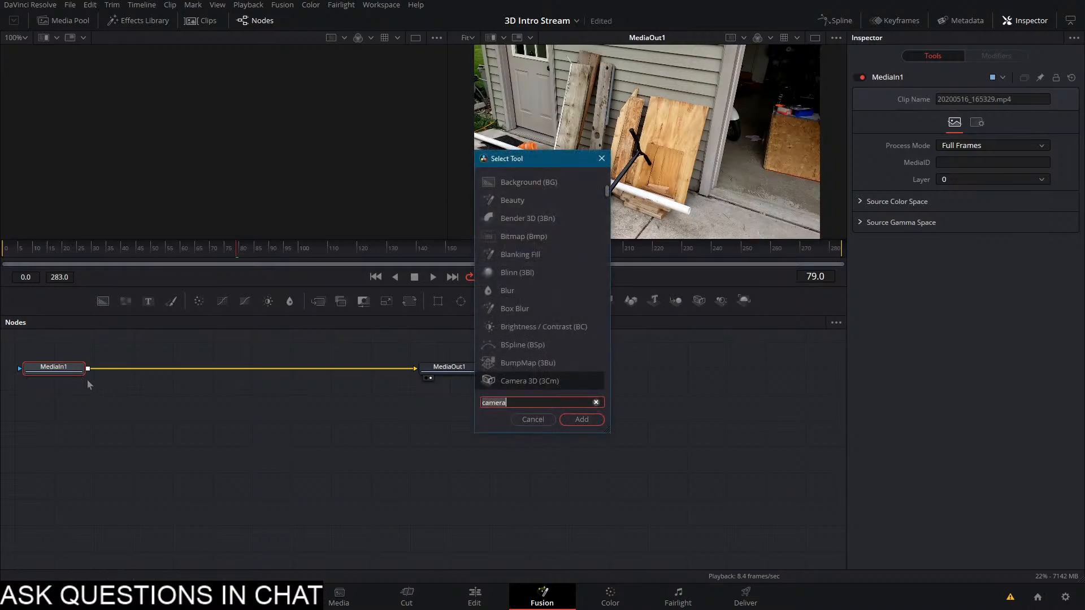
{"action": "type", "text": "CAMERA"}
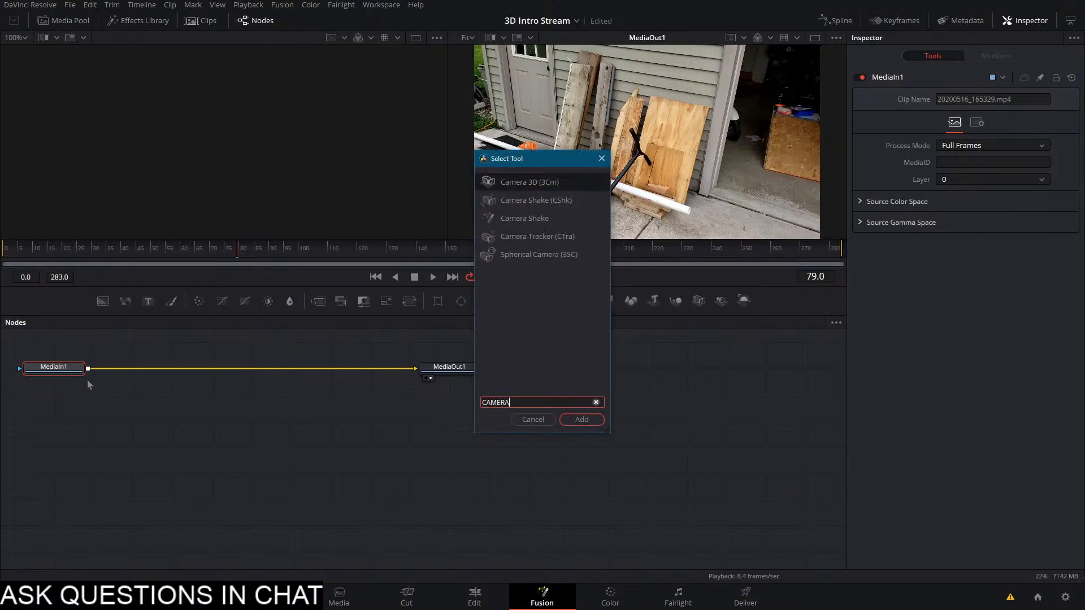
{"action": "key", "text": "Return"}
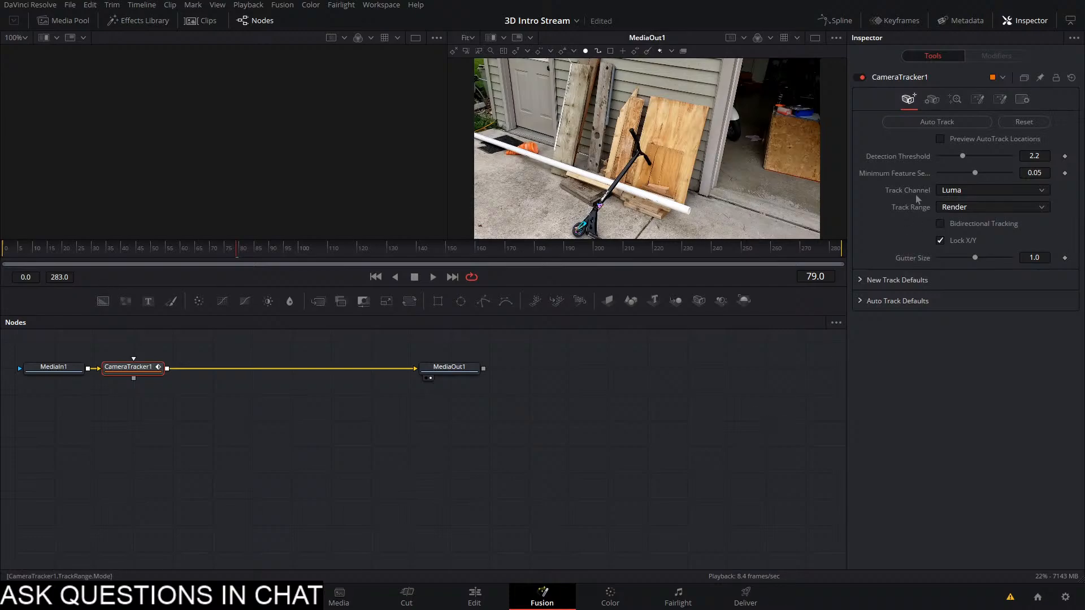
Auto-track the clip with CameraTracker1 using the default Luma settings and solve the camera
{"action": "left_click", "coordinate": [969, 123]}
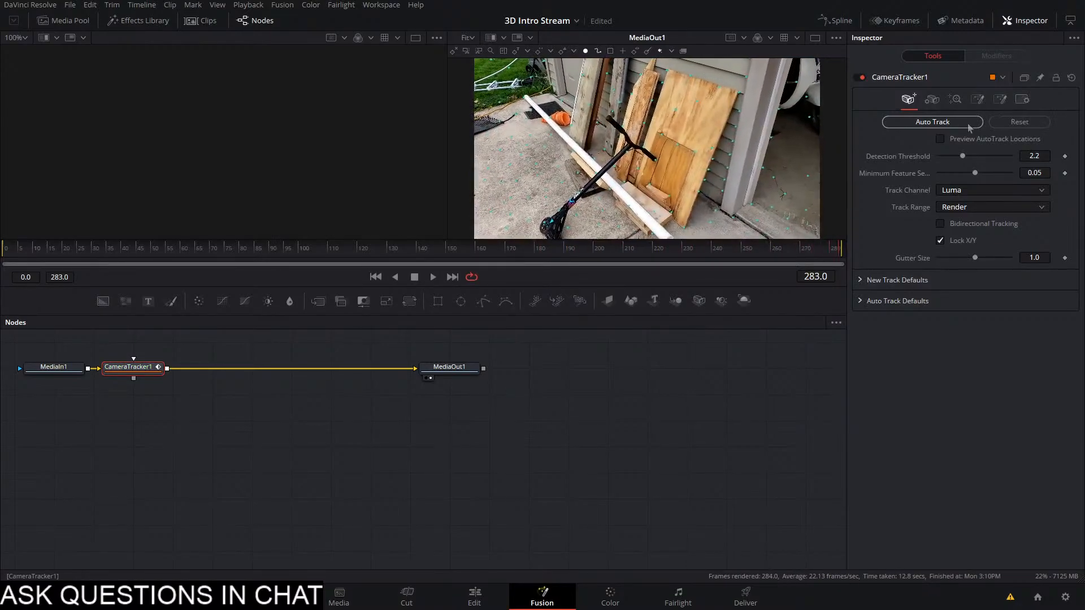
{"action": "left_click", "coordinate": [955, 99]}
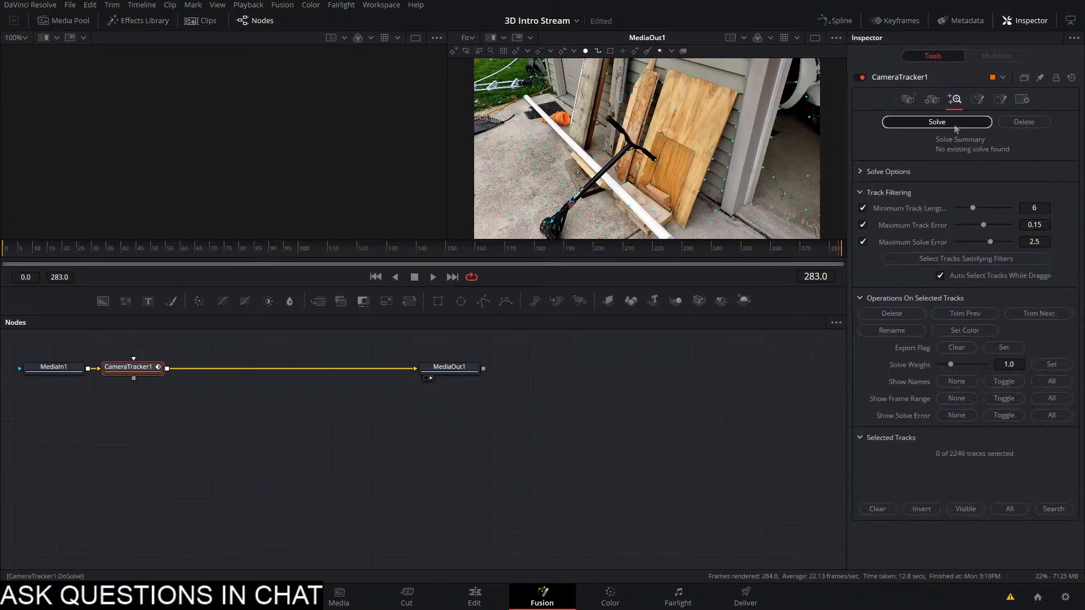
{"action": "left_click", "coordinate": [949, 121]}
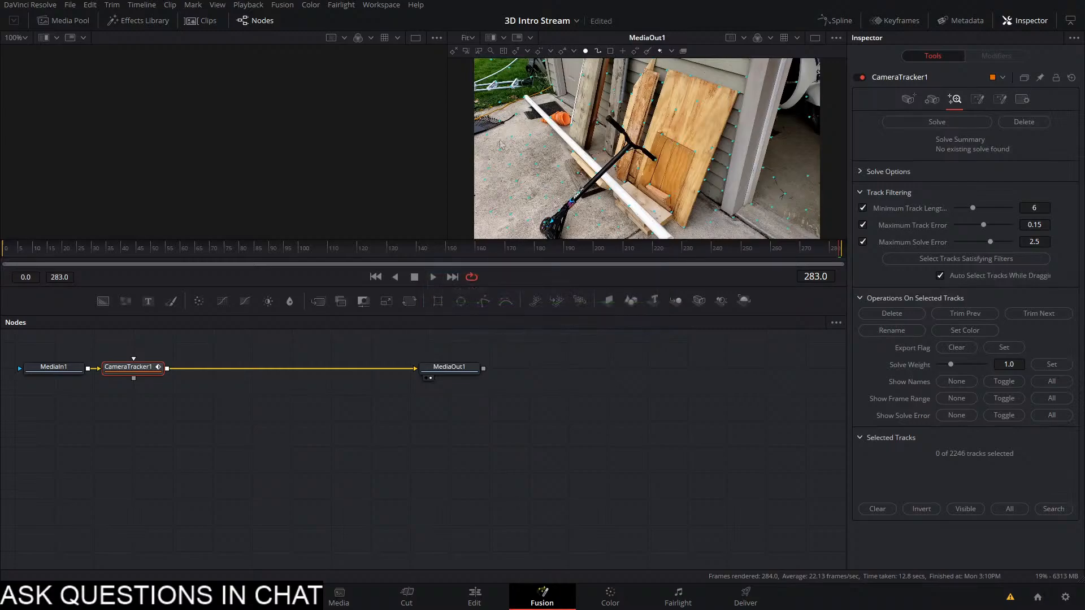
Select the tracking points lying on the concrete ground around the scooter in the solved shot
{"action": "left_click_drag", "start_coordinate": [541, 141], "coordinate": [618, 225]}
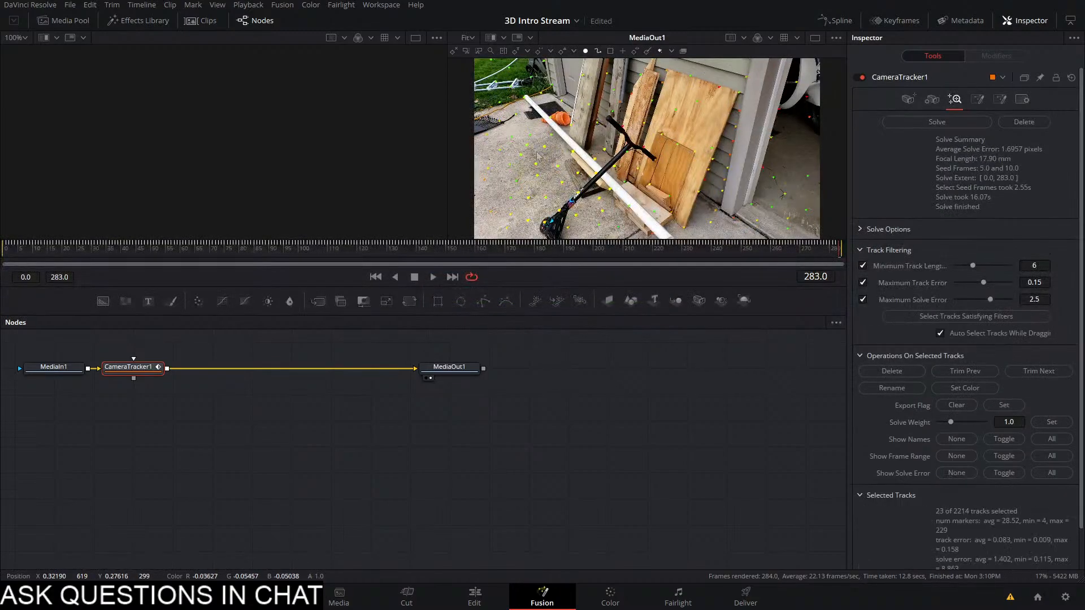
{"action": "right_click", "coordinate": [538, 167]}
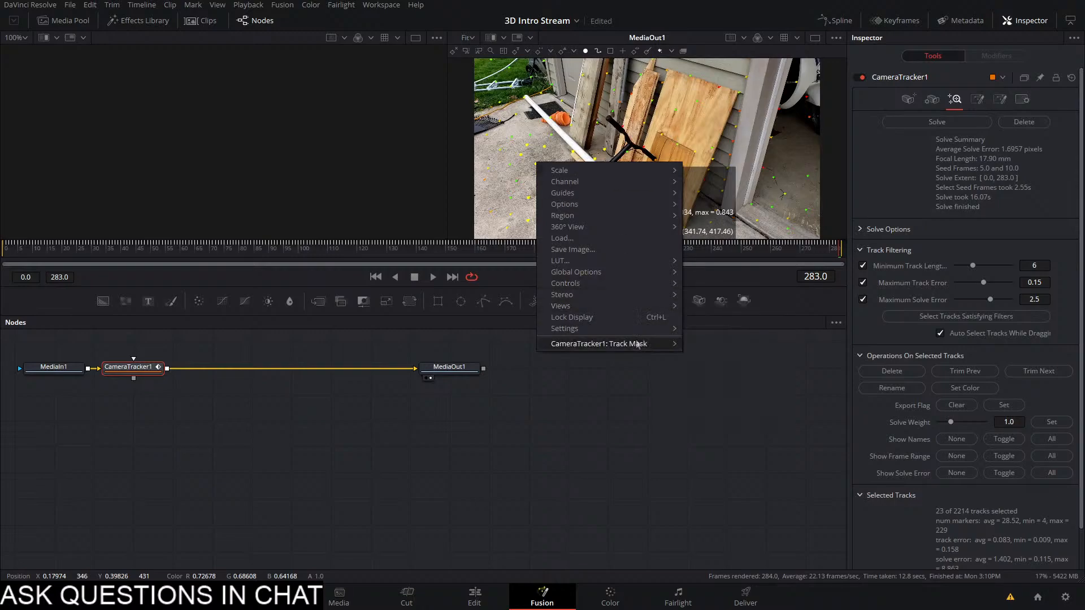
{"action": "mouse_move", "coordinate": [637, 344]}
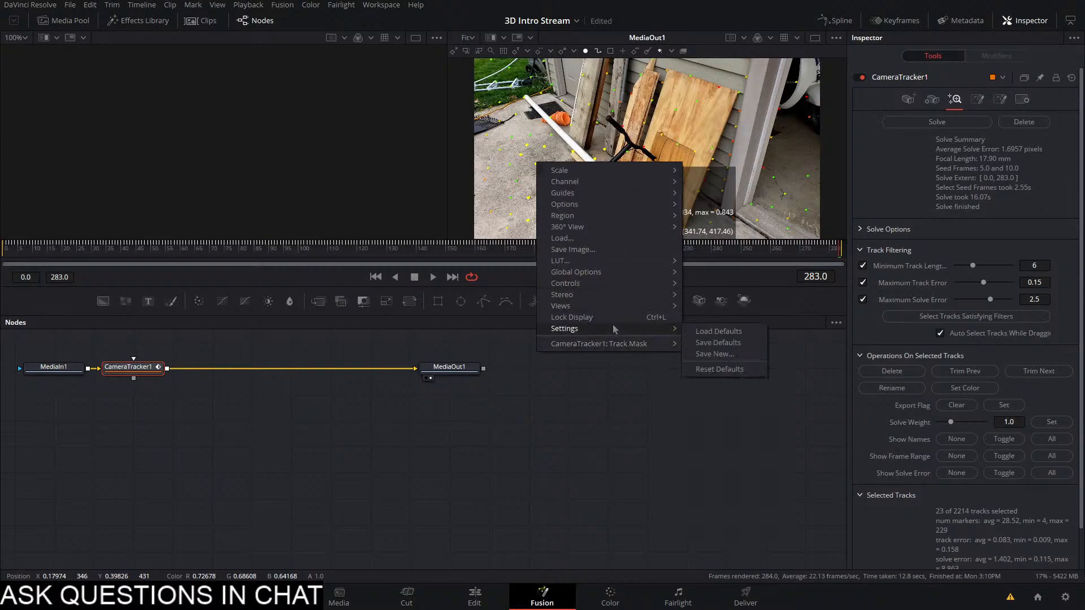
{"action": "left_click", "coordinate": [630, 414]}
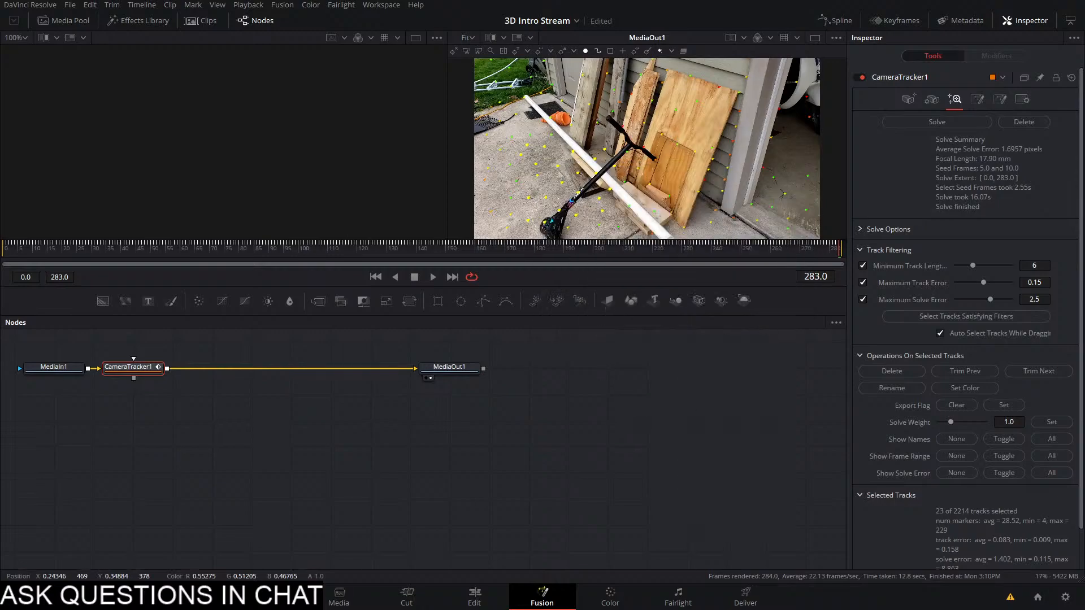
{"action": "left_click", "coordinate": [557, 172]}
{"action": "left_click_drag", "start_coordinate": [478, 123], "coordinate": [610, 235]}
{"action": "scroll", "coordinate": [978, 485], "scroll_direction": "down", "scroll_amount": 3}
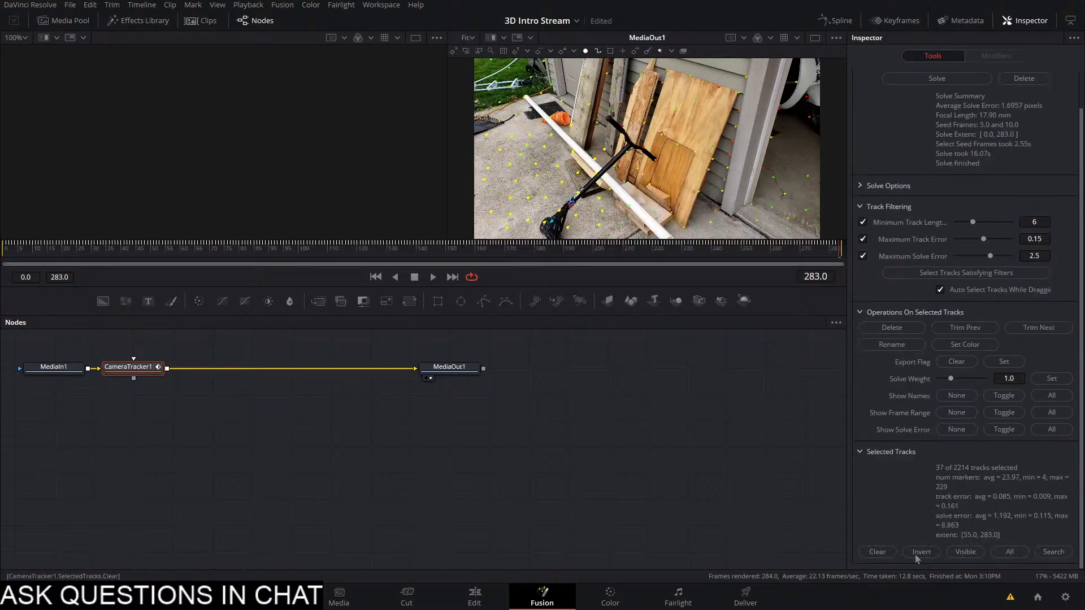
{"action": "scroll", "coordinate": [972, 119], "scroll_direction": "up", "scroll_amount": 2}
Examine CameraTracker1's export settings, including the 3D Scene Transform alignment and the Ground Plane Options
{"action": "left_click", "coordinate": [977, 100]}
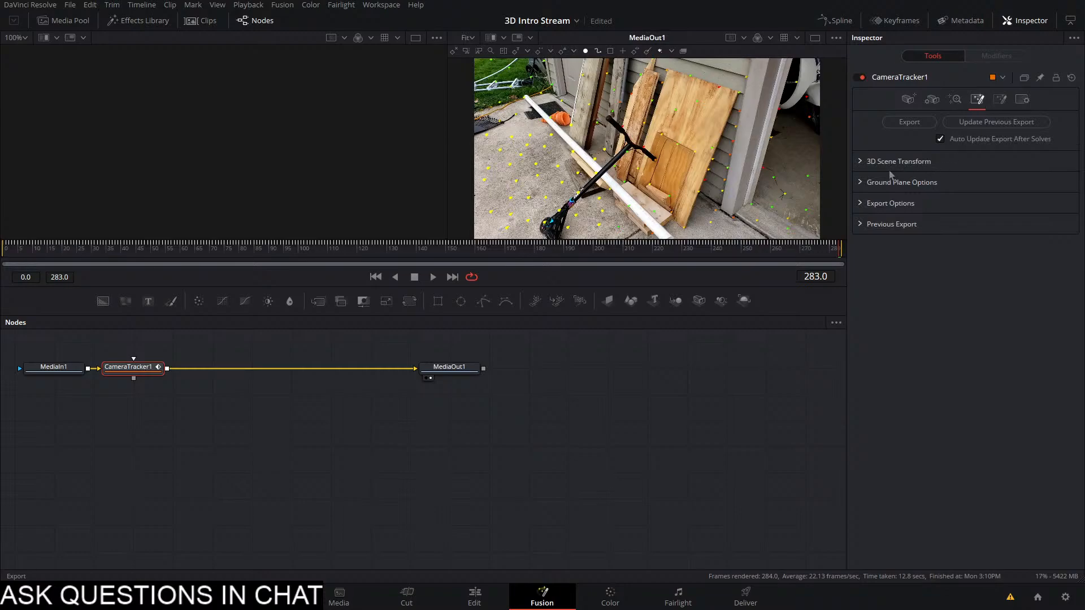
{"action": "left_click", "coordinate": [860, 185]}
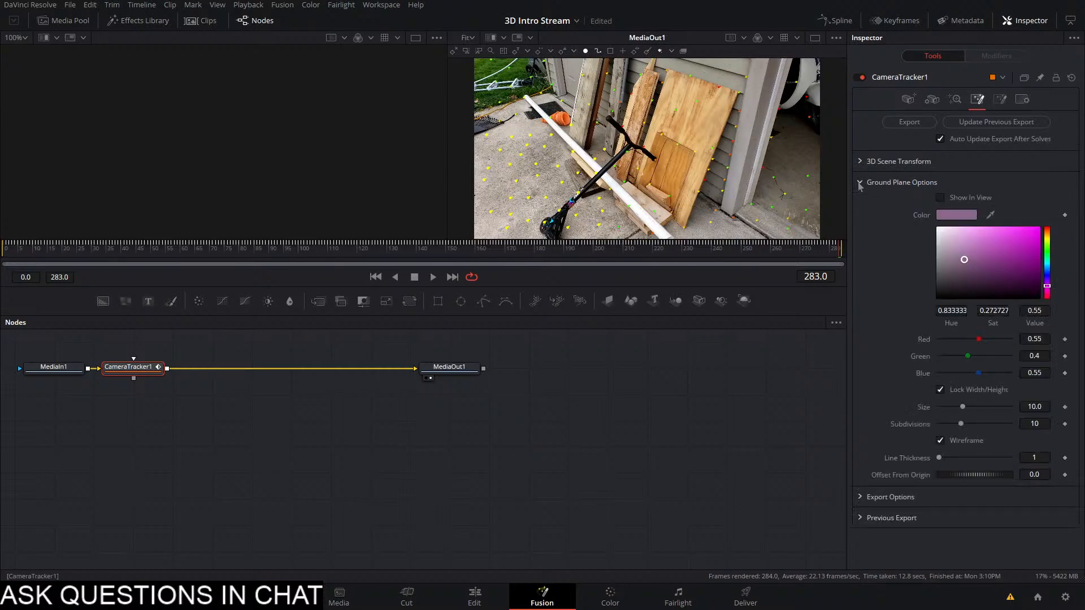
{"action": "left_click", "coordinate": [859, 183]}
{"action": "left_click", "coordinate": [860, 162]}
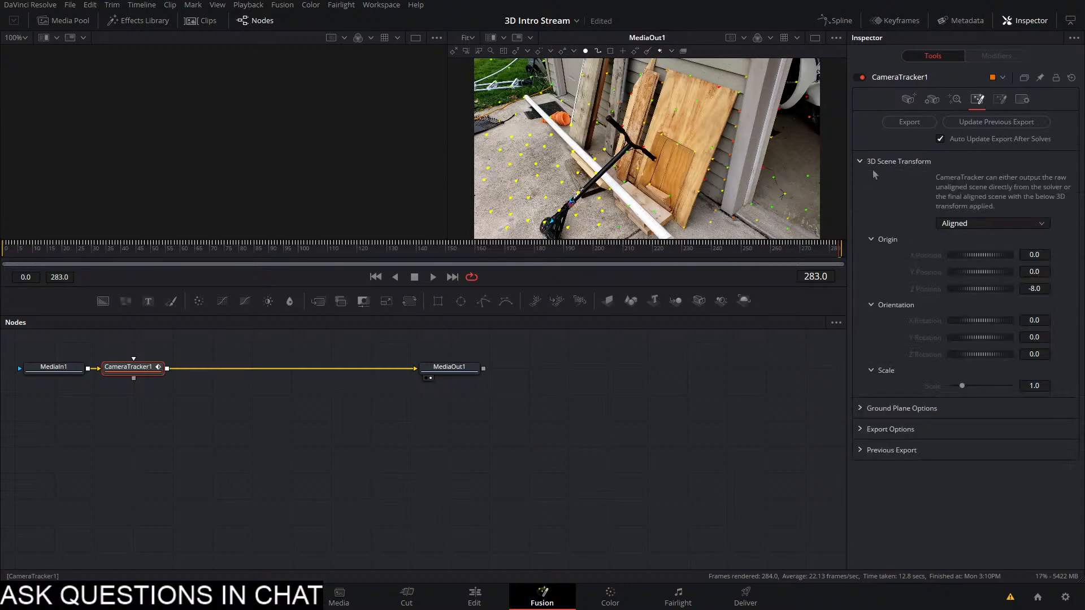
{"action": "left_click", "coordinate": [977, 224]}
{"action": "left_click", "coordinate": [973, 251]}
{"action": "left_click", "coordinate": [862, 412]}
{"action": "scroll", "coordinate": [863, 409], "scroll_direction": "down", "scroll_amount": 3}
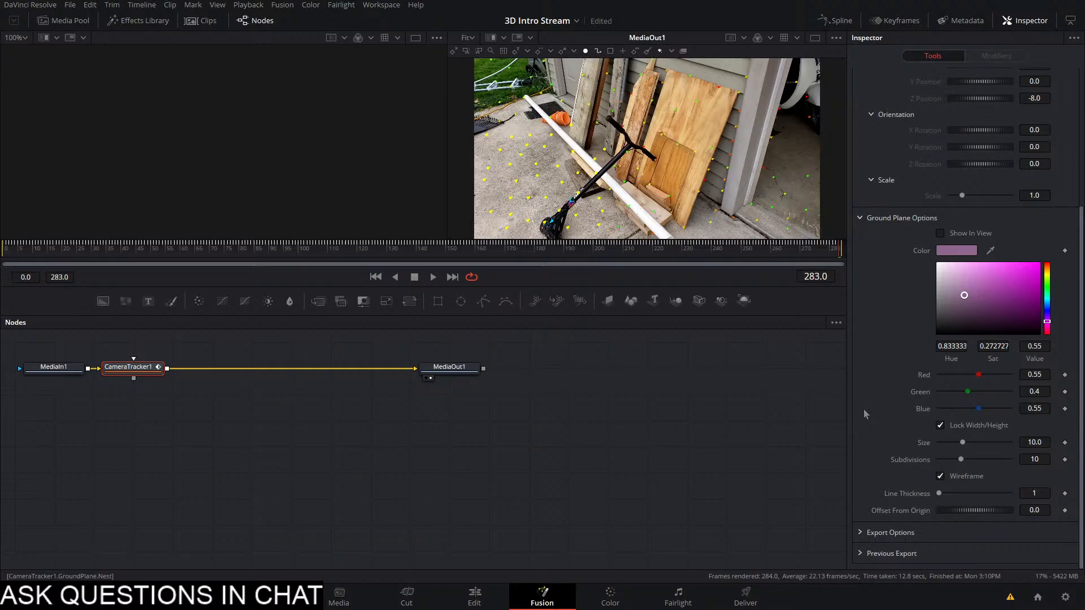
{"action": "left_click", "coordinate": [940, 233]}
{"action": "scroll", "coordinate": [938, 226], "scroll_direction": "up", "scroll_amount": 3}
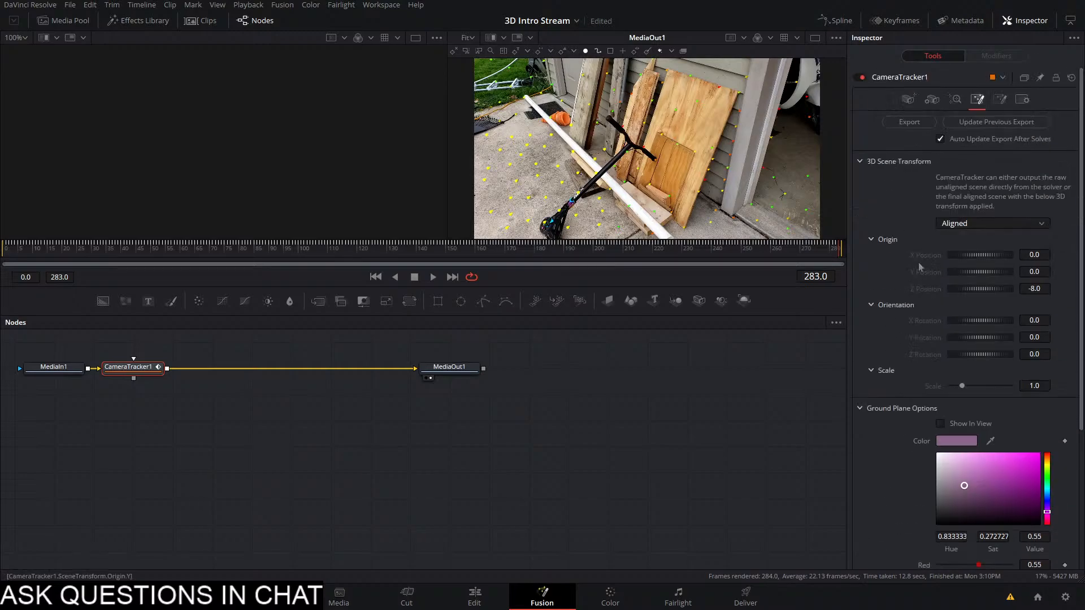
Export the solved scene as 3D nodes, space them out and feed CameraTracker1_Renderer into MediaOut1
{"action": "left_click", "coordinate": [910, 122]}
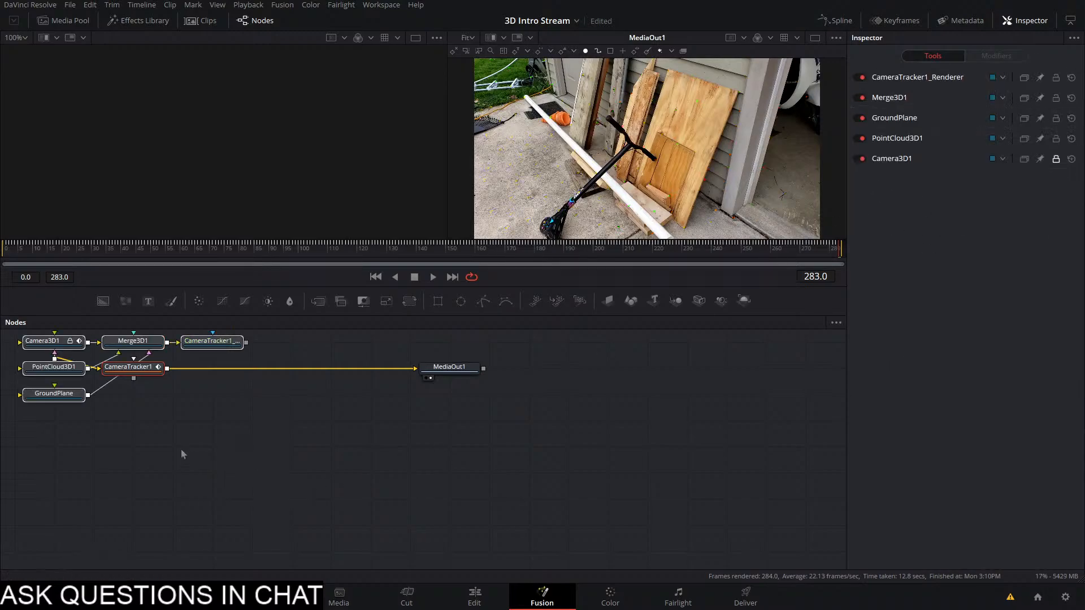
{"action": "left_click_drag", "start_coordinate": [337, 408], "coordinate": [417, 382]}
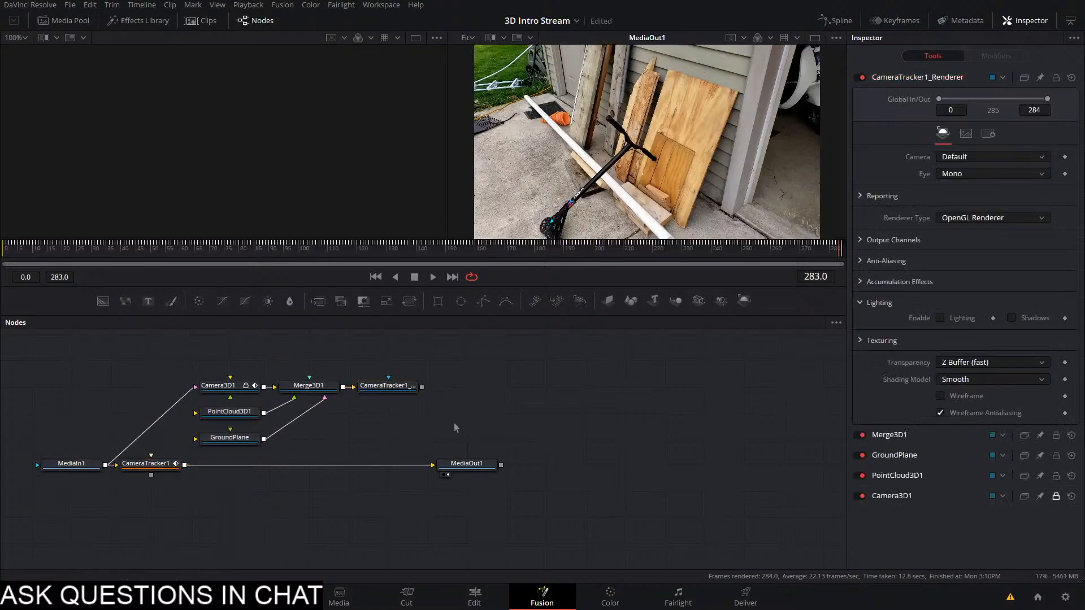
{"action": "left_click_drag", "start_coordinate": [464, 474], "coordinate": [543, 473]}
{"action": "left_click_drag", "start_coordinate": [422, 387], "coordinate": [631, 365]}
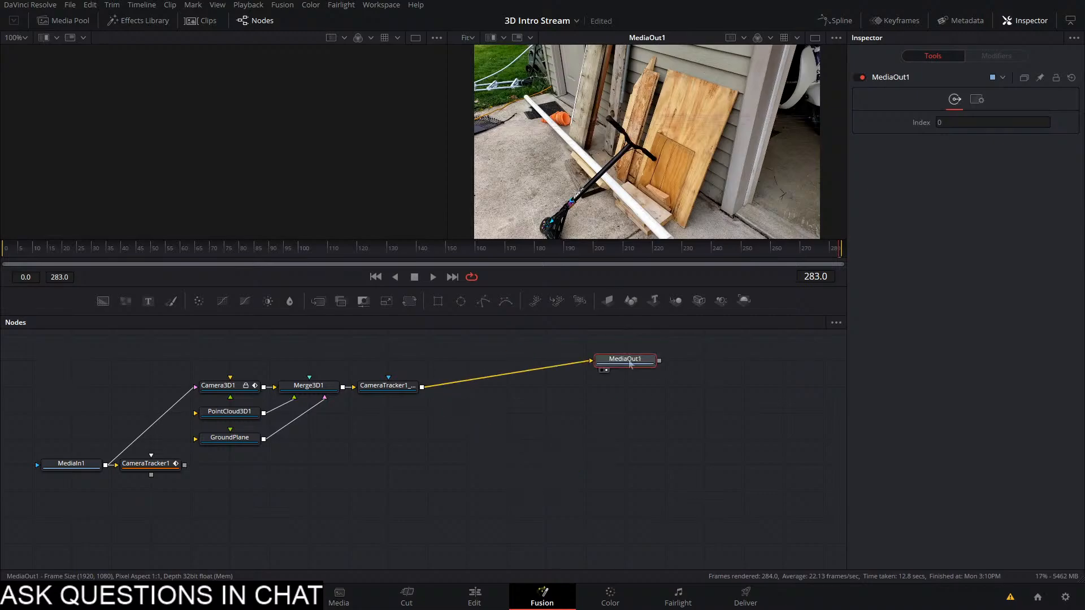
Display Merge3D1 in the empty viewer and play the clip to examine the tracked Camera3D1 and point cloud in perspective
{"action": "left_click_drag", "start_coordinate": [309, 386], "coordinate": [298, 233]}
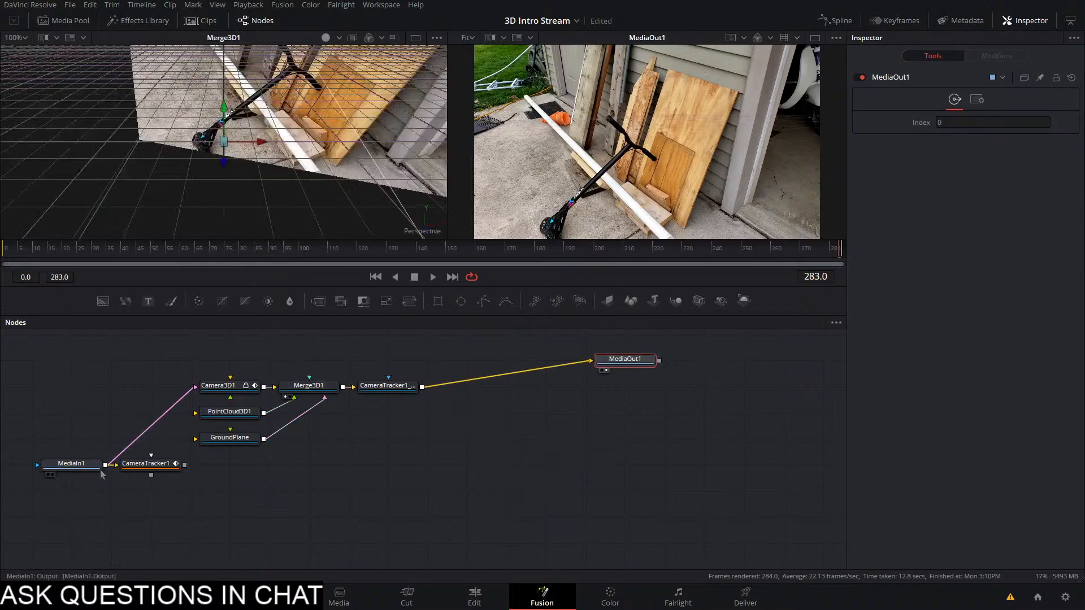
{"action": "left_click", "coordinate": [226, 389]}
{"action": "left_click_drag", "start_coordinate": [226, 212], "coordinate": [286, 220]}
{"action": "scroll", "coordinate": [349, 176], "scroll_direction": "down", "scroll_amount": 10}
{"action": "scroll", "coordinate": [283, 215], "scroll_direction": "up", "scroll_amount": 10}
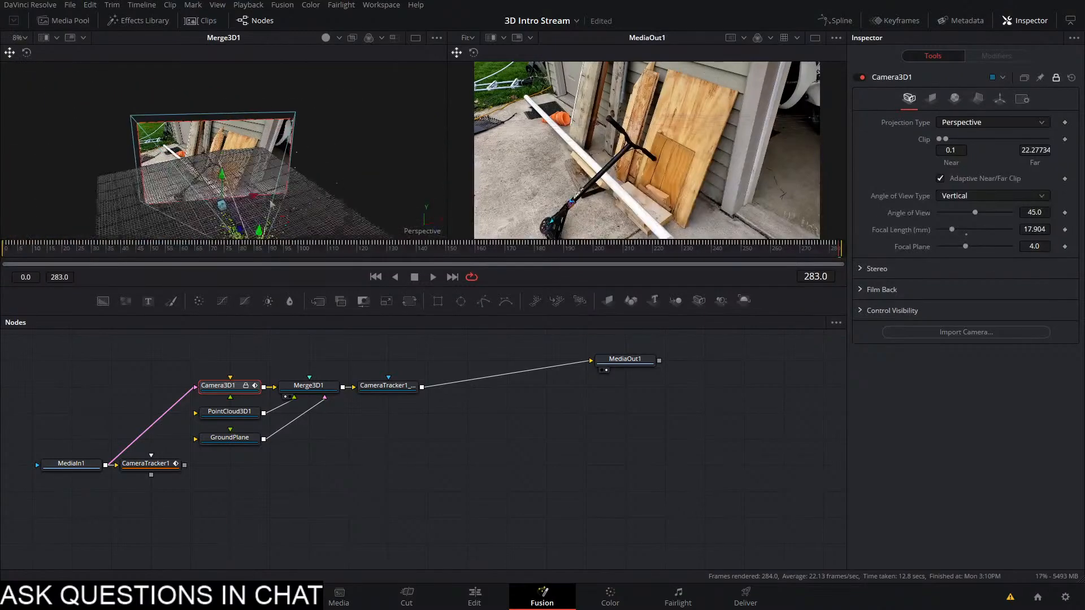
{"action": "key", "text": "space"}
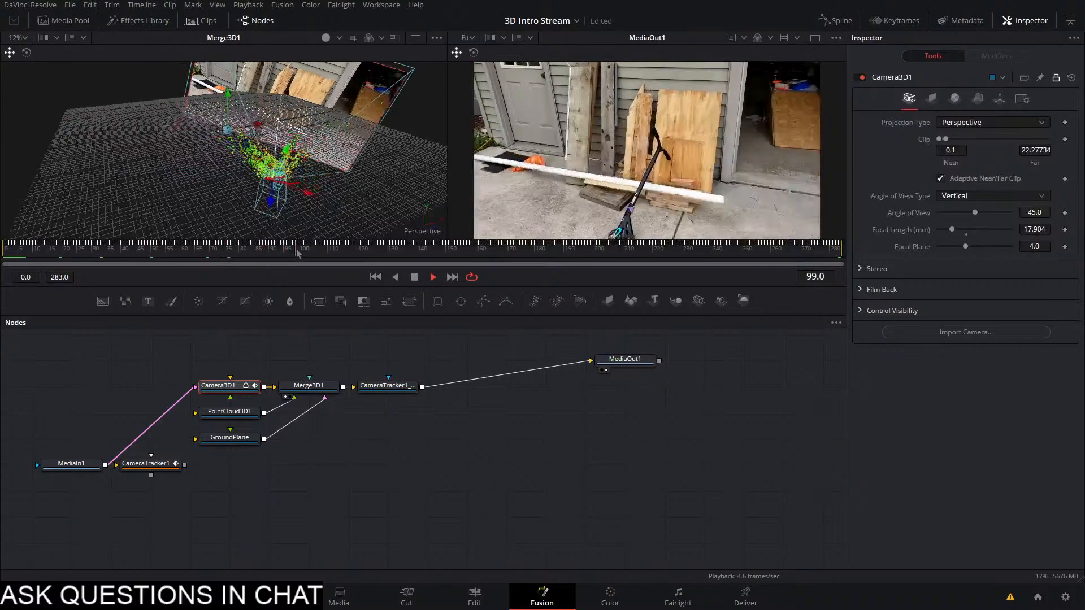
{"action": "key", "text": "space"}
{"action": "key", "text": "space"}
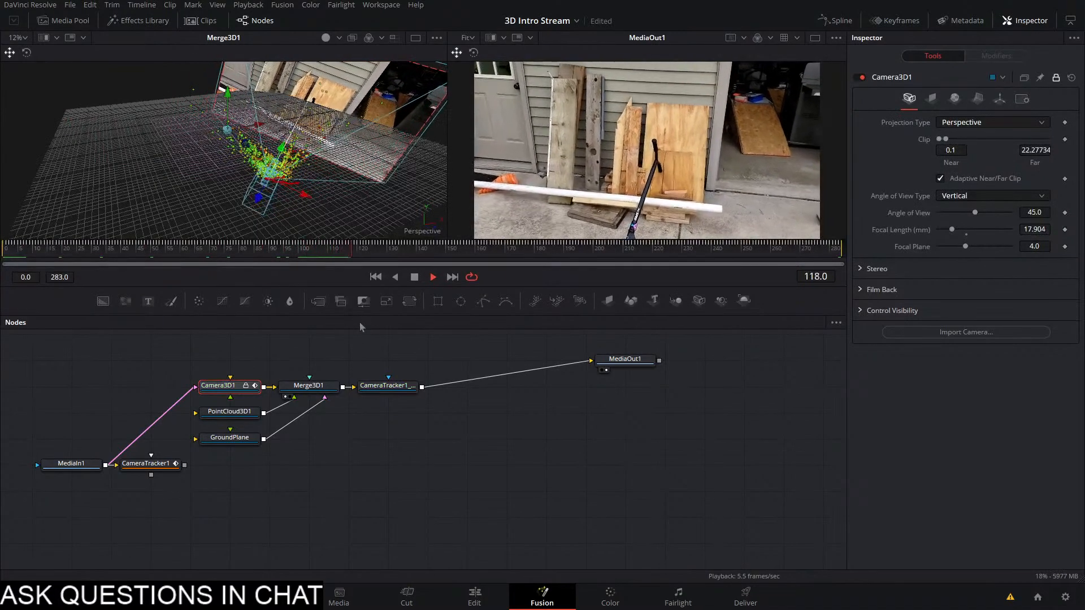
Save the project and line up MediaOut1 with the renderer node
{"action": "key", "text": "ctrl+s"}
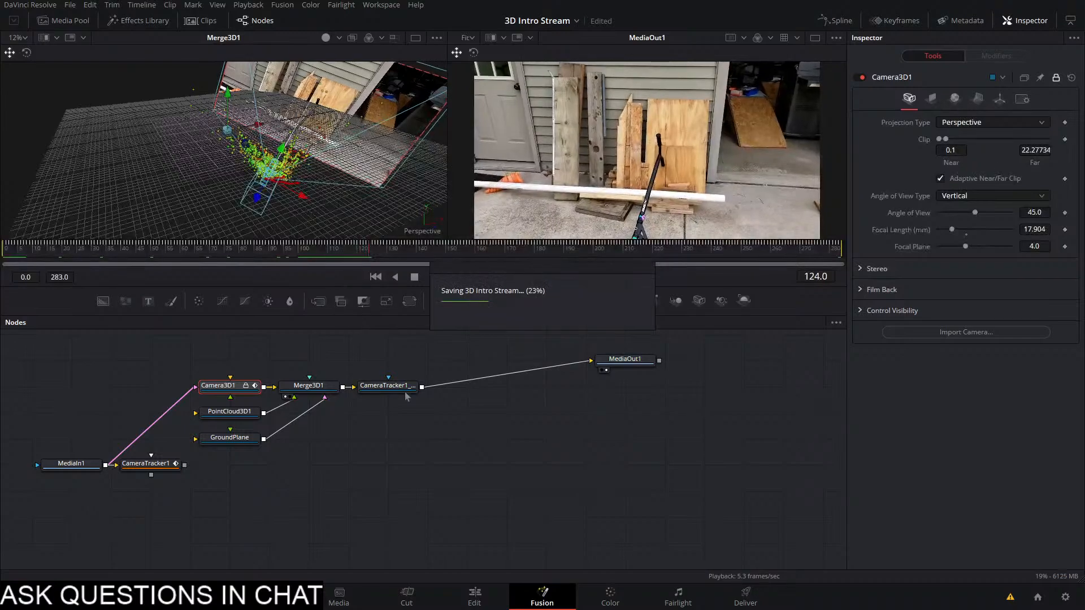
{"action": "left_click_drag", "start_coordinate": [625, 359], "coordinate": [625, 386]}
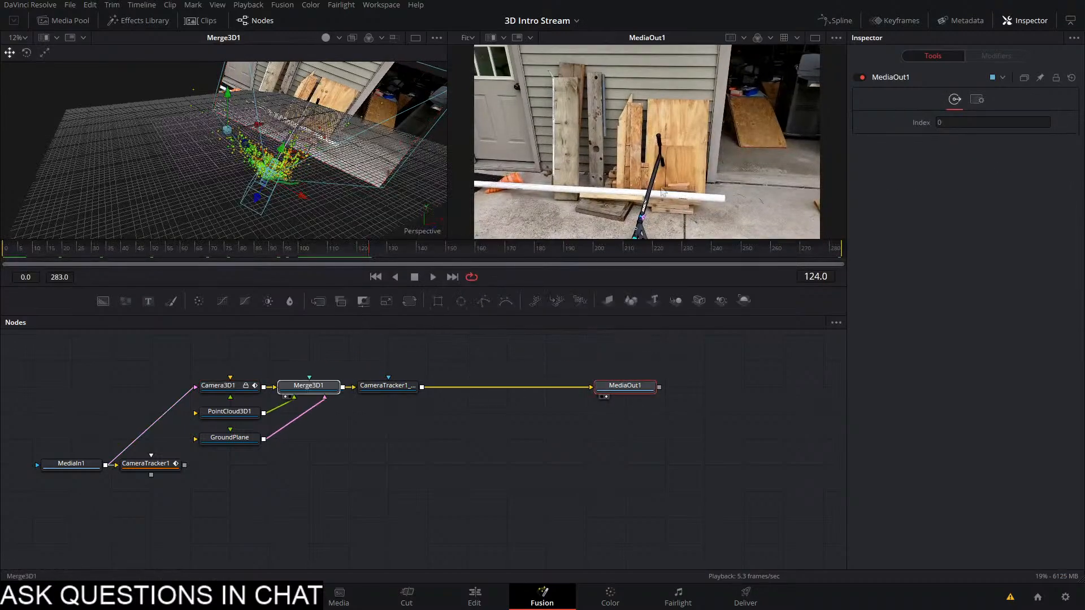
Show Merge3D1 in the viewer that displays MediaOut1 and look through Camera3D1
{"action": "left_click_drag", "start_coordinate": [661, 190], "coordinate": [682, 179]}
{"action": "right_click", "coordinate": [694, 164]}
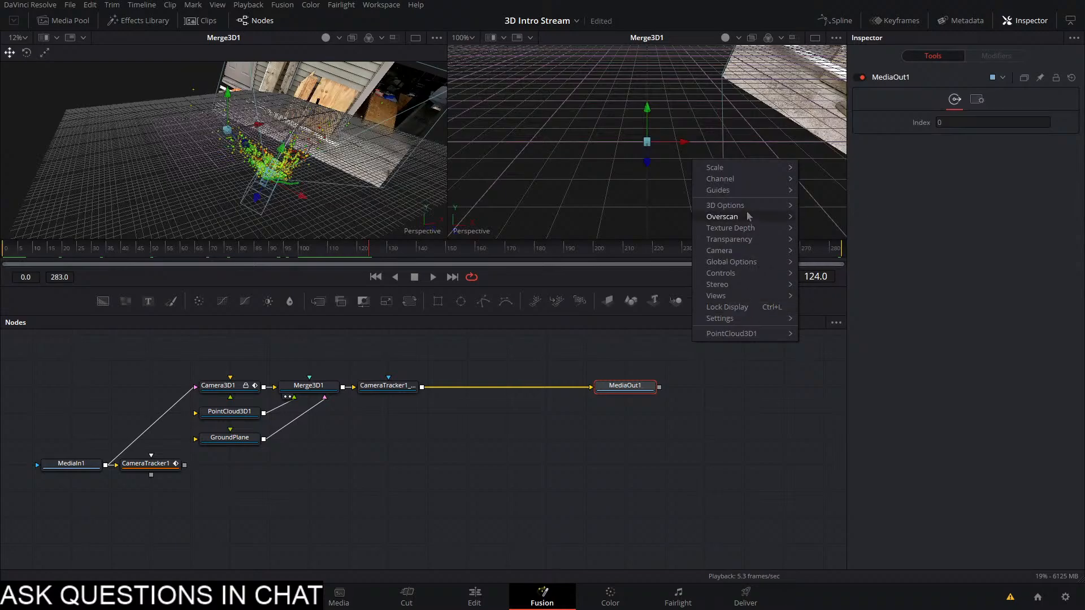
{"action": "mouse_move", "coordinate": [747, 253]}
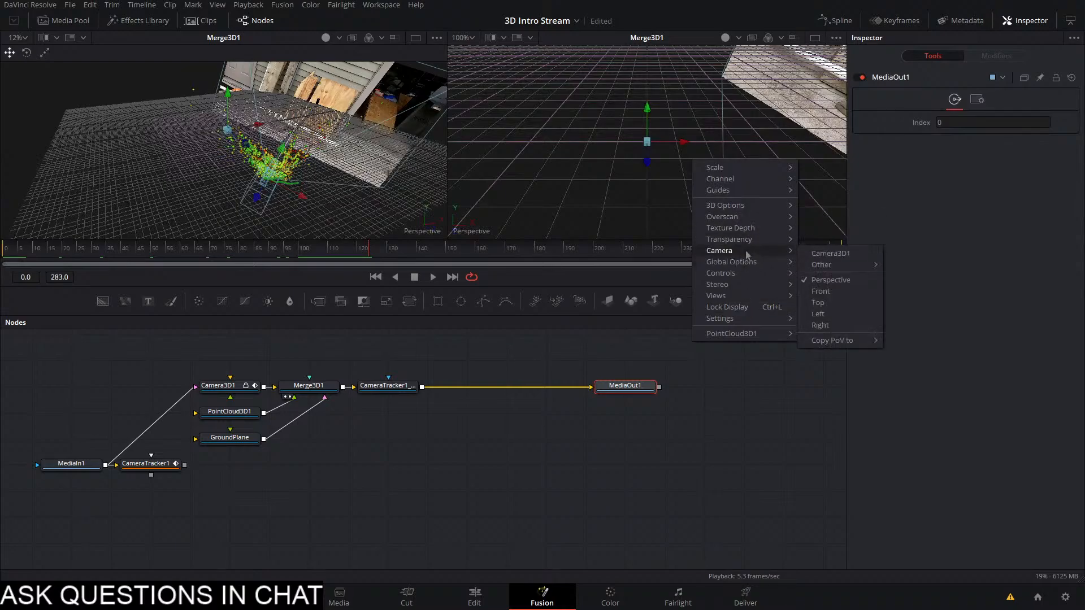
{"action": "left_click", "coordinate": [848, 260]}
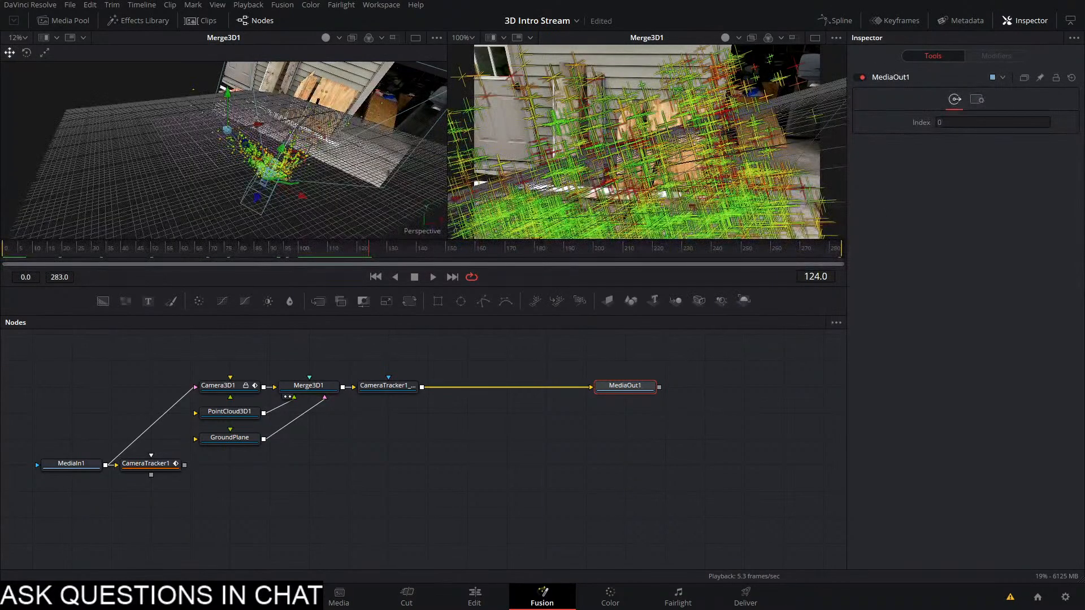
Change PointCloud3D1's style to Point and set the point size to 2.47
{"action": "left_click", "coordinate": [232, 413]}
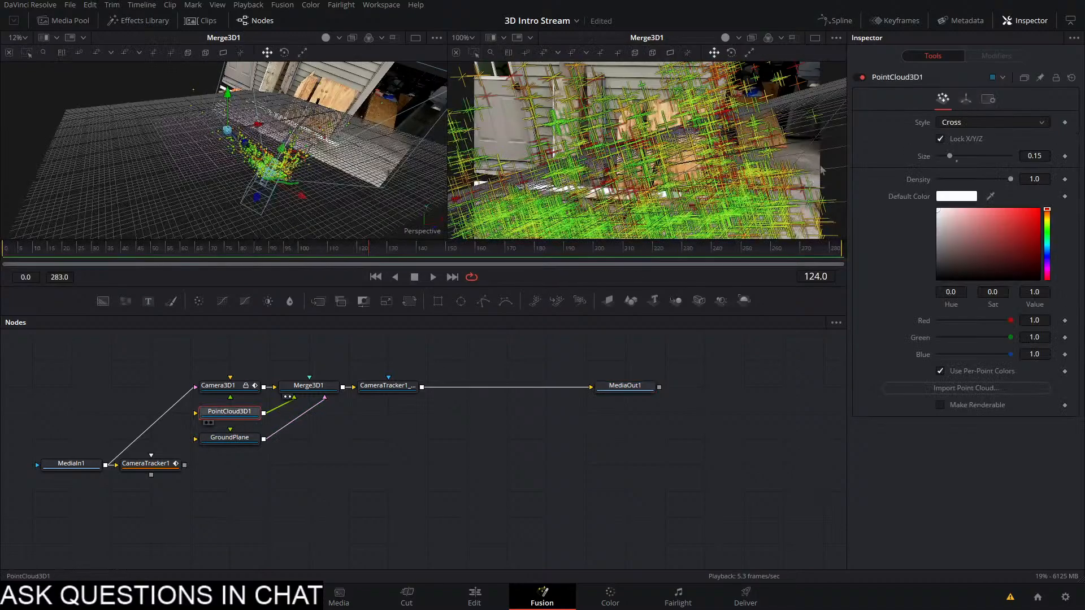
{"action": "left_click", "coordinate": [983, 123]}
{"action": "left_click", "coordinate": [960, 149]}
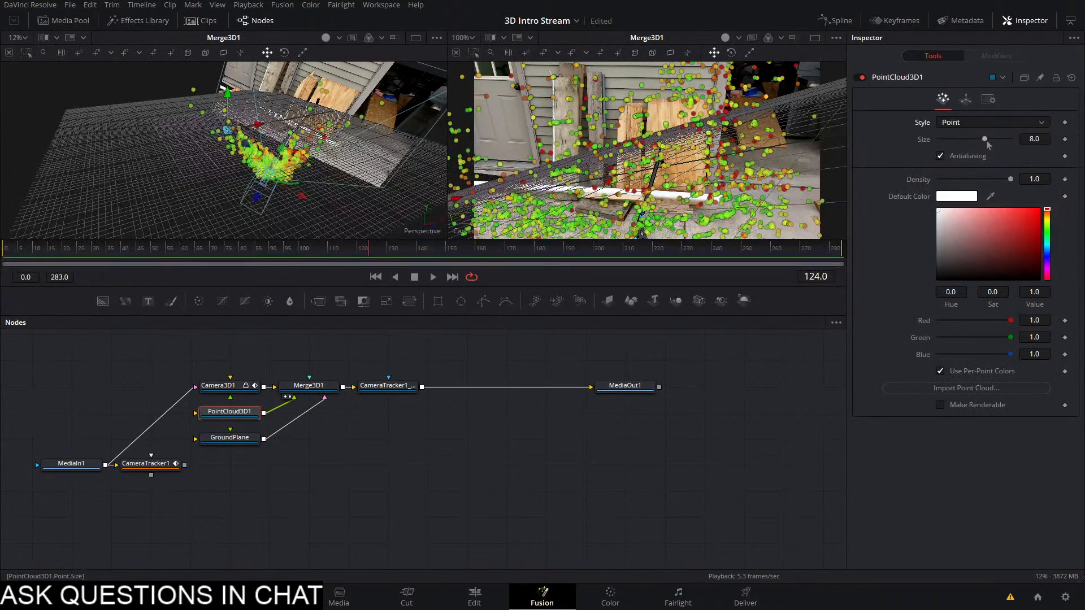
{"action": "left_click_drag", "start_coordinate": [963, 148], "coordinate": [945, 152]}
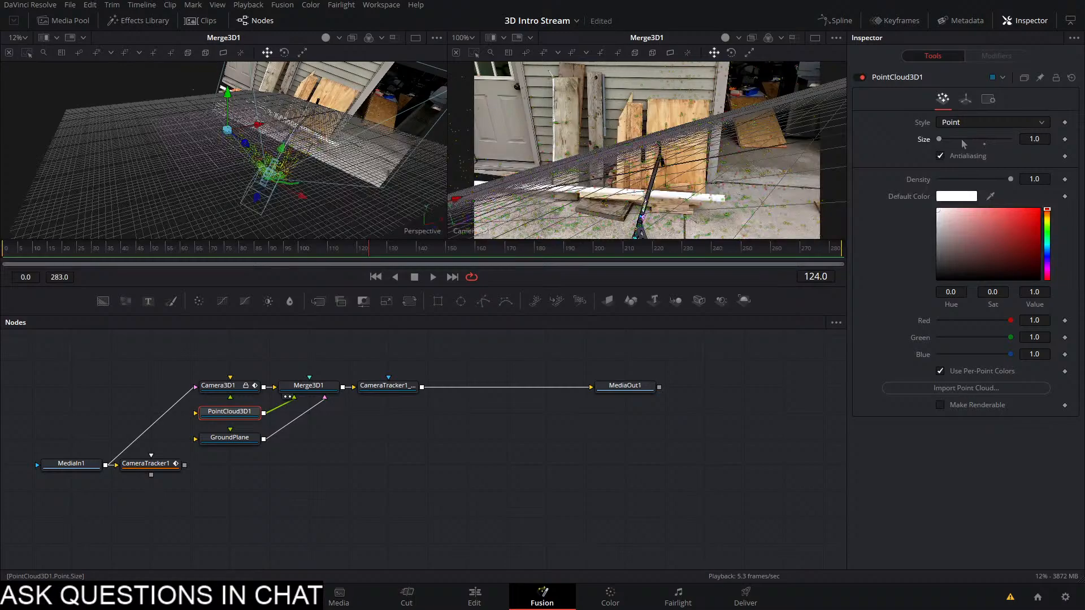
{"action": "left_click", "coordinate": [952, 140]}
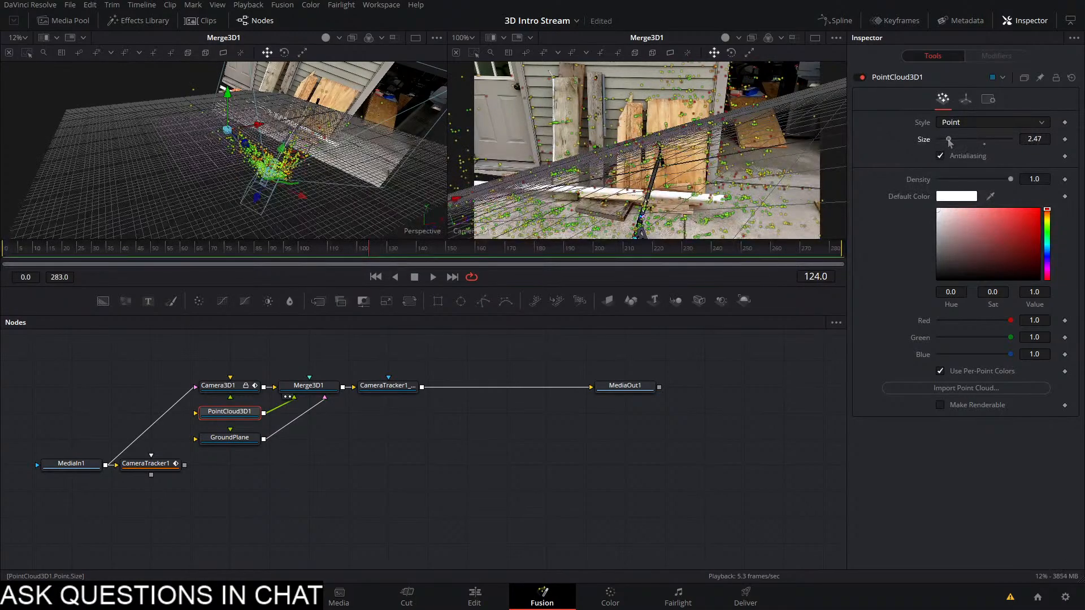
Hide the grid in the viewer looking through Camera3D1 and return the playhead to frame 0
{"action": "right_click", "coordinate": [796, 166]}
{"action": "mouse_move", "coordinate": [837, 210]}
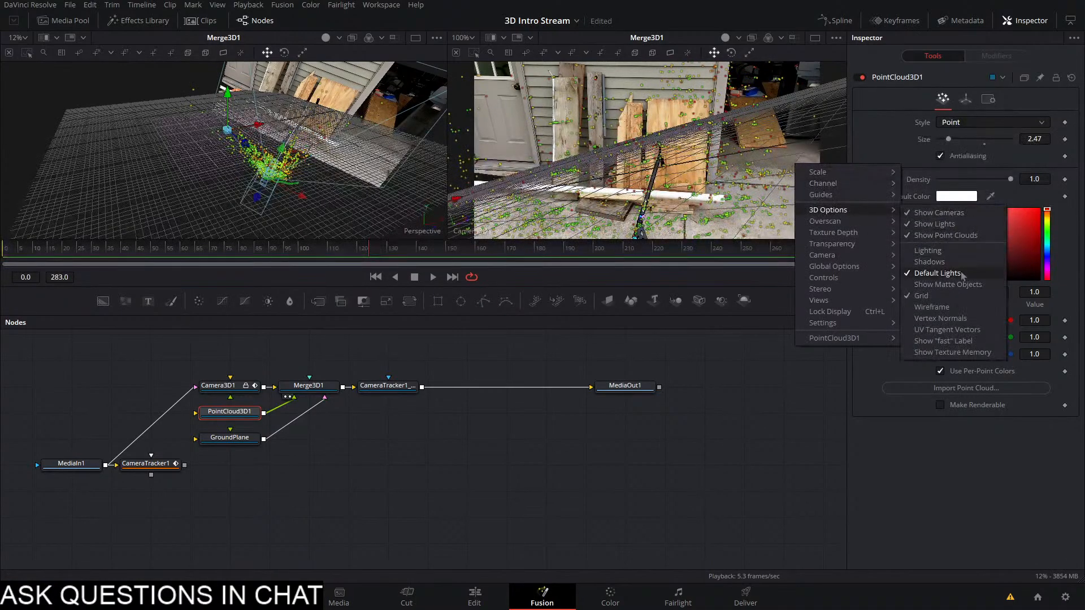
{"action": "left_click", "coordinate": [922, 295]}
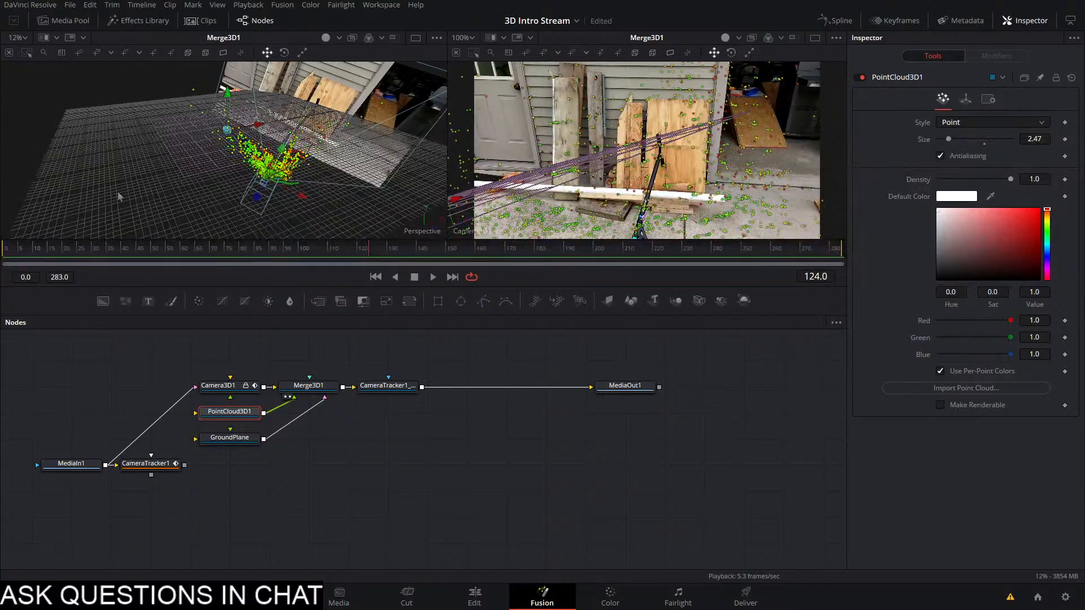
{"action": "left_click_drag", "start_coordinate": [341, 248], "coordinate": [4, 249]}
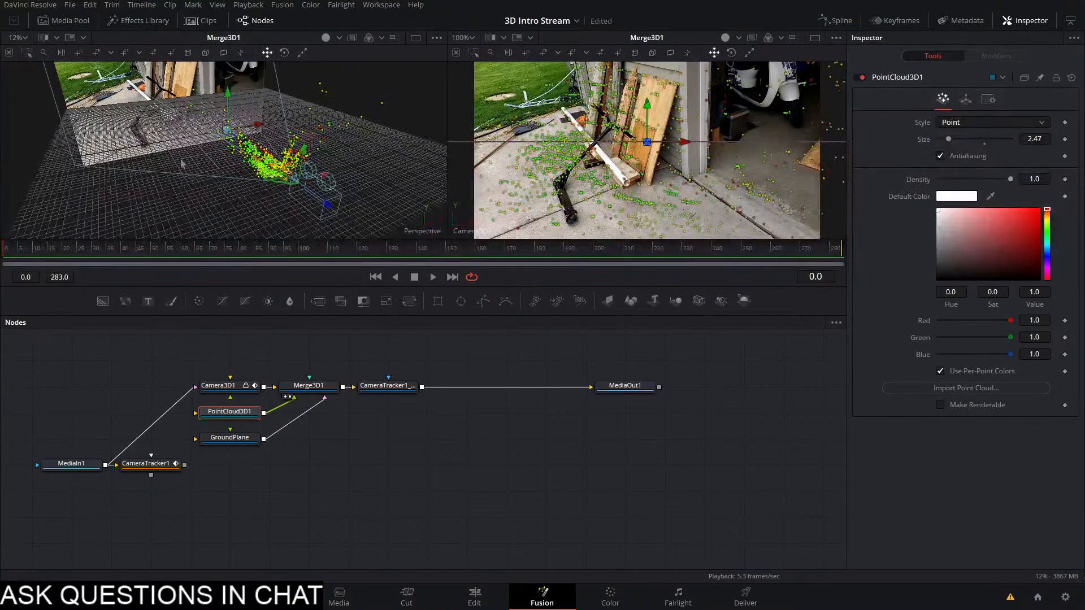
Move the GroundPlane onto the tracked point cloud, at a translation of about 0.19 in Y and 5.56 in Z
{"action": "left_click_drag", "start_coordinate": [181, 164], "coordinate": [255, 210]}
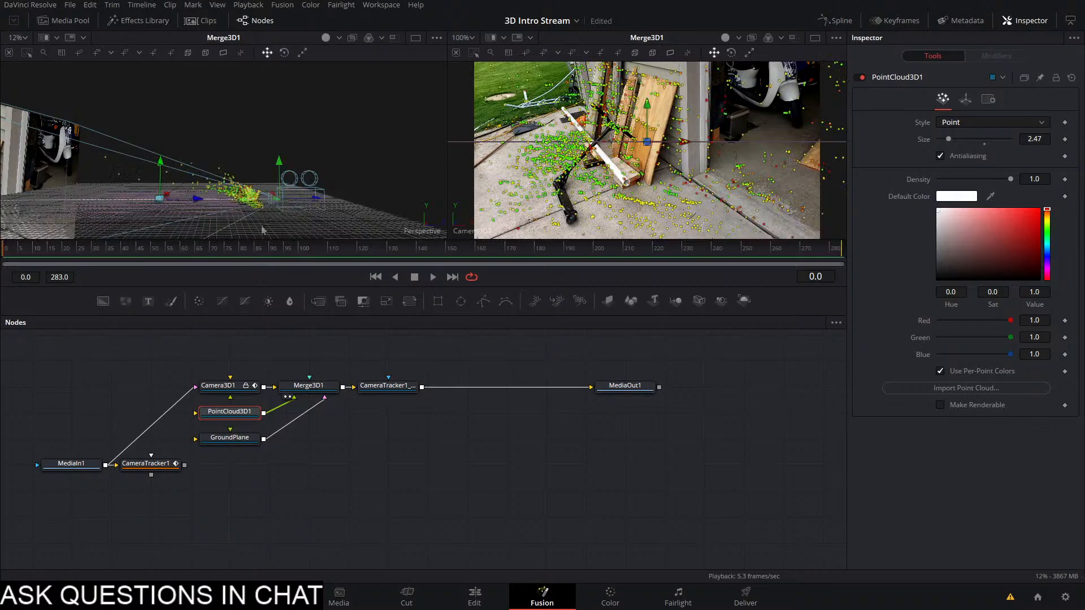
{"action": "left_click", "coordinate": [244, 442]}
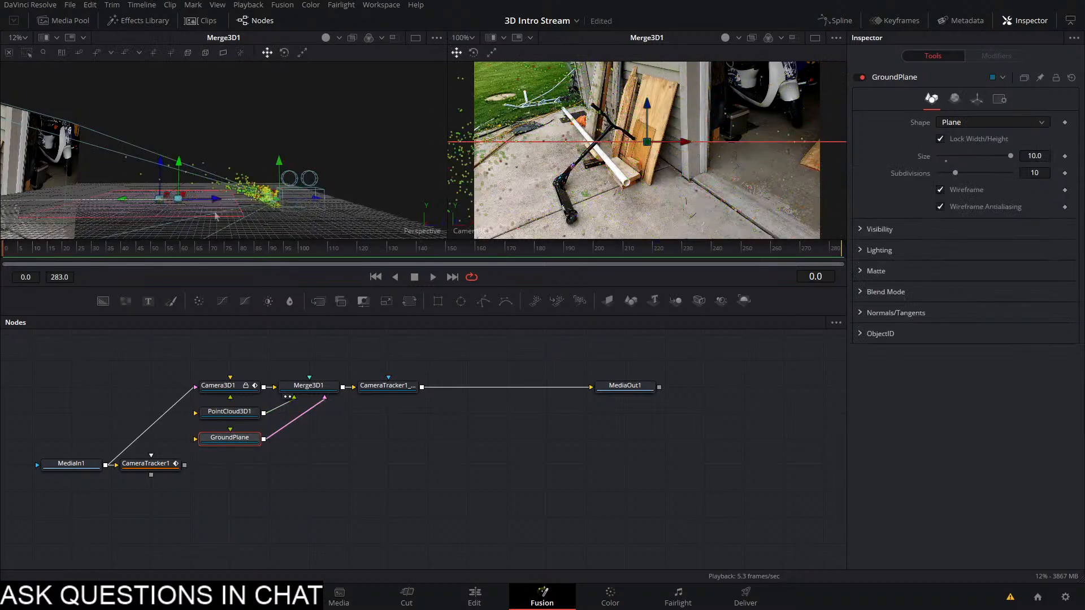
{"action": "left_click", "coordinate": [977, 100]}
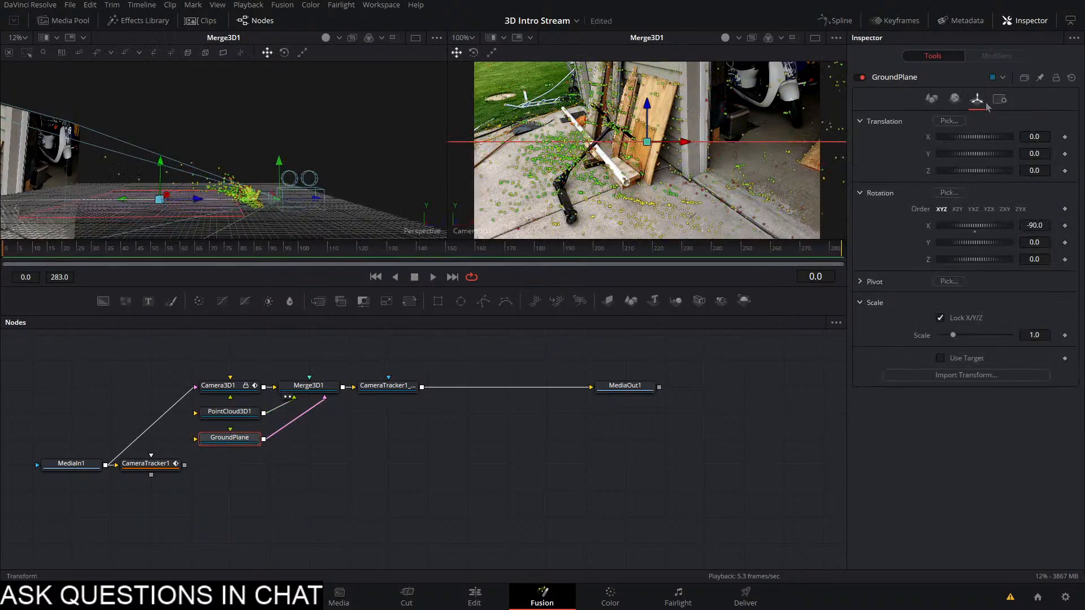
{"action": "left_click_drag", "start_coordinate": [973, 141], "coordinate": [982, 176]}
{"action": "left_click", "coordinate": [975, 142]}
{"action": "left_click_drag", "start_coordinate": [268, 178], "coordinate": [236, 154]}
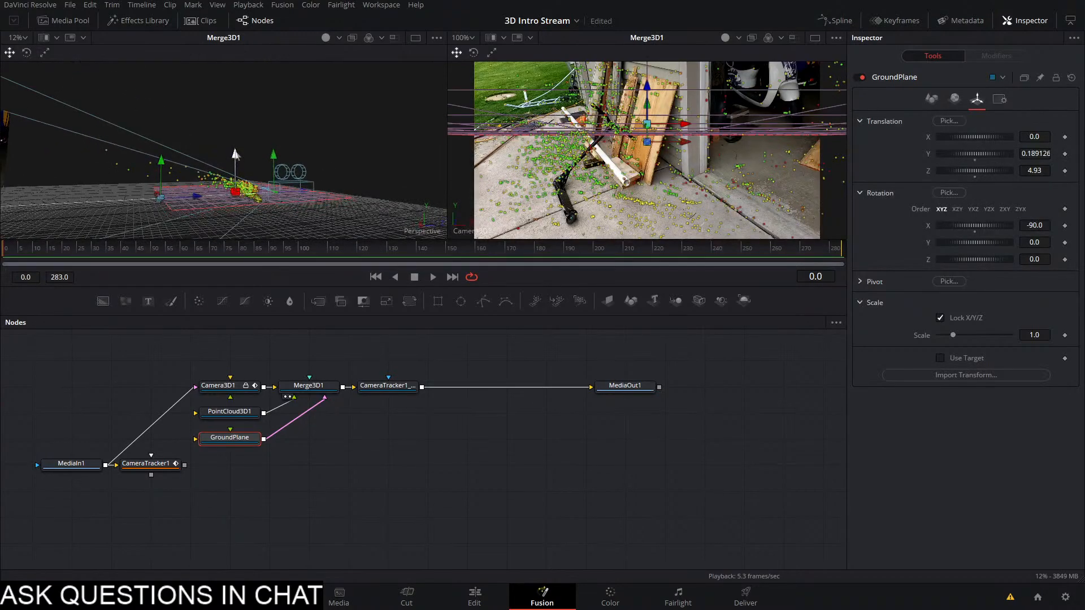
{"action": "left_click_drag", "start_coordinate": [205, 194], "coordinate": [173, 167]}
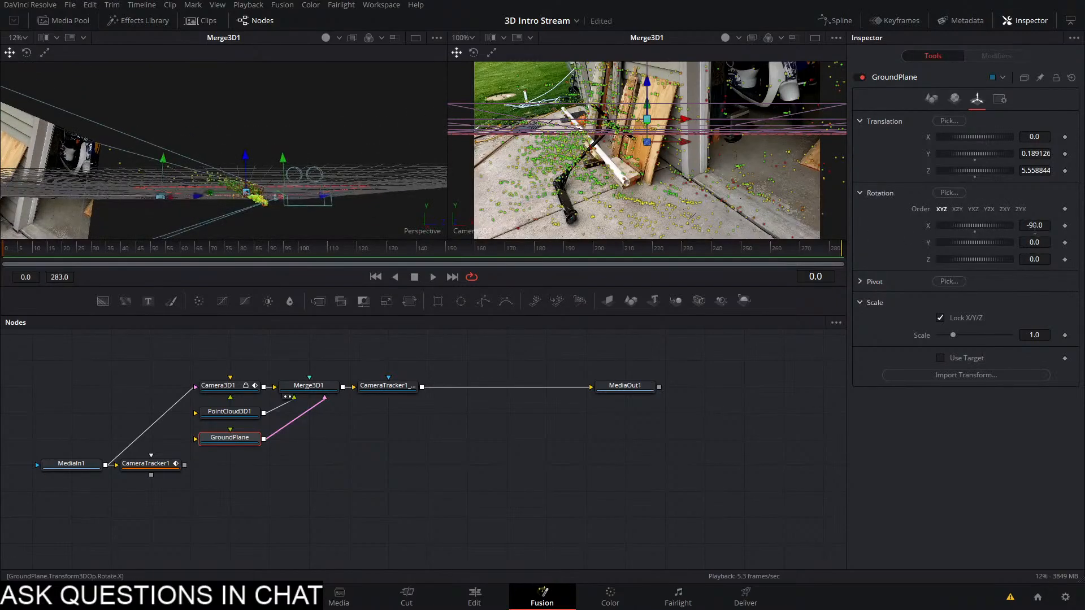
Rotate the GroundPlane to X -60.6 and Y 1.4 to follow the concrete floor, playing the clip to check its alignment
{"action": "left_click_drag", "start_coordinate": [1034, 228], "coordinate": [1074, 229]}
{"action": "mouse_move", "coordinate": [975, 226]}
{"action": "left_mouse_down"}
{"action": "mouse_move", "coordinate": [930, 225]}
{"action": "mouse_move", "coordinate": [973, 243]}
{"action": "left_mouse_up"}
{"action": "key", "text": "space"}
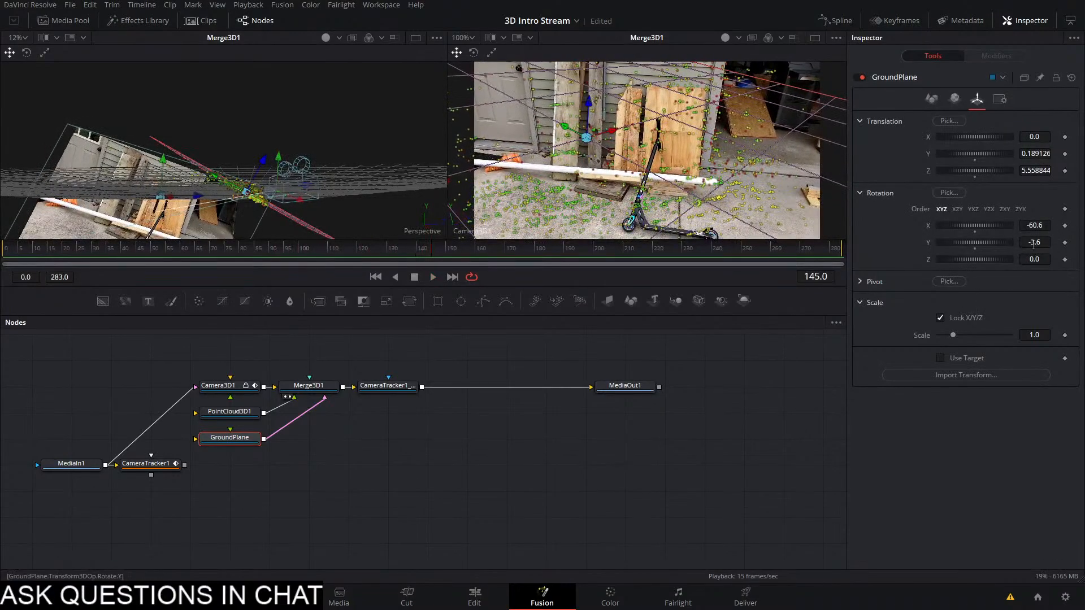
{"action": "left_click_drag", "start_coordinate": [1033, 245], "coordinate": [1055, 245]}
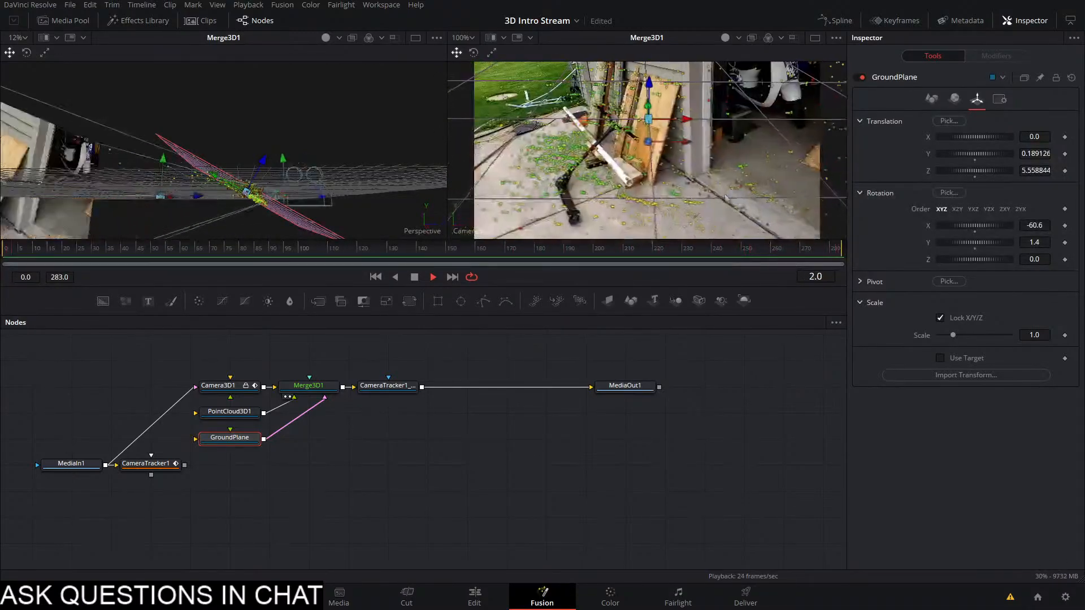
{"action": "left_click", "coordinate": [412, 279]}
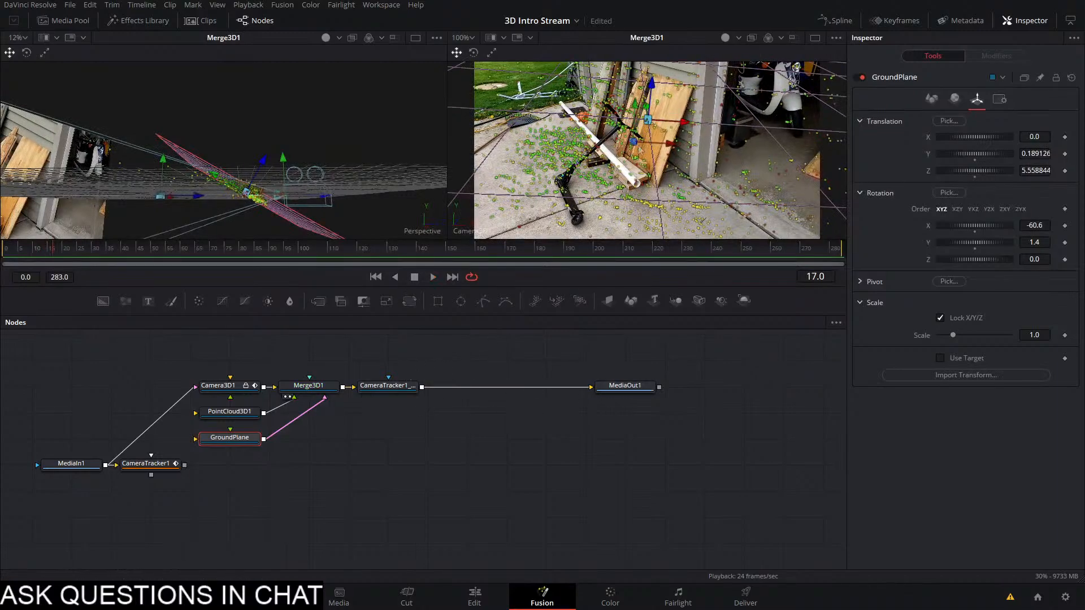
Turn the grid back on in the Camera3D1 view of Merge3D1 and switch that view to Perspective
{"action": "right_click", "coordinate": [644, 146]}
{"action": "mouse_move", "coordinate": [695, 235]}
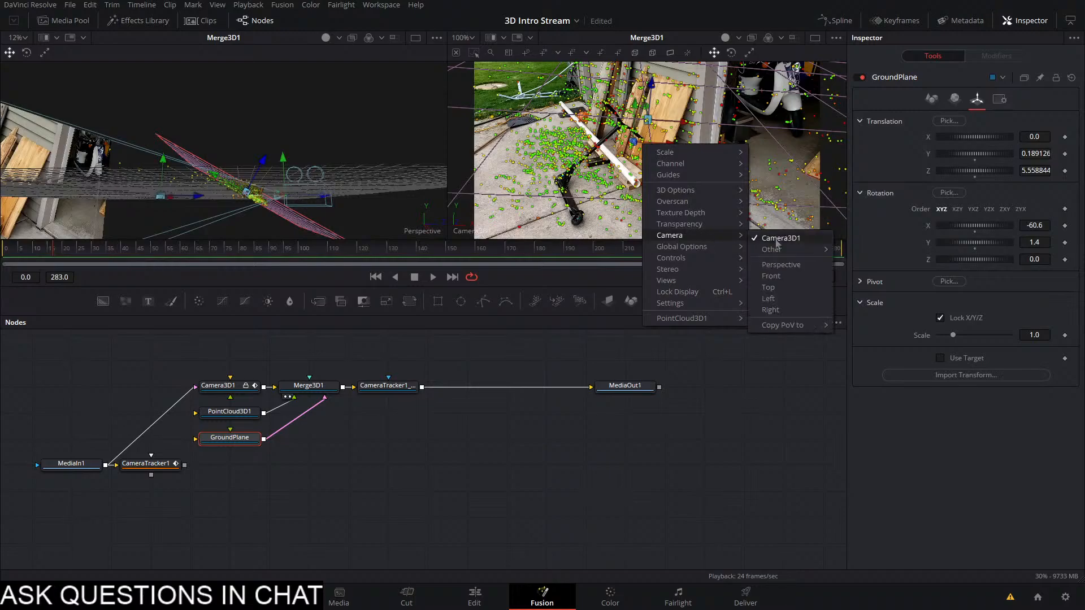
{"action": "left_click", "coordinate": [777, 242]}
{"action": "right_click", "coordinate": [712, 198]}
{"action": "mouse_move", "coordinate": [762, 243]}
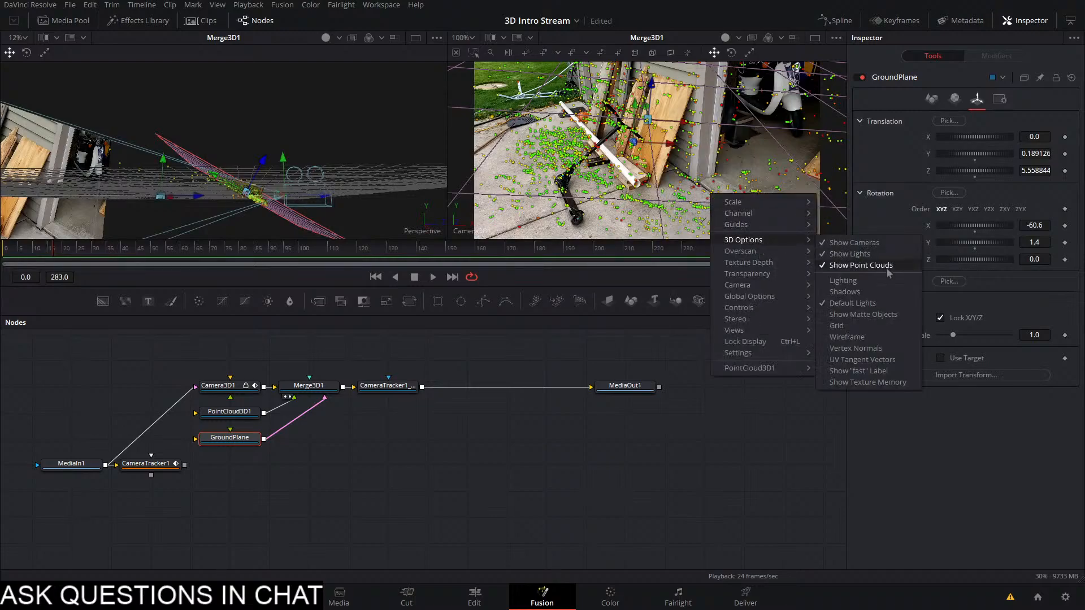
{"action": "left_click", "coordinate": [851, 330]}
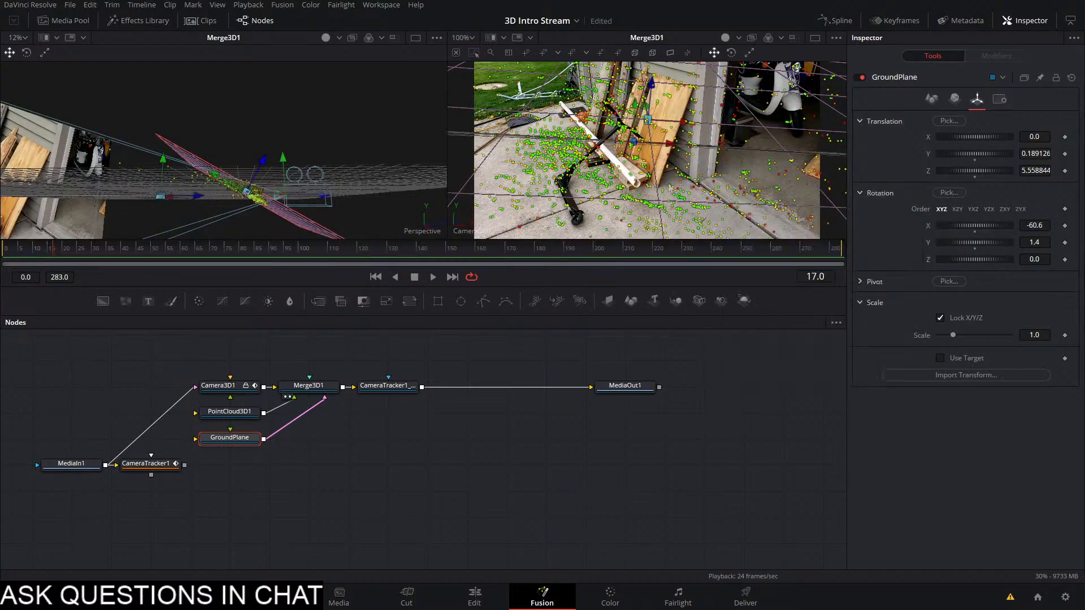
{"action": "right_click", "coordinate": [672, 187]}
{"action": "mouse_move", "coordinate": [702, 275]}
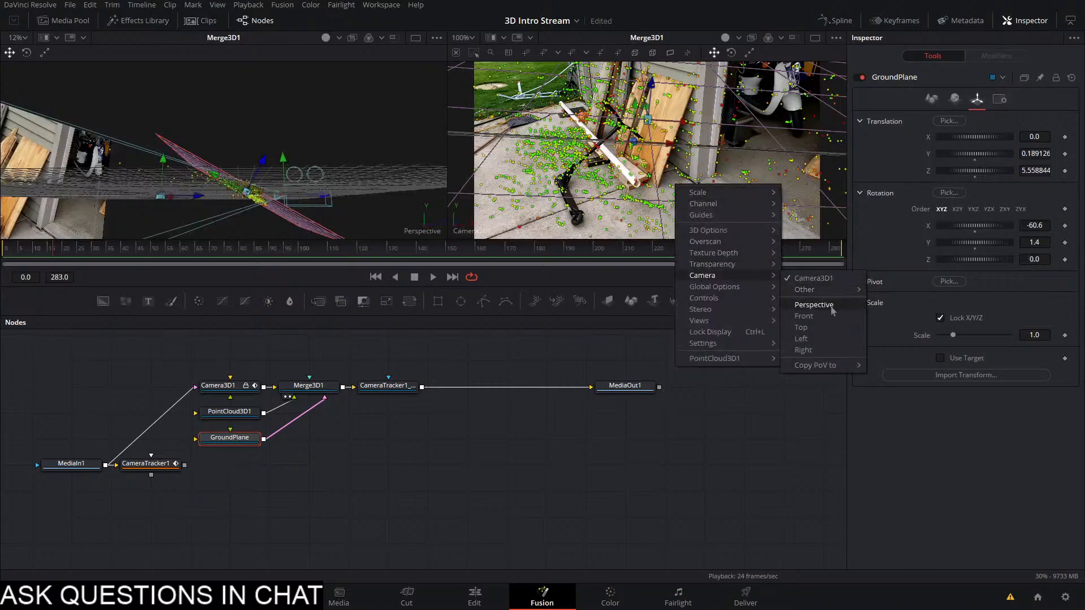
{"action": "left_click", "coordinate": [813, 305]}
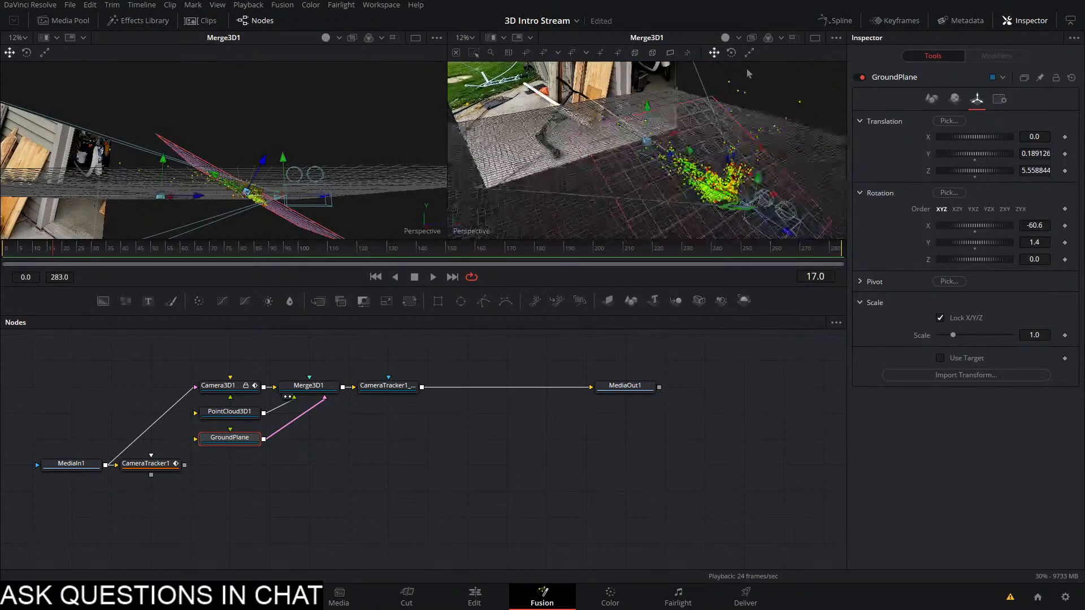
Save the project and play MediaOut1 in place of the second Merge3D1 view, returning to the first frame
{"action": "key", "text": "ctrl+s"}
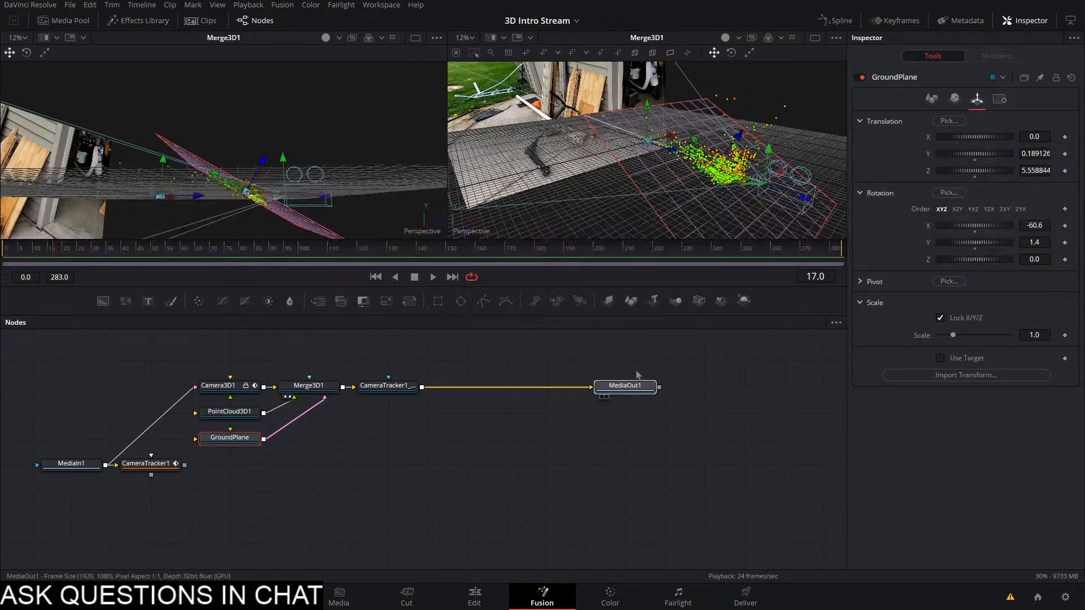
{"action": "left_click", "coordinate": [628, 389]}
{"action": "key", "text": "2"}
{"action": "key", "text": "space"}
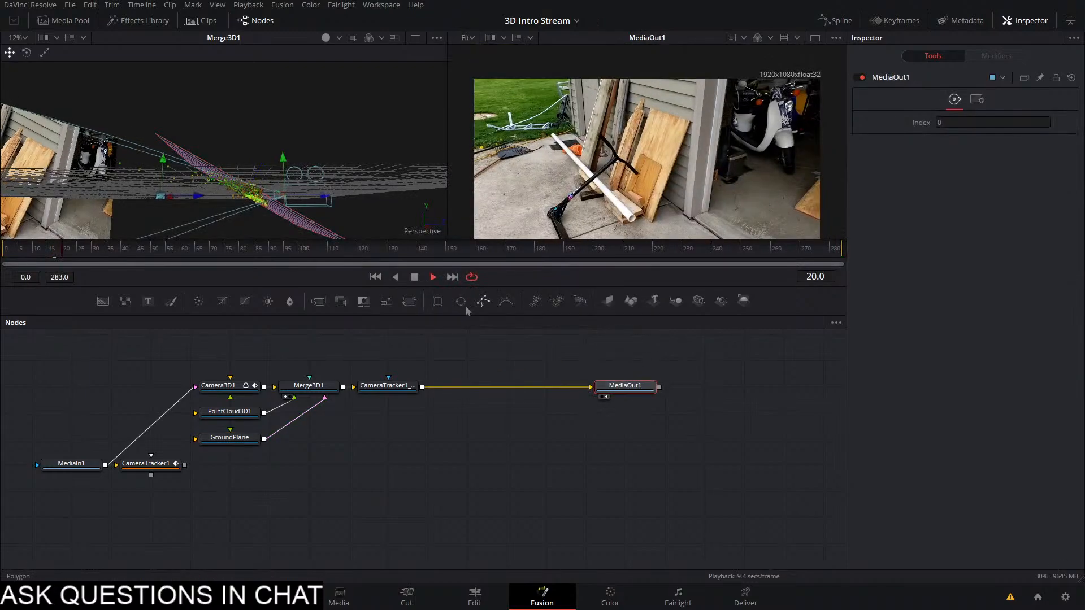
{"action": "left_click", "coordinate": [571, 358]}
{"action": "left_click", "coordinate": [434, 276]}
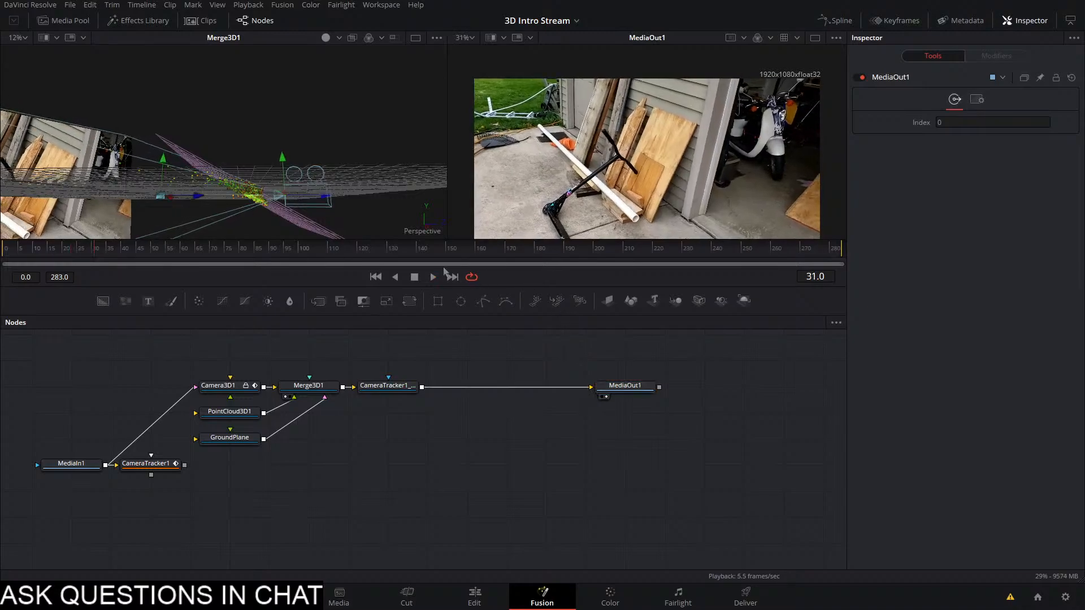
{"action": "key", "text": "Home"}
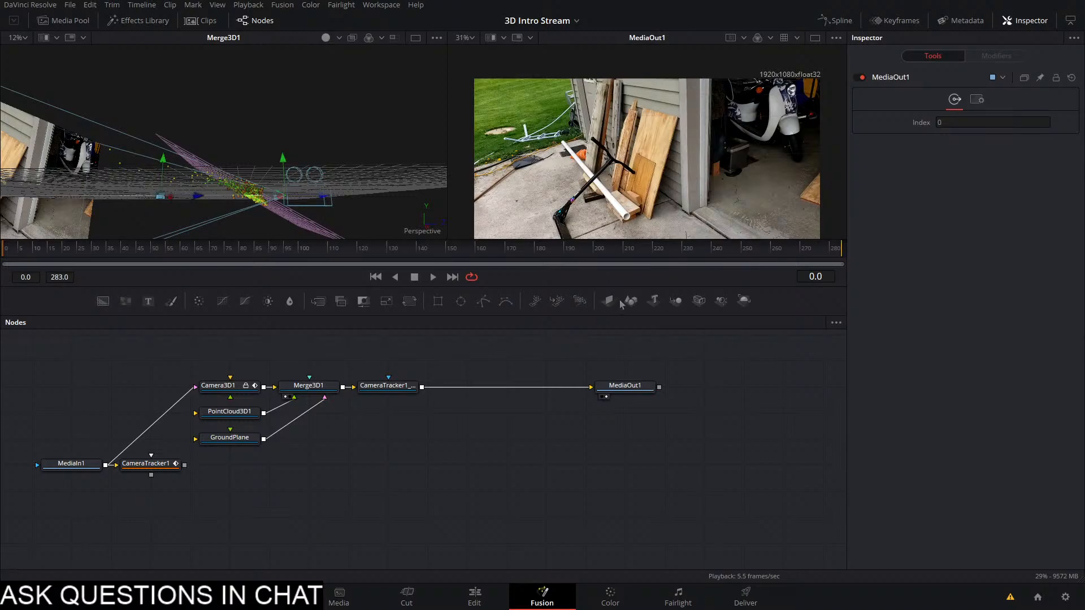
Add a Shape3D node, set its shape to Sphere and connect it to Merge3D1
{"action": "left_click_drag", "start_coordinate": [314, 350], "coordinate": [315, 351]}
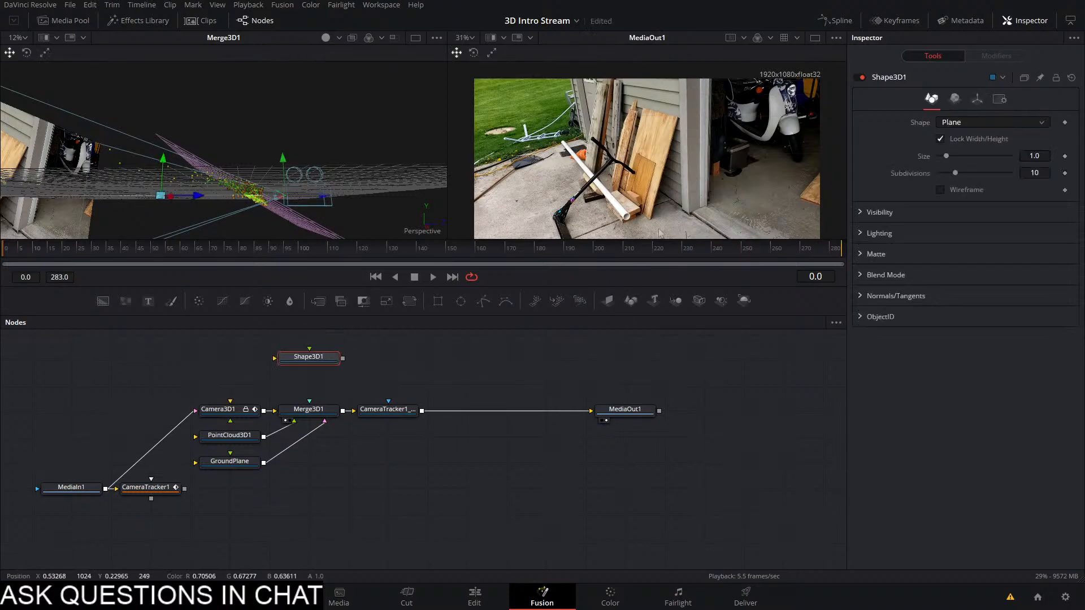
{"action": "left_click", "coordinate": [961, 122]}
{"action": "left_click", "coordinate": [955, 163]}
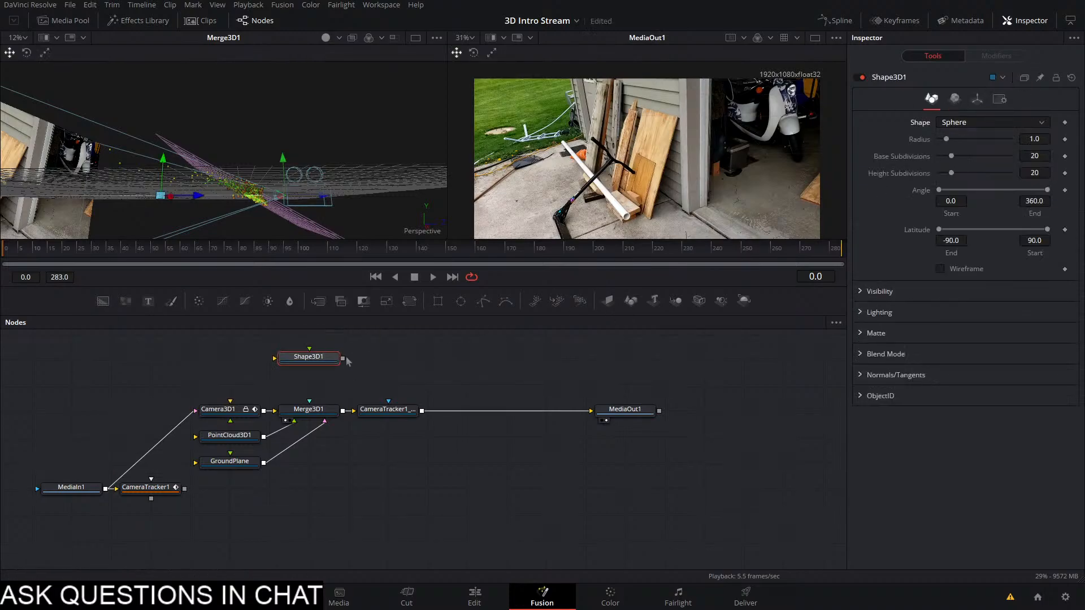
{"action": "left_click_drag", "start_coordinate": [343, 359], "coordinate": [315, 408]}
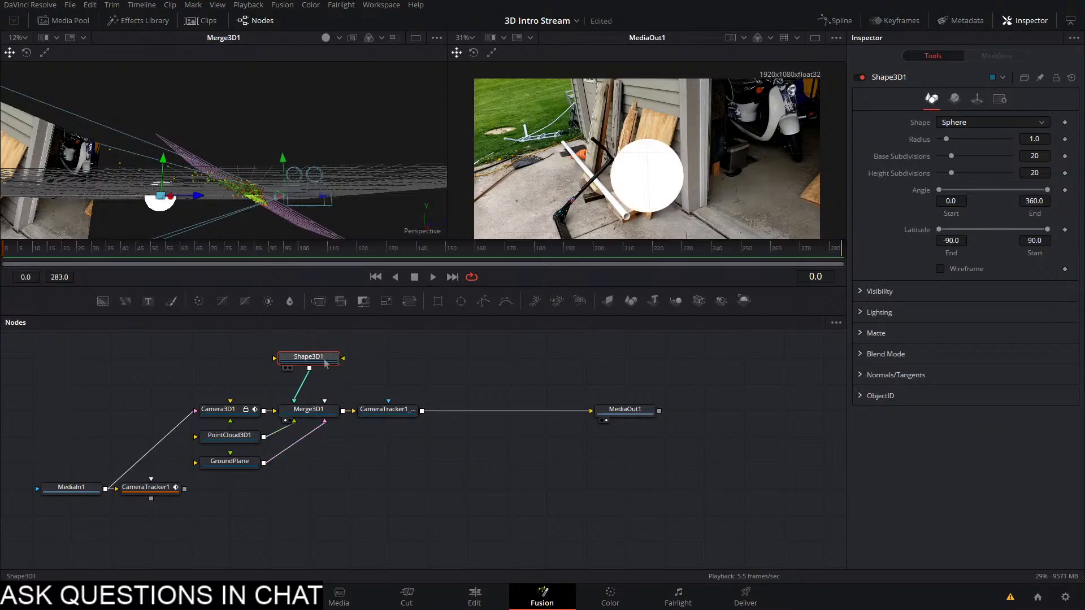
Move the sphere along the Z axis into the tracked point cloud and set its radius to 0.24
{"action": "left_click_drag", "start_coordinate": [210, 217], "coordinate": [217, 264]}
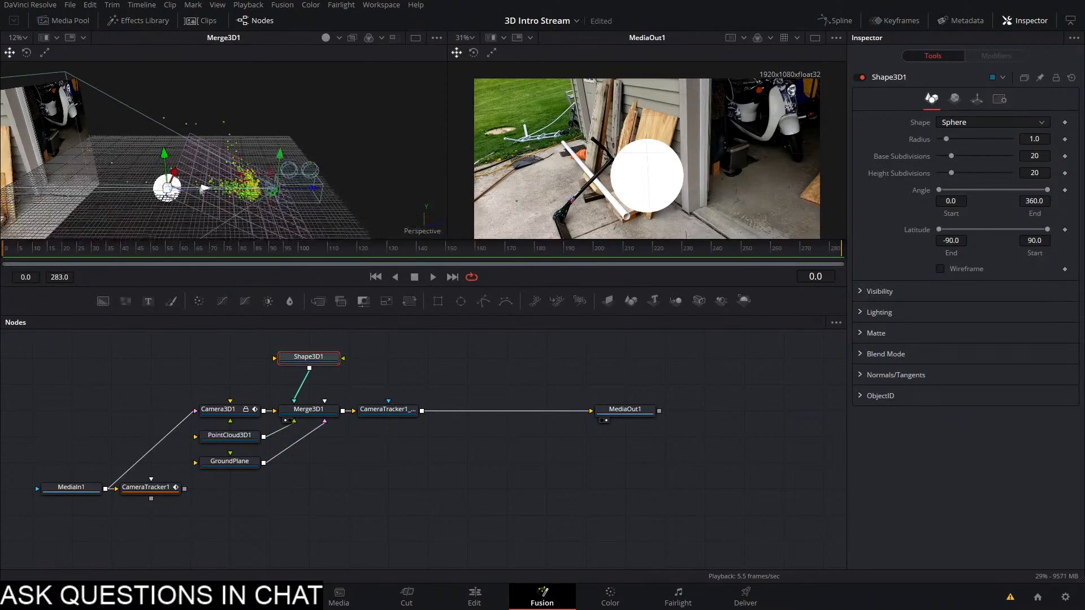
{"action": "left_click_drag", "start_coordinate": [205, 188], "coordinate": [284, 188]}
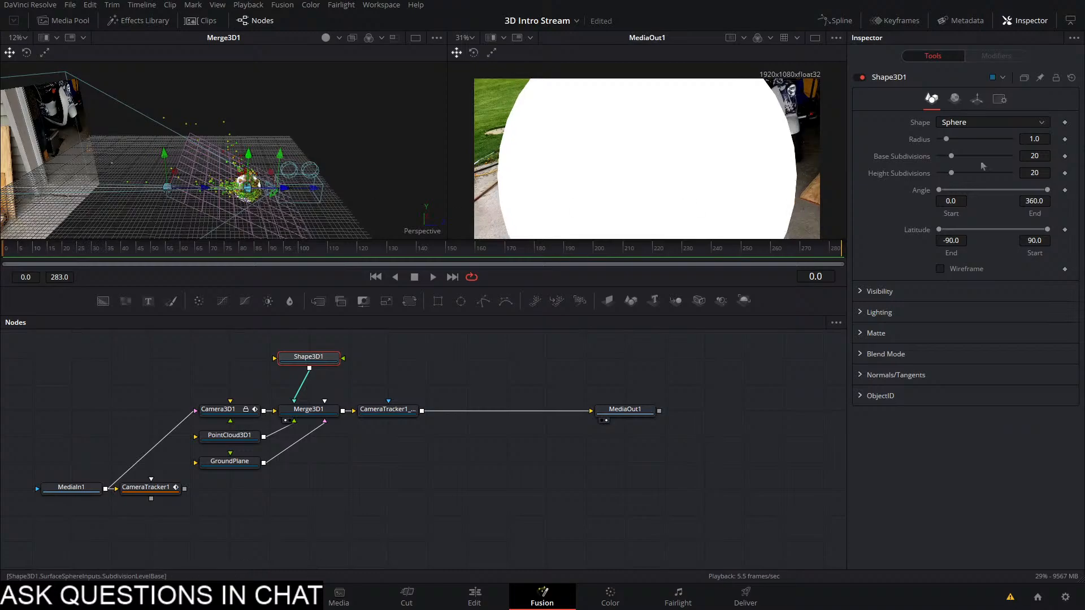
{"action": "left_click_drag", "start_coordinate": [947, 141], "coordinate": [940, 142]}
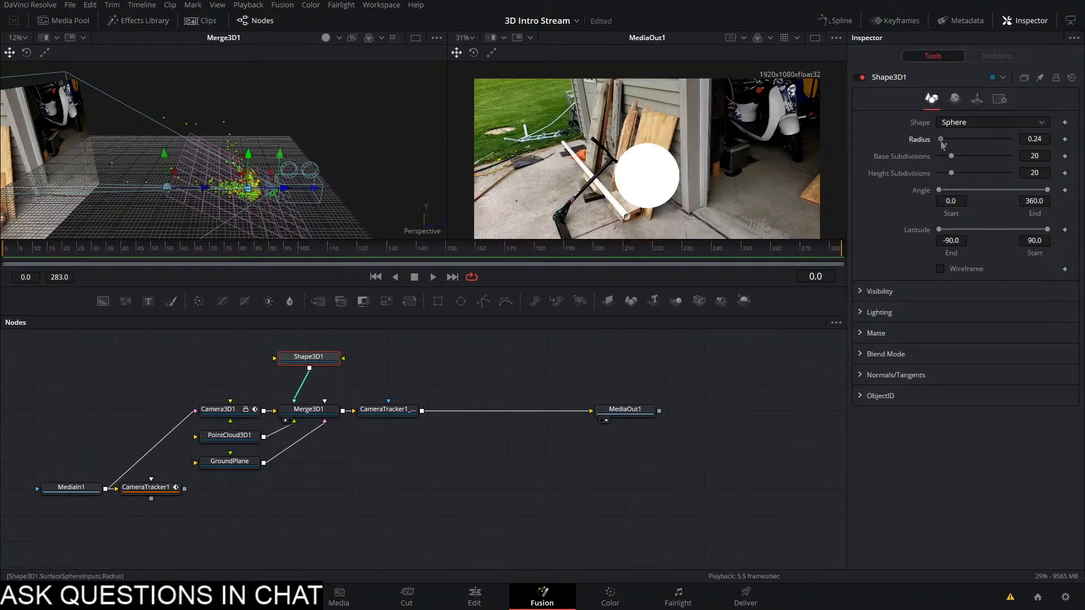
Disconnect the PointCloud3D1 node from Merge3D1
{"action": "scroll", "coordinate": [311, 145], "scroll_direction": "up", "scroll_amount": 3}
{"action": "left_click_drag", "start_coordinate": [311, 144], "coordinate": [259, 126]}
{"action": "left_click_drag", "start_coordinate": [293, 423], "coordinate": [289, 436]}
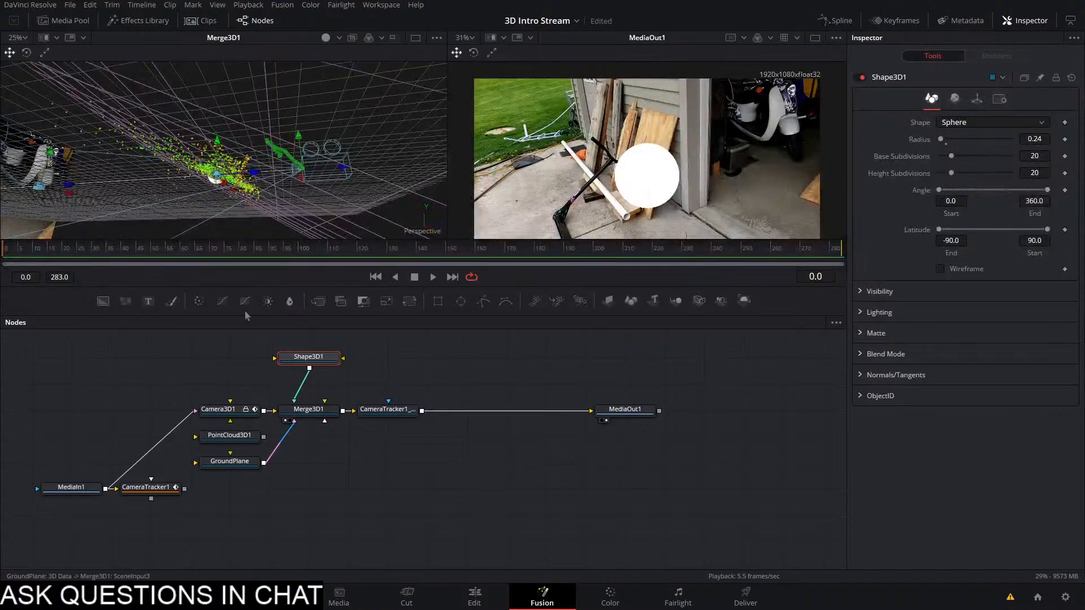
Raise the sphere and shift it along the X axis so it sits over the lawn, and play back the shot
{"action": "left_click_drag", "start_coordinate": [252, 191], "coordinate": [153, 190]}
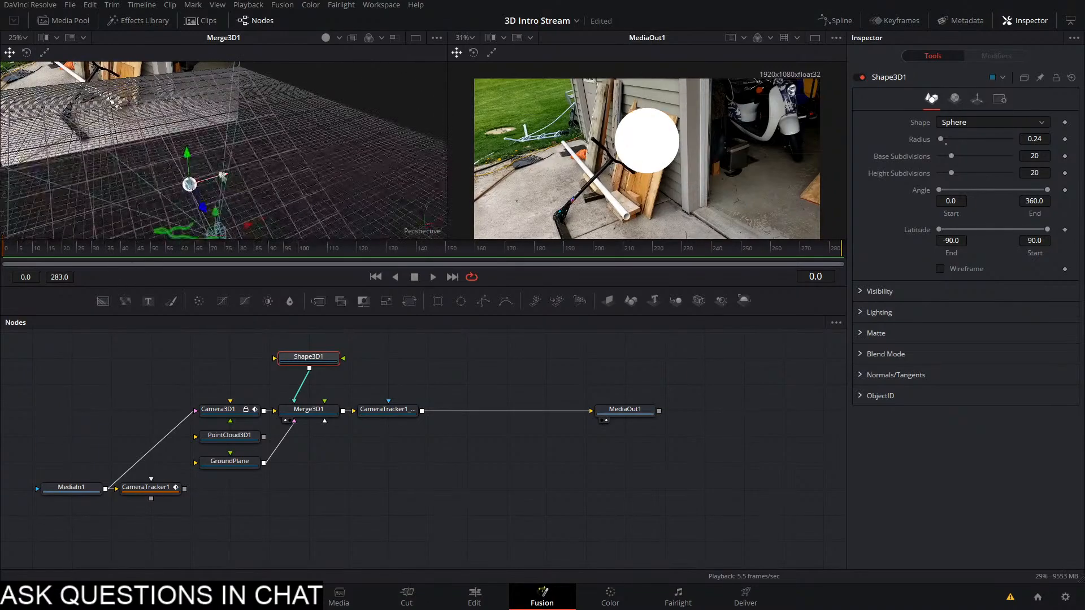
{"action": "left_click_drag", "start_coordinate": [223, 175], "coordinate": [200, 190]}
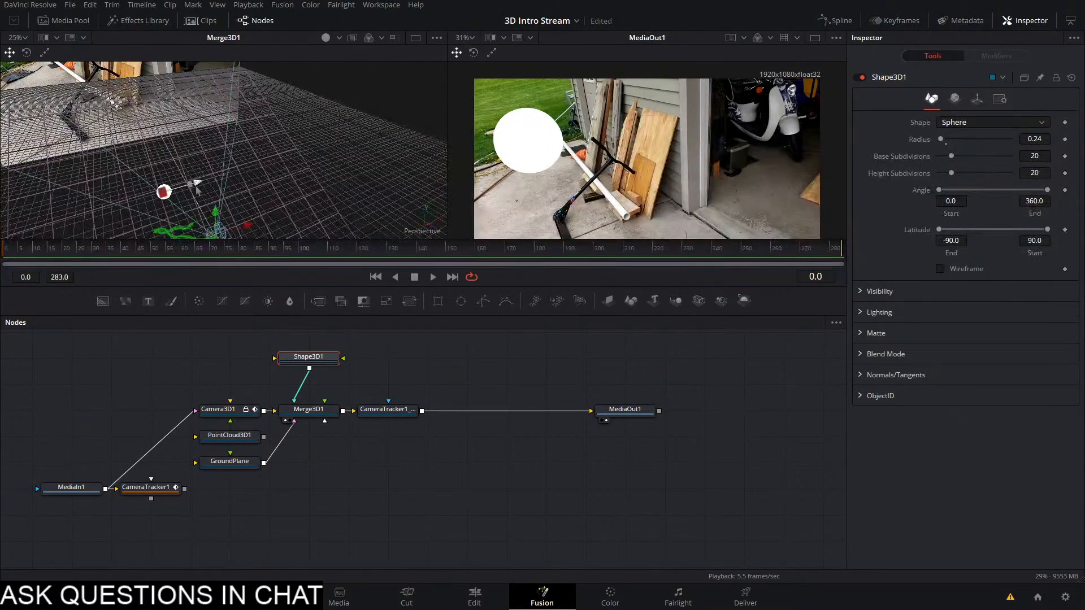
{"action": "key", "text": "space"}
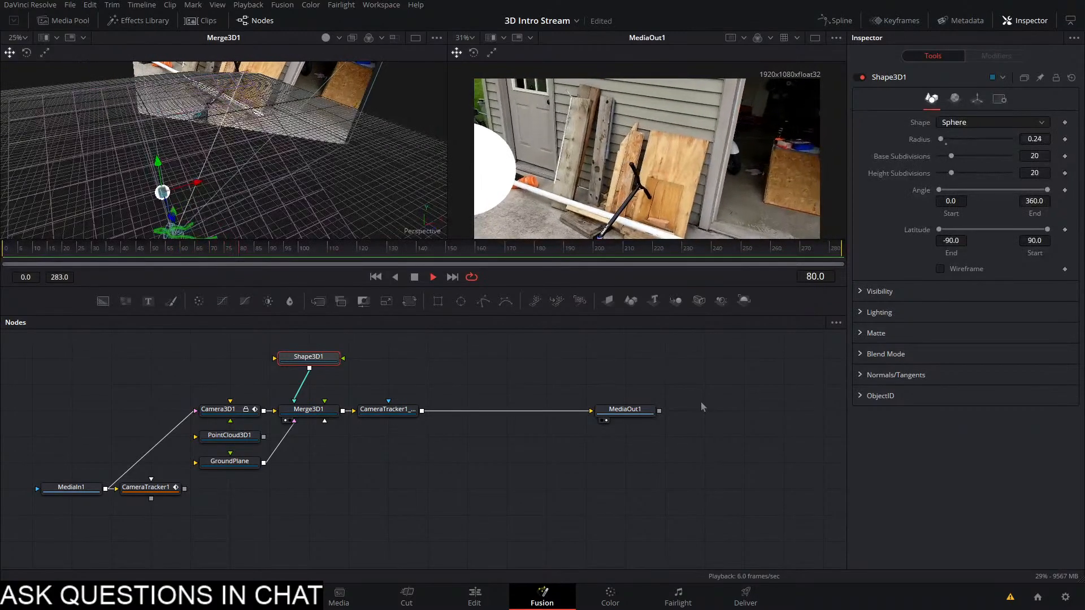
{"action": "key", "text": "space"}
Disconnect GroundPlane from Merge3D1, restart the shot from the beginning, and reconnect GroundPlane
{"action": "left_click_drag", "start_coordinate": [291, 427], "coordinate": [299, 431]}
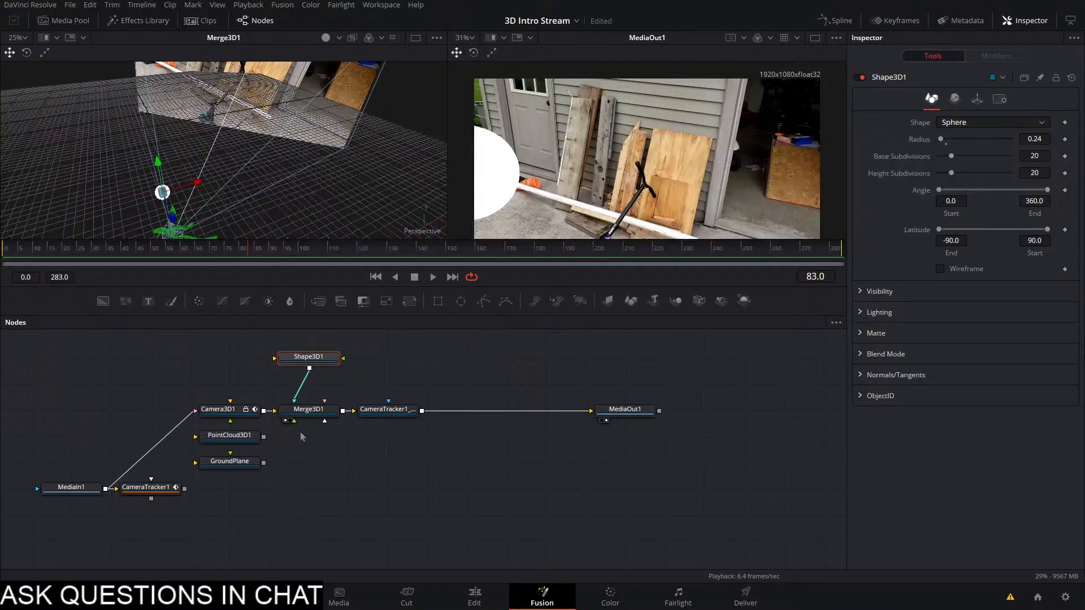
{"action": "left_click", "coordinate": [15, 269]}
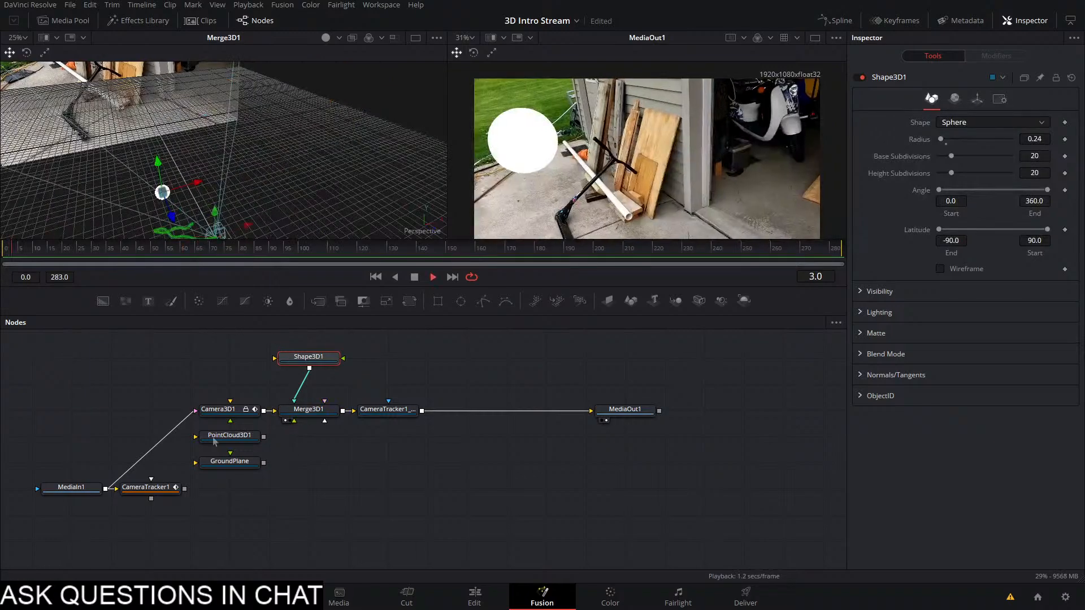
{"action": "left_click_drag", "start_coordinate": [263, 463], "coordinate": [306, 423]}
Inspect GroundPlane's material, shape and visibility settings, play back the shot, and return to frame 0
{"action": "left_click", "coordinate": [230, 461]}
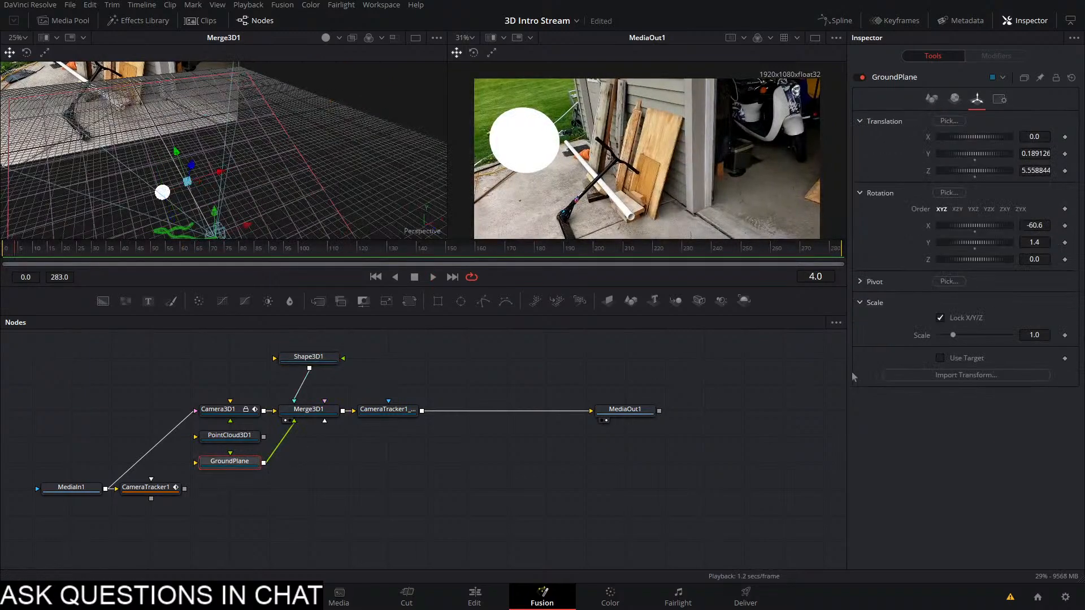
{"action": "left_click", "coordinate": [955, 99]}
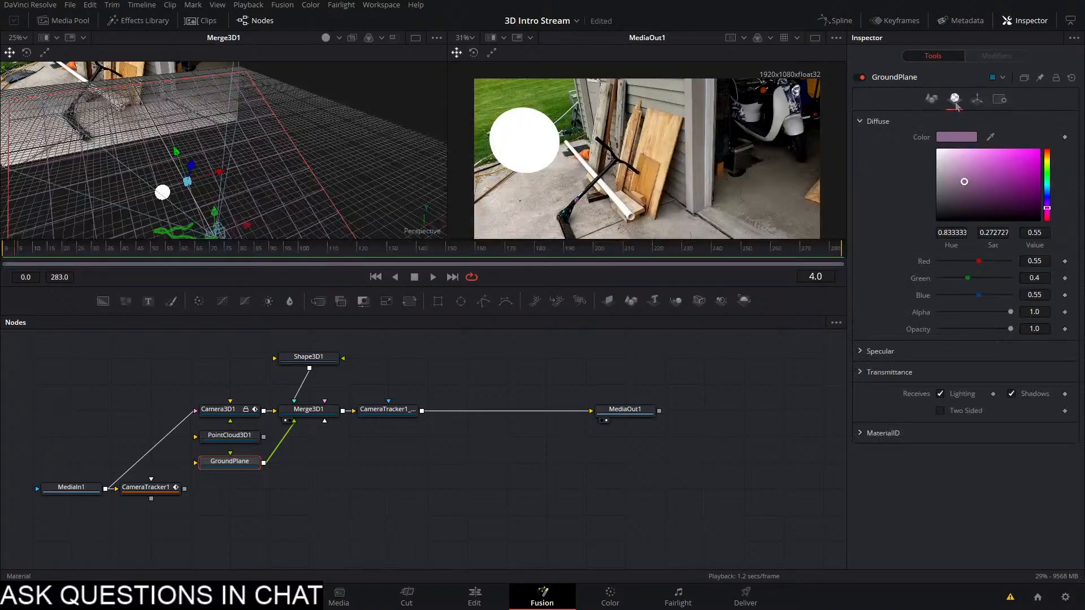
{"action": "left_click", "coordinate": [932, 100]}
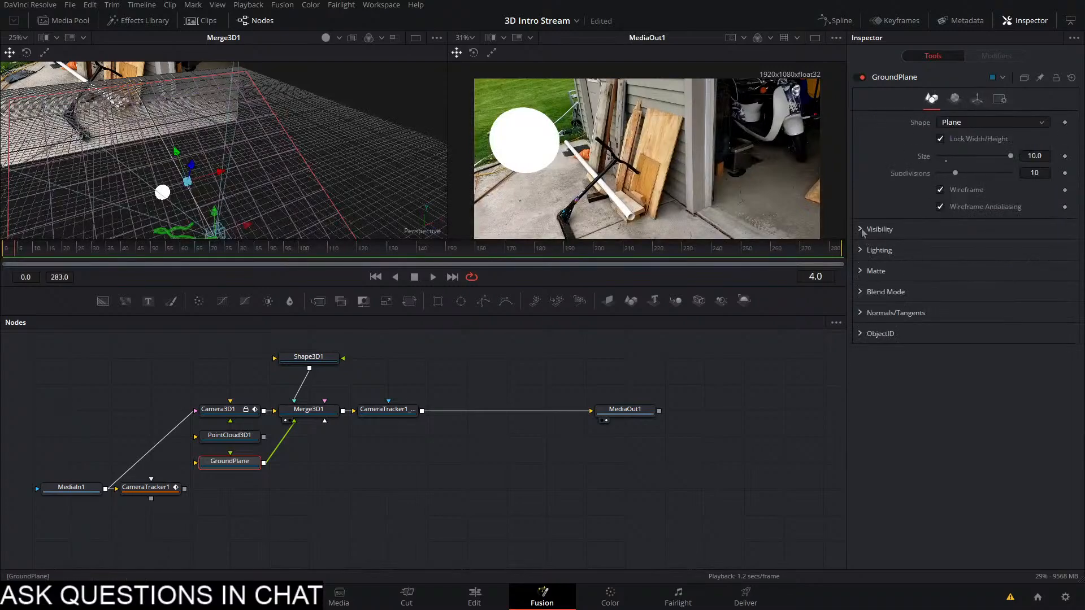
{"action": "left_click", "coordinate": [875, 230]}
{"action": "key", "text": "space"}
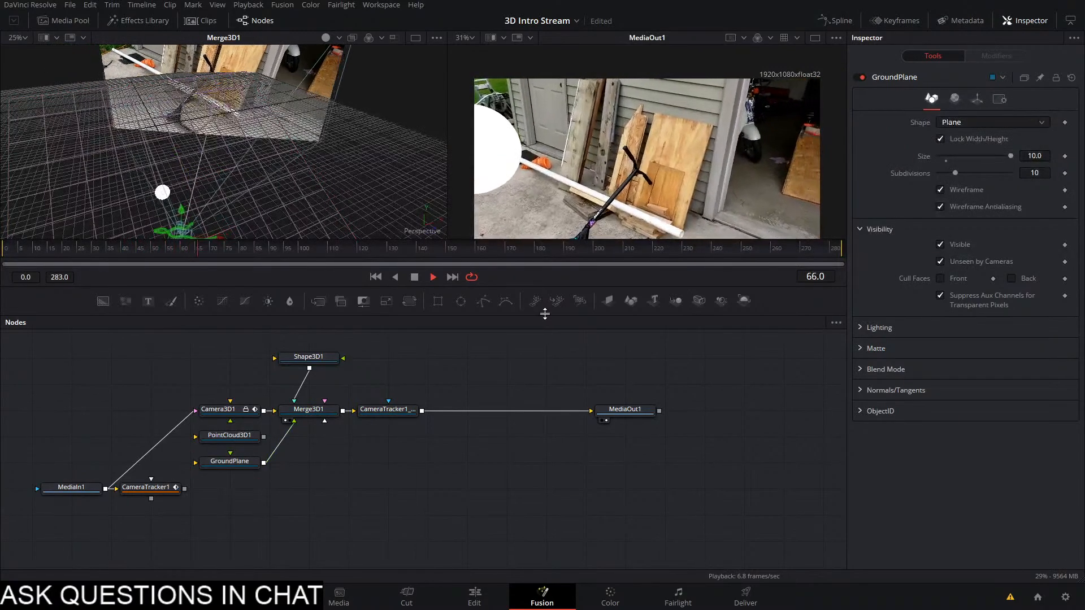
{"action": "left_click_drag", "start_coordinate": [230, 248], "coordinate": [3, 249]}
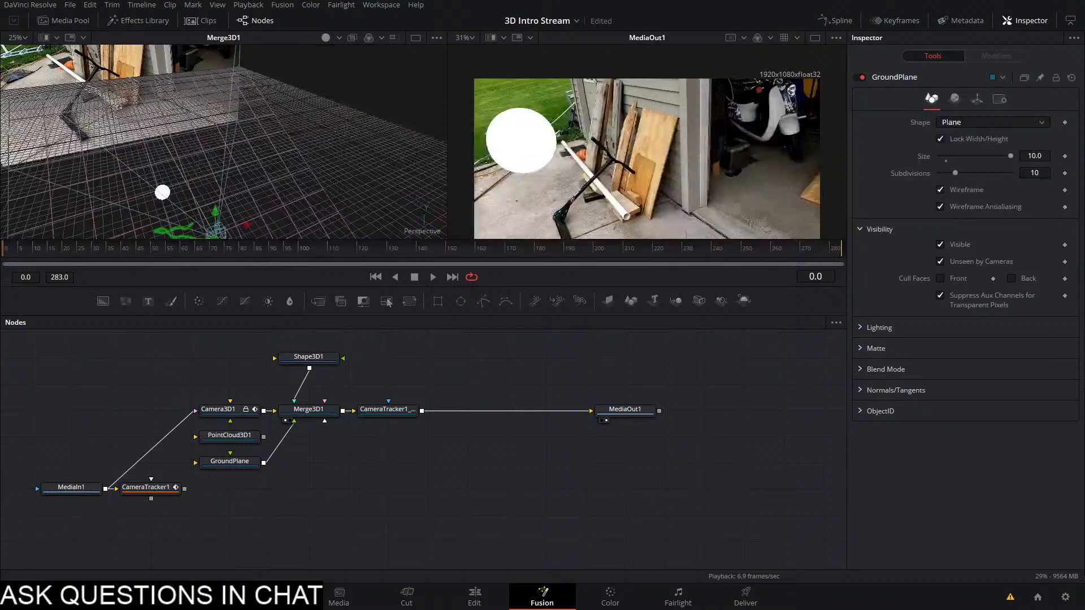
Connect a new Text3D node reading "hello" to Merge3D1
{"action": "left_click_drag", "start_coordinate": [653, 302], "coordinate": [324, 419]}
{"action": "left_click", "coordinate": [959, 170]}
{"action": "type", "text": "h"}
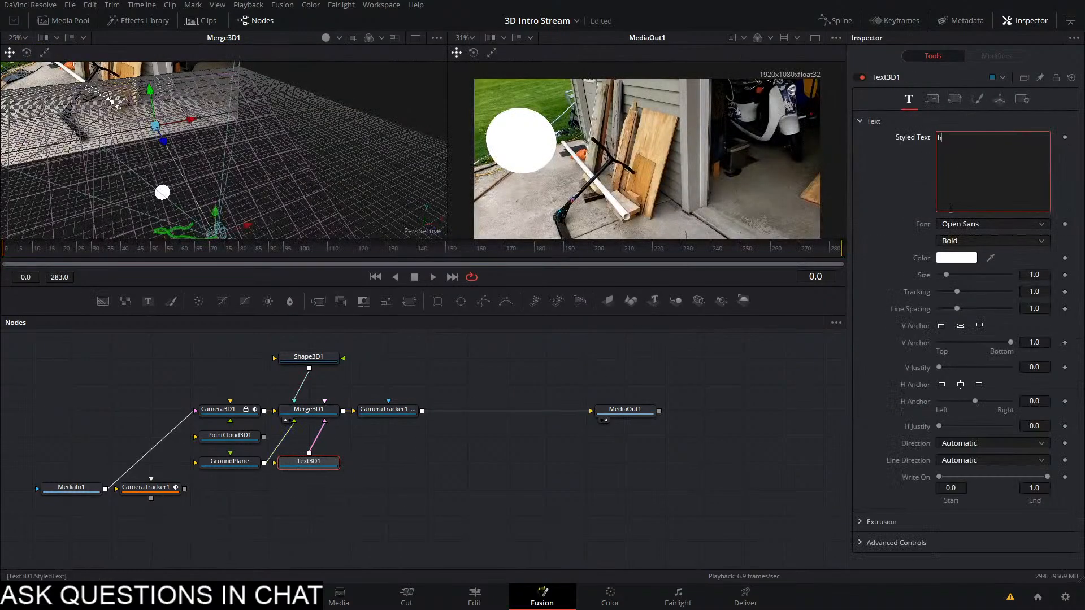
{"action": "type", "text": "ello"}
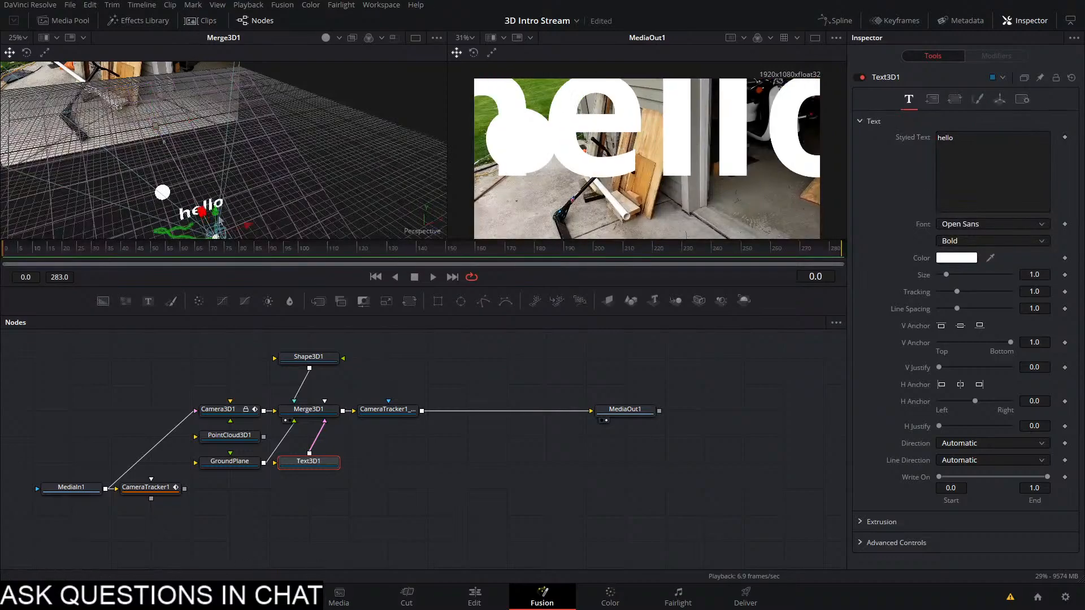
Shift the "hello" text slightly within the 3D scene and set its size to 0.63
{"action": "left_click_drag", "start_coordinate": [222, 219], "coordinate": [223, 222]}
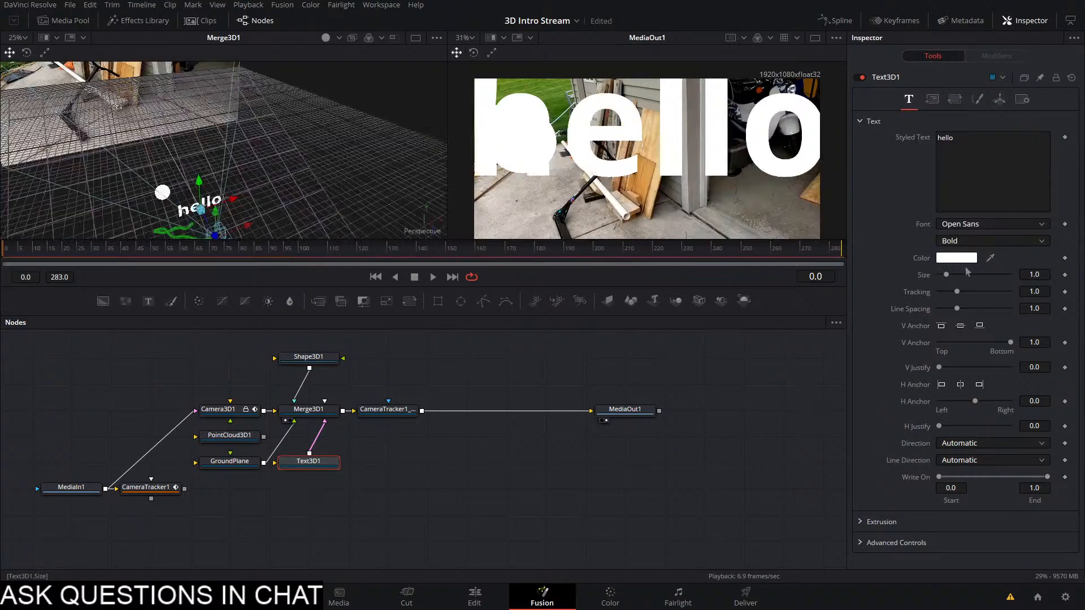
{"action": "left_click_drag", "start_coordinate": [946, 275], "coordinate": [945, 277]}
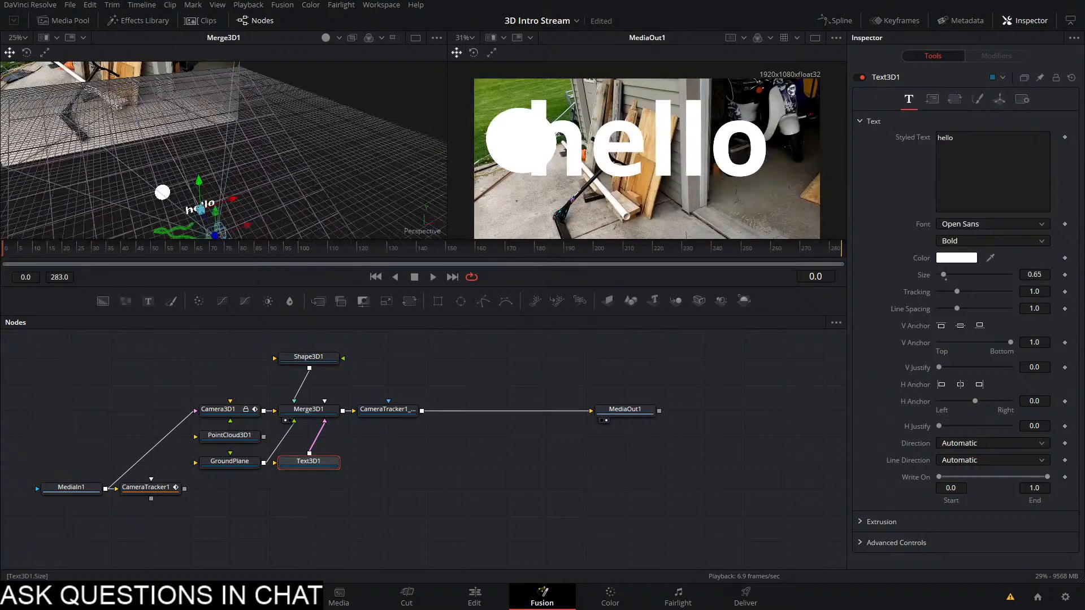
Play back the shot to check how the text follows the tracked camera, and save the project
{"action": "key", "text": "space"}
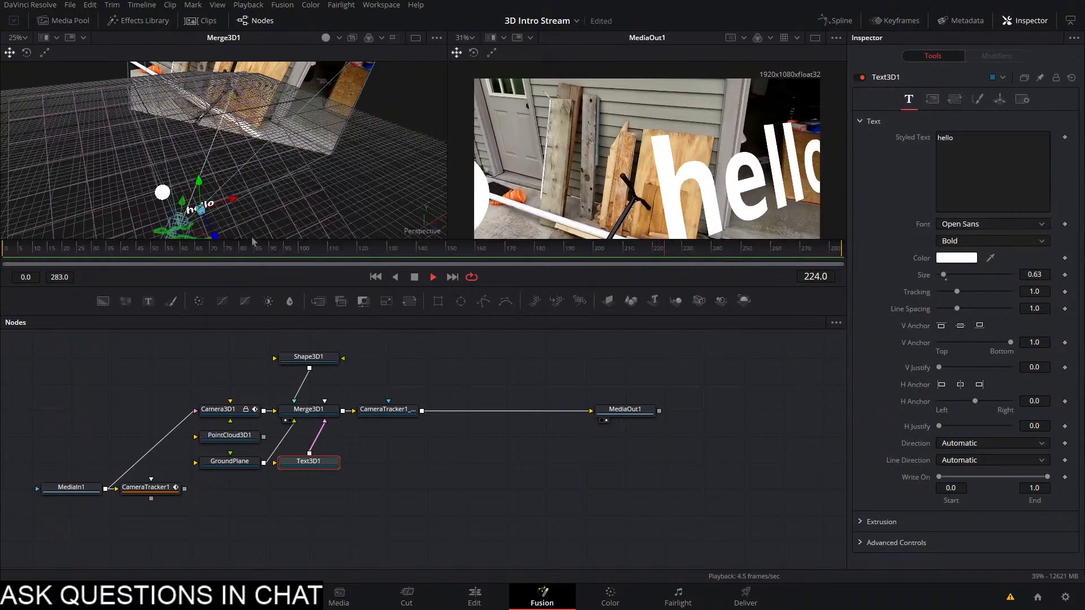
{"action": "key", "text": "space"}
{"action": "left_click_drag", "start_coordinate": [247, 290], "coordinate": [5, 294]}
{"action": "key", "text": "space"}
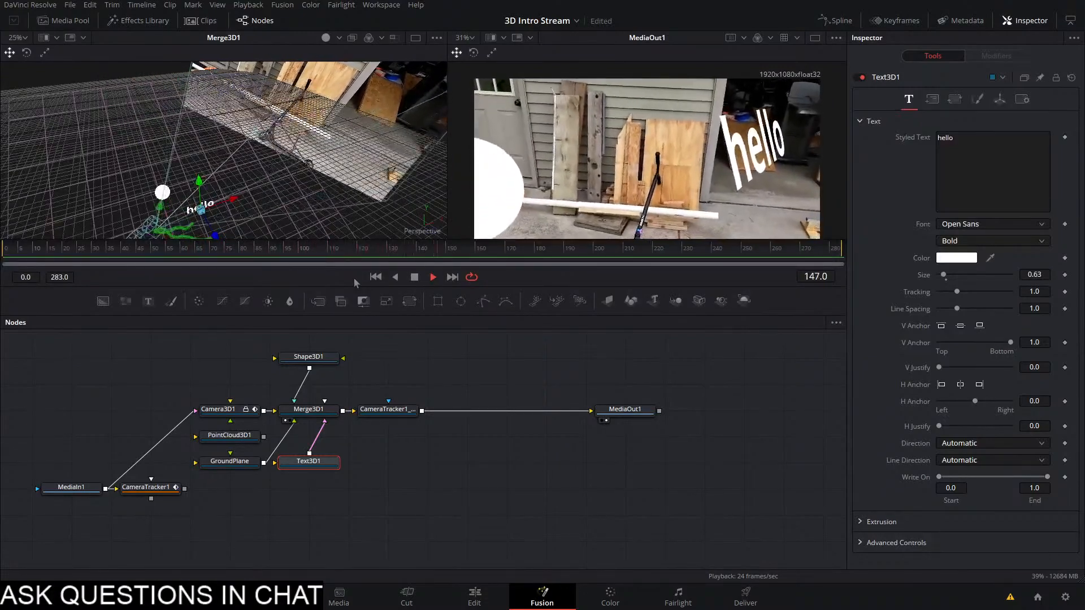
{"action": "key", "text": "space"}
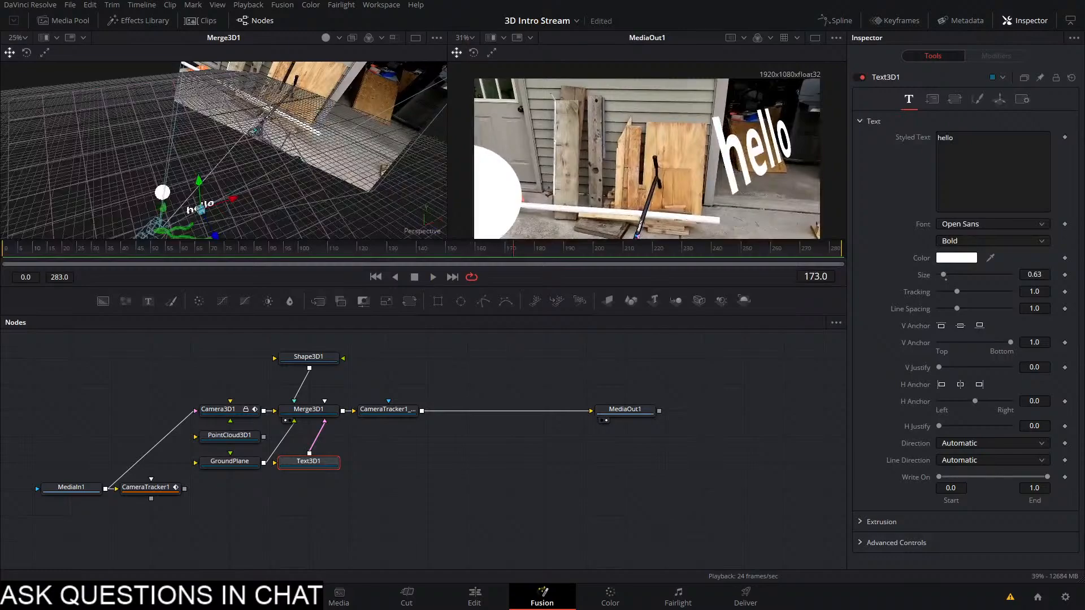
{"action": "key", "text": "ctrl+s"}
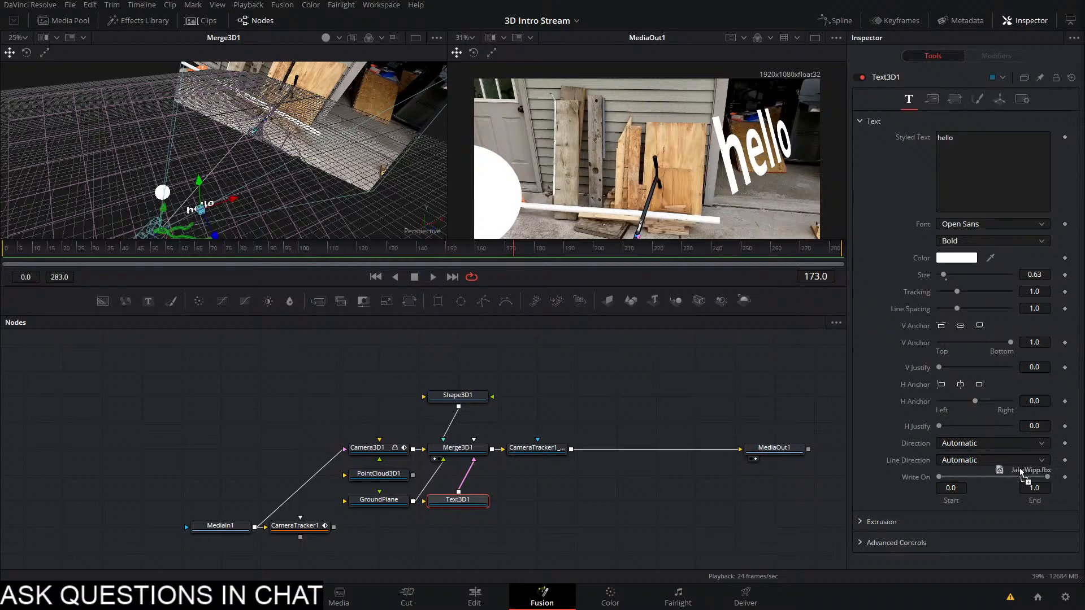
Import the FBX text model as a separate FBXMesh3D node and show it in the first viewer with lighting enabled
{"action": "left_click_drag", "start_coordinate": [1022, 473], "coordinate": [283, 389]}
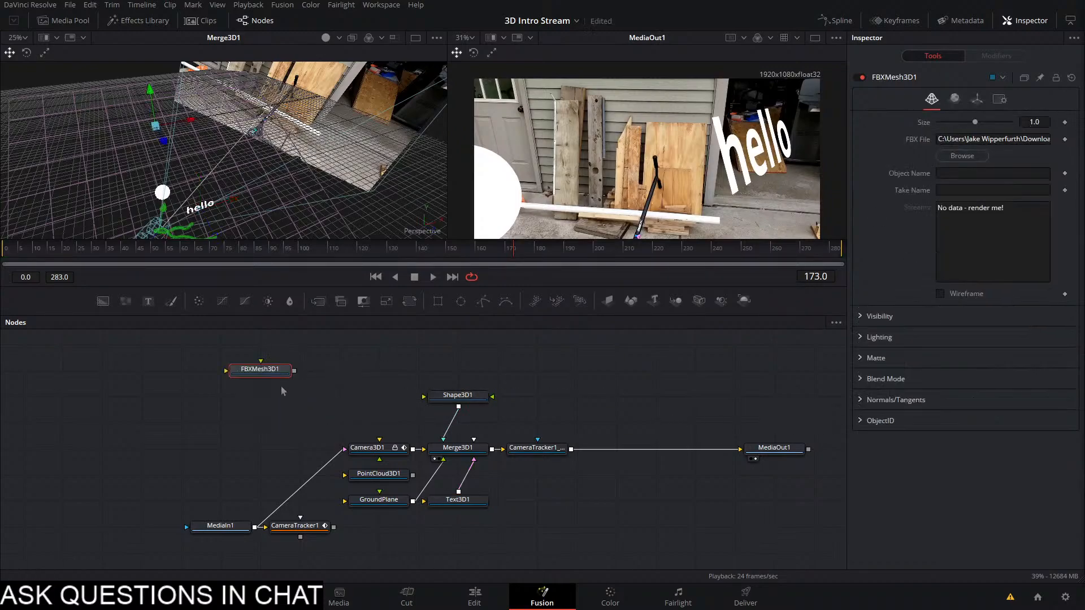
{"action": "key", "text": "1"}
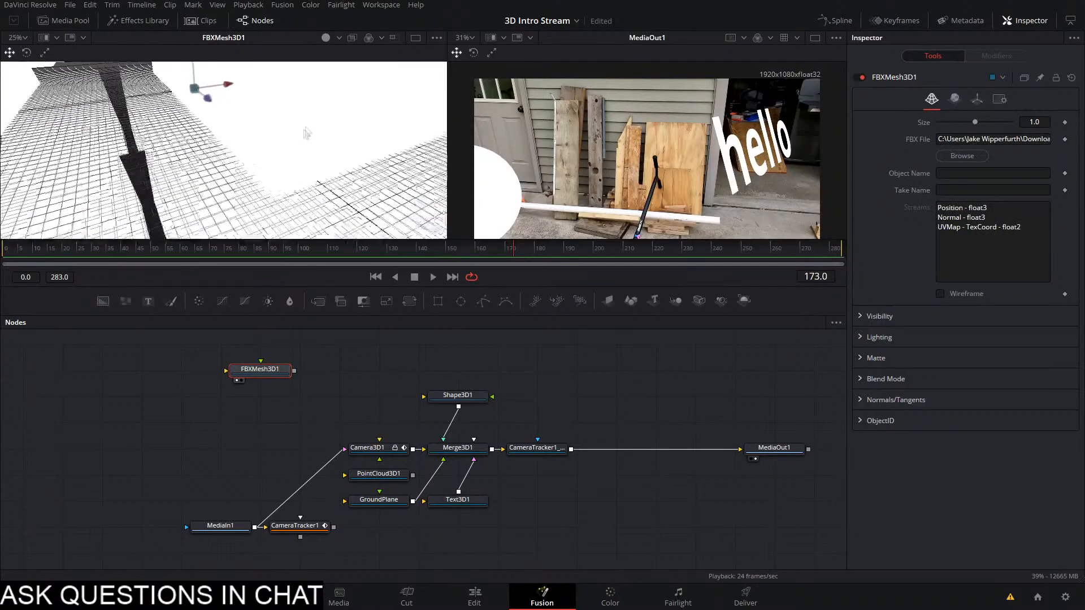
{"action": "scroll", "coordinate": [307, 130], "scroll_direction": "down", "scroll_amount": 5}
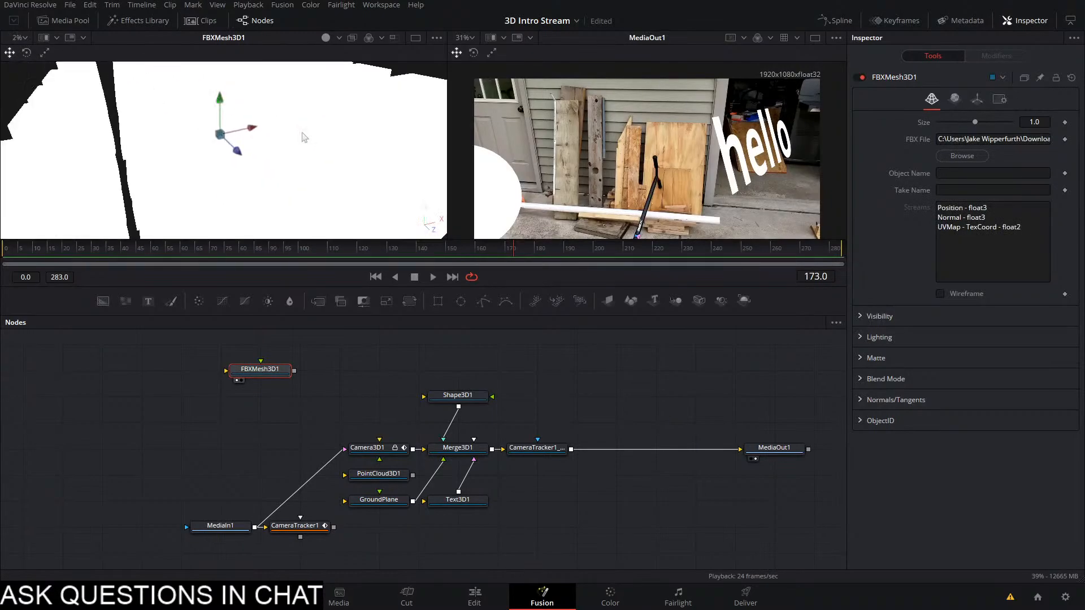
{"action": "right_click", "coordinate": [303, 134]}
{"action": "mouse_move", "coordinate": [341, 179]}
{"action": "left_click", "coordinate": [434, 221]}
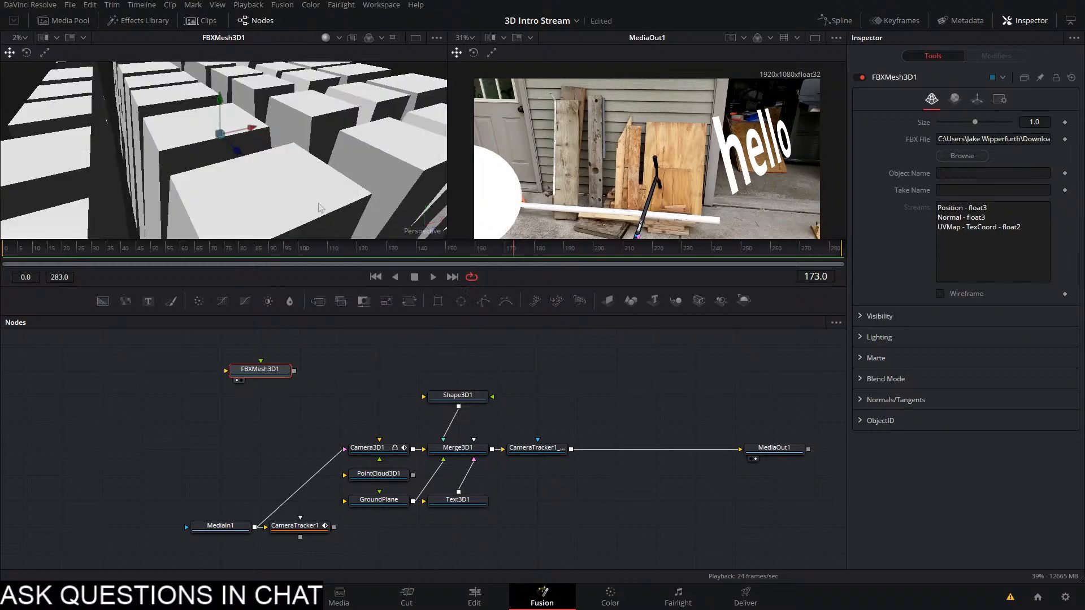
Examine the whole FBX text model from several sides, ending with a front view
{"action": "mouse_move", "coordinate": [319, 205]}
{"action": "left_mouse_down"}
{"action": "mouse_move", "coordinate": [309, 155]}
{"action": "mouse_move", "coordinate": [338, 170]}
{"action": "mouse_move", "coordinate": [344, 127]}
{"action": "mouse_move", "coordinate": [536, 129]}
{"action": "mouse_move", "coordinate": [283, 212]}
{"action": "mouse_move", "coordinate": [181, 220]}
{"action": "mouse_move", "coordinate": [82, 201]}
{"action": "mouse_move", "coordinate": [55, 134]}
{"action": "mouse_move", "coordinate": [34, 123]}
{"action": "mouse_move", "coordinate": [3, 141]}
{"action": "mouse_move", "coordinate": [22, 157]}
{"action": "mouse_move", "coordinate": [63, 162]}
{"action": "mouse_move", "coordinate": [257, 282]}
{"action": "mouse_move", "coordinate": [233, 236]}
{"action": "left_mouse_up"}
{"action": "scroll", "coordinate": [309, 158], "scroll_direction": "down", "scroll_amount": 5}
{"action": "left_click_drag", "start_coordinate": [174, 179], "coordinate": [373, 207]}
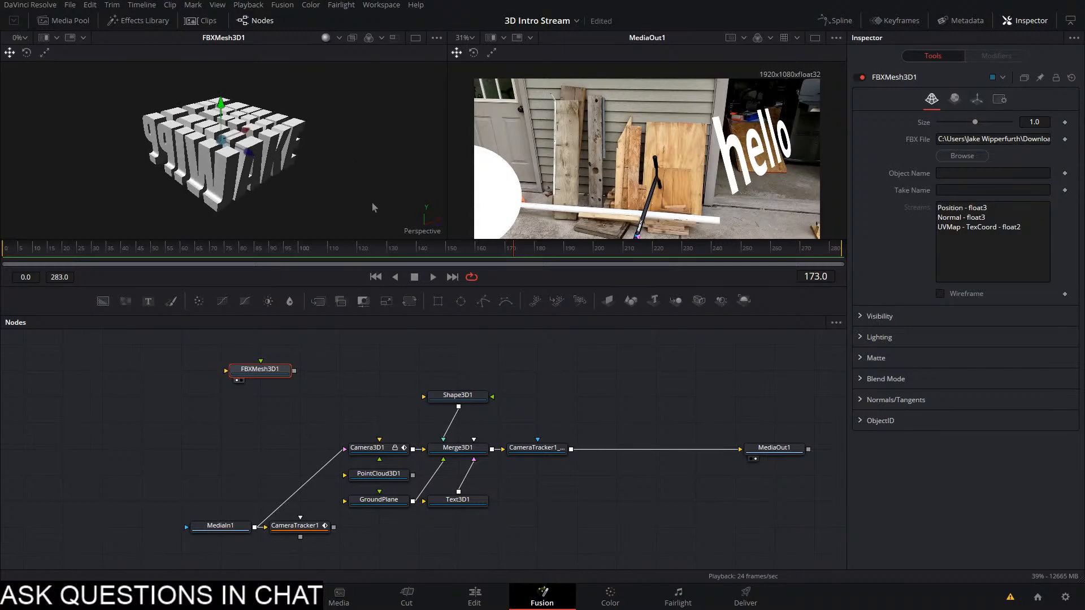
{"action": "left_click_drag", "start_coordinate": [373, 207], "coordinate": [324, 125]}
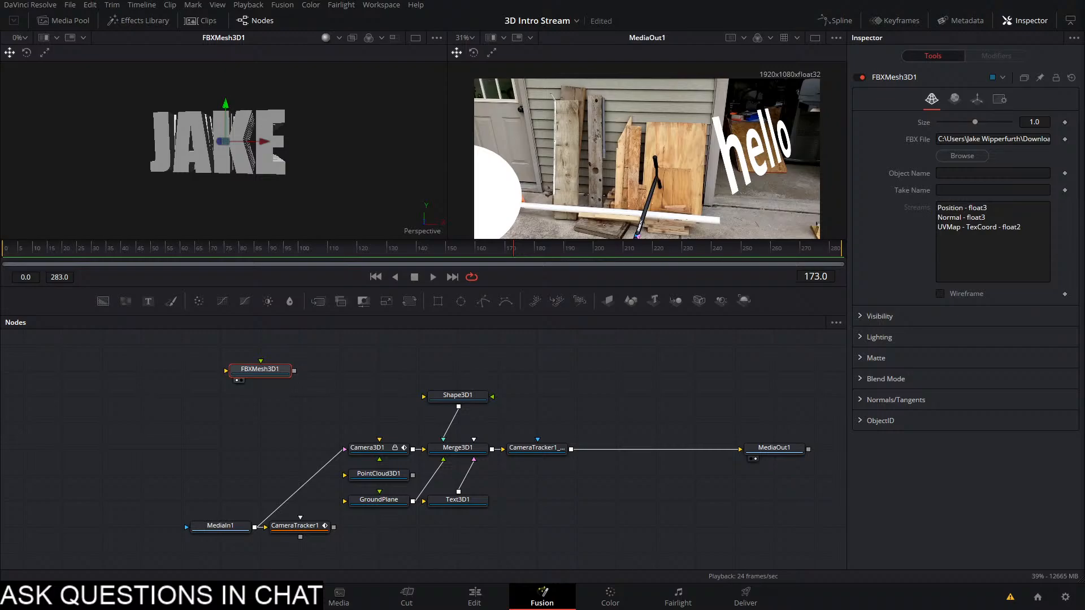
Open the timeline's earlier Fusion Composition clip on Video 1 in the Fusion page
{"action": "left_click", "coordinate": [475, 596]}
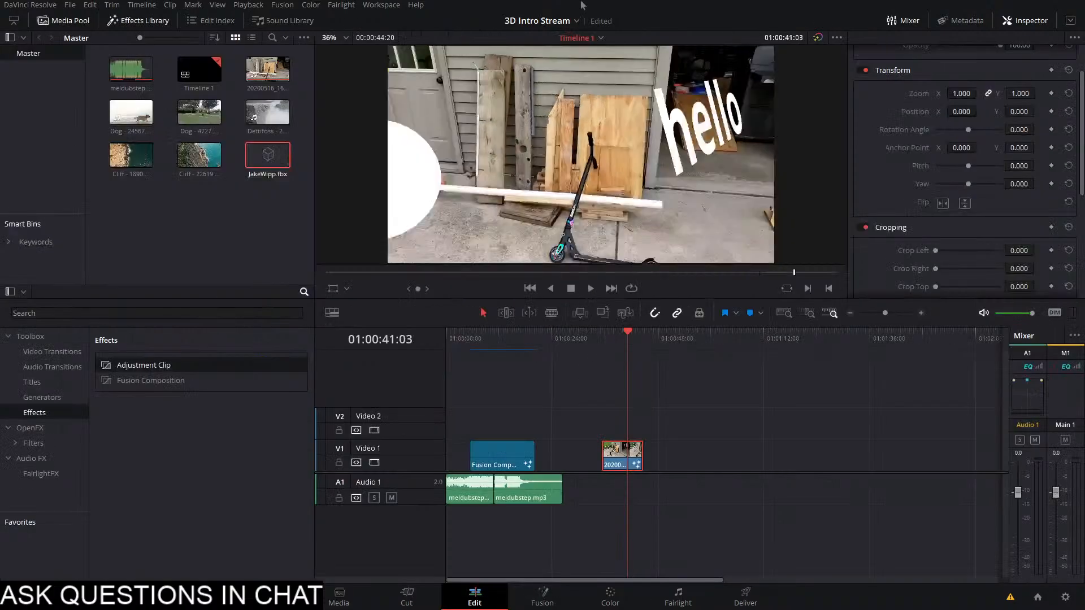
{"action": "left_click", "coordinate": [749, 435]}
{"action": "left_click_drag", "start_coordinate": [566, 339], "coordinate": [492, 400]}
{"action": "key", "text": "space"}
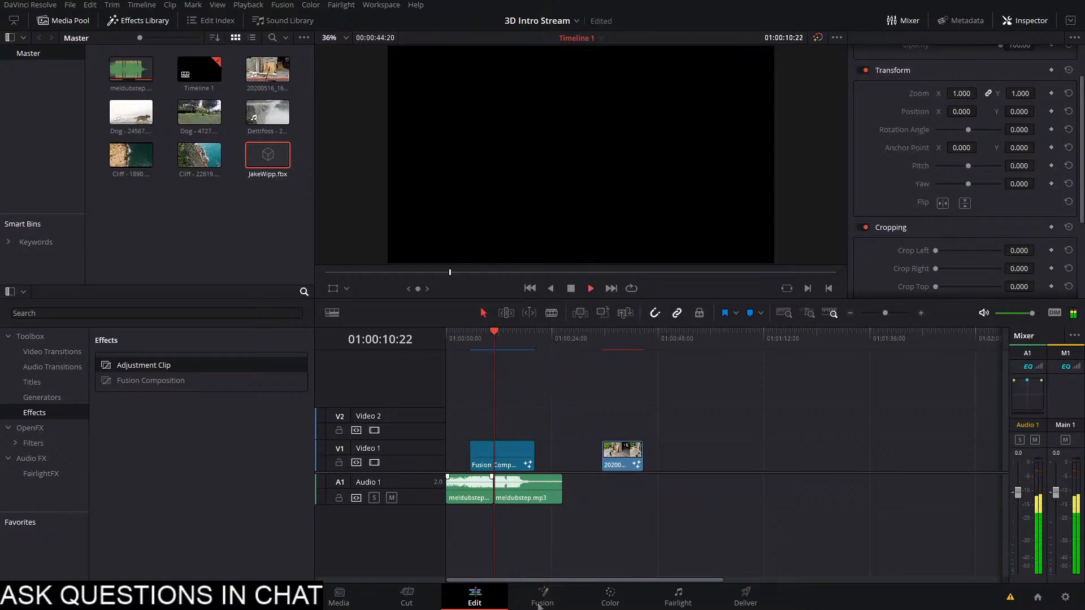
{"action": "left_click", "coordinate": [540, 602]}
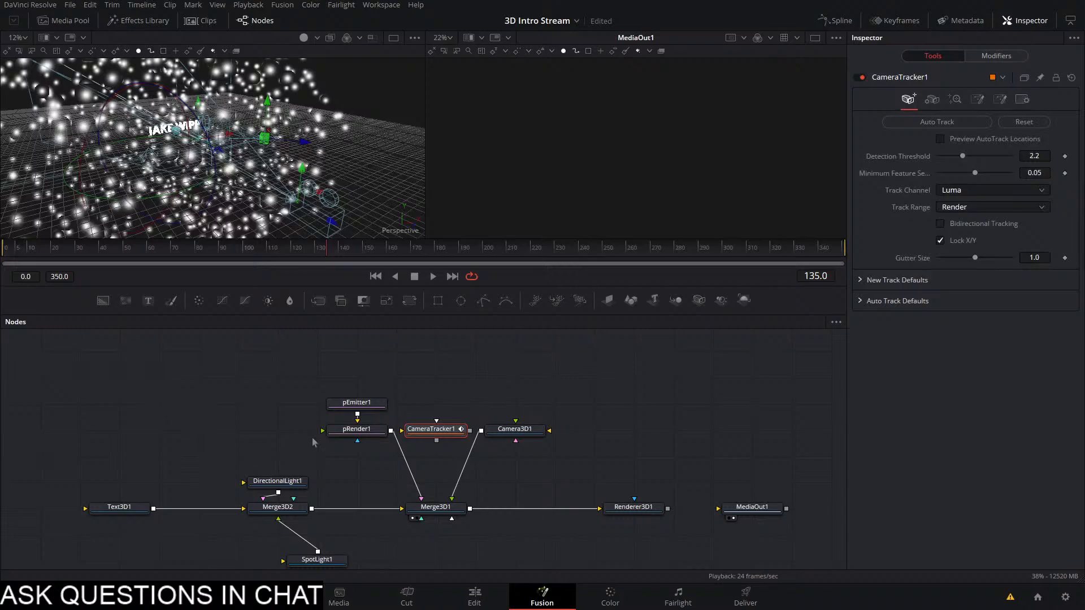
Delete the camera tracker, text, light, particle and merge nodes, keeping Camera3D1, Renderer3D1 and MediaOut1, and save the project
{"action": "key", "text": "Delete"}
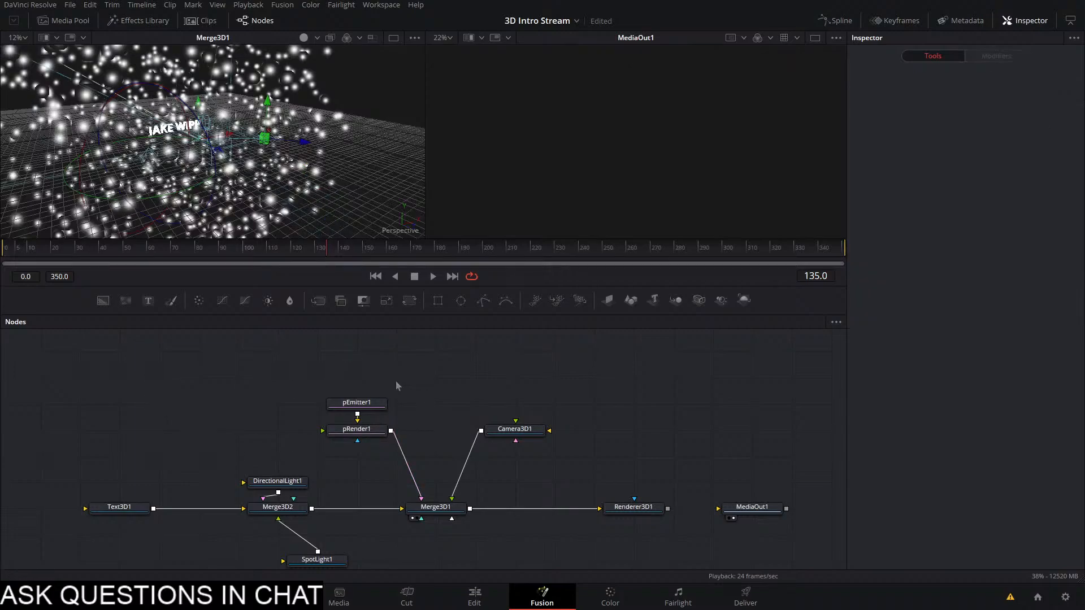
{"action": "left_click_drag", "start_coordinate": [215, 371], "coordinate": [405, 530]}
{"action": "left_click_drag", "start_coordinate": [108, 337], "coordinate": [421, 557]}
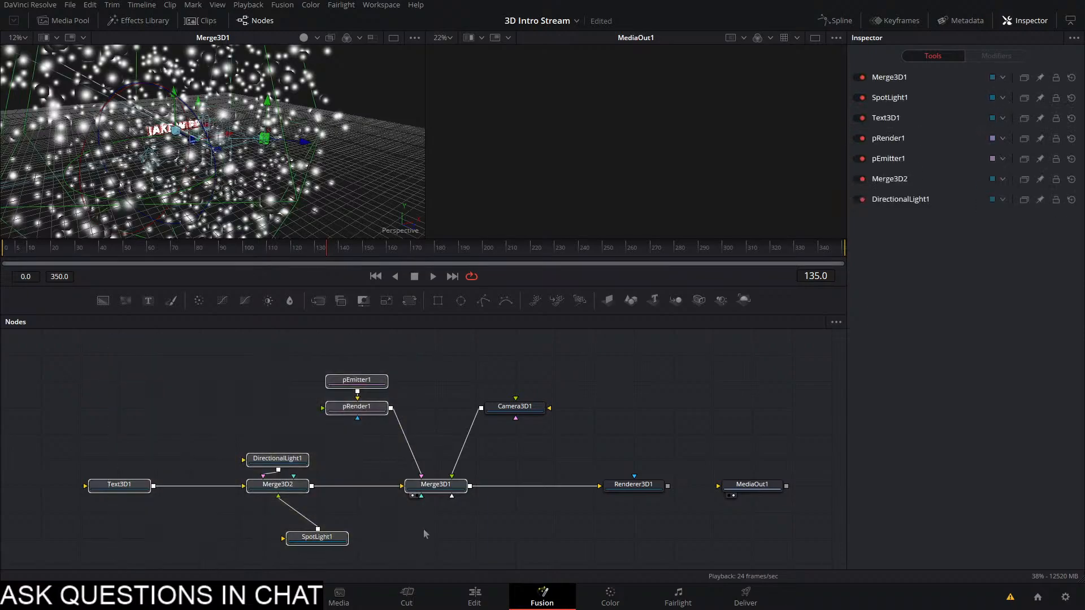
{"action": "key", "text": "Delete"}
{"action": "key", "text": "ctrl+s"}
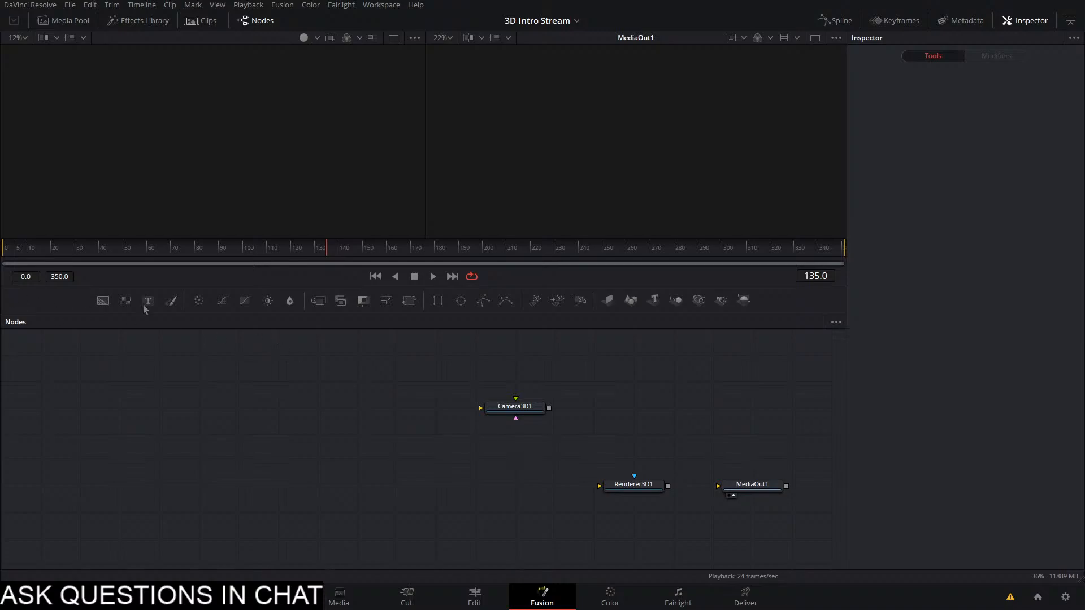
Import the FBX text model into this composition and display it in the first viewer
{"action": "left_click_drag", "start_coordinate": [1084, 529], "coordinate": [185, 213]}
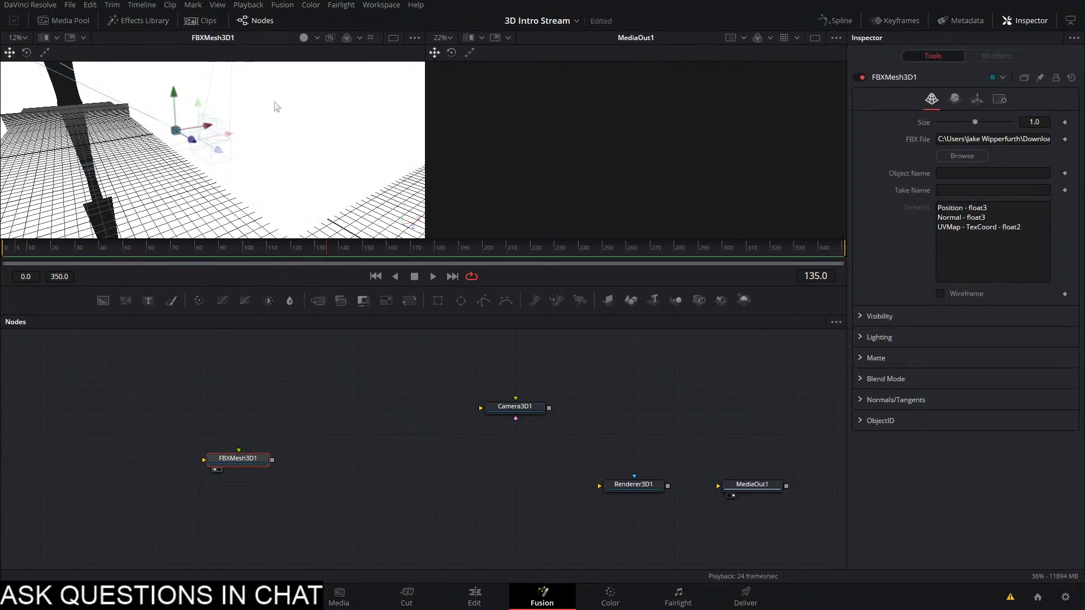
Set the FBX text mesh's size to 0.048 so it fits near the camera, and save the project
{"action": "scroll", "coordinate": [289, 98], "scroll_direction": "down", "scroll_amount": 8}
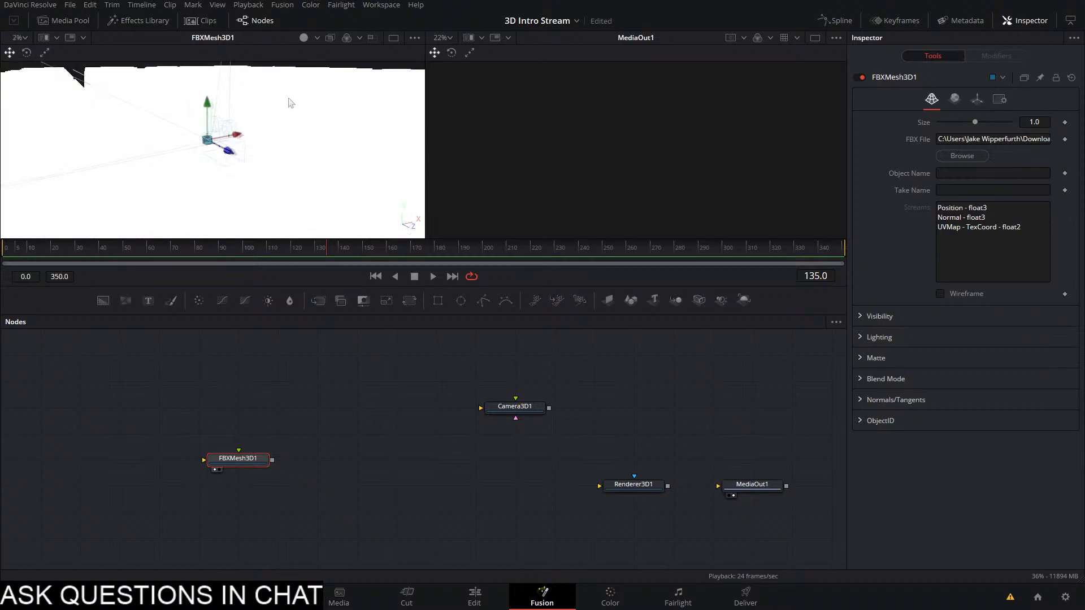
{"action": "left_click_drag", "start_coordinate": [289, 97], "coordinate": [309, 141]}
{"action": "scroll", "coordinate": [309, 140], "scroll_direction": "down", "scroll_amount": 4}
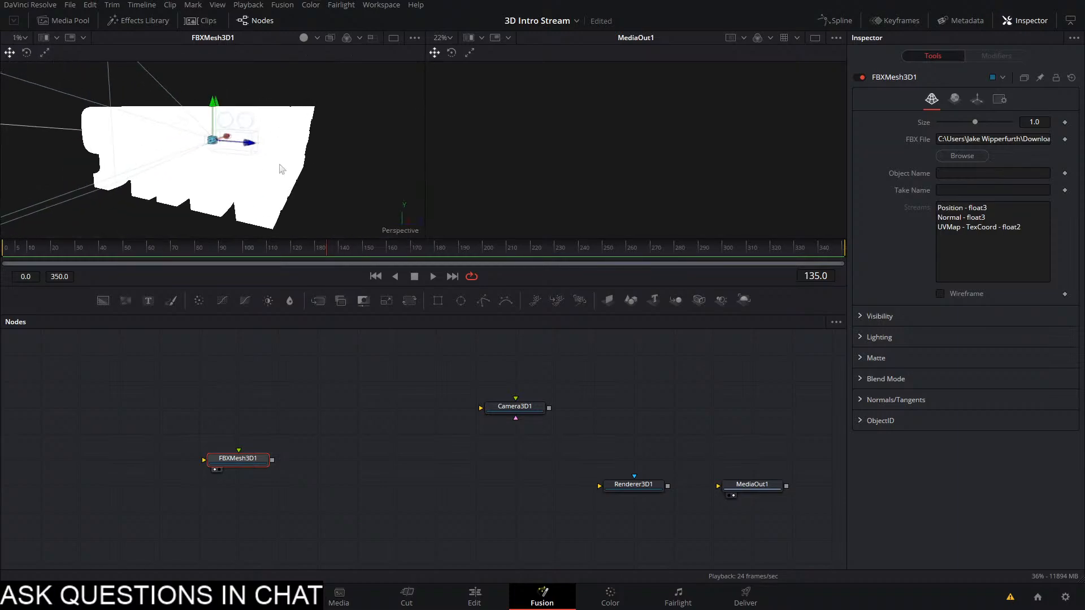
{"action": "left_click_drag", "start_coordinate": [975, 122], "coordinate": [943, 131]}
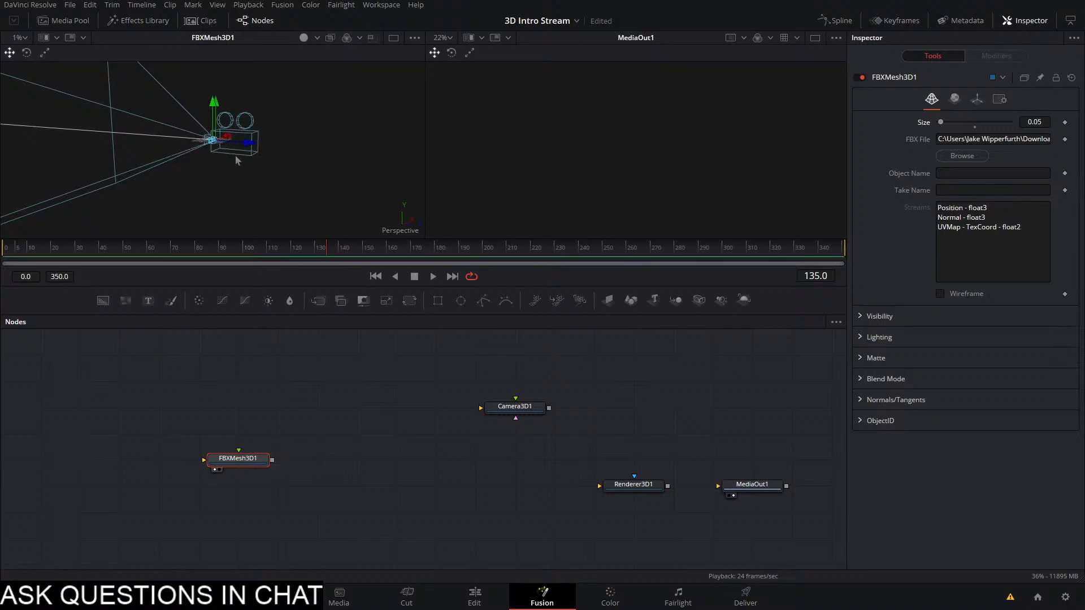
{"action": "scroll", "coordinate": [237, 154], "scroll_direction": "up", "scroll_amount": 5}
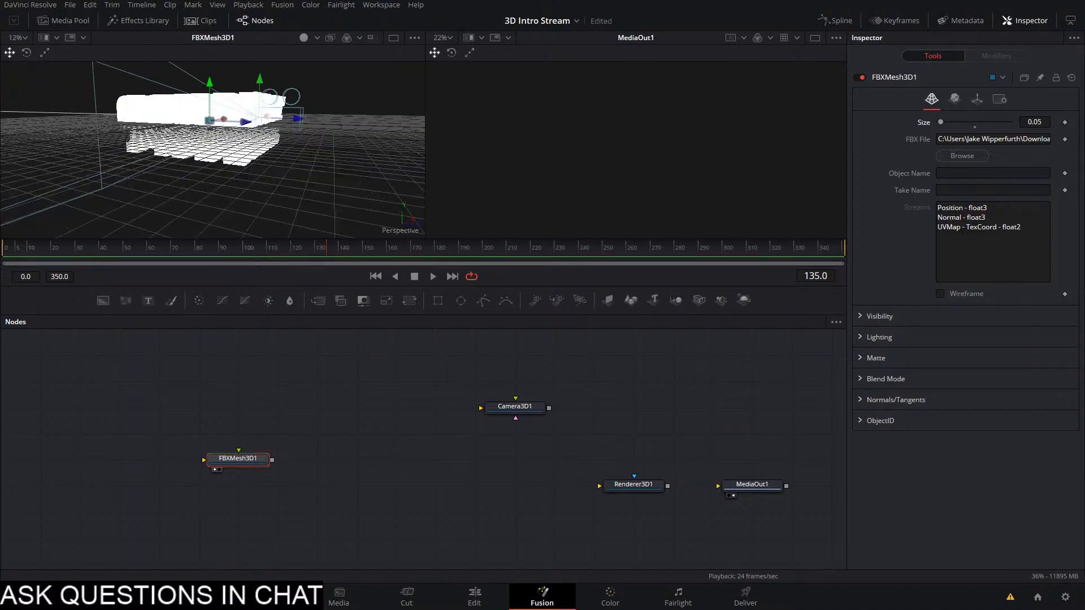
{"action": "left_click_drag", "start_coordinate": [252, 142], "coordinate": [246, 187]}
{"action": "scroll", "coordinate": [115, 219], "scroll_direction": "down", "scroll_amount": 2}
{"action": "left_click_drag", "start_coordinate": [1028, 121], "coordinate": [1024, 120]}
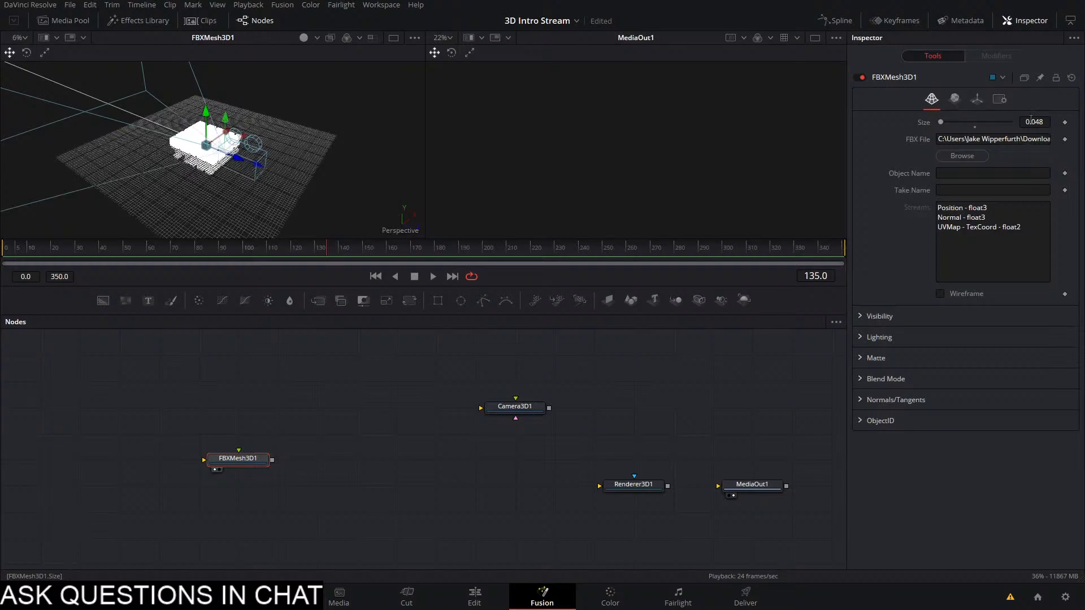
{"action": "key", "text": "ctrl+s"}
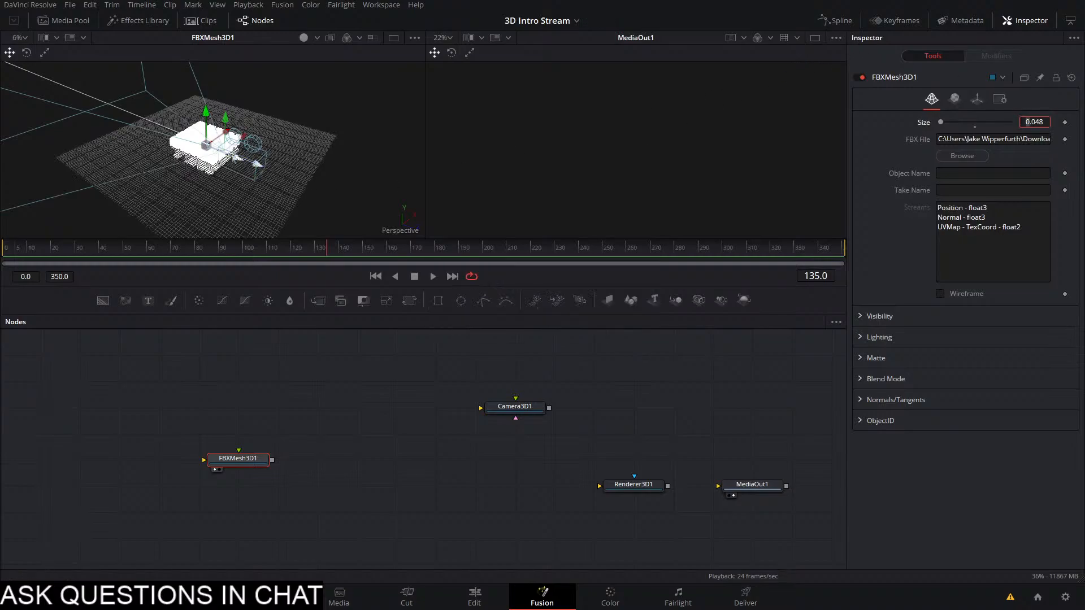
Turn on lighting in the first viewer's 3D options and orbit to a front view of the text
{"action": "scroll", "coordinate": [208, 160], "scroll_direction": "up", "scroll_amount": 3}
{"action": "right_click", "coordinate": [208, 160]}
{"action": "mouse_move", "coordinate": [274, 207]}
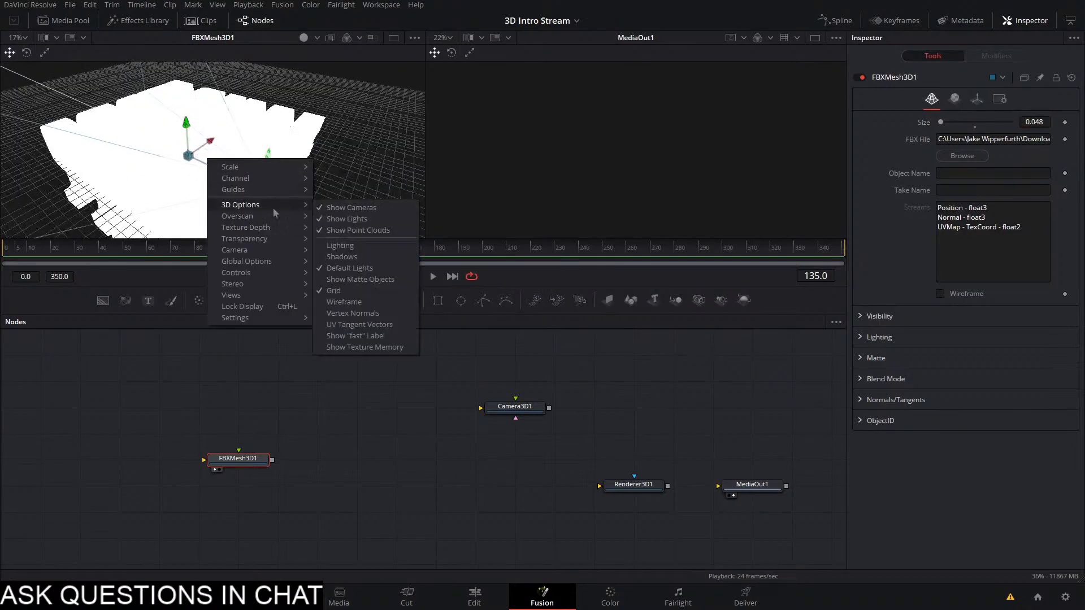
{"action": "left_click", "coordinate": [367, 259]}
{"action": "mouse_move", "coordinate": [371, 171]}
{"action": "left_mouse_down"}
{"action": "mouse_move", "coordinate": [435, 93]}
{"action": "mouse_move", "coordinate": [277, 123]}
{"action": "mouse_move", "coordinate": [226, 113]}
{"action": "mouse_move", "coordinate": [271, 109]}
{"action": "mouse_move", "coordinate": [286, 99]}
{"action": "mouse_move", "coordinate": [274, 89]}
{"action": "mouse_move", "coordinate": [195, 119]}
{"action": "mouse_move", "coordinate": [175, 142]}
{"action": "mouse_move", "coordinate": [243, 116]}
{"action": "mouse_move", "coordinate": [343, 146]}
{"action": "left_mouse_up"}
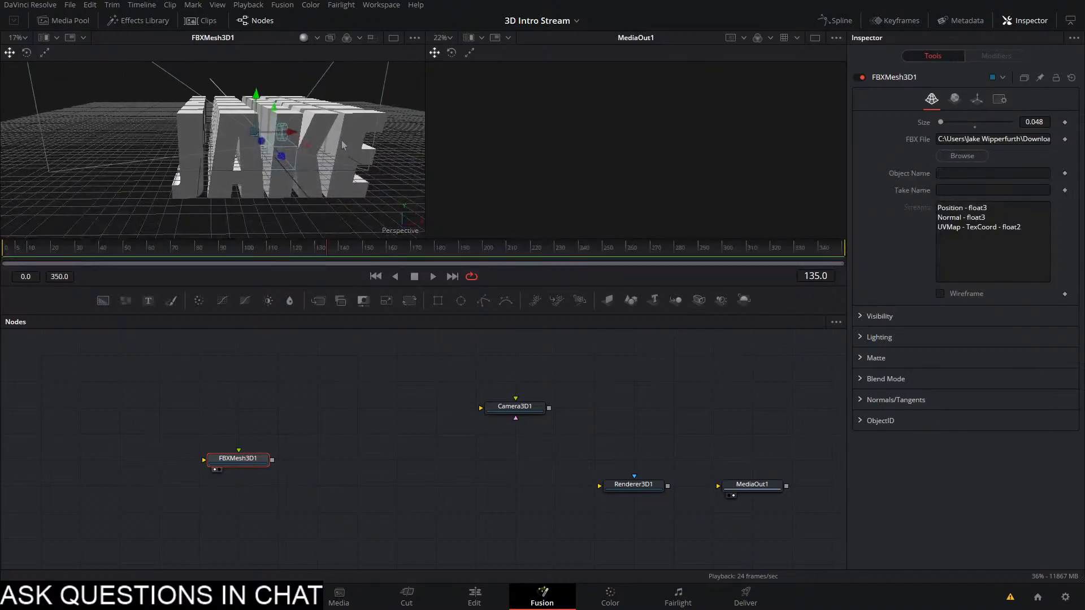
Play the timeline on the Edit page, stop at 01:00:08:08, and reopen the Fusion Composition clip in Fusion
{"action": "left_click_drag", "start_coordinate": [240, 252], "coordinate": [1, 290]}
{"action": "left_click", "coordinate": [475, 597]}
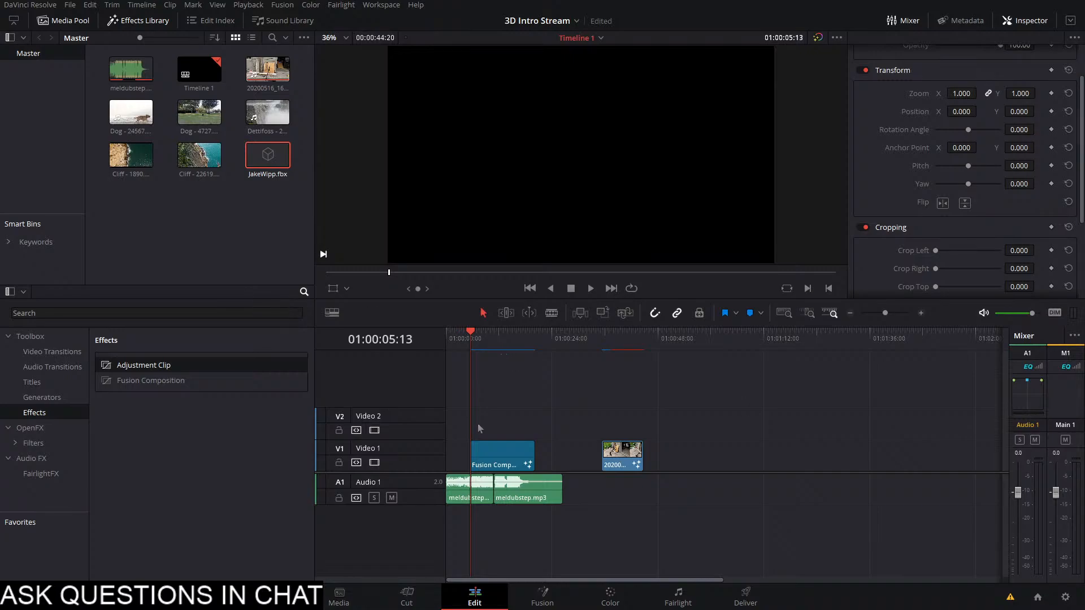
{"action": "scroll", "coordinate": [479, 428], "scroll_direction": "up", "scroll_amount": 3}
{"action": "scroll", "coordinate": [479, 428], "scroll_direction": "up", "scroll_amount": 3}
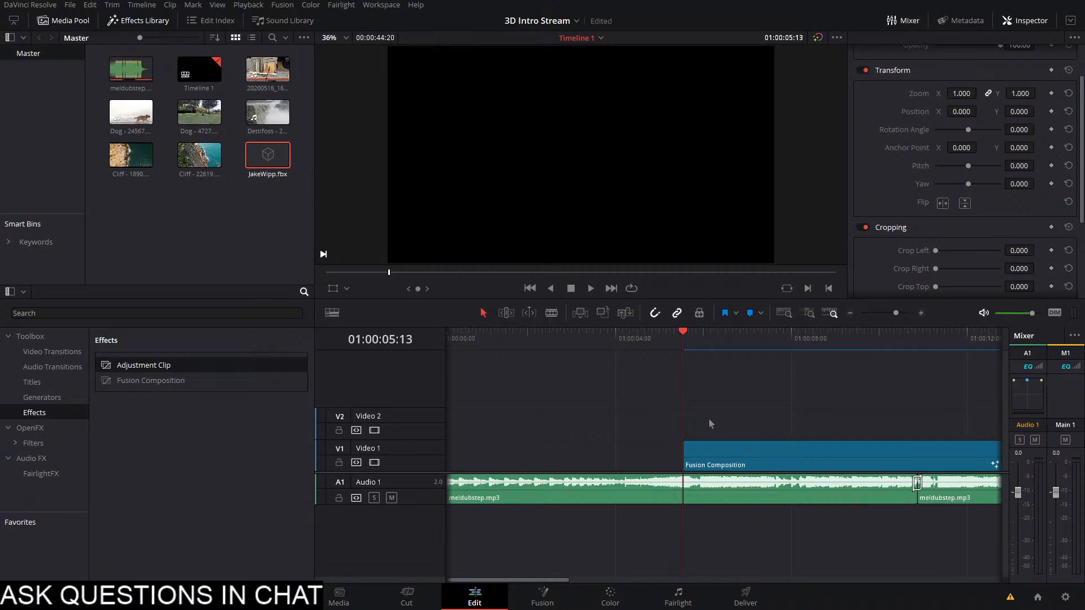
{"action": "key", "text": "space"}
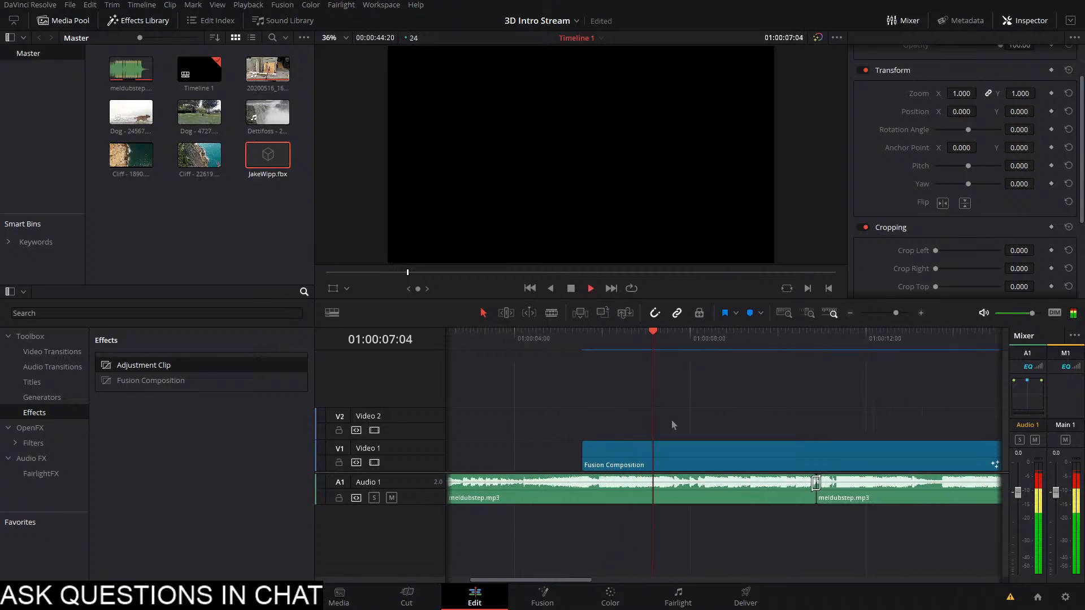
{"action": "key", "text": "space"}
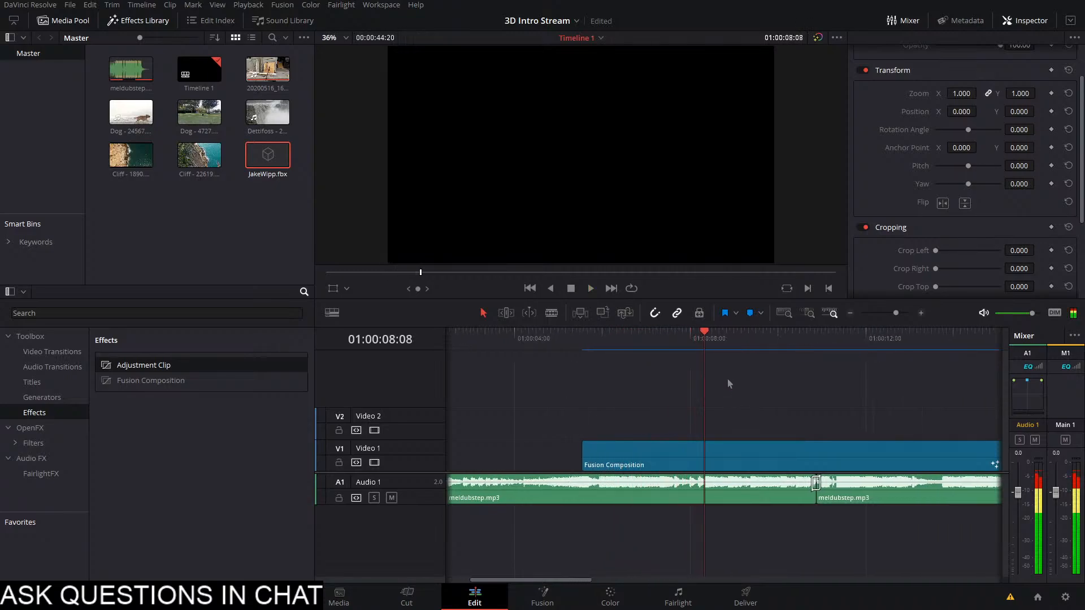
{"action": "left_click", "coordinate": [706, 460]}
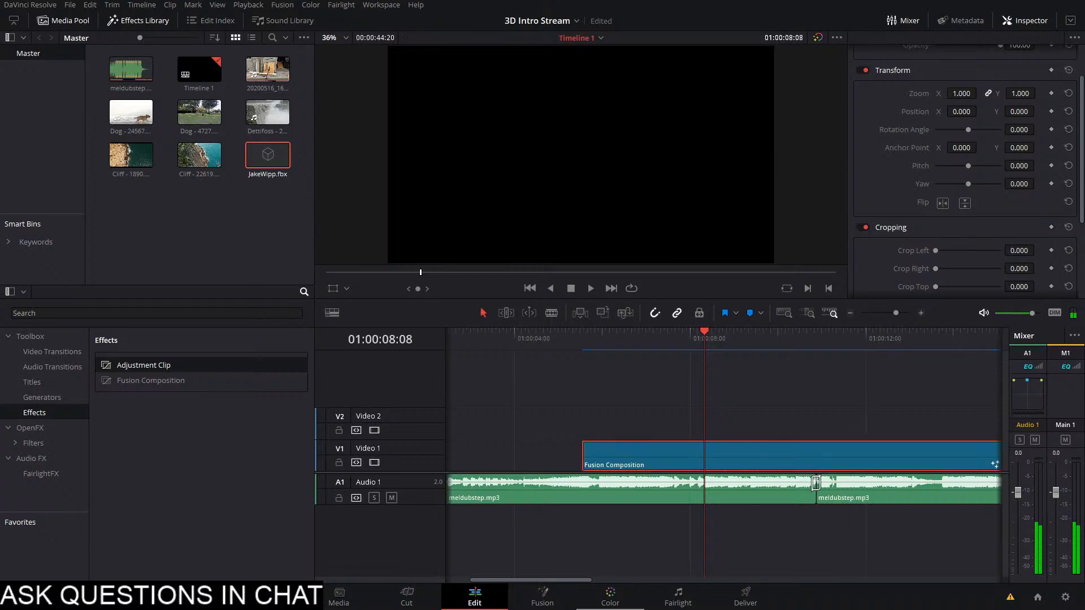
{"action": "left_click", "coordinate": [543, 599]}
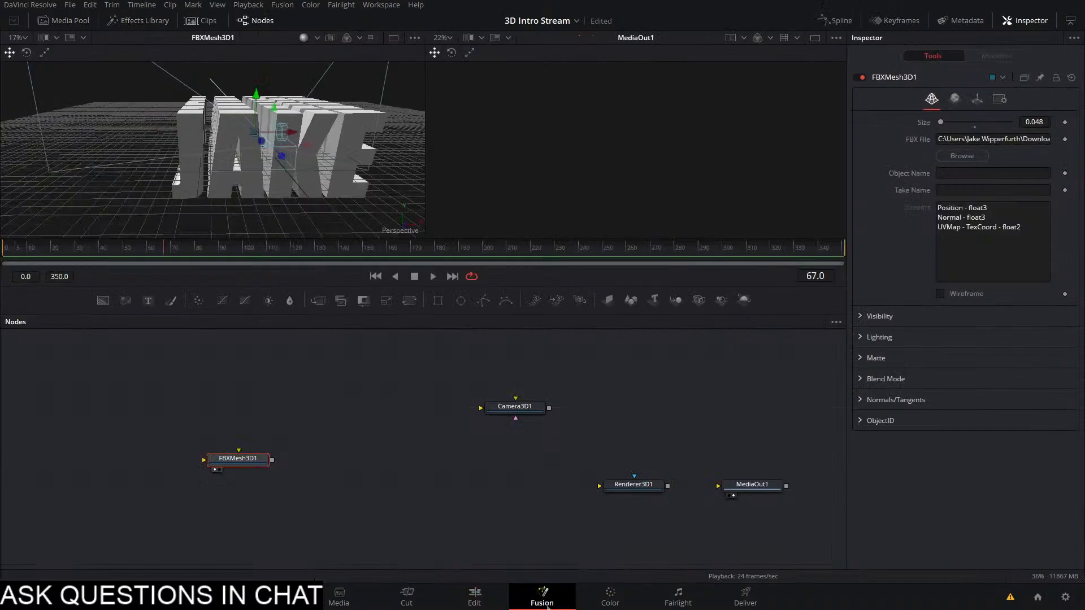
Combine Camera3D1 and FBXMesh3D1 in a 3D merge node and feed the merge into Renderer3D1
{"action": "left_click", "coordinate": [545, 409]}
{"action": "left_click_drag", "start_coordinate": [549, 408], "coordinate": [272, 459]}
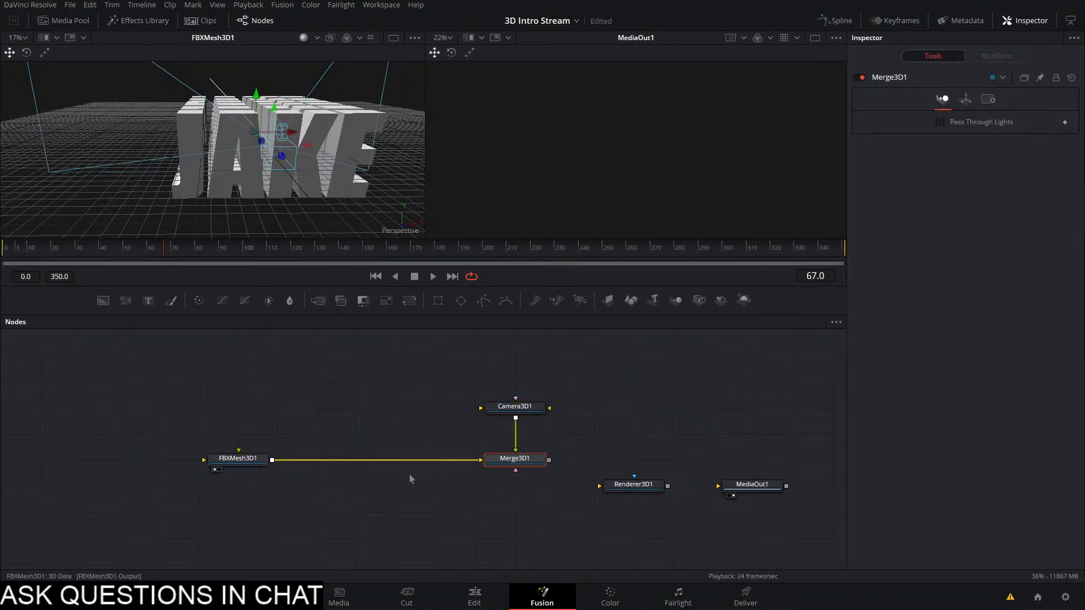
{"action": "left_click_drag", "start_coordinate": [549, 460], "coordinate": [639, 460]}
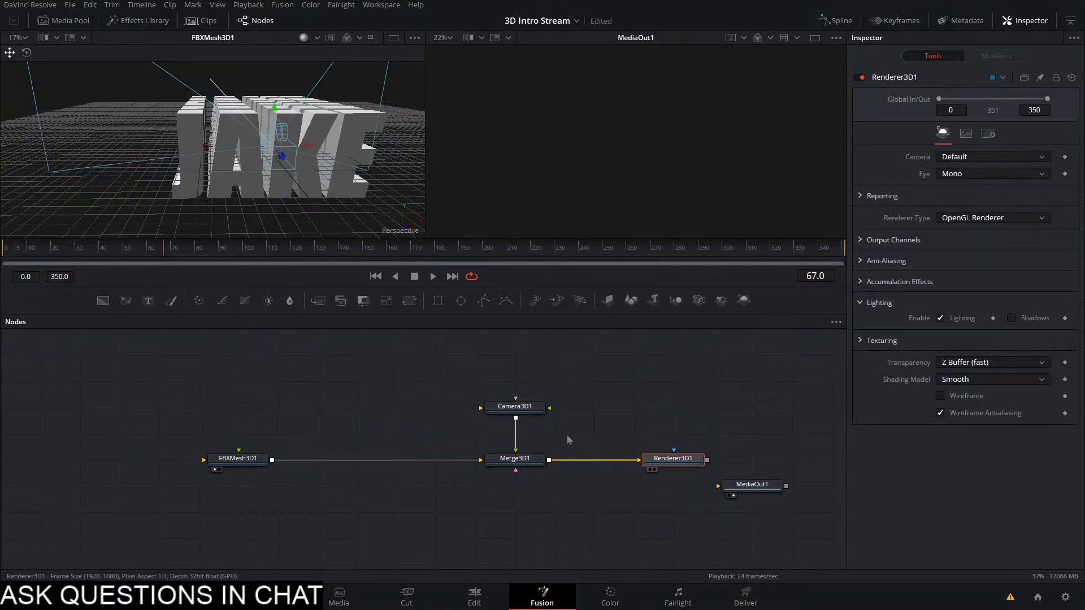
Keyframe Camera3D1's X, Y and Z translation at frame 67
{"action": "left_click", "coordinate": [524, 409]}
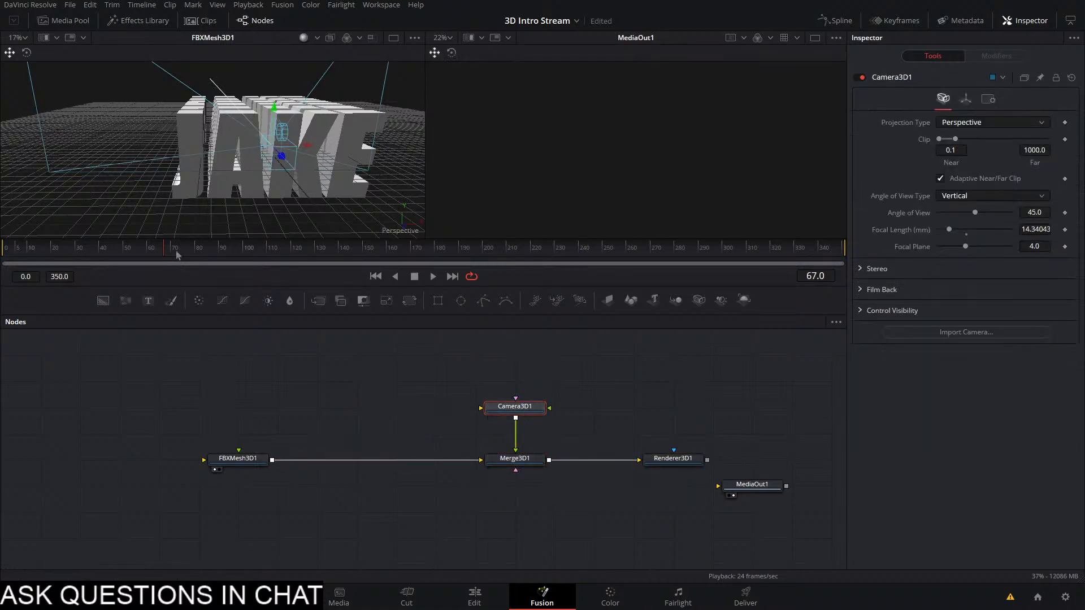
{"action": "left_click", "coordinate": [965, 99]}
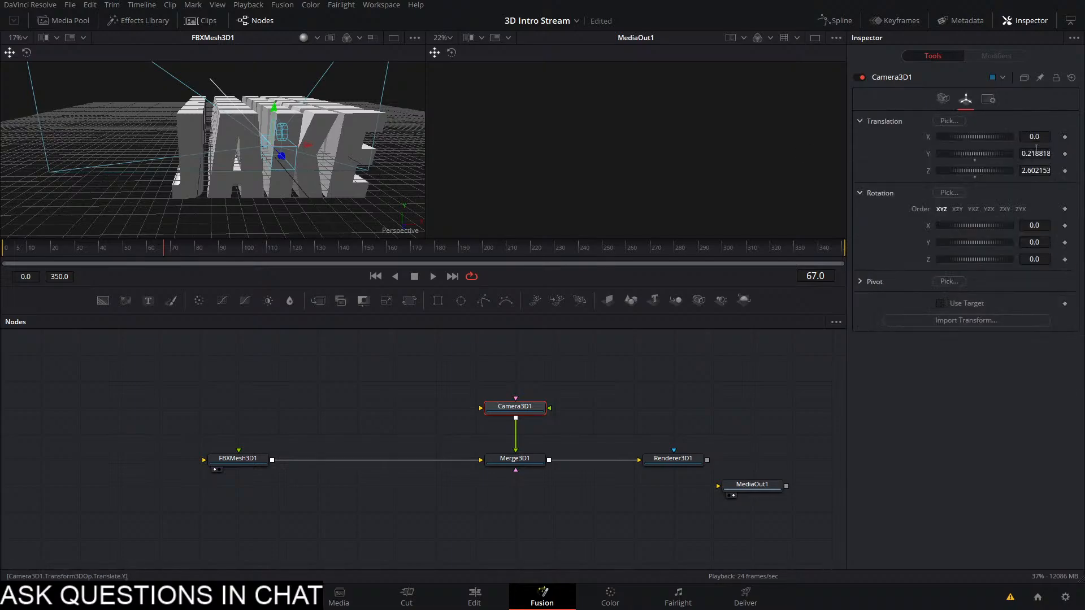
{"action": "left_click", "coordinate": [1064, 137]}
{"action": "left_click", "coordinate": [1064, 154]}
{"action": "left_click", "coordinate": [1065, 170]}
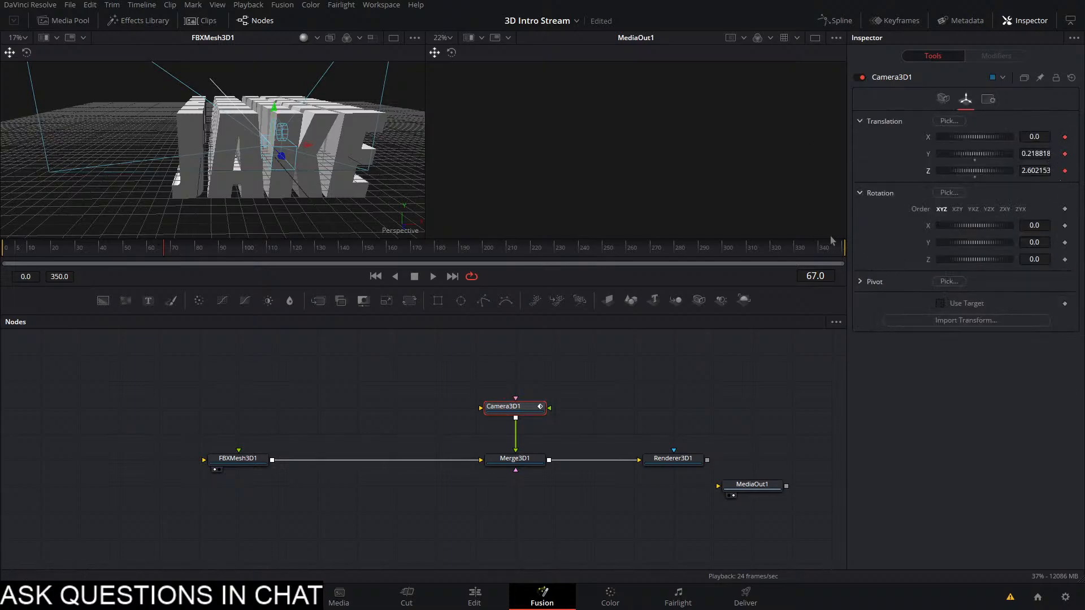
Set the composition's render range to end at frame 67, save the project, and park the playhead at frame 67
{"action": "mouse_move", "coordinate": [844, 264]}
{"action": "left_mouse_down"}
{"action": "mouse_move", "coordinate": [164, 267]}
{"action": "mouse_move", "coordinate": [168, 251]}
{"action": "left_mouse_up"}
{"action": "left_click", "coordinate": [160, 255]}
{"action": "key", "text": "ctrl+s"}
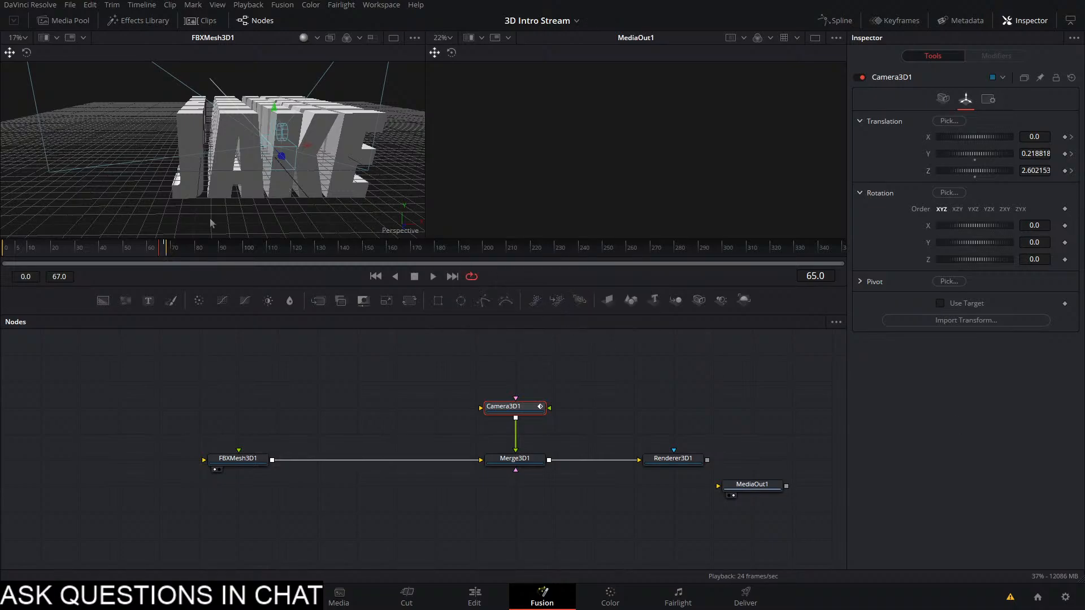
{"action": "left_click", "coordinate": [3, 253]}
{"action": "left_click_drag", "start_coordinate": [161, 250], "coordinate": [164, 250]}
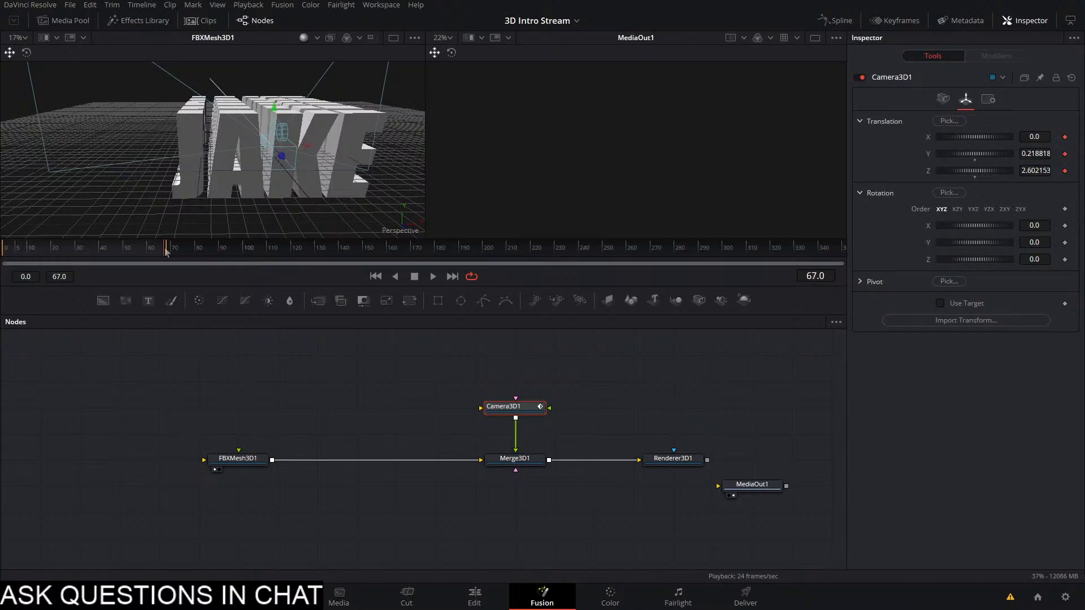
Remove the X, Y and Z translation keyframes from Camera3D1 at frame 67
{"action": "left_click", "coordinate": [1064, 153]}
{"action": "left_click", "coordinate": [1065, 170]}
{"action": "left_click", "coordinate": [1065, 137]}
Orbit the first viewer to face the text and display Renderer3D1 in the second viewer
{"action": "left_click_drag", "start_coordinate": [326, 169], "coordinate": [305, 112]}
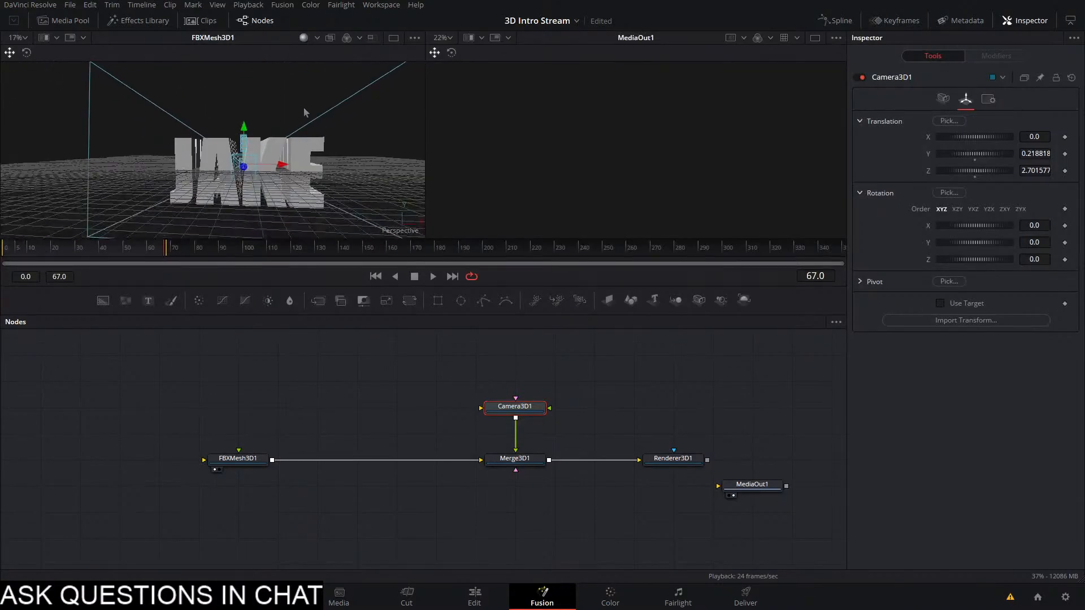
{"action": "right_click", "coordinate": [230, 203]}
{"action": "left_click", "coordinate": [175, 222]}
{"action": "left_click_drag", "start_coordinate": [671, 458], "coordinate": [690, 172]}
Display Merge3D1 in the first viewer and copy that viewer's point of view to Camera3D1
{"action": "right_click", "coordinate": [156, 211]}
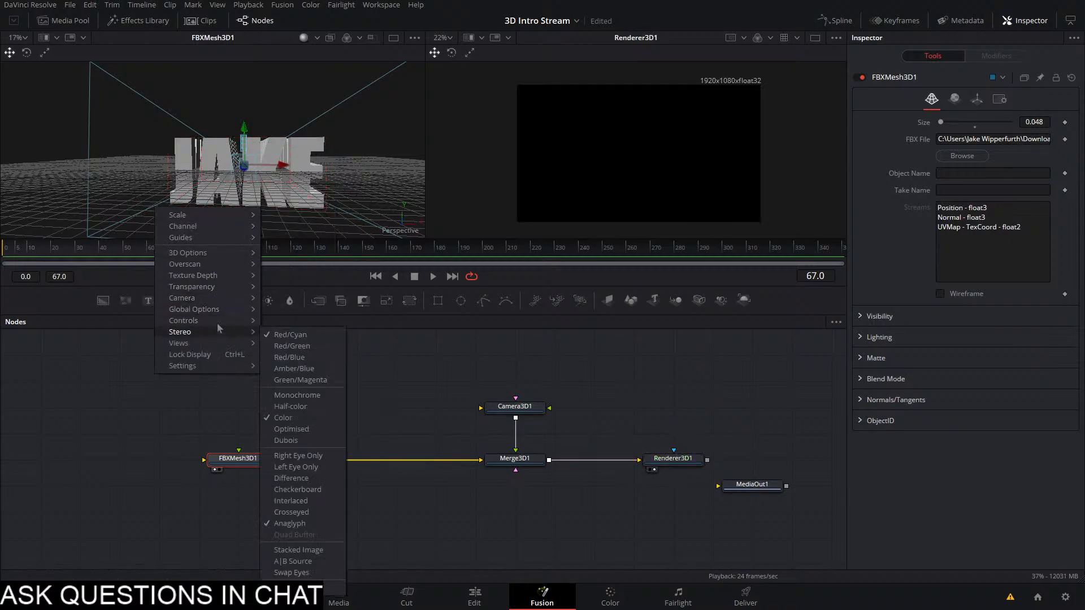
{"action": "mouse_move", "coordinate": [186, 297]}
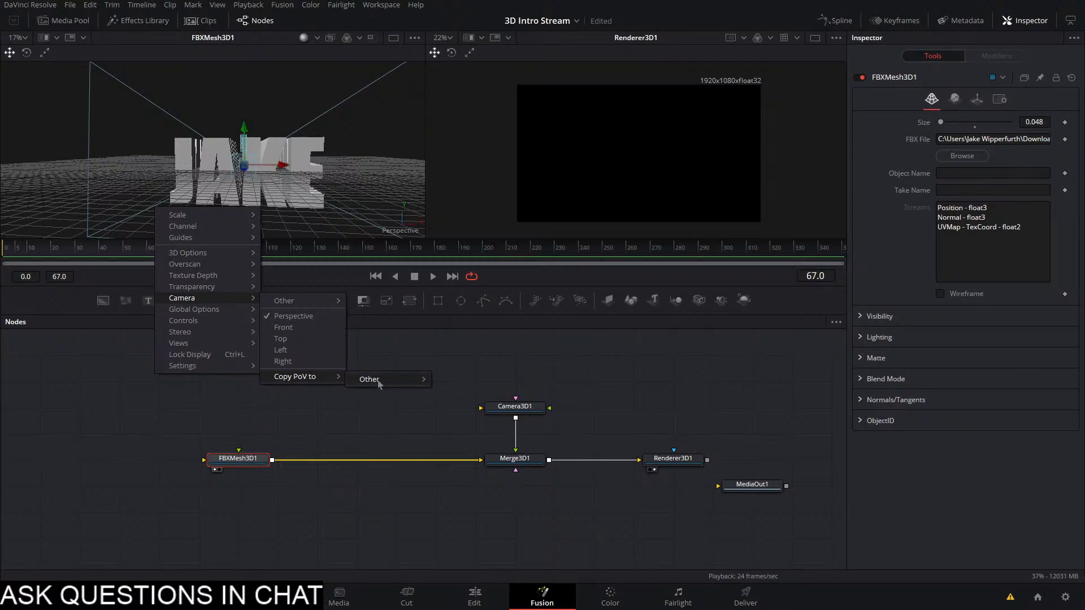
{"action": "left_click", "coordinate": [531, 462]}
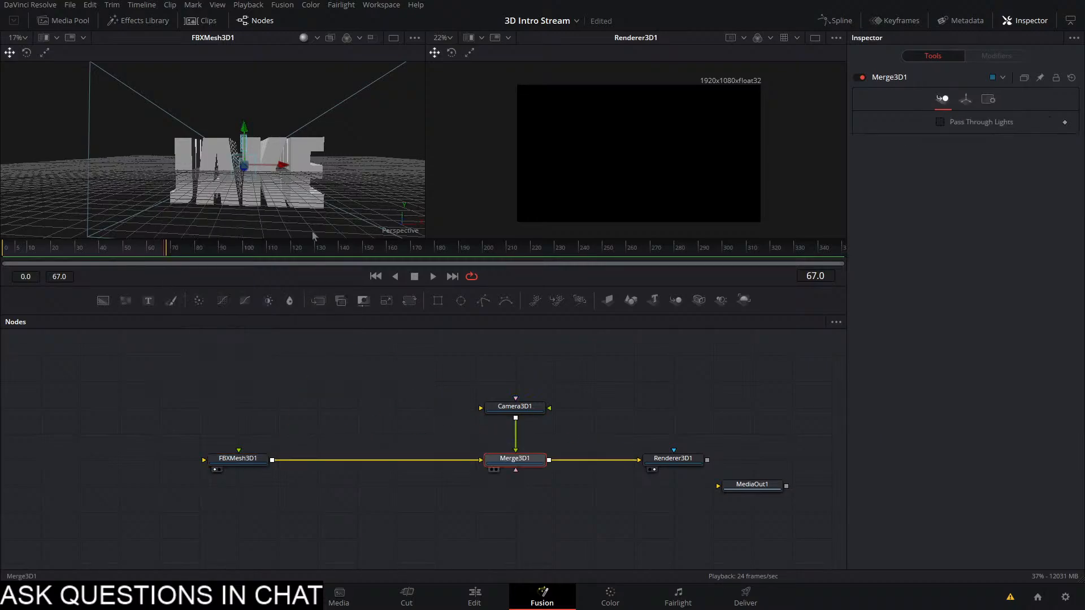
{"action": "right_click", "coordinate": [264, 193]}
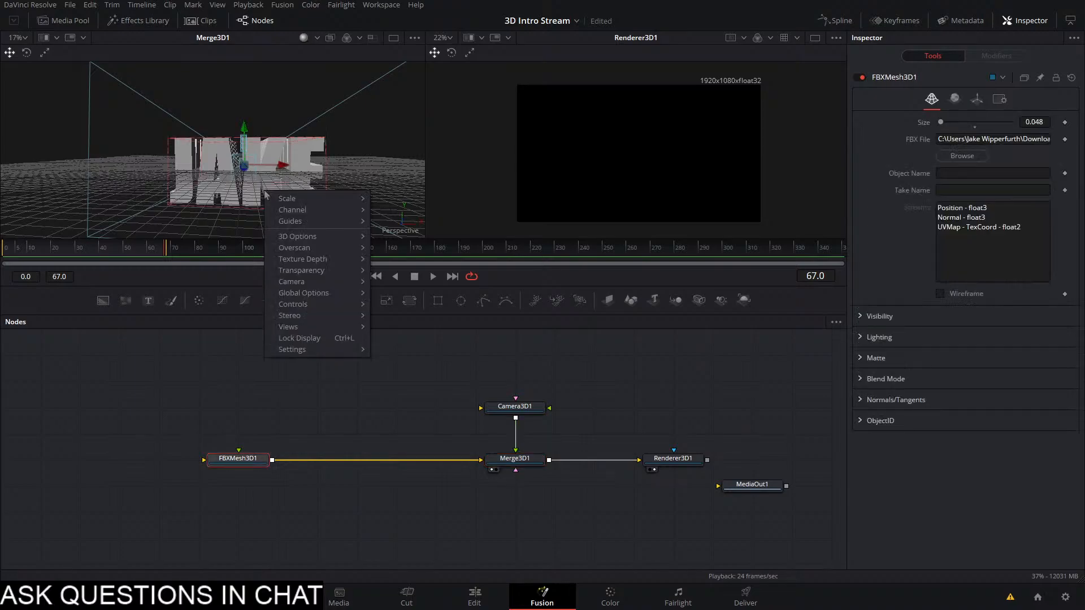
{"action": "mouse_move", "coordinate": [305, 281]}
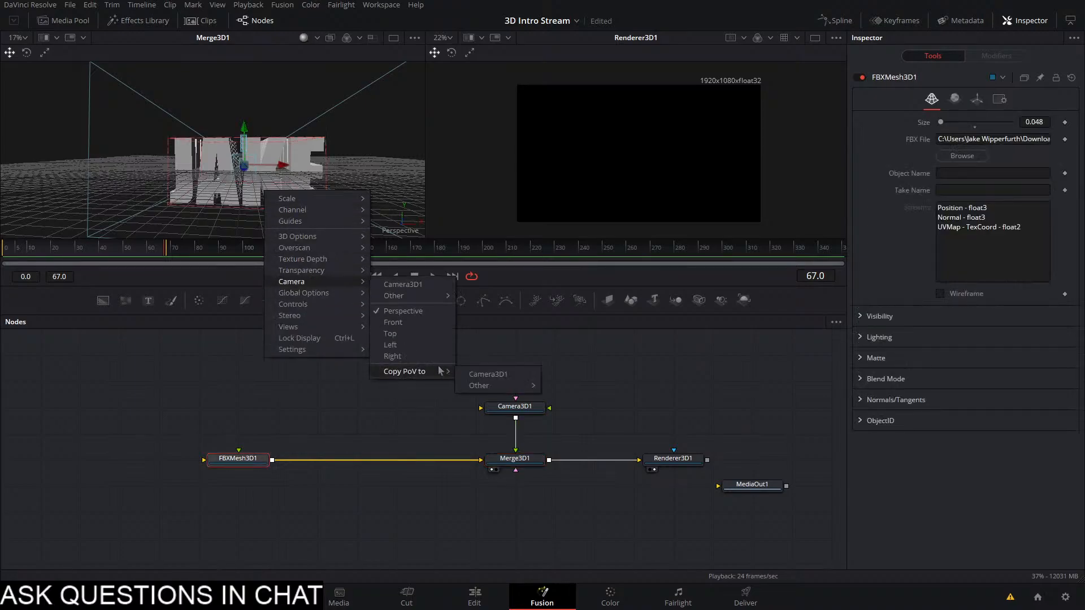
{"action": "left_click", "coordinate": [497, 377]}
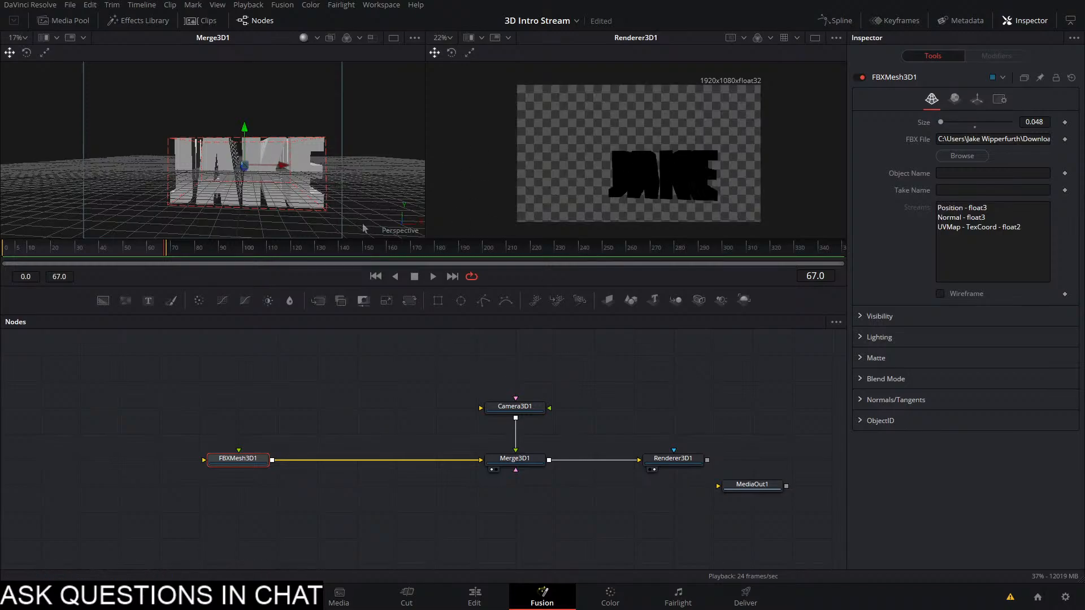
Go to frame 0 and enable Use Target in Camera3D1's transform settings
{"action": "left_click_drag", "start_coordinate": [362, 215], "coordinate": [232, 195]}
{"action": "scroll", "coordinate": [316, 175], "scroll_direction": "down", "scroll_amount": 5}
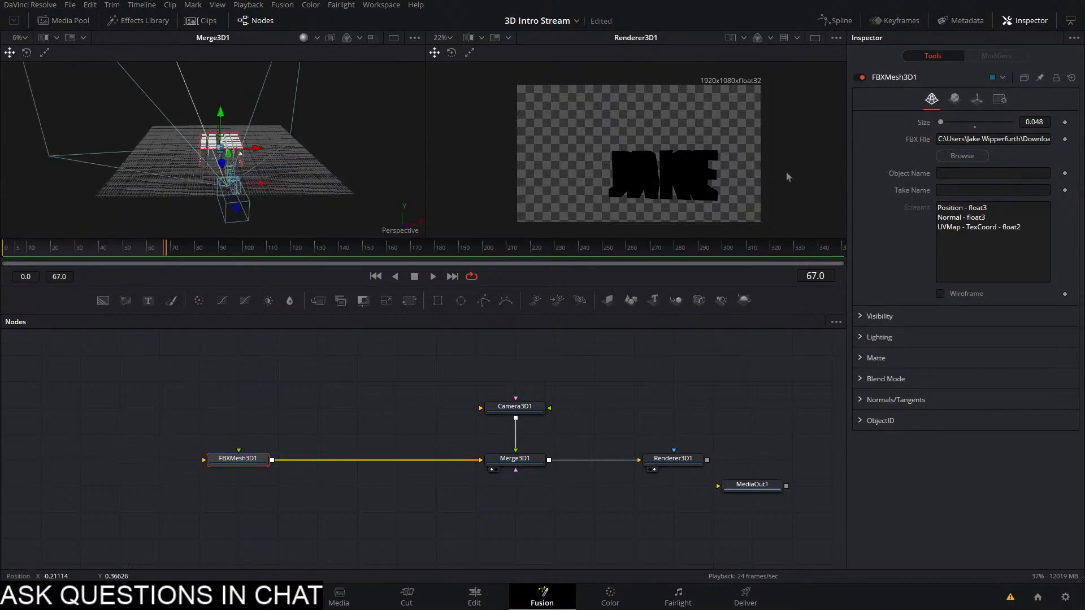
{"action": "left_click", "coordinate": [977, 100]}
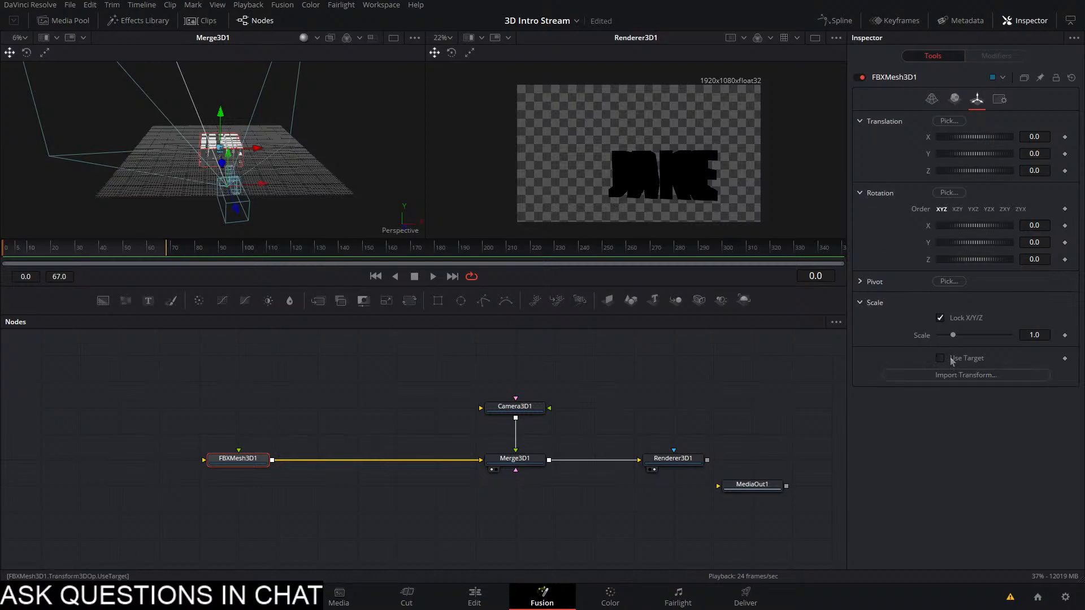
{"action": "left_click", "coordinate": [507, 415]}
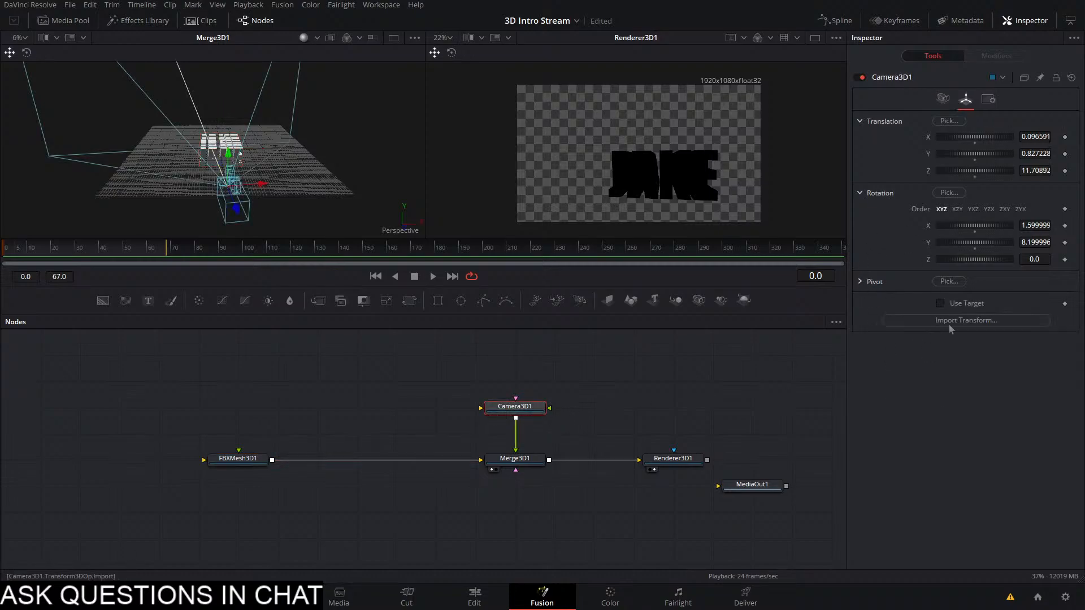
{"action": "left_click", "coordinate": [944, 304]}
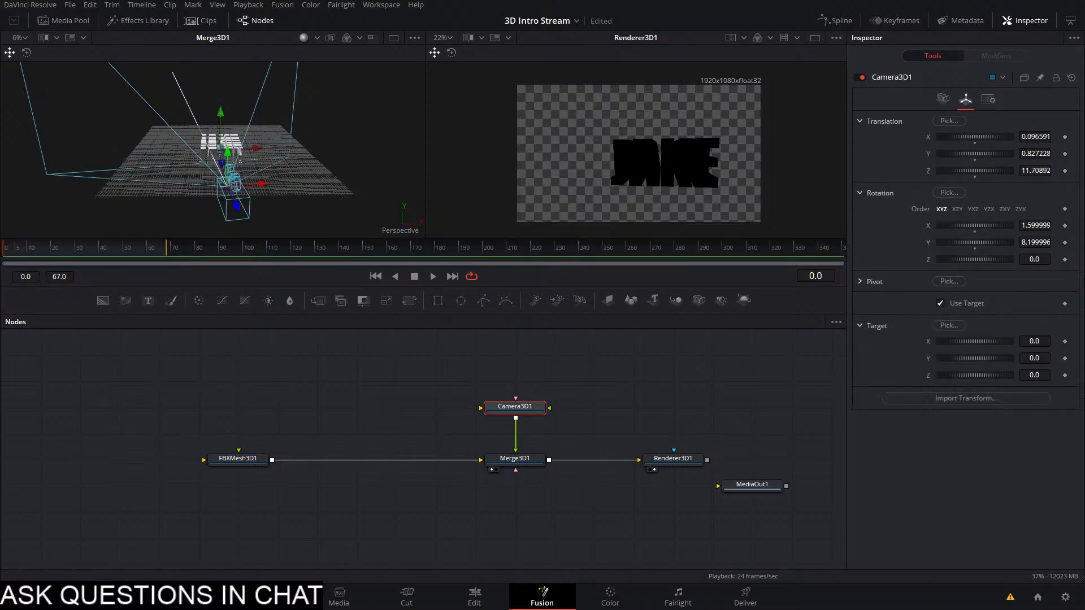
Move Camera3D1's target to about X -2.61, Y 0.79, Z 3.38 and the camera to about X -1.39, Y 0.91, Z 8.69
{"action": "left_click_drag", "start_coordinate": [247, 142], "coordinate": [218, 106]}
{"action": "scroll", "coordinate": [195, 171], "scroll_direction": "up", "scroll_amount": 4}
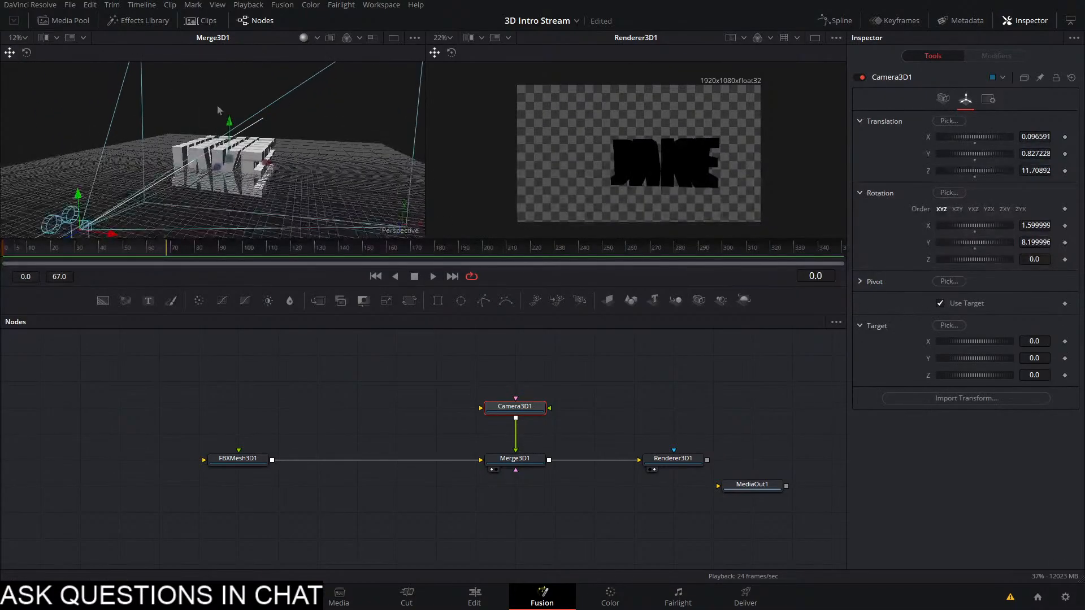
{"action": "left_click_drag", "start_coordinate": [201, 180], "coordinate": [180, 157]}
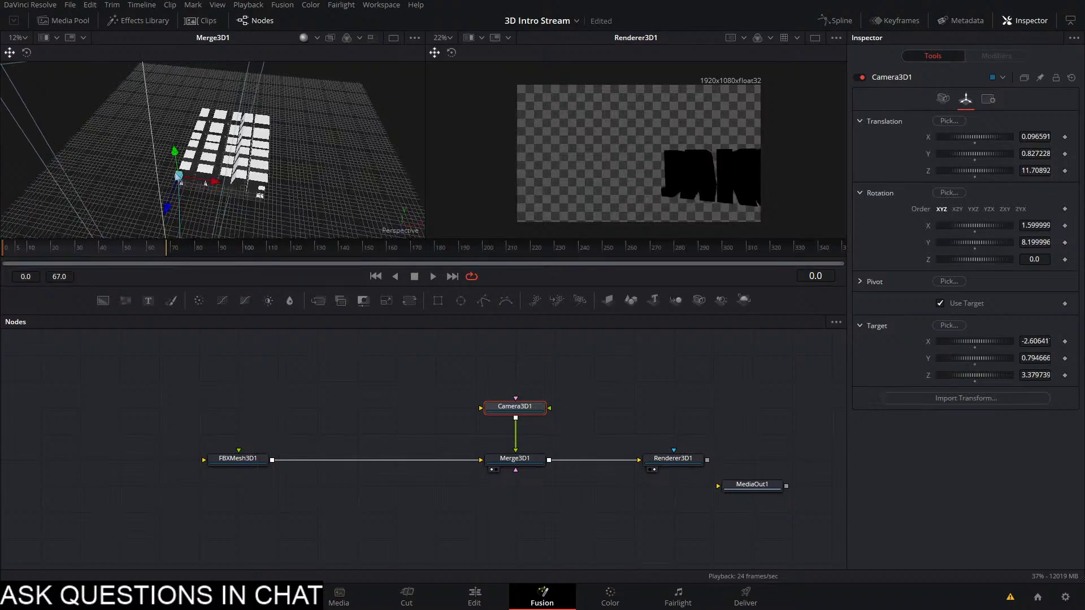
{"action": "left_click_drag", "start_coordinate": [216, 188], "coordinate": [326, 82]}
{"action": "left_click_drag", "start_coordinate": [310, 206], "coordinate": [228, 170]}
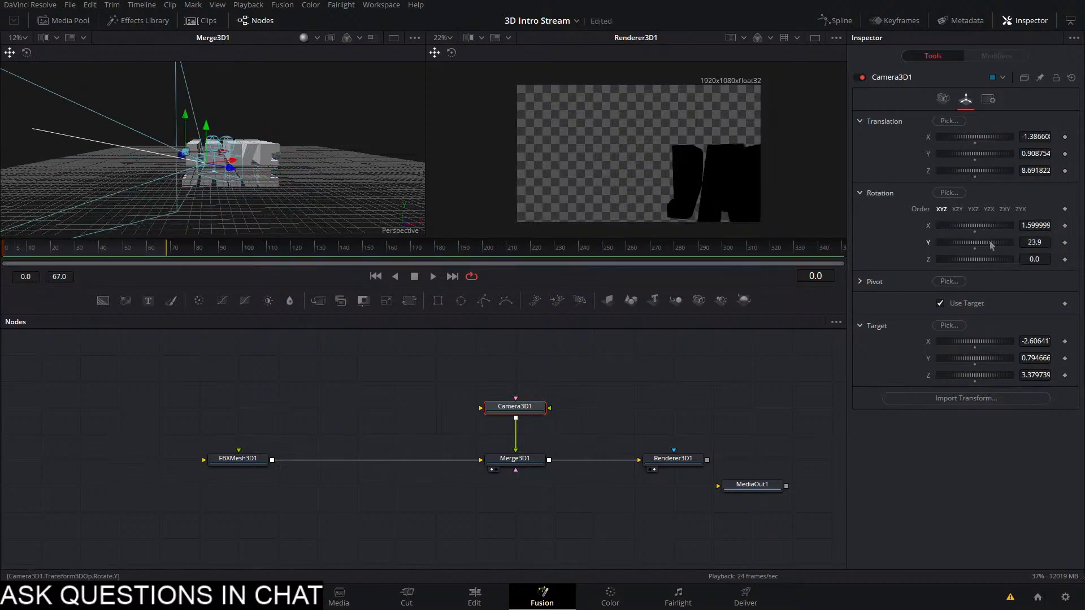
Reset Camera3D1's X and Y rotation to 0 and set its Z rotation to about 54.8
{"action": "left_click_drag", "start_coordinate": [991, 259], "coordinate": [1006, 261]}
{"action": "key", "text": "ctrl+z"}
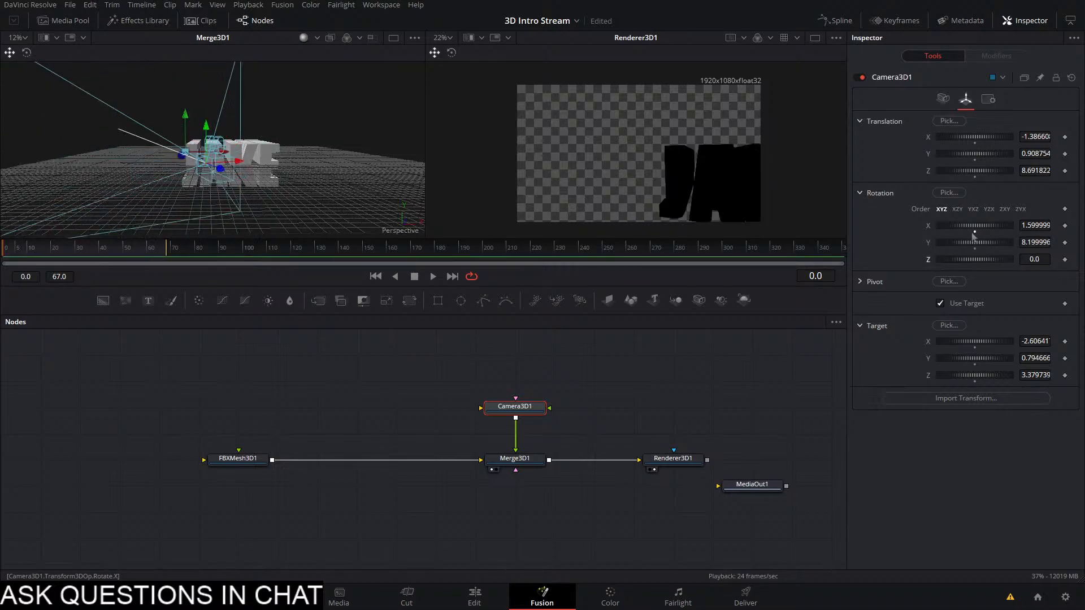
{"action": "left_click", "coordinate": [975, 232]}
{"action": "left_click", "coordinate": [975, 249]}
{"action": "mouse_move", "coordinate": [984, 266]}
{"action": "left_mouse_down"}
{"action": "mouse_move", "coordinate": [996, 263]}
{"action": "mouse_move", "coordinate": [970, 259]}
{"action": "left_mouse_up"}
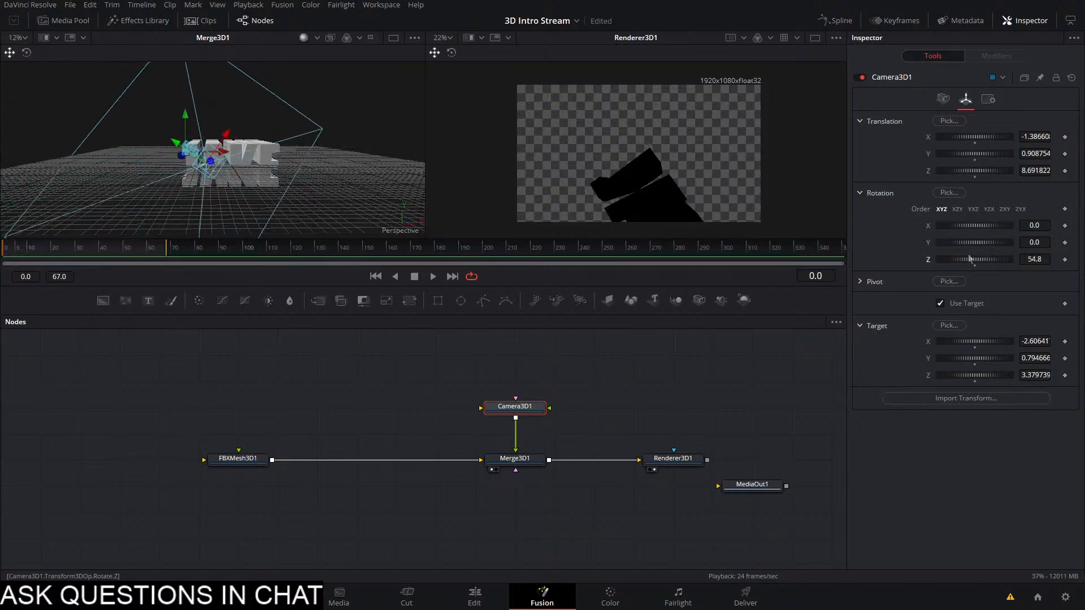
Try moving Camera3D1 to about X 3.55, Y -2.12, Z 8.81 and rotating it about -49.6 on Y
{"action": "left_click_drag", "start_coordinate": [175, 142], "coordinate": [276, 164]}
{"action": "mouse_move", "coordinate": [950, 260]}
{"action": "left_mouse_down"}
{"action": "mouse_move", "coordinate": [970, 260]}
{"action": "mouse_move", "coordinate": [981, 244]}
{"action": "mouse_move", "coordinate": [959, 243]}
{"action": "left_mouse_up"}
{"action": "key", "text": "ctrl+z"}
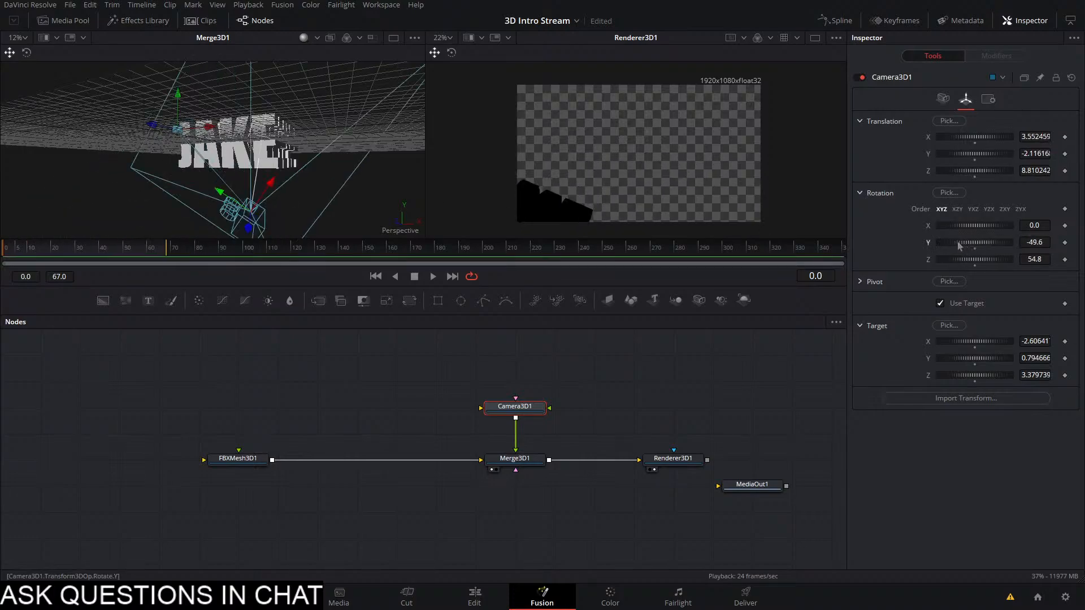
{"action": "key", "text": "ctrl+z"}
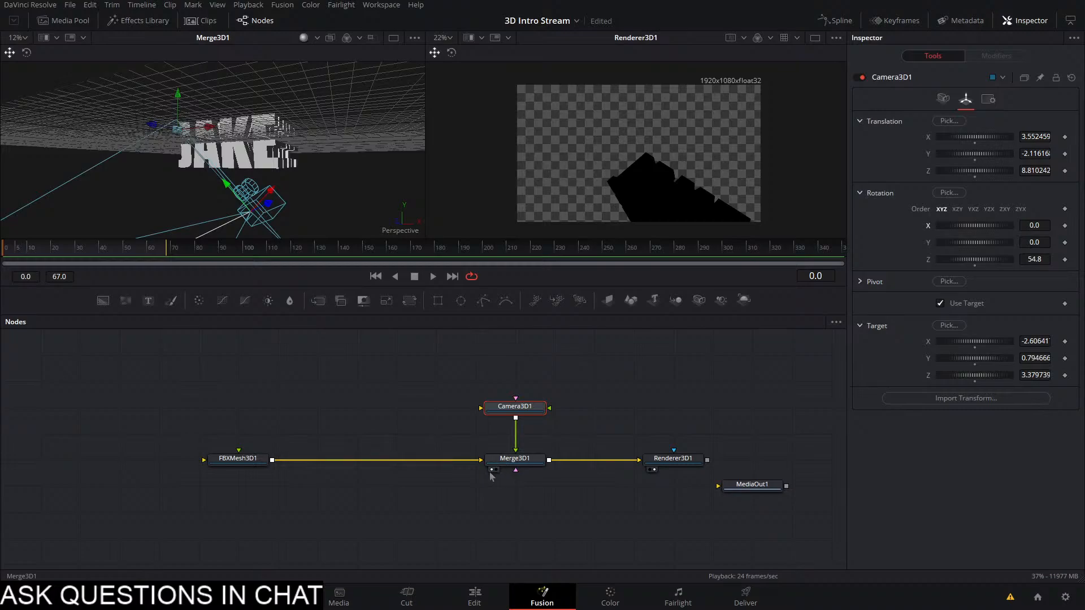
{"action": "left_click_drag", "start_coordinate": [230, 198], "coordinate": [237, 220]}
{"action": "scroll", "coordinate": [309, 184], "scroll_direction": "down", "scroll_amount": 4}
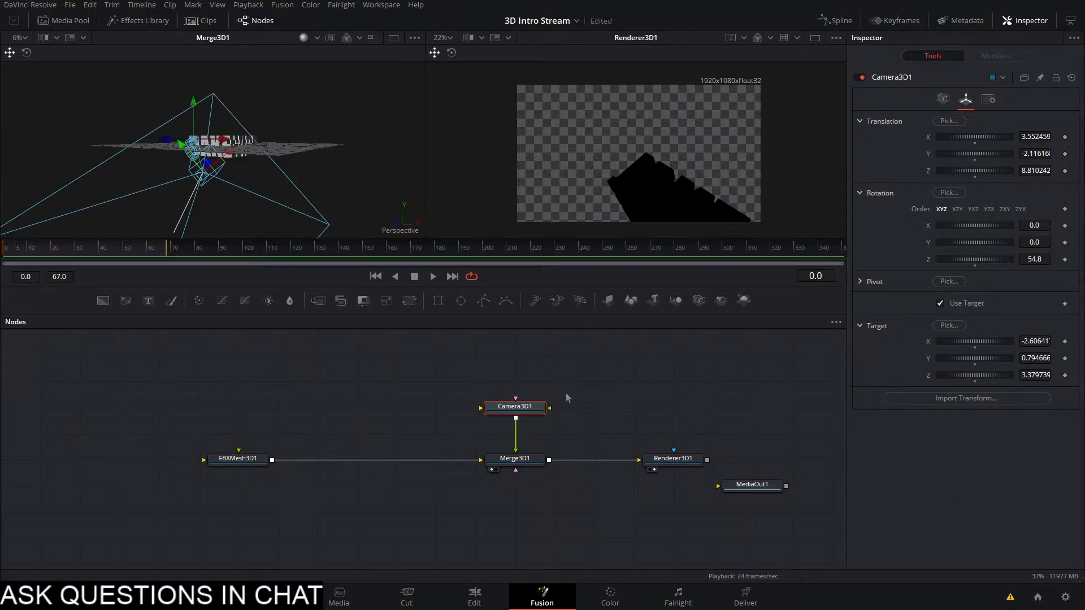
Replace Camera3D1 with a fresh 3D camera connected to Merge3D1 and enable Use Target in its transform settings
{"action": "key", "text": "Delete"}
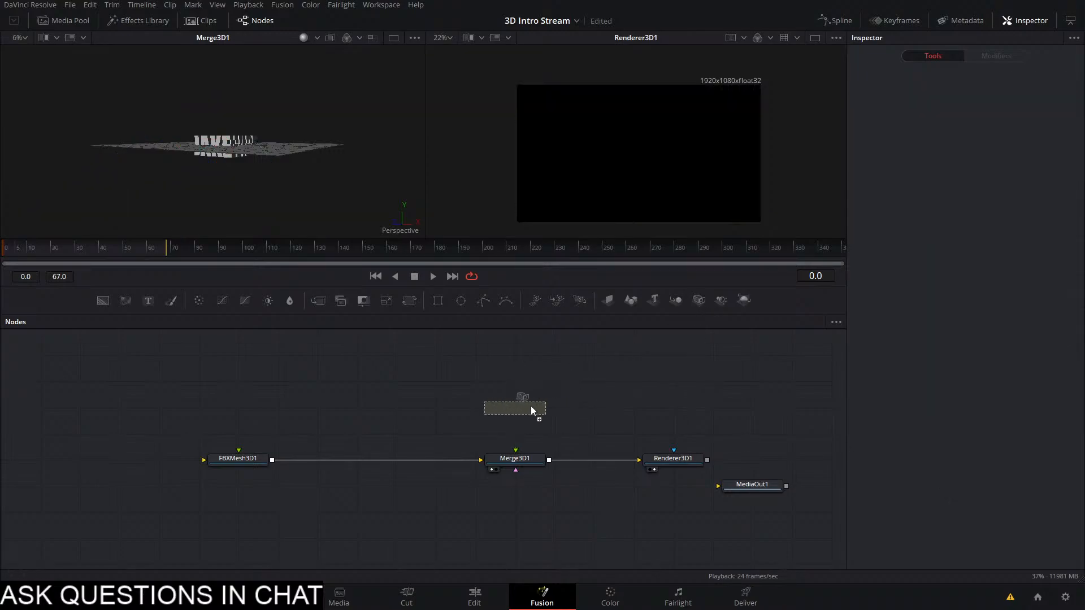
{"action": "left_click_drag", "start_coordinate": [531, 408], "coordinate": [531, 408]}
{"action": "left_click_drag", "start_coordinate": [532, 463], "coordinate": [530, 461]}
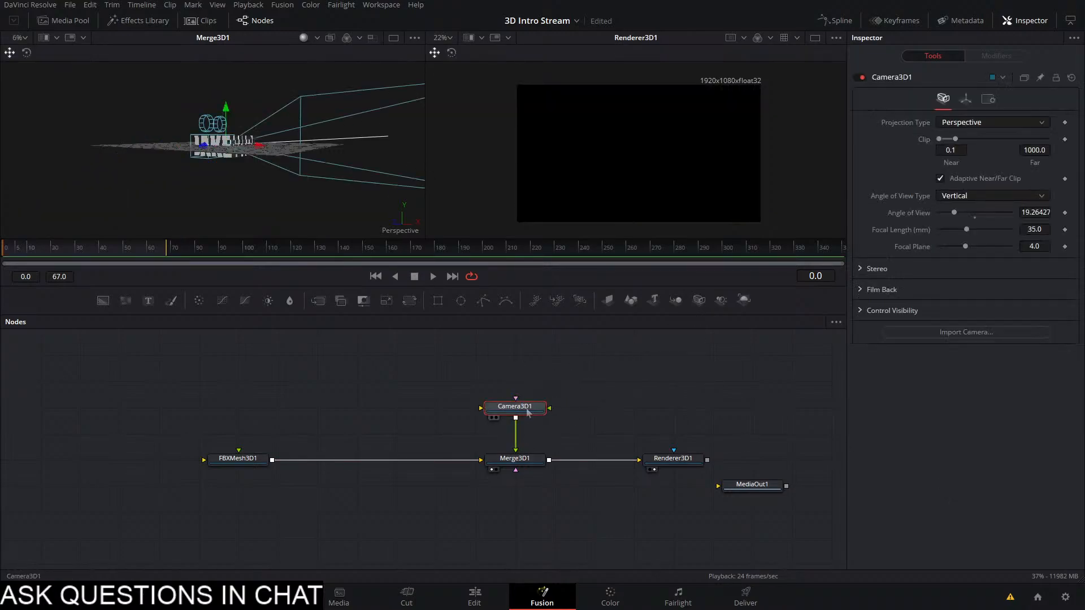
{"action": "left_click", "coordinate": [966, 99]}
{"action": "left_click", "coordinate": [961, 305]}
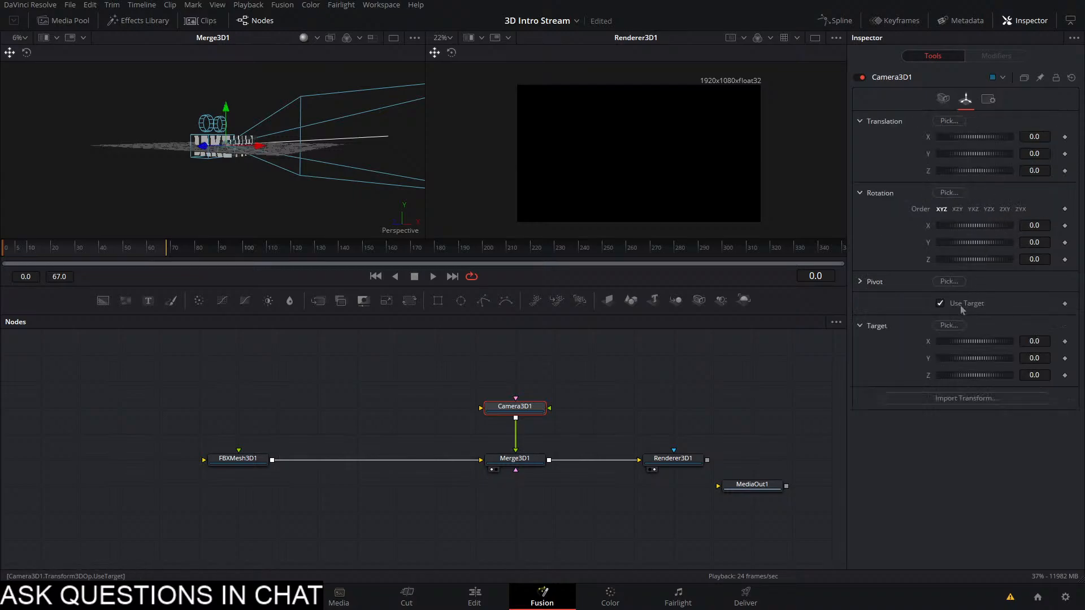
Move the new camera to about X 2.51, Y 0, Z 7.94 and its target to about X -2.04, Y 0, Z 3.50
{"action": "left_click_drag", "start_coordinate": [104, 105], "coordinate": [249, 195]}
{"action": "left_click_drag", "start_coordinate": [962, 261], "coordinate": [984, 260]}
{"action": "key", "text": "ctrl+z"}
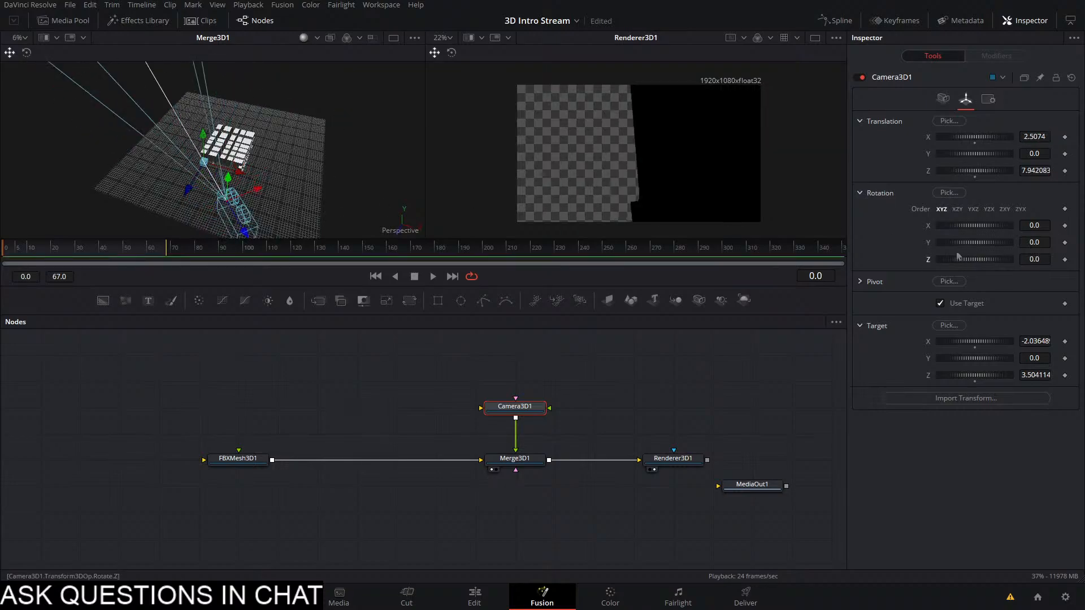
Try the ZXY and ZYX rotation orders on Camera3D1 with test rotations
{"action": "left_click", "coordinate": [1005, 210]}
{"action": "left_click_drag", "start_coordinate": [987, 259], "coordinate": [979, 230]}
{"action": "key", "text": "ctrl+z"}
{"action": "left_click", "coordinate": [1021, 209]}
{"action": "key", "text": "ctrl+z"}
{"action": "key", "text": "ctrl+z"}
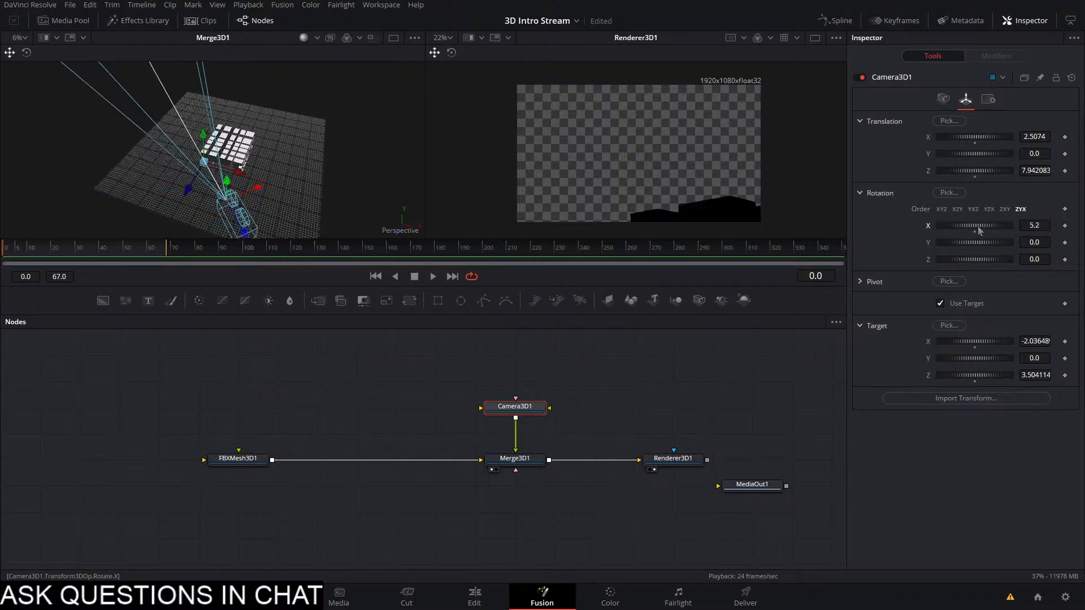
{"action": "key", "text": "ctrl+z"}
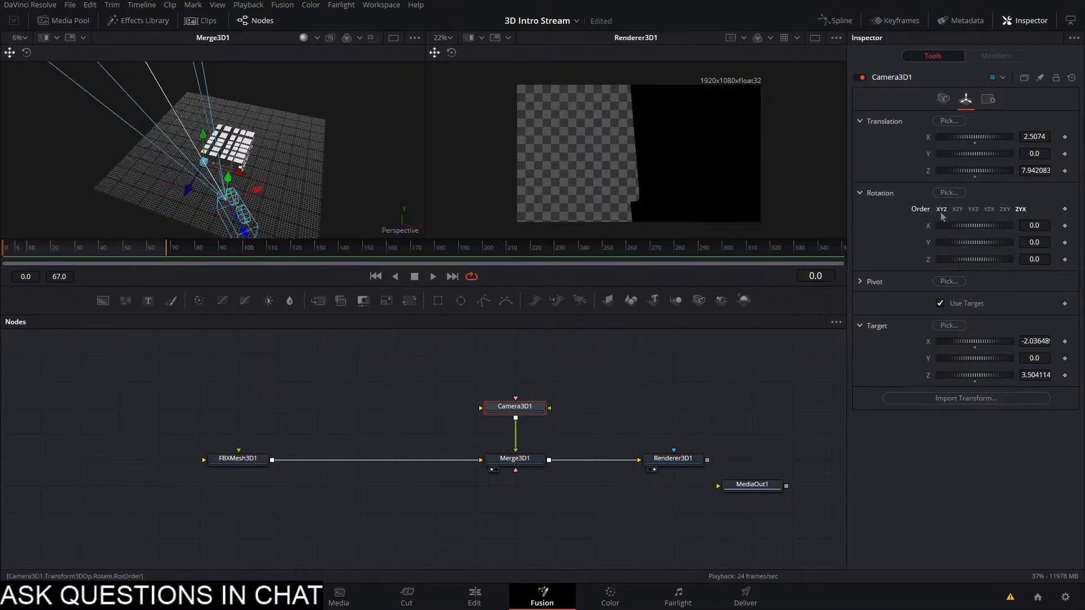
With XYZ rotation order, set Camera3D1's Z rotation to about 65.2 and move it to about X 2.51, Y -1.76, Z 9.08
{"action": "left_click_drag", "start_coordinate": [973, 260], "coordinate": [989, 260]}
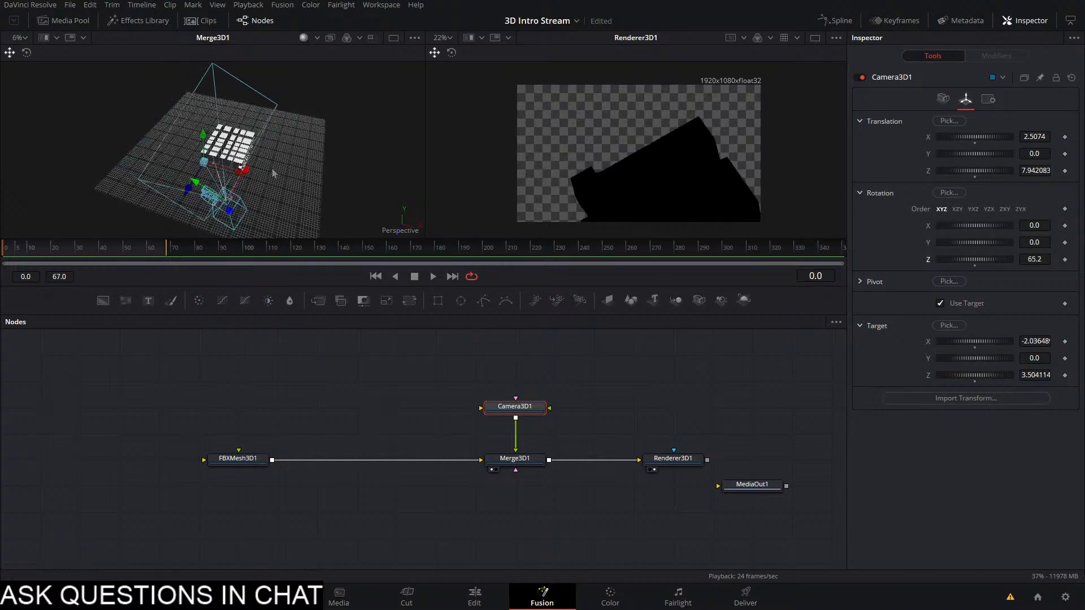
{"action": "left_click_drag", "start_coordinate": [274, 173], "coordinate": [388, 78]}
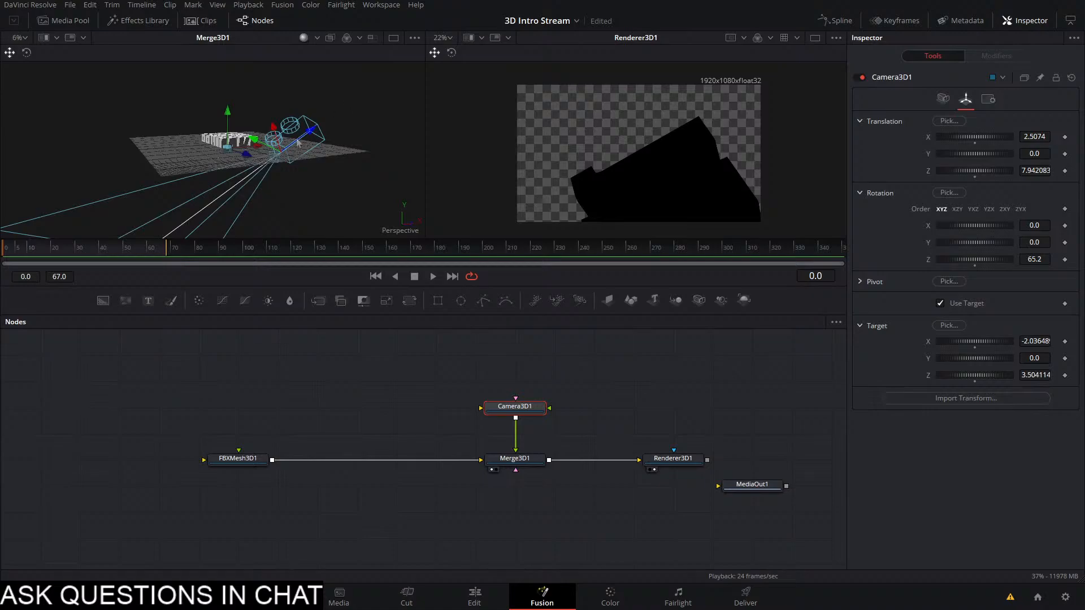
{"action": "mouse_move", "coordinate": [298, 143]}
{"action": "left_mouse_down"}
{"action": "mouse_move", "coordinate": [344, 148]}
{"action": "mouse_move", "coordinate": [378, 128]}
{"action": "mouse_move", "coordinate": [333, 154]}
{"action": "mouse_move", "coordinate": [305, 148]}
{"action": "mouse_move", "coordinate": [303, 186]}
{"action": "mouse_move", "coordinate": [278, 142]}
{"action": "left_mouse_up"}
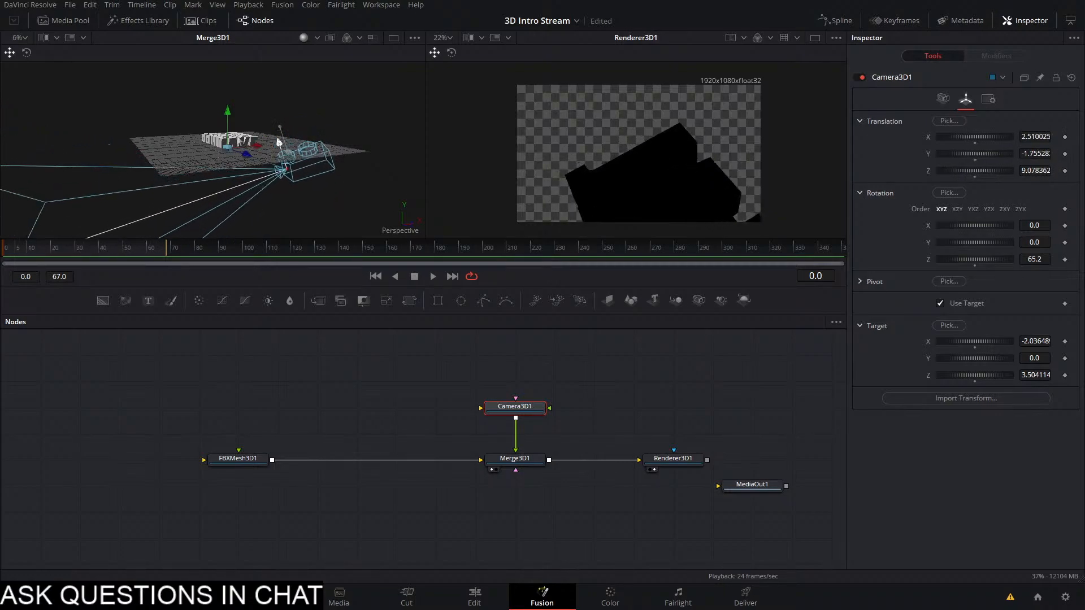
Keyframe all translation, rotation and target axes of Camera3D1 at frame 0
{"action": "left_click", "coordinate": [1064, 137]}
{"action": "left_click", "coordinate": [1065, 154]}
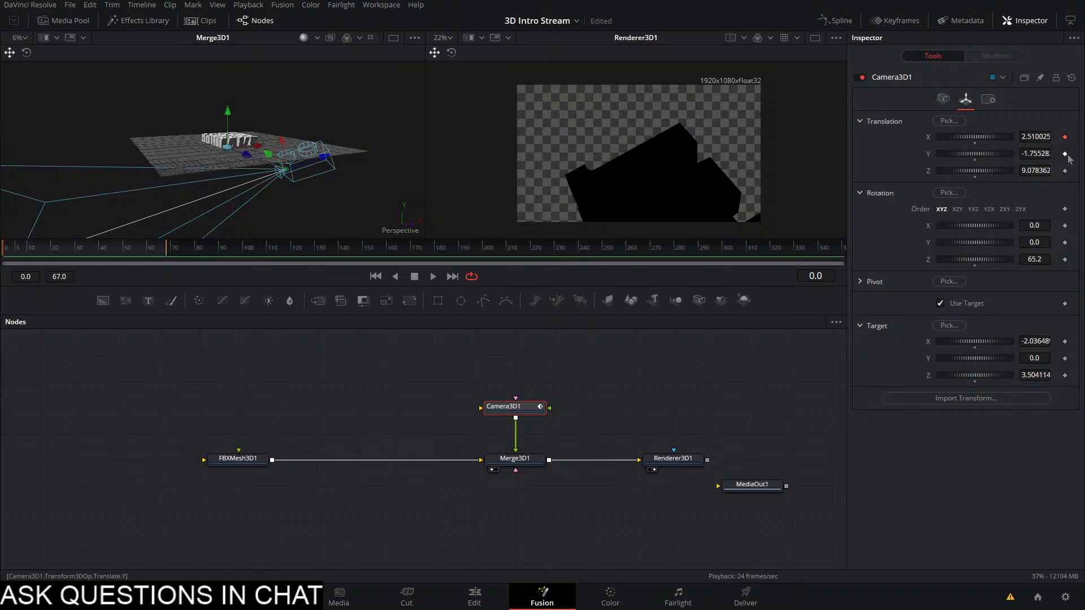
{"action": "left_click", "coordinate": [1064, 171]}
{"action": "left_click", "coordinate": [1064, 226]}
{"action": "left_click", "coordinate": [1065, 243]}
{"action": "left_click", "coordinate": [1064, 260]}
{"action": "left_click", "coordinate": [1065, 341]}
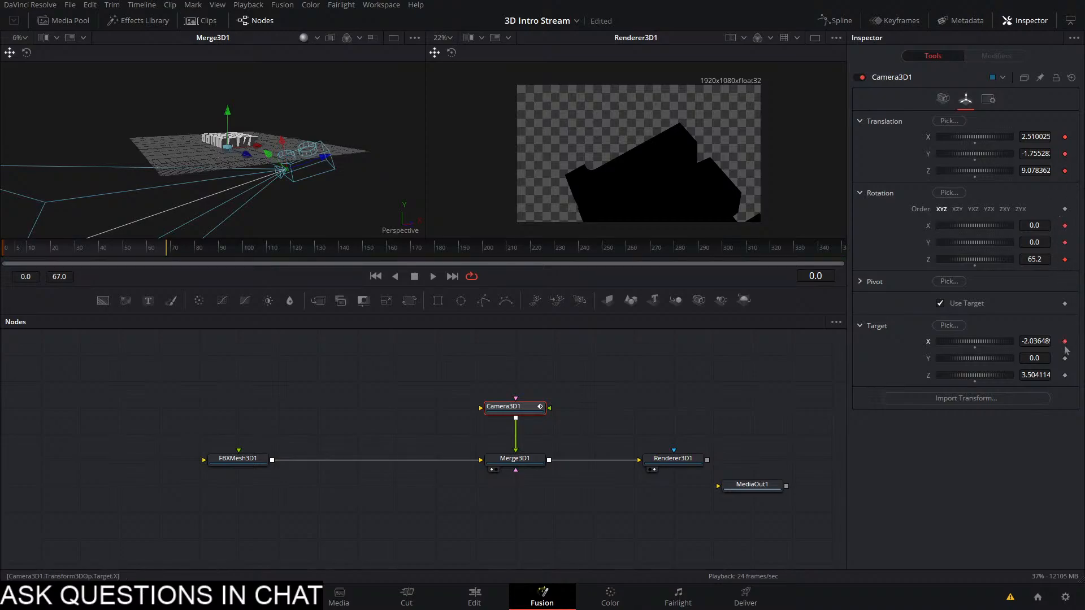
{"action": "left_click", "coordinate": [1065, 359]}
{"action": "left_click", "coordinate": [1064, 375]}
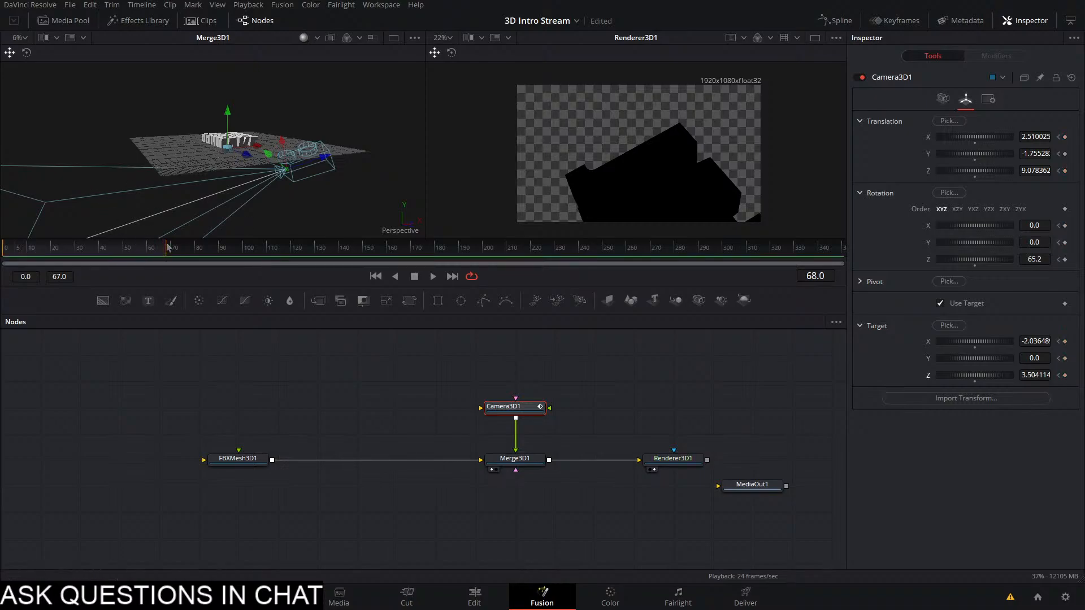
At frame 68, pull Camera3D1 back from the text to about X 8.13, Y -6.28, Z 20.84
{"action": "left_click_drag", "start_coordinate": [325, 160], "coordinate": [373, 138]}
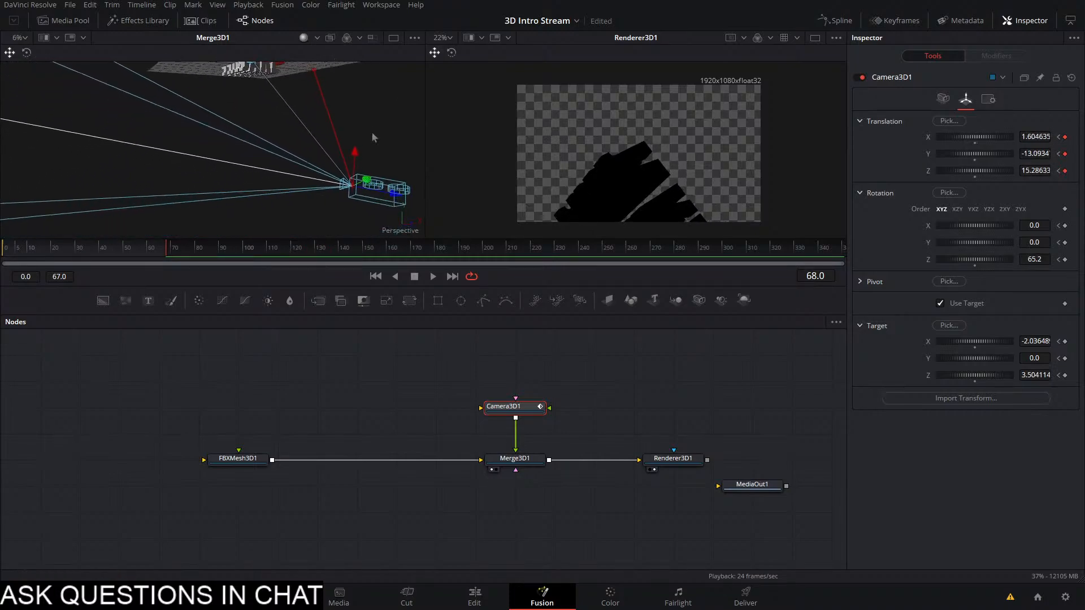
{"action": "left_click_drag", "start_coordinate": [363, 180], "coordinate": [345, 70]}
{"action": "key", "text": "ctrl+z"}
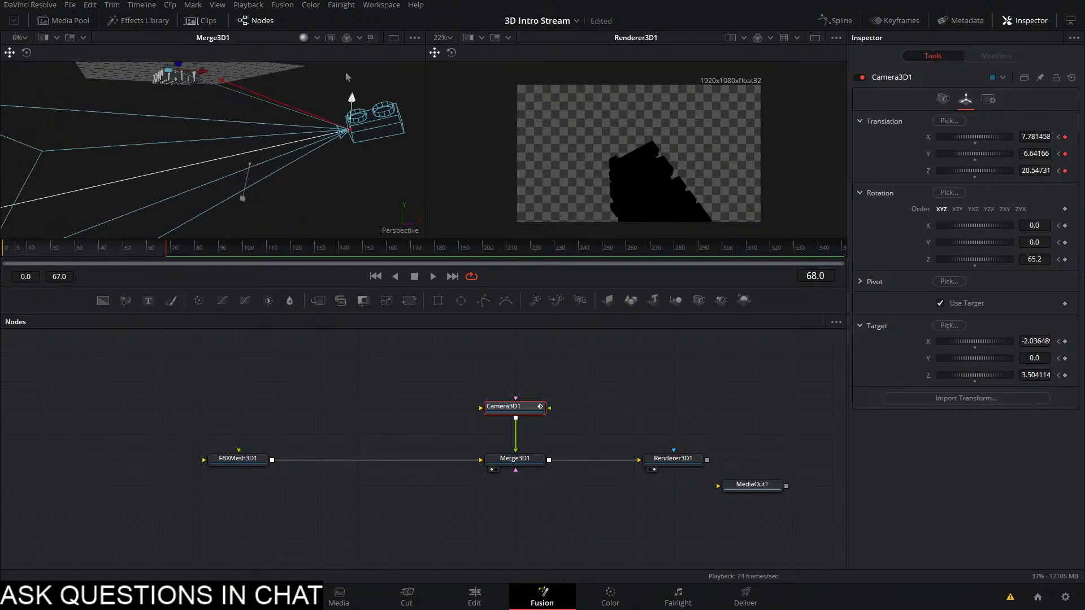
Toggle lighting off and back on in Renderer3D1
{"action": "left_click", "coordinate": [673, 459]}
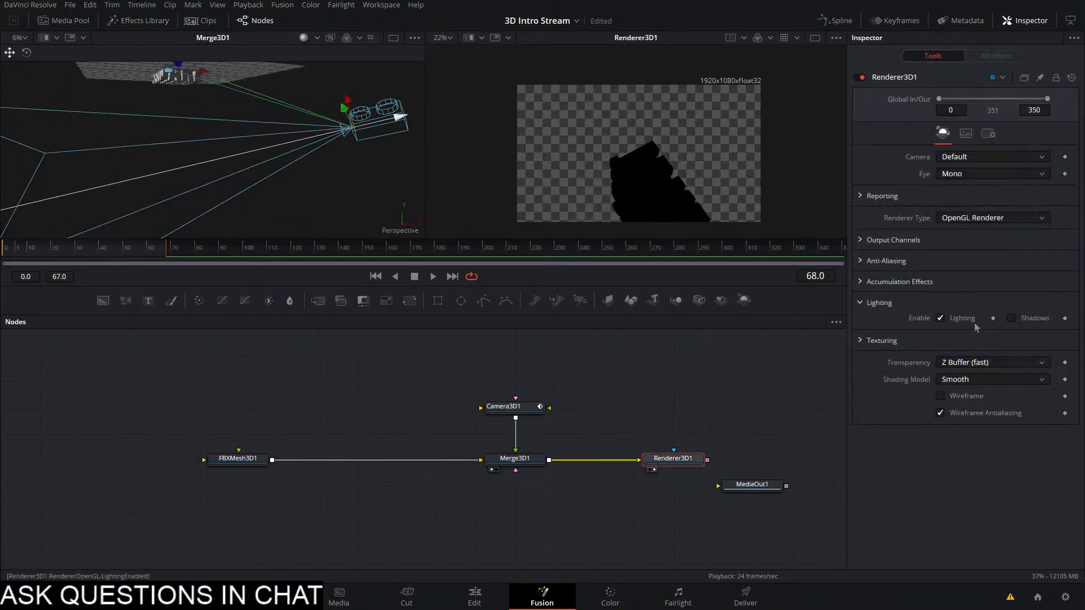
{"action": "left_click", "coordinate": [961, 319]}
{"action": "left_click", "coordinate": [963, 318]}
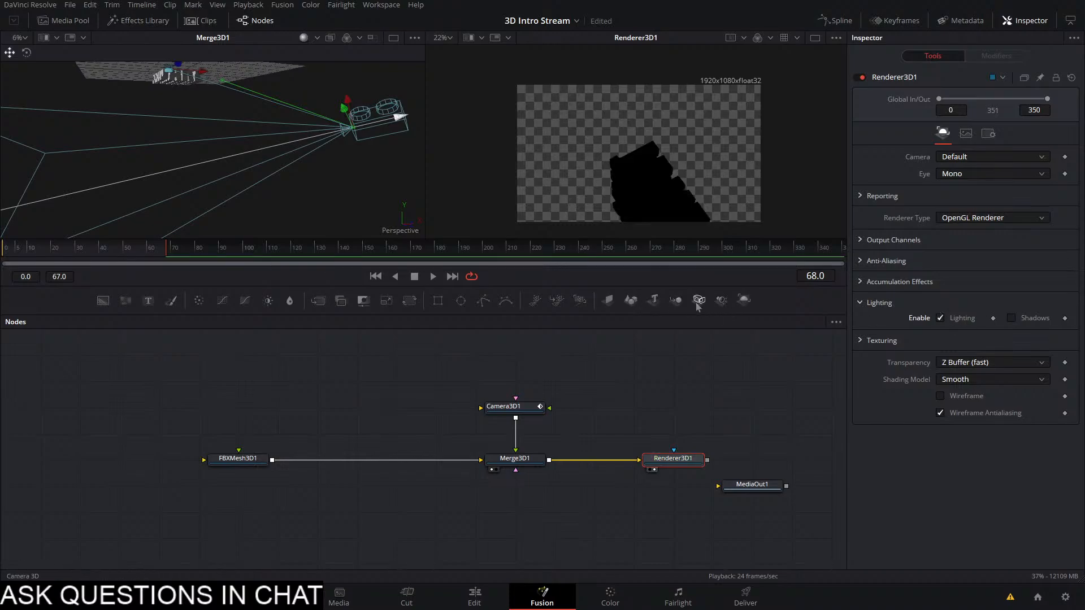
Add a spot light connected to Merge3D1 and move it out in front of the text, near the camera
{"action": "left_click", "coordinate": [638, 435]}
{"action": "left_click_drag", "start_coordinate": [560, 434], "coordinate": [526, 455]}
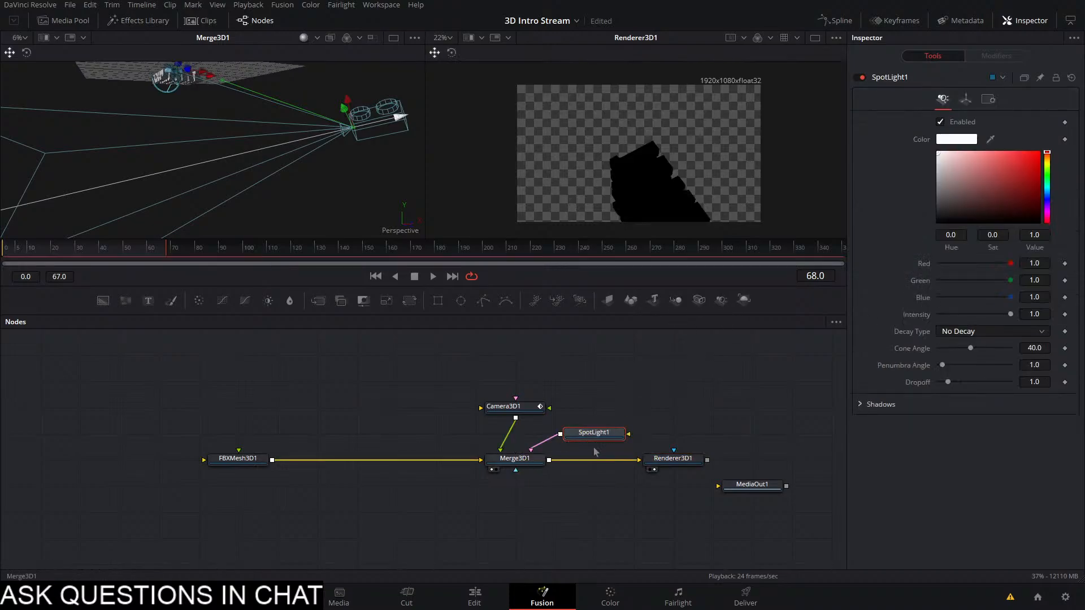
{"action": "left_click_drag", "start_coordinate": [226, 169], "coordinate": [224, 183]}
{"action": "left_click_drag", "start_coordinate": [204, 124], "coordinate": [232, 137]}
{"action": "key", "text": "ctrl+z"}
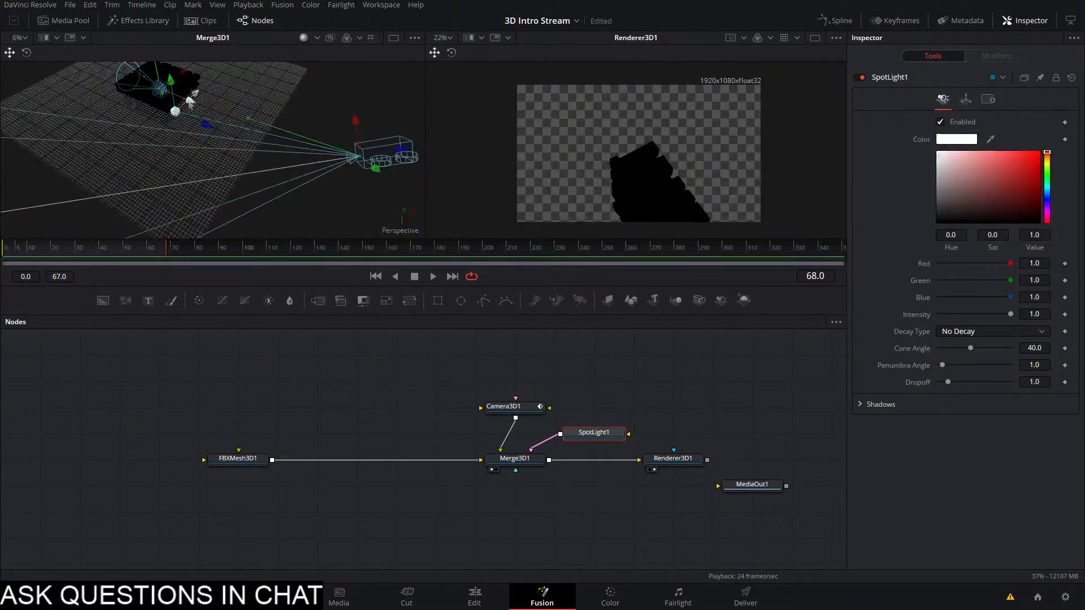
{"action": "left_click_drag", "start_coordinate": [195, 102], "coordinate": [339, 166]}
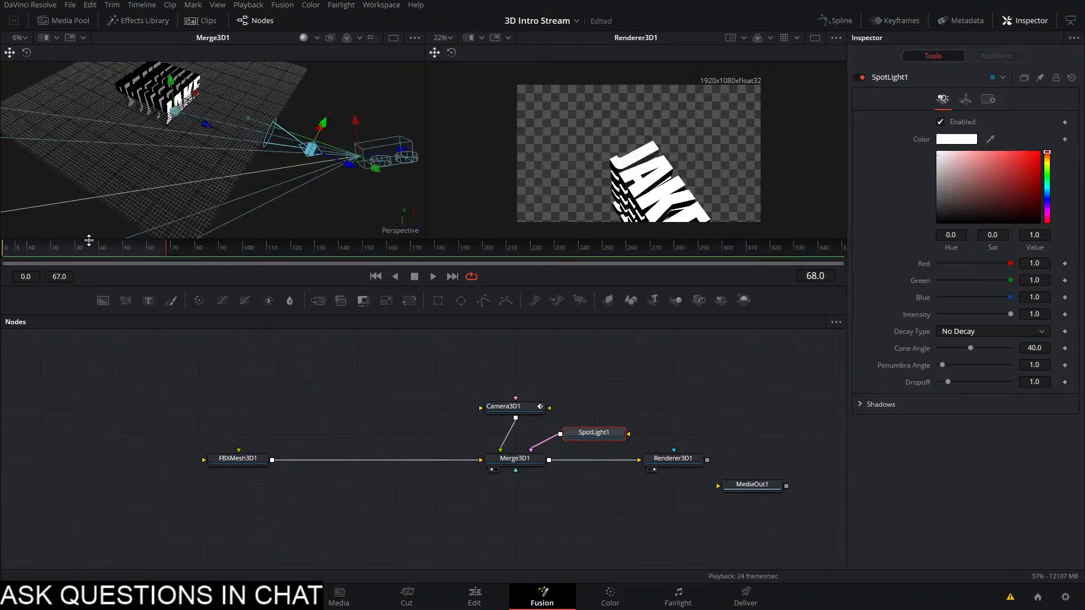
Play the camera move, and at frame 68 reposition Camera3D1 to about X 11.11, Y -0.54, Z 12.75
{"action": "key", "text": "space"}
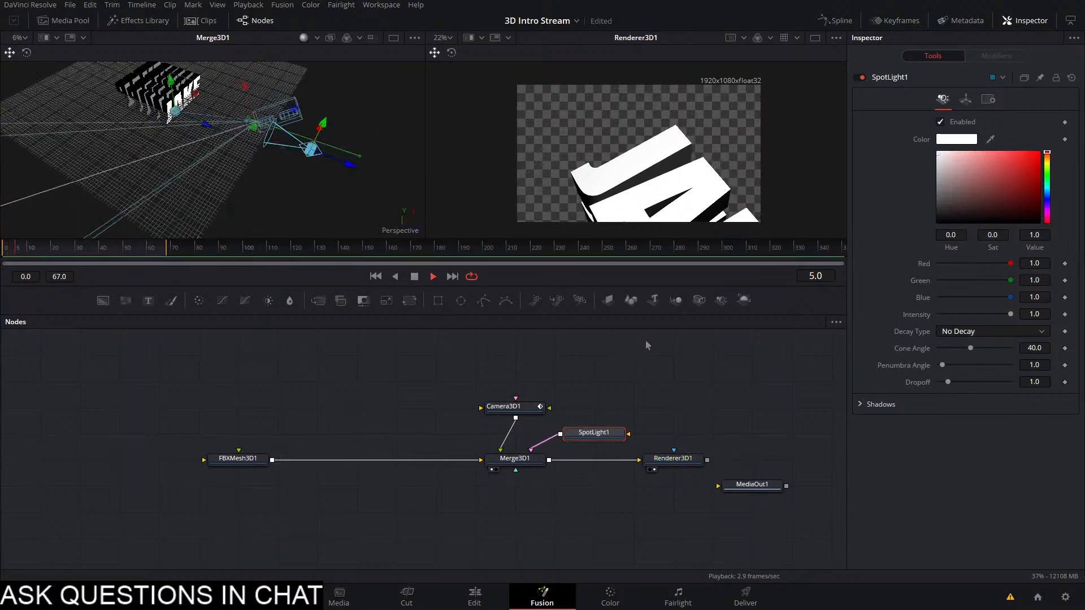
{"action": "left_click", "coordinate": [514, 407]}
{"action": "left_click", "coordinate": [168, 250]}
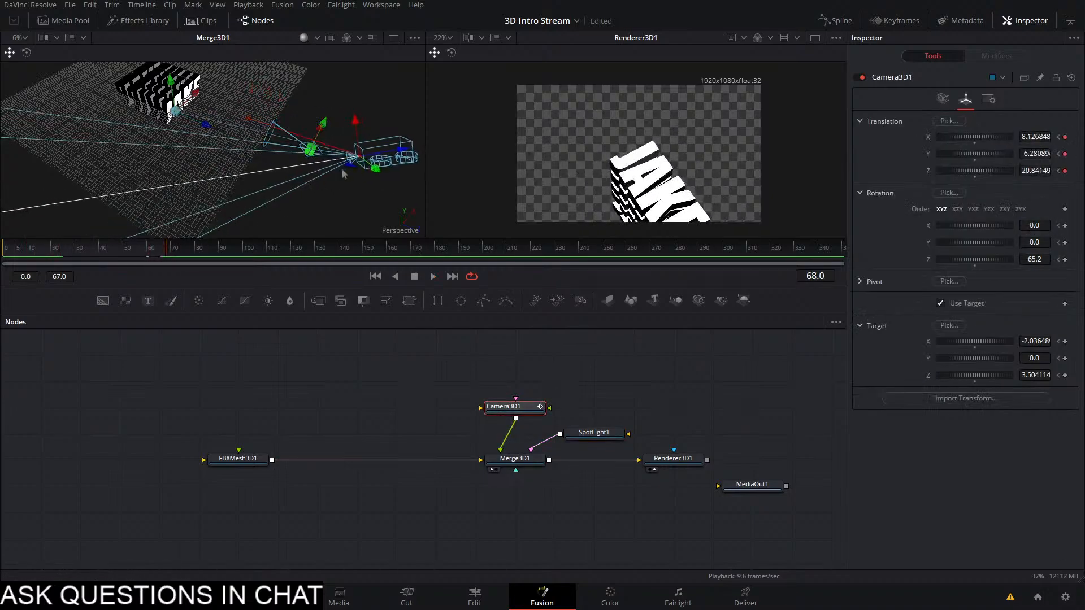
{"action": "left_click_drag", "start_coordinate": [361, 158], "coordinate": [182, 141]}
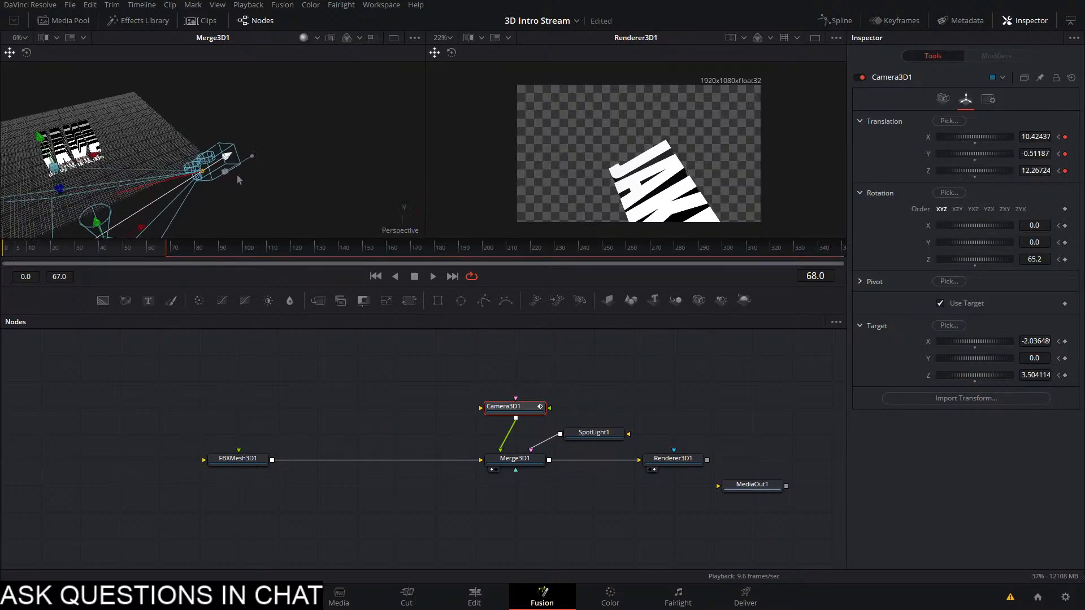
{"action": "left_click_drag", "start_coordinate": [215, 181], "coordinate": [247, 112]}
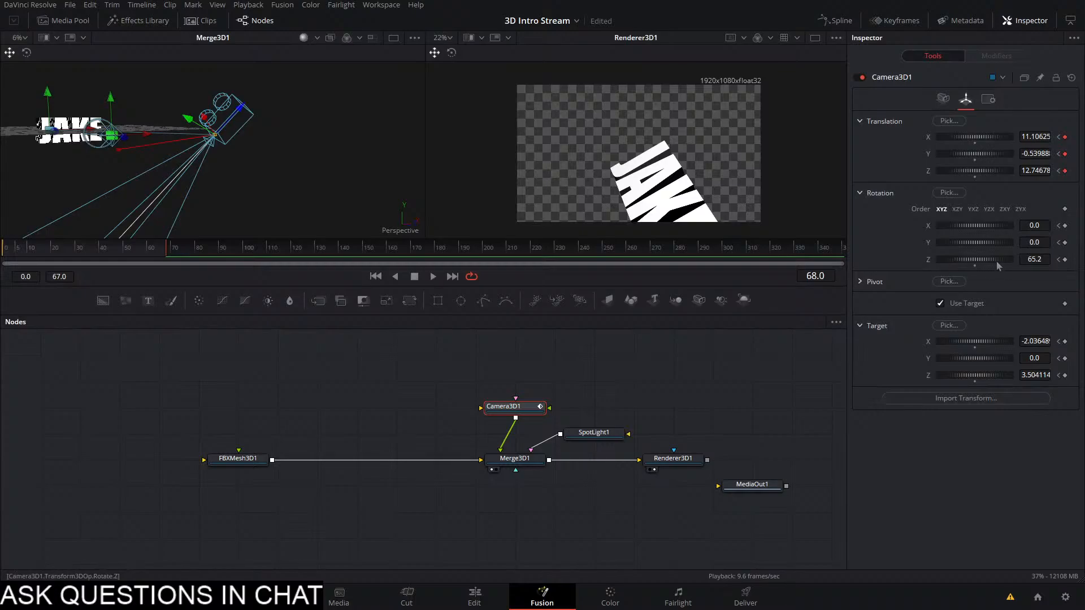
Set Camera3D1's Z rotation to about 46.9 at frame 68 with X rotation at 0, and play the animation
{"action": "left_click_drag", "start_coordinate": [999, 266], "coordinate": [994, 265]}
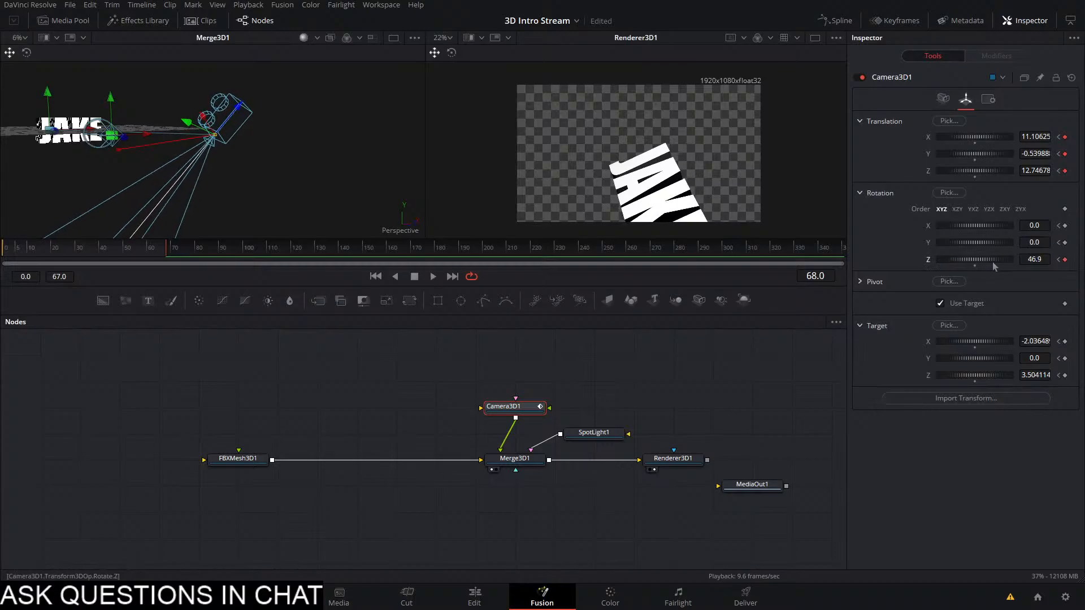
{"action": "left_click_drag", "start_coordinate": [982, 228], "coordinate": [979, 228]}
{"action": "double_click", "coordinate": [979, 228]}
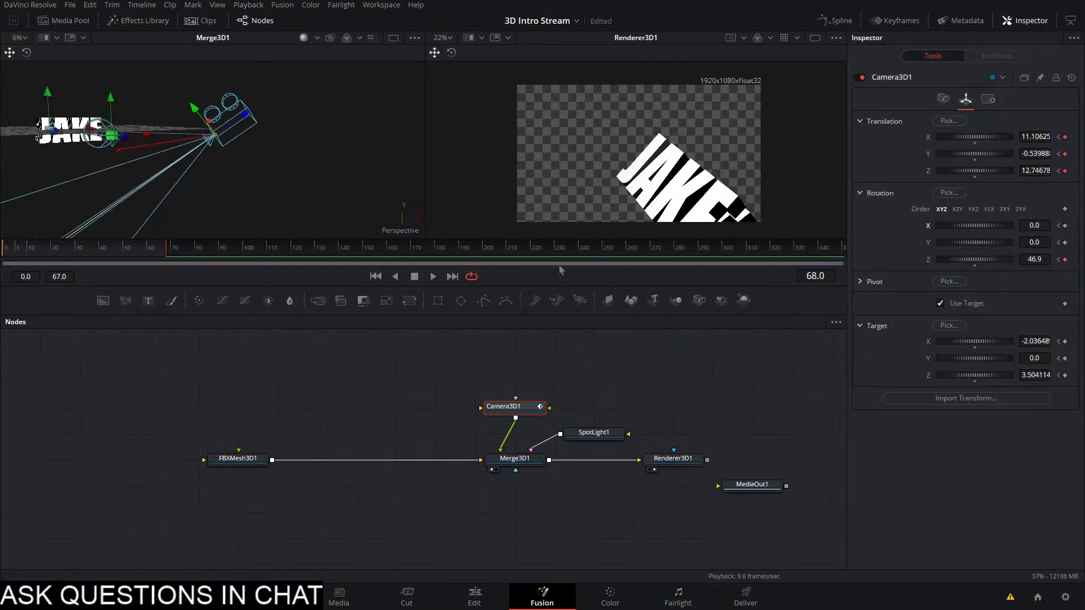
{"action": "key", "text": "space"}
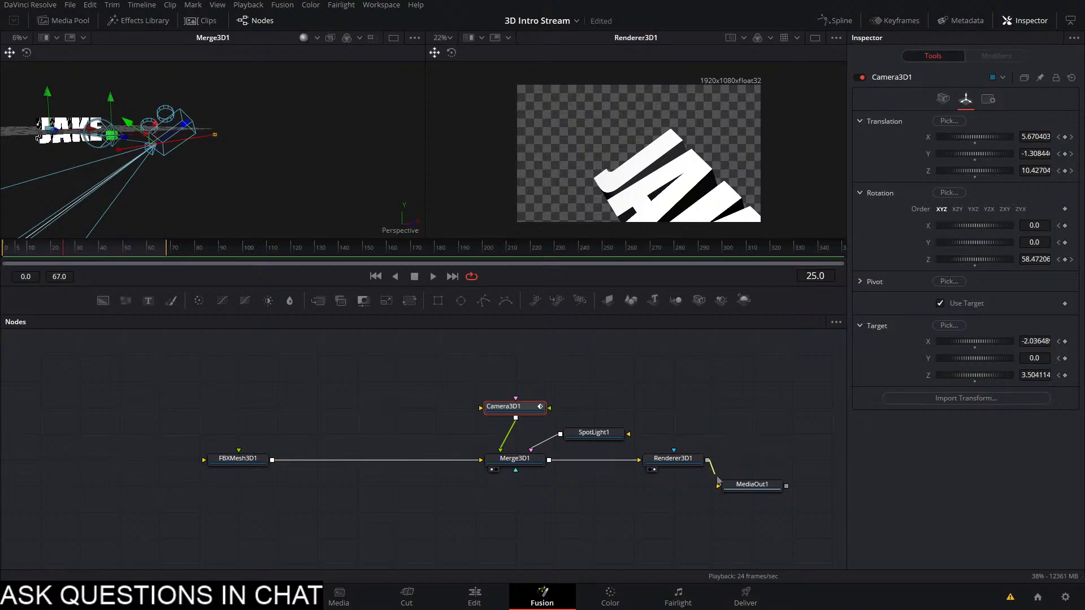
Connect Renderer3D1 to MediaOut1 and line MediaOut1 up with the main node row
{"action": "left_click_drag", "start_coordinate": [745, 484], "coordinate": [785, 459]}
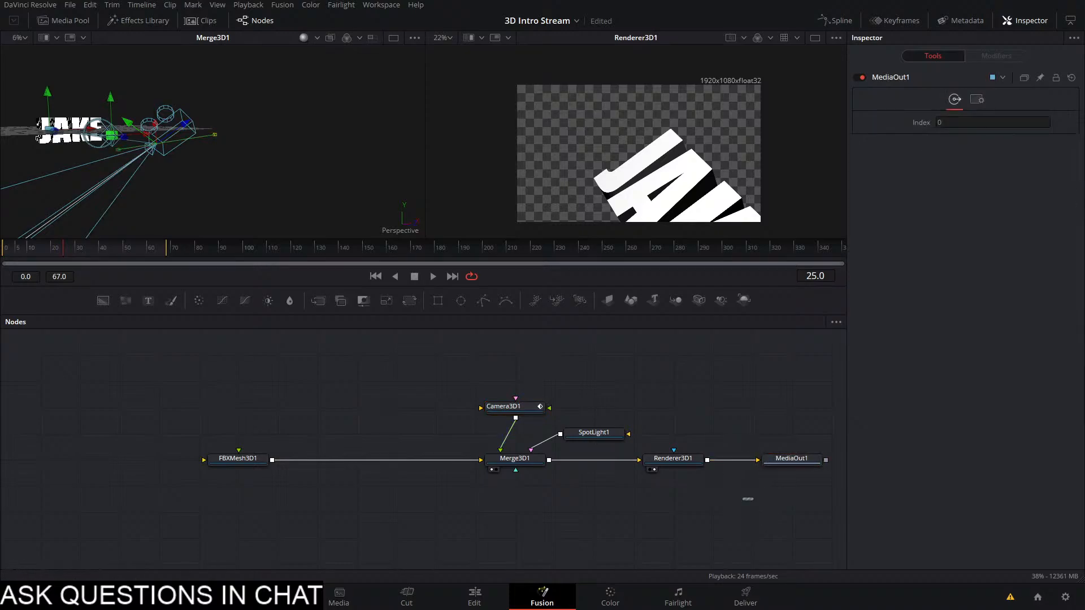
{"action": "key", "text": "alt+Tab"}
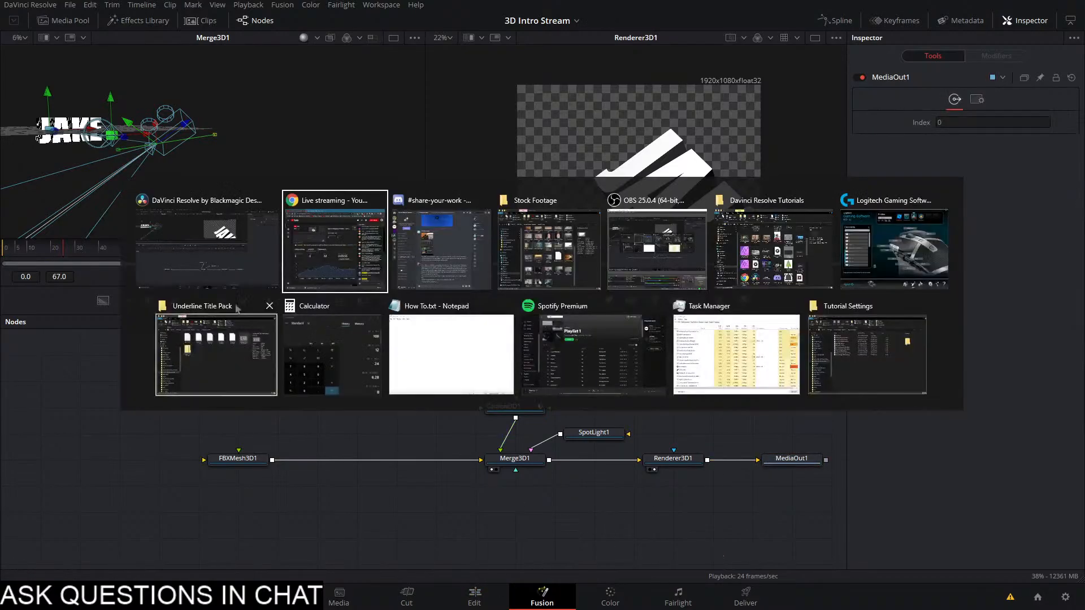
{"action": "left_click", "coordinate": [207, 249]}
Play the Edit page timeline with its music from the start of the Fusion Composition clip
{"action": "left_click", "coordinate": [475, 597]}
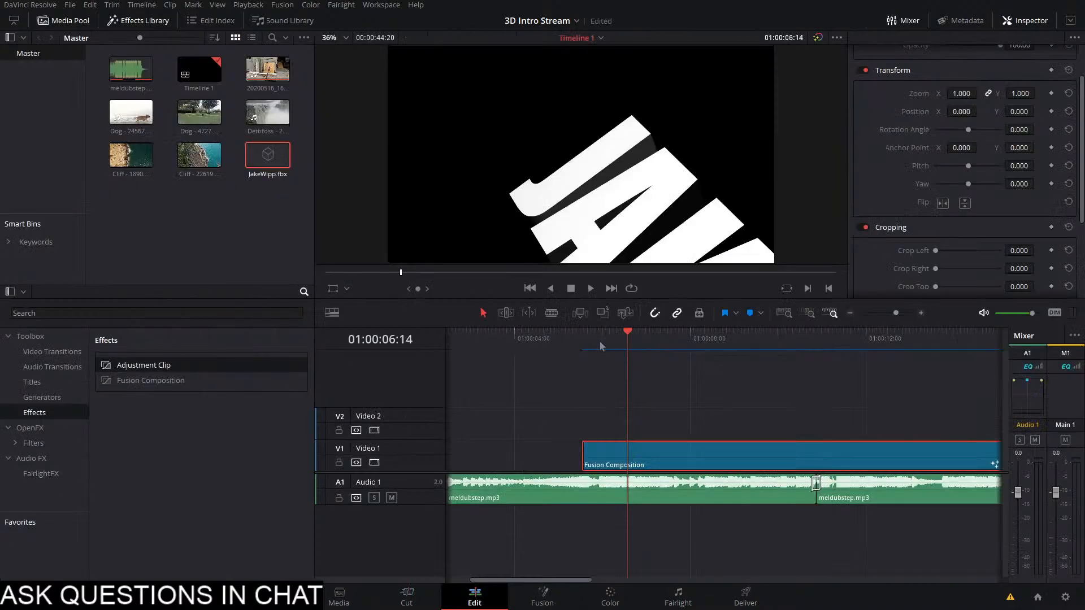
{"action": "left_click", "coordinate": [582, 340]}
{"action": "left_click", "coordinate": [570, 413]}
{"action": "key", "text": "space"}
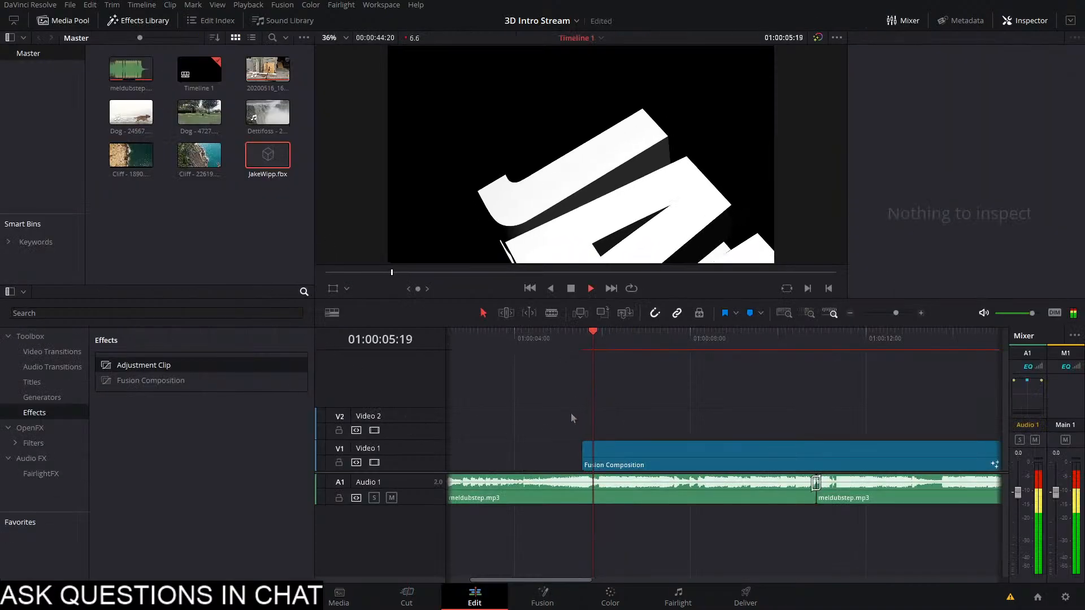
Replay the Fusion Composition clip from 01:00:05:13 to judge where the camera move should cut with the music
{"action": "left_click", "coordinate": [584, 341]}
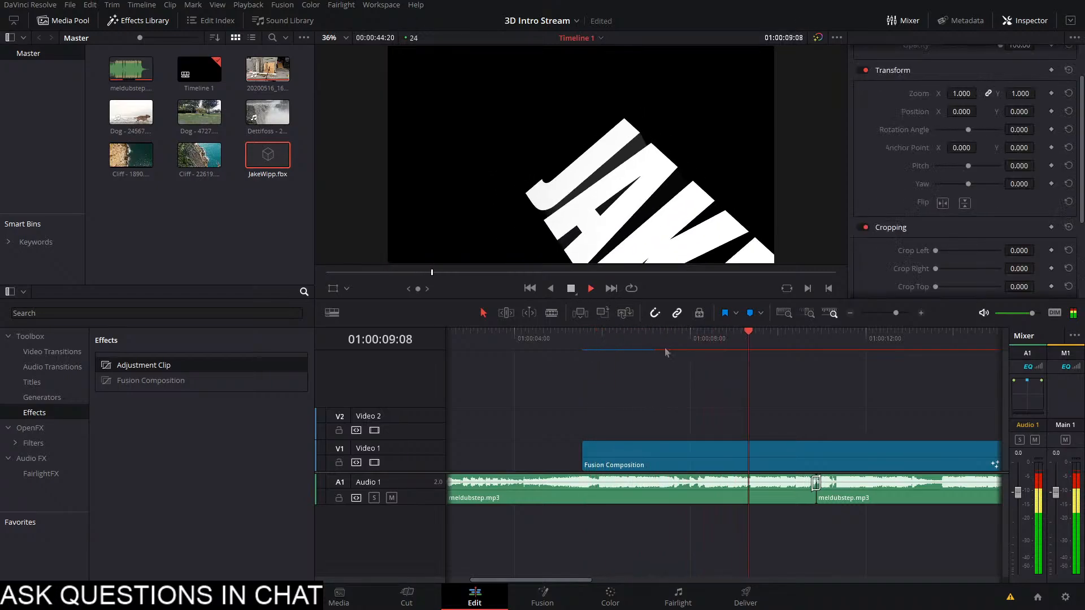
{"action": "key", "text": "space"}
{"action": "left_click_drag", "start_coordinate": [668, 339], "coordinate": [582, 357]}
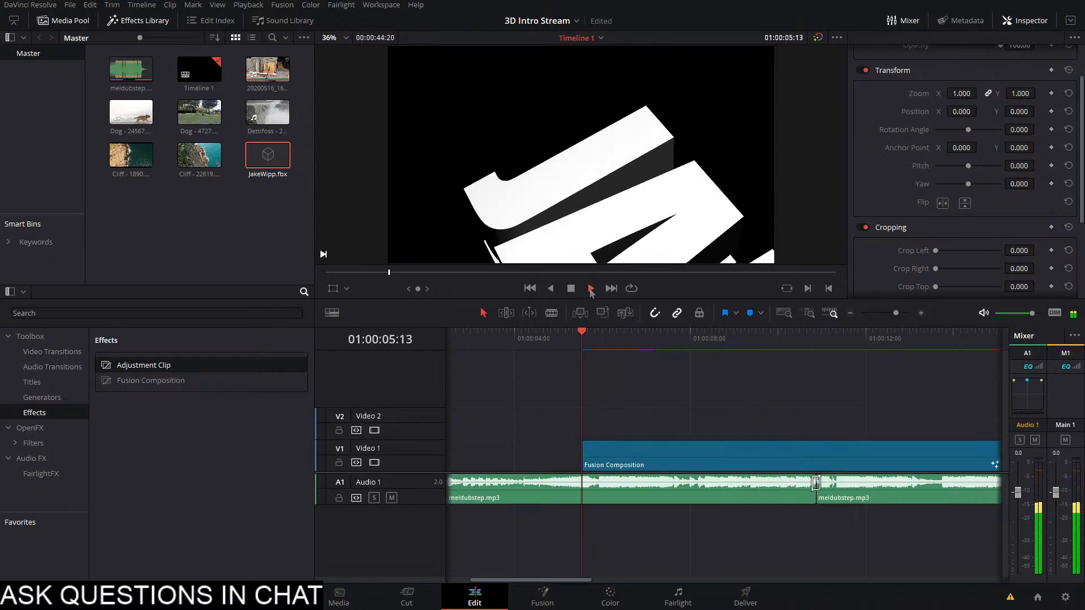
{"action": "left_click", "coordinate": [591, 289]}
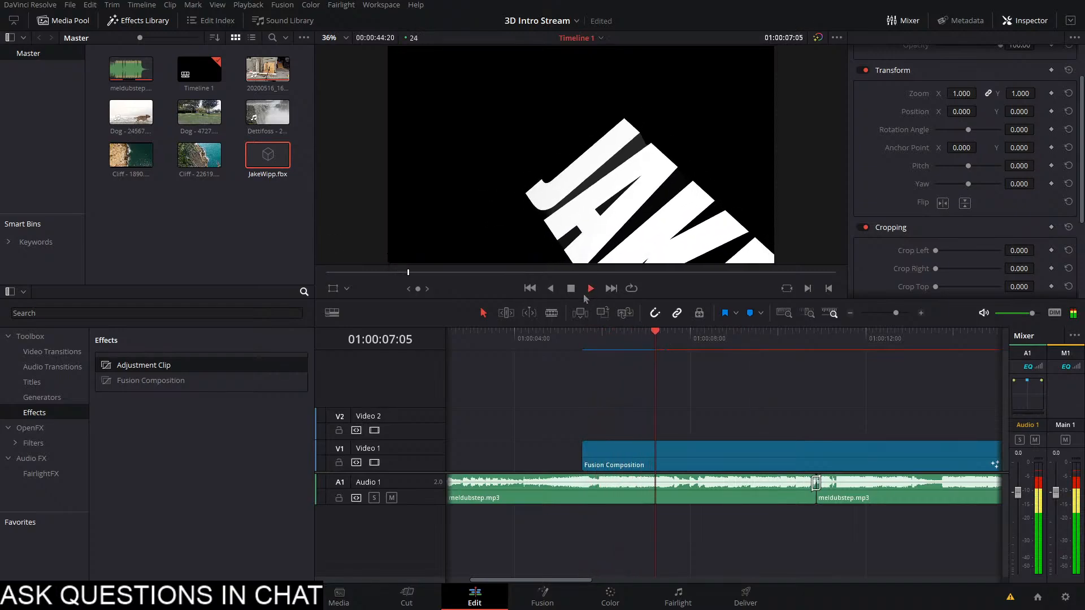
{"action": "key", "text": "space"}
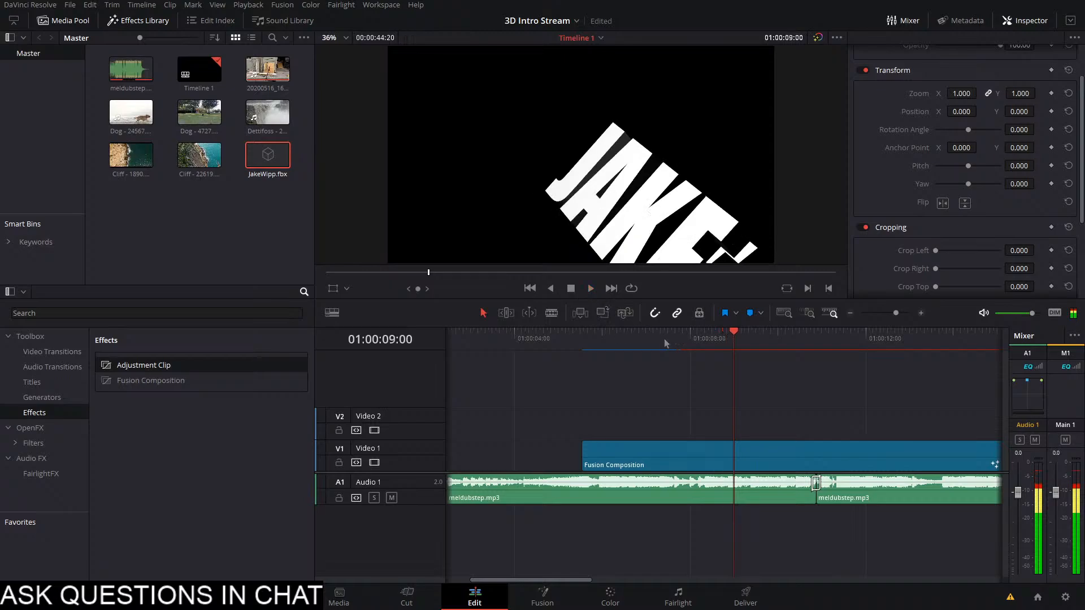
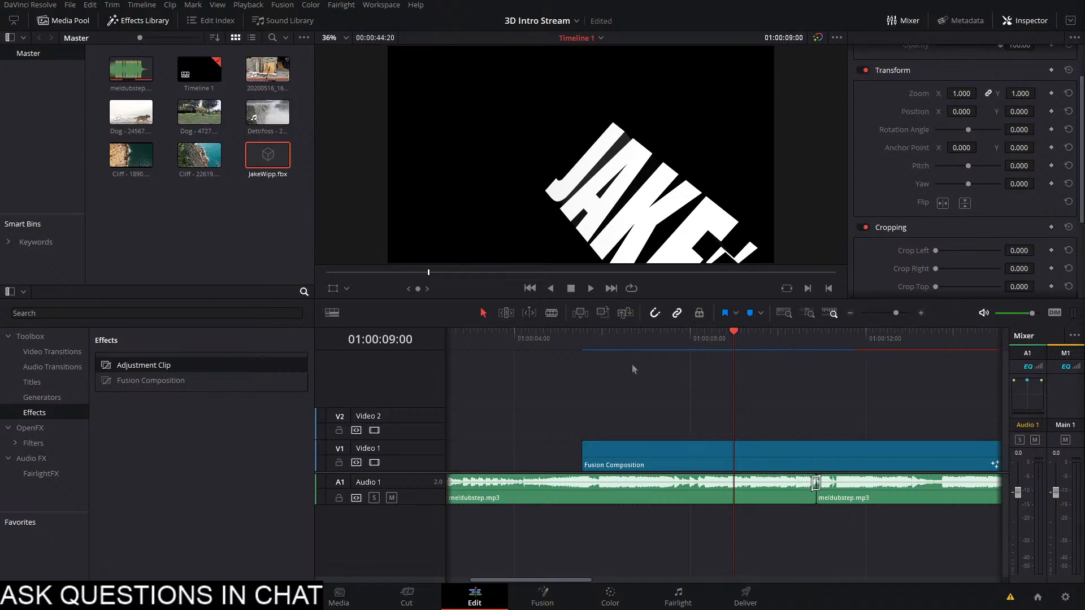
{"action": "left_click_drag", "start_coordinate": [620, 348], "coordinate": [581, 352]}
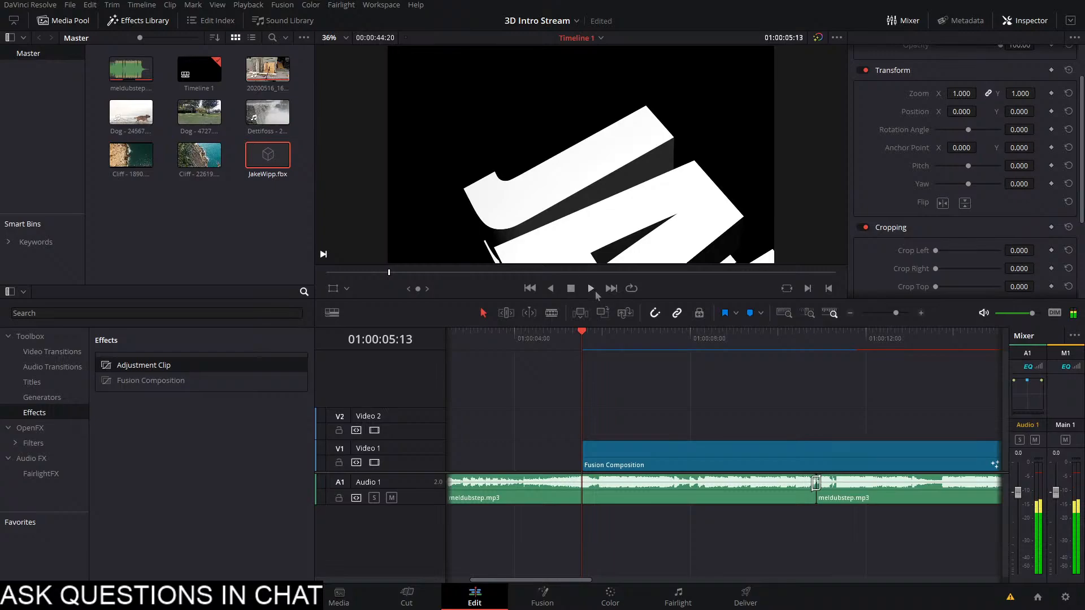
{"action": "left_click", "coordinate": [595, 290]}
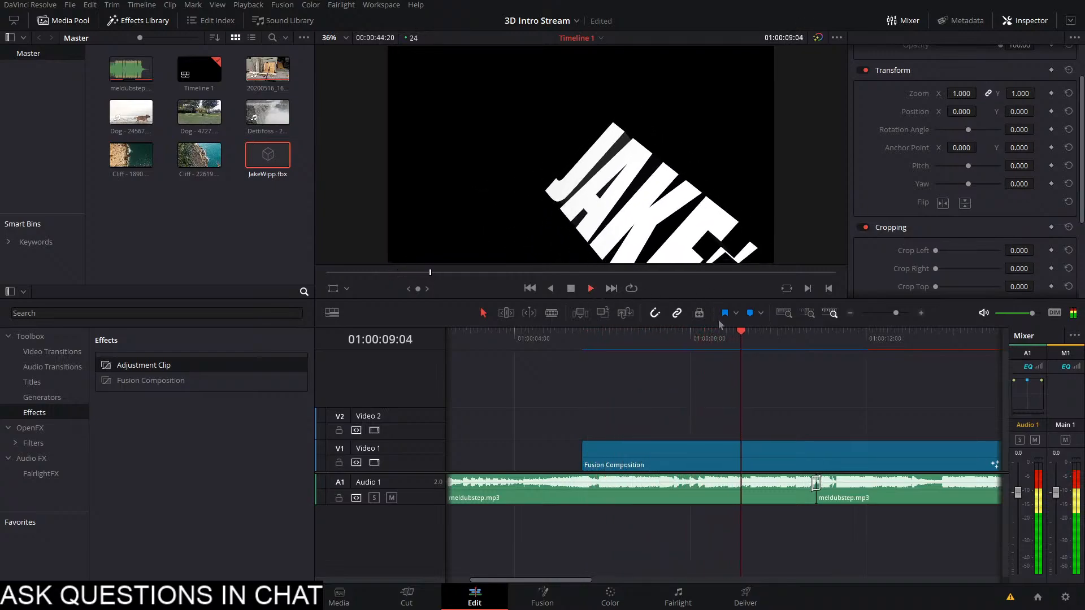
Park the playhead on the beat near 01:00:08:07, and in the Fusion composition set the render range to frames 67–179
{"action": "left_click_drag", "start_coordinate": [737, 340], "coordinate": [703, 374]}
{"action": "left_click", "coordinate": [525, 603]}
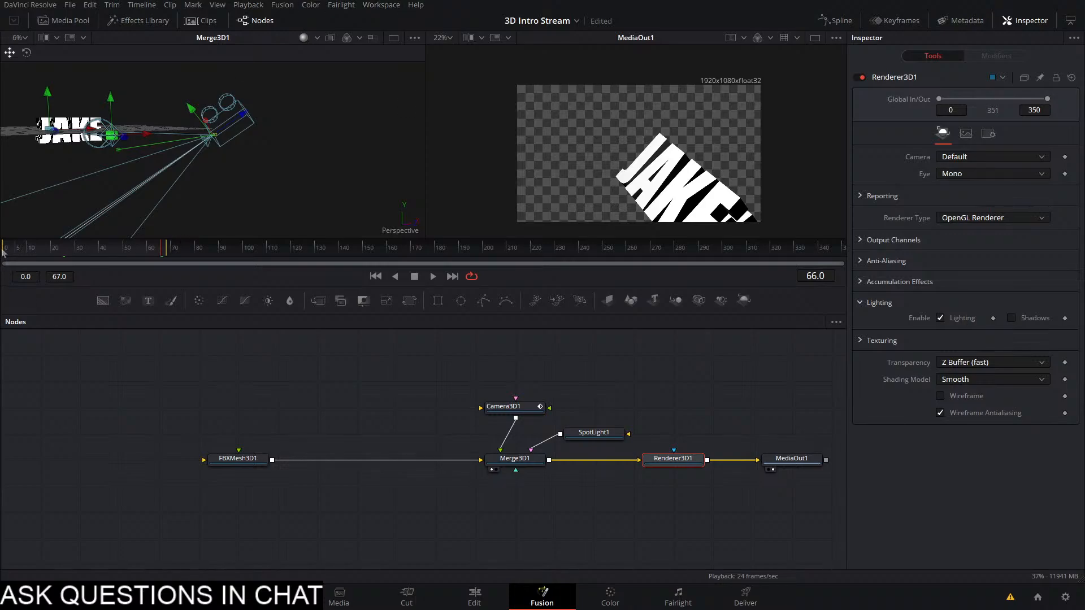
{"action": "left_click_drag", "start_coordinate": [5, 249], "coordinate": [166, 261]}
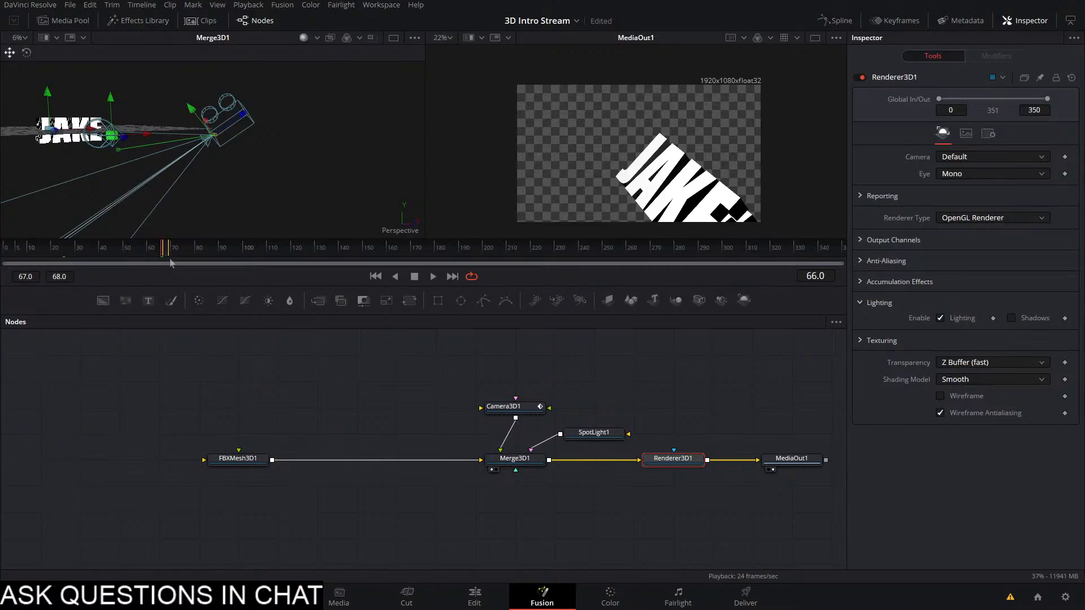
{"action": "mouse_move", "coordinate": [169, 253]}
{"action": "left_mouse_down"}
{"action": "mouse_move", "coordinate": [455, 254]}
{"action": "mouse_move", "coordinate": [434, 253]}
{"action": "left_mouse_up"}
{"action": "left_click", "coordinate": [549, 551]}
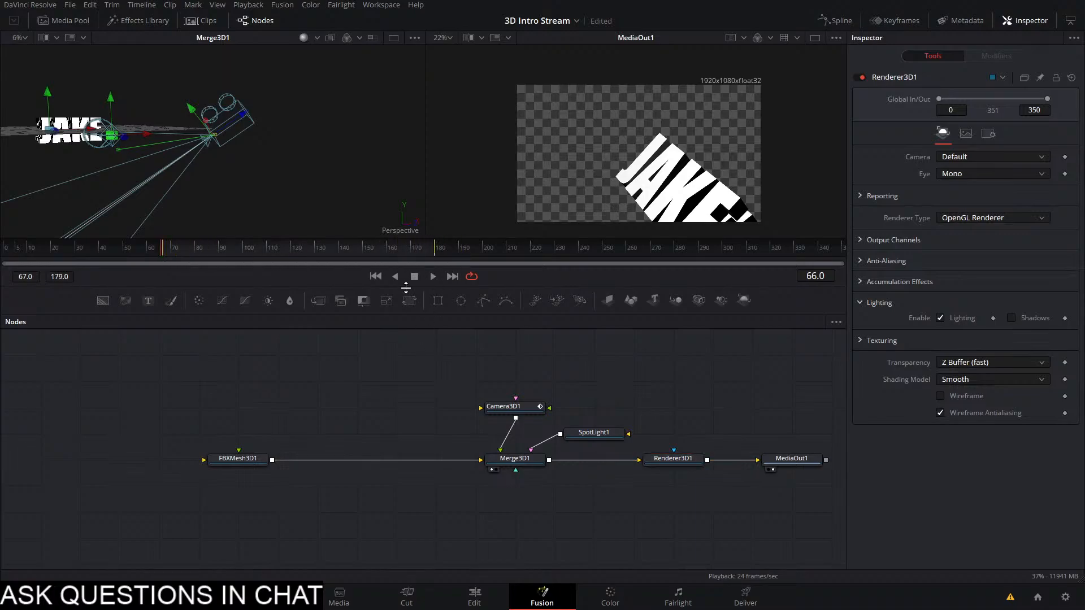
Move Camera3D1 up and away from Merge3D1 in the node graph, and keyframe Renderer3D1's Camera as Camera3D1 at frame 67
{"action": "left_click_drag", "start_coordinate": [503, 407], "coordinate": [424, 380]}
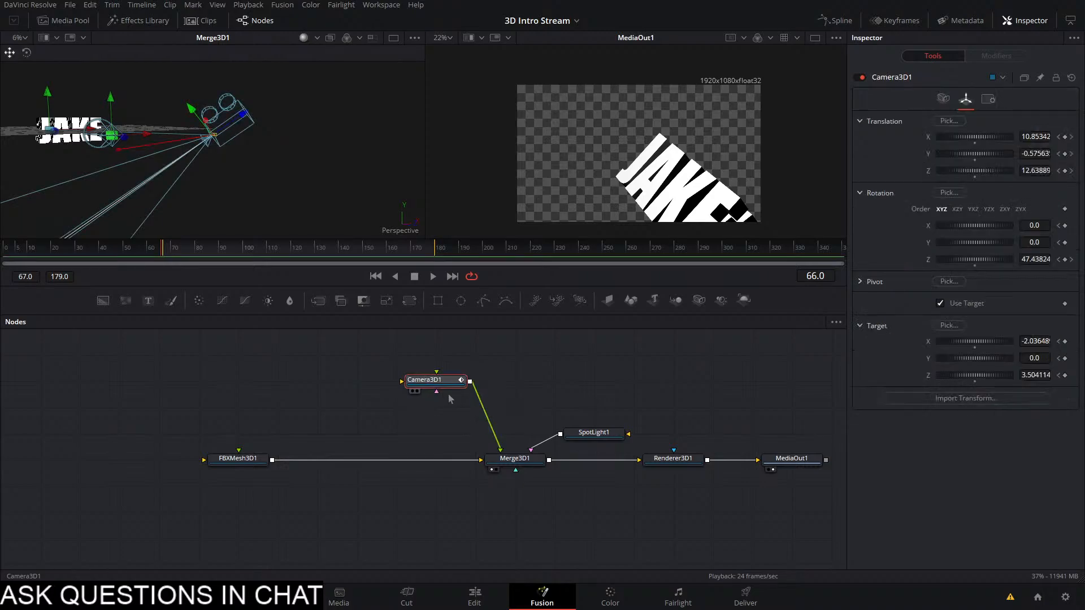
{"action": "left_click", "coordinate": [685, 459]}
{"action": "left_click", "coordinate": [681, 460]}
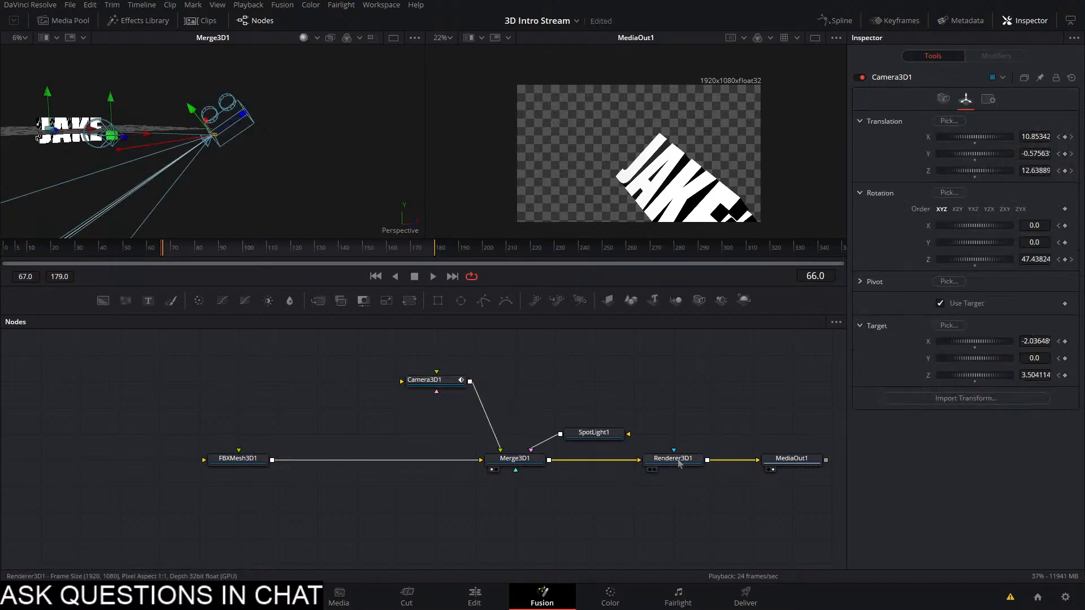
{"action": "left_click", "coordinate": [966, 157]}
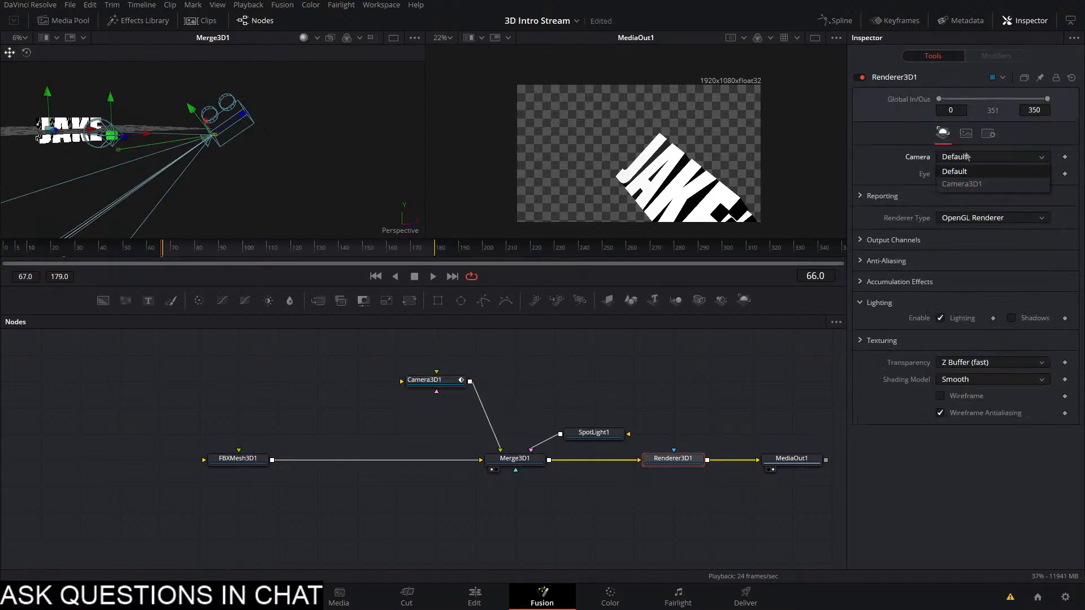
{"action": "left_click", "coordinate": [966, 157]}
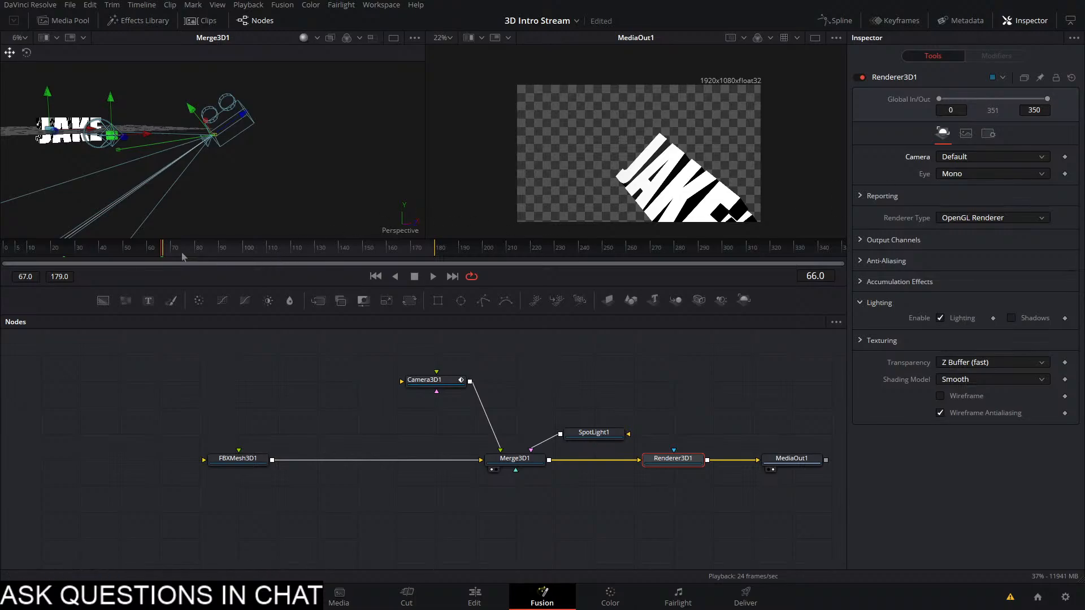
{"action": "left_click_drag", "start_coordinate": [161, 251], "coordinate": [164, 253]}
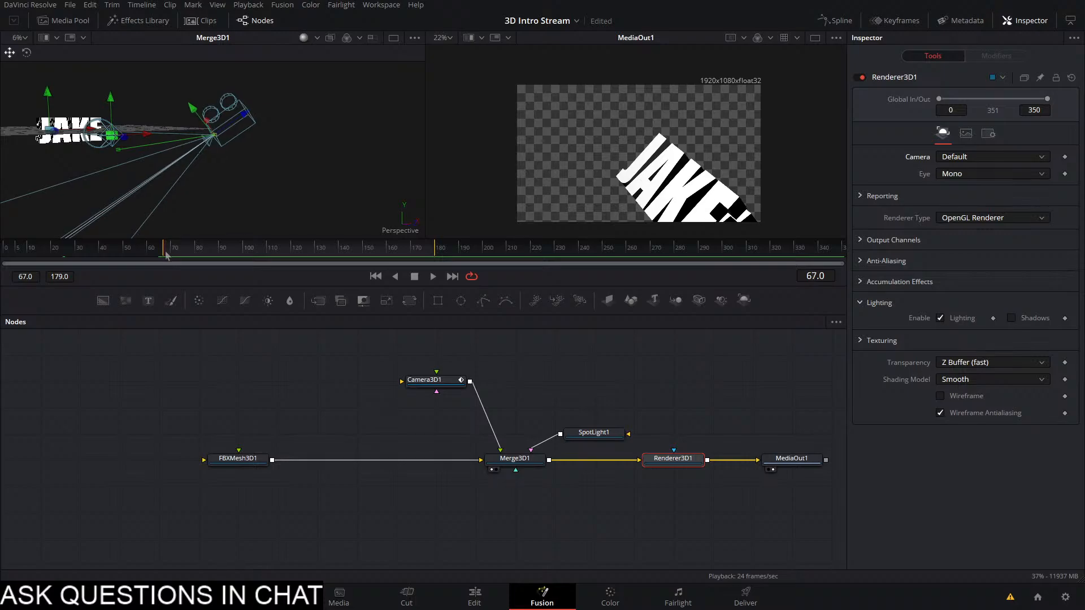
{"action": "left_click", "coordinate": [1064, 157]}
{"action": "left_click", "coordinate": [992, 156]}
{"action": "left_click", "coordinate": [961, 181]}
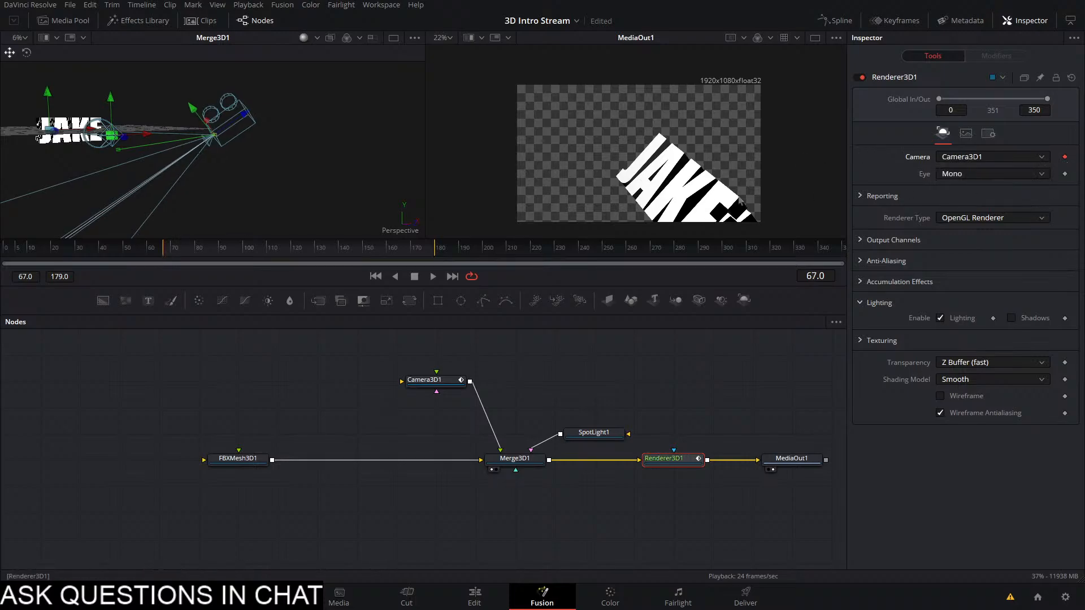
Go to frame 68 and add a second 3D camera beside Camera3D1, connected to Merge3D1
{"action": "left_click", "coordinate": [168, 252]}
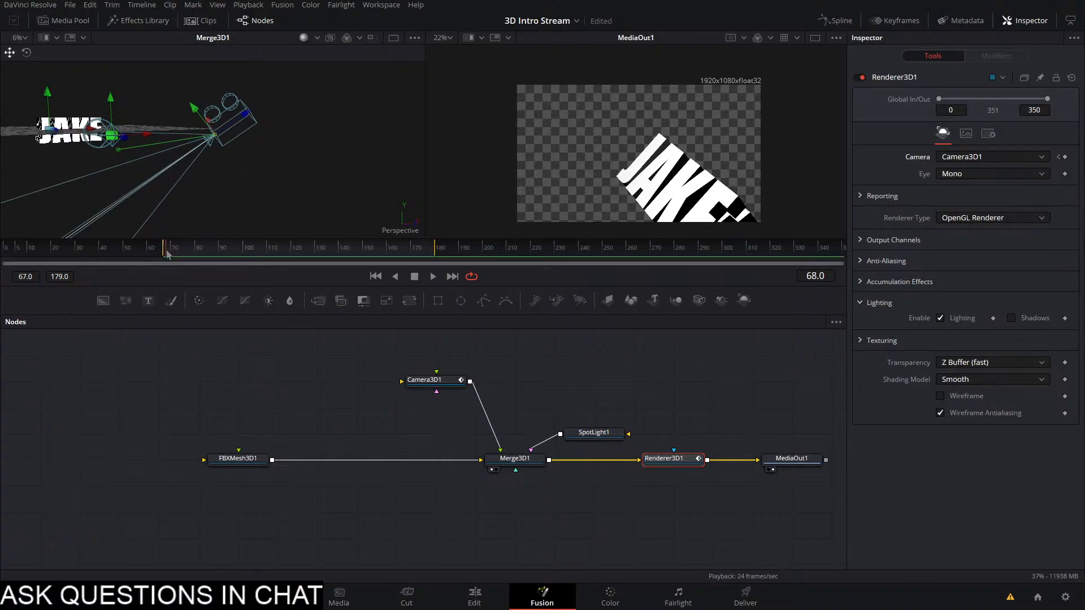
{"action": "left_click_drag", "start_coordinate": [168, 252], "coordinate": [168, 254]}
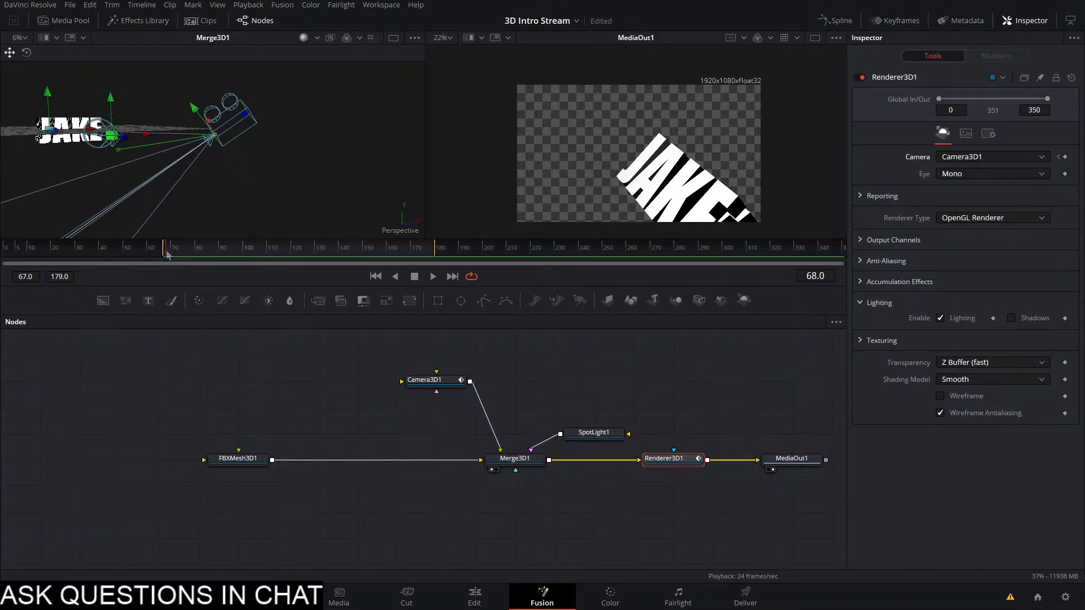
{"action": "left_click", "coordinate": [994, 158]}
{"action": "left_click", "coordinate": [994, 158]}
{"action": "left_click_drag", "start_coordinate": [700, 299], "coordinate": [514, 467]}
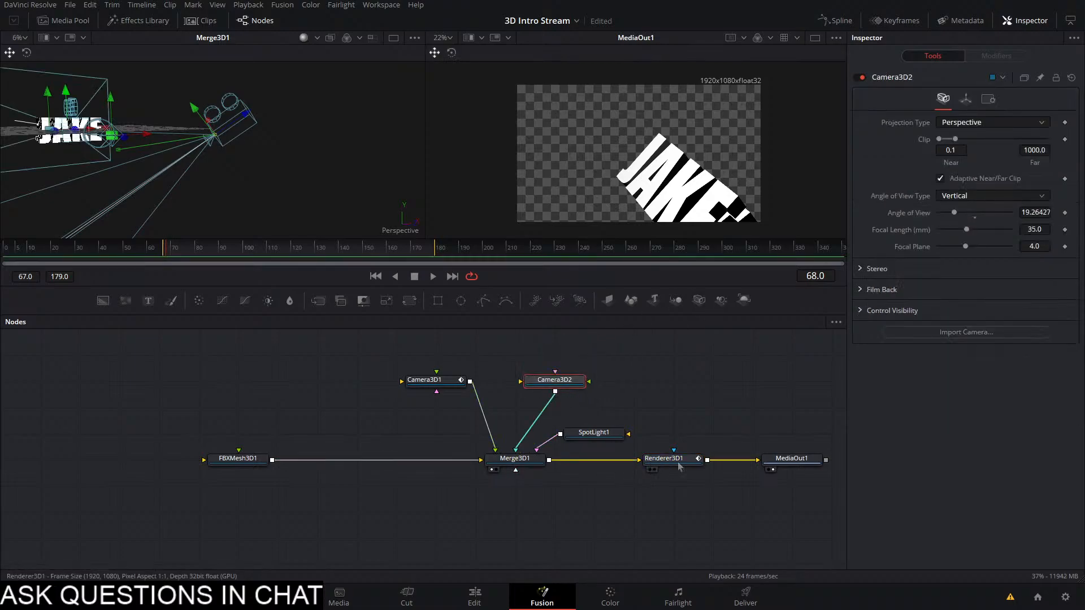
Switch Renderer3D1's keyframed Camera to Camera3D2 at frame 68 and save the project
{"action": "left_click", "coordinate": [664, 458]}
{"action": "left_click", "coordinate": [993, 156]}
{"action": "left_click", "coordinate": [977, 197]}
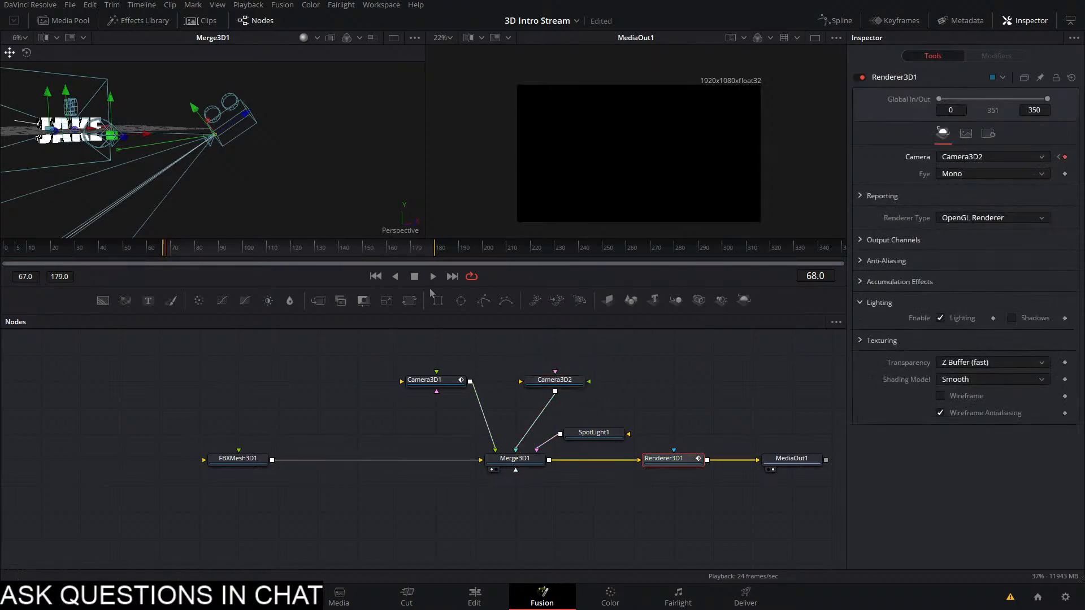
{"action": "left_click_drag", "start_coordinate": [166, 252], "coordinate": [171, 254]}
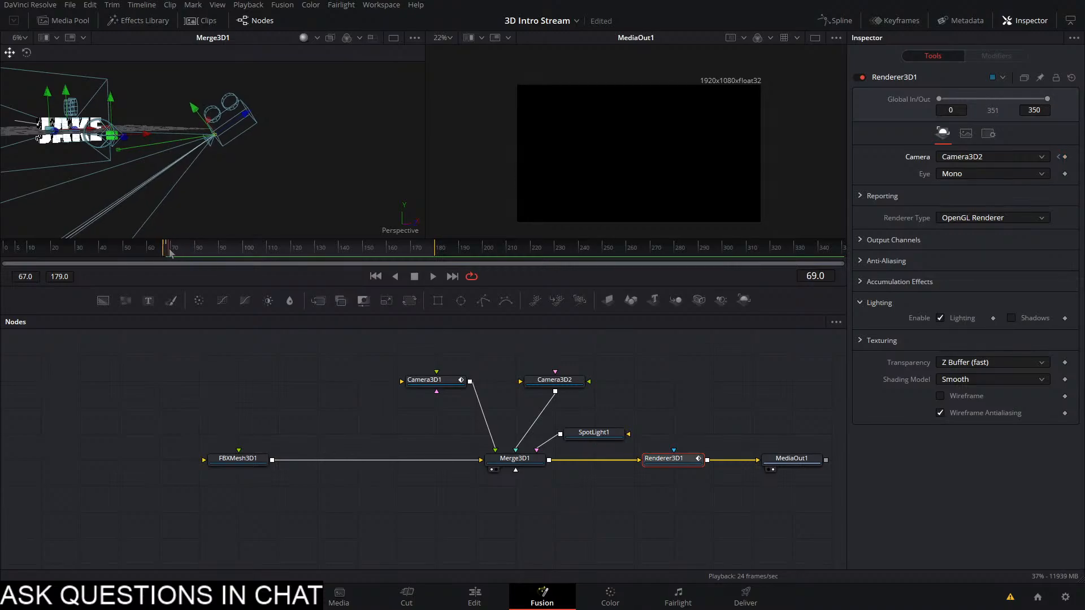
{"action": "key", "text": "ctrl+s"}
Play the Edit page timeline and park the playhead on the next beat of the music at 01:00:11:00
{"action": "left_click", "coordinate": [478, 599]}
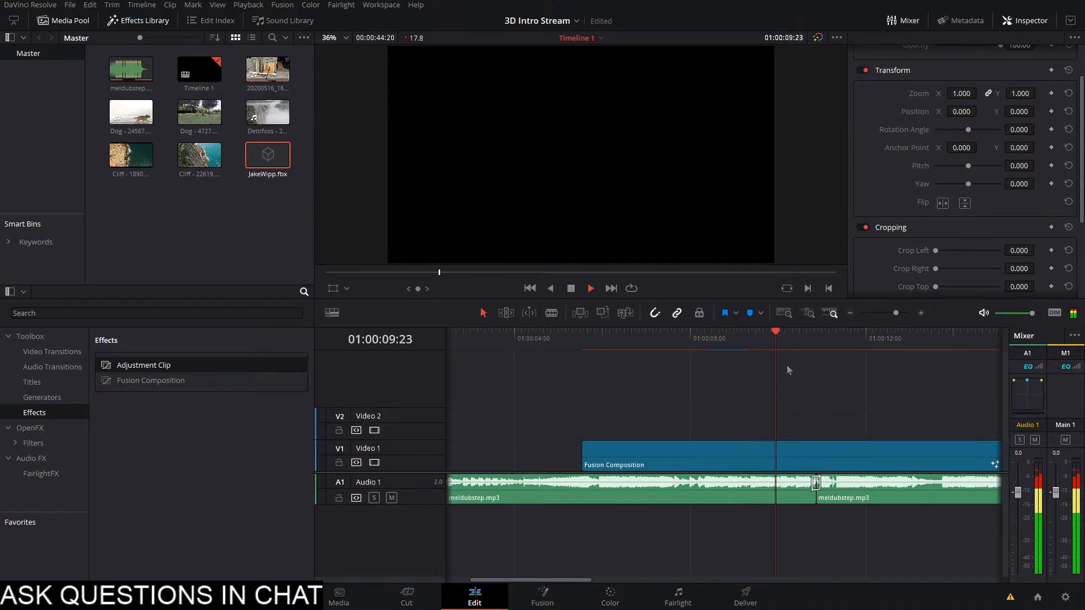
{"action": "key", "text": "space"}
{"action": "scroll", "coordinate": [864, 434], "scroll_direction": "up", "scroll_amount": 3}
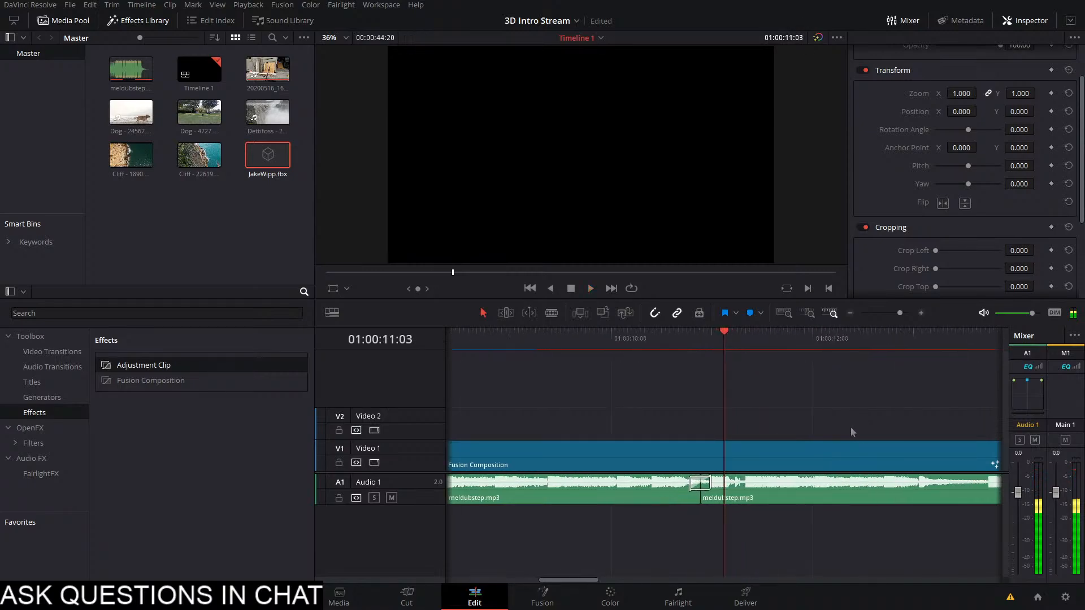
{"action": "key", "text": "space"}
{"action": "key", "text": "space"}
{"action": "left_click_drag", "start_coordinate": [698, 341], "coordinate": [708, 387]}
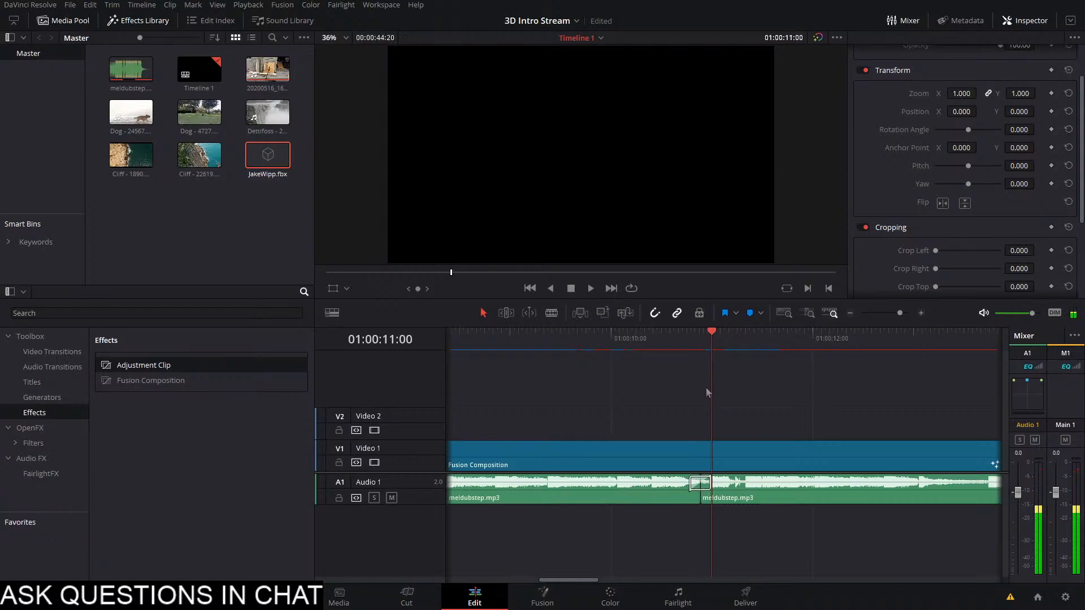
Back in the Fusion composition, keyframe Renderer3D1's Camera as Camera3D2 at frame 131 and set the render range to frames 67–131
{"action": "left_click_drag", "start_coordinate": [418, 288], "coordinate": [418, 288]}
{"action": "left_click", "coordinate": [610, 597]}
{"action": "left_click", "coordinate": [542, 597]}
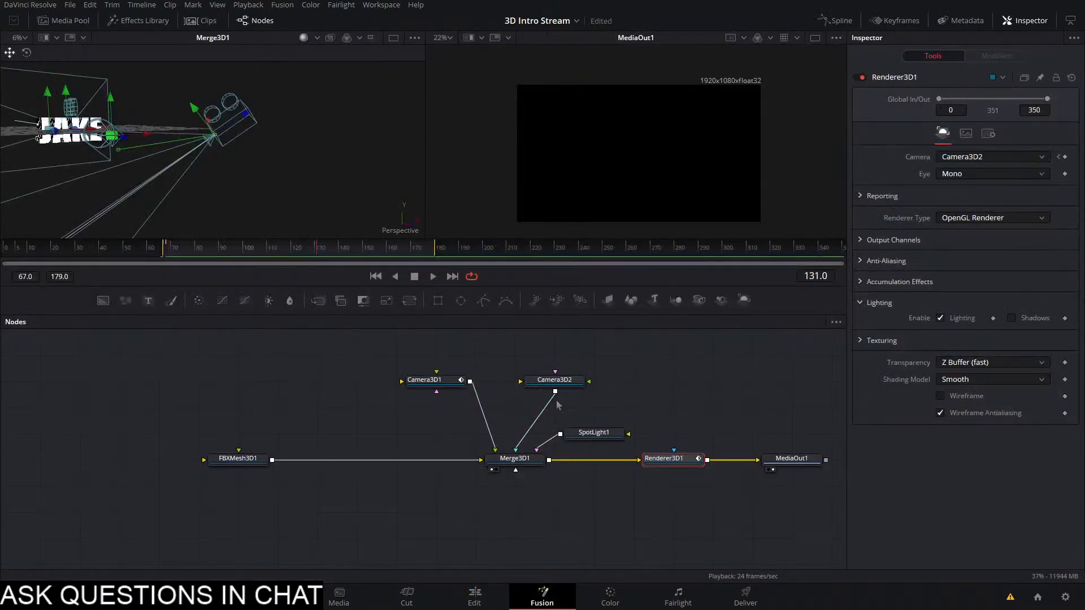
{"action": "left_click", "coordinate": [1064, 157]}
{"action": "mouse_move", "coordinate": [431, 254]}
{"action": "left_mouse_down"}
{"action": "mouse_move", "coordinate": [156, 260]}
{"action": "mouse_move", "coordinate": [167, 261]}
{"action": "left_mouse_up"}
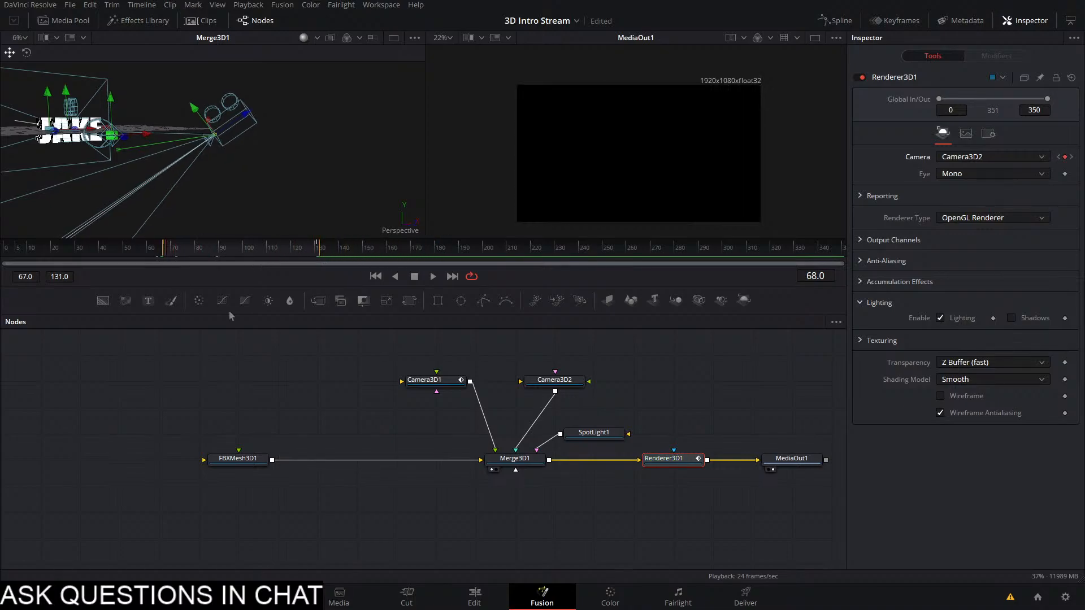
{"action": "left_click", "coordinate": [515, 458]}
{"action": "left_click", "coordinate": [555, 380]}
{"action": "left_click_drag", "start_coordinate": [162, 209], "coordinate": [260, 246]}
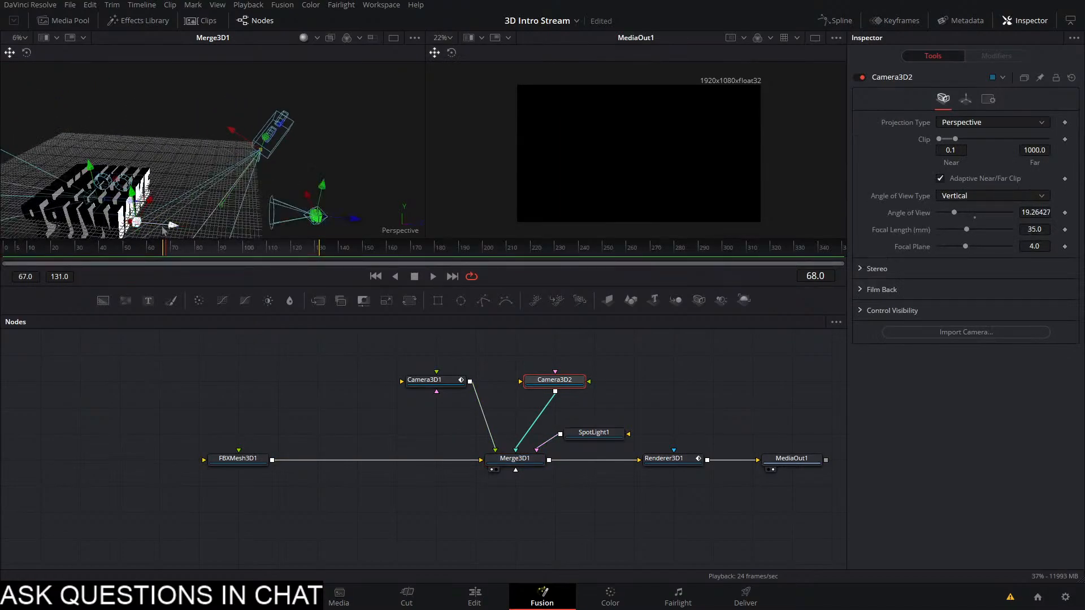
{"action": "left_click", "coordinate": [124, 186]}
{"action": "left_click_drag", "start_coordinate": [133, 201], "coordinate": [236, 218]}
{"action": "key", "text": "ctrl+z"}
Set Camera3D2's Z translation to about 16.52 so the text is framed from the front
{"action": "left_click", "coordinate": [560, 379]}
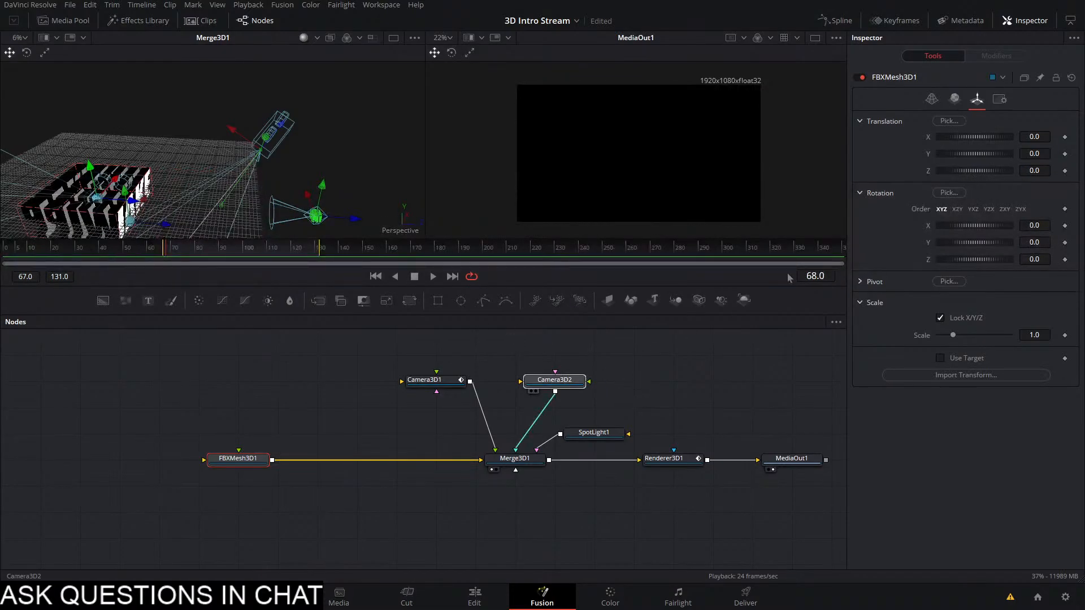
{"action": "left_click", "coordinate": [965, 99]}
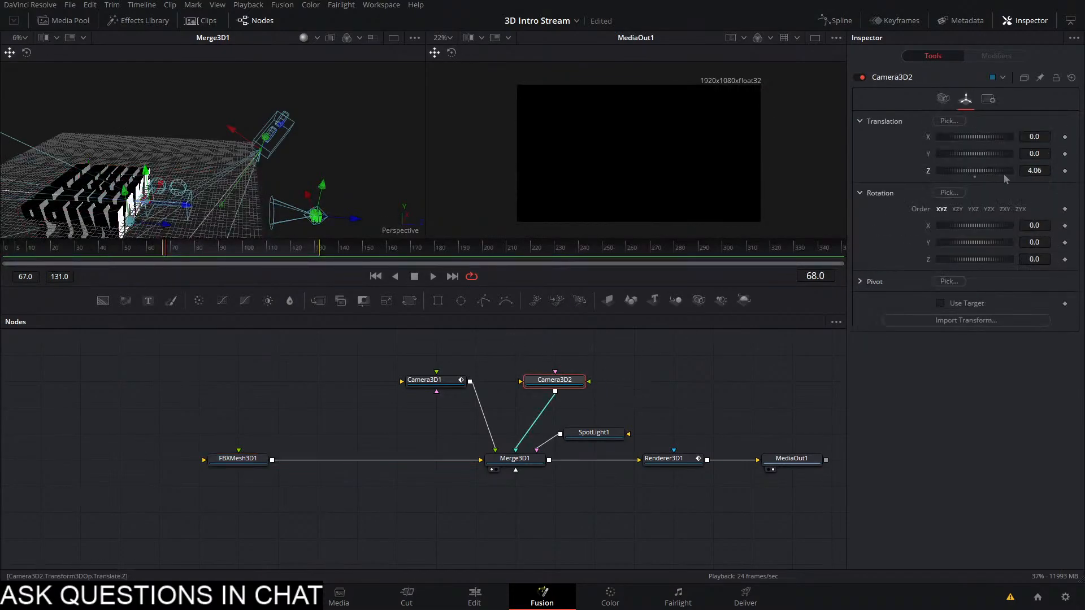
{"action": "left_click_drag", "start_coordinate": [982, 173], "coordinate": [1043, 187]}
Frame a close-up of the extruded letters in the perspective view and copy its PoV to Camera3D2, about X 3.92, Y -1.76, Z 0.92
{"action": "left_click_drag", "start_coordinate": [389, 183], "coordinate": [282, 203]}
{"action": "scroll", "coordinate": [226, 181], "scroll_direction": "up", "scroll_amount": 5}
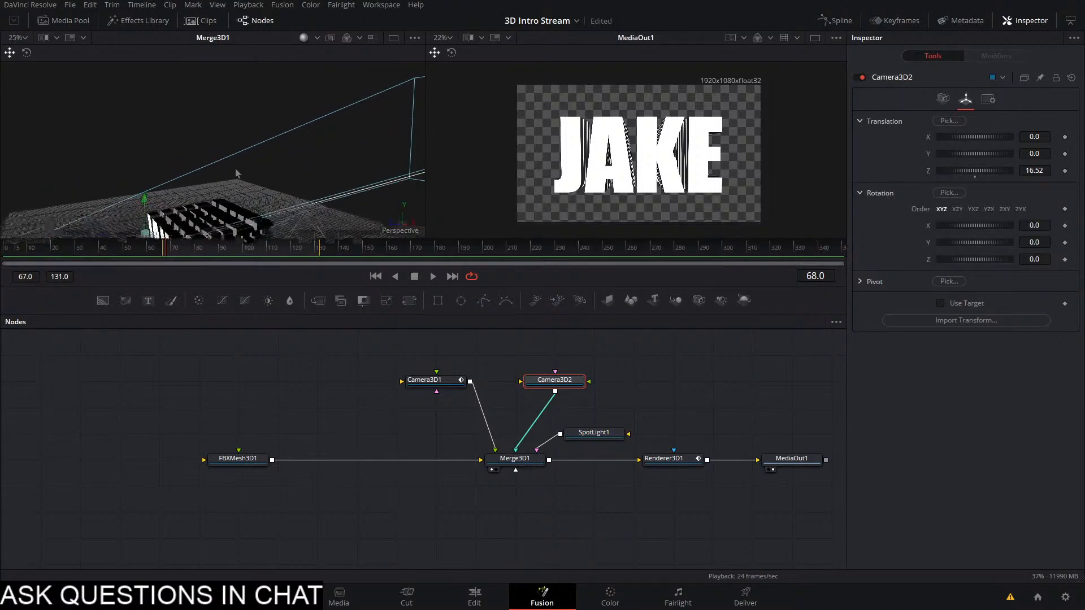
{"action": "left_click_drag", "start_coordinate": [226, 181], "coordinate": [256, 148]}
{"action": "scroll", "coordinate": [231, 146], "scroll_direction": "up", "scroll_amount": 3}
{"action": "scroll", "coordinate": [297, 122], "scroll_direction": "down", "scroll_amount": 1}
{"action": "scroll", "coordinate": [286, 156], "scroll_direction": "up", "scroll_amount": 1}
{"action": "right_click", "coordinate": [255, 149]}
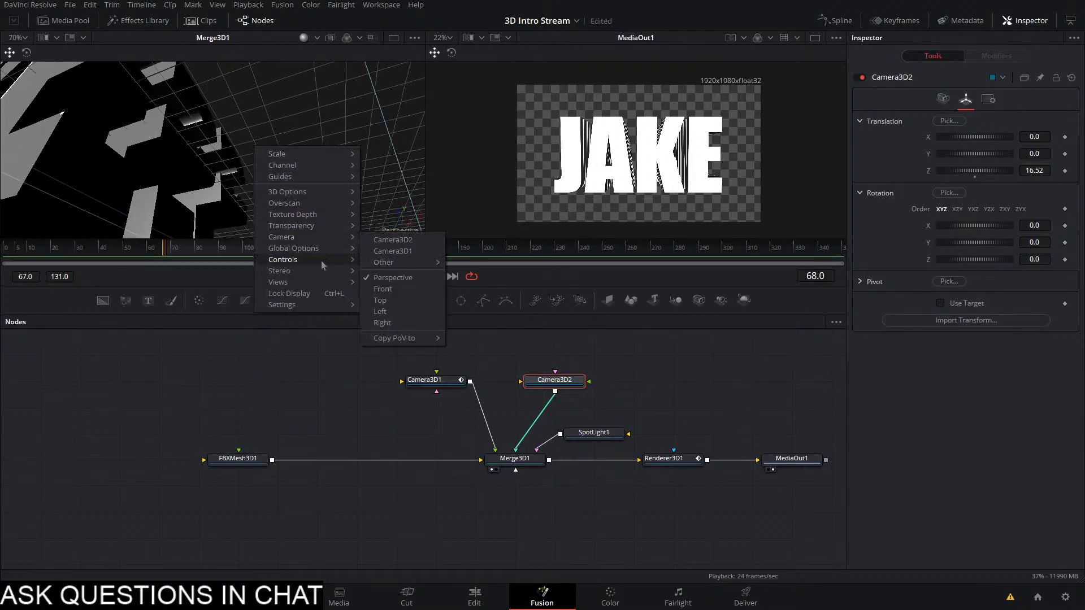
{"action": "mouse_move", "coordinate": [310, 239]}
{"action": "mouse_move", "coordinate": [418, 338]}
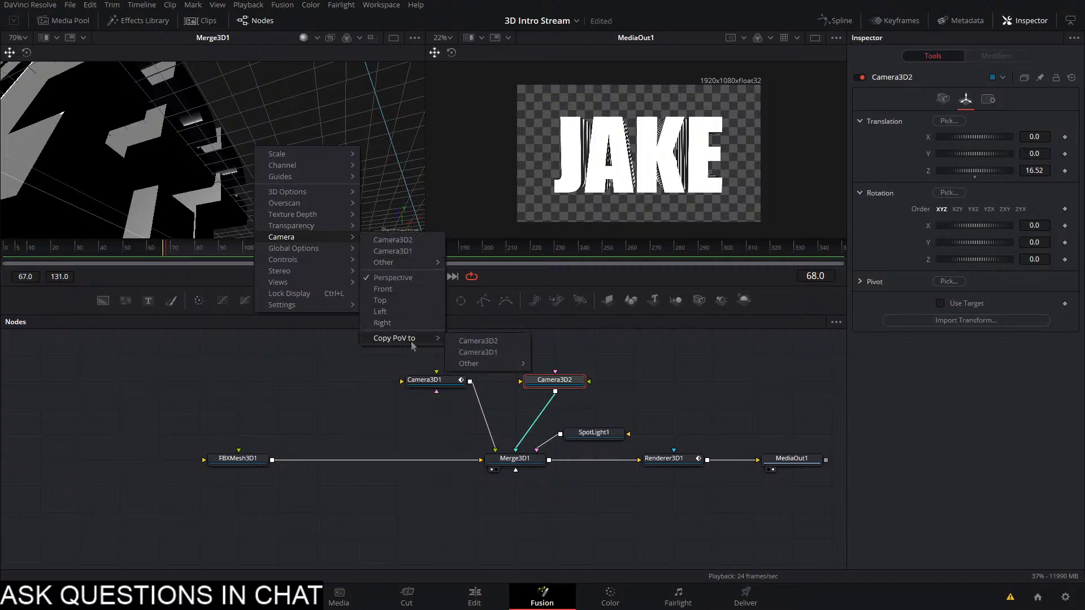
{"action": "left_click", "coordinate": [478, 341]}
Preview the new camera view and, at frame 67, keyframe Camera3D2's X, Y and Z translation and rotation
{"action": "key", "text": "space"}
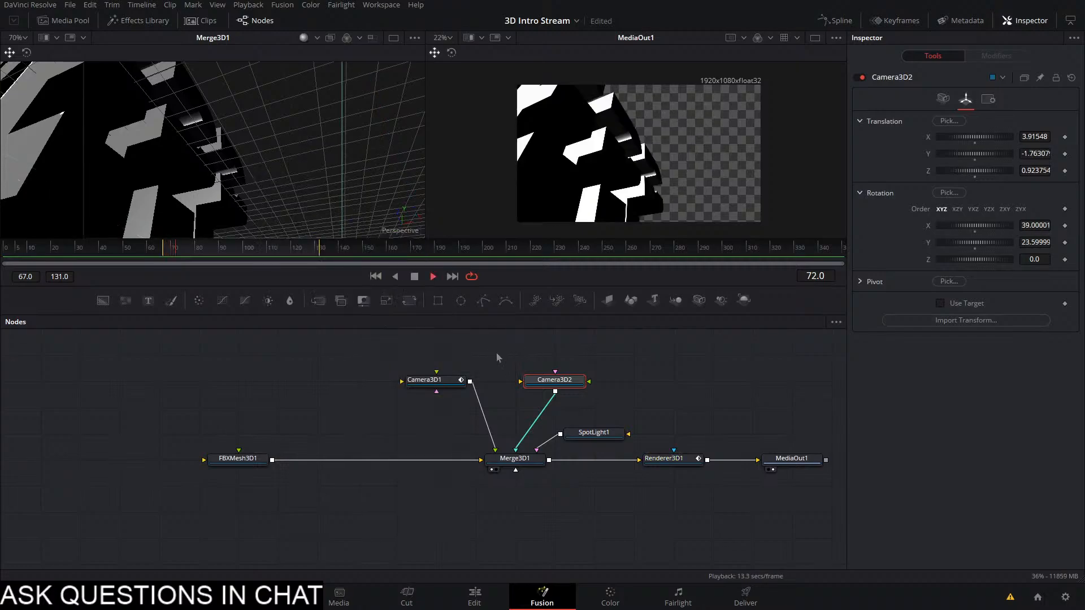
{"action": "left_click", "coordinate": [167, 256]}
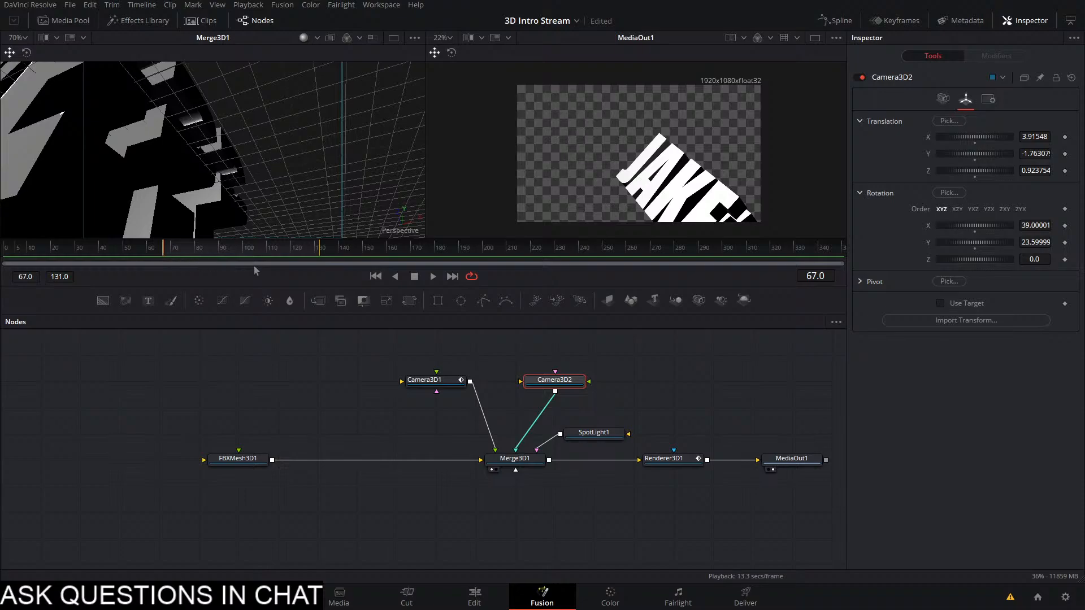
{"action": "left_click", "coordinate": [1065, 137]}
{"action": "left_click", "coordinate": [1065, 154]}
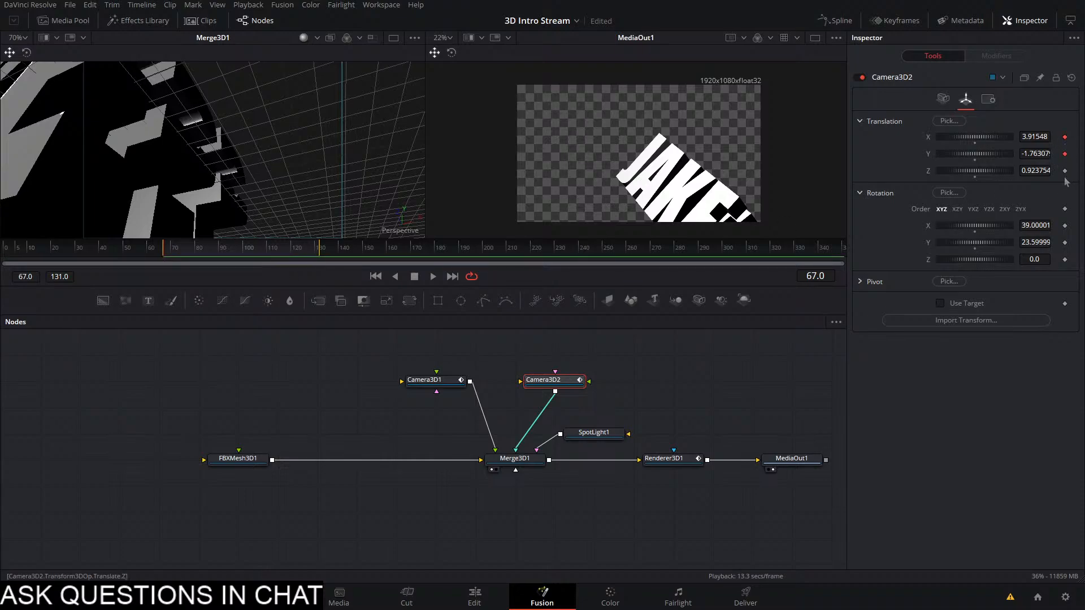
{"action": "left_click", "coordinate": [1065, 170]}
{"action": "left_click", "coordinate": [1065, 226]}
{"action": "left_click", "coordinate": [1065, 242]}
{"action": "left_click", "coordinate": [1065, 260]}
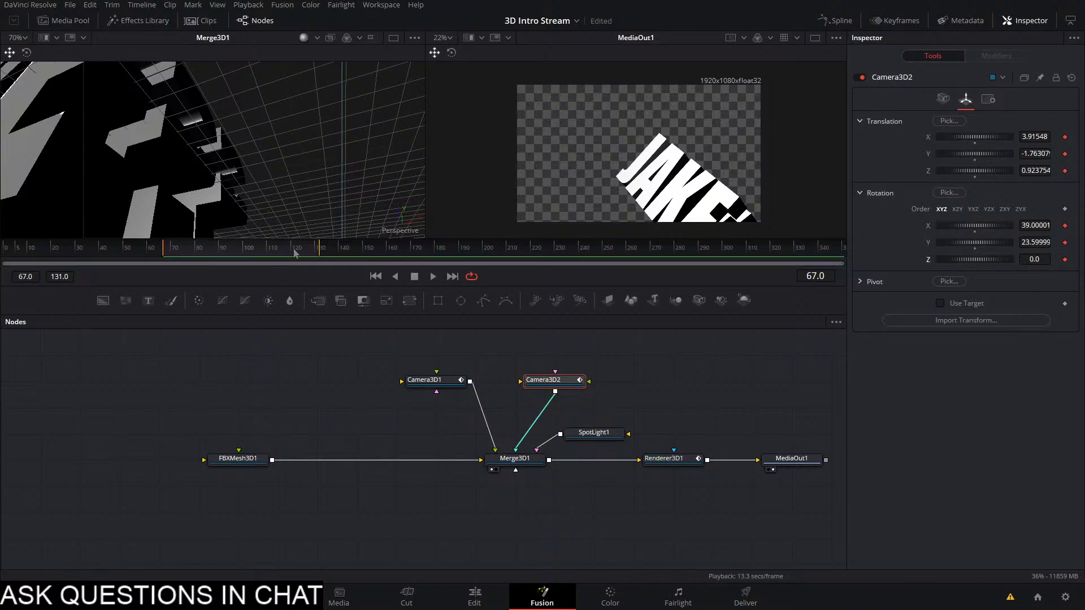
At frame 132, frame the extruded letters from a lower side angle, copy that PoV to Camera3D2 and scrub back through the move
{"action": "left_click", "coordinate": [324, 250]}
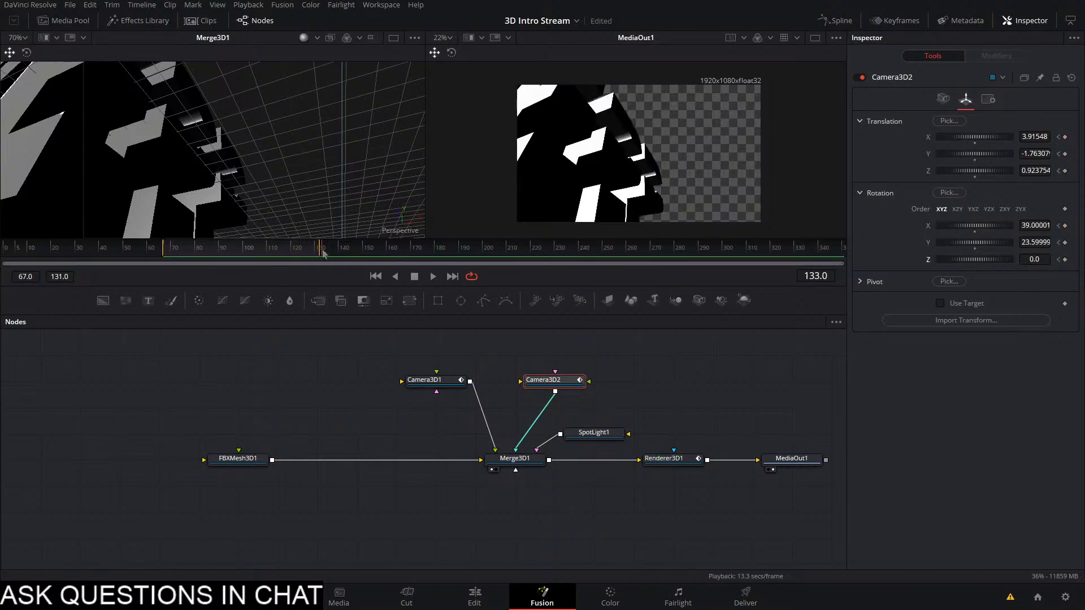
{"action": "scroll", "coordinate": [198, 161], "scroll_direction": "down", "scroll_amount": 3}
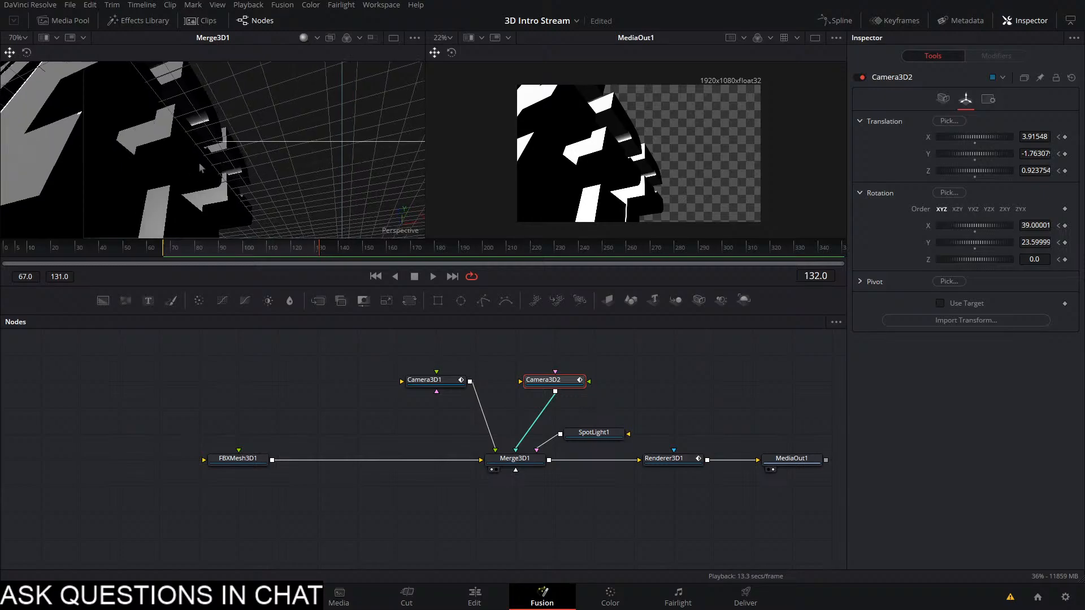
{"action": "left_click_drag", "start_coordinate": [198, 161], "coordinate": [199, 267]}
{"action": "scroll", "coordinate": [192, 218], "scroll_direction": "down", "scroll_amount": 1}
{"action": "scroll", "coordinate": [192, 217], "scroll_direction": "up", "scroll_amount": 2}
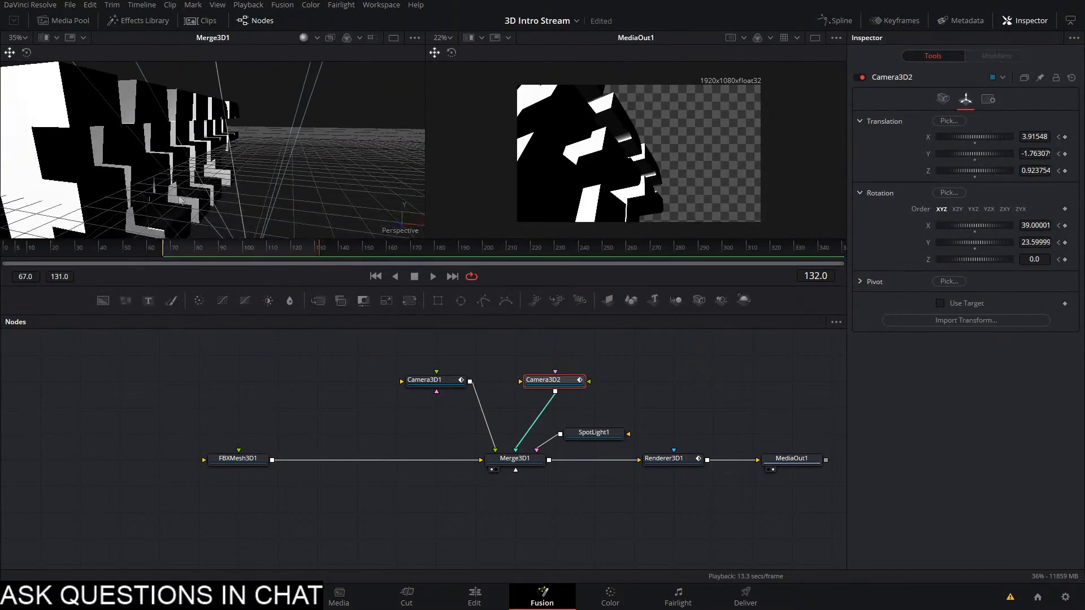
{"action": "left_click_drag", "start_coordinate": [193, 215], "coordinate": [137, 213]}
{"action": "scroll", "coordinate": [171, 216], "scroll_direction": "down", "scroll_amount": 1}
{"action": "right_click", "coordinate": [153, 182]}
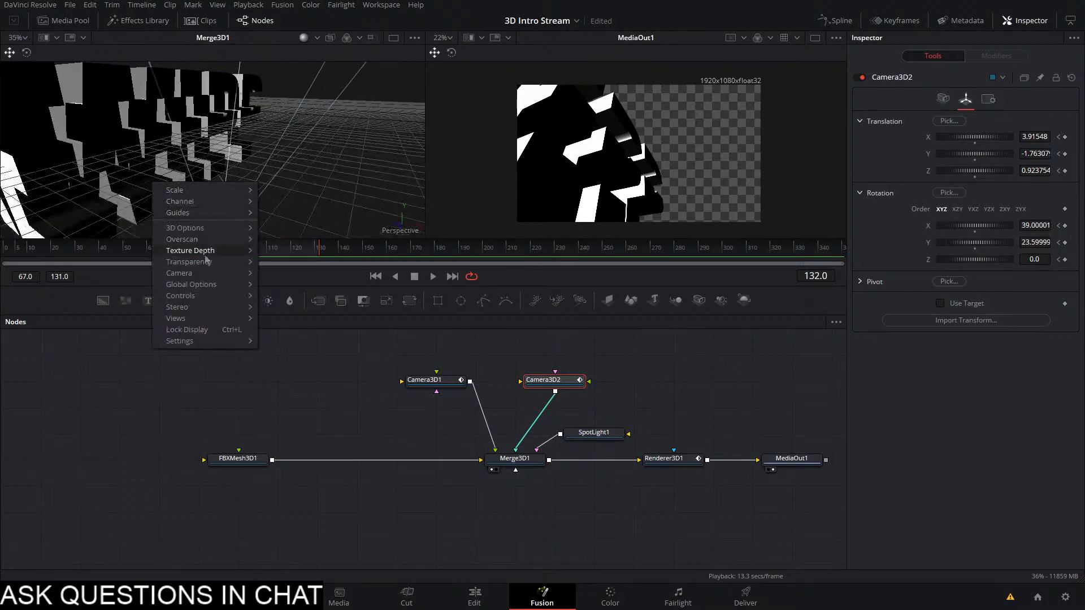
{"action": "mouse_move", "coordinate": [209, 277]}
{"action": "mouse_move", "coordinate": [310, 377]}
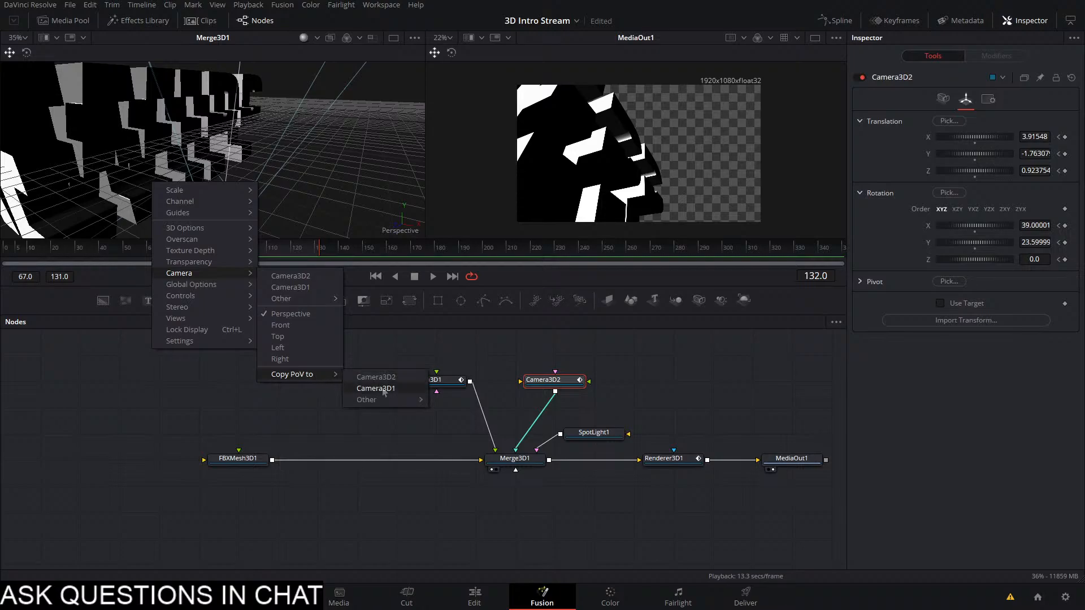
{"action": "left_click", "coordinate": [390, 378]}
{"action": "left_click_drag", "start_coordinate": [306, 253], "coordinate": [214, 254]}
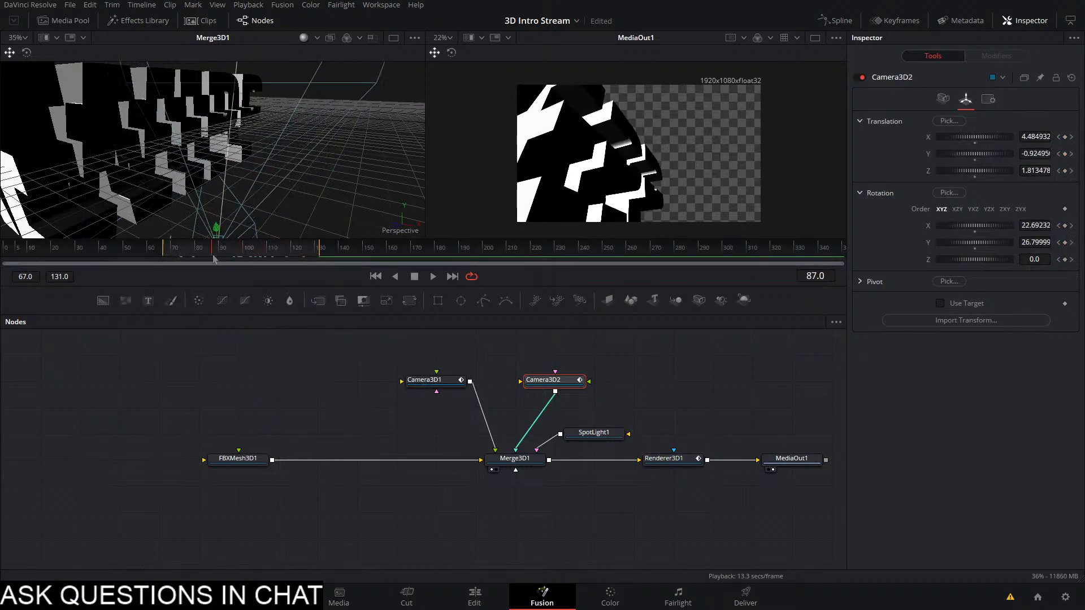
Add a second spot light connected to Merge3D1 and enable shadows in Renderer3D1
{"action": "left_click", "coordinate": [722, 300]}
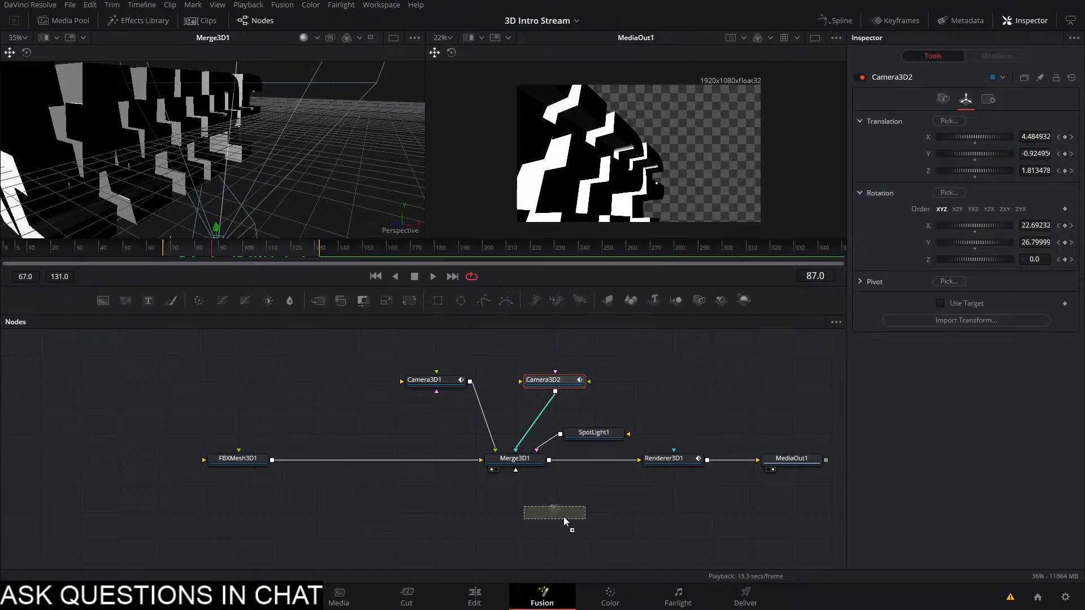
{"action": "left_click", "coordinate": [664, 459]}
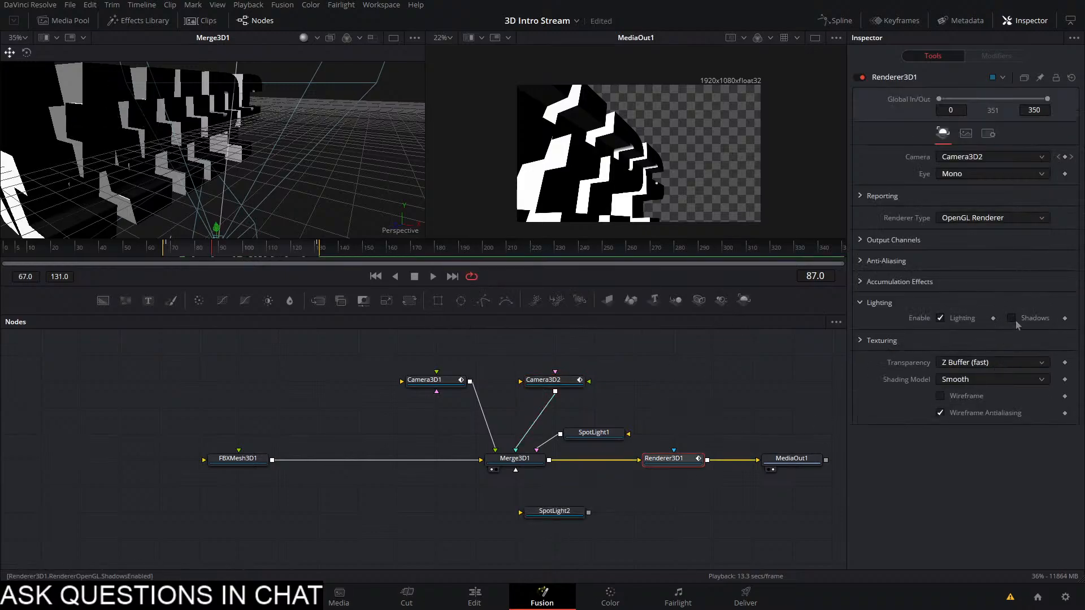
{"action": "left_click", "coordinate": [1013, 320]}
{"action": "left_click_drag", "start_coordinate": [593, 515], "coordinate": [515, 459]}
Enable Use Target on SpotLight2 and set its X translation to about 14.62
{"action": "left_click_drag", "start_coordinate": [184, 115], "coordinate": [189, 164]}
{"action": "left_click", "coordinate": [557, 519]}
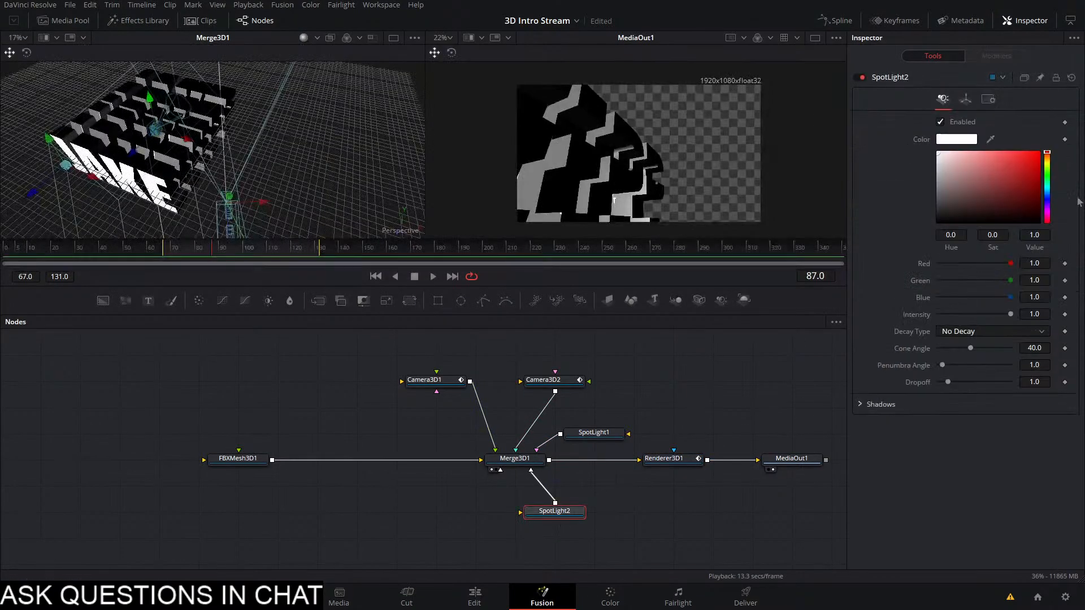
{"action": "left_click", "coordinate": [966, 100]}
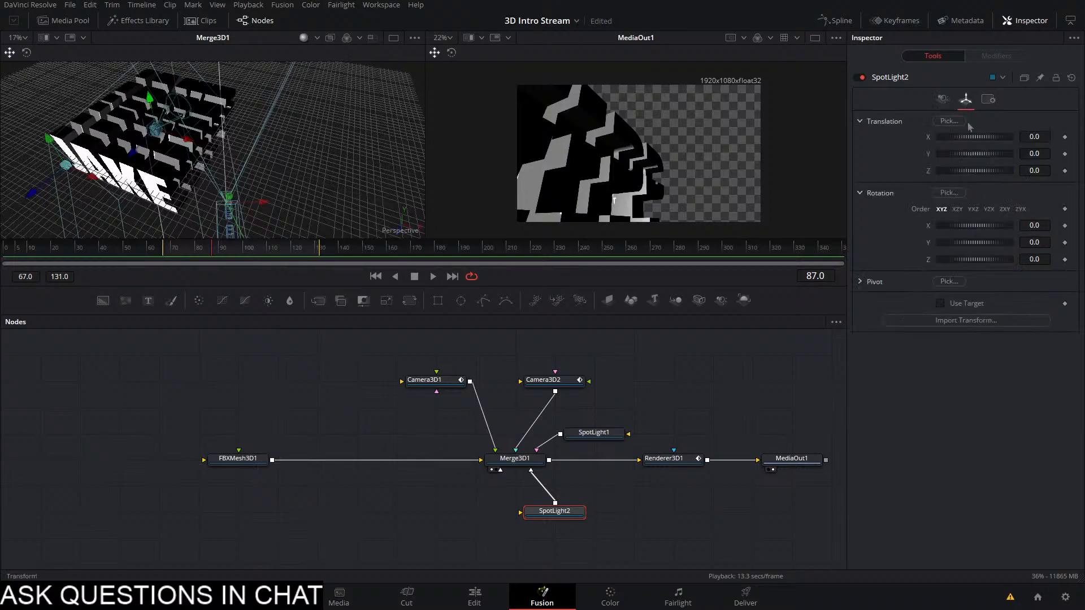
{"action": "left_click", "coordinate": [941, 304]}
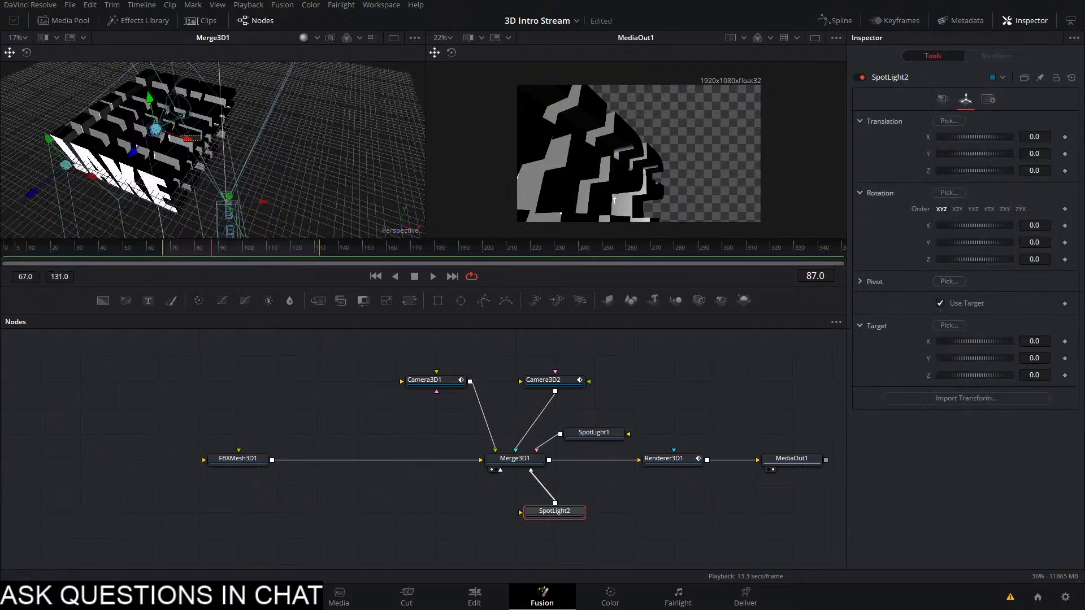
{"action": "left_click", "coordinate": [238, 459]}
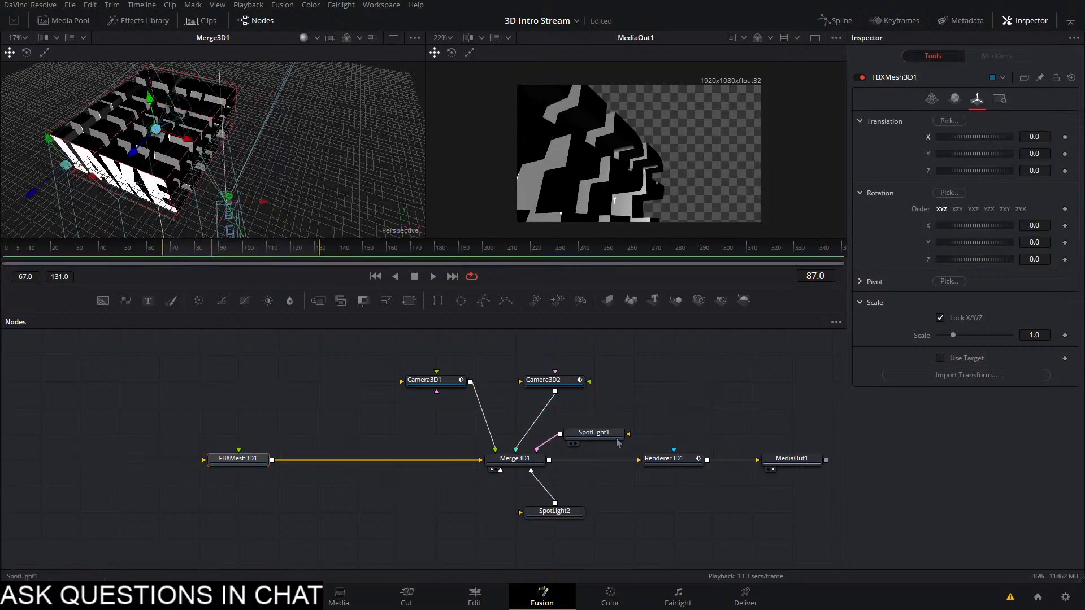
{"action": "left_click", "coordinate": [555, 511]}
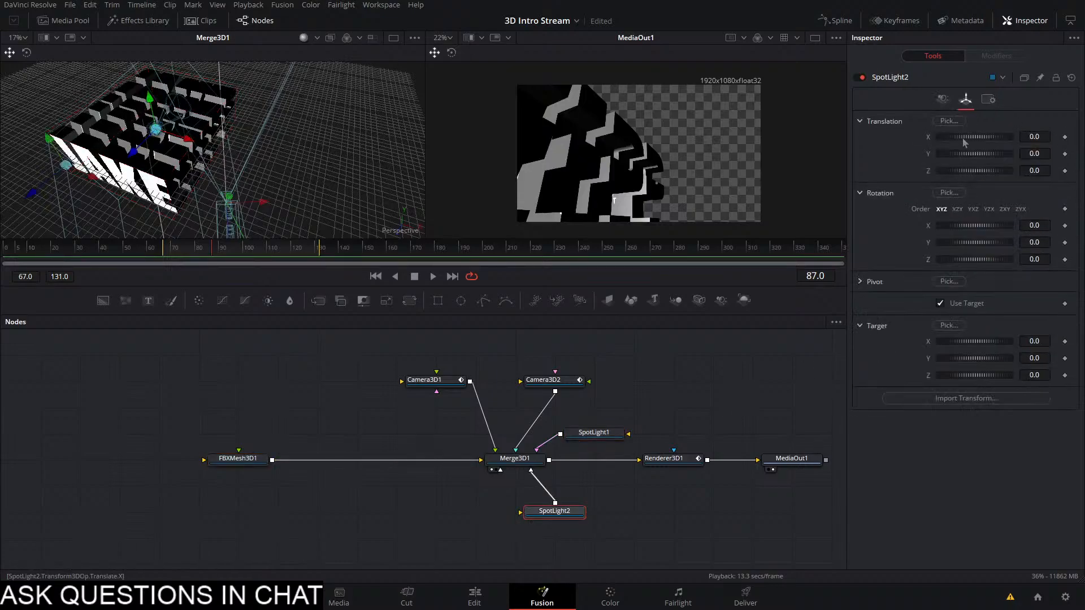
{"action": "left_click_drag", "start_coordinate": [964, 141], "coordinate": [1013, 139]}
Move SpotLight2 to about Y 7.75 and Z -5.66 in the perspective view and preview the lighting from frame 67
{"action": "left_click_drag", "start_coordinate": [241, 157], "coordinate": [559, 219]}
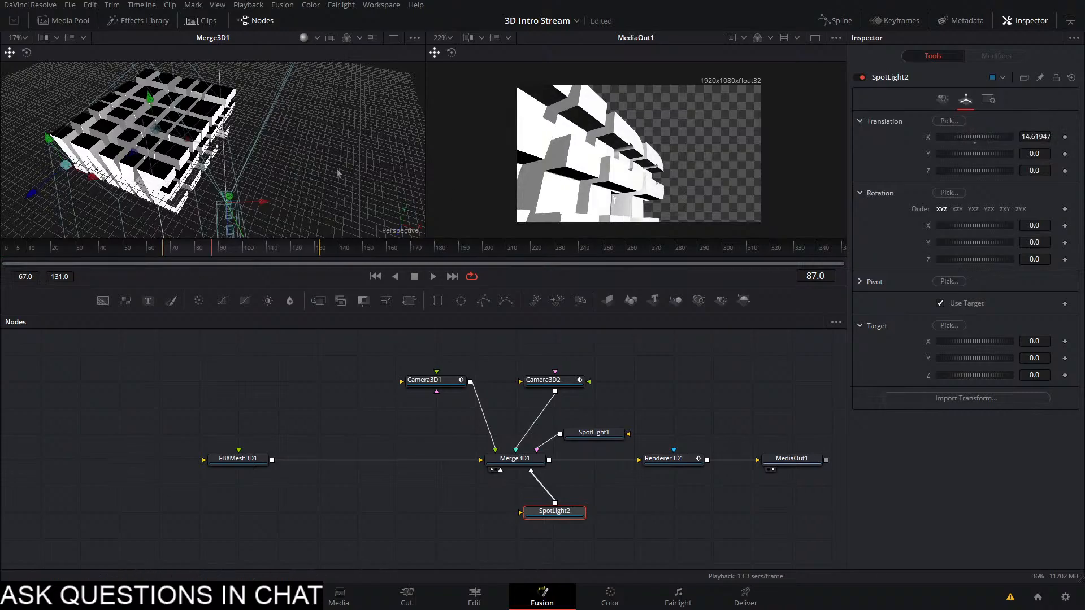
{"action": "left_click_drag", "start_coordinate": [337, 174], "coordinate": [315, 155]}
{"action": "scroll", "coordinate": [284, 127], "scroll_direction": "down", "scroll_amount": 3}
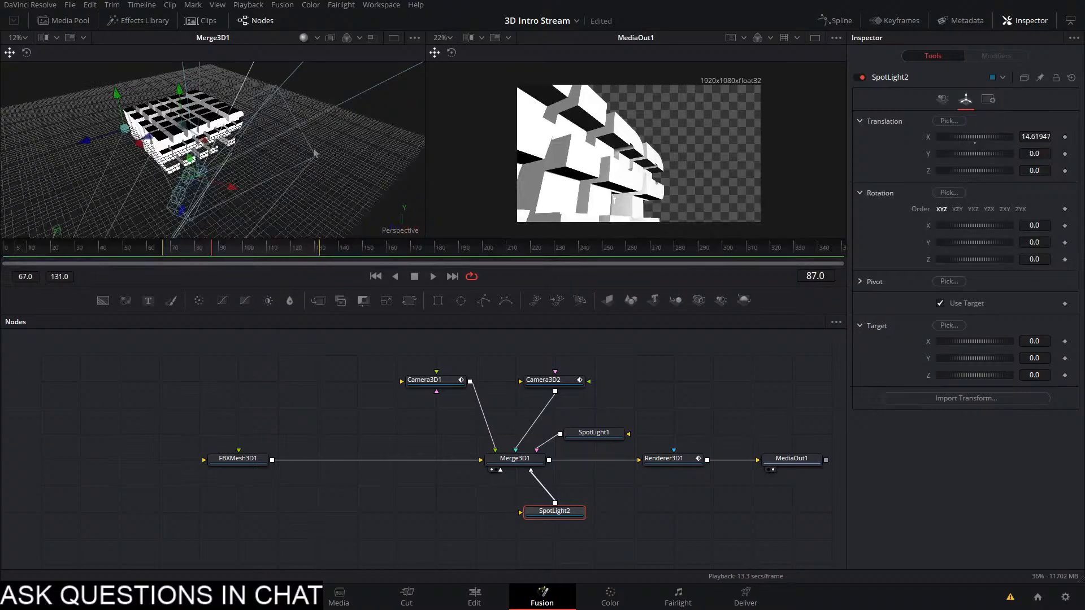
{"action": "scroll", "coordinate": [308, 150], "scroll_direction": "down", "scroll_amount": 2}
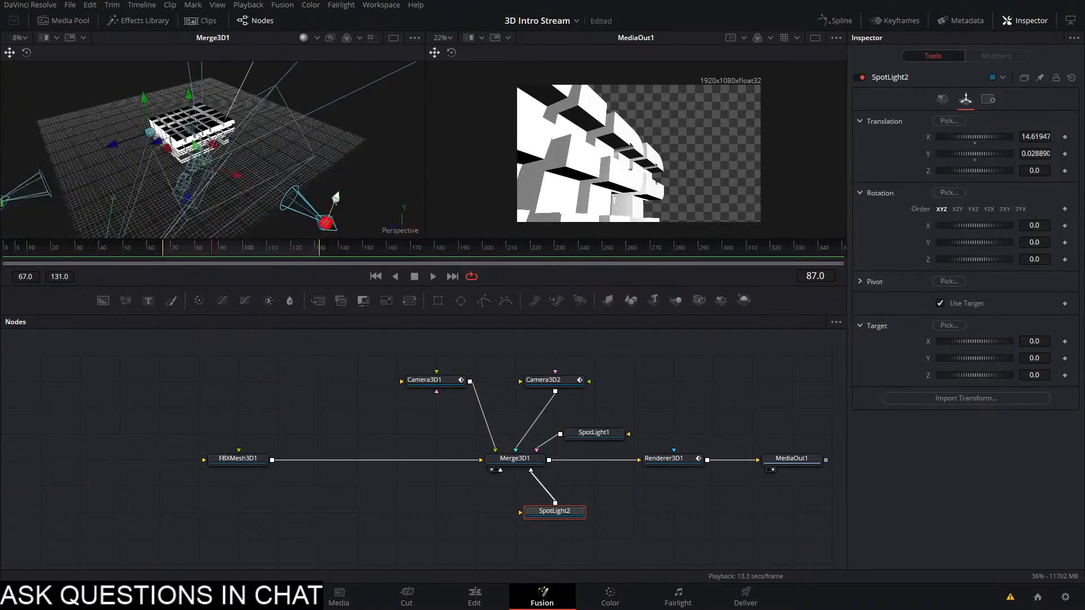
{"action": "left_click_drag", "start_coordinate": [337, 198], "coordinate": [385, 81]}
{"action": "left_click_drag", "start_coordinate": [370, 116], "coordinate": [222, 150]}
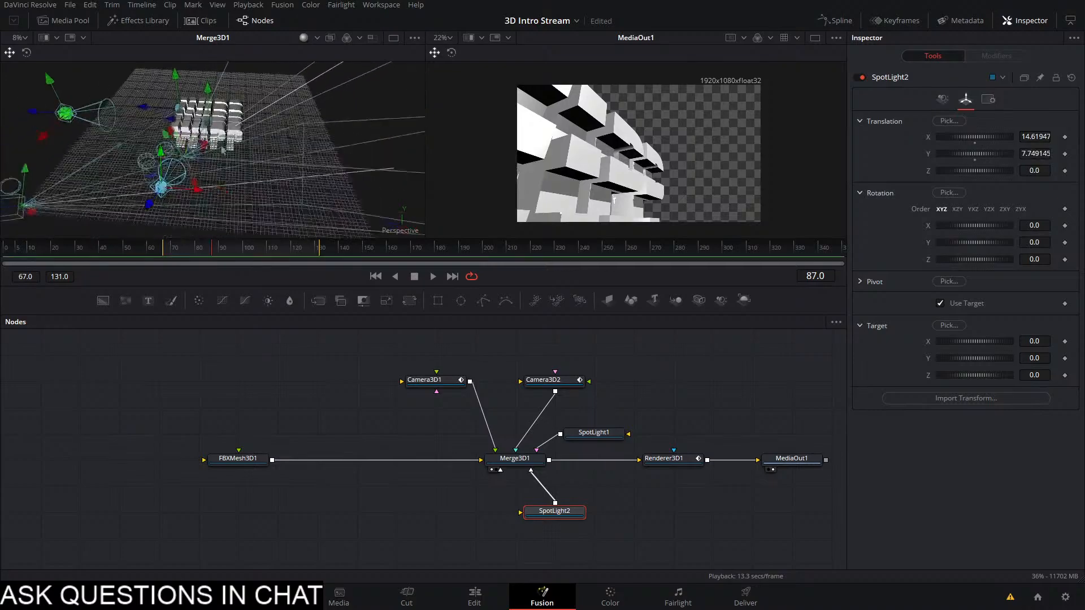
{"action": "left_click_drag", "start_coordinate": [197, 193], "coordinate": [353, 162]}
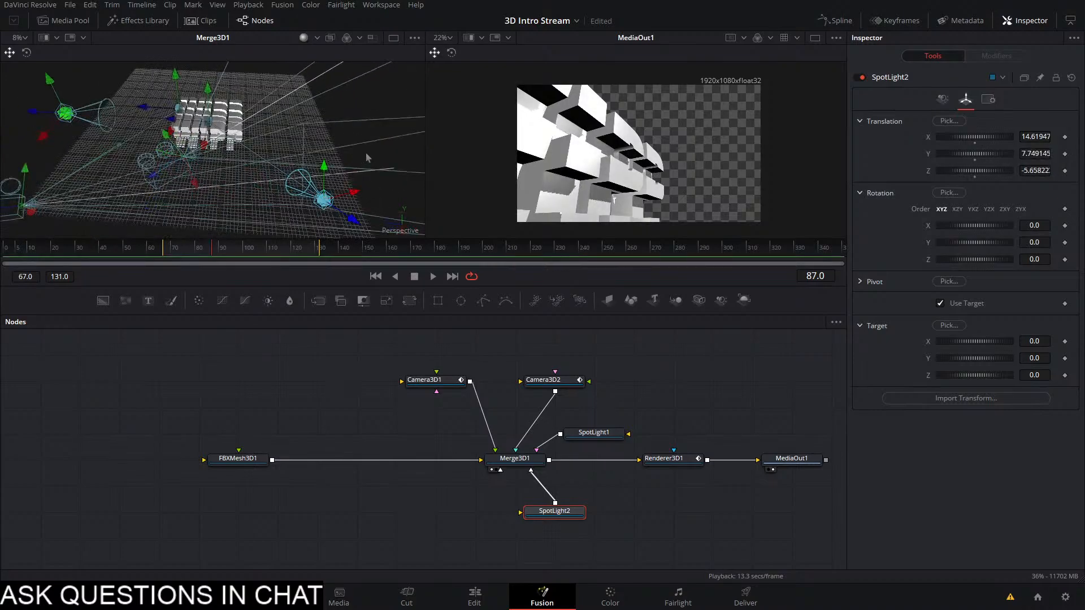
{"action": "left_click_drag", "start_coordinate": [218, 250], "coordinate": [166, 262]}
{"action": "key", "text": "space"}
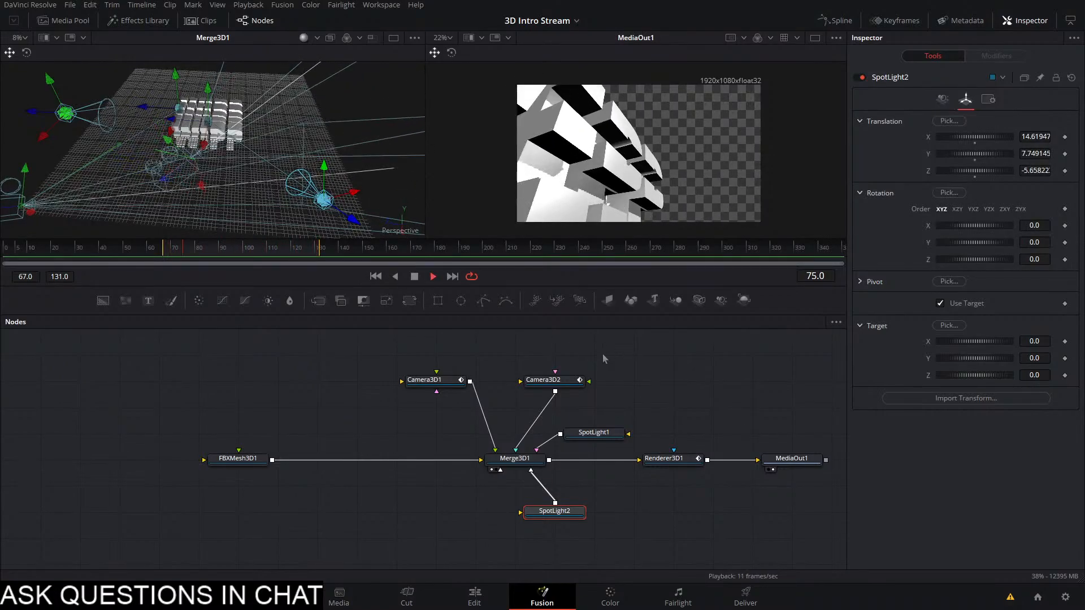
Try Sorted (accurate) transparency and the Software Renderer on Renderer3D1, restoring Z Buffer (fast) and OpenGL Renderer
{"action": "left_click", "coordinate": [696, 459]}
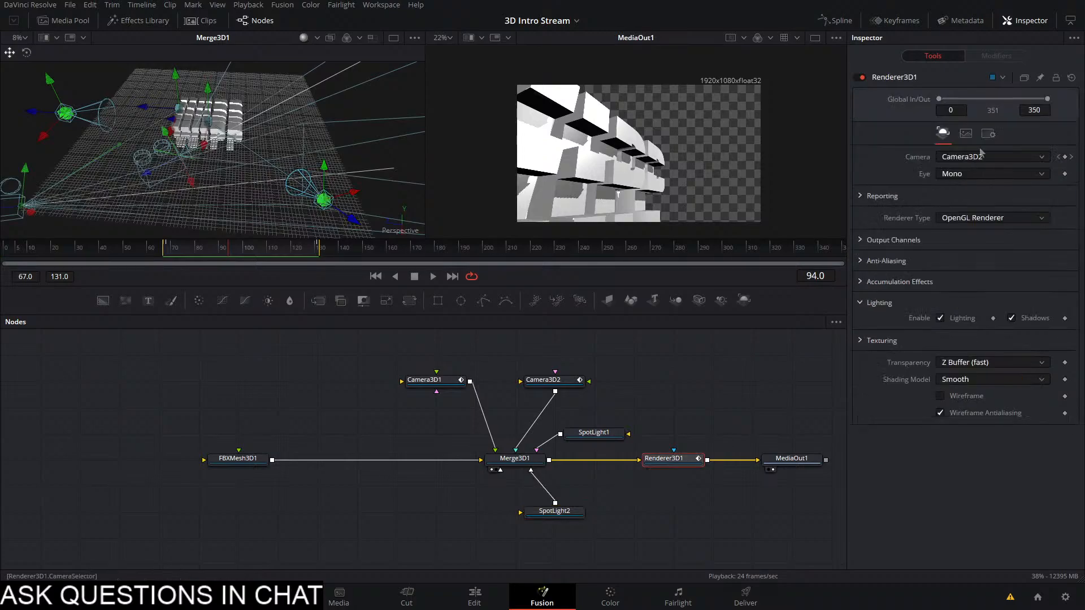
{"action": "left_click", "coordinate": [972, 366]}
{"action": "left_click", "coordinate": [973, 392]}
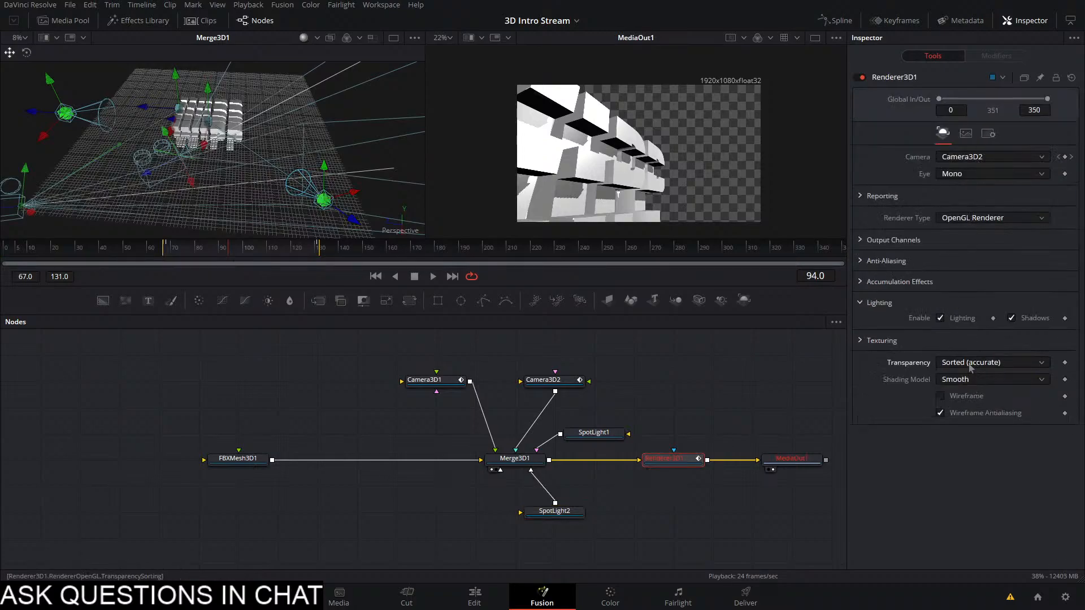
{"action": "left_click", "coordinate": [970, 367]}
{"action": "left_click", "coordinate": [972, 379]}
{"action": "left_click", "coordinate": [993, 218]}
{"action": "left_click", "coordinate": [972, 269]}
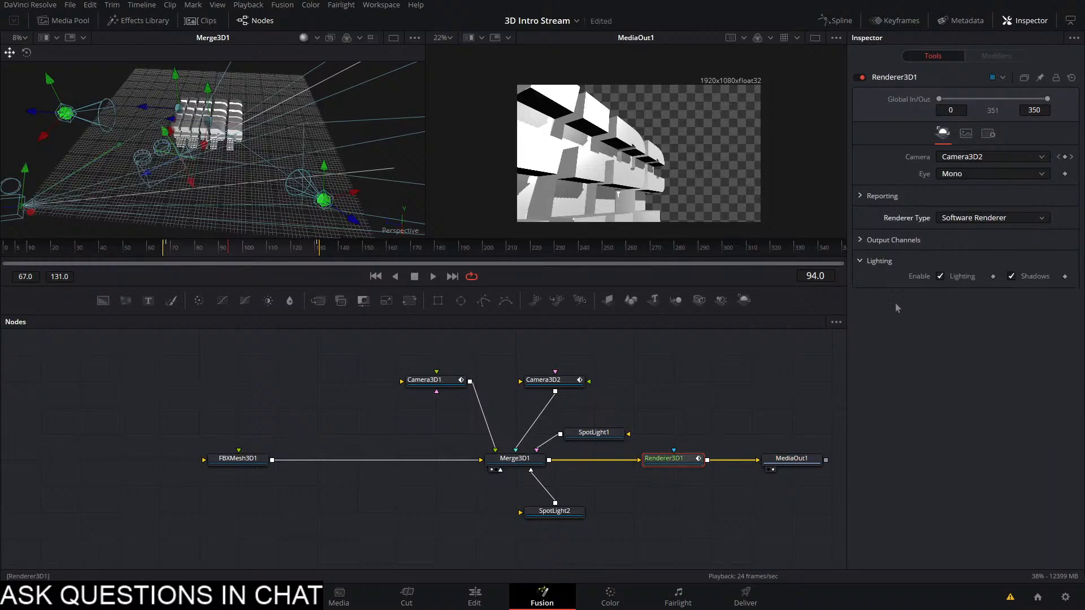
{"action": "left_click", "coordinate": [982, 222]}
{"action": "left_click", "coordinate": [963, 247]}
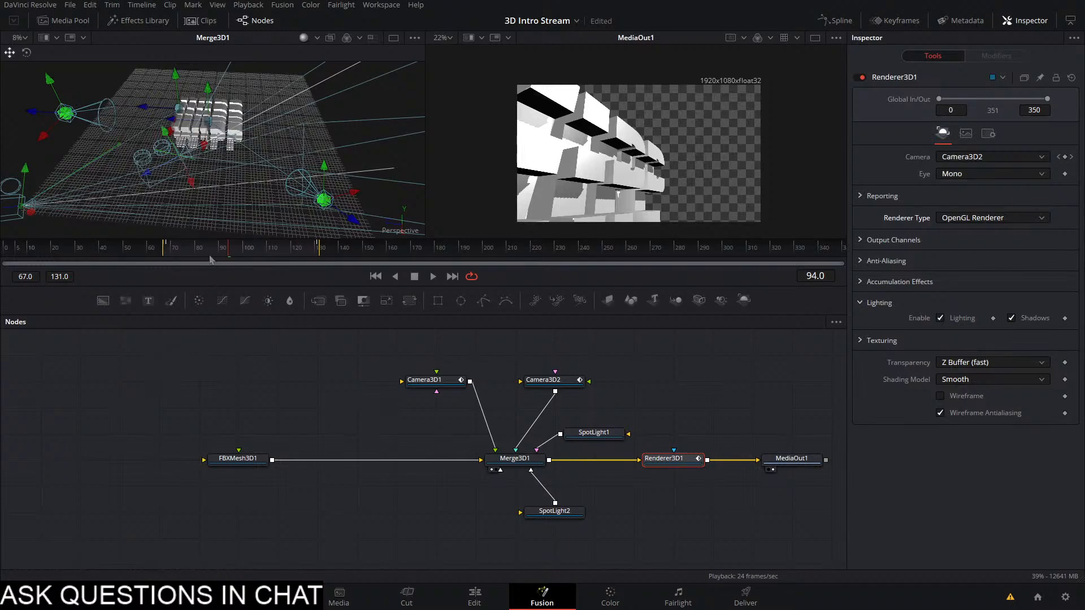
Play the Camera3D2 move from frame 67, extend the render range to frames 0–131 and play the whole range
{"action": "left_click_drag", "start_coordinate": [213, 260], "coordinate": [167, 258]}
{"action": "key", "text": "space"}
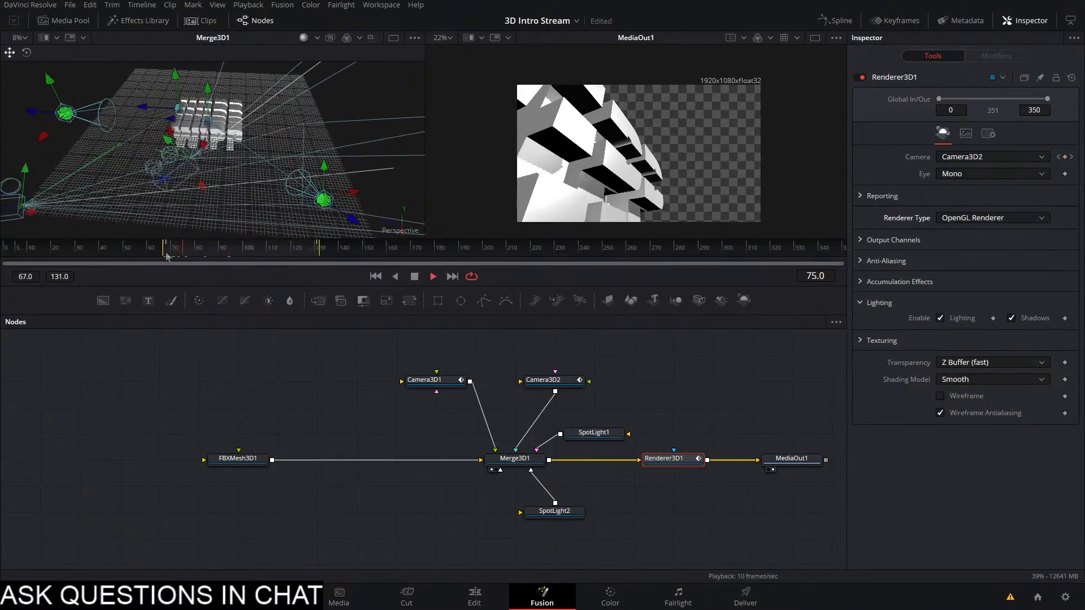
{"action": "left_click_drag", "start_coordinate": [164, 253], "coordinate": [3, 254]}
{"action": "key", "text": "space"}
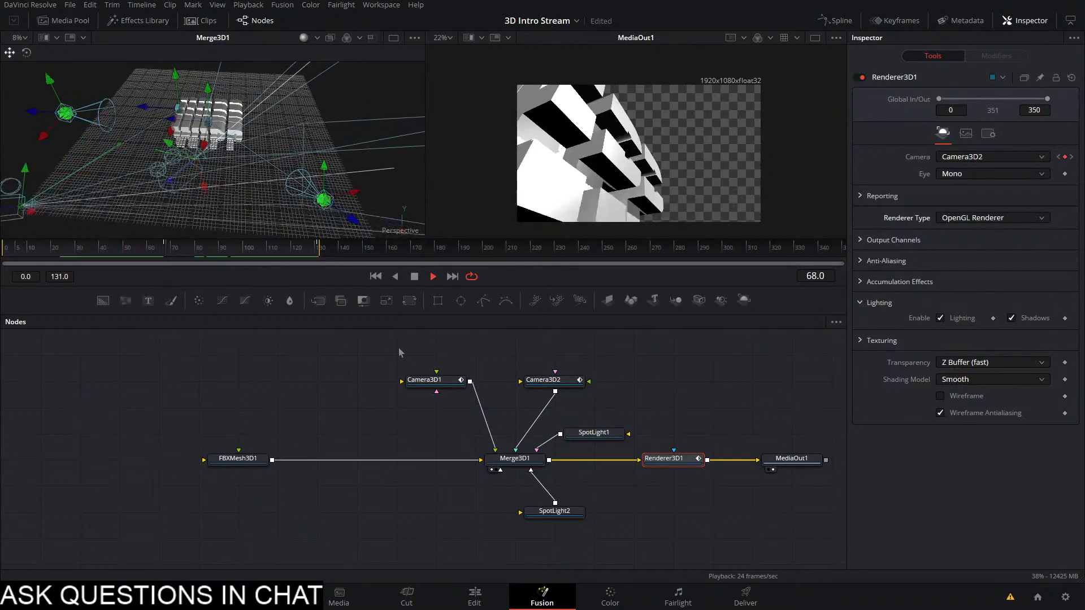
{"action": "key", "text": "space"}
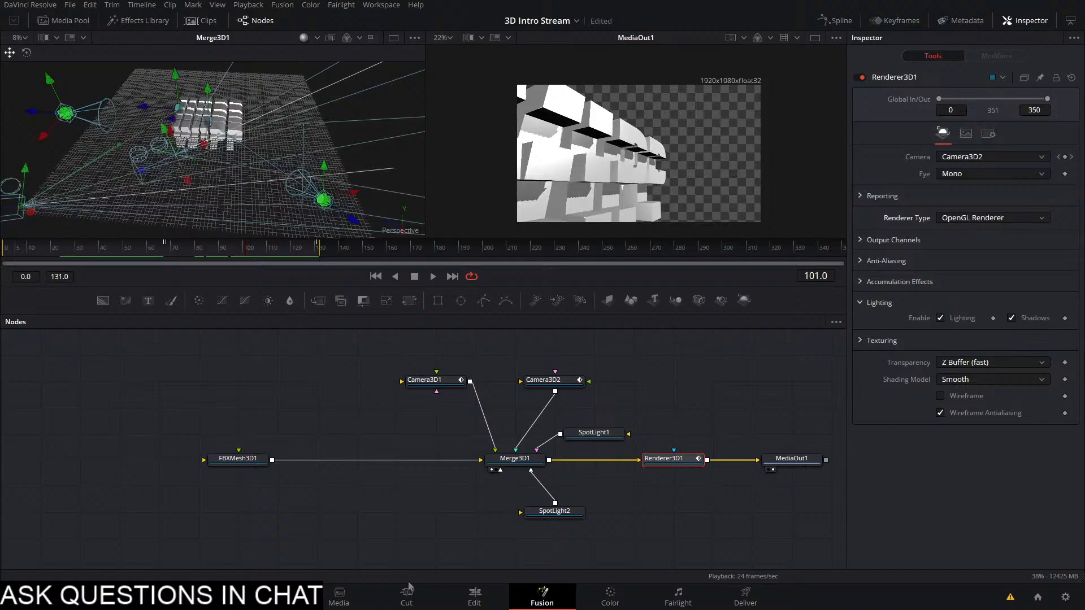
On the Edit page, play the timeline from the Fusion Composition clip's start at 01:00:05:13 to check the camera switch against the music
{"action": "left_click", "coordinate": [474, 596]}
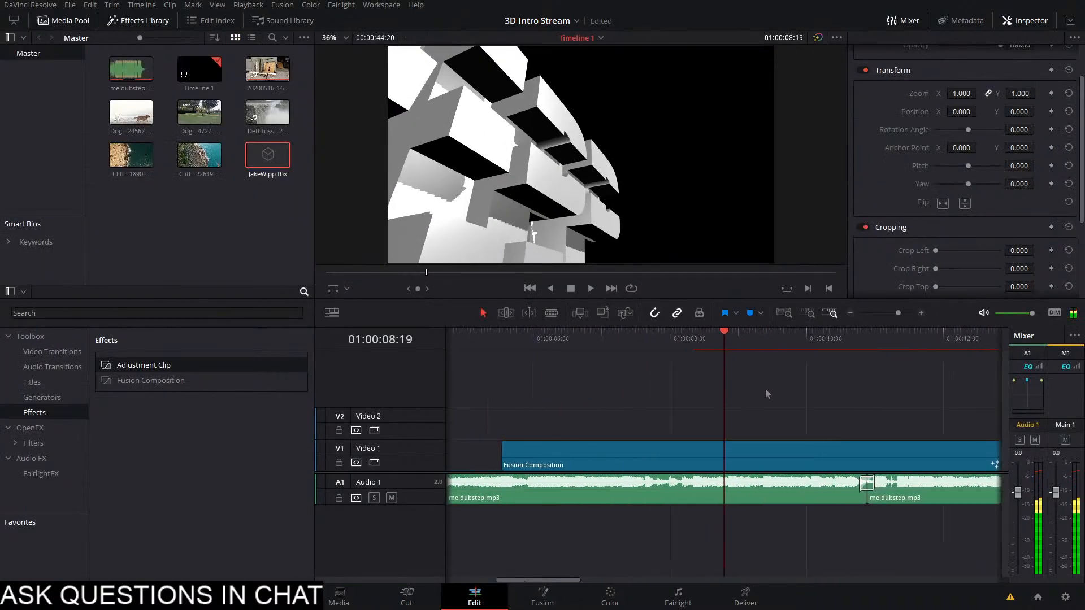
{"action": "scroll", "coordinate": [765, 390], "scroll_direction": "down", "scroll_amount": 2}
{"action": "left_click_drag", "start_coordinate": [696, 327], "coordinate": [562, 398]}
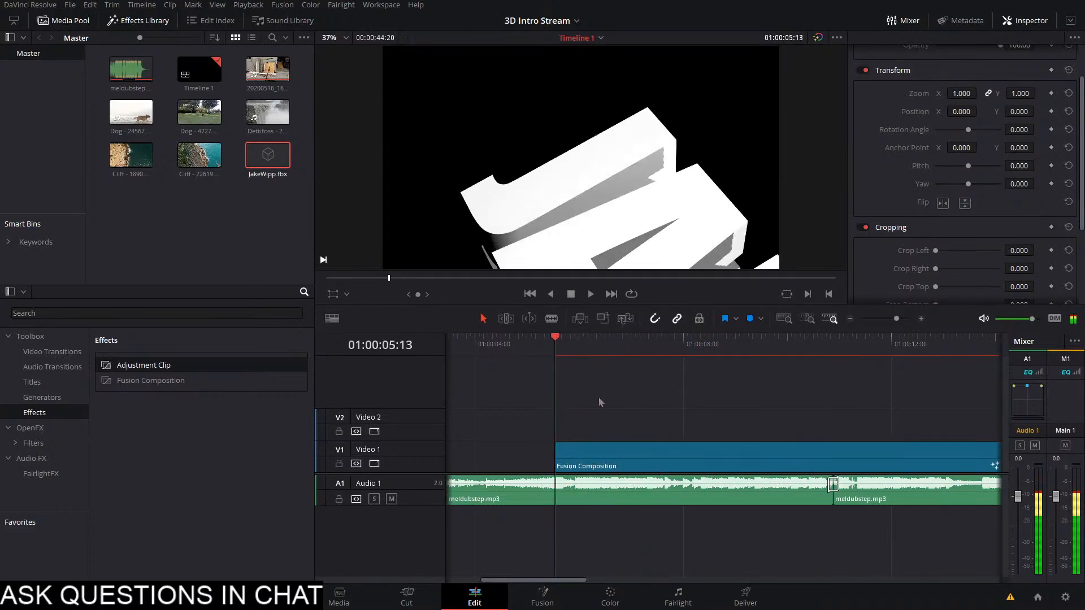
{"action": "key", "text": "space"}
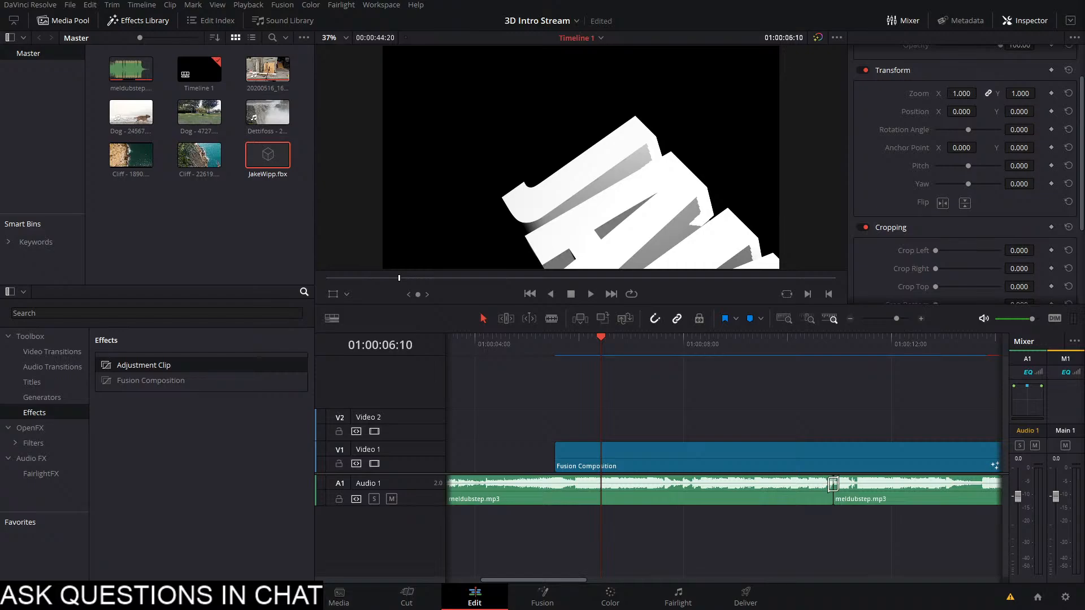
{"action": "left_click", "coordinate": [555, 353]}
{"action": "left_click", "coordinate": [589, 294]}
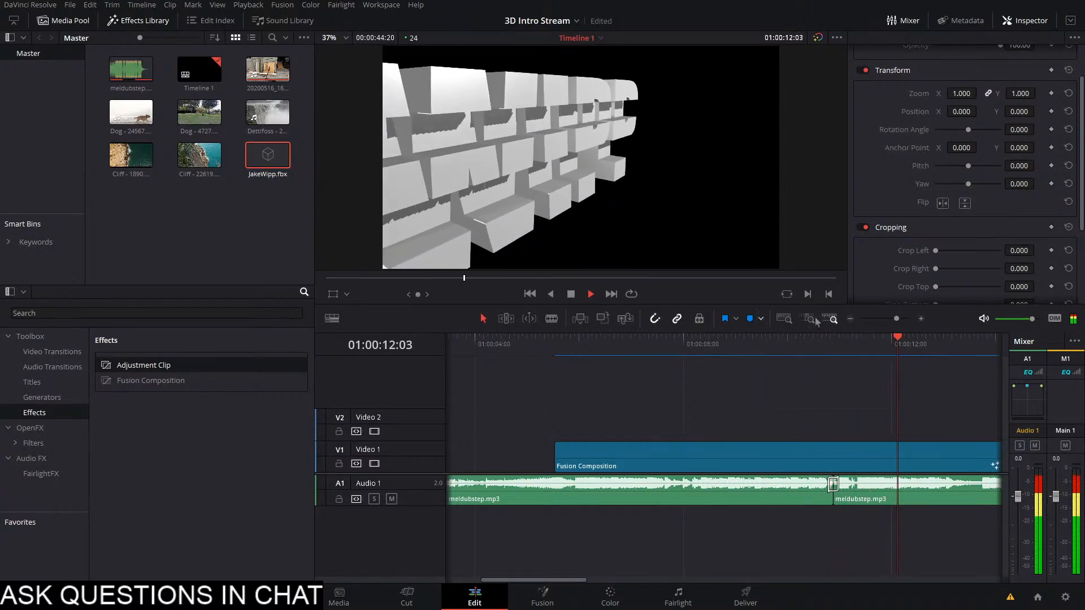
{"action": "left_click_drag", "start_coordinate": [785, 340], "coordinate": [555, 401]}
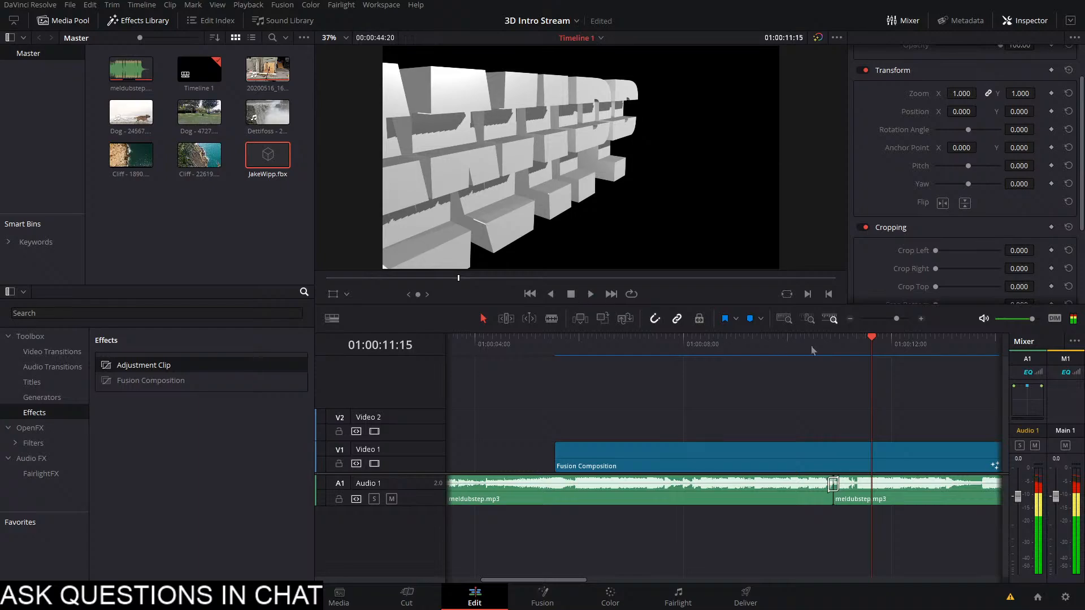
Play the timeline from 01:00:11:01 past the join between the two music clips to listen for the next beats
{"action": "left_click", "coordinate": [785, 341]}
{"action": "left_click", "coordinate": [842, 340]}
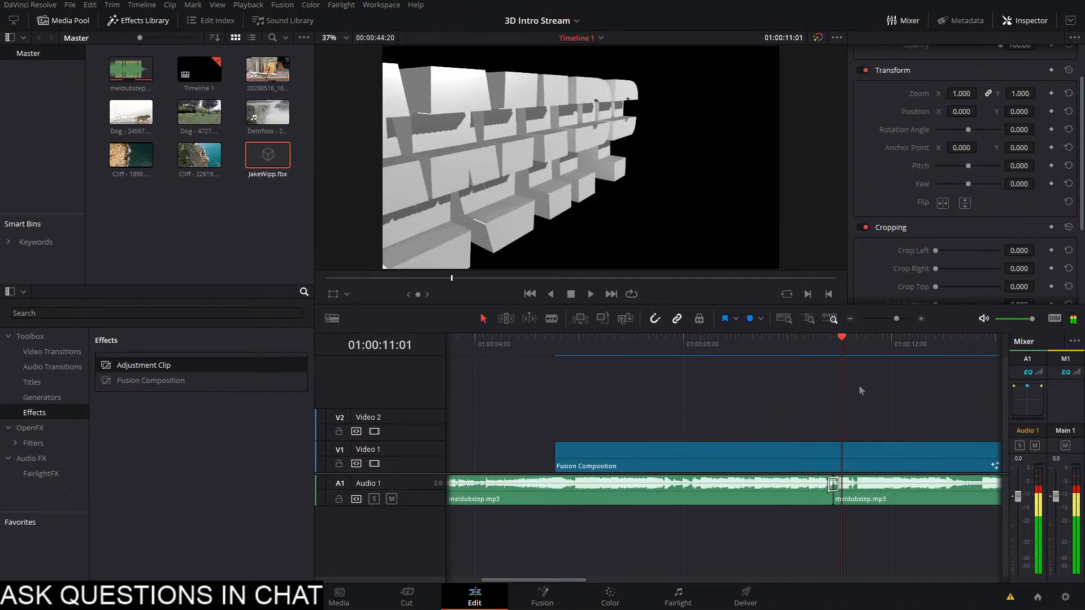
{"action": "scroll", "coordinate": [860, 390], "scroll_direction": "right", "scroll_amount": 5}
{"action": "key", "text": "space"}
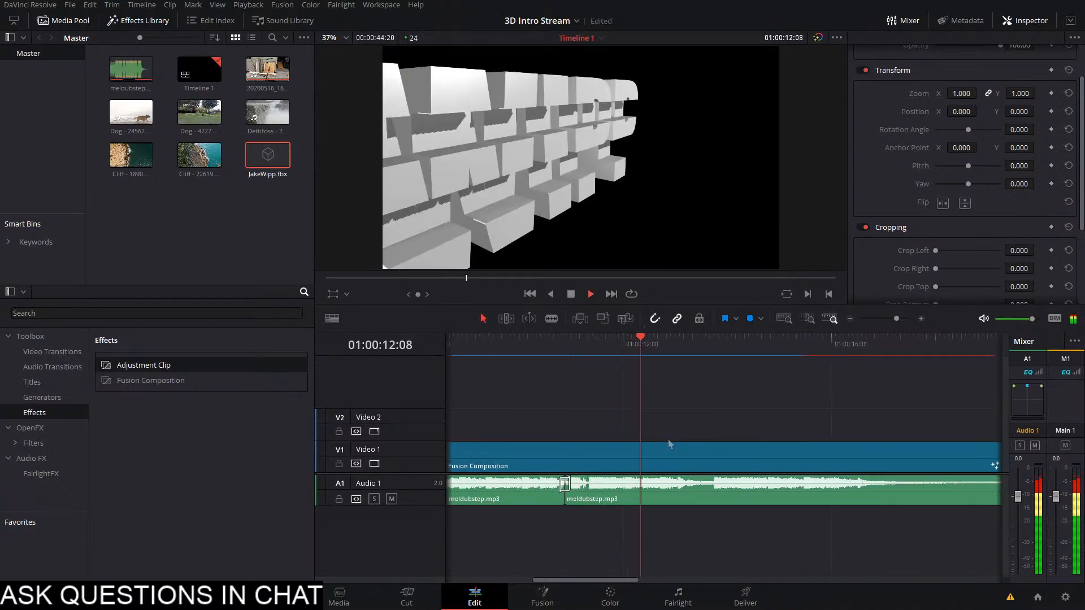
{"action": "scroll", "coordinate": [670, 444], "scroll_direction": "down", "scroll_amount": 3}
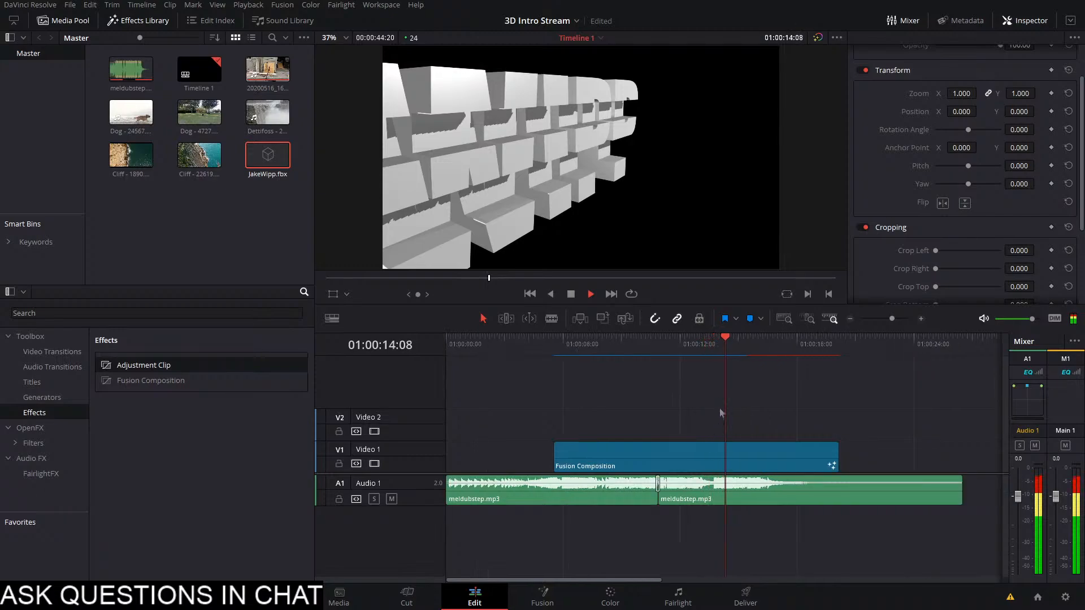
{"action": "left_click", "coordinate": [654, 387]}
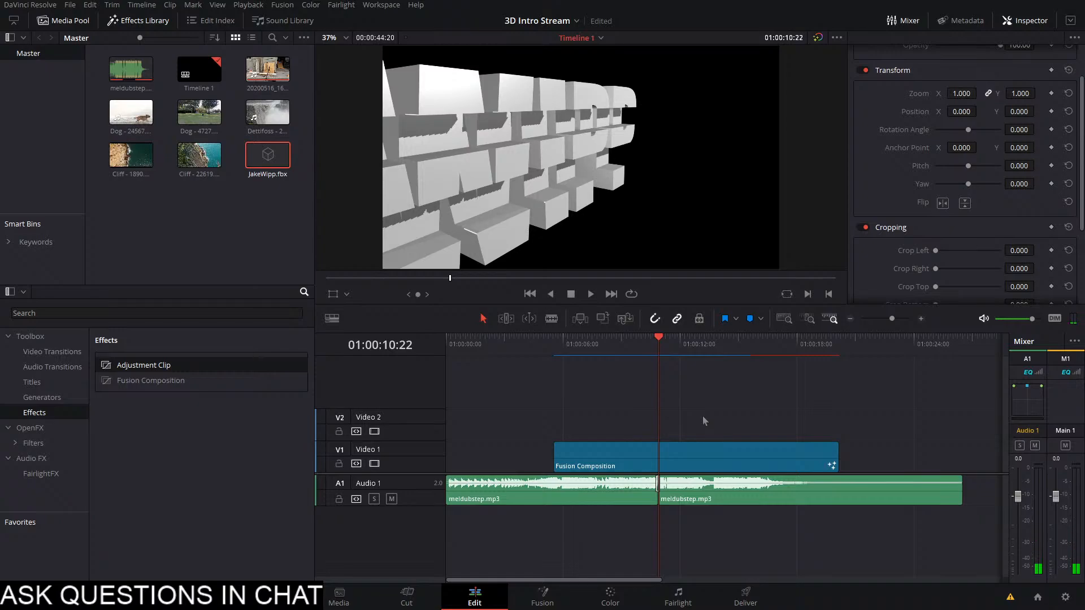
Replay the music from the join between the audio clips and park the playhead on the beat at 01:00:11:16
{"action": "scroll", "coordinate": [761, 444], "scroll_direction": "up", "scroll_amount": 4}
{"action": "key", "text": "space"}
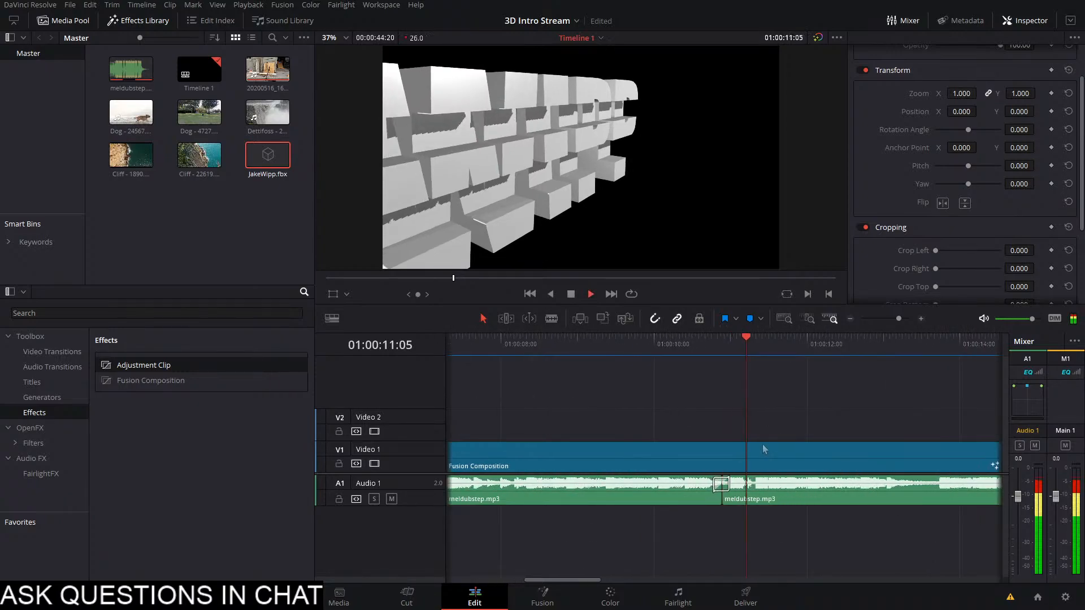
{"action": "key", "text": "space"}
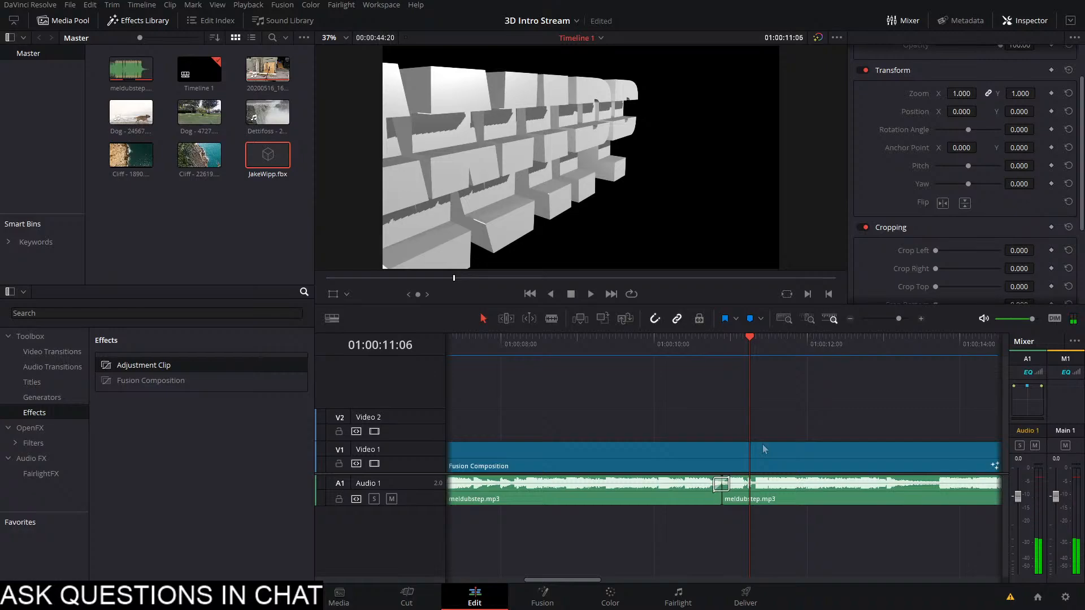
{"action": "key", "text": "space"}
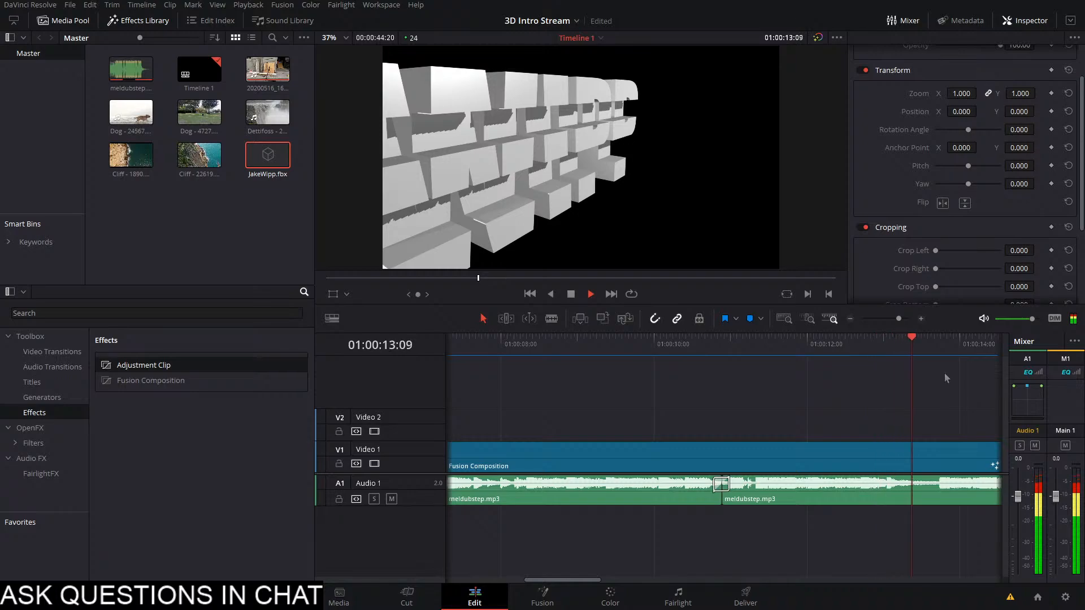
{"action": "key", "text": "space"}
{"action": "left_click_drag", "start_coordinate": [781, 369], "coordinate": [715, 387]}
{"action": "key", "text": "space"}
{"action": "key", "text": "space"}
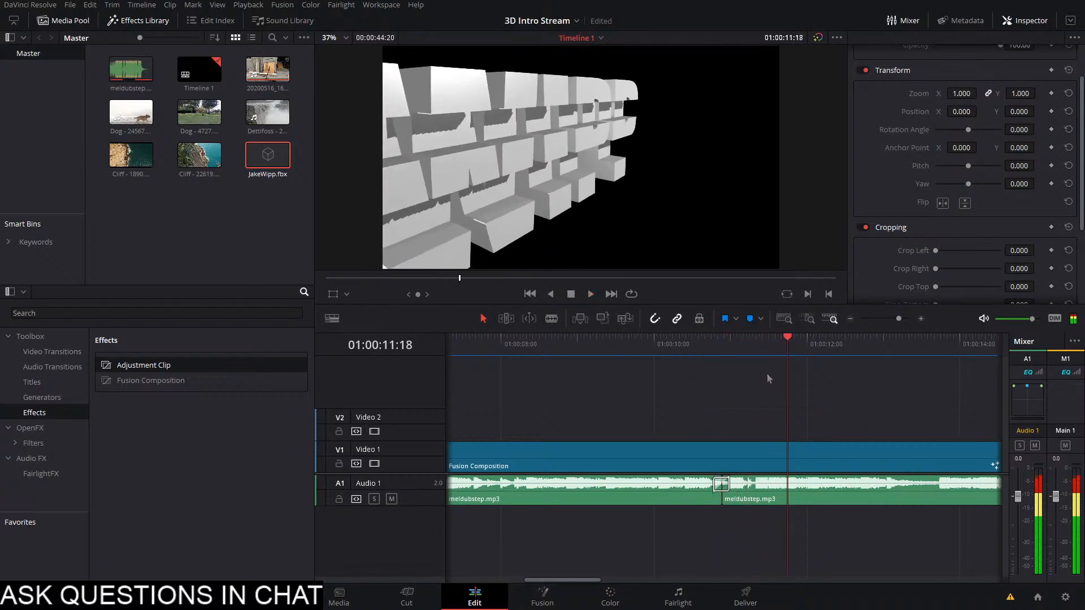
{"action": "mouse_move", "coordinate": [788, 349]}
{"action": "left_mouse_down"}
{"action": "mouse_move", "coordinate": [765, 357]}
{"action": "mouse_move", "coordinate": [782, 353]}
{"action": "left_mouse_up"}
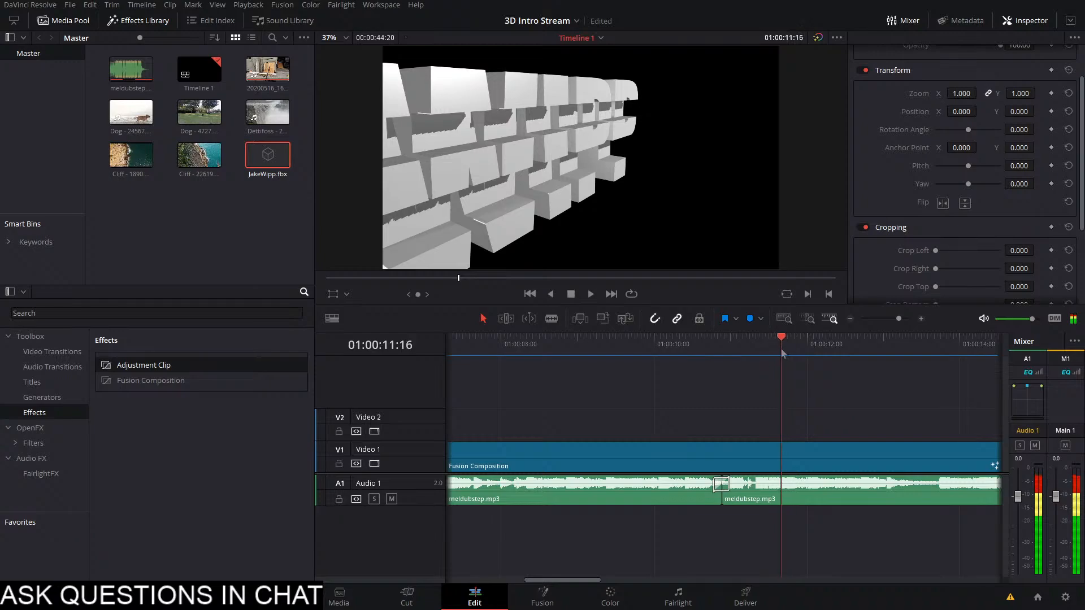
On the Fusion page, set the render range to frames 131–147 and go to frame 131
{"action": "left_click", "coordinate": [542, 603]}
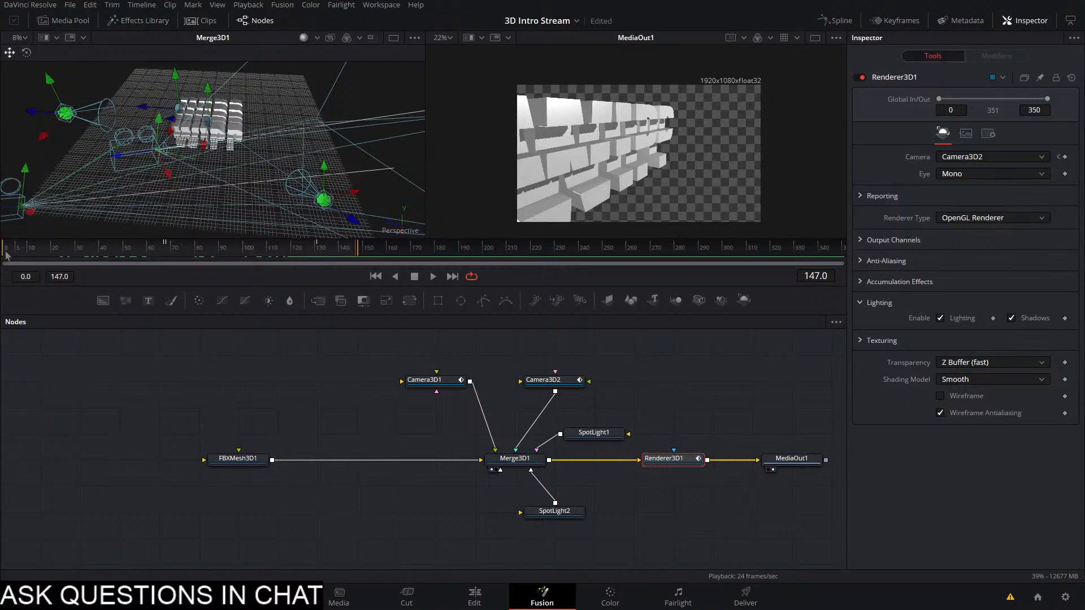
{"action": "left_click_drag", "start_coordinate": [3, 253], "coordinate": [167, 260]}
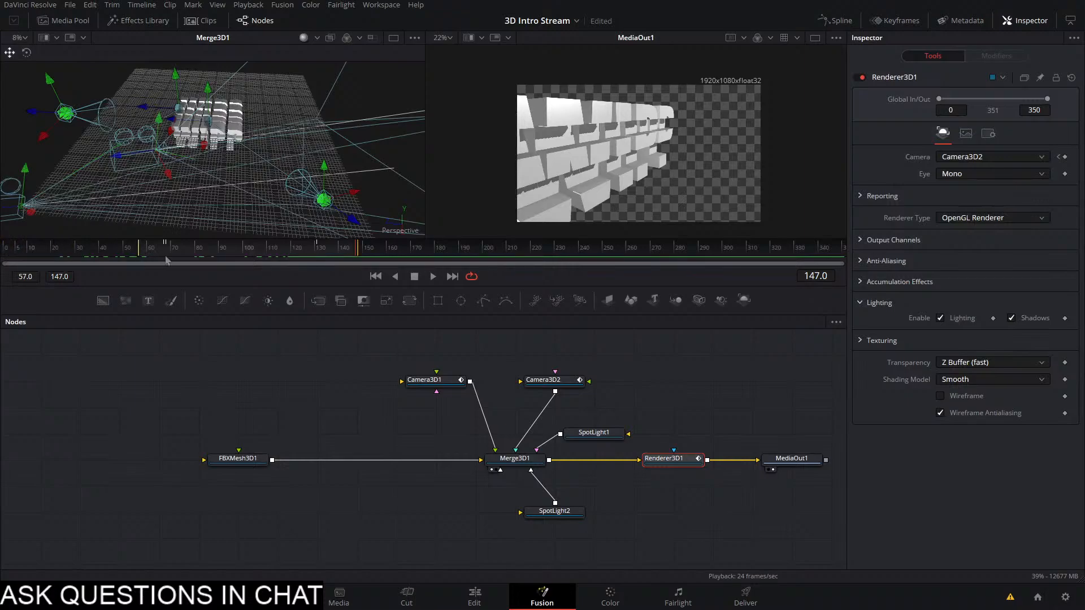
{"action": "left_click", "coordinate": [320, 258]}
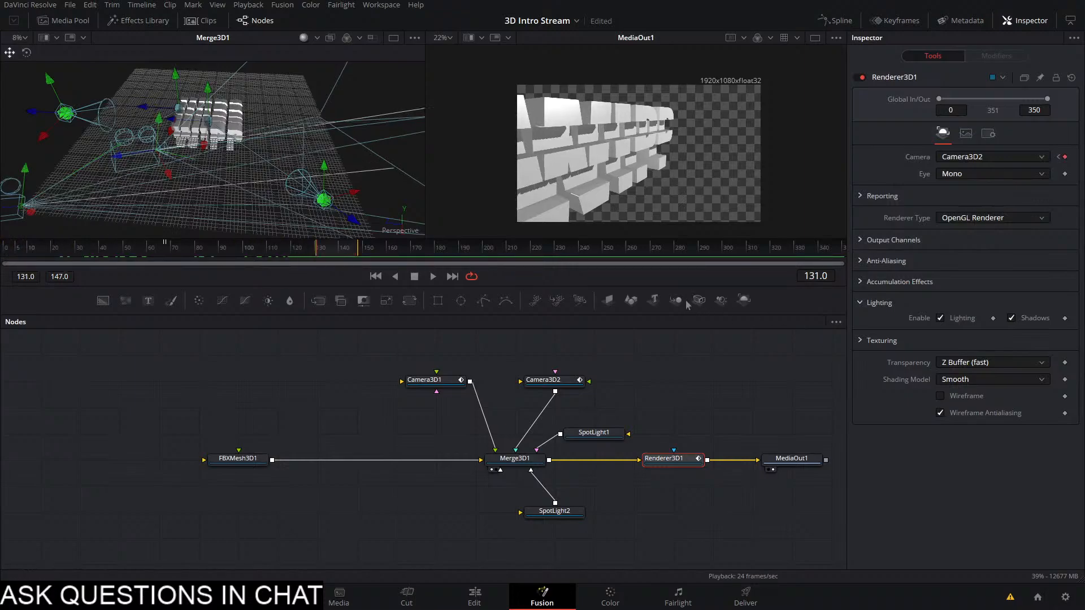
Add a third Camera3D node, stack the cameras in one column and connect the new camera to Merge3D1
{"action": "left_click_drag", "start_coordinate": [699, 301], "coordinate": [633, 380]}
{"action": "left_click_drag", "start_coordinate": [560, 384], "coordinate": [442, 359]}
{"action": "left_click_drag", "start_coordinate": [646, 381], "coordinate": [515, 485]}
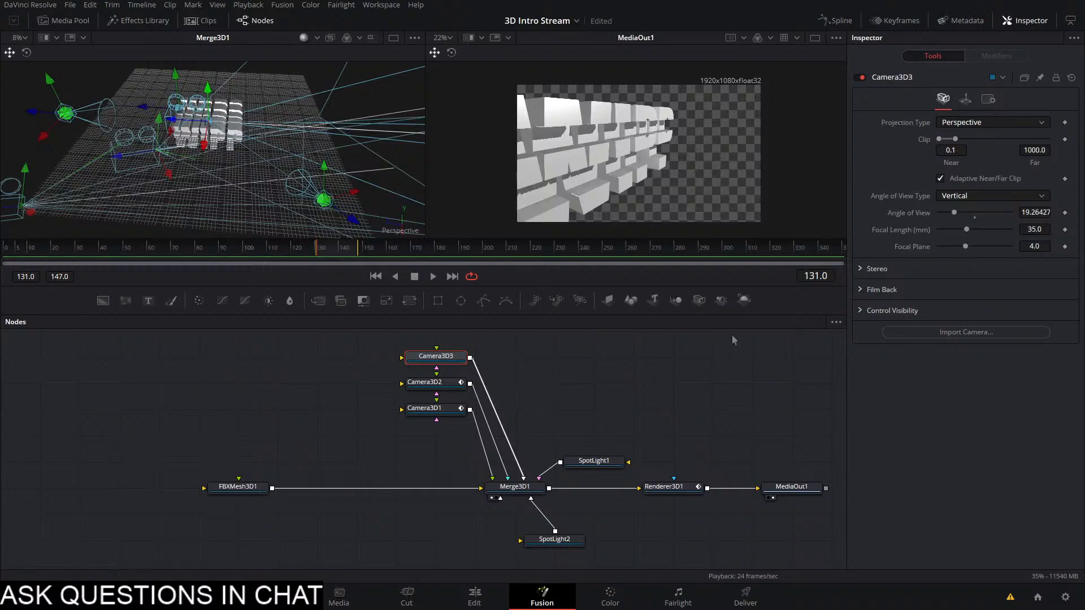
Keyframe the Renderer3D1 camera to Camera3D3 at frame 132
{"action": "left_click", "coordinate": [1037, 160]}
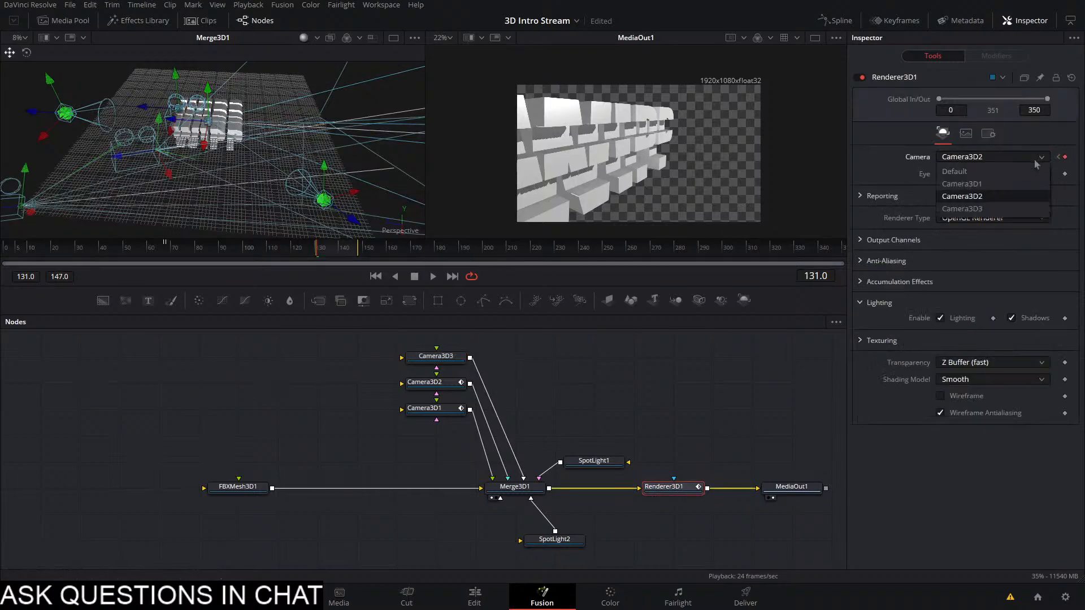
{"action": "left_click", "coordinate": [320, 250]}
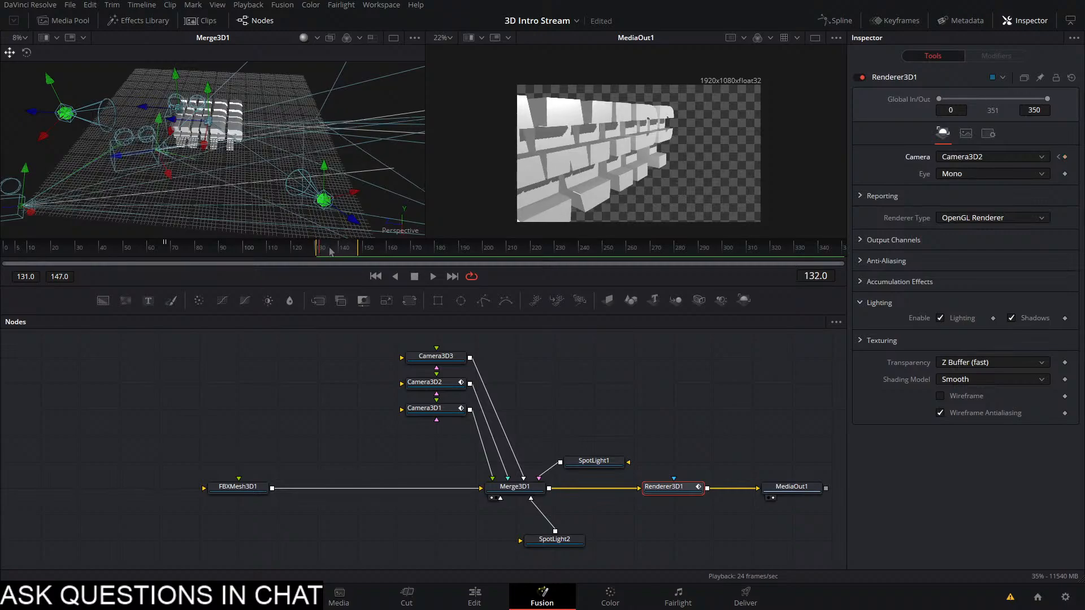
{"action": "left_click", "coordinate": [992, 157]}
{"action": "left_click", "coordinate": [960, 209]}
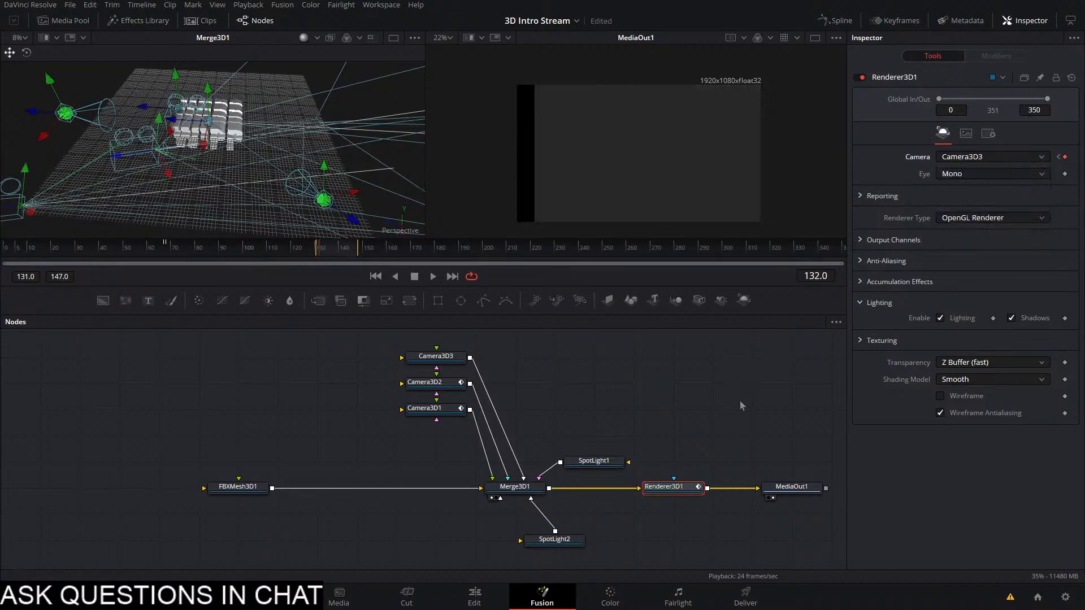
Frame the front corner of the 3D text in the perspective view and copy that PoV to Camera3D3
{"action": "left_click", "coordinate": [449, 370]}
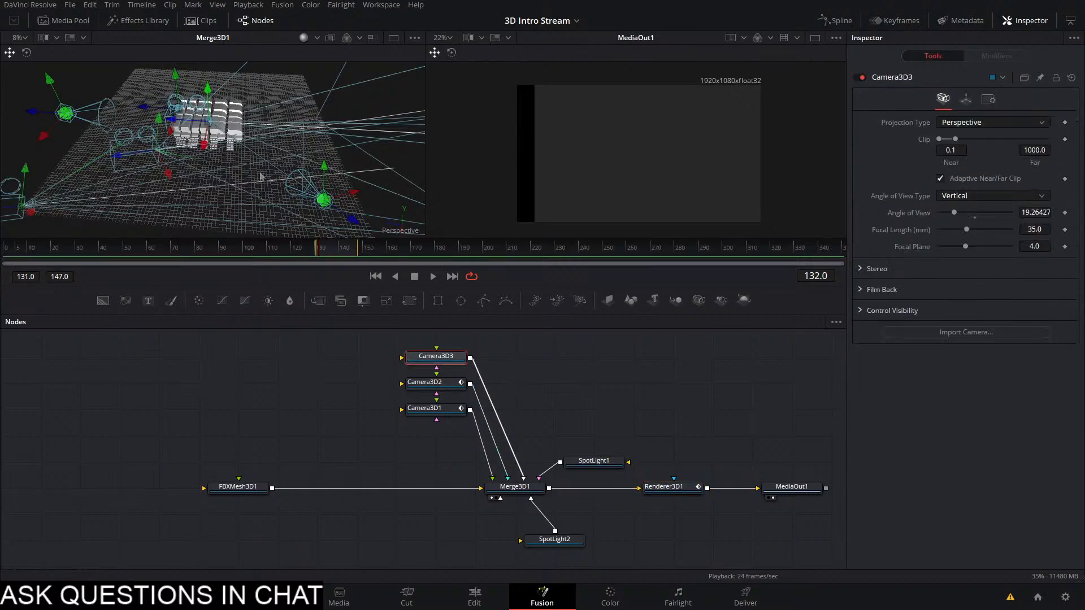
{"action": "scroll", "coordinate": [235, 156], "scroll_direction": "up", "scroll_amount": 3}
{"action": "left_click_drag", "start_coordinate": [232, 158], "coordinate": [218, 140]}
{"action": "mouse_move", "coordinate": [250, 216]}
{"action": "left_mouse_down"}
{"action": "mouse_move", "coordinate": [275, 164]}
{"action": "mouse_move", "coordinate": [209, 133]}
{"action": "mouse_move", "coordinate": [198, 102]}
{"action": "mouse_move", "coordinate": [255, 180]}
{"action": "mouse_move", "coordinate": [238, 207]}
{"action": "mouse_move", "coordinate": [226, 195]}
{"action": "mouse_move", "coordinate": [235, 226]}
{"action": "left_mouse_up"}
{"action": "scroll", "coordinate": [235, 227], "scroll_direction": "down", "scroll_amount": 5}
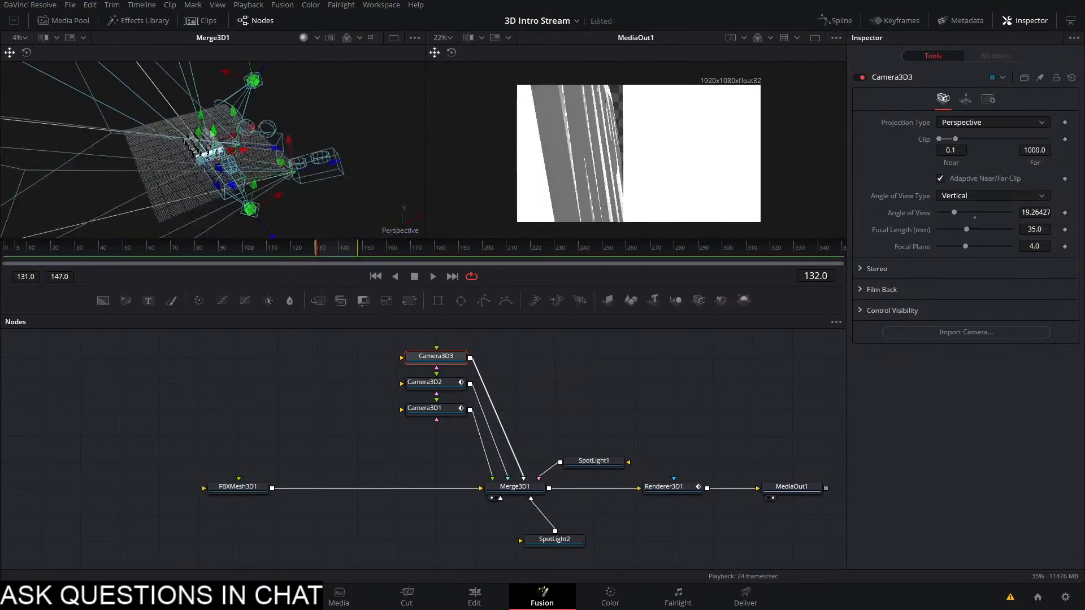
{"action": "scroll", "coordinate": [220, 141], "scroll_direction": "up", "scroll_amount": 5}
{"action": "left_click_drag", "start_coordinate": [260, 140], "coordinate": [286, 146]}
{"action": "right_click", "coordinate": [285, 146]}
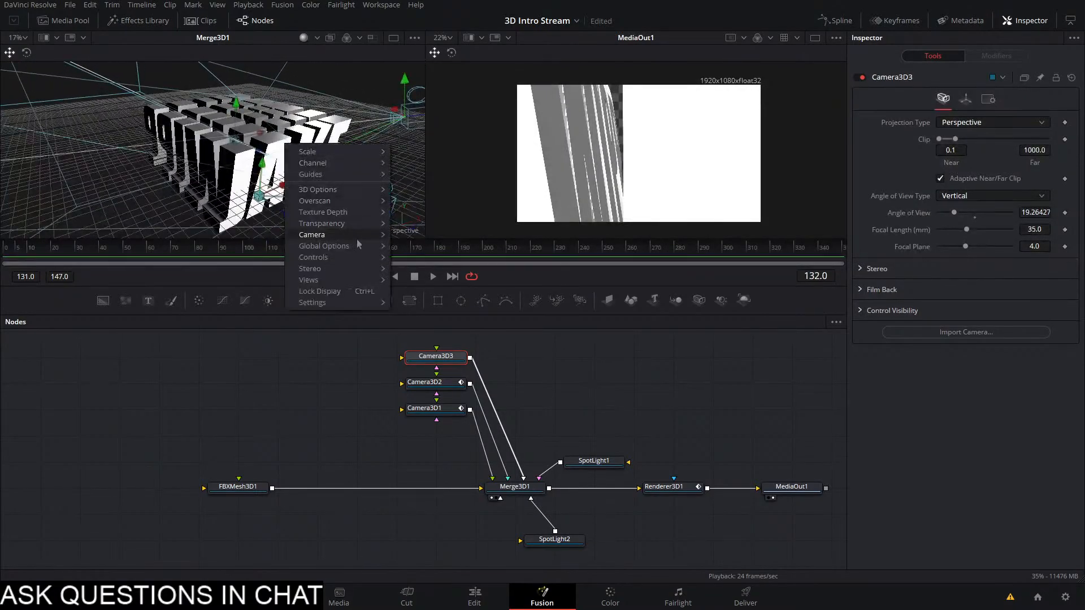
{"action": "mouse_move", "coordinate": [316, 234]}
{"action": "mouse_move", "coordinate": [429, 347]}
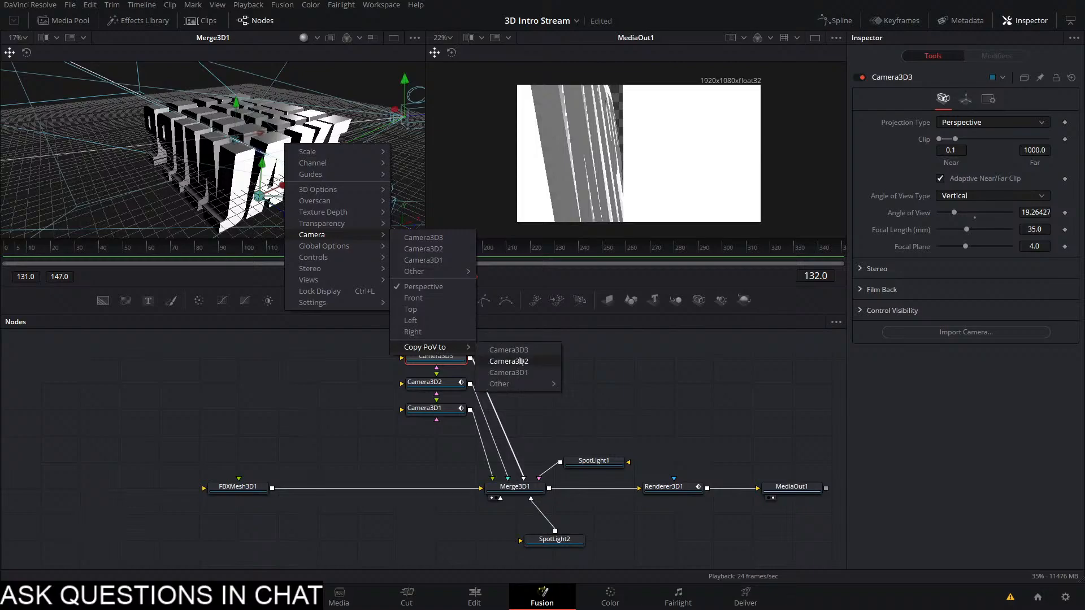
{"action": "left_click", "coordinate": [497, 350]}
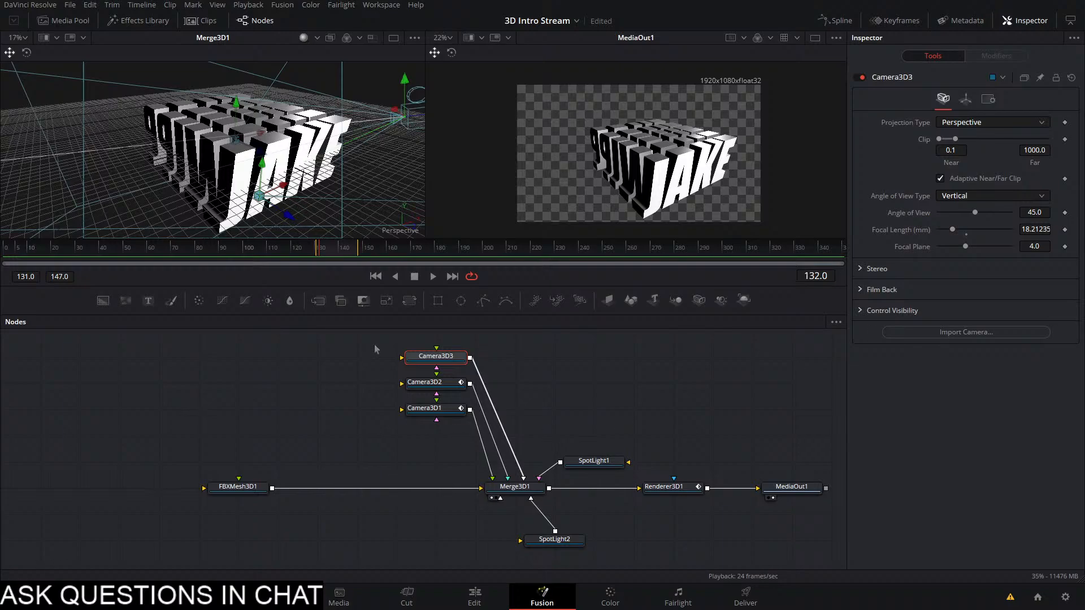
Go to frame 147 and switch the Merge3D1 viewer to look through Camera3D3
{"action": "left_click_drag", "start_coordinate": [317, 249], "coordinate": [358, 252]}
{"action": "left_click_drag", "start_coordinate": [305, 192], "coordinate": [125, 145]}
{"action": "right_click", "coordinate": [126, 145]}
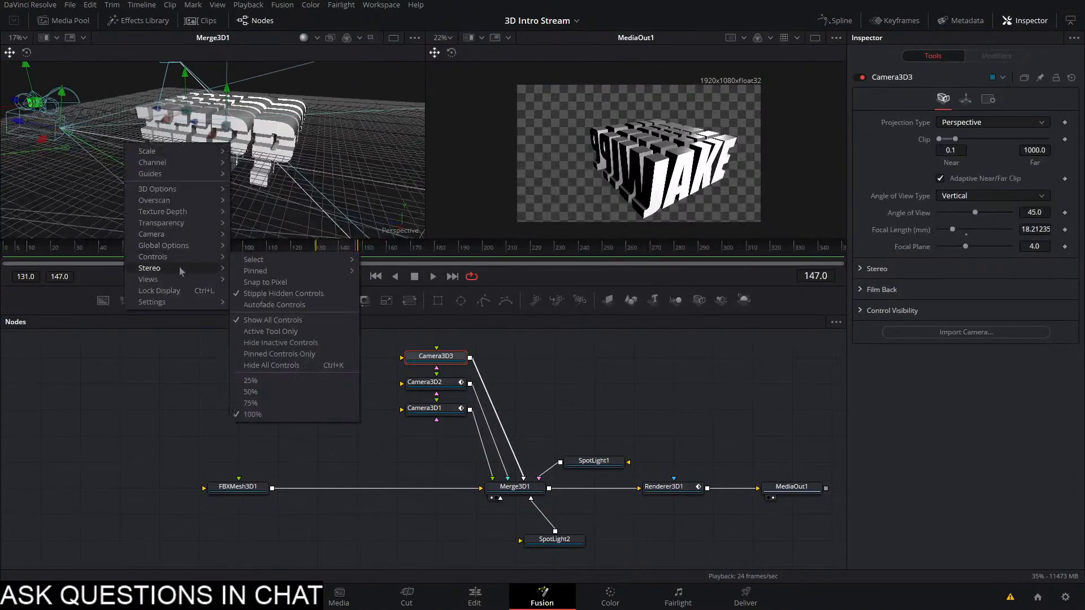
{"action": "mouse_move", "coordinate": [164, 225]}
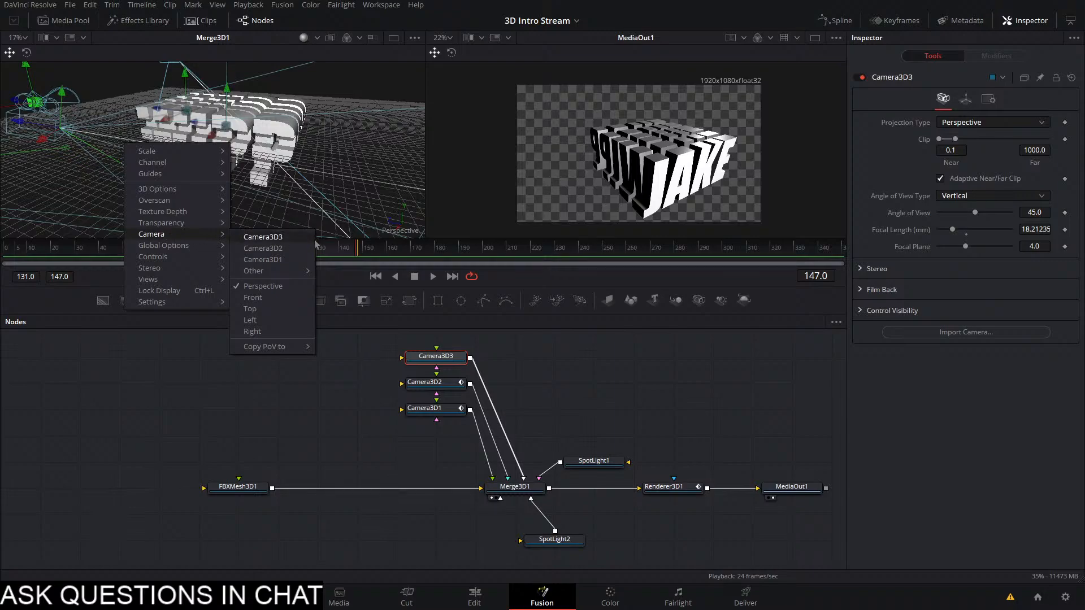
{"action": "left_click", "coordinate": [298, 239]}
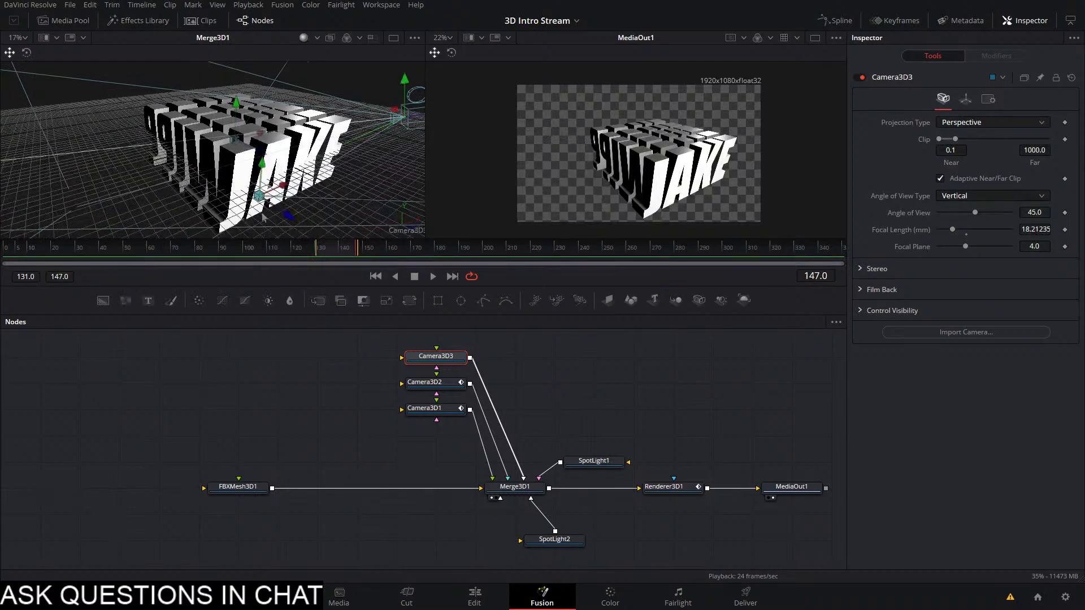
Fly Camera3D3 to a low view over the letter tops, at about X -1.48, Y 1.83 and Z -1.22
{"action": "left_click_drag", "start_coordinate": [330, 173], "coordinate": [275, 198]}
{"action": "left_click_drag", "start_coordinate": [249, 142], "coordinate": [438, 19]}
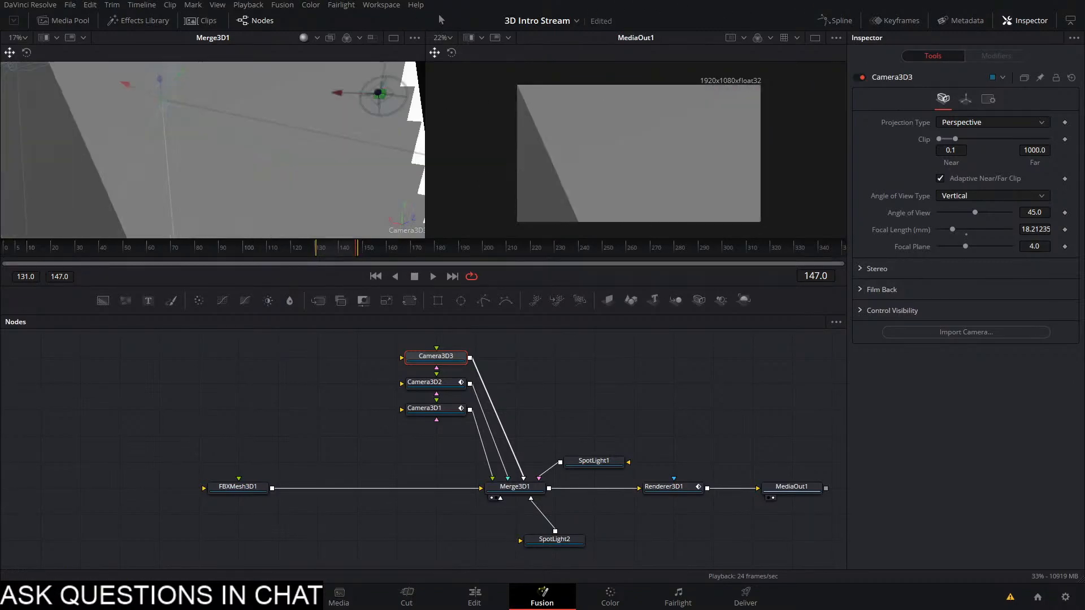
{"action": "scroll", "coordinate": [230, 123], "scroll_direction": "down", "scroll_amount": 5}
{"action": "scroll", "coordinate": [229, 124], "scroll_direction": "down", "scroll_amount": 10}
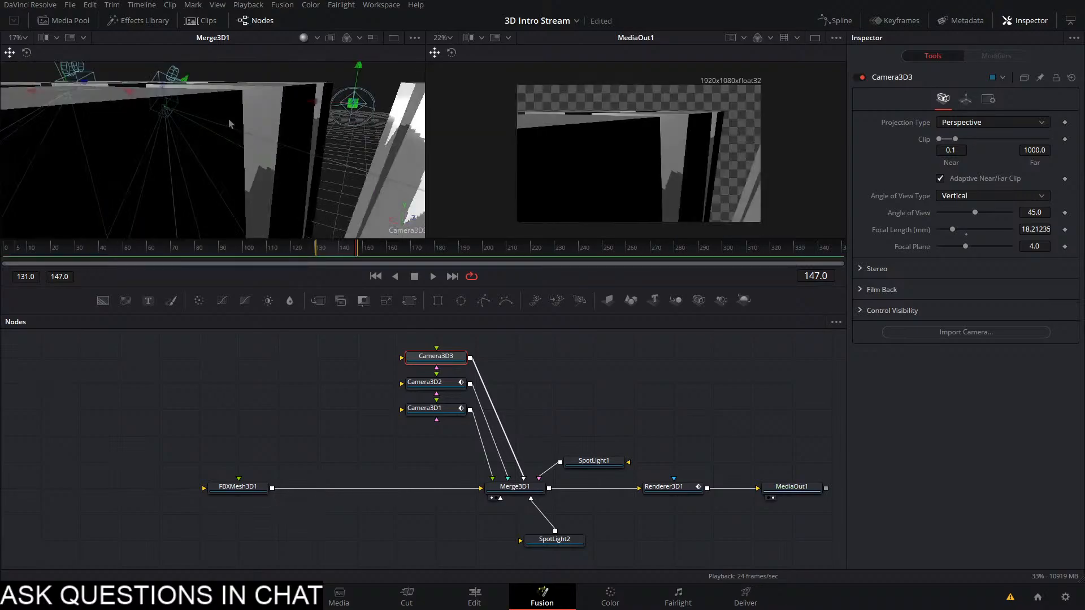
{"action": "scroll", "coordinate": [229, 125], "scroll_direction": "down", "scroll_amount": 6}
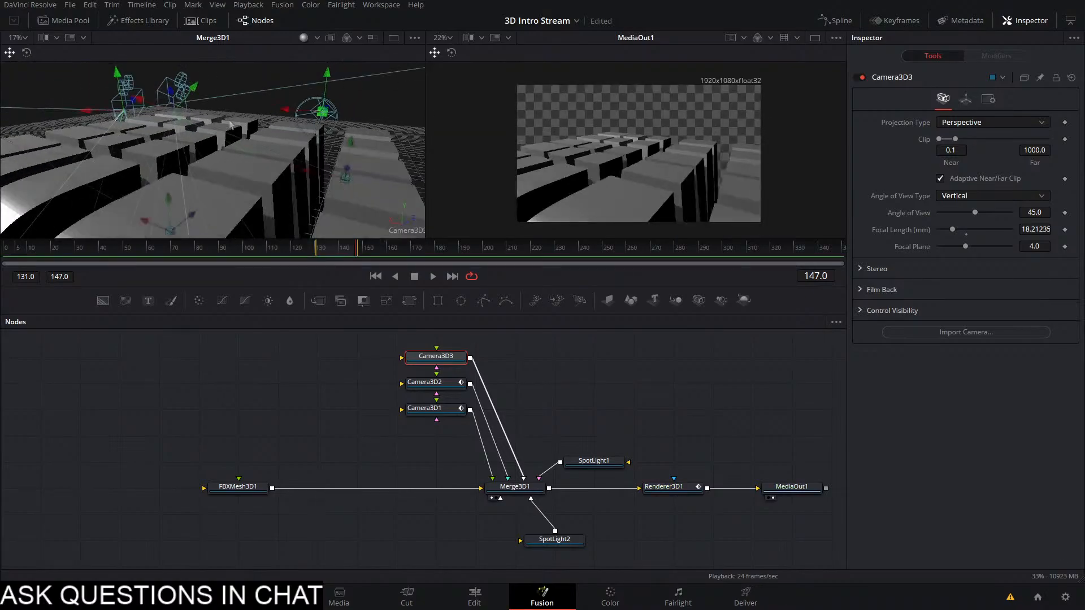
{"action": "scroll", "coordinate": [233, 123], "scroll_direction": "down", "scroll_amount": 3}
{"action": "scroll", "coordinate": [237, 126], "scroll_direction": "up", "scroll_amount": 5}
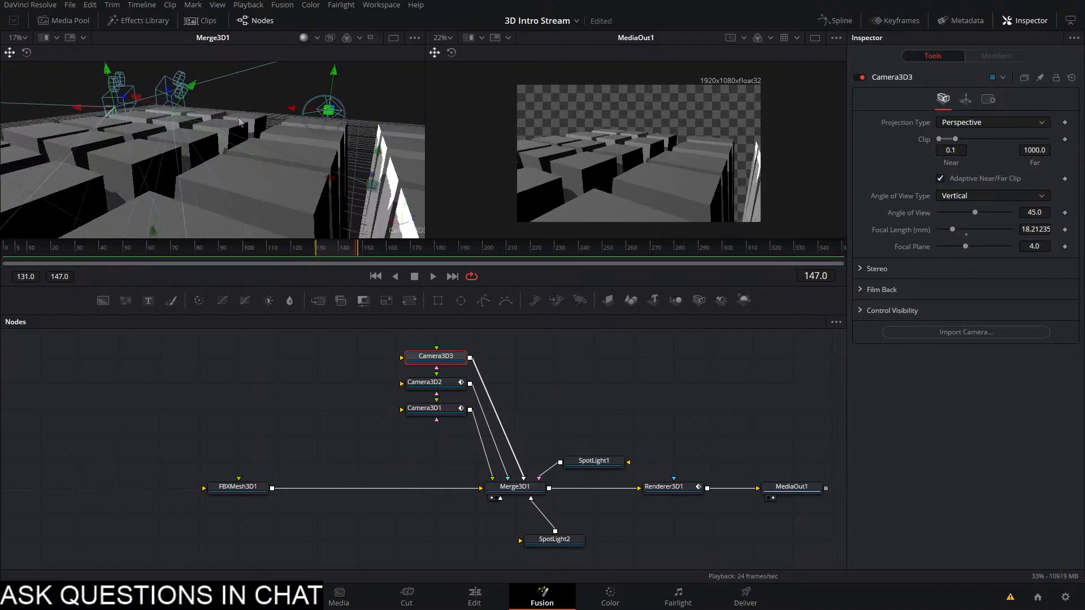
Return the Merge3D1 viewer to the perspective view and orbit round to the lit front face of the text
{"action": "right_click", "coordinate": [243, 128]}
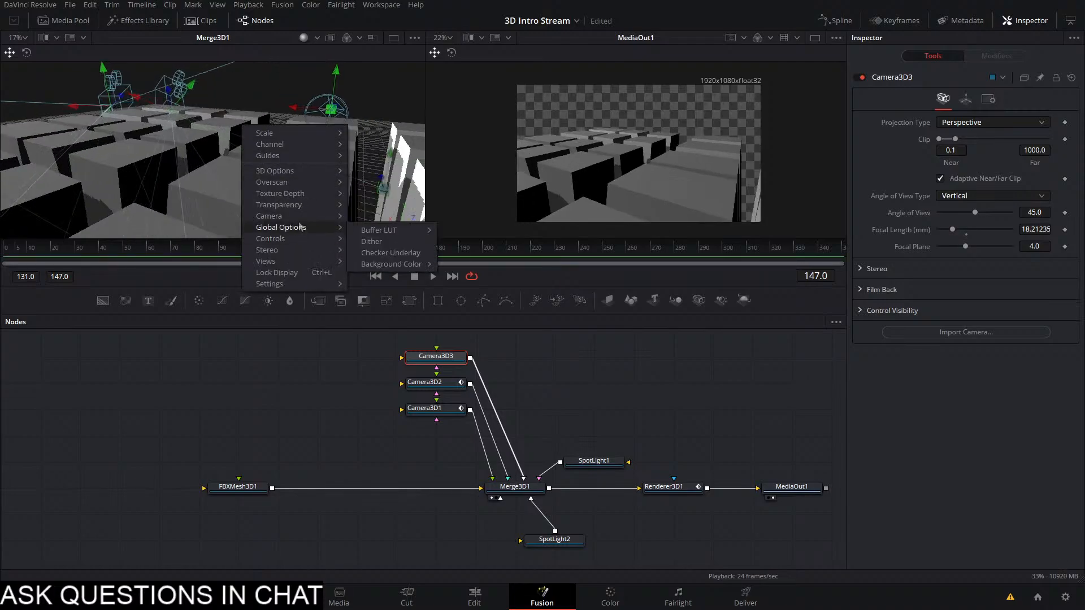
{"action": "mouse_move", "coordinate": [326, 220]}
{"action": "left_click", "coordinate": [387, 269]}
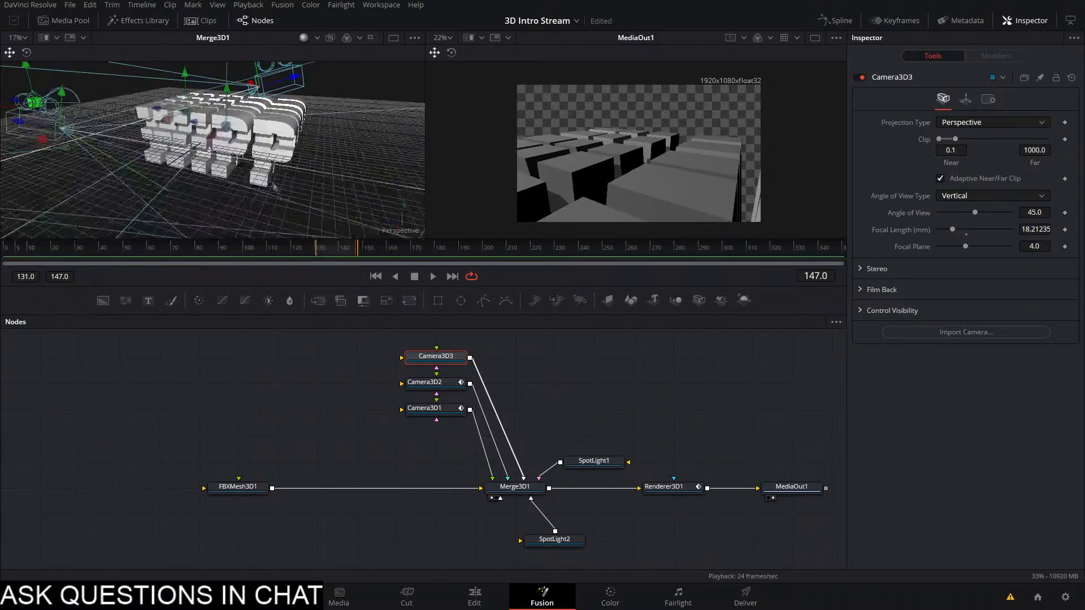
{"action": "scroll", "coordinate": [276, 188], "scroll_direction": "down", "scroll_amount": 5}
{"action": "left_click_drag", "start_coordinate": [198, 169], "coordinate": [311, 152]}
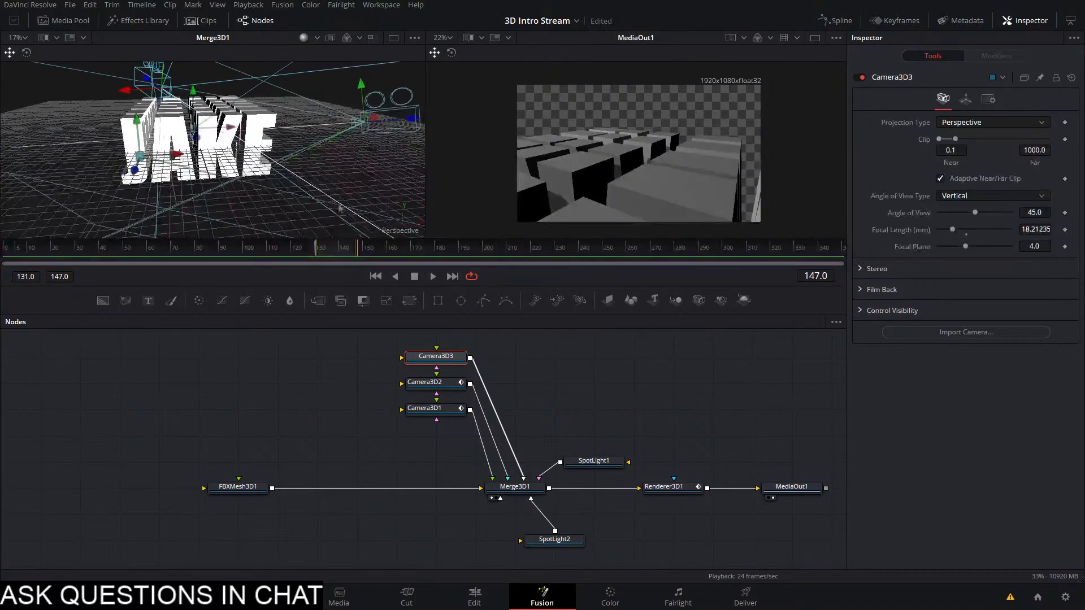
Go to frame 132, show Camera3D3's transform settings and orbit the perspective view to the front corner of the text
{"action": "left_click_drag", "start_coordinate": [367, 267], "coordinate": [325, 263]}
{"action": "left_click", "coordinate": [966, 98]}
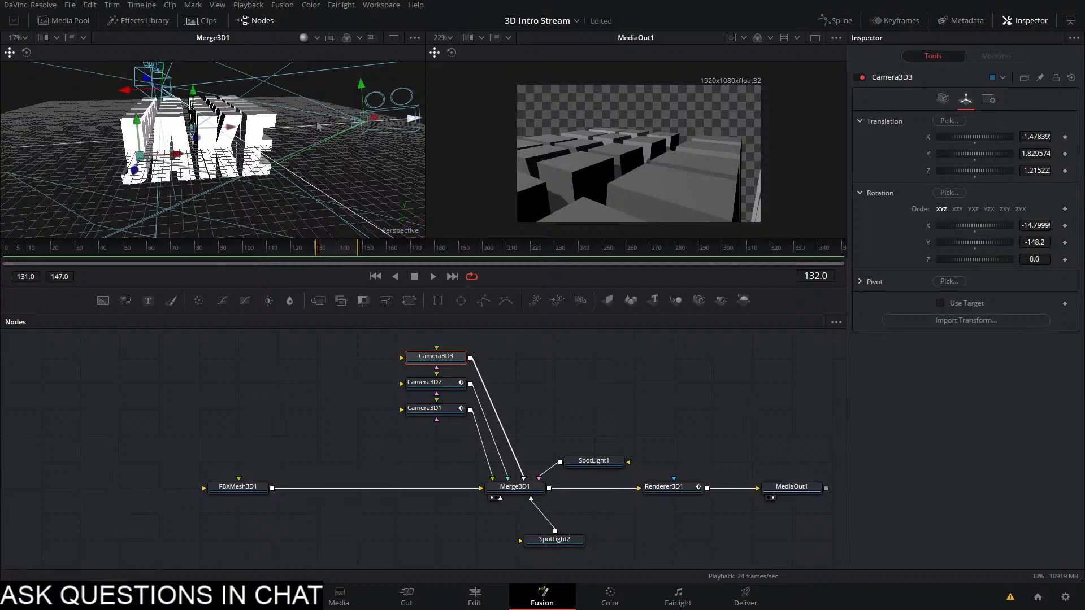
{"action": "left_click_drag", "start_coordinate": [154, 145], "coordinate": [254, 174]}
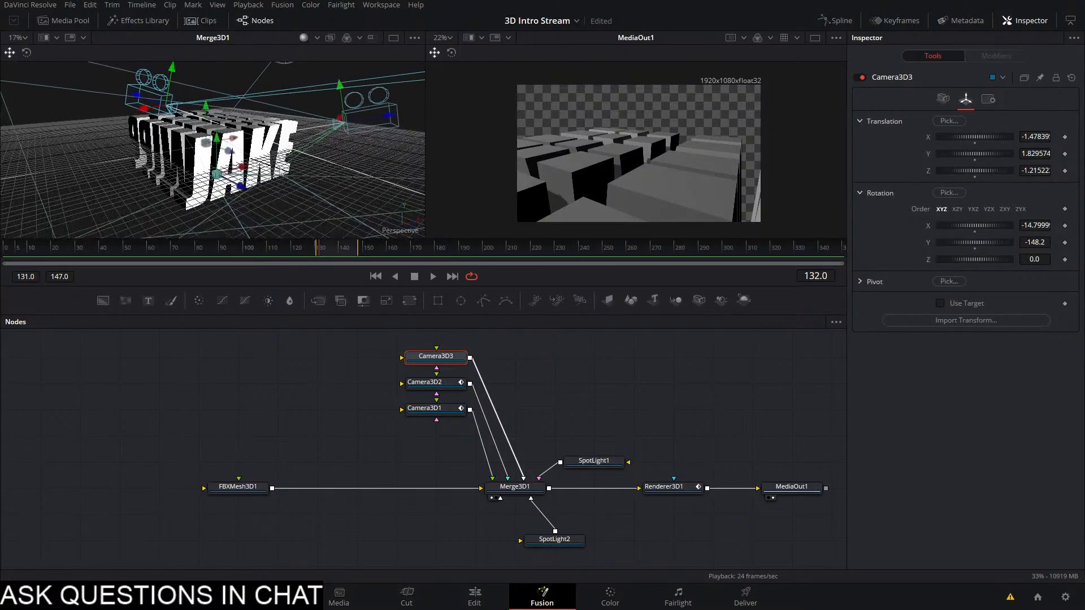
Check the Merge3D1 viewer through Camera3D3, and return it to the perspective view
{"action": "right_click", "coordinate": [314, 167]}
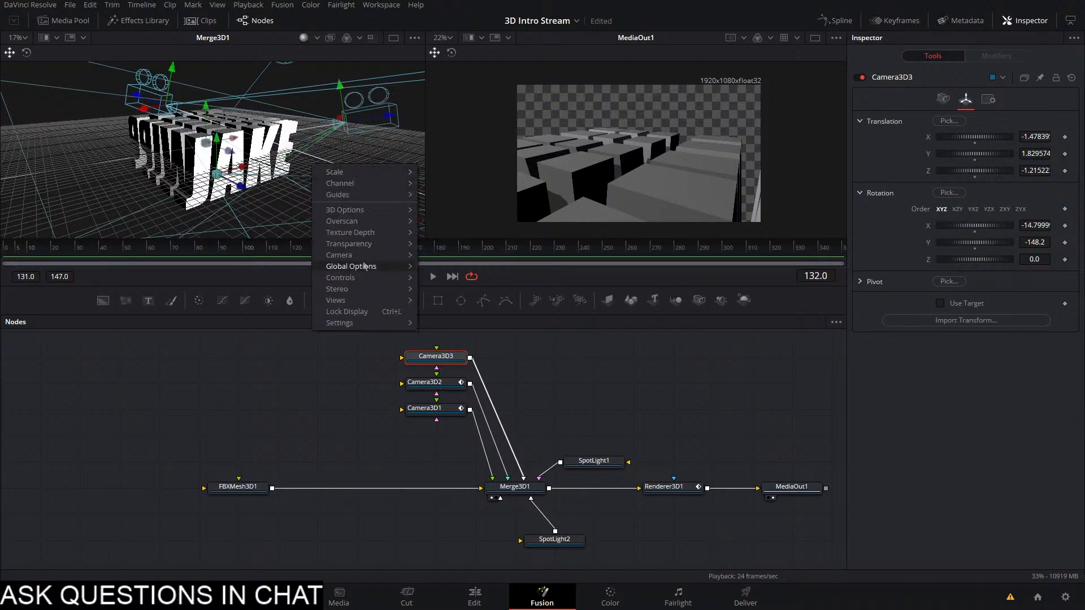
{"action": "mouse_move", "coordinate": [361, 255]}
{"action": "left_click", "coordinate": [450, 258]}
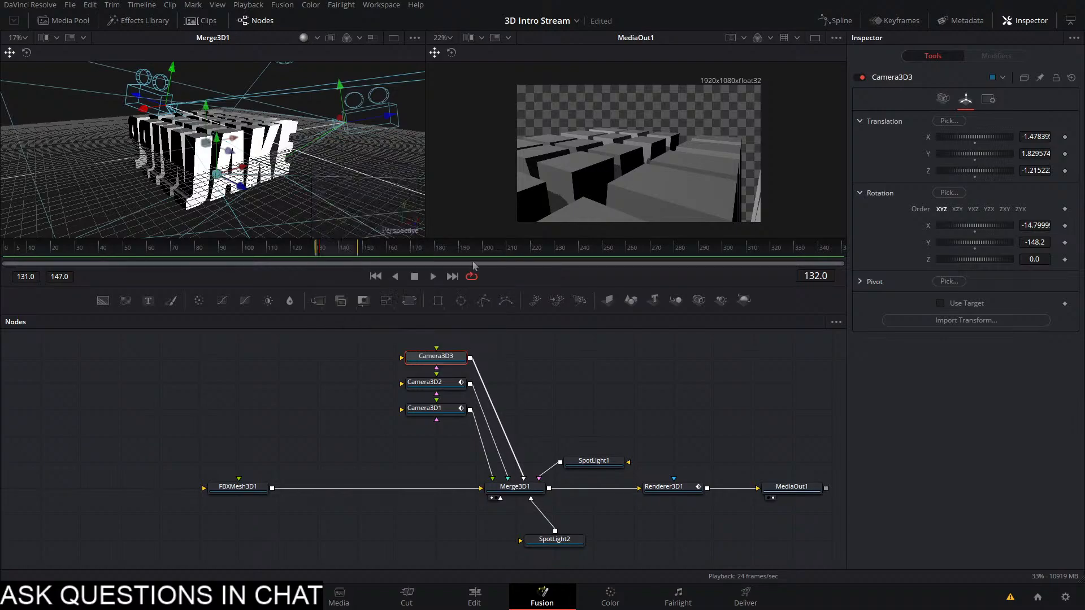
{"action": "right_click", "coordinate": [303, 189]}
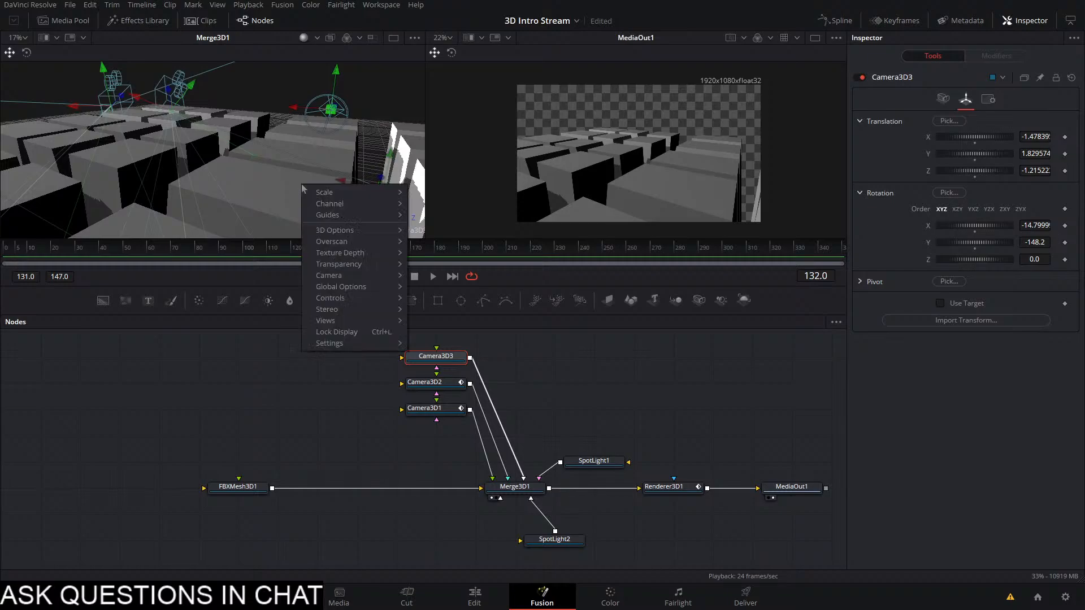
{"action": "mouse_move", "coordinate": [365, 277]}
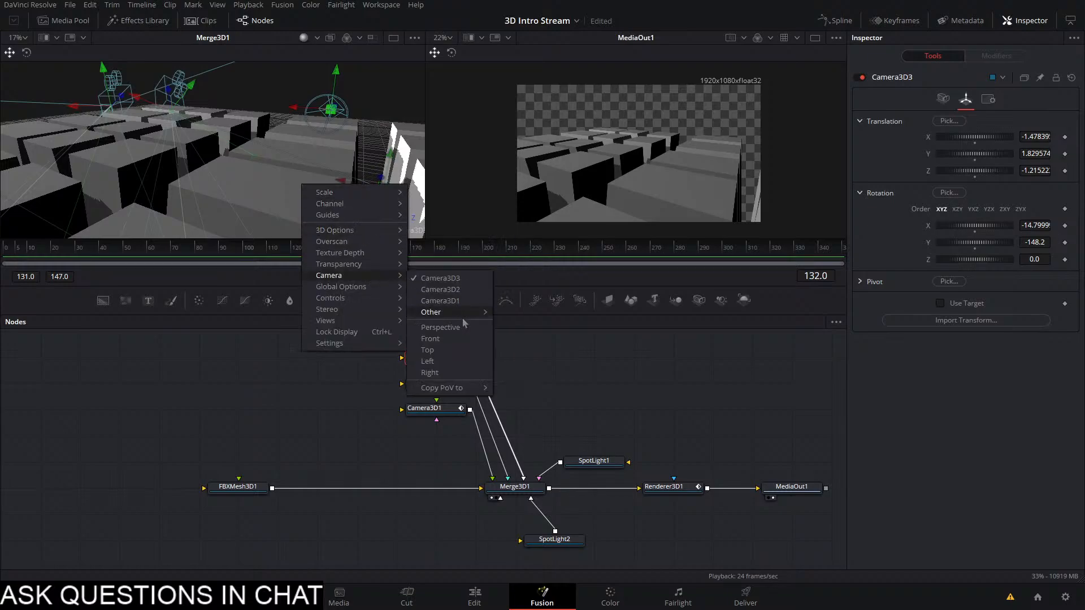
{"action": "left_click", "coordinate": [441, 328]}
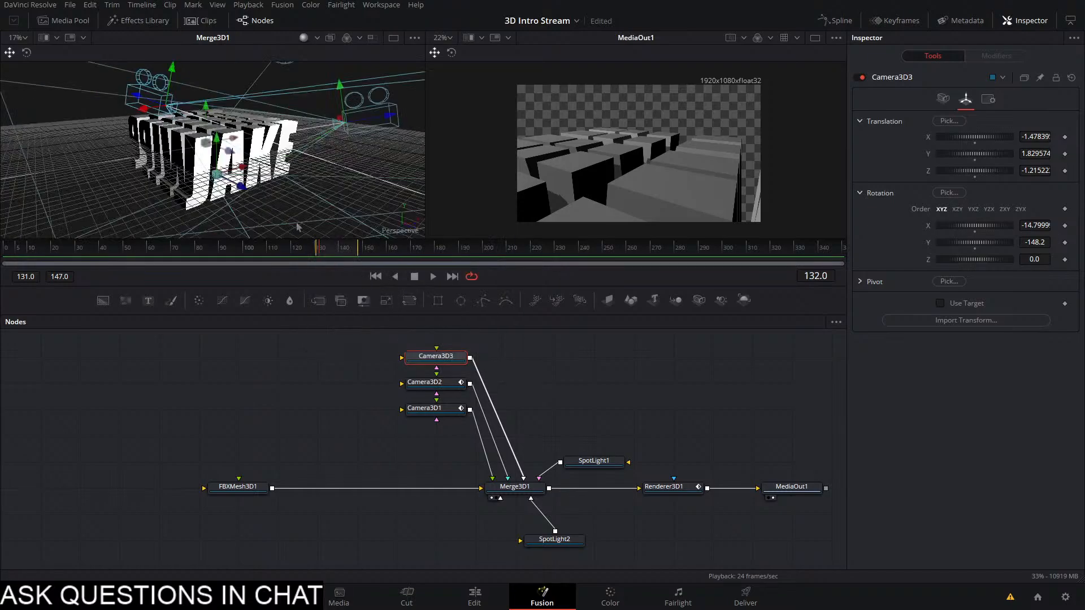
Frame the text's front corner from slightly above and copy that PoV to Camera3D3, at about X -7.14, Y 3.04, Z 8.45
{"action": "mouse_move", "coordinate": [288, 219]}
{"action": "left_mouse_down"}
{"action": "mouse_move", "coordinate": [267, 232]}
{"action": "mouse_move", "coordinate": [302, 235]}
{"action": "left_mouse_up"}
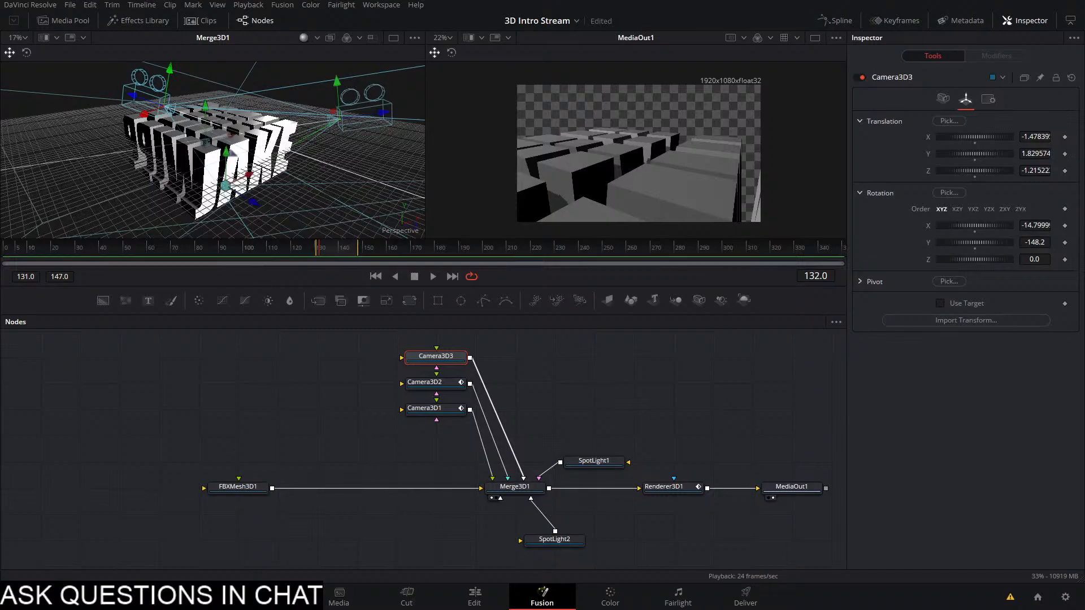
{"action": "left_click_drag", "start_coordinate": [365, 164], "coordinate": [362, 147]}
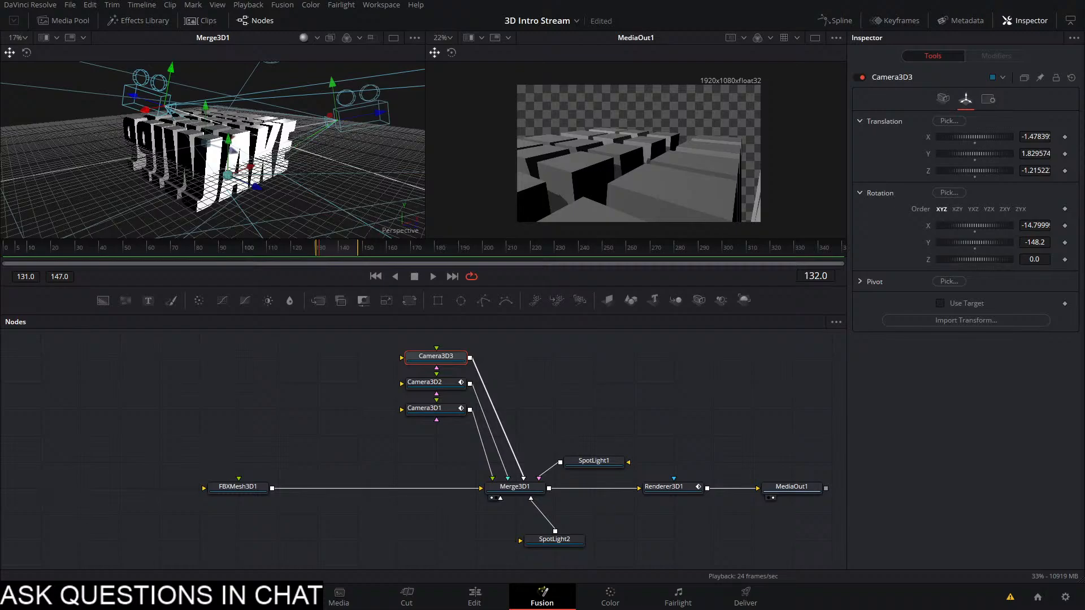
{"action": "right_click", "coordinate": [303, 172]}
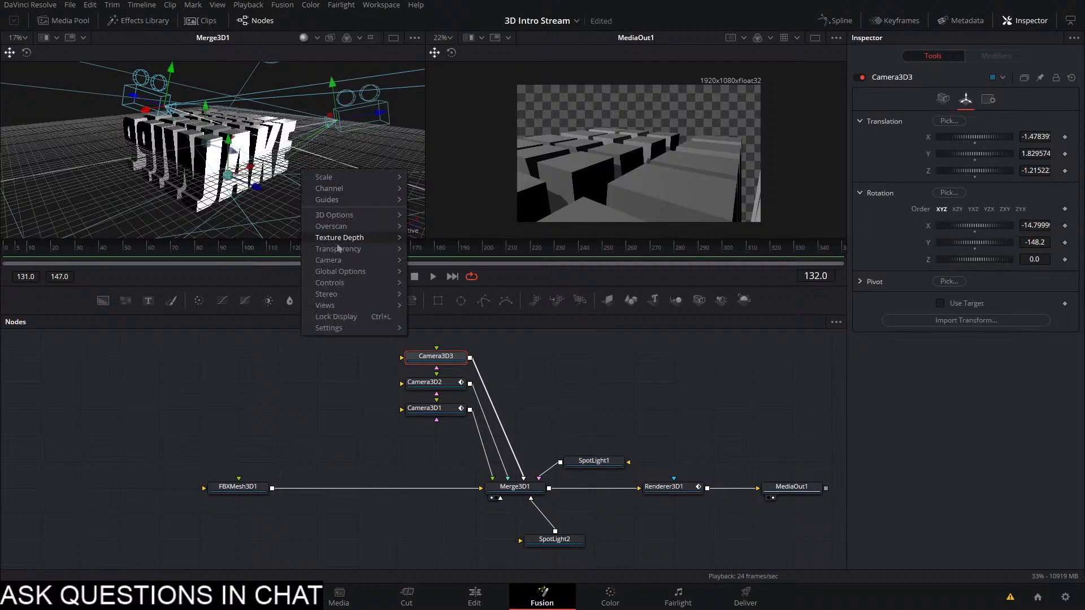
{"action": "mouse_move", "coordinate": [339, 260]}
{"action": "mouse_move", "coordinate": [452, 372]}
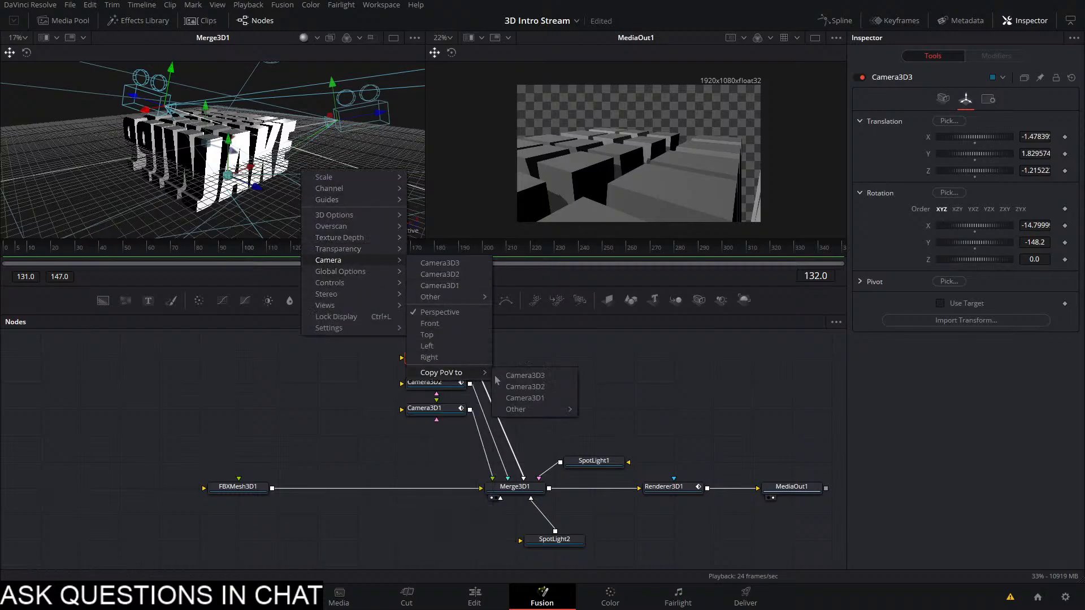
{"action": "left_click", "coordinate": [512, 376]}
Keyframe Camera3D3's X, Y and Z translation and rotation at frame 132
{"action": "left_click_drag", "start_coordinate": [325, 200], "coordinate": [91, 162]}
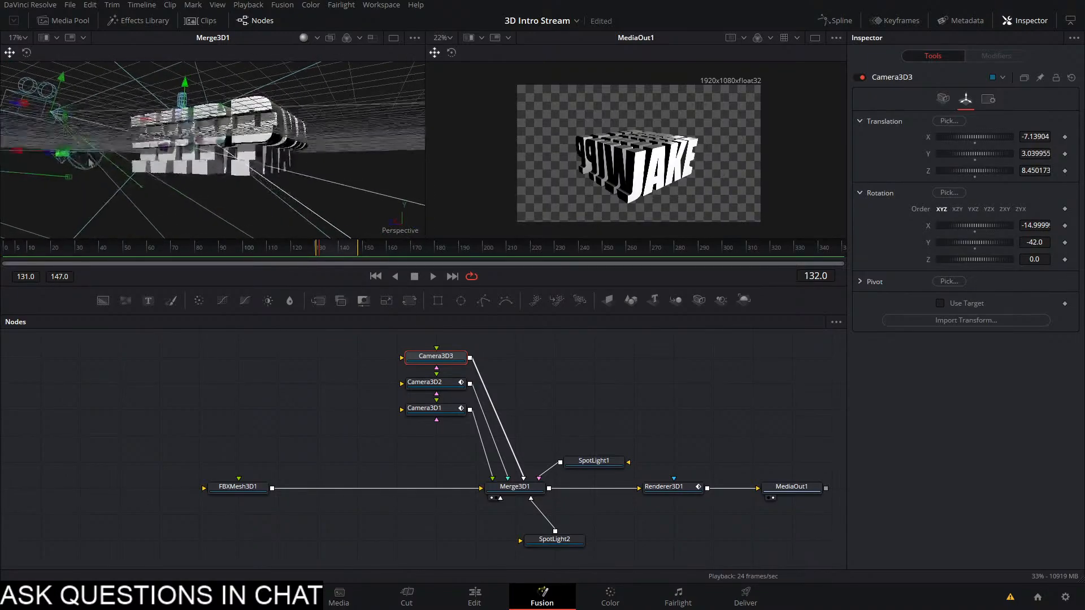
{"action": "left_click", "coordinate": [352, 248]}
{"action": "left_click_drag", "start_coordinate": [352, 248], "coordinate": [322, 257]}
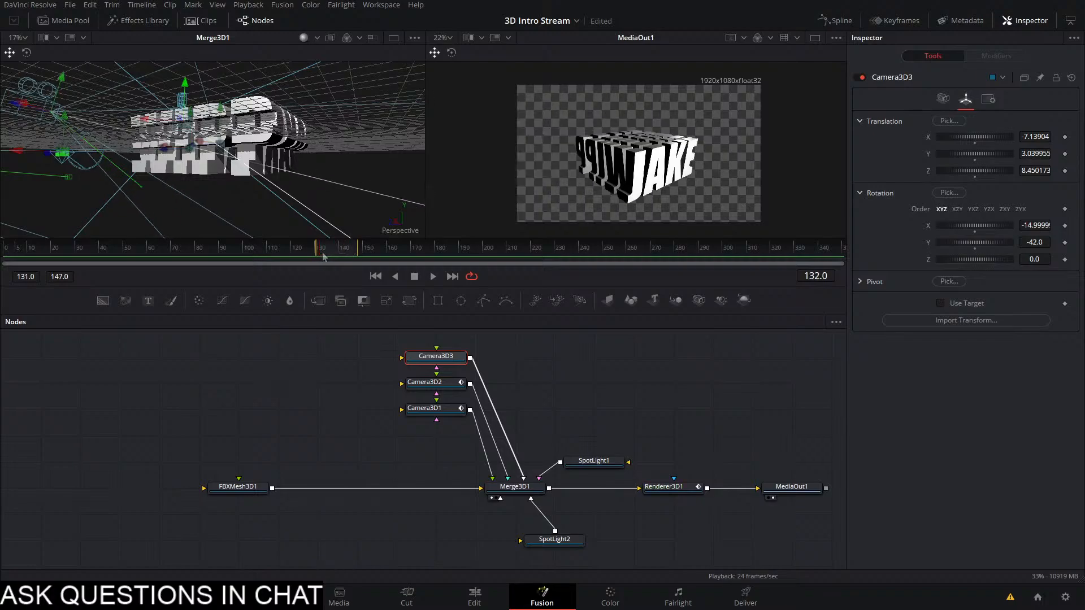
{"action": "left_click", "coordinate": [1065, 136]}
{"action": "left_click", "coordinate": [1065, 153]}
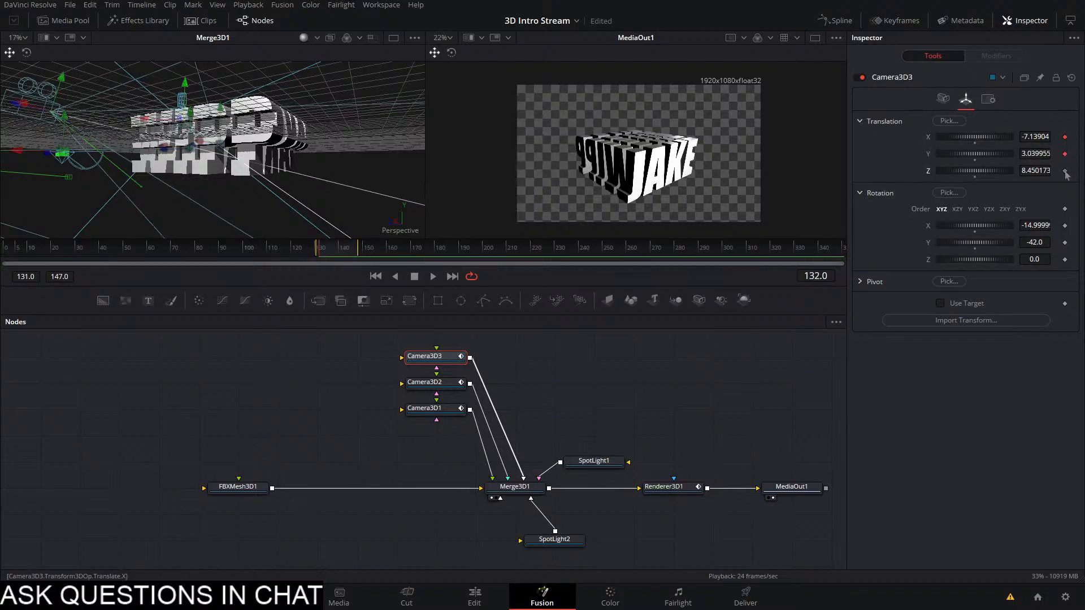
{"action": "left_click", "coordinate": [1065, 170]}
{"action": "left_click", "coordinate": [1065, 225]}
{"action": "left_click", "coordinate": [1064, 243]}
{"action": "left_click", "coordinate": [1064, 259]}
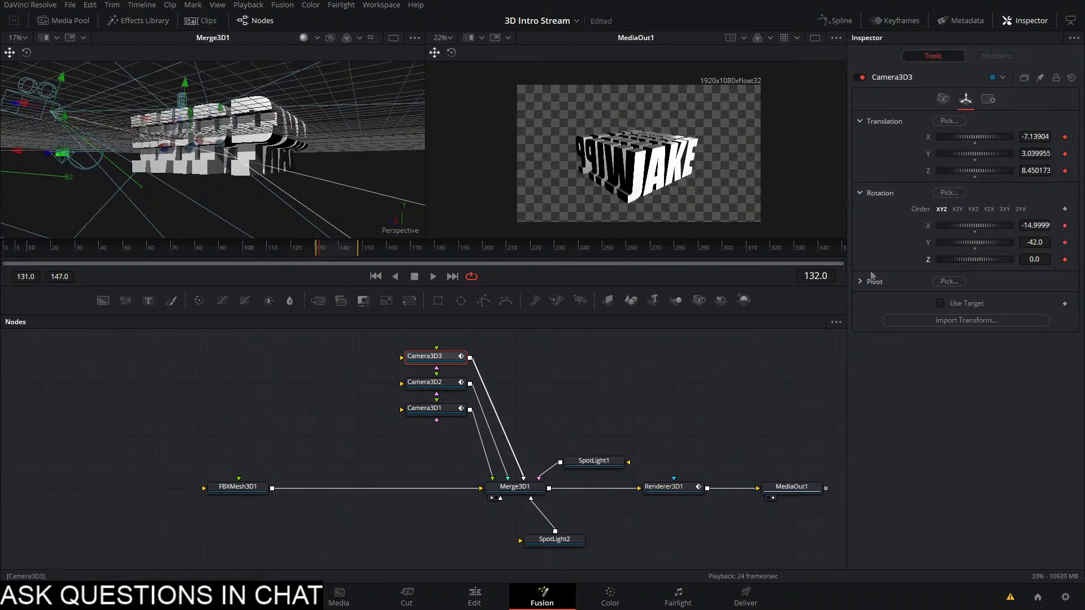
At frame 147, copy the low rear perspective PoV to Camera3D3, at about X 9.60, Y -0.91 and Z -5.84
{"action": "left_click_drag", "start_coordinate": [345, 254], "coordinate": [357, 253]}
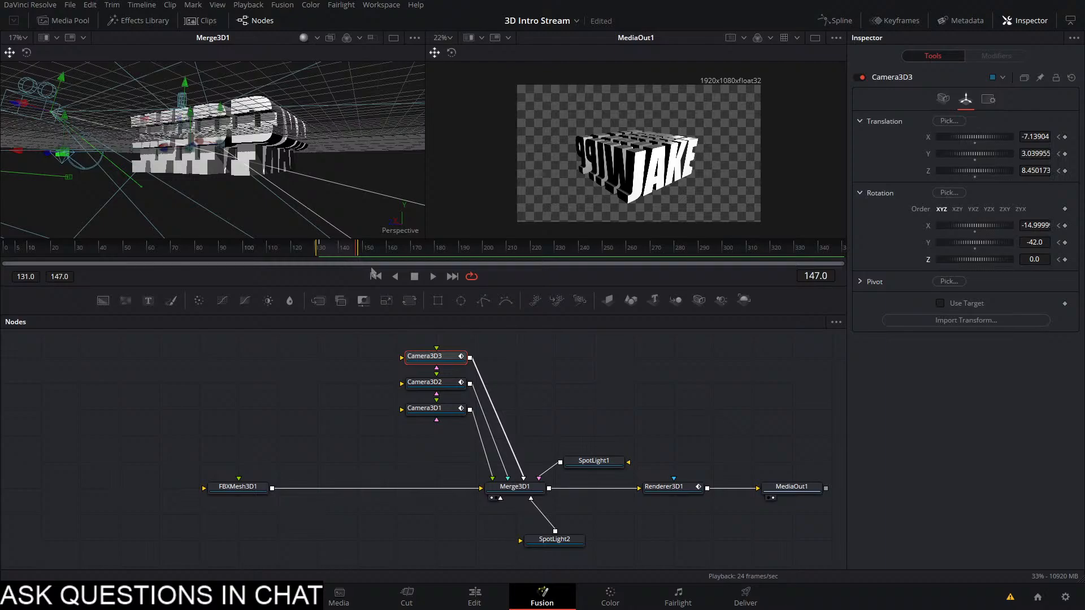
{"action": "right_click", "coordinate": [232, 175]}
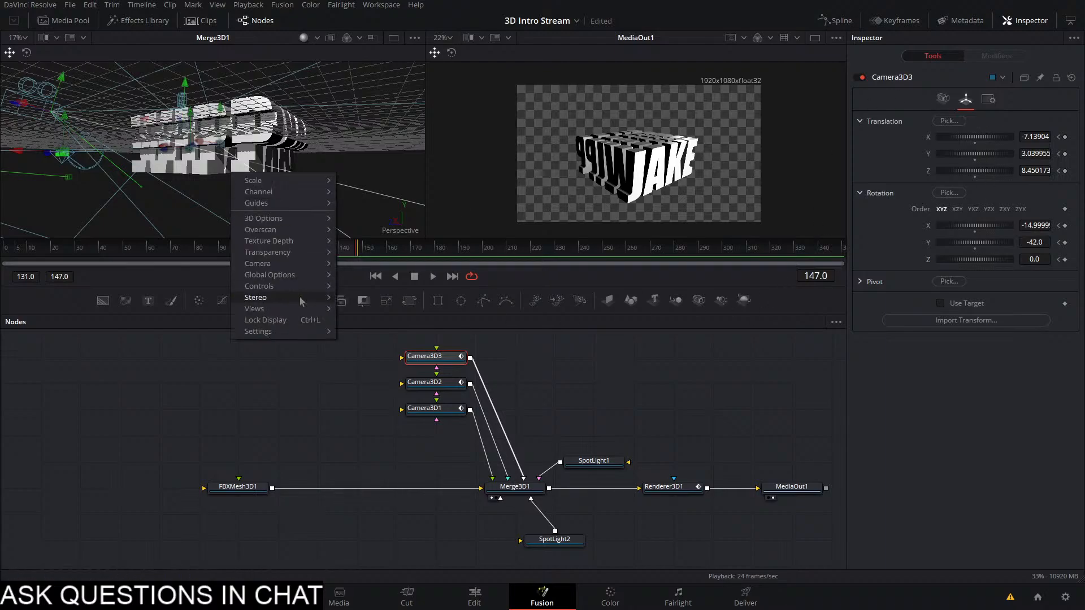
{"action": "mouse_move", "coordinate": [294, 263]}
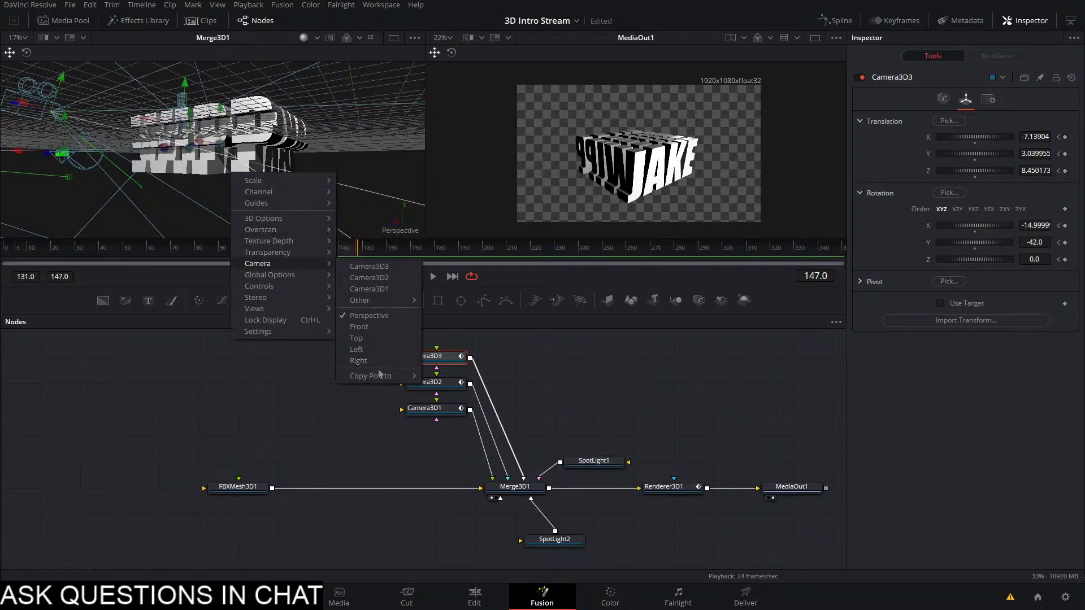
{"action": "mouse_move", "coordinate": [379, 374]}
{"action": "left_click", "coordinate": [438, 376]}
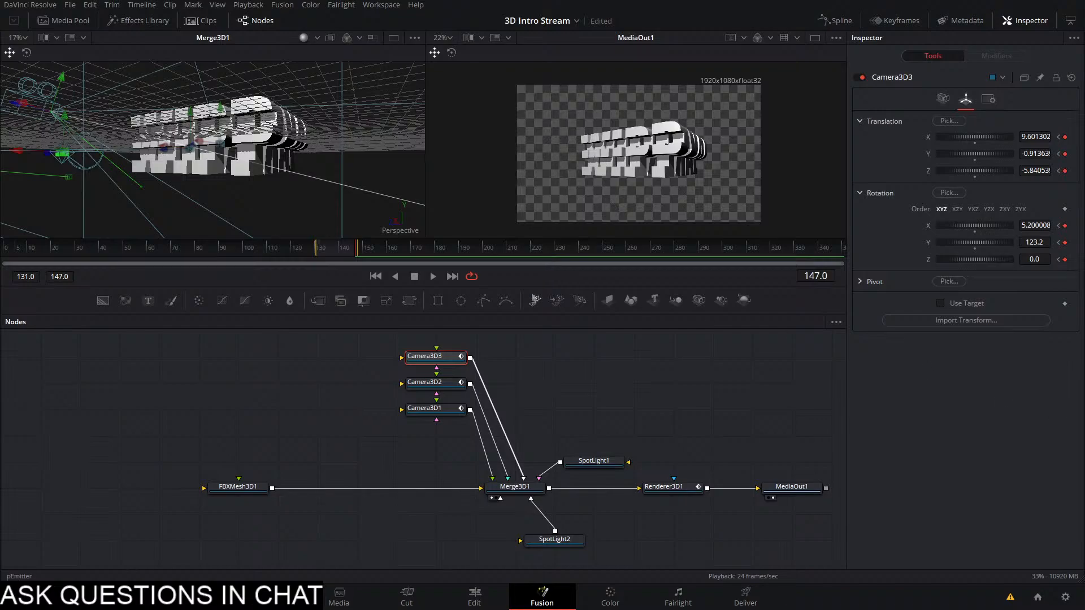
Play back the Camera3D3 move between frames 131 and 147, and save the project
{"action": "key", "text": "space"}
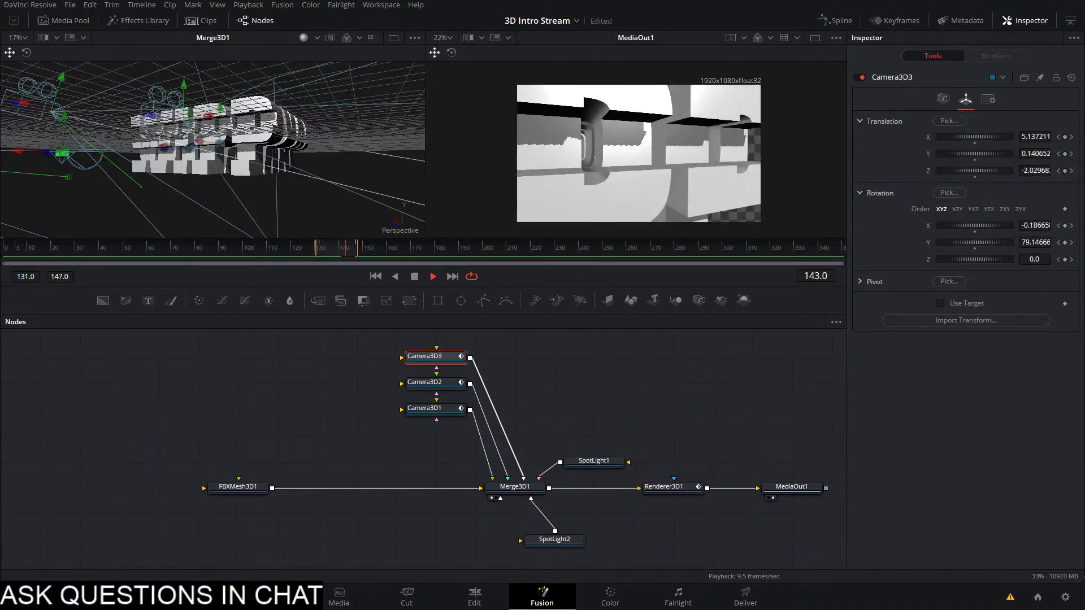
{"action": "key", "text": "space"}
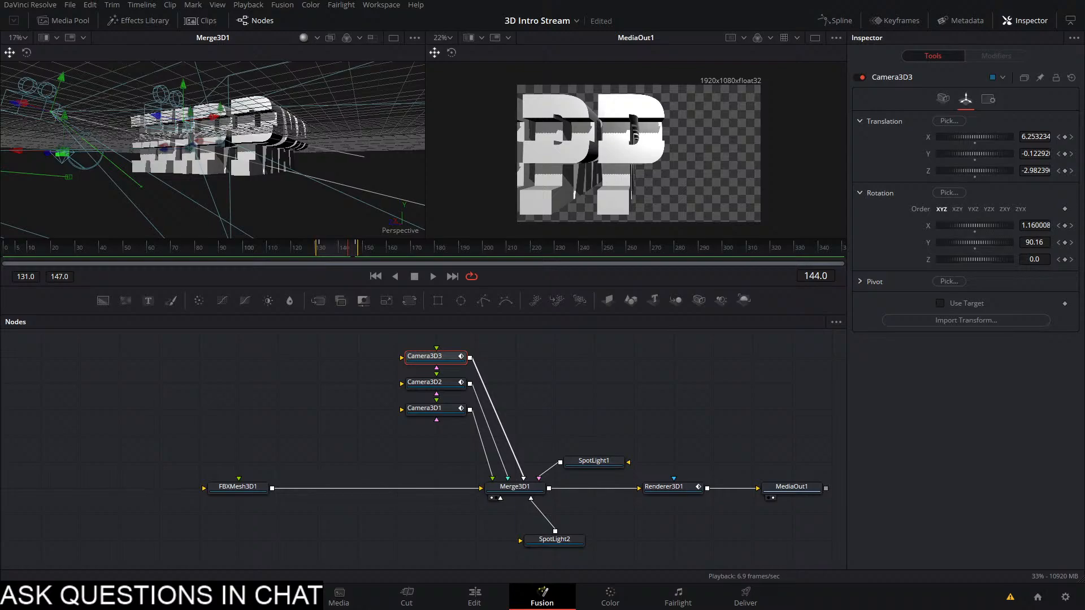
{"action": "key", "text": "ctrl+s"}
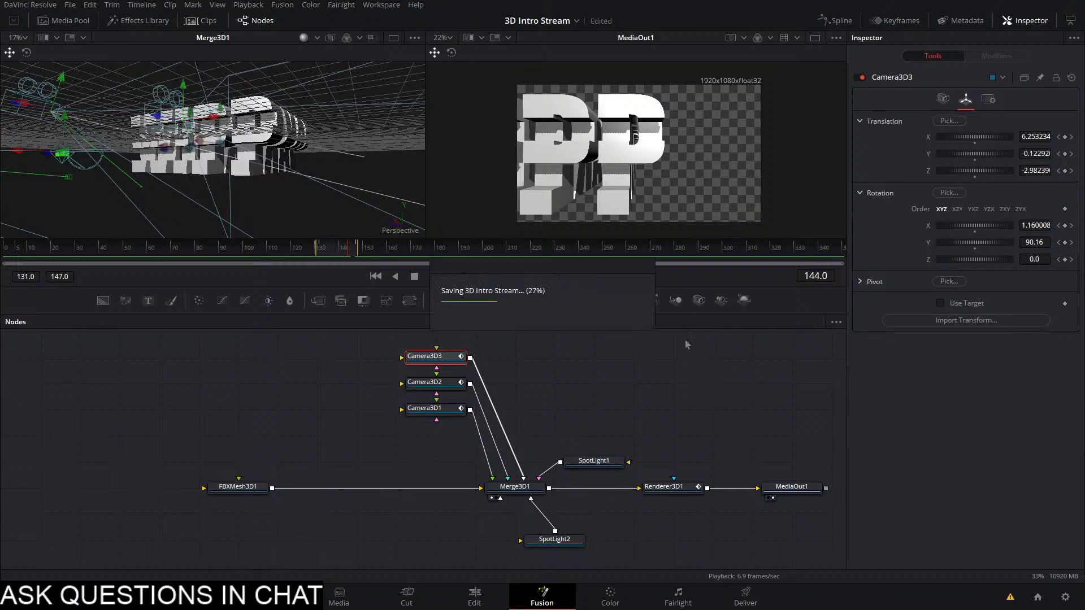
At frame 139, move Camera3D3 out in front of the text to about X 6.02, Y 2.10, Z 9.39 and preview the move
{"action": "left_click", "coordinate": [359, 250]}
{"action": "left_click_drag", "start_coordinate": [358, 249], "coordinate": [321, 262]}
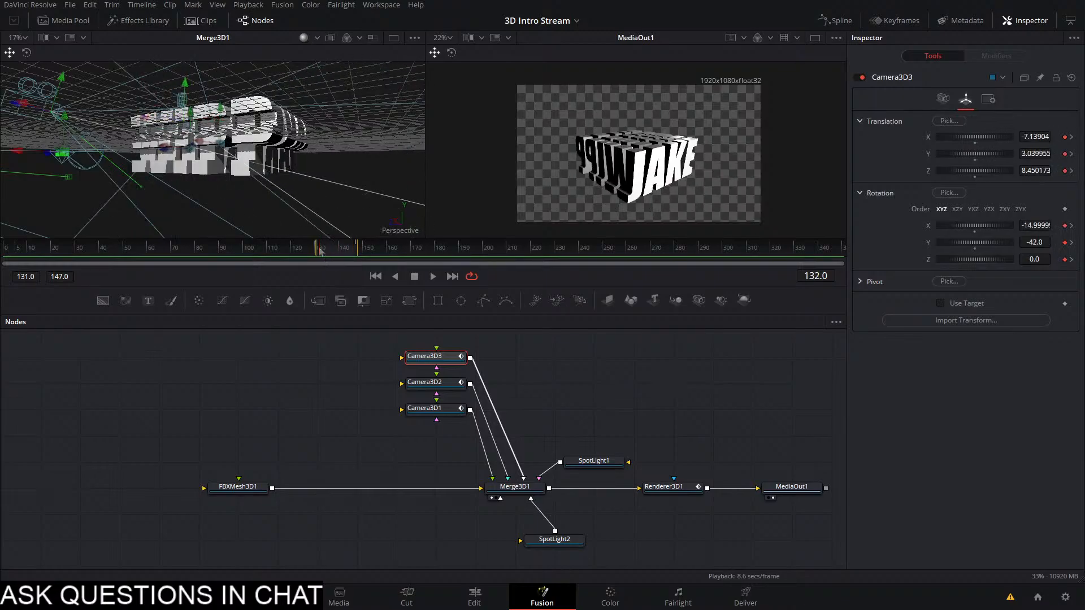
{"action": "left_click_drag", "start_coordinate": [231, 125], "coordinate": [243, 203]}
{"action": "scroll", "coordinate": [225, 176], "scroll_direction": "down", "scroll_amount": 5}
{"action": "left_click", "coordinate": [339, 251]}
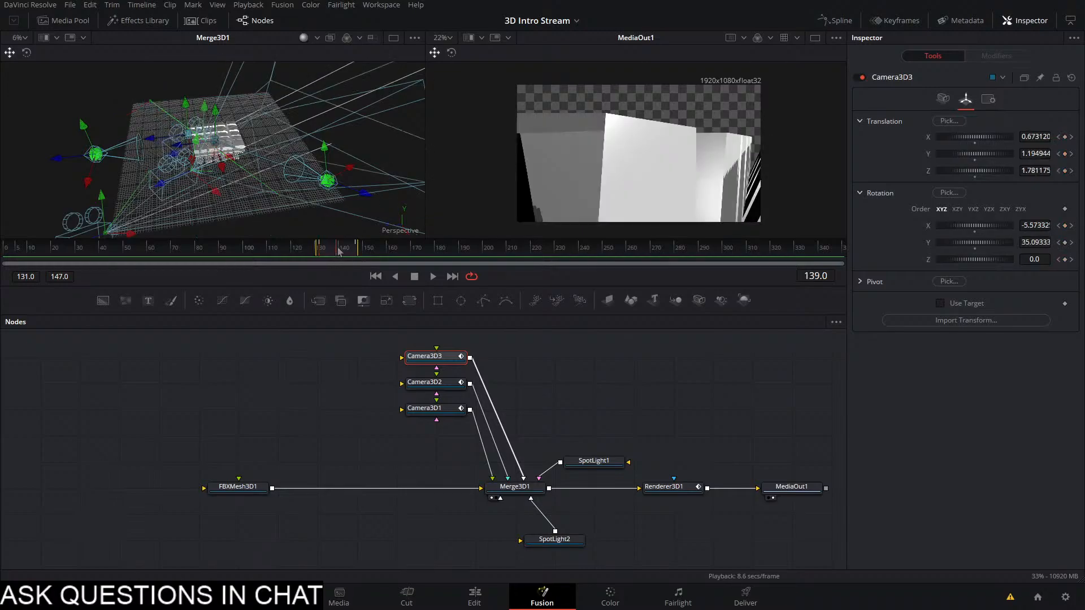
{"action": "left_click_drag", "start_coordinate": [208, 172], "coordinate": [147, 234]}
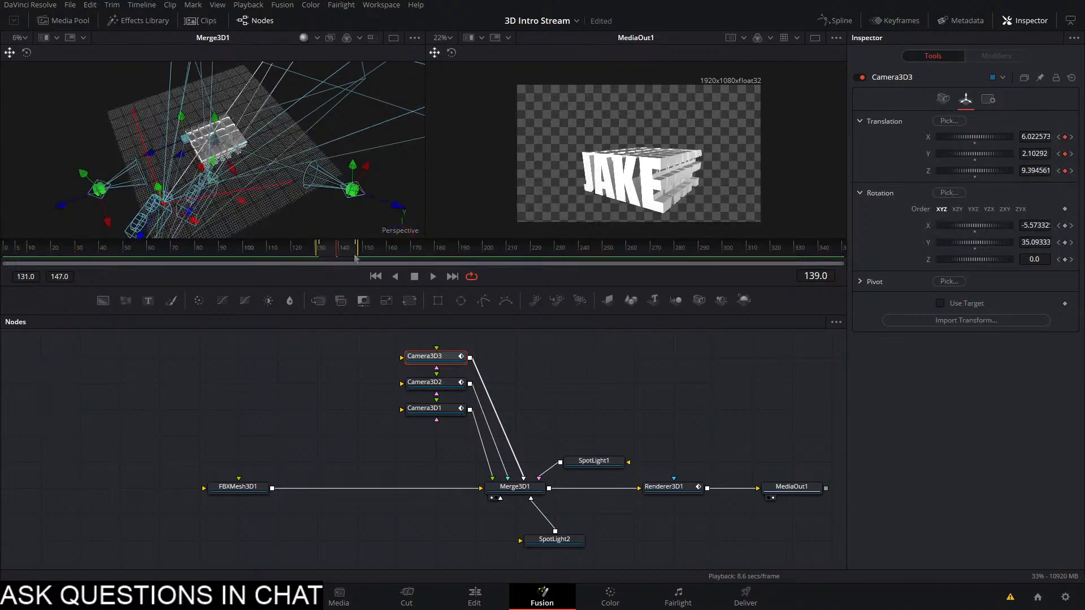
{"action": "key", "text": "space"}
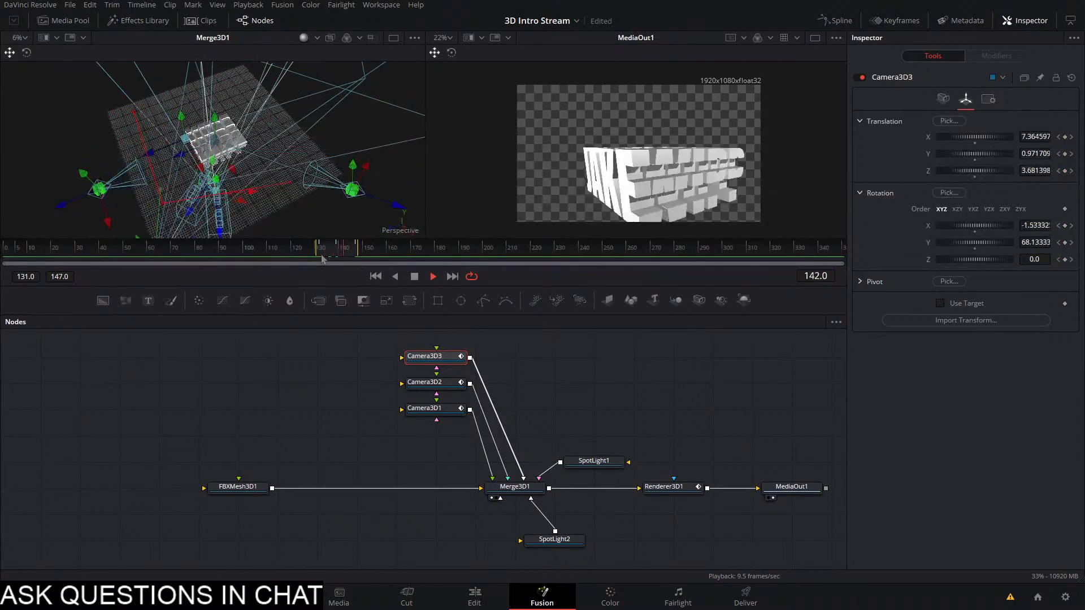
{"action": "key", "text": "space"}
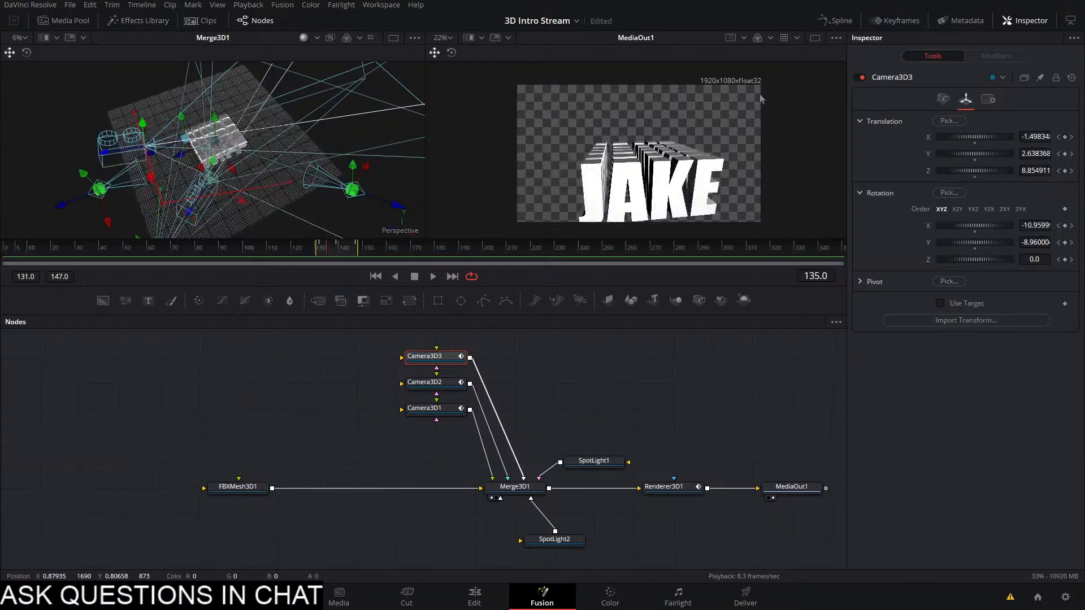
Smooth all of Camera3D3's keyframe curves in the Spline editor and play back the eased move
{"action": "left_click", "coordinate": [840, 19]}
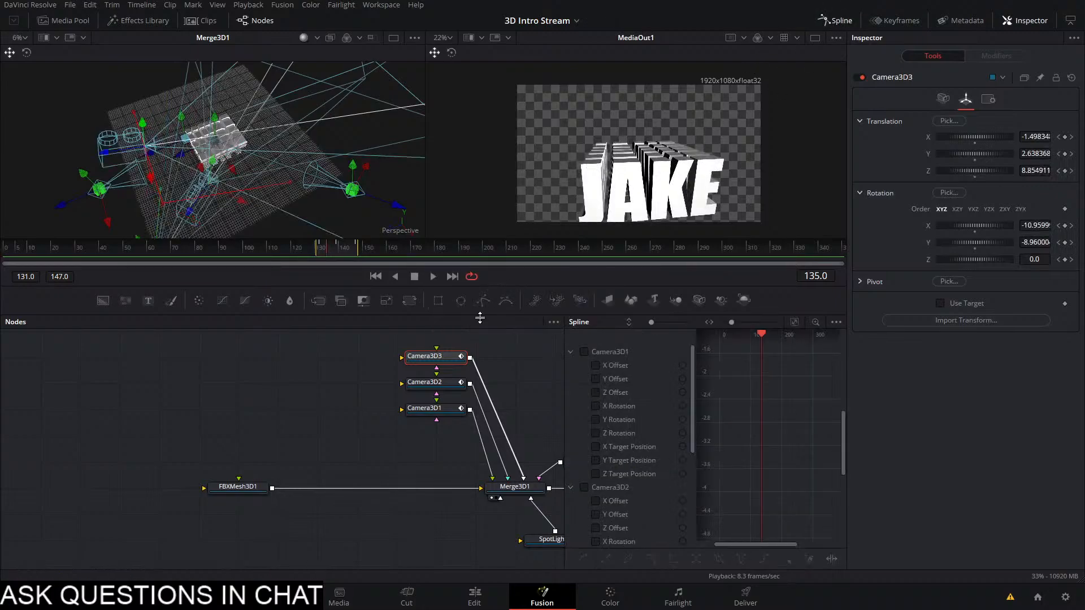
{"action": "left_click", "coordinate": [794, 321]}
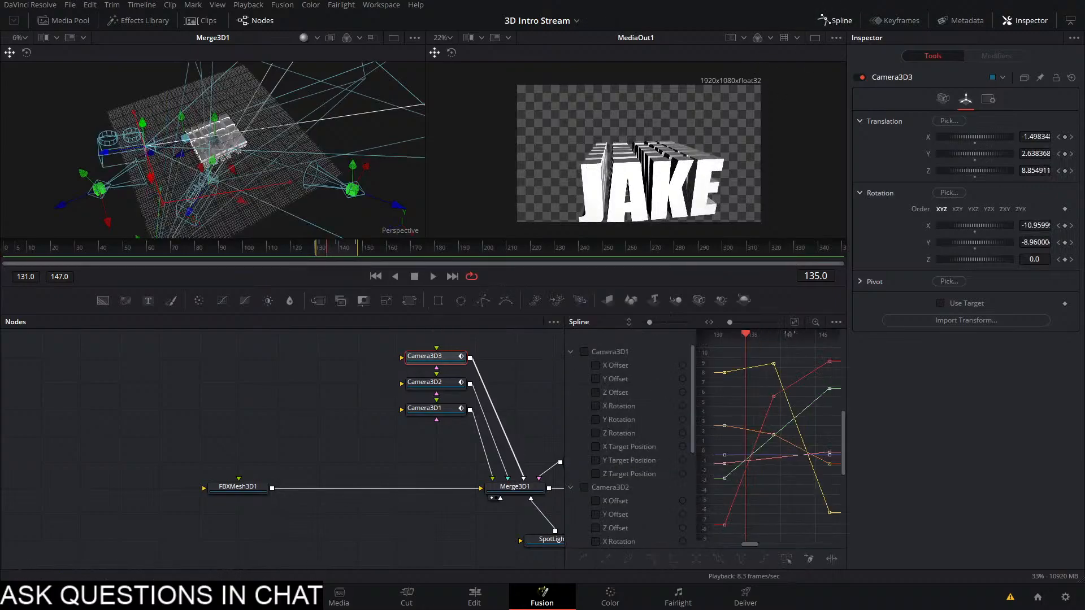
{"action": "scroll", "coordinate": [796, 403], "scroll_direction": "down", "scroll_amount": 2}
{"action": "left_click_drag", "start_coordinate": [833, 363], "coordinate": [734, 518]}
{"action": "key", "text": "shift+s"}
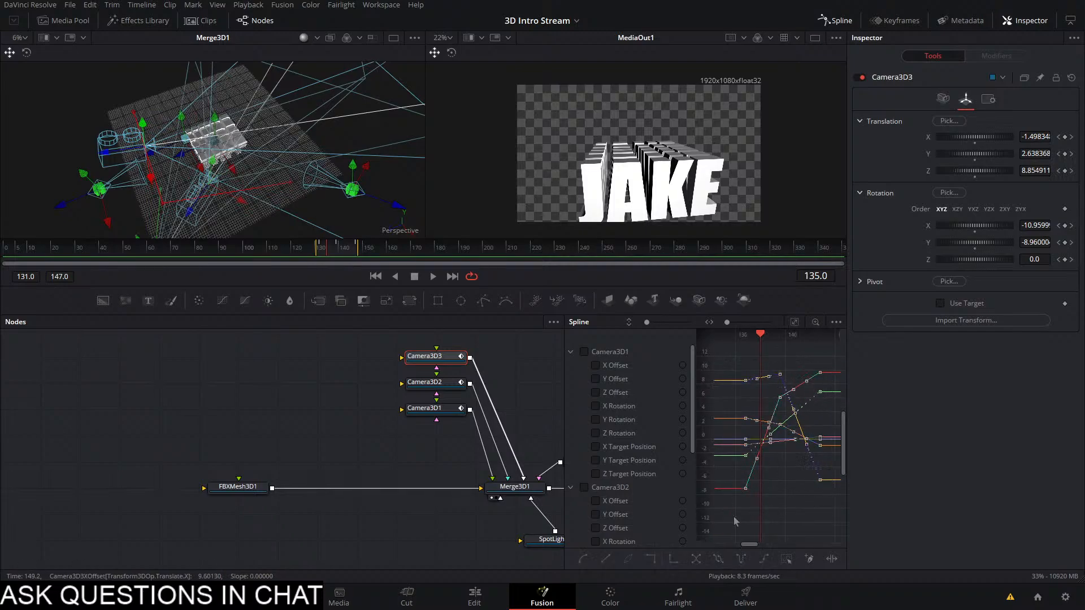
{"action": "key", "text": "space"}
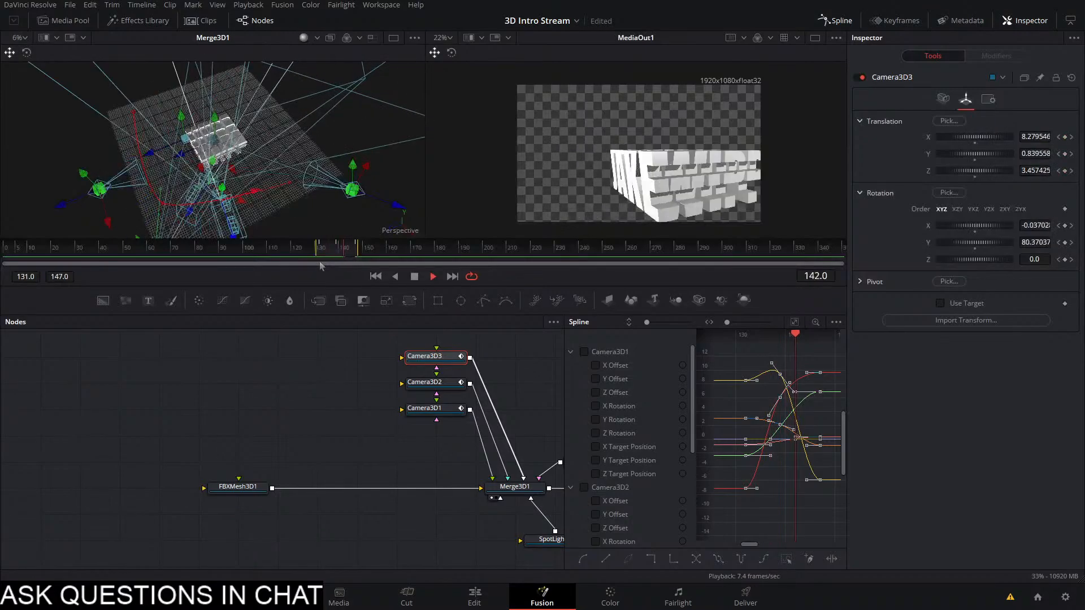
{"action": "key", "text": "space"}
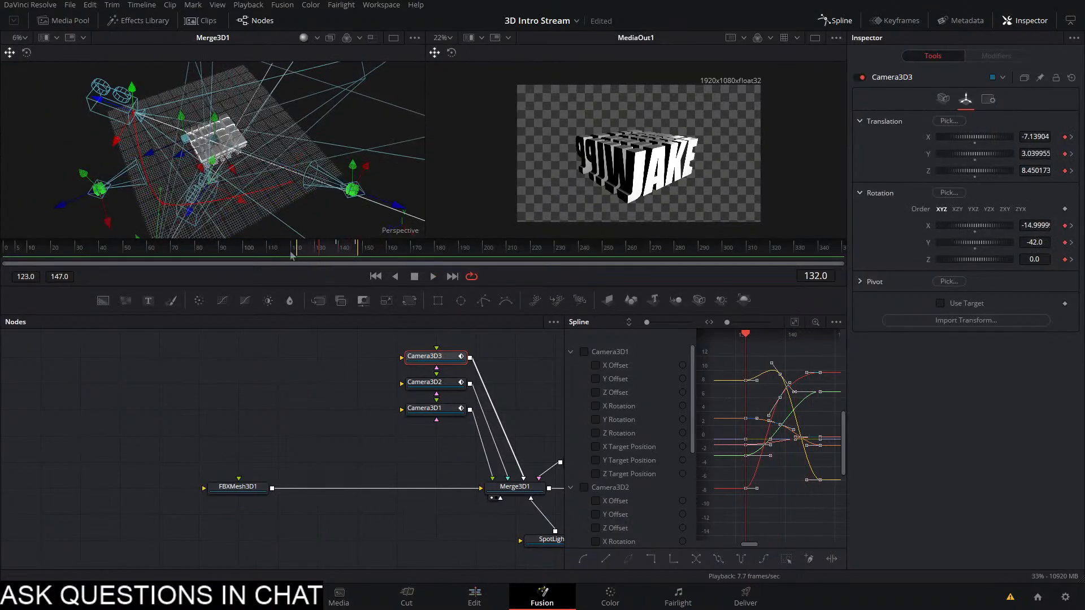
Save the project and preview the intro with the playback range extended back to frame 0
{"action": "left_click_drag", "start_coordinate": [292, 255], "coordinate": [2, 252]}
{"action": "key", "text": "ctrl+s"}
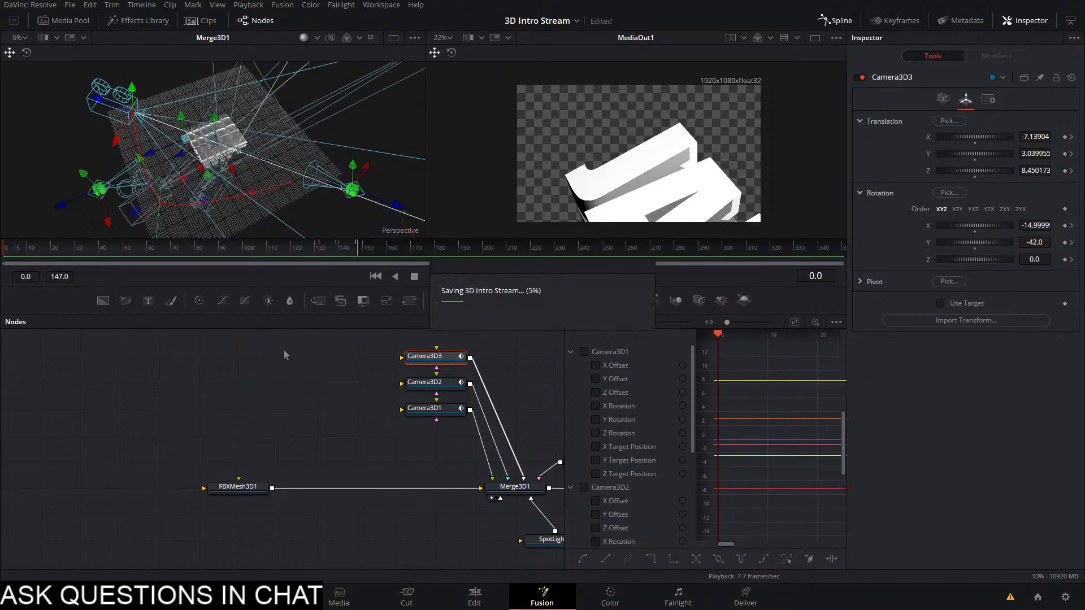
{"action": "key", "text": "space"}
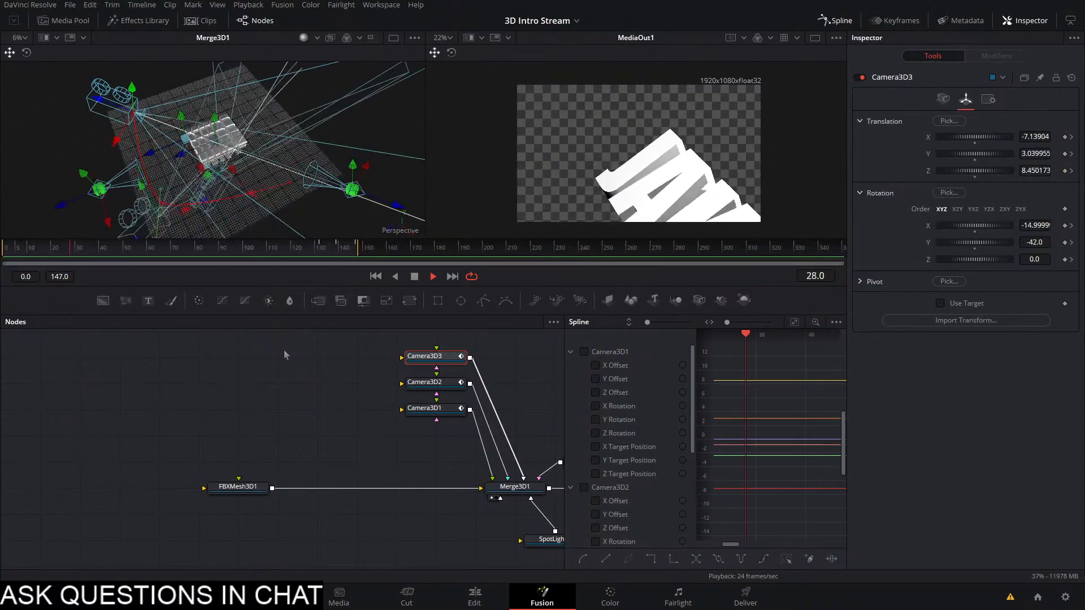
{"action": "key", "text": "space"}
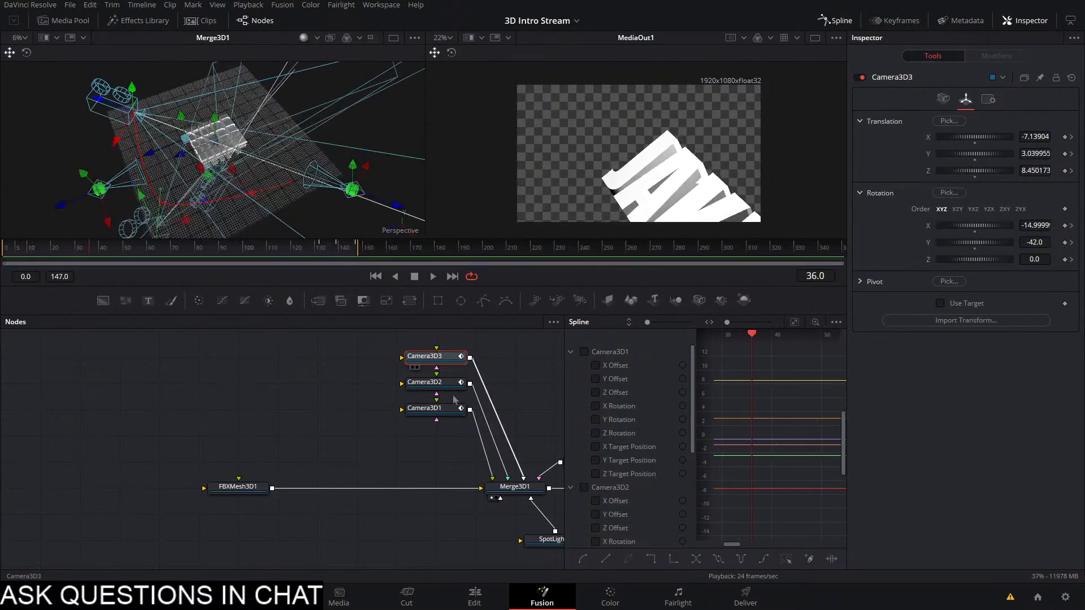
Play the intro with its music on the Edit page from the start of the Fusion composition at 01:00:05:13
{"action": "left_click", "coordinate": [503, 601]}
{"action": "mouse_move", "coordinate": [664, 349]}
{"action": "left_mouse_down"}
{"action": "mouse_move", "coordinate": [613, 346]}
{"action": "mouse_move", "coordinate": [645, 346]}
{"action": "left_mouse_up"}
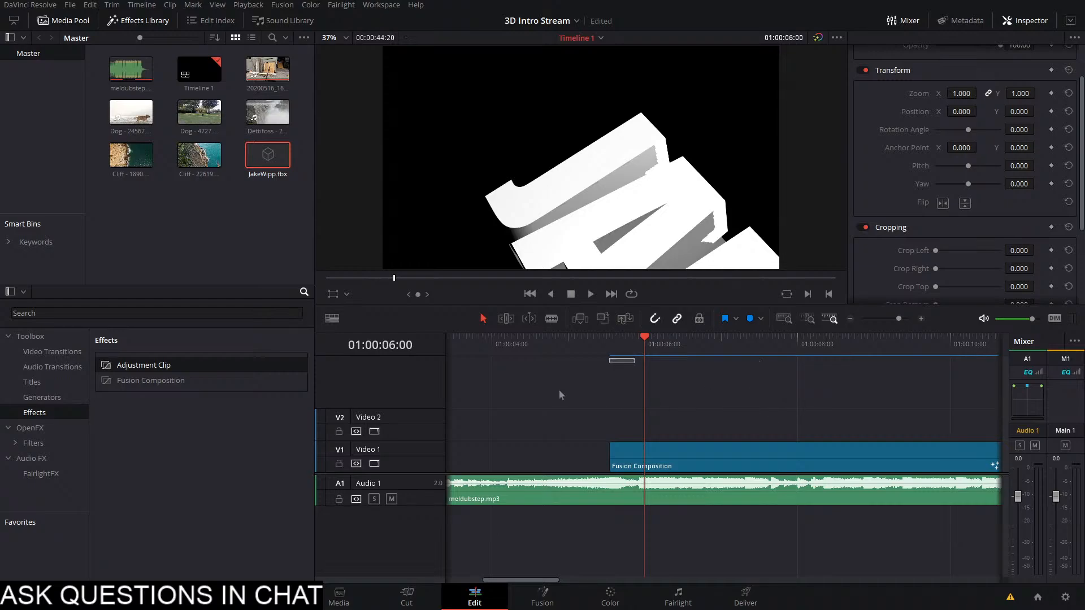
{"action": "scroll", "coordinate": [558, 389], "scroll_direction": "down", "scroll_amount": 3}
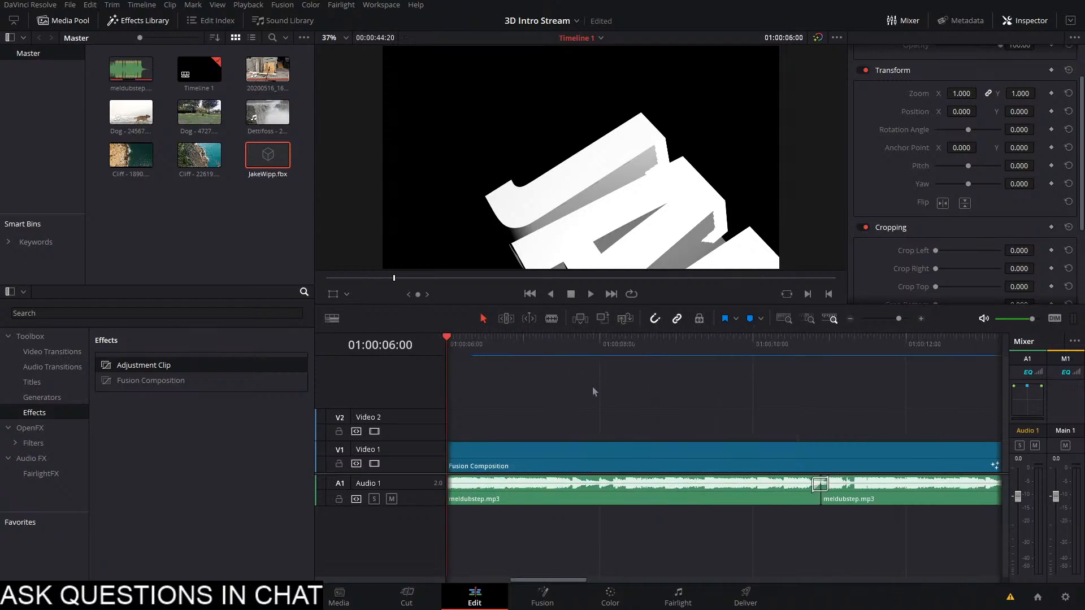
{"action": "scroll", "coordinate": [610, 381], "scroll_direction": "up", "scroll_amount": 2}
{"action": "left_click", "coordinate": [510, 347]}
{"action": "right_click", "coordinate": [565, 373]}
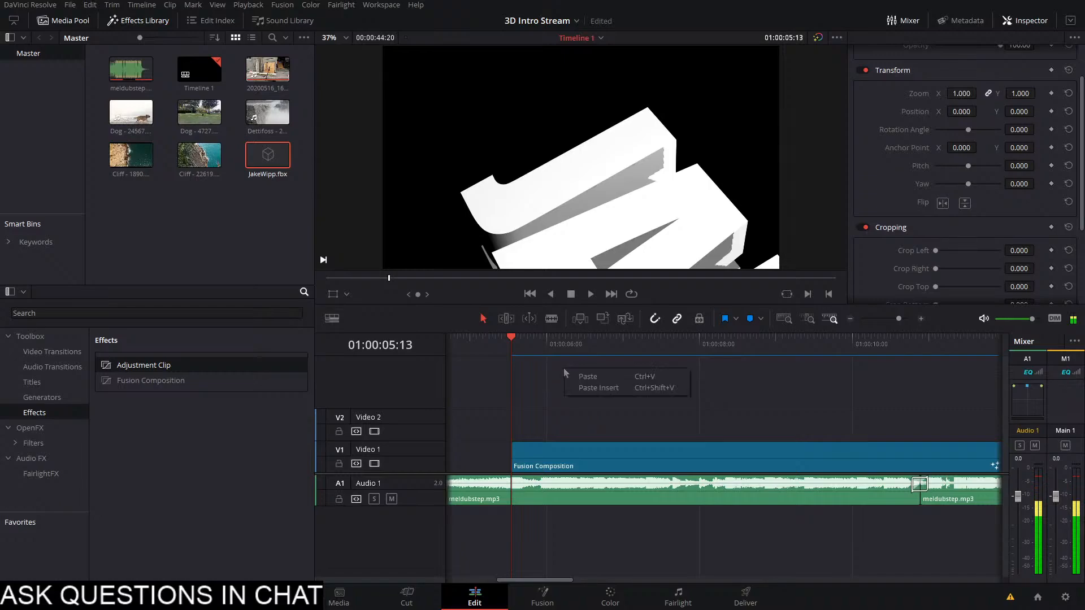
{"action": "left_click", "coordinate": [528, 377]}
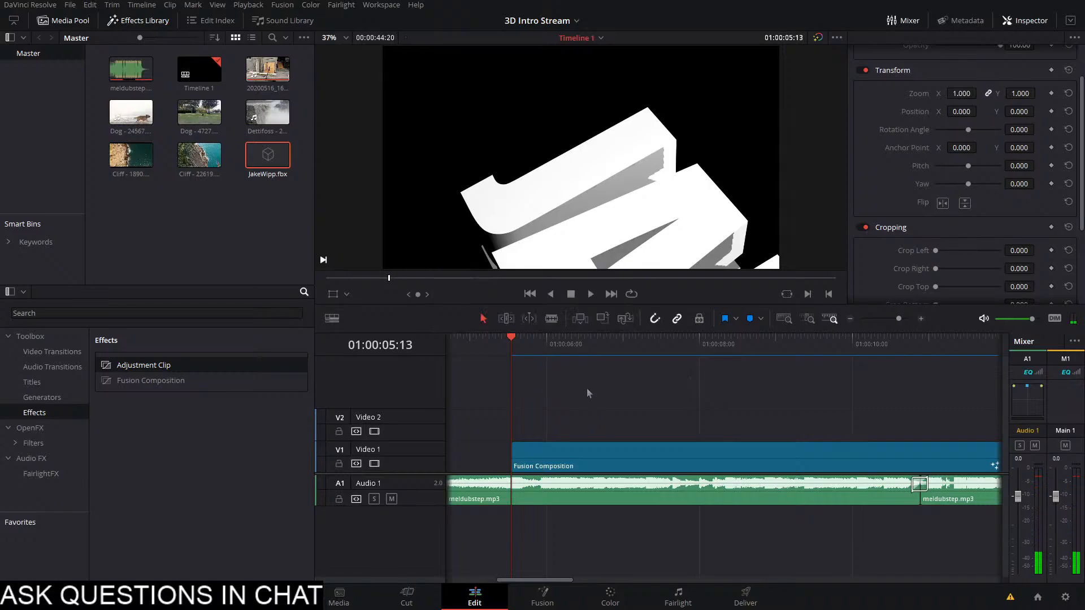
{"action": "key", "text": "space"}
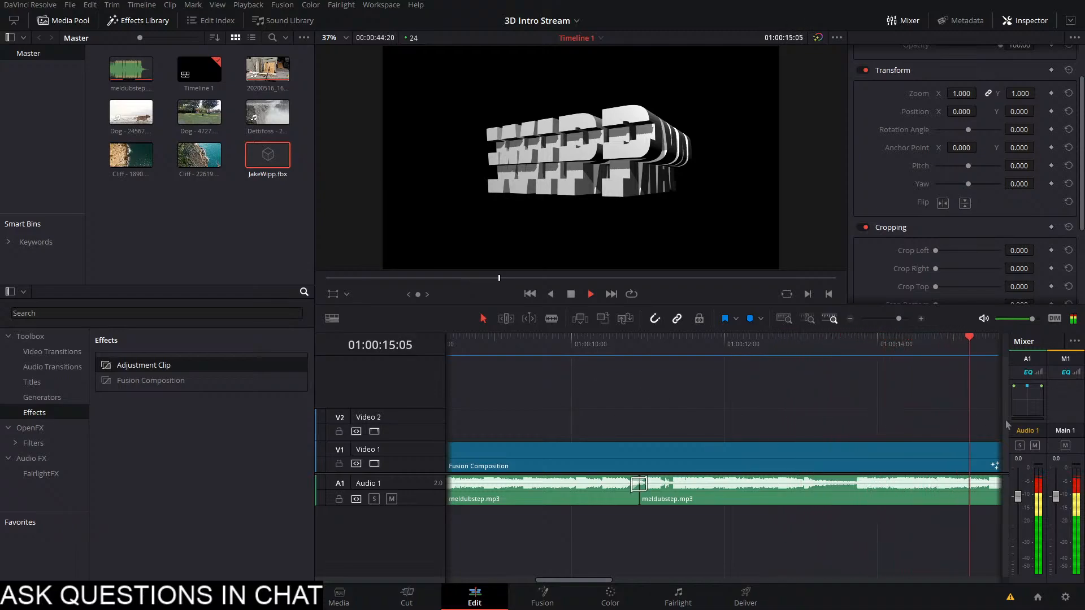
{"action": "key", "text": "space"}
Replay the music from about 01:00:11:09 and step the playhead to 01:00:11:16, where the third camera's move ends
{"action": "scroll", "coordinate": [920, 396], "scroll_direction": "left", "scroll_amount": 3}
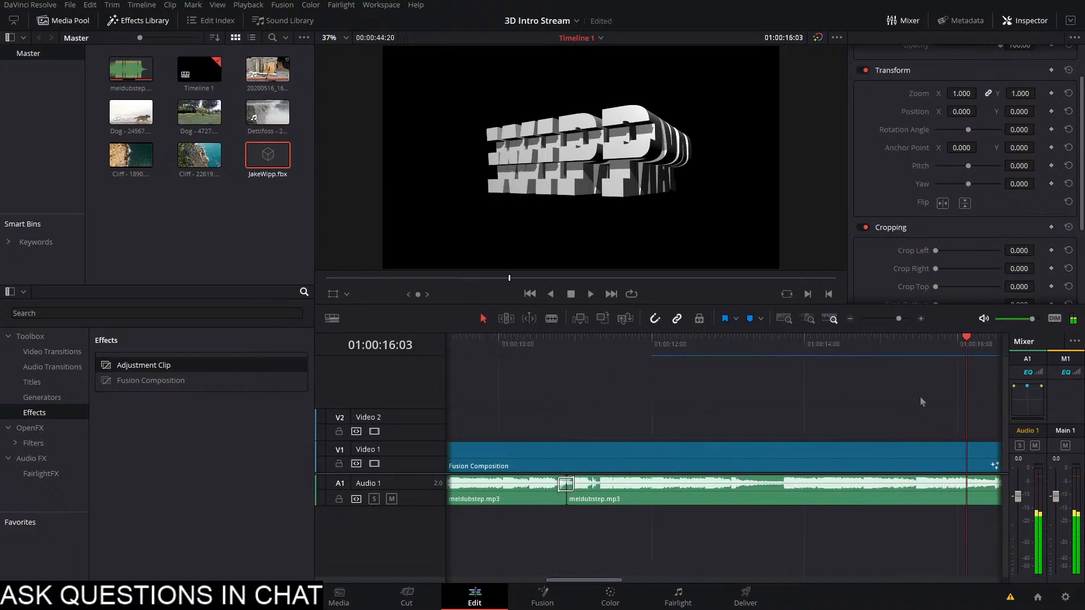
{"action": "scroll", "coordinate": [634, 358], "scroll_direction": "down", "scroll_amount": 4}
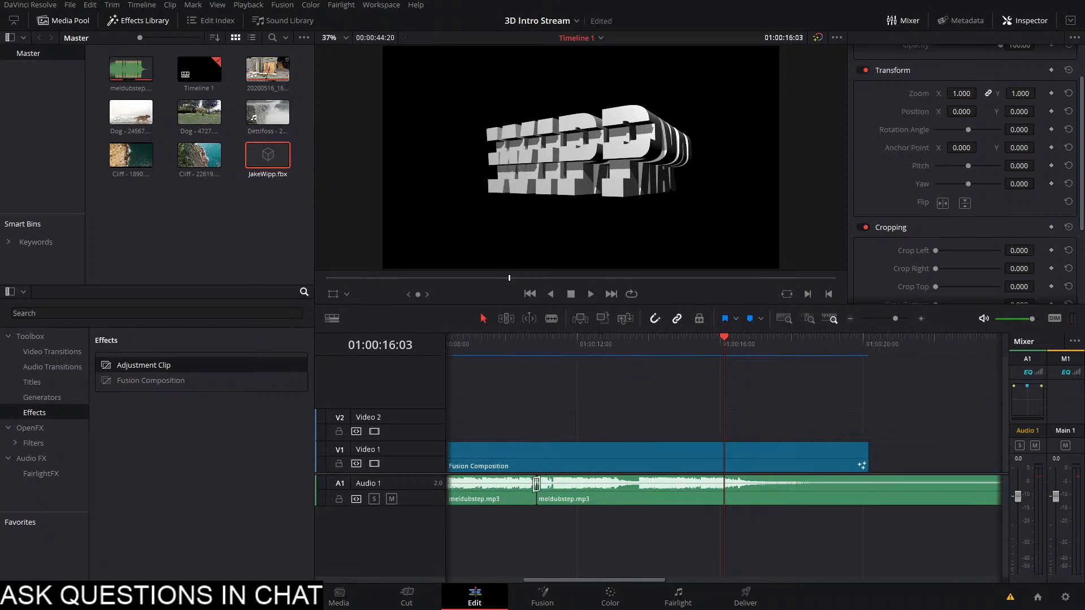
{"action": "scroll", "coordinate": [767, 385], "scroll_direction": "left", "scroll_amount": 5}
{"action": "left_click_drag", "start_coordinate": [557, 366], "coordinate": [758, 390]}
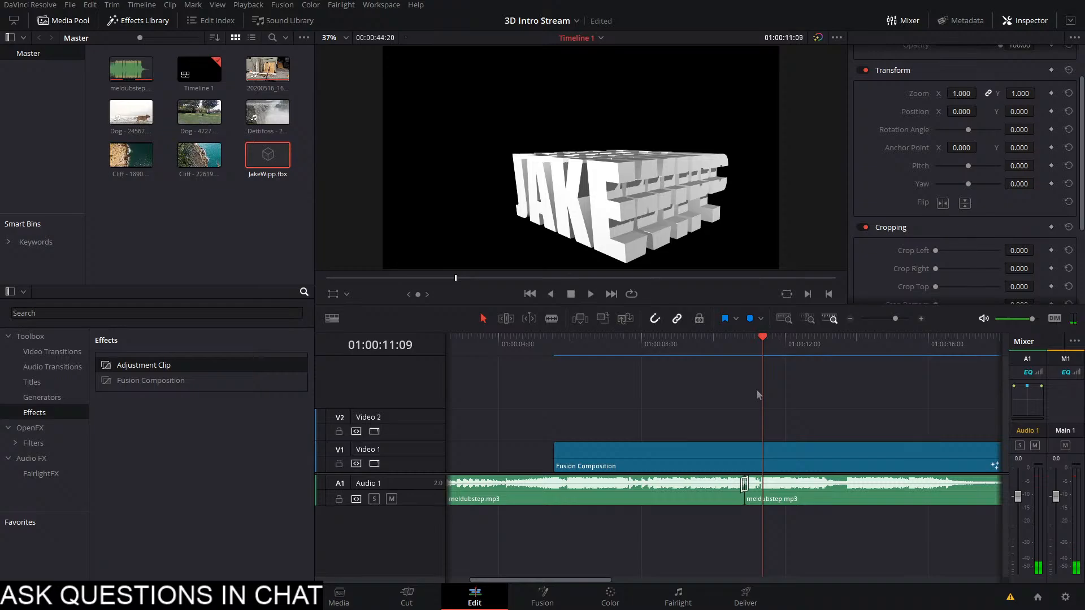
{"action": "key", "text": "space"}
{"action": "key", "text": "space"}
{"action": "left_click_drag", "start_coordinate": [773, 362], "coordinate": [752, 366]}
{"action": "key", "text": "space"}
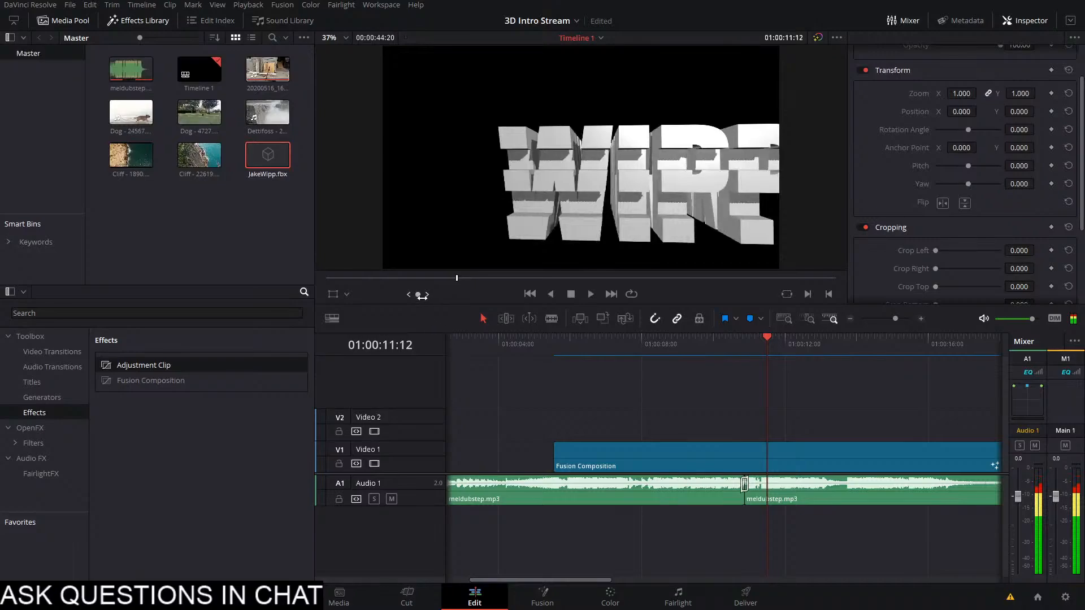
{"action": "left_click_drag", "start_coordinate": [419, 295], "coordinate": [419, 295]}
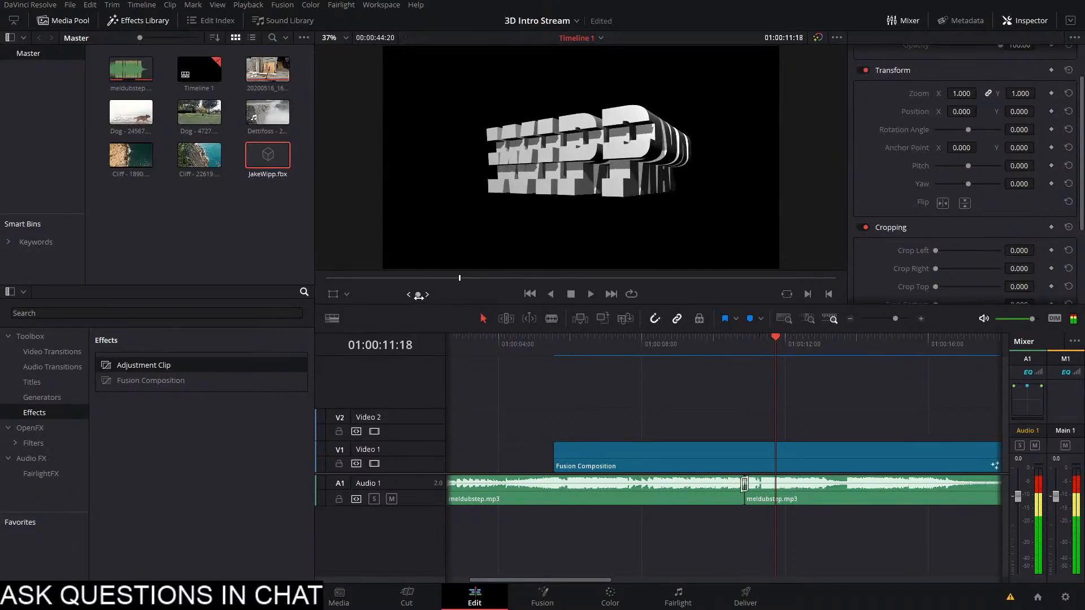
{"action": "scroll", "coordinate": [694, 427], "scroll_direction": "up", "scroll_amount": 8}
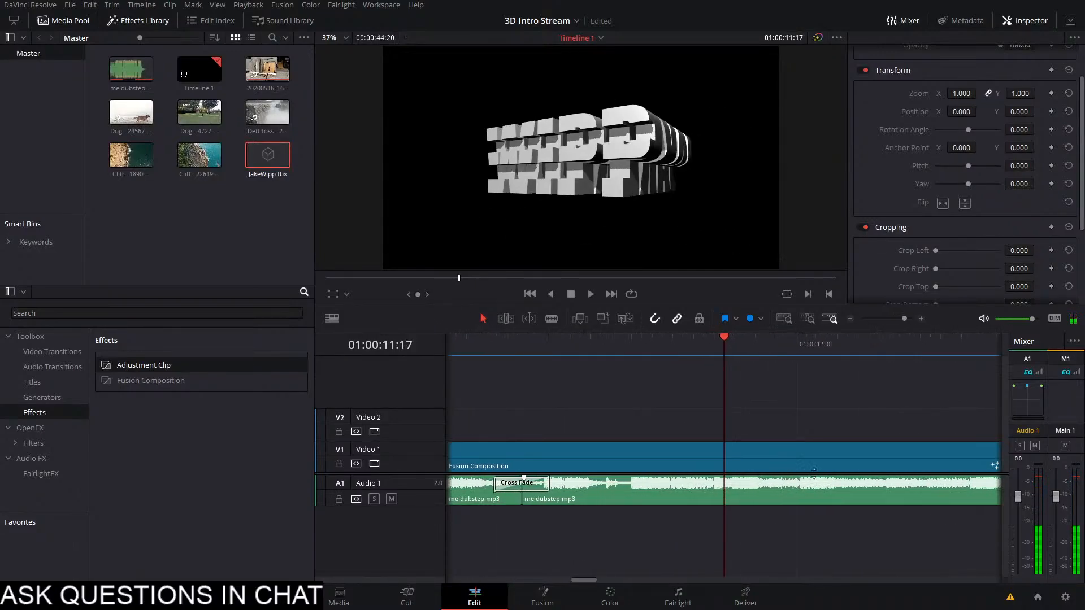
{"action": "left_click_drag", "start_coordinate": [421, 295], "coordinate": [421, 295]}
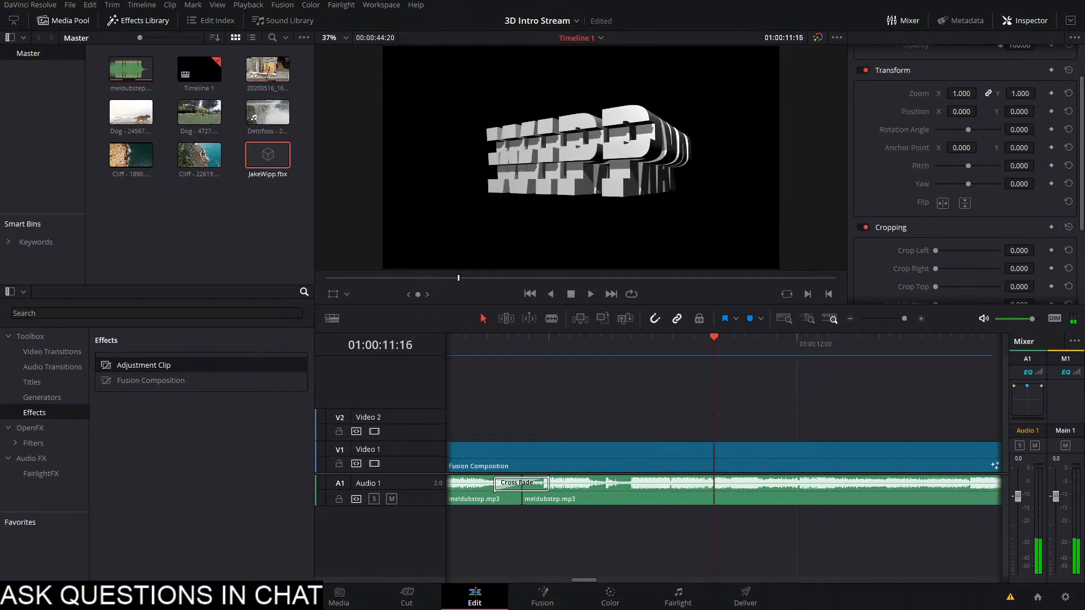
In Fusion, connect a fourth camera to Merge3D1 and switch Renderer3D1 to Camera3D4 at frame 148
{"action": "left_click", "coordinate": [720, 454]}
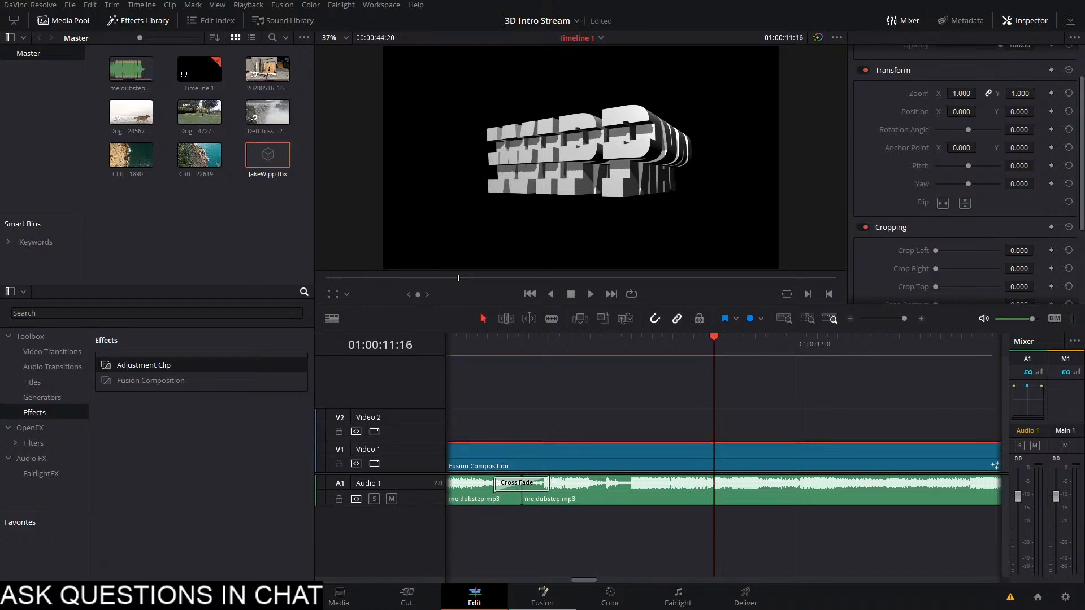
{"action": "left_click", "coordinate": [542, 596]}
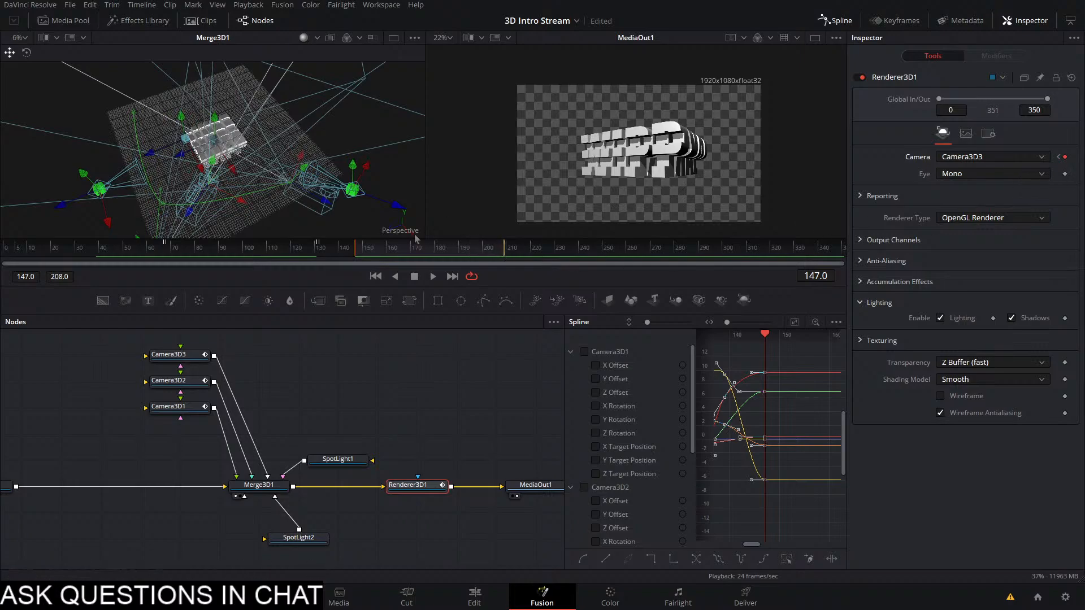
{"action": "left_click", "coordinate": [359, 249]}
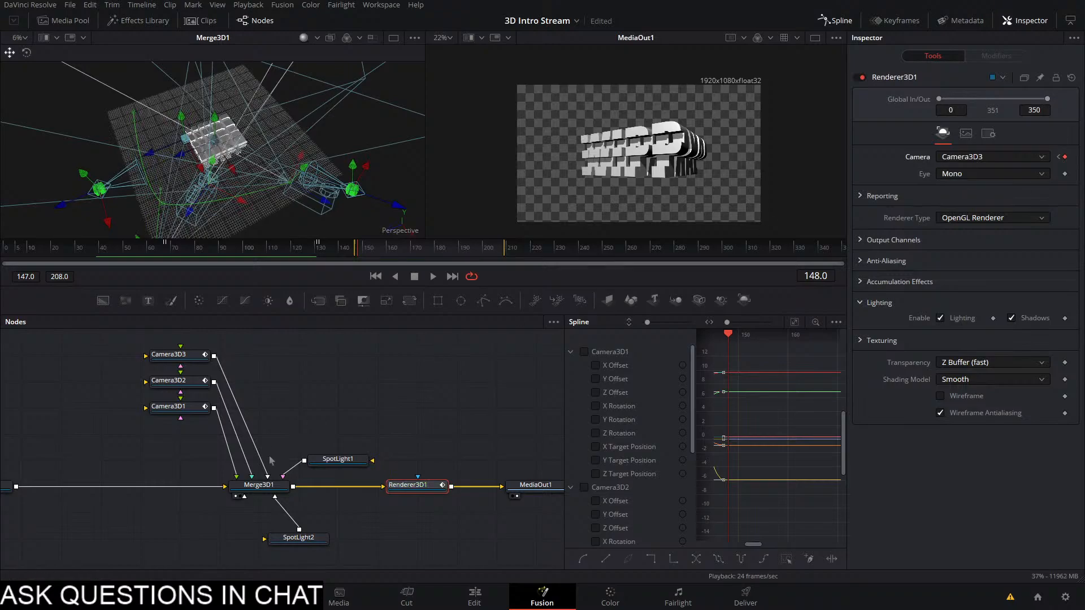
{"action": "left_click_drag", "start_coordinate": [699, 300], "coordinate": [264, 487]}
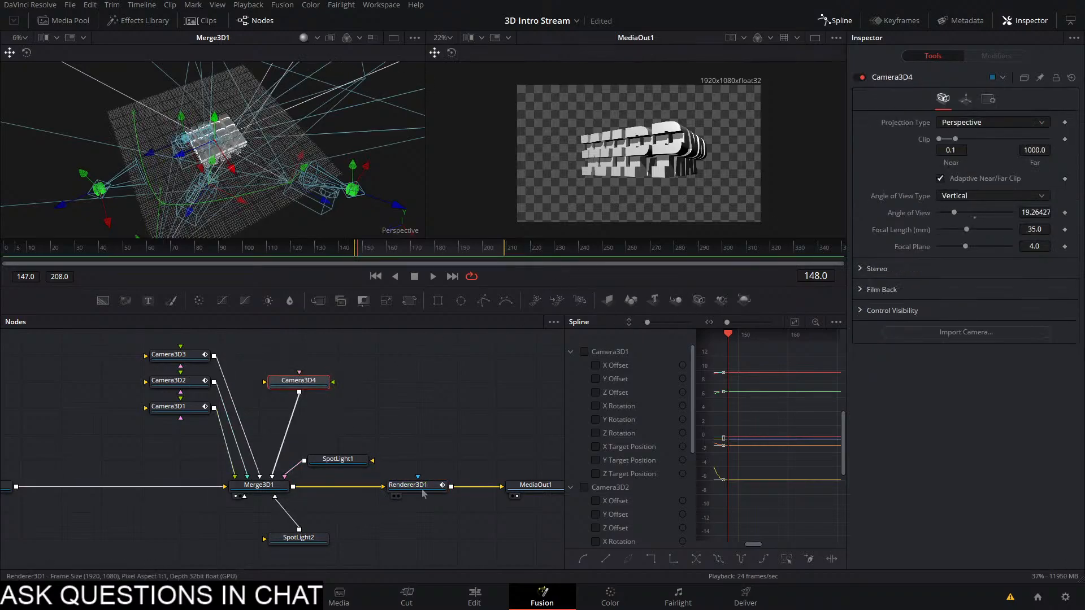
{"action": "left_click", "coordinate": [408, 484]}
{"action": "left_click", "coordinate": [988, 156]}
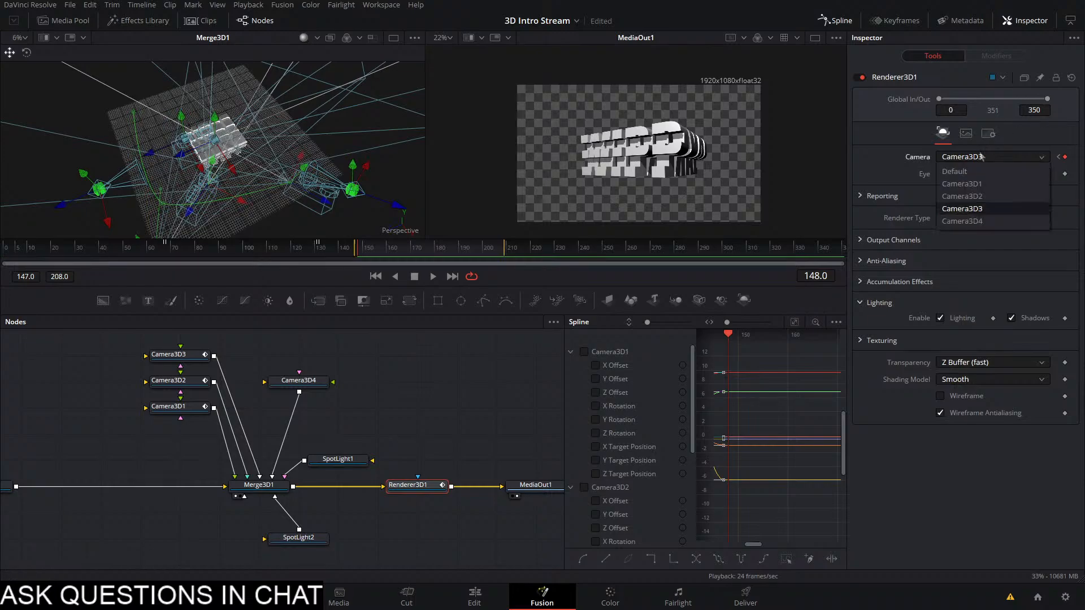
{"action": "left_click", "coordinate": [968, 221]}
Place the Camera3D4 node above Camera3D3 in the stack of camera nodes
{"action": "left_click_drag", "start_coordinate": [407, 404], "coordinate": [453, 490]}
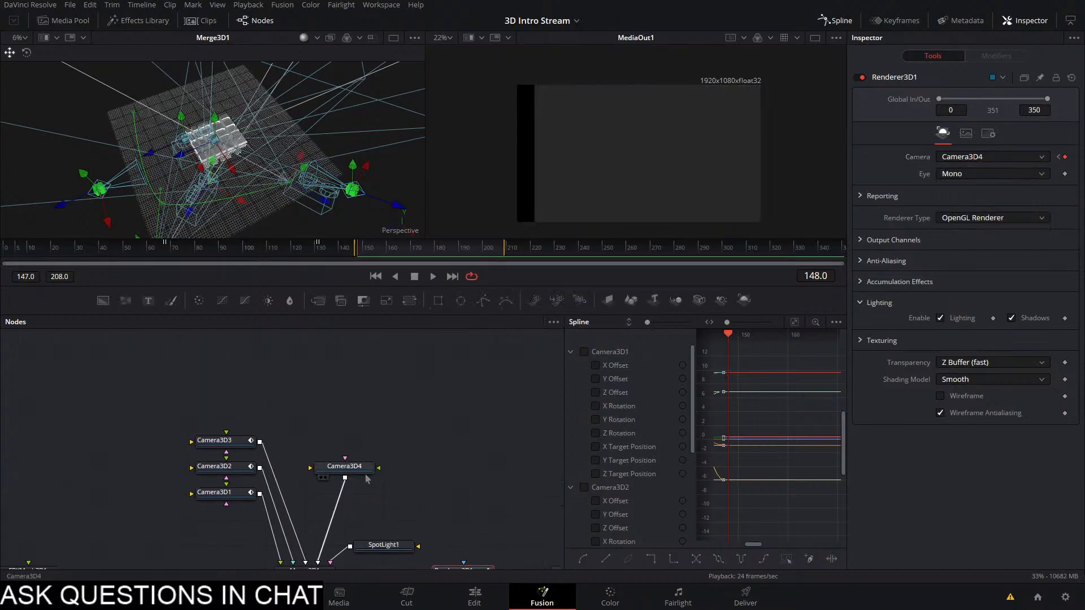
{"action": "left_click_drag", "start_coordinate": [363, 471], "coordinate": [245, 418]}
{"action": "left_click_drag", "start_coordinate": [368, 414], "coordinate": [391, 360]}
{"action": "left_click", "coordinate": [422, 380]}
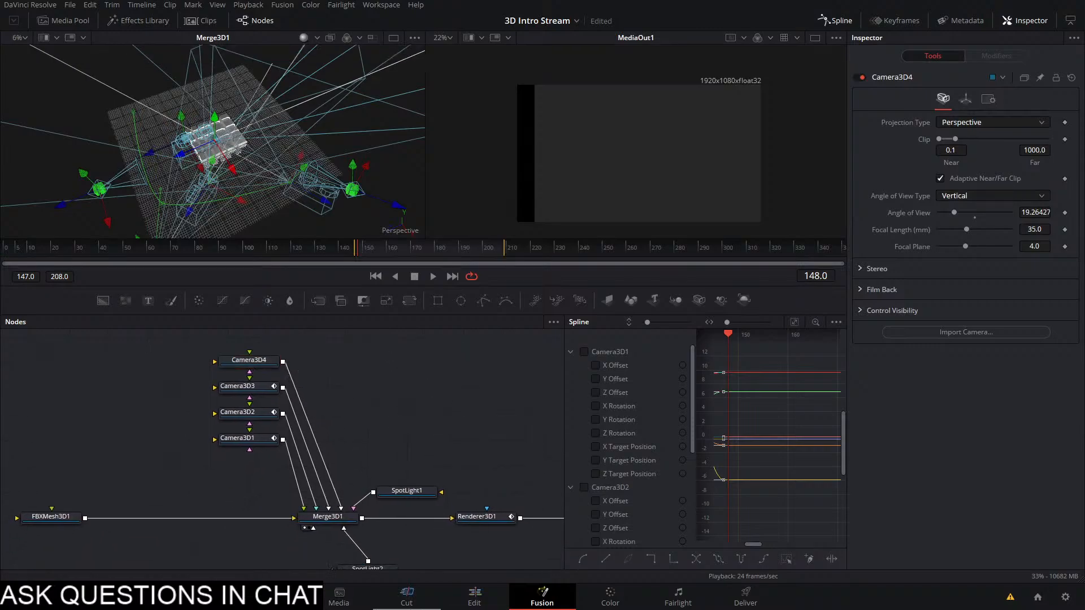
Play the music on the Edit page to find the next beat and place the playhead there, at about 01:00:13:18
{"action": "left_click", "coordinate": [474, 598]}
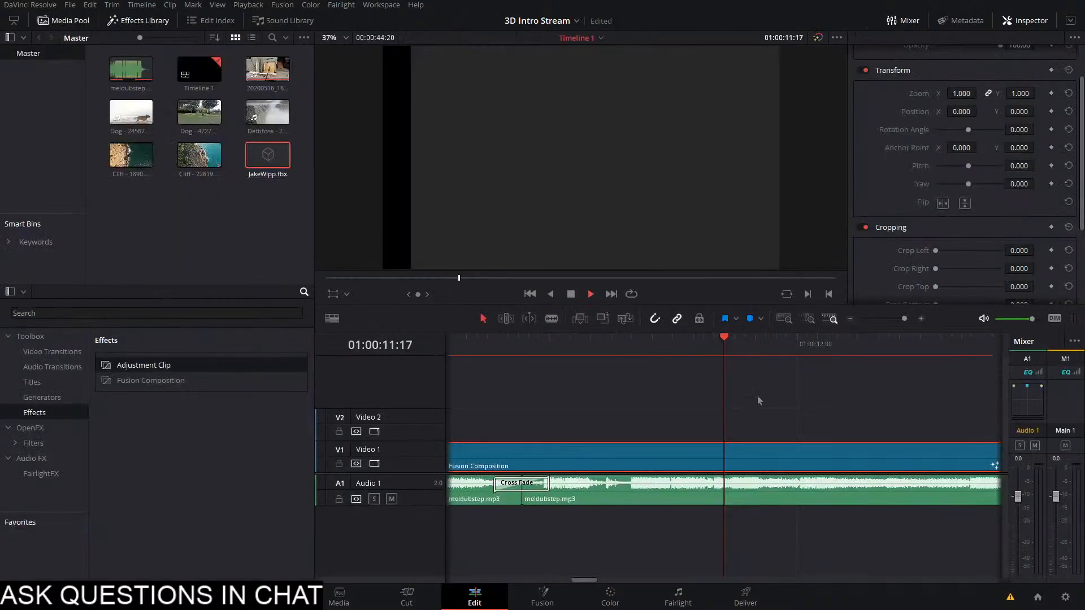
{"action": "key", "text": "space"}
{"action": "left_click", "coordinate": [564, 388]}
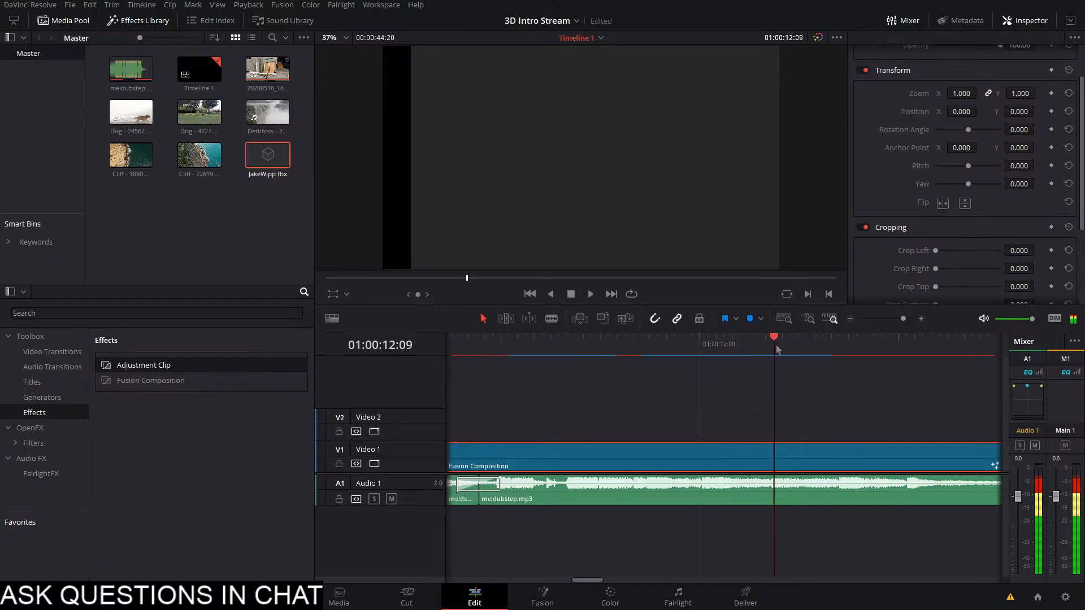
{"action": "left_click", "coordinate": [584, 402]}
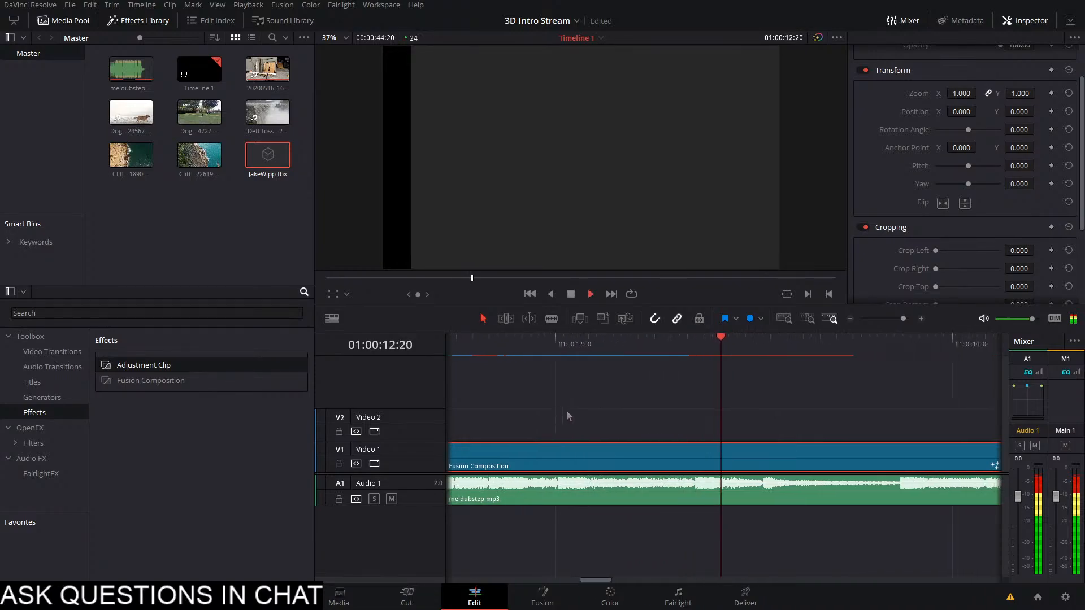
{"action": "left_click", "coordinate": [745, 377]}
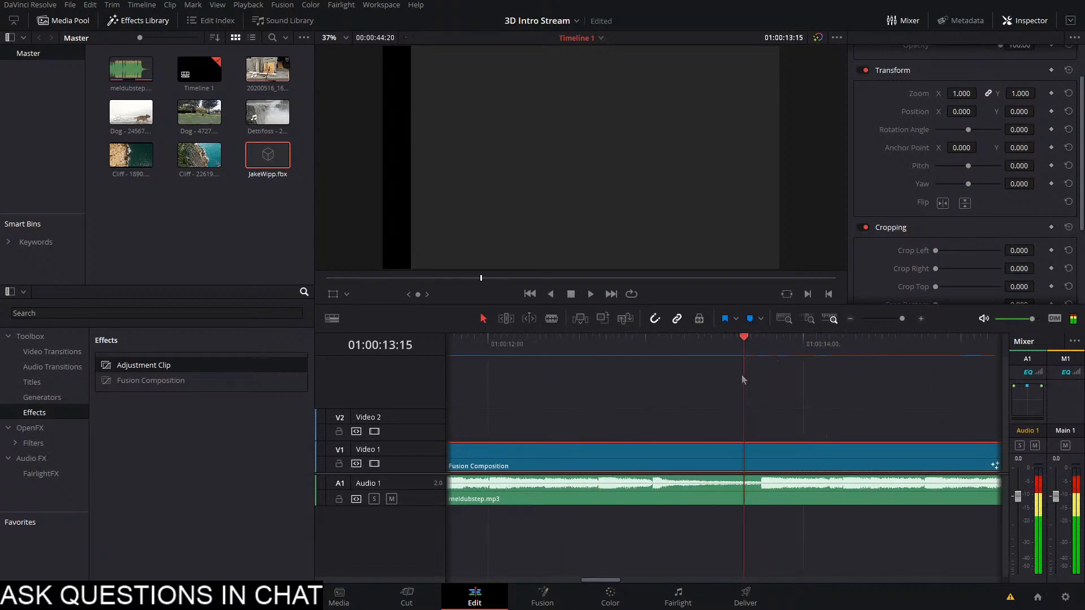
{"action": "left_click", "coordinate": [762, 373]}
{"action": "key", "text": "Left"}
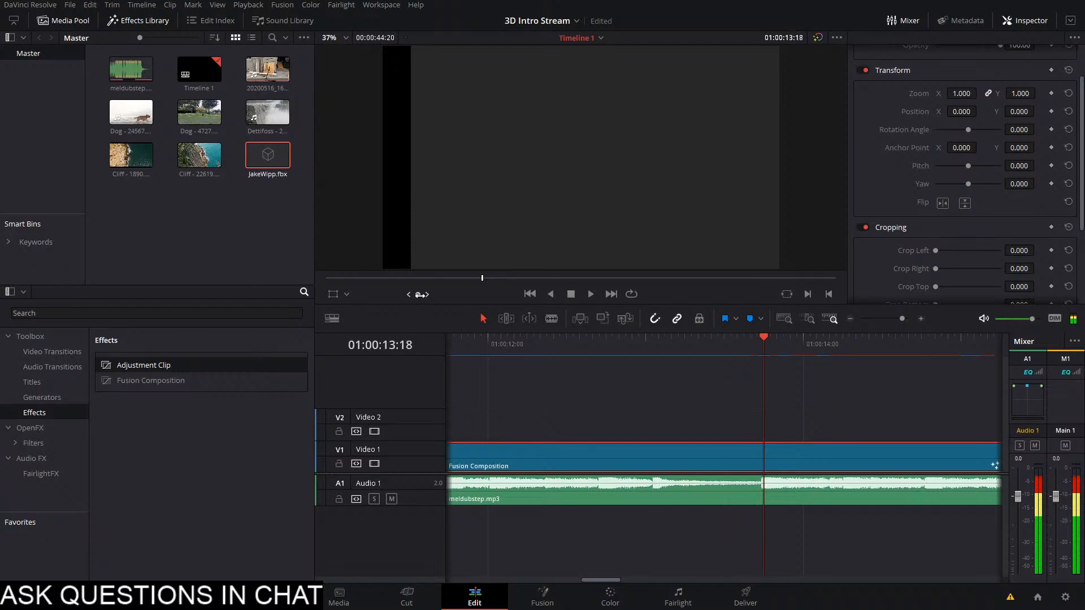
Keyframe Camera3D4 as Renderer3D1's camera at frame 197 with the playback range ending there, and save the project
{"action": "left_click", "coordinate": [512, 601]}
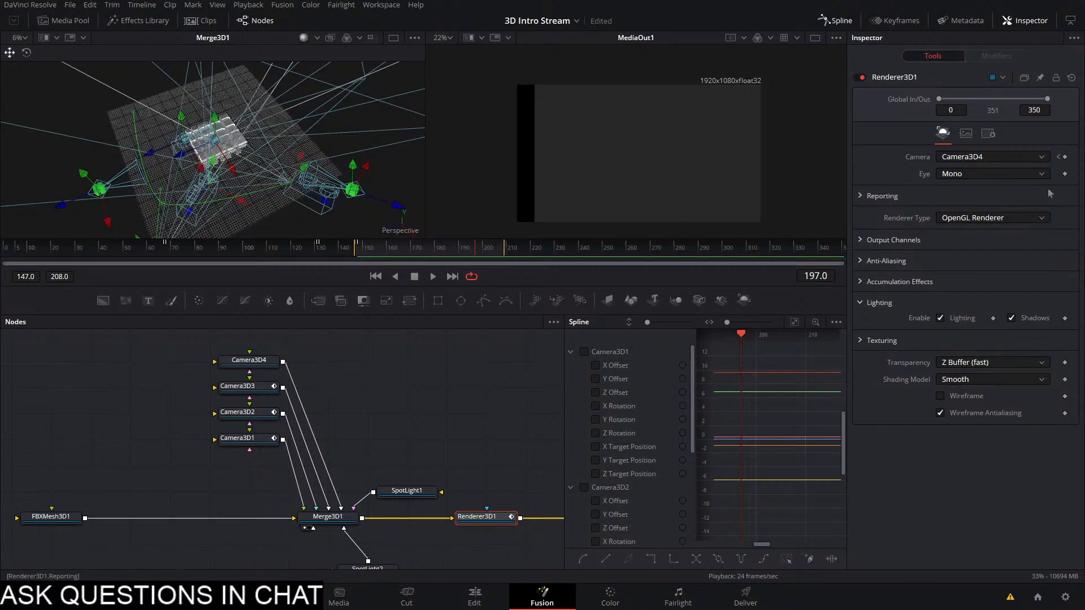
{"action": "left_click", "coordinate": [1065, 157]}
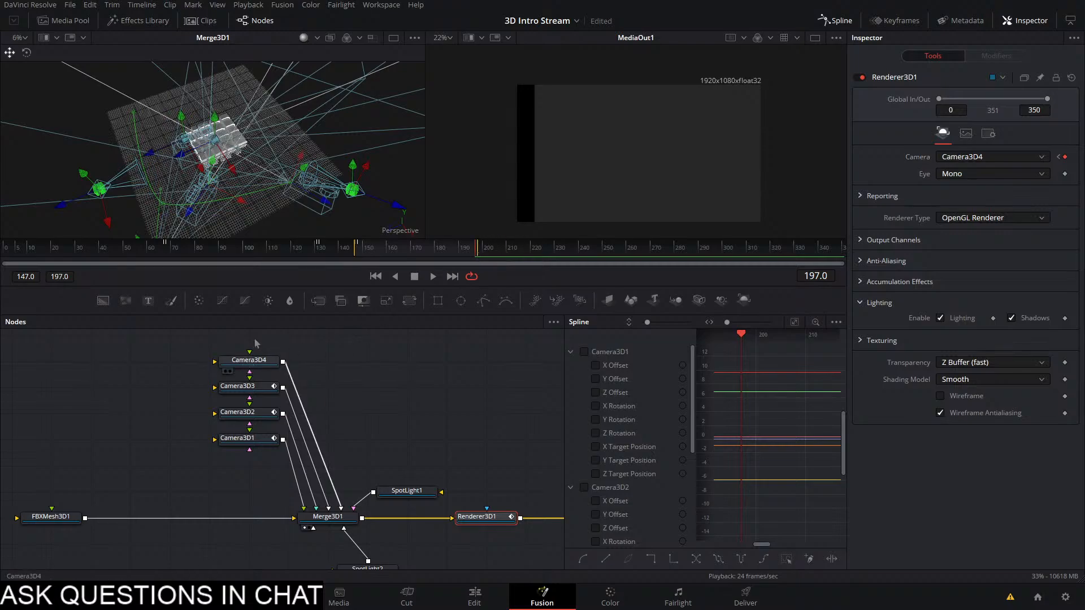
{"action": "left_click", "coordinate": [247, 360]}
{"action": "left_click", "coordinate": [361, 261]}
{"action": "left_click", "coordinate": [359, 262]}
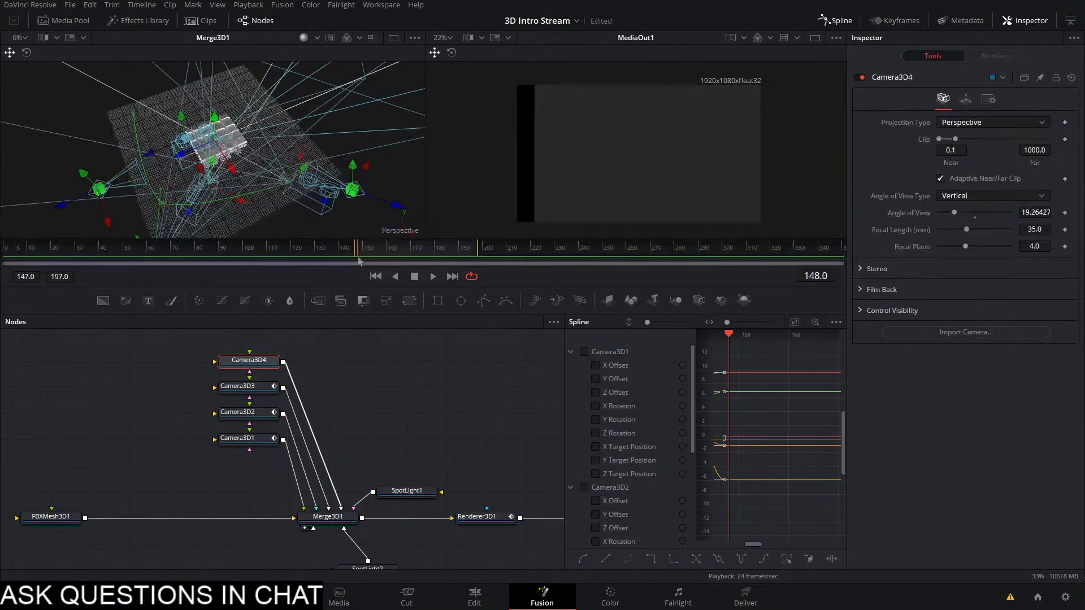
{"action": "key", "text": "ctrl+s"}
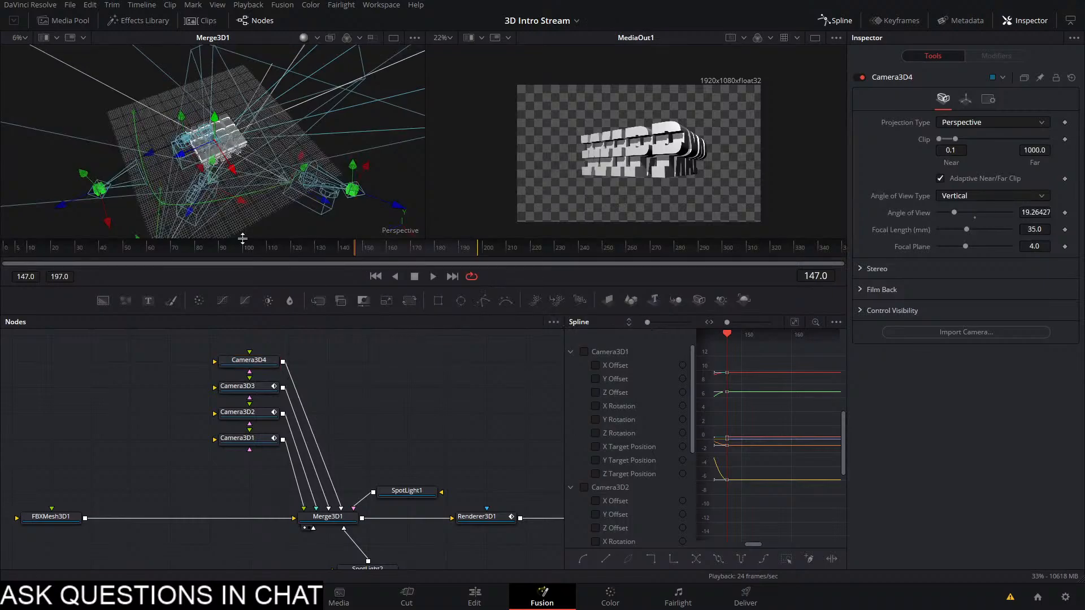
Aim the perspective view down the gap between the letters inside the text and copy that point of view to Camera3D4
{"action": "scroll", "coordinate": [249, 174], "scroll_direction": "up", "scroll_amount": 5}
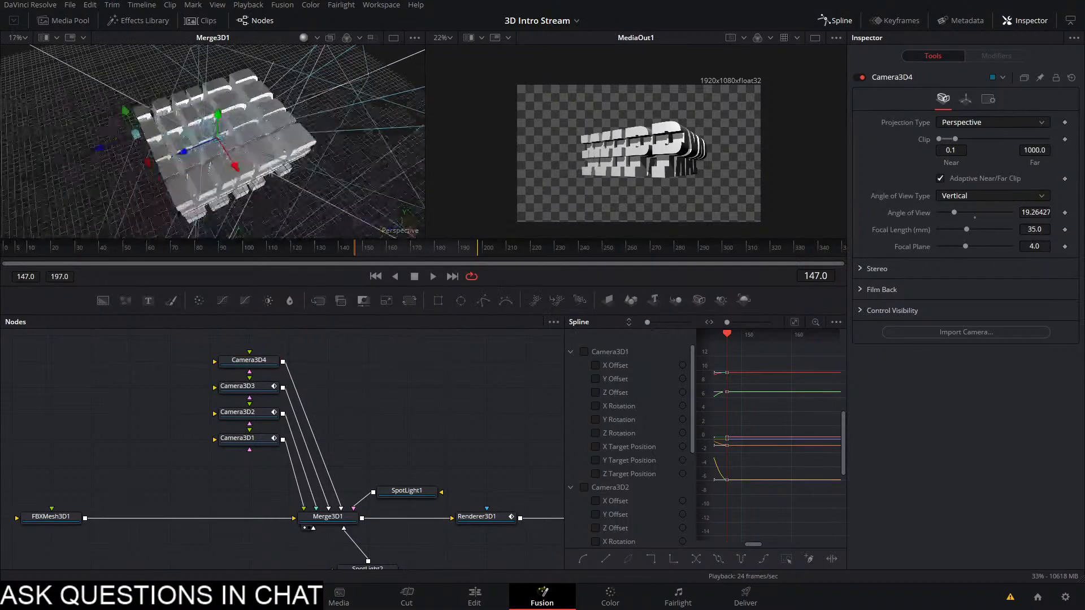
{"action": "left_click_drag", "start_coordinate": [249, 174], "coordinate": [443, 50]}
{"action": "scroll", "coordinate": [229, 132], "scroll_direction": "up", "scroll_amount": 5}
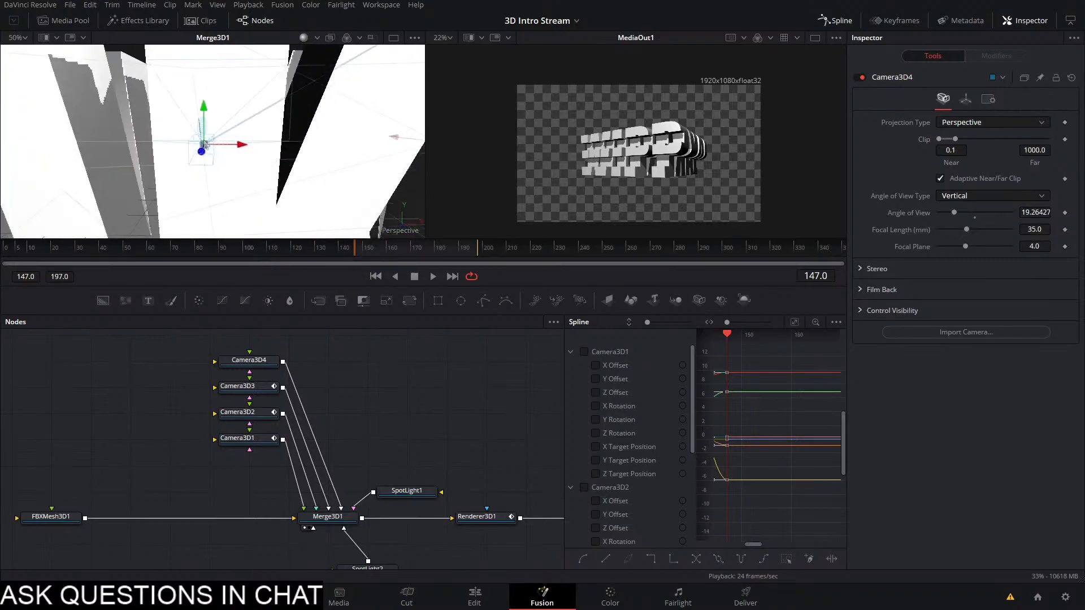
{"action": "mouse_move", "coordinate": [228, 132]}
{"action": "left_mouse_down"}
{"action": "mouse_move", "coordinate": [221, 259]}
{"action": "mouse_move", "coordinate": [217, 113]}
{"action": "mouse_move", "coordinate": [235, 114]}
{"action": "mouse_move", "coordinate": [192, 134]}
{"action": "mouse_move", "coordinate": [219, 153]}
{"action": "mouse_move", "coordinate": [211, 142]}
{"action": "left_mouse_up"}
{"action": "scroll", "coordinate": [233, 156], "scroll_direction": "up", "scroll_amount": 5}
{"action": "scroll", "coordinate": [273, 148], "scroll_direction": "up", "scroll_amount": 5}
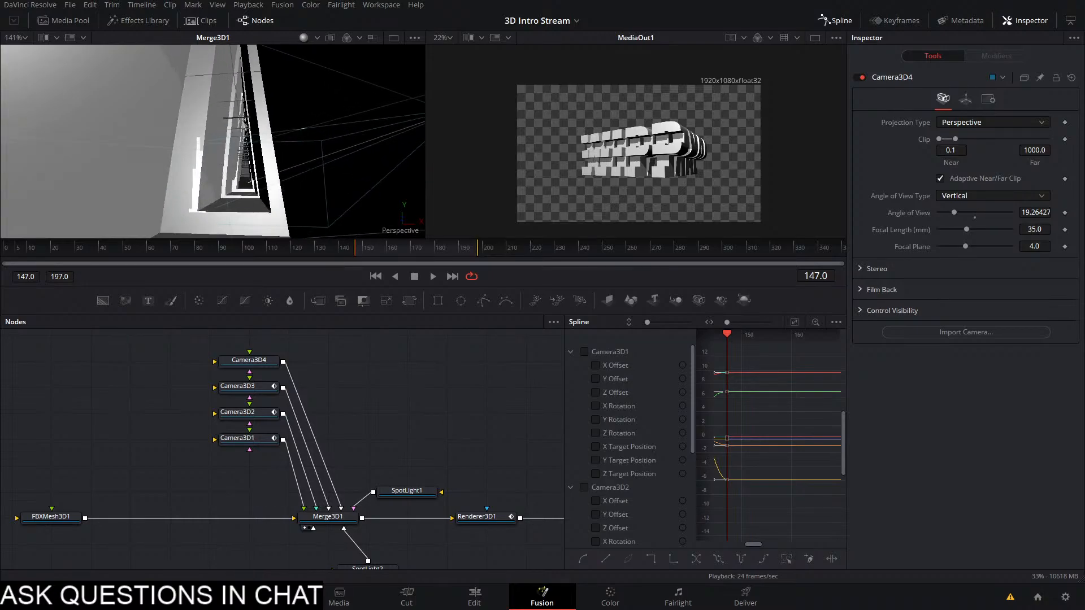
{"action": "scroll", "coordinate": [273, 148], "scroll_direction": "up", "scroll_amount": 5}
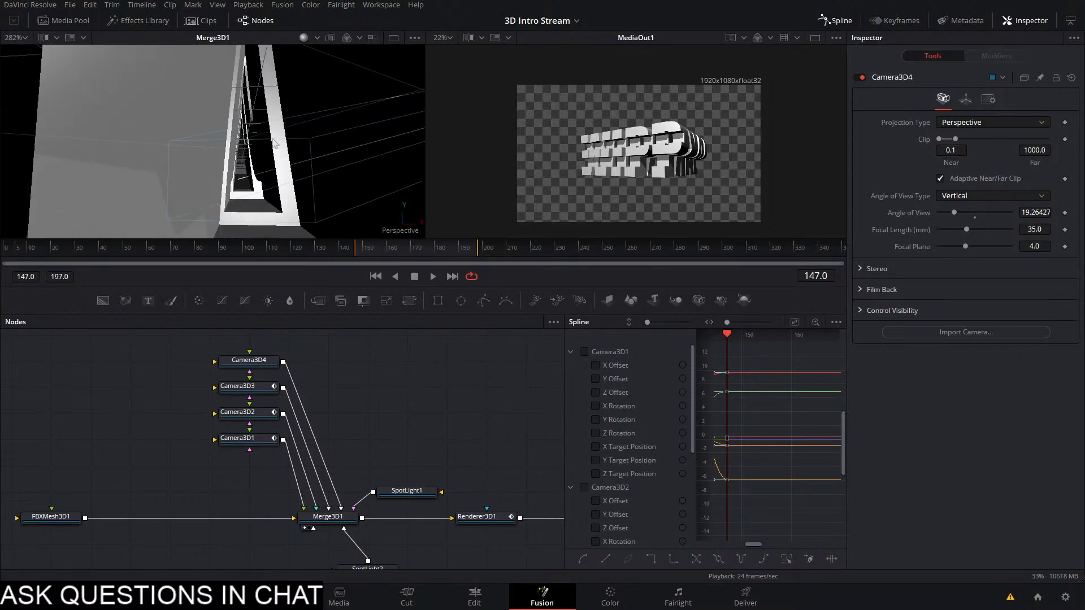
{"action": "scroll", "coordinate": [294, 182], "scroll_direction": "up", "scroll_amount": 3}
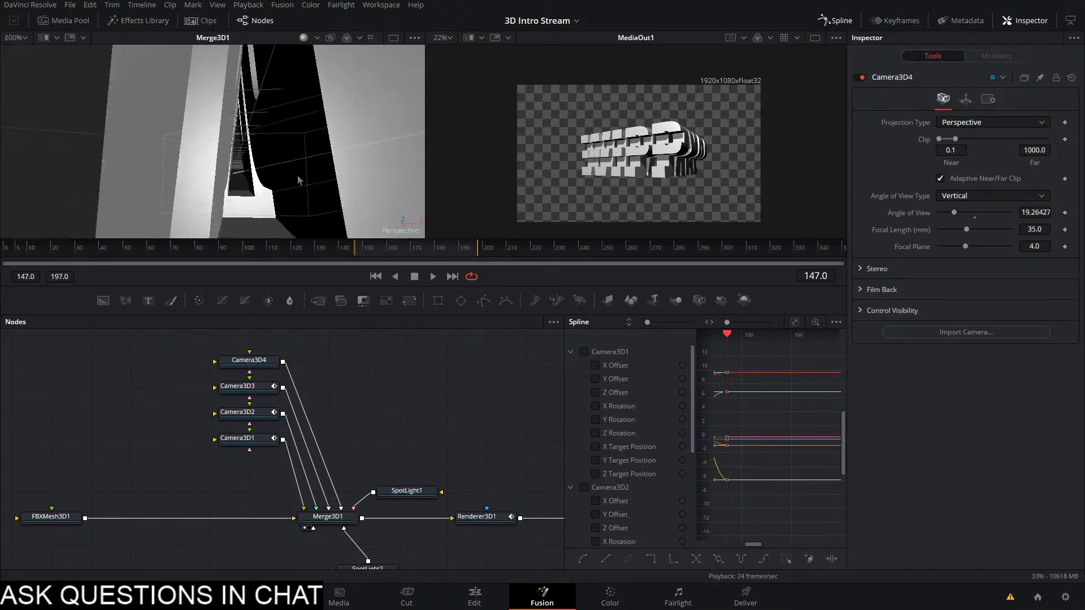
{"action": "right_click", "coordinate": [243, 136]}
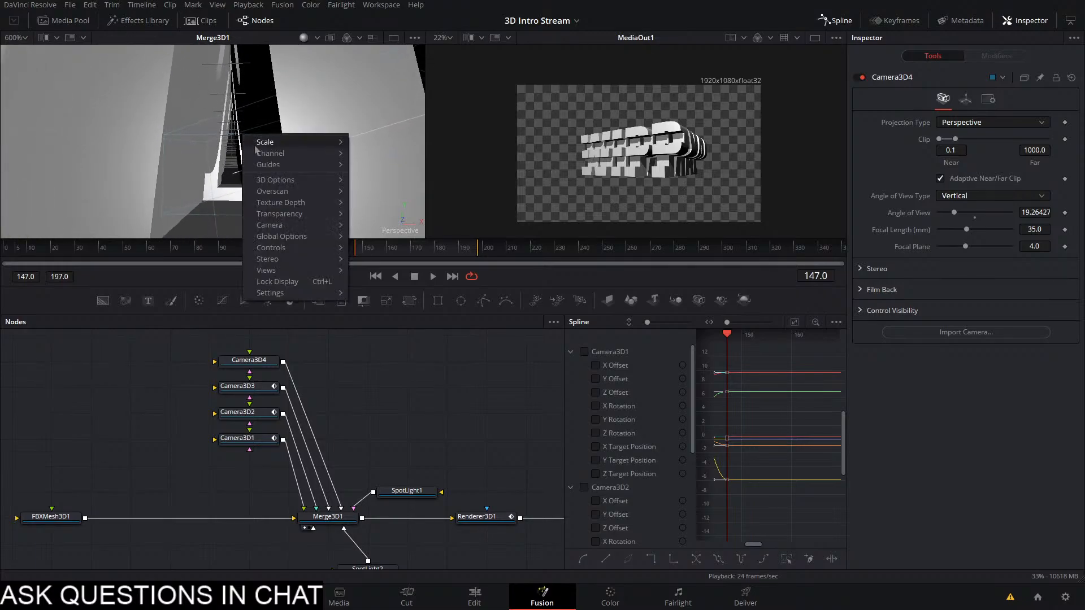
{"action": "mouse_move", "coordinate": [306, 226]}
{"action": "mouse_move", "coordinate": [403, 357]}
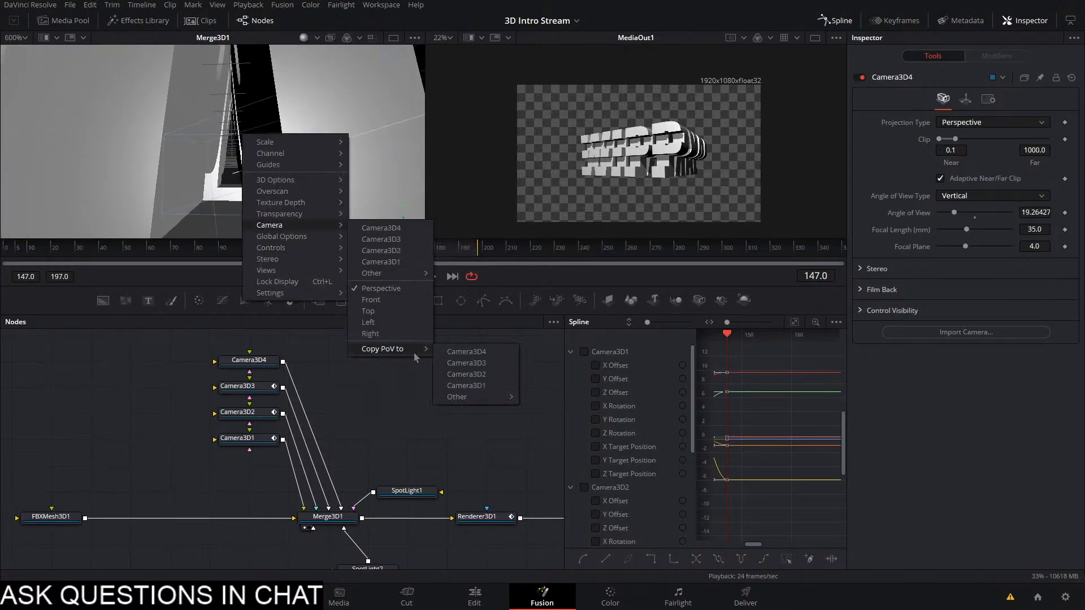
{"action": "left_click", "coordinate": [466, 351]}
Pull the perspective view back until it faces the front of the JAKE text and copy that point of view to Camera3D4
{"action": "scroll", "coordinate": [286, 142], "scroll_direction": "down", "scroll_amount": 10}
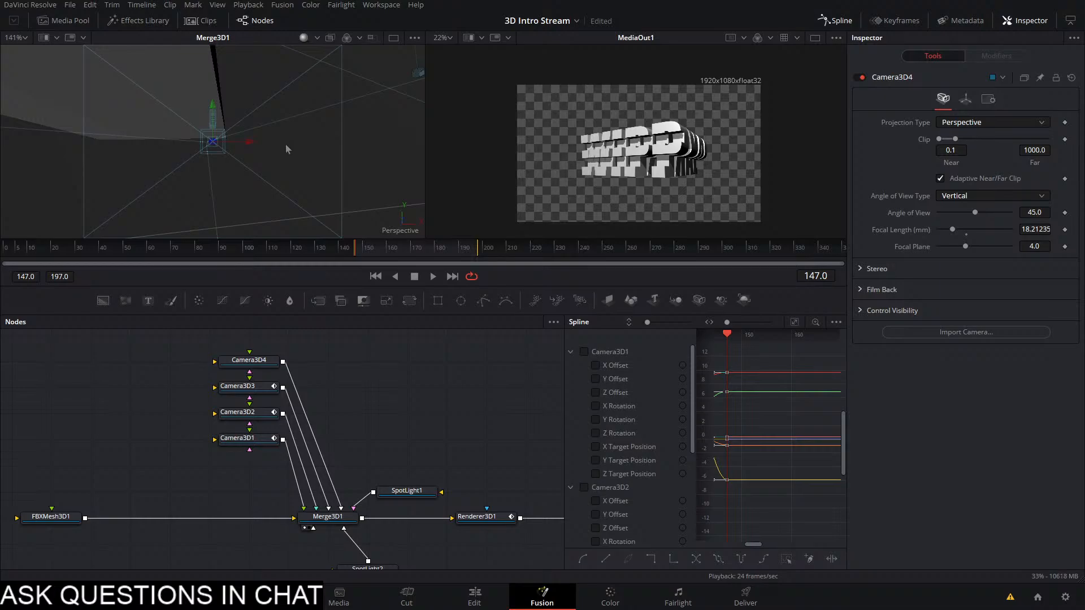
{"action": "scroll", "coordinate": [287, 149], "scroll_direction": "down", "scroll_amount": 8}
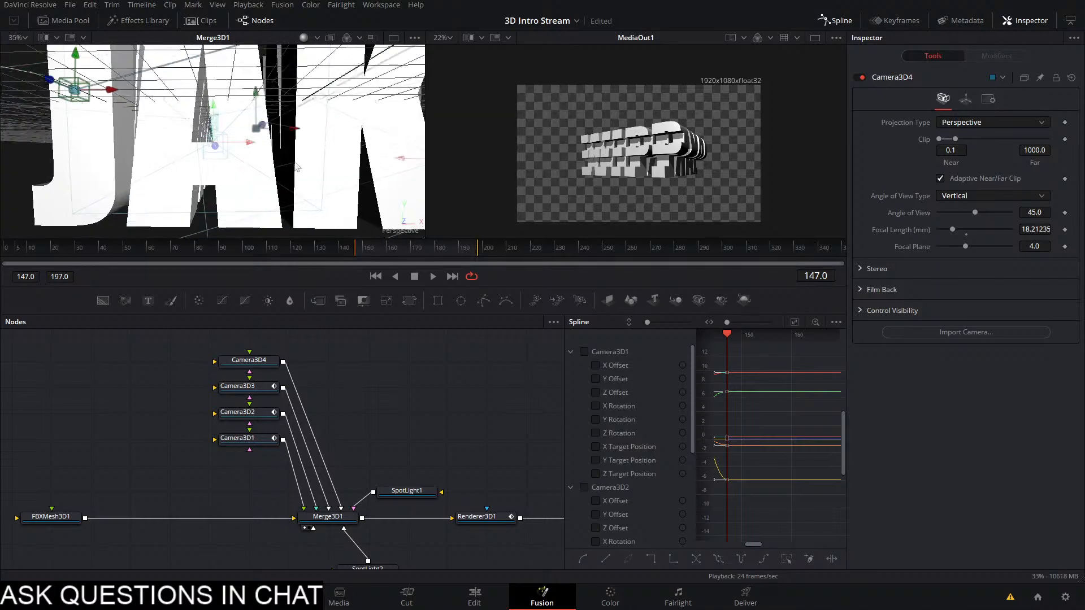
{"action": "scroll", "coordinate": [296, 167], "scroll_direction": "down", "scroll_amount": 6}
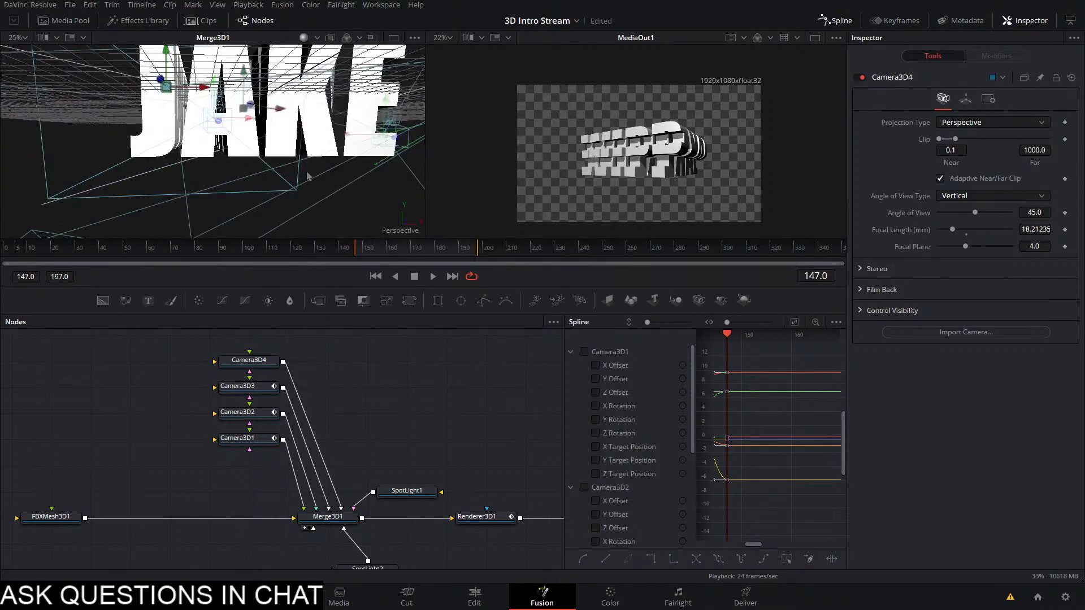
{"action": "left_click_drag", "start_coordinate": [307, 177], "coordinate": [311, 191]}
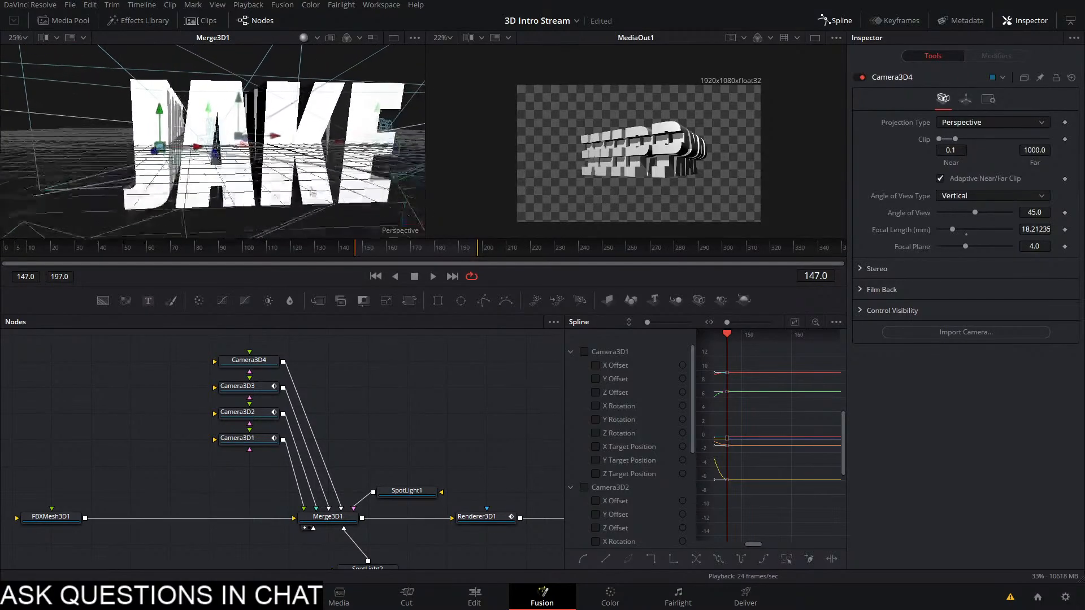
{"action": "right_click", "coordinate": [310, 190]}
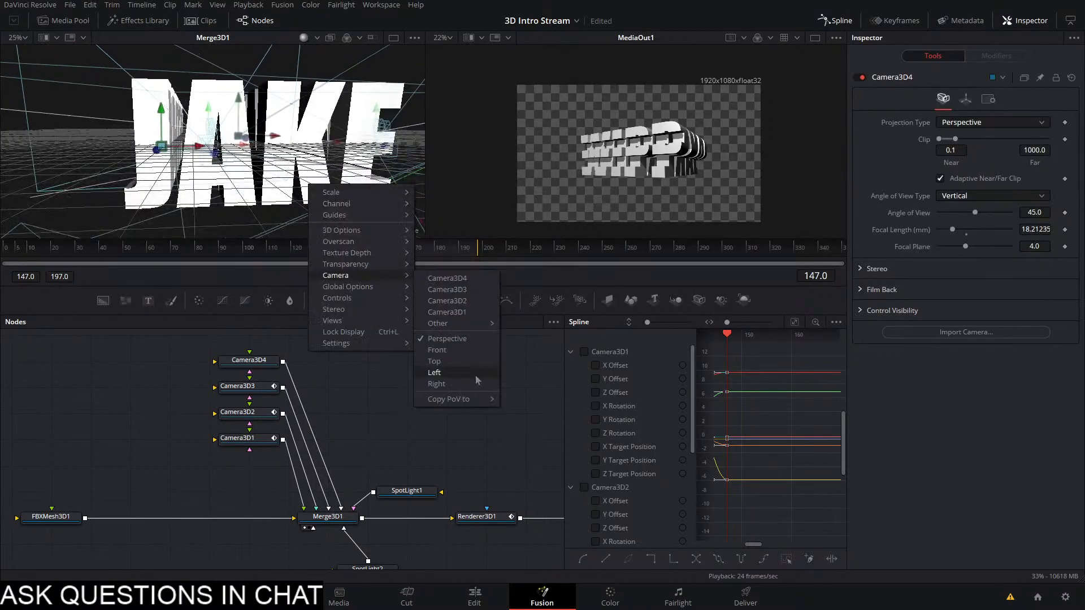
{"action": "mouse_move", "coordinate": [485, 403]}
{"action": "left_click", "coordinate": [558, 404]}
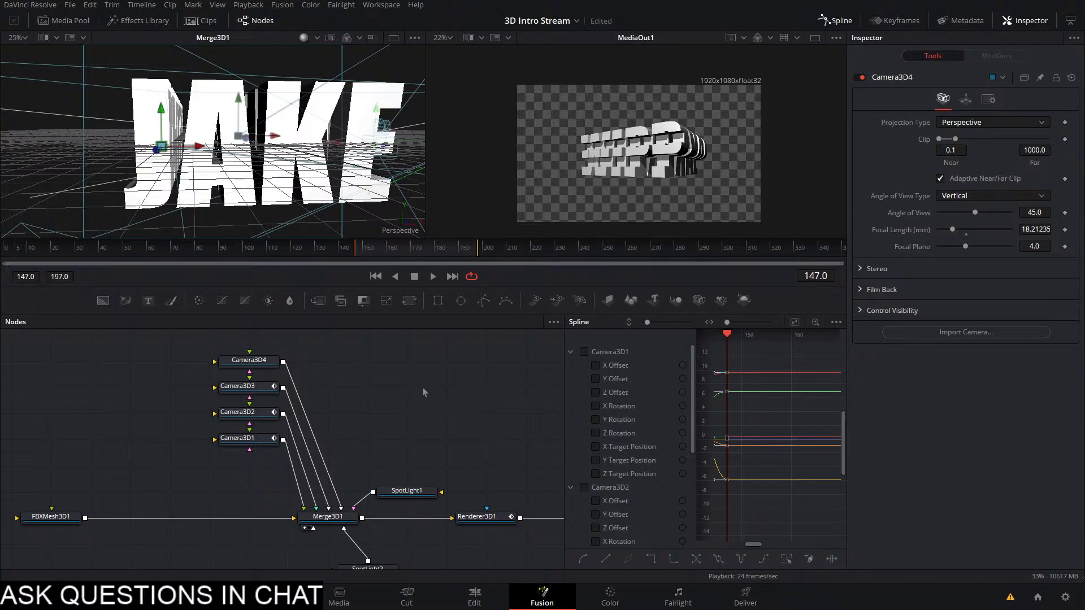
Keyframe Camera3D4's X, Y and Z translation and rotation at frame 197, with every rotation value set to 0
{"action": "key", "text": "space"}
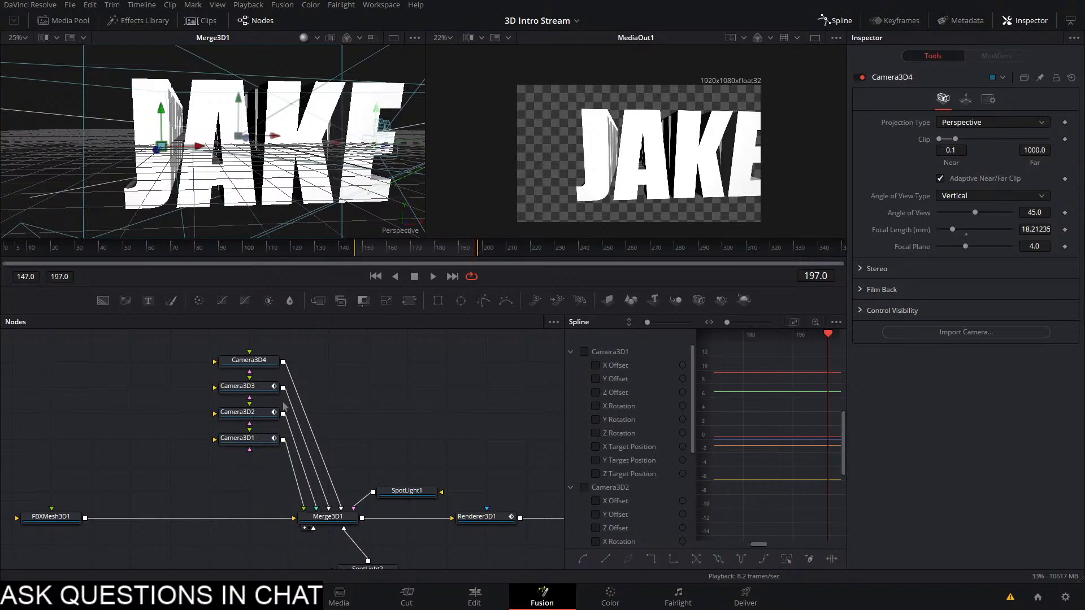
{"action": "left_click", "coordinate": [265, 365]}
{"action": "left_click", "coordinate": [967, 100]}
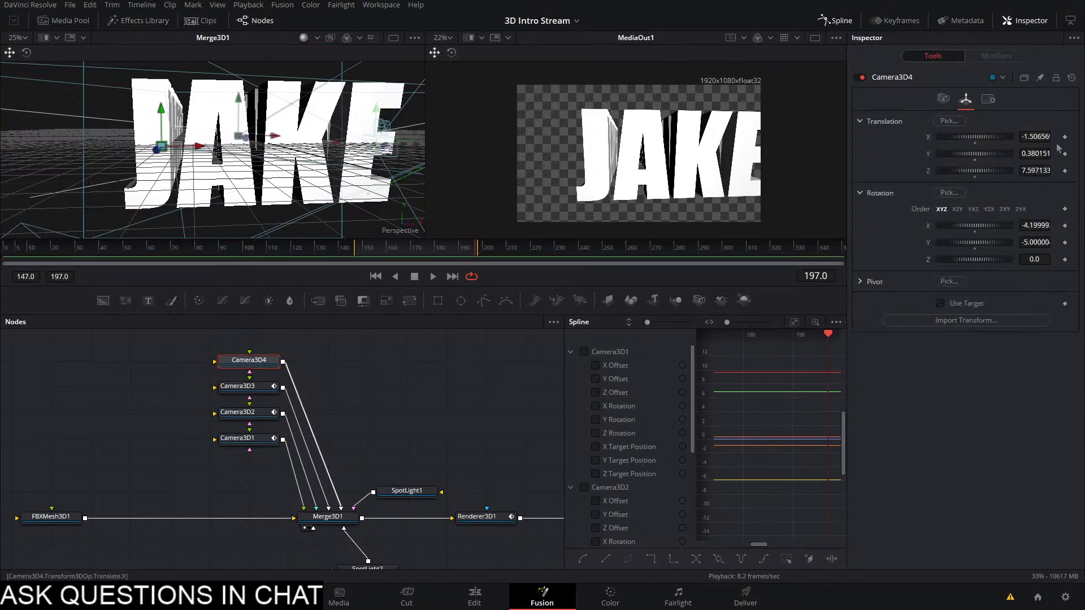
{"action": "left_click", "coordinate": [1065, 137]}
{"action": "left_click", "coordinate": [1065, 153]}
{"action": "left_click", "coordinate": [1065, 170]}
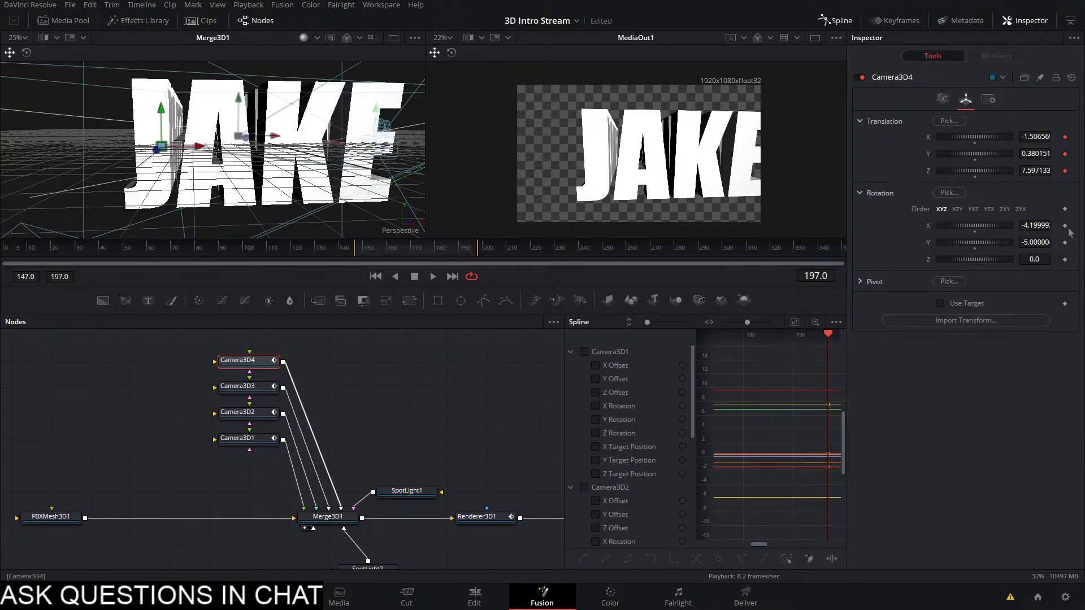
{"action": "left_click", "coordinate": [1064, 225]}
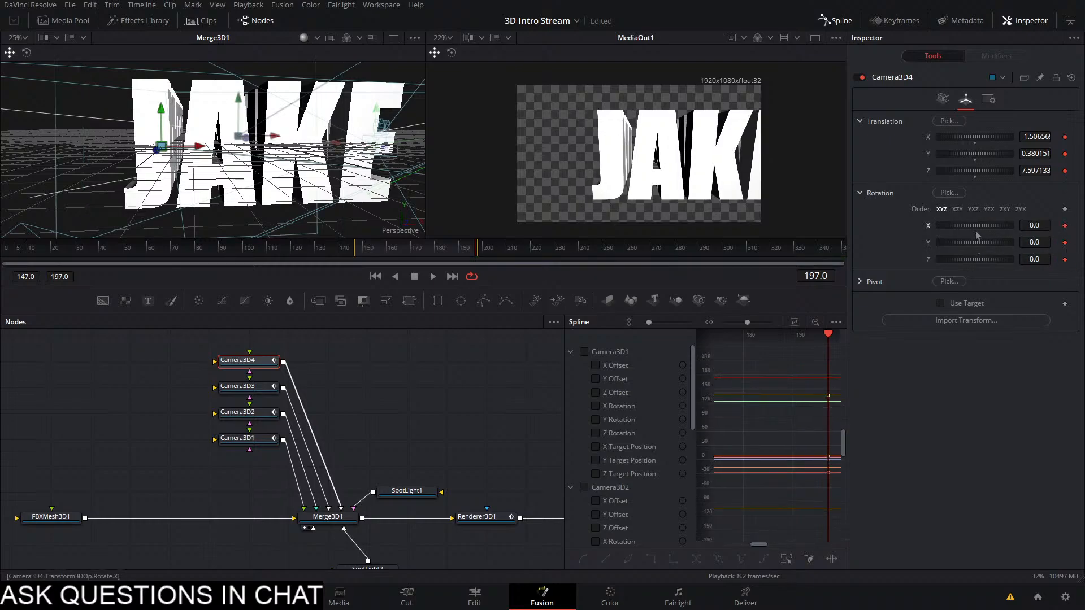
At frame 148, move Camera3D4 deep between the letters to about X -1.03, Y -0.26, Z -1.28, and preview the pull-out
{"action": "left_click", "coordinate": [367, 252]}
{"action": "left_click_drag", "start_coordinate": [366, 253], "coordinate": [357, 257]}
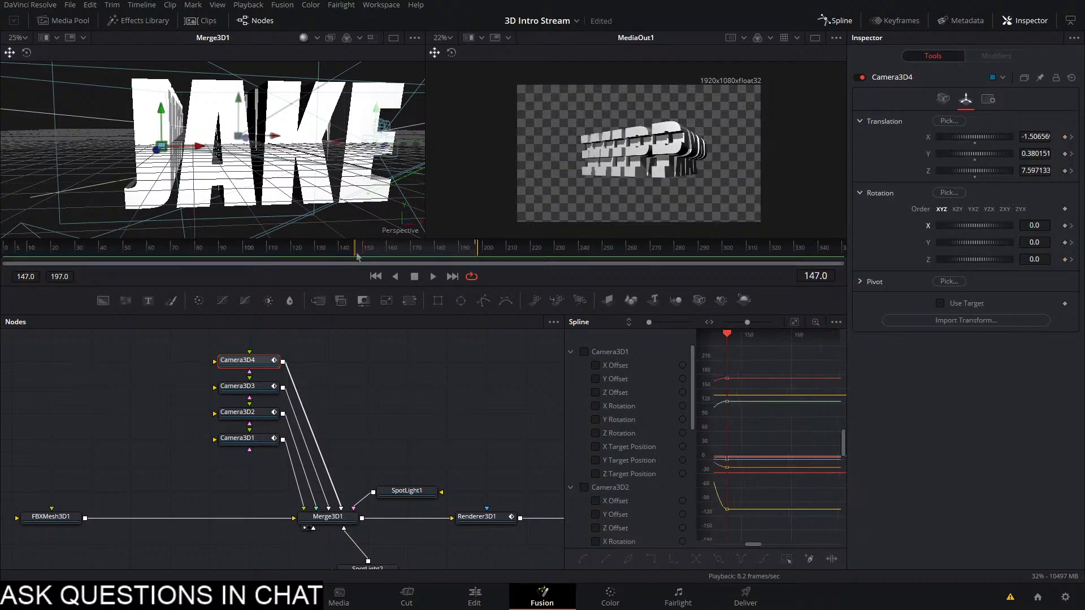
{"action": "left_click", "coordinate": [361, 256]}
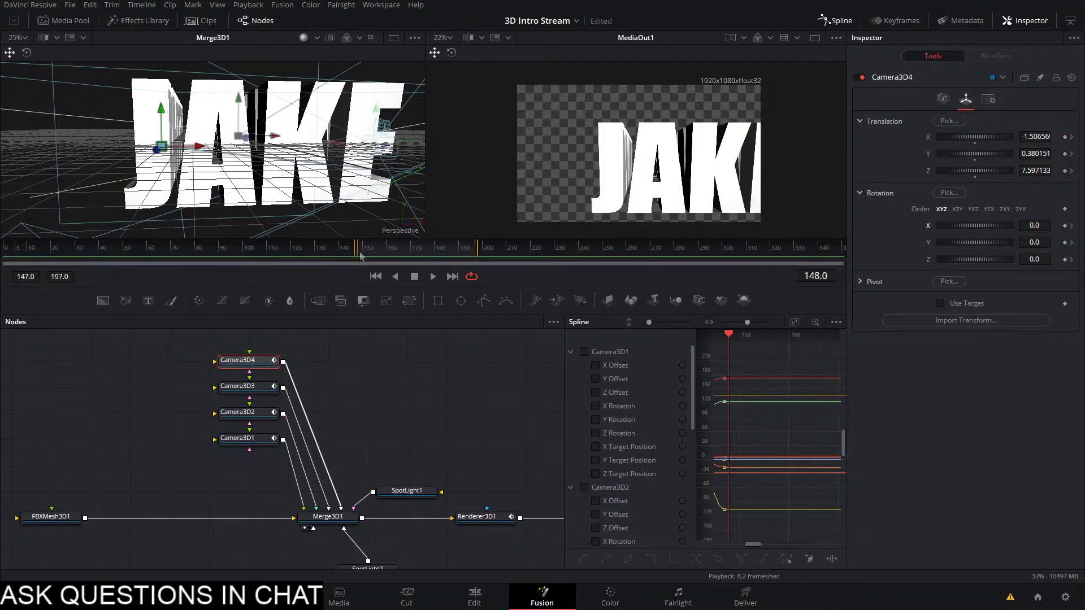
{"action": "scroll", "coordinate": [256, 149], "scroll_direction": "down", "scroll_amount": 10}
{"action": "left_click_drag", "start_coordinate": [256, 149], "coordinate": [278, 188]}
{"action": "left_click_drag", "start_coordinate": [267, 150], "coordinate": [249, 134]}
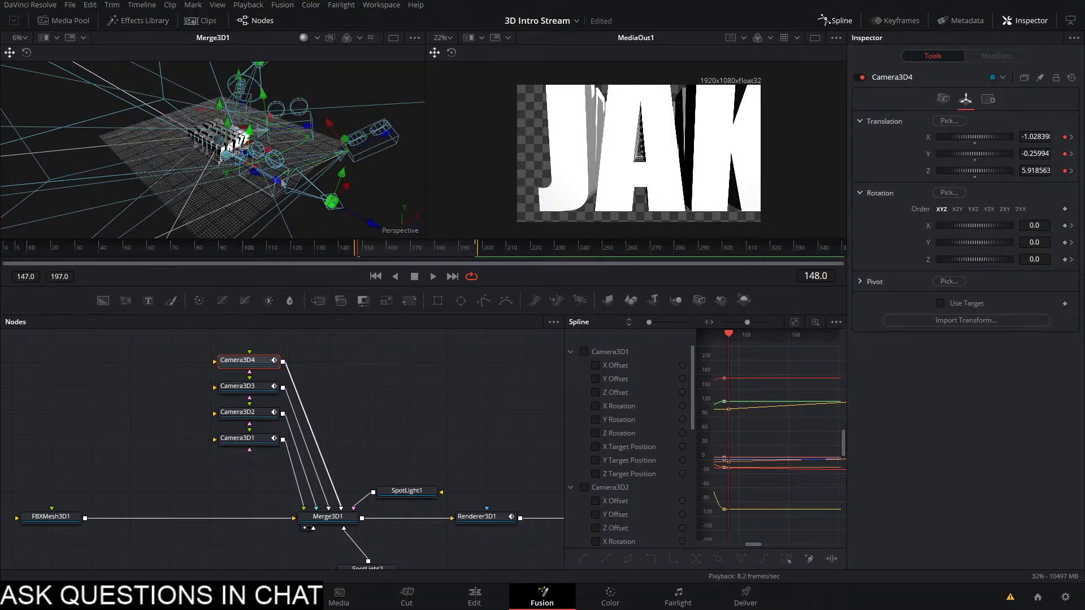
{"action": "left_click_drag", "start_coordinate": [276, 179], "coordinate": [193, 152]}
{"action": "key", "text": "space"}
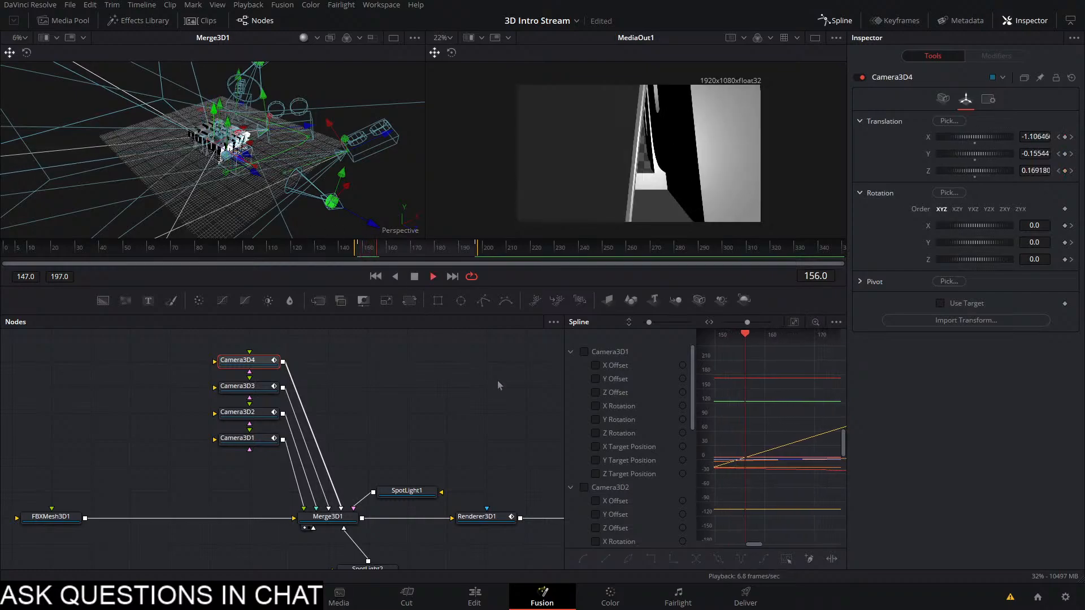
{"action": "key", "text": "space"}
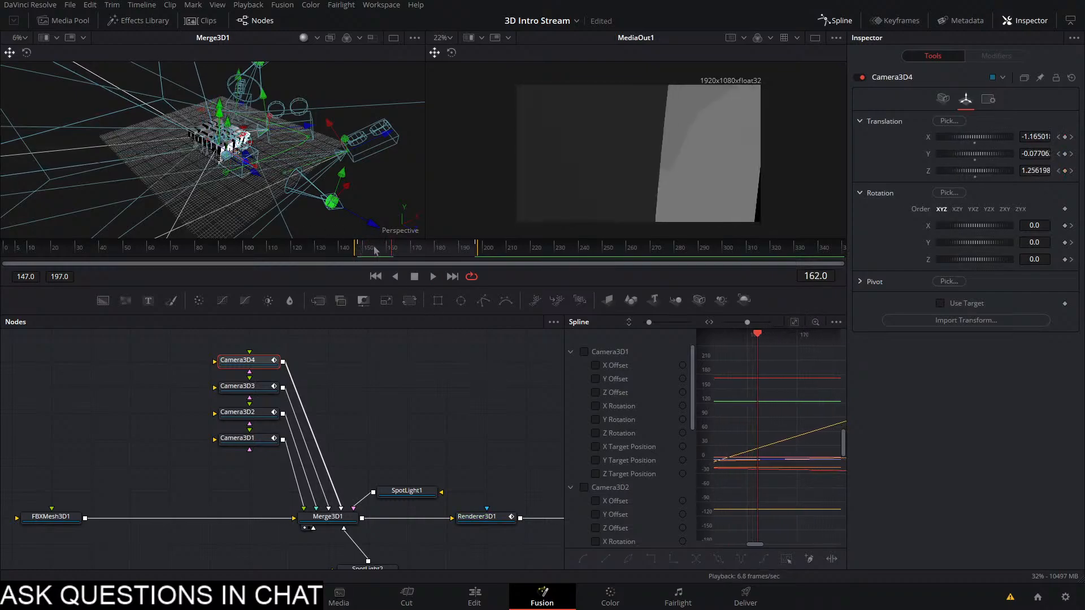
Adjust Camera3D4's X translation at frame 176 so it travels through the gap between the letters, and play the move back
{"action": "left_click_drag", "start_coordinate": [376, 250], "coordinate": [431, 251]}
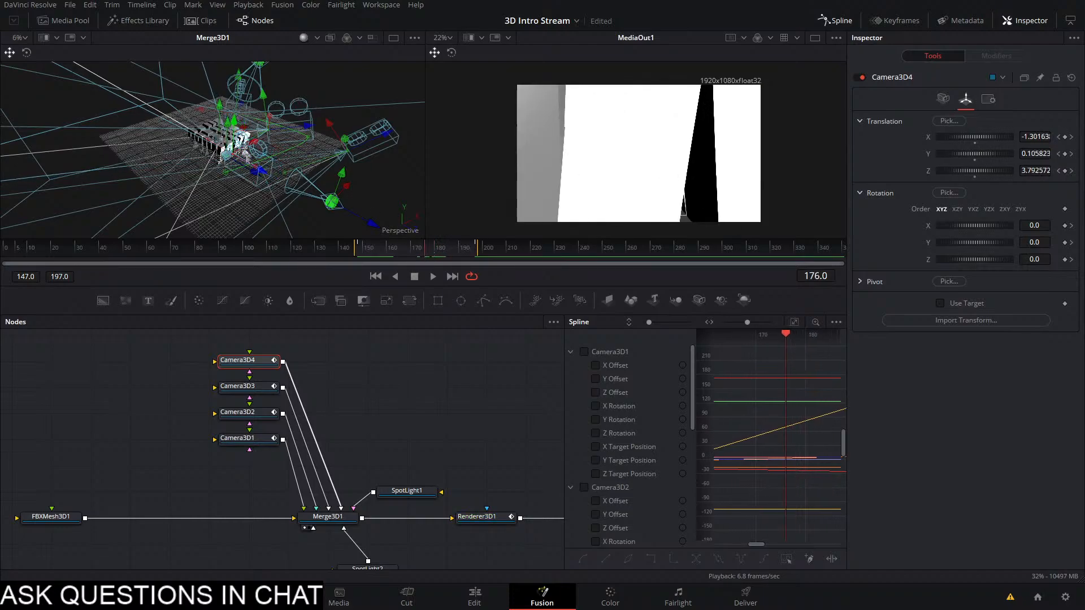
{"action": "left_click_drag", "start_coordinate": [975, 136], "coordinate": [993, 137]}
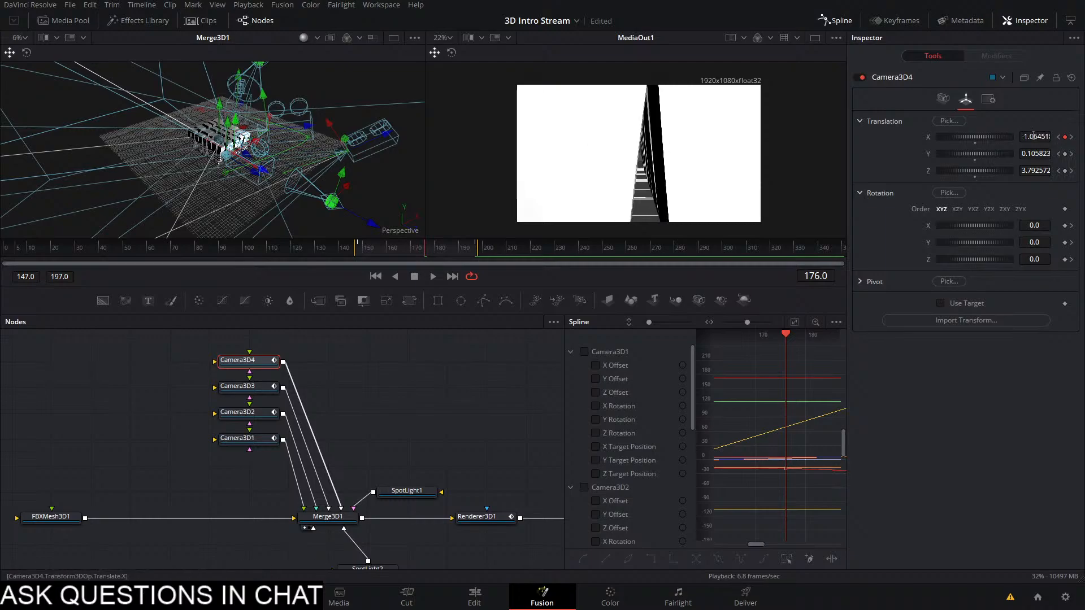
{"action": "left_click_drag", "start_coordinate": [975, 137], "coordinate": [956, 153]}
{"action": "left_click", "coordinate": [363, 247]}
{"action": "key", "text": "space"}
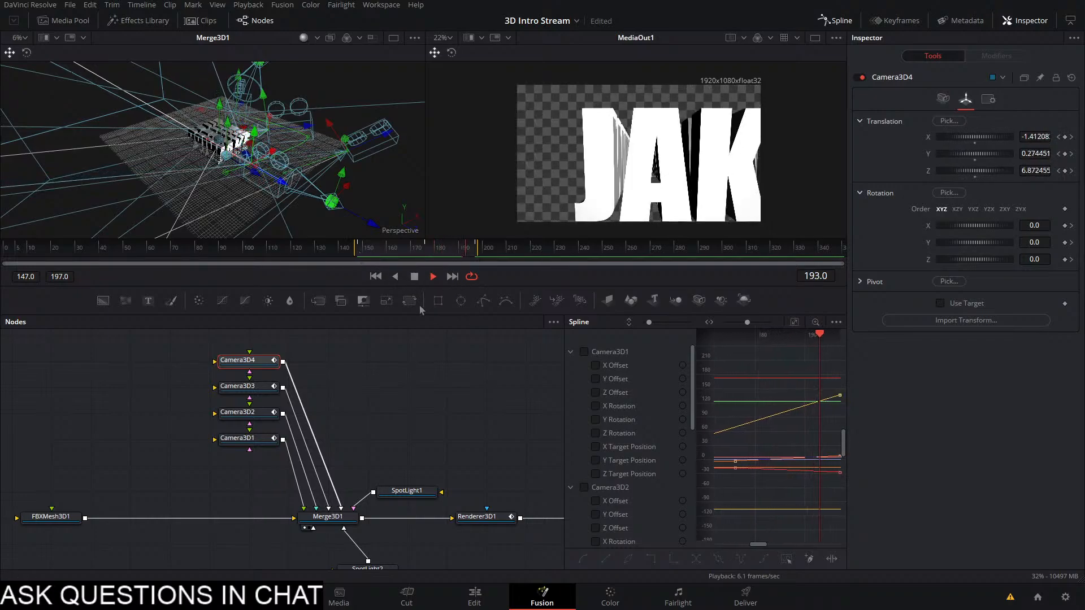
{"action": "key", "text": "ctrl+s"}
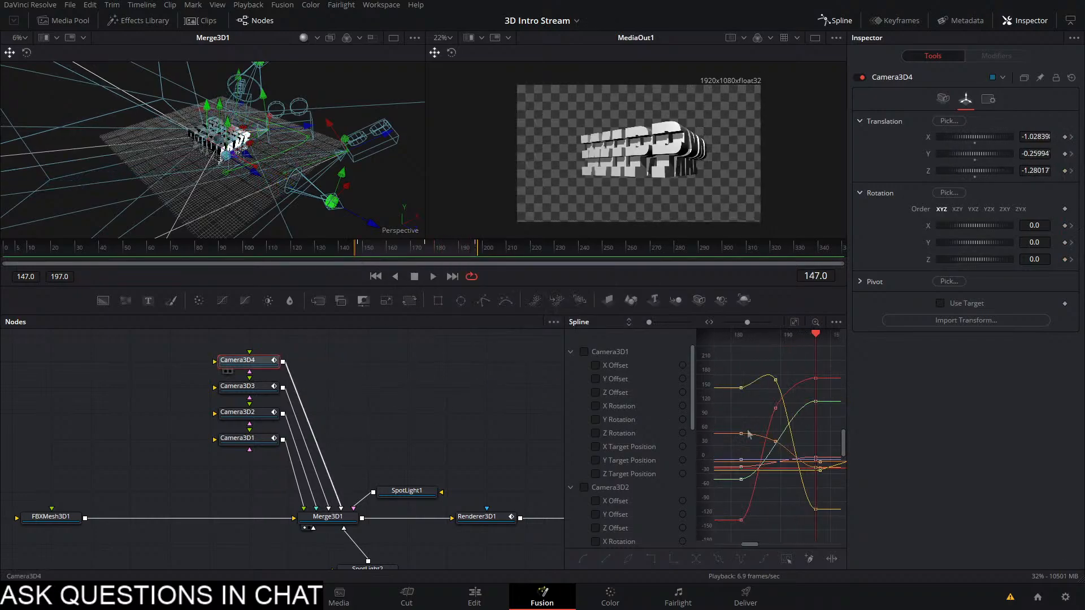
Smooth all of Camera3D4's keyframes in the spline graph and play the animation back
{"action": "left_click", "coordinate": [749, 434]}
{"action": "scroll", "coordinate": [807, 411], "scroll_direction": "down", "scroll_amount": 3}
{"action": "left_click_drag", "start_coordinate": [808, 413], "coordinate": [701, 429]}
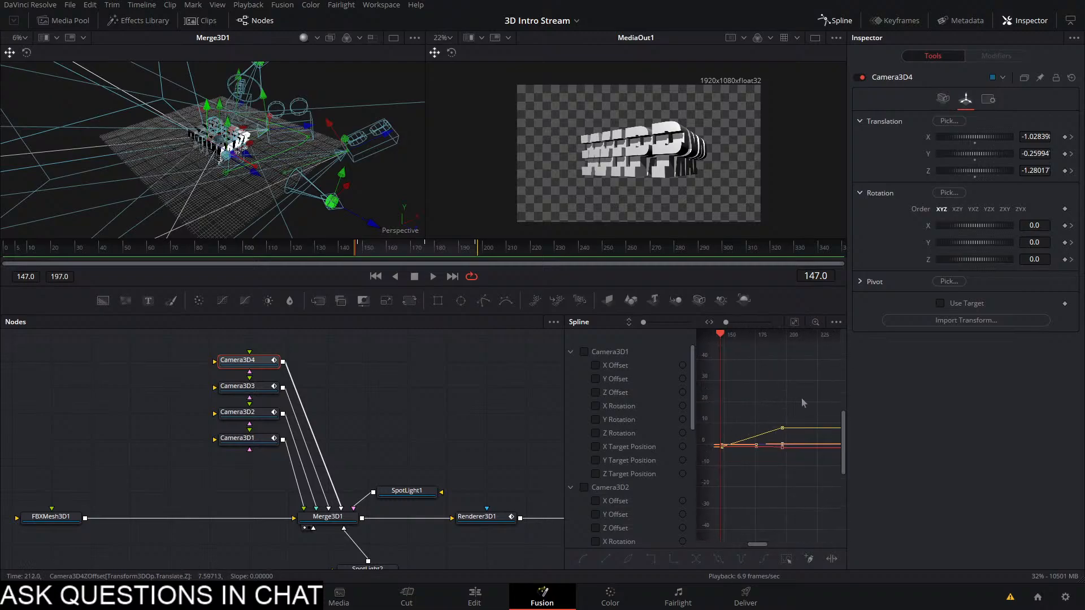
{"action": "scroll", "coordinate": [797, 410], "scroll_direction": "down", "scroll_amount": 3}
{"action": "left_click", "coordinate": [795, 323]}
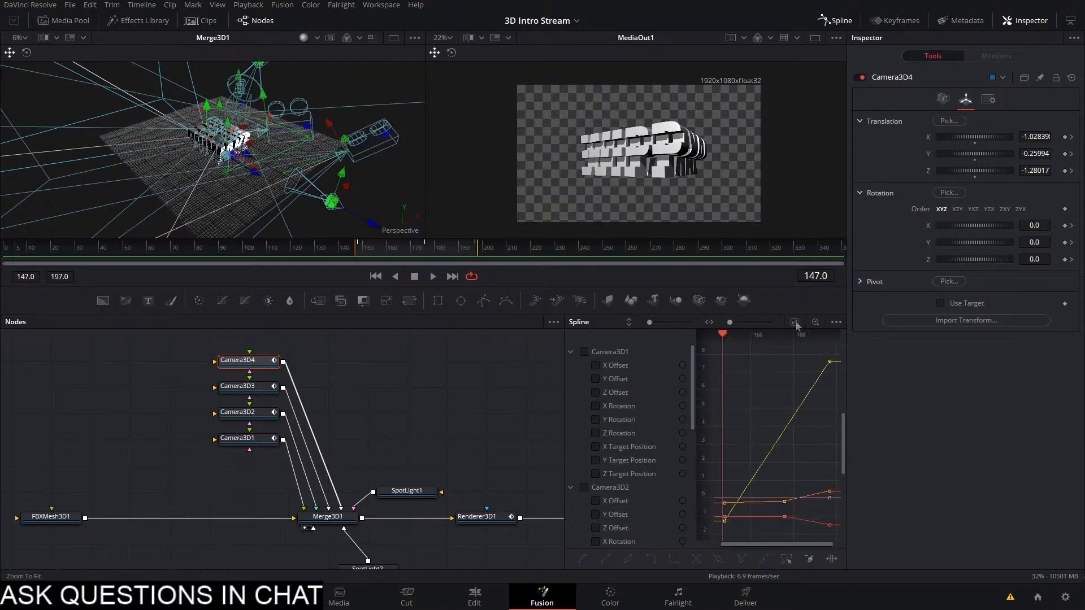
{"action": "scroll", "coordinate": [776, 409], "scroll_direction": "down", "scroll_amount": 3}
{"action": "left_click_drag", "start_coordinate": [820, 366], "coordinate": [742, 533]}
{"action": "key", "text": "shift+s"}
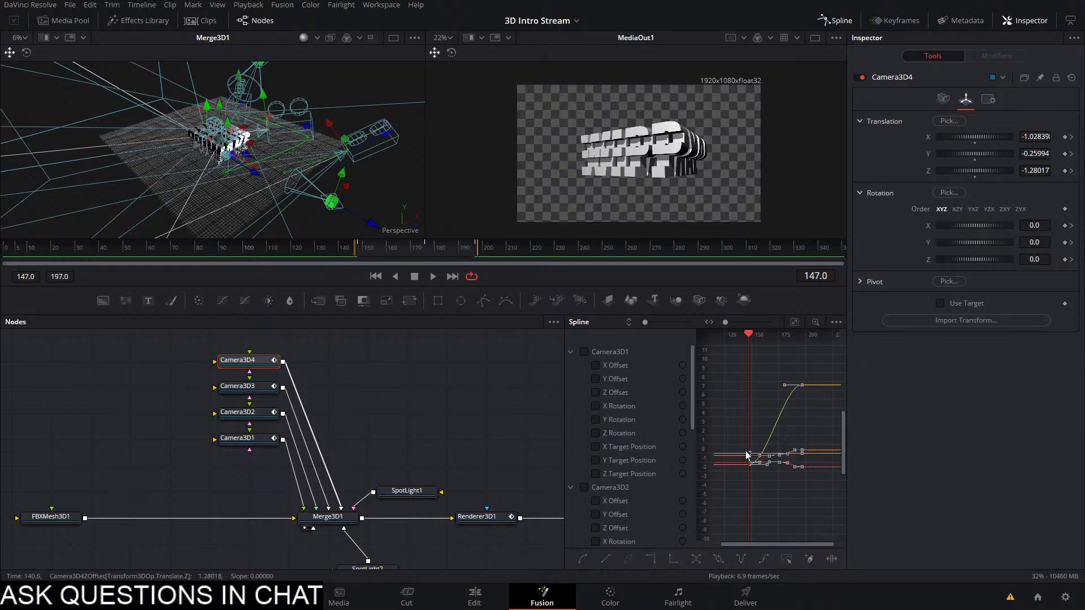
{"action": "key", "text": "space"}
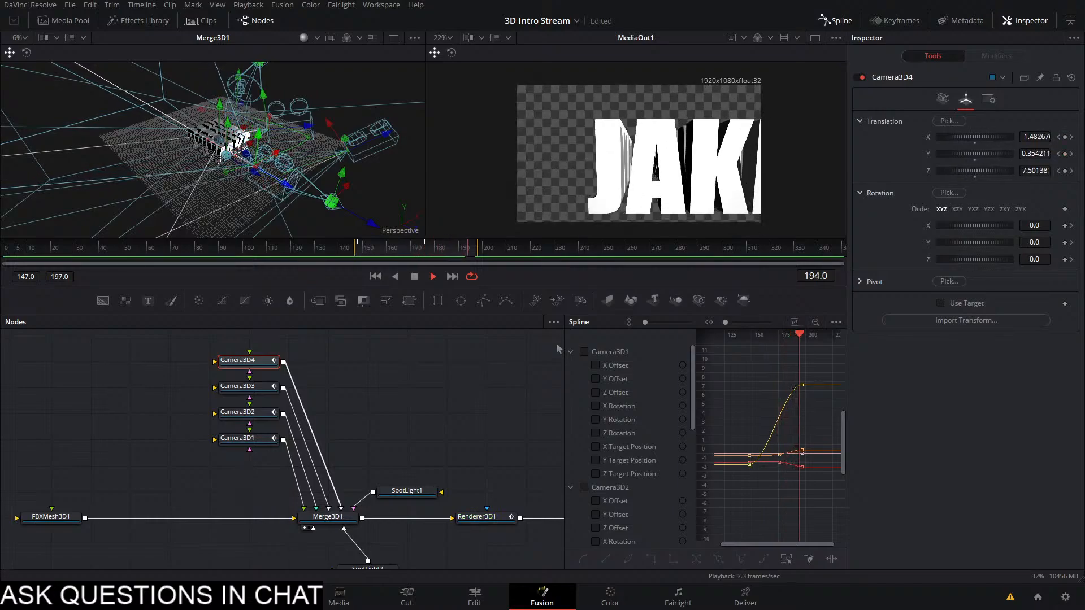
{"action": "key", "text": "space"}
Switch to the Edit page and examine the music waveform around 01:00:13:23 for the next beat change
{"action": "left_click", "coordinate": [455, 607]}
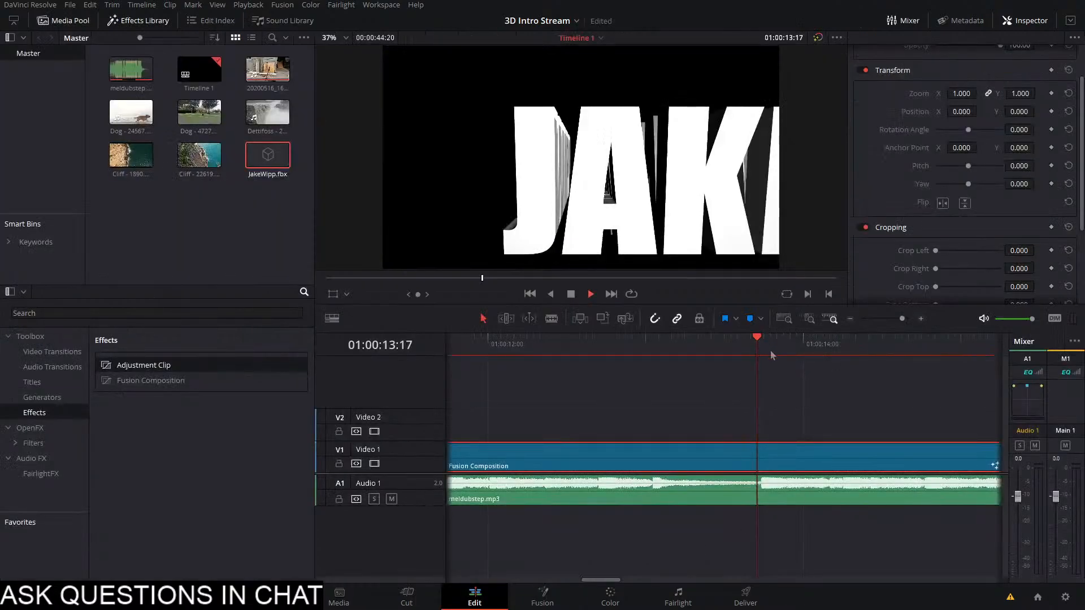
{"action": "scroll", "coordinate": [733, 399], "scroll_direction": "right", "scroll_amount": 3}
{"action": "key", "text": "space"}
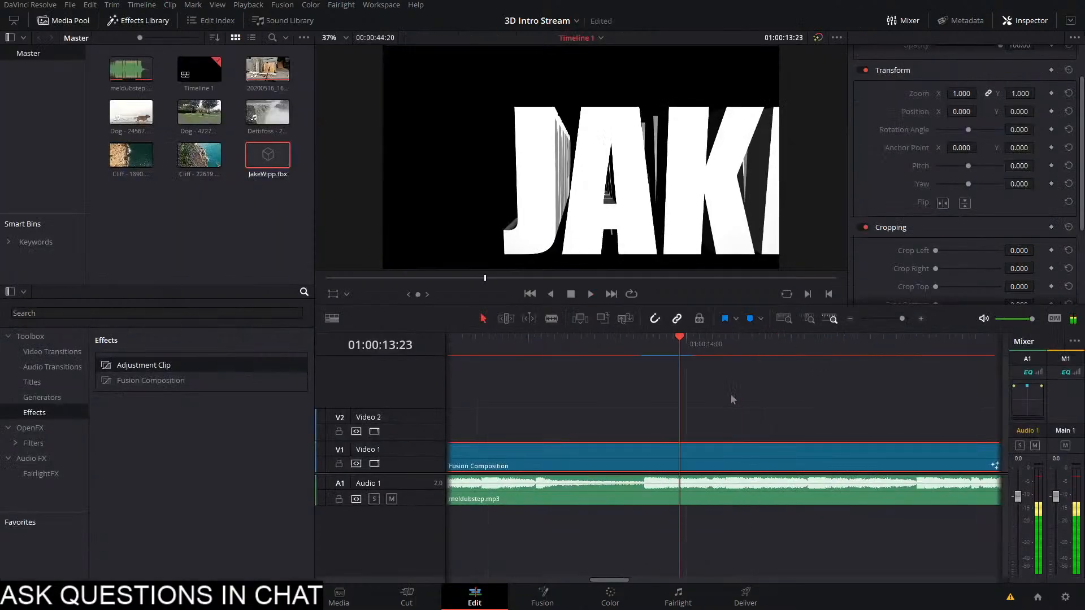
{"action": "scroll", "coordinate": [734, 399], "scroll_direction": "left", "scroll_amount": 2}
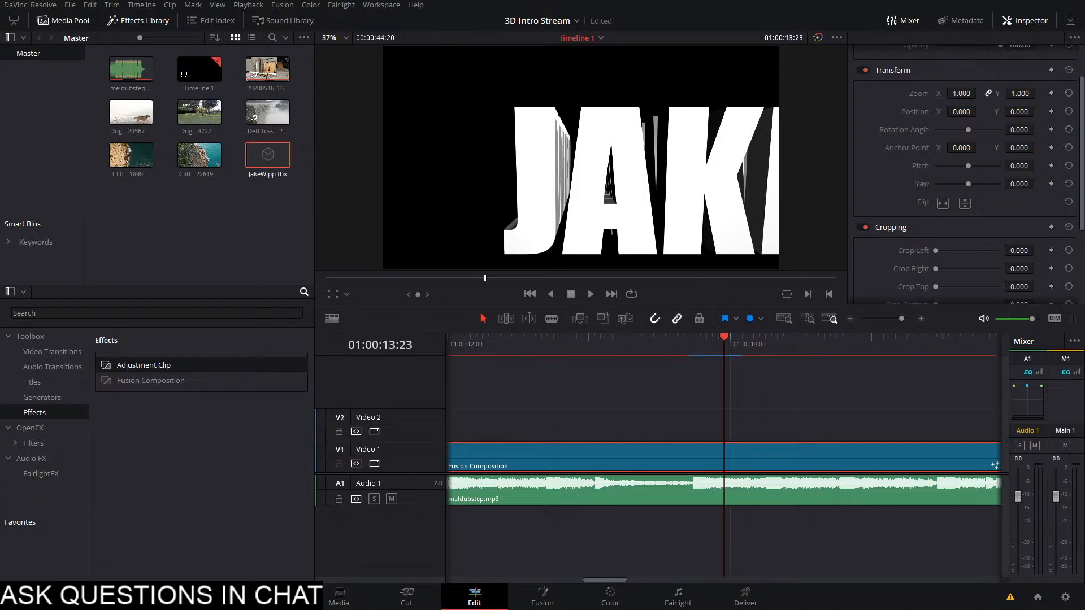
{"action": "scroll", "coordinate": [591, 398], "scroll_direction": "right", "scroll_amount": 3}
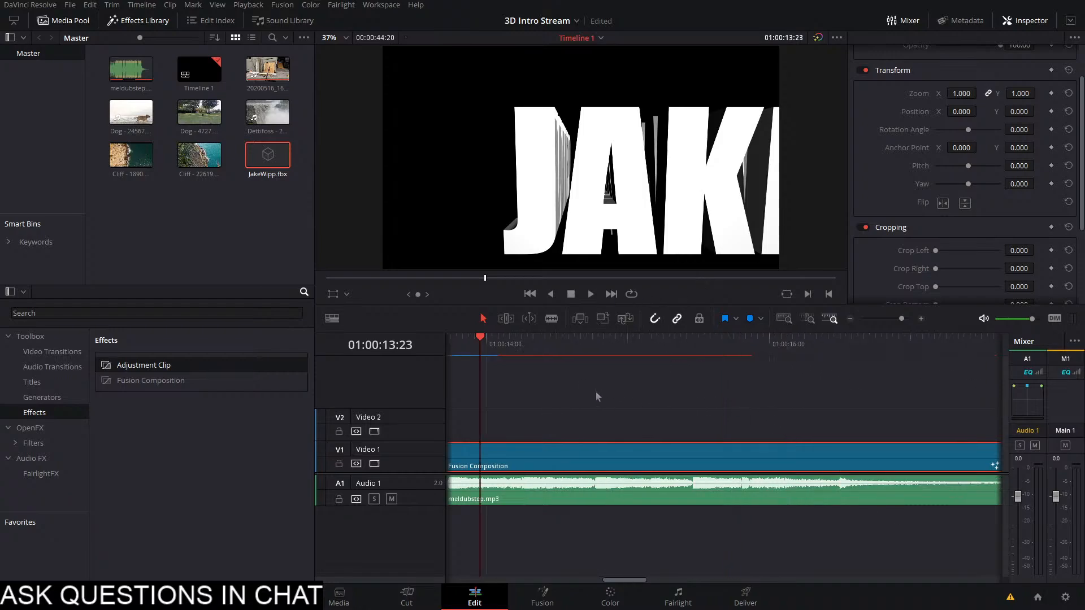
{"action": "scroll", "coordinate": [636, 401], "scroll_direction": "down", "scroll_amount": 2}
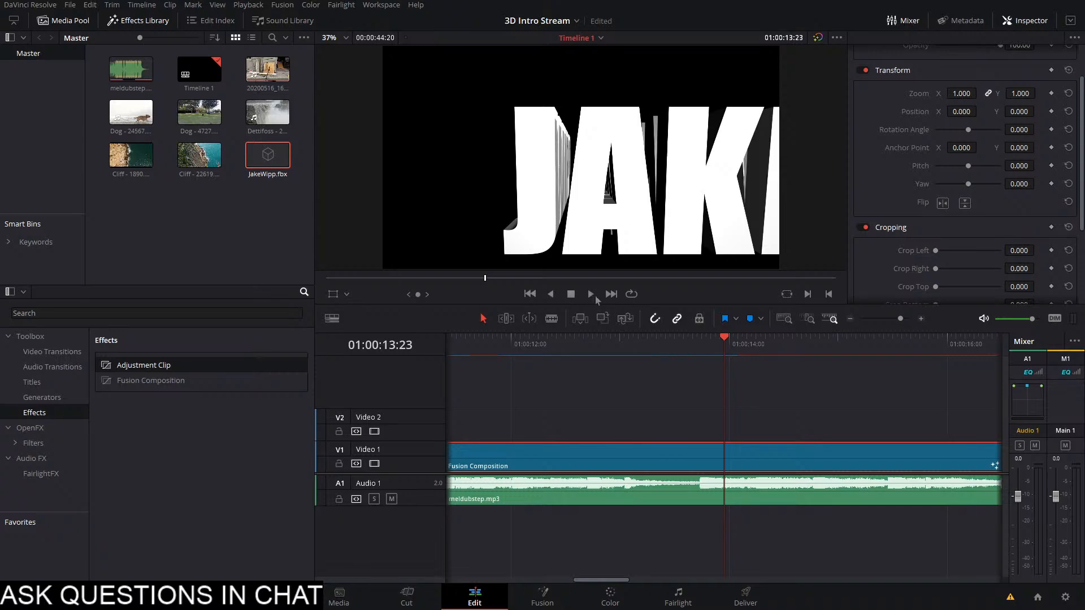
{"action": "scroll", "coordinate": [821, 409], "scroll_direction": "right", "scroll_amount": 3}
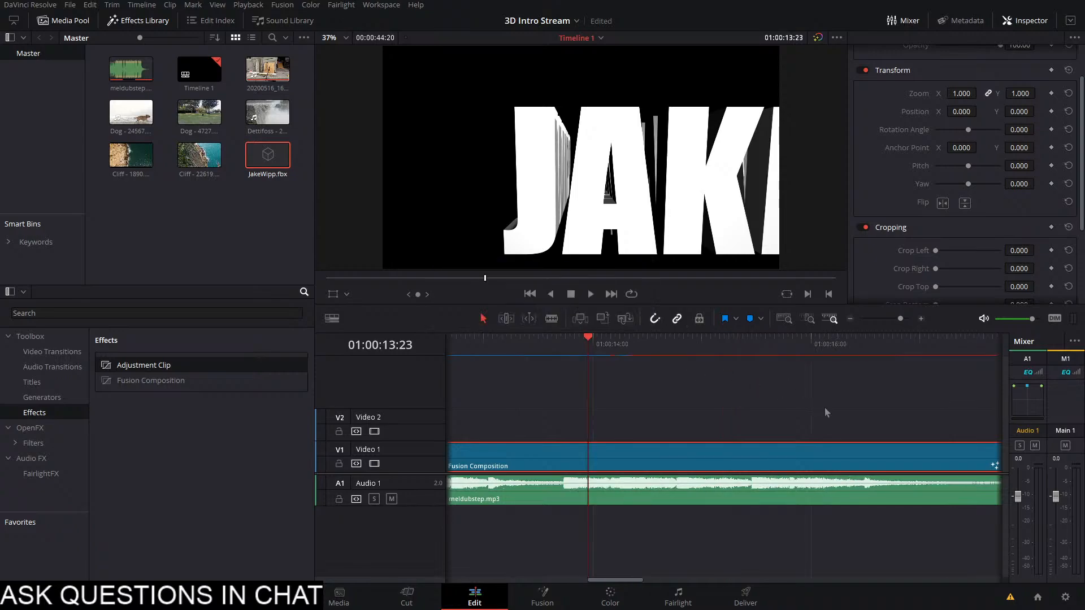
{"action": "scroll", "coordinate": [825, 413], "scroll_direction": "right", "scroll_amount": 1}
{"action": "scroll", "coordinate": [826, 412], "scroll_direction": "right", "scroll_amount": 1}
{"action": "scroll", "coordinate": [826, 412], "scroll_direction": "down", "scroll_amount": 5}
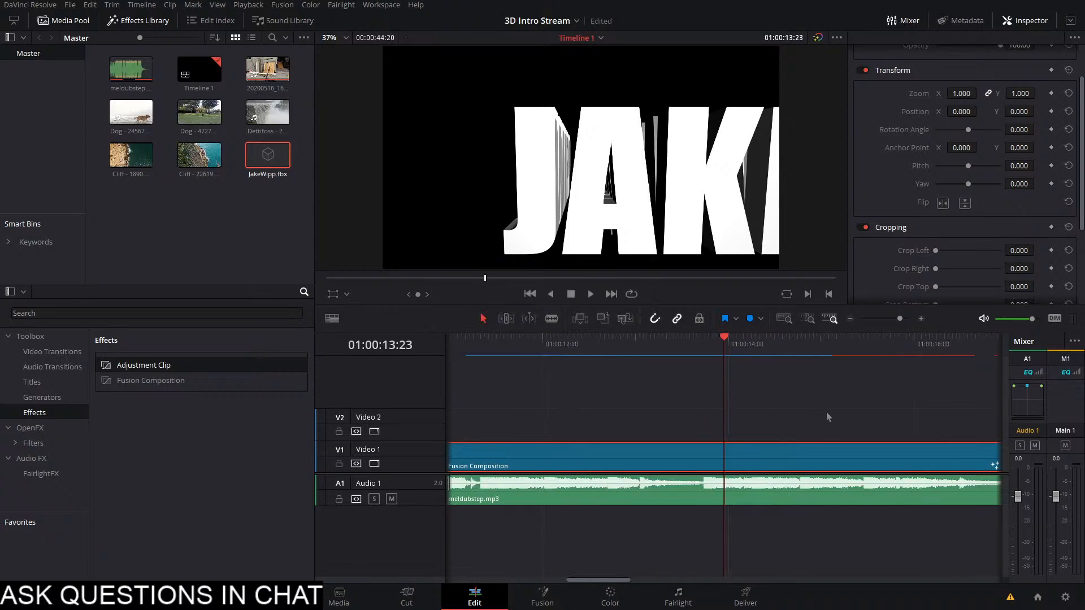
{"action": "scroll", "coordinate": [826, 417], "scroll_direction": "down", "scroll_amount": 4}
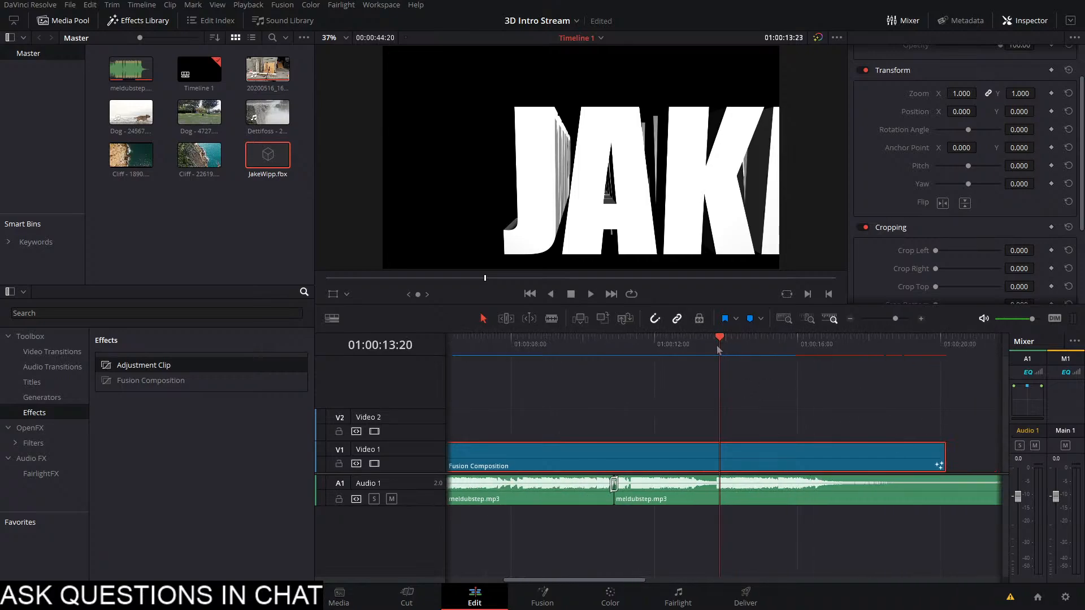
Play back the latest camera move with the music and park the playhead on the beat at 01:00:13:18
{"action": "left_click_drag", "start_coordinate": [718, 350], "coordinate": [672, 366]}
{"action": "key", "text": "space"}
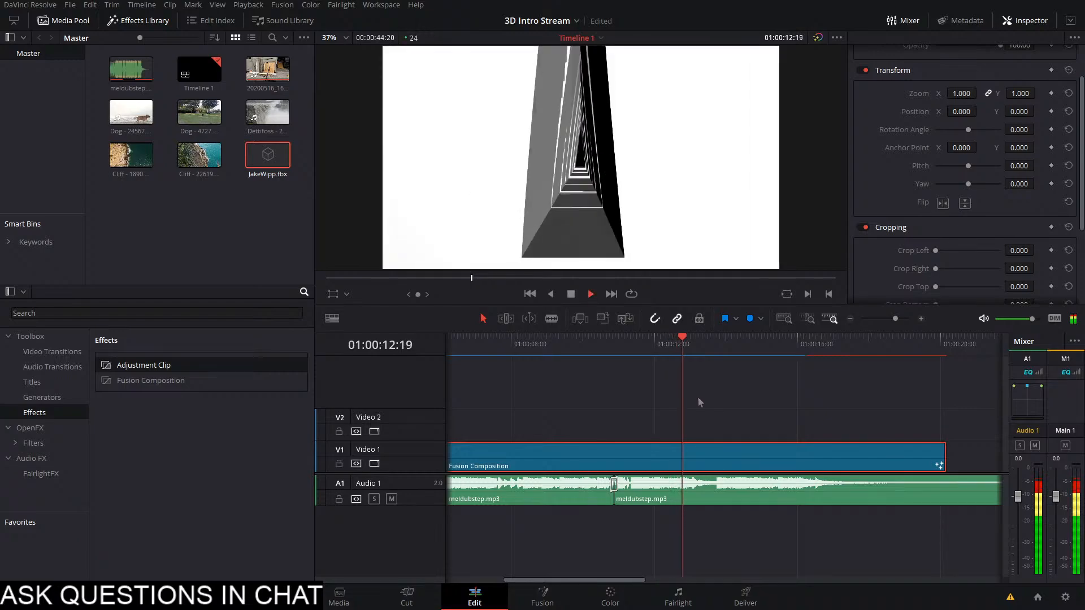
{"action": "key", "text": "space"}
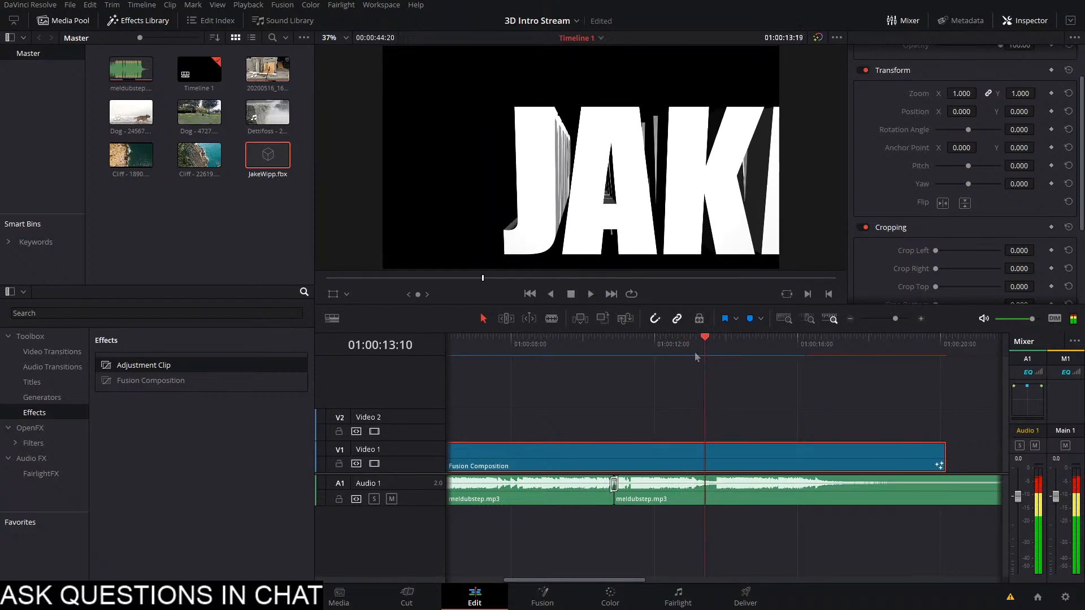
{"action": "left_click_drag", "start_coordinate": [697, 357], "coordinate": [634, 384]}
{"action": "key", "text": "space"}
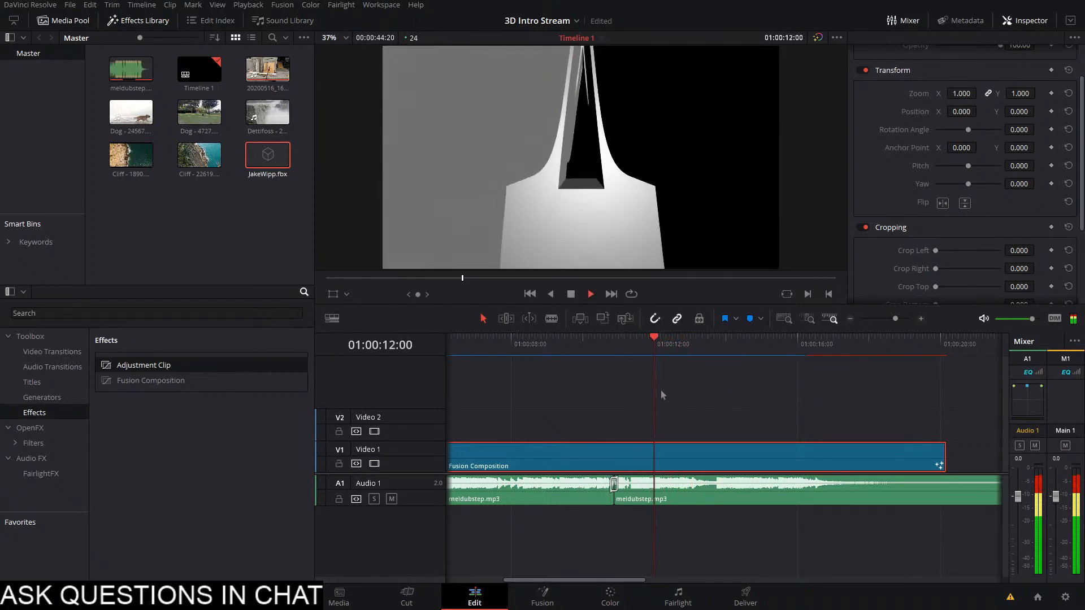
{"action": "key", "text": "space"}
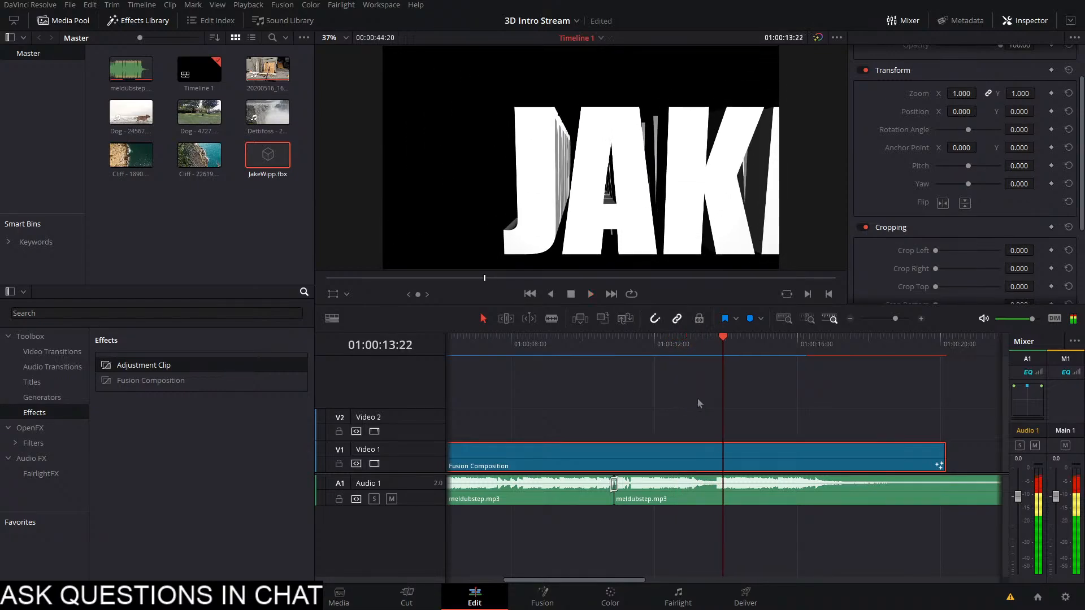
{"action": "left_click_drag", "start_coordinate": [714, 351], "coordinate": [717, 425]}
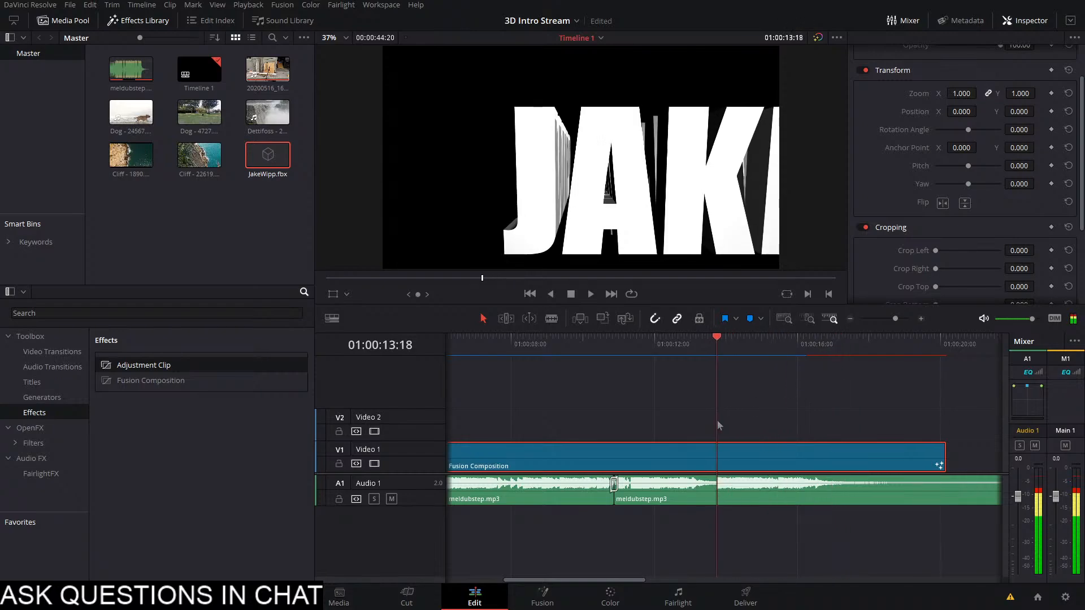
In Fusion at frame 197, move Camera3D4 to about X -1.08, Y 0.19, Z 10.54 and save the project
{"action": "left_click", "coordinate": [541, 594]}
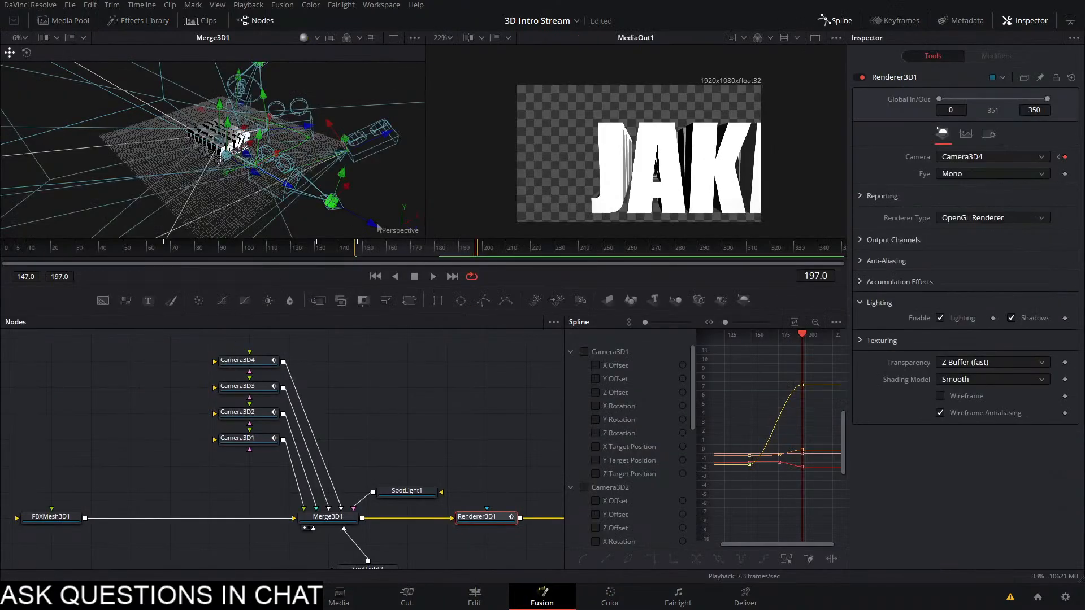
{"action": "mouse_move", "coordinate": [476, 253]}
{"action": "left_mouse_down"}
{"action": "mouse_move", "coordinate": [363, 258]}
{"action": "mouse_move", "coordinate": [486, 272]}
{"action": "left_mouse_up"}
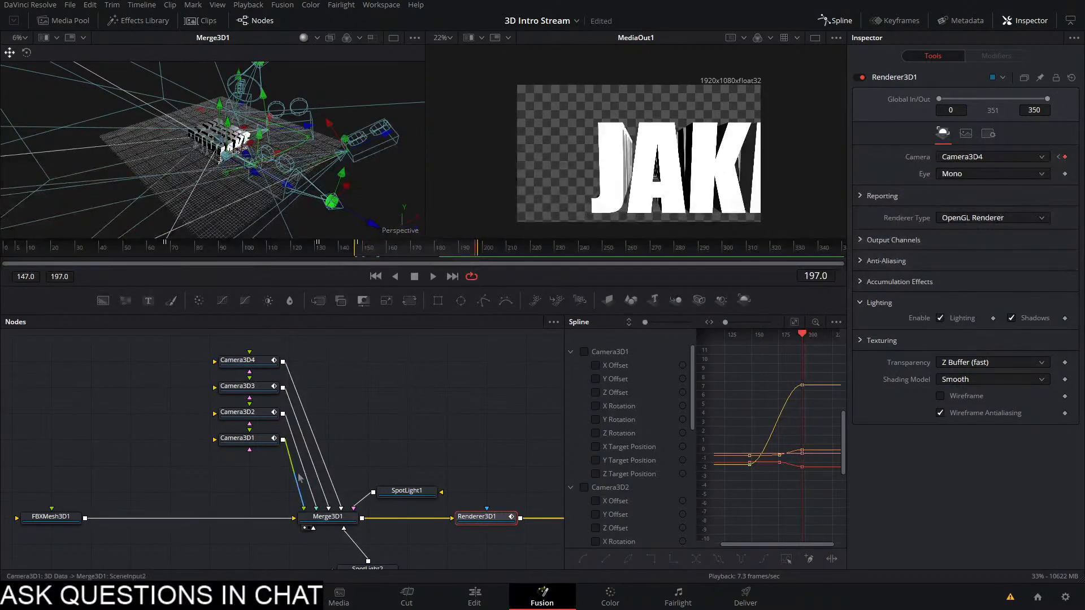
{"action": "left_click", "coordinate": [260, 366]}
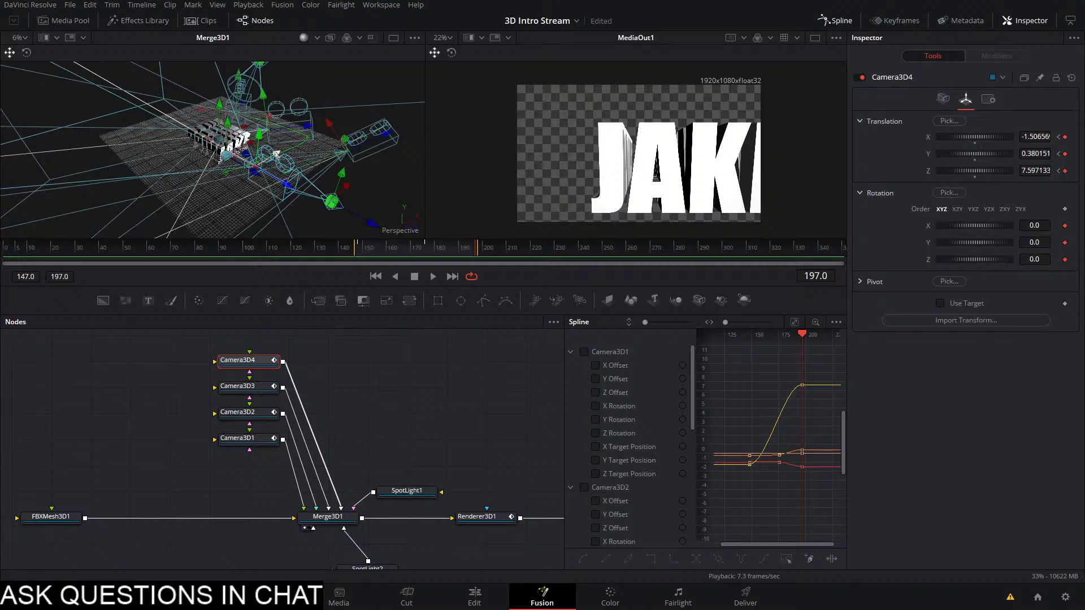
{"action": "left_click_drag", "start_coordinate": [275, 154], "coordinate": [263, 137]}
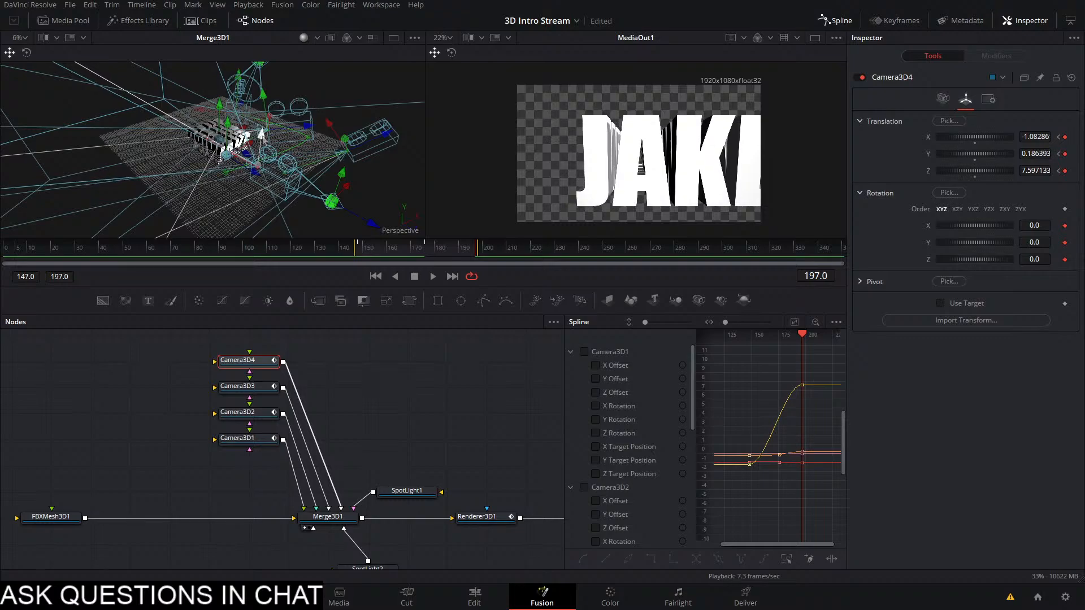
{"action": "left_click_drag", "start_coordinate": [283, 181], "coordinate": [314, 199]}
{"action": "key", "text": "ctrl+s"}
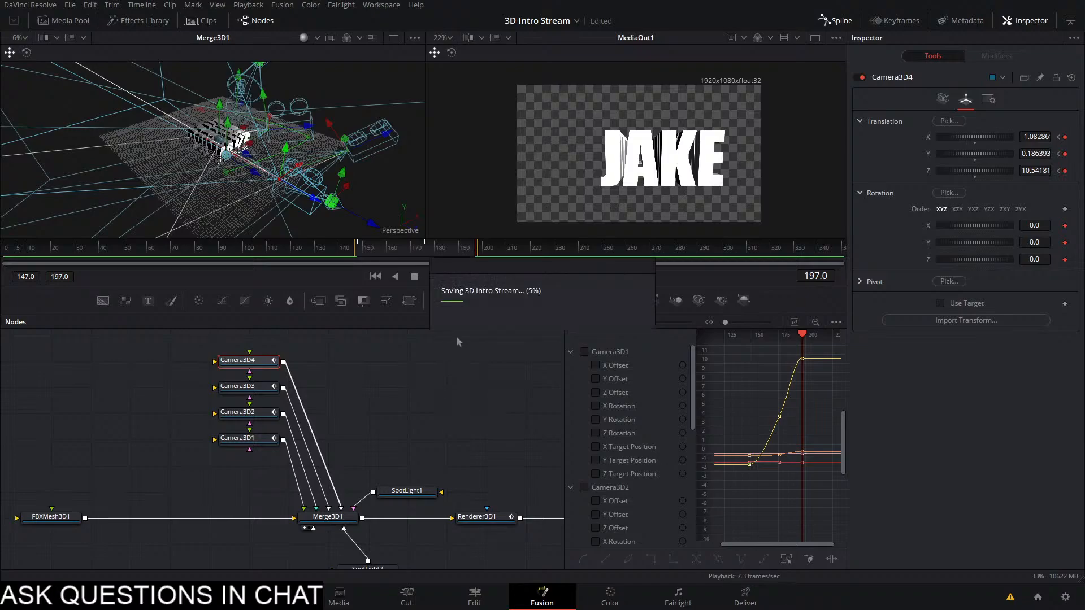
Play back Camera3D4's pull-out from frame 148
{"action": "left_click", "coordinate": [375, 275]}
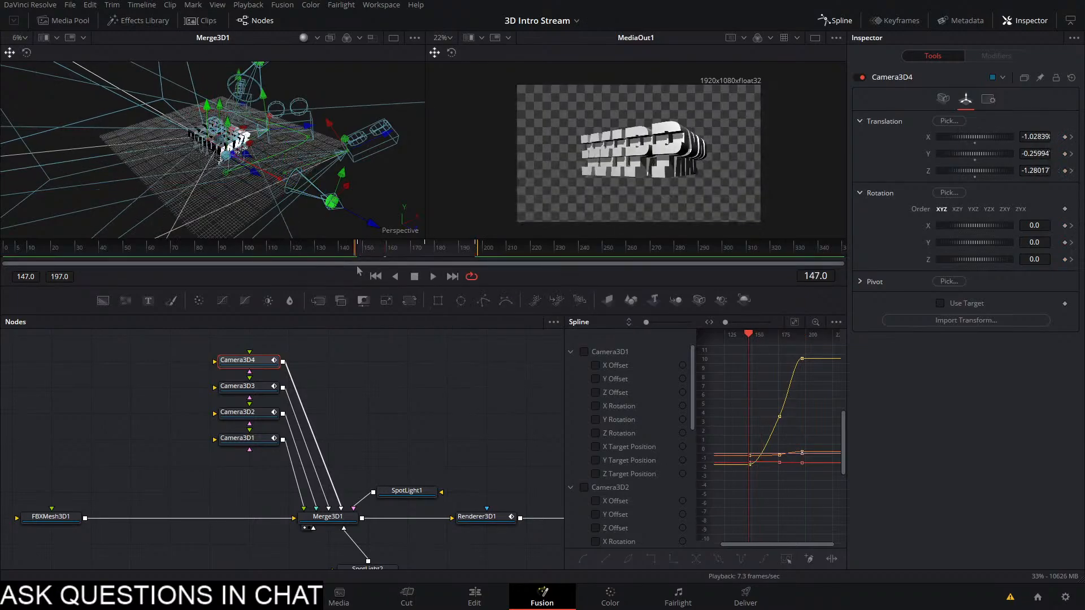
{"action": "left_click_drag", "start_coordinate": [356, 266], "coordinate": [358, 267]}
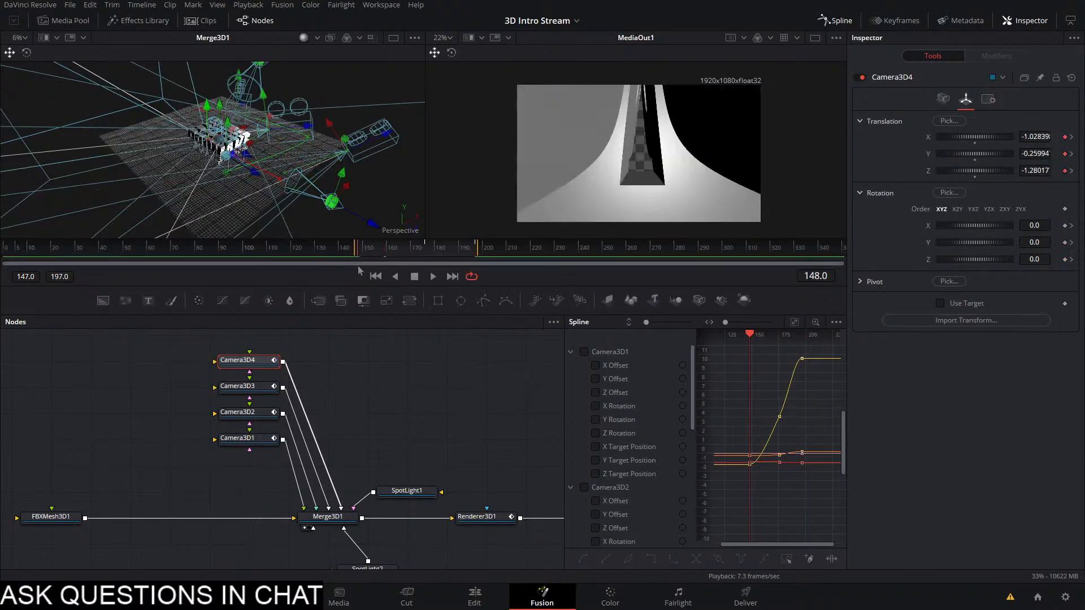
{"action": "key", "text": "space"}
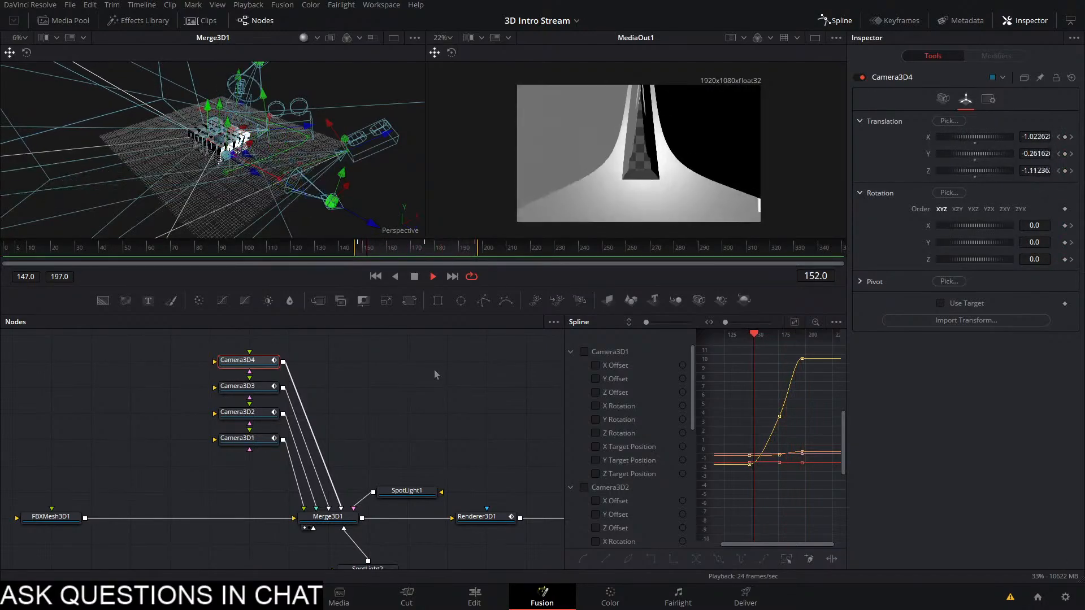
{"action": "key", "text": "space"}
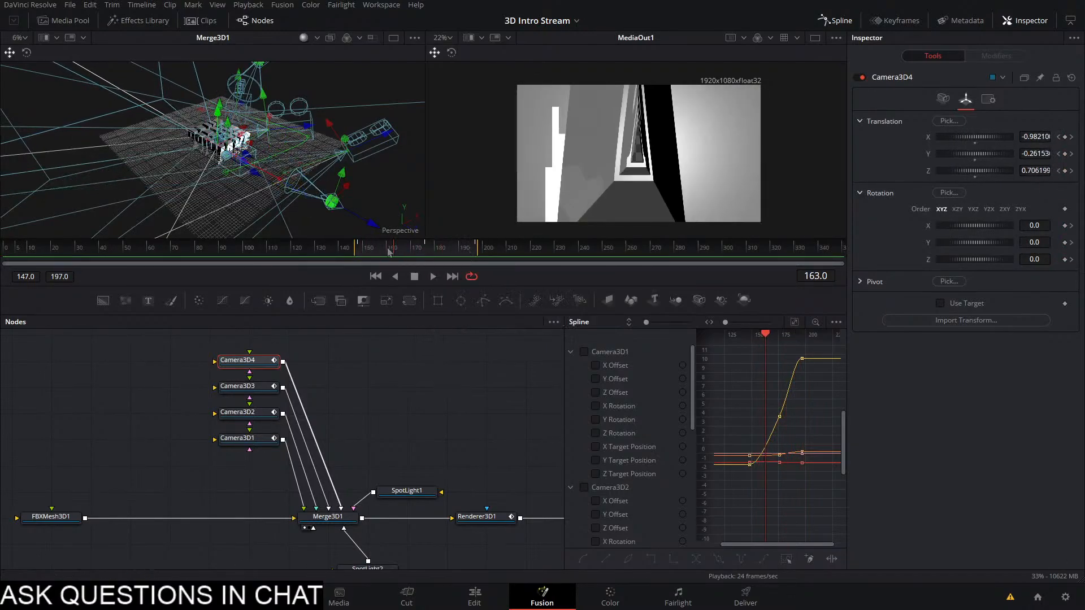
Extend the render range to frame 350 and, at frame 198, add a fifth 3D camera connected to Merge3D1
{"action": "left_click_drag", "start_coordinate": [478, 253], "coordinate": [920, 253]}
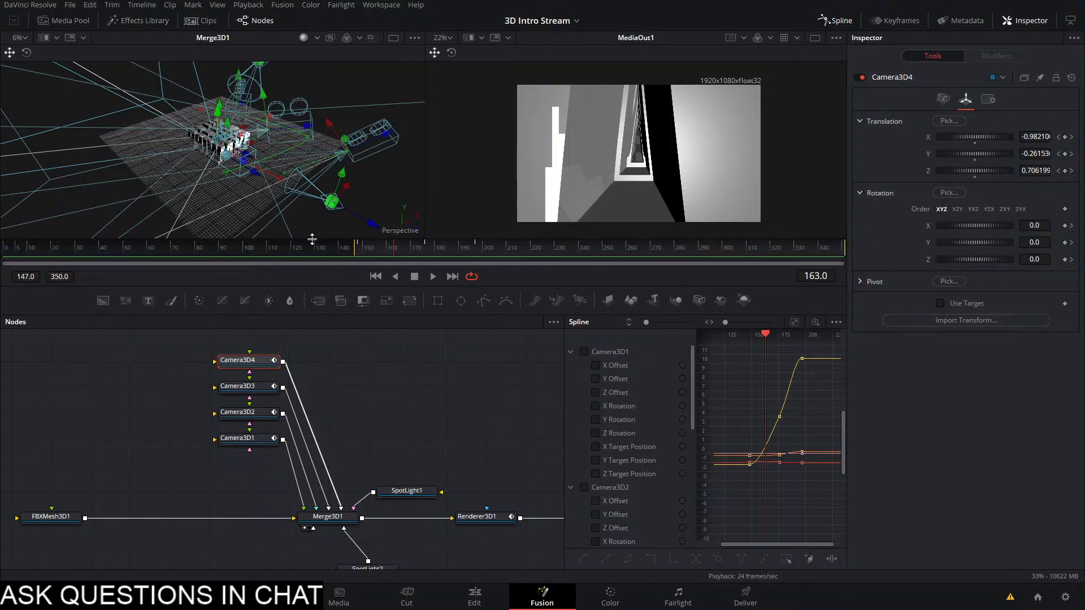
{"action": "left_click", "coordinate": [477, 250]}
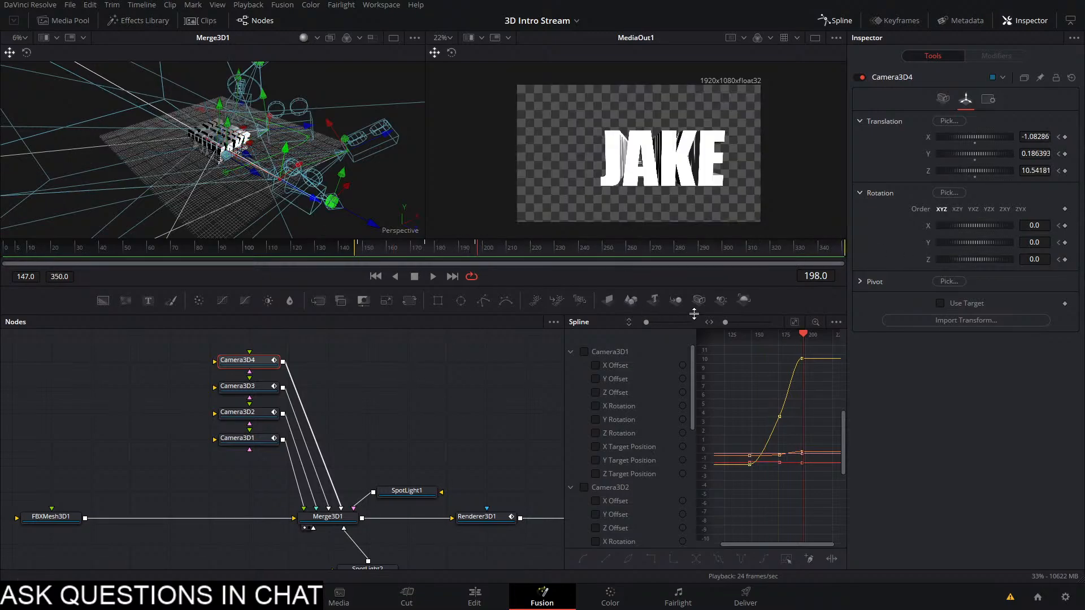
{"action": "left_click_drag", "start_coordinate": [699, 305], "coordinate": [276, 338]}
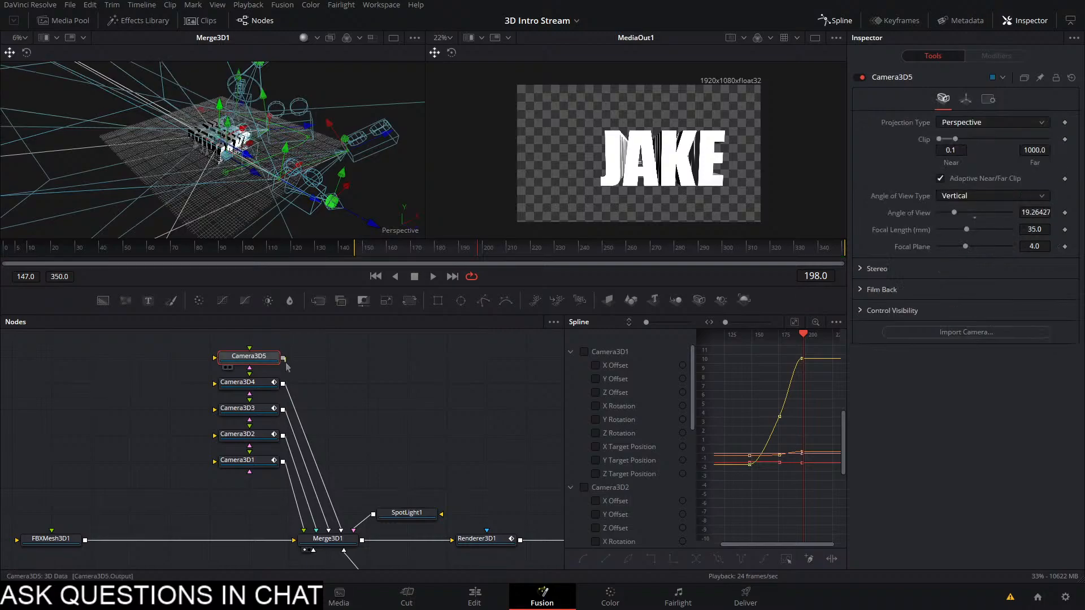
{"action": "left_click_drag", "start_coordinate": [282, 358], "coordinate": [328, 538]}
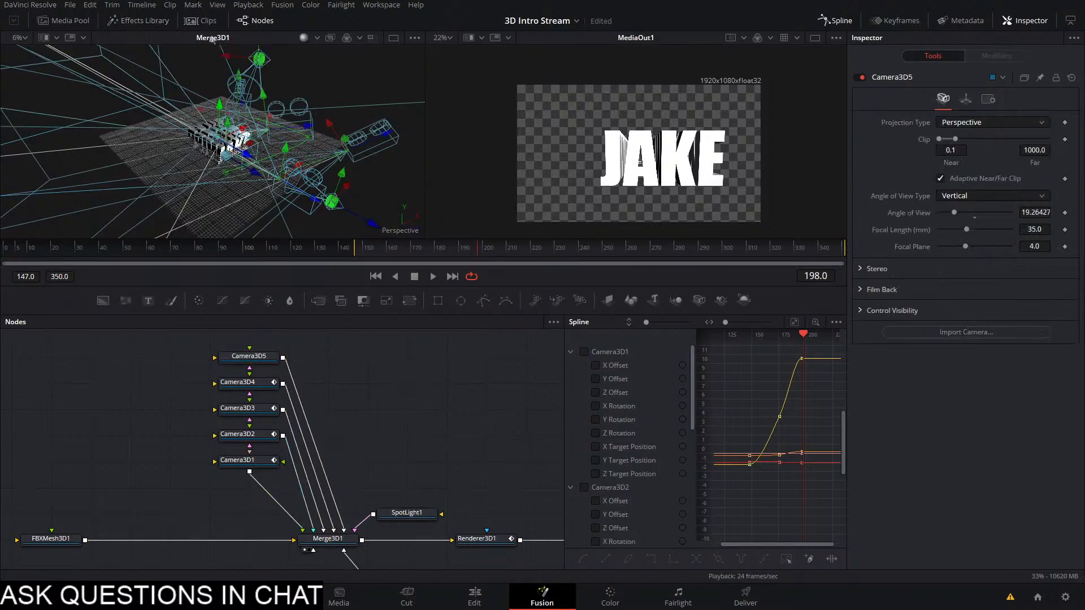
Keyframe Renderer3D1's camera to Camera3D5 at frame 198
{"action": "left_click", "coordinate": [328, 539]}
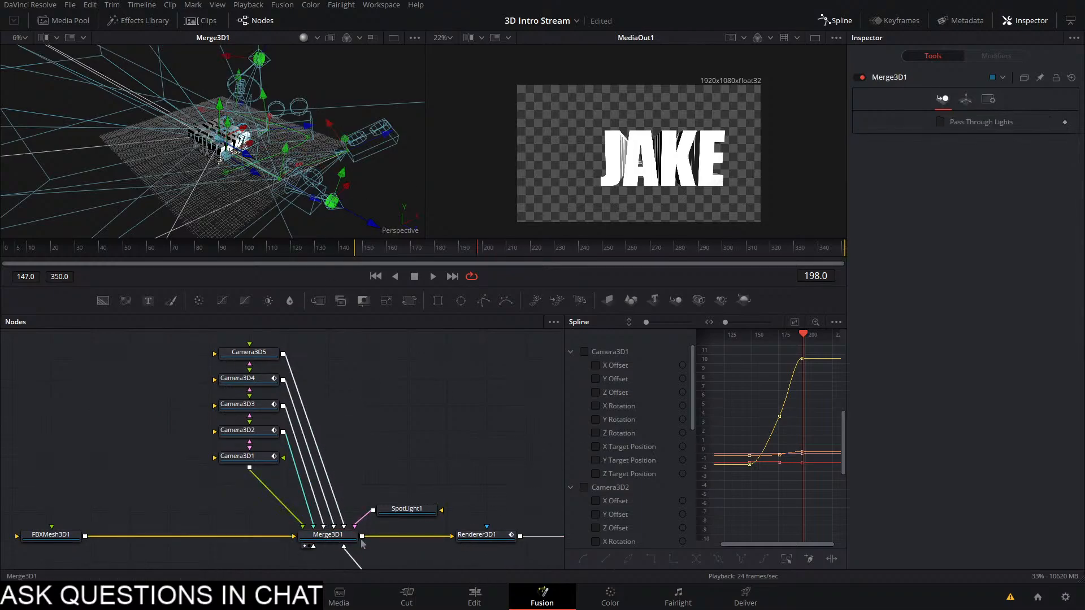
{"action": "left_click", "coordinate": [474, 537]}
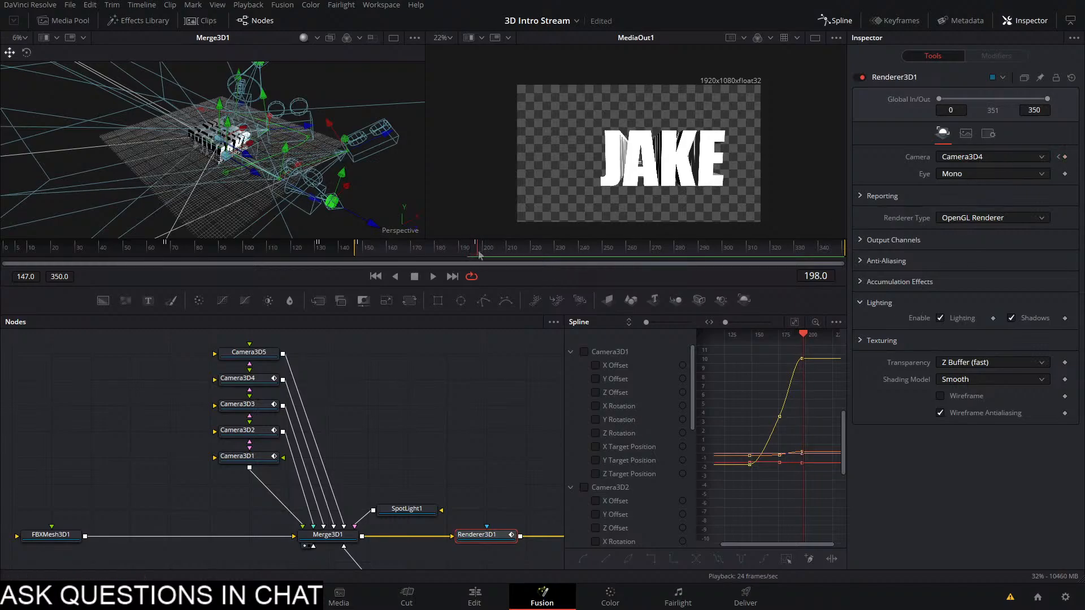
{"action": "left_click", "coordinate": [989, 157]}
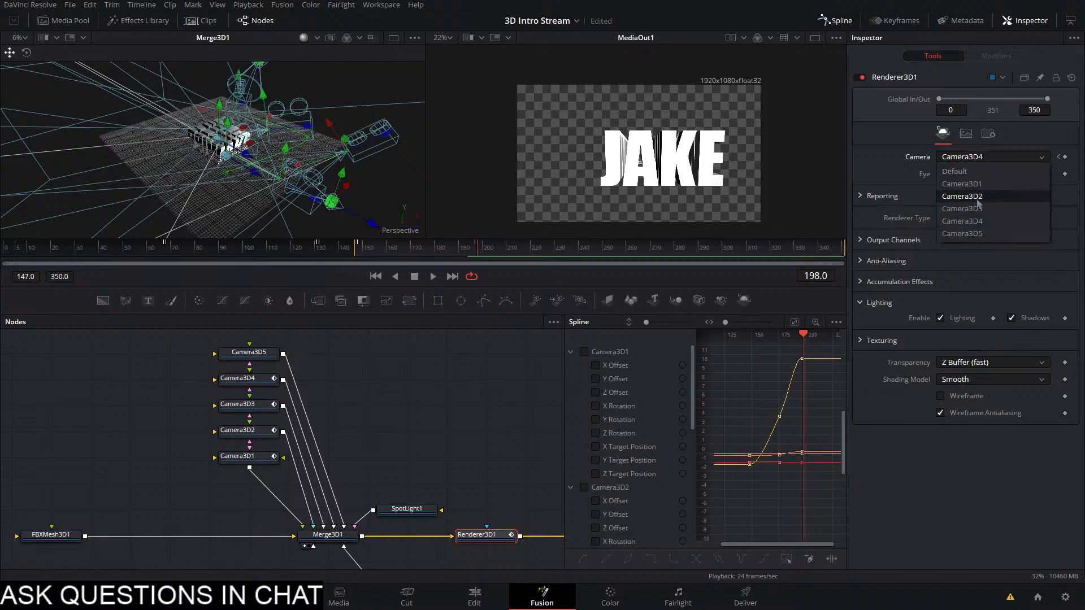
{"action": "left_click", "coordinate": [961, 231]}
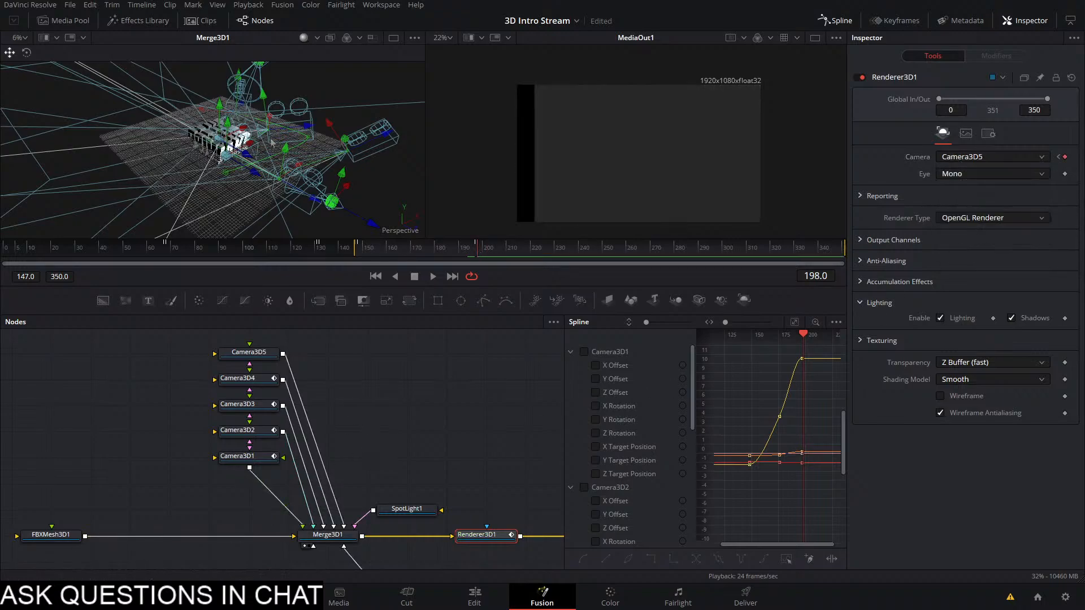
Frame the text from a low angle in the Merge3D1 perspective view and copy that point of view to Camera3D5
{"action": "left_click_drag", "start_coordinate": [309, 151], "coordinate": [119, 135]}
{"action": "scroll", "coordinate": [199, 139], "scroll_direction": "up", "scroll_amount": 5}
{"action": "left_click_drag", "start_coordinate": [257, 172], "coordinate": [265, 150]}
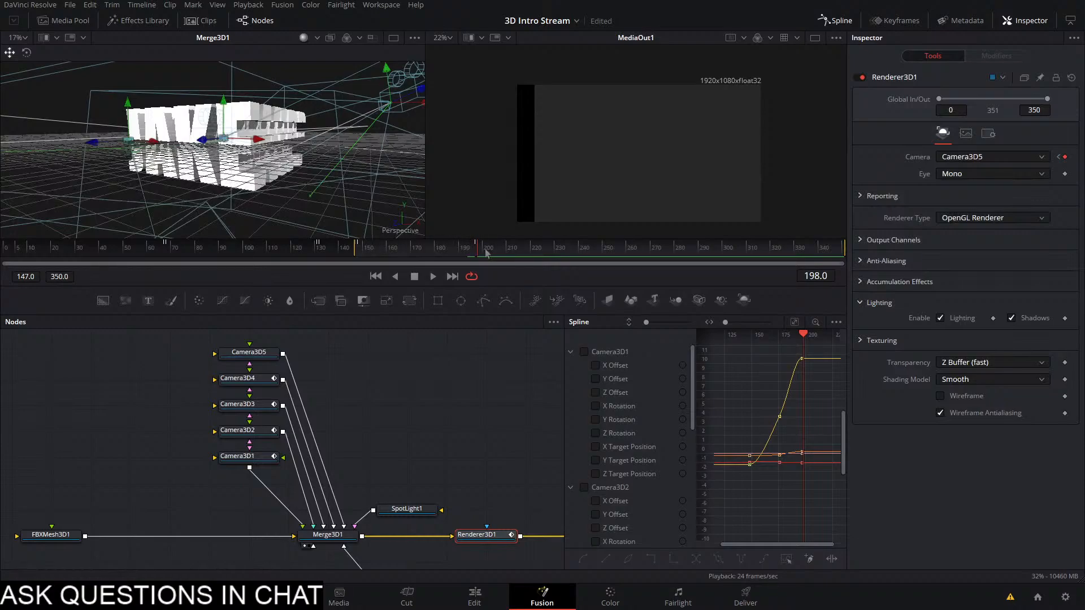
{"action": "right_click", "coordinate": [177, 156]}
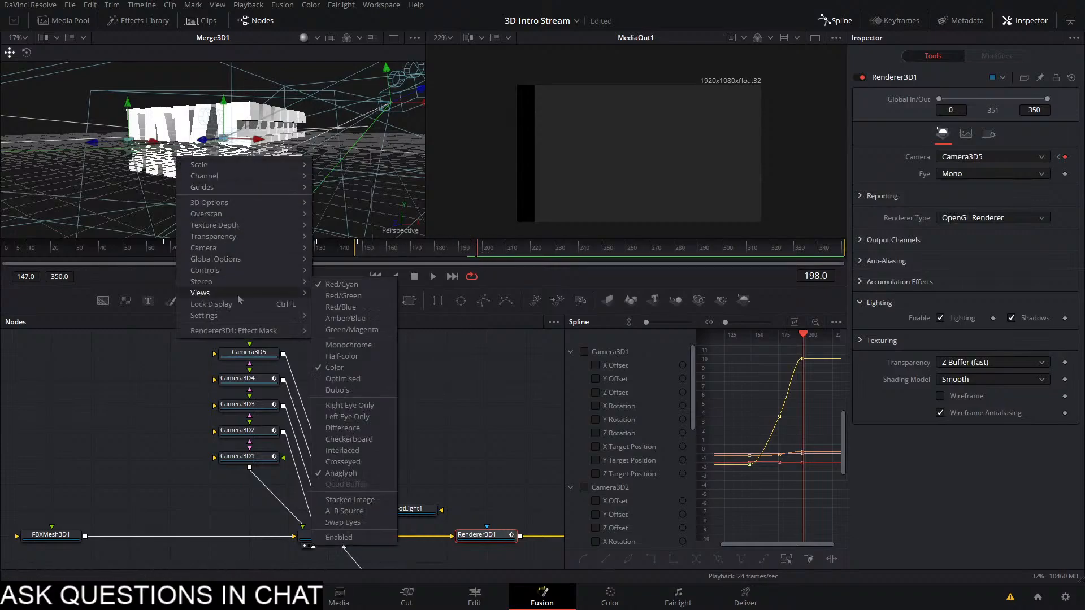
{"action": "mouse_move", "coordinate": [215, 248]}
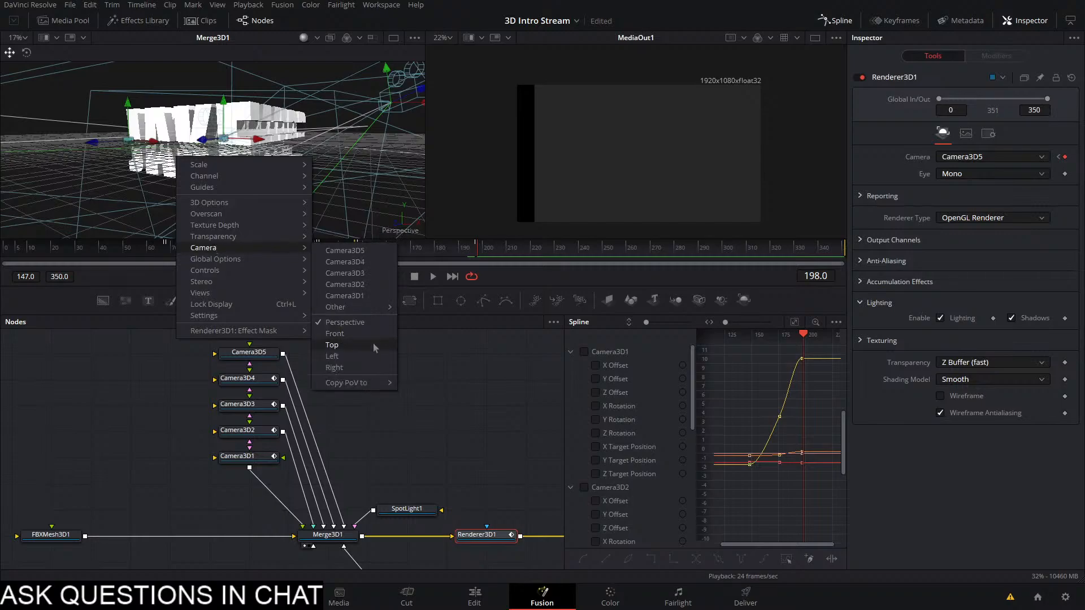
{"action": "left_click", "coordinate": [429, 385]}
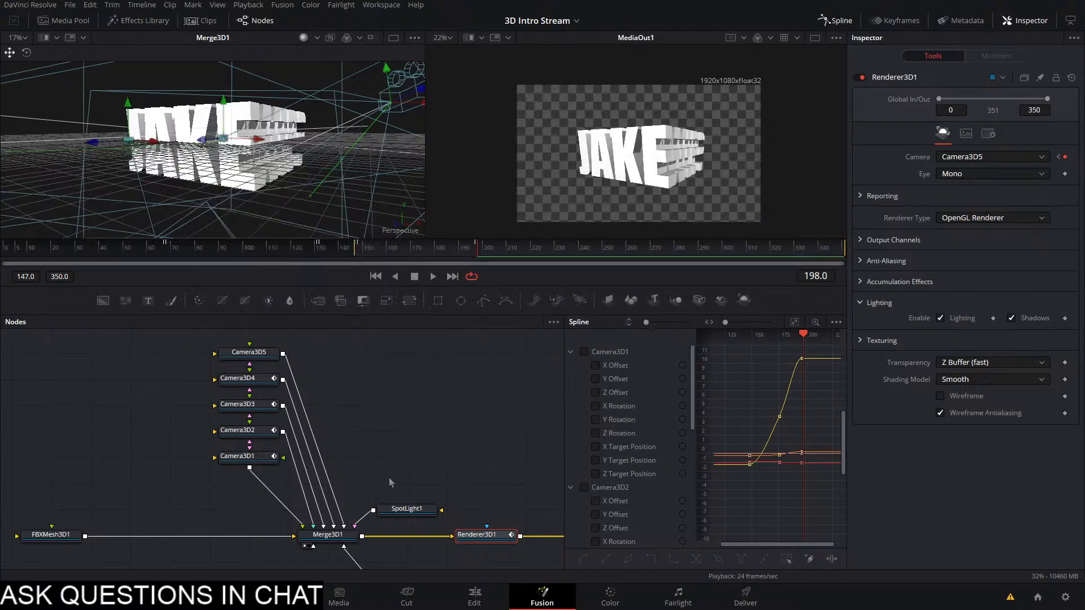
{"action": "left_click", "coordinate": [249, 352]}
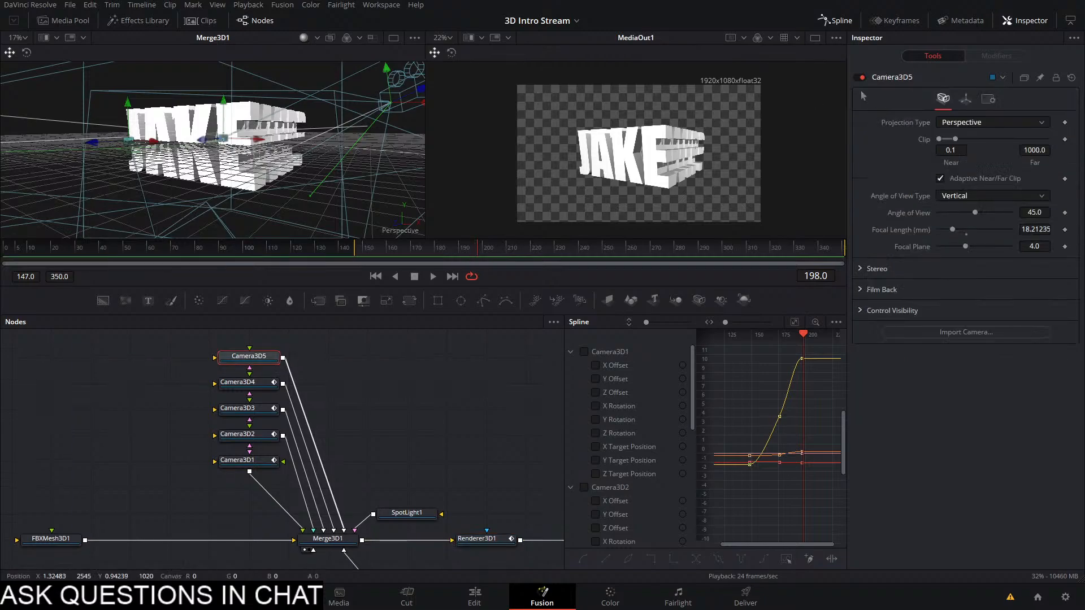
Keyframe Camera3D5's X, Y and Z translation and X, Y and Z rotation at frame 198
{"action": "left_click", "coordinate": [966, 100]}
{"action": "left_click", "coordinate": [1065, 154]}
{"action": "left_click", "coordinate": [1064, 136]}
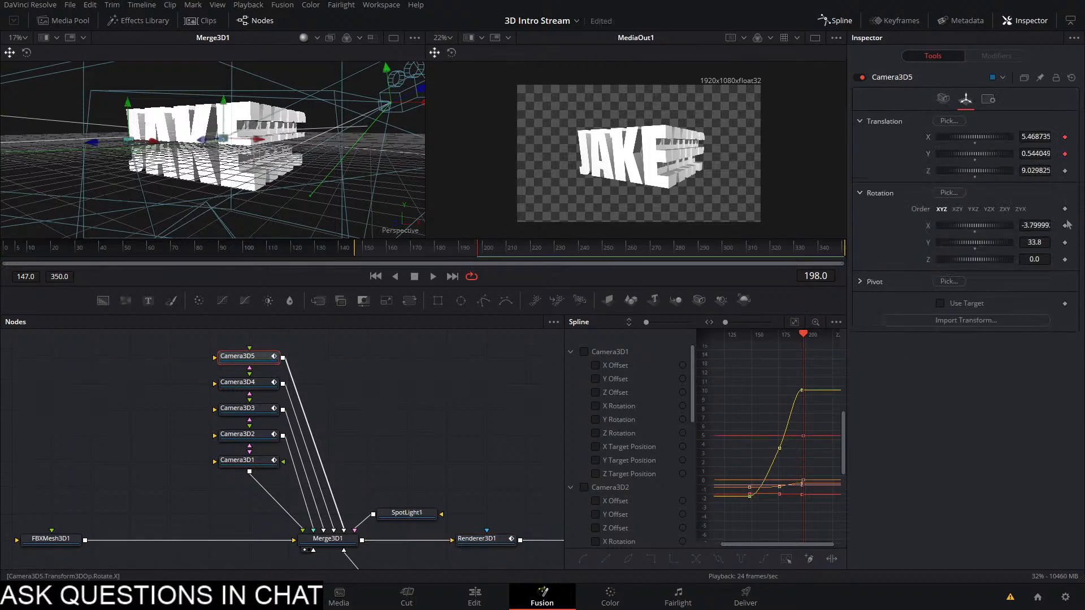
{"action": "left_click", "coordinate": [1064, 243]}
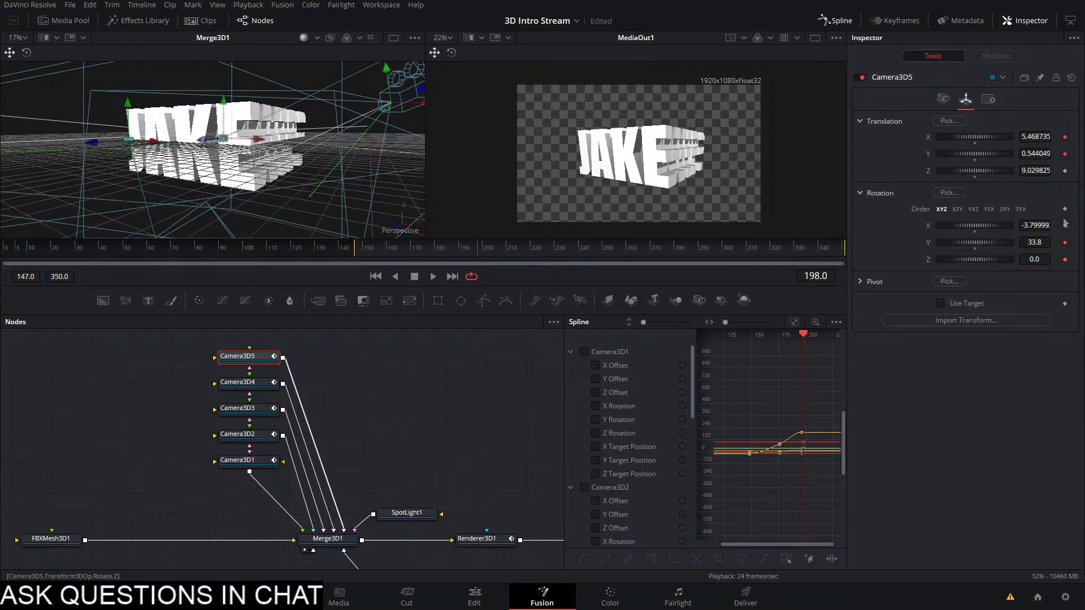
{"action": "left_click", "coordinate": [1064, 171]}
Using the music on the Edit page as timing, orbit the perspective view at frame 263 in Fusion and copy that point of view to Camera3D5
{"action": "left_click", "coordinate": [474, 596]}
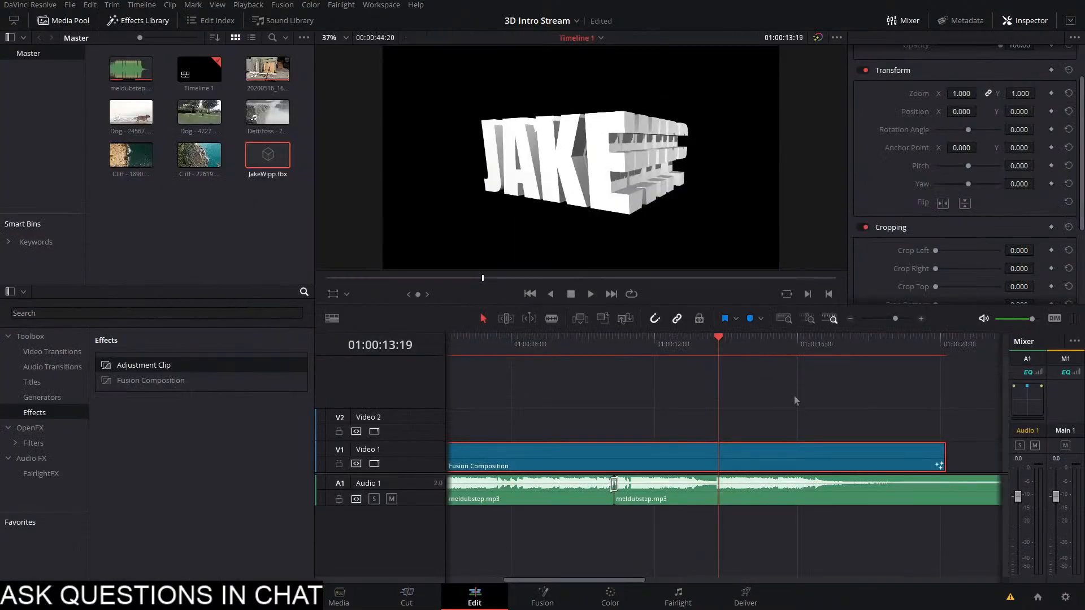
{"action": "left_click_drag", "start_coordinate": [752, 354], "coordinate": [815, 346]}
{"action": "left_click", "coordinate": [542, 598]}
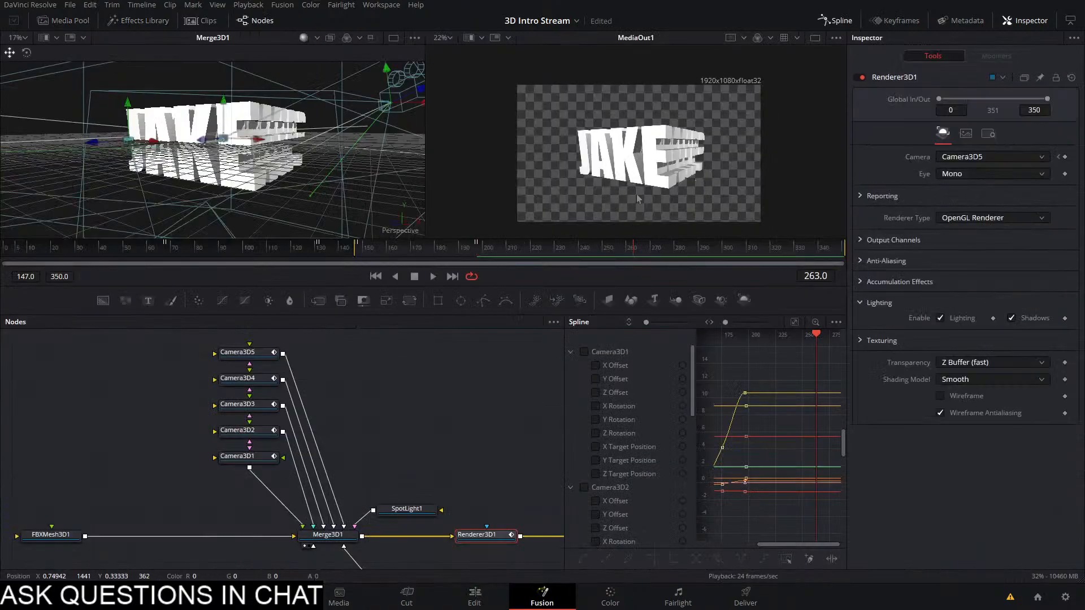
{"action": "left_click_drag", "start_coordinate": [239, 160], "coordinate": [195, 154]}
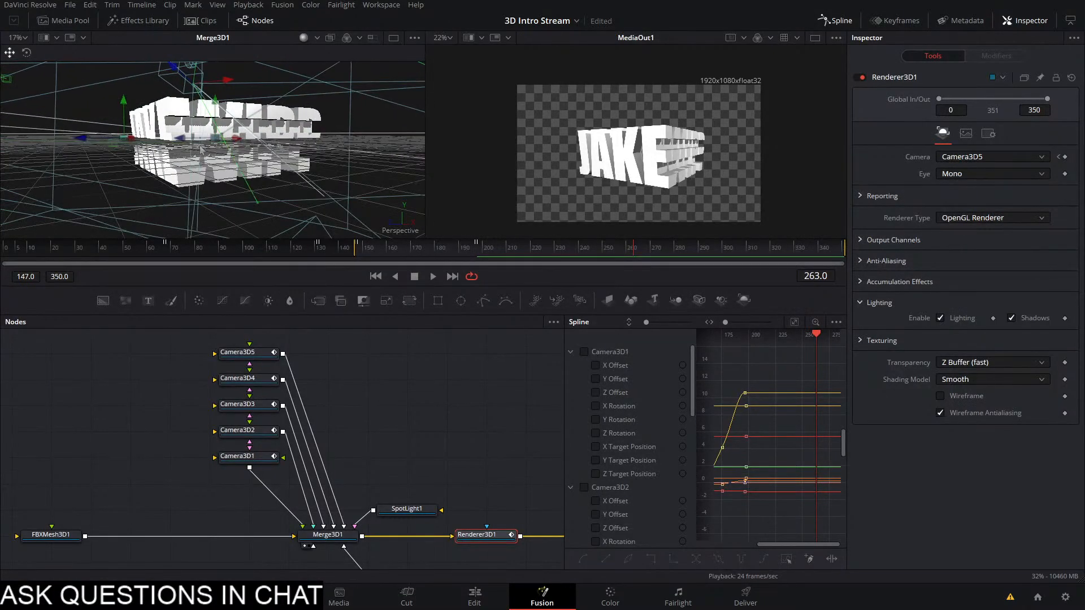
{"action": "right_click", "coordinate": [211, 178]}
{"action": "mouse_move", "coordinate": [272, 260]}
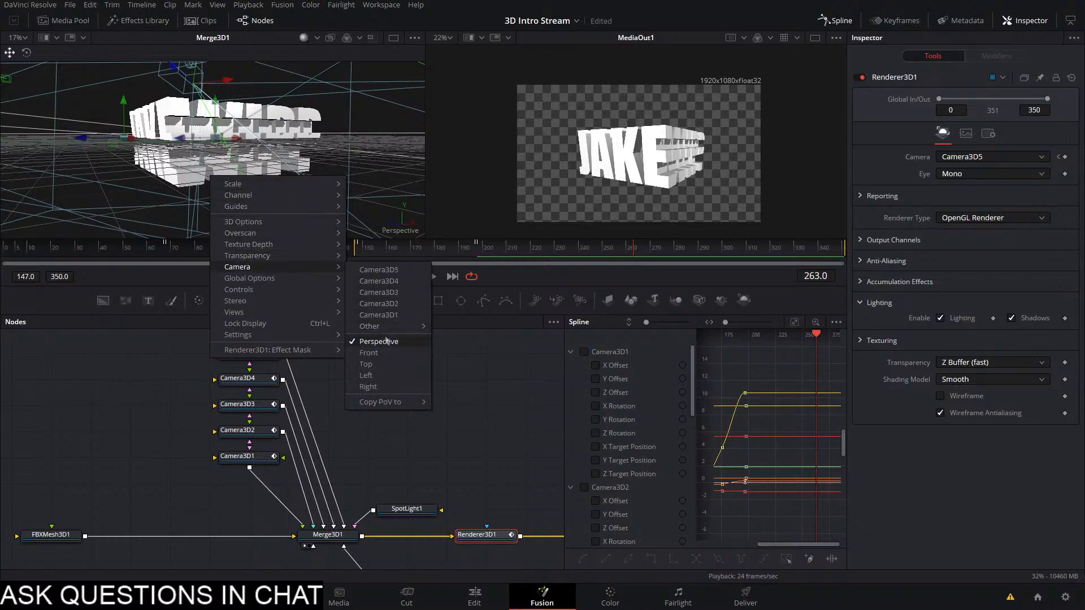
{"action": "mouse_move", "coordinate": [401, 403]}
{"action": "left_click", "coordinate": [465, 404]}
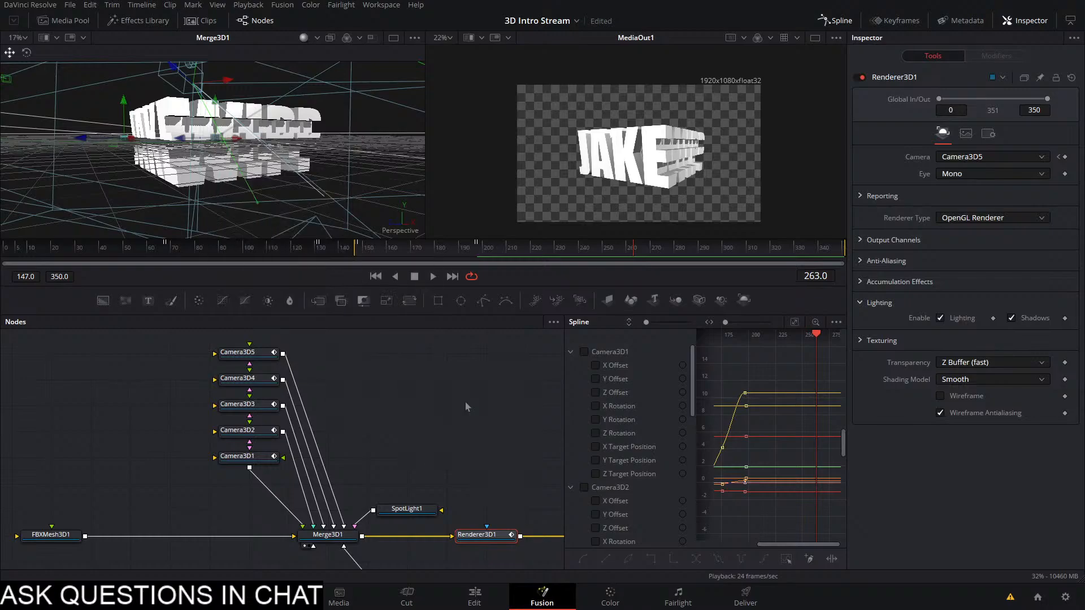
Play back Camera3D5's move from frame 198 and scrub back through it
{"action": "key", "text": "space"}
{"action": "left_click", "coordinate": [478, 254]}
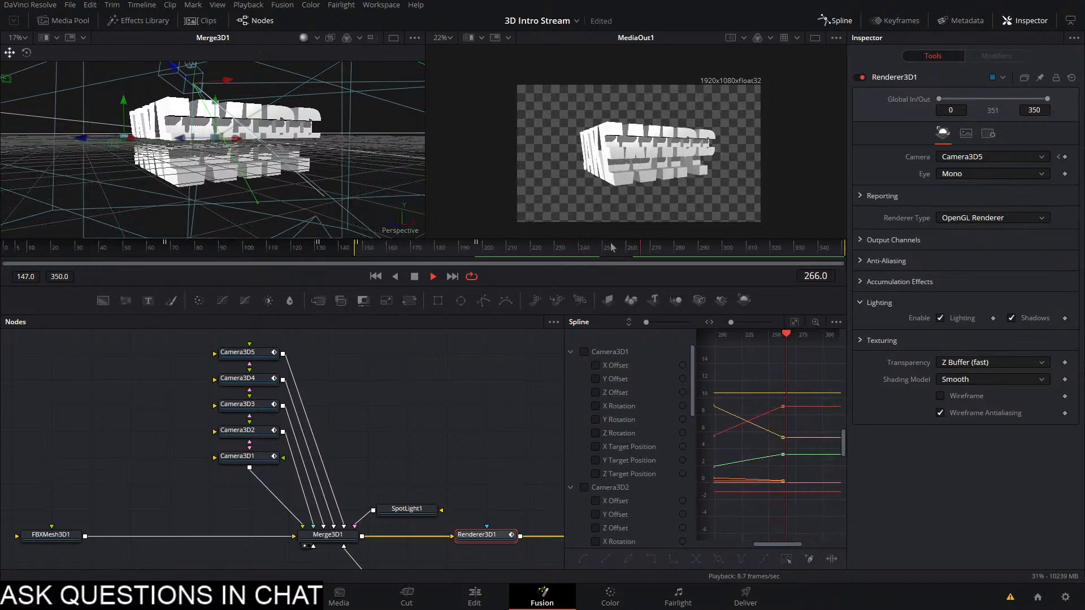
{"action": "left_click_drag", "start_coordinate": [660, 250], "coordinate": [537, 269]}
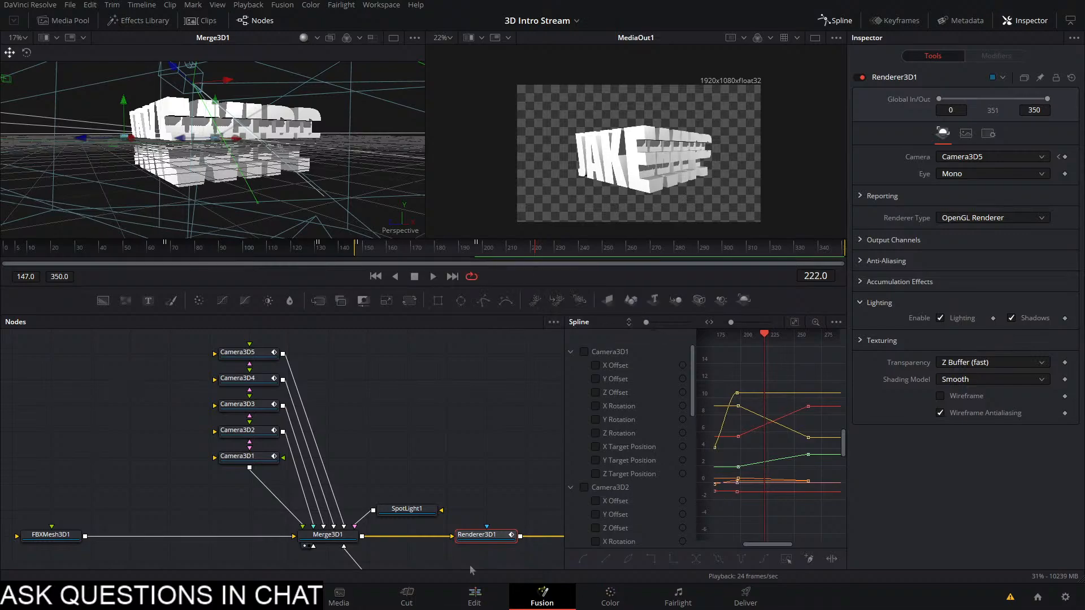
Extend the start of the render range to frame 0 and play back the composition
{"action": "left_click_drag", "start_coordinate": [354, 253], "coordinate": [3, 248]}
{"action": "key", "text": "space"}
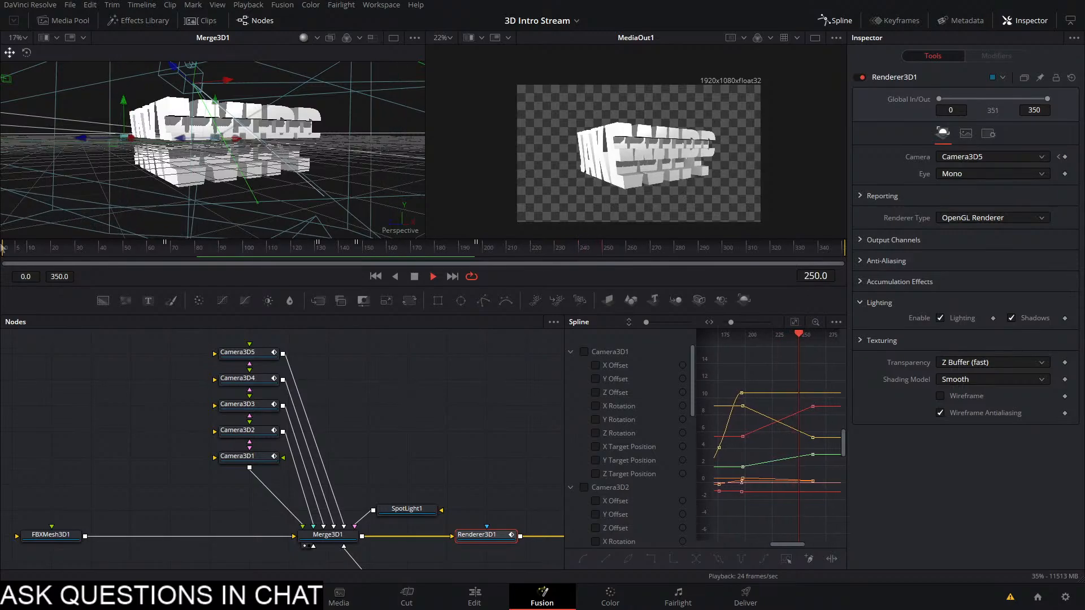
{"action": "key", "text": "space"}
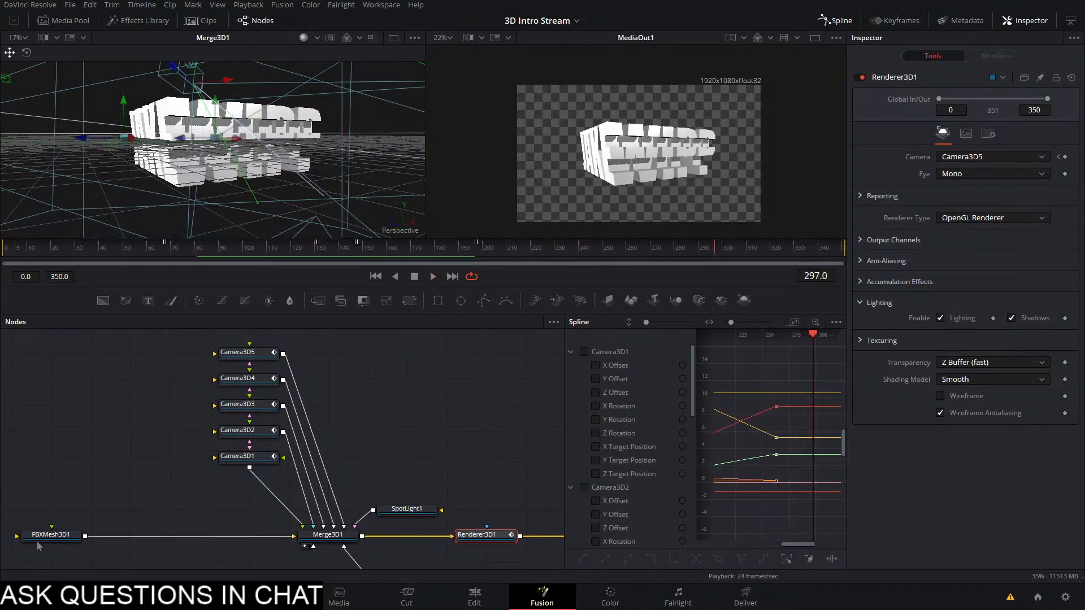
On the Edit page, return to the timeline's start, save the project and start playback
{"action": "left_click", "coordinate": [495, 603]}
{"action": "key", "text": "Home"}
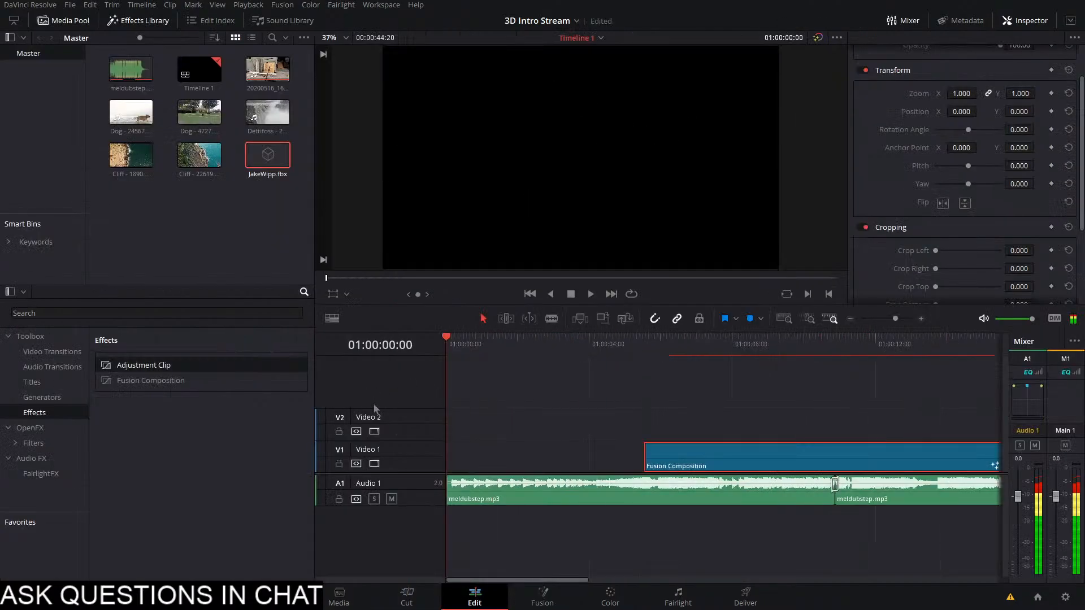
{"action": "key", "text": "ctrl+s"}
{"action": "key", "text": "space"}
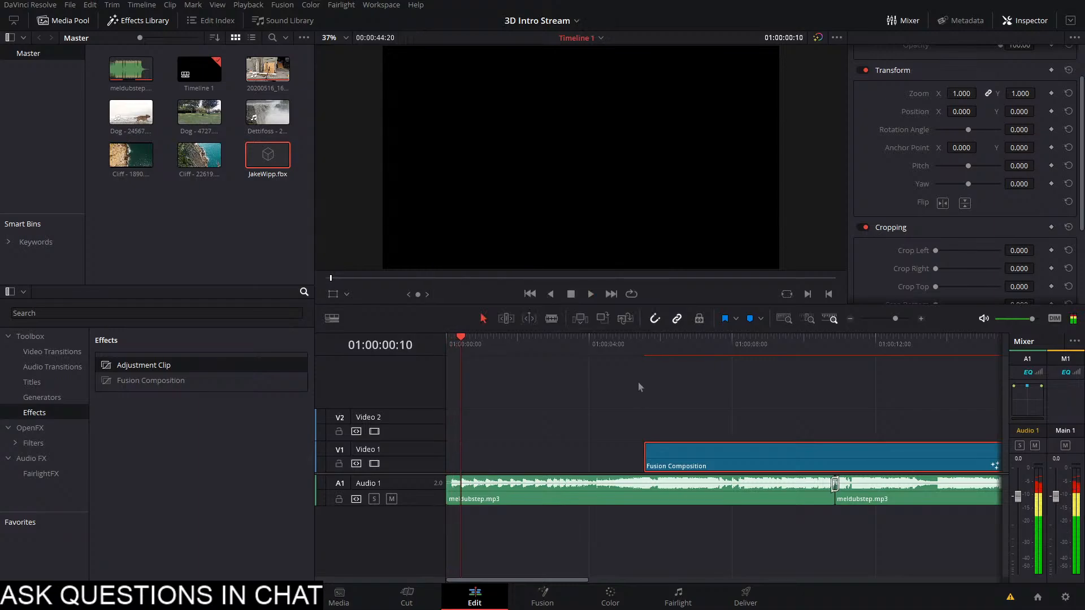
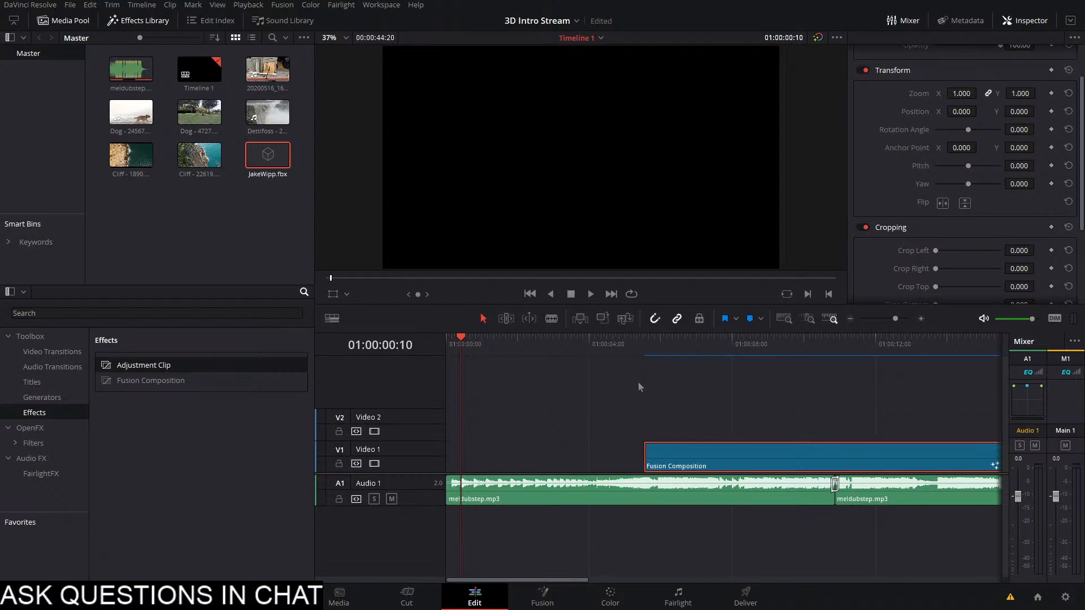
Zoom out the timeline and play the intro with its music full screen from the start
{"action": "left_click_drag", "start_coordinate": [690, 385], "coordinate": [545, 392]}
{"action": "scroll", "coordinate": [546, 393], "scroll_direction": "down", "scroll_amount": 1}
{"action": "scroll", "coordinate": [544, 392], "scroll_direction": "down", "scroll_amount": 2}
{"action": "scroll", "coordinate": [545, 391], "scroll_direction": "up", "scroll_amount": 1}
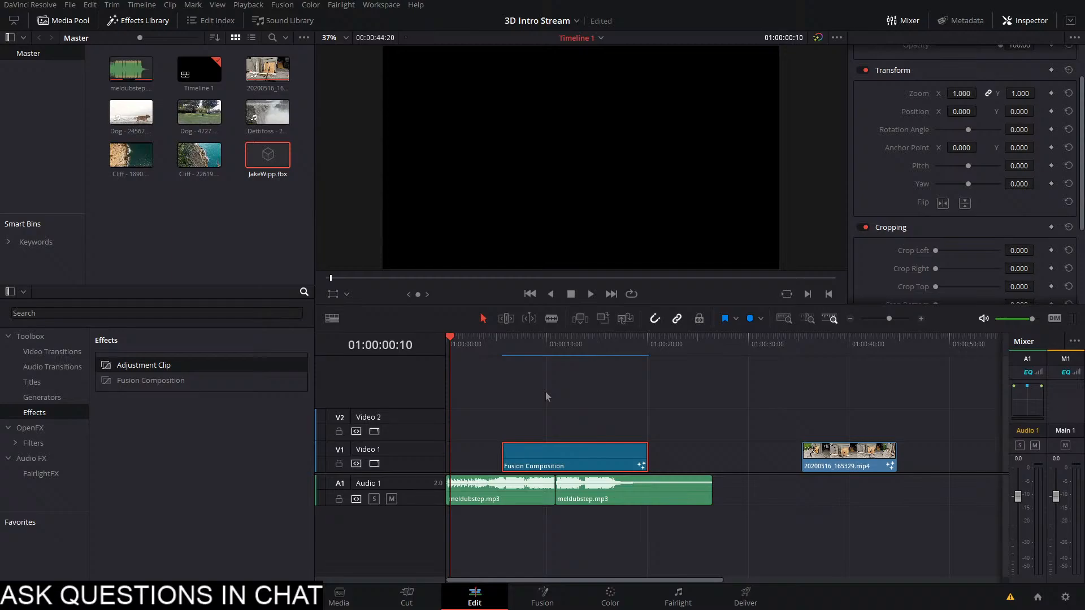
{"action": "left_click", "coordinate": [503, 346]}
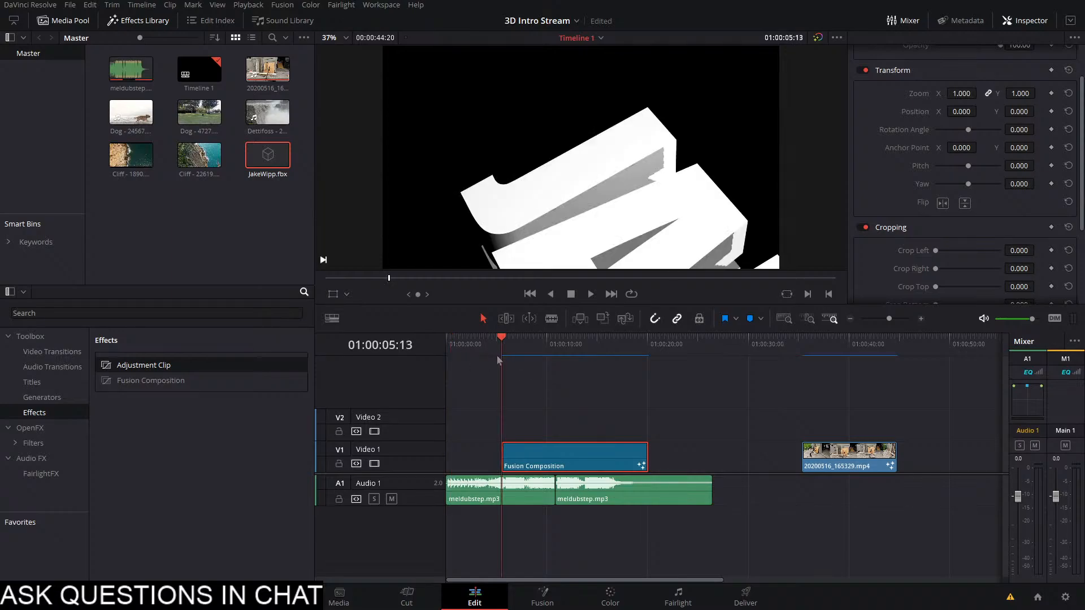
{"action": "left_click_drag", "start_coordinate": [498, 360], "coordinate": [397, 357]}
{"action": "left_click", "coordinate": [593, 422]}
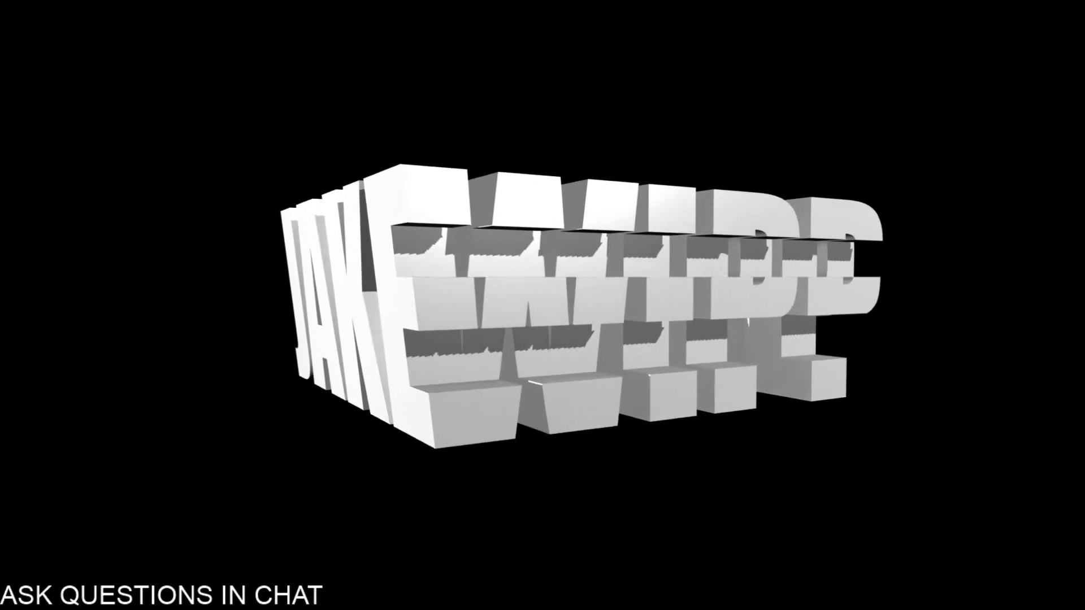
{"action": "key", "text": "space"}
{"action": "key", "text": "Escape"}
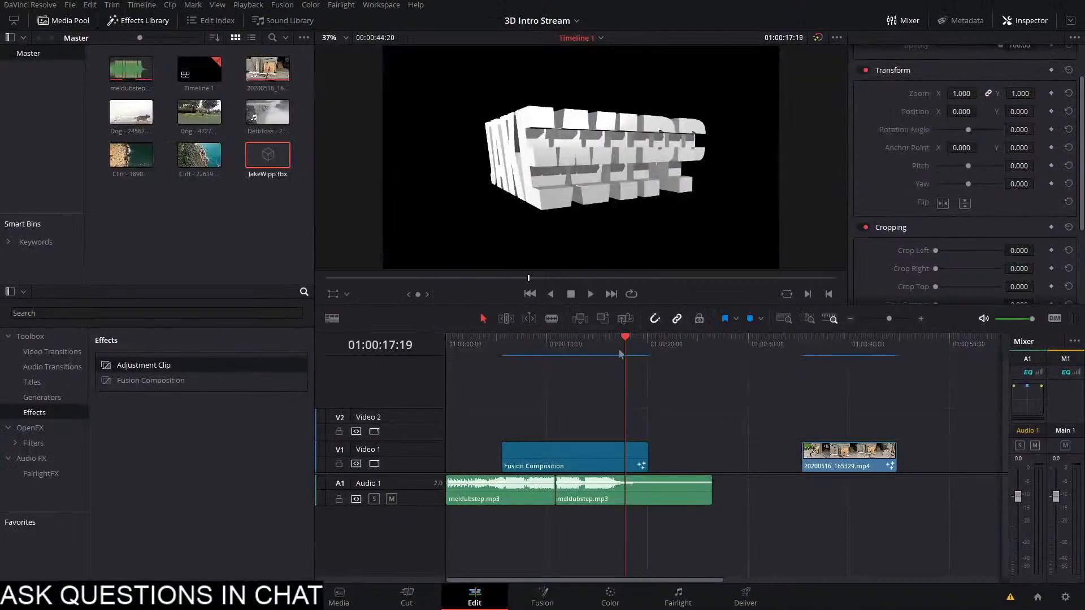
Park the timeline at 01:00:08:15, reopen the composition in Fusion and bring the spot lights into view in the perspective viewer
{"action": "left_click_drag", "start_coordinate": [620, 354], "coordinate": [532, 374]}
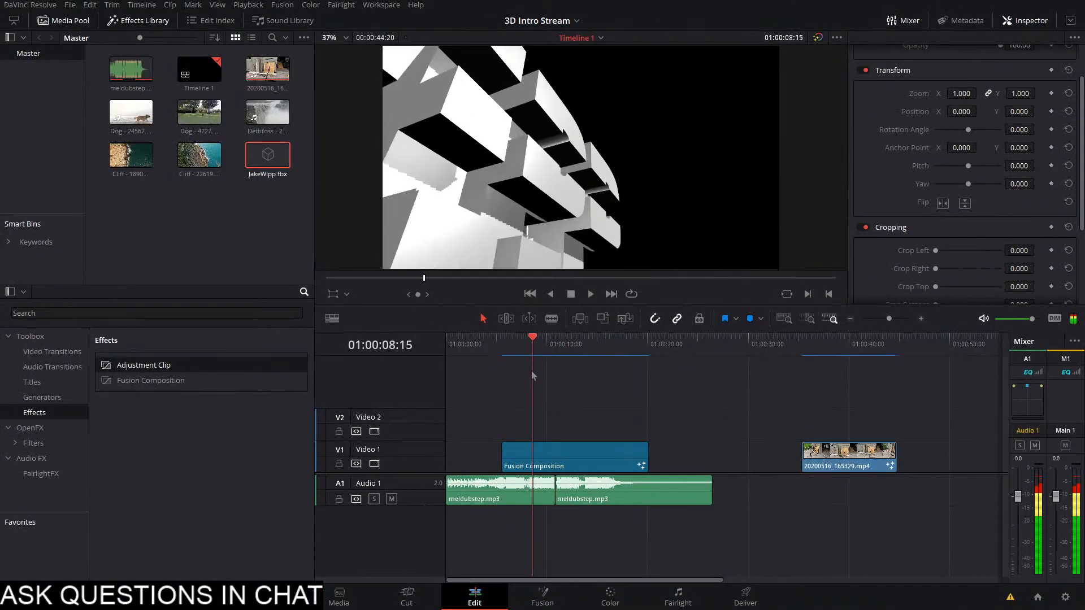
{"action": "left_click", "coordinate": [546, 450]}
{"action": "left_click", "coordinate": [542, 597]}
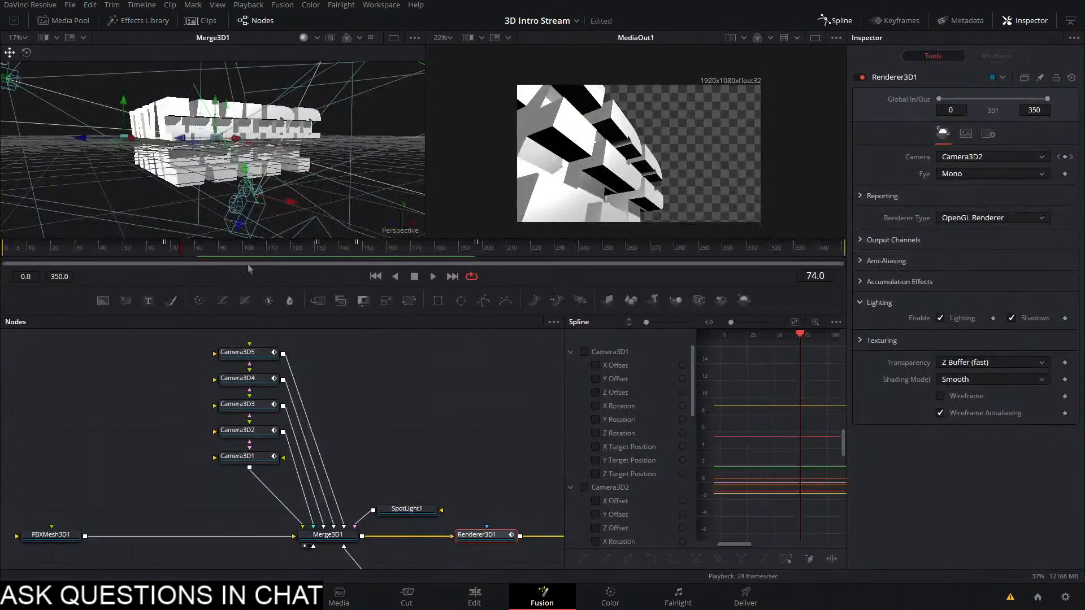
{"action": "left_click", "coordinate": [418, 509]}
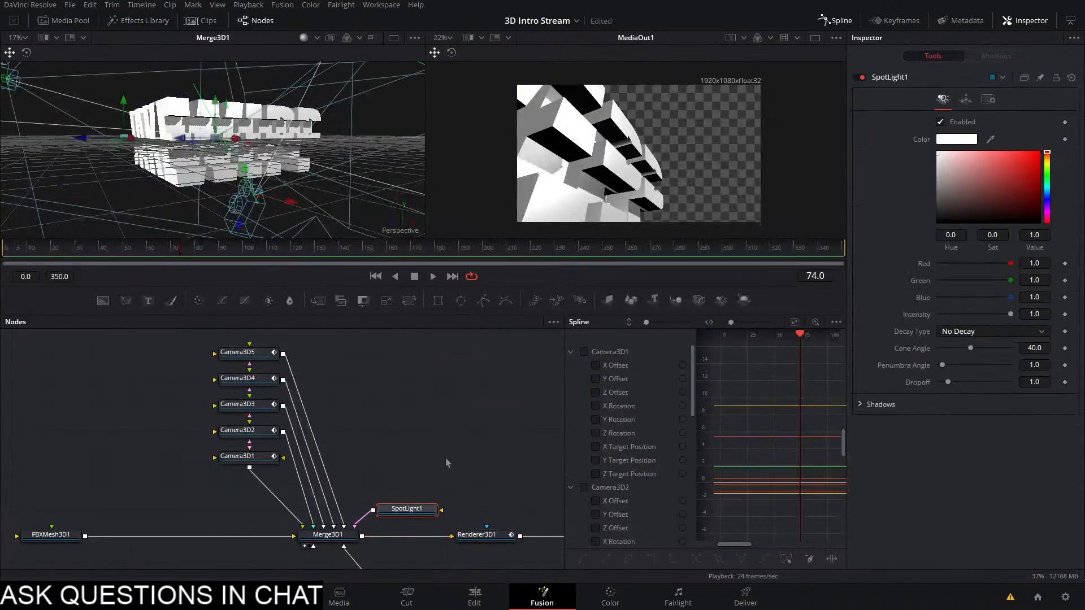
{"action": "scroll", "coordinate": [273, 184], "scroll_direction": "down", "scroll_amount": 8}
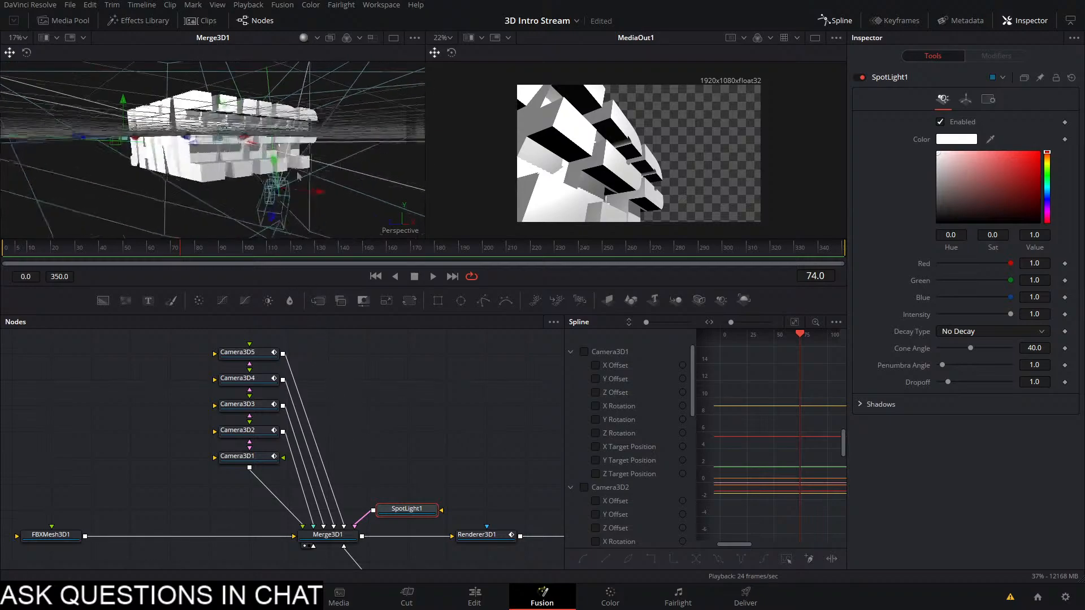
{"action": "left_click_drag", "start_coordinate": [310, 177], "coordinate": [275, 309]}
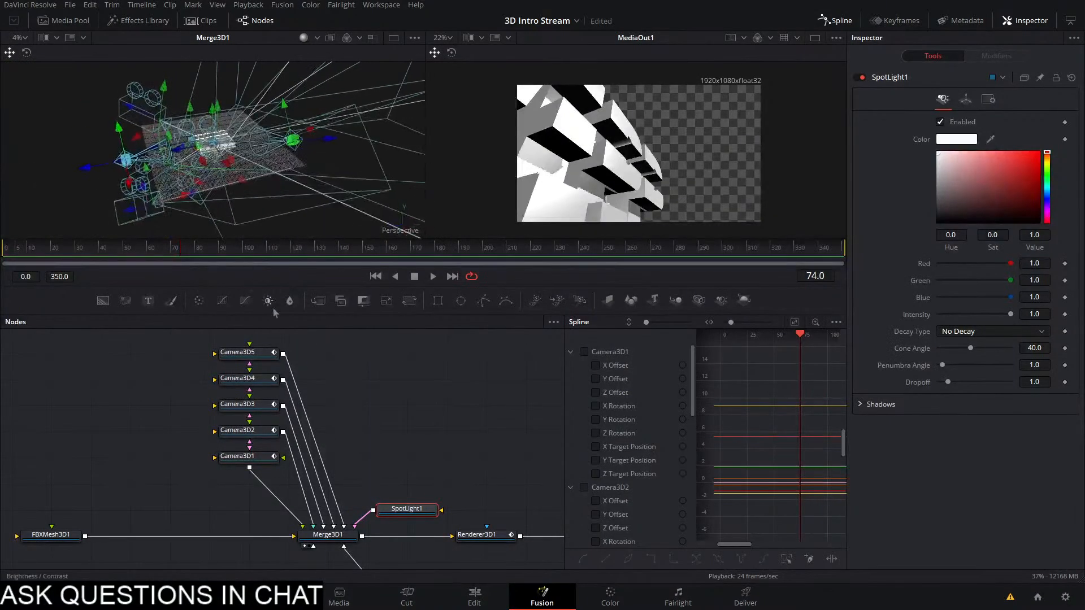
Insert a second Merge 3D between FBXMesh1 and Merge3D1, reconnect SpotLight1 to it and show Merge3D2 in the left viewer
{"action": "left_click_drag", "start_coordinate": [448, 503], "coordinate": [406, 466]}
{"action": "left_click_drag", "start_coordinate": [479, 455], "coordinate": [482, 456]}
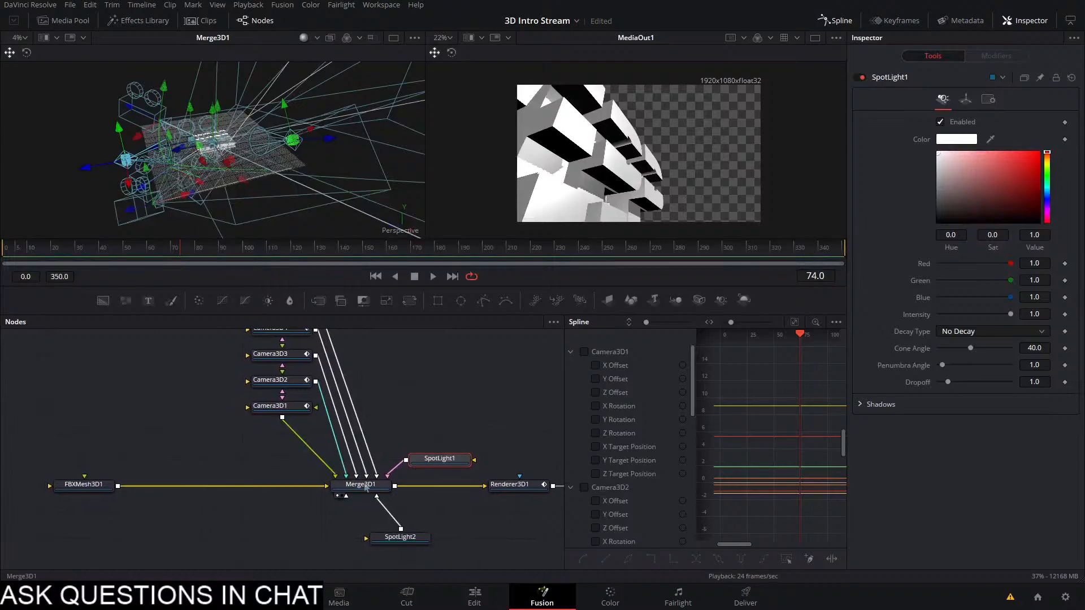
{"action": "mouse_move", "coordinate": [392, 471]}
{"action": "left_mouse_down"}
{"action": "mouse_move", "coordinate": [403, 465]}
{"action": "mouse_move", "coordinate": [387, 477]}
{"action": "left_mouse_up"}
{"action": "left_click_drag", "start_coordinate": [677, 305], "coordinate": [251, 489]}
{"action": "key", "text": "1"}
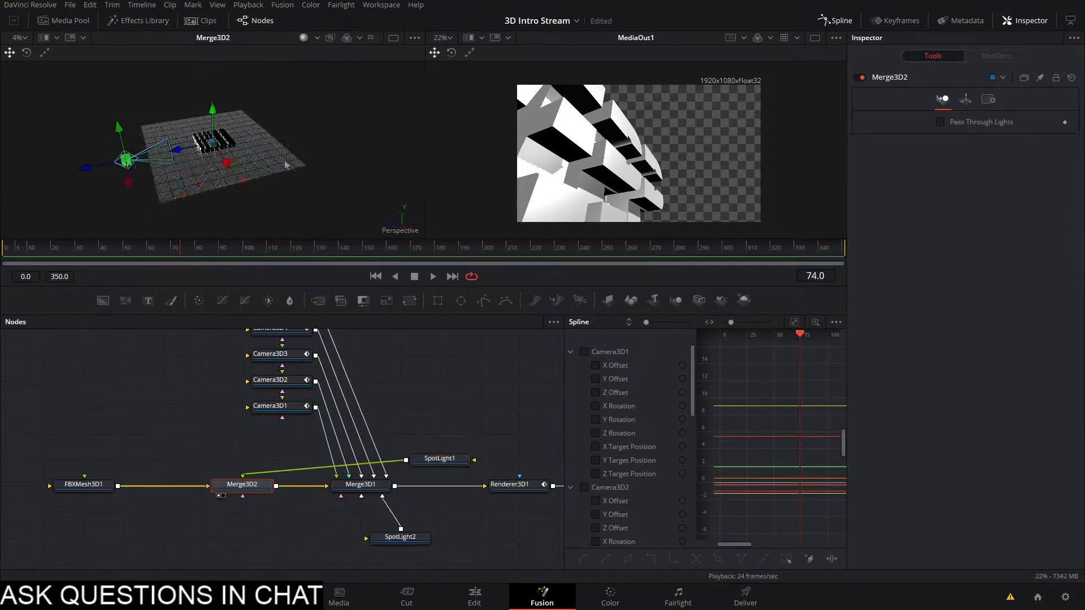
Reconnect SpotLight2 from Merge3D1 to Merge3D2 and arrange both spot lights beside it
{"action": "left_click_drag", "start_coordinate": [389, 508], "coordinate": [243, 485]}
{"action": "left_click_drag", "start_coordinate": [400, 547], "coordinate": [242, 521]}
{"action": "left_click_drag", "start_coordinate": [440, 460], "coordinate": [242, 459]}
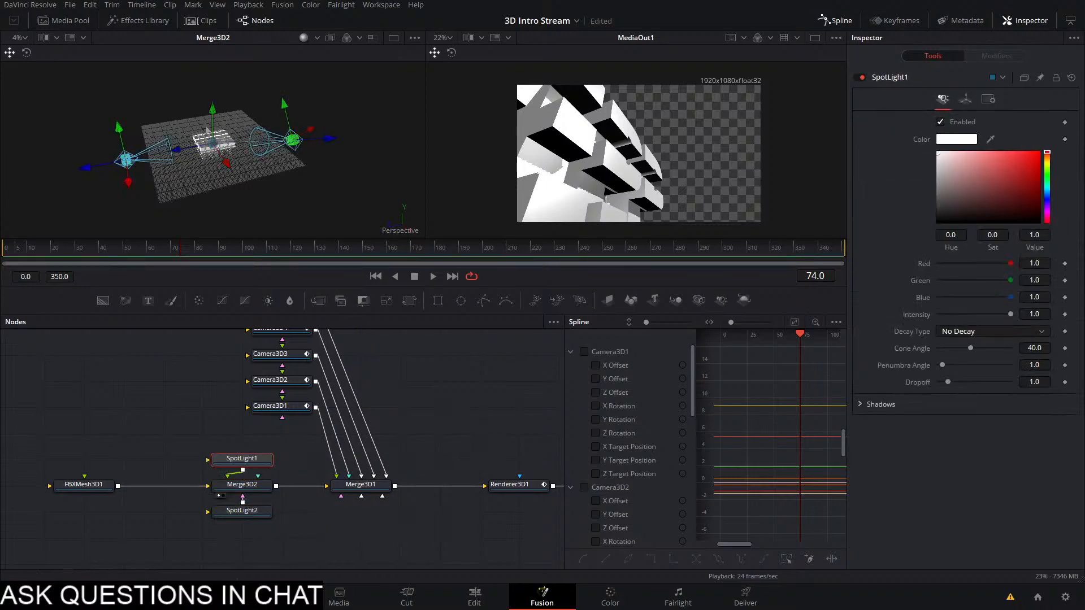
Move SpotLight2 closer to the text, to about X 8.44, Y 4.47, Z -3.27
{"action": "left_click_drag", "start_coordinate": [220, 108], "coordinate": [283, 162]}
{"action": "scroll", "coordinate": [285, 111], "scroll_direction": "up", "scroll_amount": 7}
{"action": "scroll", "coordinate": [313, 182], "scroll_direction": "down", "scroll_amount": 5}
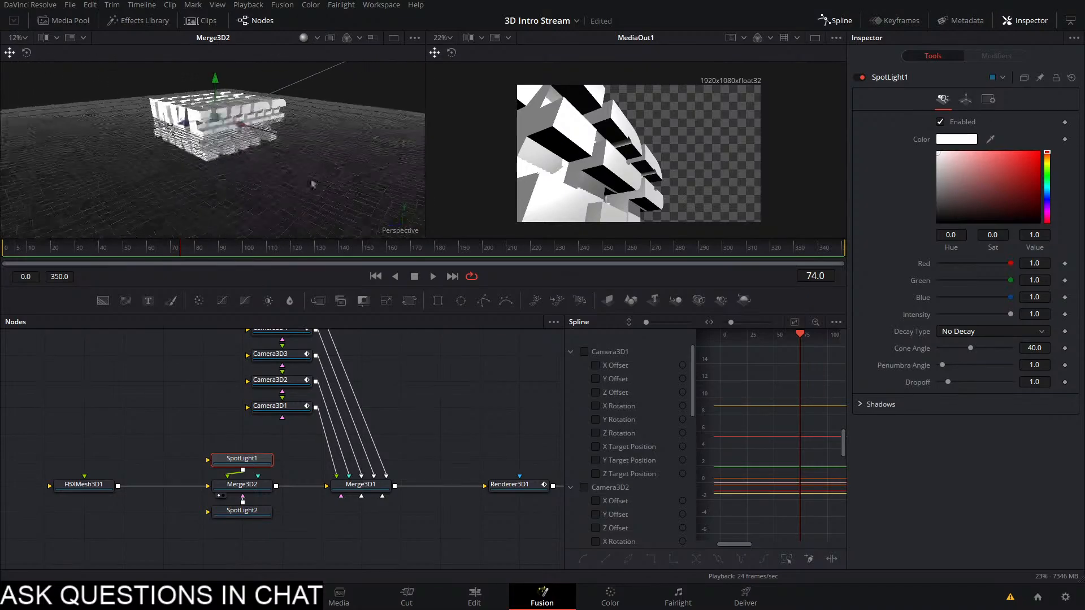
{"action": "left_click_drag", "start_coordinate": [394, 67], "coordinate": [369, 81]}
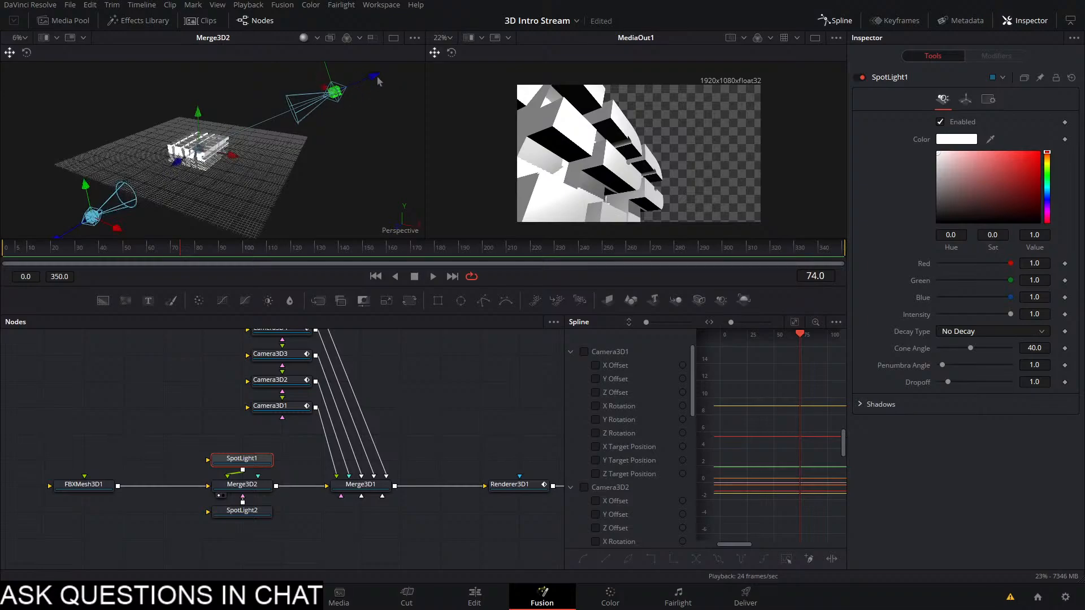
{"action": "left_click", "coordinate": [335, 92]}
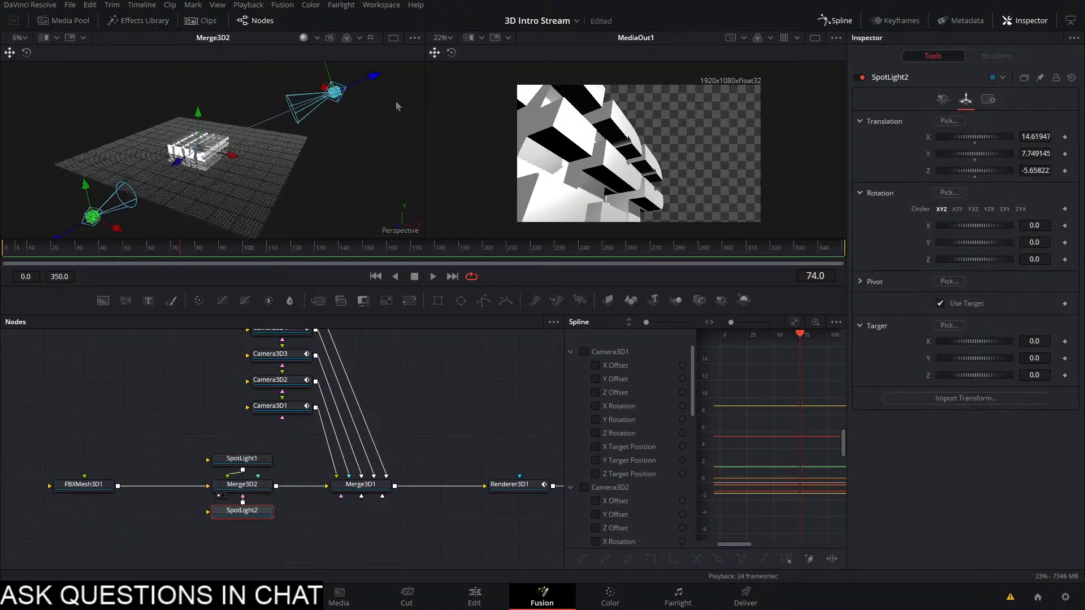
{"action": "left_click_drag", "start_coordinate": [373, 78], "coordinate": [246, 197]}
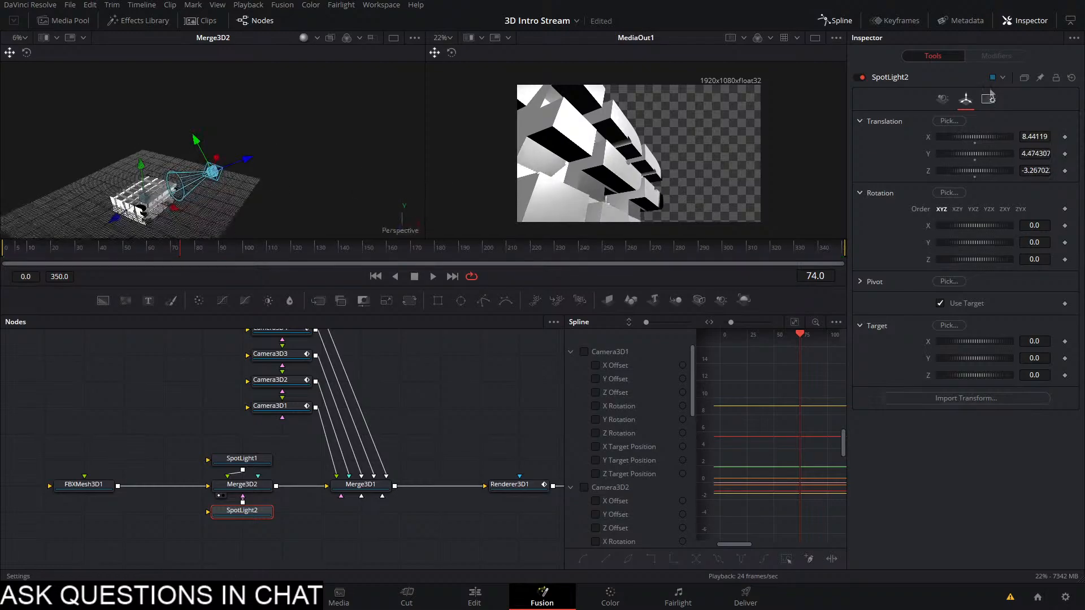
Set SpotLight2's cone angle to 90 and its shadow map size to 5205, and play back to check the shadows
{"action": "left_click", "coordinate": [943, 99]}
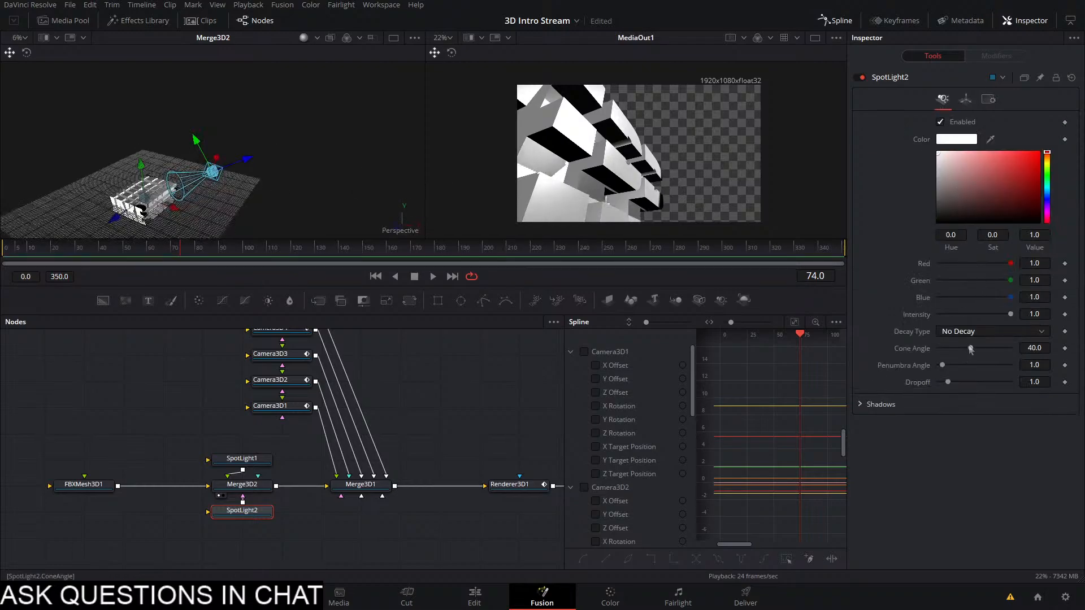
{"action": "left_click_drag", "start_coordinate": [971, 351], "coordinate": [1029, 351]}
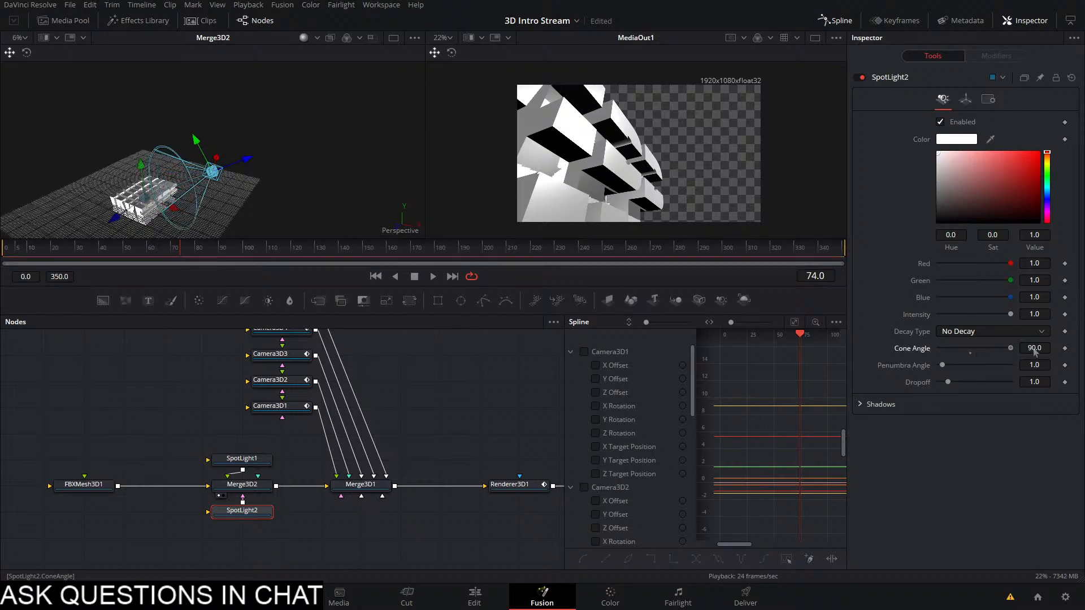
{"action": "left_click", "coordinate": [860, 404]}
{"action": "scroll", "coordinate": [981, 455], "scroll_direction": "down", "scroll_amount": 3}
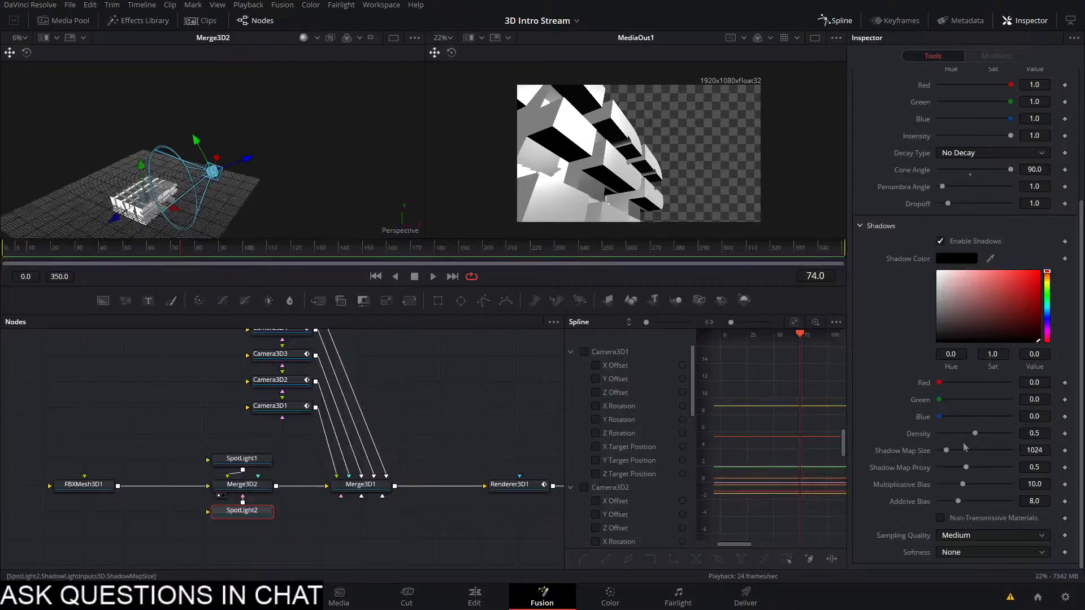
{"action": "left_click_drag", "start_coordinate": [946, 451], "coordinate": [976, 456]}
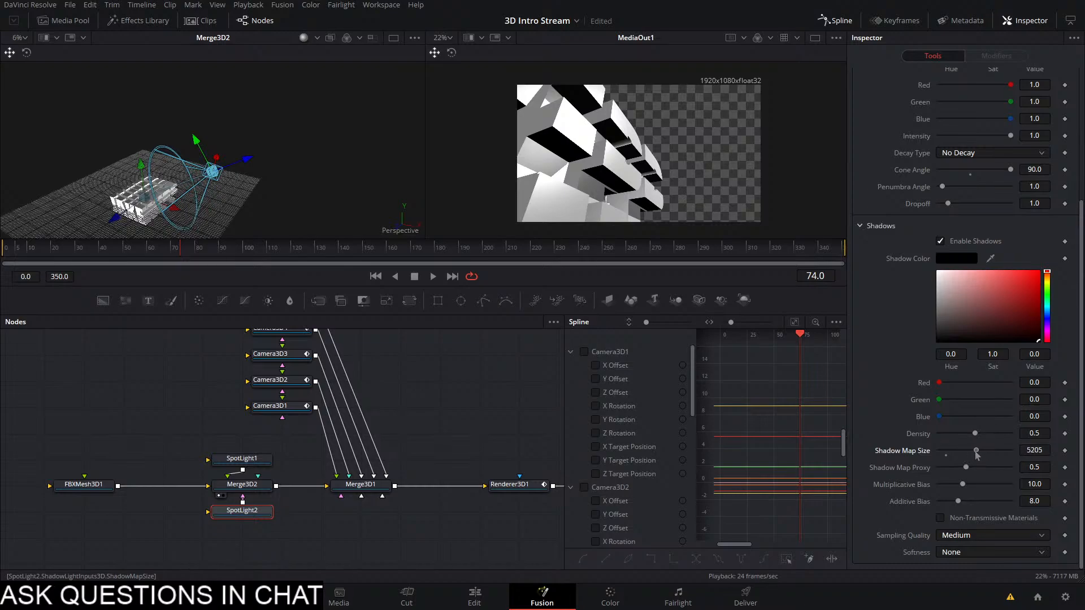
{"action": "key", "text": "space"}
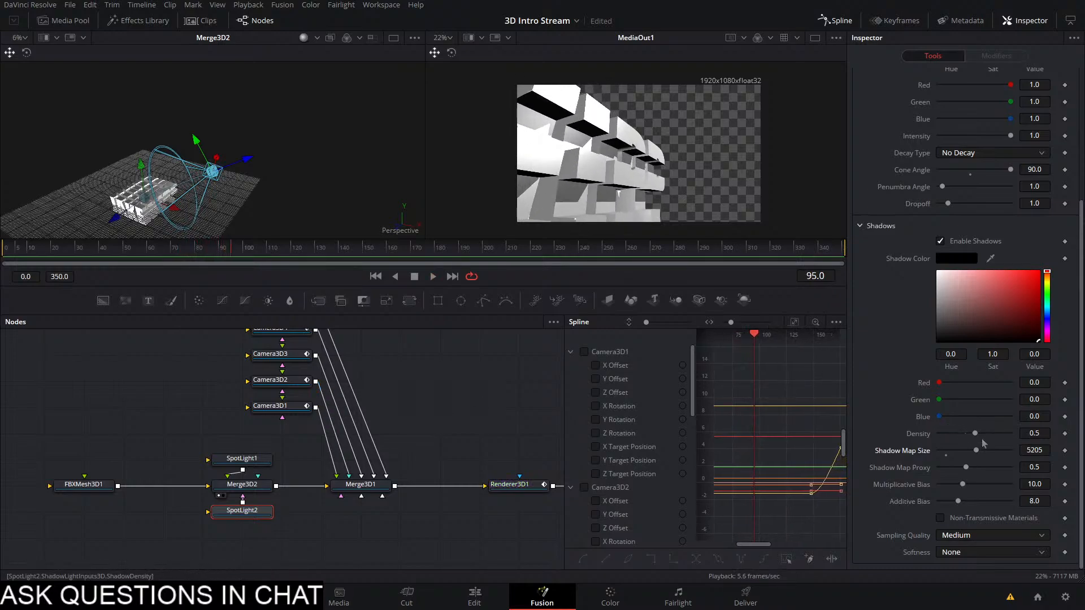
{"action": "key", "text": "space"}
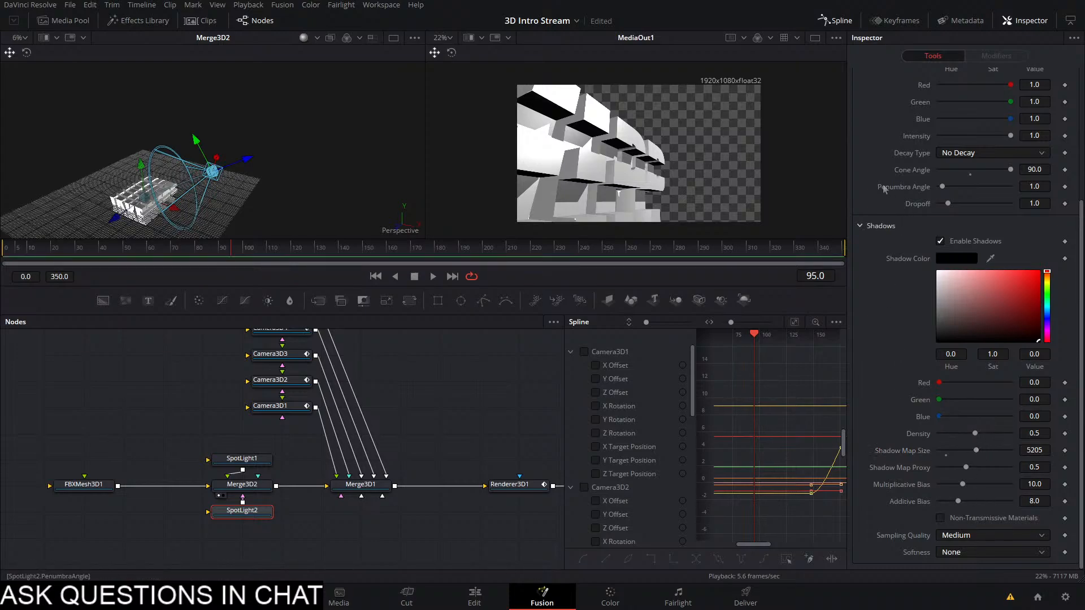
Set SpotLight1's Shadow Map Proxy to about 0.685, checking the render at frame 32, and save the project
{"action": "left_click", "coordinate": [869, 233]}
{"action": "left_click_drag", "start_coordinate": [122, 263], "coordinate": [79, 262]}
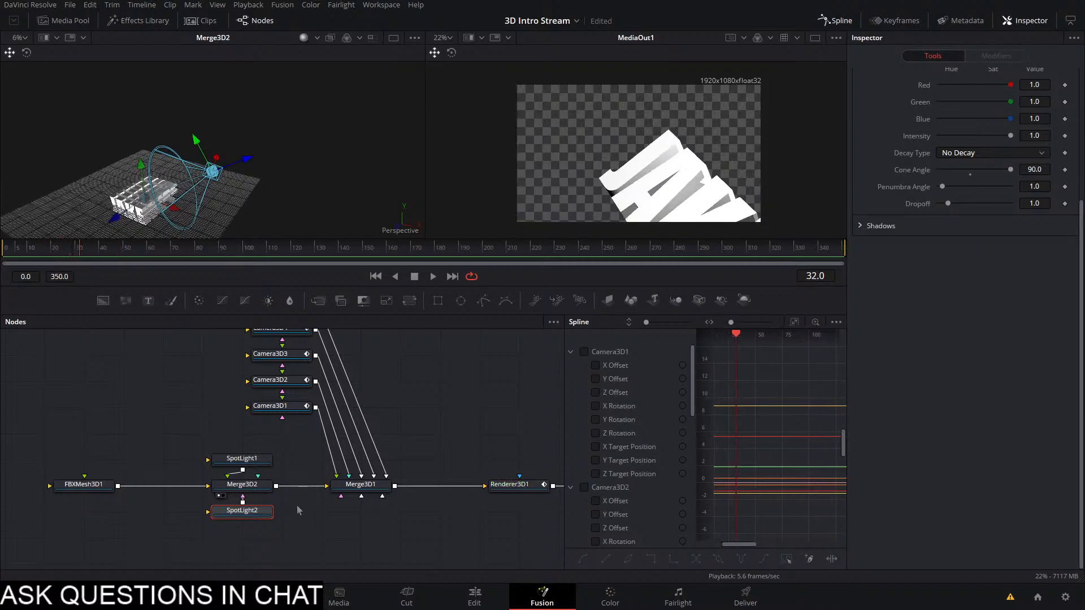
{"action": "left_click", "coordinate": [252, 458]}
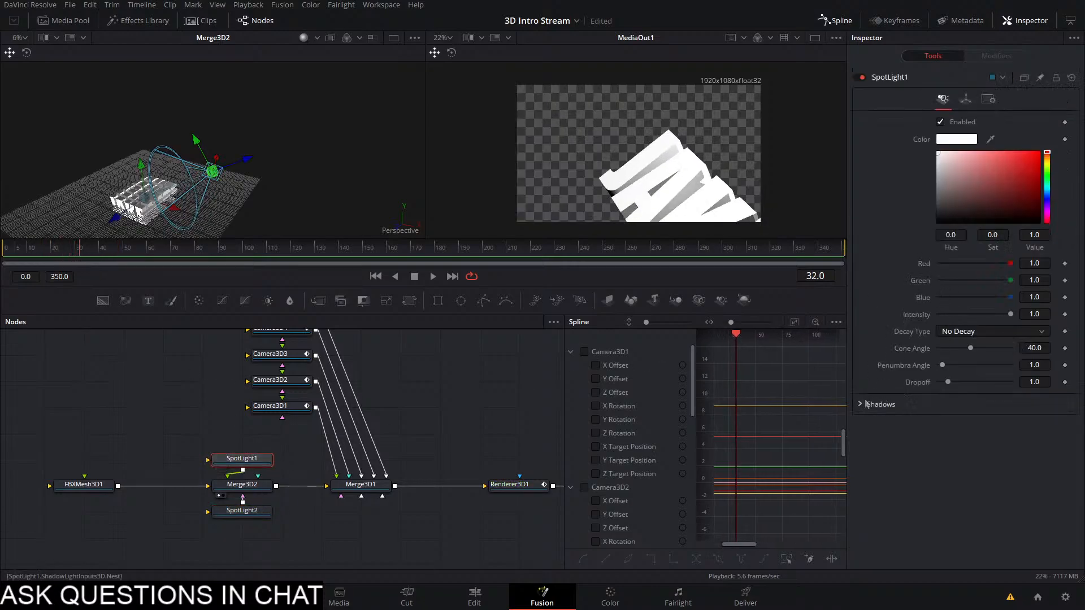
{"action": "scroll", "coordinate": [993, 476], "scroll_direction": "down", "scroll_amount": 4}
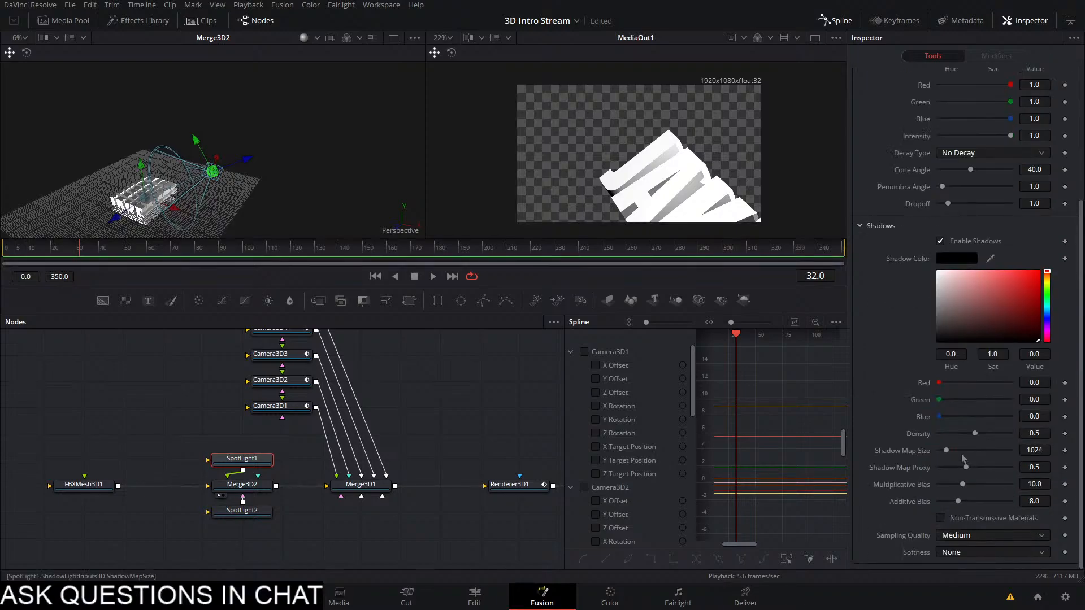
{"action": "left_click_drag", "start_coordinate": [965, 468], "coordinate": [983, 468]}
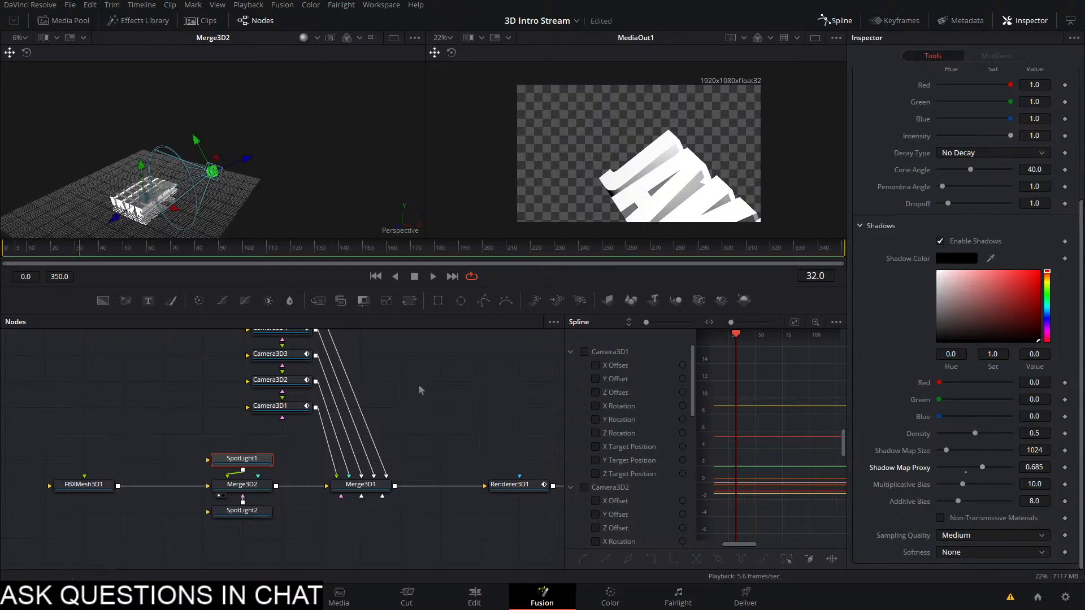
{"action": "key", "text": "ctrl+s"}
Enable motion blur on Renderer3D1 with a quality of 10 and play the animation from frame 0
{"action": "left_click_drag", "start_coordinate": [62, 246], "coordinate": [159, 259]}
{"action": "left_click", "coordinate": [530, 486]}
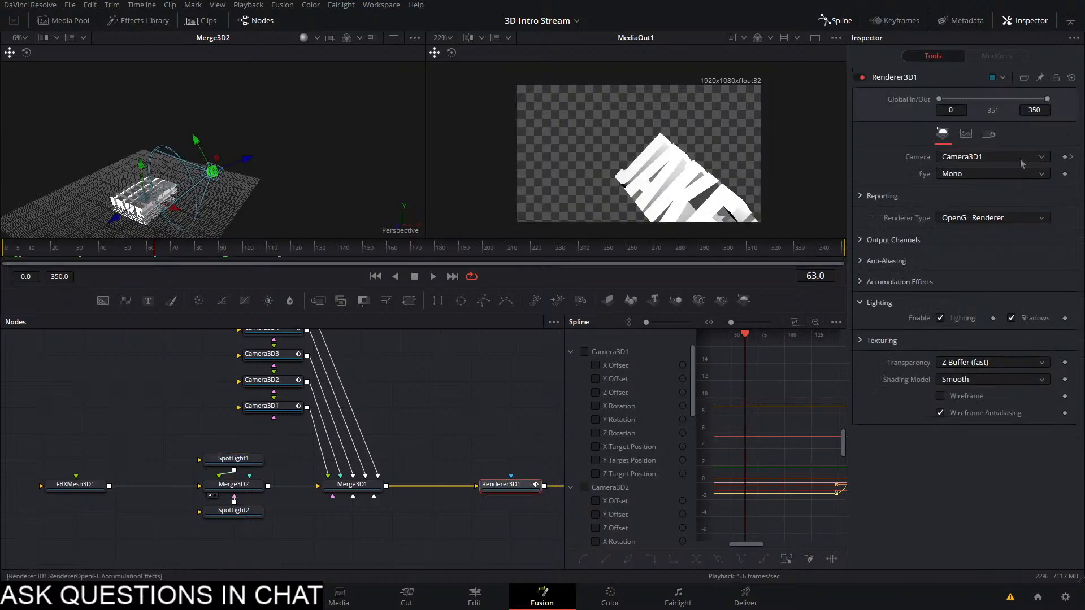
{"action": "left_click", "coordinate": [989, 133]}
{"action": "left_click", "coordinate": [969, 213]}
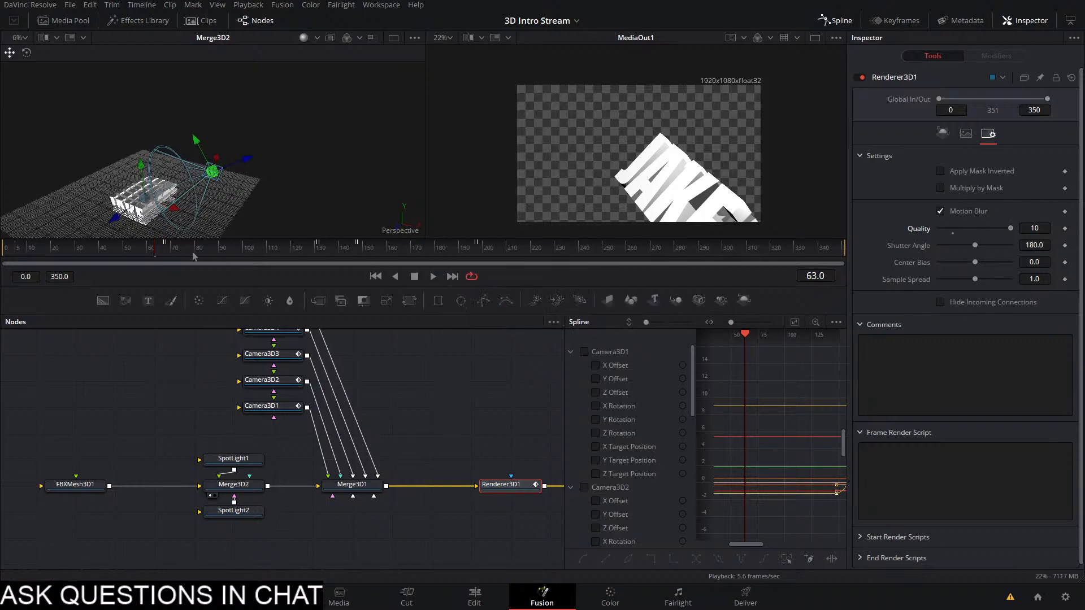
{"action": "left_click_drag", "start_coordinate": [194, 256], "coordinate": [5, 272]}
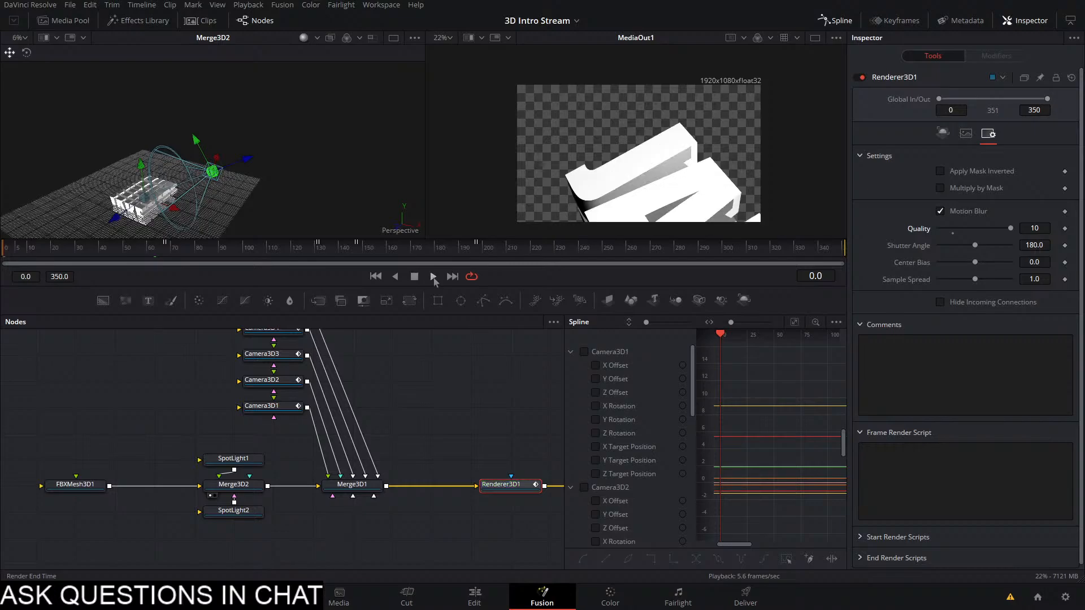
{"action": "left_click", "coordinate": [434, 277]}
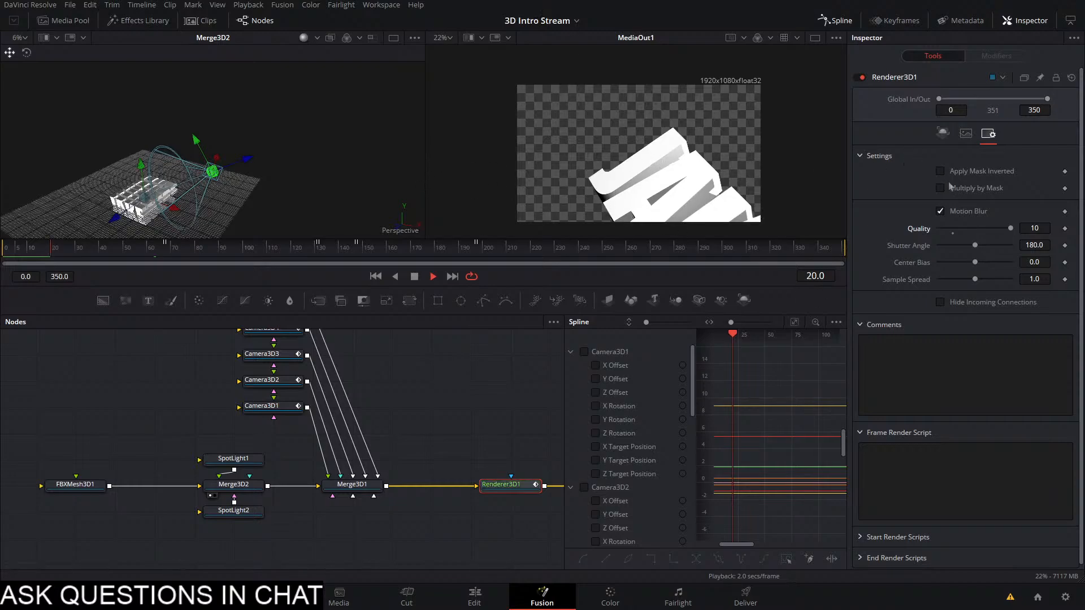
Turn off motion blur on Renderer3D1 and briefly play the animation
{"action": "left_click", "coordinate": [940, 211]}
{"action": "key", "text": "space"}
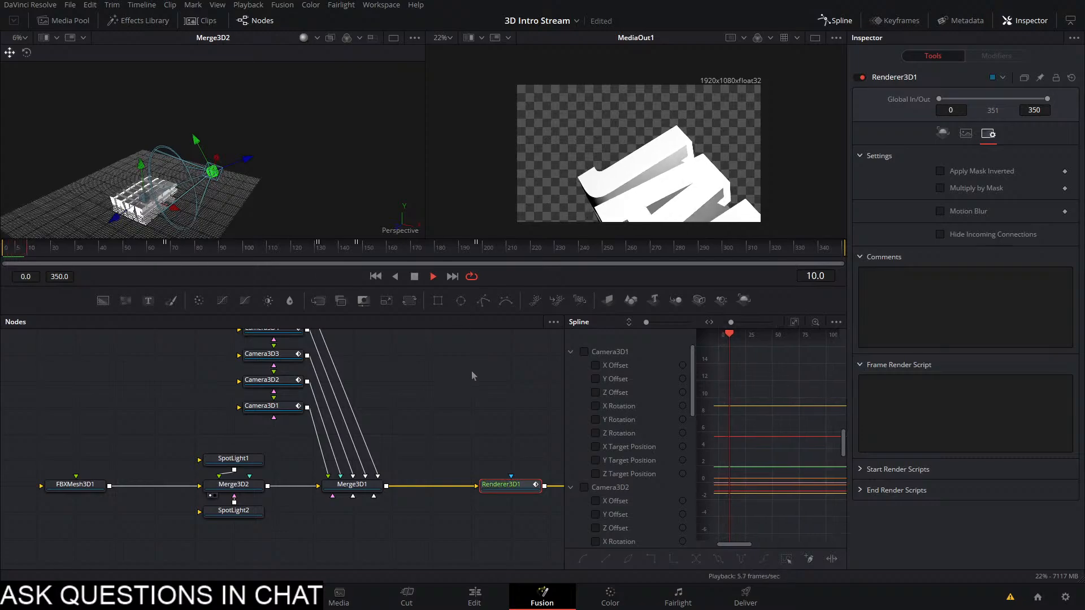
{"action": "key", "text": "space"}
Show the Shaders templates in the Effects Library with the FBXMesh3D1 node in view
{"action": "left_click_drag", "start_coordinate": [150, 436], "coordinate": [274, 431]}
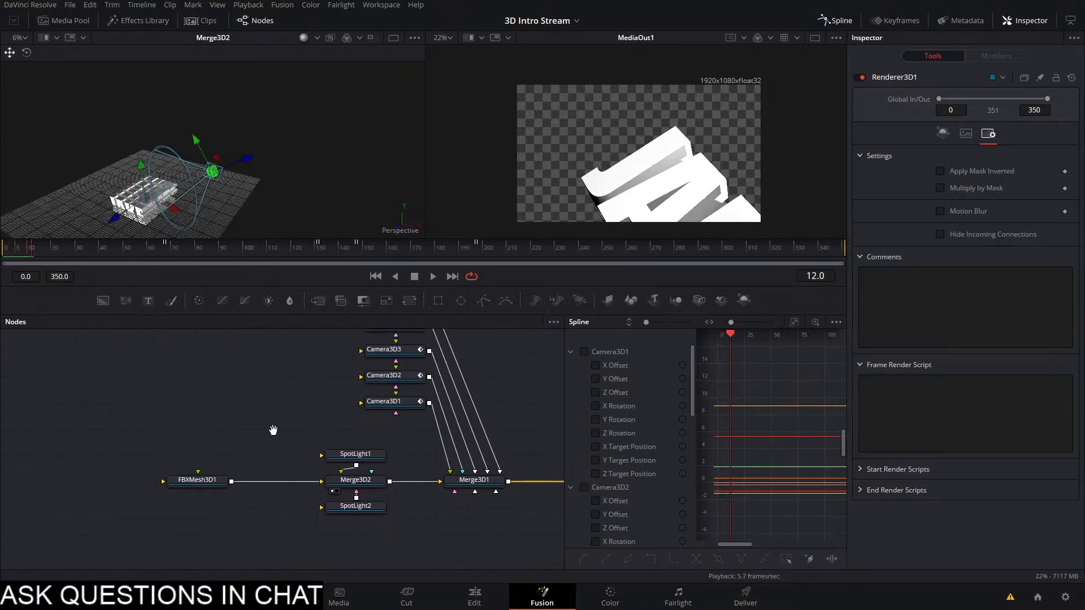
{"action": "left_click", "coordinate": [204, 485]}
{"action": "left_click", "coordinate": [201, 392]}
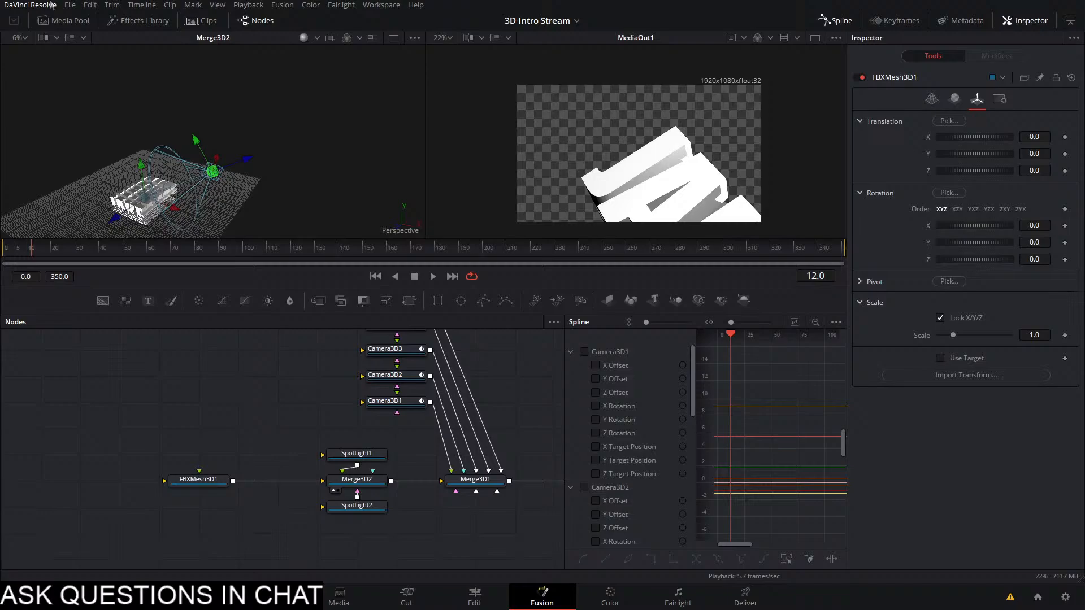
{"action": "left_click", "coordinate": [139, 21]}
{"action": "left_click", "coordinate": [2, 76]}
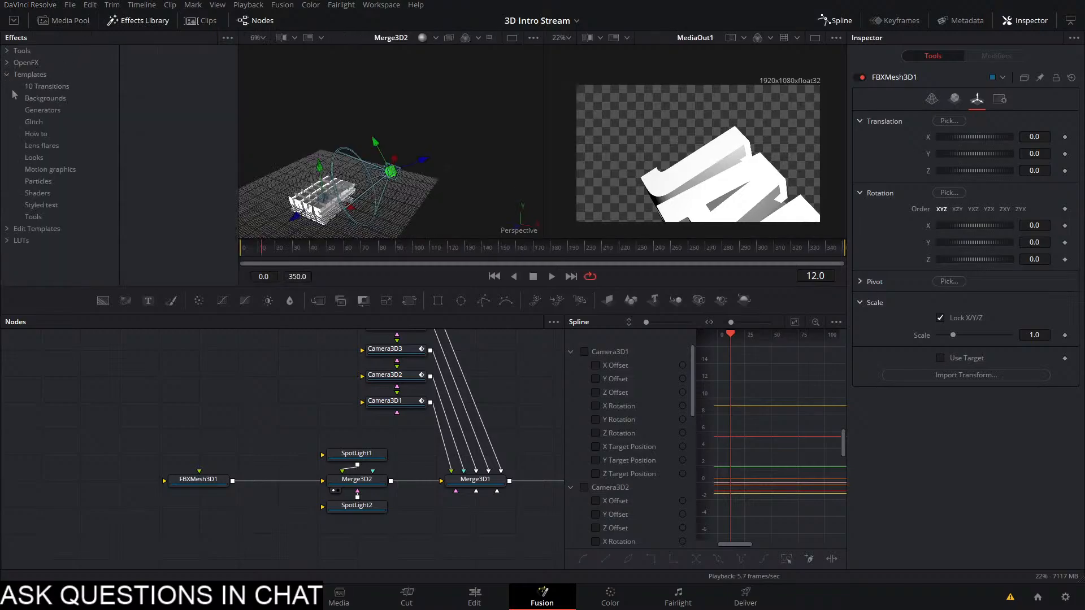
{"action": "left_click", "coordinate": [37, 193]}
Try the Chrome shader template on FBXMesh3D1's material input, view it at frame 0, and delete the shader node
{"action": "scroll", "coordinate": [215, 105], "scroll_direction": "down", "scroll_amount": 5}
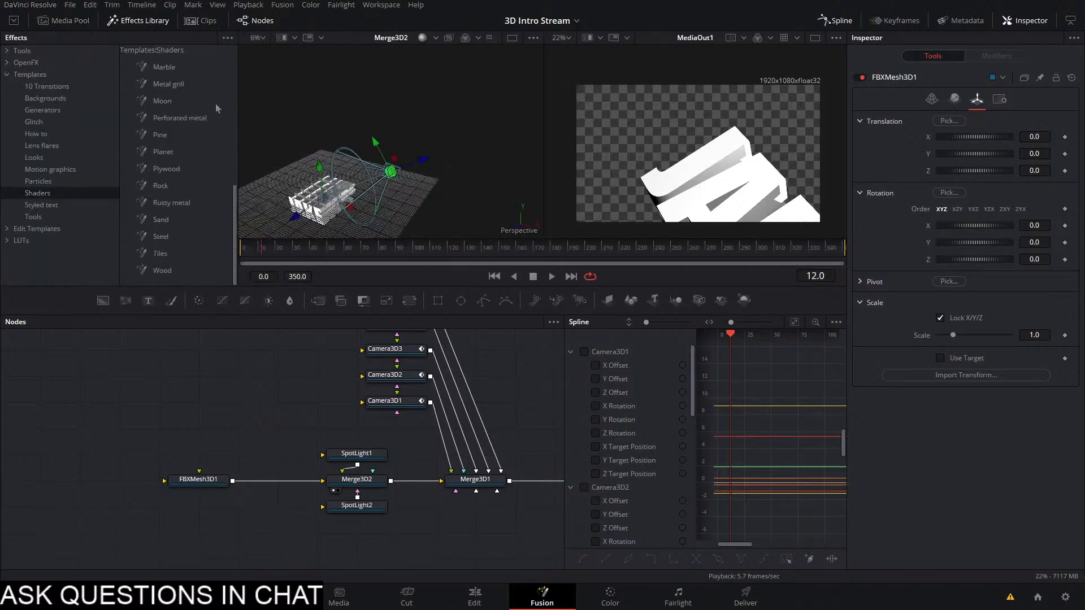
{"action": "scroll", "coordinate": [215, 103], "scroll_direction": "up", "scroll_amount": 8}
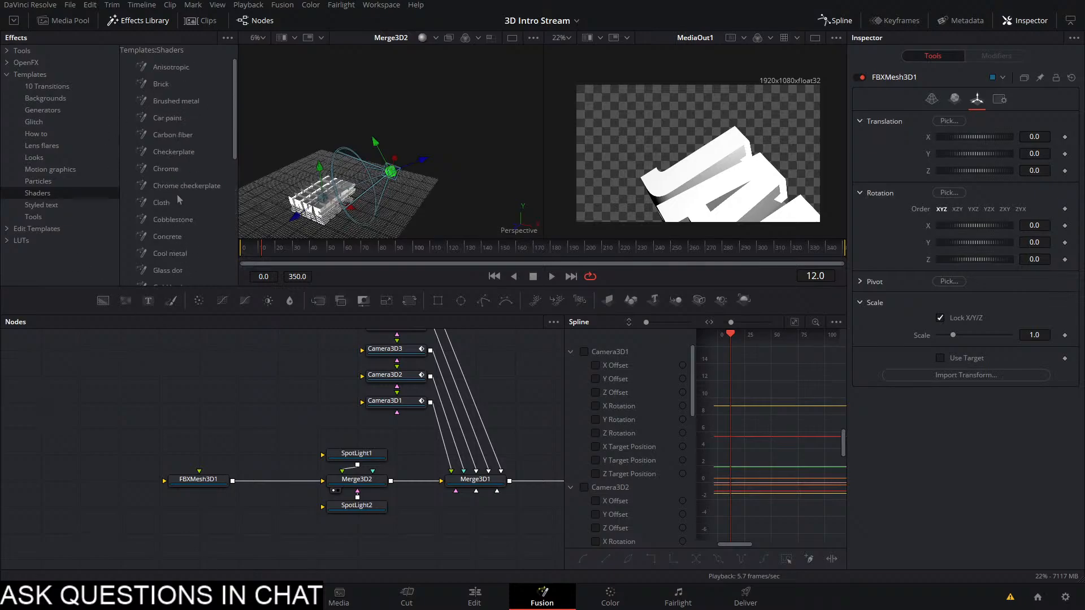
{"action": "left_click_drag", "start_coordinate": [170, 169], "coordinate": [199, 470]}
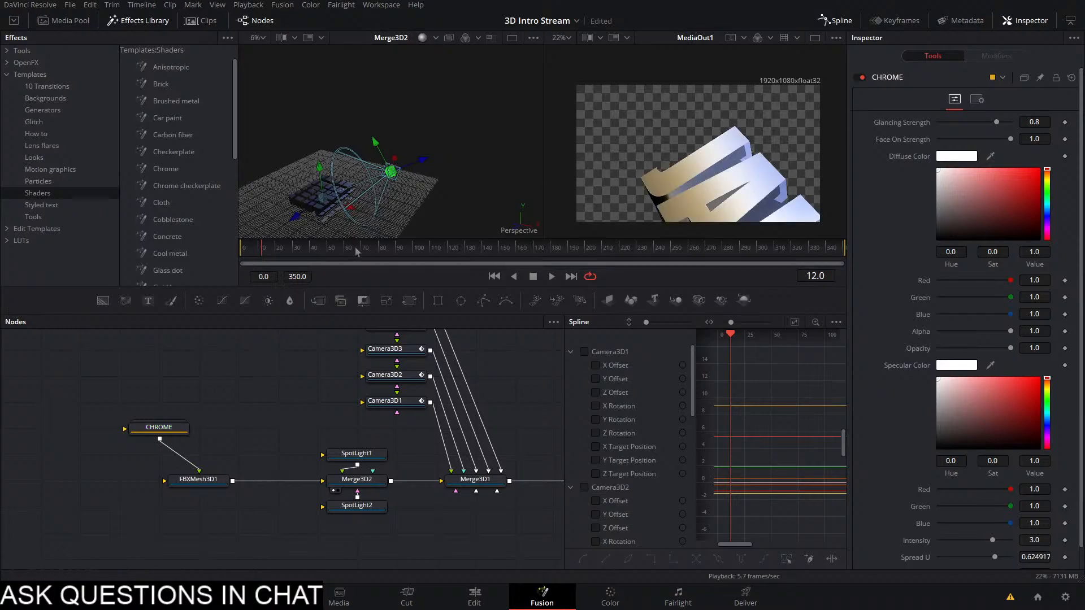
{"action": "left_click_drag", "start_coordinate": [261, 253], "coordinate": [231, 261]}
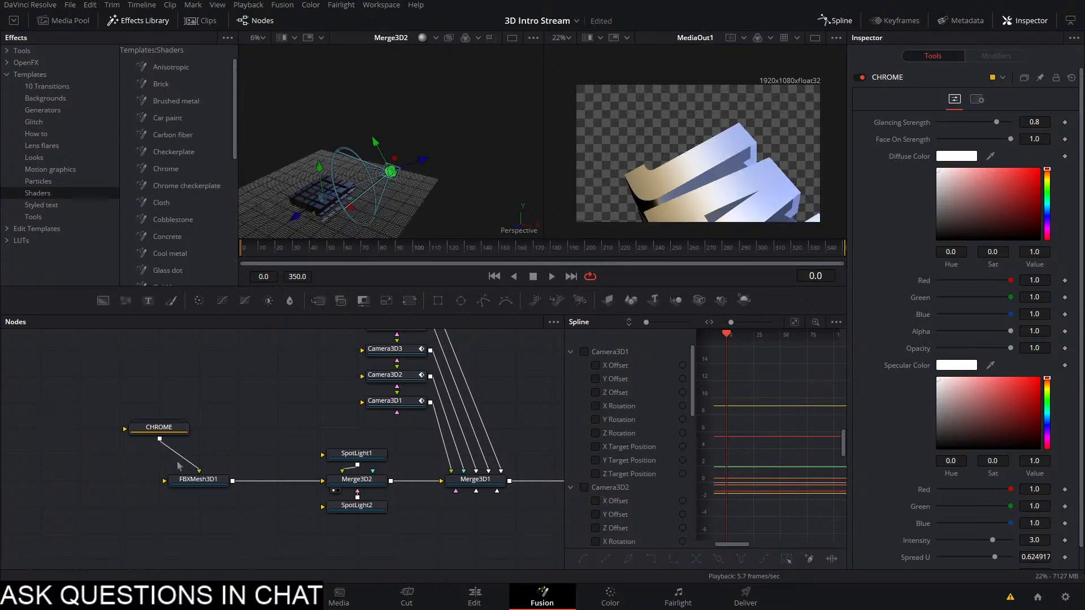
{"action": "key", "text": "Delete"}
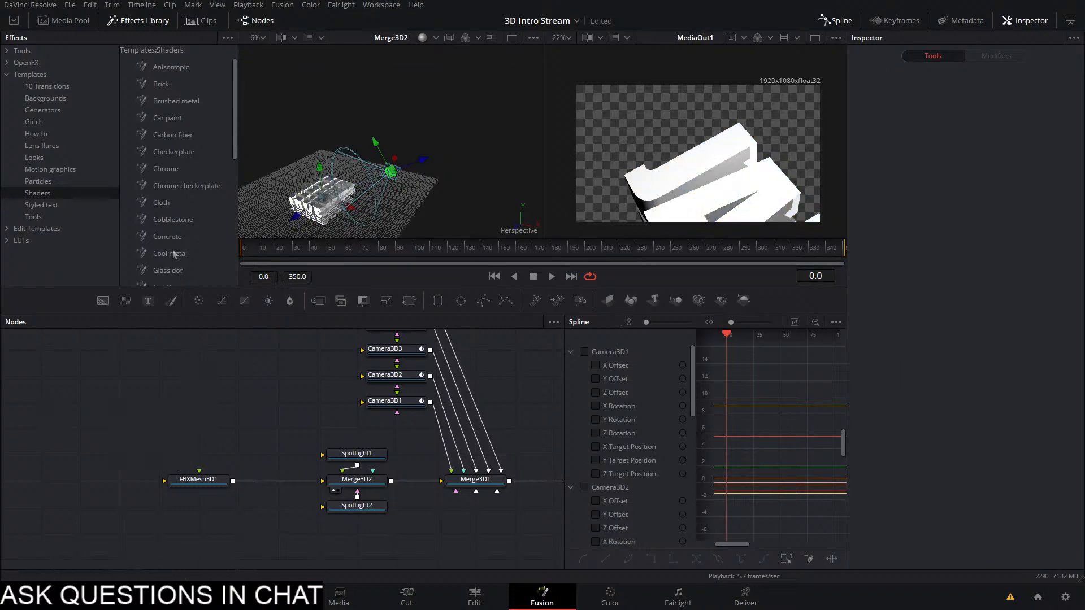
Try the Rusty metal and Perforated metal shader templates on FBXMesh3D1, deleting each shader node after viewing it
{"action": "scroll", "coordinate": [186, 237], "scroll_direction": "down", "scroll_amount": 6}
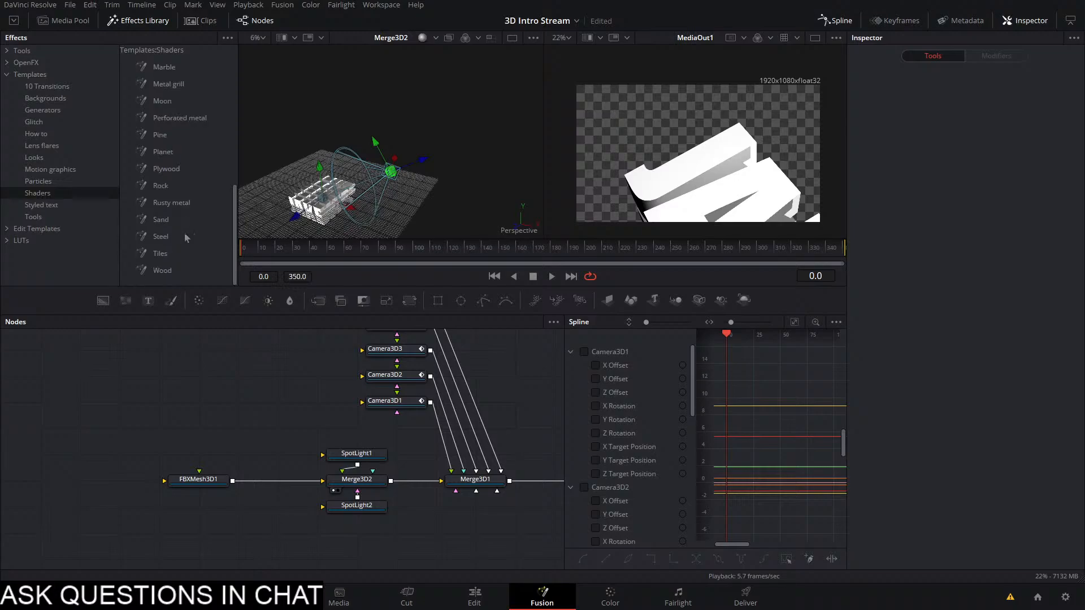
{"action": "left_click_drag", "start_coordinate": [182, 205], "coordinate": [194, 462]}
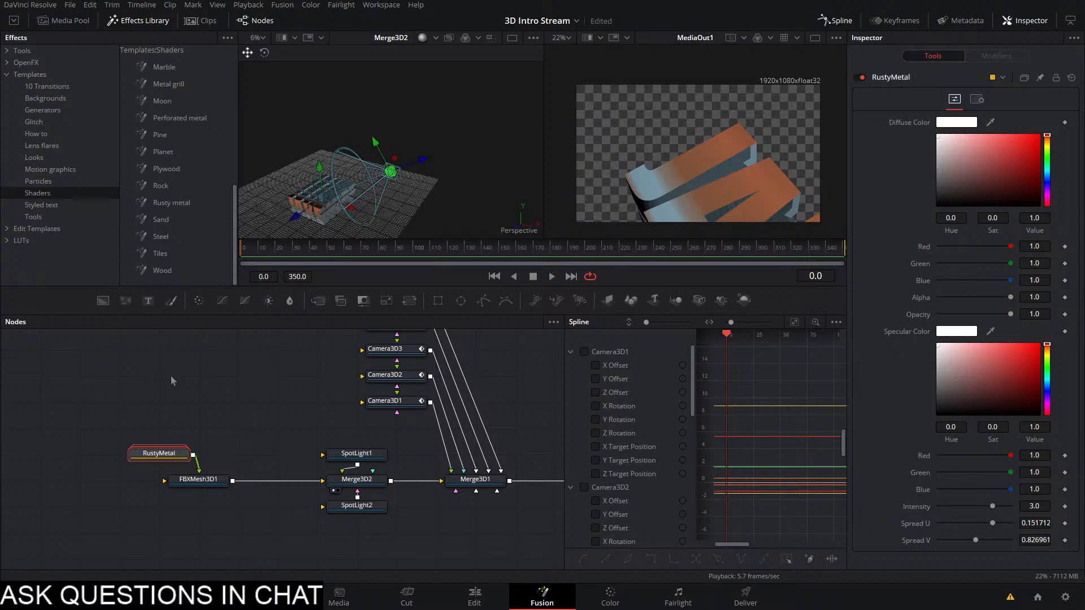
{"action": "key", "text": "Delete"}
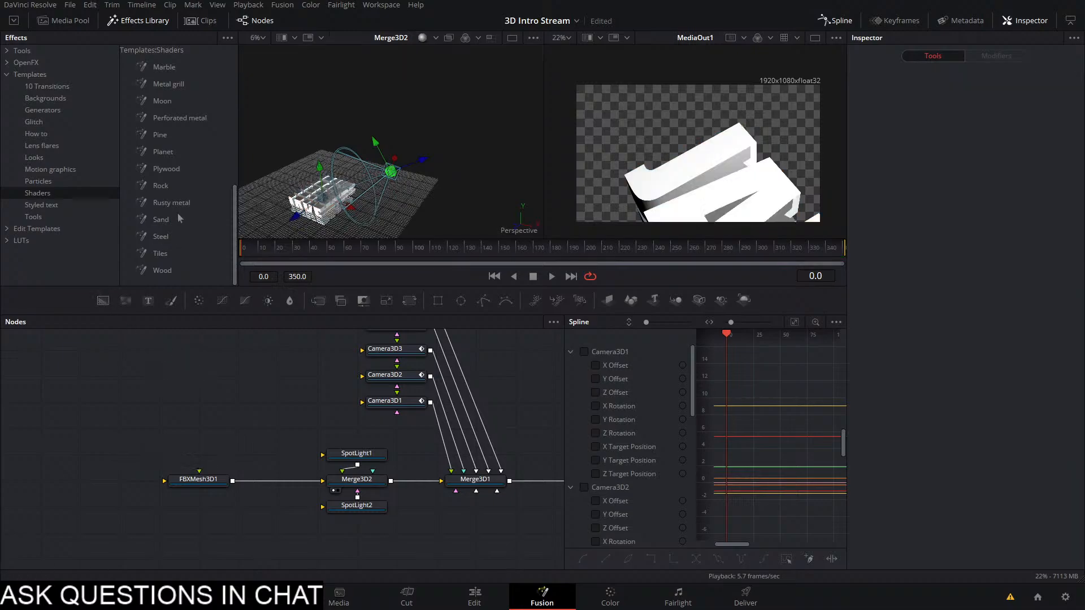
{"action": "left_click_drag", "start_coordinate": [180, 117], "coordinate": [193, 459]}
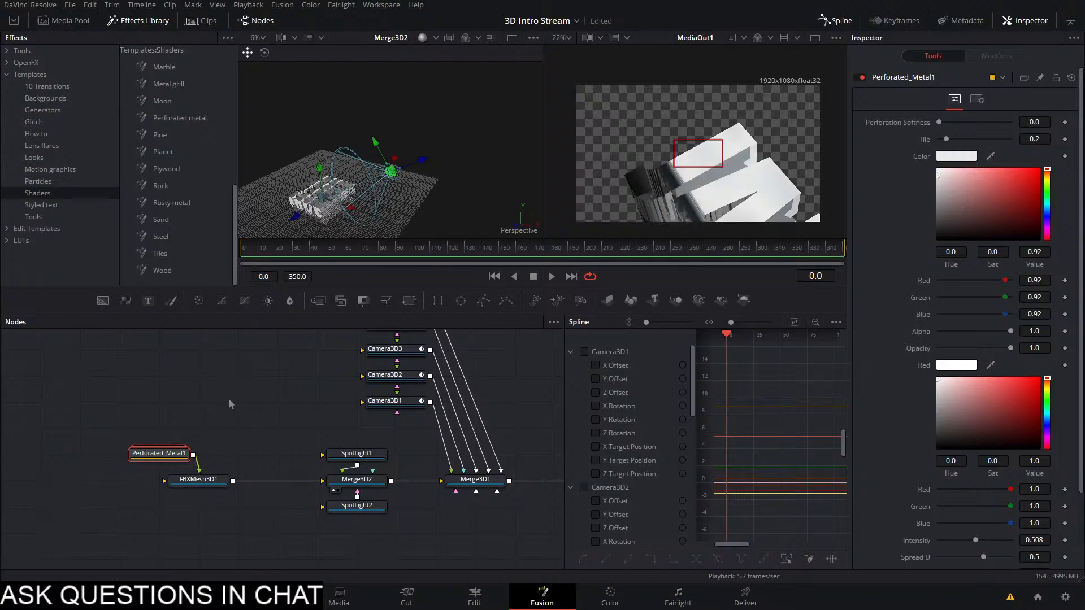
{"action": "key", "text": "Delete"}
Apply the Metal grill shader template to FBXMesh3D1 and inspect the 3D lettering up close from the front
{"action": "scroll", "coordinate": [199, 143], "scroll_direction": "up", "scroll_amount": 1}
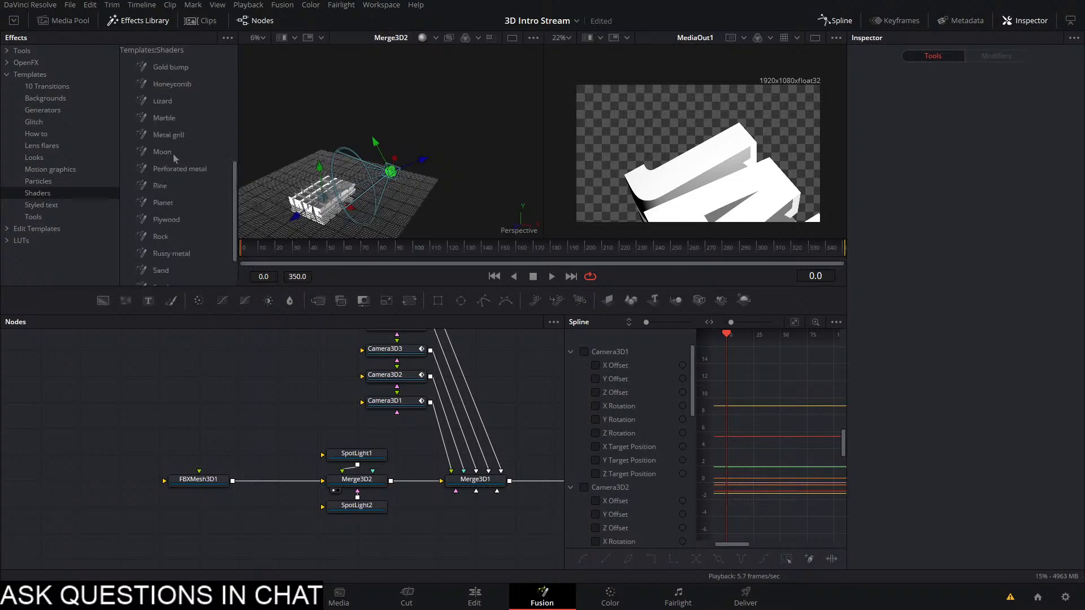
{"action": "left_click_drag", "start_coordinate": [174, 138], "coordinate": [199, 481]}
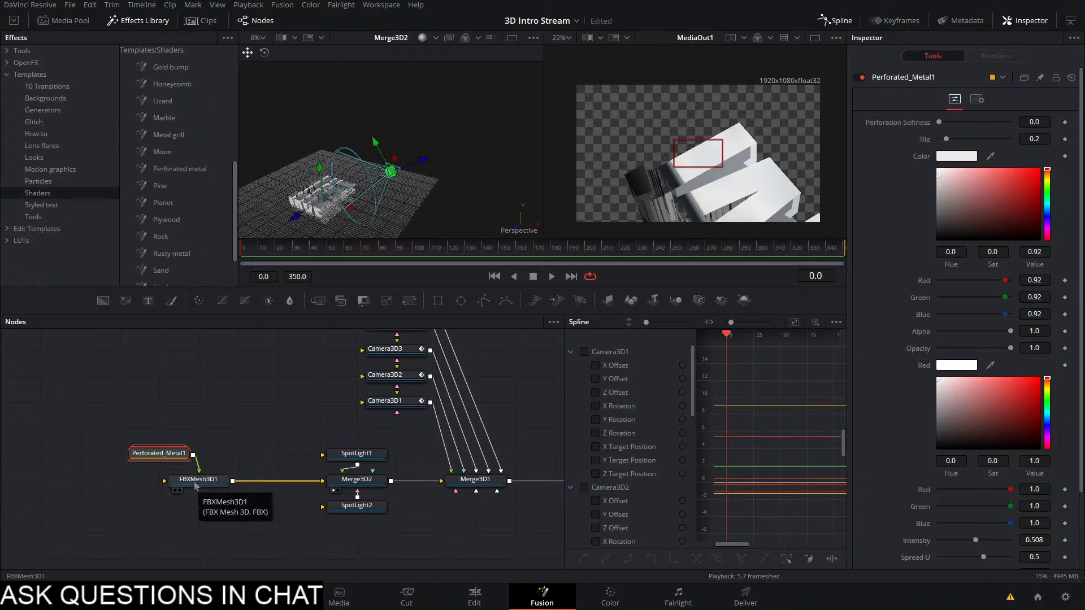
{"action": "left_click_drag", "start_coordinate": [696, 175], "coordinate": [710, 156]}
{"action": "left_click_drag", "start_coordinate": [424, 220], "coordinate": [448, 194]}
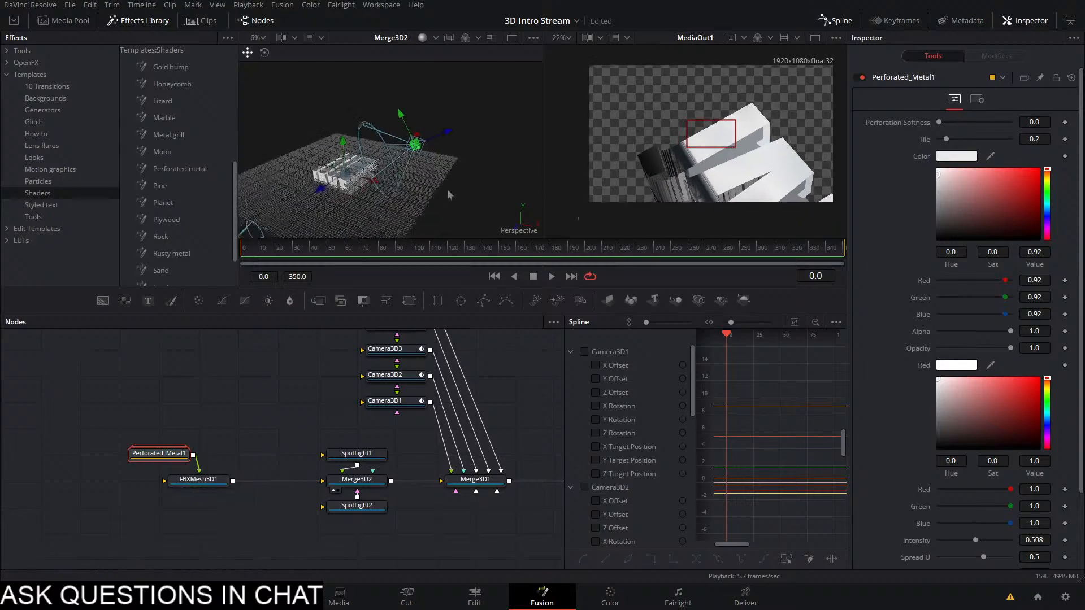
{"action": "scroll", "coordinate": [448, 194], "scroll_direction": "up", "scroll_amount": 3}
{"action": "scroll", "coordinate": [435, 151], "scroll_direction": "up", "scroll_amount": 10}
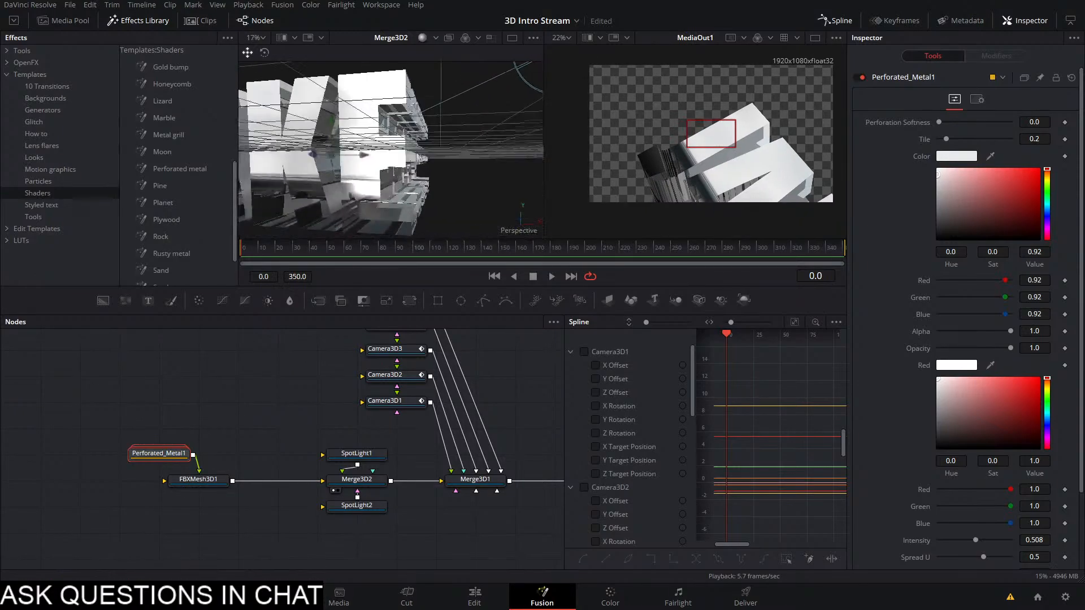
{"action": "left_click_drag", "start_coordinate": [436, 151], "coordinate": [446, 74]}
{"action": "left_click_drag", "start_coordinate": [336, 123], "coordinate": [363, 187]}
{"action": "left_click_drag", "start_coordinate": [353, 209], "coordinate": [438, 198]}
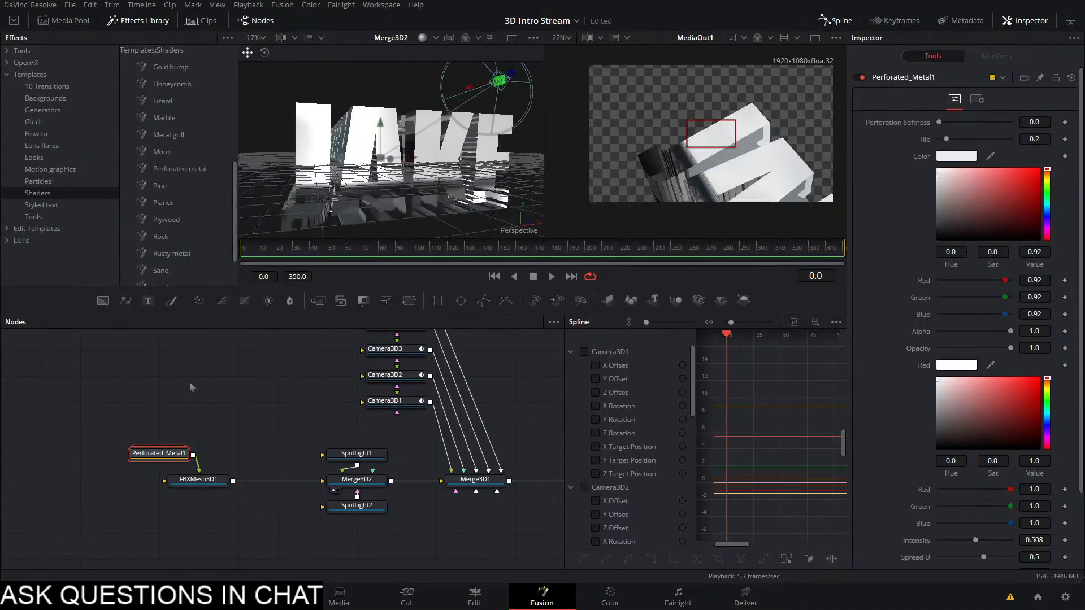
Expand the Perforated_Metal1 group, delete its Background node holding the perforation pattern, and check the lettering from the side
{"action": "double_click", "coordinate": [172, 456]}
{"action": "left_click_drag", "start_coordinate": [232, 445], "coordinate": [104, 353]}
{"action": "scroll", "coordinate": [145, 372], "scroll_direction": "down", "scroll_amount": 5}
{"action": "scroll", "coordinate": [137, 389], "scroll_direction": "up", "scroll_amount": 3}
{"action": "scroll", "coordinate": [109, 428], "scroll_direction": "up", "scroll_amount": 3}
{"action": "left_click_drag", "start_coordinate": [109, 429], "coordinate": [279, 409]}
{"action": "scroll", "coordinate": [351, 382], "scroll_direction": "down", "scroll_amount": 5}
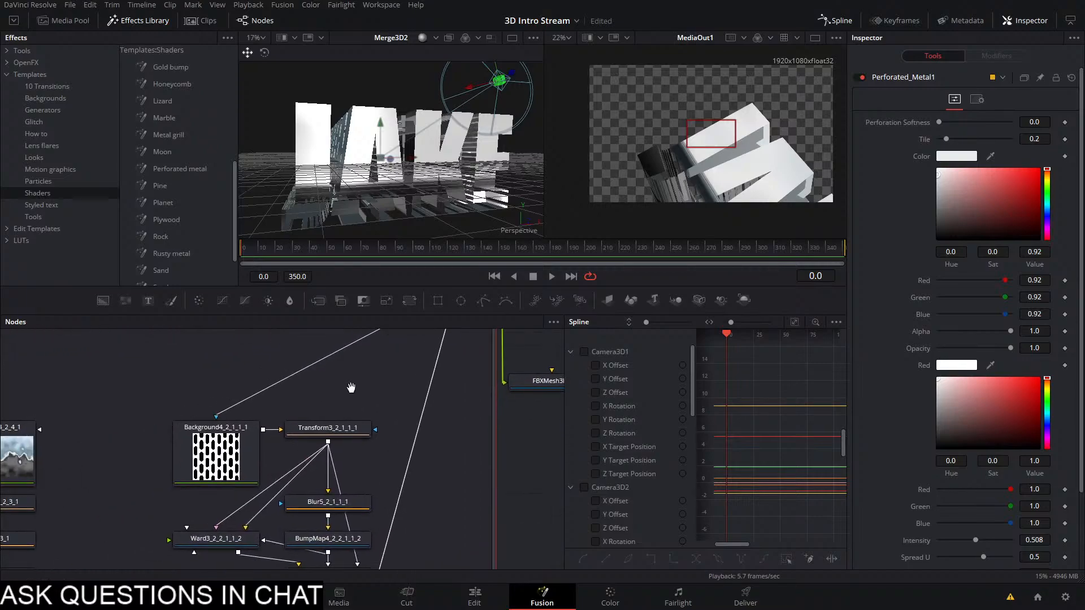
{"action": "left_click_drag", "start_coordinate": [391, 416], "coordinate": [119, 333]}
{"action": "key", "text": "Delete"}
{"action": "left_click_drag", "start_coordinate": [440, 210], "coordinate": [310, 217]}
Shrink the expanded Perforated_Metal1 group frame so it fits around its nodes
{"action": "scroll", "coordinate": [291, 420], "scroll_direction": "up", "scroll_amount": 2}
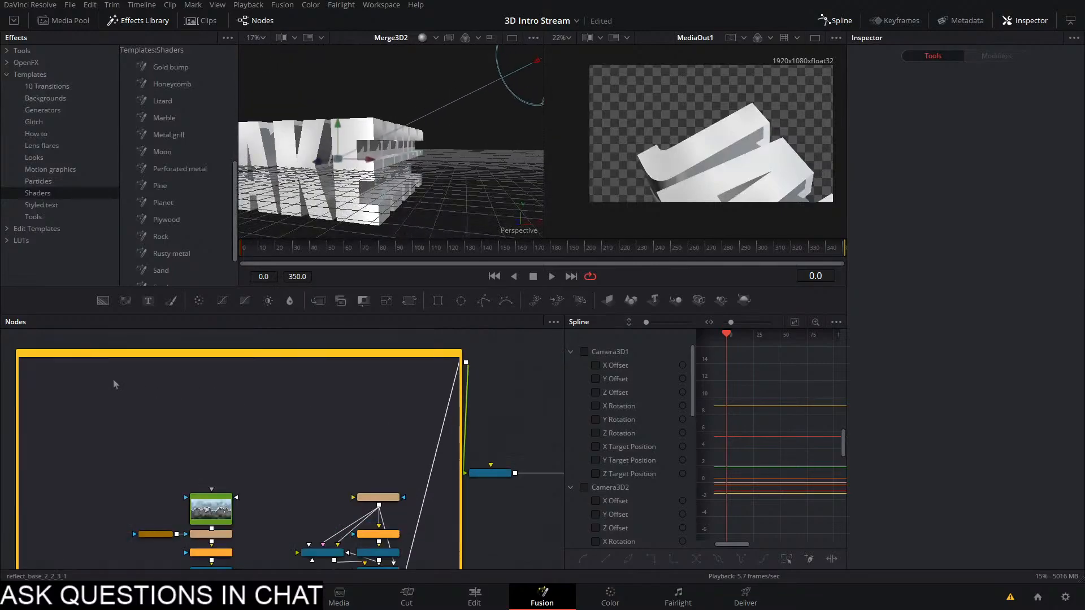
{"action": "left_click_drag", "start_coordinate": [27, 356], "coordinate": [116, 460]}
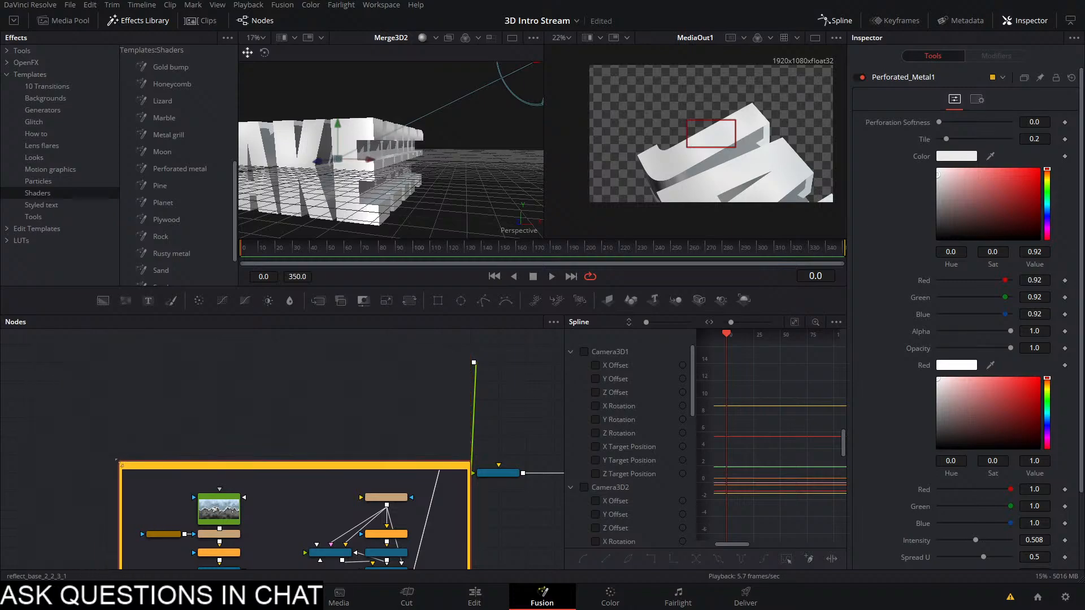
{"action": "left_click_drag", "start_coordinate": [322, 465], "coordinate": [324, 353]}
{"action": "scroll", "coordinate": [319, 383], "scroll_direction": "up", "scroll_amount": 2}
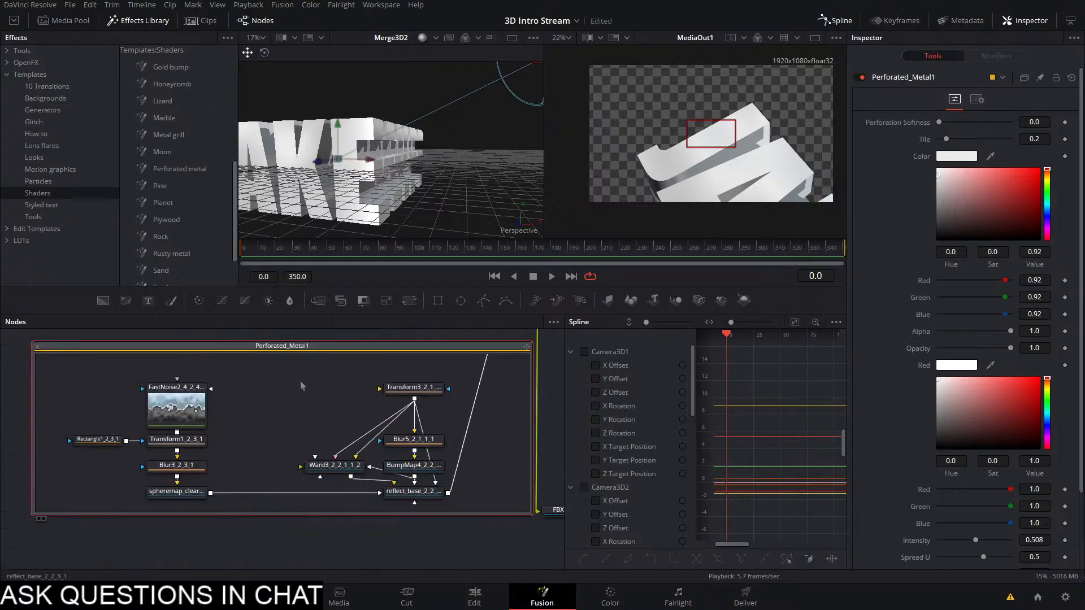
Display the group's spheremap_clearcoat node in the first viewer
{"action": "left_click", "coordinate": [300, 382]}
{"action": "left_click", "coordinate": [176, 491]}
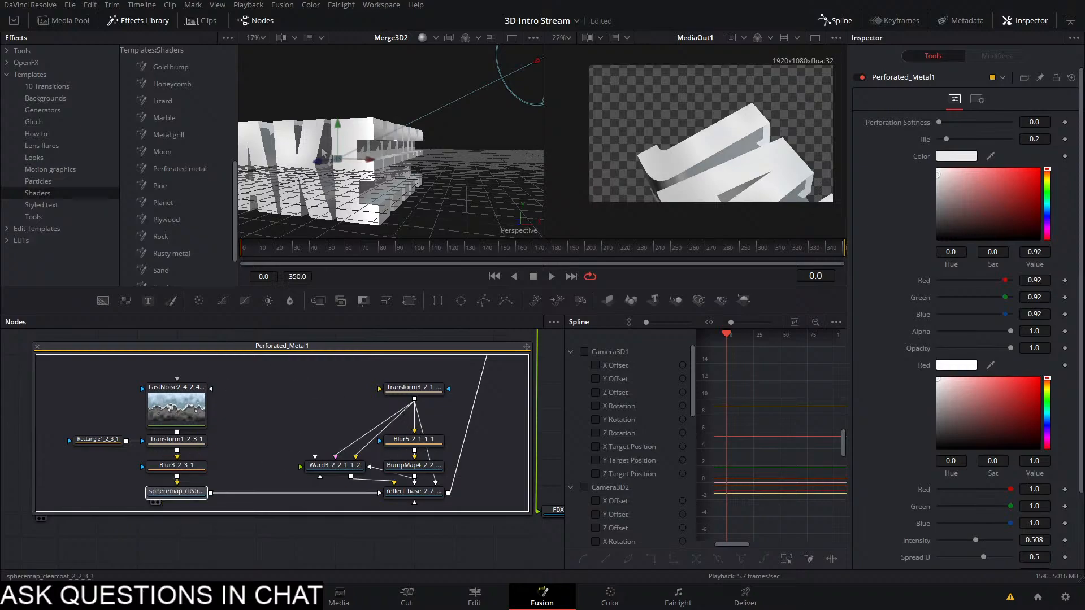
{"action": "key", "text": "1"}
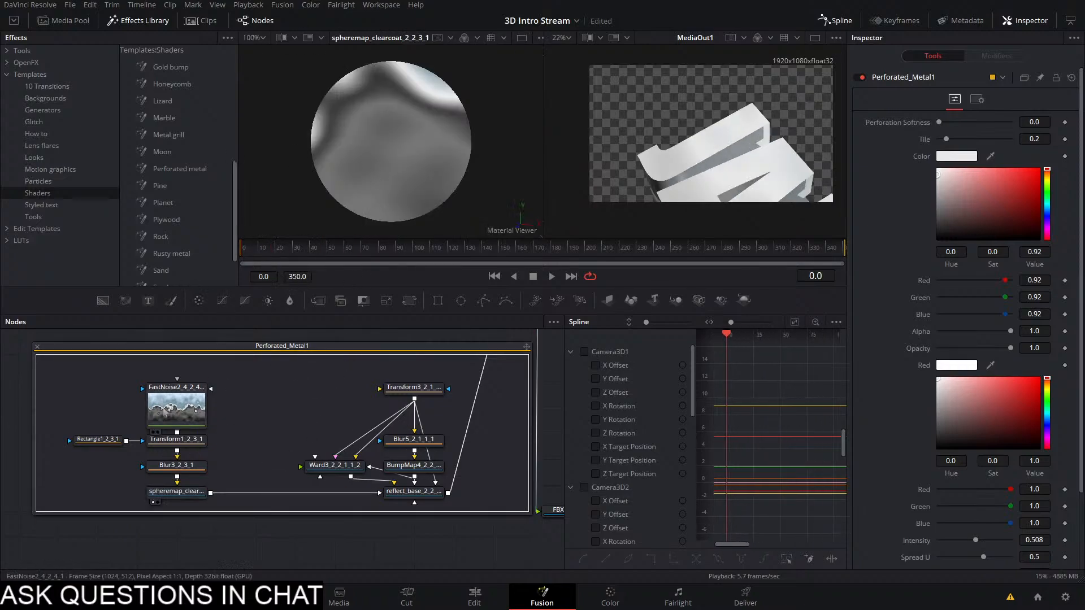
Recolour the FastNoise gradient red: set the 0.5647 stop's hue to 0, saturation 0.512 and value 0.732, and tint the end stop light pink
{"action": "left_click_drag", "start_coordinate": [165, 410], "coordinate": [168, 415]}
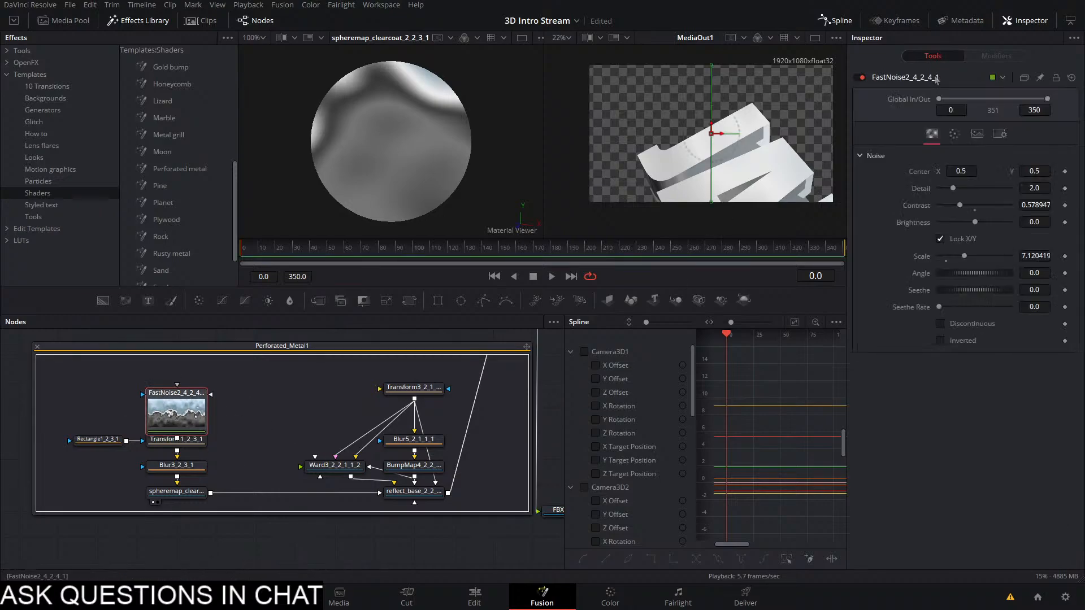
{"action": "left_click", "coordinate": [955, 133]}
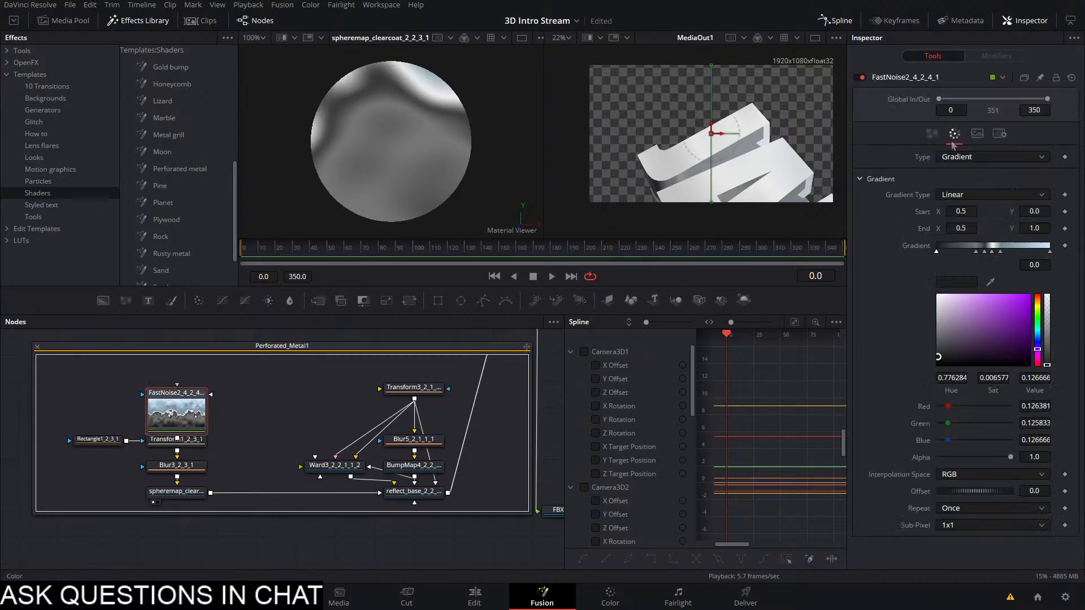
{"action": "left_click", "coordinate": [1001, 252]}
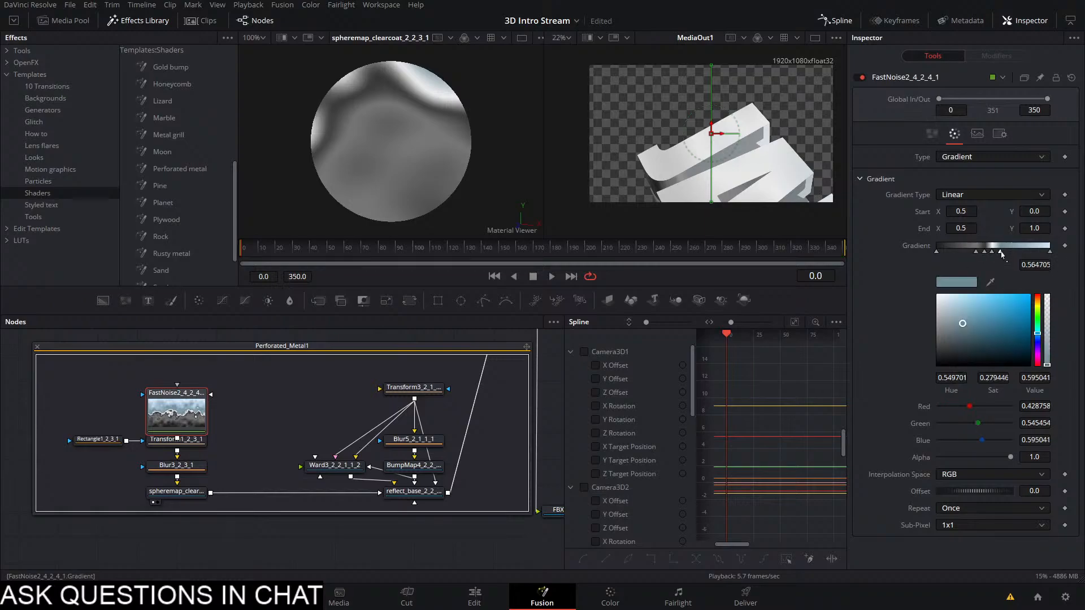
{"action": "left_click", "coordinate": [1038, 295]}
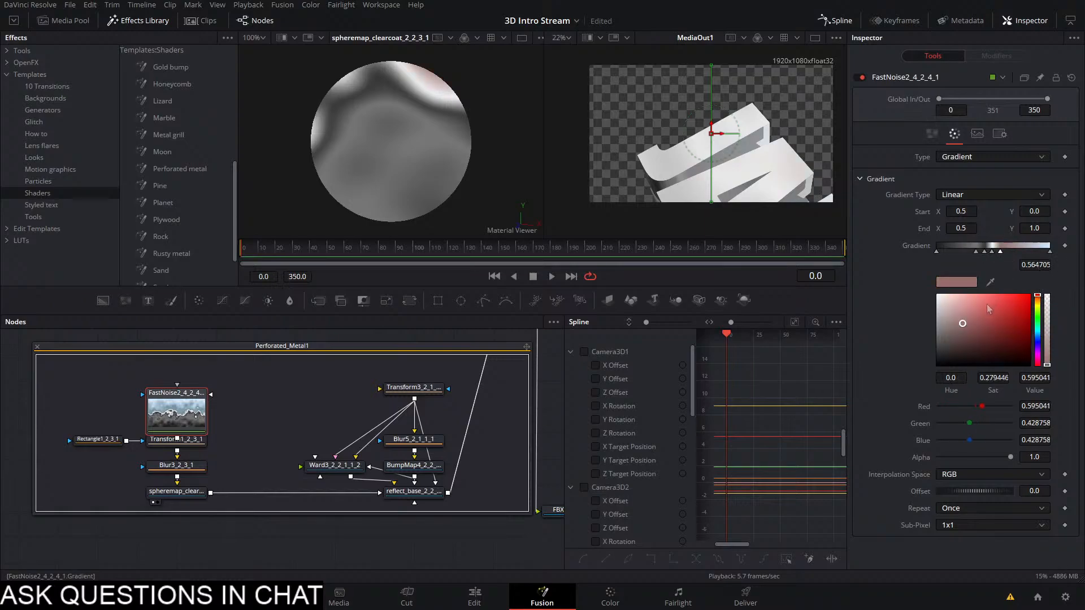
{"action": "left_click_drag", "start_coordinate": [989, 320], "coordinate": [984, 314]}
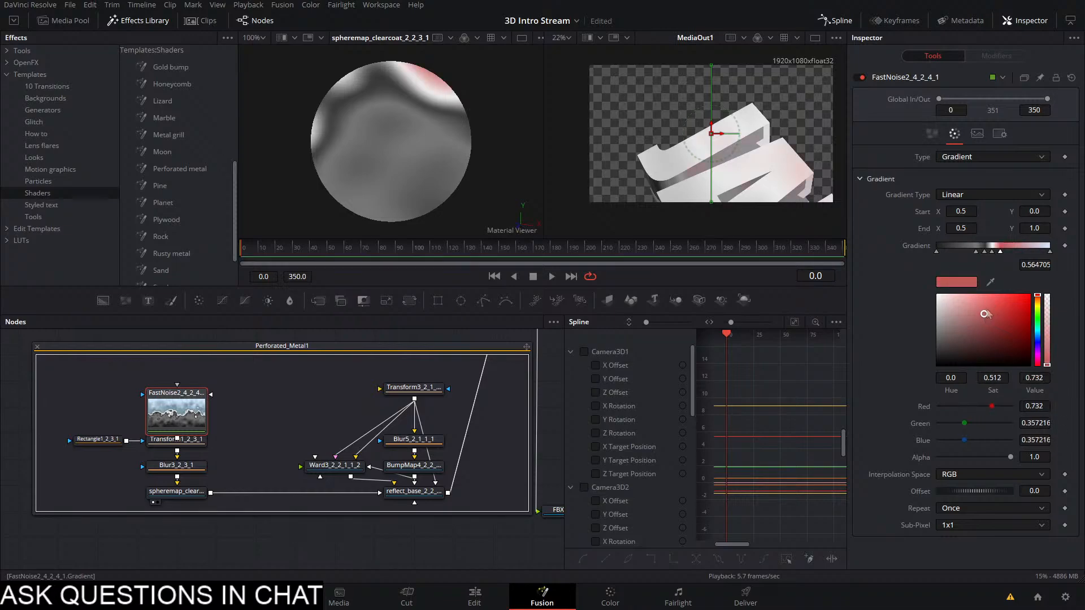
{"action": "left_click", "coordinate": [1050, 251]}
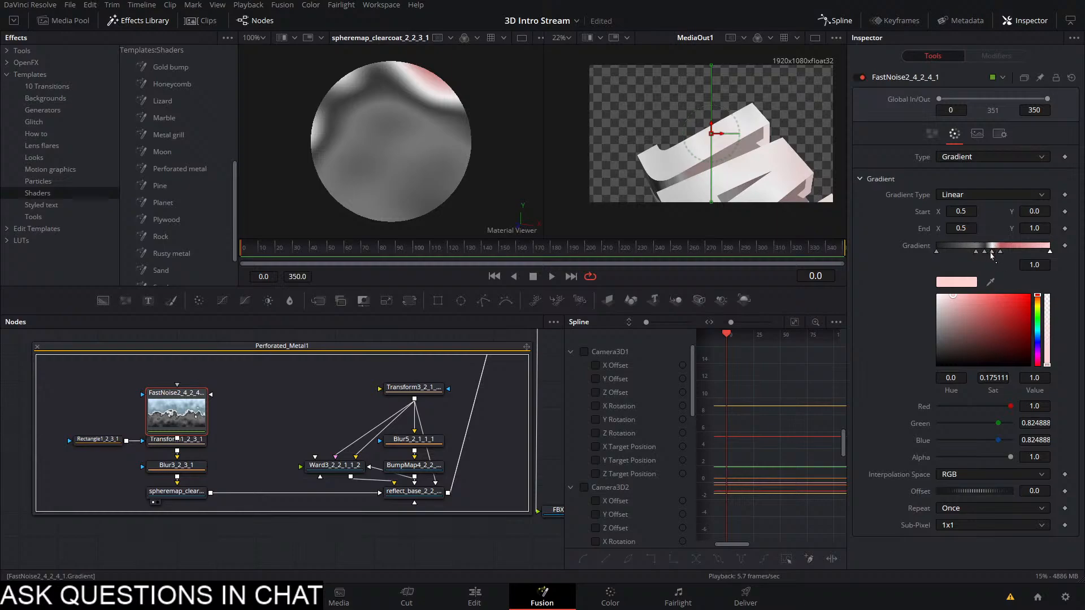
{"action": "left_click", "coordinate": [992, 254]}
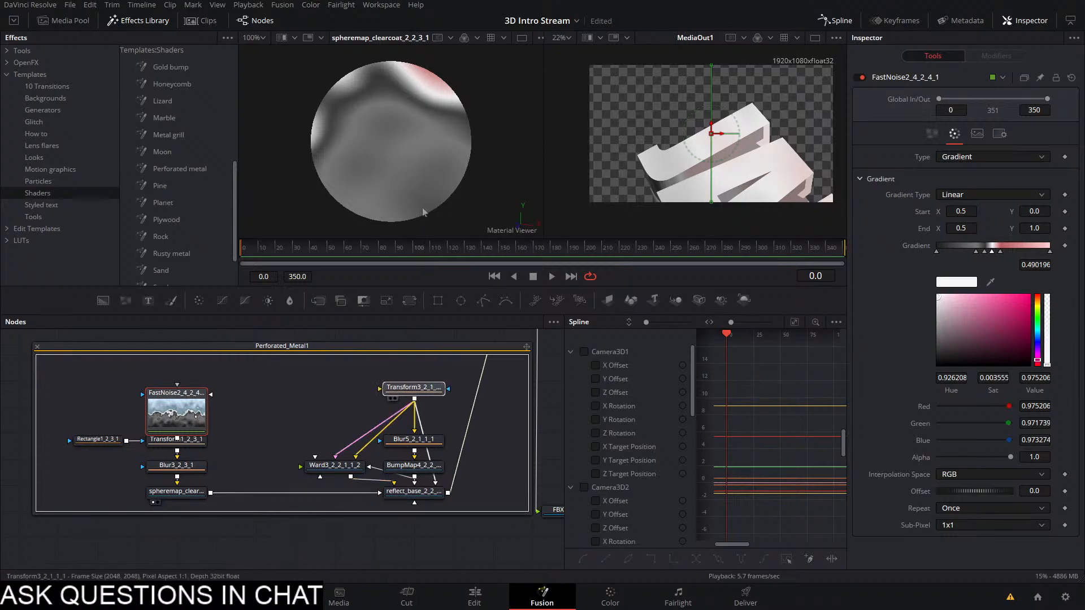
Preview the Perforated_Metal1 group's Transform3, BumpMap4, Ward3 and reflect_base nodes one after another in the first viewer
{"action": "left_click", "coordinate": [390, 398]}
{"action": "left_click", "coordinate": [417, 389]}
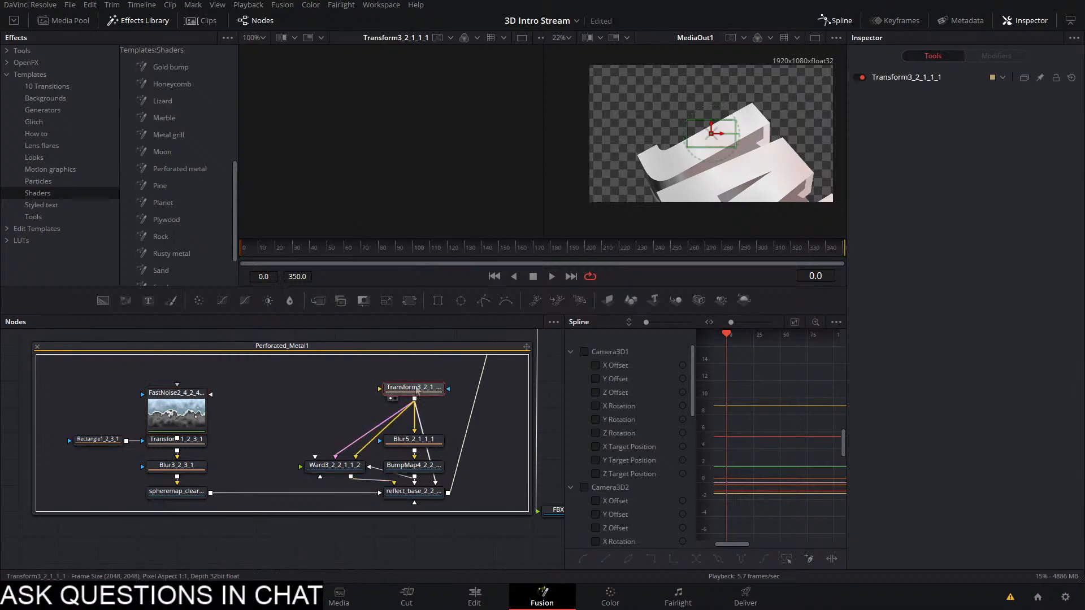
{"action": "left_click_drag", "start_coordinate": [408, 465], "coordinate": [413, 150]}
{"action": "left_click_drag", "start_coordinate": [348, 465], "coordinate": [390, 141]}
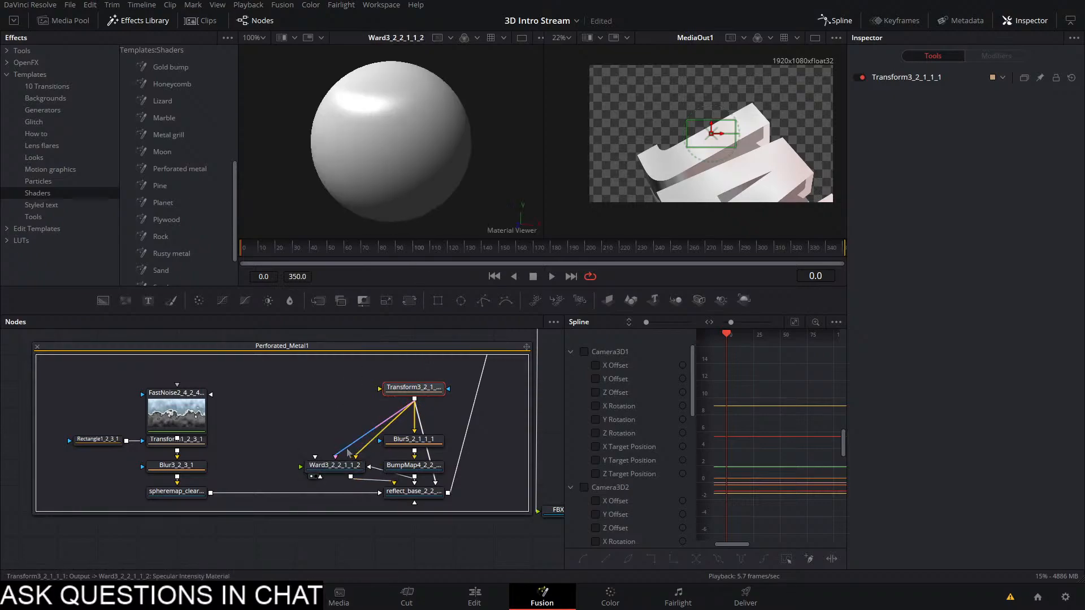
{"action": "left_click_drag", "start_coordinate": [408, 491], "coordinate": [402, 174]}
Display FBXMesh3D1 in the first viewer and play the animation up to frame 66 to check the lettering
{"action": "left_click_drag", "start_coordinate": [439, 420], "coordinate": [256, 421]}
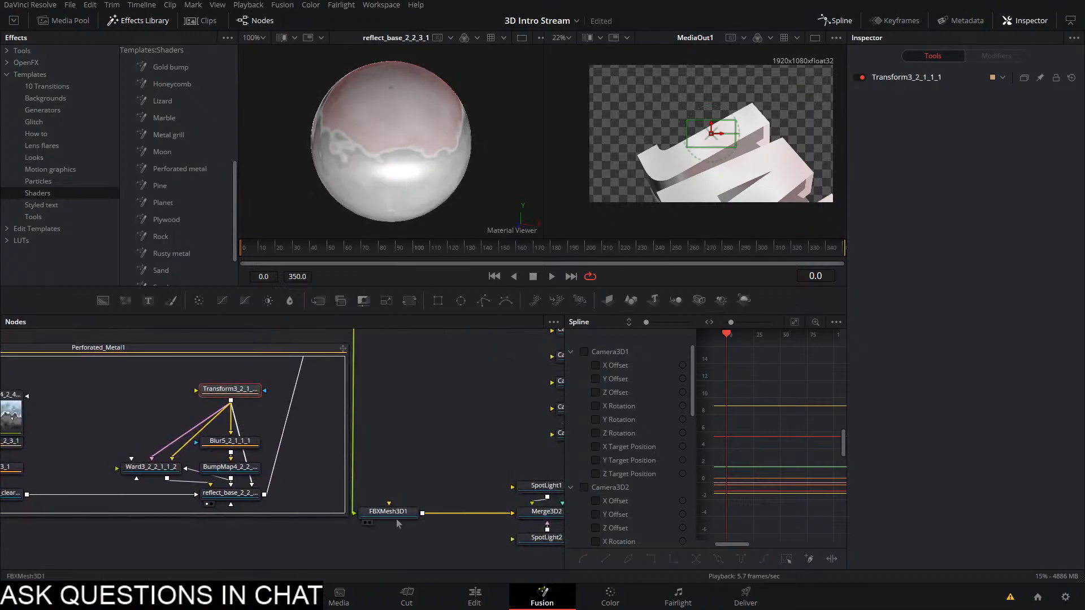
{"action": "left_click_drag", "start_coordinate": [395, 514], "coordinate": [342, 155]}
{"action": "key", "text": "space"}
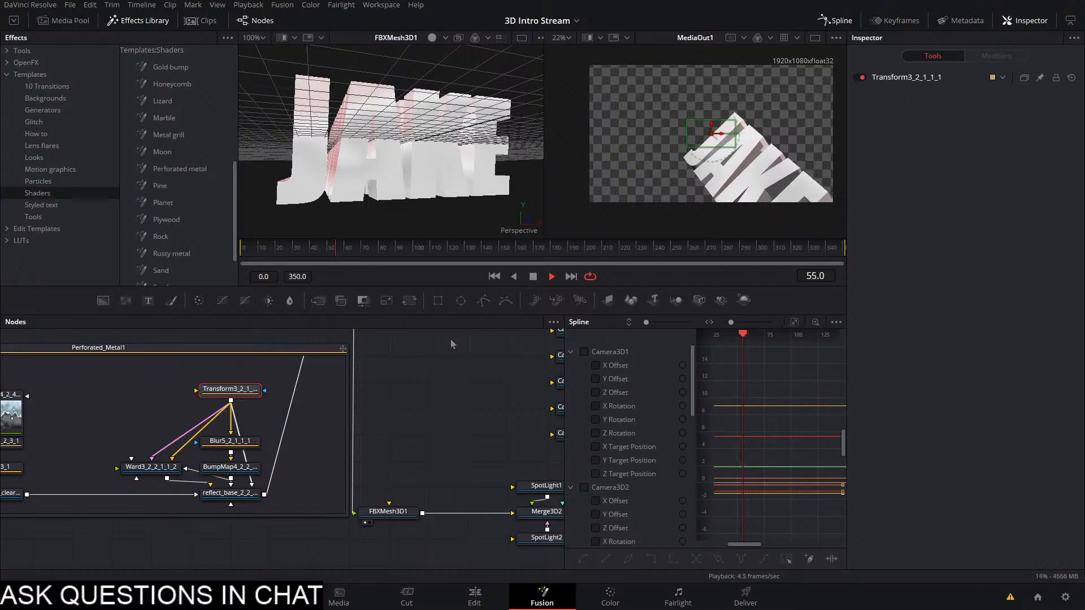
{"action": "key", "text": "space"}
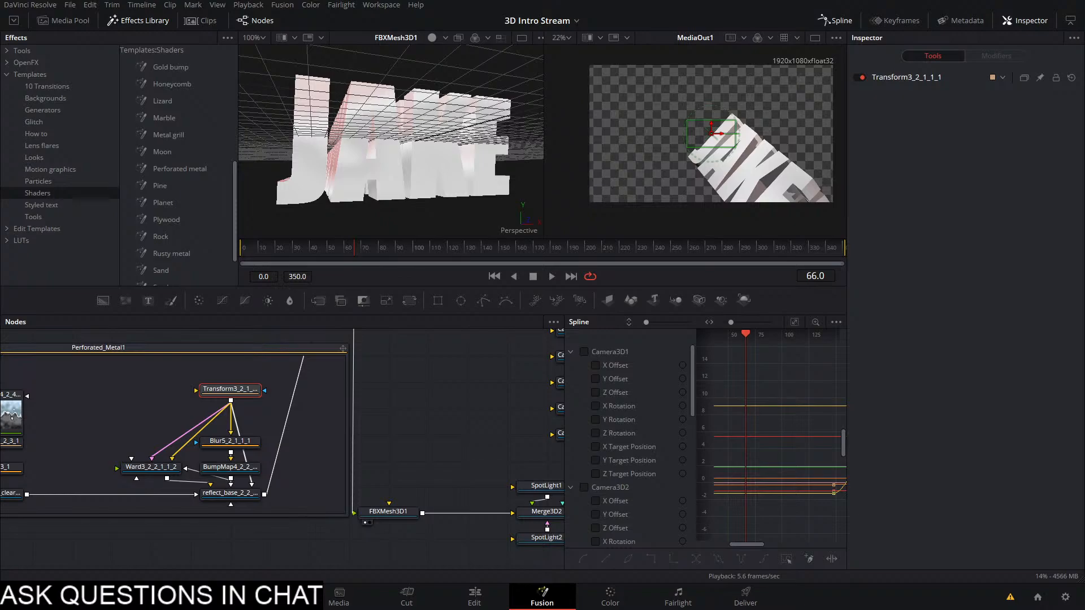
Switch to File Explorer and browse the textures in VideoCopilot's Materials > Pro_Shaders_2_maps > Metal_maps folder
{"action": "left_click_drag", "start_coordinate": [1084, 41], "coordinate": [465, 42]}
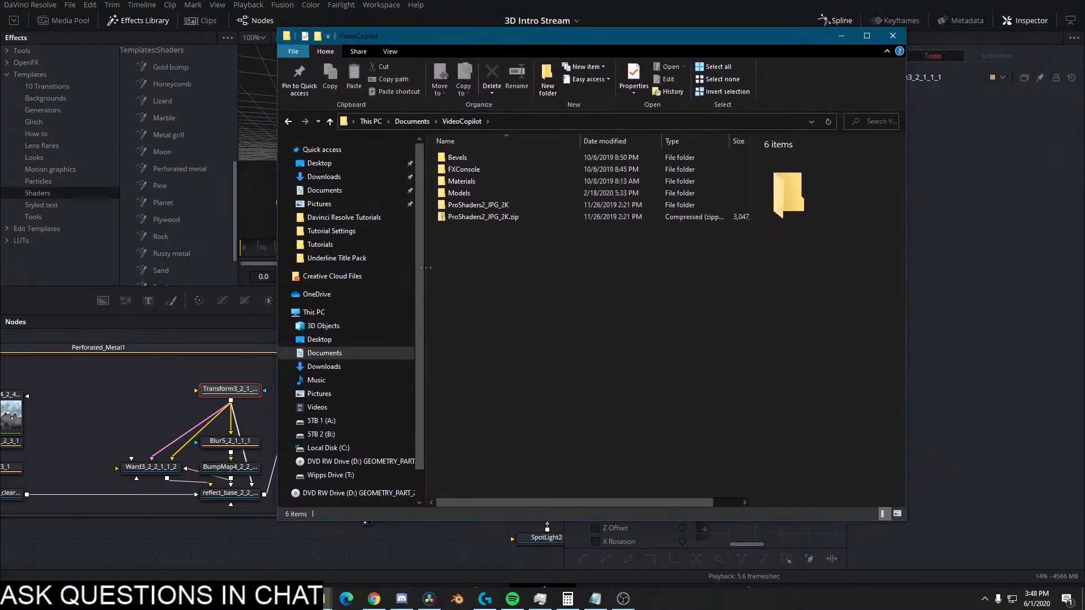
{"action": "left_click_drag", "start_coordinate": [423, 272], "coordinate": [310, 274]}
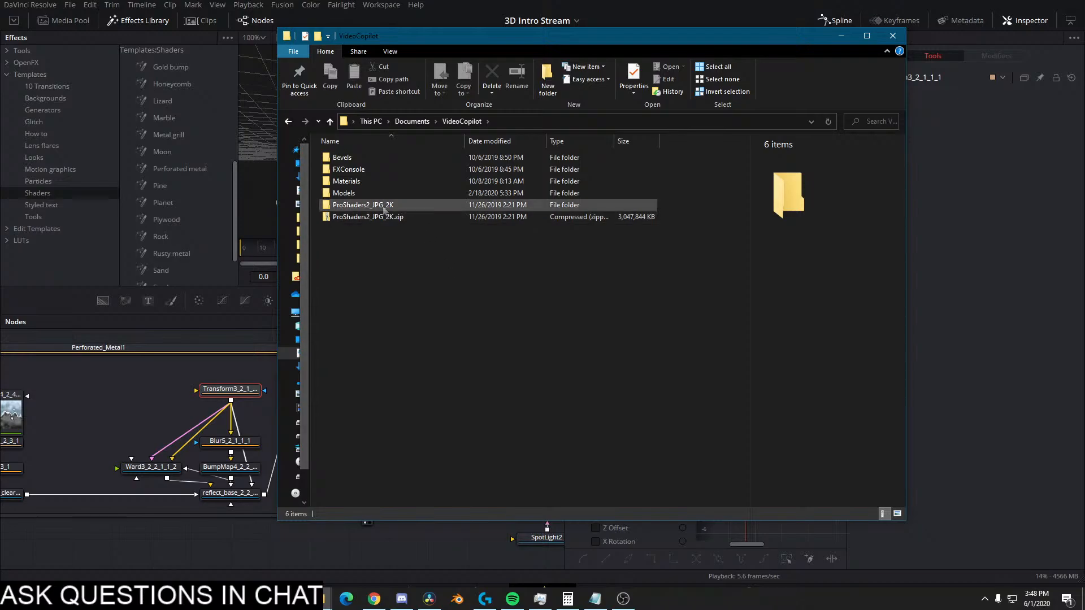
{"action": "double_click", "coordinate": [368, 184]}
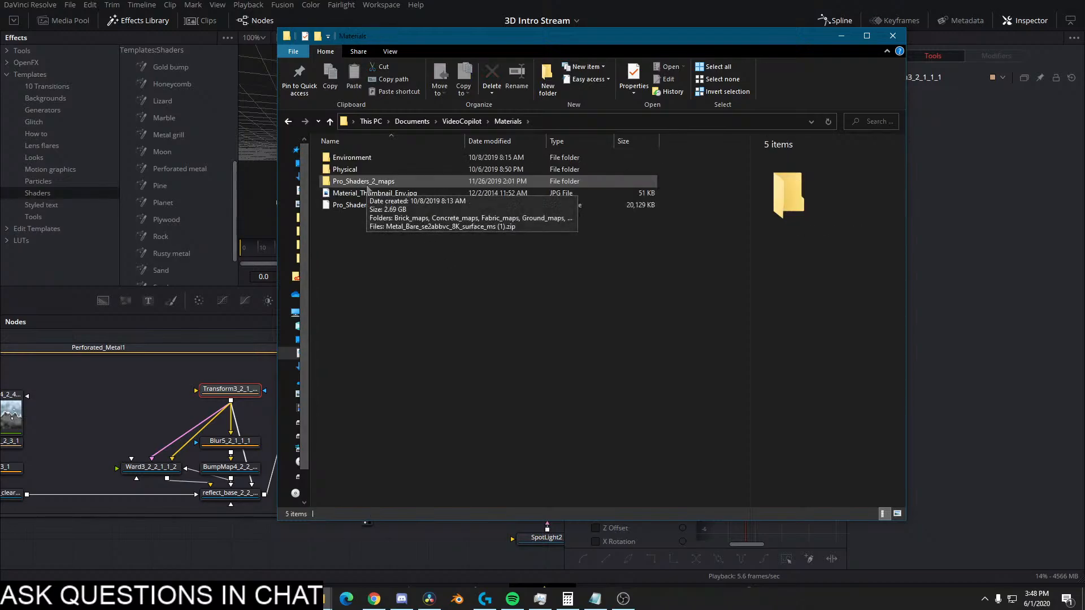
{"action": "double_click", "coordinate": [386, 182]}
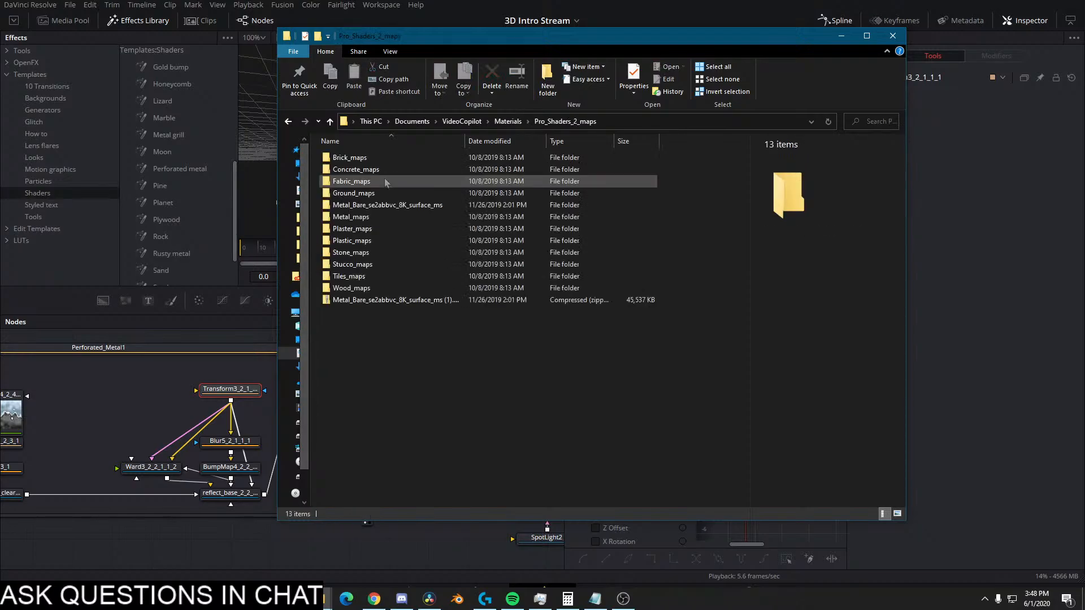
{"action": "double_click", "coordinate": [388, 219]}
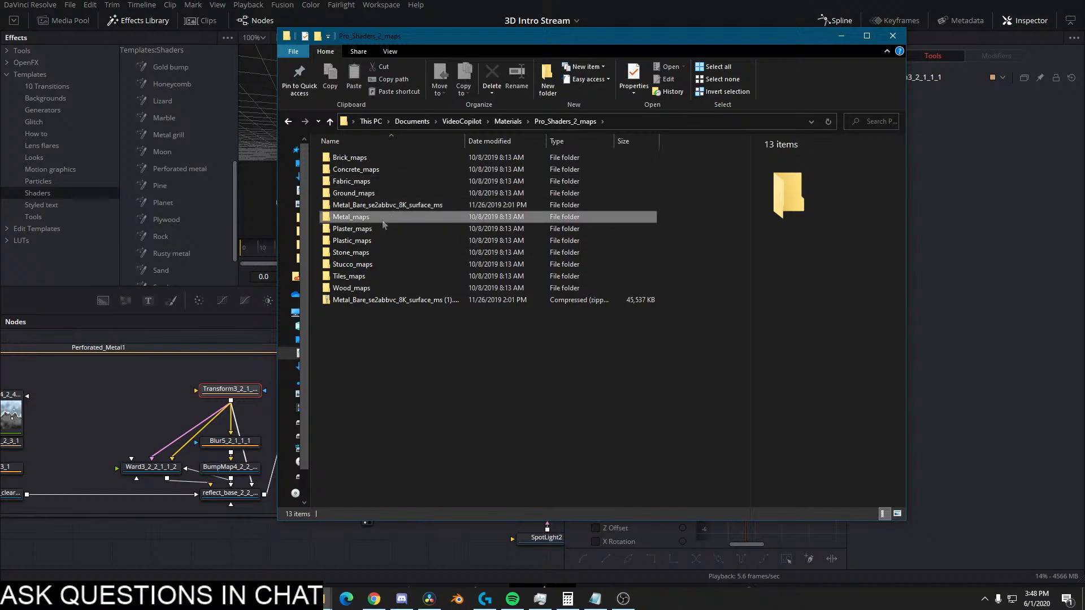
{"action": "scroll", "coordinate": [647, 225], "scroll_direction": "down", "scroll_amount": 12}
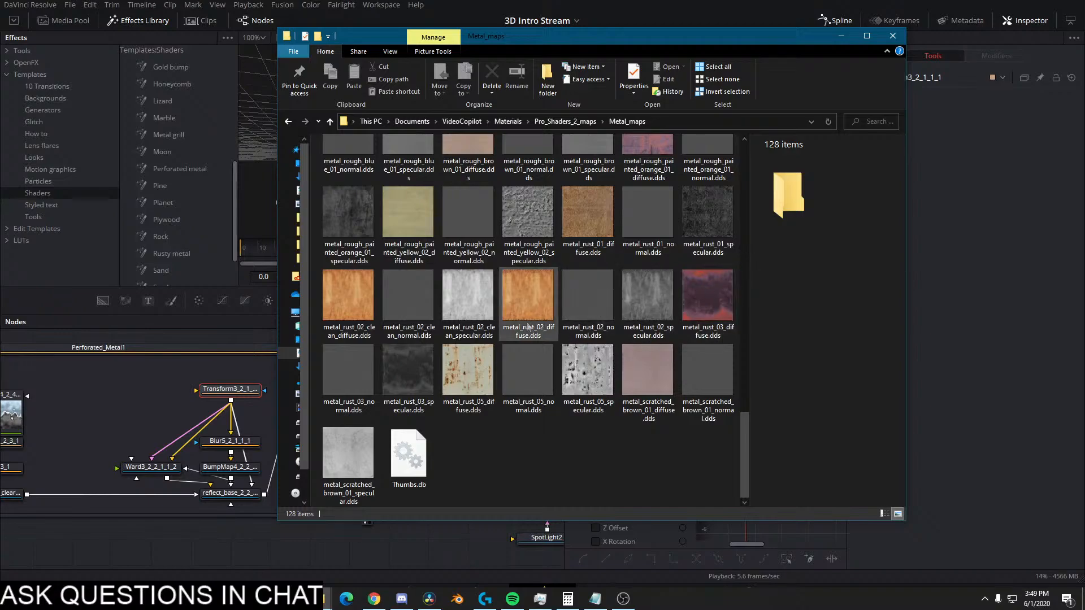
{"action": "scroll", "coordinate": [588, 306], "scroll_direction": "up", "scroll_amount": 6}
{"action": "left_click_drag", "start_coordinate": [736, 45], "coordinate": [825, 42]}
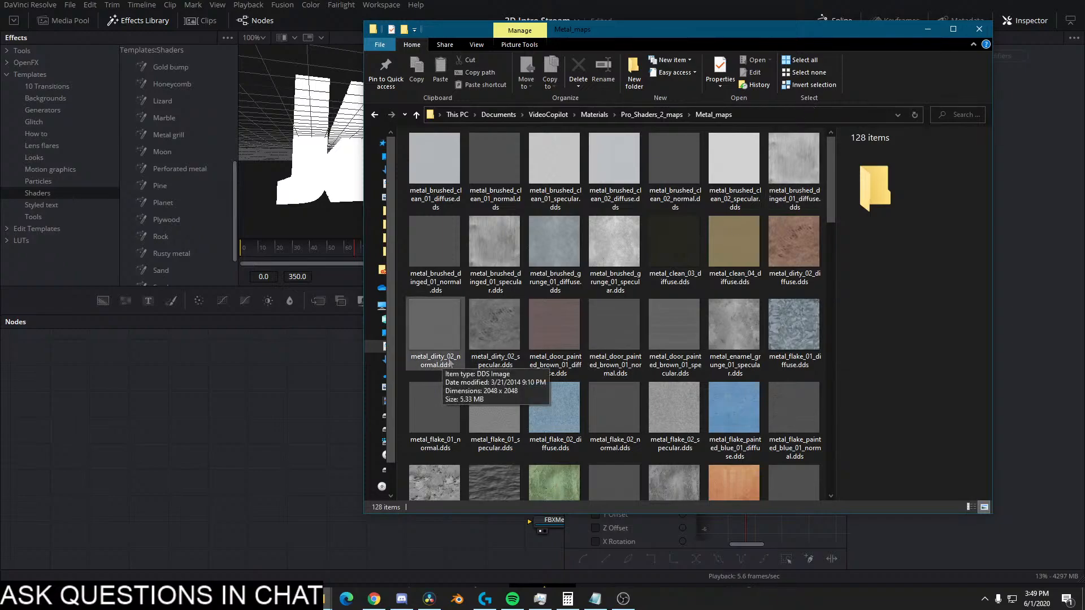
Return to the VideoCopilot folder and open Metal_maps inside ProShaders2_JPG_2K > Pro_Shaders_2_JPG_2K
{"action": "left_click", "coordinate": [657, 115]}
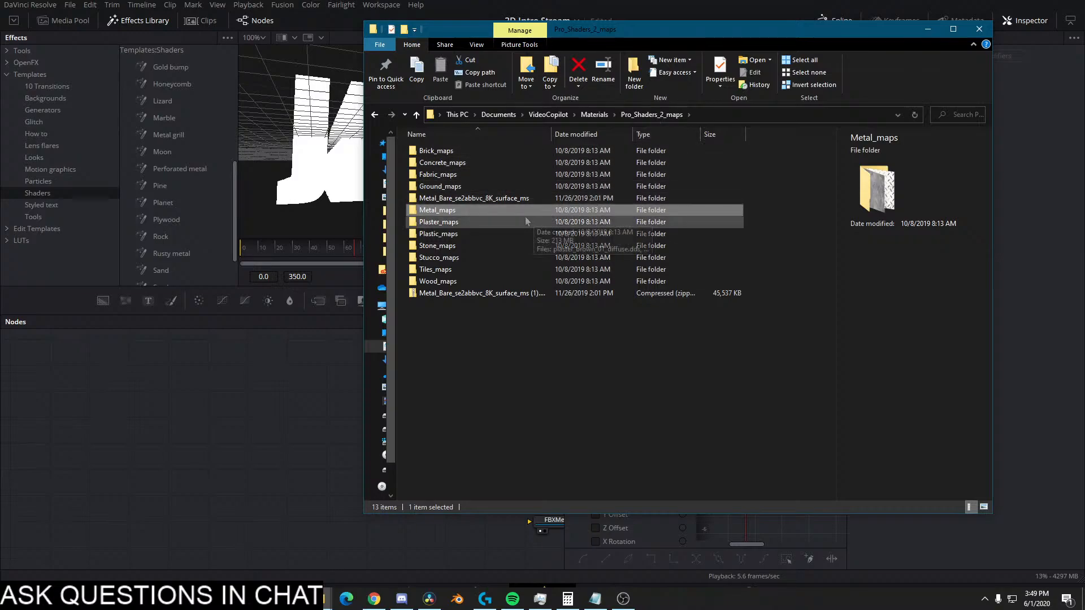
{"action": "left_click", "coordinate": [596, 115]}
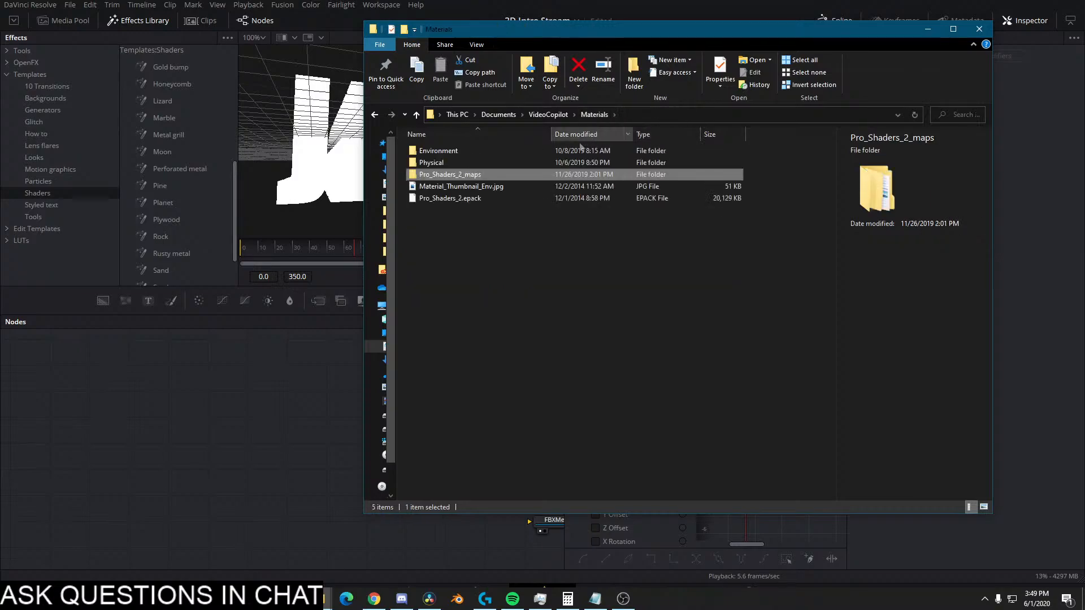
{"action": "left_click", "coordinate": [566, 115]}
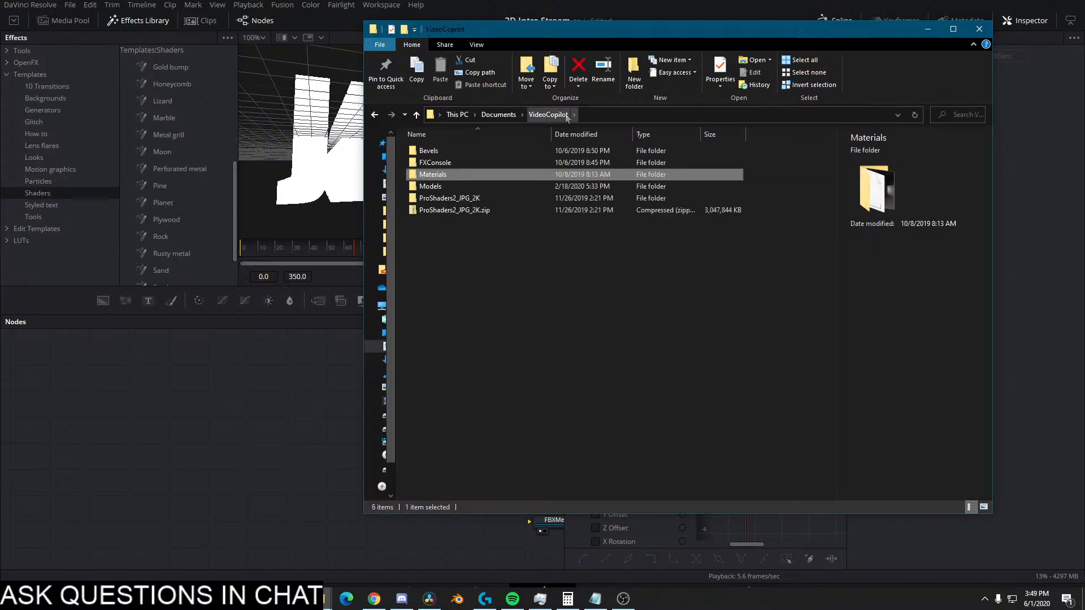
{"action": "double_click", "coordinate": [462, 198]}
{"action": "double_click", "coordinate": [476, 151]}
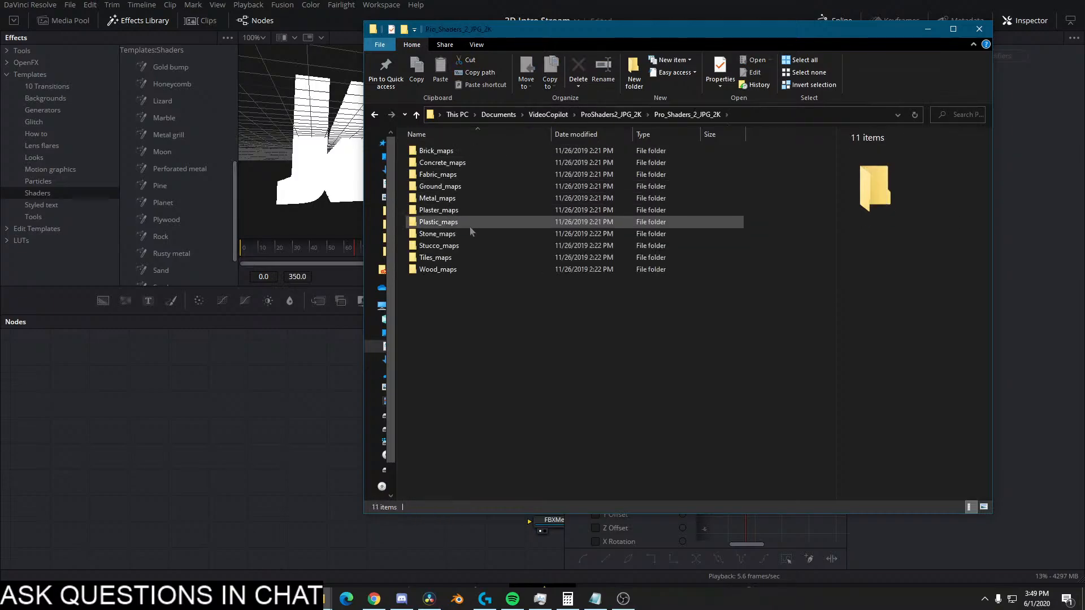
{"action": "double_click", "coordinate": [462, 202]}
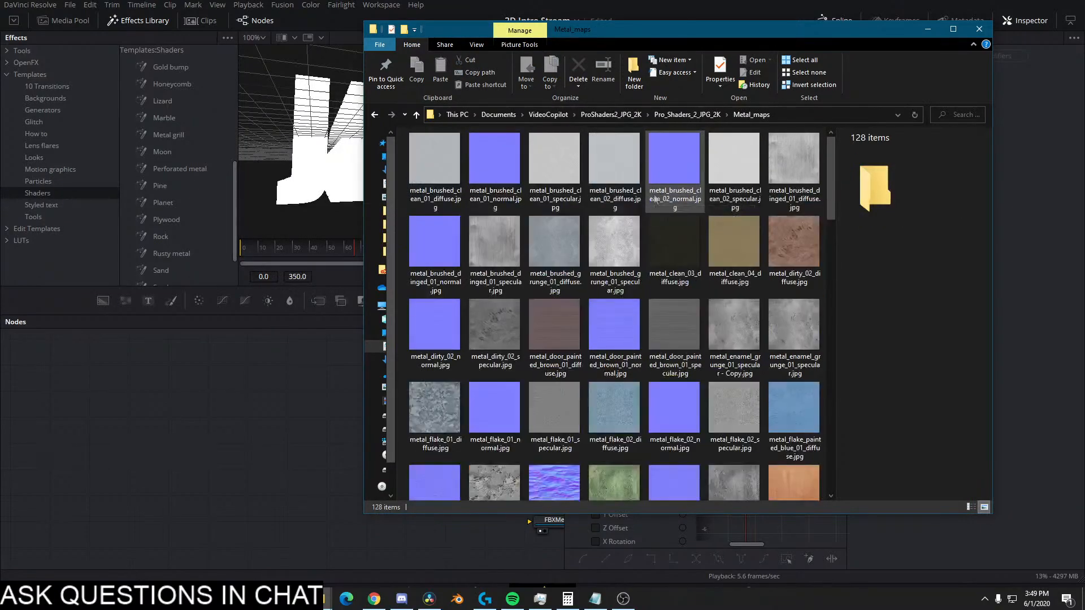
Import the metal_plate_grunge_04 diffuse, normal and specular JPG textures from Metal_maps into the Master bin of Resolve's Media Pool
{"action": "scroll", "coordinate": [656, 199], "scroll_direction": "down", "scroll_amount": 10}
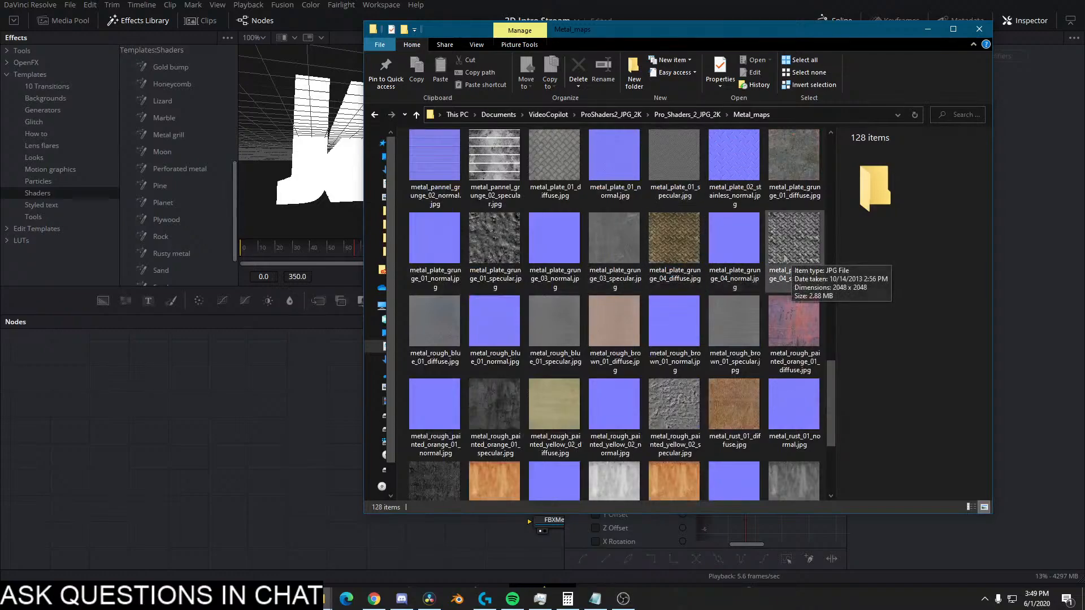
{"action": "left_click", "coordinate": [668, 258]}
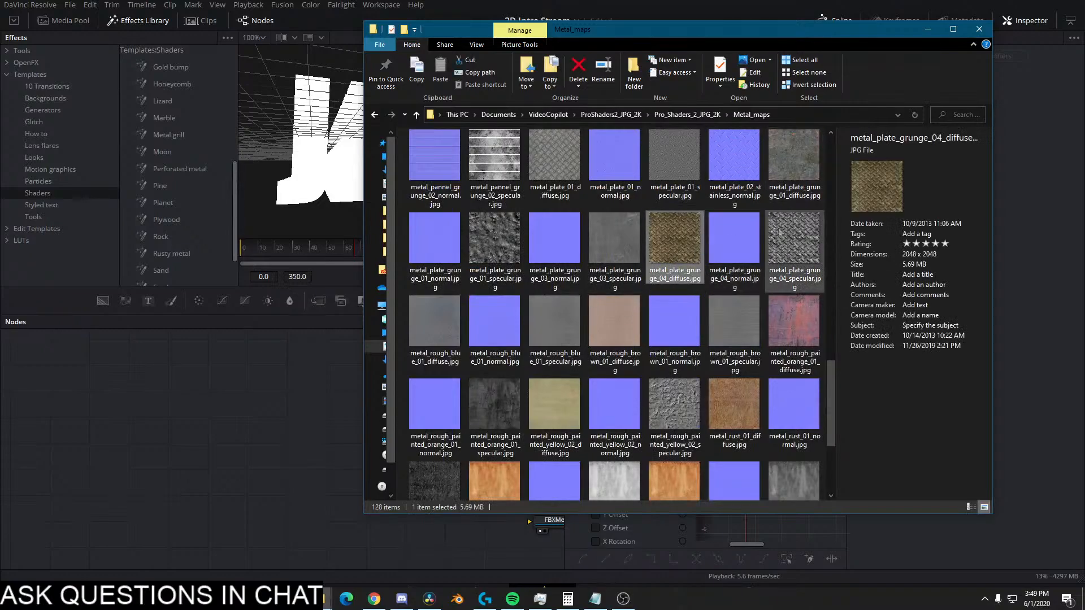
{"action": "left_click", "coordinate": [734, 243], "text": "ctrl"}
{"action": "left_click", "coordinate": [794, 243], "text": "ctrl"}
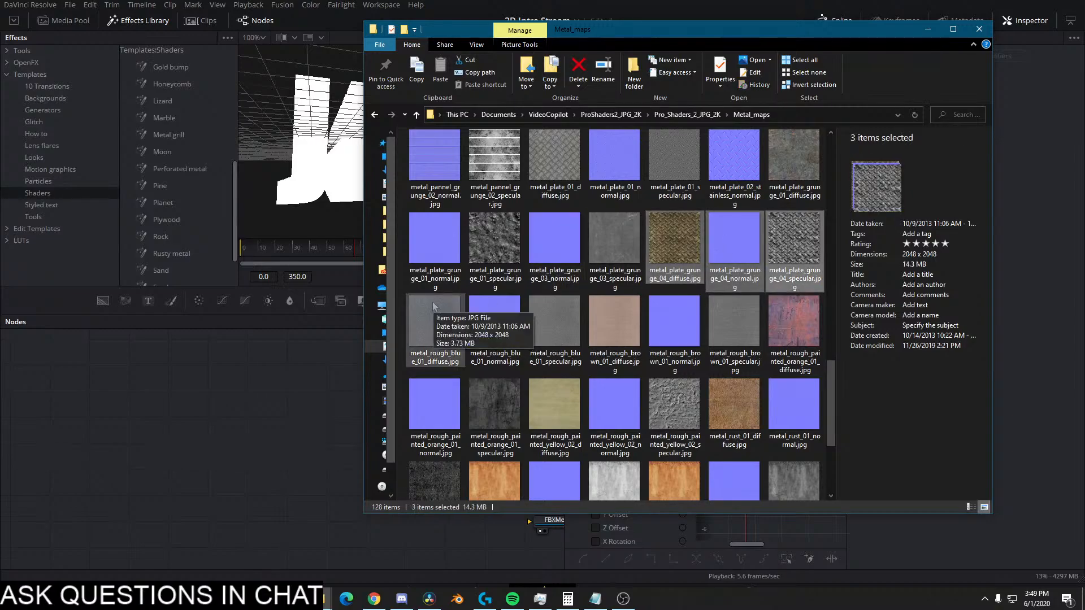
{"action": "left_click", "coordinate": [62, 53]}
{"action": "left_click", "coordinate": [63, 20]}
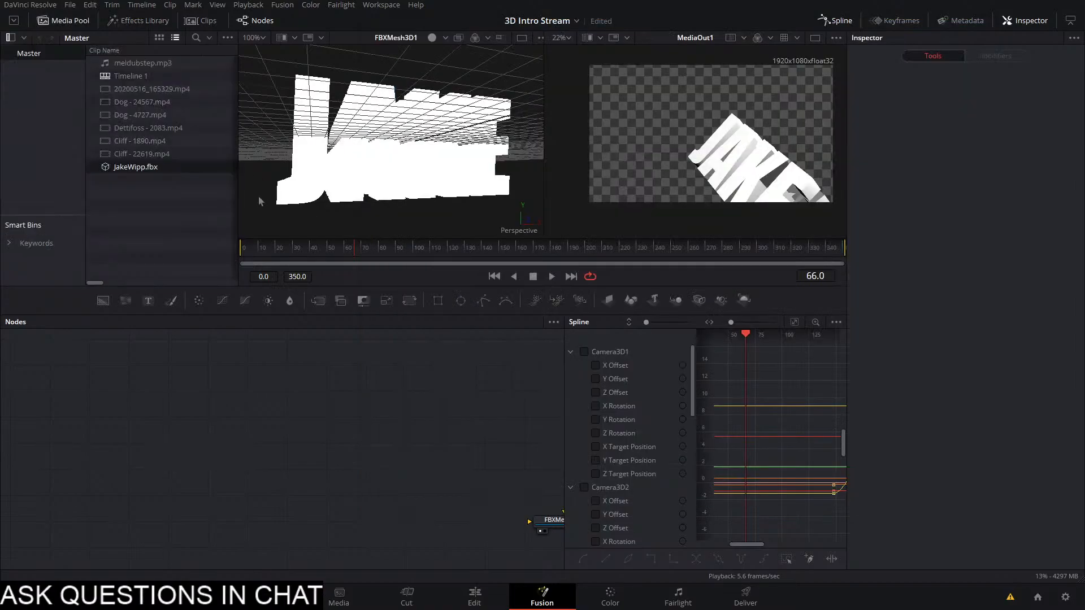
{"action": "key", "text": "alt+Tab"}
{"action": "left_click_drag", "start_coordinate": [675, 254], "coordinate": [152, 217]}
{"action": "left_click", "coordinate": [188, 333]}
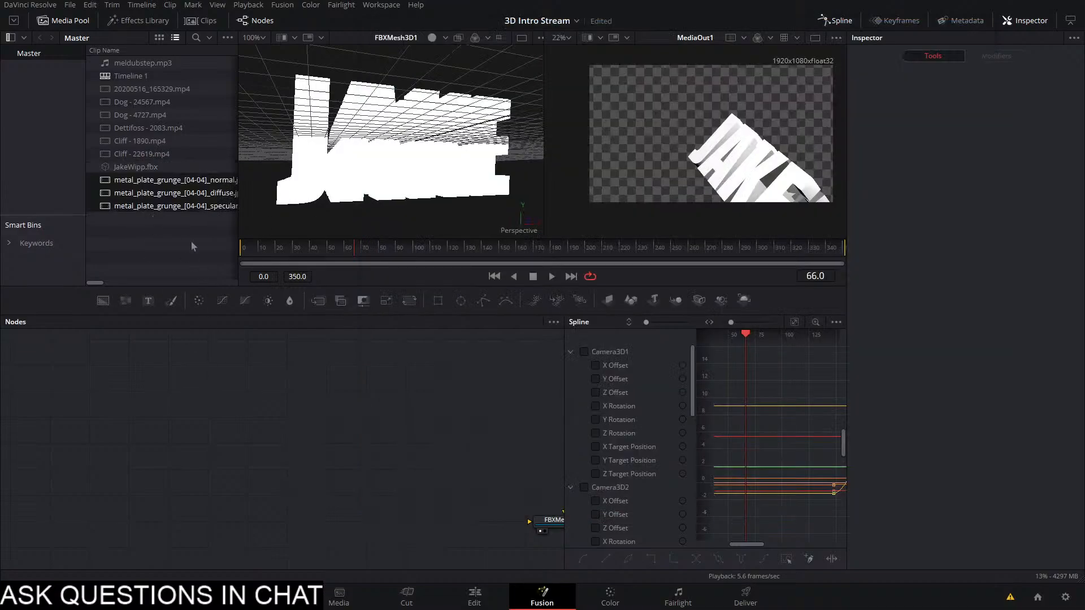
{"action": "left_click_drag", "start_coordinate": [425, 430], "coordinate": [164, 362]}
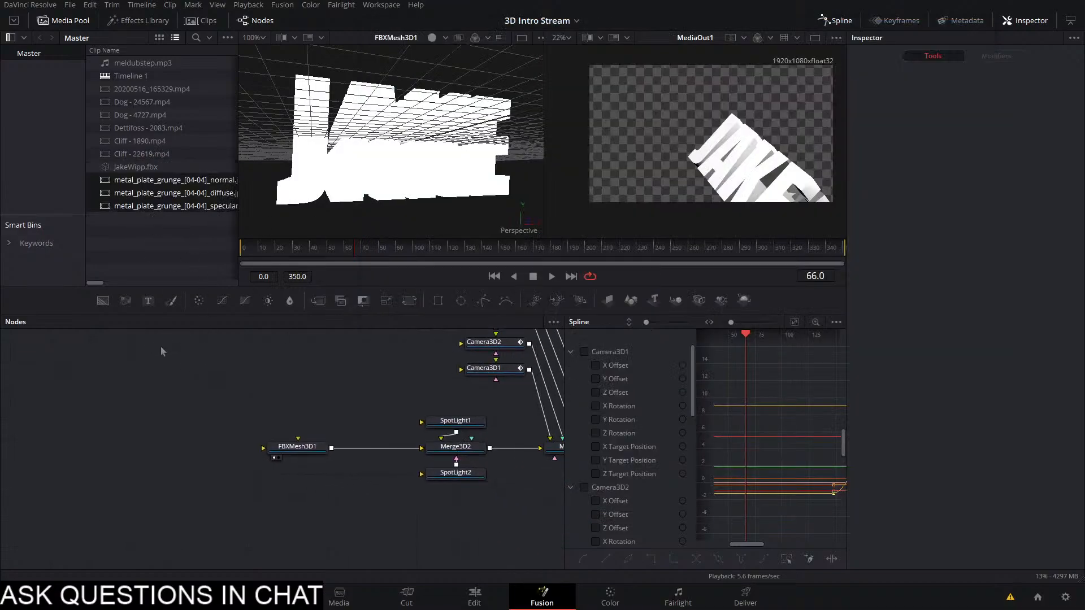
{"action": "left_click", "coordinate": [172, 251]}
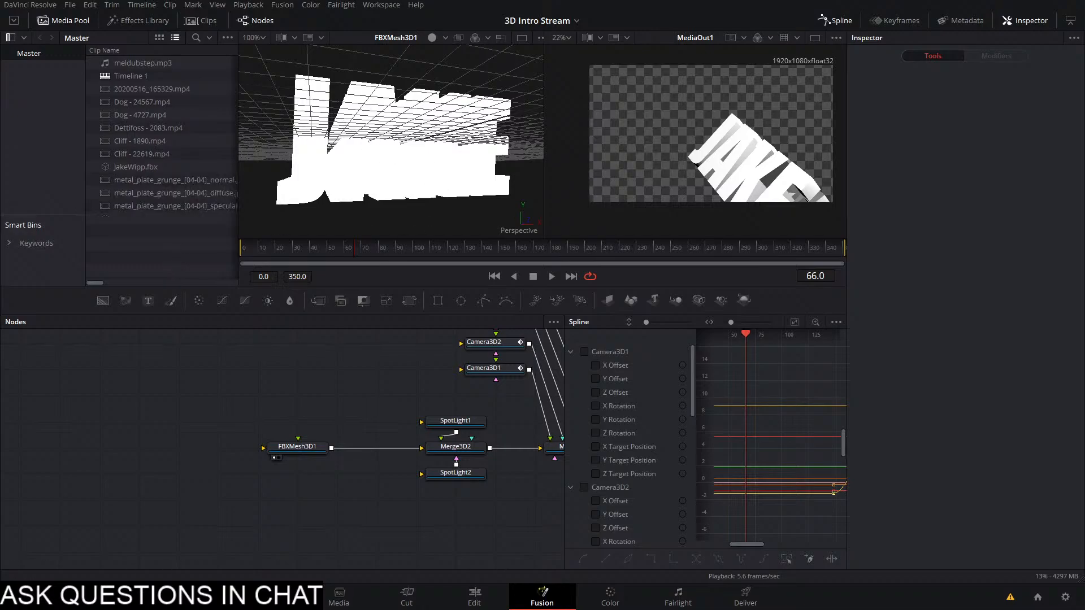
Switch to File Explorer and open VideoCopilot > Materials > Environment > BackLight_Environments > BackLight_2K
{"action": "key", "text": "alt+Tab"}
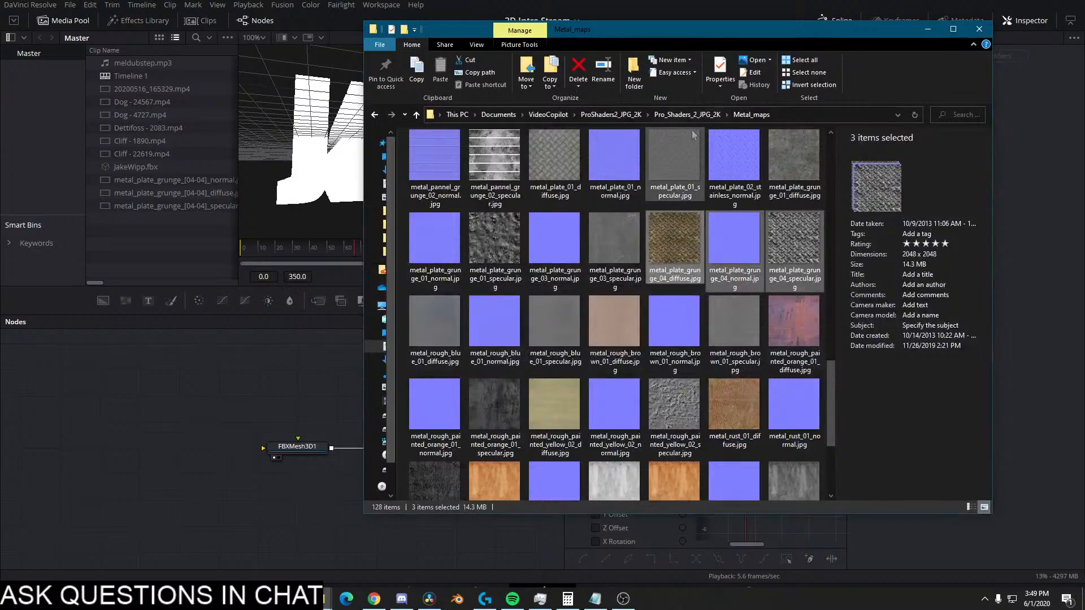
{"action": "left_click", "coordinate": [566, 116]}
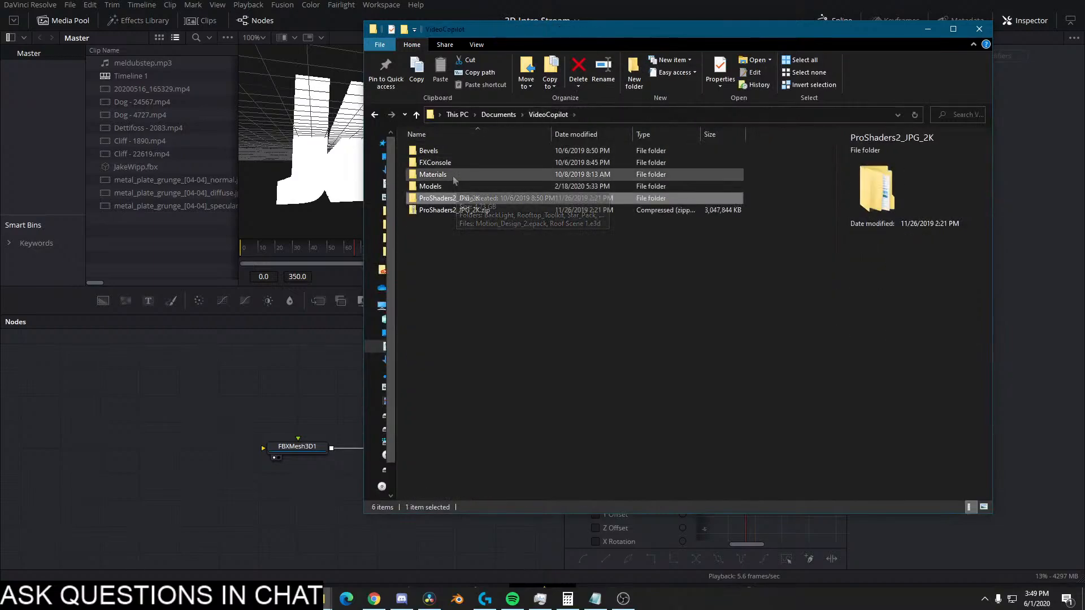
{"action": "double_click", "coordinate": [432, 174]}
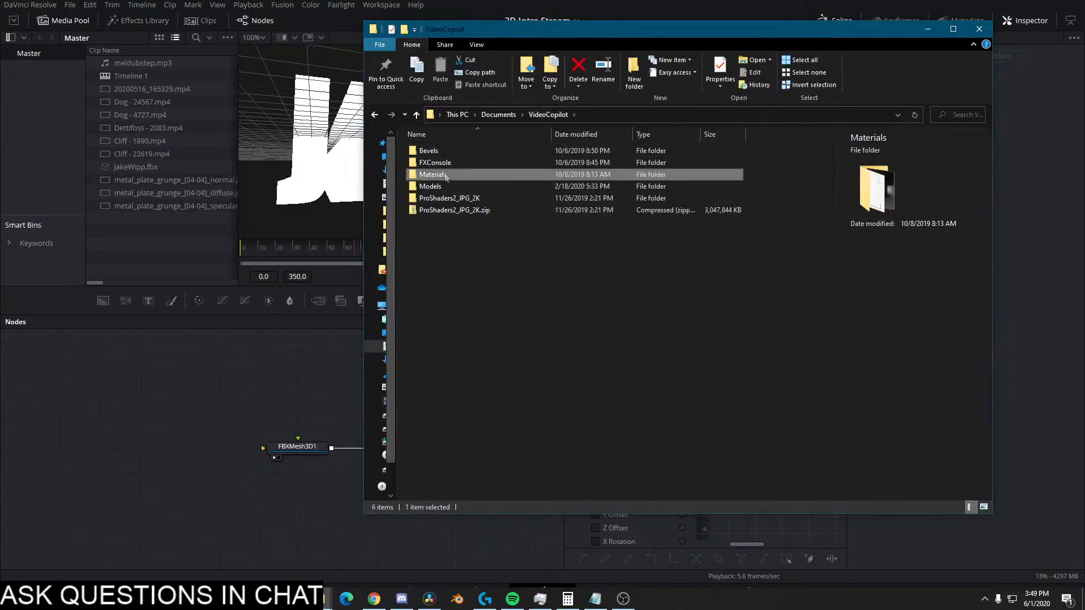
{"action": "left_click", "coordinate": [439, 151]}
{"action": "double_click", "coordinate": [438, 151]}
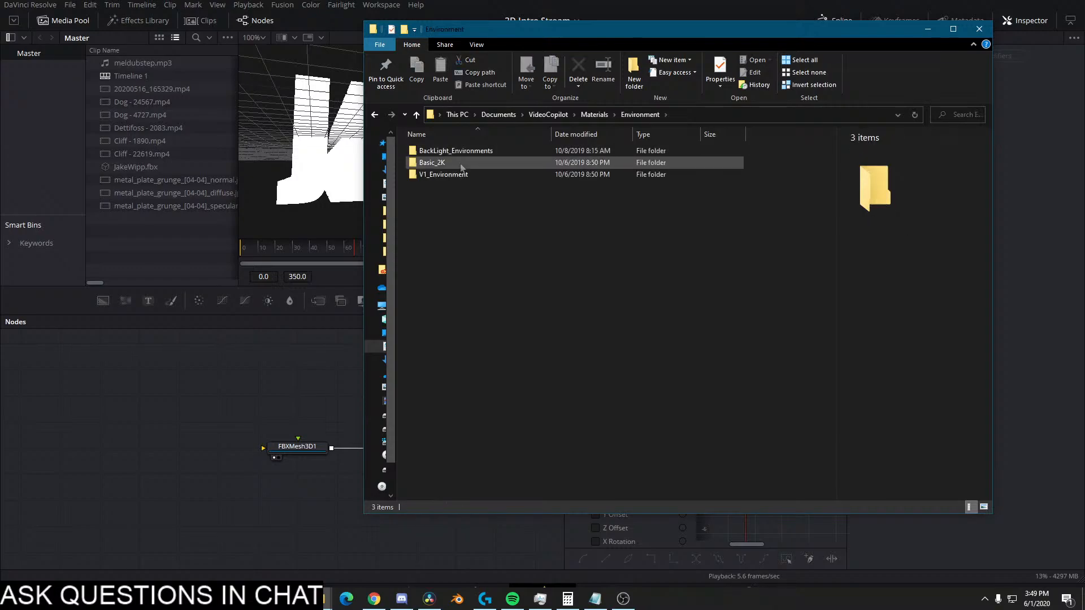
{"action": "double_click", "coordinate": [462, 150]}
{"action": "double_click", "coordinate": [462, 149]}
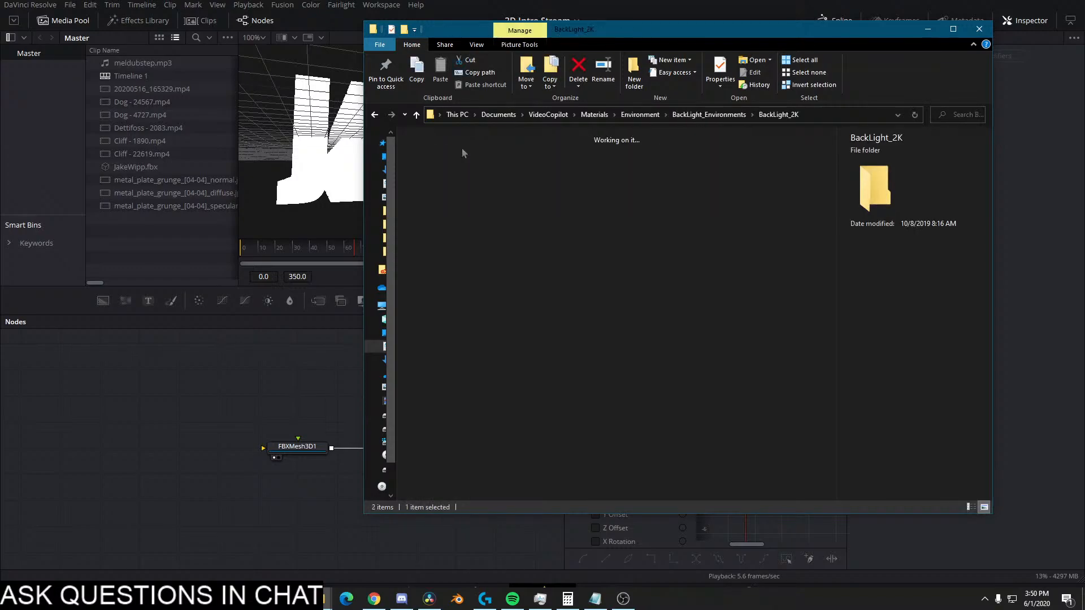
Bring the purple-and-blue environment image BackLight_2K_13.jpg from the folder into Resolve's Fusion node graph, above the FBXMesh3D1 row
{"action": "scroll", "coordinate": [752, 180], "scroll_direction": "down", "scroll_amount": 5}
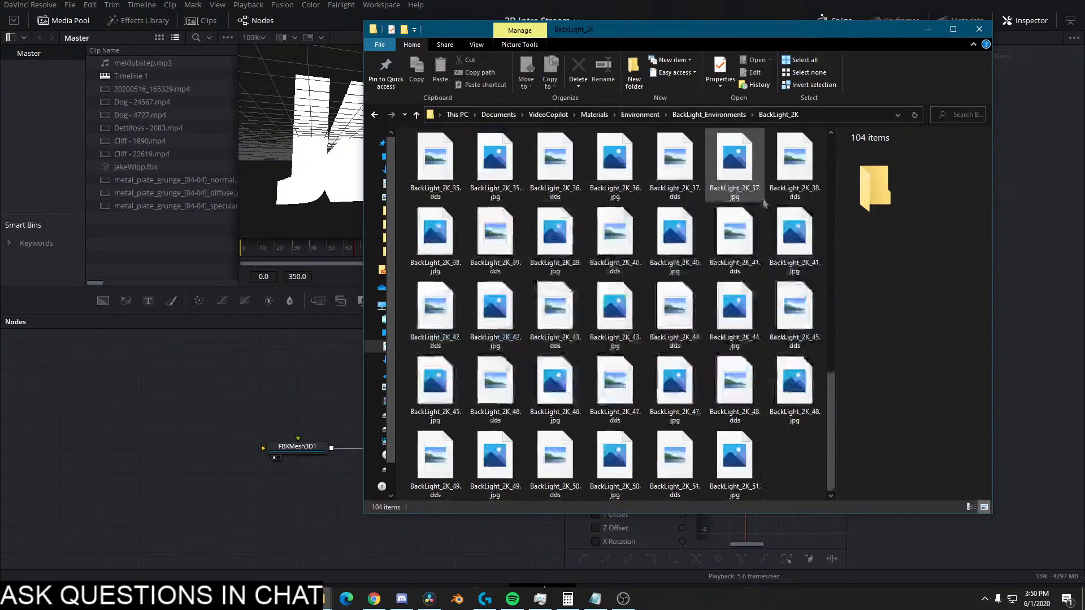
{"action": "scroll", "coordinate": [766, 209], "scroll_direction": "up", "scroll_amount": 5}
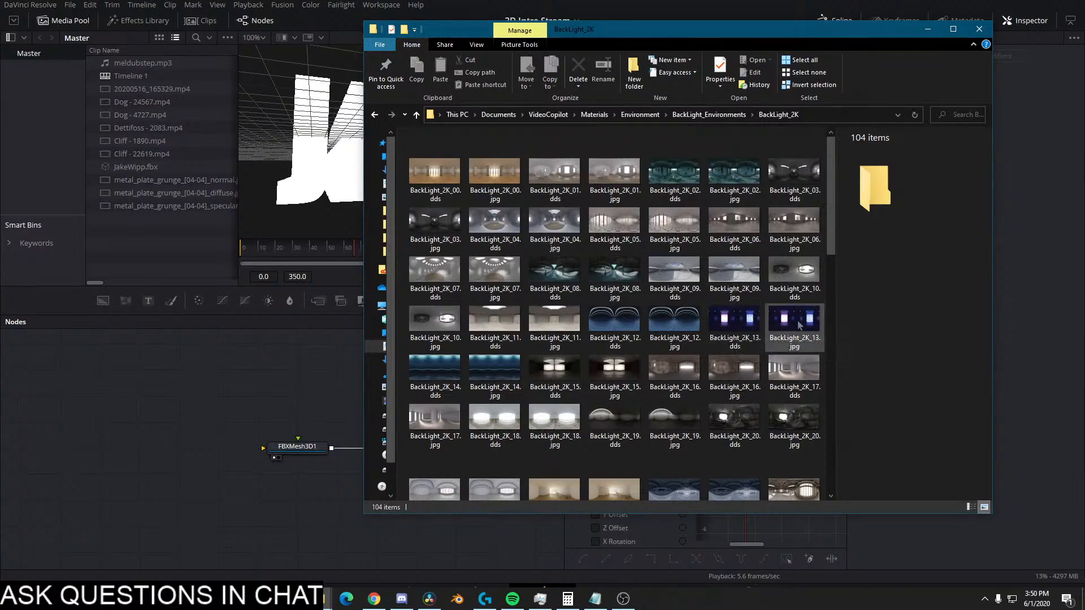
{"action": "left_click_drag", "start_coordinate": [794, 321], "coordinate": [170, 369]}
{"action": "left_click", "coordinate": [331, 279]}
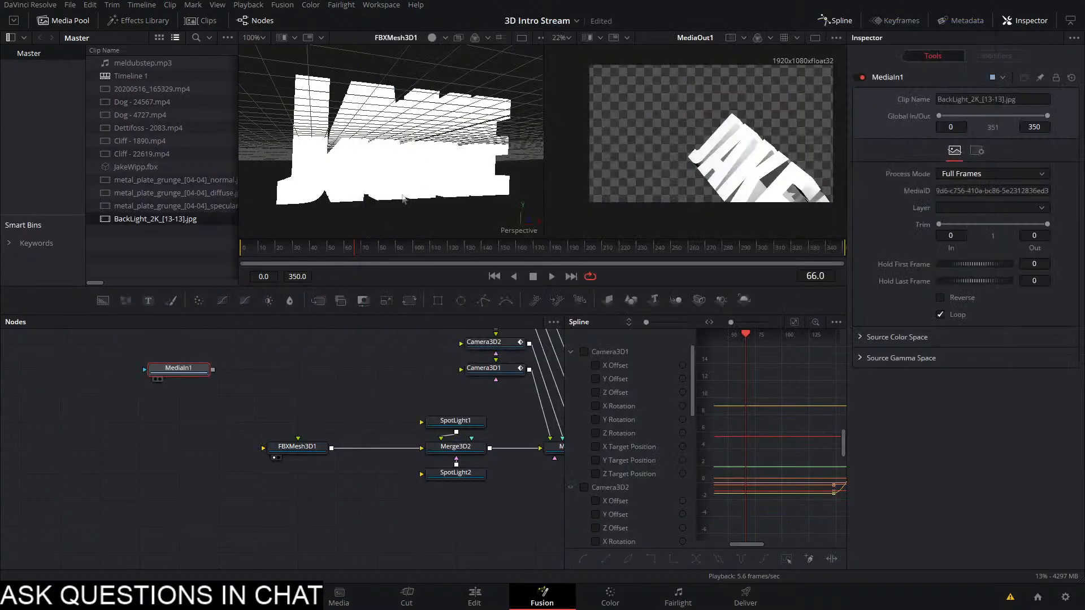
Add a Color Corrector after the backlight image, tinting it red at strength 1.0 with saturation 1.94, and preview it in the first viewer
{"action": "key", "text": "1"}
{"action": "key", "text": "shift+space"}
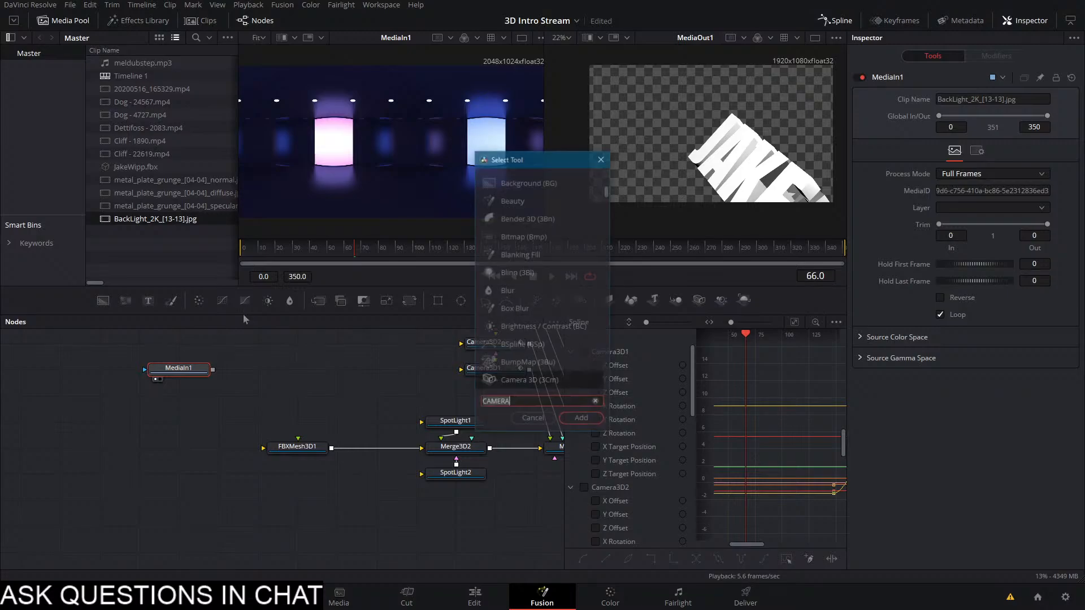
{"action": "type", "text": "color"}
{"action": "key", "text": "Down"}
{"action": "key", "text": "Return"}
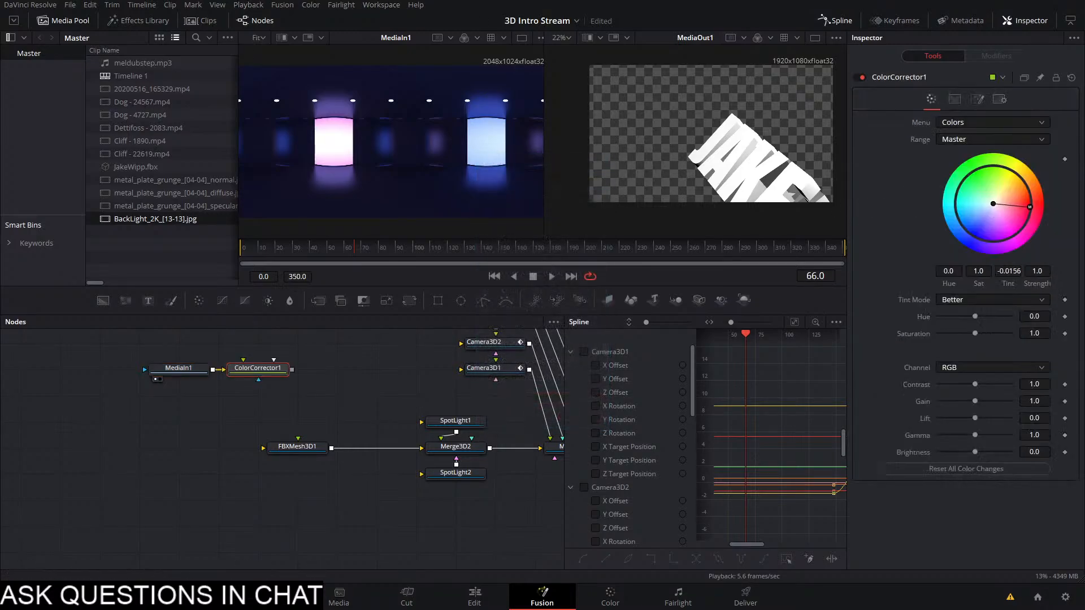
{"action": "key", "text": "1"}
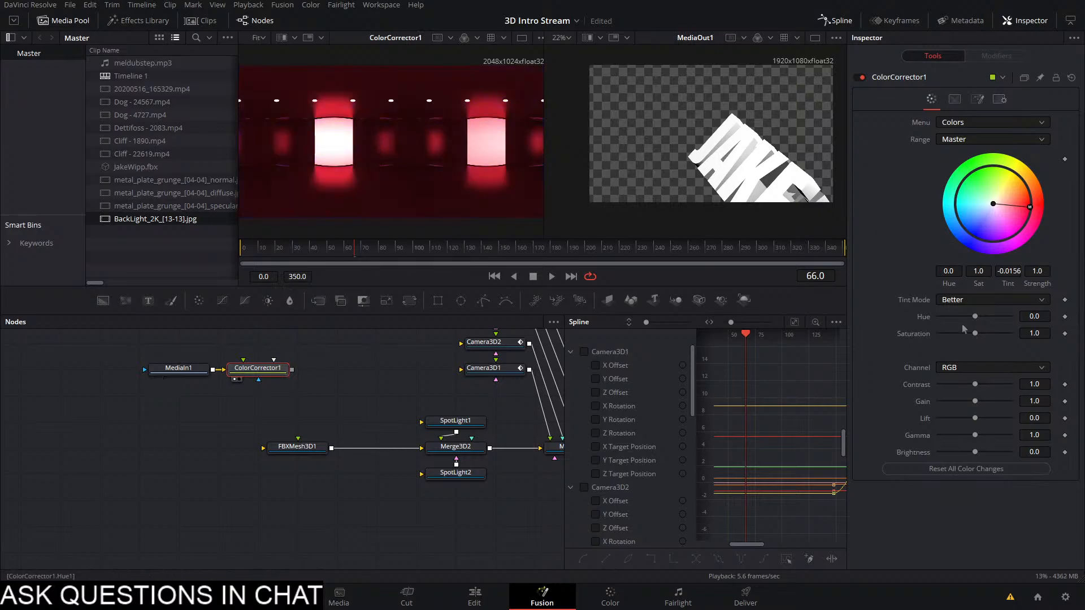
{"action": "left_click_drag", "start_coordinate": [975, 333], "coordinate": [1017, 342]}
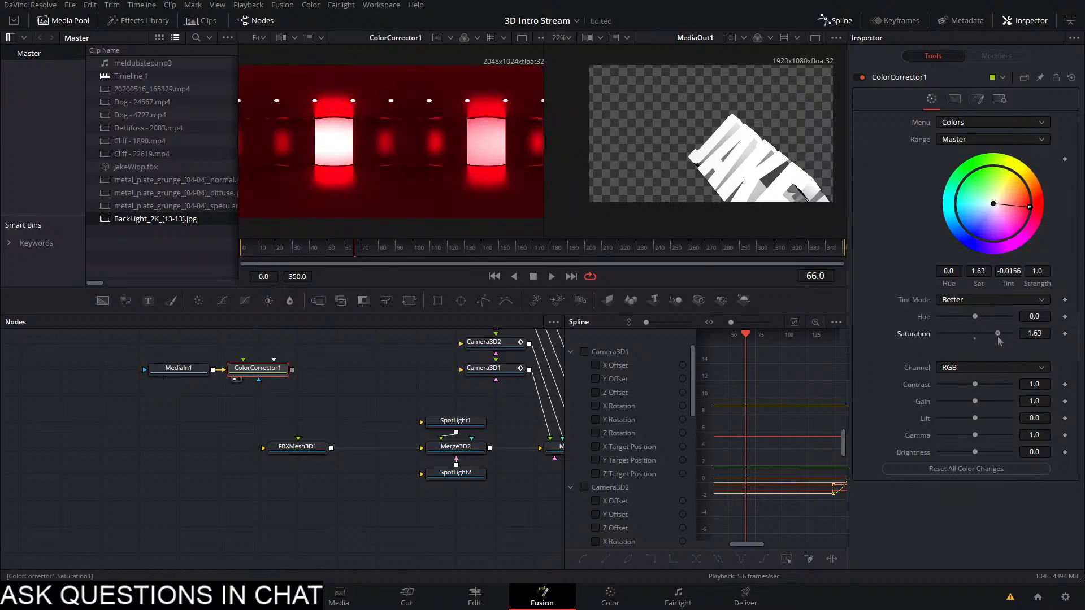
Add a Ward shader node in the empty area below MediaIn1
{"action": "left_click", "coordinate": [129, 422]}
{"action": "key", "text": "shift+space"}
{"action": "type", "text": "ward"}
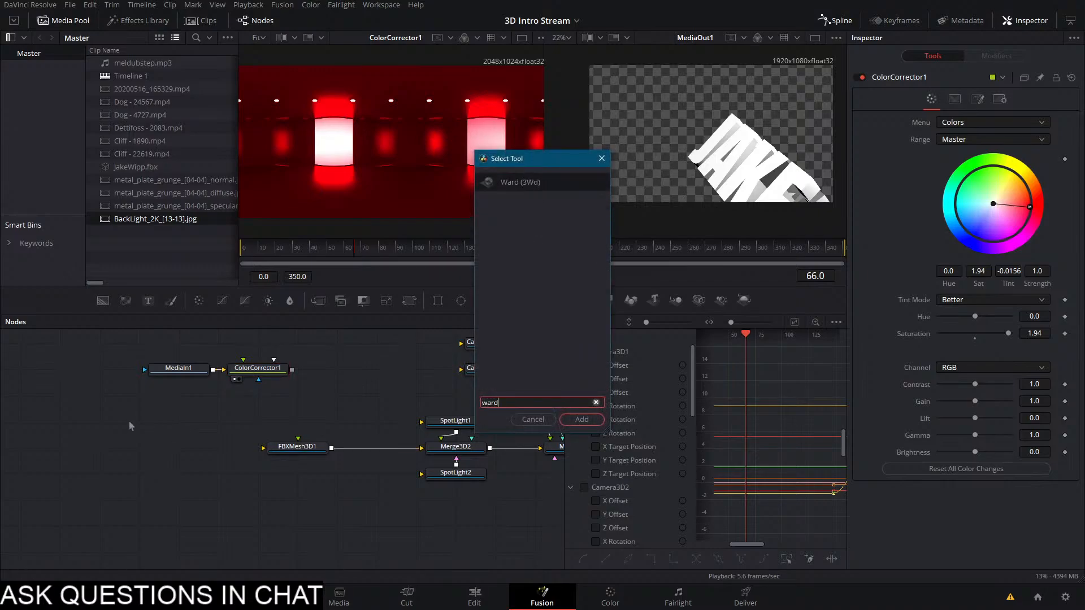
{"action": "key", "text": "Return"}
Add a Reflect material node and place it directly beneath Ward1
{"action": "key", "text": "shift+space"}
{"action": "key", "text": "BackSpace"}
{"action": "key", "text": "BackSpace"}
{"action": "key", "text": "BackSpace"}
{"action": "key", "text": "BackSpace"}
{"action": "type", "text": "refl"}
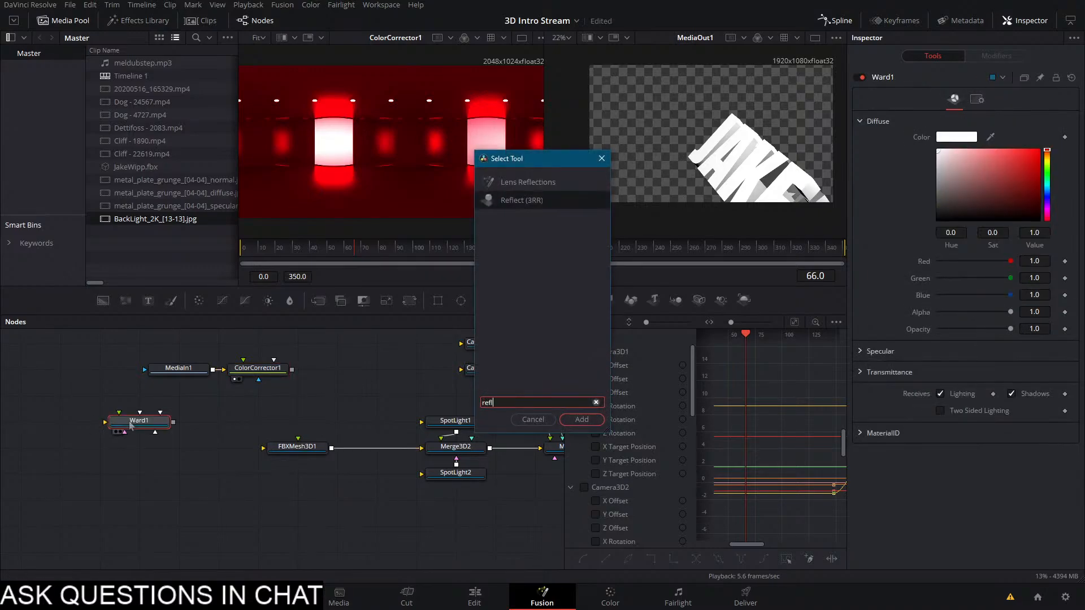
{"action": "key", "text": "Return"}
{"action": "left_click_drag", "start_coordinate": [207, 422], "coordinate": [127, 447]}
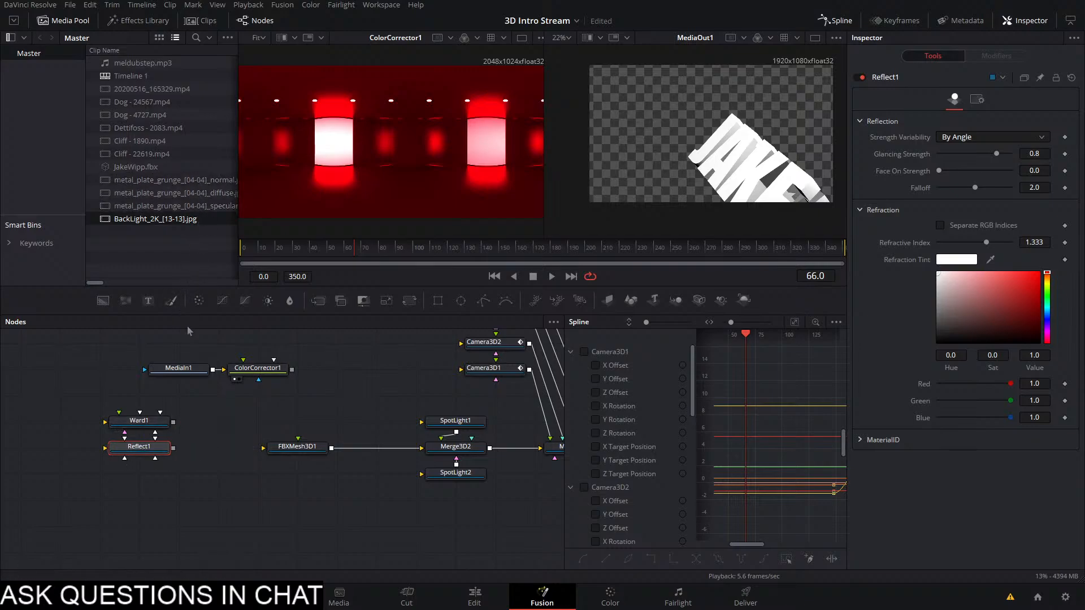
Add the metal_plate_grunge diffuse texture to the node graph, rename it Diffuse and place it level with MediaIn1
{"action": "scroll", "coordinate": [189, 331], "scroll_direction": "left", "scroll_amount": 5}
{"action": "left_click_drag", "start_coordinate": [169, 193], "coordinate": [100, 441]}
{"action": "key", "text": "F2"}
{"action": "type", "text": "Diffu"}
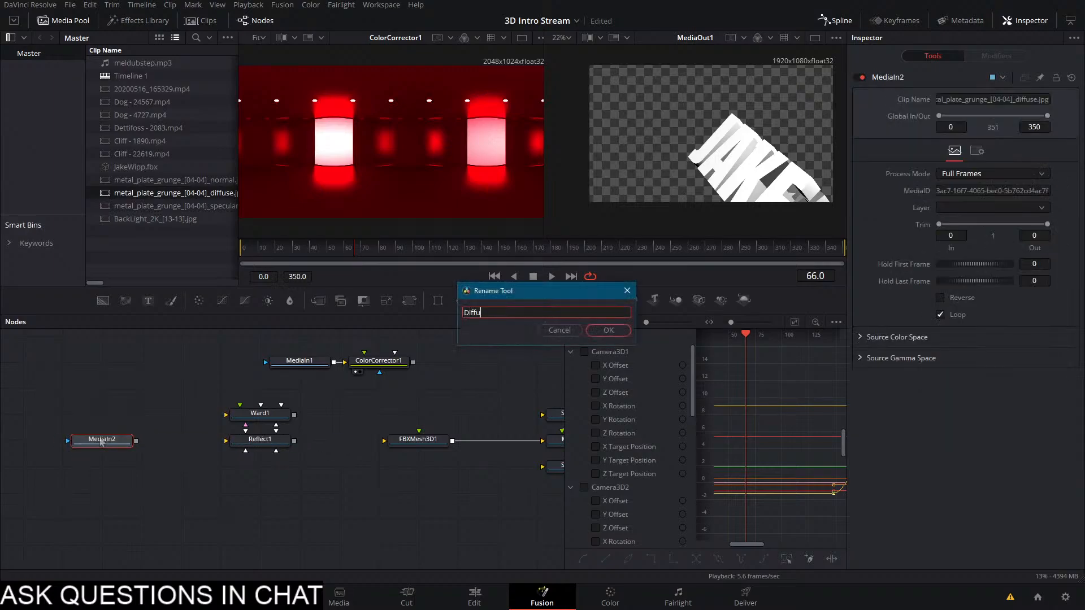
{"action": "type", "text": "se"}
{"action": "key", "text": "Return"}
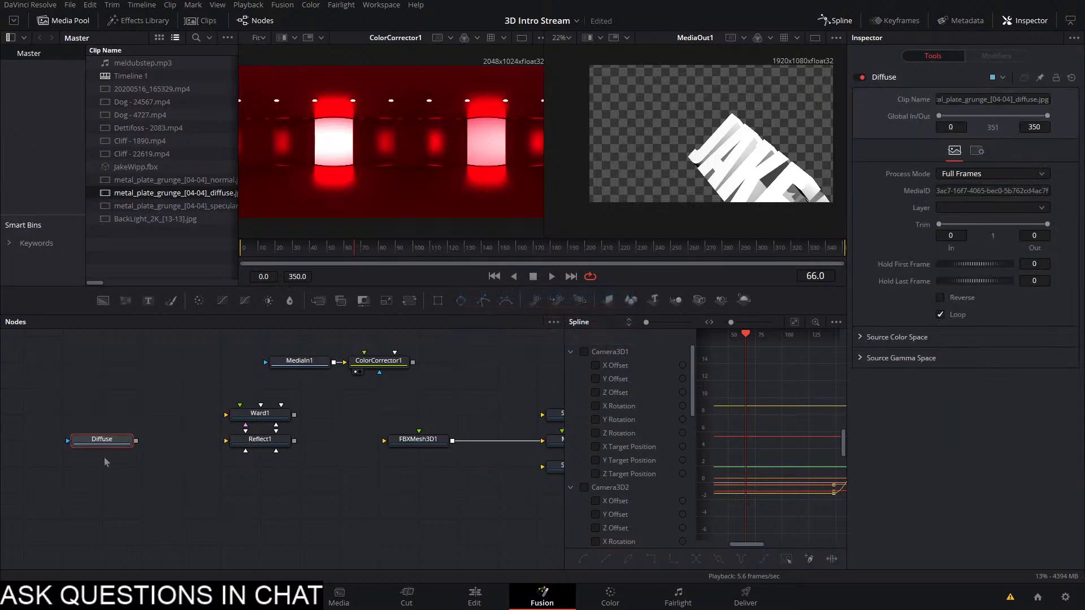
{"action": "left_click_drag", "start_coordinate": [105, 441], "coordinate": [104, 362]}
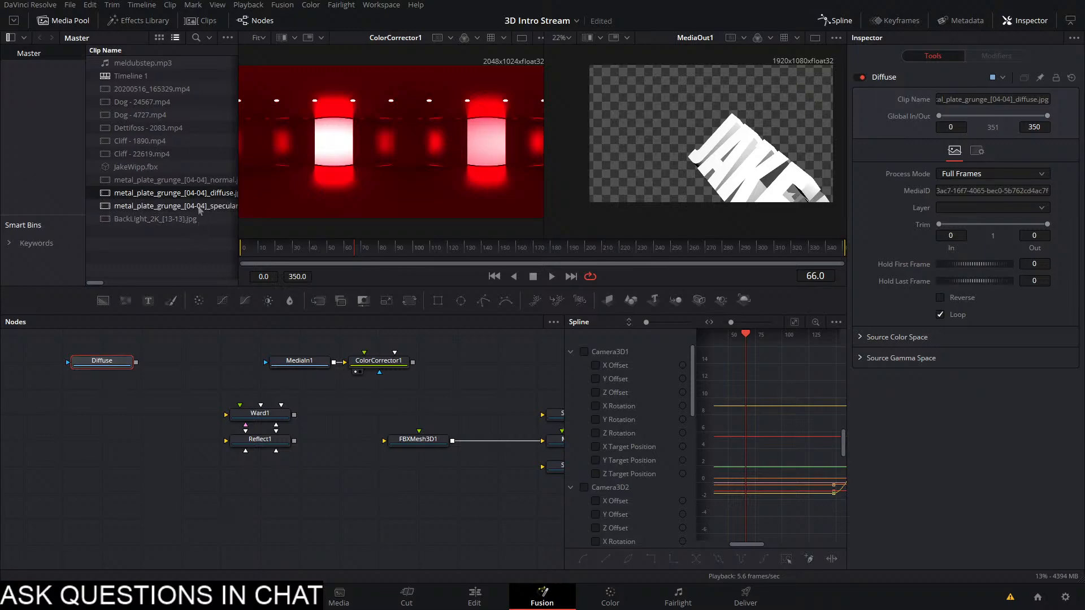
Add the metal_plate_grunge specular texture below the Diffuse node and rename it Specular
{"action": "left_click_drag", "start_coordinate": [199, 210], "coordinate": [118, 402]}
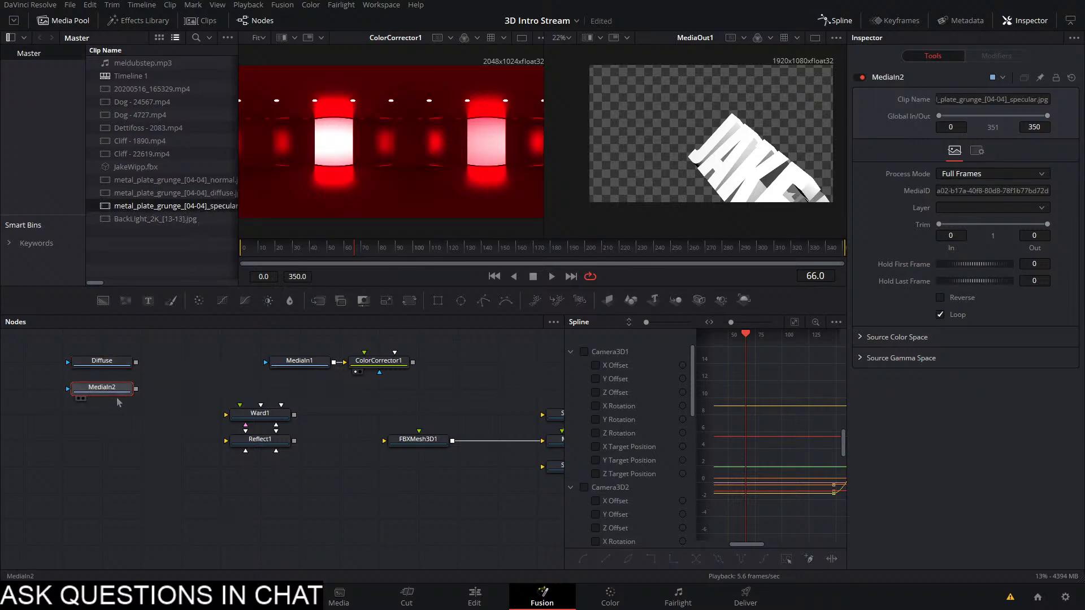
{"action": "key", "text": "F2"}
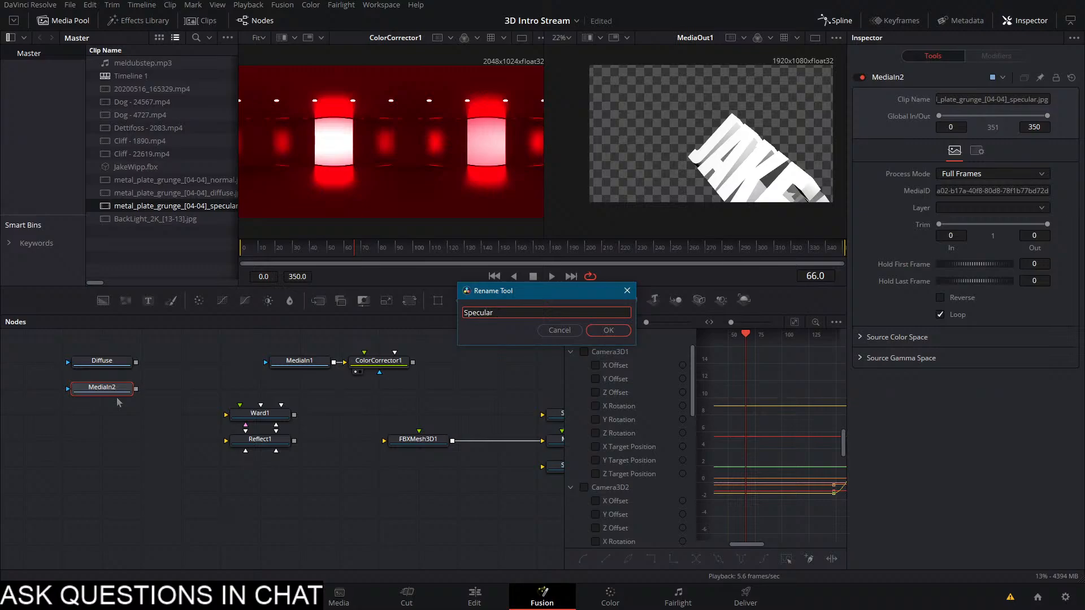
{"action": "type", "text": "Specular"}
{"action": "key", "text": "Return"}
Add the metal_plate_grunge normal texture below the Specular node and rename it Normal
{"action": "left_click_drag", "start_coordinate": [170, 180], "coordinate": [110, 418]}
{"action": "key", "text": "F2"}
{"action": "type", "text": "N"}
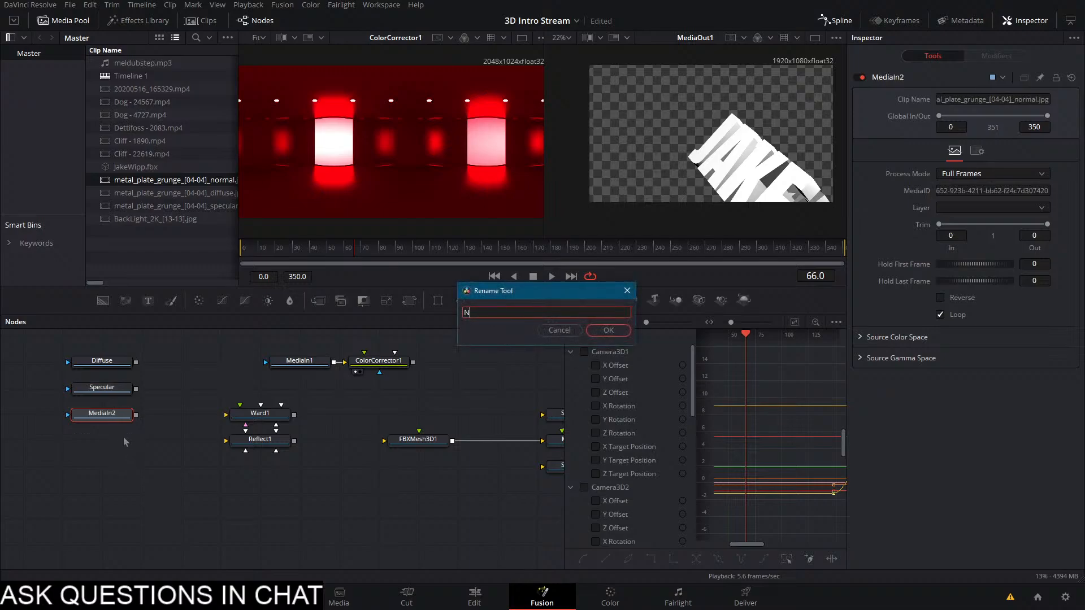
{"action": "type", "text": "ormal"}
{"action": "key", "text": "Return"}
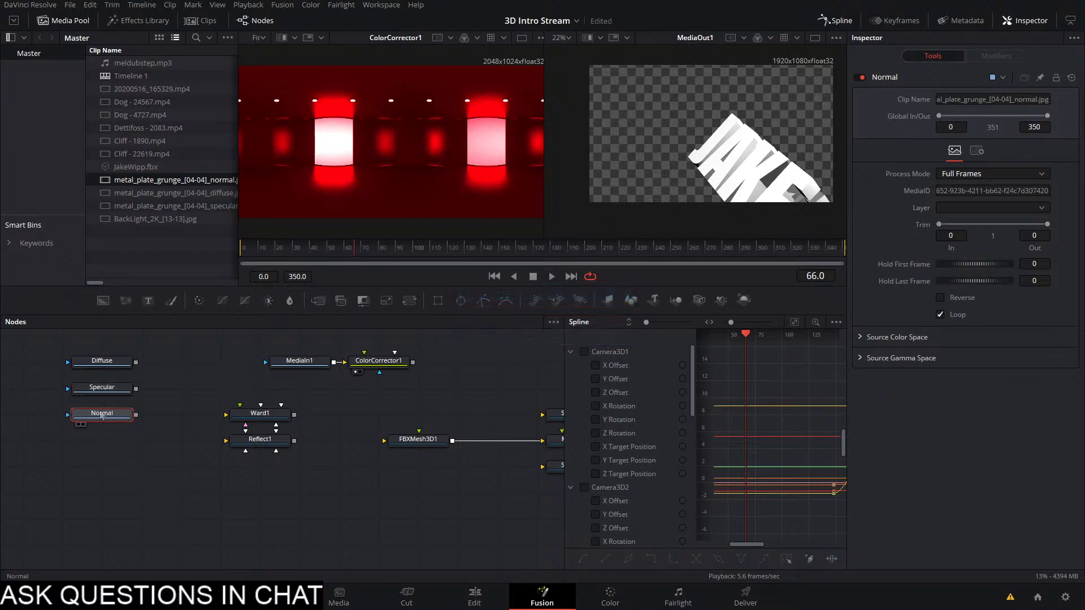
Move Ward1 up level with the Specular node, leaving a gap above Reflect1
{"action": "left_click_drag", "start_coordinate": [146, 353], "coordinate": [71, 430]}
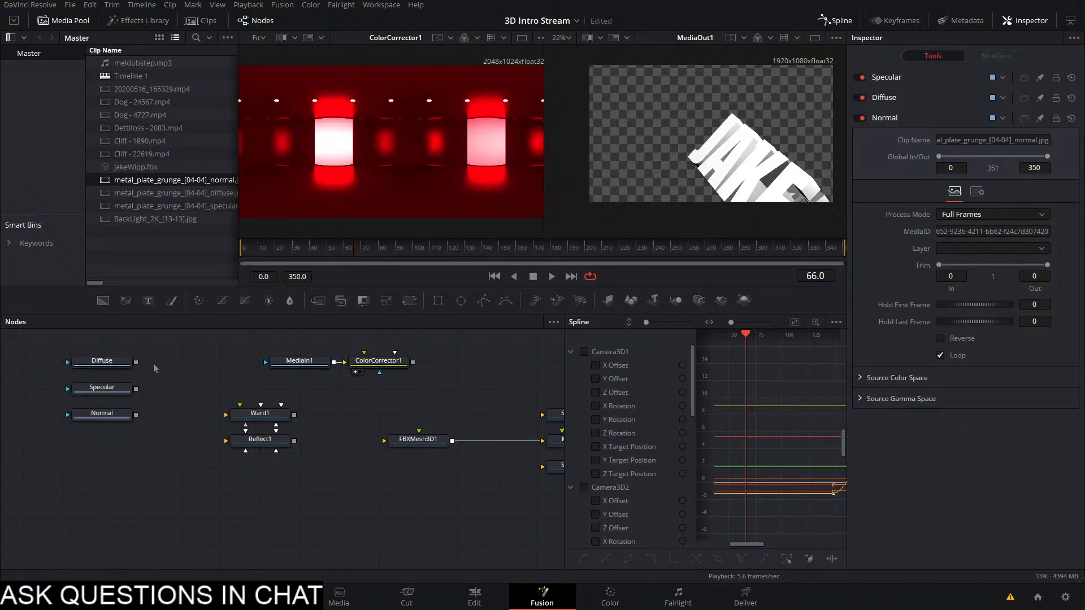
{"action": "left_click_drag", "start_coordinate": [136, 362], "coordinate": [254, 420]}
{"action": "left_click_drag", "start_coordinate": [253, 415], "coordinate": [254, 389]}
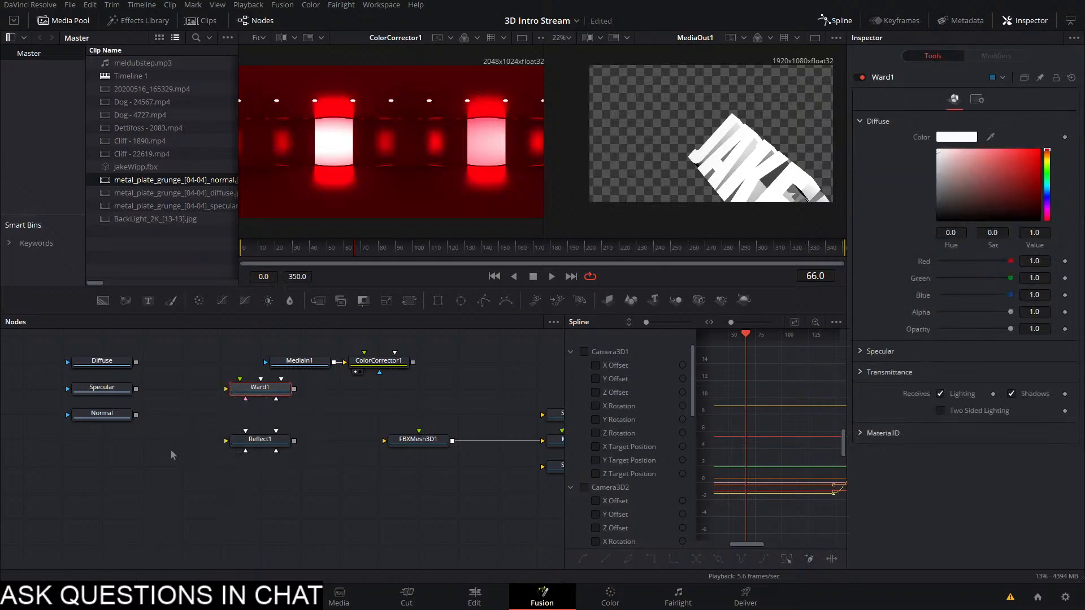
Add a SphereMap node beside Reflect1, on its input side
{"action": "key", "text": "shift+space"}
{"action": "type", "text": "refl"}
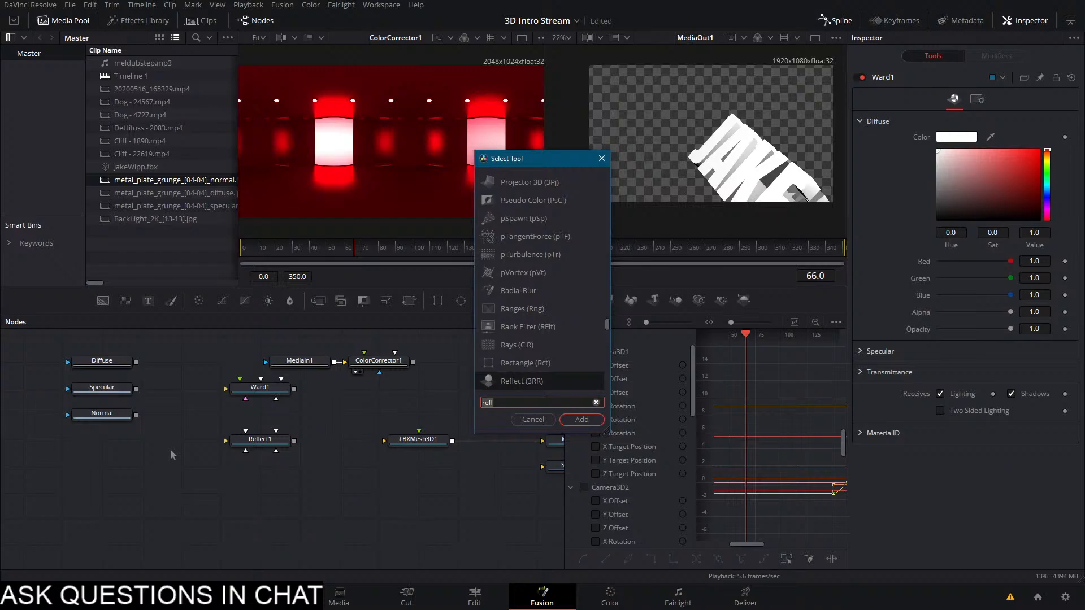
{"action": "key", "text": "BackSpace"}
{"action": "key", "text": "BackSpace"}
{"action": "key", "text": "BackSpace"}
{"action": "key", "text": "BackSpace"}
{"action": "type", "text": "sph"}
{"action": "key", "text": "Return"}
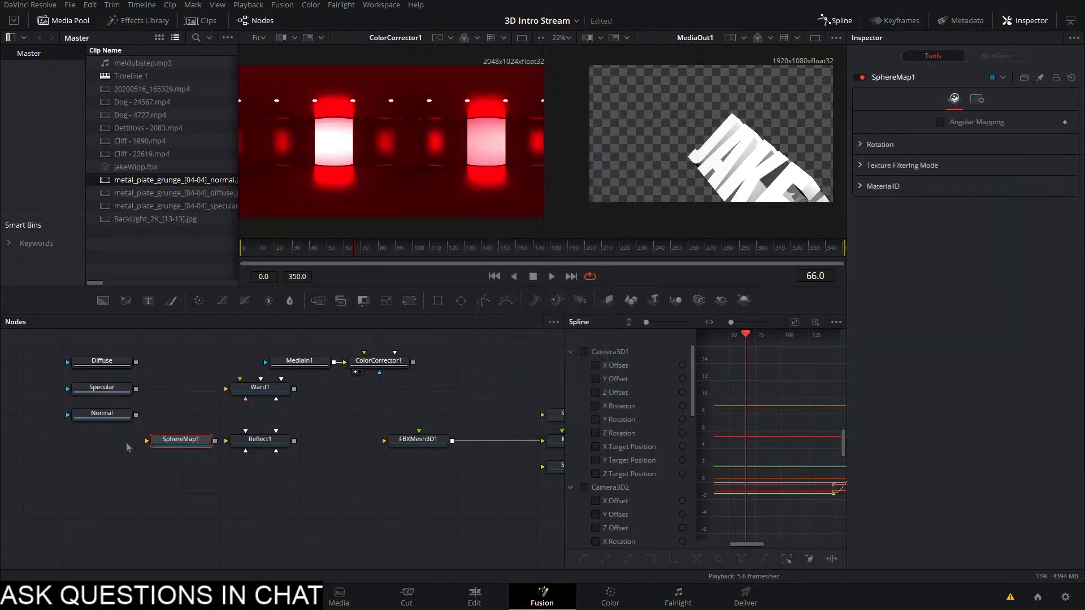
Chain Diffuse through SphereMap1 into Reflect1, with Diffuse placed beside SphereMap1, and display Reflect1 in the first viewer
{"action": "left_click_drag", "start_coordinate": [136, 361], "coordinate": [370, 137]}
{"action": "left_click", "coordinate": [291, 452]}
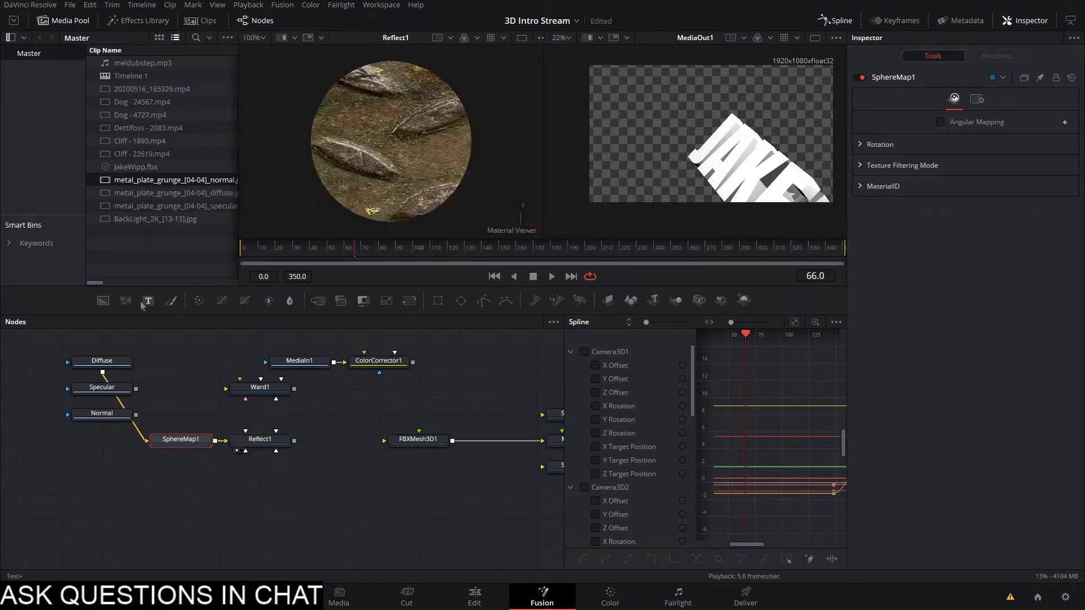
{"action": "left_click_drag", "start_coordinate": [102, 361], "coordinate": [102, 439]}
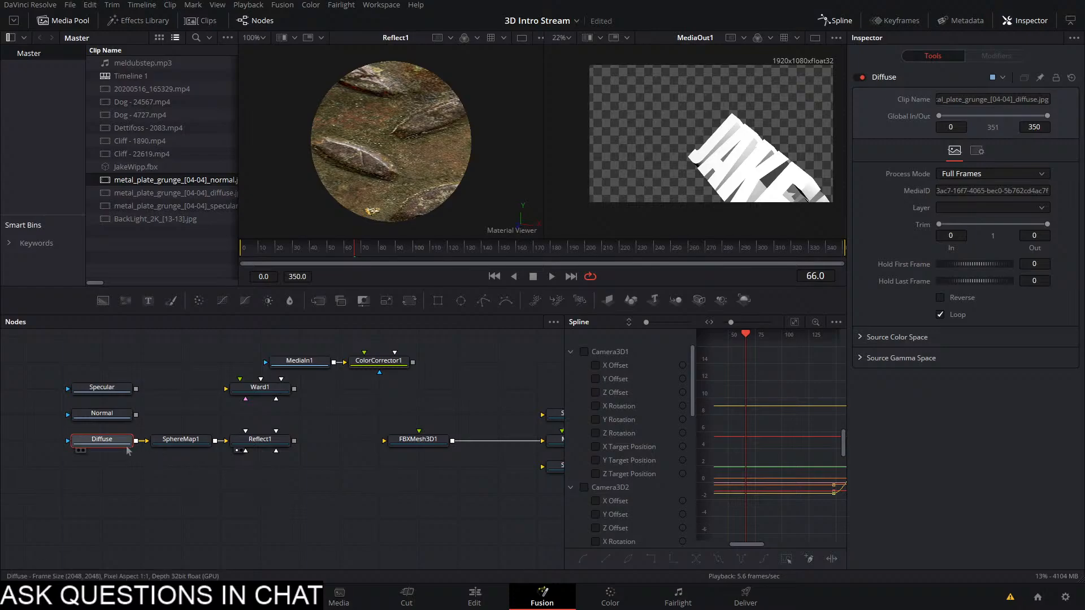
Reroute Diffuse from SphereMap1 into Ward1's diffuse input and place the Diffuse node beside Ward1
{"action": "left_click_drag", "start_coordinate": [147, 442], "coordinate": [164, 436]}
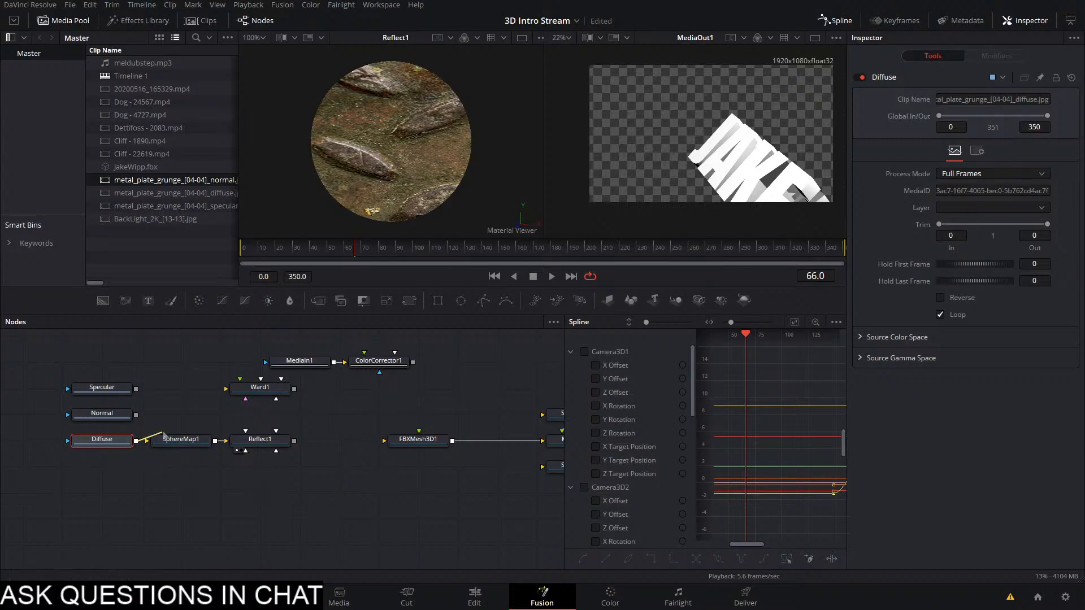
{"action": "left_click_drag", "start_coordinate": [250, 397], "coordinate": [243, 390]}
{"action": "left_click_drag", "start_coordinate": [102, 442], "coordinate": [182, 390]}
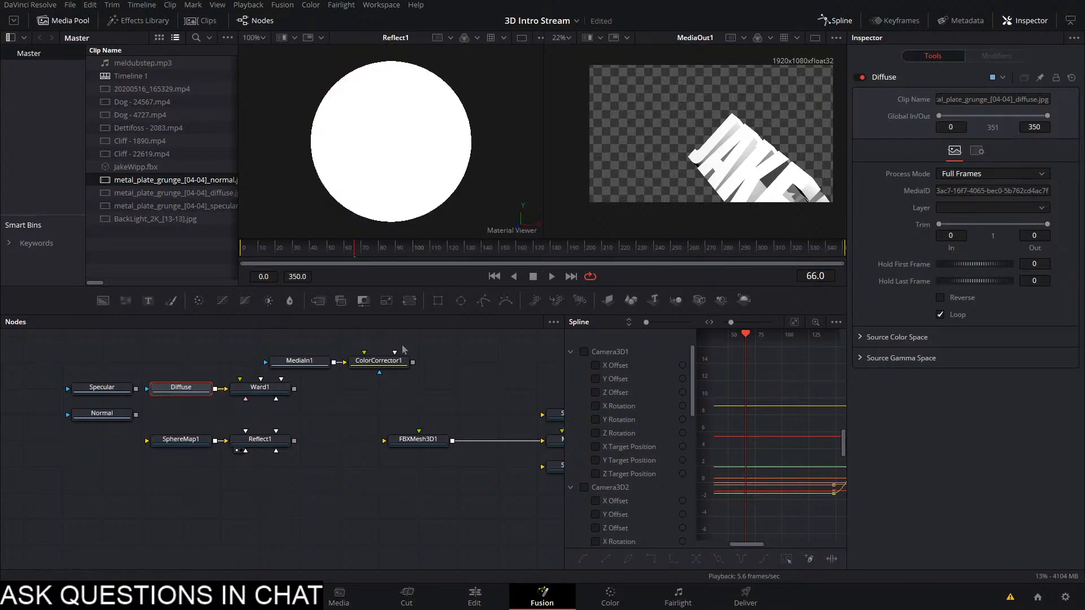
Feed ColorCorrector1 into SphereMap1 and Reflect1 into FBXMesh3D1's material input, displaying FBXMesh3D1 in the first viewer
{"action": "left_click_drag", "start_coordinate": [419, 340], "coordinate": [309, 375]}
{"action": "left_click_drag", "start_coordinate": [398, 362], "coordinate": [162, 444]}
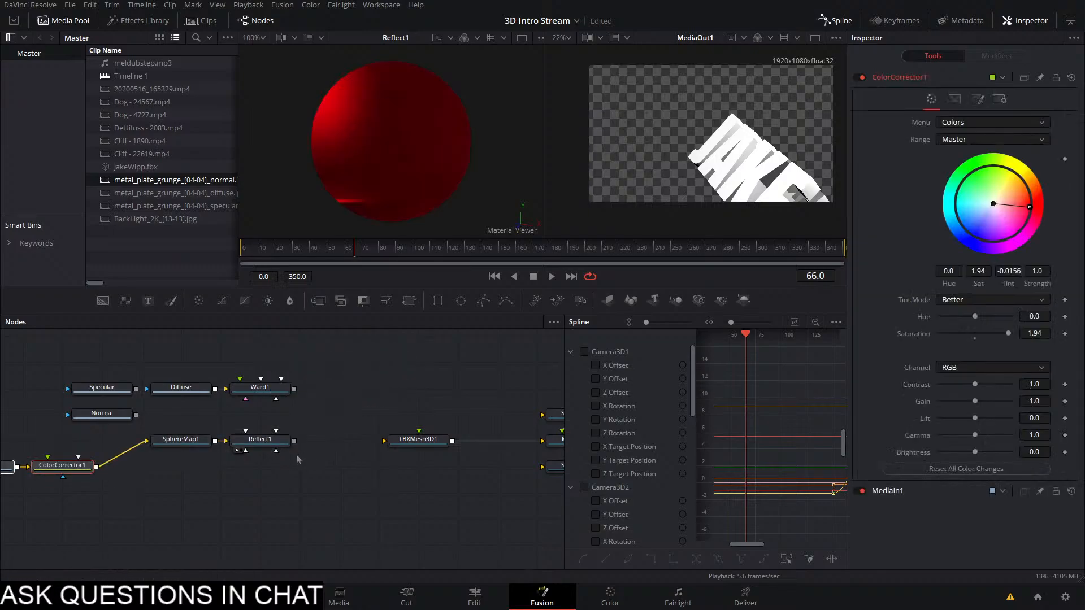
{"action": "left_click_drag", "start_coordinate": [294, 441], "coordinate": [397, 449]}
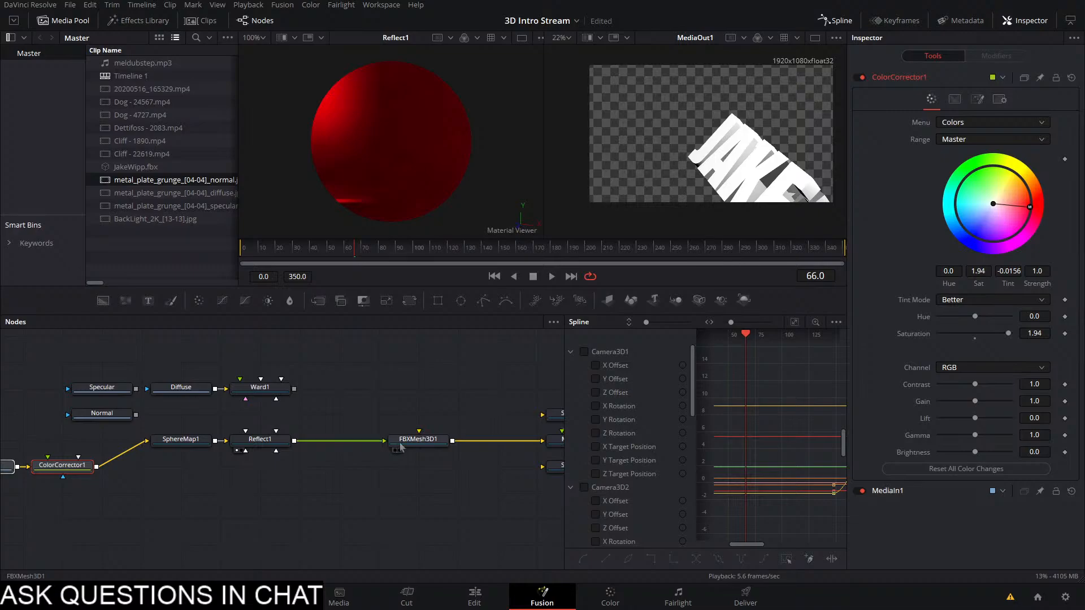
{"action": "left_click", "coordinate": [396, 451]}
{"action": "mouse_move", "coordinate": [432, 166]}
{"action": "left_mouse_down"}
{"action": "mouse_move", "coordinate": [335, 217]}
{"action": "mouse_move", "coordinate": [268, 212]}
{"action": "mouse_move", "coordinate": [368, 117]}
{"action": "mouse_move", "coordinate": [379, 77]}
{"action": "mouse_move", "coordinate": [375, 175]}
{"action": "mouse_move", "coordinate": [479, 218]}
{"action": "mouse_move", "coordinate": [314, 152]}
{"action": "mouse_move", "coordinate": [286, 184]}
{"action": "mouse_move", "coordinate": [416, 167]}
{"action": "left_mouse_up"}
Try feeding Ward1's output into a material input of Reflect1
{"action": "mouse_move", "coordinate": [294, 389]}
{"action": "left_mouse_down"}
{"action": "mouse_move", "coordinate": [277, 446]}
{"action": "mouse_move", "coordinate": [285, 412]}
{"action": "mouse_move", "coordinate": [306, 401]}
{"action": "left_mouse_up"}
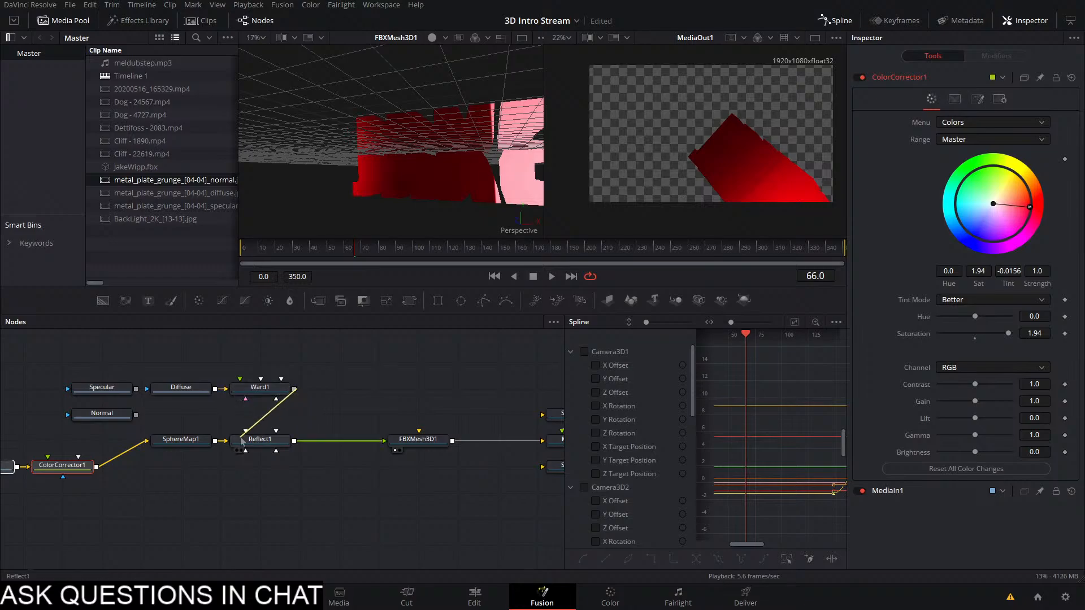
{"action": "left_click_drag", "start_coordinate": [242, 442], "coordinate": [243, 443]}
{"action": "left_click", "coordinate": [313, 458]}
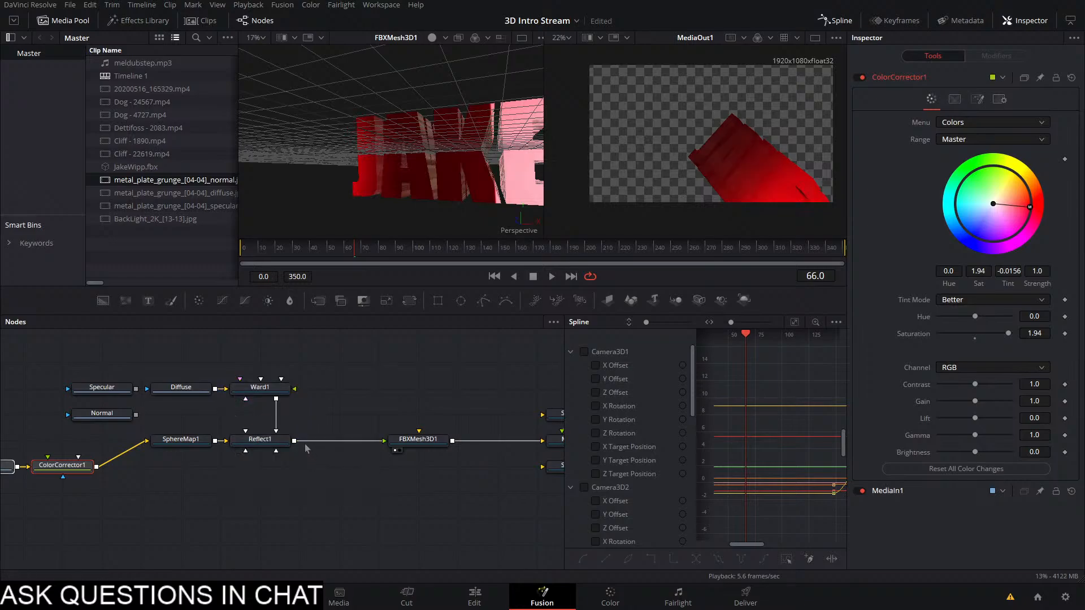
Detach Ward1 from Diffuse and insert it between Reflect1 and FBXMesh3D1
{"action": "left_click_drag", "start_coordinate": [277, 428], "coordinate": [414, 434]}
{"action": "left_click", "coordinate": [356, 377]}
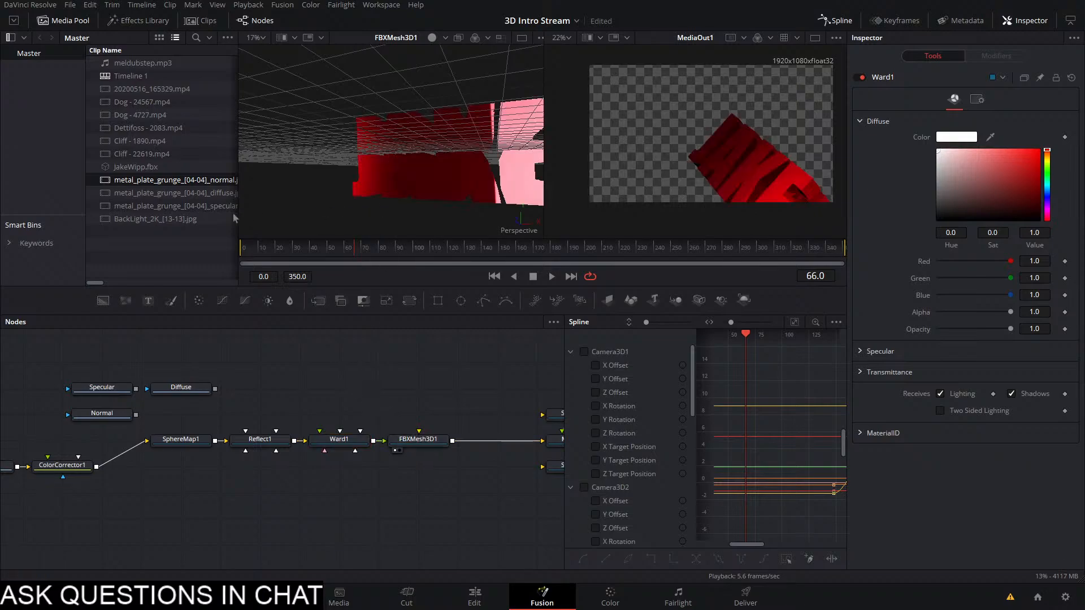
Add the Perforated metal shader template to inspect its Ward and Reflect wiring, and delete the template's nodes
{"action": "left_click", "coordinate": [135, 21]}
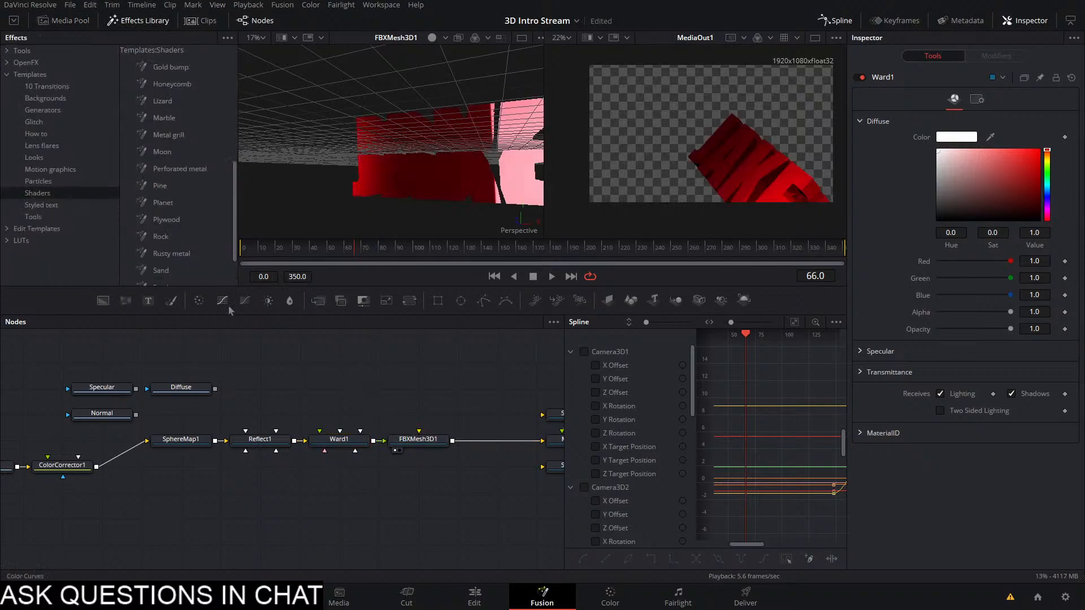
{"action": "left_click_drag", "start_coordinate": [278, 377], "coordinate": [268, 520]}
{"action": "left_click_drag", "start_coordinate": [170, 168], "coordinate": [220, 357]}
{"action": "left_click_drag", "start_coordinate": [294, 425], "coordinate": [322, 225]}
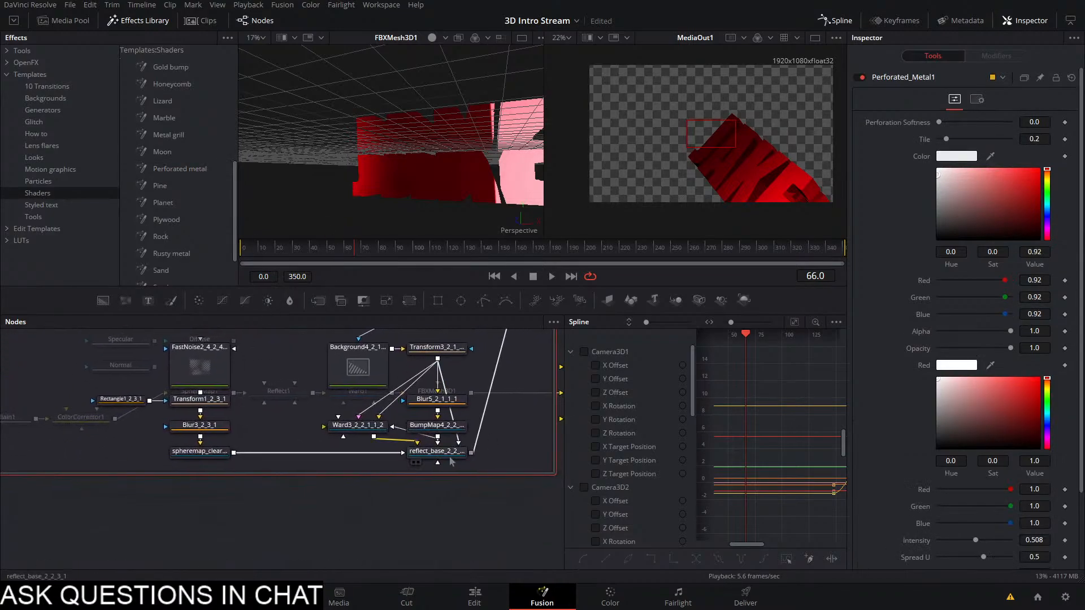
{"action": "left_click_drag", "start_coordinate": [441, 377], "coordinate": [395, 523]}
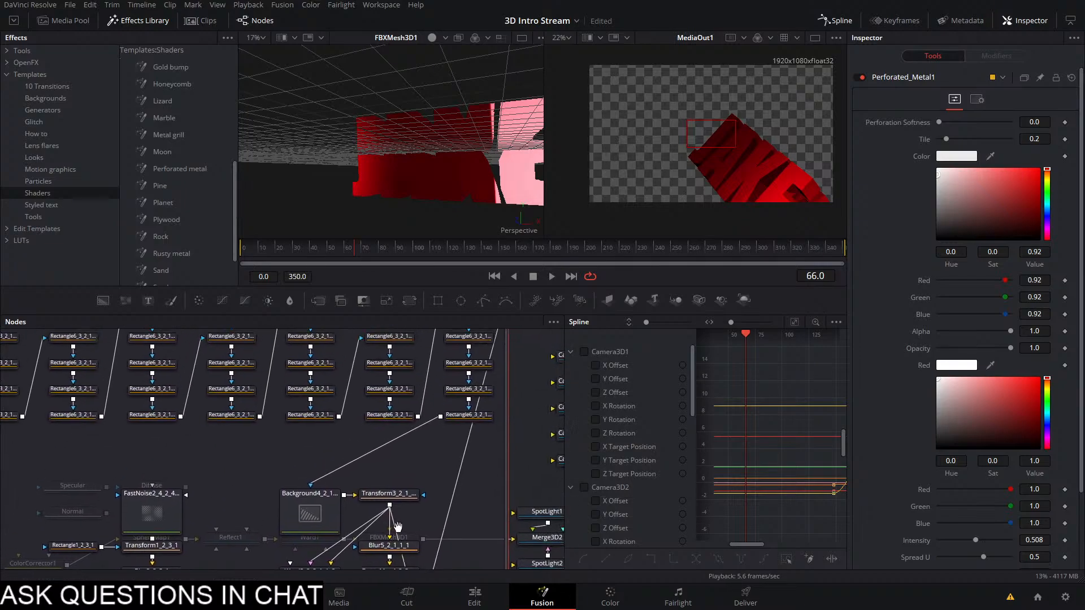
{"action": "left_click_drag", "start_coordinate": [419, 463], "coordinate": [402, 574]}
{"action": "key", "text": "Delete"}
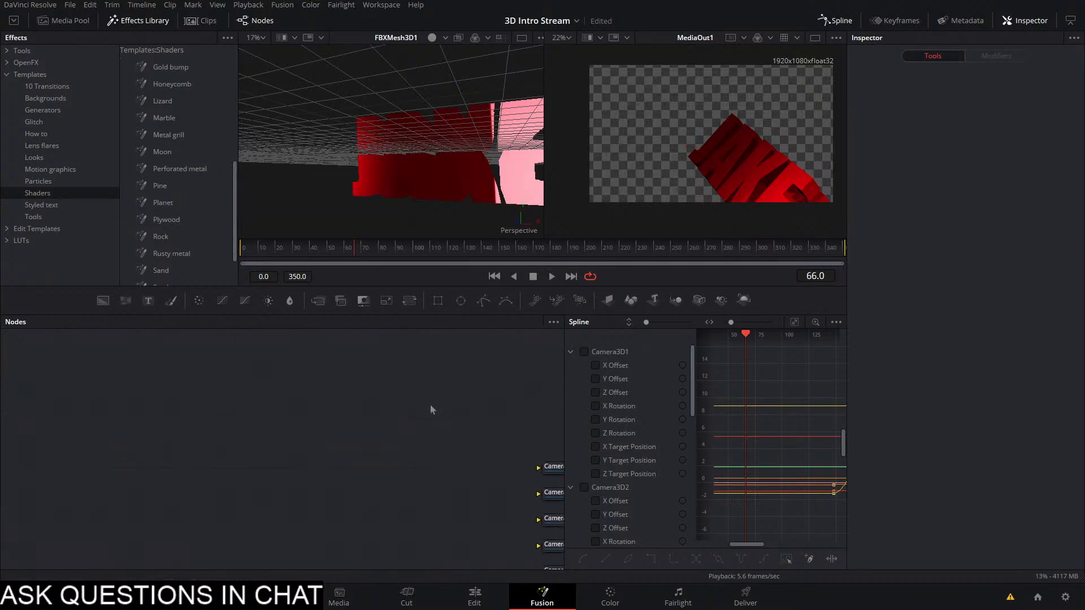
Pull Ward1 out of the main chain to above Reflect1, feeding Ward1 into Reflect1's yellow input and Reflect1 directly into FBXMesh3D1
{"action": "left_click_drag", "start_coordinate": [431, 406], "coordinate": [441, 290]}
{"action": "left_click_drag", "start_coordinate": [433, 398], "coordinate": [427, 308]}
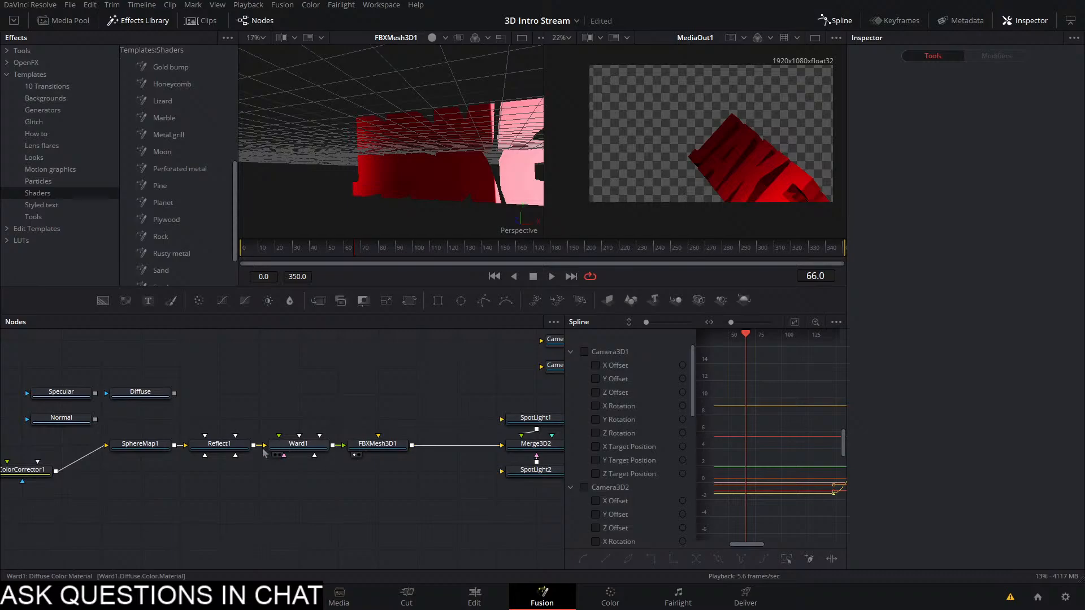
{"action": "left_click_drag", "start_coordinate": [276, 444], "coordinate": [214, 445]}
{"action": "left_click", "coordinate": [240, 456]}
{"action": "left_click", "coordinate": [295, 467]}
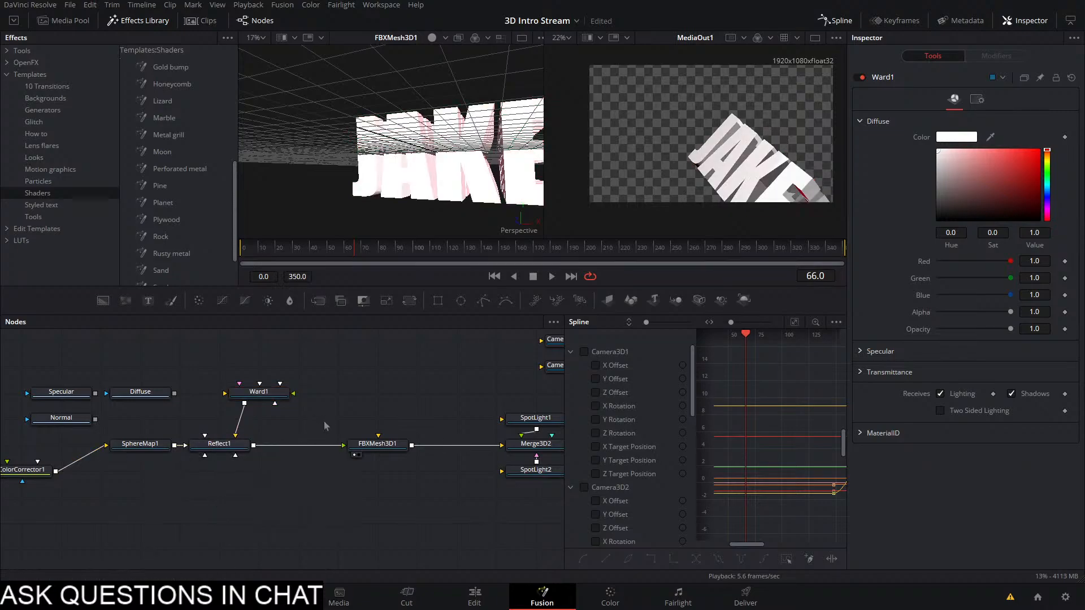
Wire SphereMap1 into a second Reflect1 input and preview the animation up to frame 69
{"action": "left_click_drag", "start_coordinate": [176, 446], "coordinate": [225, 447]}
{"action": "left_click", "coordinate": [307, 476]}
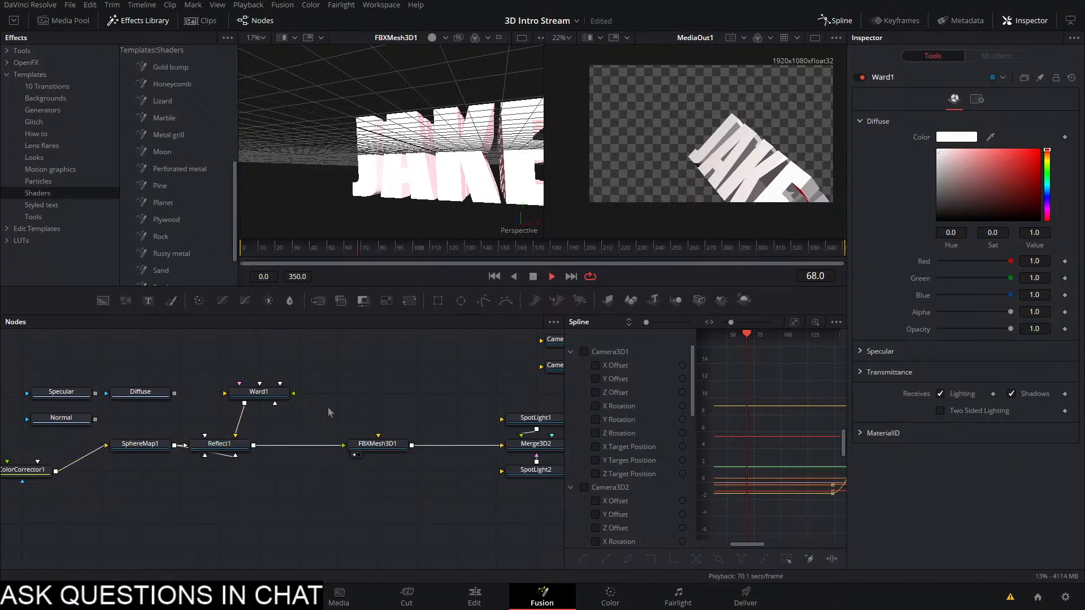
{"action": "mouse_move", "coordinate": [276, 398]}
{"action": "left_mouse_down"}
{"action": "mouse_move", "coordinate": [241, 391]}
{"action": "mouse_move", "coordinate": [258, 400]}
{"action": "left_mouse_up"}
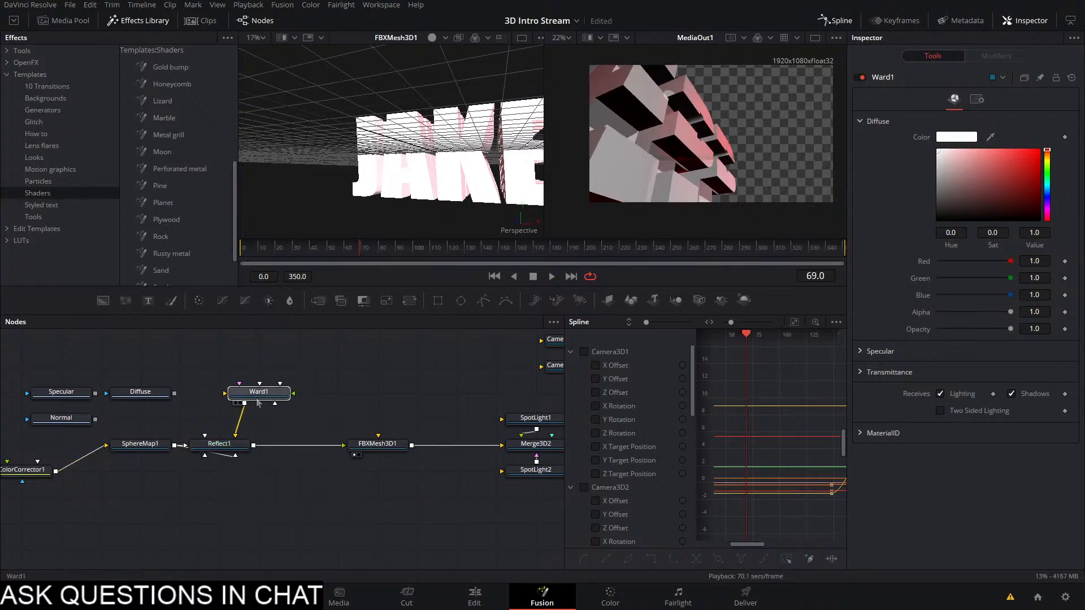
Connect Diffuse to Ward1's Diffuse Color Material input and inspect the textured mesh from other angles
{"action": "left_click_drag", "start_coordinate": [441, 158], "coordinate": [356, 213]}
{"action": "left_click_drag", "start_coordinate": [175, 394], "coordinate": [265, 396]}
{"action": "left_click", "coordinate": [307, 411]}
{"action": "left_click_drag", "start_coordinate": [464, 198], "coordinate": [312, 229]}
{"action": "left_click_drag", "start_coordinate": [386, 223], "coordinate": [397, 365]}
Insert a UV Map 3D node between FBXMesh3D1 and Merge3D2, and reconnect Diffuse to Ward1's Diffuse Color Material input
{"action": "key", "text": "shift+space"}
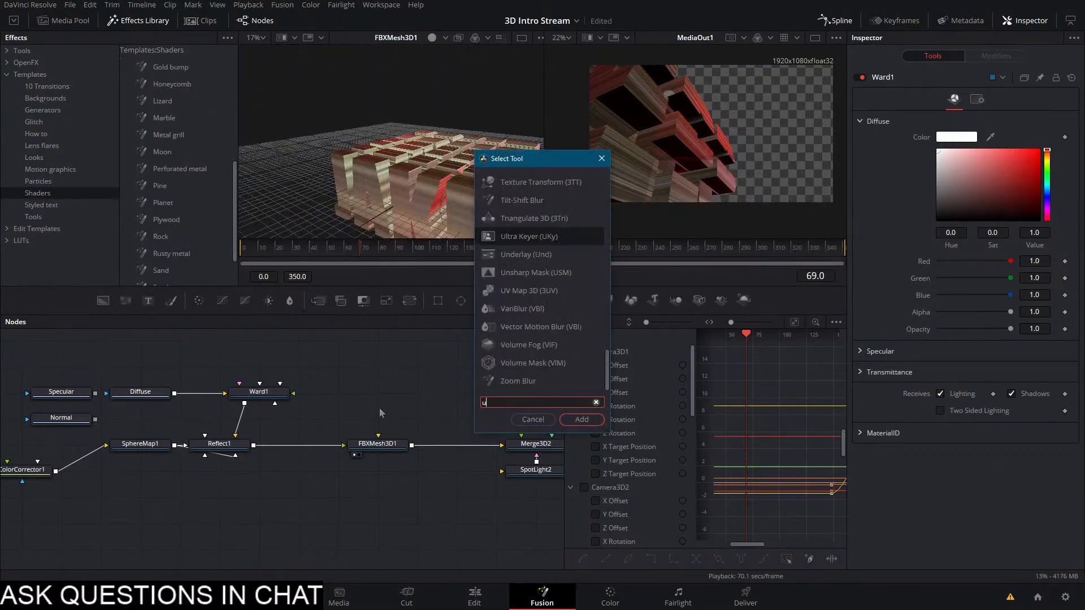
{"action": "type", "text": "uv"}
{"action": "key", "text": "Return"}
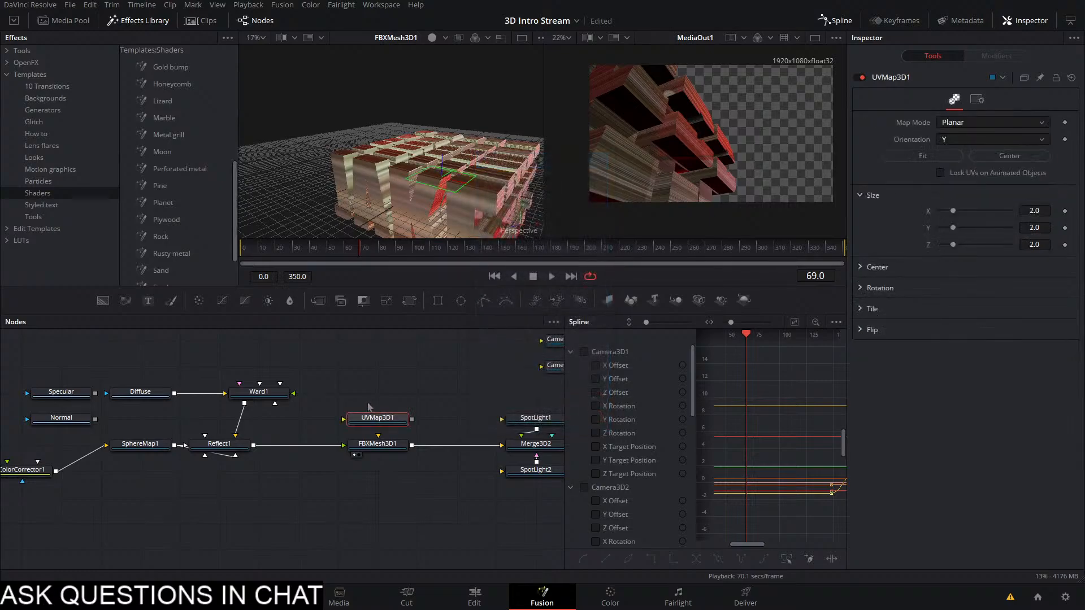
{"action": "left_click_drag", "start_coordinate": [221, 394], "coordinate": [371, 431]}
{"action": "left_click_drag", "start_coordinate": [363, 423], "coordinate": [454, 450]}
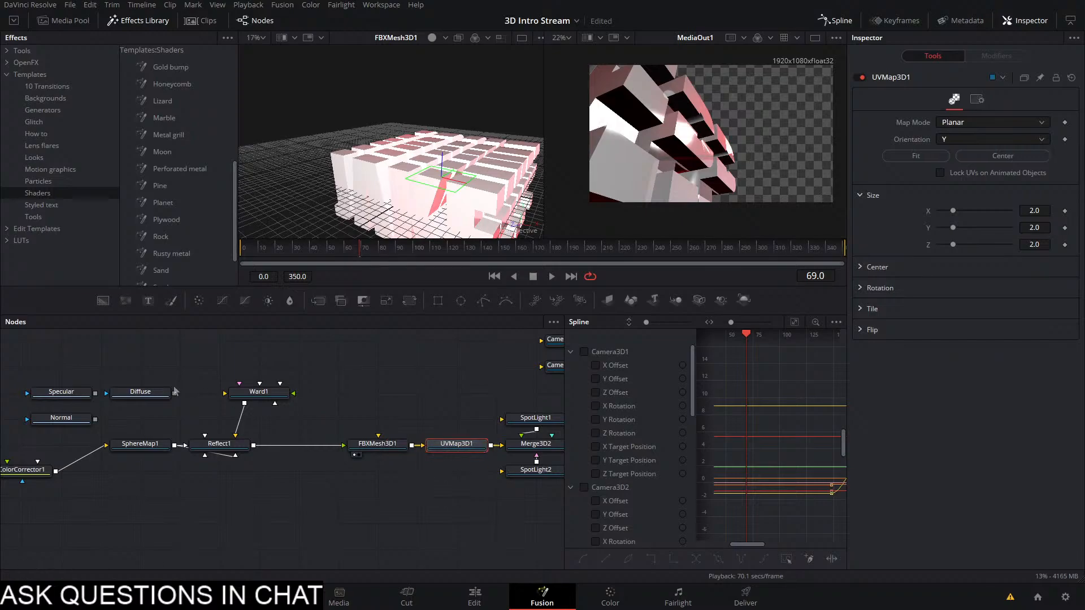
{"action": "left_click_drag", "start_coordinate": [174, 393], "coordinate": [260, 402]}
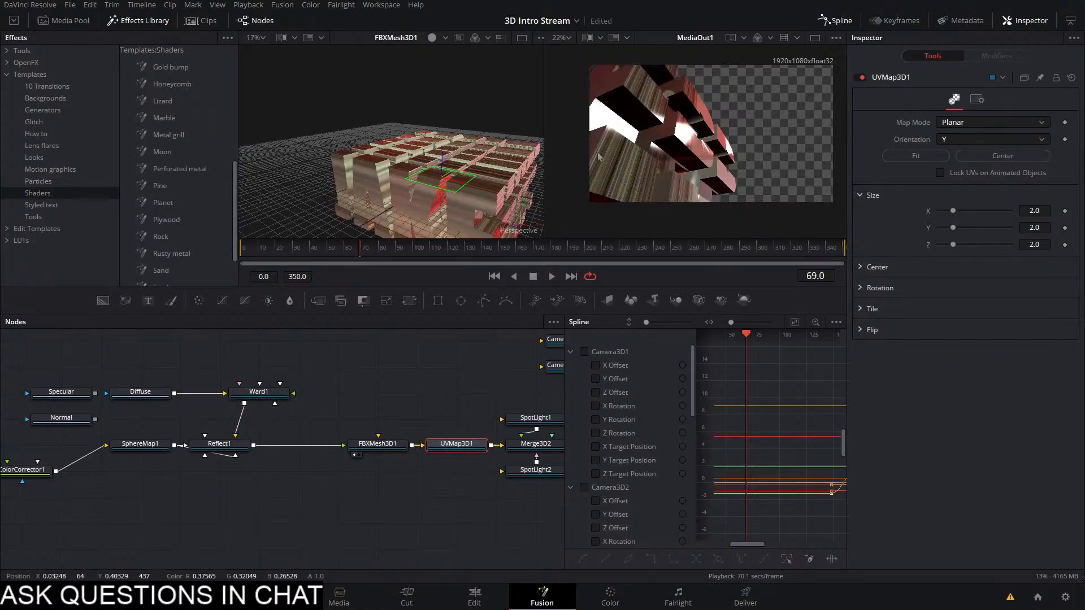
Try UVMap3D1's Camera map mode and set the Map Mode to CubeMap
{"action": "left_click_drag", "start_coordinate": [491, 217], "coordinate": [492, 147]}
{"action": "left_click", "coordinate": [978, 126]}
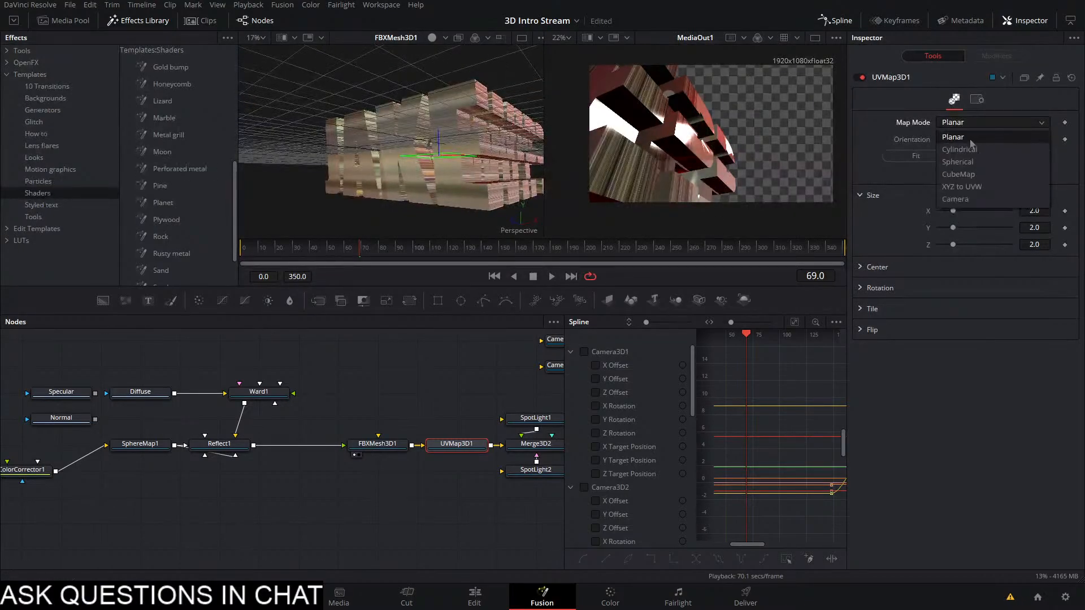
{"action": "left_click", "coordinate": [957, 199]}
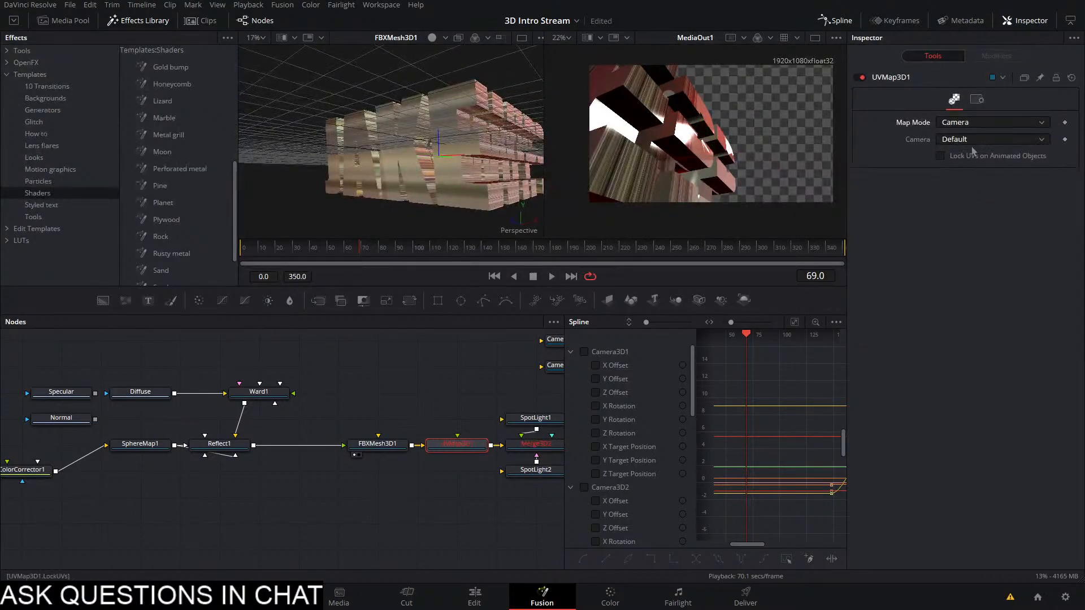
{"action": "scroll", "coordinate": [977, 124], "scroll_direction": "up", "scroll_amount": 2}
{"action": "scroll", "coordinate": [977, 124], "scroll_direction": "down", "scroll_amount": 1}
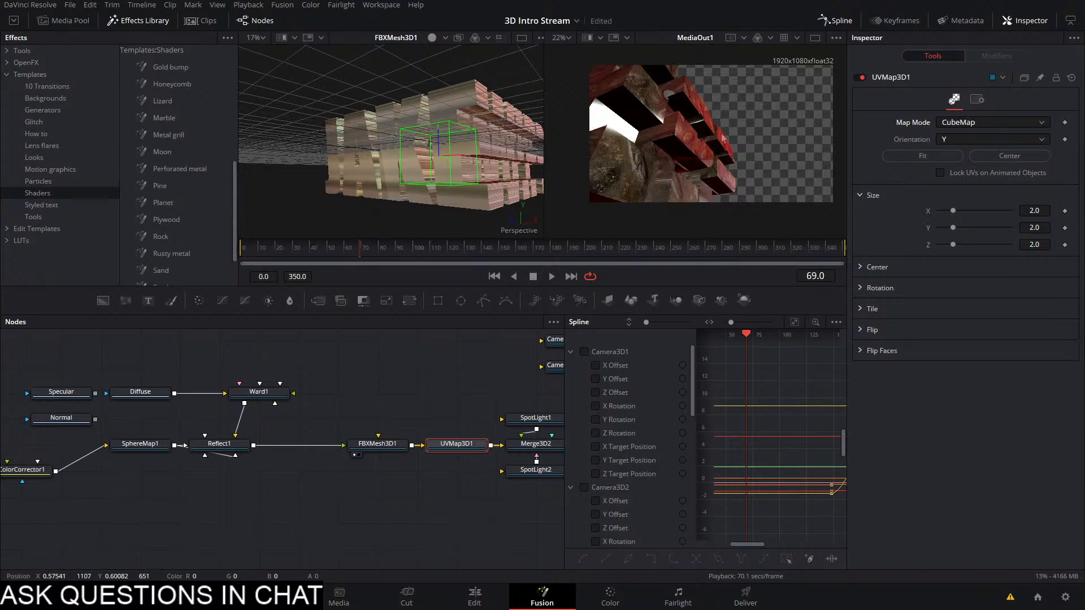
Display UVMap3D1 in the first viewer and examine the cube-mapped texture on the text's sides
{"action": "left_click_drag", "start_coordinate": [427, 190], "coordinate": [464, 402]}
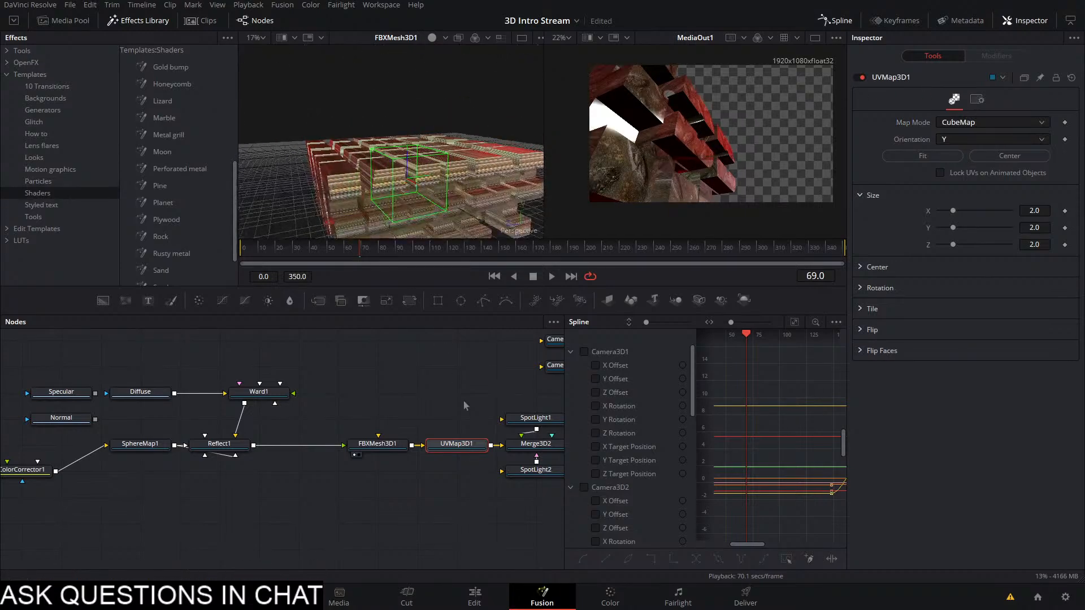
{"action": "left_click_drag", "start_coordinate": [458, 443], "coordinate": [451, 208]}
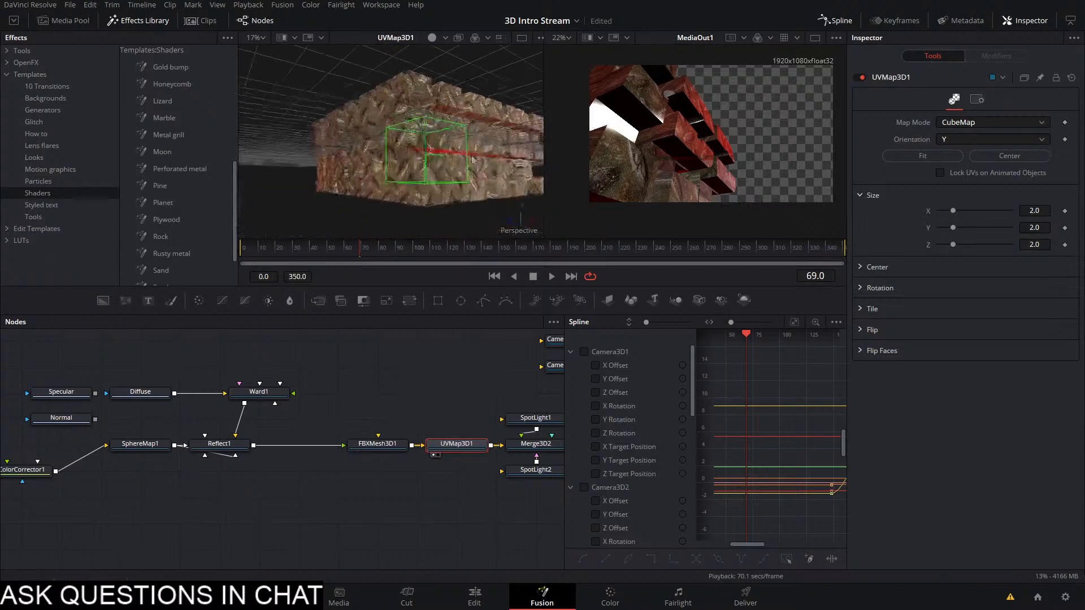
{"action": "left_click_drag", "start_coordinate": [473, 159], "coordinate": [547, 167]}
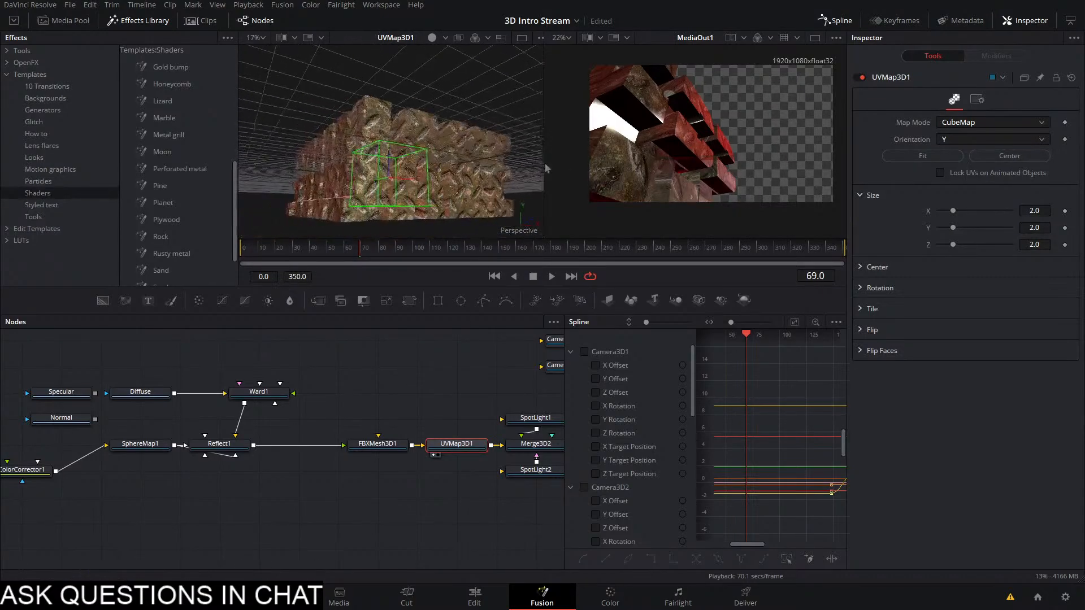
Link UVMap3D1's Y and Z sizes to Size.X with expressions and reduce the X size to 0.71
{"action": "left_click_drag", "start_coordinate": [974, 214], "coordinate": [946, 226]}
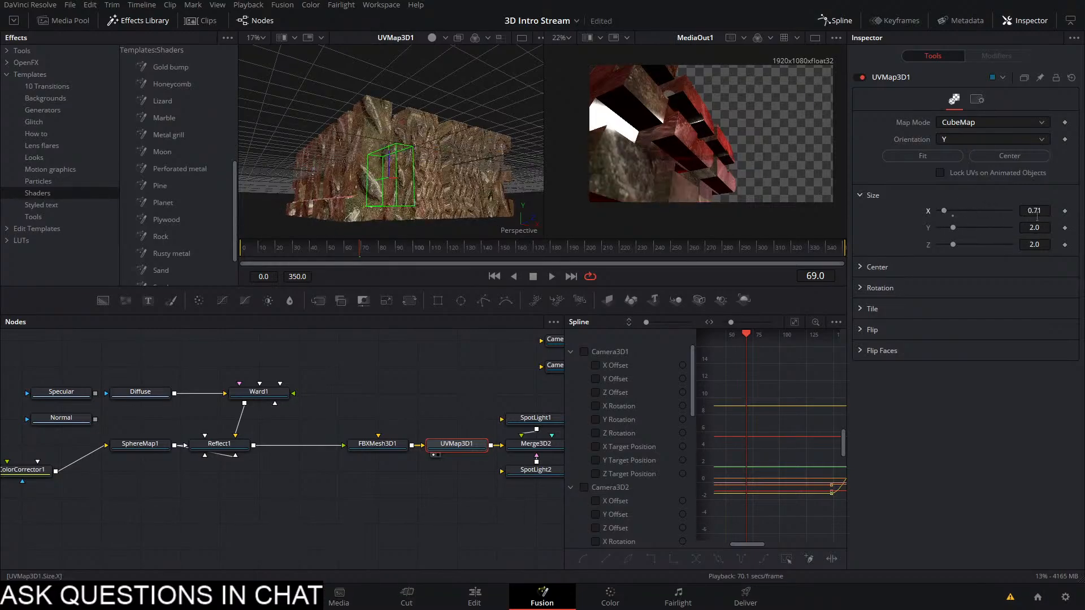
{"action": "left_click", "coordinate": [953, 215]}
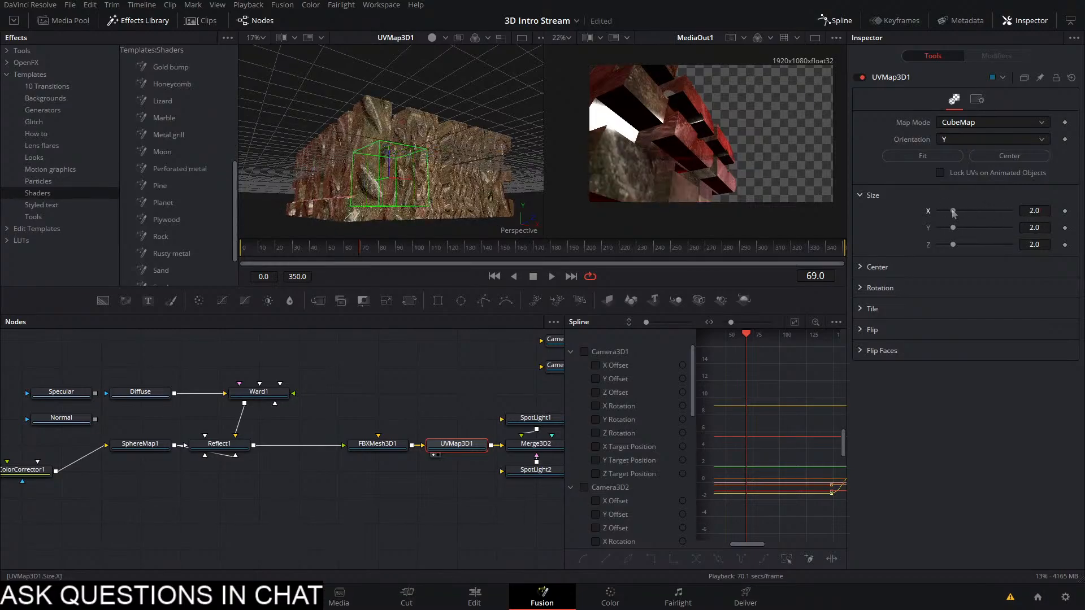
{"action": "right_click", "coordinate": [931, 253]}
{"action": "left_click", "coordinate": [963, 417]}
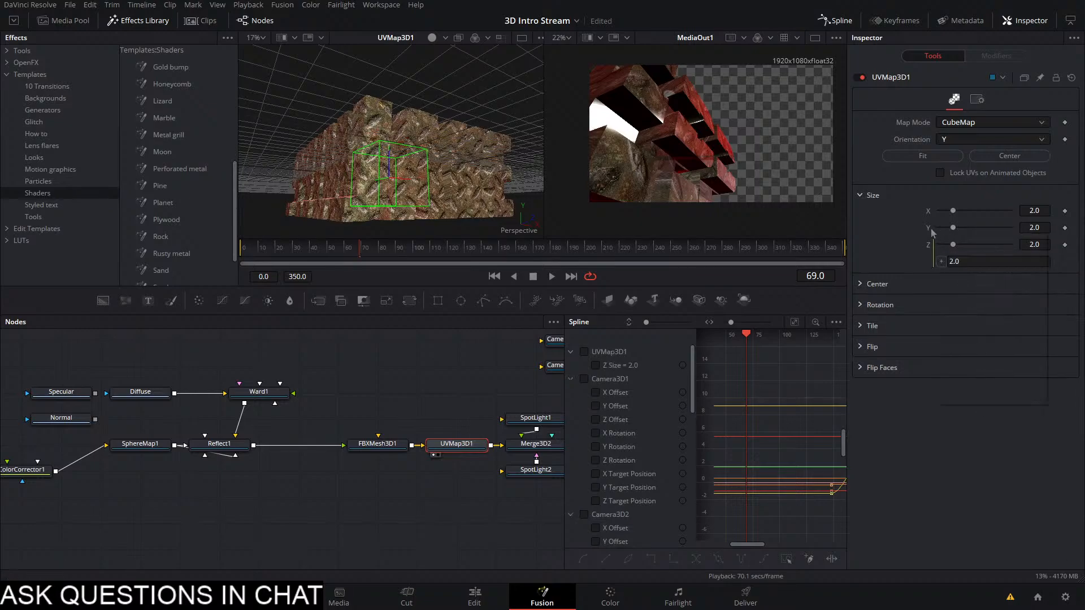
{"action": "right_click", "coordinate": [932, 232]}
{"action": "left_click", "coordinate": [964, 396]}
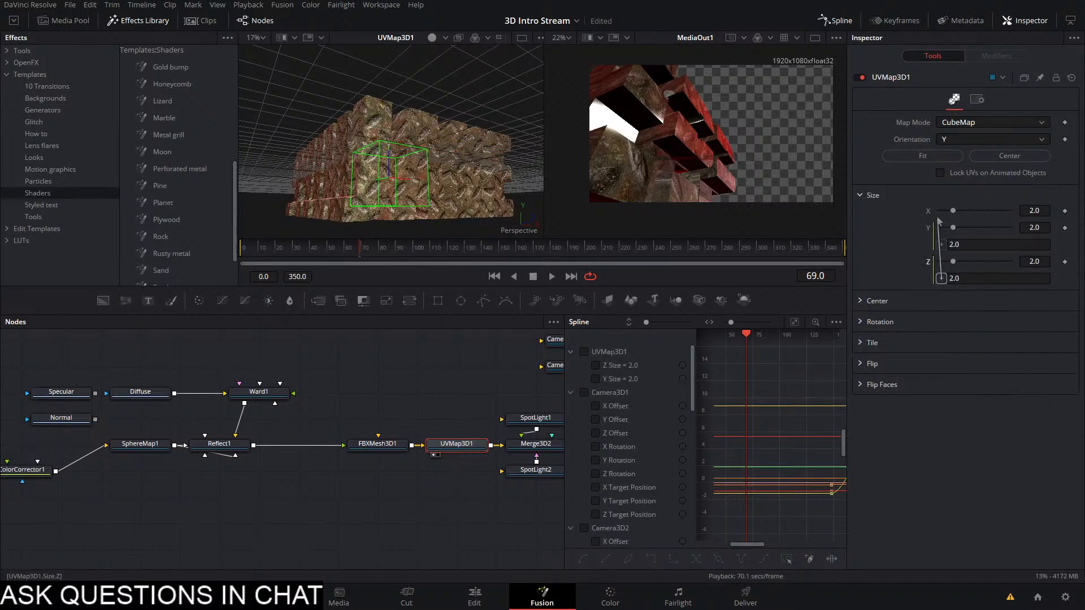
{"action": "mouse_move", "coordinate": [939, 221]}
{"action": "left_mouse_down"}
{"action": "mouse_move", "coordinate": [933, 212]}
{"action": "mouse_move", "coordinate": [977, 218]}
{"action": "mouse_move", "coordinate": [945, 222]}
{"action": "left_mouse_up"}
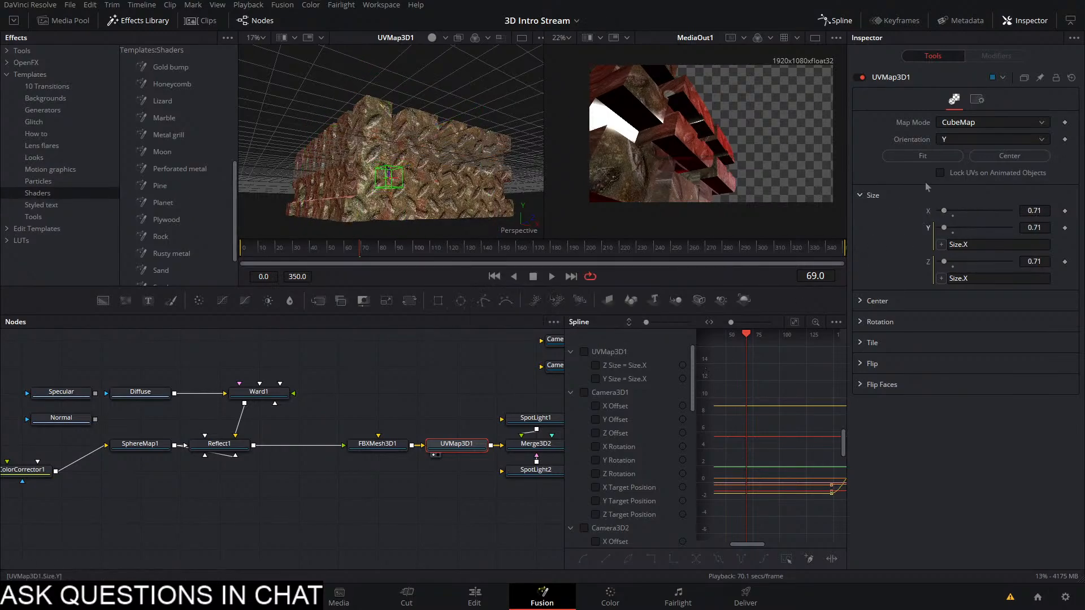
Link UVMap3D1's W Tile to Tile.V and V Tile to Tile.U with expressions, and set U Tile to 0.198
{"action": "left_click", "coordinate": [863, 344]}
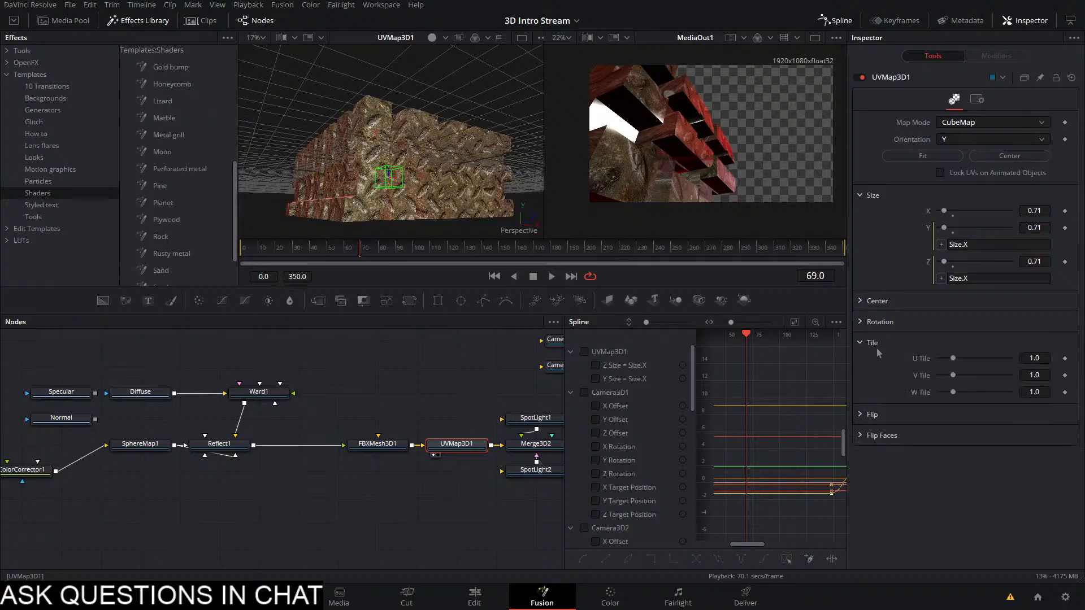
{"action": "right_click", "coordinate": [936, 405]}
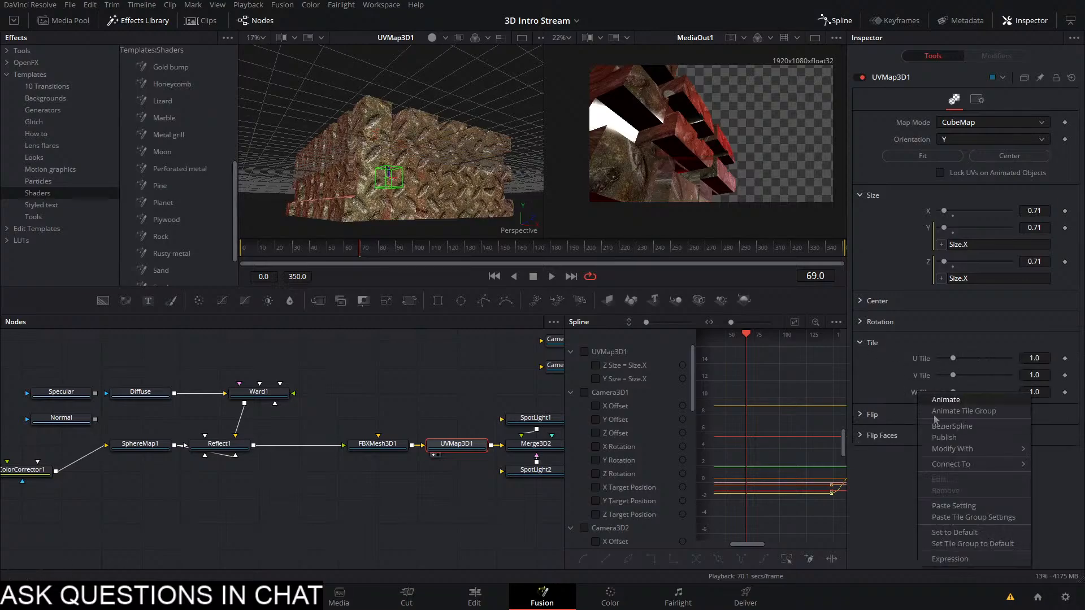
{"action": "left_click", "coordinate": [951, 422]}
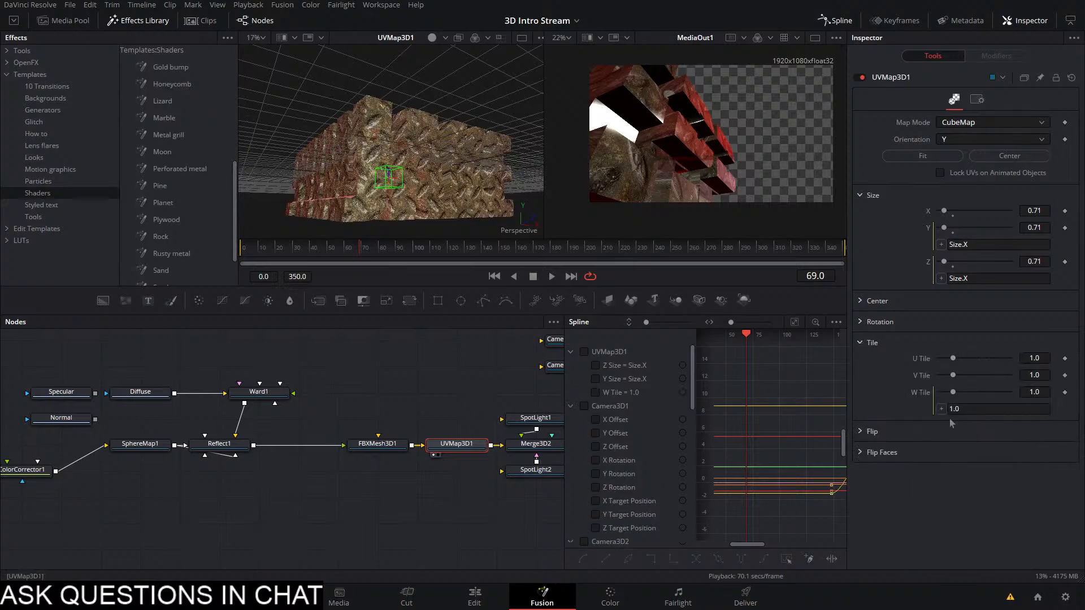
{"action": "left_click_drag", "start_coordinate": [924, 371], "coordinate": [925, 374]}
{"action": "right_click", "coordinate": [926, 385]}
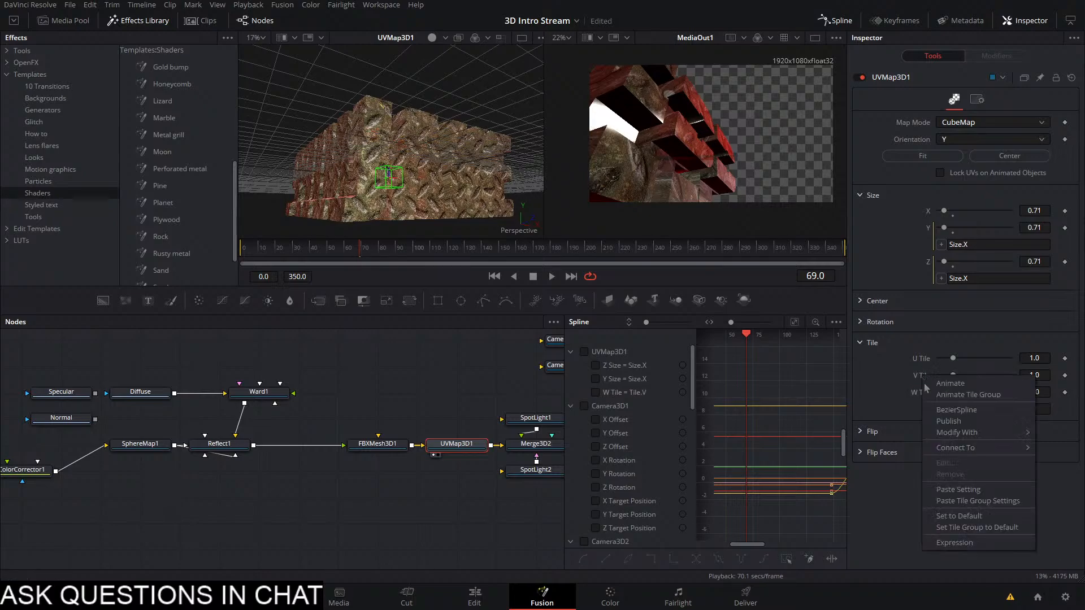
{"action": "left_click", "coordinate": [955, 543]}
{"action": "mouse_move", "coordinate": [936, 373]}
{"action": "left_mouse_down"}
{"action": "mouse_move", "coordinate": [928, 360]}
{"action": "mouse_move", "coordinate": [953, 362]}
{"action": "left_mouse_up"}
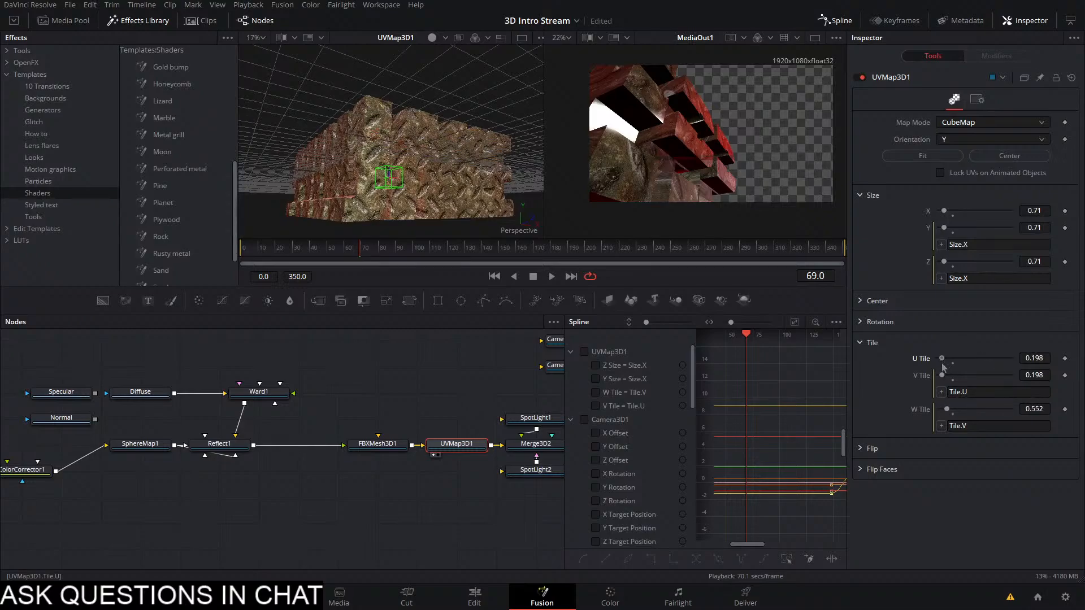
Fit UVMap3D1's cube map to the text mesh and save the project
{"action": "left_click", "coordinate": [944, 155]}
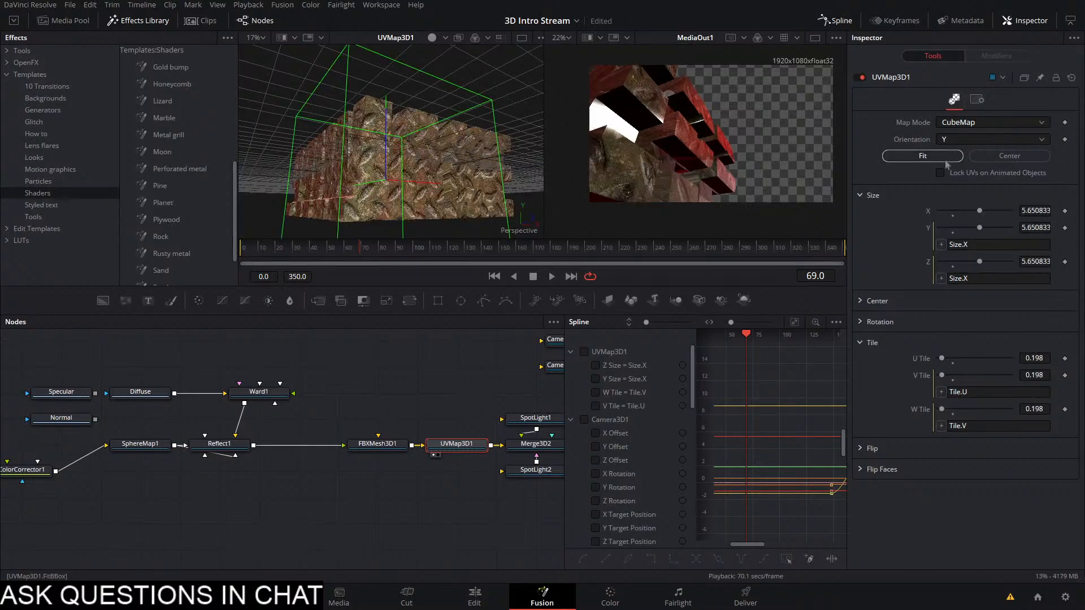
{"action": "mouse_move", "coordinate": [983, 213]}
{"action": "left_mouse_down"}
{"action": "mouse_move", "coordinate": [964, 218]}
{"action": "mouse_move", "coordinate": [983, 215]}
{"action": "left_mouse_up"}
{"action": "left_click", "coordinate": [932, 156]}
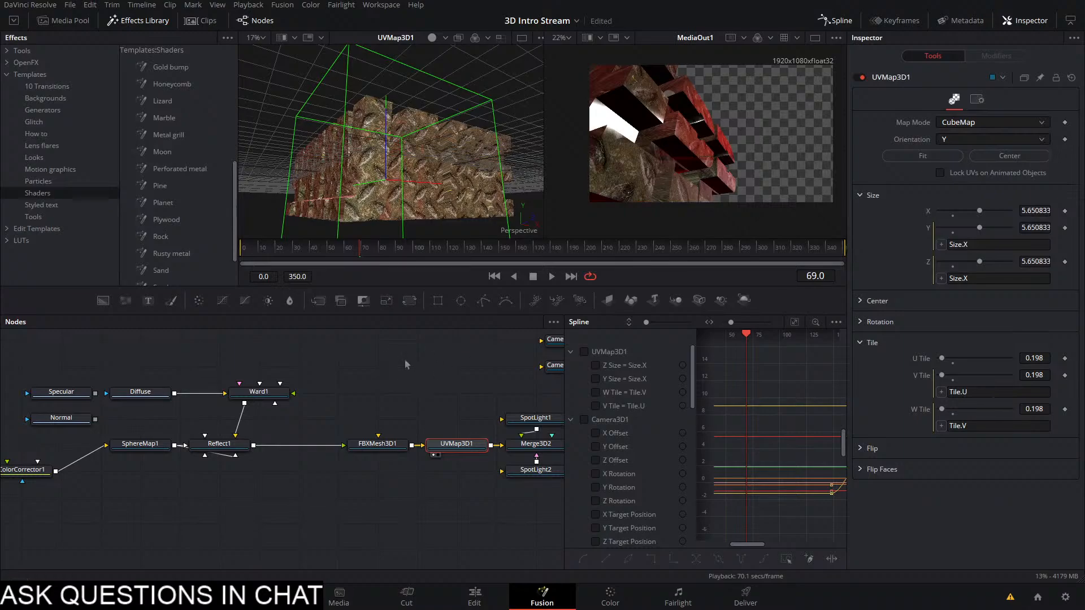
{"action": "key", "text": "ctrl+s"}
Display the Diffuse texture in the first viewer and place the Diffuse node above Specular
{"action": "left_click_drag", "start_coordinate": [403, 186], "coordinate": [362, 178]}
{"action": "left_click_drag", "start_coordinate": [160, 395], "coordinate": [320, 218]}
{"action": "left_click_drag", "start_coordinate": [273, 363], "coordinate": [358, 395]}
{"action": "left_click_drag", "start_coordinate": [249, 420], "coordinate": [170, 366]}
Insert a Color Corrector node between Diffuse and Ward1
{"action": "key", "text": "shift+space"}
{"action": "type", "text": "color"}
{"action": "key", "text": "Down"}
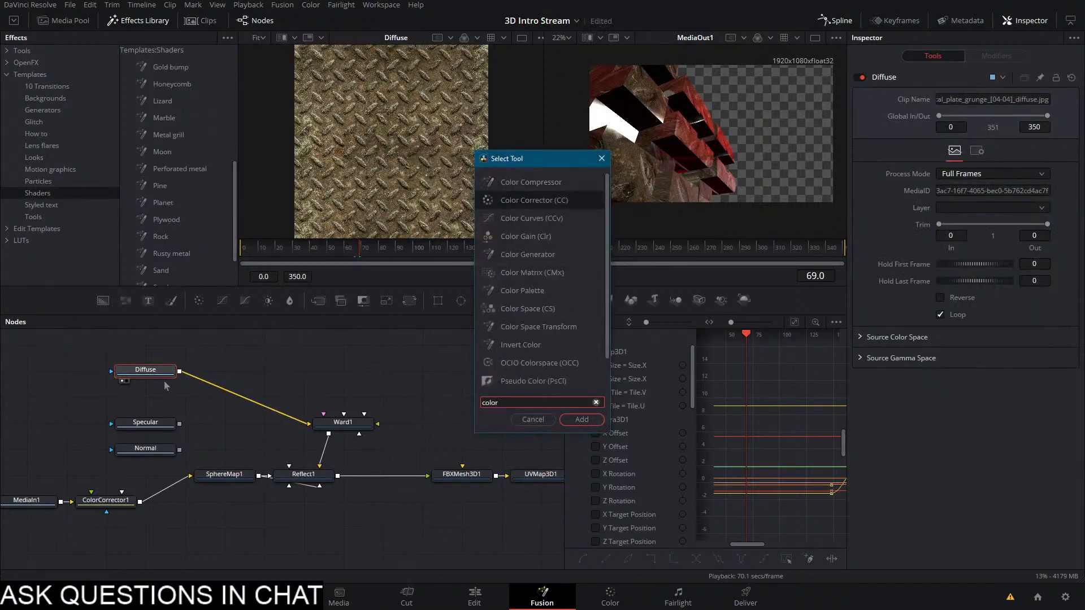
{"action": "key", "text": "Return"}
View ColorCorrector2 in the first viewer, set saturation 0.36, contrast 1.22, gain 1.32 and lift -0.09, and save the project
{"action": "left_click_drag", "start_coordinate": [975, 335], "coordinate": [953, 335]}
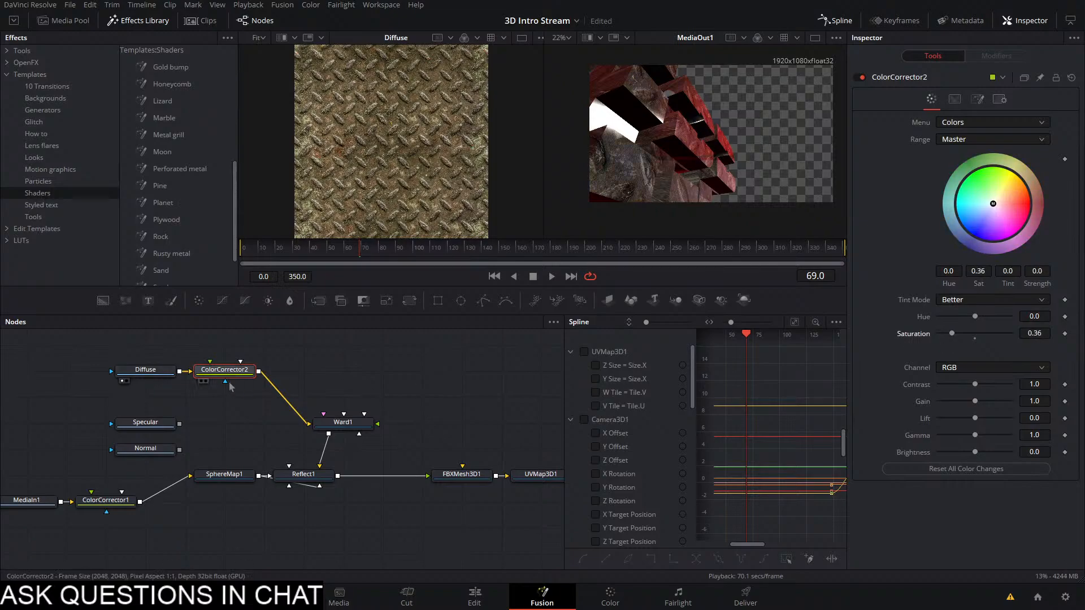
{"action": "key", "text": "1"}
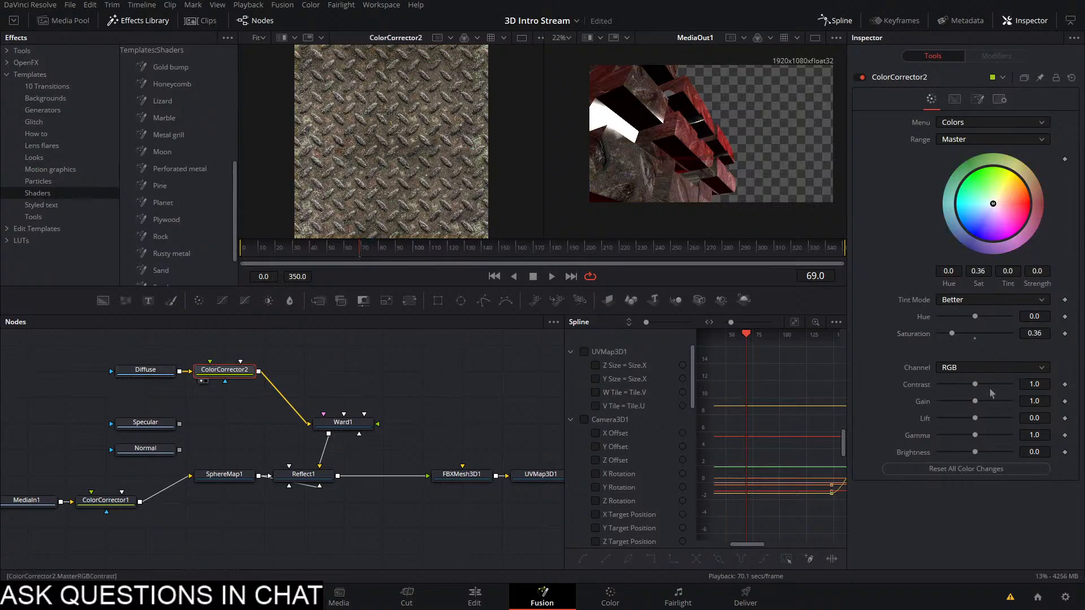
{"action": "left_click_drag", "start_coordinate": [1010, 389], "coordinate": [972, 419]}
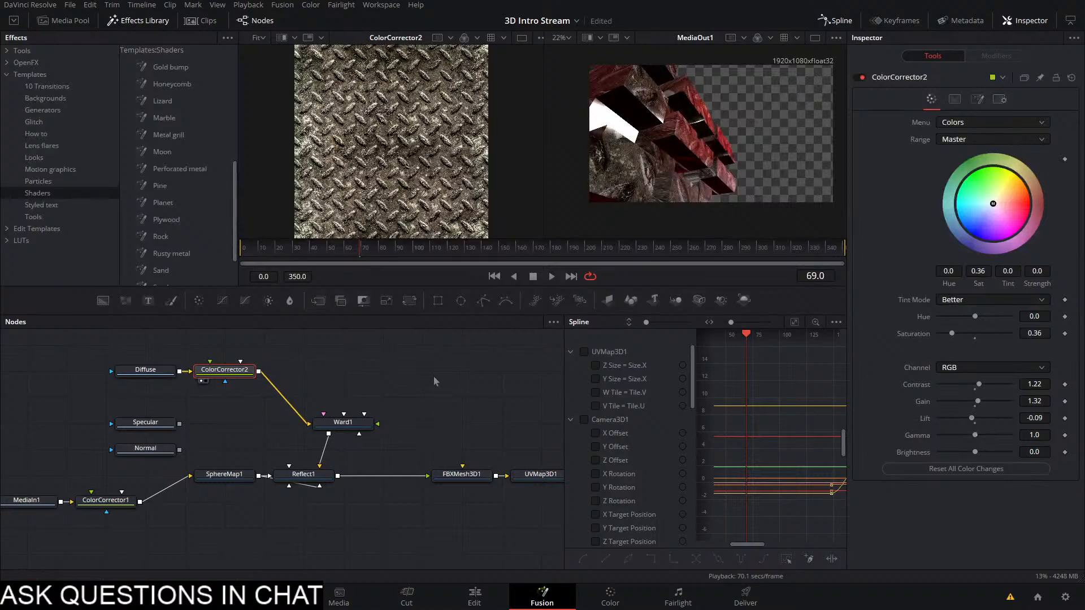
{"action": "key", "text": "ctrl+s"}
Connect the Specular texture to Ward1's Specular Color Material input
{"action": "left_click_drag", "start_coordinate": [179, 431], "coordinate": [324, 430]}
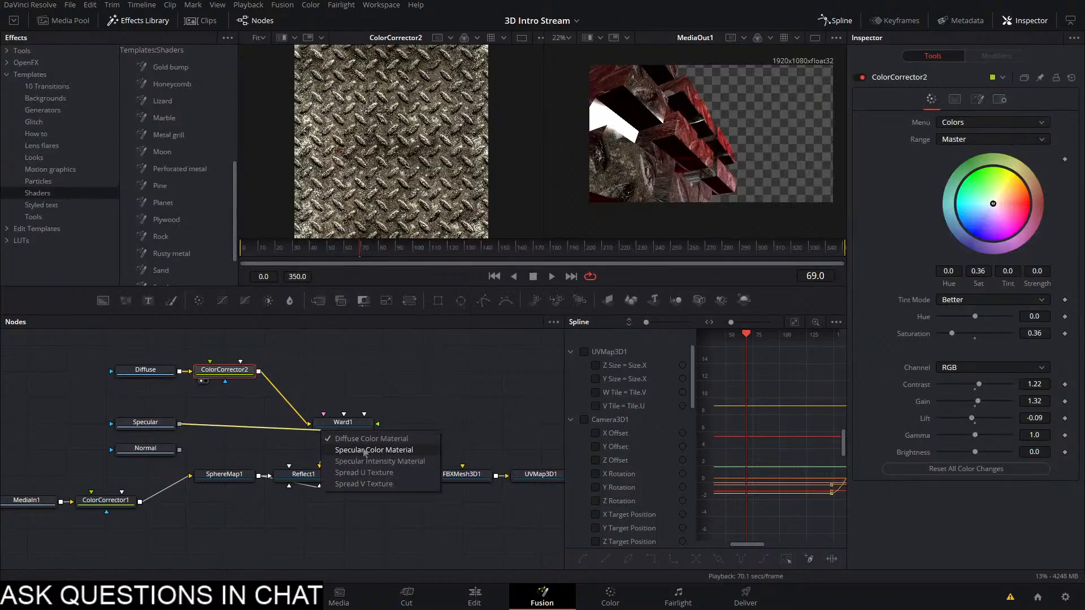
{"action": "left_click", "coordinate": [364, 453]}
Add a BumpMap node directly after the Normal texture
{"action": "left_click", "coordinate": [133, 464]}
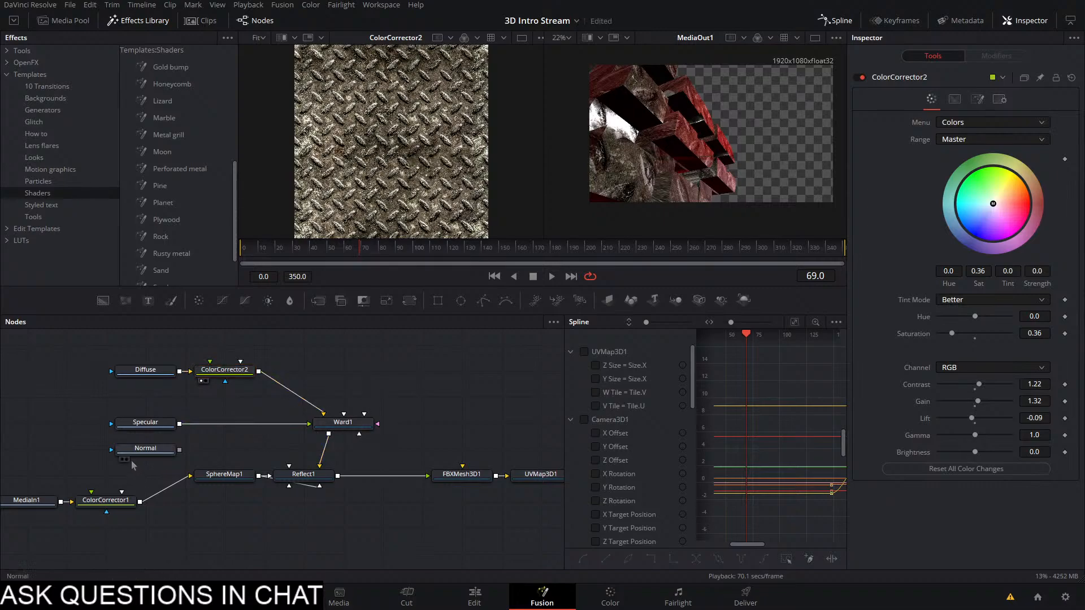
{"action": "left_click", "coordinate": [145, 459]}
{"action": "key", "text": "shift+space"}
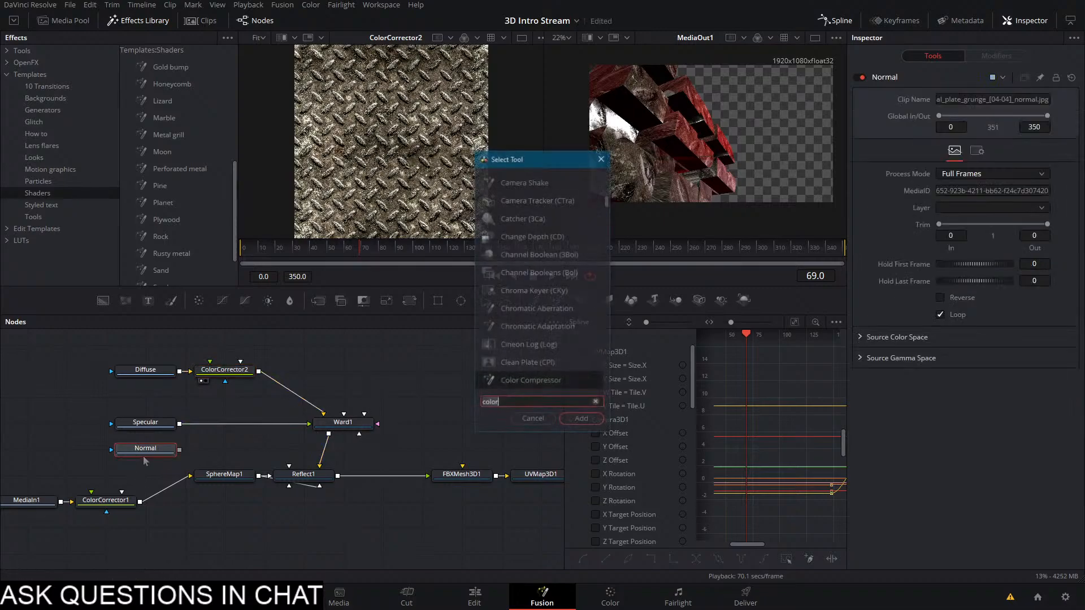
{"action": "type", "text": "bumo"}
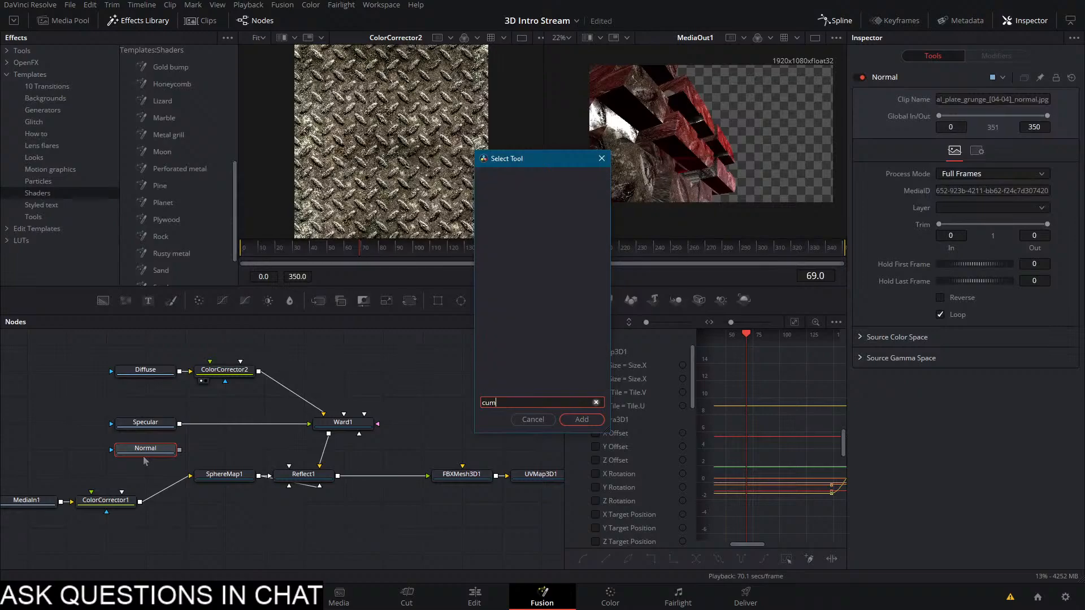
{"action": "key", "text": "BackSpace"}
{"action": "key", "text": "BackSpace"}
{"action": "key", "text": "BackSpace"}
{"action": "key", "text": "BackSpace"}
{"action": "type", "text": "bump"}
{"action": "key", "text": "Return"}
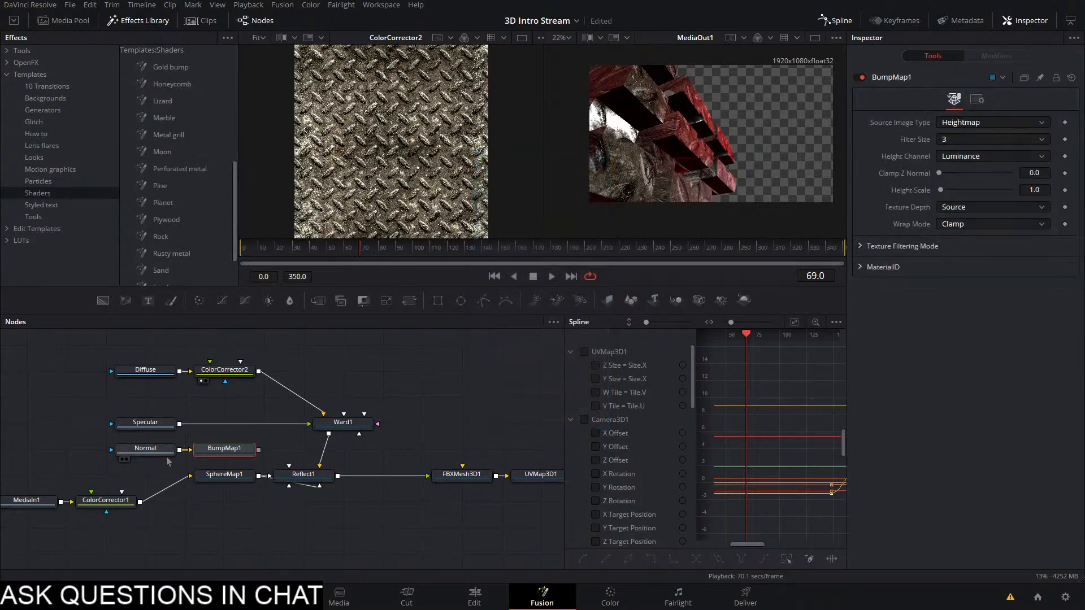
Connect BumpMap1 to the Ward1 material and save the project
{"action": "left_click_drag", "start_coordinate": [259, 449], "coordinate": [351, 432]}
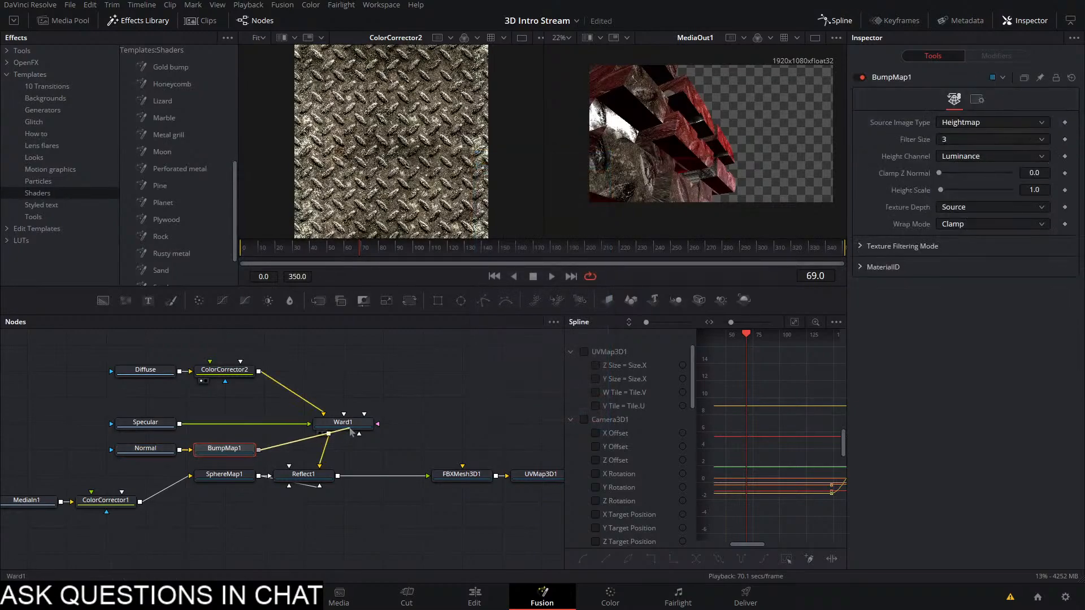
{"action": "left_click", "coordinate": [369, 404]}
{"action": "key", "text": "ctrl+s"}
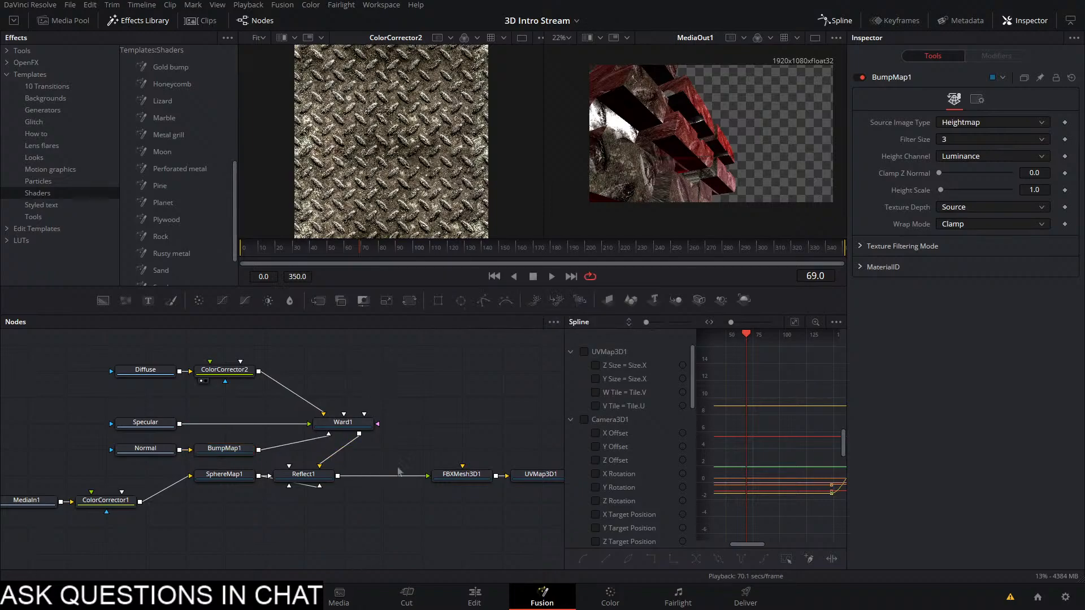
Move FBXMesh3D1 and UVMap3D1 together closer to Reflect1, in line with its row
{"action": "left_click_drag", "start_coordinate": [537, 444], "coordinate": [446, 503]}
{"action": "left_click_drag", "start_coordinate": [461, 475], "coordinate": [382, 475]}
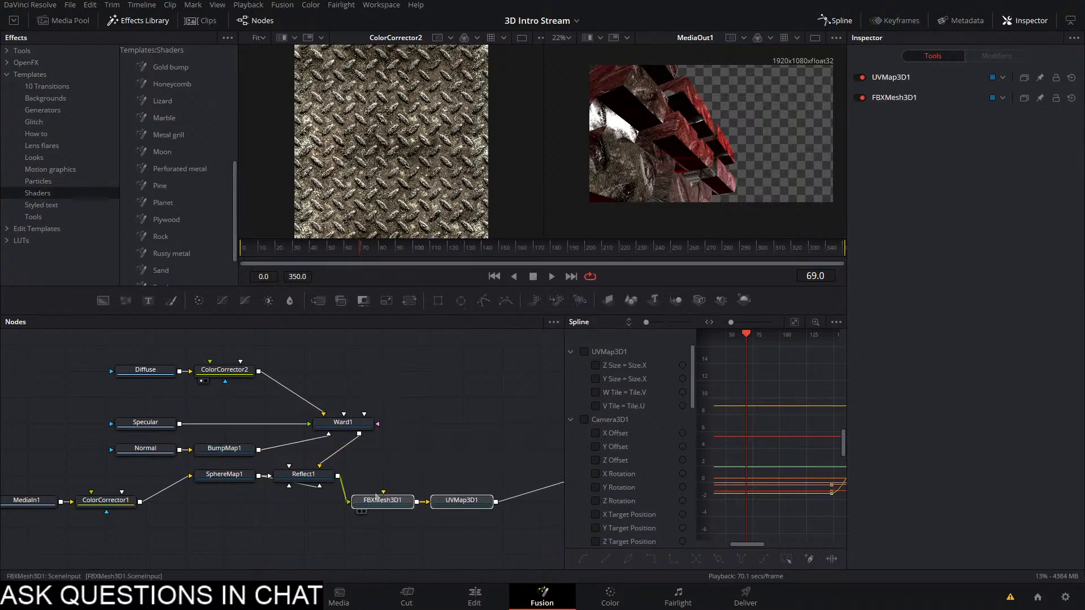
{"action": "left_click", "coordinate": [448, 523]}
{"action": "key", "text": "shift+space"}
{"action": "type", "text": "bum"}
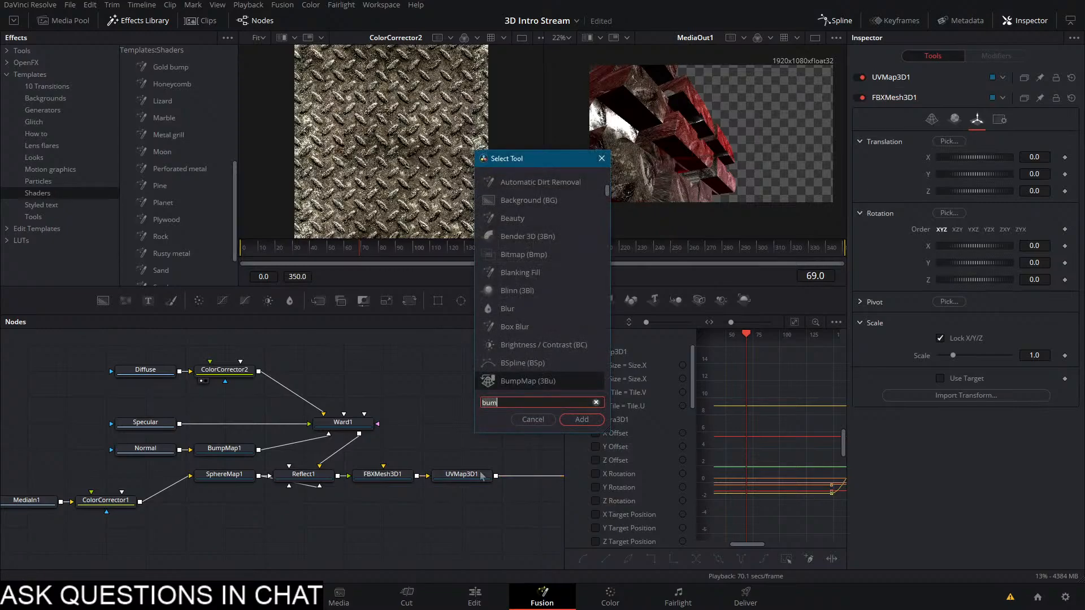
{"action": "key", "text": "Escape"}
Insert a Displace 3D node directly after UVMap3D1
{"action": "left_click", "coordinate": [477, 475]}
{"action": "key", "text": "shift+space"}
{"action": "type", "text": "di"}
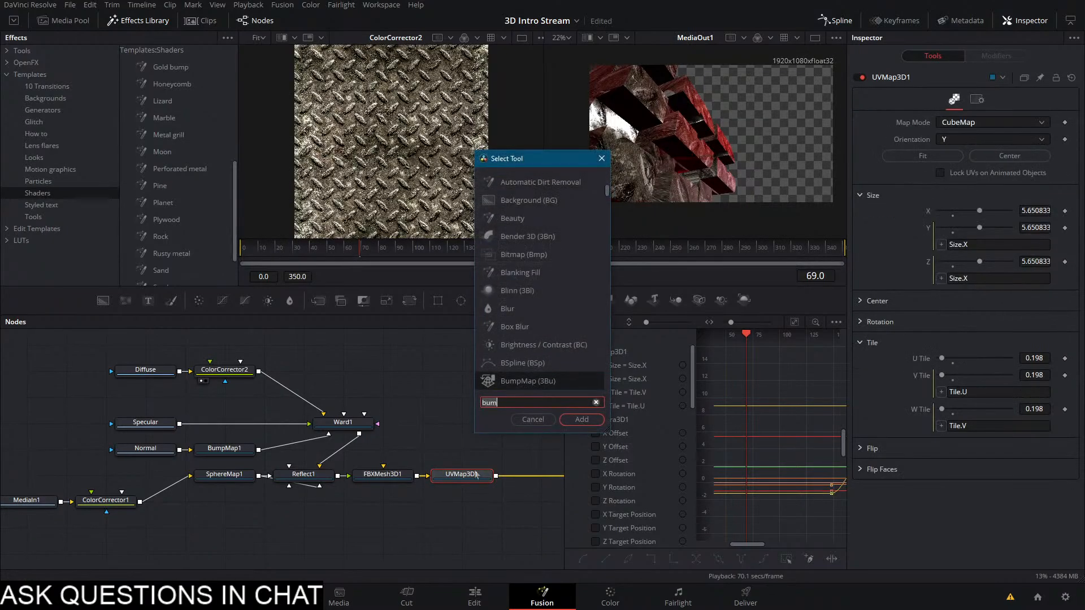
{"action": "type", "text": "pl"}
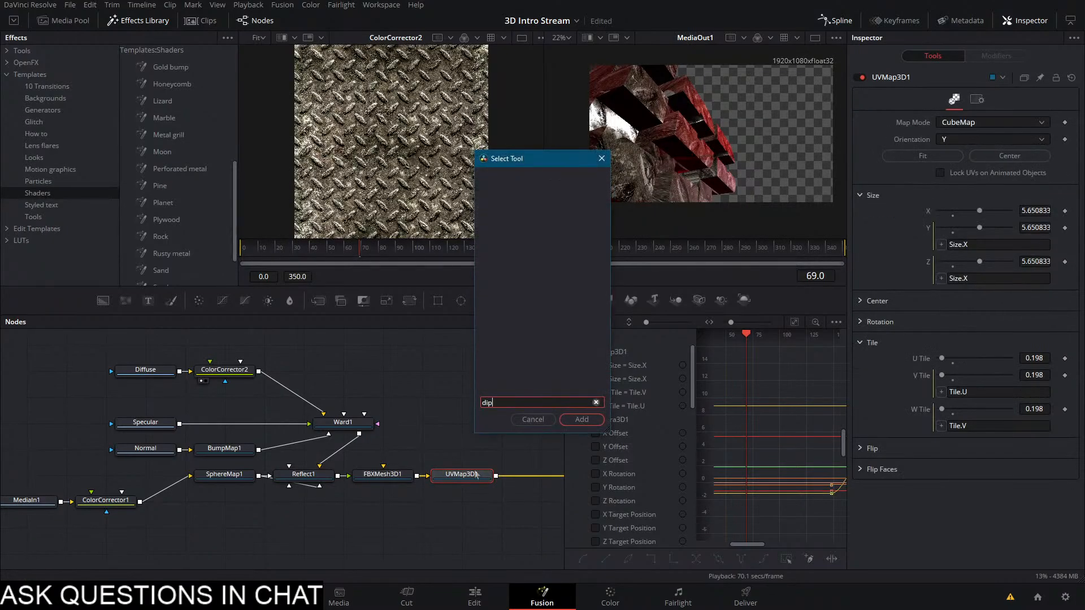
{"action": "key", "text": "BackSpace"}
{"action": "type", "text": "spla"}
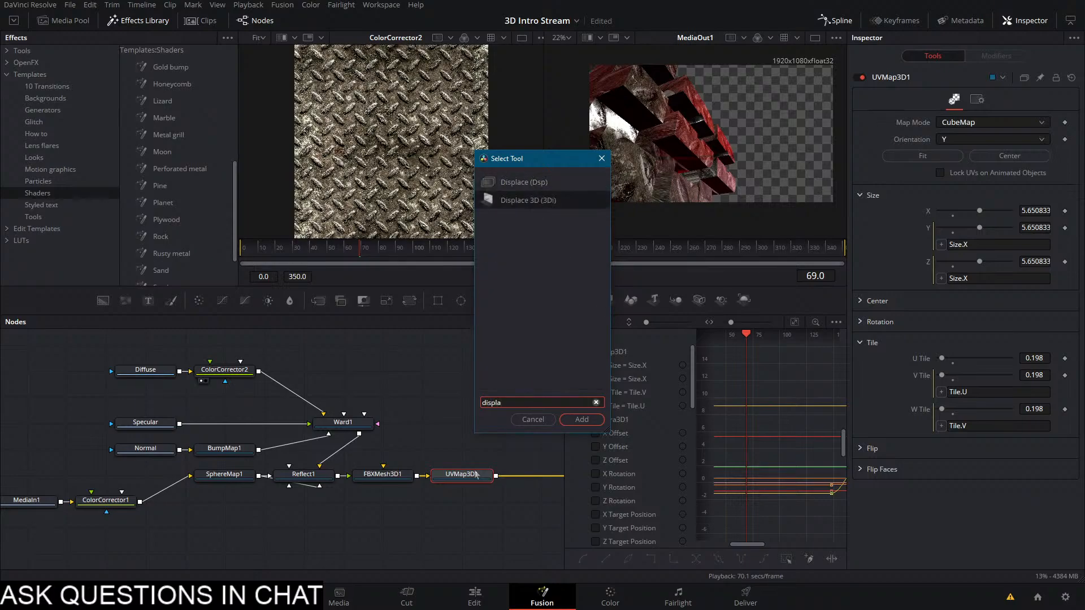
{"action": "key", "text": "Return"}
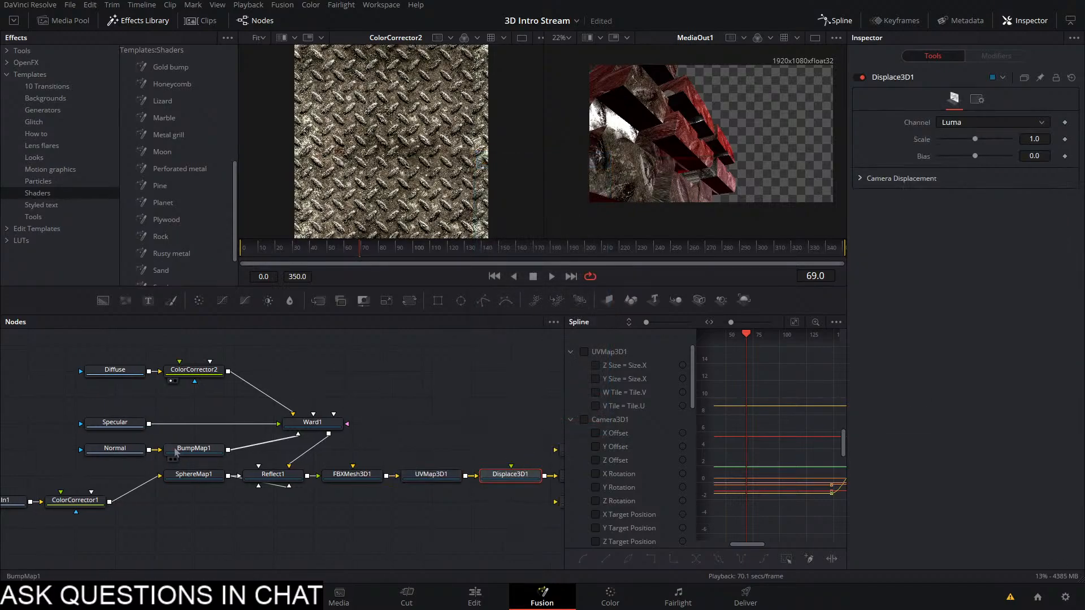
Feed BumpMap1 into Displace3D1, show it in the first viewer, and set the displacement scale to 0.376
{"action": "left_click_drag", "start_coordinate": [149, 450], "coordinate": [515, 480]}
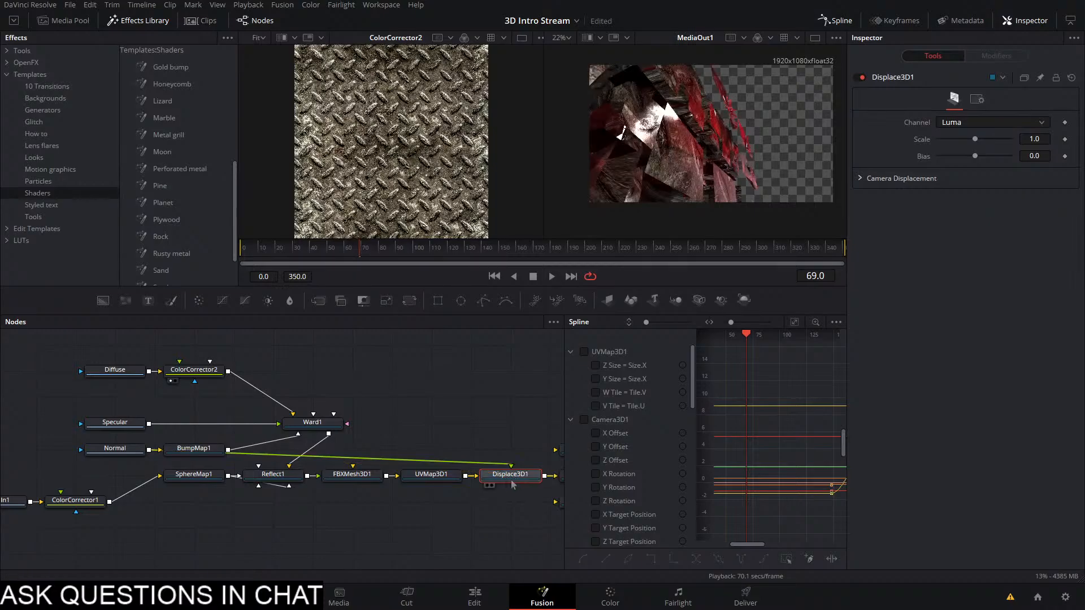
{"action": "key", "text": "1"}
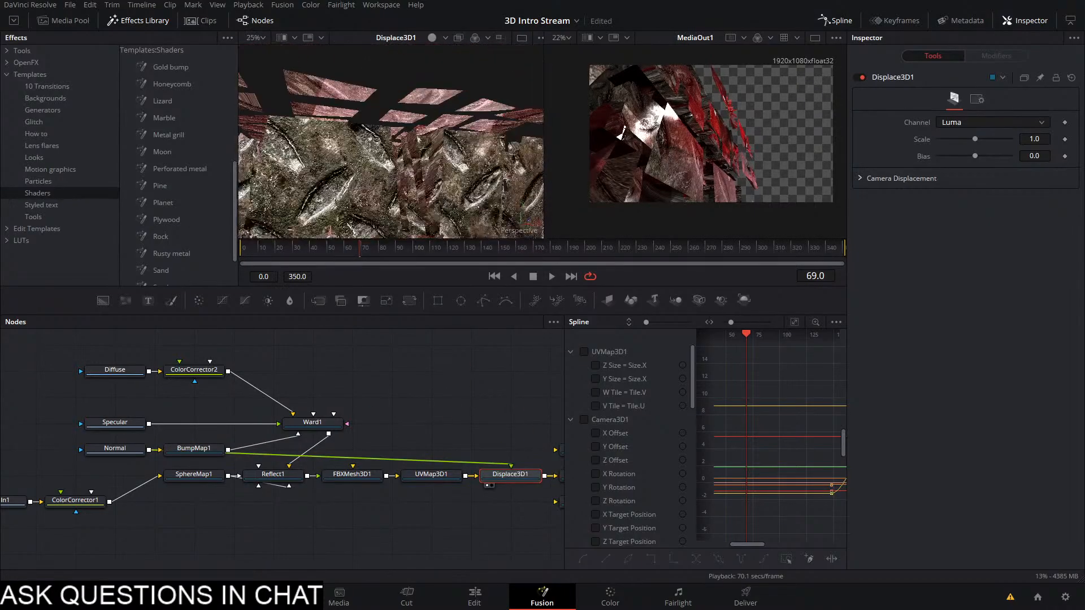
{"action": "scroll", "coordinate": [391, 147], "scroll_direction": "down", "scroll_amount": 4}
{"action": "left_click_drag", "start_coordinate": [975, 139], "coordinate": [937, 164]}
{"action": "scroll", "coordinate": [422, 175], "scroll_direction": "up", "scroll_amount": 4}
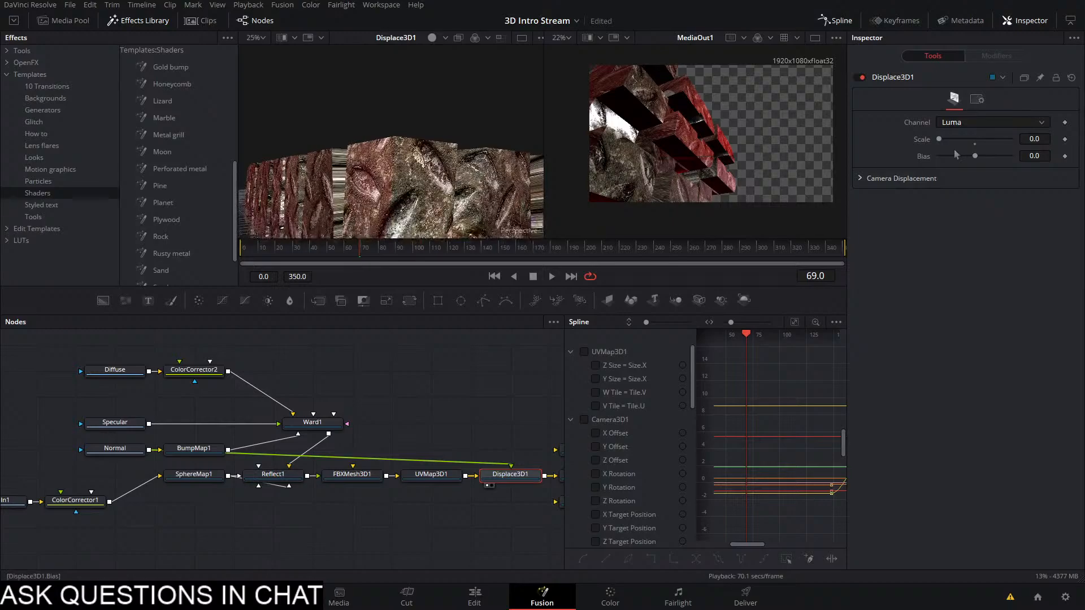
{"action": "left_click_drag", "start_coordinate": [1033, 138], "coordinate": [1067, 137]}
{"action": "left_click_drag", "start_coordinate": [413, 170], "coordinate": [570, 172]}
Move Displace3D1 between FBXMesh3D1 and UVMap3D1 and reconnect BumpMap1 to it
{"action": "left_click_drag", "start_coordinate": [506, 476], "coordinate": [464, 451]}
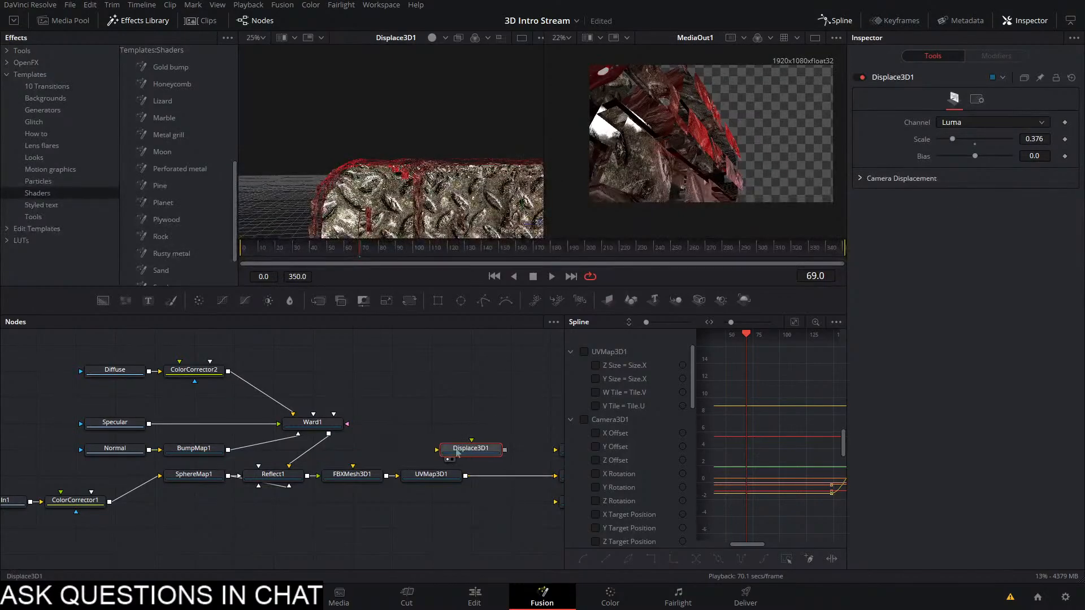
{"action": "mouse_move", "coordinate": [419, 478]}
{"action": "left_mouse_down"}
{"action": "mouse_move", "coordinate": [497, 484]}
{"action": "mouse_move", "coordinate": [434, 479]}
{"action": "mouse_move", "coordinate": [421, 452]}
{"action": "mouse_move", "coordinate": [417, 476]}
{"action": "left_mouse_up"}
{"action": "left_click_drag", "start_coordinate": [229, 449], "coordinate": [440, 482]}
Check the Normal texture in the first viewer, and view Displace3D1 with its channel set to Pos and scale to 1.449
{"action": "left_click_drag", "start_coordinate": [370, 141], "coordinate": [261, 363]}
{"action": "left_click_drag", "start_coordinate": [114, 448], "coordinate": [313, 218]}
{"action": "scroll", "coordinate": [339, 170], "scroll_direction": "up", "scroll_amount": 3}
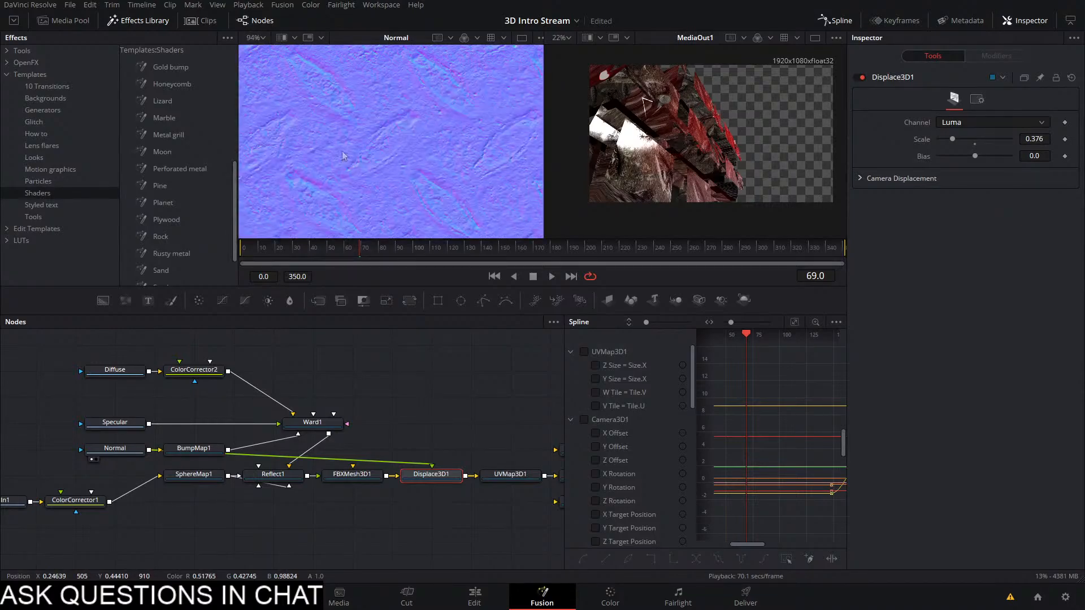
{"action": "scroll", "coordinate": [343, 157], "scroll_direction": "down", "scroll_amount": 5}
{"action": "left_click", "coordinate": [969, 124]}
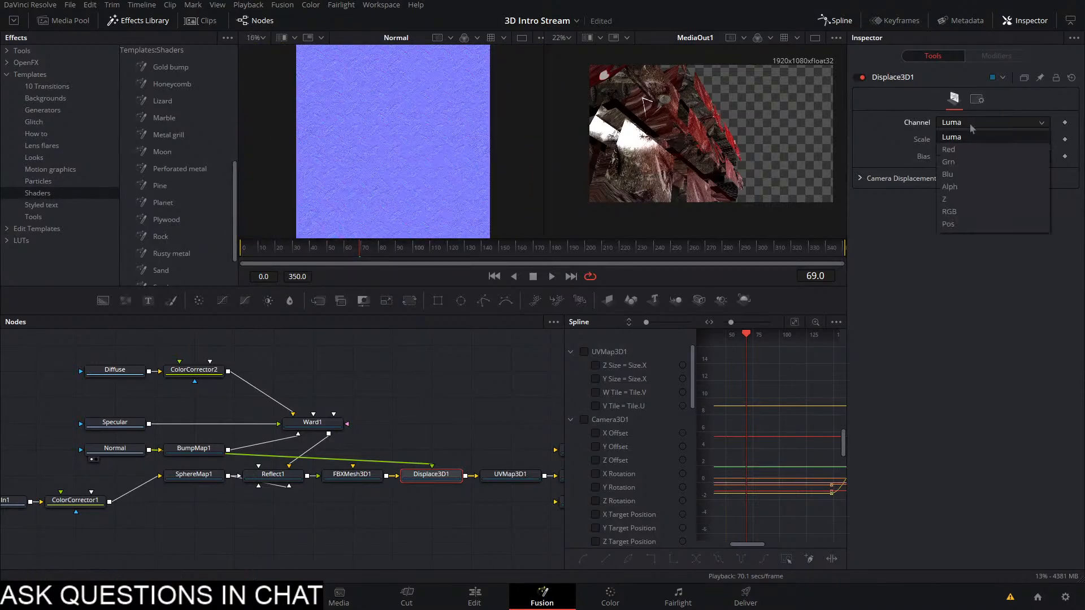
{"action": "left_click", "coordinate": [955, 223]}
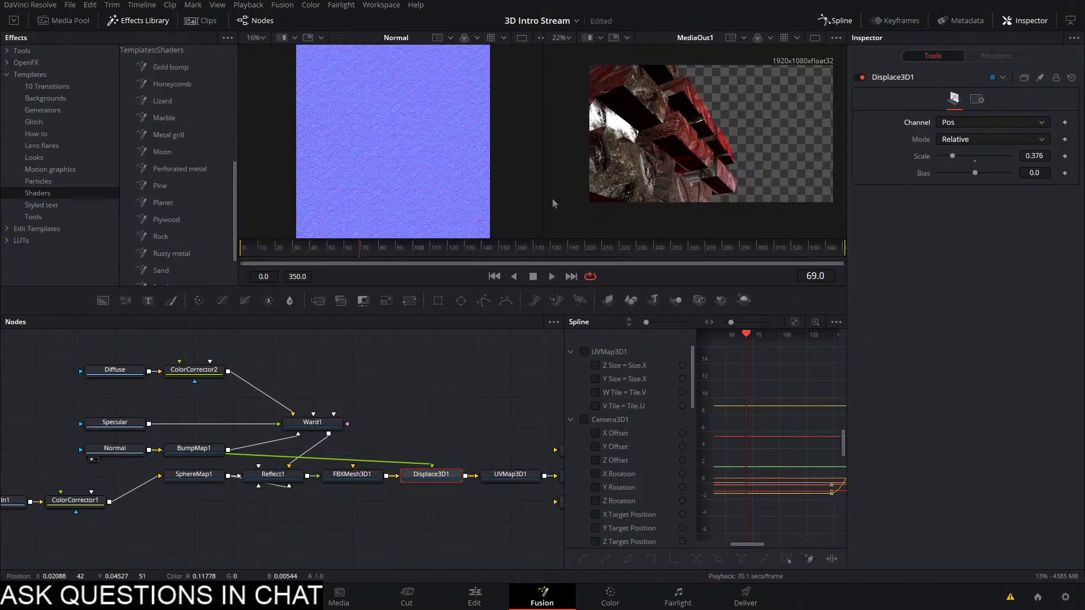
{"action": "key", "text": "1"}
{"action": "left_click_drag", "start_coordinate": [417, 164], "coordinate": [4, 83]}
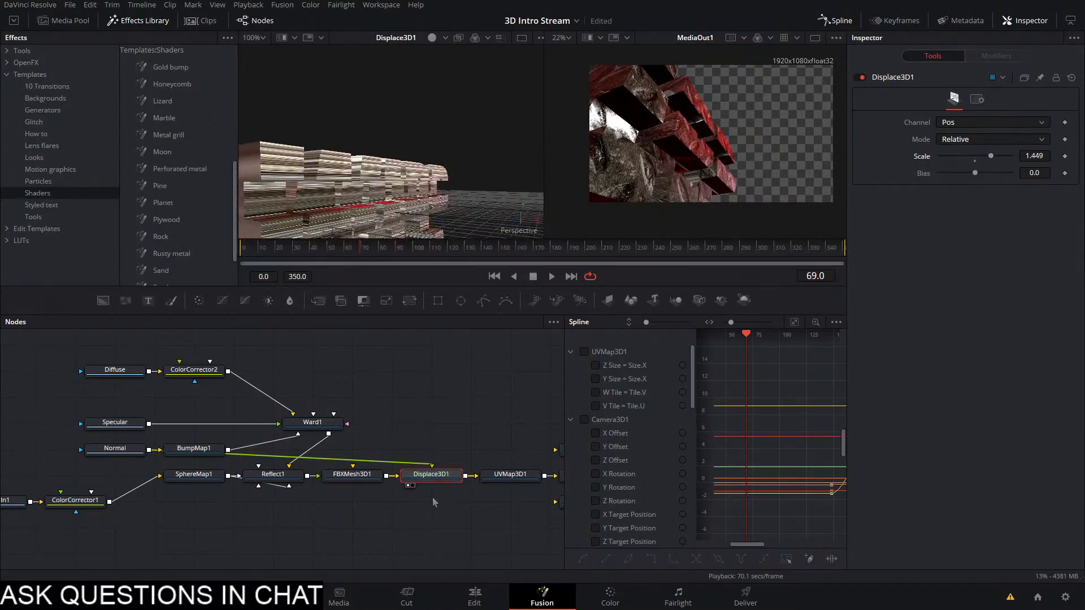
Place Displace3D1 back after UVMap3D1 and reconnect BumpMap1 to it
{"action": "left_click_drag", "start_coordinate": [442, 479], "coordinate": [482, 431]}
{"action": "left_click_drag", "start_coordinate": [512, 479], "coordinate": [433, 481]}
{"action": "left_click_drag", "start_coordinate": [482, 427], "coordinate": [513, 479]}
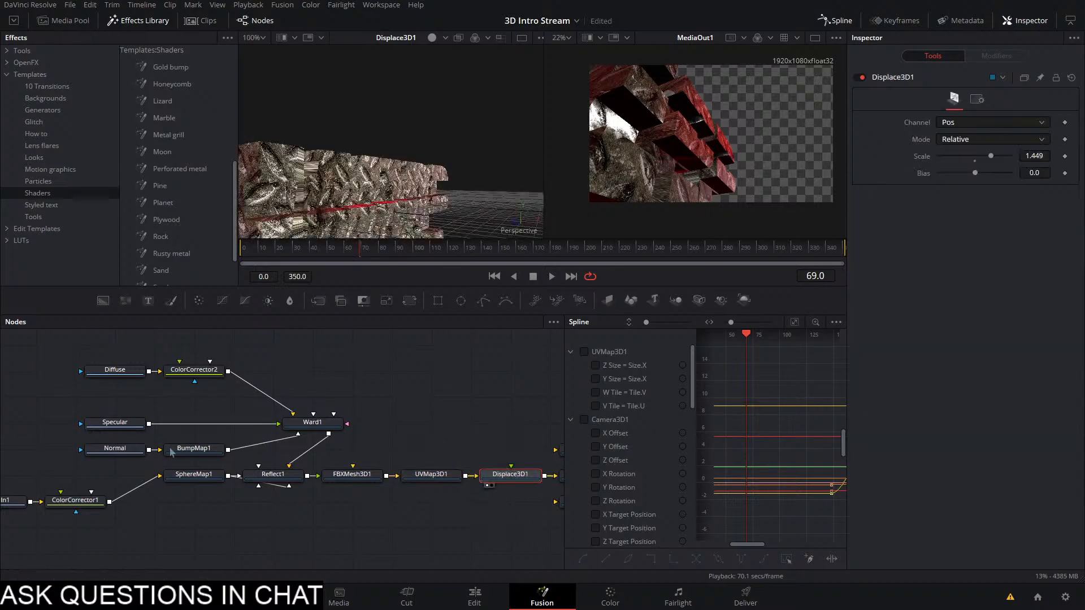
{"action": "left_click_drag", "start_coordinate": [229, 450], "coordinate": [513, 479]}
{"action": "left_click_drag", "start_coordinate": [228, 450], "coordinate": [510, 474]}
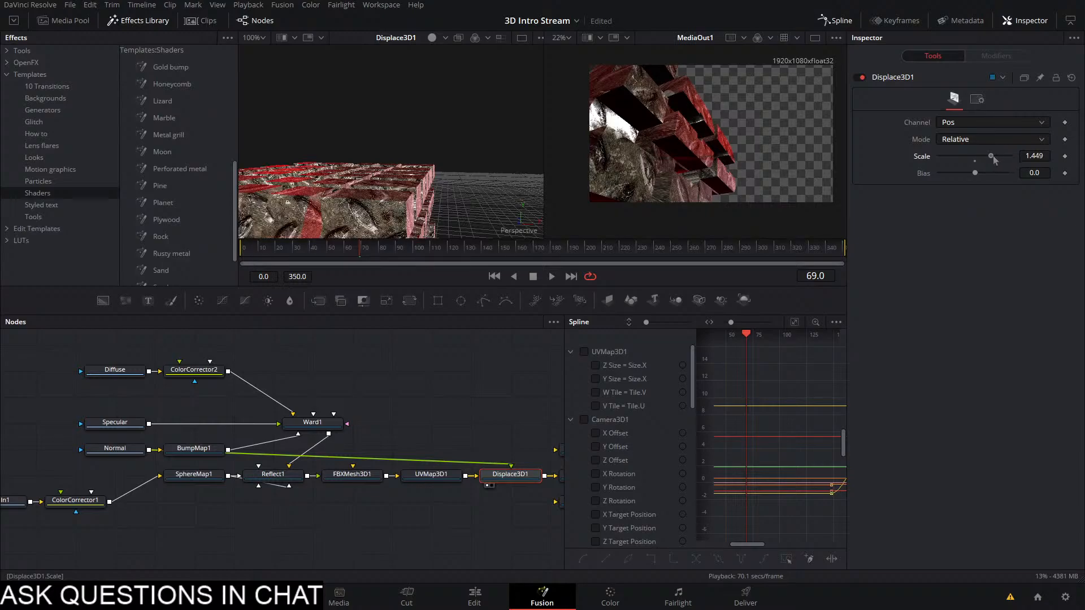
Set Displace3D1's scale to 1.113 and try different displacement channels, including Alph, Red, Pos and RGB
{"action": "left_click", "coordinate": [978, 141]}
{"action": "left_click", "coordinate": [976, 153]}
{"action": "left_click", "coordinate": [974, 122]}
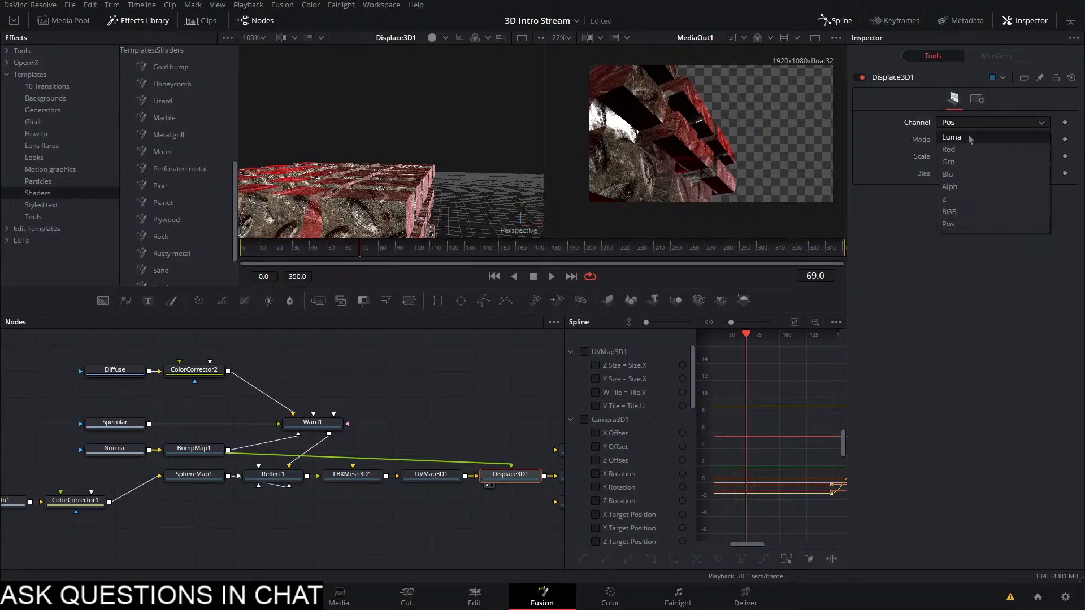
{"action": "left_click", "coordinate": [964, 201]}
{"action": "key", "text": "Up"}
{"action": "key", "text": "Up"}
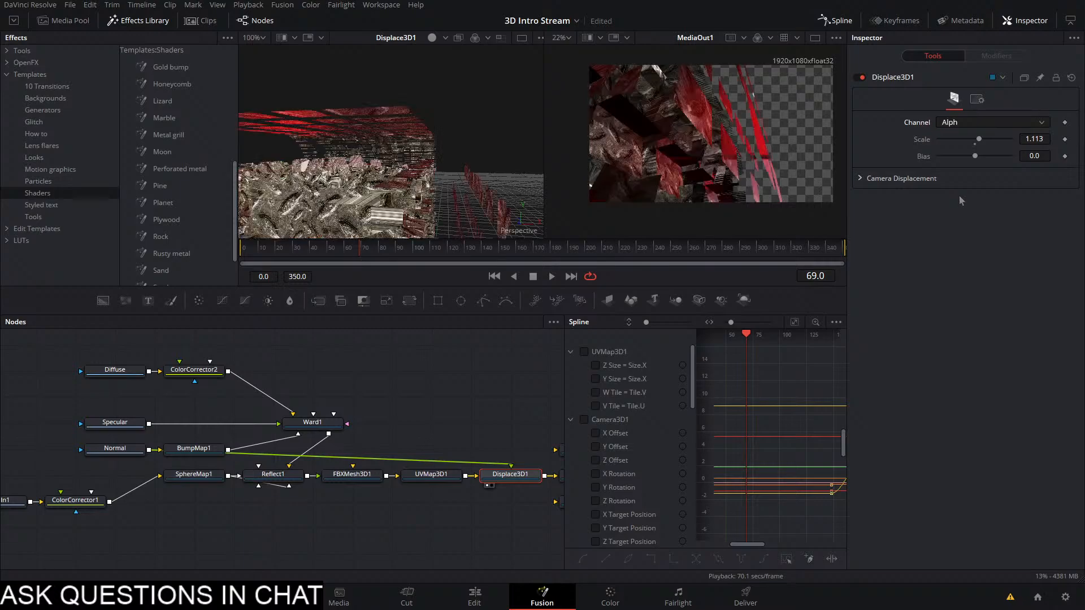
{"action": "key", "text": "Down"}
{"action": "key", "text": "Down"}
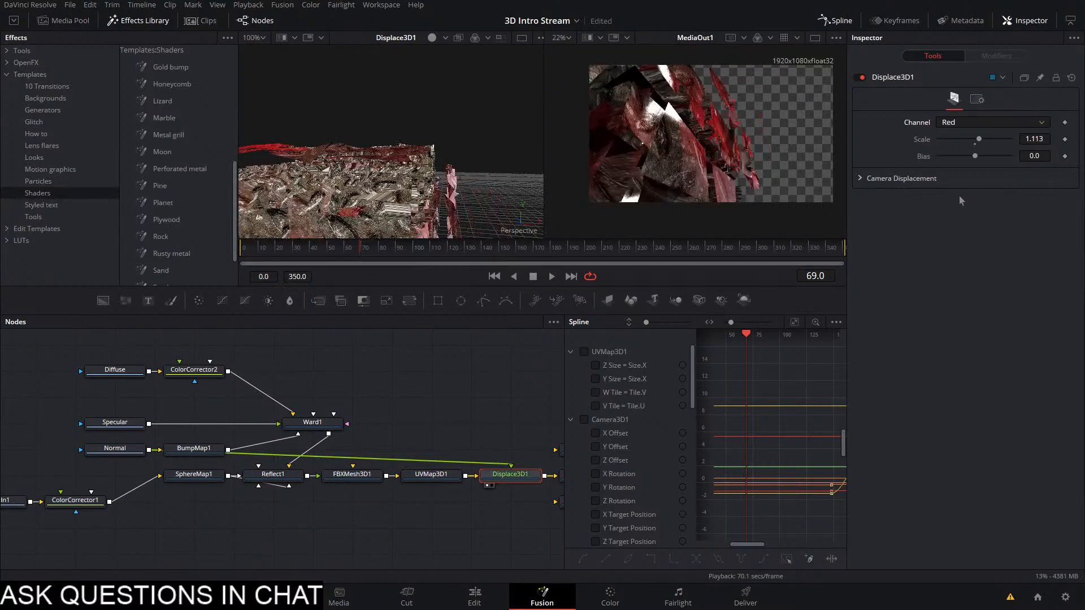
{"action": "key", "text": "Down"}
{"action": "key", "text": "Down"}
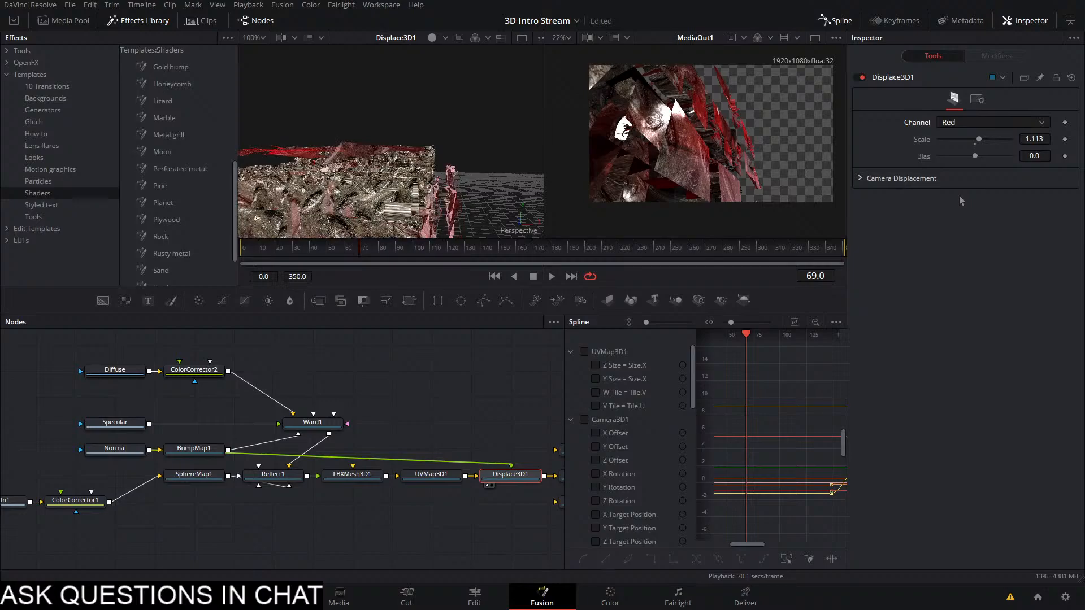
{"action": "key", "text": "Down"}
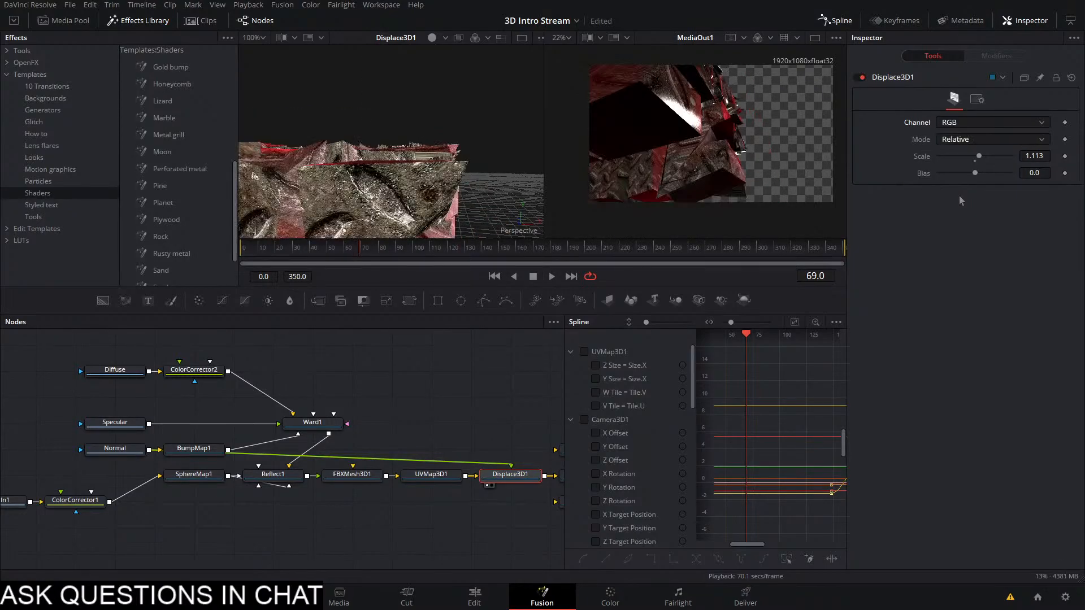
{"action": "key", "text": "Down"}
{"action": "key", "text": "Up"}
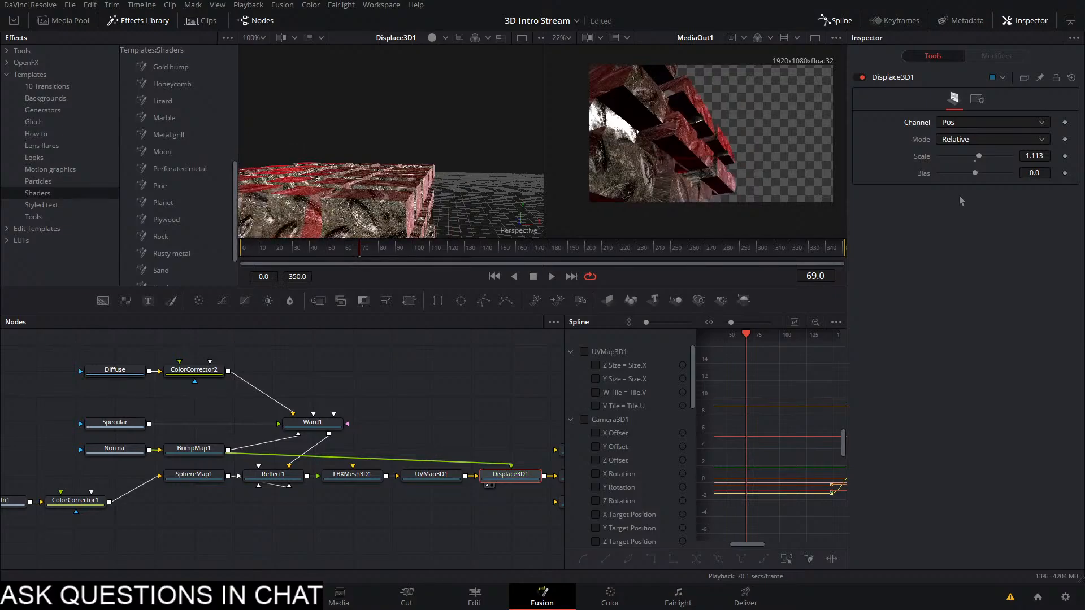
{"action": "key", "text": "Down"}
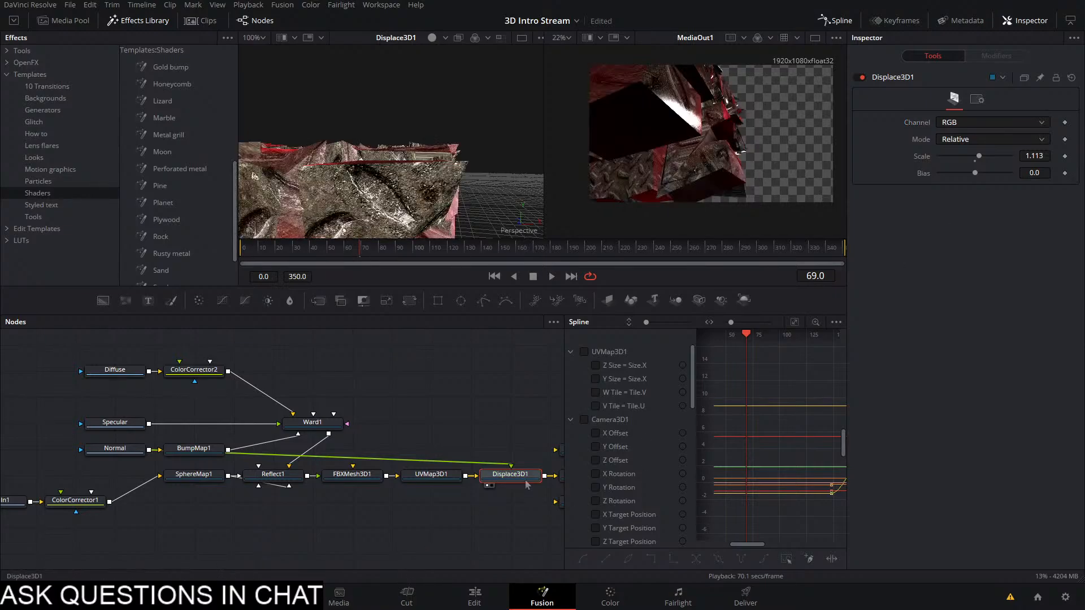
Delete the Displace3D1 node and inspect the UV-mapped text mesh
{"action": "key", "text": "Delete"}
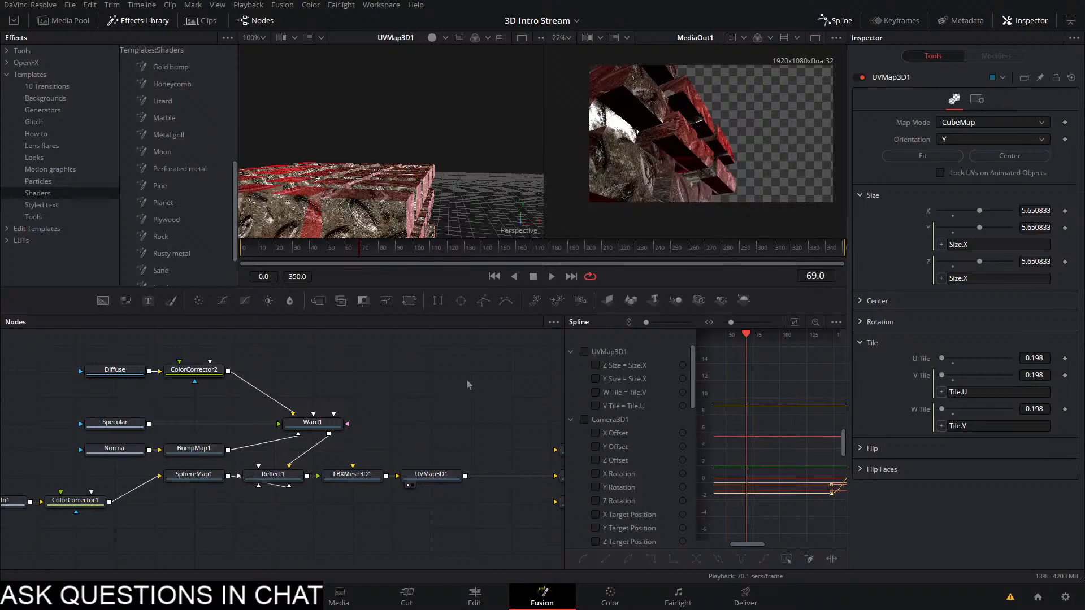
{"action": "left_click_drag", "start_coordinate": [384, 193], "coordinate": [403, 164]}
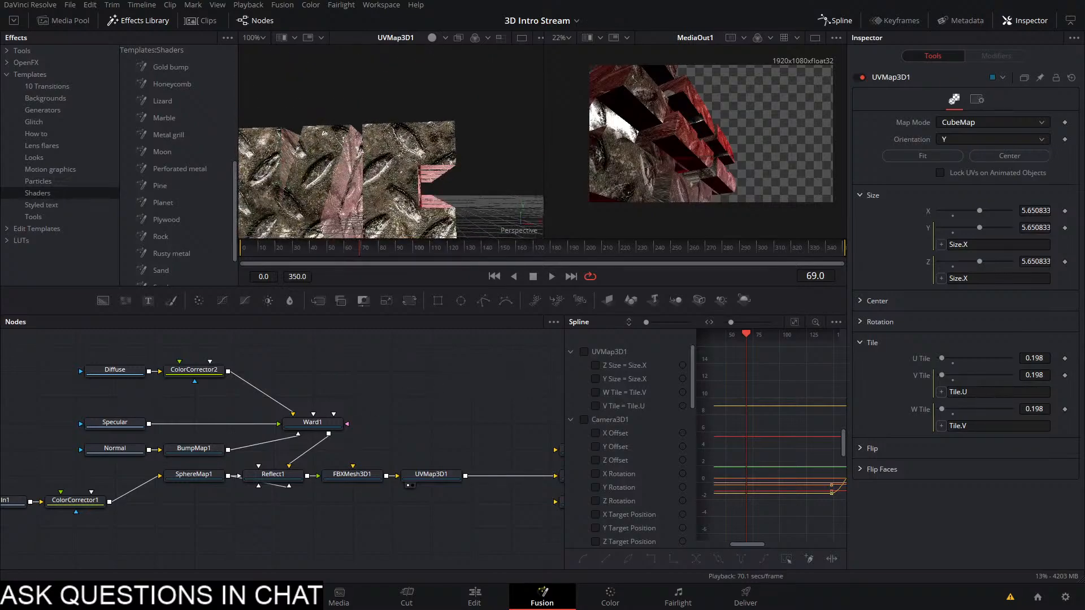
Browse the Metal_maps folder of the ProShaders2_JPG_2K library in File Explorer for metal textures, then return to Fusion
{"action": "key", "text": "alt+Tab"}
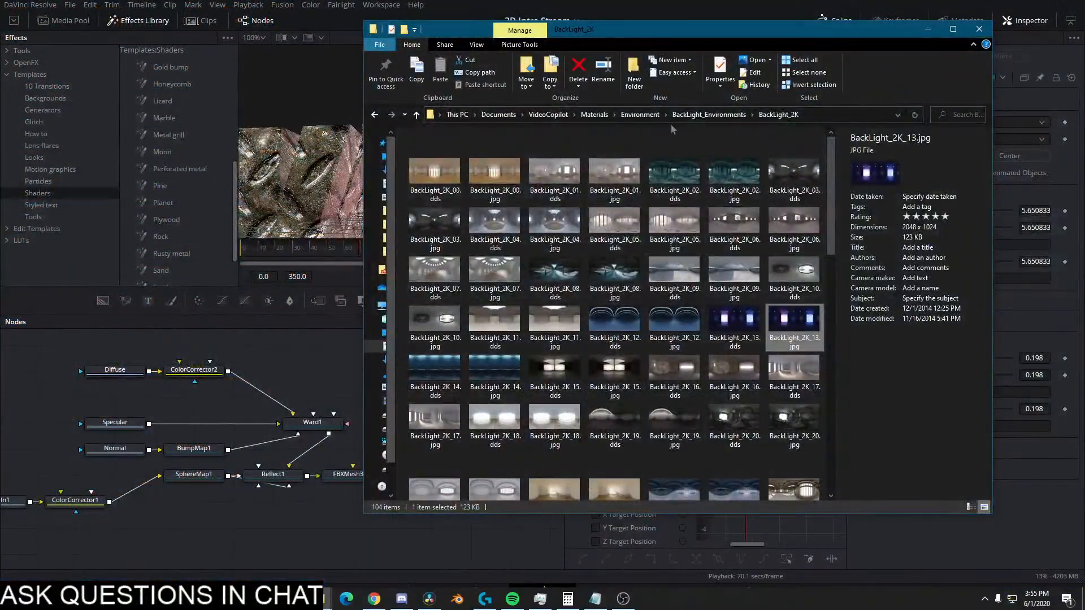
{"action": "left_click", "coordinate": [595, 115]}
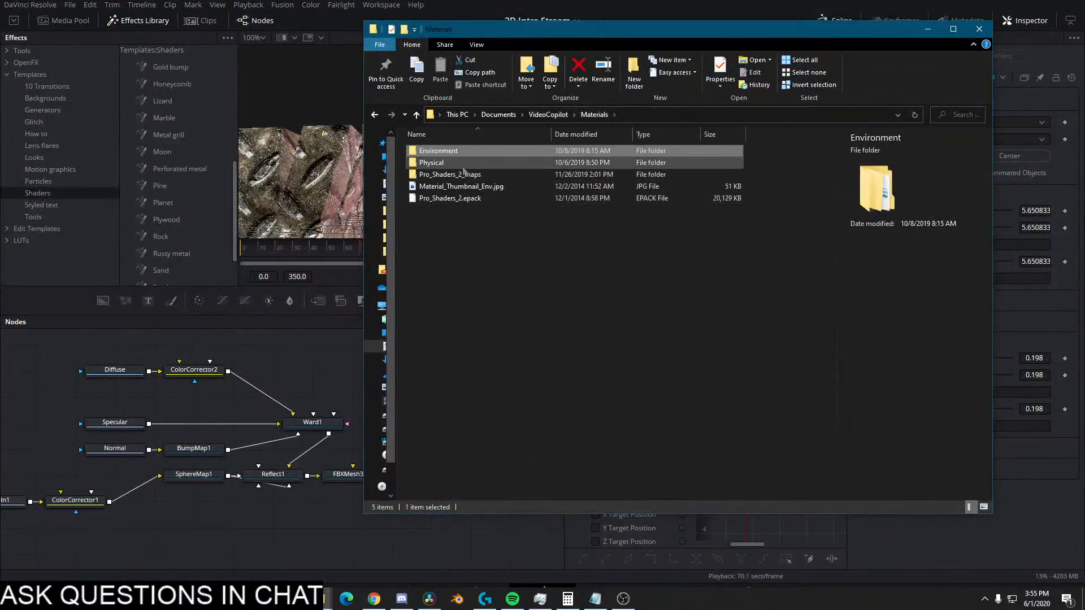
{"action": "left_click", "coordinate": [537, 115]}
{"action": "left_click", "coordinate": [460, 199]}
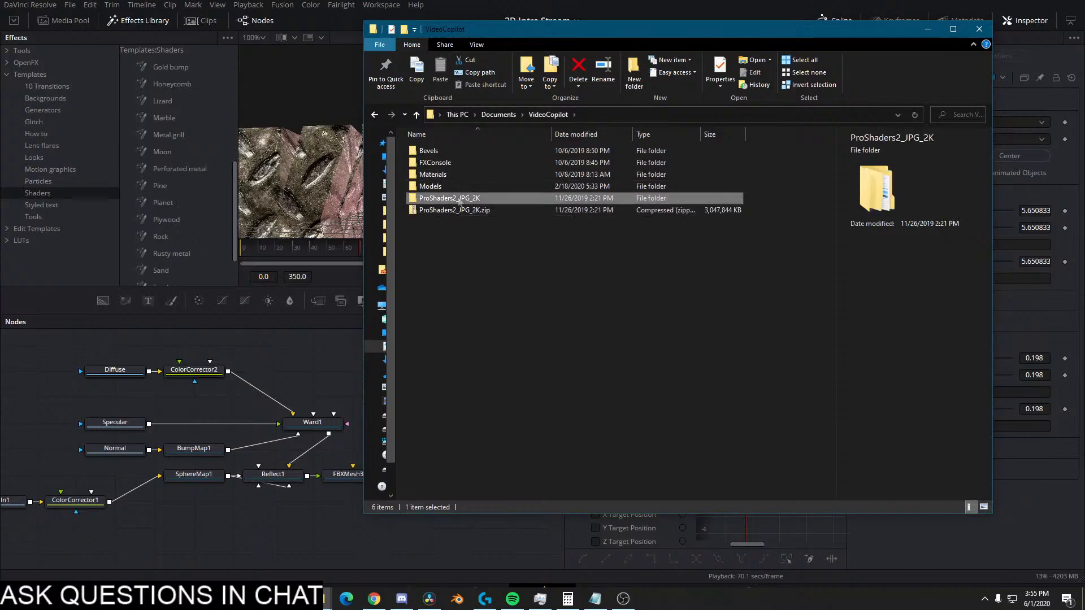
{"action": "double_click", "coordinate": [459, 198]}
{"action": "double_click", "coordinate": [446, 151]}
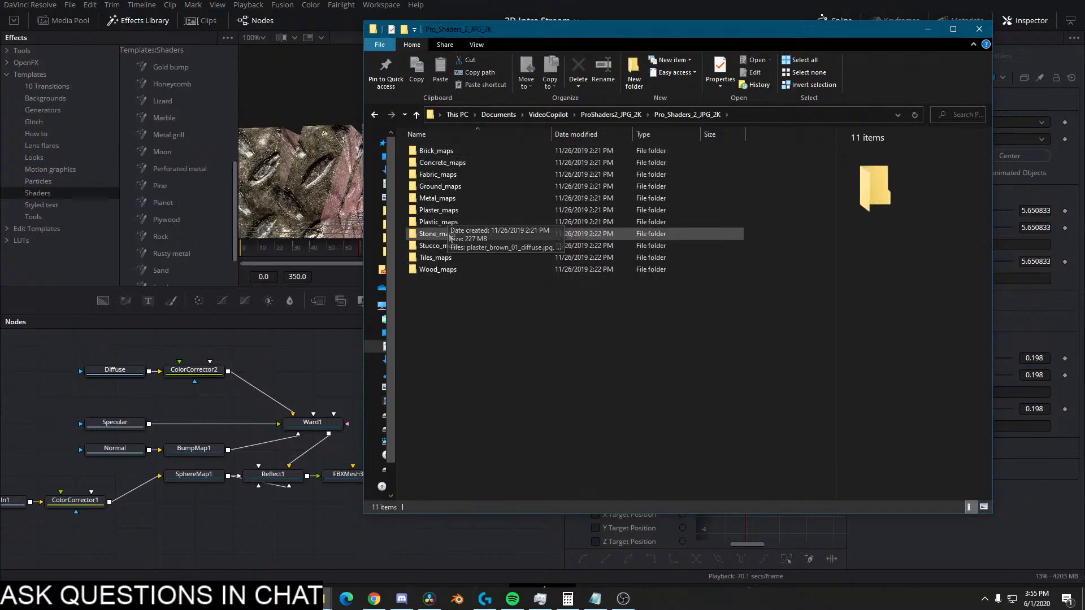
{"action": "double_click", "coordinate": [438, 198]}
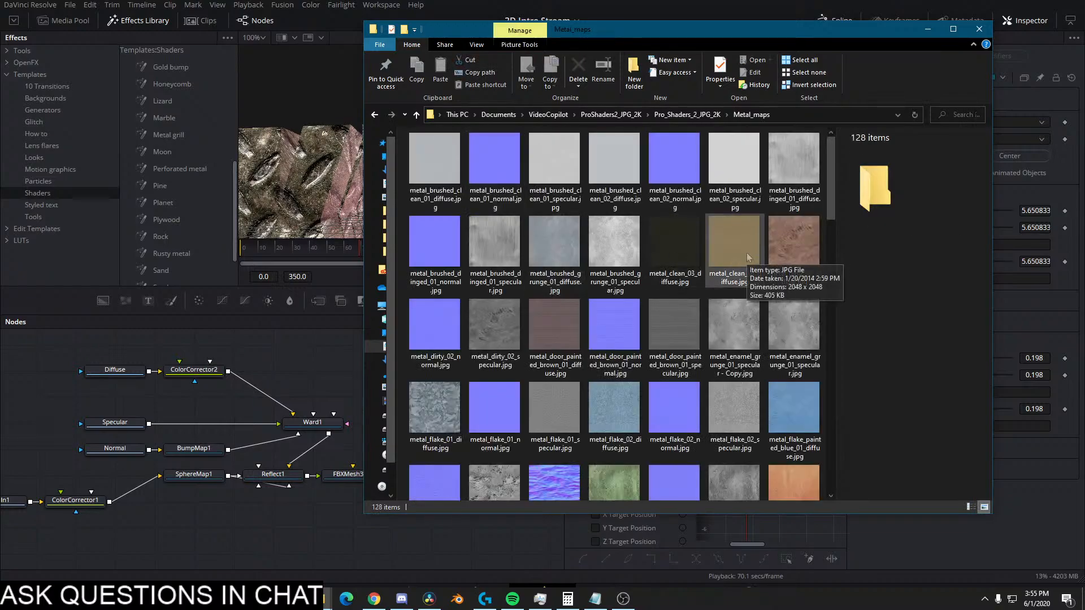
{"action": "scroll", "coordinate": [749, 256], "scroll_direction": "down", "scroll_amount": 12}
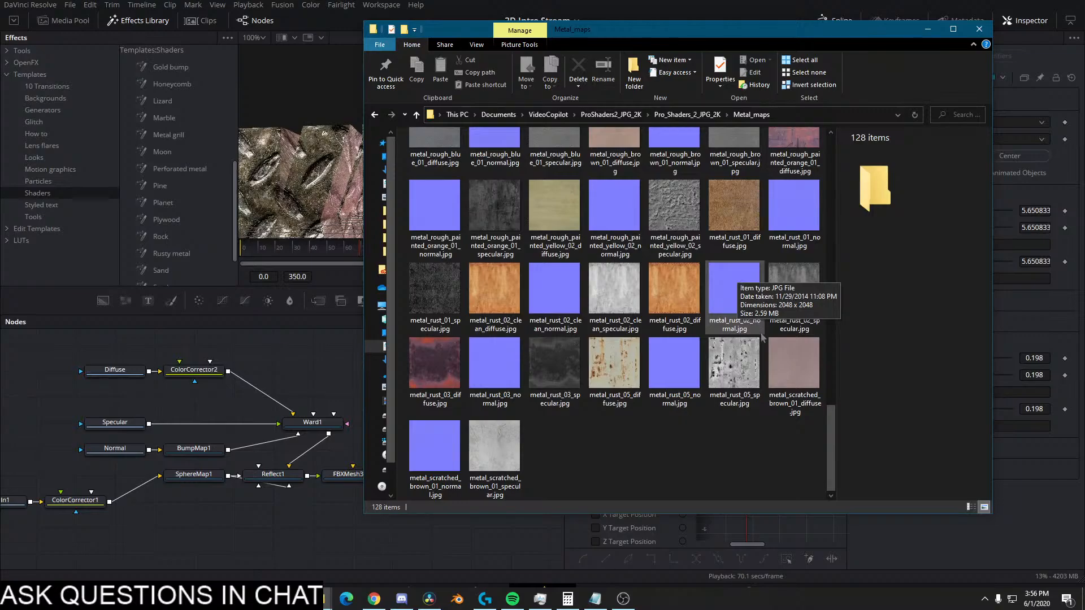
{"action": "scroll", "coordinate": [781, 370], "scroll_direction": "up", "scroll_amount": 5}
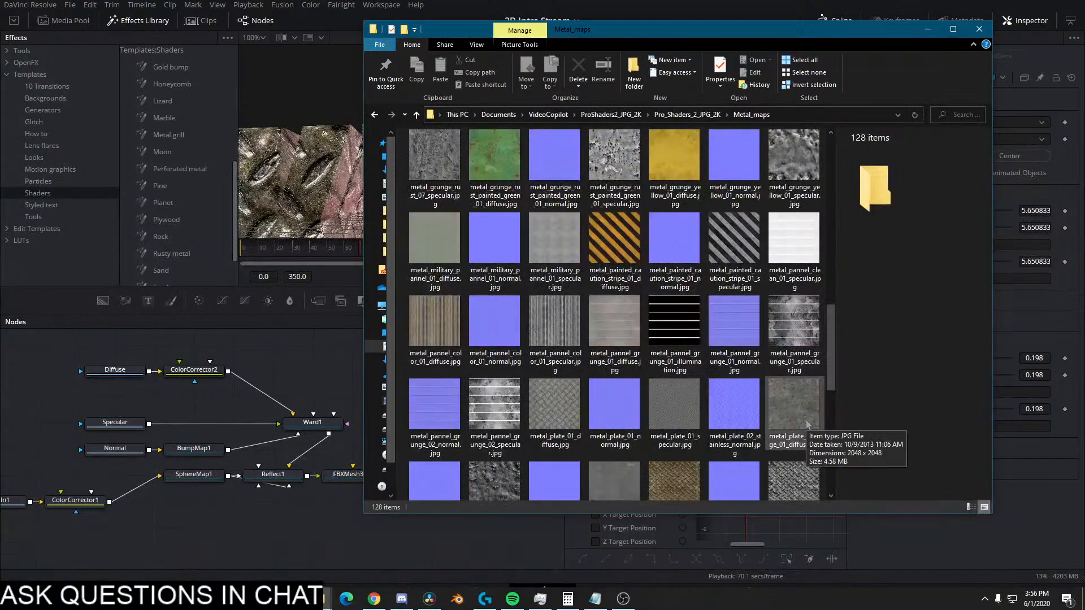
{"action": "scroll", "coordinate": [817, 411], "scroll_direction": "down", "scroll_amount": 3}
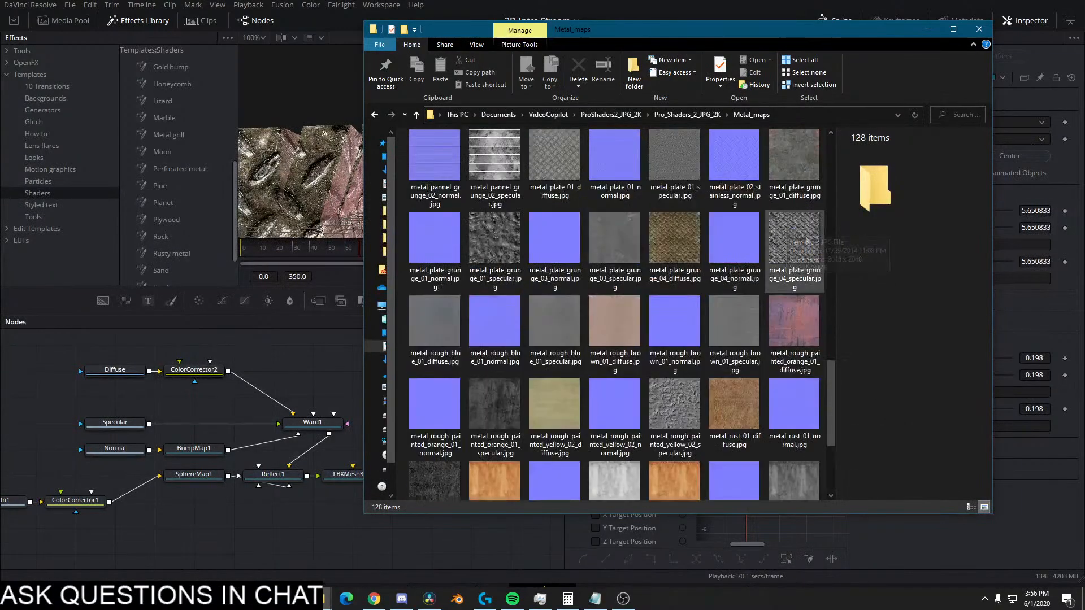
{"action": "left_click", "coordinate": [928, 29]}
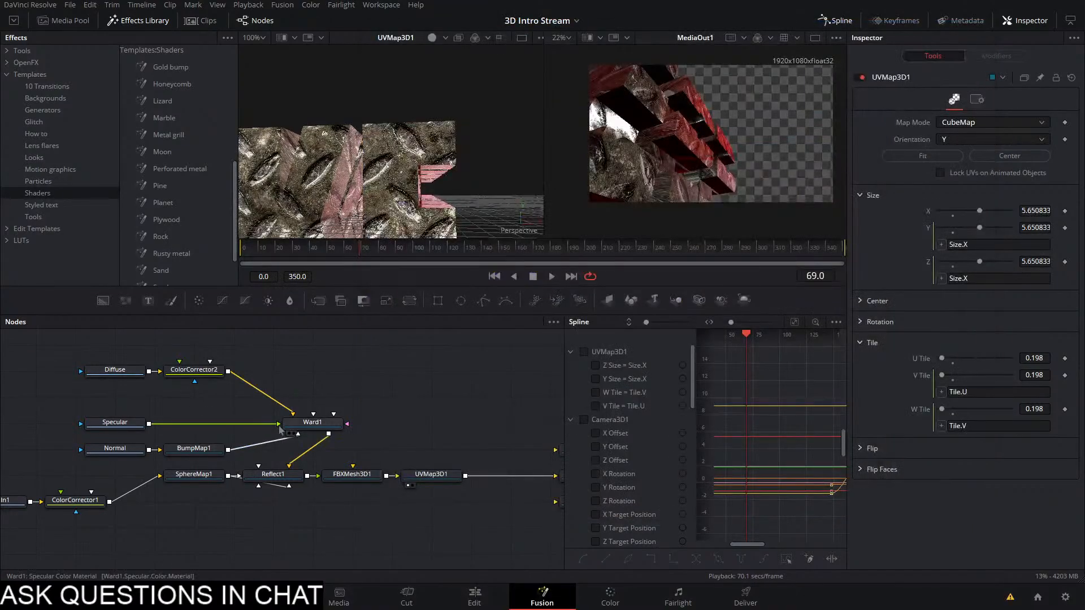
Delete the Diffuse and ColorCorrector2 nodes, and feed the Specular texture into Ward1's diffuse color input as well
{"action": "left_click_drag", "start_coordinate": [236, 355], "coordinate": [60, 390]}
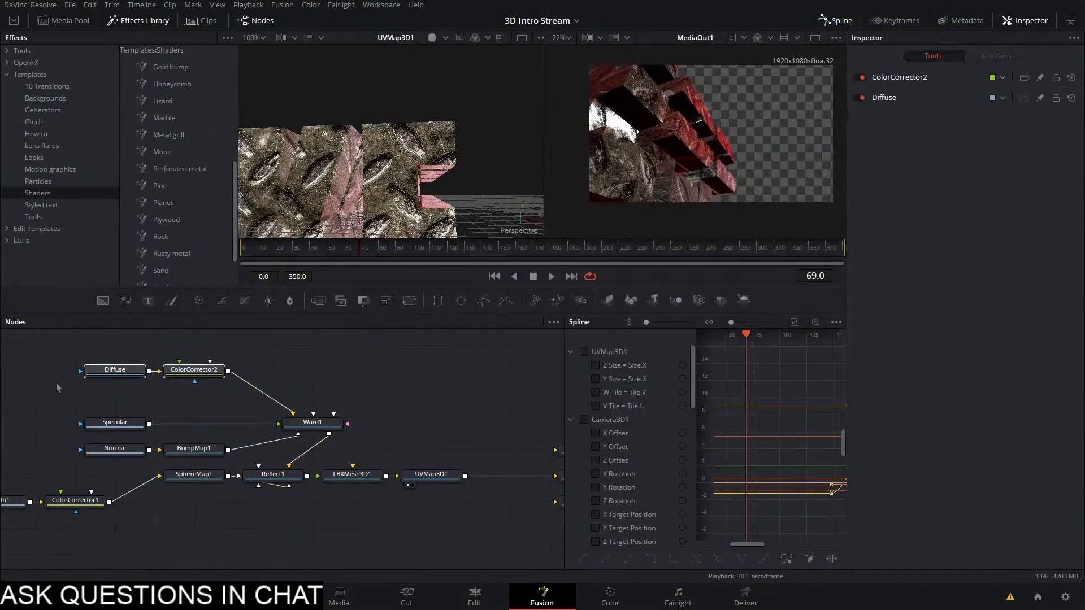
{"action": "key", "text": "Delete"}
{"action": "left_click_drag", "start_coordinate": [149, 424], "coordinate": [298, 426]}
{"action": "left_click", "coordinate": [340, 443]}
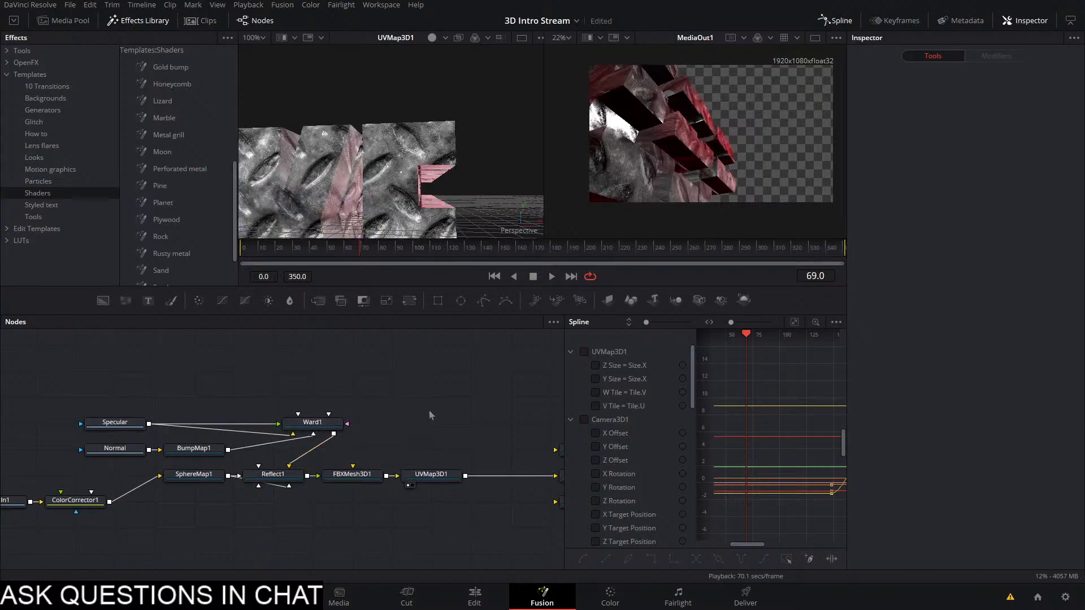
{"action": "left_click_drag", "start_coordinate": [396, 189], "coordinate": [441, 188]}
Raise ColorCorrector1's red tint to strength 1.0 and set its saturation to 0.69
{"action": "left_click_drag", "start_coordinate": [31, 489], "coordinate": [94, 470]}
{"action": "left_click", "coordinate": [143, 486]}
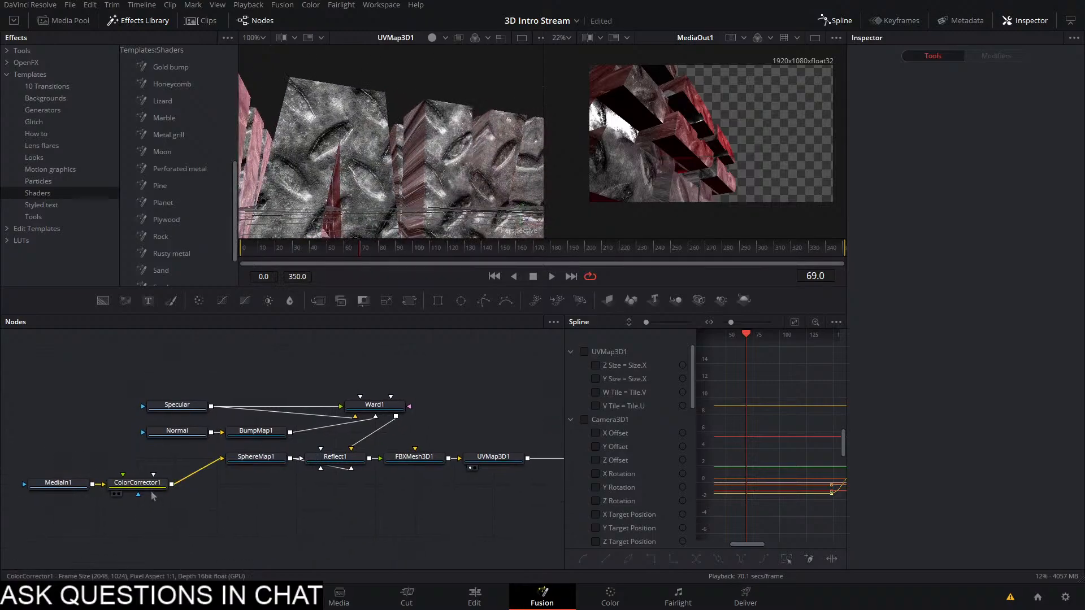
{"action": "left_click_drag", "start_coordinate": [1022, 211], "coordinate": [1057, 210]}
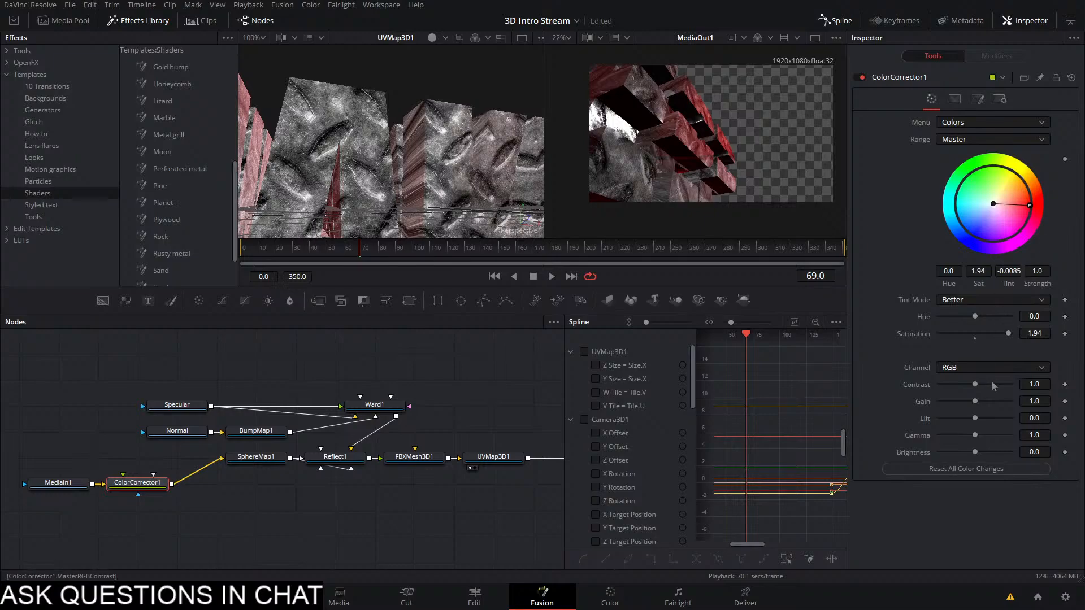
{"action": "left_click_drag", "start_coordinate": [990, 338], "coordinate": [963, 345]}
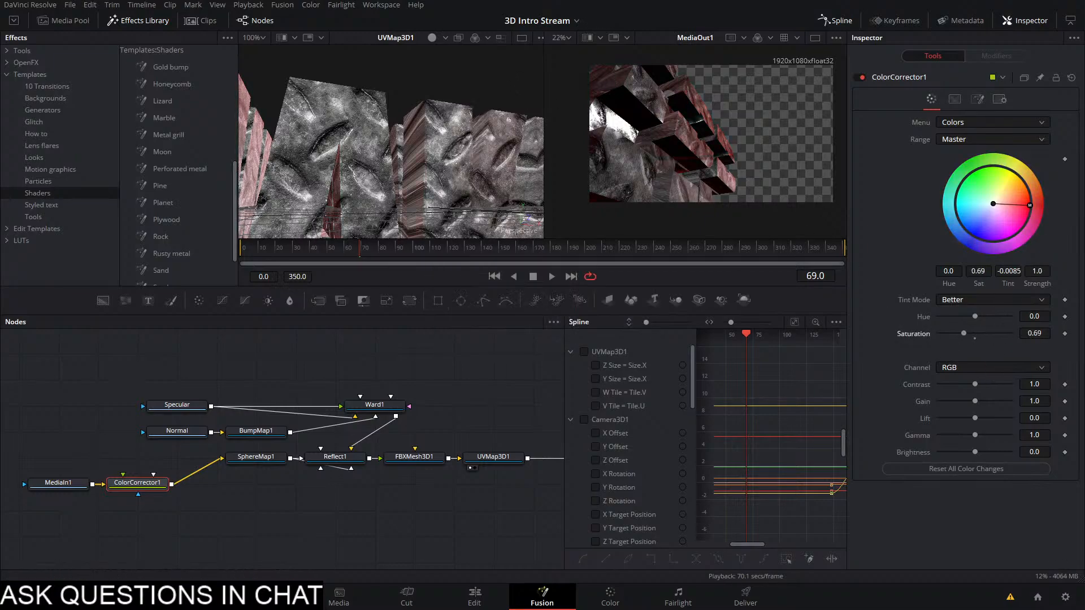
Inspect the text mesh from other angles and play back the animation from the start
{"action": "left_click_drag", "start_coordinate": [452, 125], "coordinate": [385, 186]}
{"action": "left_click_drag", "start_coordinate": [309, 241], "coordinate": [347, 195]}
{"action": "key", "text": "space"}
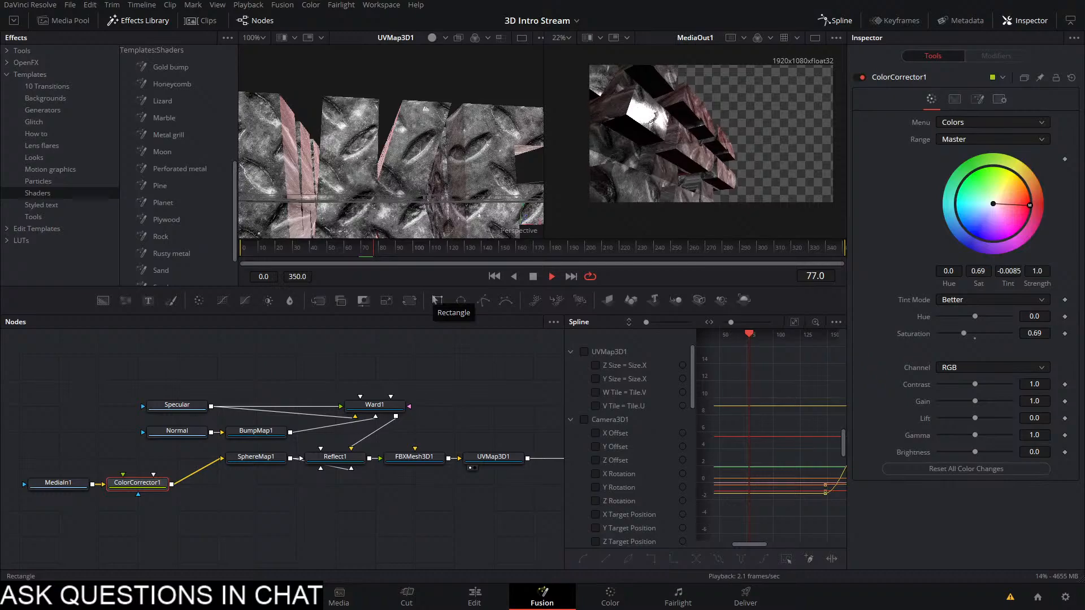
{"action": "left_click_drag", "start_coordinate": [376, 251], "coordinate": [98, 298]}
{"action": "key", "text": "space"}
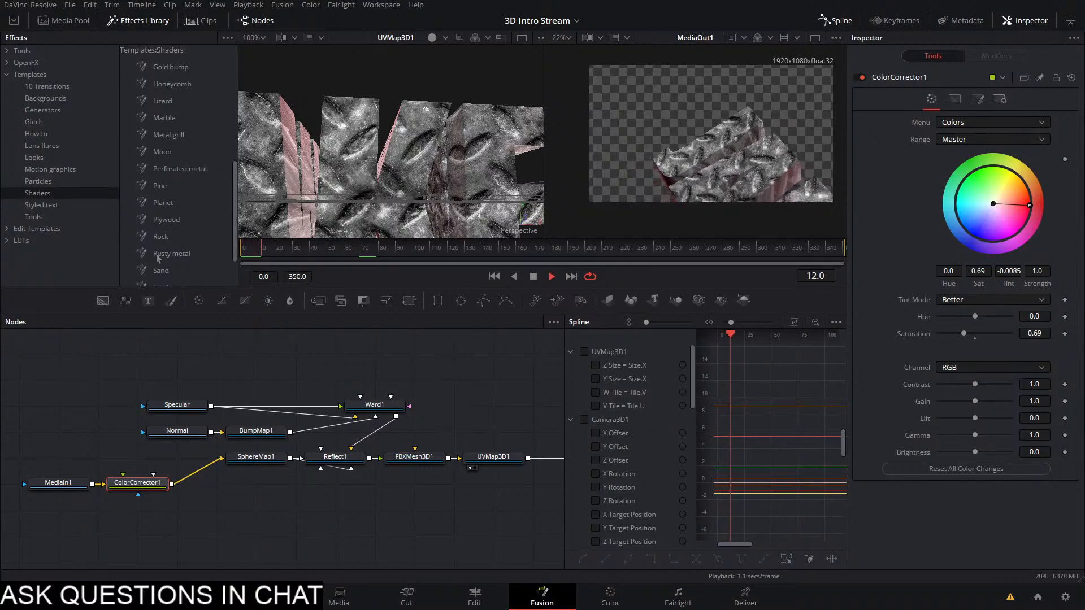
{"action": "key", "text": "space"}
Add a Displace 3D node between UVMap3D1 and Merge3D2
{"action": "left_click_drag", "start_coordinate": [470, 392], "coordinate": [207, 356]}
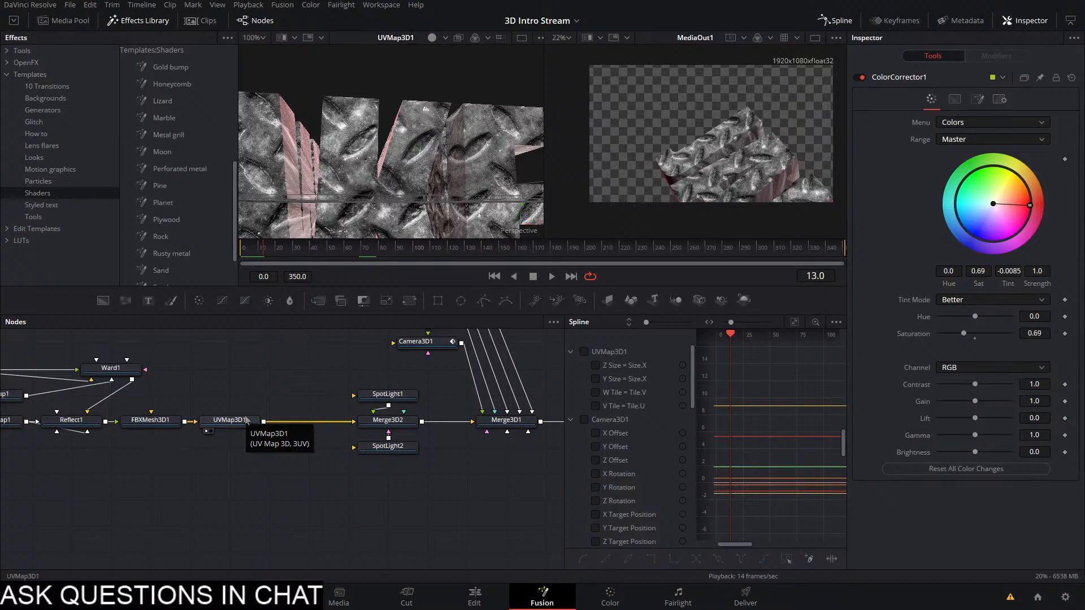
{"action": "left_click", "coordinate": [237, 421]}
{"action": "key", "text": "shift+space"}
{"action": "type", "text": "d"}
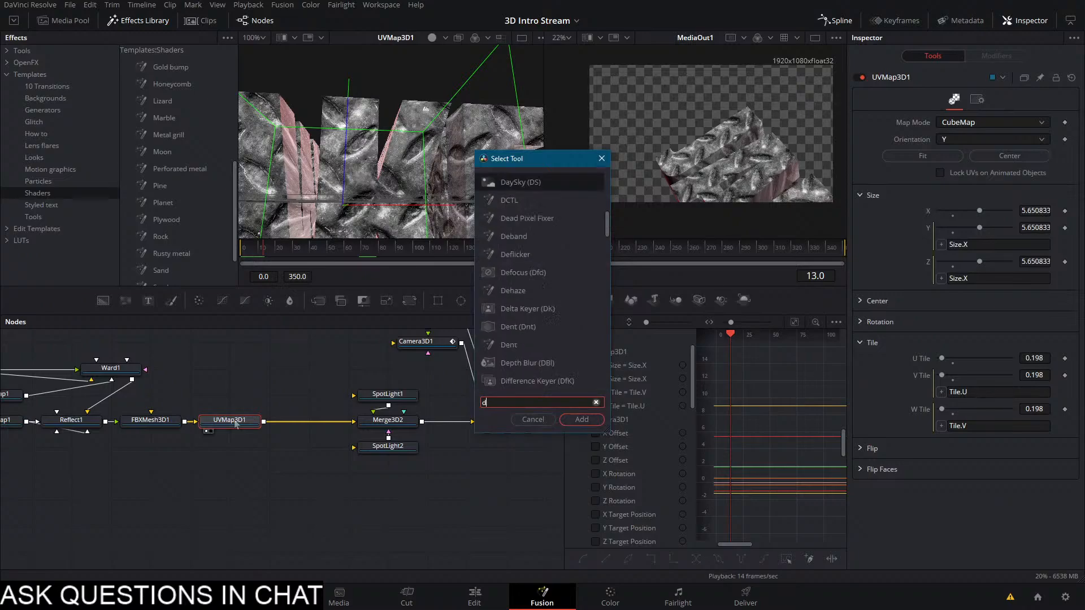
{"action": "type", "text": "ispl"}
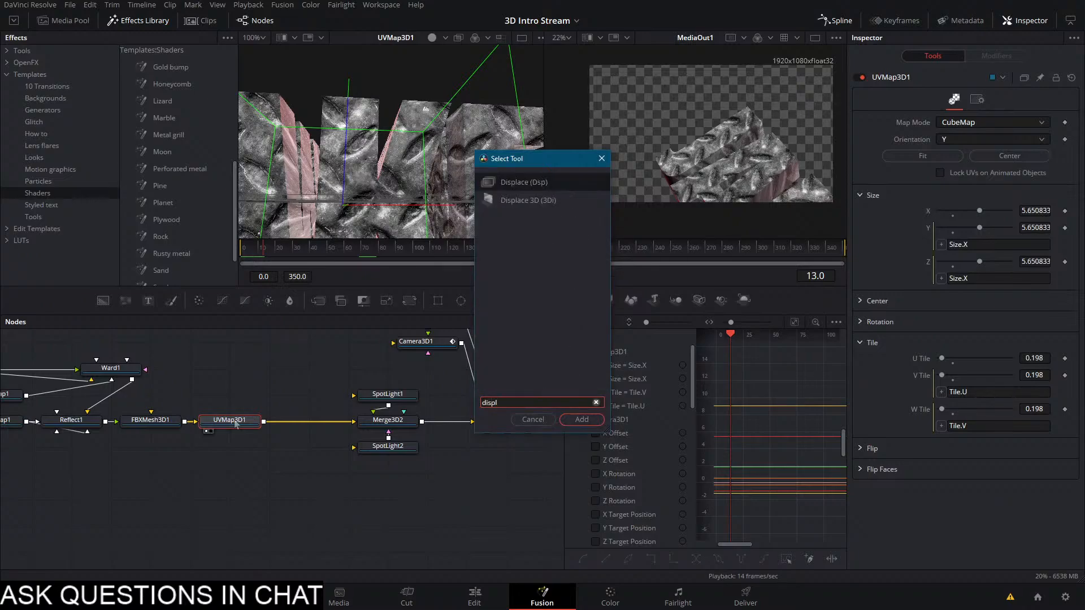
{"action": "key", "text": "Down"}
{"action": "key", "text": "Return"}
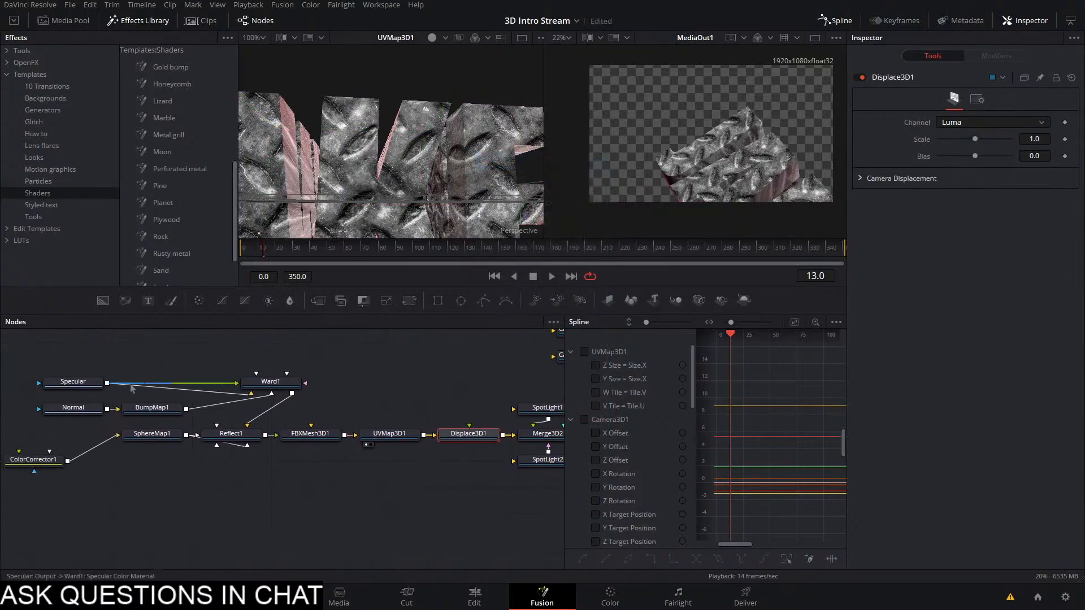
Feed the Specular texture into Displace3D1 and view the displaced mesh in the first viewer
{"action": "left_click_drag", "start_coordinate": [85, 382], "coordinate": [468, 459]}
{"action": "key", "text": "1"}
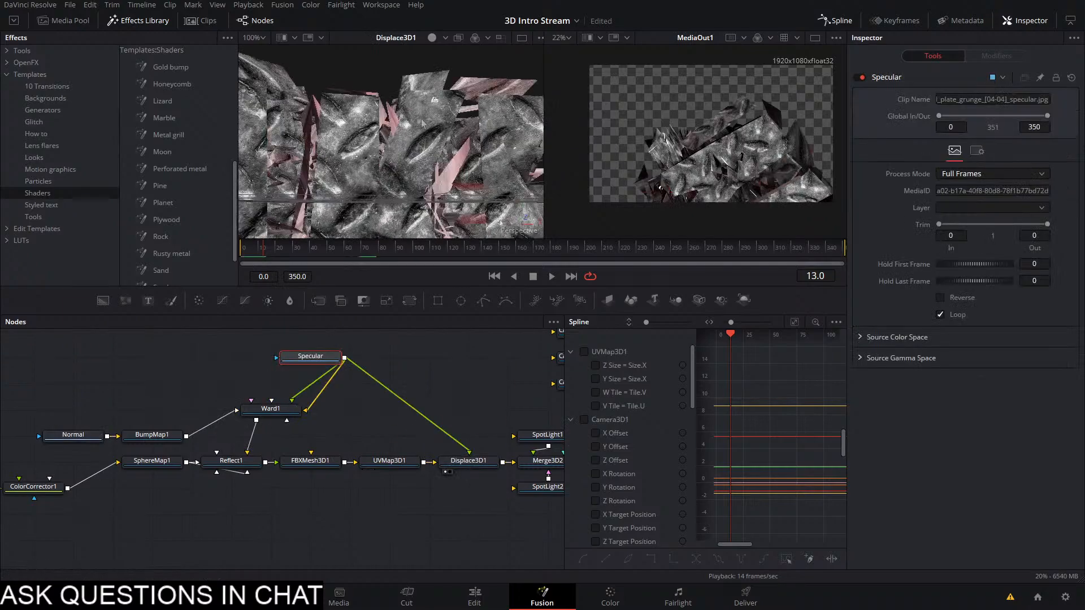
{"action": "scroll", "coordinate": [475, 163], "scroll_direction": "down", "scroll_amount": 3}
{"action": "left_click_drag", "start_coordinate": [475, 164], "coordinate": [379, 202]}
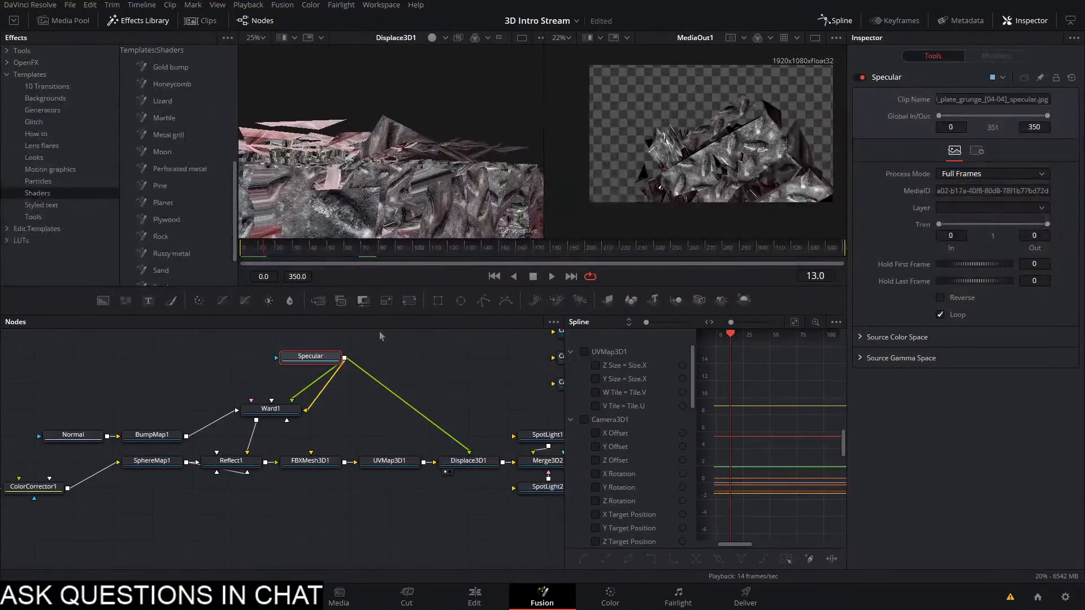
Insert a Luma Keyer between Specular and Displace3D1 and show it in the first viewer
{"action": "key", "text": "shift+space"}
{"action": "type", "text": "kun"}
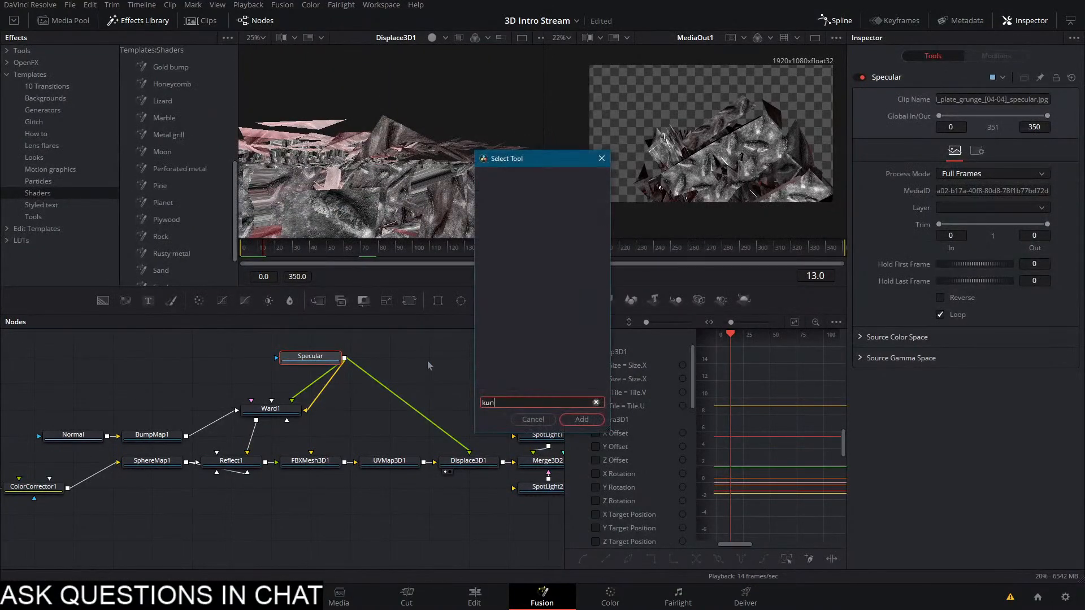
{"action": "key", "text": "BackSpace"}
{"action": "key", "text": "BackSpace"}
{"action": "key", "text": "BackSpace"}
{"action": "type", "text": "lu"}
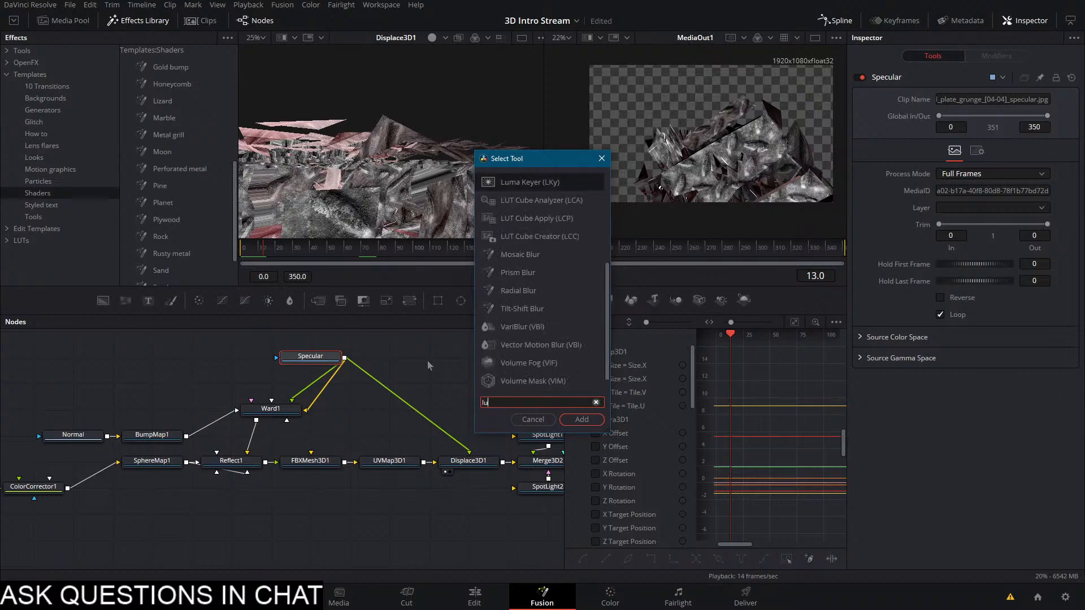
{"action": "type", "text": "ma"}
{"action": "key", "text": "Return"}
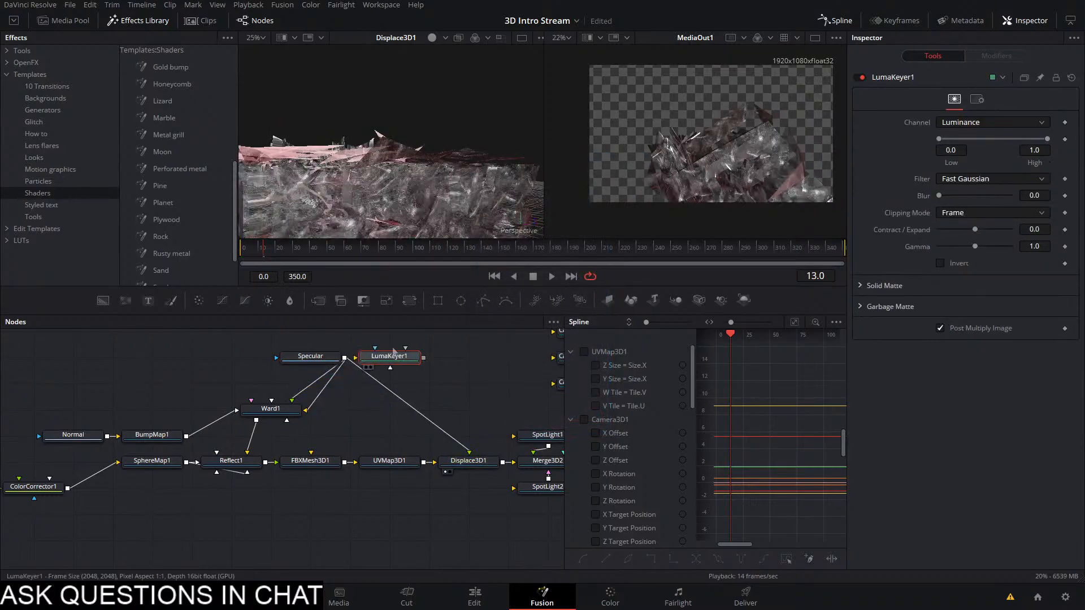
{"action": "left_click_drag", "start_coordinate": [394, 351], "coordinate": [390, 389]}
{"action": "key", "text": "1"}
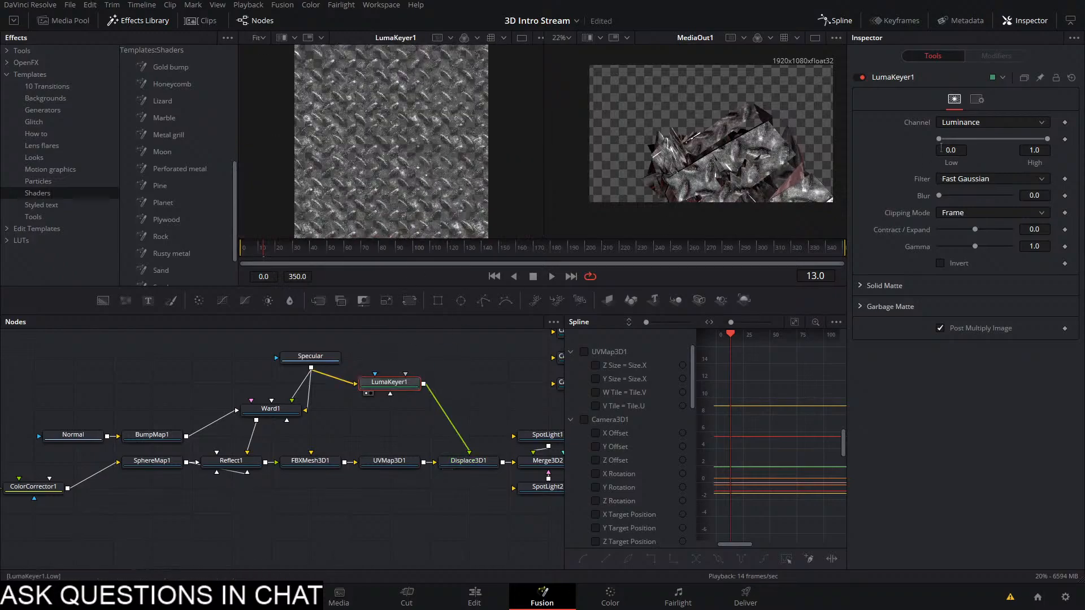
Set LumaKeyer1's luminance range to 0.594 low and 0.627 high, save the project, and inspect the displaced mesh
{"action": "mouse_move", "coordinate": [995, 139]}
{"action": "left_mouse_down"}
{"action": "mouse_move", "coordinate": [986, 149]}
{"action": "mouse_move", "coordinate": [1019, 141]}
{"action": "mouse_move", "coordinate": [993, 144]}
{"action": "mouse_move", "coordinate": [1007, 142]}
{"action": "left_mouse_up"}
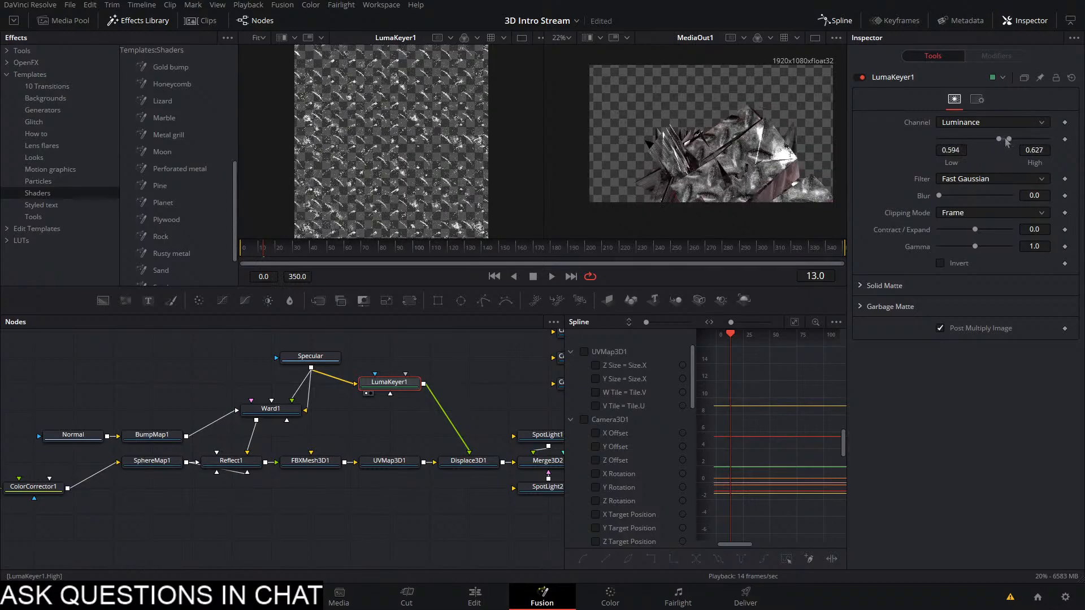
{"action": "key", "text": "ctrl+s"}
{"action": "key", "text": "1"}
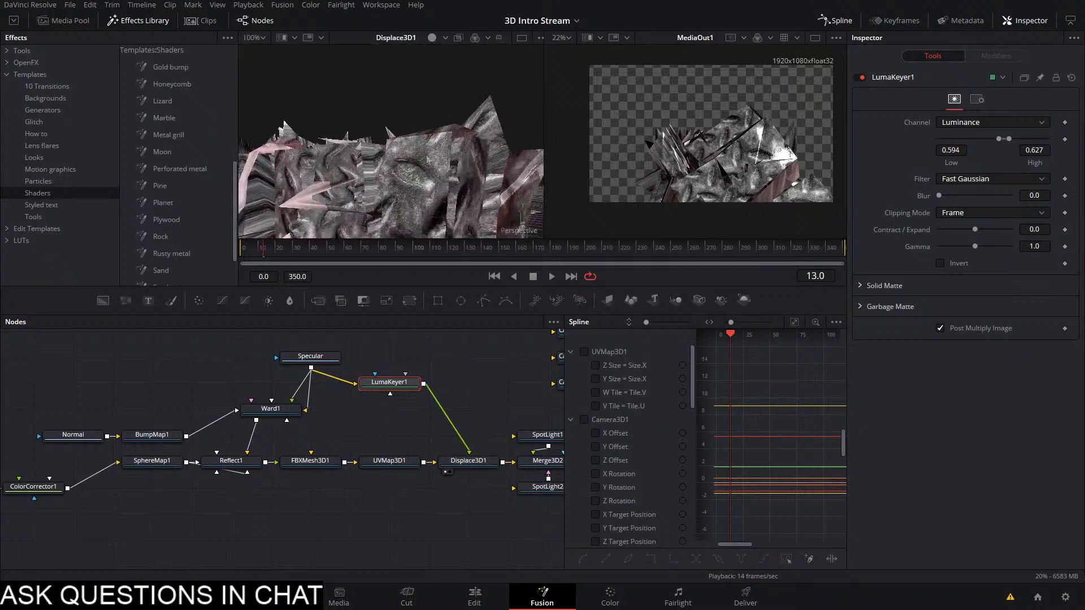
{"action": "left_click_drag", "start_coordinate": [390, 147], "coordinate": [418, 169]}
{"action": "scroll", "coordinate": [419, 164], "scroll_direction": "up", "scroll_amount": 2}
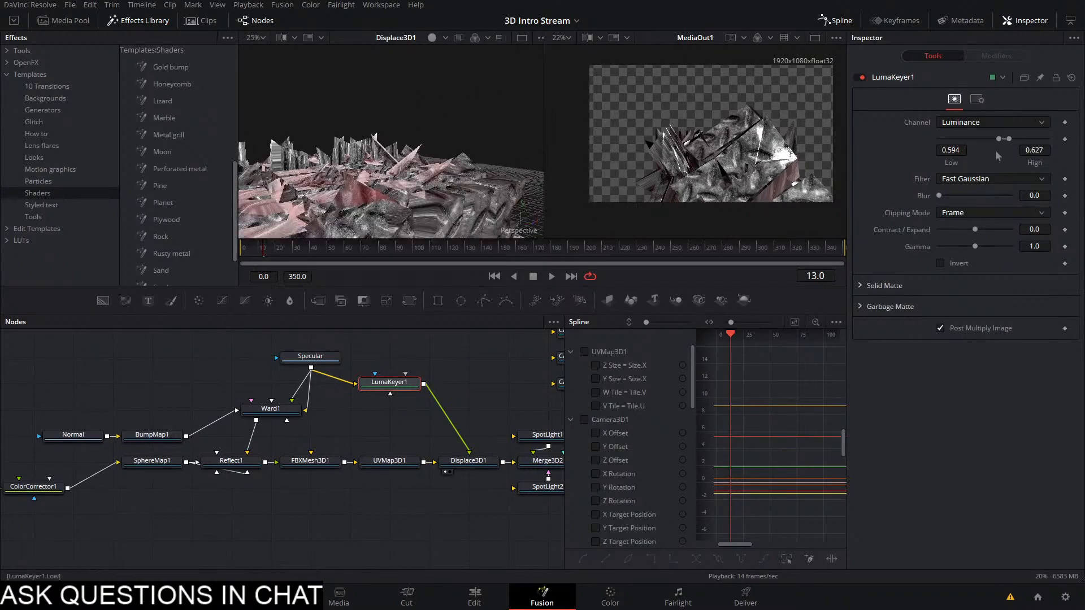
Try a scale of 0.126 on Displace3D1, and remove both Displace3D1 and LumaKeyer1
{"action": "left_click", "coordinate": [482, 462]}
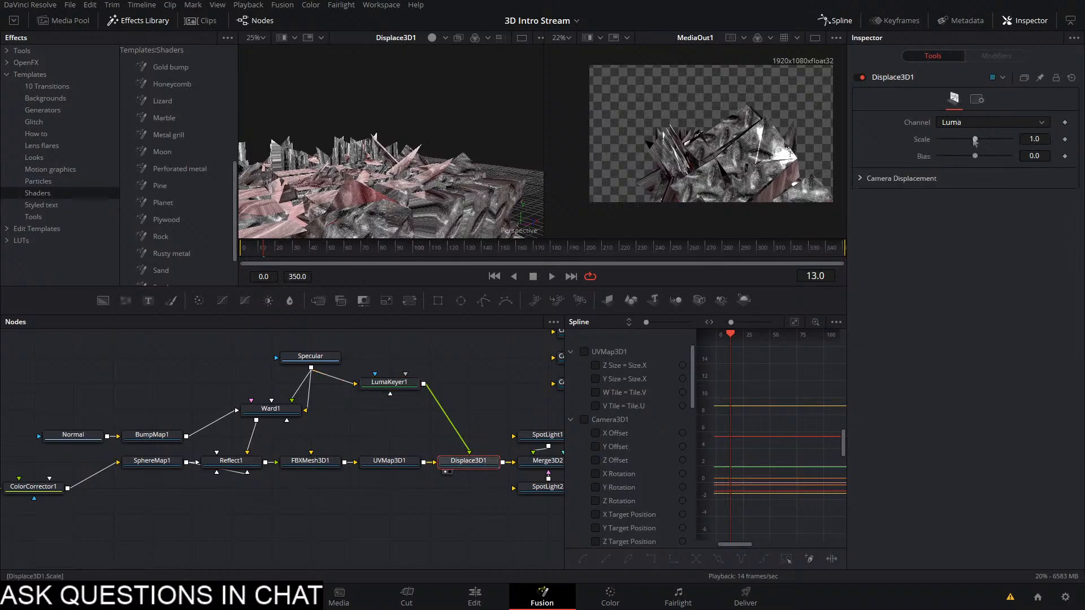
{"action": "left_click_drag", "start_coordinate": [975, 141], "coordinate": [943, 156]}
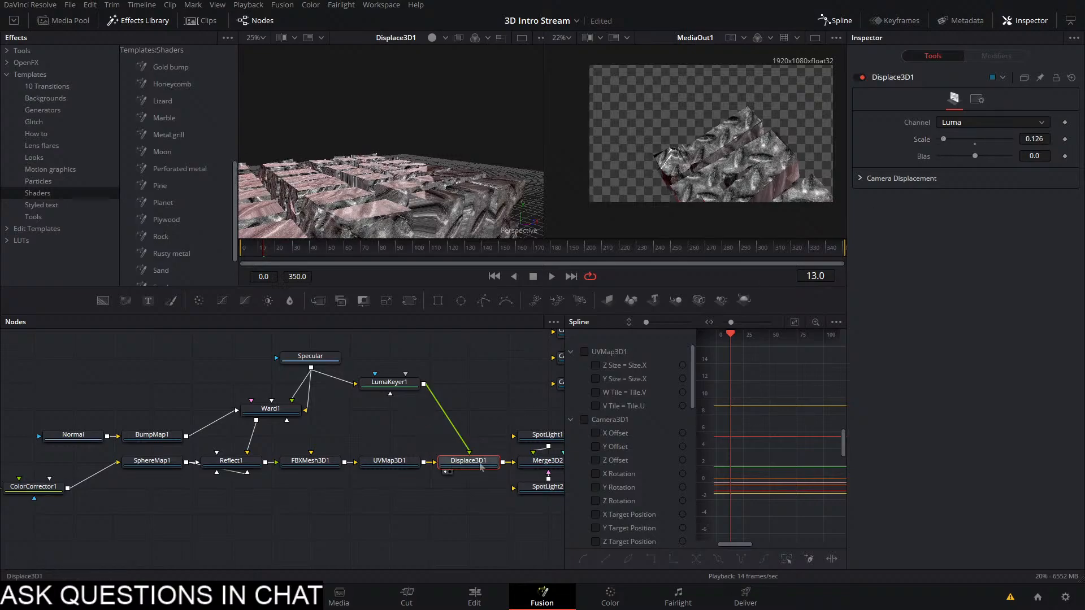
{"action": "key", "text": "Delete"}
{"action": "left_click", "coordinate": [411, 384]}
{"action": "key", "text": "Delete"}
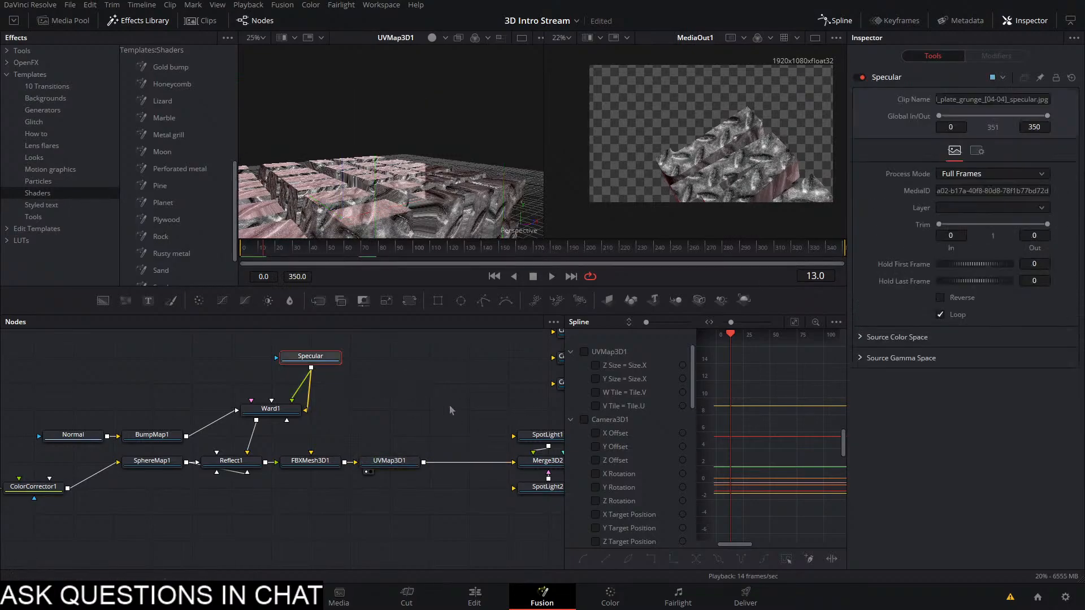
Save the project, and import the metal_rust_05 diffuse, normal and specular maps from the Metal_maps folder into clear space in the node graph
{"action": "key", "text": "ctrl+s"}
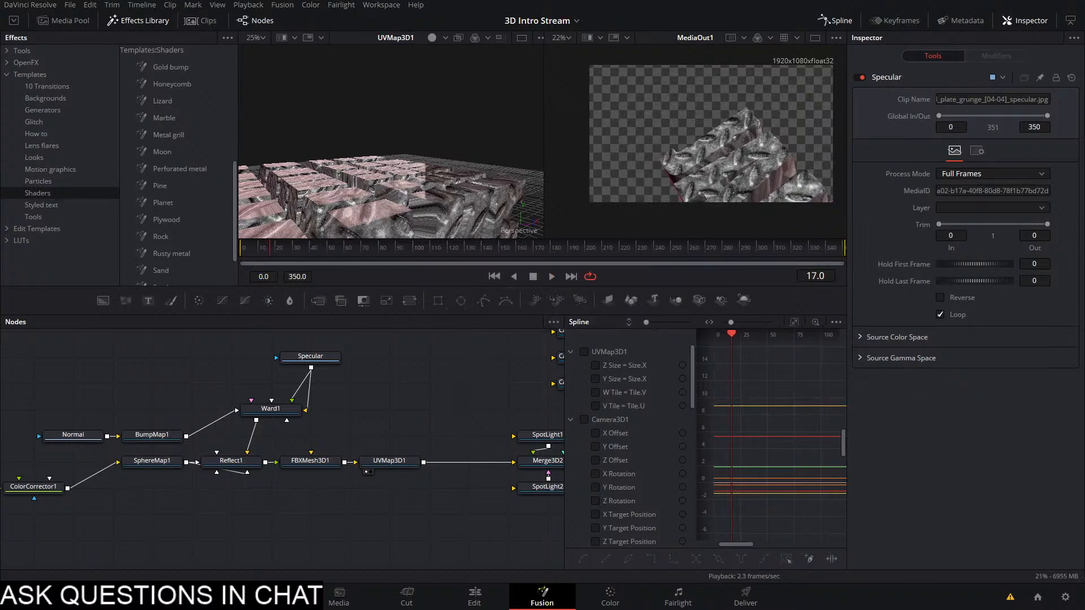
{"action": "key", "text": "alt+Tab"}
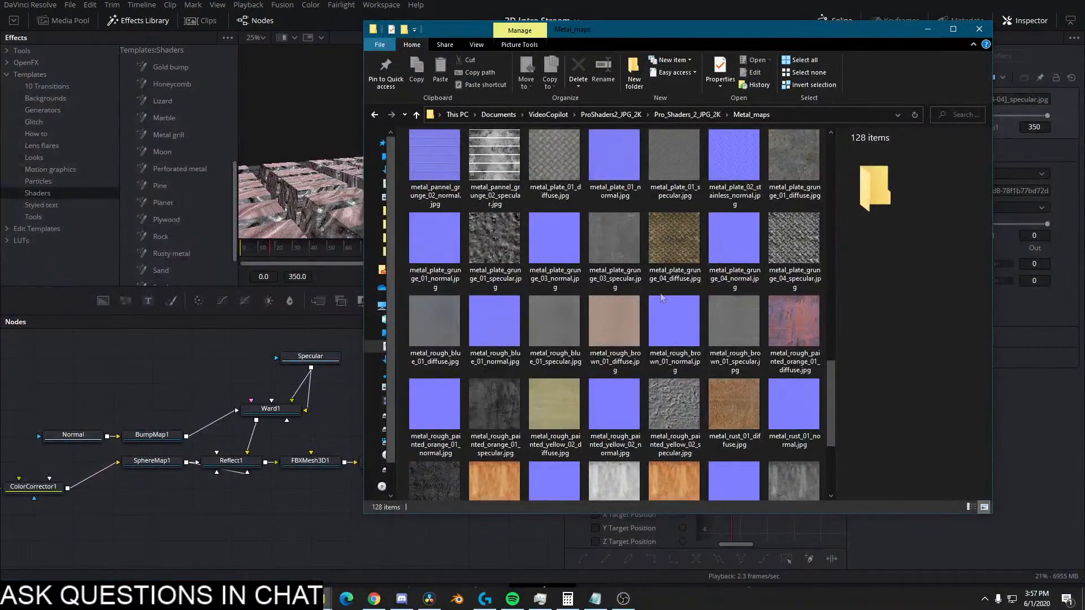
{"action": "scroll", "coordinate": [662, 298], "scroll_direction": "up", "scroll_amount": 10}
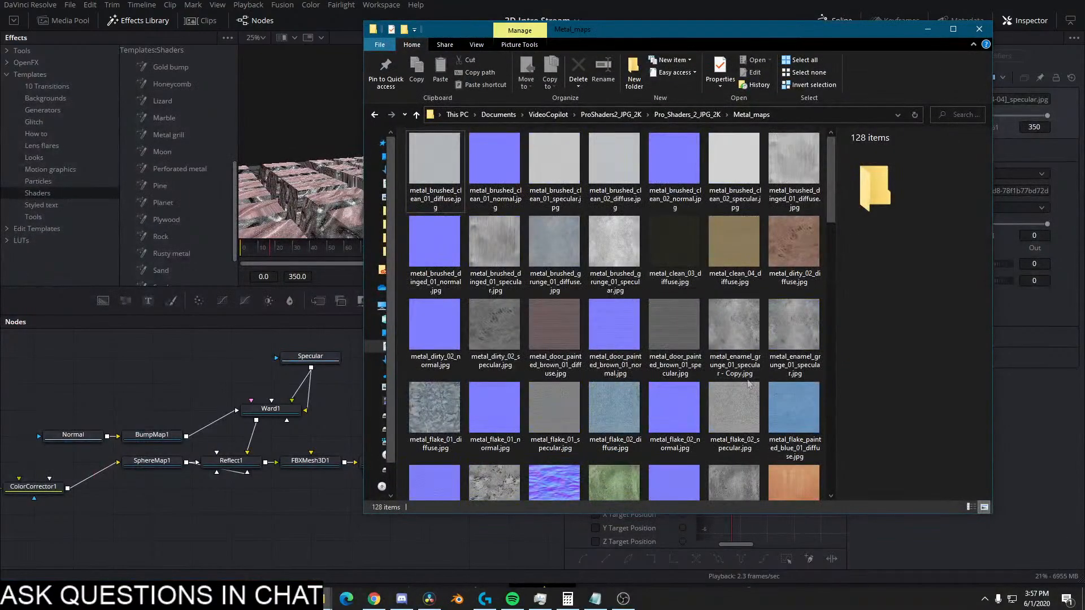
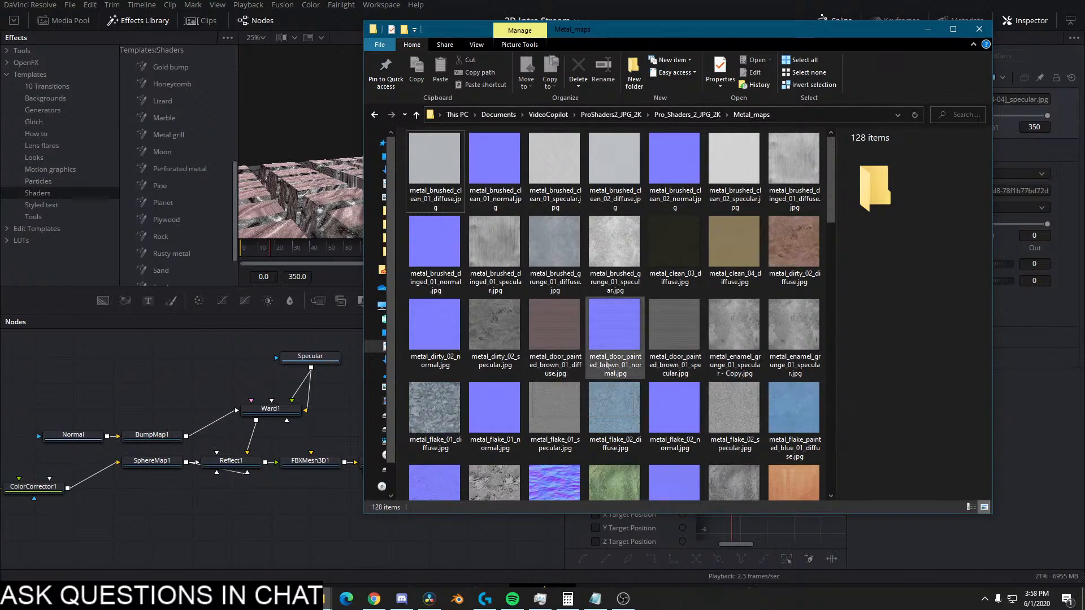
{"action": "scroll", "coordinate": [515, 352], "scroll_direction": "down", "scroll_amount": 10}
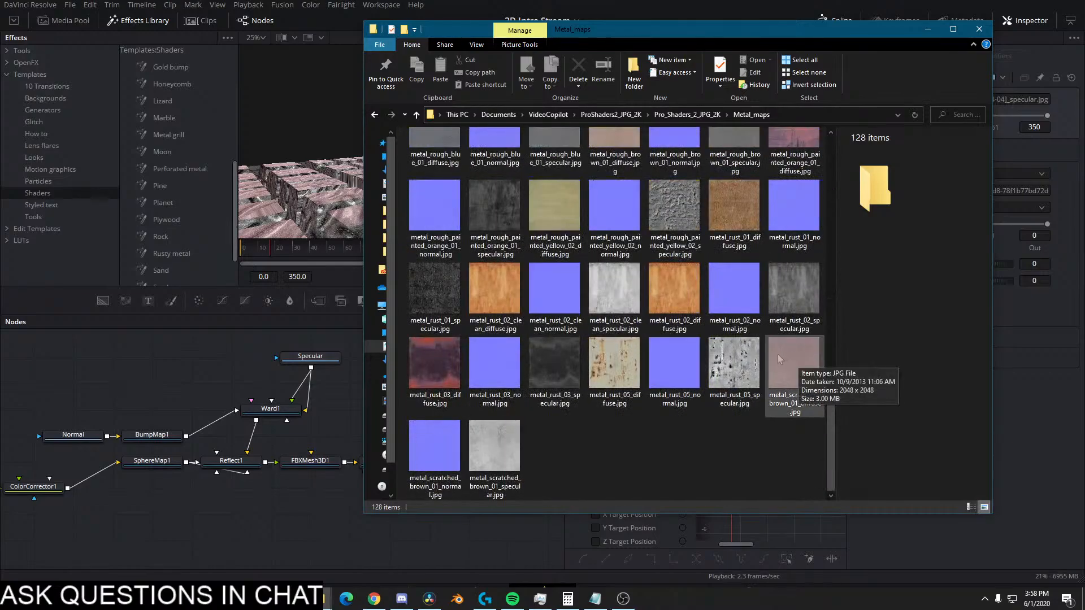
{"action": "left_click", "coordinate": [747, 386]}
{"action": "left_click", "coordinate": [614, 382], "text": "shift"}
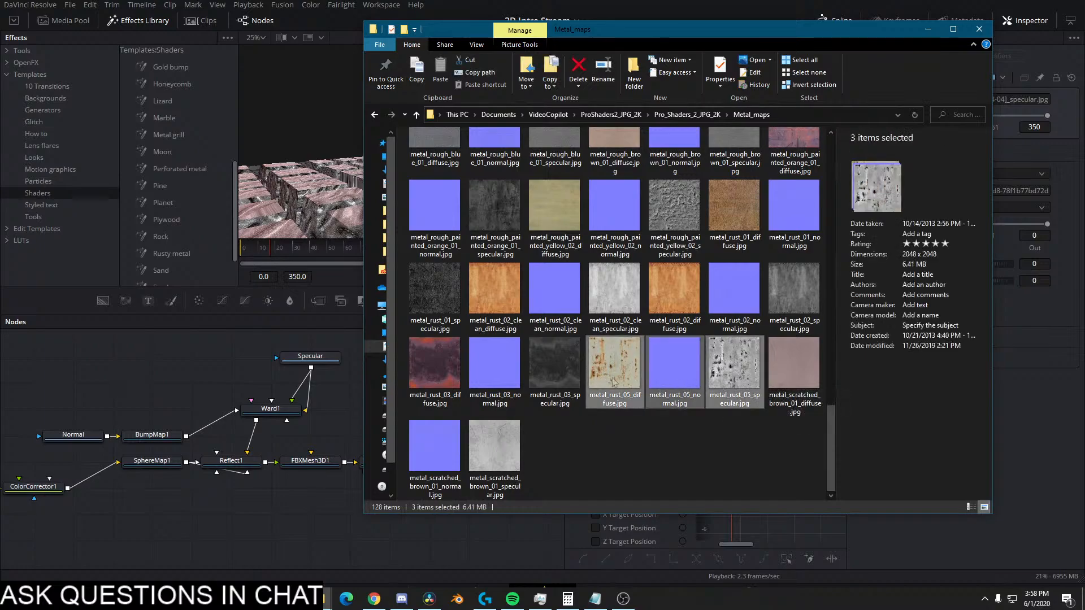
{"action": "left_click_drag", "start_coordinate": [614, 381], "coordinate": [190, 370]}
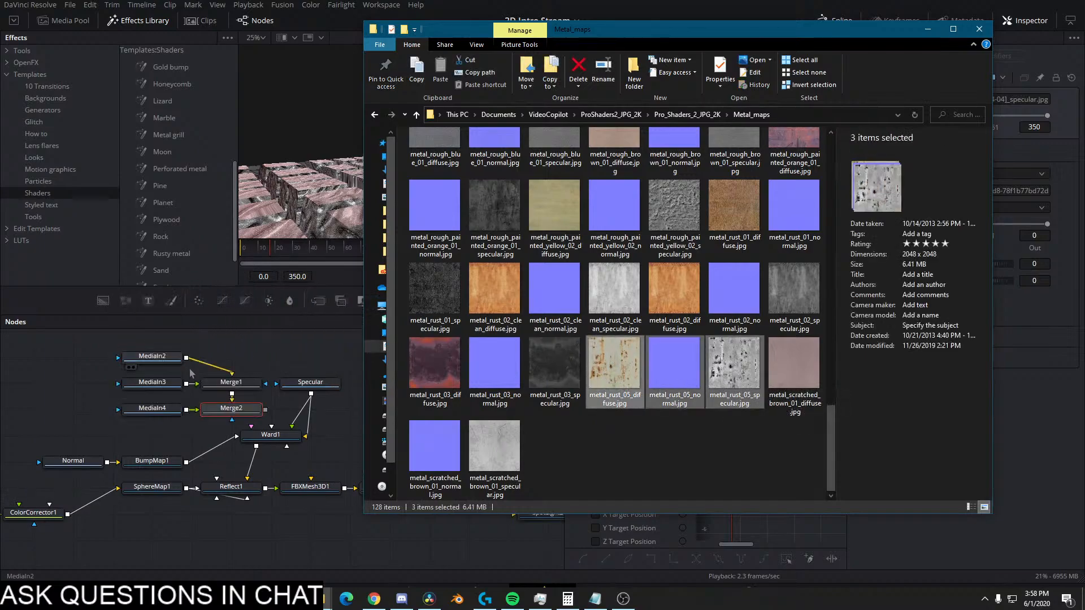
{"action": "left_click_drag", "start_coordinate": [237, 345], "coordinate": [122, 423]}
{"action": "left_click_drag", "start_coordinate": [246, 410], "coordinate": [206, 408]}
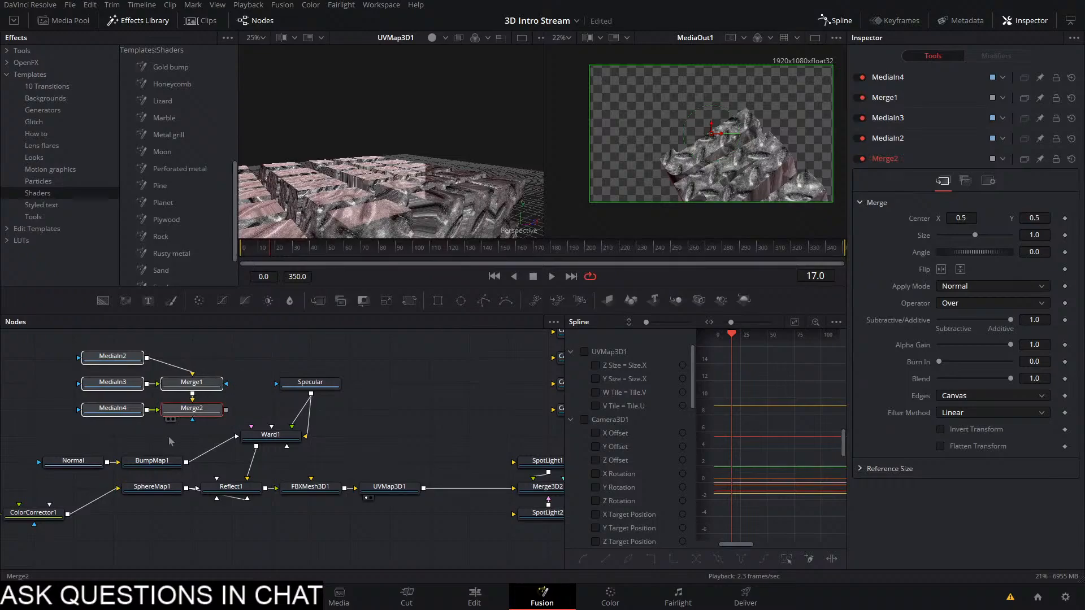
Show MediaIn2, the rust normal map, in the first viewer and rename it Bump
{"action": "left_click", "coordinate": [106, 357]}
{"action": "key", "text": "1"}
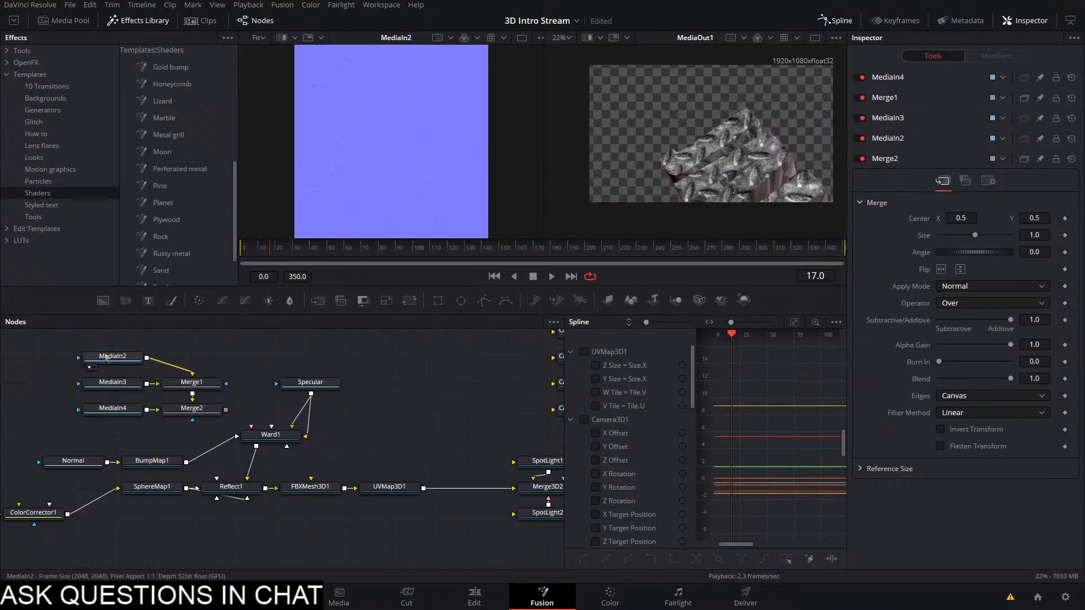
{"action": "left_click", "coordinate": [106, 357]}
{"action": "key", "text": "F2"}
{"action": "type", "text": "Bum"}
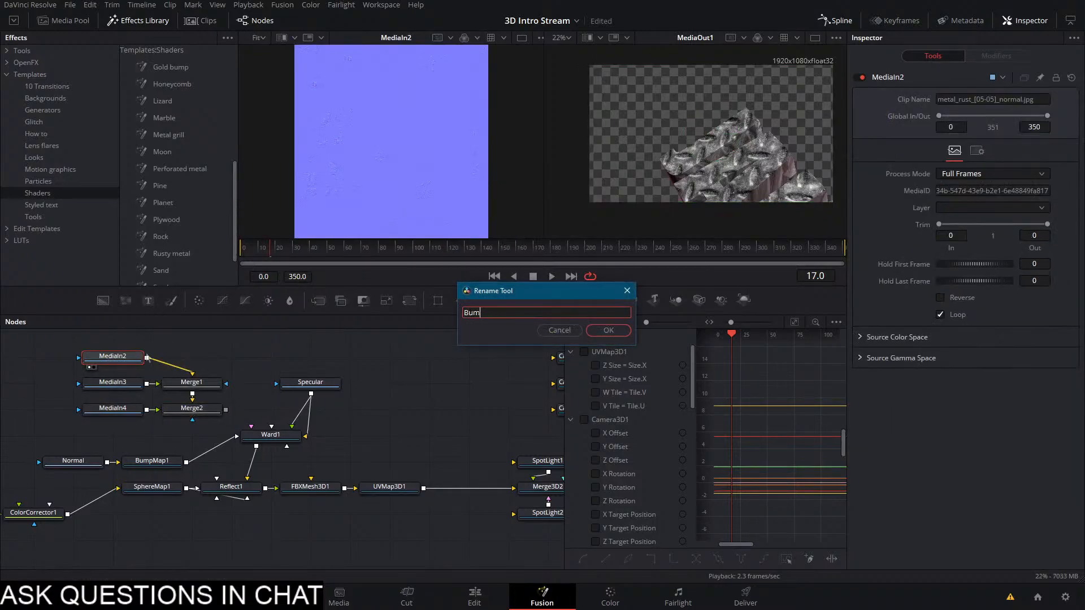
{"action": "type", "text": "p"}
{"action": "key", "text": "Return"}
Show MediaIn3 in the first viewer and delete Merge1 and Merge2 from the imported maps
{"action": "left_click", "coordinate": [133, 387]}
{"action": "key", "text": "F2"}
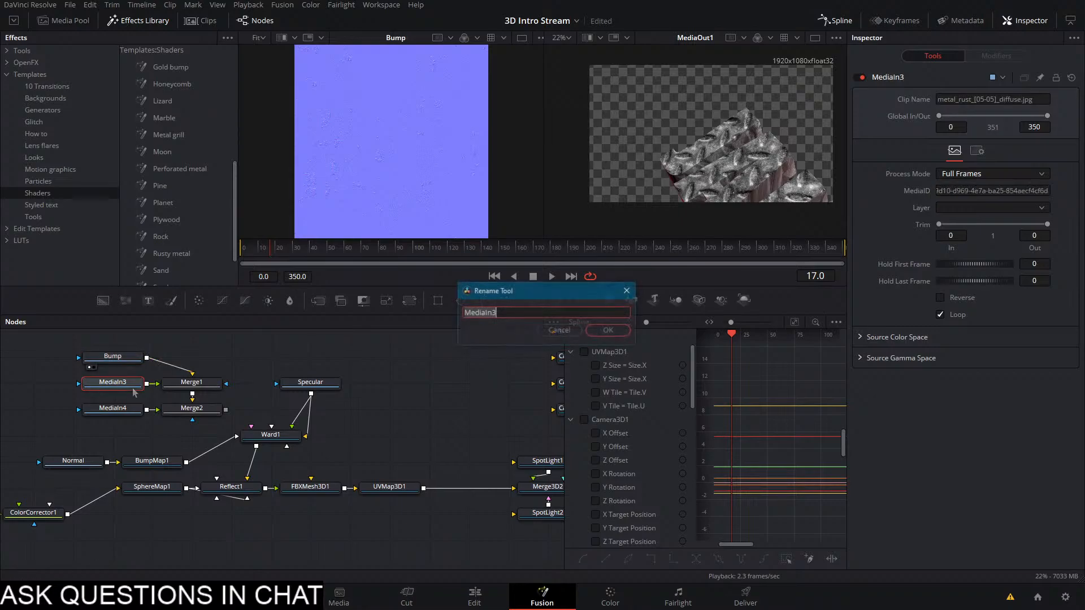
{"action": "key", "text": "Escape"}
{"action": "left_click_drag", "start_coordinate": [133, 387], "coordinate": [379, 155]}
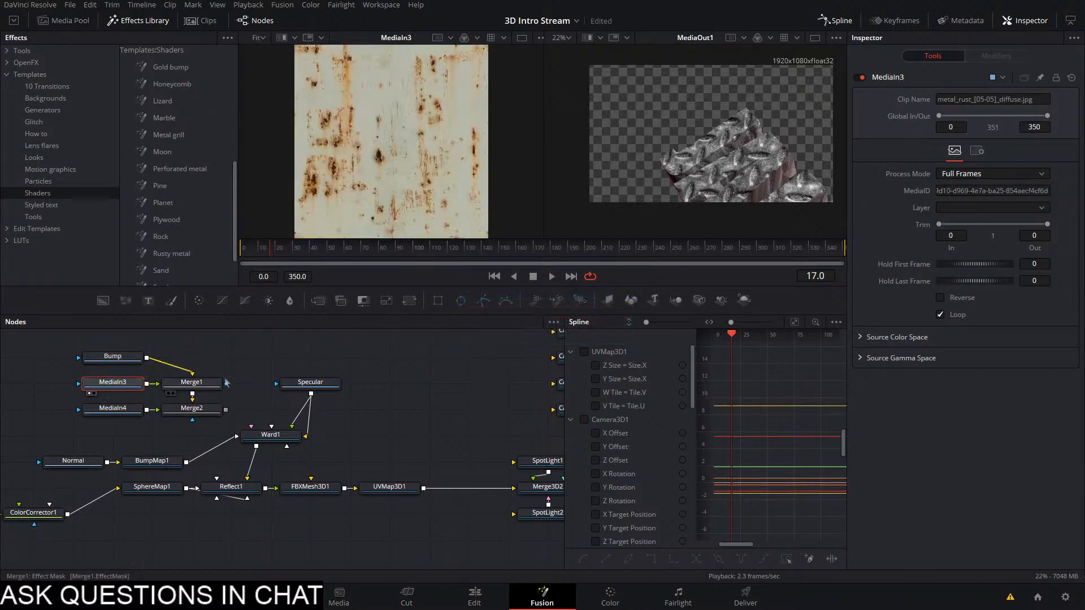
{"action": "left_click_drag", "start_coordinate": [180, 366], "coordinate": [193, 418]}
{"action": "key", "text": "Delete"}
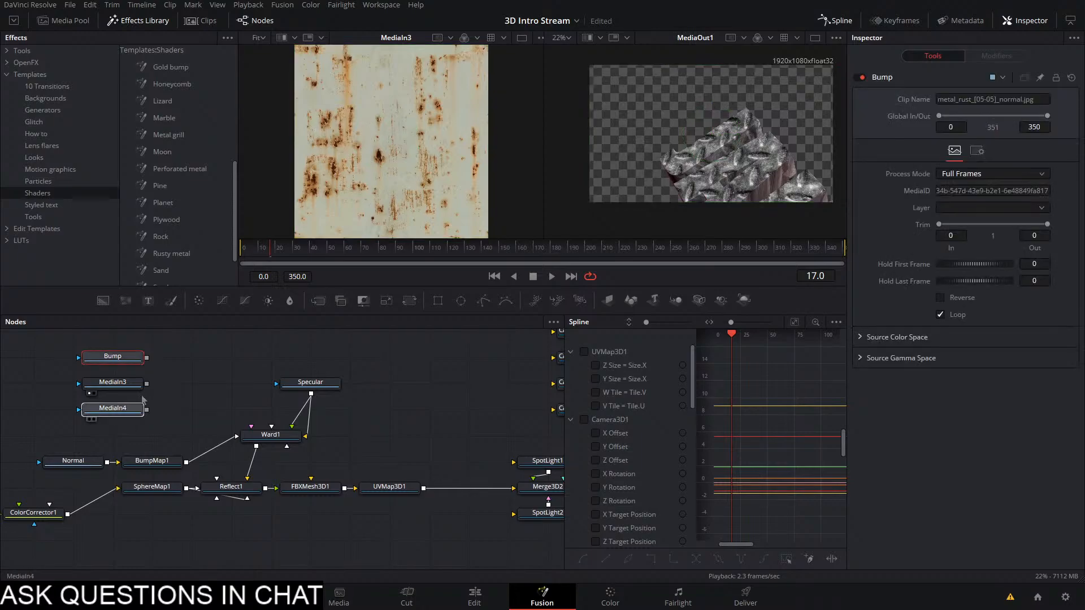
{"action": "left_click_drag", "start_coordinate": [113, 408], "coordinate": [388, 201]}
{"action": "key", "text": "1"}
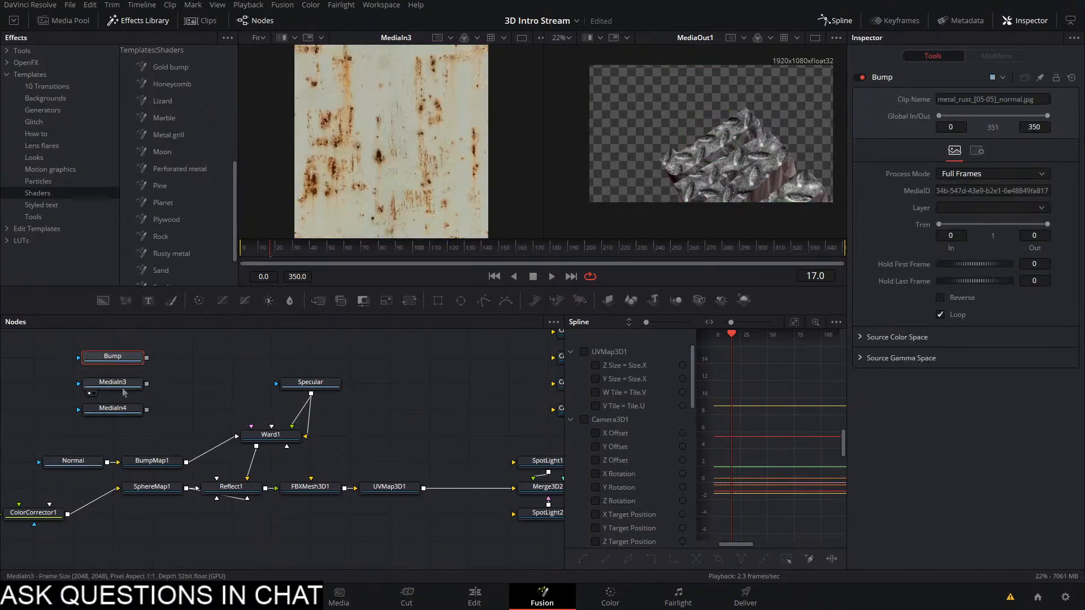
Rename the rust diffuse map MediaIn3 as Diffuse1 and the rust specular map MediaIn4 as Spec
{"action": "left_click", "coordinate": [113, 385]}
{"action": "key", "text": "F2"}
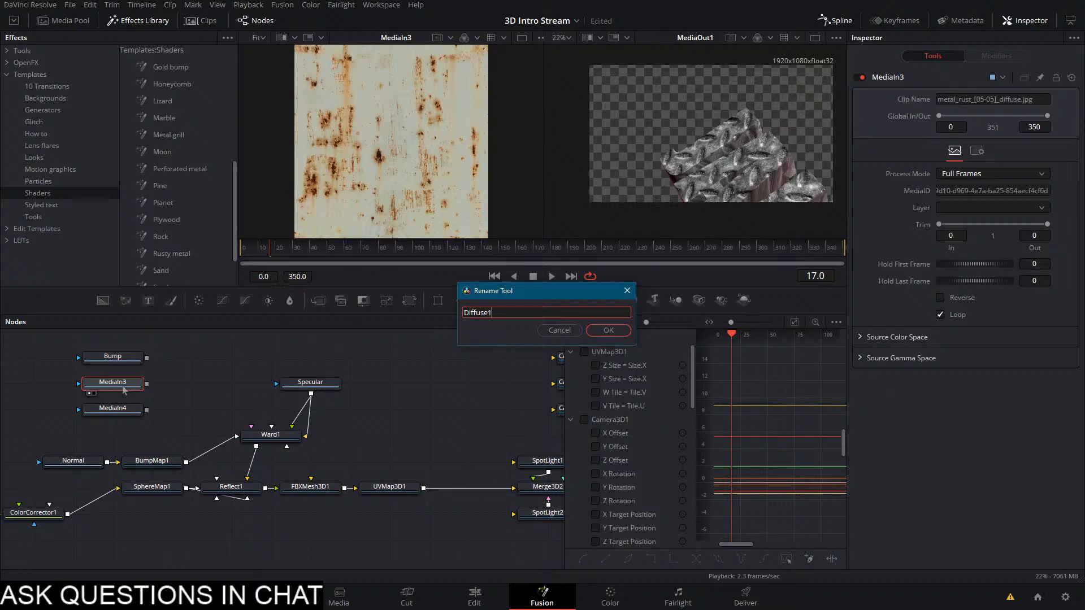
{"action": "key", "text": "Return"}
{"action": "left_click", "coordinate": [121, 411]}
{"action": "key", "text": "F2"}
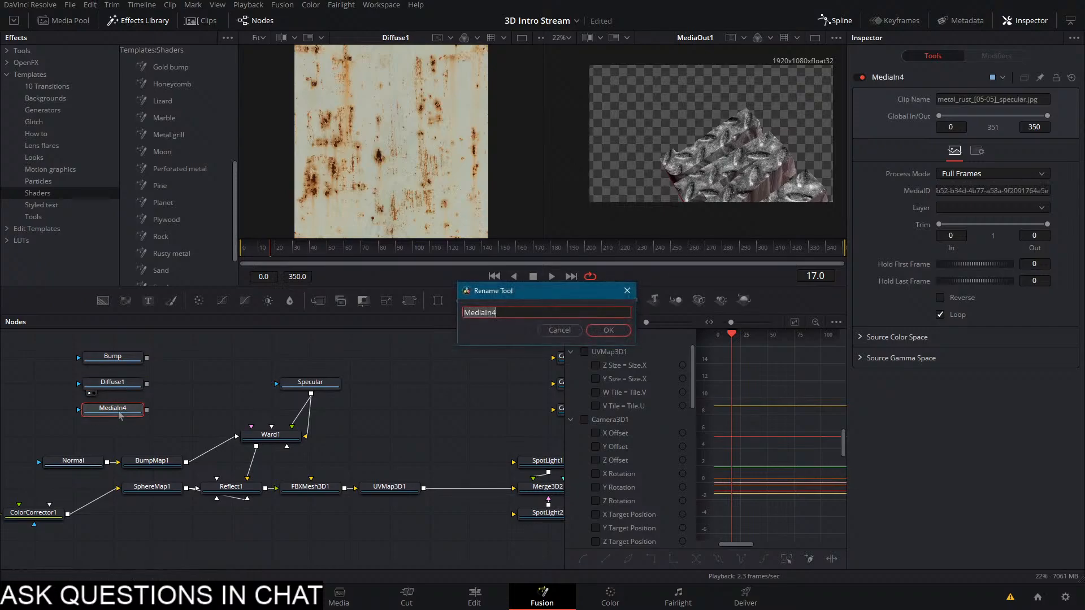
{"action": "key", "text": "Return"}
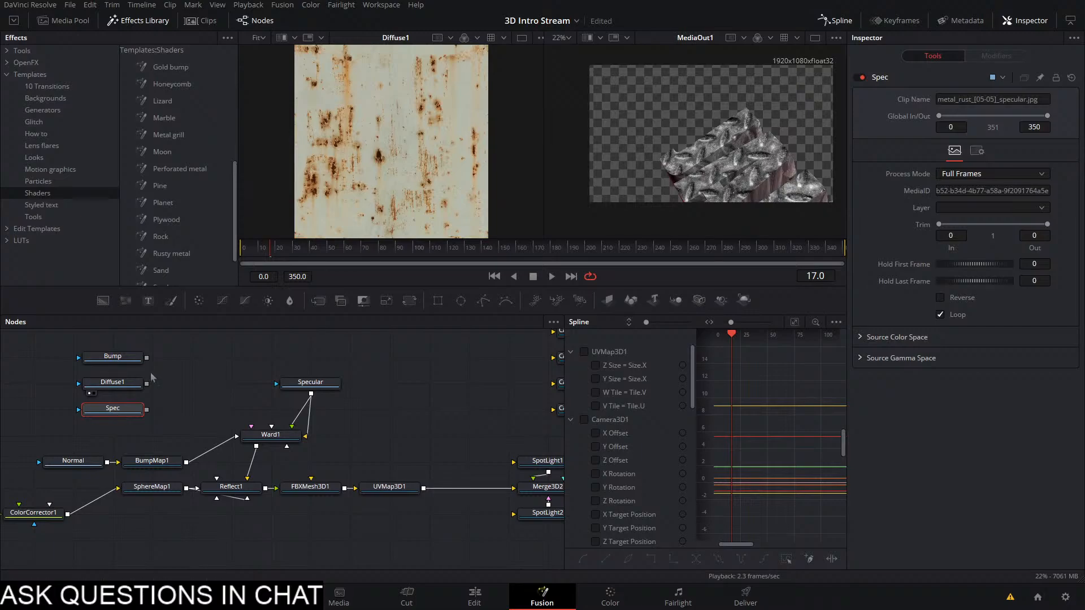
Detach the old Specular texture from Ward1 and feed Spec into Ward1's Diffuse Color Material input
{"action": "left_click_drag", "start_coordinate": [125, 408], "coordinate": [205, 383]}
{"action": "left_click_drag", "start_coordinate": [330, 384], "coordinate": [409, 385]}
{"action": "left_click_drag", "start_coordinate": [226, 383], "coordinate": [264, 439]}
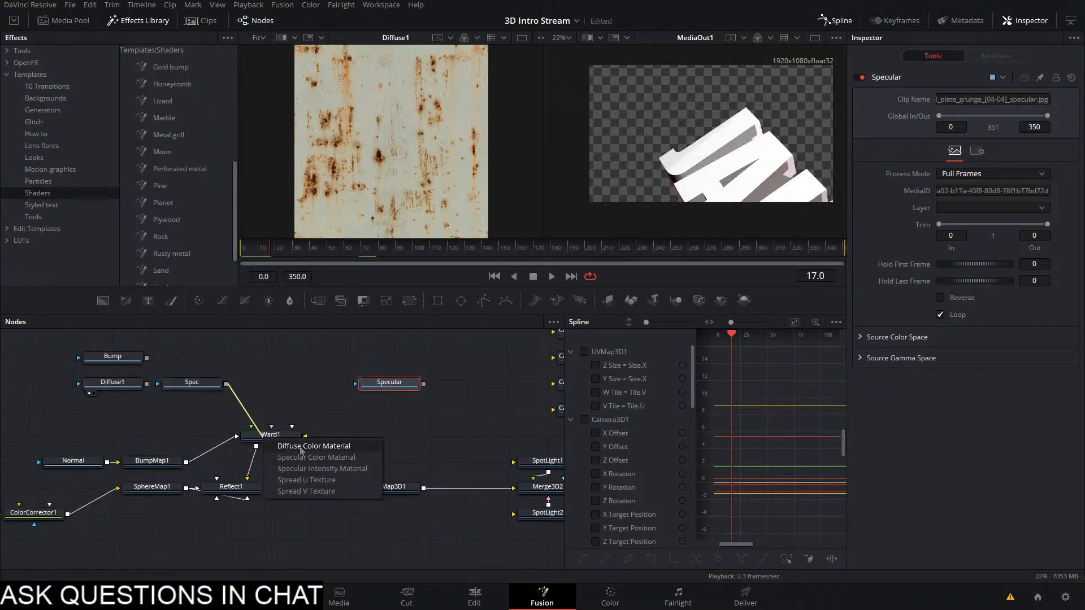
{"action": "left_click", "coordinate": [294, 447]}
Feed Spec into Ward1's Specular Color Material and Specular Intensity Material inputs, and place Spec directly above Ward1
{"action": "left_click_drag", "start_coordinate": [193, 394], "coordinate": [265, 437]}
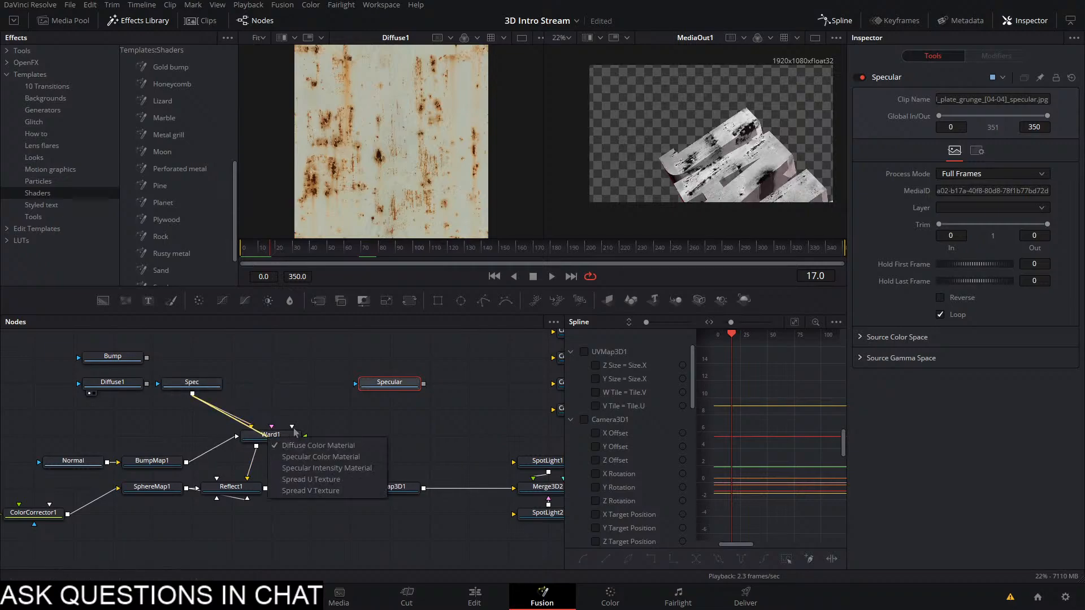
{"action": "left_click", "coordinate": [321, 456]}
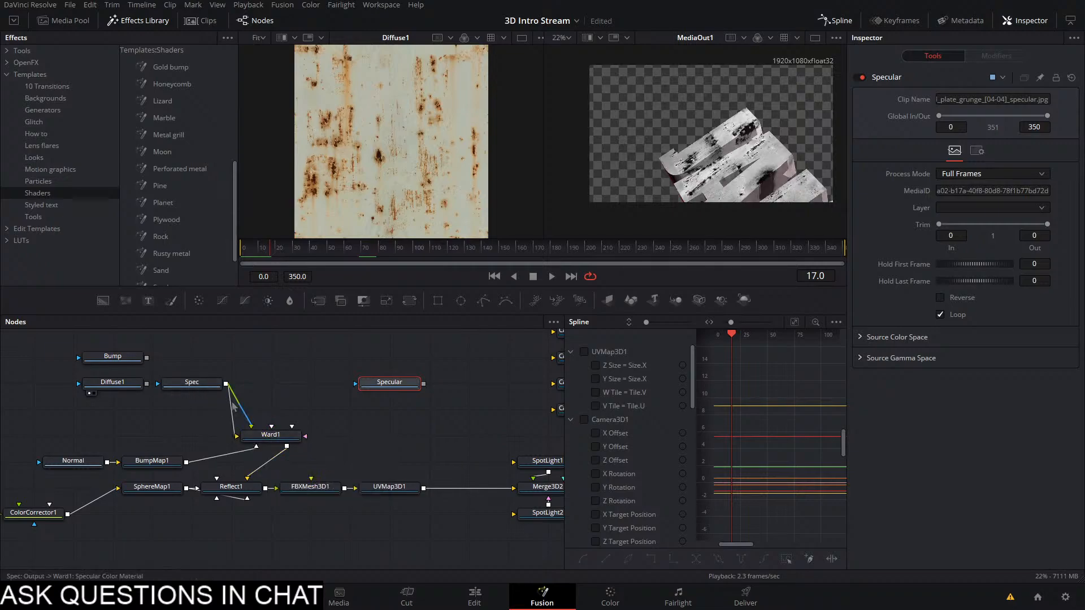
{"action": "left_click_drag", "start_coordinate": [226, 385], "coordinate": [268, 437]}
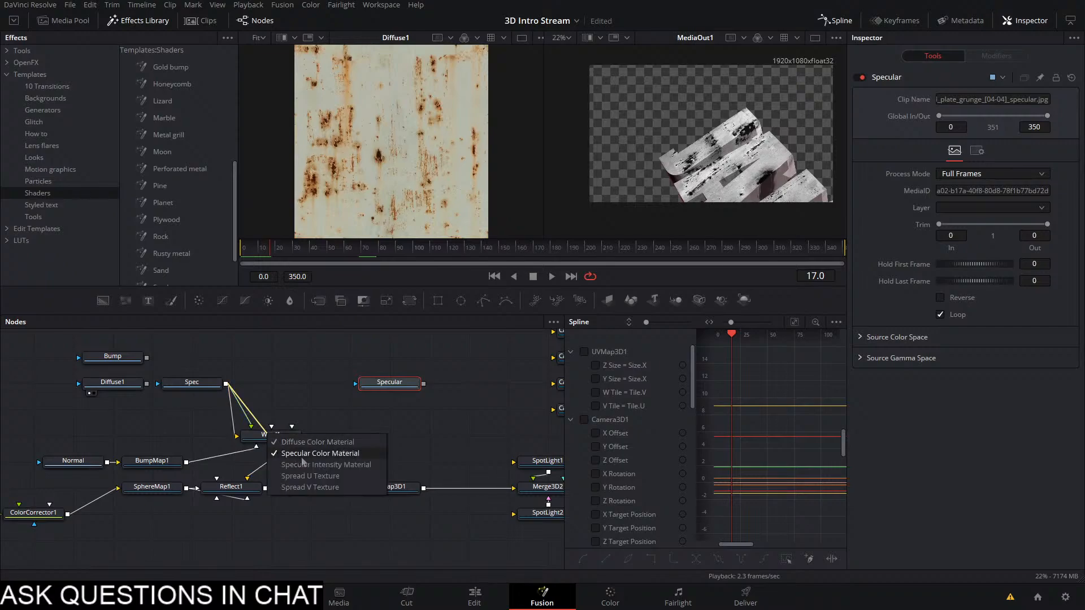
{"action": "left_click", "coordinate": [309, 464]}
{"action": "left_click", "coordinate": [373, 436]}
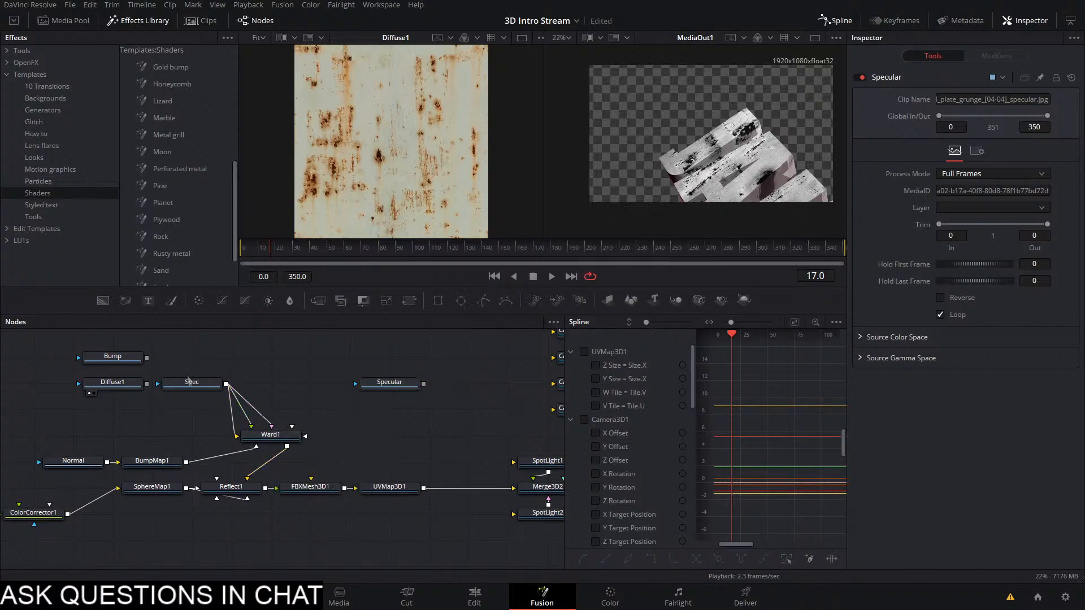
{"action": "left_click_drag", "start_coordinate": [189, 380], "coordinate": [267, 354]}
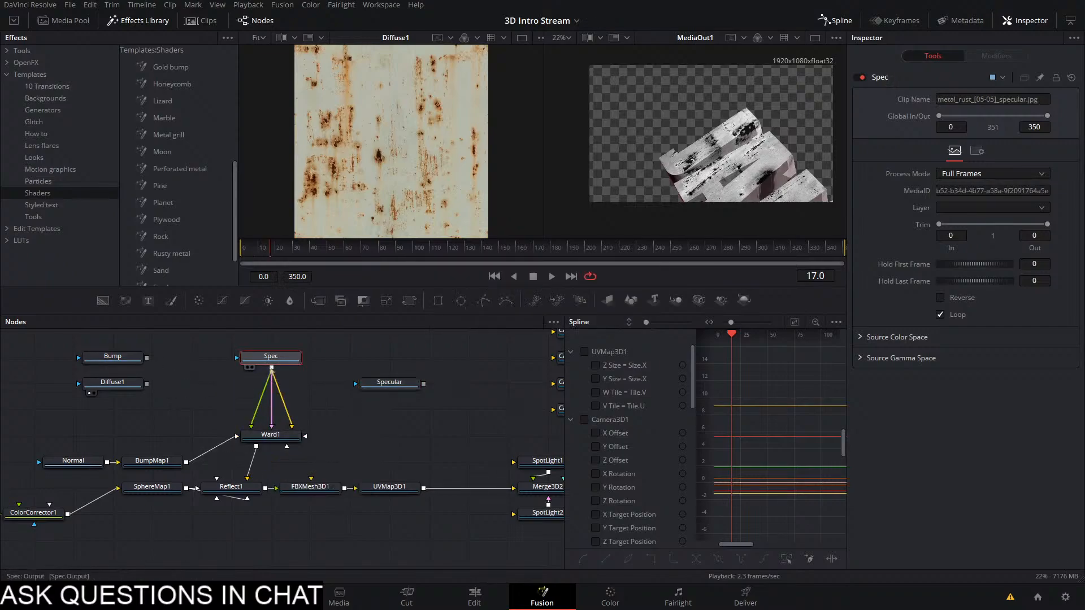
{"action": "key", "text": "shift+space"}
{"action": "type", "text": "color"}
{"action": "key", "text": "Return"}
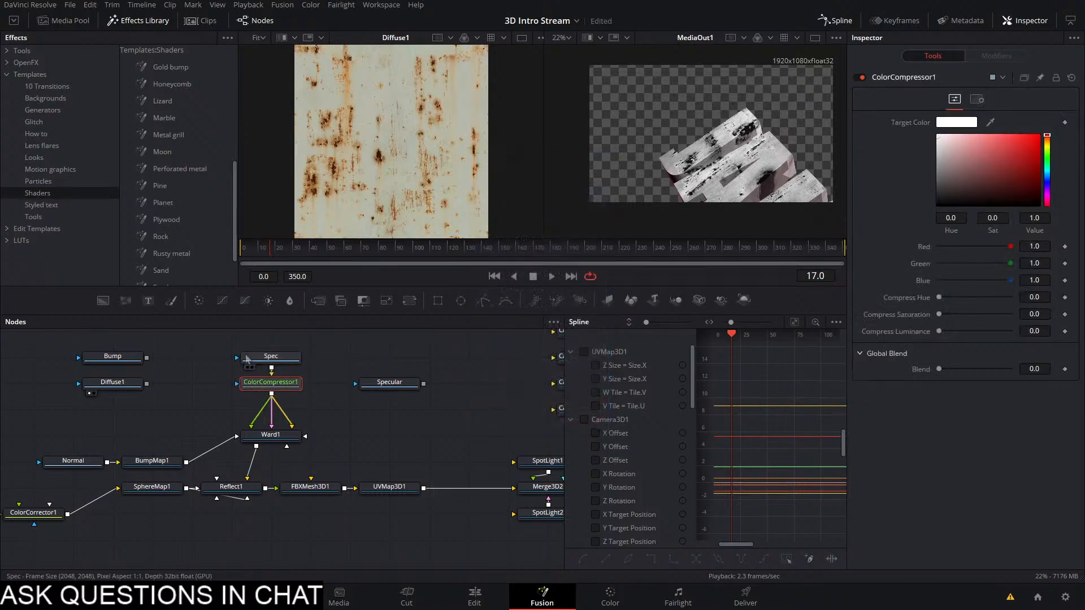
Insert a Color Corrector between Spec and Ward1 and show it in the first viewer
{"action": "left_click", "coordinate": [264, 357]}
{"action": "key", "text": "shift+space"}
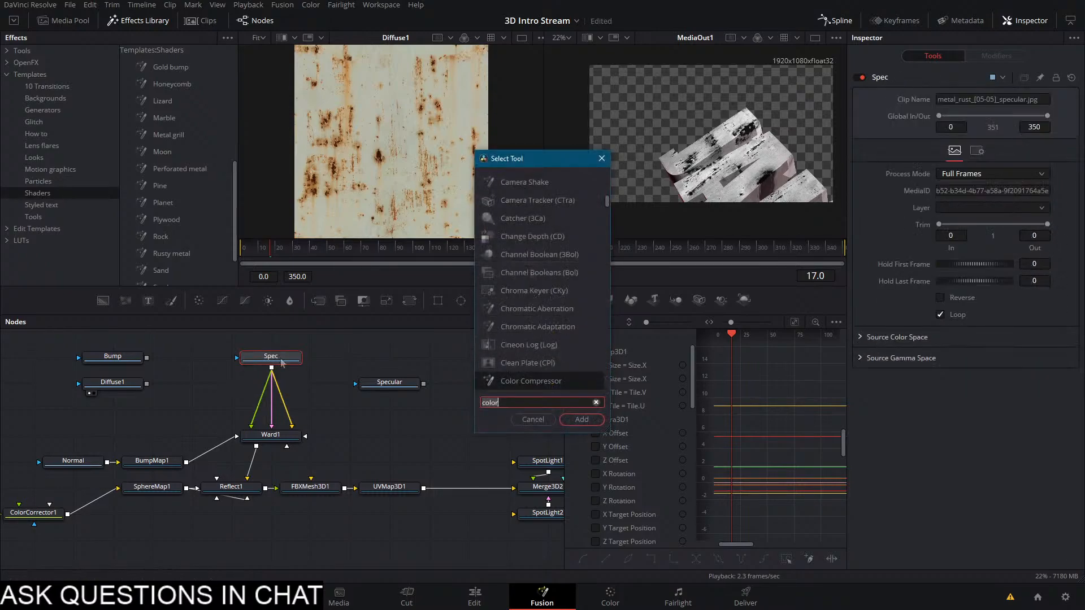
{"action": "type", "text": "color"}
{"action": "key", "text": "Down"}
{"action": "key", "text": "Return"}
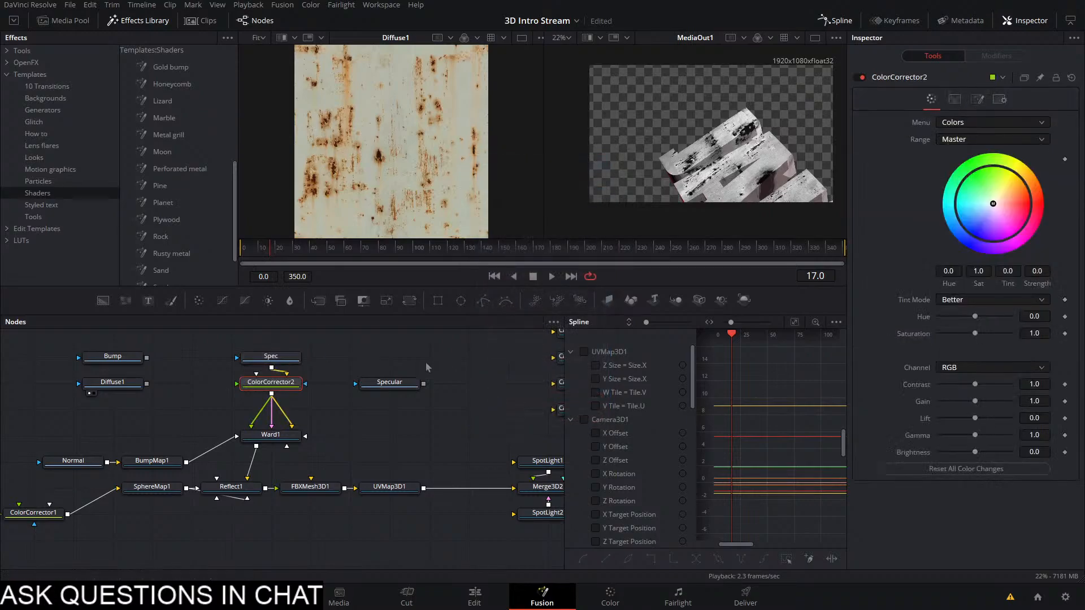
{"action": "key", "text": "1"}
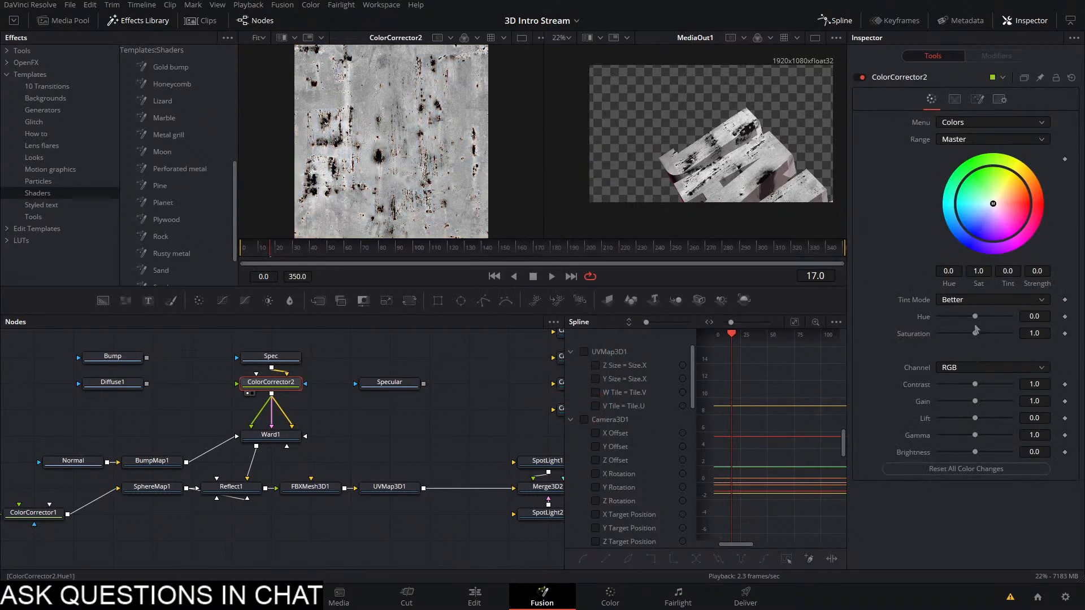
Try a contrast of 0.8 and gain of 1.25 on ColorCorrector2, and try feeding it Diffuse1 instead of Spec
{"action": "mouse_move", "coordinate": [976, 395]}
{"action": "left_mouse_down"}
{"action": "mouse_move", "coordinate": [1001, 391]}
{"action": "mouse_move", "coordinate": [949, 399]}
{"action": "mouse_move", "coordinate": [996, 405]}
{"action": "mouse_move", "coordinate": [980, 409]}
{"action": "mouse_move", "coordinate": [972, 392]}
{"action": "mouse_move", "coordinate": [955, 394]}
{"action": "mouse_move", "coordinate": [972, 393]}
{"action": "left_mouse_up"}
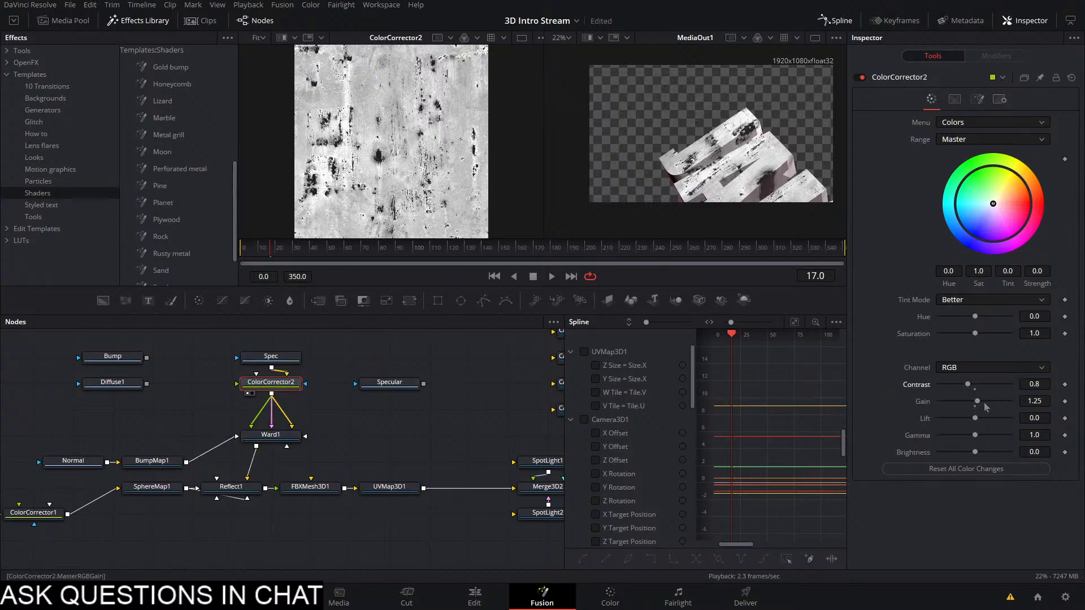
{"action": "left_click", "coordinate": [974, 389]}
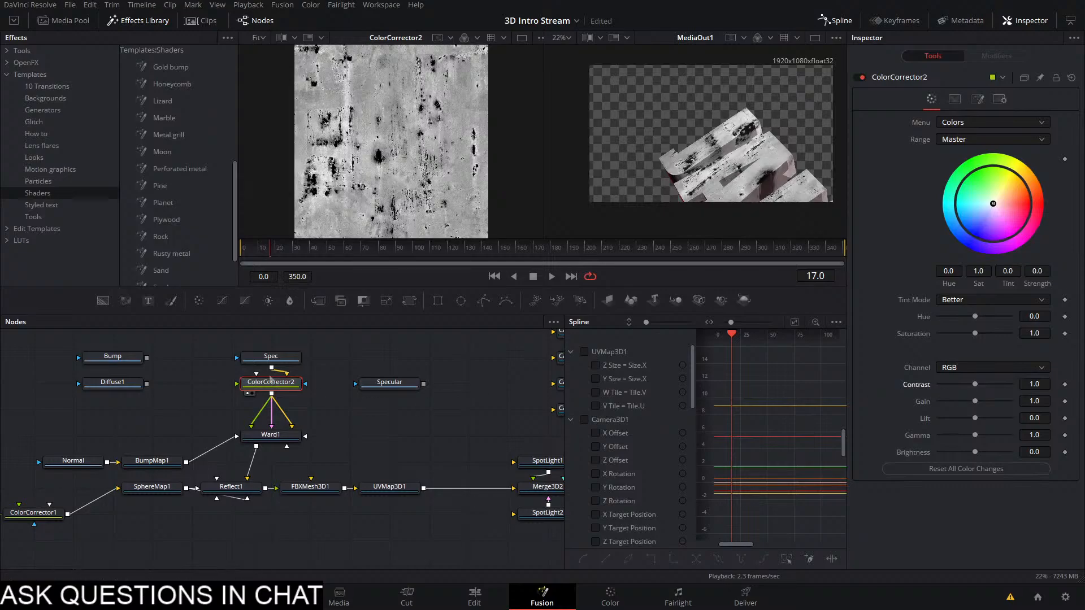
{"action": "left_click", "coordinate": [284, 372]}
{"action": "left_click_drag", "start_coordinate": [146, 383], "coordinate": [282, 386]}
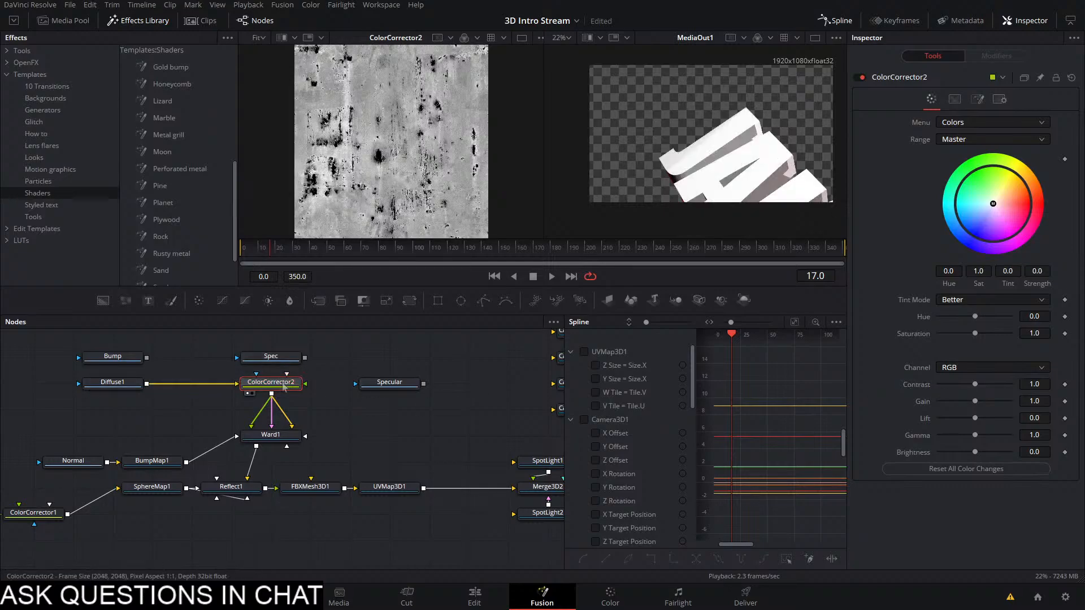
{"action": "key", "text": "ctrl+z"}
{"action": "key", "text": "ctrl+z"}
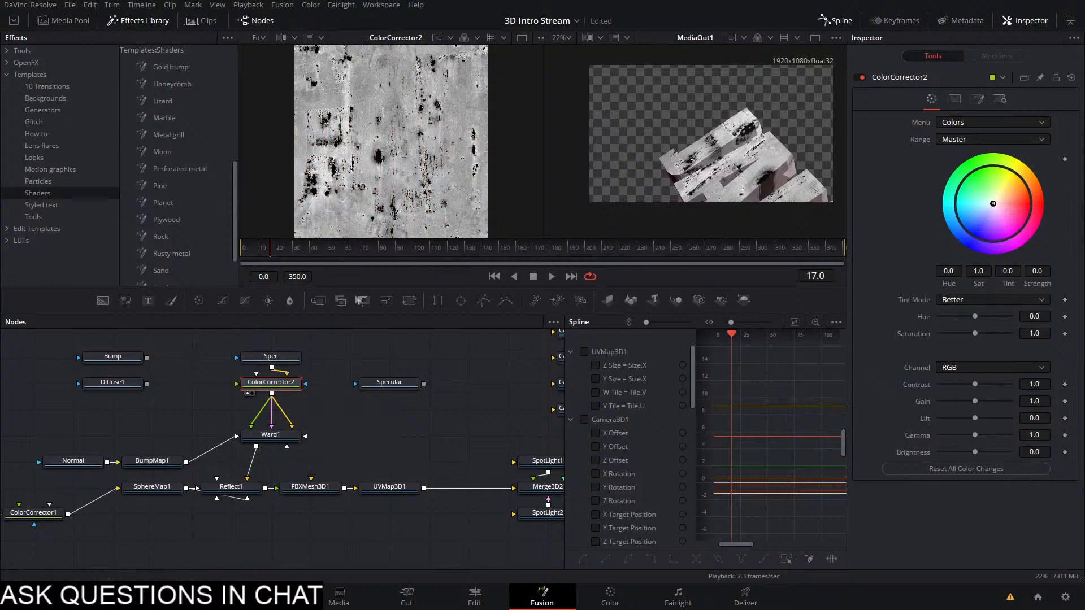
Save the project and bring the metal_plate_grunge_01 diffuse, normal and specular images from the Metal_maps folder in File Explorer into the node graph
{"action": "key", "text": "ctrl+s"}
{"action": "key", "text": "alt+Tab"}
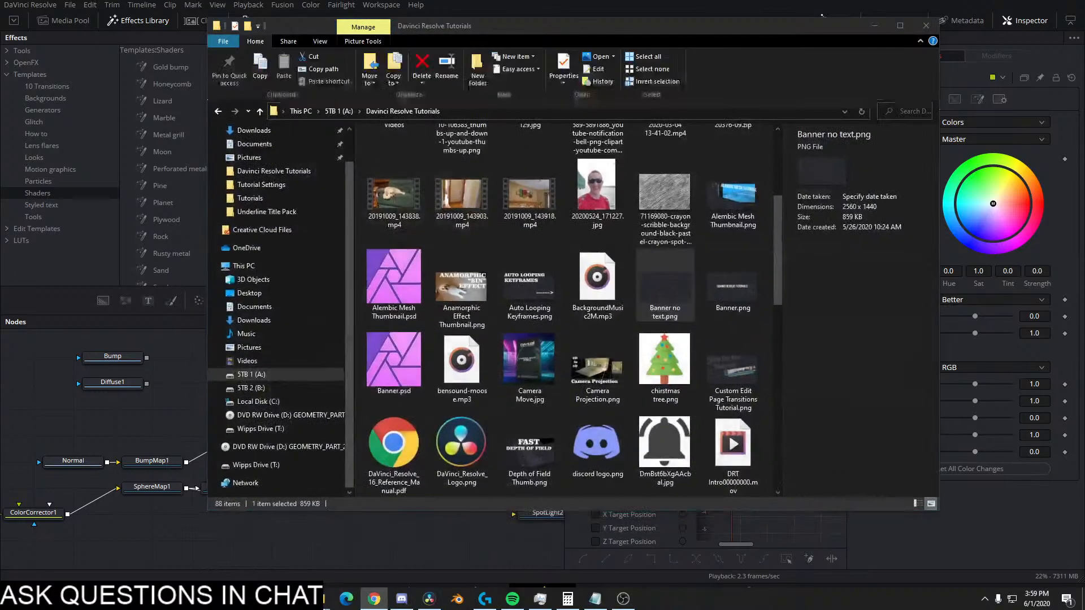
{"action": "left_click", "coordinate": [873, 26]}
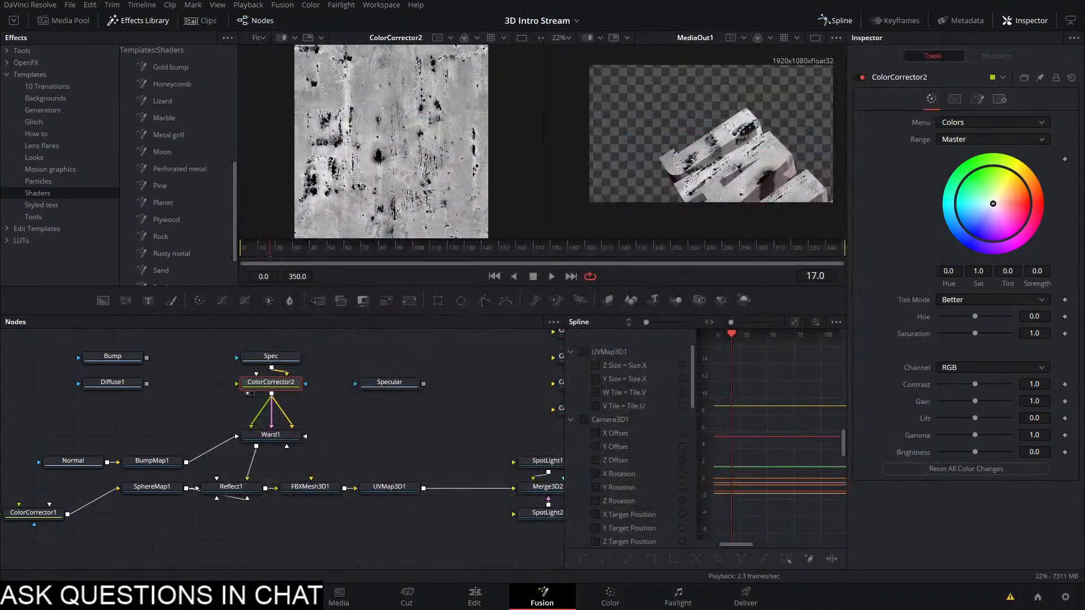
{"action": "key", "text": "alt+Tab"}
{"action": "scroll", "coordinate": [735, 333], "scroll_direction": "down", "scroll_amount": 3}
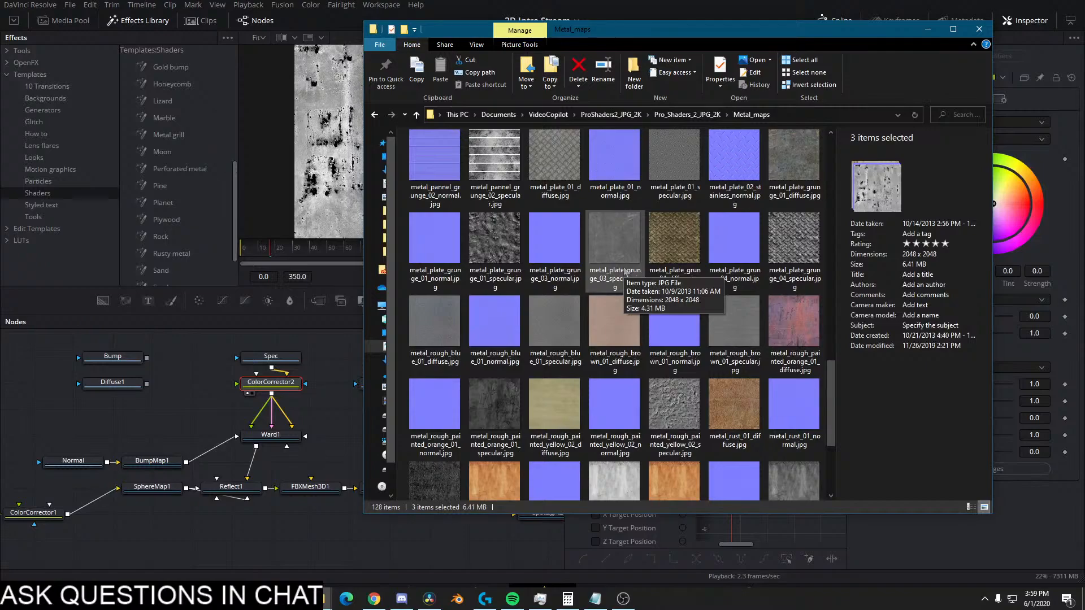
{"action": "left_click", "coordinate": [794, 161]}
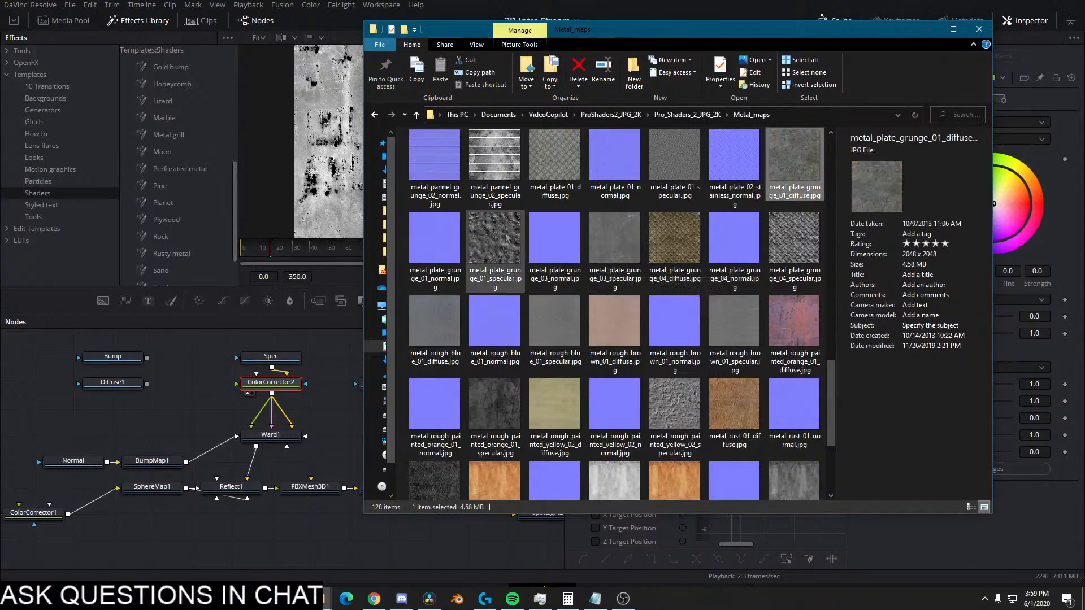
{"action": "left_click", "coordinate": [490, 243], "text": "shift"}
{"action": "left_click_drag", "start_coordinate": [490, 243], "coordinate": [31, 363]}
Delete the old texture nodes Bump, Diffuse1, Spec, Specular and Normal, together with ColorCorrector2
{"action": "left_click_drag", "start_coordinate": [130, 385], "coordinate": [314, 412]}
{"action": "left_click", "coordinate": [313, 356]}
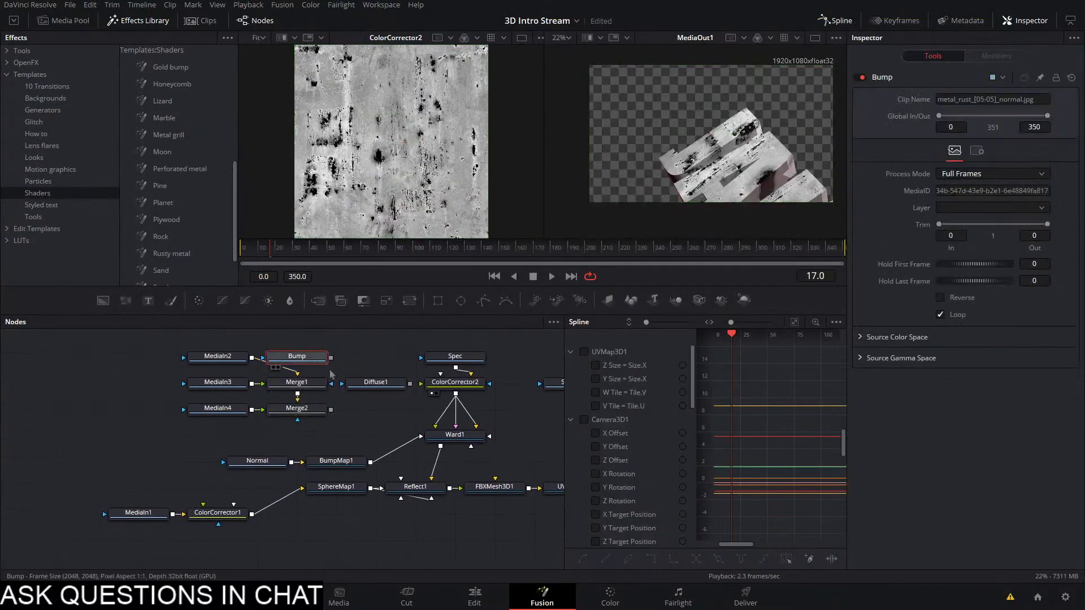
{"action": "key", "text": "Delete"}
{"action": "left_click", "coordinate": [455, 356]}
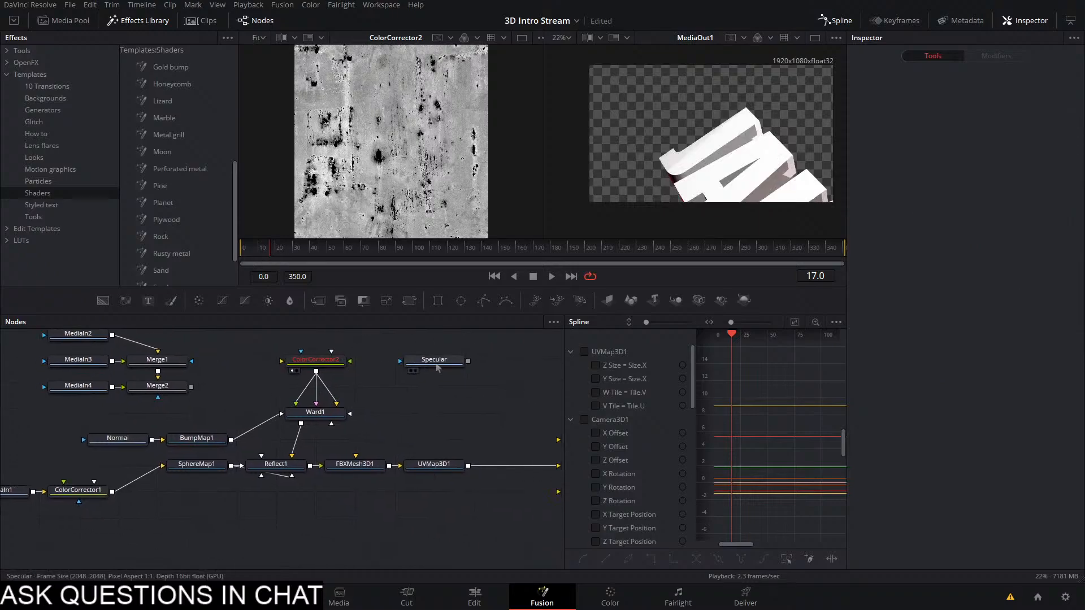
{"action": "left_click", "coordinate": [450, 366]}
{"action": "key", "text": "Delete"}
{"action": "left_click", "coordinate": [330, 363]}
{"action": "key", "text": "Delete"}
{"action": "left_click_drag", "start_coordinate": [375, 363], "coordinate": [498, 375]}
{"action": "left_click", "coordinate": [241, 452]}
{"action": "key", "text": "Delete"}
Line up MediaIn1 and ColorCorrector1 in front of SphereMap1, and delete Merge1 and Merge2 beside the new images
{"action": "left_click_drag", "start_coordinate": [79, 492], "coordinate": [237, 477]}
{"action": "left_click", "coordinate": [275, 433]}
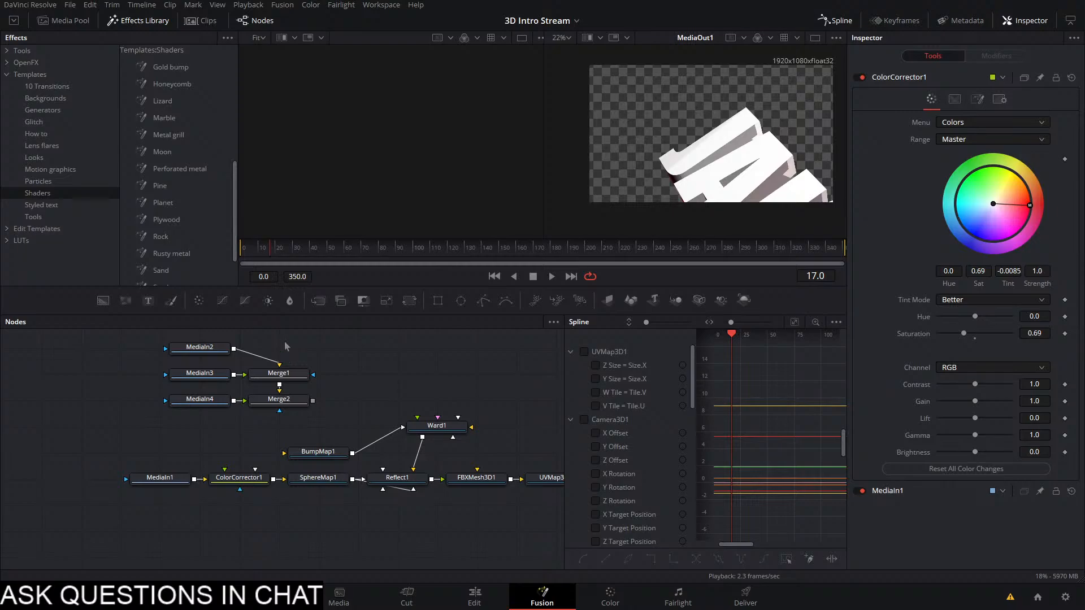
{"action": "left_click_drag", "start_coordinate": [285, 346], "coordinate": [297, 409]}
{"action": "key", "text": "Delete"}
Show MediaIn2, the normal map, in the first viewer and rename it Bump
{"action": "left_click", "coordinate": [201, 357]}
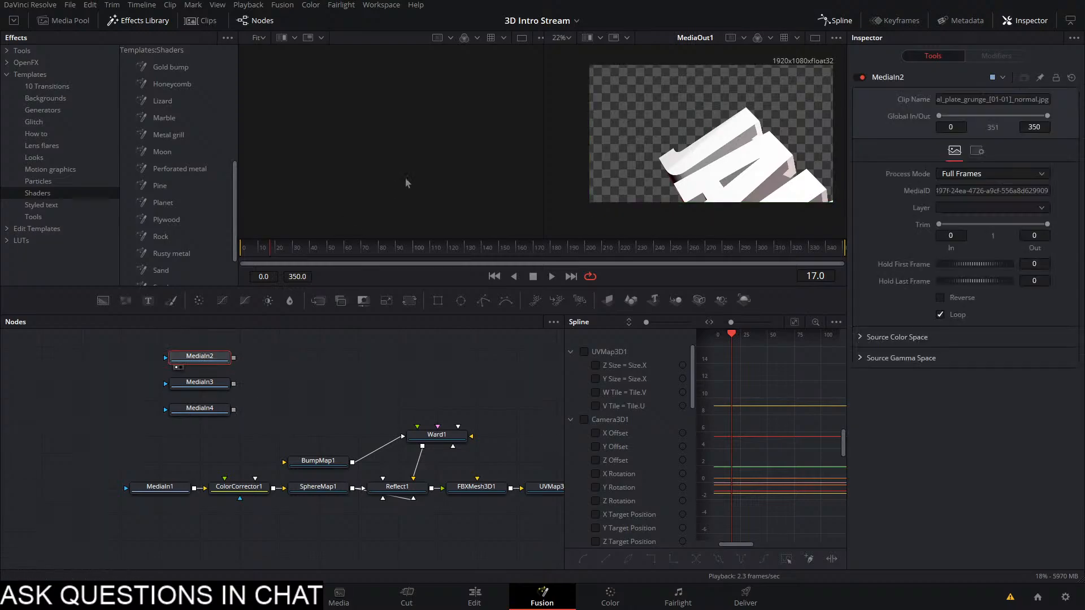
{"action": "key", "text": "1"}
{"action": "key", "text": "F2"}
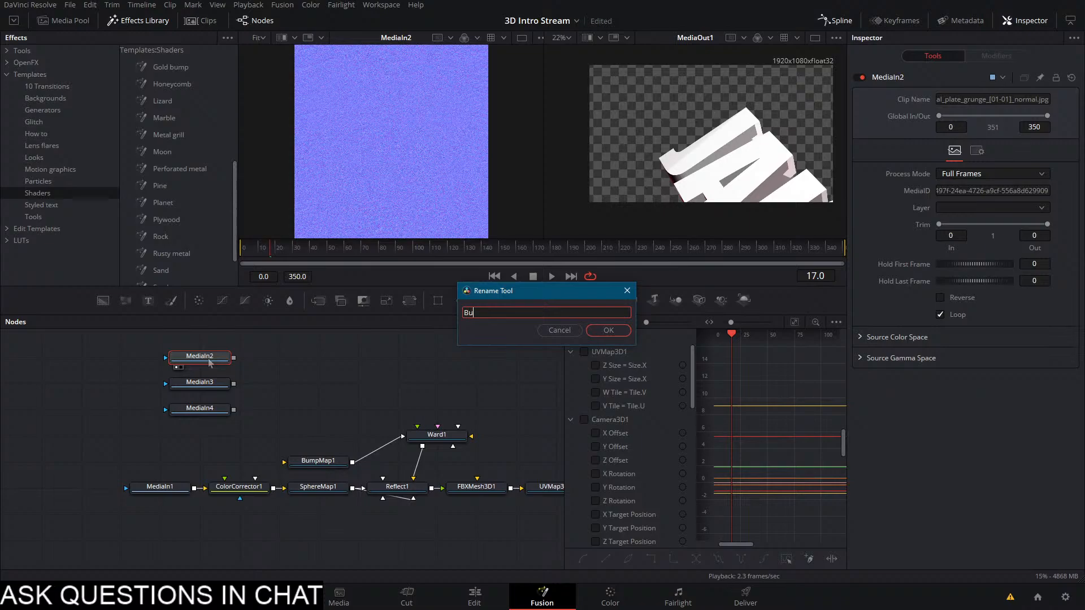
{"action": "key", "text": "Return"}
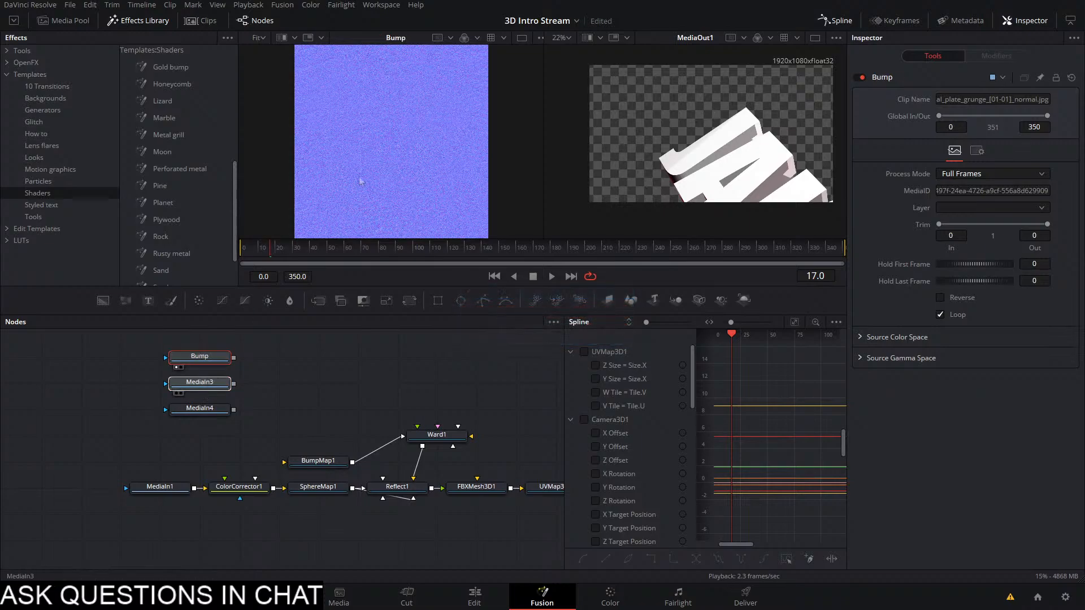
Show MediaIn3, the diffuse map, in the first viewer and rename it Diffuse
{"action": "key", "text": "1"}
{"action": "left_click", "coordinate": [202, 388]}
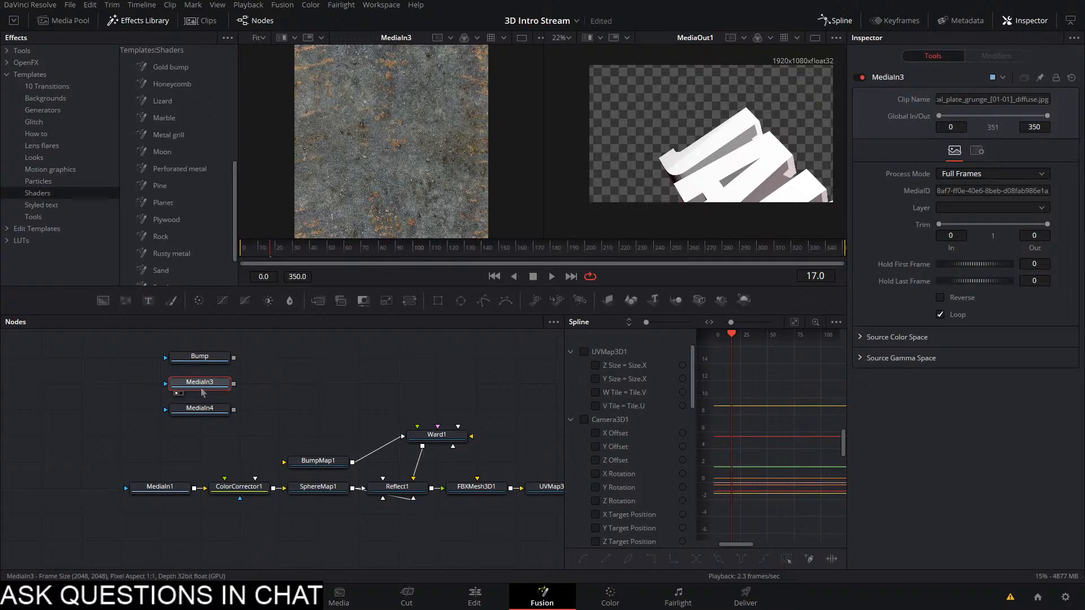
{"action": "key", "text": "F2"}
{"action": "type", "text": "Diffuse"}
{"action": "key", "text": "Return"}
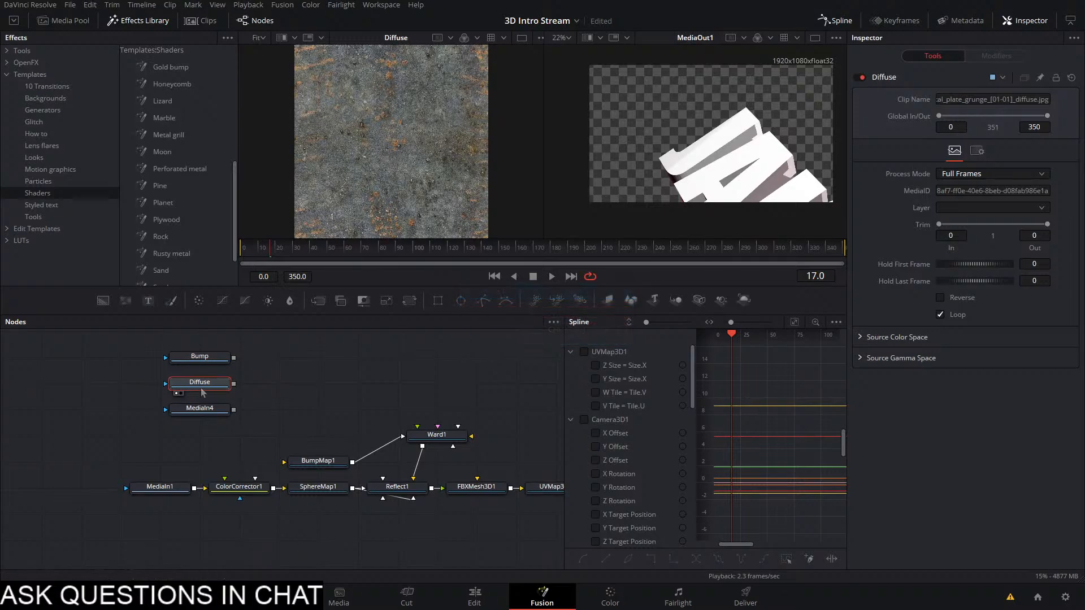
Show MediaIn4, the specular map, in the first viewer and rename it Specular
{"action": "left_click", "coordinate": [208, 411]}
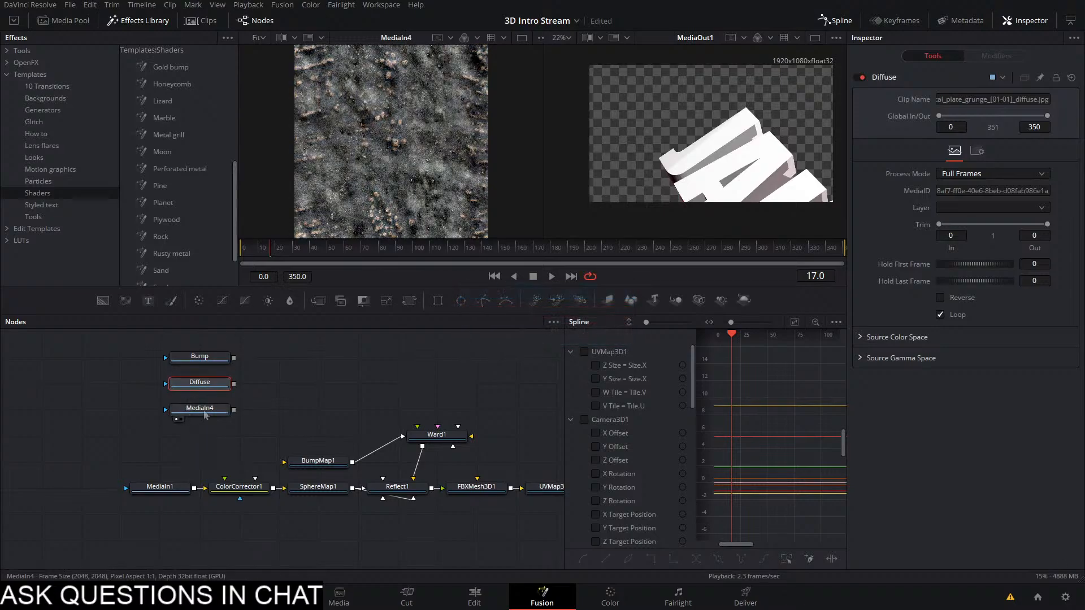
{"action": "key", "text": "F2"}
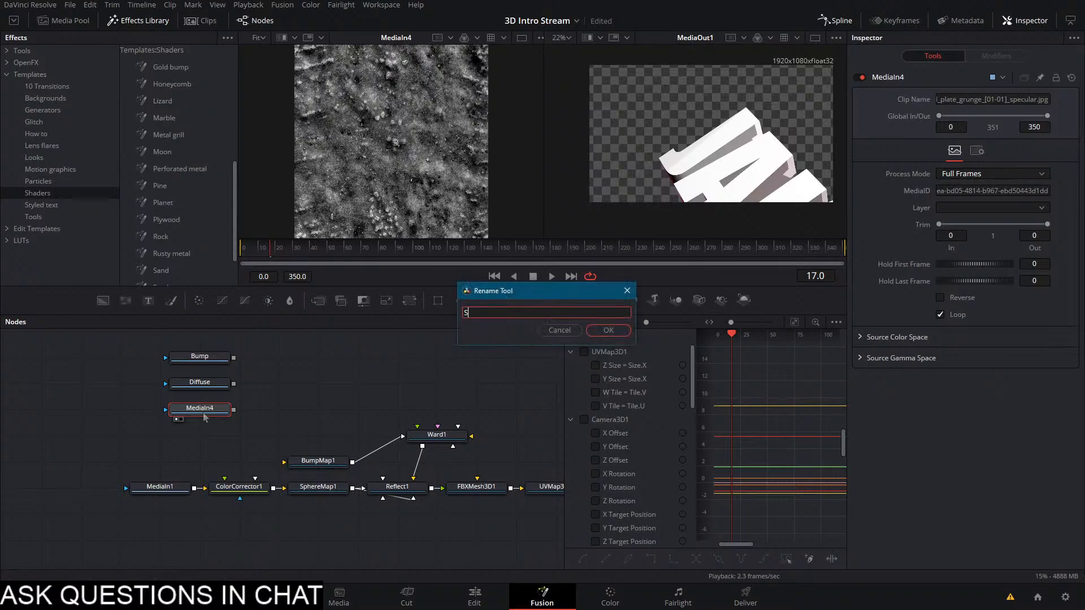
{"action": "type", "text": "Specular"}
{"action": "key", "text": "Return"}
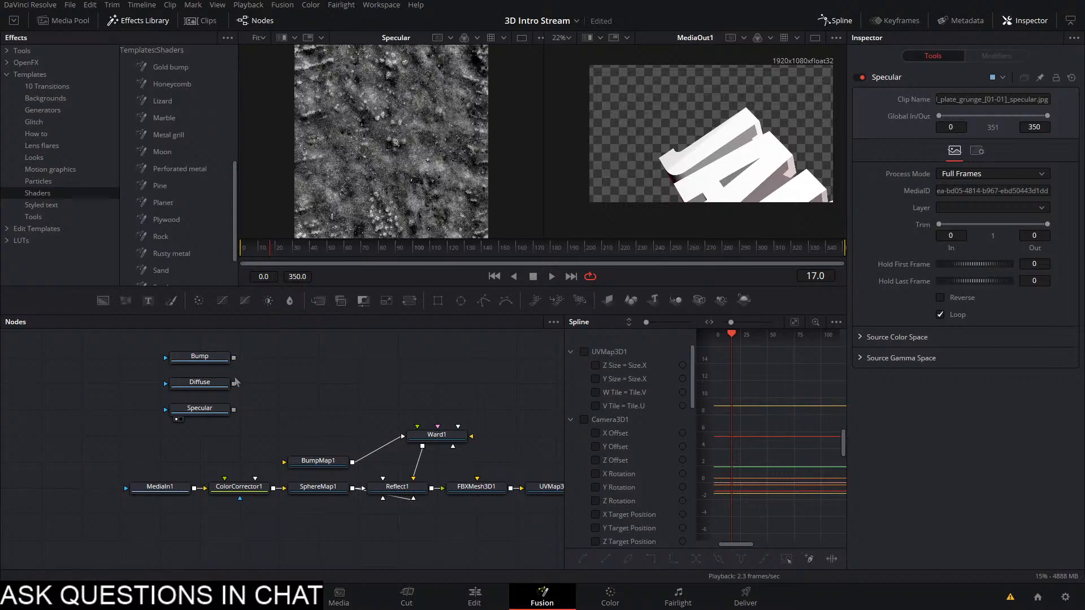
Feed Diffuse into Ward1's Diffuse Color Material, and Specular into its Specular Color Material and Specular Intensity Material inputs
{"action": "left_click_drag", "start_coordinate": [233, 384], "coordinate": [456, 443]}
{"action": "left_click", "coordinate": [496, 447]}
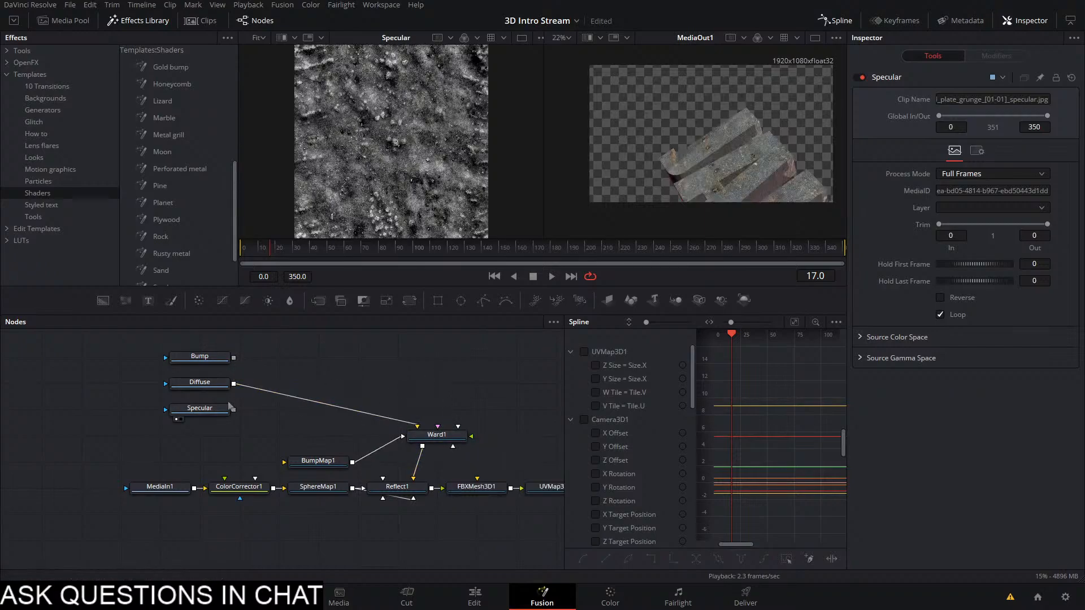
{"action": "left_click_drag", "start_coordinate": [234, 410], "coordinate": [441, 433]}
{"action": "left_click", "coordinate": [498, 452]}
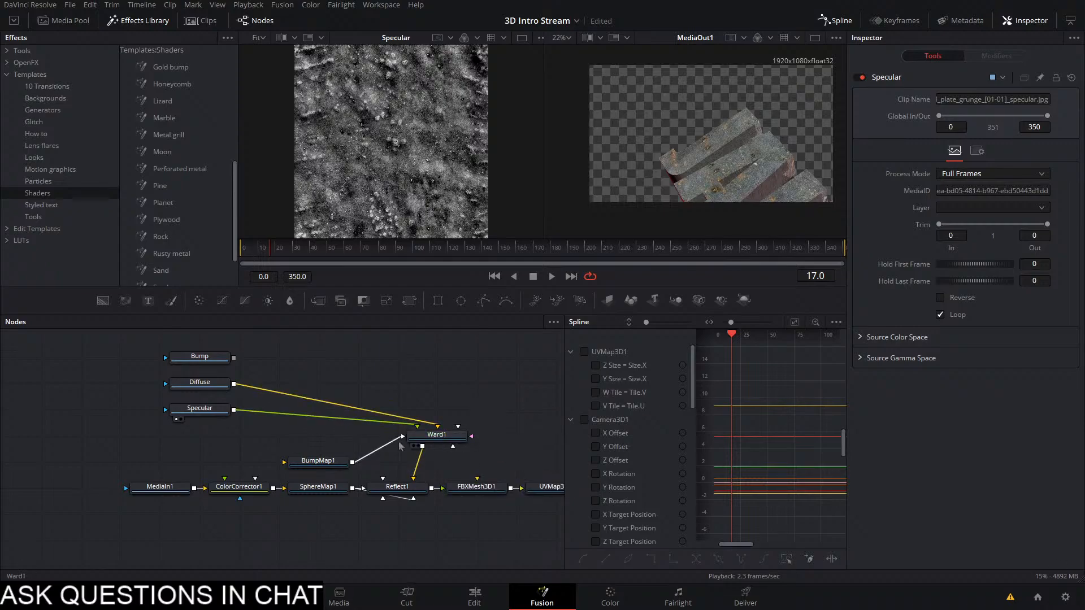
{"action": "left_click_drag", "start_coordinate": [234, 410], "coordinate": [461, 440]}
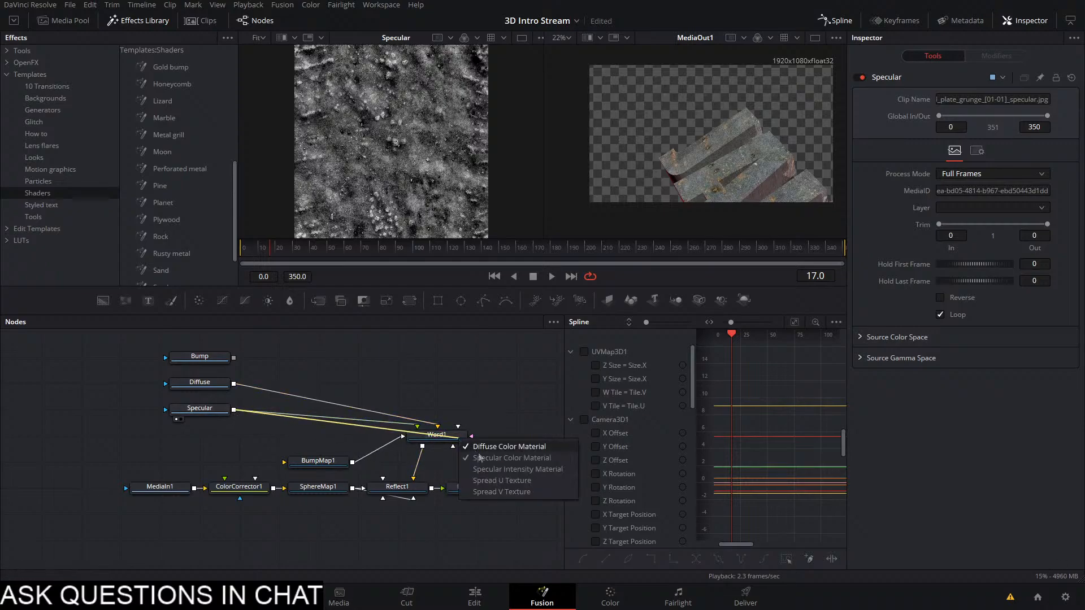
{"action": "left_click", "coordinate": [478, 458]}
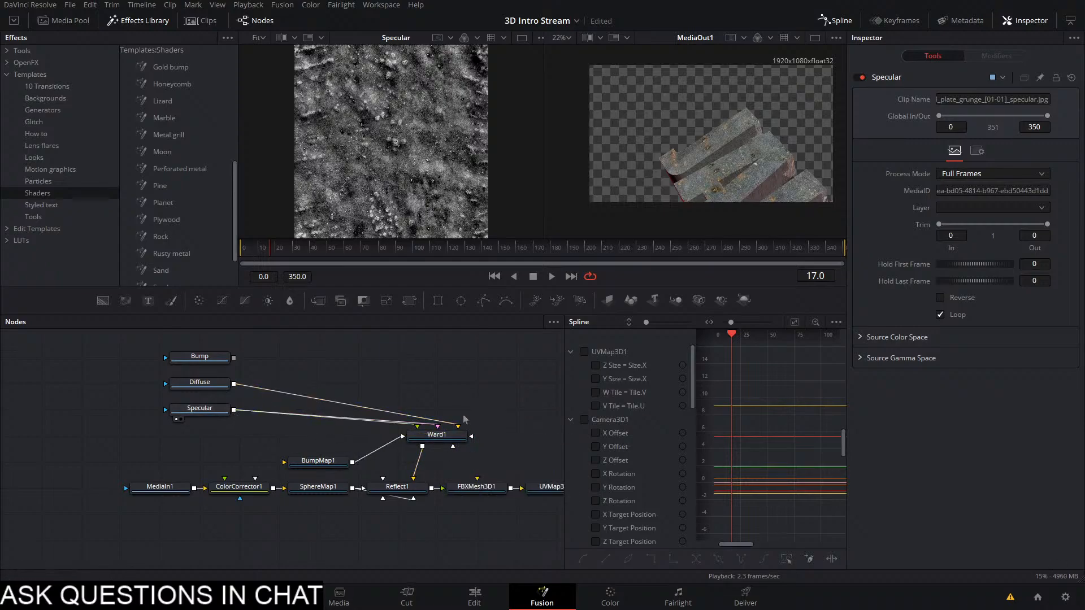
Add a BumpMap node after the Bump image
{"action": "left_click", "coordinate": [214, 359]}
{"action": "key", "text": "shift+space"}
{"action": "type", "text": "bump"}
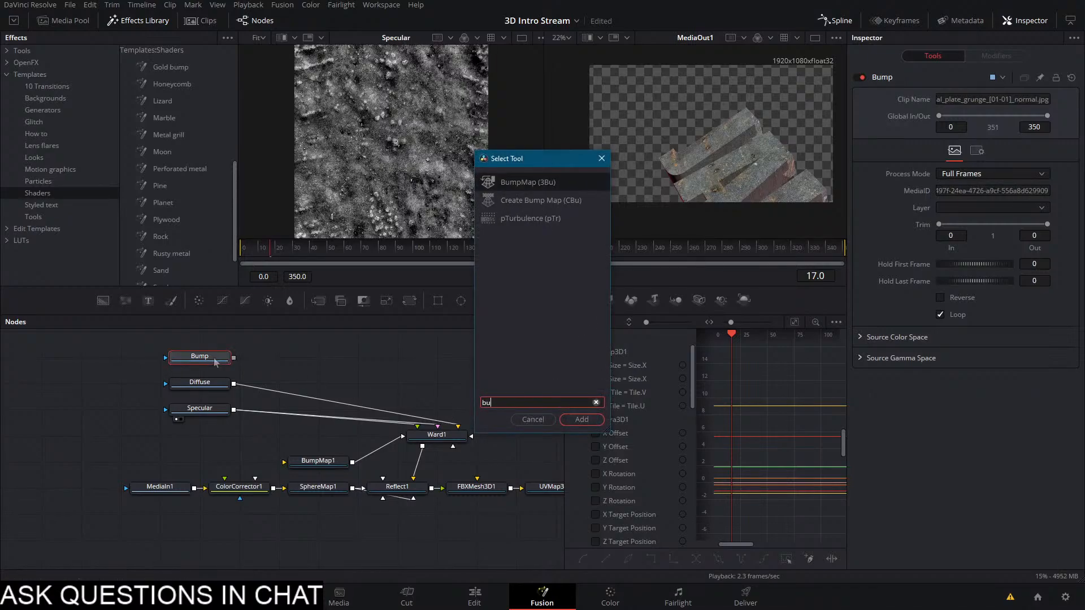
{"action": "key", "text": "Return"}
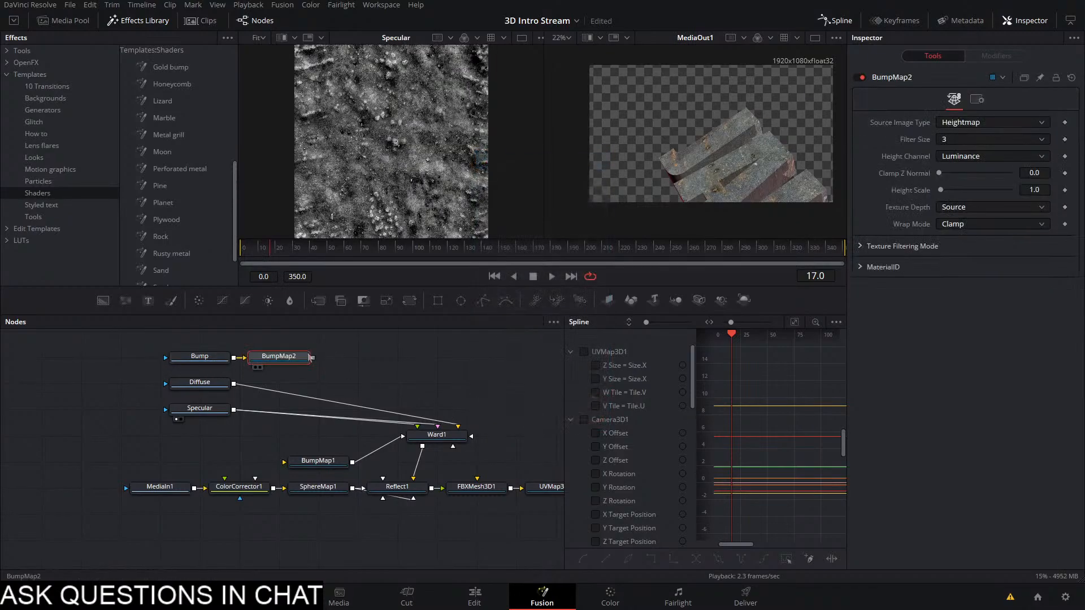
Feed BumpMap2 into Ward1's Bumpmap Material input in place of BumpMap1, and remove BumpMap1
{"action": "right_click", "coordinate": [310, 358]}
{"action": "left_click_drag", "start_coordinate": [313, 359], "coordinate": [438, 437]}
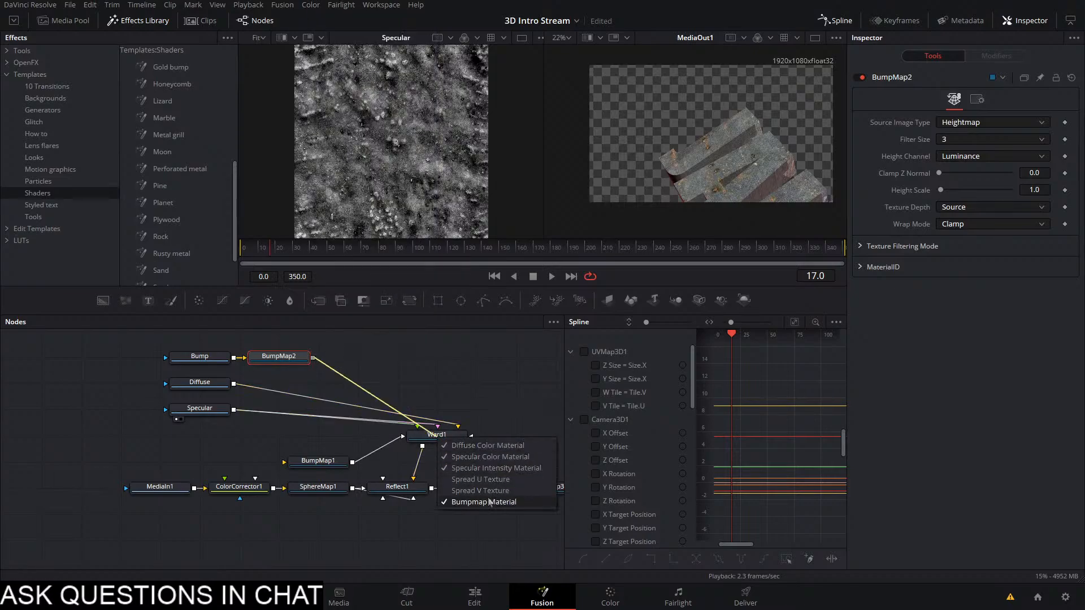
{"action": "left_click", "coordinate": [487, 502]}
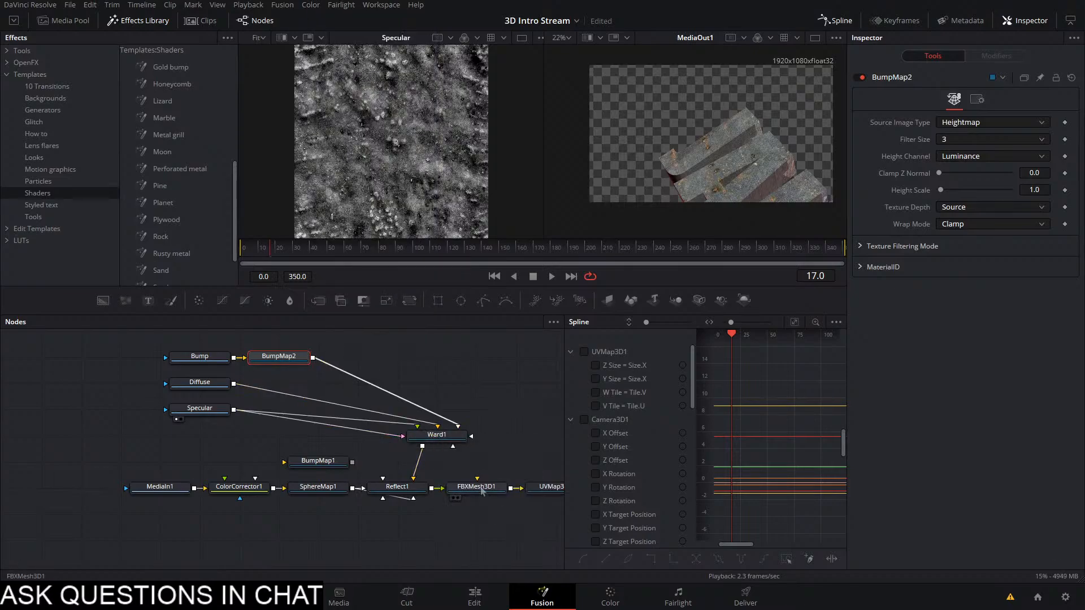
{"action": "left_click", "coordinate": [481, 412]}
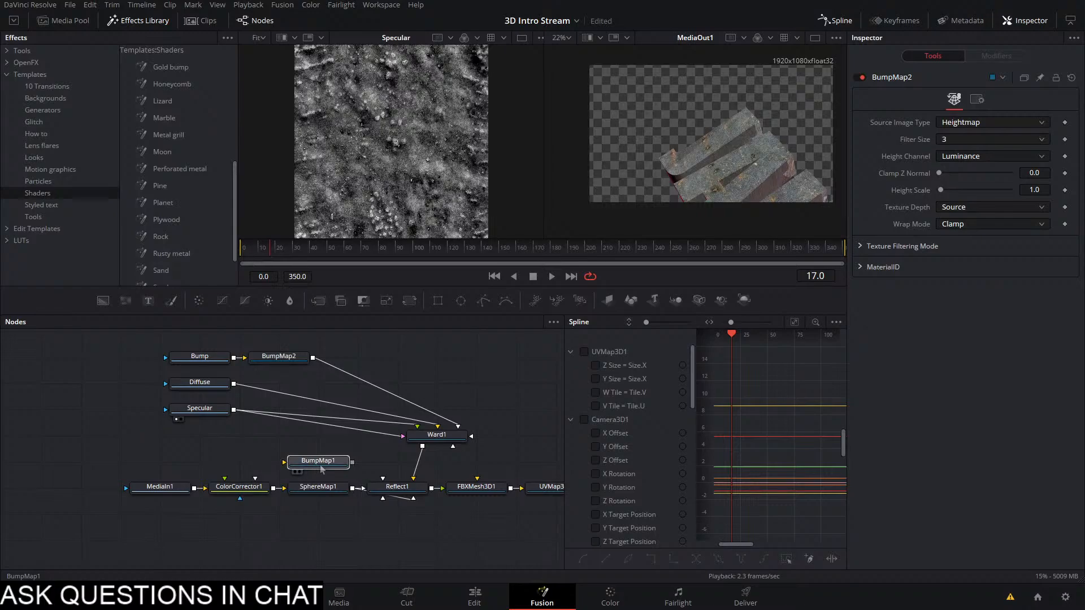
Try Bumpmap as BumpMap2's source image type and set it back to Heightmap
{"action": "left_click", "coordinate": [279, 357]}
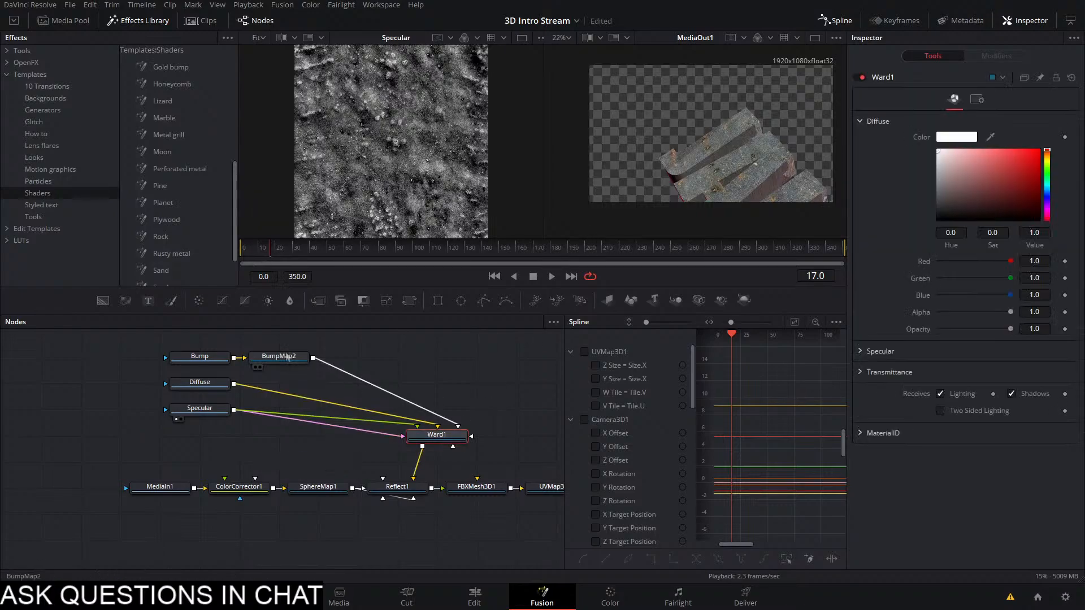
{"action": "left_click", "coordinate": [977, 100]}
{"action": "left_click", "coordinate": [954, 99]}
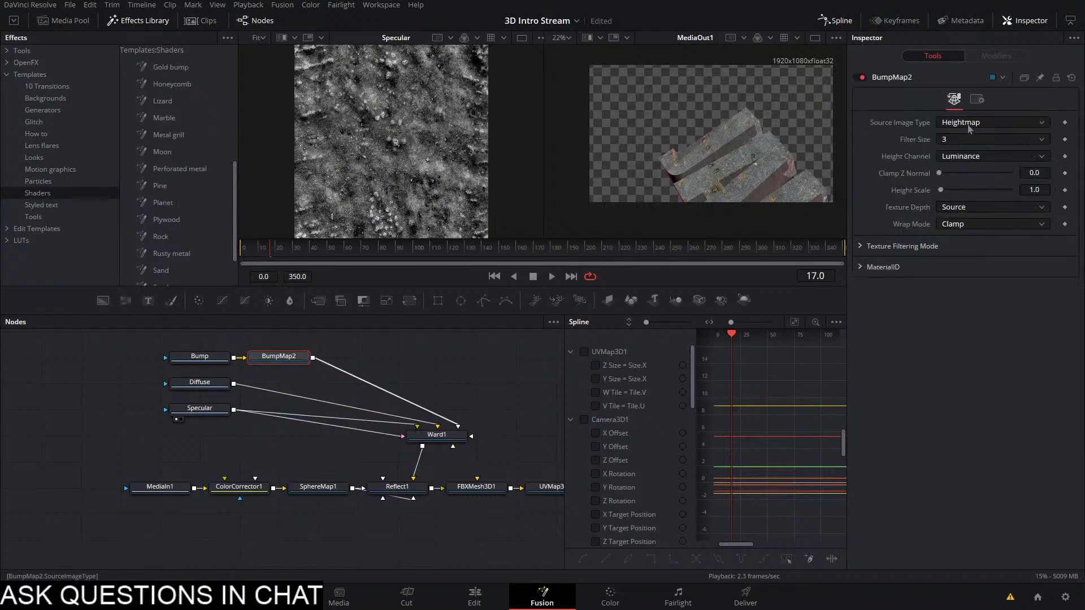
{"action": "left_click", "coordinate": [977, 100]}
{"action": "left_click", "coordinate": [954, 100]}
{"action": "left_click", "coordinate": [972, 122]}
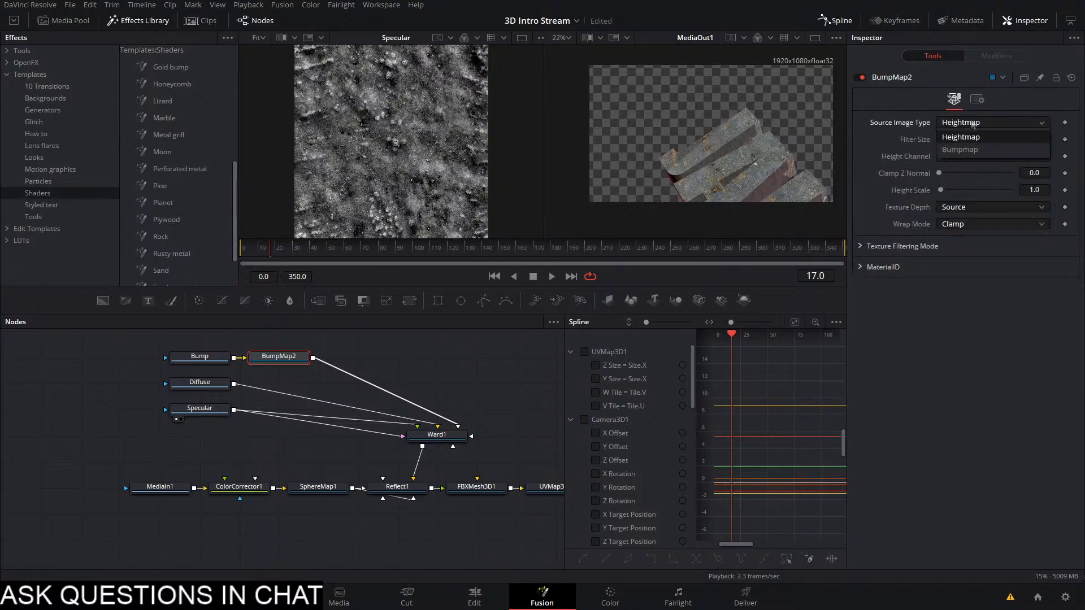
{"action": "left_click", "coordinate": [970, 150]}
{"action": "left_click", "coordinate": [971, 125]}
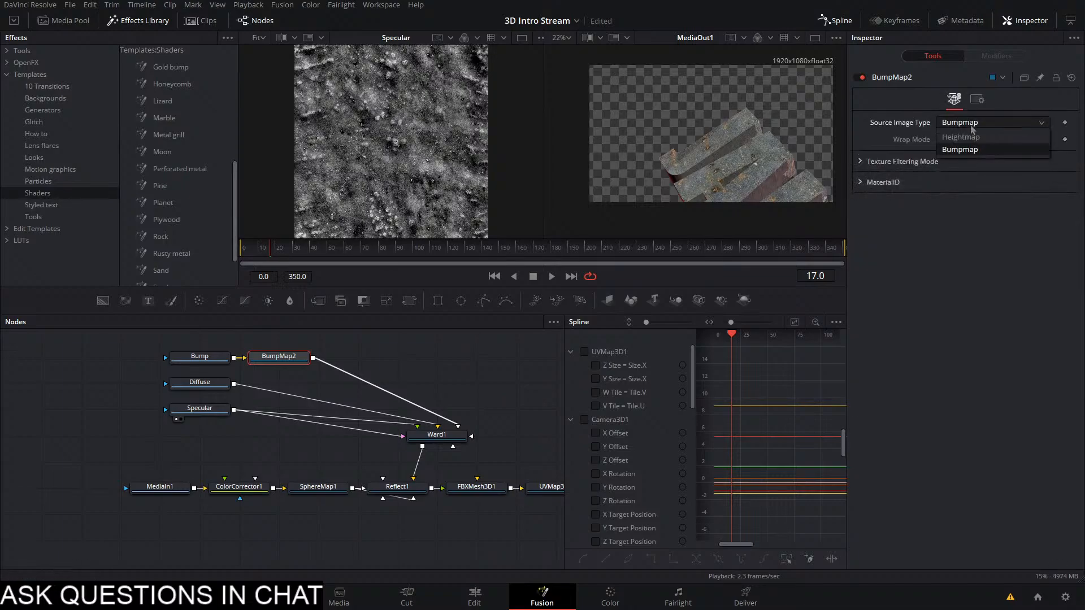
{"action": "left_click", "coordinate": [969, 138]}
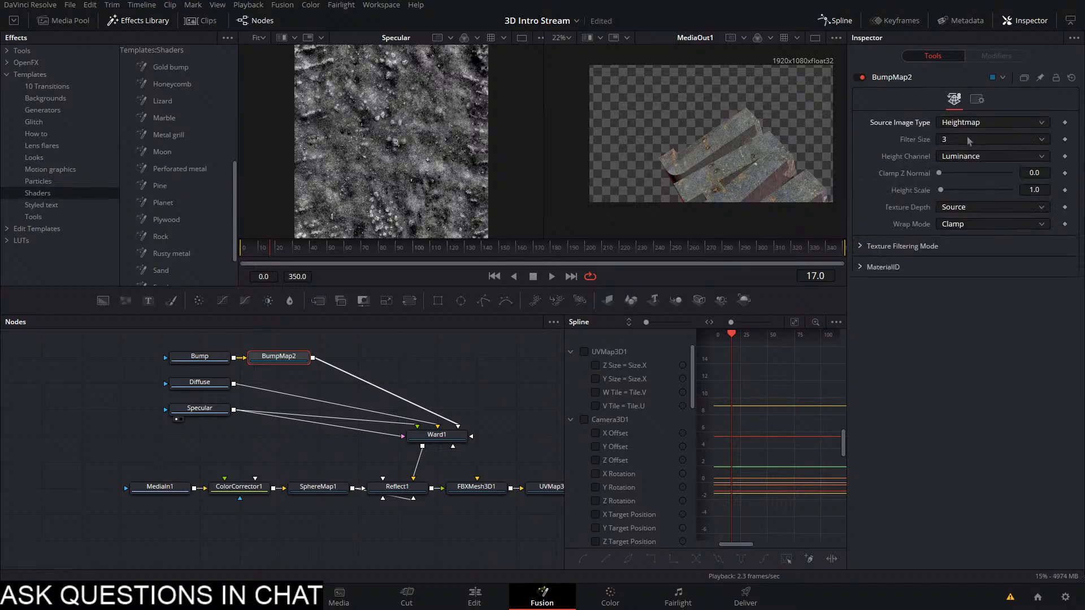
Preview Ward1 and Reflect1 in the first viewer, and set Reflect1's Glancing Strength to 0.559
{"action": "left_click_drag", "start_coordinate": [443, 435], "coordinate": [420, 203]}
{"action": "left_click", "coordinate": [445, 433]}
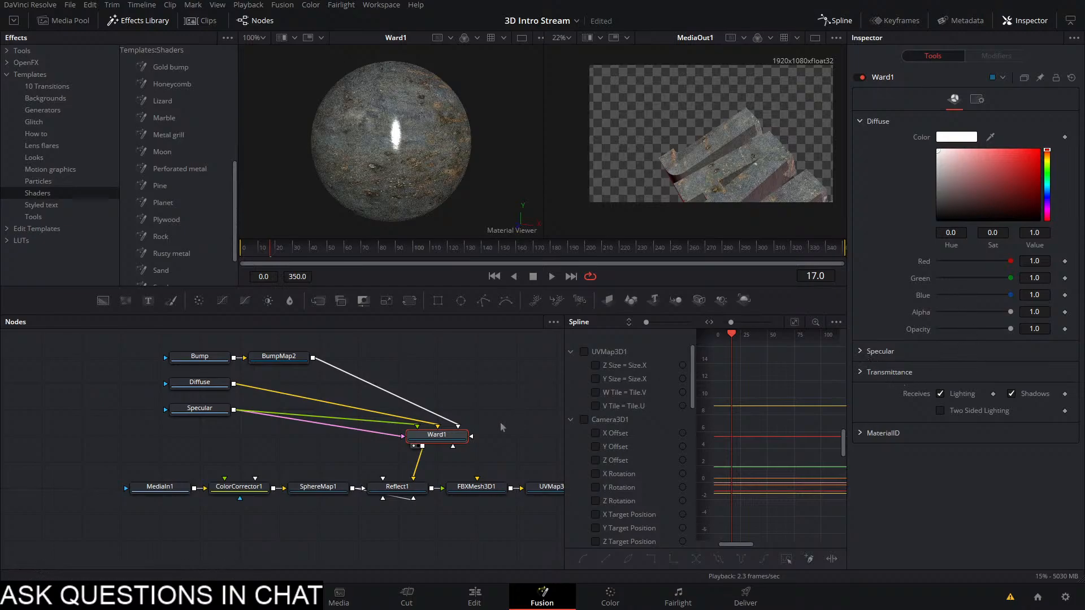
{"action": "left_click_drag", "start_coordinate": [423, 488], "coordinate": [421, 113]}
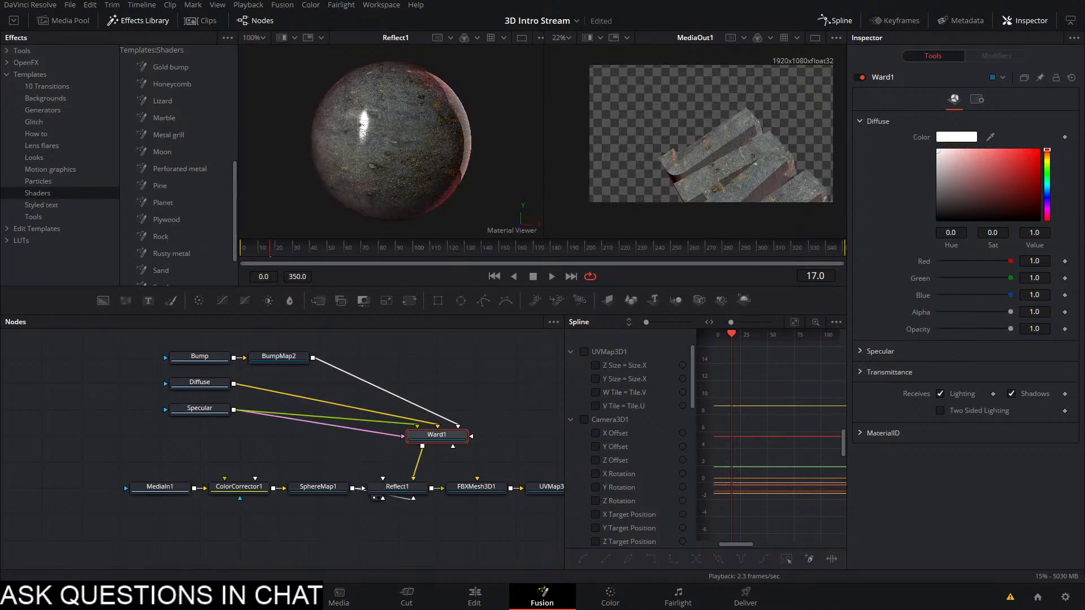
{"action": "left_click", "coordinate": [397, 487]}
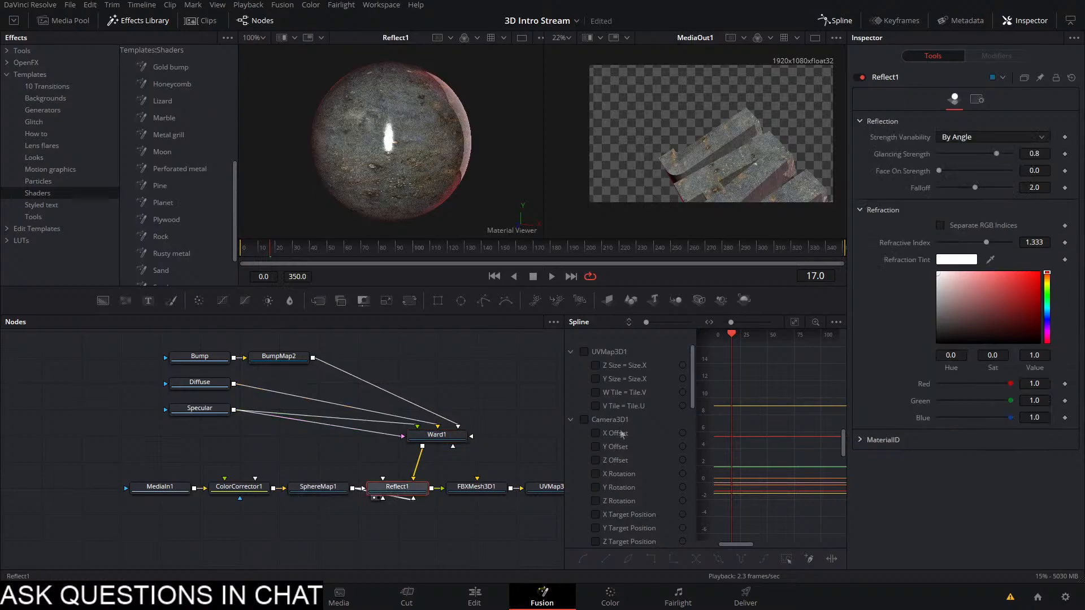
{"action": "left_click_drag", "start_coordinate": [997, 155], "coordinate": [938, 183]}
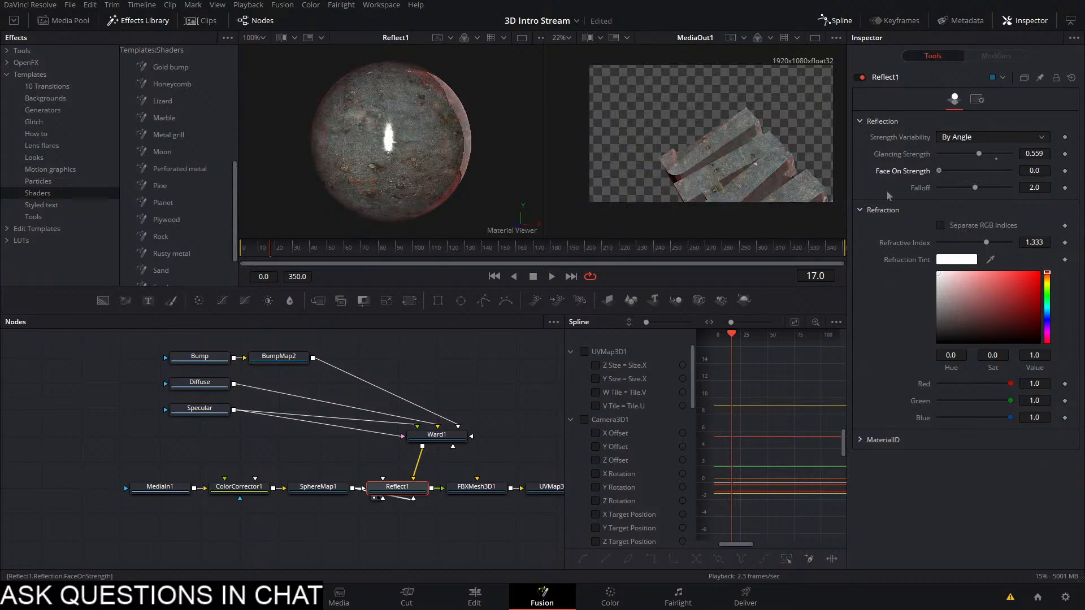
Play back the animation to check the new metal shader on the 3D text
{"action": "left_click_drag", "start_coordinate": [481, 341], "coordinate": [250, 291]}
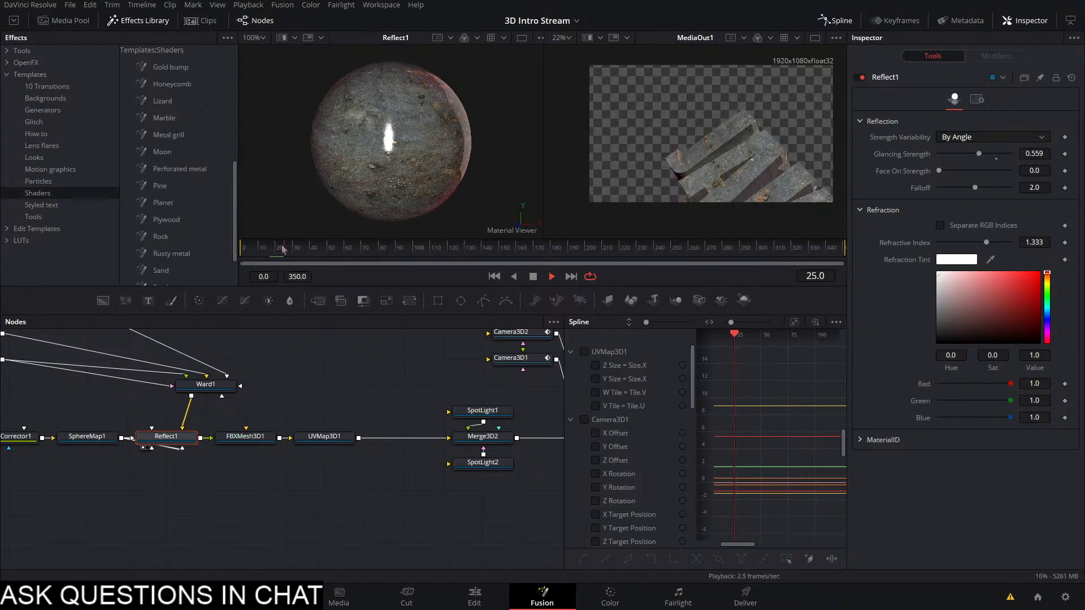
{"action": "key", "text": "space"}
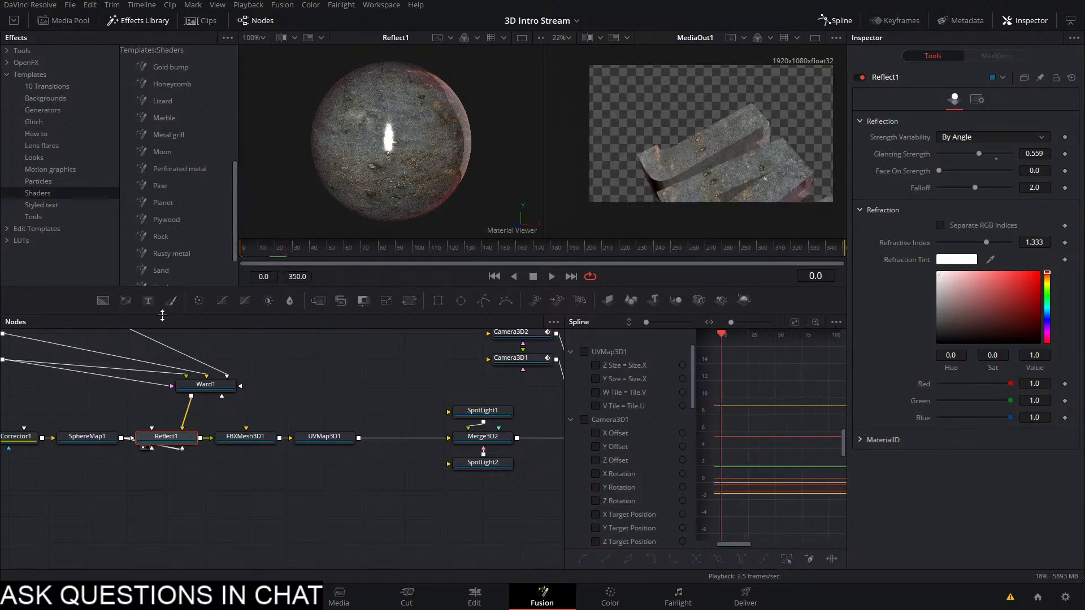
Set Reflect1's Glancing Strength to 0.071 and play back the animation to check the metal on the 3D text
{"action": "key", "text": "space"}
{"action": "key", "text": "space"}
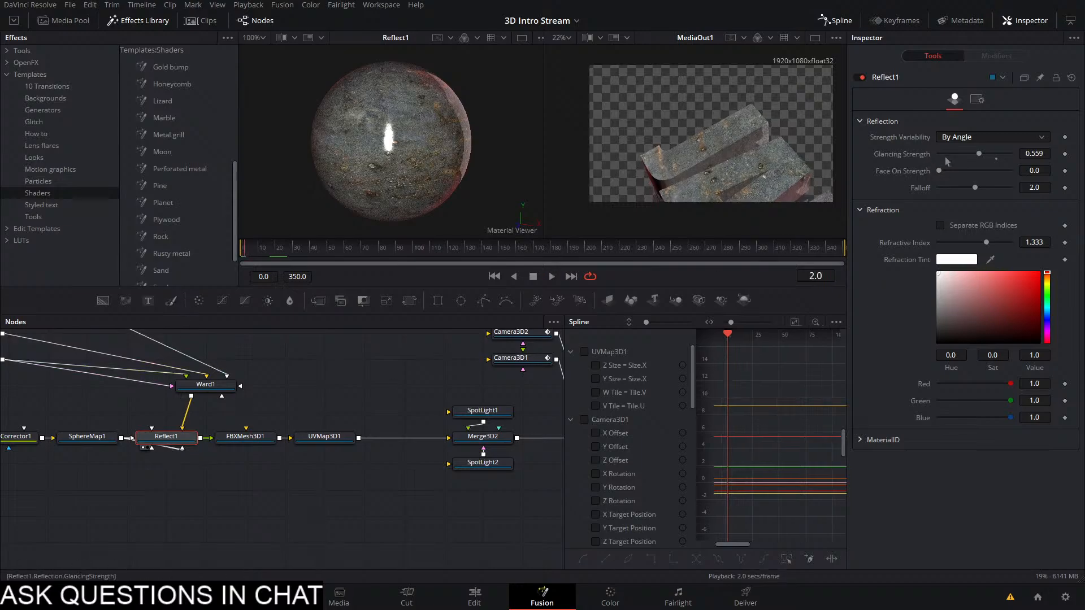
{"action": "left_click_drag", "start_coordinate": [982, 153], "coordinate": [942, 158]}
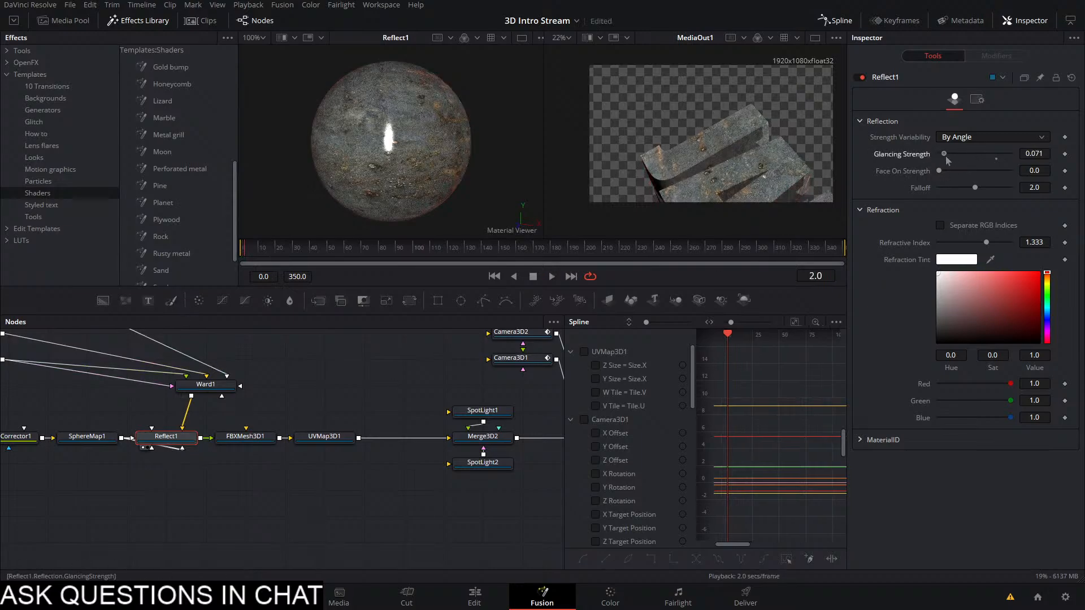
{"action": "key", "text": "space"}
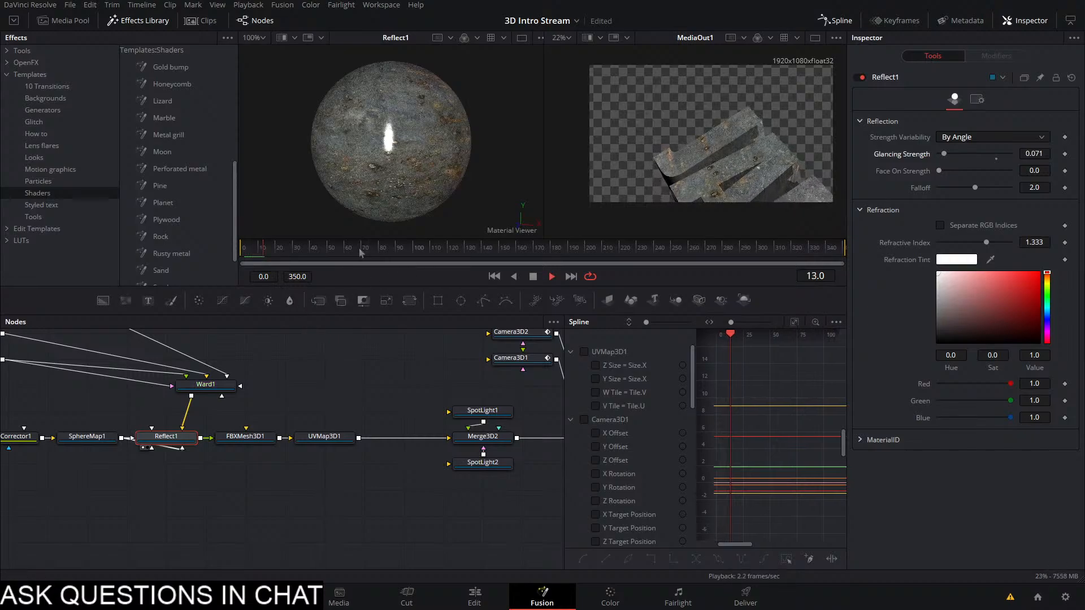
{"action": "key", "text": "space"}
{"action": "key", "text": "space"}
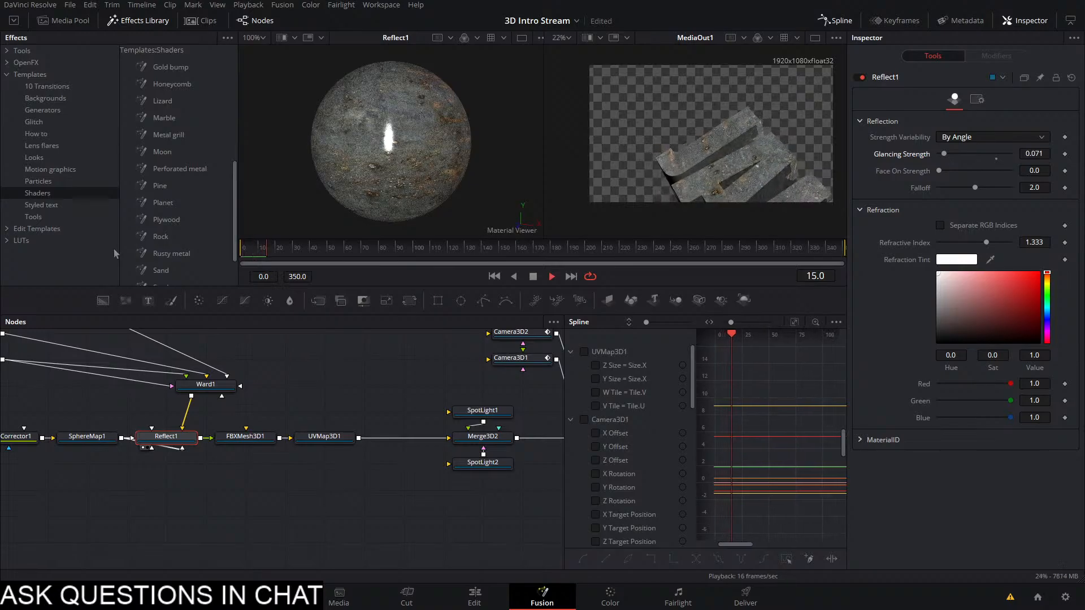
{"action": "key", "text": "space"}
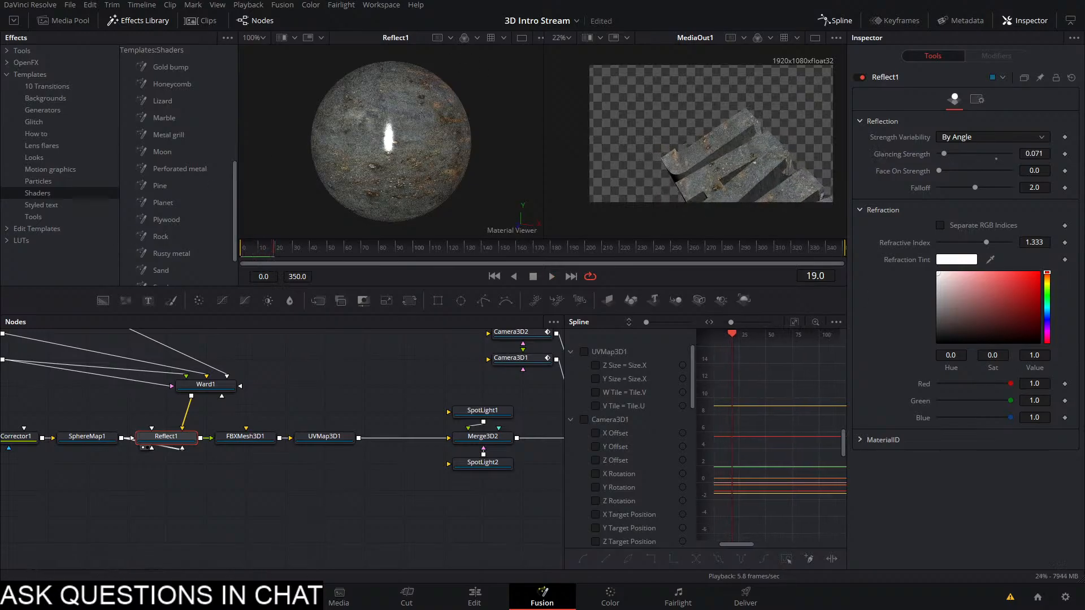
Try metal_rust_03_diffuse.jpg from the Metal_maps folder as a texture on Ward1, undo the connection and delete the imported node
{"action": "key", "text": "alt+Tab"}
{"action": "scroll", "coordinate": [804, 420], "scroll_direction": "down", "scroll_amount": 4}
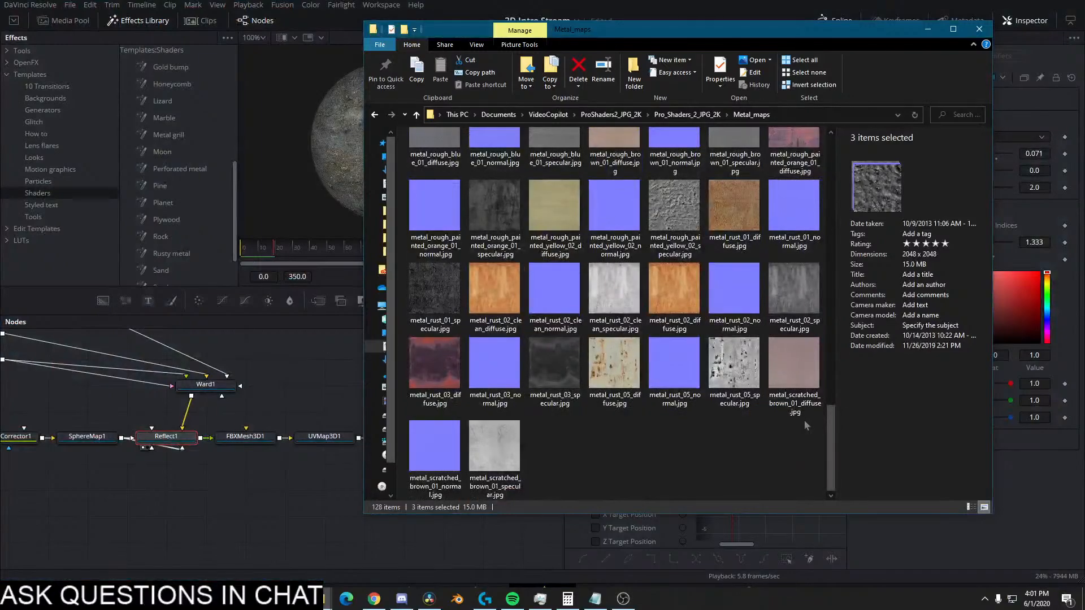
{"action": "left_click", "coordinate": [737, 452]}
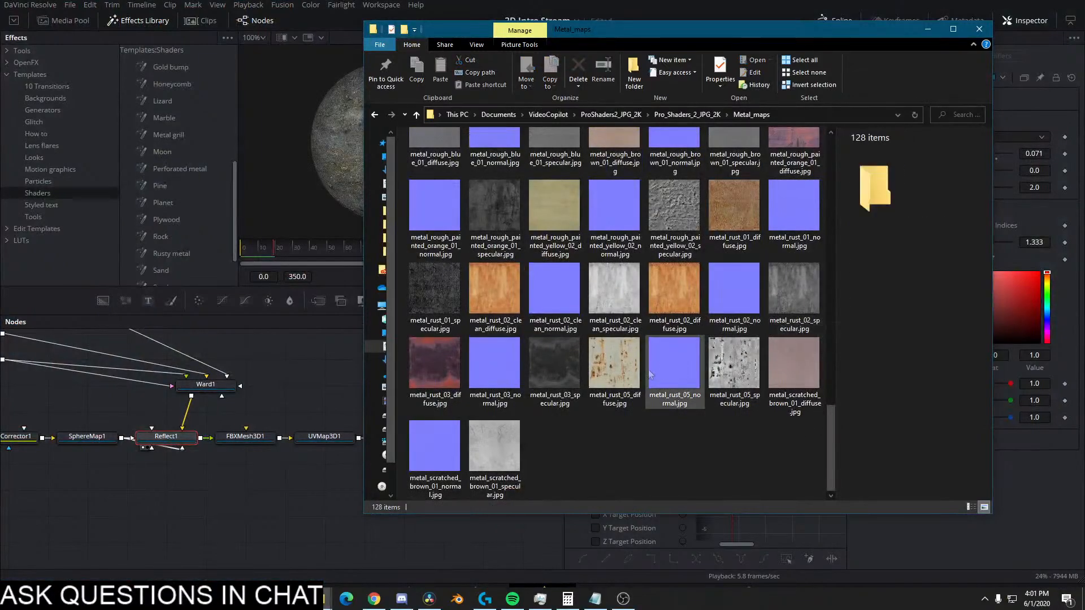
{"action": "left_click_drag", "start_coordinate": [434, 362], "coordinate": [237, 356]}
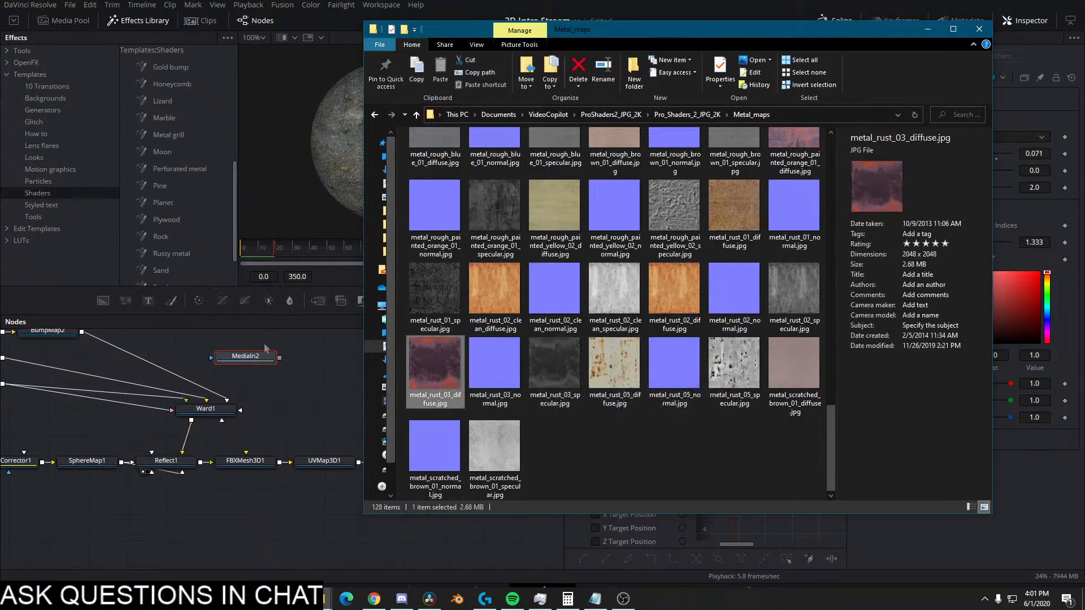
{"action": "left_click", "coordinate": [334, 426]}
{"action": "left_click_drag", "start_coordinate": [334, 425], "coordinate": [313, 468]}
{"action": "left_click", "coordinate": [358, 478]}
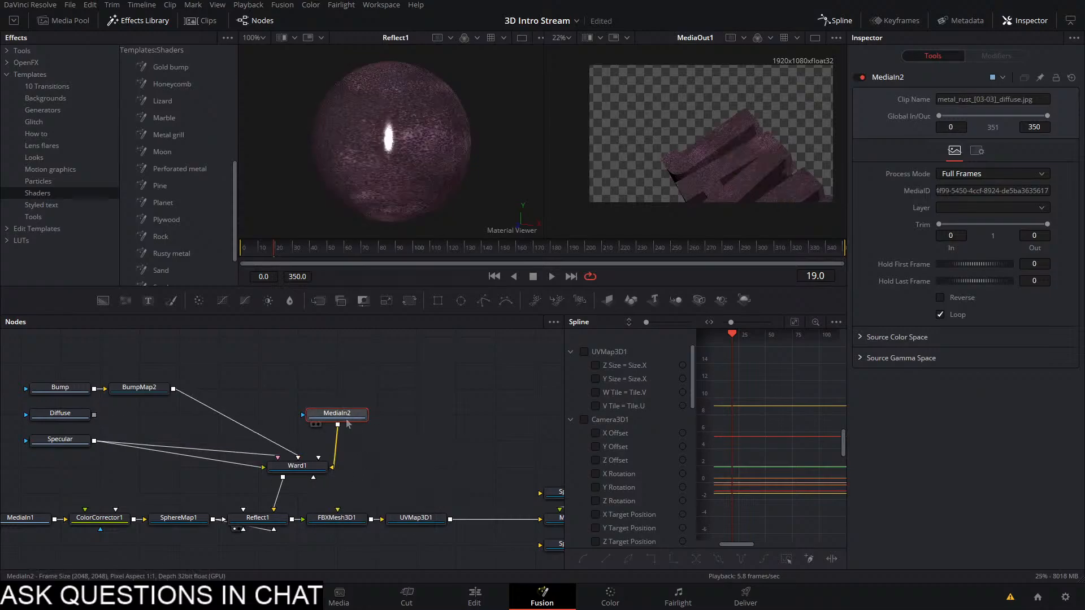
{"action": "key", "text": "ctrl+z"}
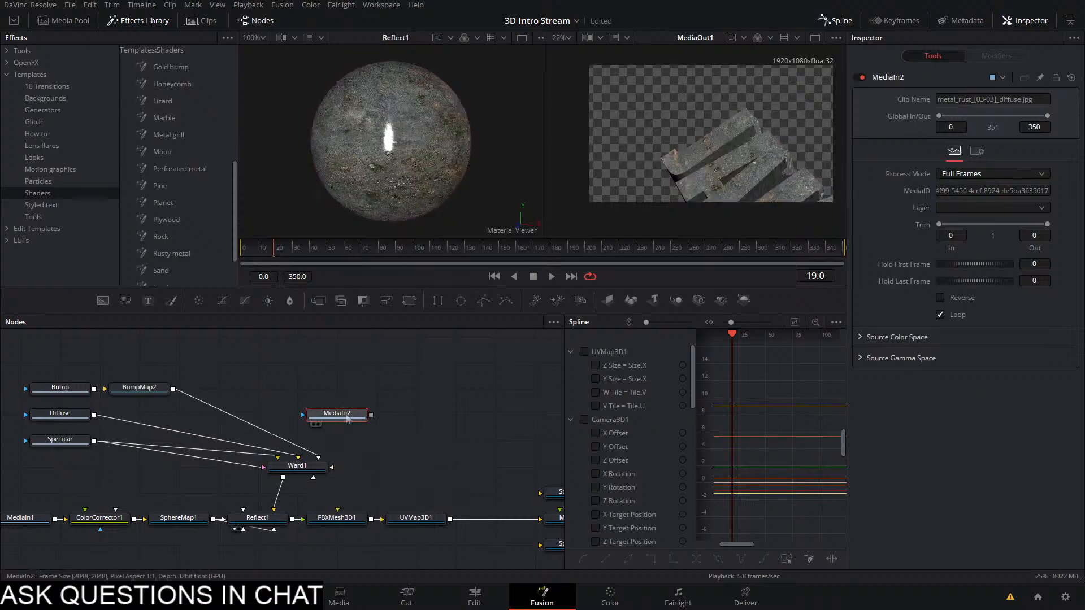
{"action": "key", "text": "Delete"}
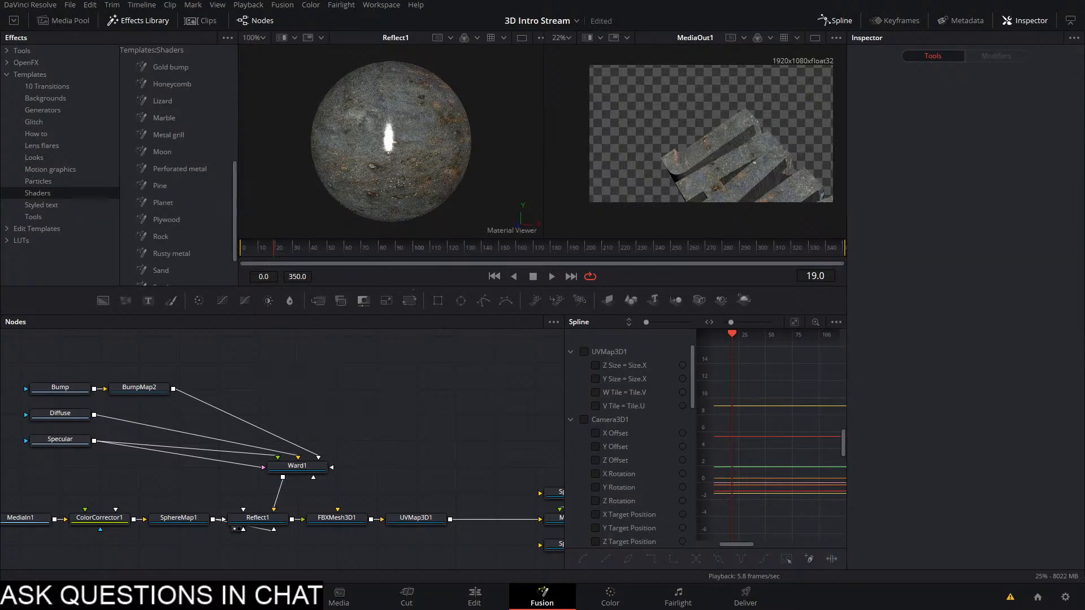
Import the metal_brushed_clean_01 diffuse, normal and specular maps from the Metal_maps folder into the node graph
{"action": "key", "text": "alt+Tab"}
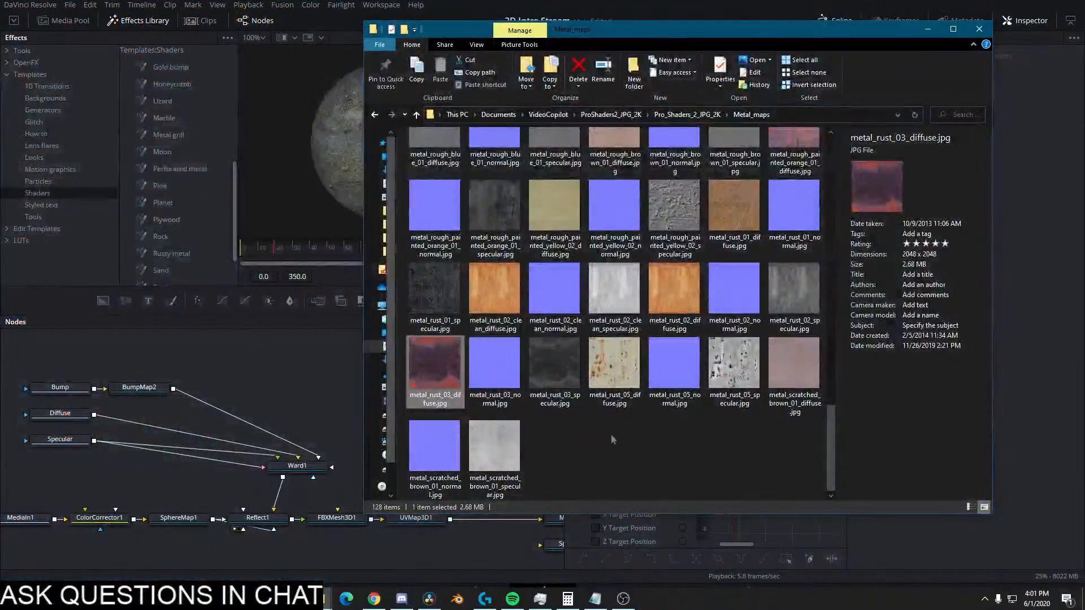
{"action": "left_click", "coordinate": [611, 439]}
{"action": "scroll", "coordinate": [610, 440], "scroll_direction": "up", "scroll_amount": 8}
{"action": "scroll", "coordinate": [611, 439], "scroll_direction": "up", "scroll_amount": 5}
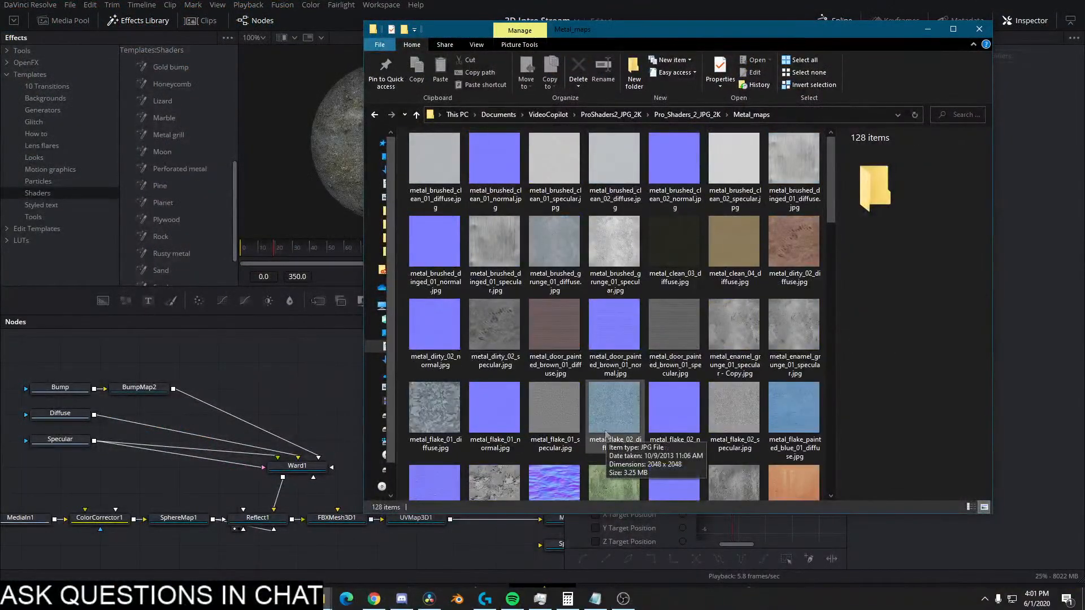
{"action": "left_click", "coordinate": [435, 158]}
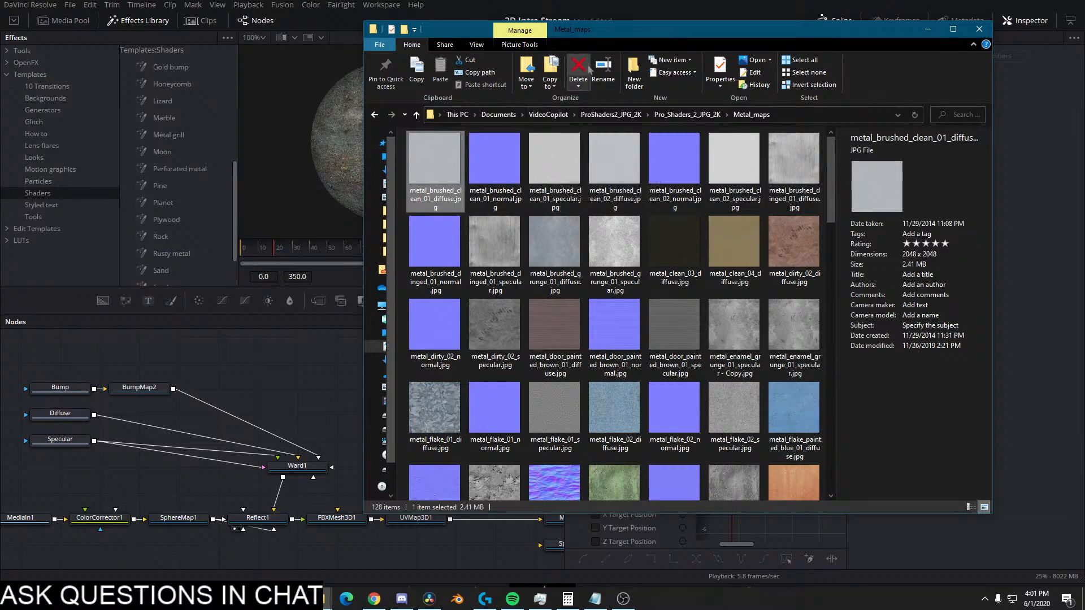
{"action": "left_click", "coordinate": [559, 168], "text": "shift"}
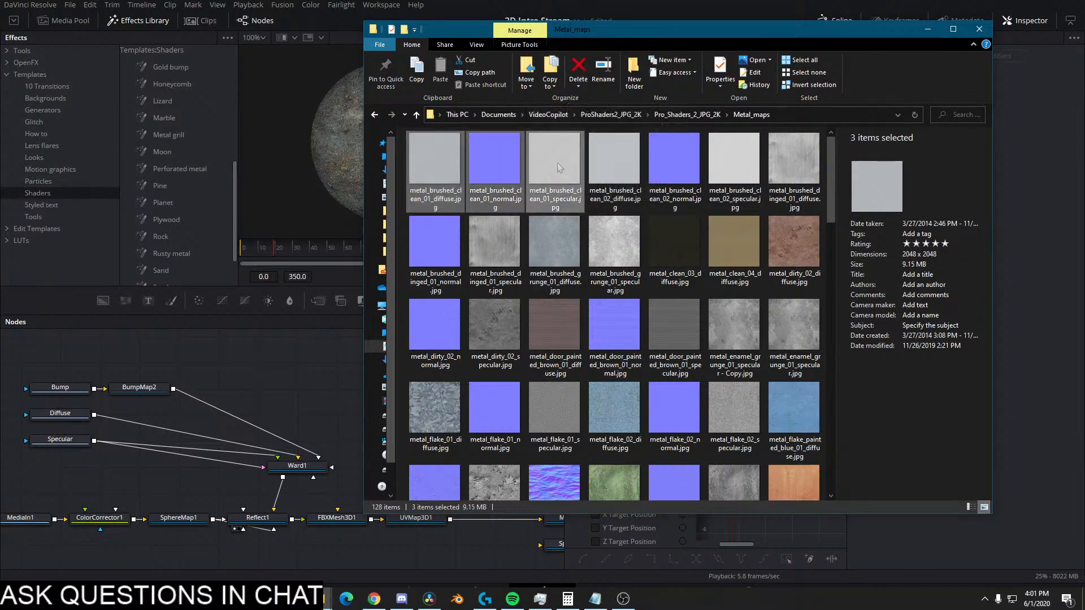
{"action": "left_click_drag", "start_coordinate": [343, 371], "coordinate": [254, 344]}
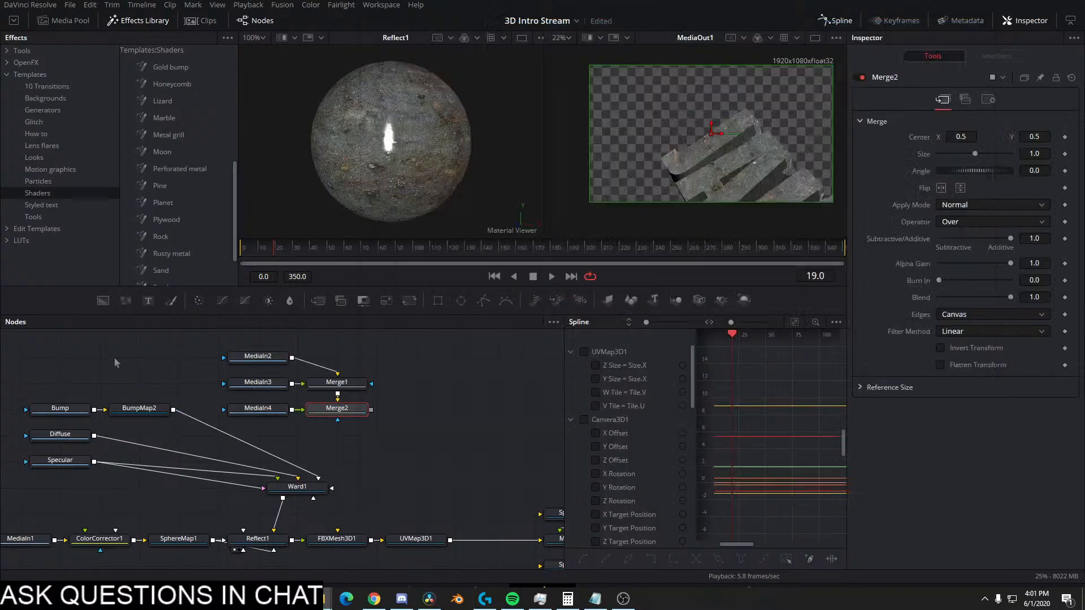
Delete the old Bump, Diffuse and Specular nodes together with the Merge1 and Merge2 nodes between the new maps
{"action": "left_click_drag", "start_coordinate": [116, 362], "coordinate": [17, 475]}
{"action": "key", "text": "Delete"}
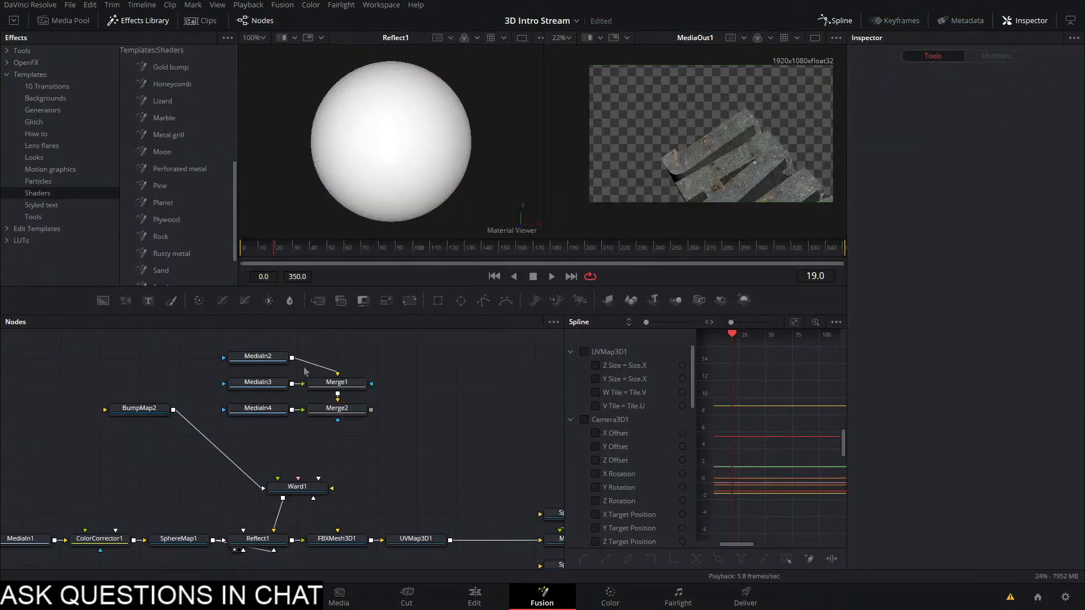
{"action": "left_click_drag", "start_coordinate": [303, 367], "coordinate": [375, 423]}
{"action": "key", "text": "Delete"}
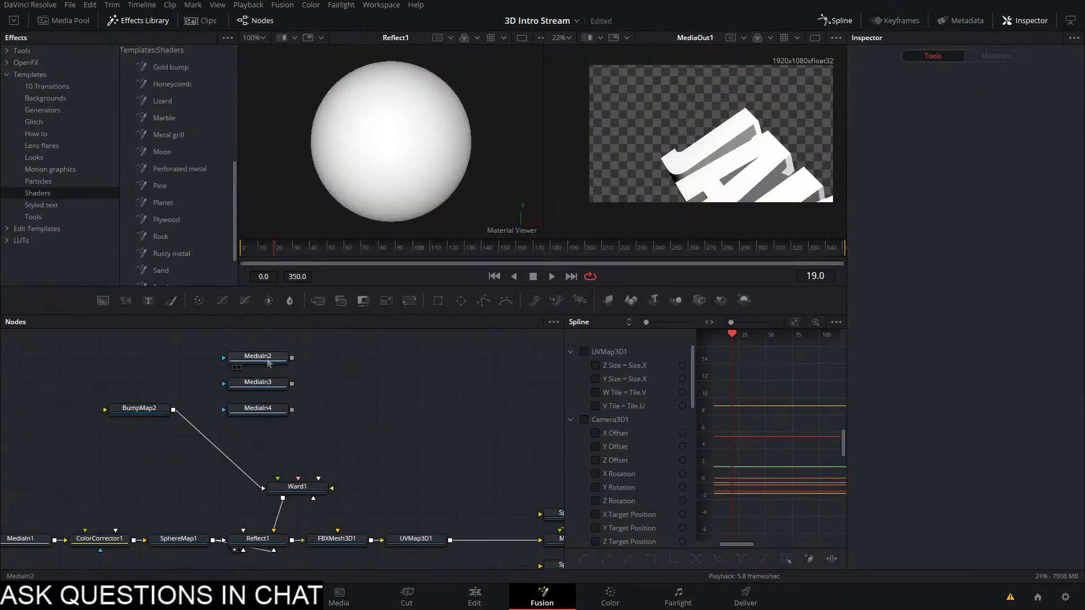
Preview MediaIn2, the brushed metal's normal map, in the first viewer and rename it Bump
{"action": "left_click", "coordinate": [266, 364]}
{"action": "key", "text": "1"}
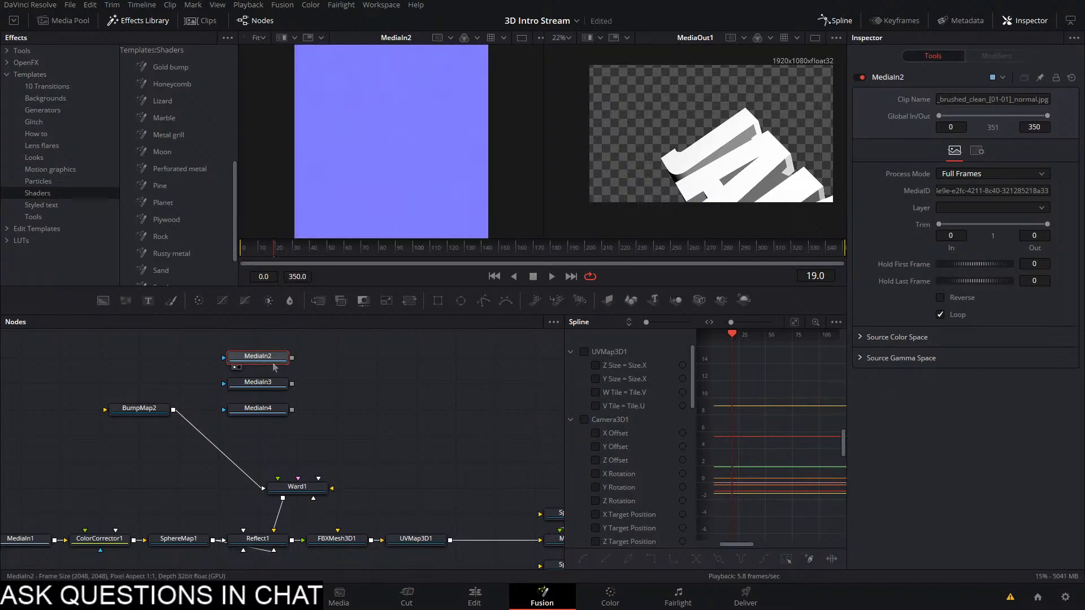
{"action": "key", "text": "F2"}
{"action": "type", "text": "Bump"}
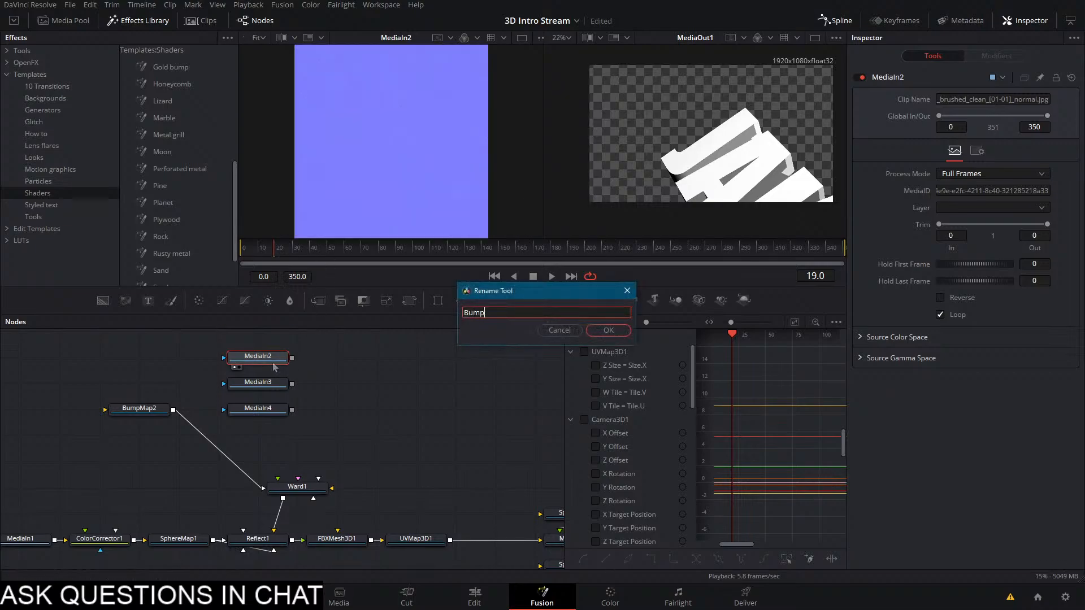
{"action": "key", "text": "Return"}
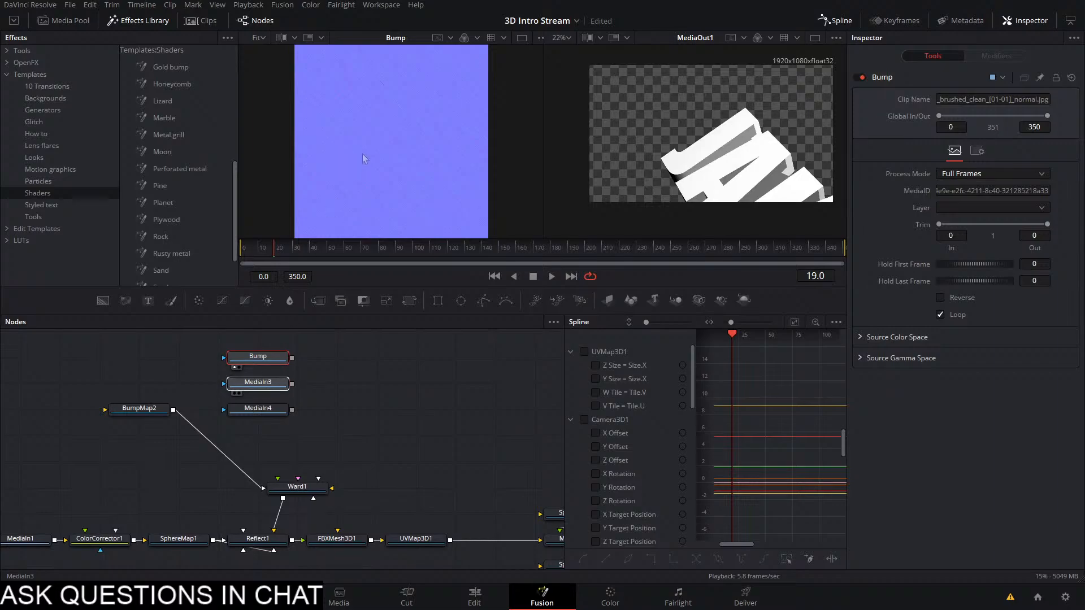
Preview MediaIn3, the brushed metal's diffuse map, in the first viewer and rename it Diffuse
{"action": "key", "text": "1"}
{"action": "left_click", "coordinate": [255, 379]}
{"action": "key", "text": "F2"}
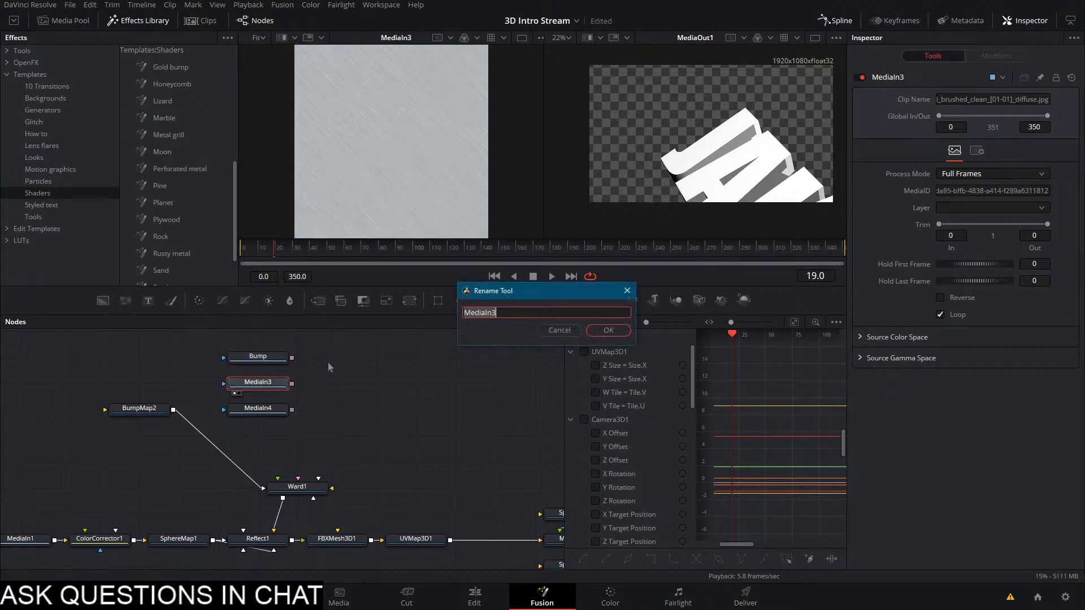
{"action": "type", "text": "Sp"}
{"action": "key", "text": "BackSpace"}
{"action": "key", "text": "BackSpace"}
{"action": "type", "text": "Diffuse"}
{"action": "key", "text": "Return"}
Preview MediaIn4, the brushed metal's specular map, in the first viewer and rename it Specular
{"action": "key", "text": "1"}
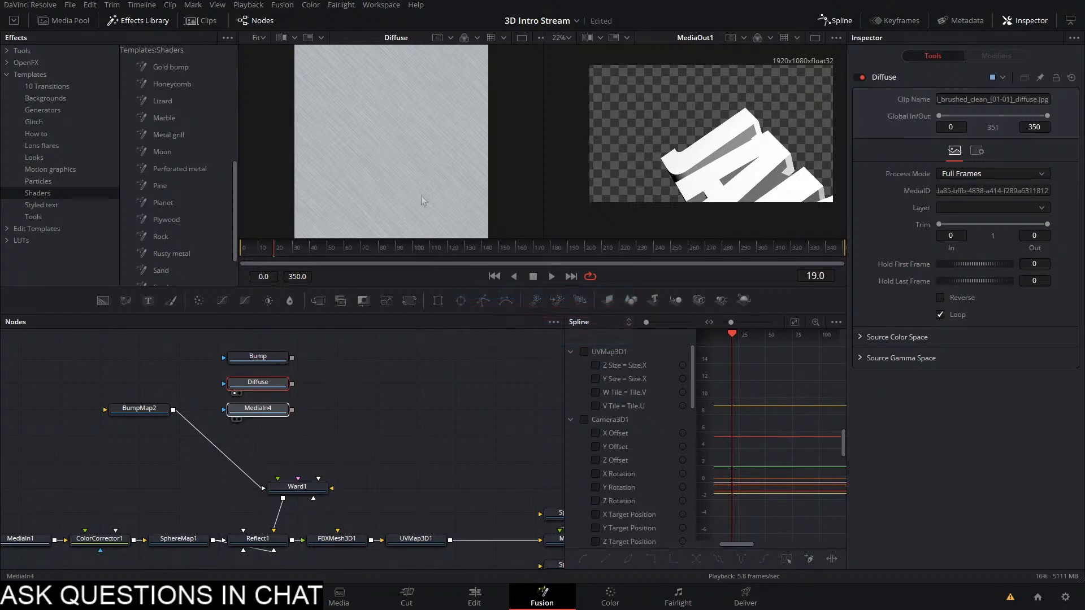
{"action": "left_click", "coordinate": [266, 412]}
{"action": "key", "text": "F2"}
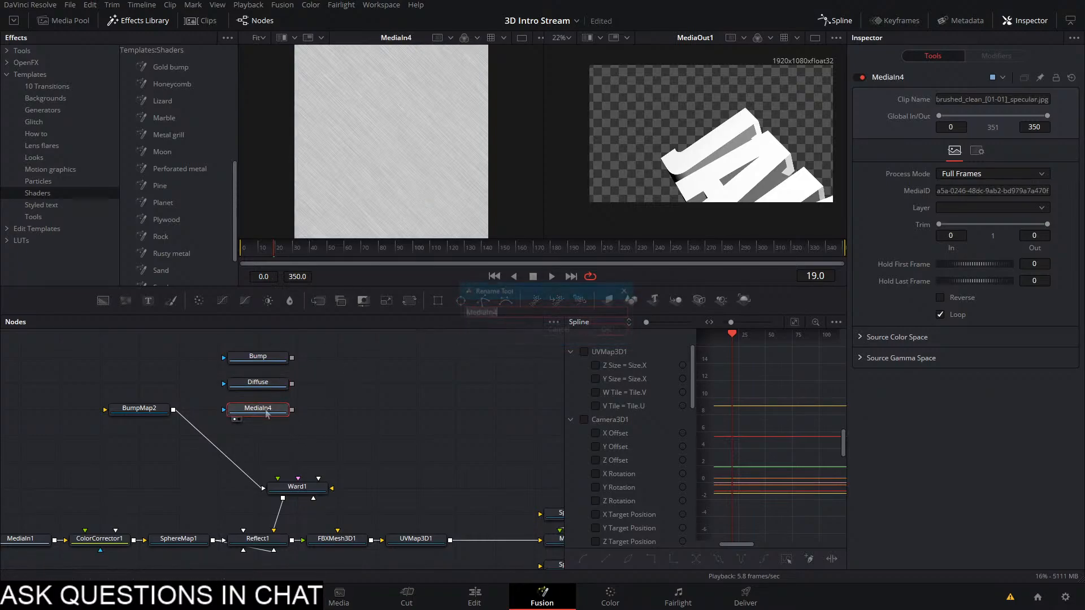
{"action": "type", "text": "Specular"}
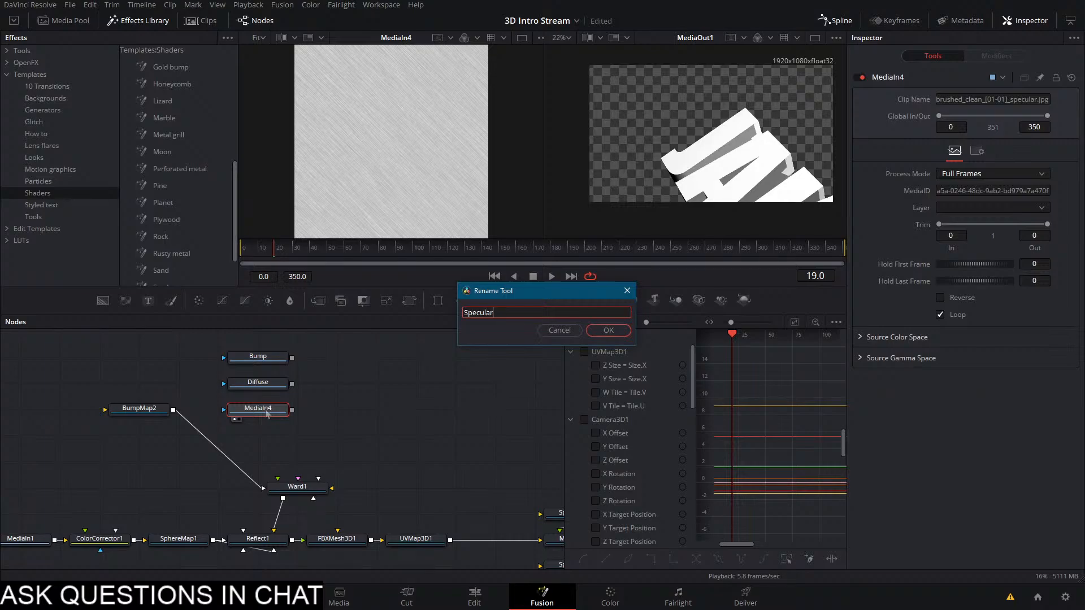
{"action": "key", "text": "Return"}
Feed Bump into BumpMap2 and Diffuse into Ward1's Diffuse Color Material input
{"action": "left_click_drag", "start_coordinate": [292, 358], "coordinate": [142, 408]}
{"action": "left_click_drag", "start_coordinate": [292, 384], "coordinate": [303, 490]}
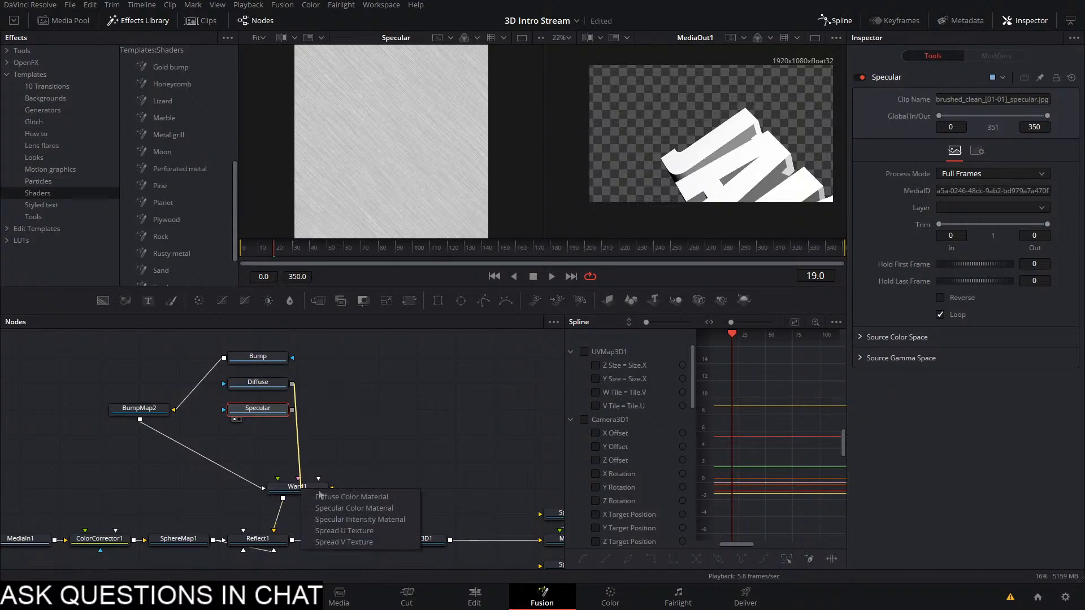
{"action": "left_click", "coordinate": [334, 497]}
Feed Specular into both the Specular Color Material and Specular Intensity Material inputs of Ward1
{"action": "left_click_drag", "start_coordinate": [293, 410], "coordinate": [312, 498]}
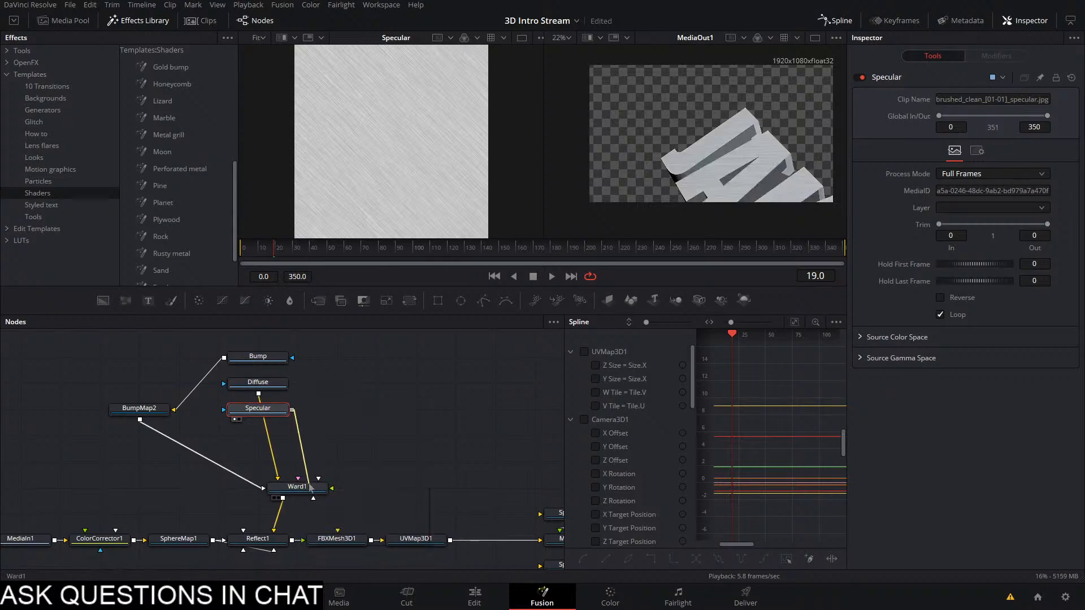
{"action": "left_click", "coordinate": [354, 509]}
{"action": "left_click_drag", "start_coordinate": [258, 423], "coordinate": [297, 489]}
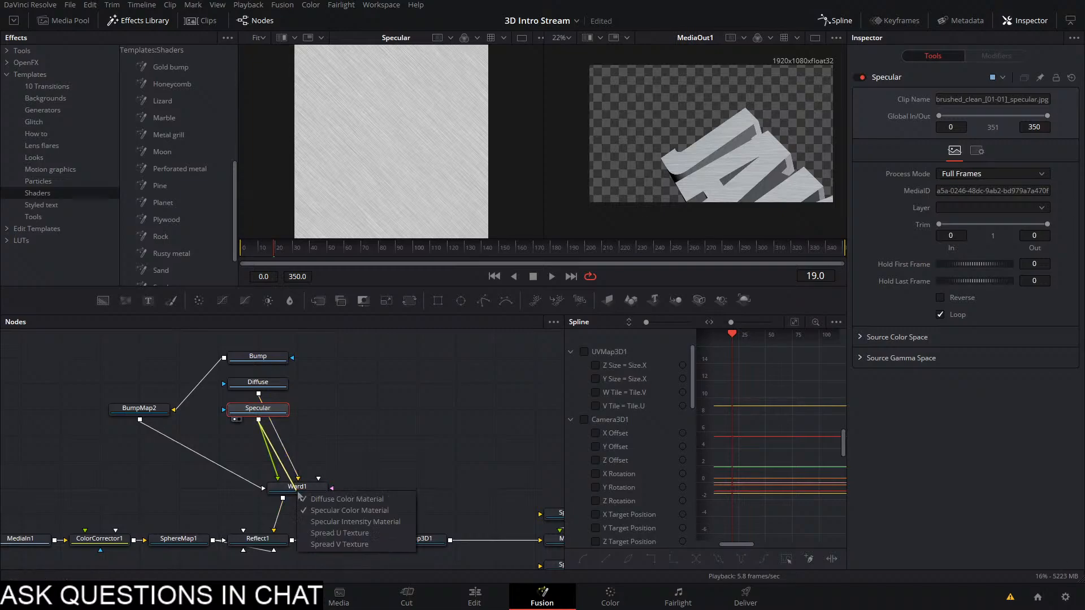
{"action": "left_click", "coordinate": [350, 514]}
Line up the Specular and Diffuse nodes beside Ward1 and play back the animation to check the brushed metal
{"action": "left_click_drag", "start_coordinate": [263, 413], "coordinate": [184, 492]}
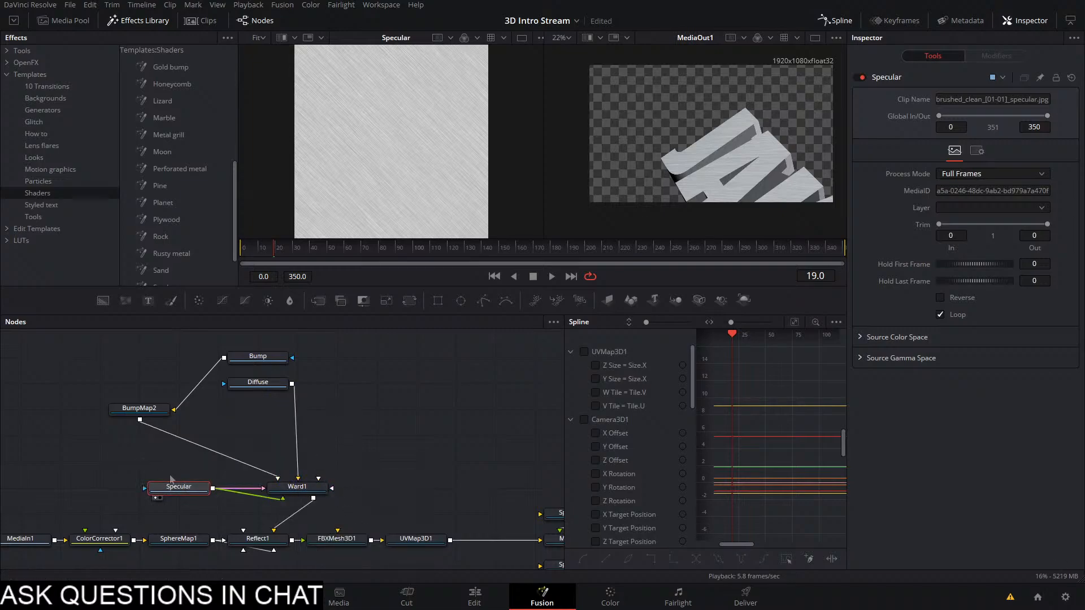
{"action": "left_click_drag", "start_coordinate": [260, 383], "coordinate": [181, 461]}
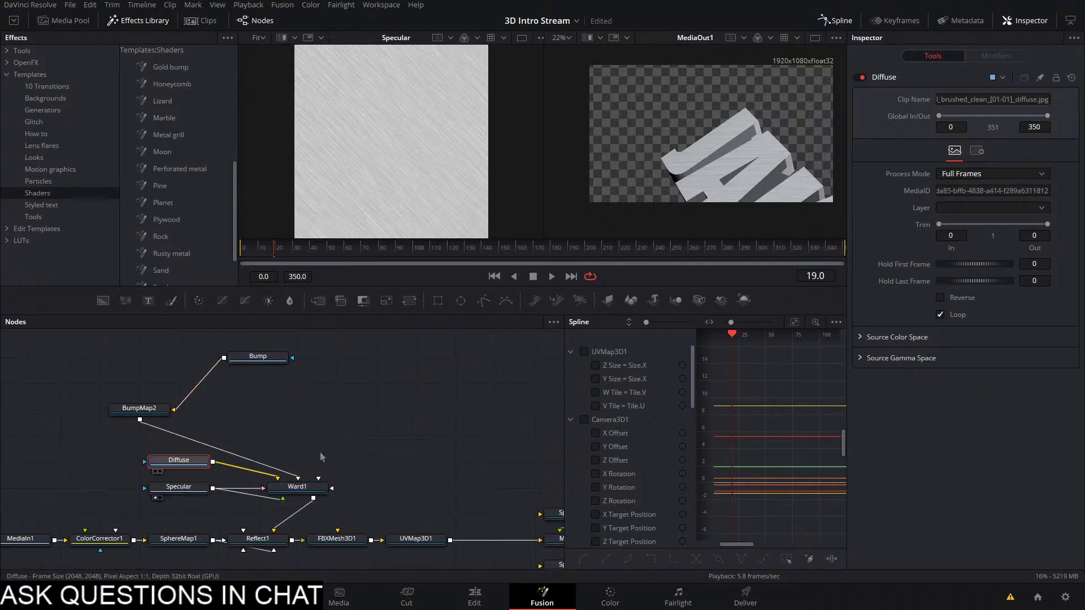
{"action": "left_click", "coordinate": [344, 441]}
{"action": "key", "text": "space"}
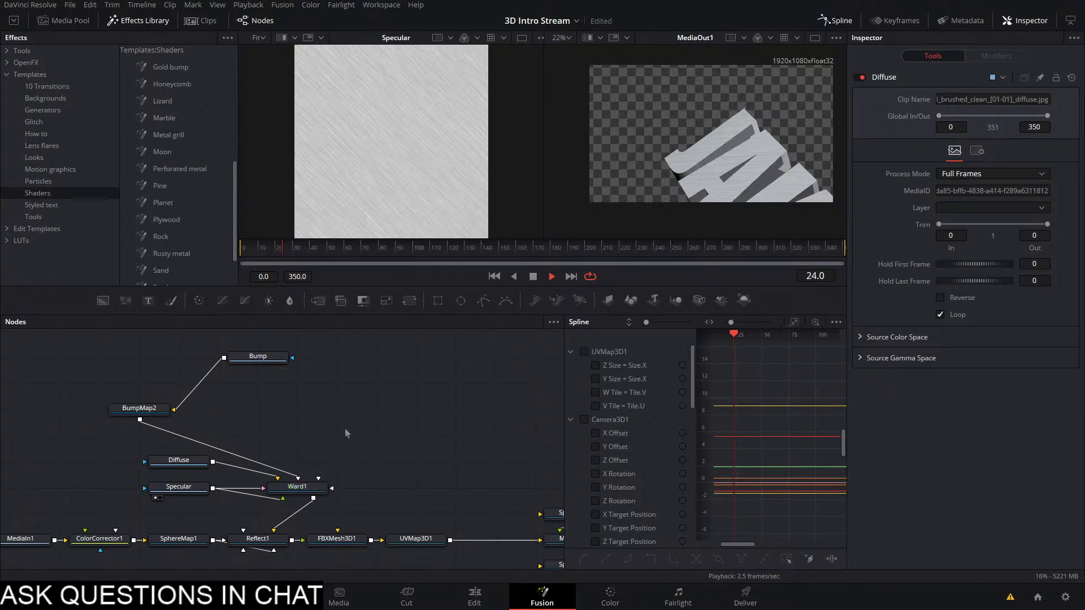
{"action": "key", "text": "space"}
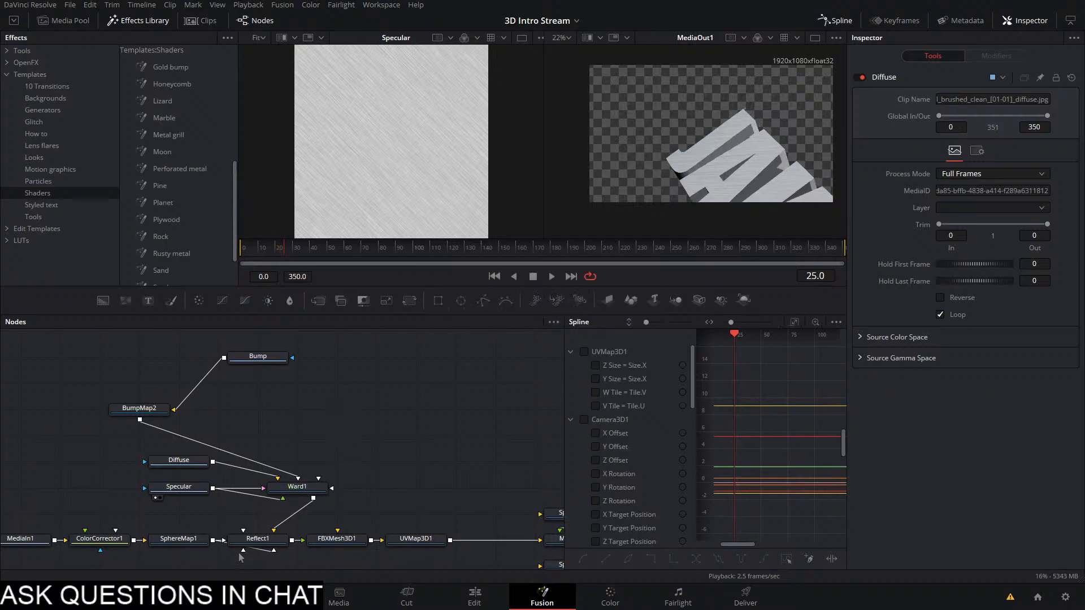
Set Reflect1's Glancing Strength to 0.535 and Face On Strength to 0.126, and check the text past frame 140
{"action": "left_click", "coordinate": [240, 539]}
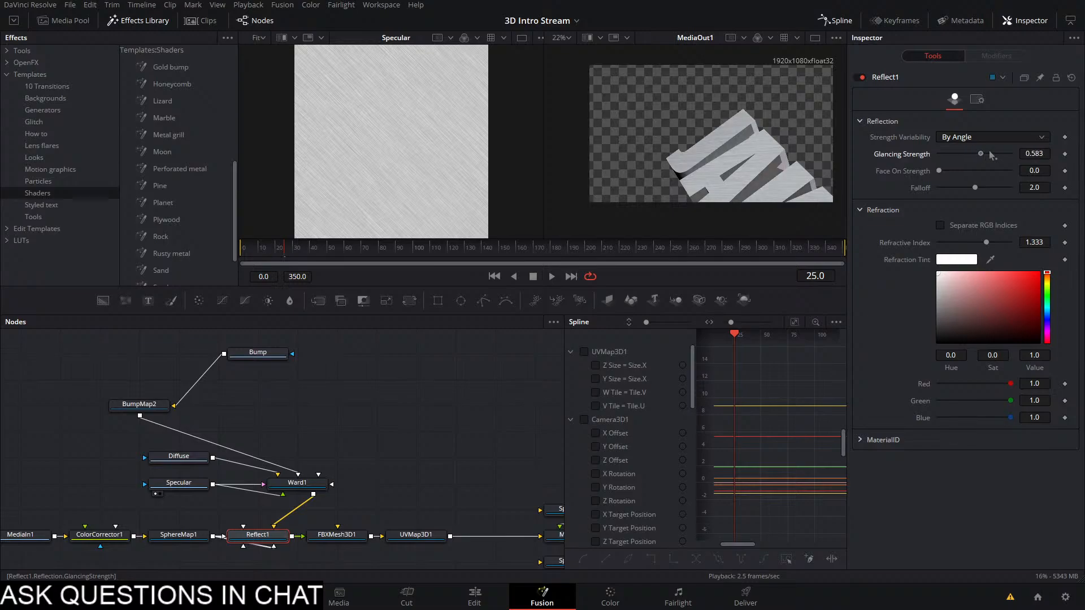
{"action": "left_click_drag", "start_coordinate": [941, 172], "coordinate": [950, 172]}
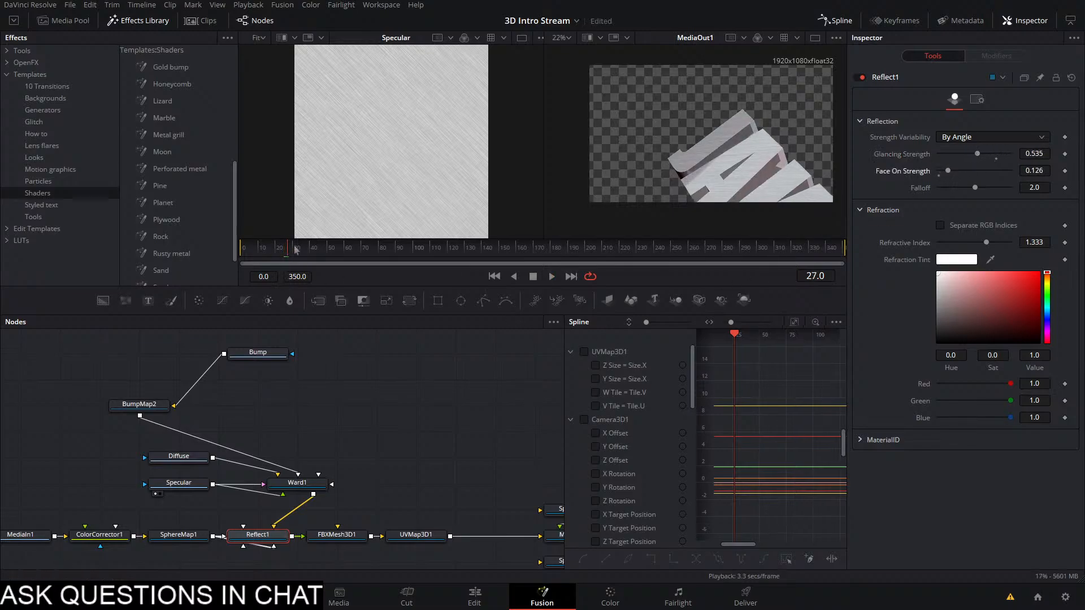
{"action": "left_click", "coordinate": [492, 249]}
{"action": "left_click", "coordinate": [552, 251]}
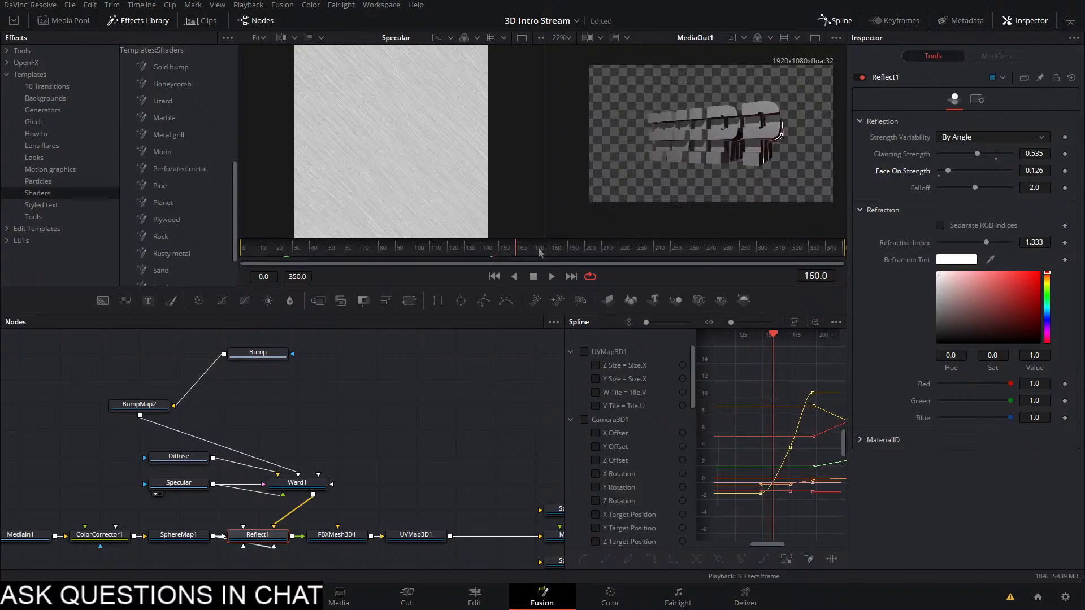
Go to frame 276 and show the Merge3D1 scene with the text, cameras and lights framed in the free viewer
{"action": "left_click_drag", "start_coordinate": [552, 251], "coordinate": [716, 250]}
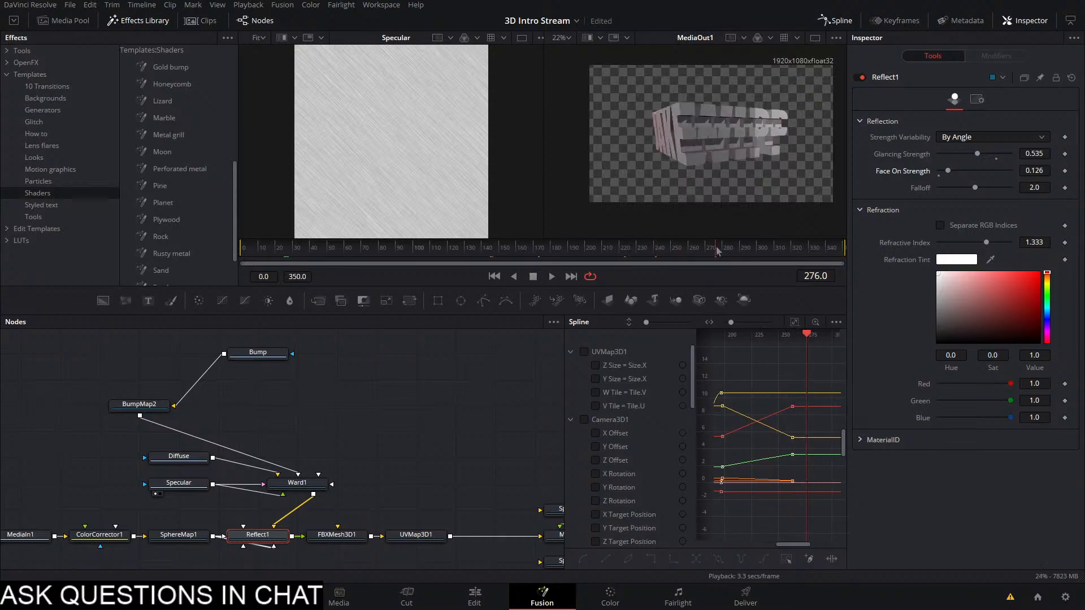
{"action": "left_click_drag", "start_coordinate": [402, 422], "coordinate": [485, 381]}
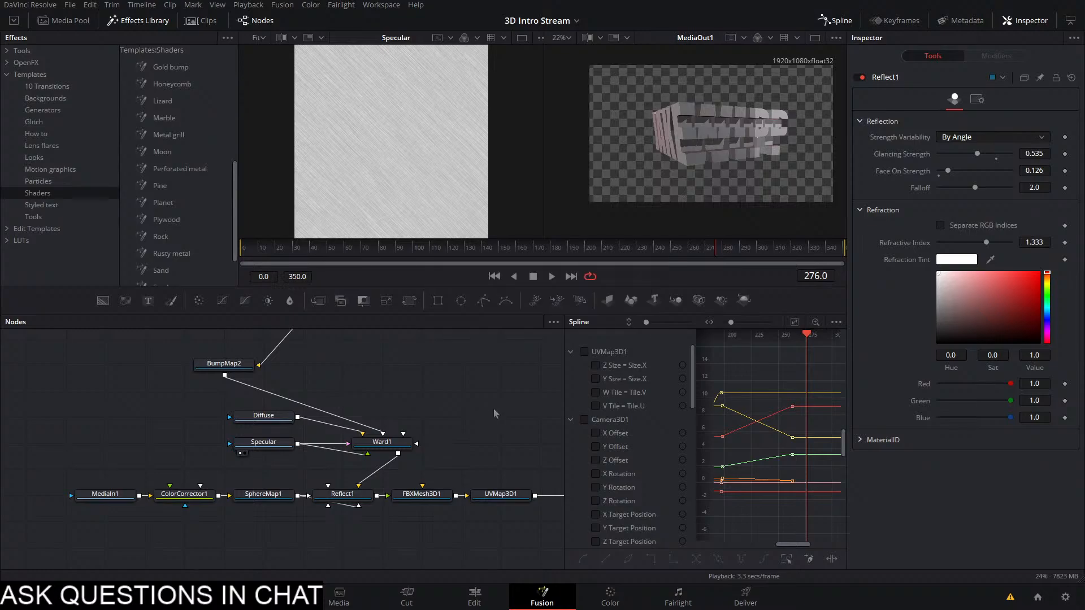
{"action": "left_click_drag", "start_coordinate": [493, 409], "coordinate": [220, 404]}
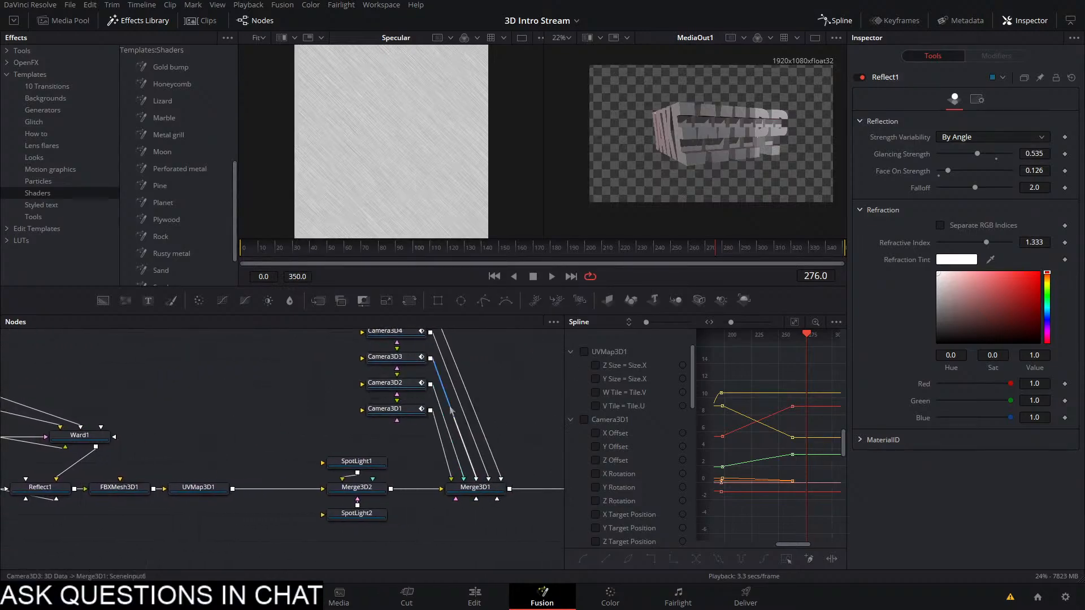
{"action": "left_click_drag", "start_coordinate": [340, 390], "coordinate": [154, 377]}
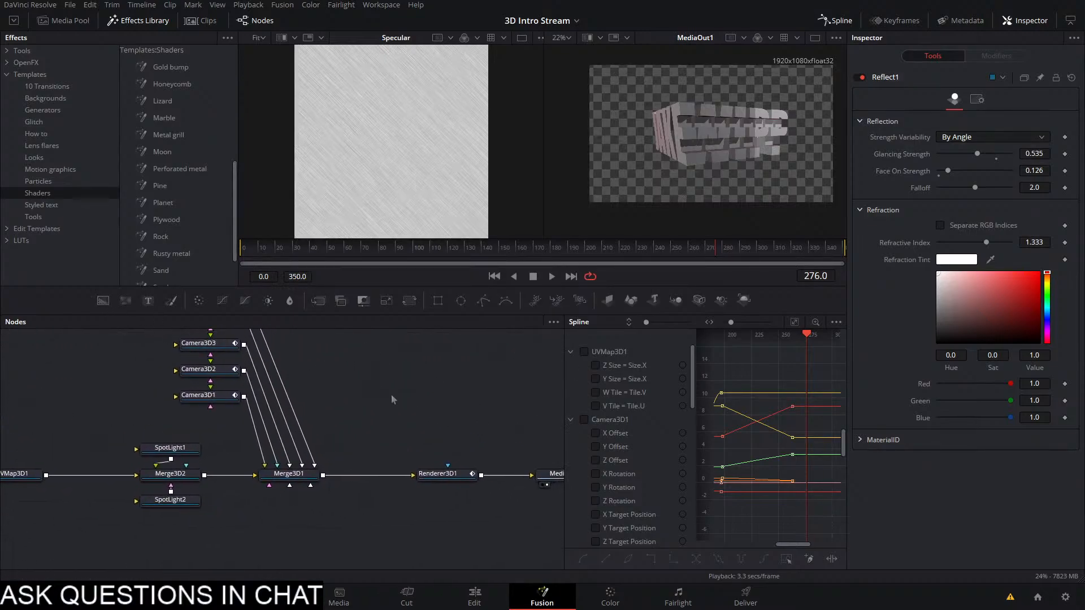
{"action": "left_click", "coordinate": [288, 474]}
{"action": "key", "text": "1"}
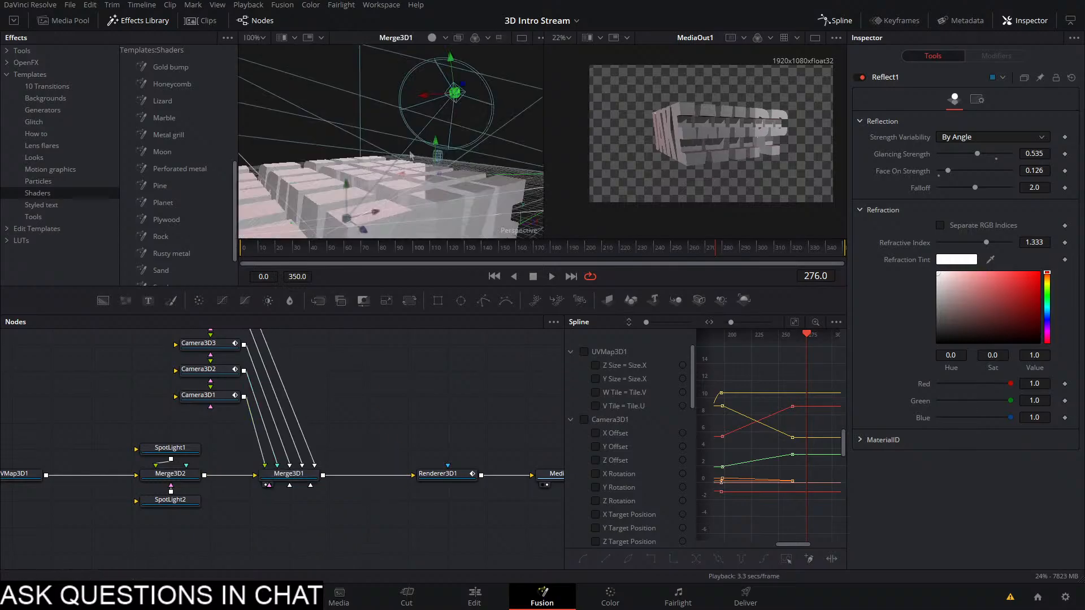
{"action": "left_click_drag", "start_coordinate": [333, 186], "coordinate": [173, 235]}
{"action": "scroll", "coordinate": [361, 227], "scroll_direction": "down", "scroll_amount": 8}
Tint SpotLight2 light pink (Red 1.0, Green 0.59, Blue 0.59) and check the lit text at several frames up to 164
{"action": "left_click", "coordinate": [170, 447]}
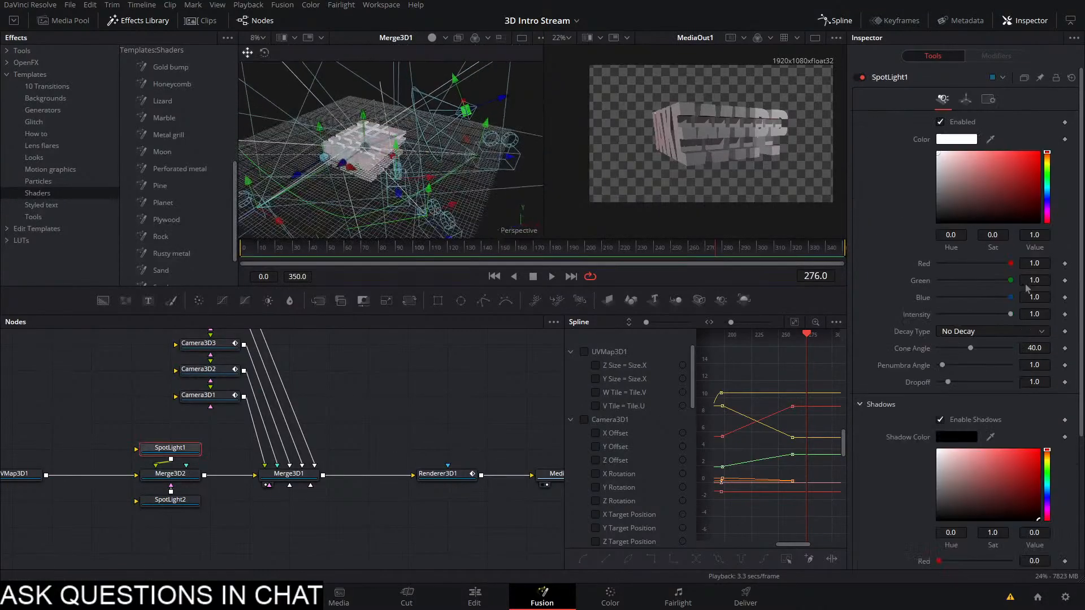
{"action": "mouse_move", "coordinate": [971, 160]}
{"action": "left_mouse_down"}
{"action": "mouse_move", "coordinate": [994, 151]}
{"action": "mouse_move", "coordinate": [979, 152]}
{"action": "left_mouse_up"}
{"action": "left_click", "coordinate": [170, 499]}
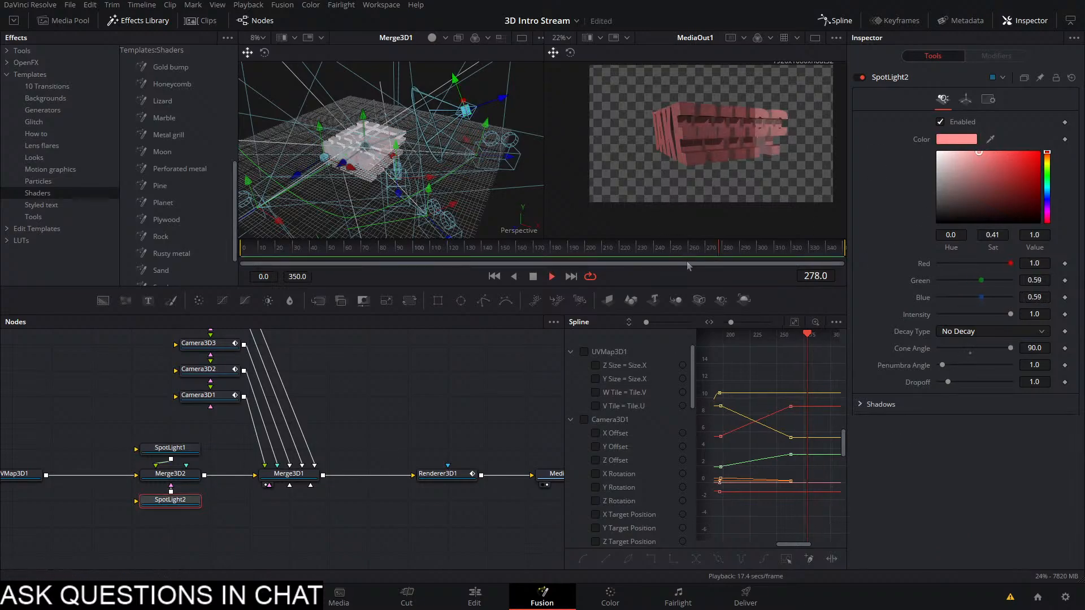
{"action": "left_click", "coordinate": [419, 248]}
{"action": "left_click", "coordinate": [339, 248]}
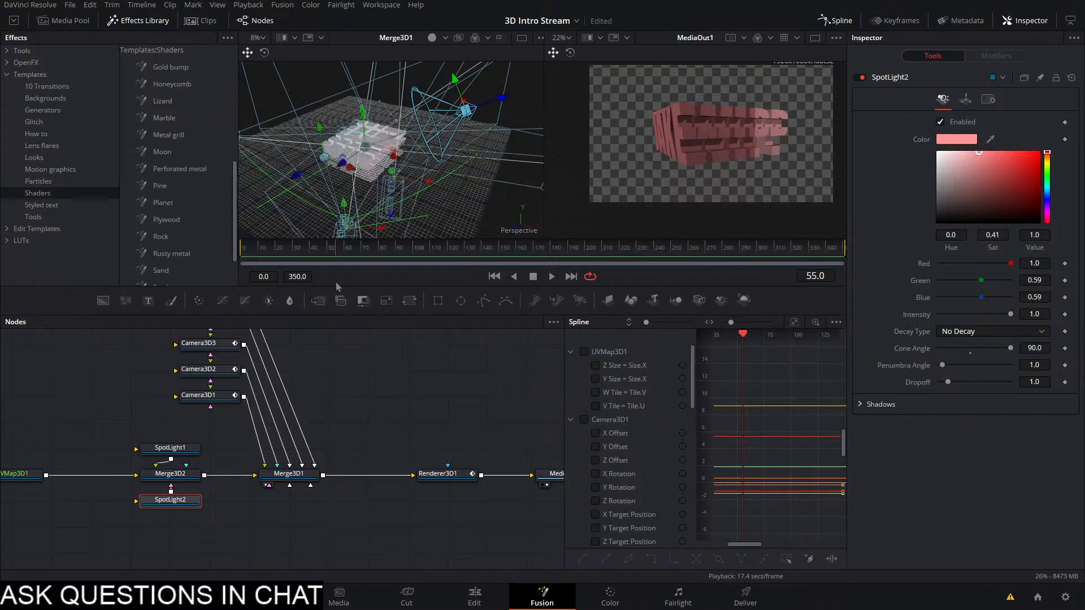
{"action": "left_click_drag", "start_coordinate": [336, 283], "coordinate": [382, 278]}
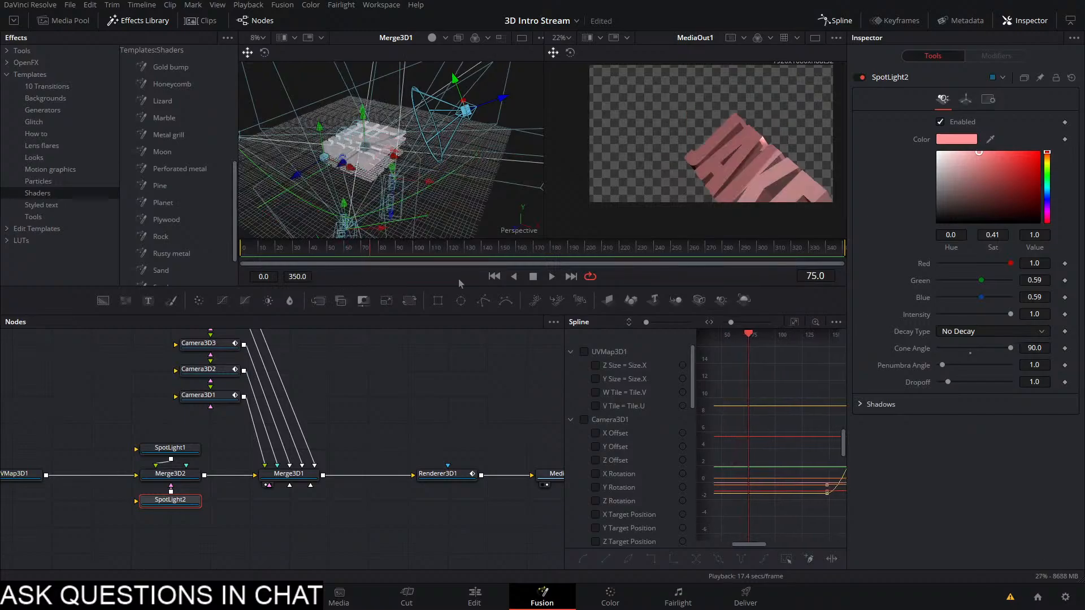
{"action": "left_click_drag", "start_coordinate": [461, 283], "coordinate": [526, 279]}
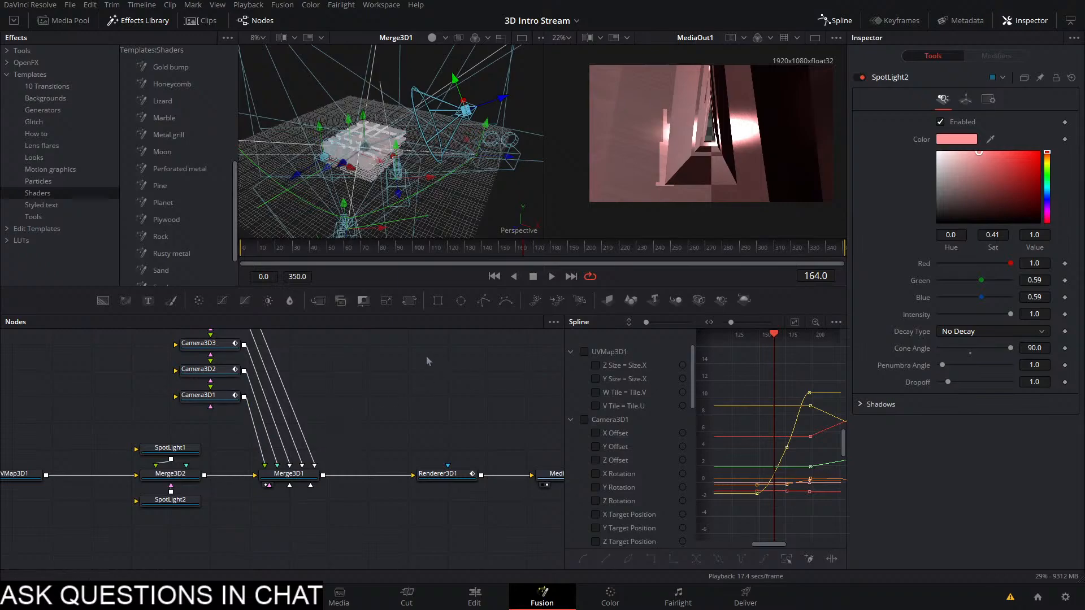
Add a FastNoise node feeding an ImagePlane3D, connect it to Merge3D1, and shift the plane to about X -8.0
{"action": "left_click_drag", "start_coordinate": [125, 301], "coordinate": [438, 380]}
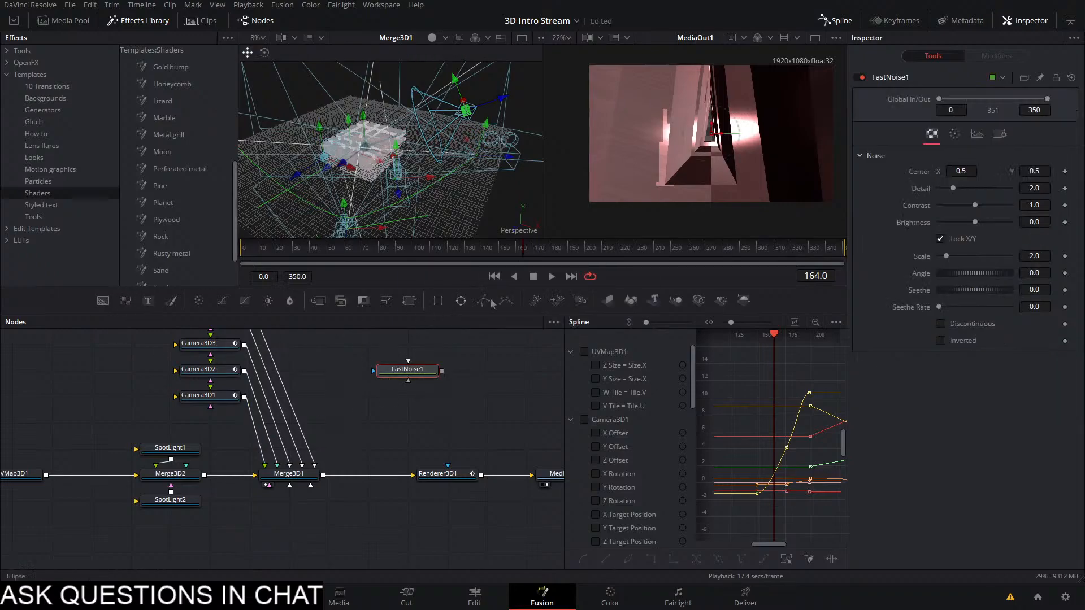
{"action": "left_click_drag", "start_coordinate": [608, 300], "coordinate": [305, 469]}
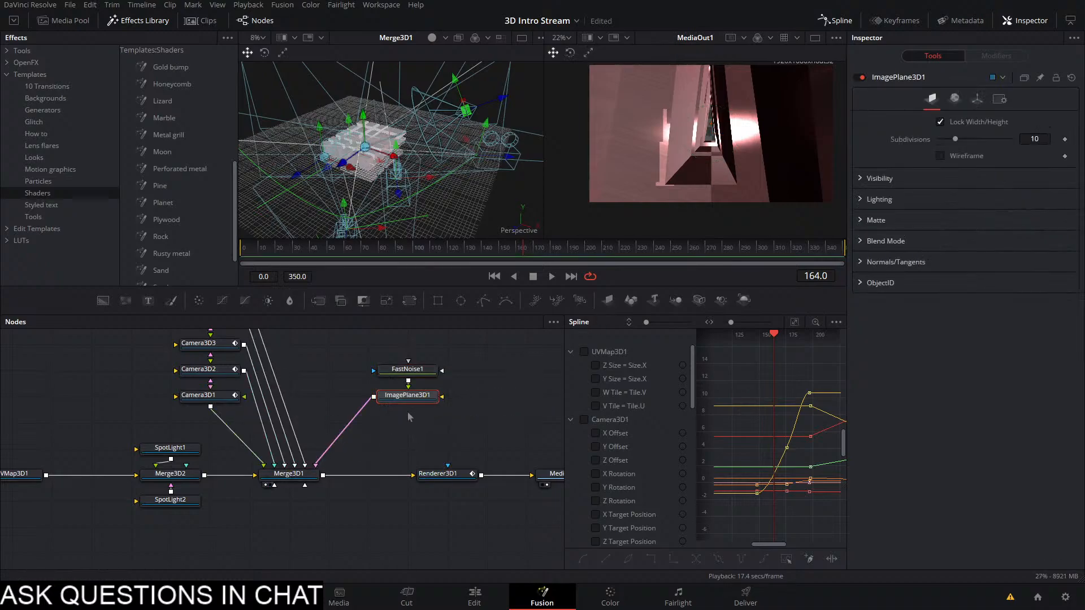
{"action": "left_click_drag", "start_coordinate": [398, 219], "coordinate": [407, 290]}
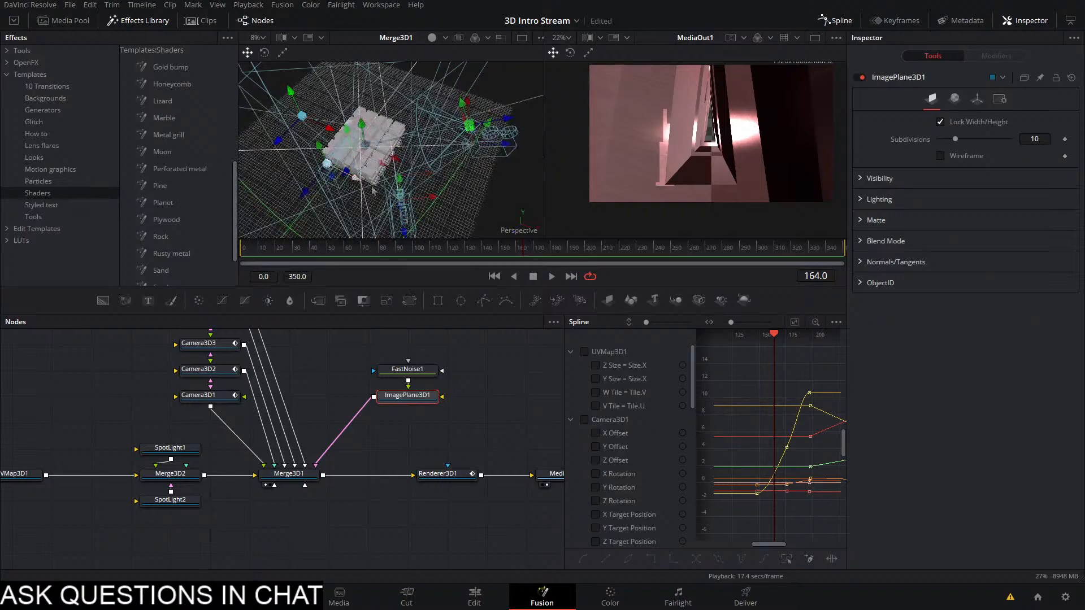
Scale ImagePlane3D1 to 50 and place it behind the text at about X -0.83, Z -8.78
{"action": "left_click", "coordinate": [998, 102]}
{"action": "left_click", "coordinate": [977, 100]}
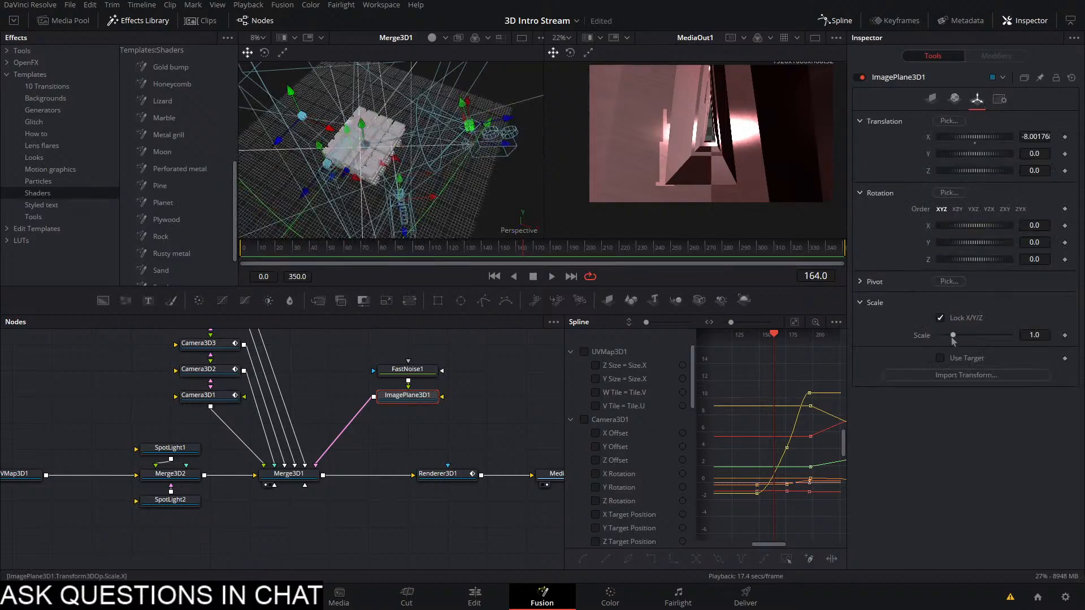
{"action": "left_click_drag", "start_coordinate": [953, 336], "coordinate": [1024, 339]}
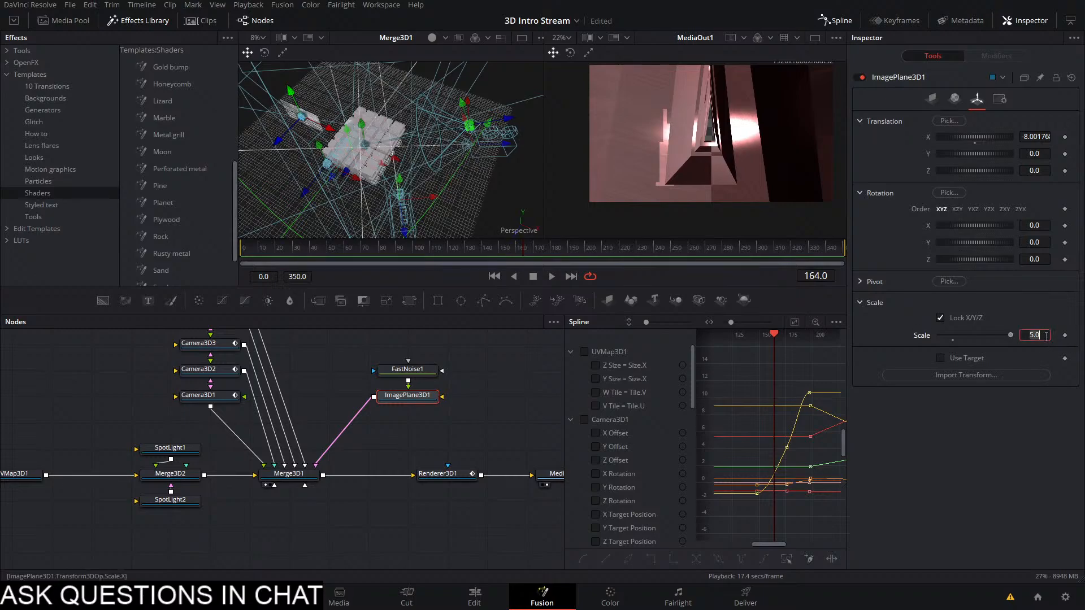
{"action": "type", "text": "50"}
{"action": "key", "text": "Return"}
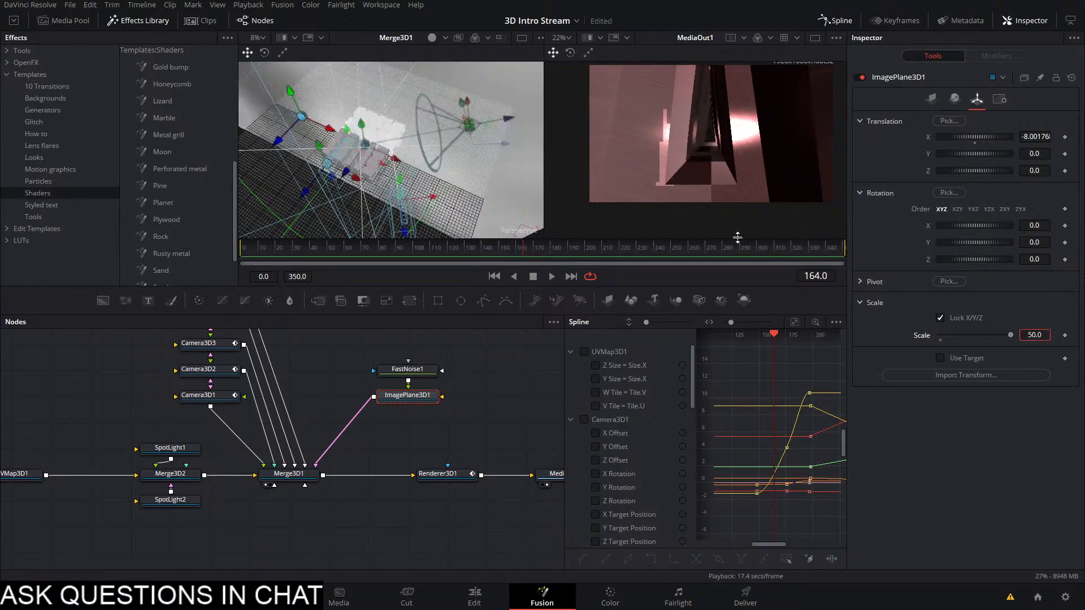
{"action": "left_click_drag", "start_coordinate": [329, 128], "coordinate": [384, 116]}
Preview the animation from frame 0 and set FastNoise1's Color 1 to pure red
{"action": "left_click_drag", "start_coordinate": [373, 247], "coordinate": [171, 243]}
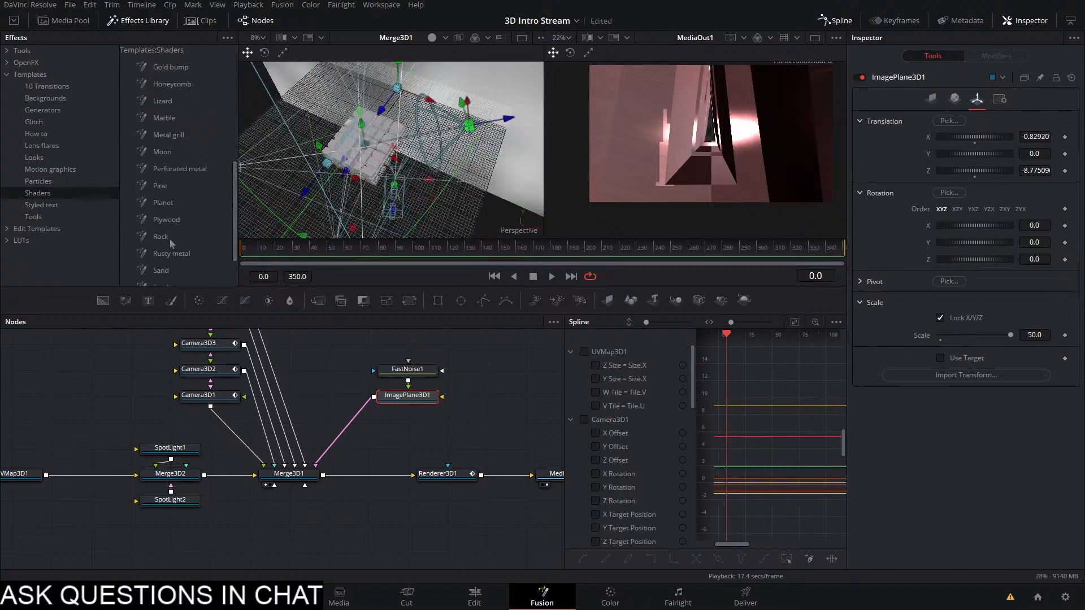
{"action": "key", "text": "space"}
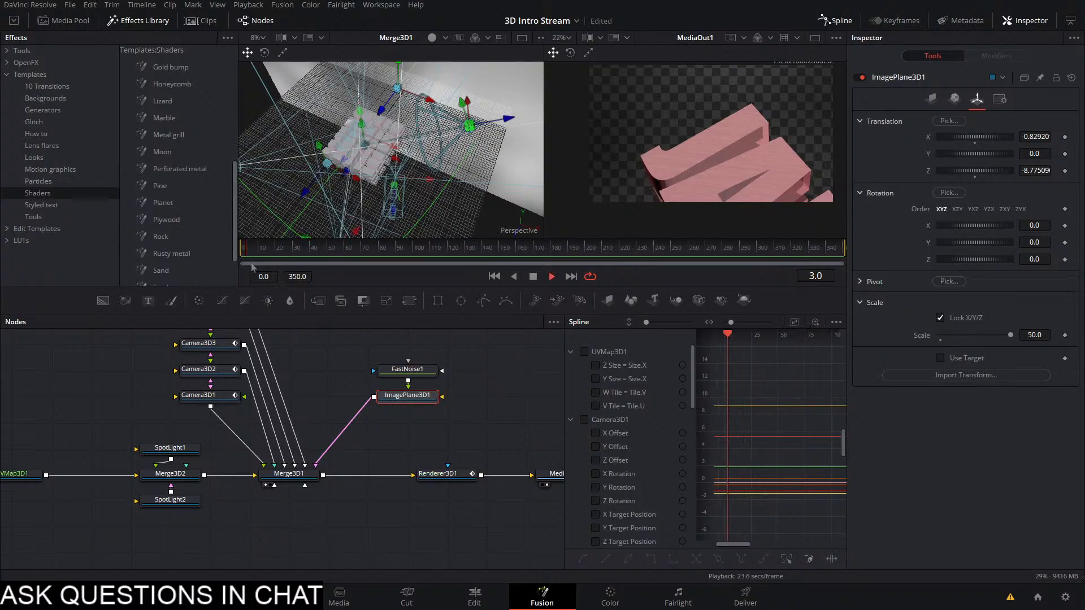
{"action": "key", "text": "space"}
{"action": "left_click", "coordinate": [405, 369]}
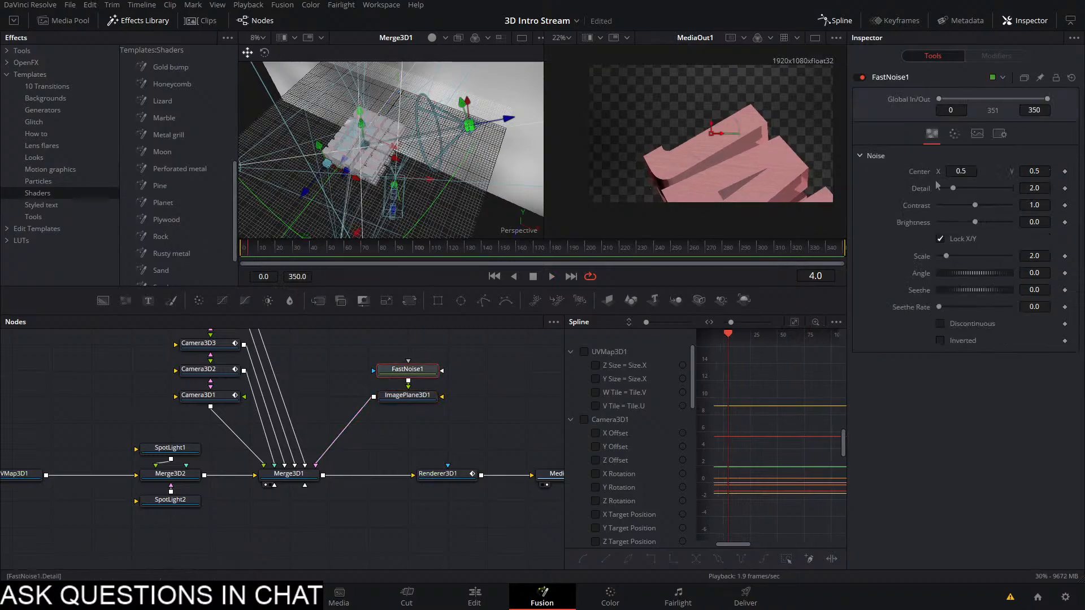
{"action": "left_click", "coordinate": [954, 133]}
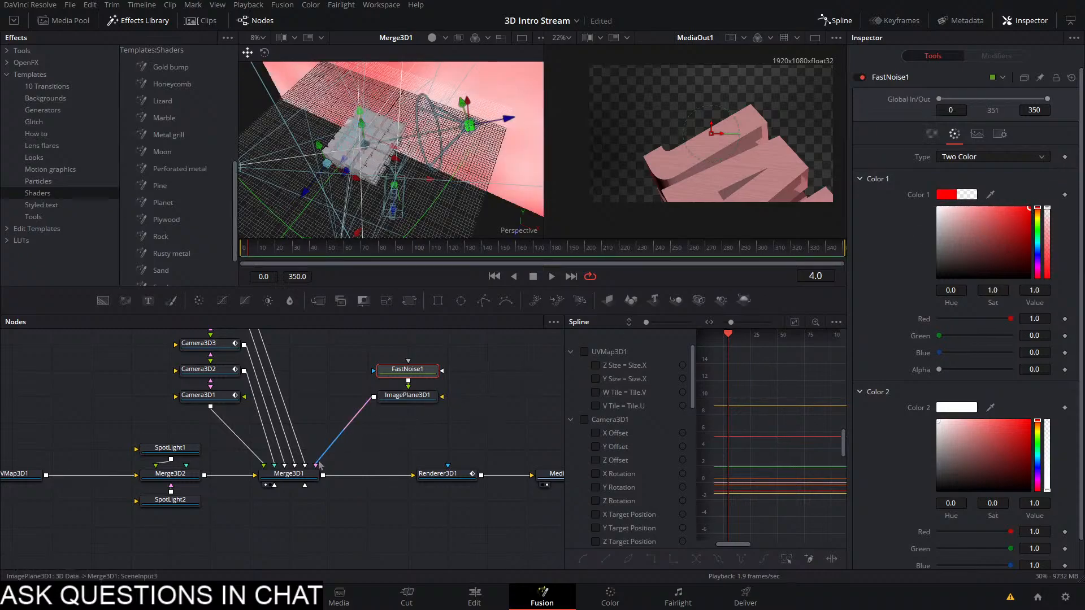
Reroute ImagePlane3D1 from Merge3D1 into Merge3D2, moving it and FastNoise1 beside the spotlights, and preview the playback
{"action": "left_click_drag", "start_coordinate": [316, 466], "coordinate": [186, 465]}
{"action": "left_click_drag", "start_coordinate": [457, 355], "coordinate": [118, 423]}
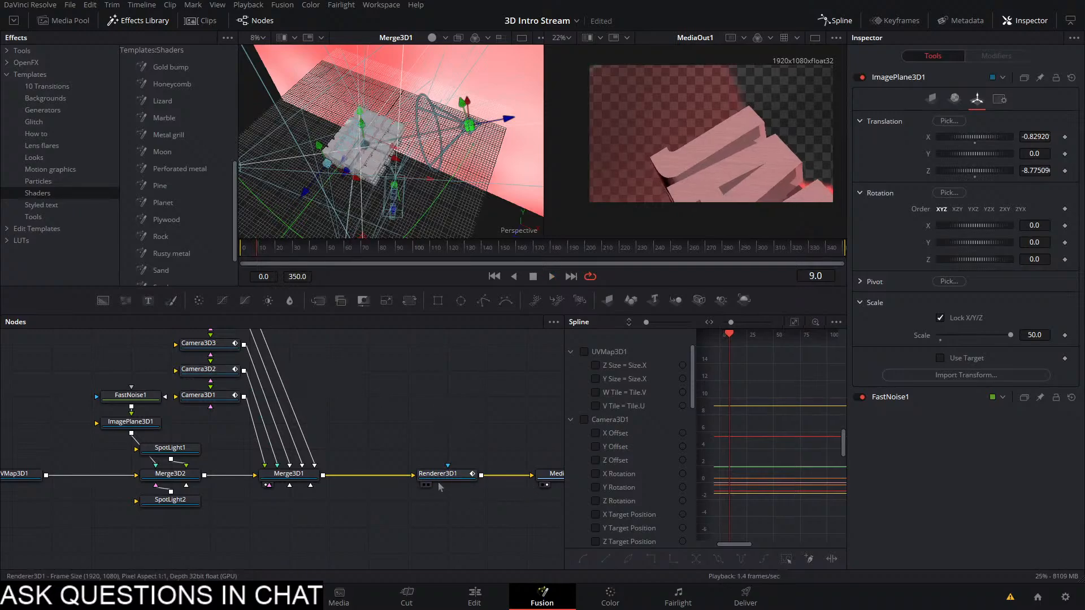
{"action": "key", "text": "space"}
Look at Renderer3D1's settings, save the project, and check the text against the red backdrop up to frame 208
{"action": "left_click", "coordinate": [438, 475]}
{"action": "left_click", "coordinate": [426, 389]}
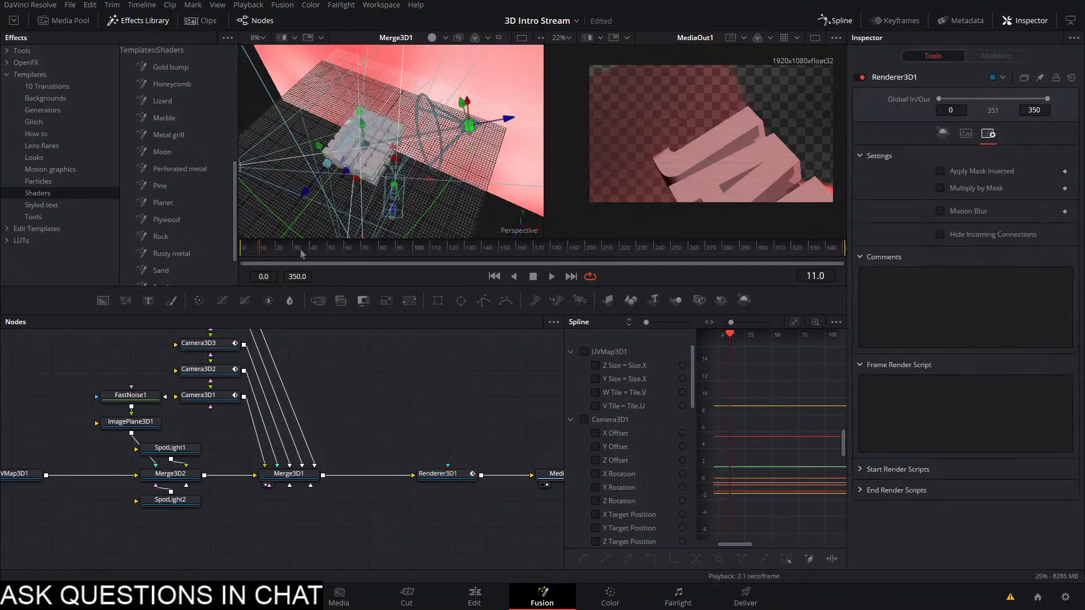
{"action": "left_click_drag", "start_coordinate": [284, 252], "coordinate": [348, 252]}
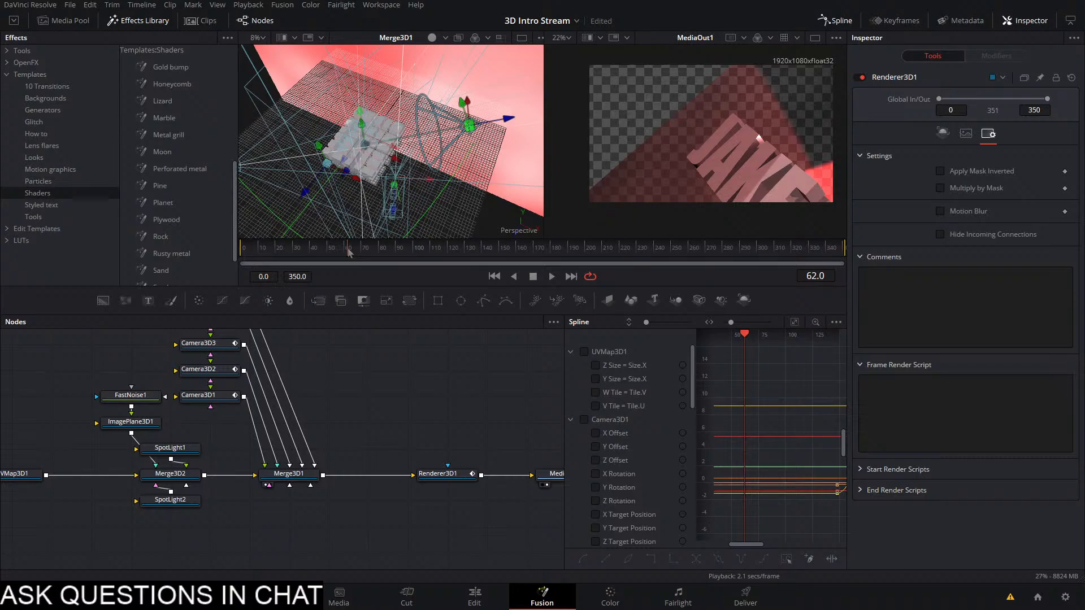
{"action": "key", "text": "ctrl+s"}
{"action": "left_click_drag", "start_coordinate": [351, 250], "coordinate": [600, 249]}
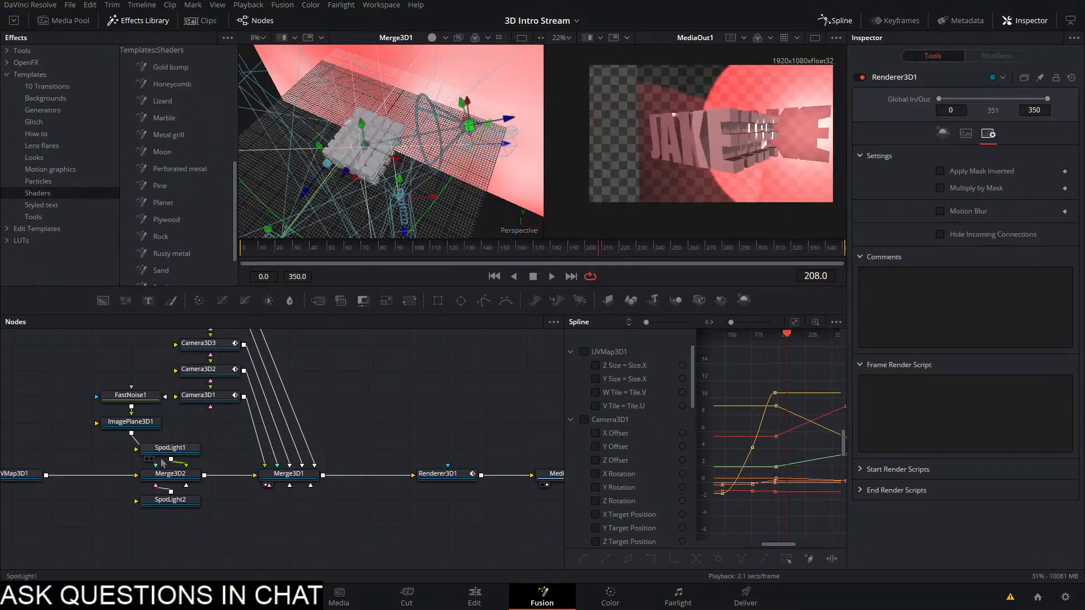
Move FastNoise1 and ImagePlane3D1 below the main node chain and insert an Override 3D node after the image plane
{"action": "left_click_drag", "start_coordinate": [97, 336], "coordinate": [254, 503]}
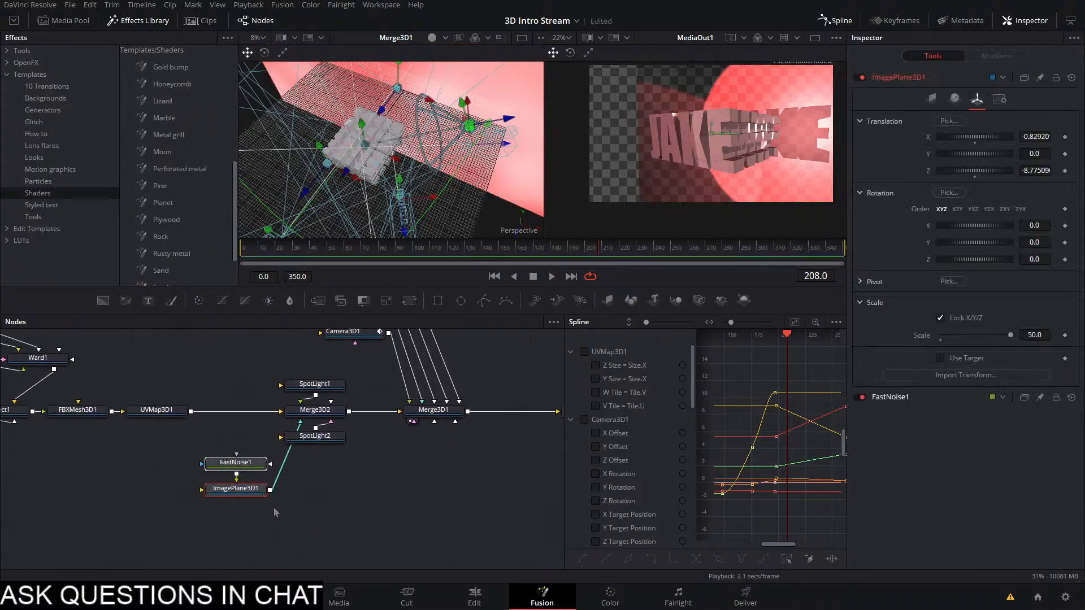
{"action": "left_click", "coordinate": [274, 511]}
{"action": "left_click", "coordinate": [228, 493]}
{"action": "key", "text": "shift+space"}
{"action": "type", "text": "over"}
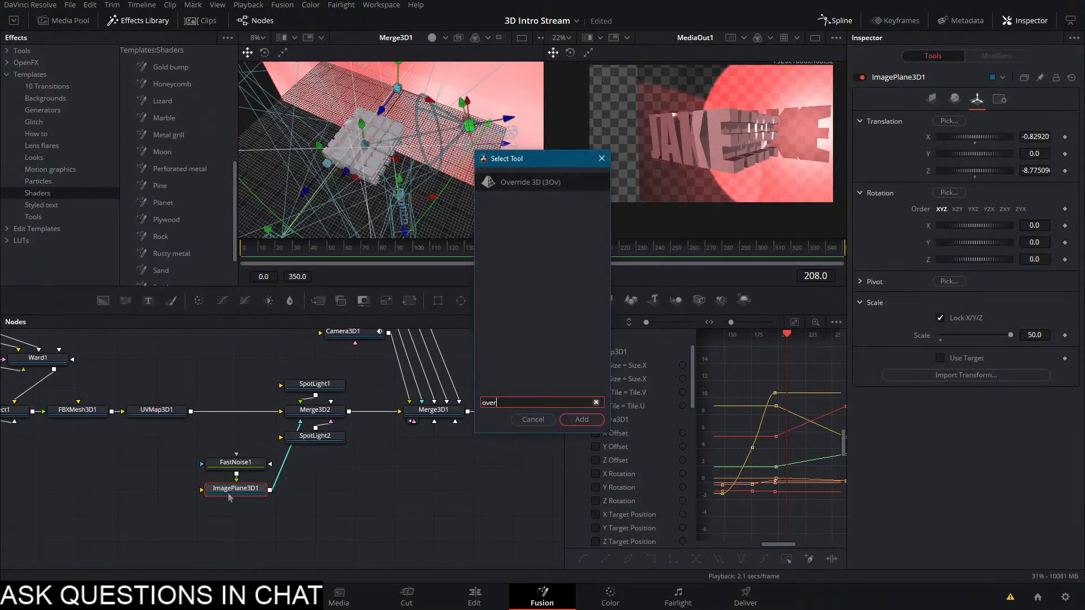
{"action": "key", "text": "Return"}
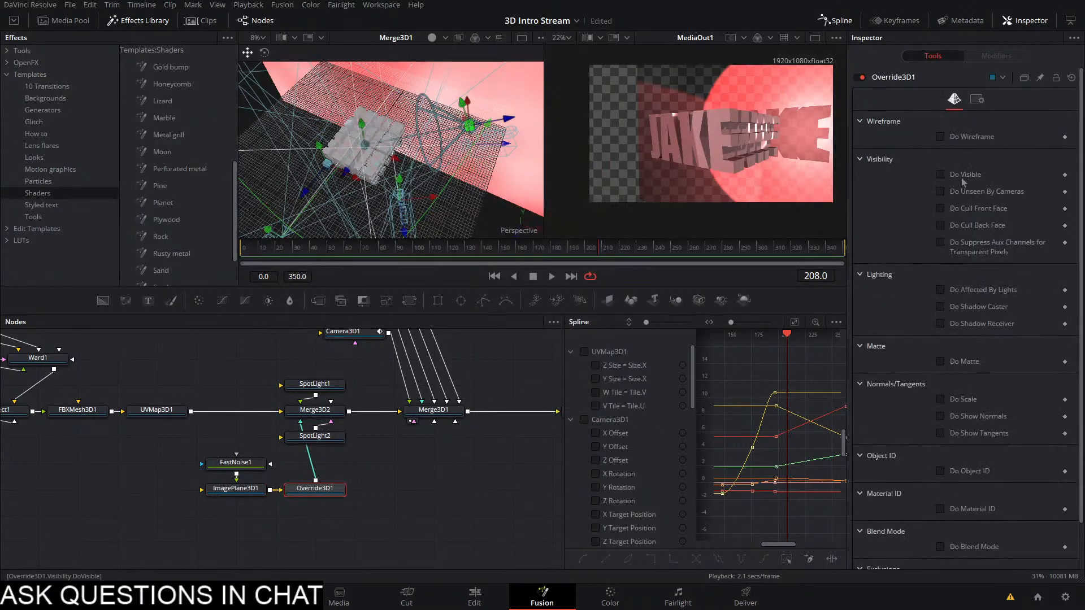
Override lighting for the backdrop in Override3D1 so that Affected by Lights, Shadow Caster and Shadow Receiver are all off
{"action": "left_click", "coordinate": [965, 290]}
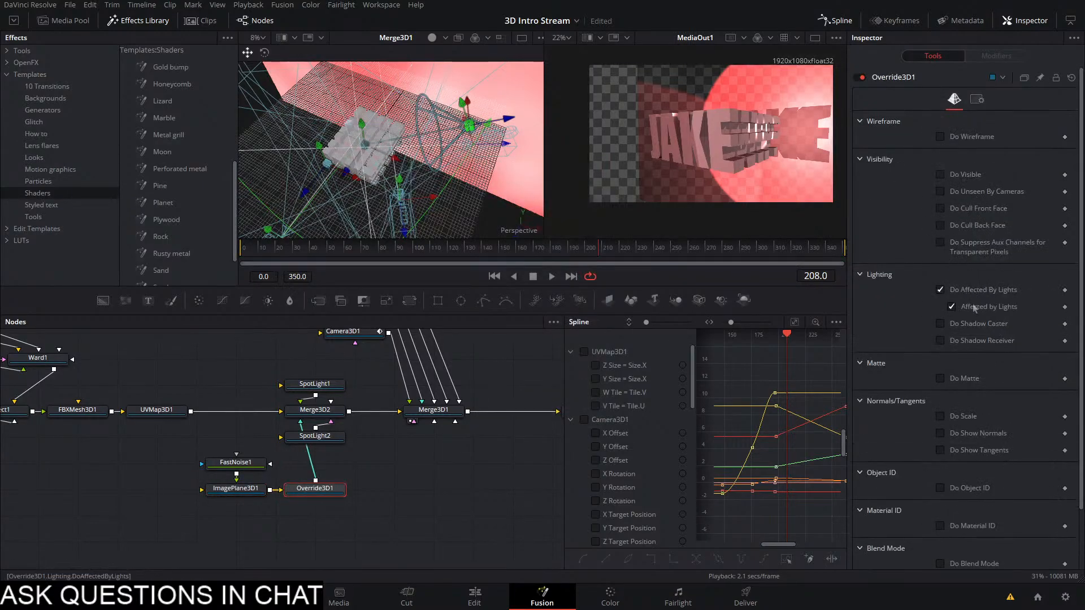
{"action": "left_click", "coordinate": [962, 325]}
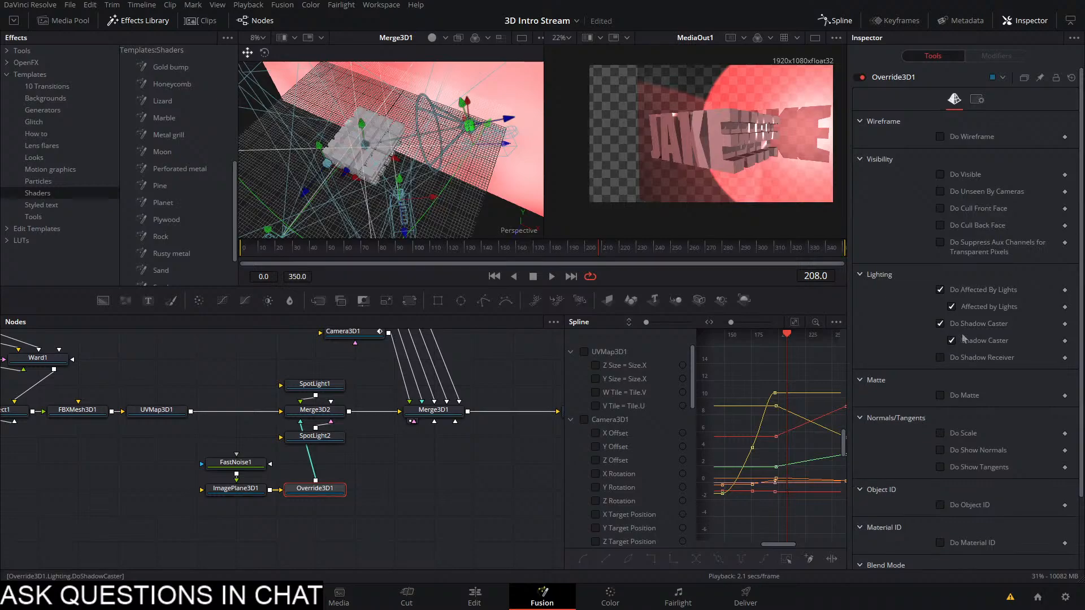
{"action": "left_click", "coordinate": [964, 357]}
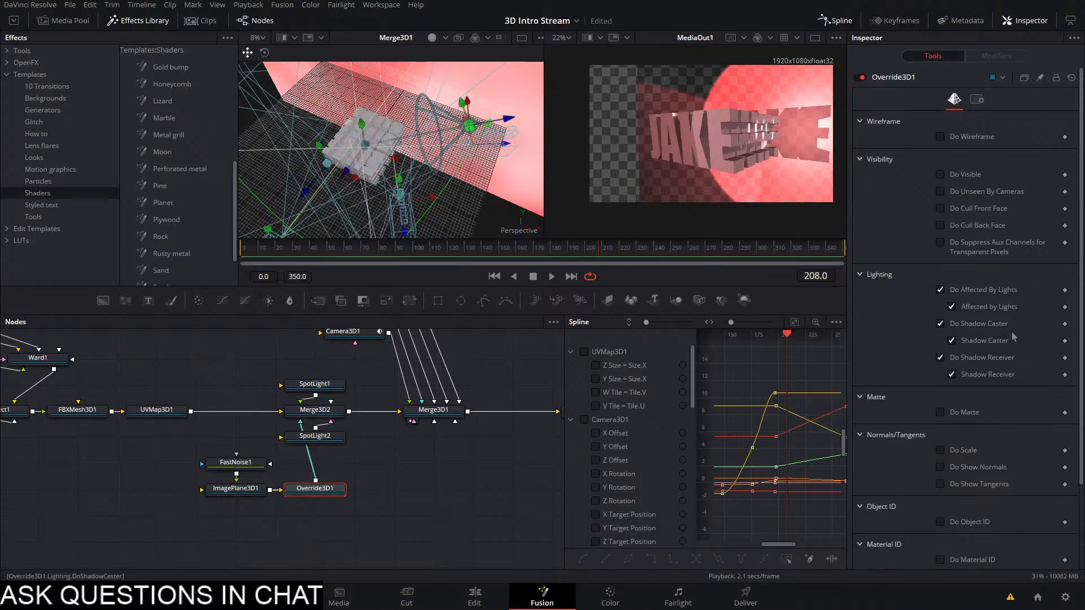
{"action": "left_click", "coordinate": [975, 375]}
{"action": "left_click", "coordinate": [960, 340]}
{"action": "left_click", "coordinate": [965, 305]}
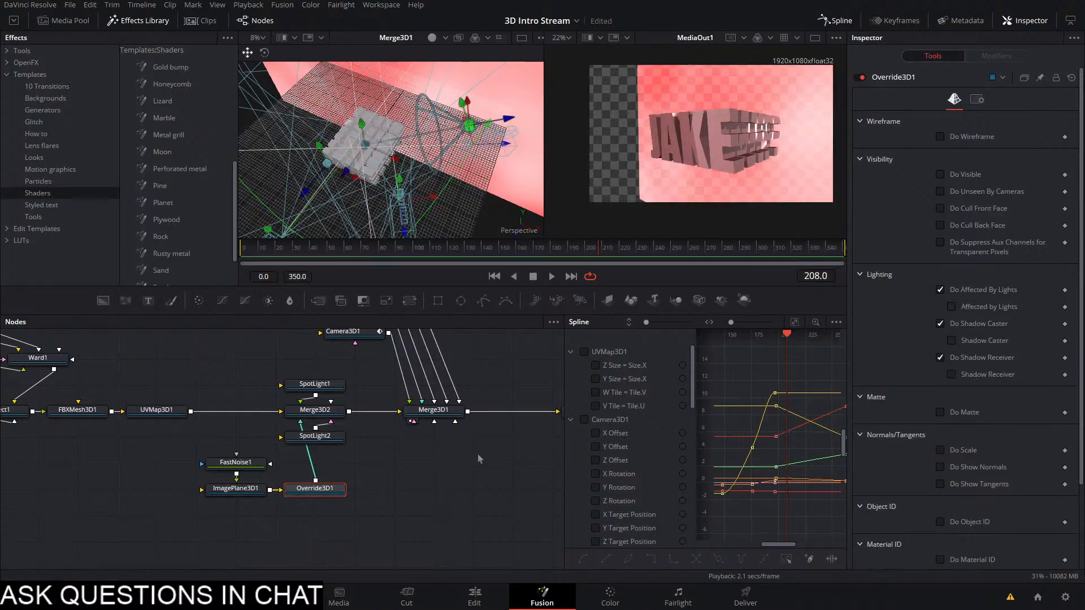
Adjust FastNoise1's noise pattern and darken its Color 1 to Red 0.205
{"action": "left_click", "coordinate": [236, 462]}
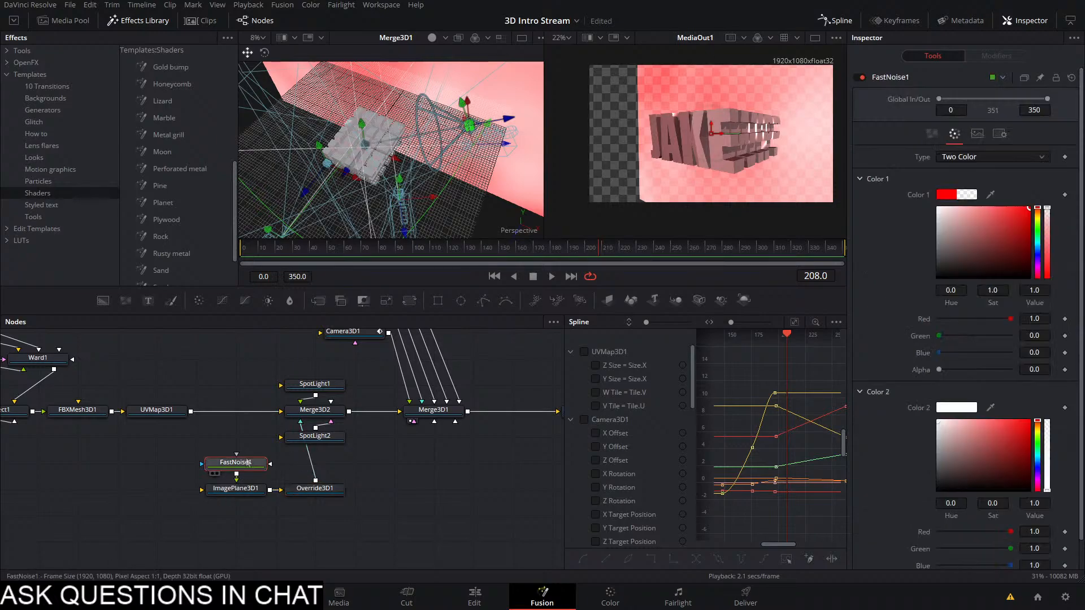
{"action": "left_click", "coordinate": [930, 136]}
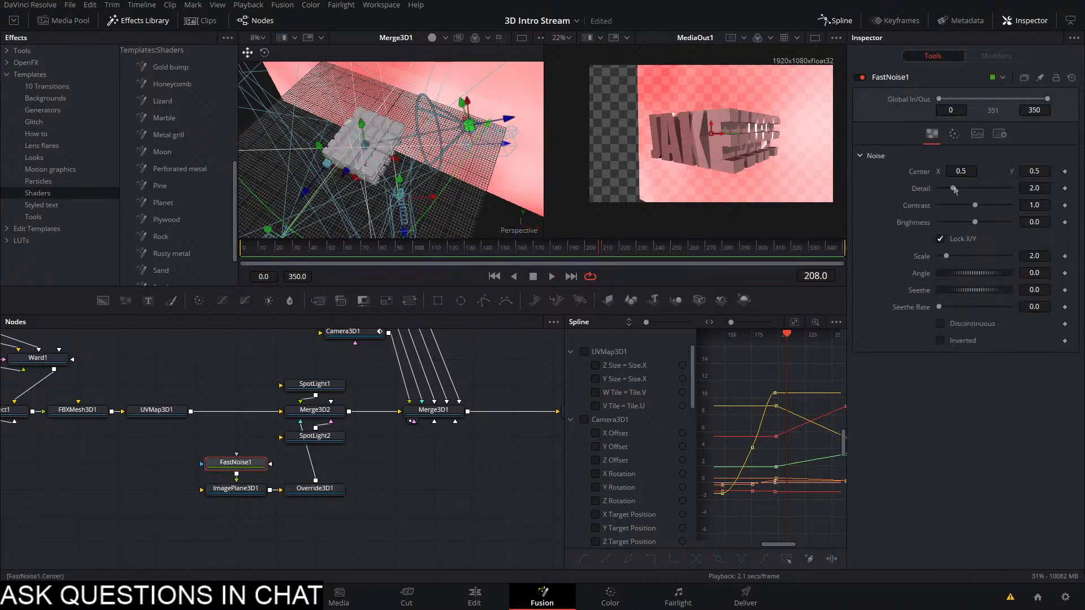
{"action": "left_click_drag", "start_coordinate": [953, 189], "coordinate": [1045, 270]}
{"action": "left_click", "coordinate": [955, 133]}
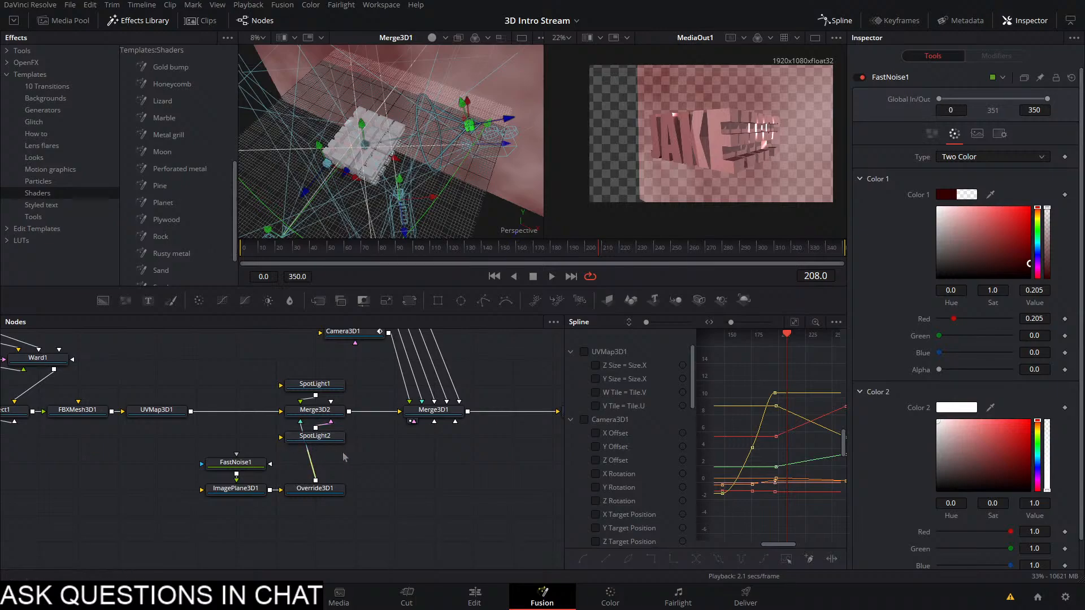
Reroute Override3D1's output from Merge3D2 into SpotLight2
{"action": "left_click_drag", "start_coordinate": [308, 436], "coordinate": [62, 438]}
{"action": "left_click_drag", "start_coordinate": [175, 487], "coordinate": [270, 487]}
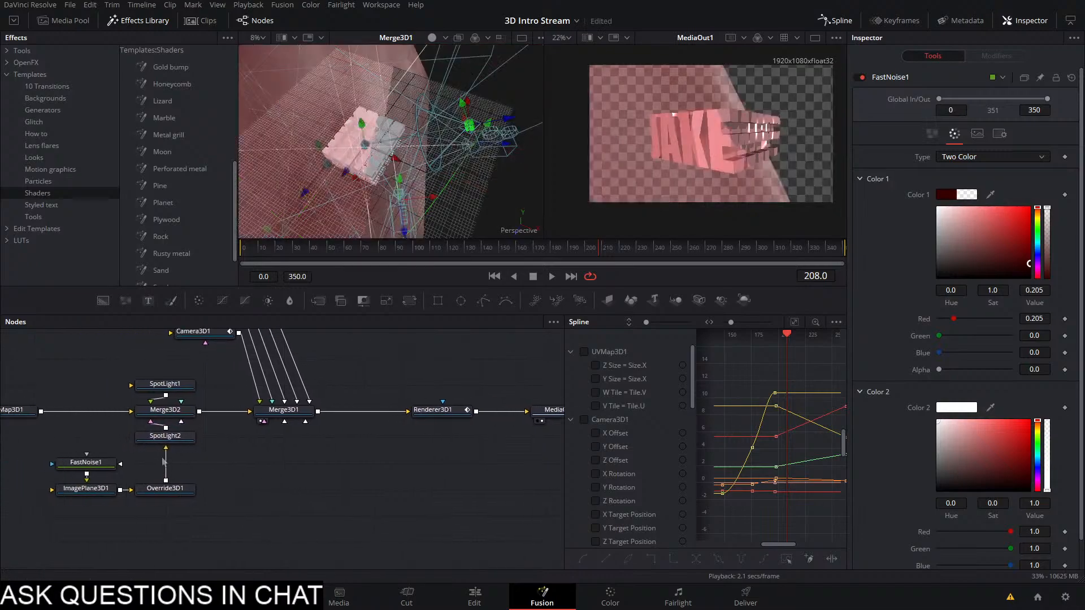
Disconnect Override3D1 from SpotLight2 and merge FastNoise1 as the background behind Renderer3D1's output, feeding MediaOut1
{"action": "left_click_drag", "start_coordinate": [86, 474], "coordinate": [478, 417]}
{"action": "left_click_drag", "start_coordinate": [557, 409], "coordinate": [556, 460]}
{"action": "left_click", "coordinate": [500, 424]}
{"action": "key", "text": "space"}
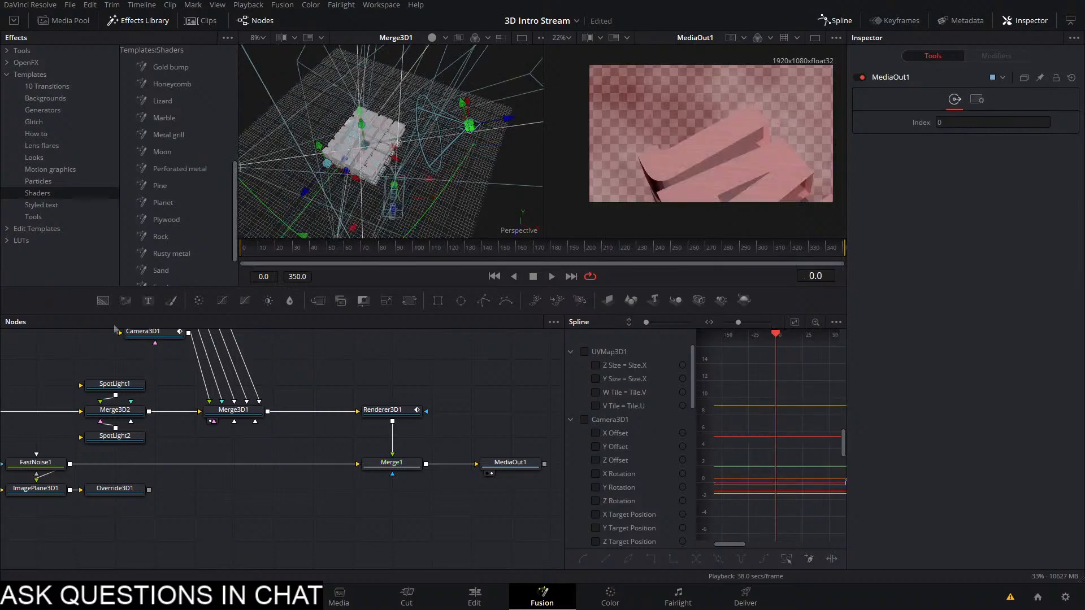
{"action": "left_click", "coordinate": [571, 352]}
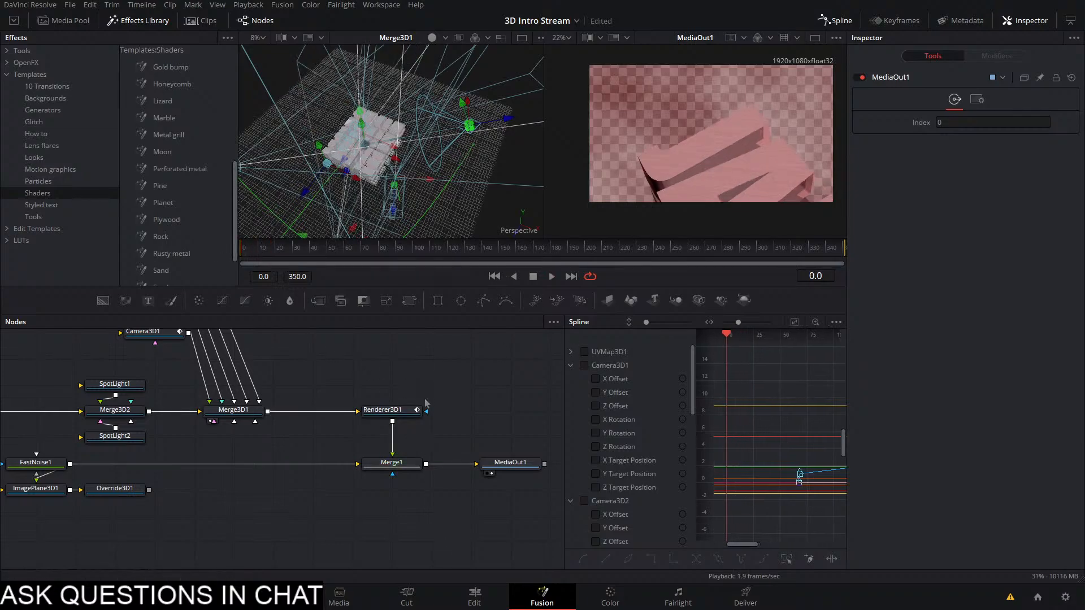
Enable the Z output channel on Renderer3D1 and hide the spline editor
{"action": "left_click", "coordinate": [408, 411]}
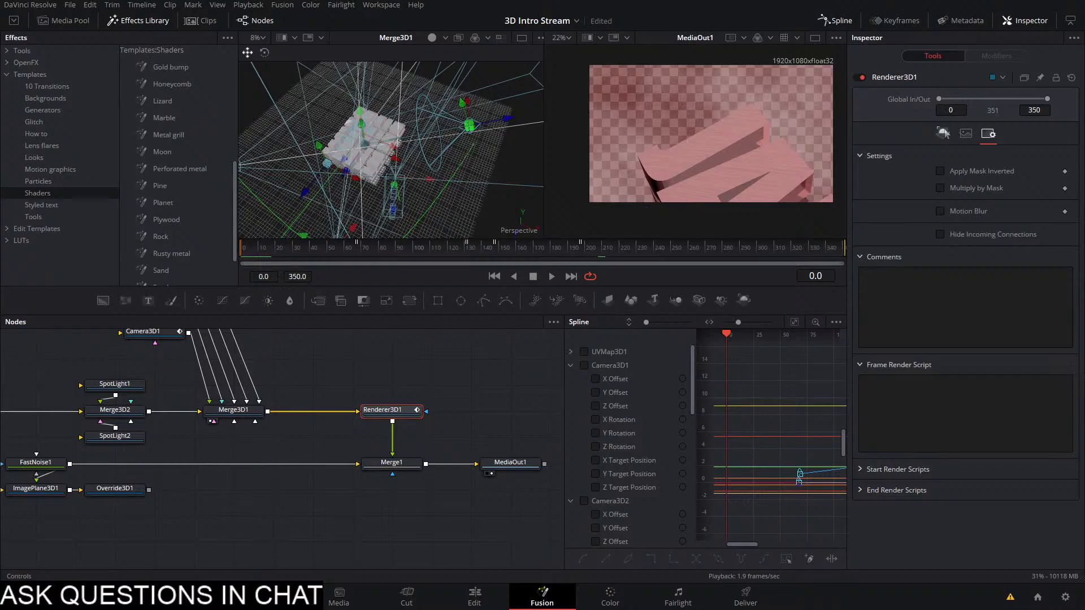
{"action": "left_click", "coordinate": [942, 133]}
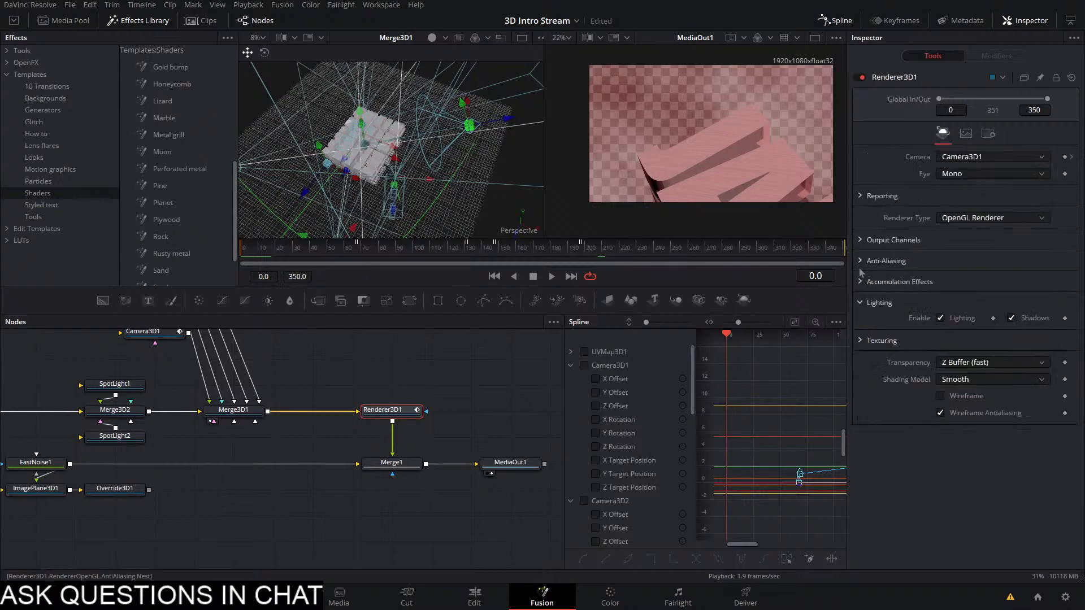
{"action": "left_click", "coordinate": [860, 240]}
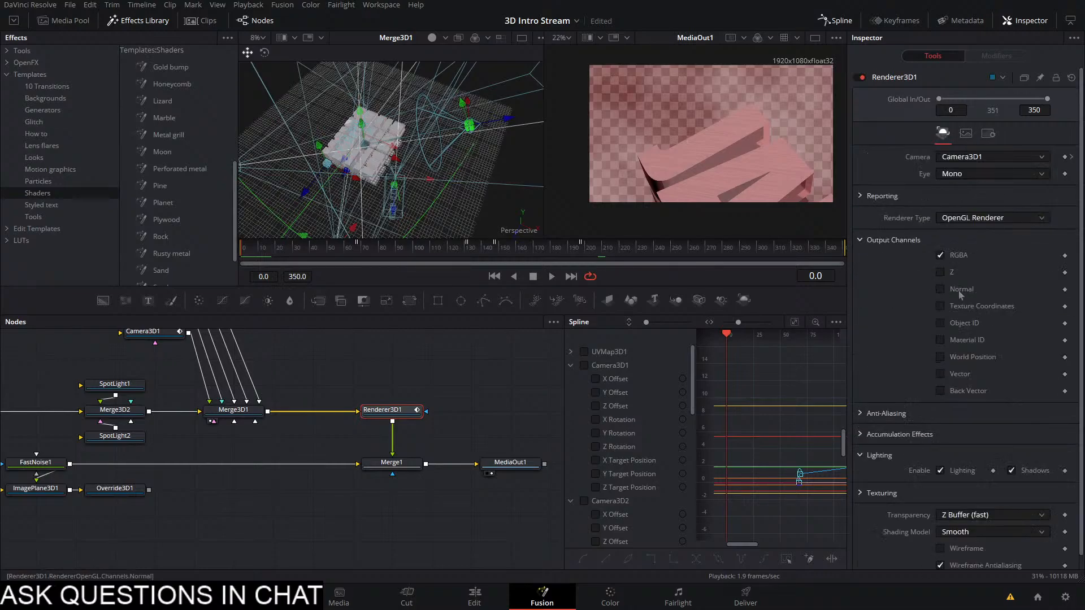
{"action": "left_click", "coordinate": [952, 271]}
{"action": "left_click", "coordinate": [616, 419]}
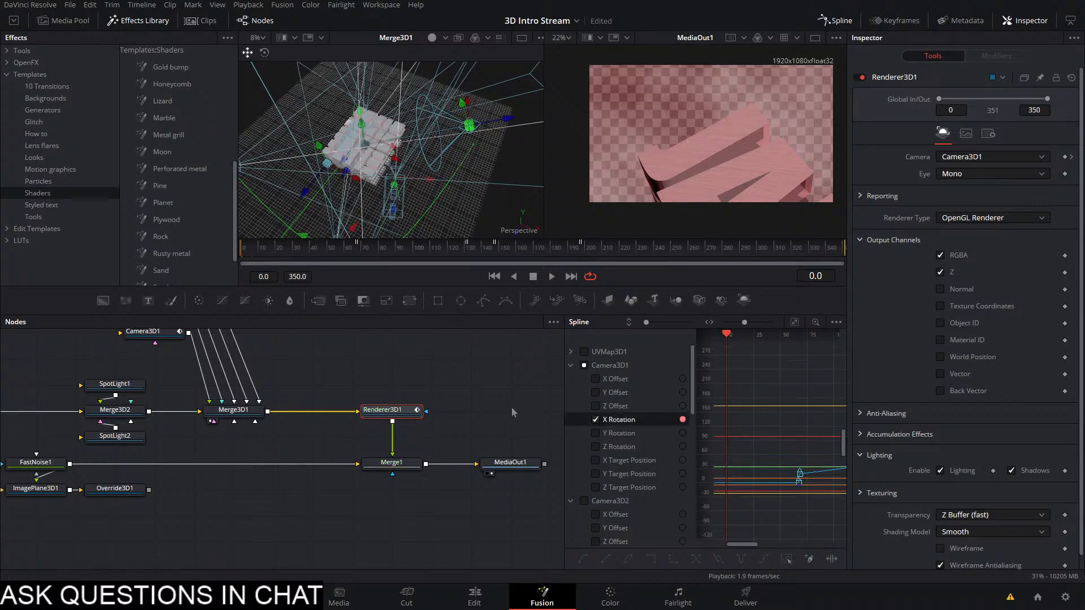
{"action": "left_click", "coordinate": [835, 21]}
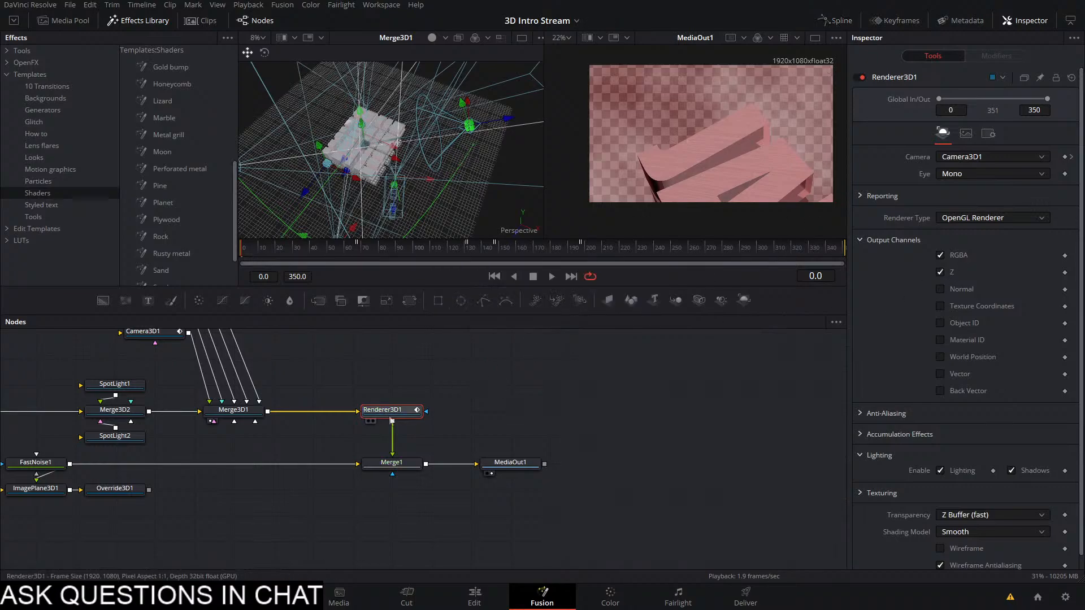
Insert a Depth Blur node between Renderer3D1 and Merge1, sample its focal point from the viewer, and set Blur Size to 5.51
{"action": "key", "text": "shift+space"}
{"action": "type", "text": "depth"}
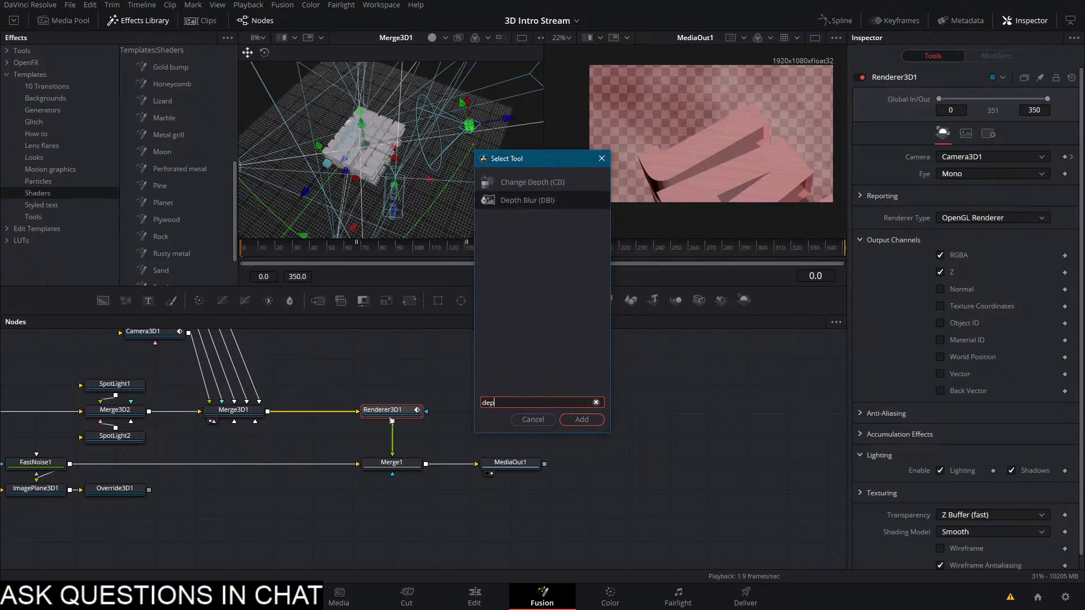
{"action": "key", "text": "Return"}
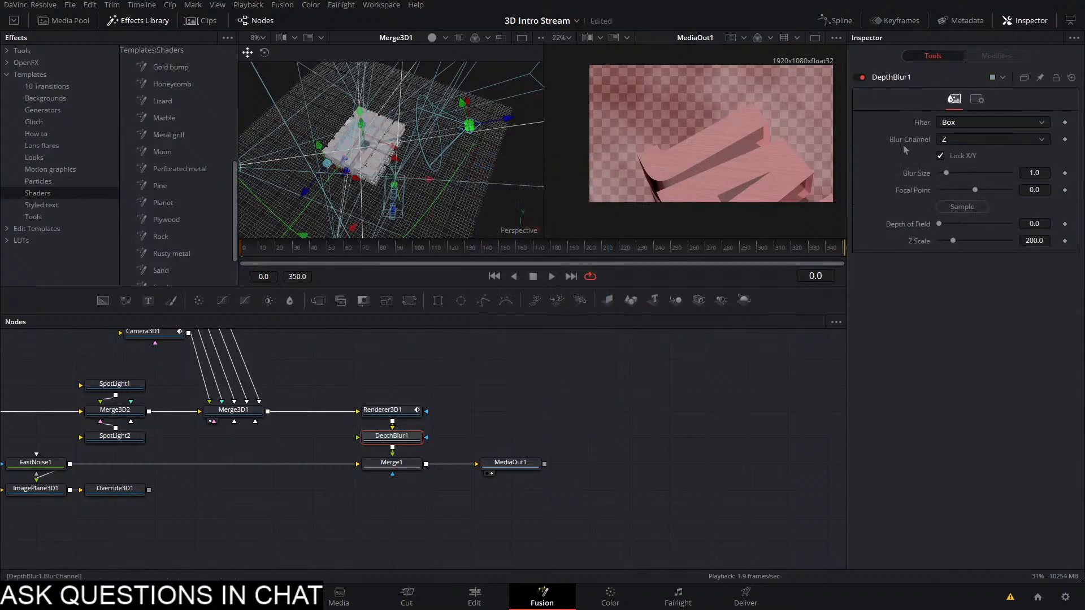
{"action": "left_click_drag", "start_coordinate": [953, 213], "coordinate": [559, 85]}
{"action": "left_click_drag", "start_coordinate": [946, 173], "coordinate": [978, 173]}
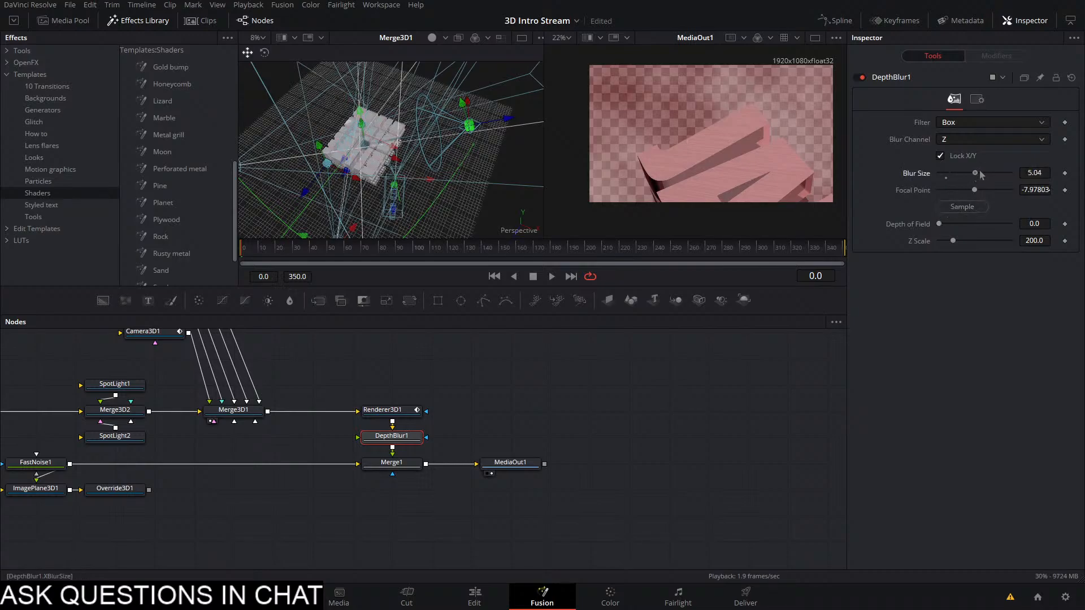
At frame 34, set DepthBlur1's Z Scale to 14.0 and resample the focal point on the text, then return to frame 0
{"action": "left_click_drag", "start_coordinate": [265, 247], "coordinate": [300, 245]}
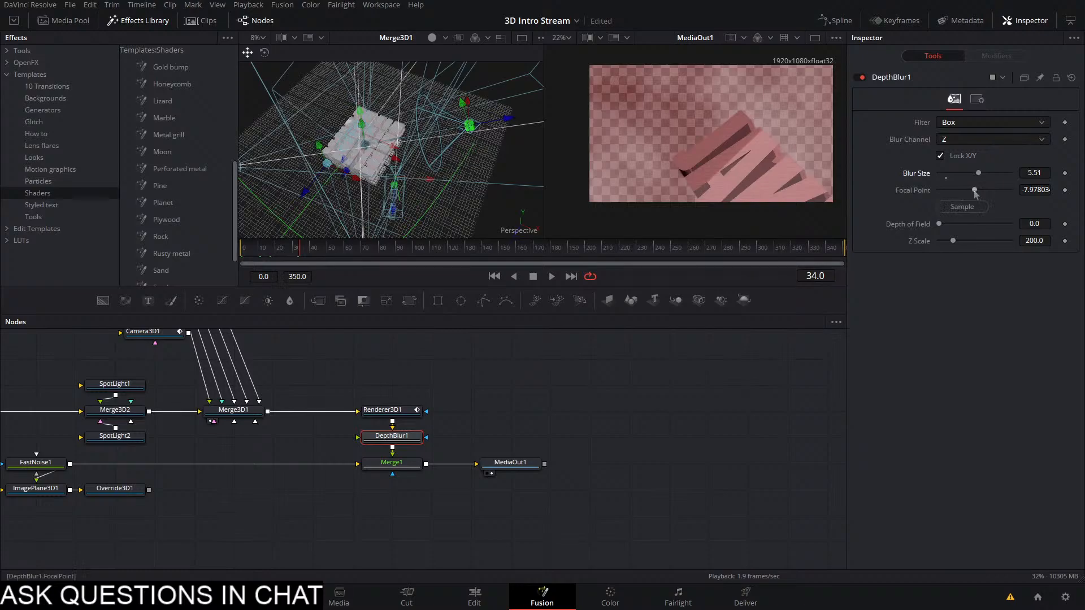
{"action": "left_click_drag", "start_coordinate": [954, 243], "coordinate": [946, 243]}
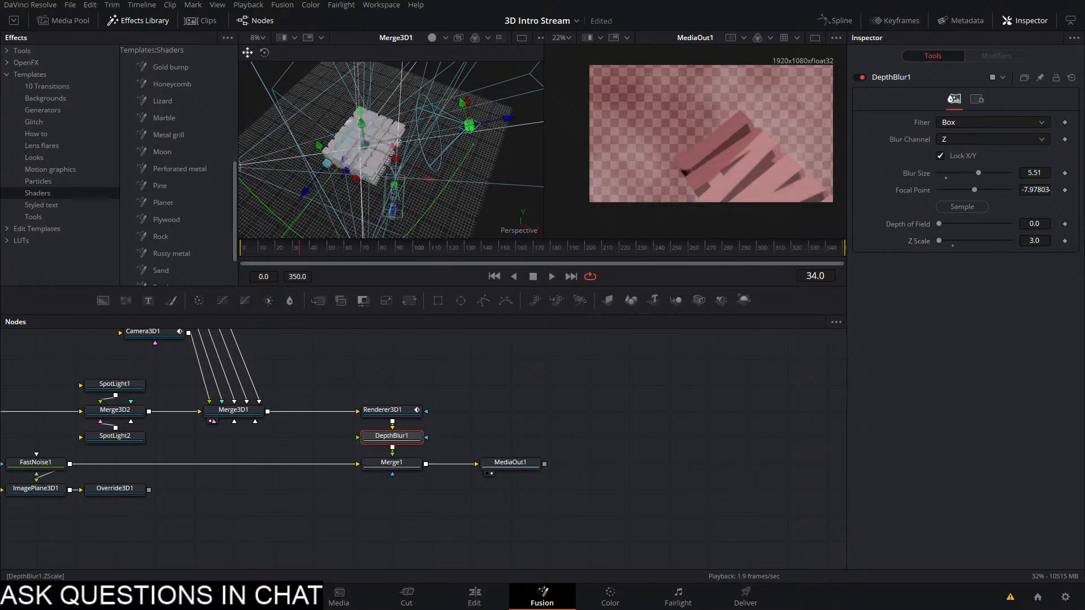
{"action": "left_click_drag", "start_coordinate": [972, 208], "coordinate": [736, 150]}
{"action": "left_click_drag", "start_coordinate": [738, 153], "coordinate": [738, 153]}
{"action": "left_click_drag", "start_coordinate": [335, 250], "coordinate": [160, 258]}
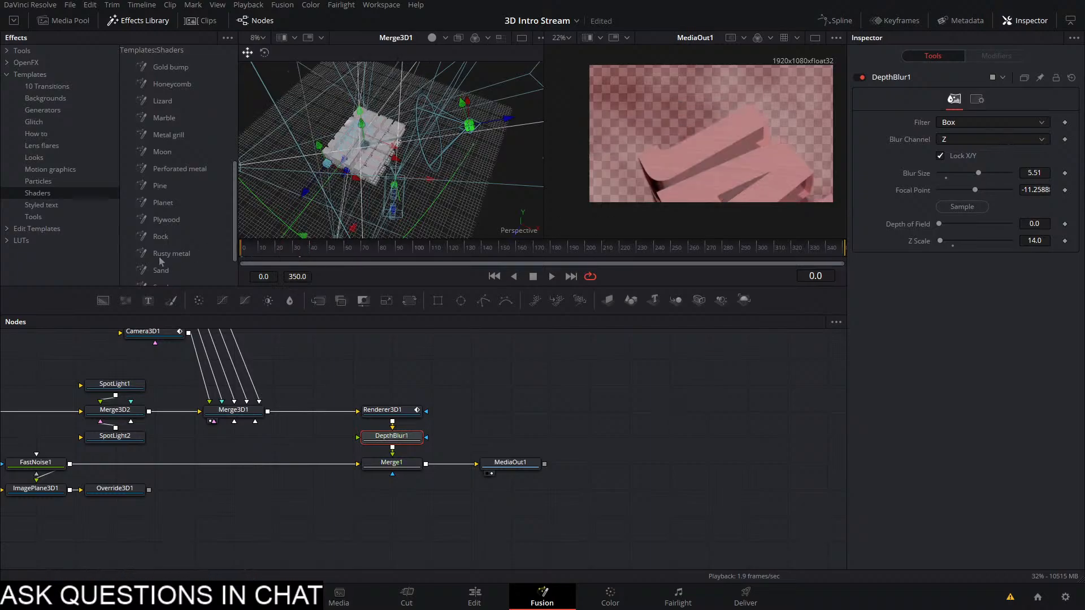
Insert a Blur node directly after FastNoise1
{"action": "left_click", "coordinate": [54, 463]}
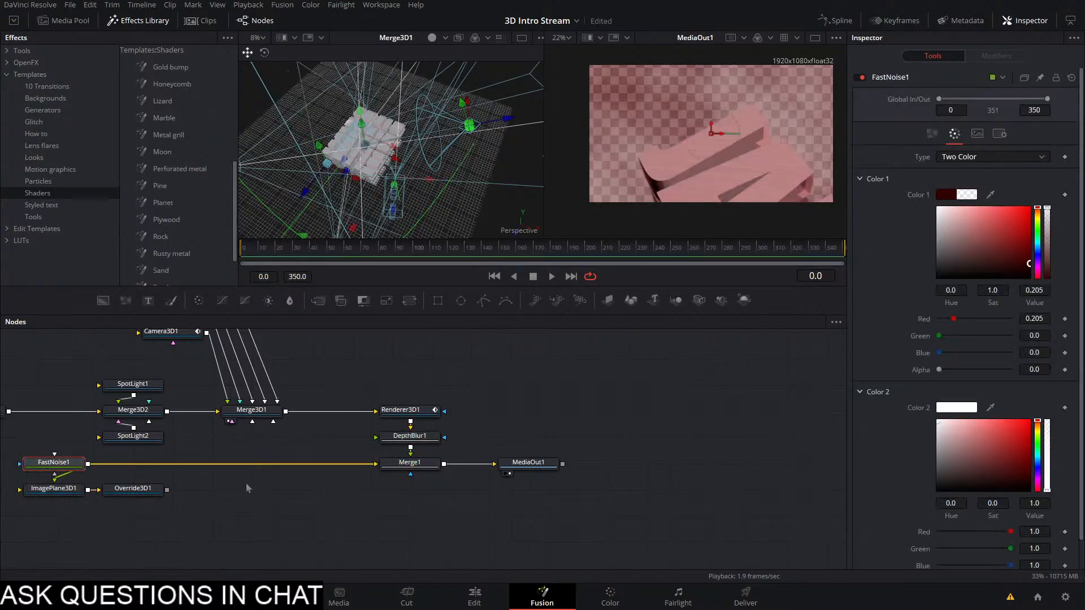
{"action": "key", "text": "shift+space"}
{"action": "type", "text": "blur"}
{"action": "key", "text": "Return"}
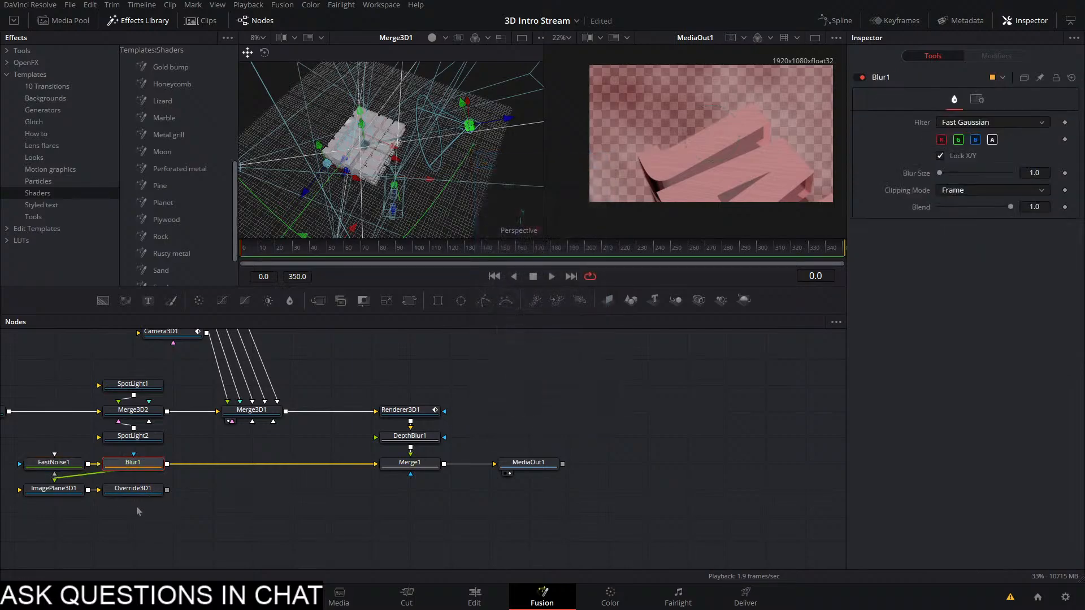
Delete ImagePlane3D1 and Override3D1, and set Blur1's Blur Size to 18.1
{"action": "left_click_drag", "start_coordinate": [137, 507], "coordinate": [72, 489]}
{"action": "key", "text": "Delete"}
{"action": "left_click", "coordinate": [139, 466]}
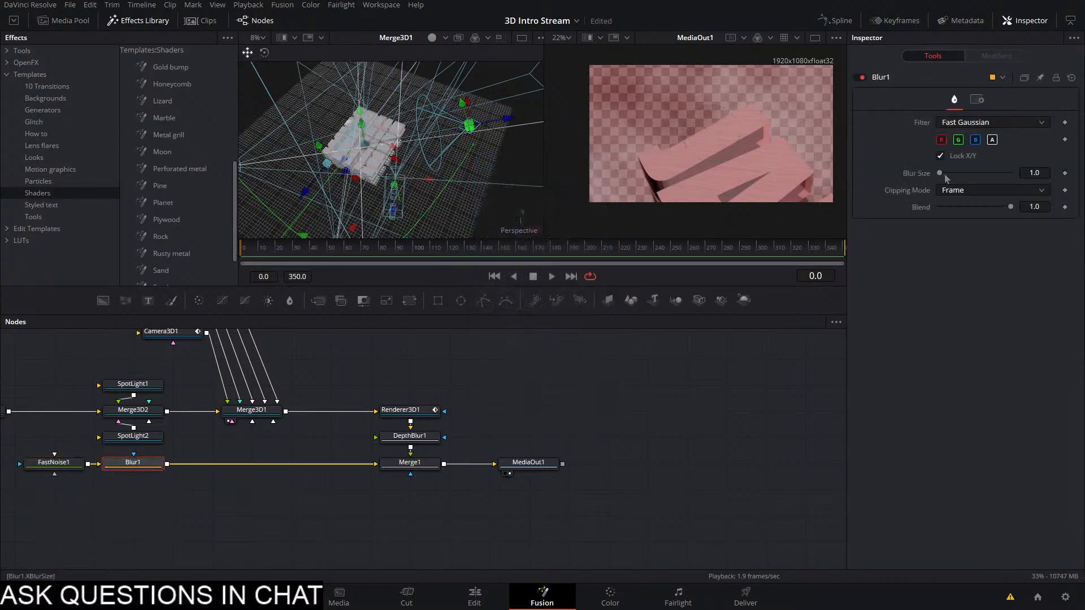
{"action": "mouse_move", "coordinate": [940, 173]}
{"action": "left_mouse_down"}
{"action": "mouse_move", "coordinate": [995, 180]}
{"action": "mouse_move", "coordinate": [947, 193]}
{"action": "left_mouse_up"}
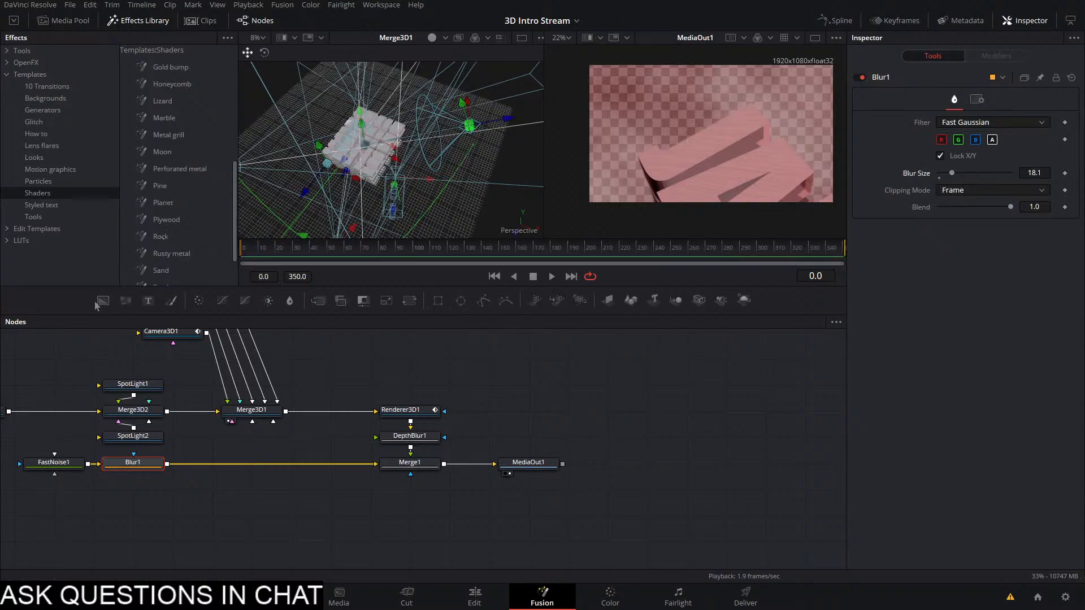
Add a Background node and merge the blurred noise over it before Merge1, with the background as the lower layer
{"action": "left_click_drag", "start_coordinate": [119, 501], "coordinate": [168, 465]}
{"action": "left_click_drag", "start_coordinate": [213, 515], "coordinate": [213, 437]}
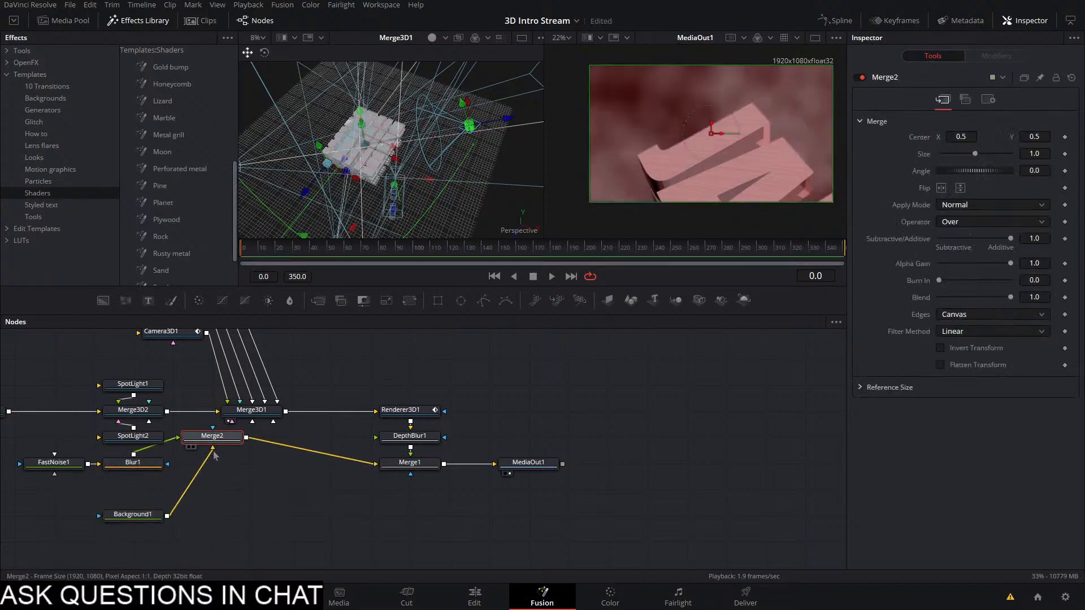
{"action": "left_click", "coordinate": [257, 516]}
{"action": "key", "text": "space"}
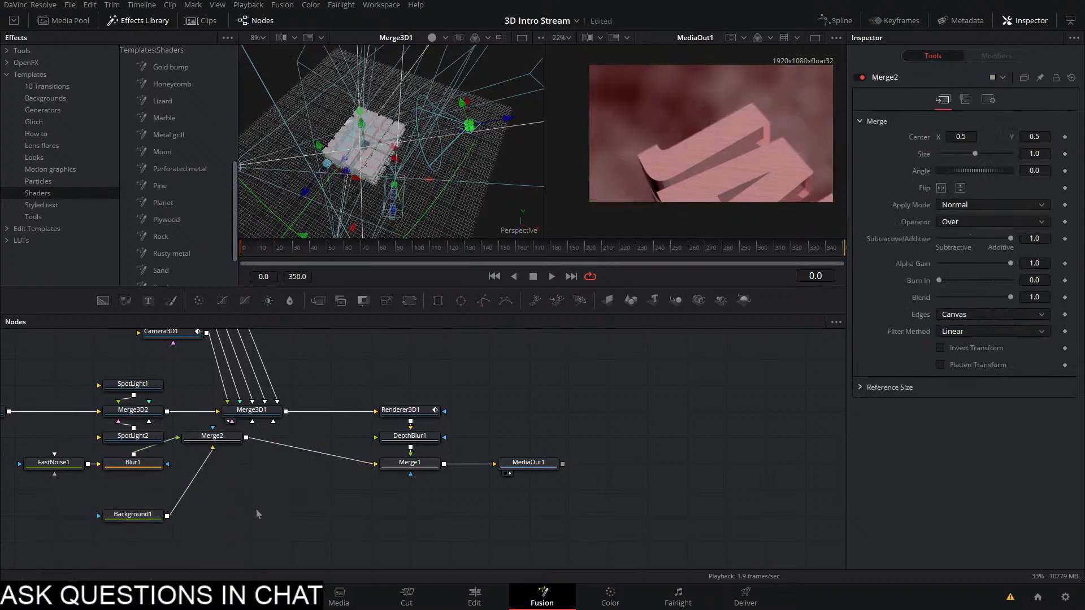
Animate FastNoise1 by setting its Seethe Rate to 0.268, preview the playback, and save the project
{"action": "left_click", "coordinate": [50, 464]}
{"action": "left_click", "coordinate": [932, 133]}
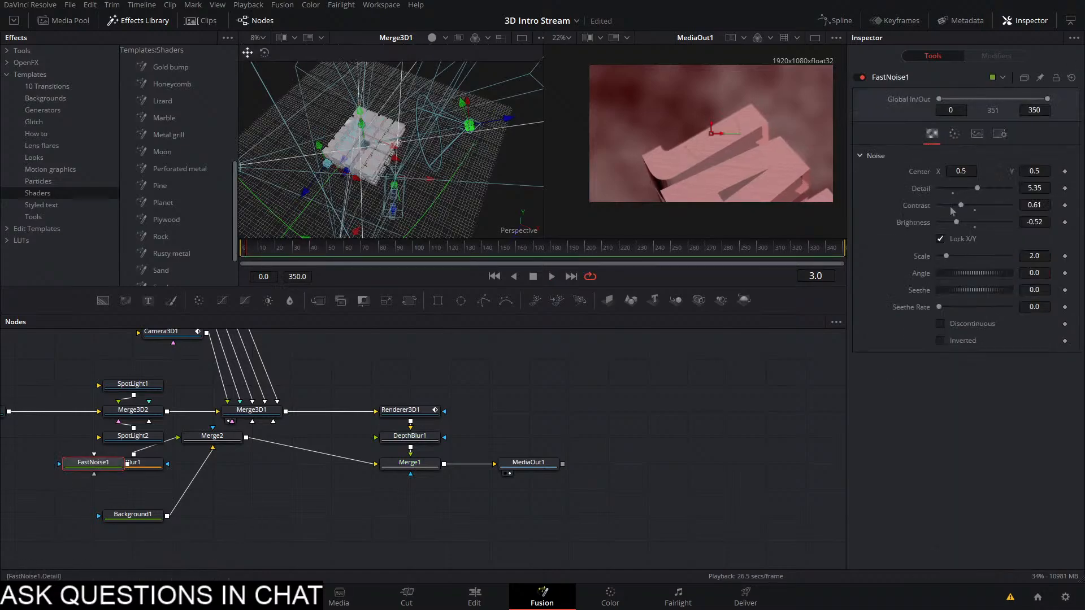
{"action": "left_click_drag", "start_coordinate": [938, 309], "coordinate": [958, 308]}
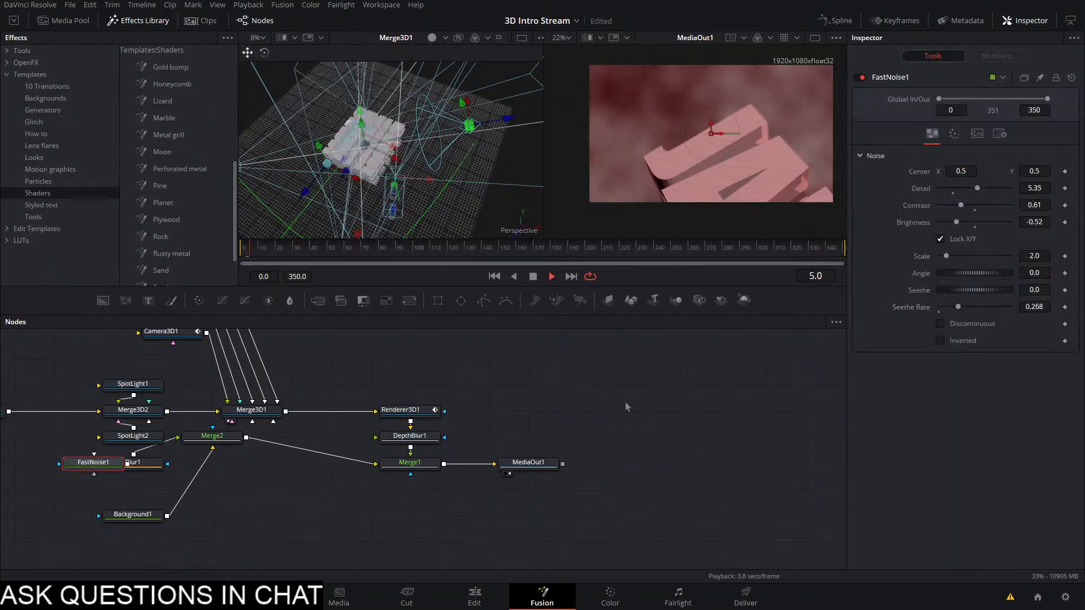
{"action": "key", "text": "space"}
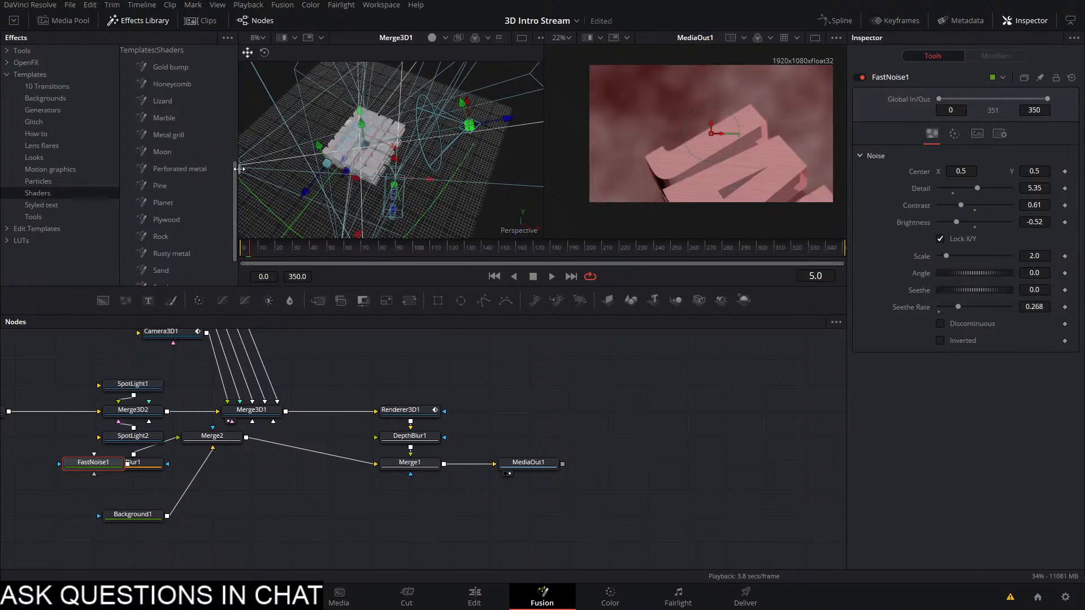
{"action": "left_click", "coordinate": [704, 423]}
{"action": "key", "text": "ctrl+s"}
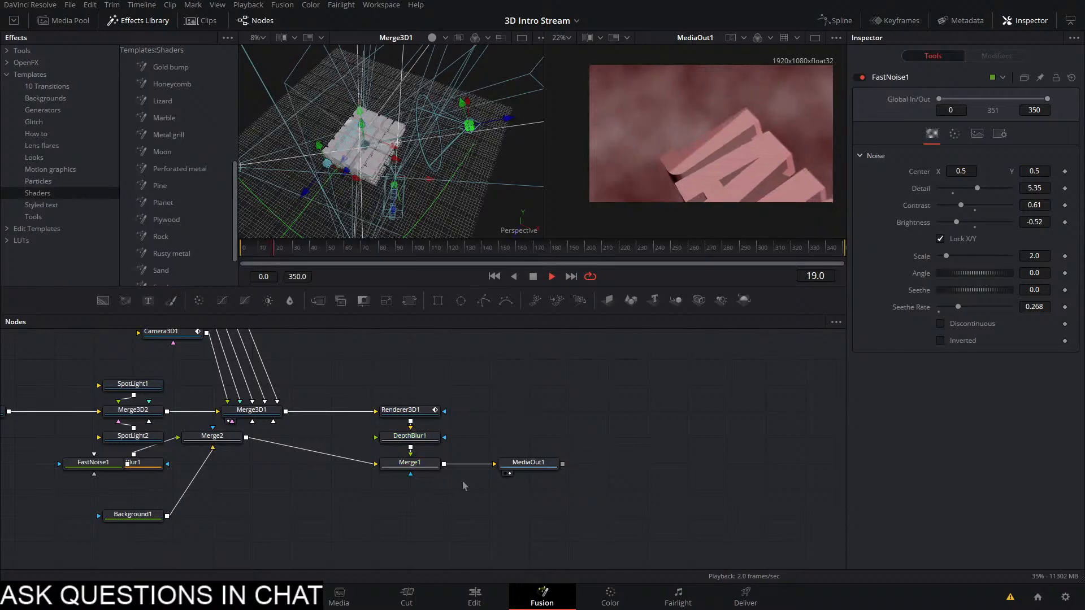
At frame 0, sample DepthBlur1's focal point on the text and keyframe it
{"action": "left_click_drag", "start_coordinate": [265, 251], "coordinate": [164, 255]}
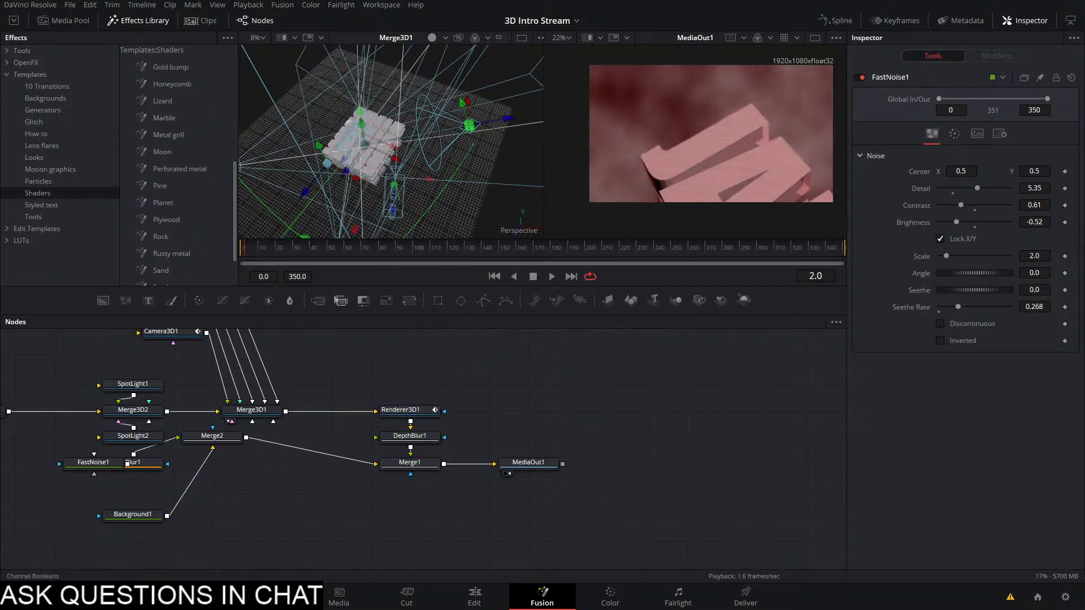
{"action": "left_click", "coordinate": [425, 437]}
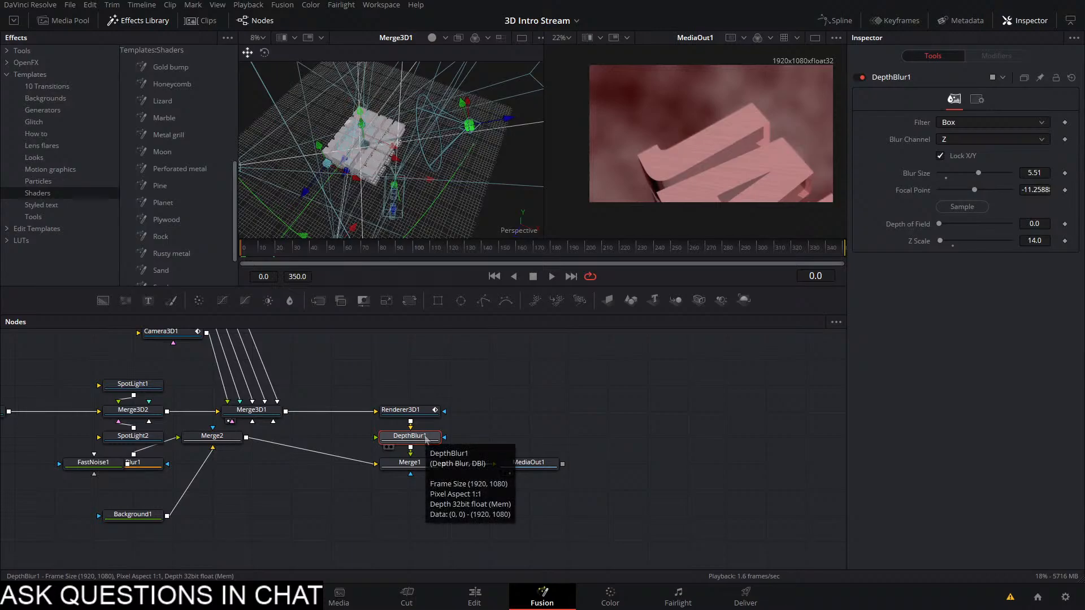
{"action": "left_click_drag", "start_coordinate": [962, 207], "coordinate": [714, 133]}
{"action": "left_click", "coordinate": [1065, 190]}
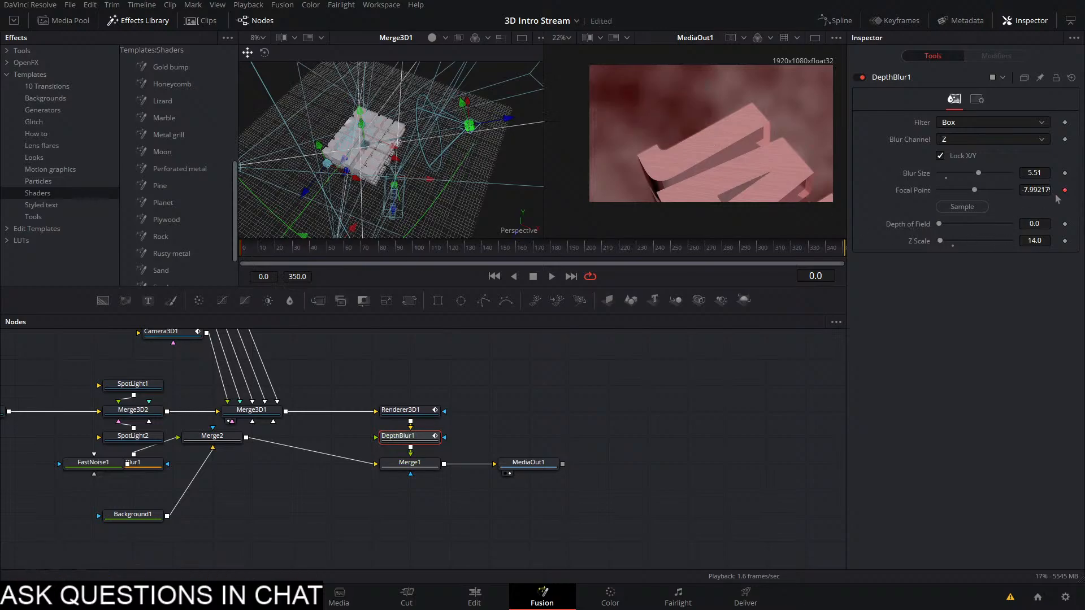
Keyframe DepthBlur1's focal point at the first camera cut, sampling the text at frame 67 and again at frame 68
{"action": "scroll", "coordinate": [191, 361], "scroll_direction": "up", "scroll_amount": 2}
{"action": "left_click", "coordinate": [211, 375]}
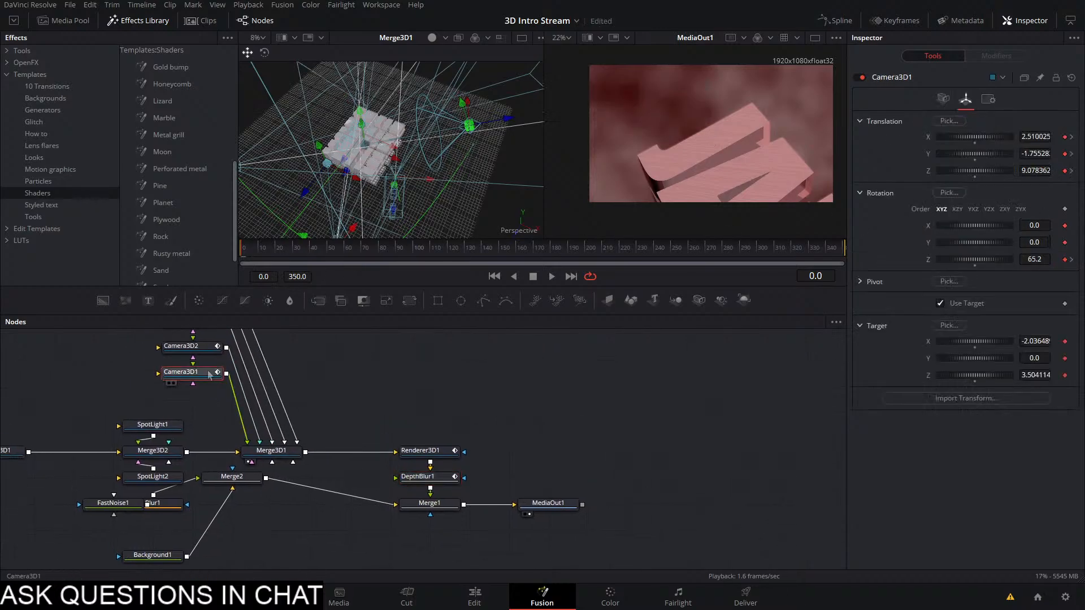
{"action": "left_click", "coordinate": [361, 250]}
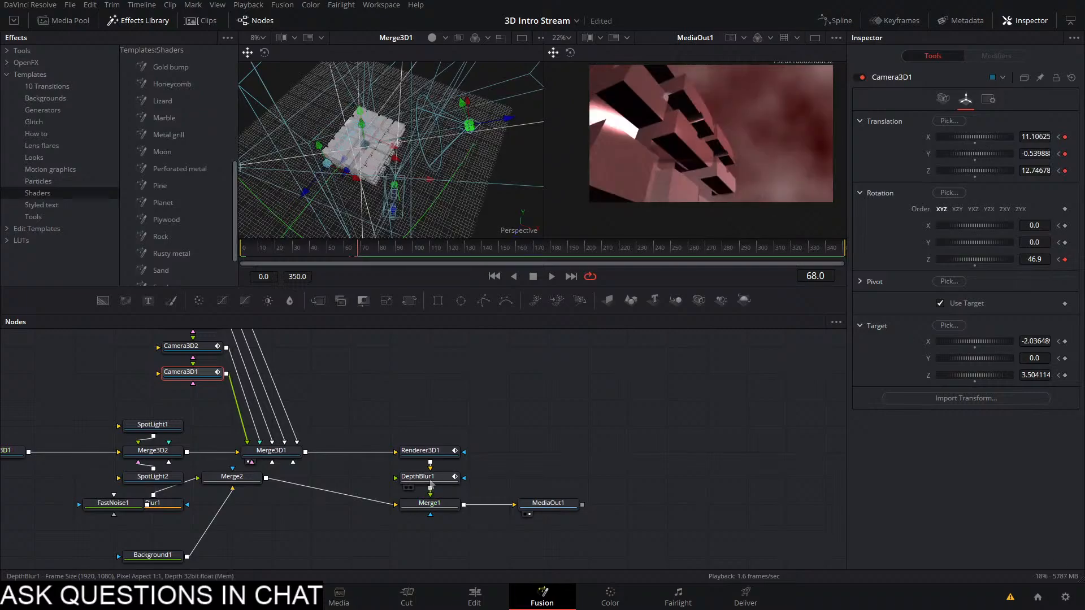
{"action": "left_click", "coordinate": [431, 482]}
{"action": "left_click", "coordinate": [357, 256]}
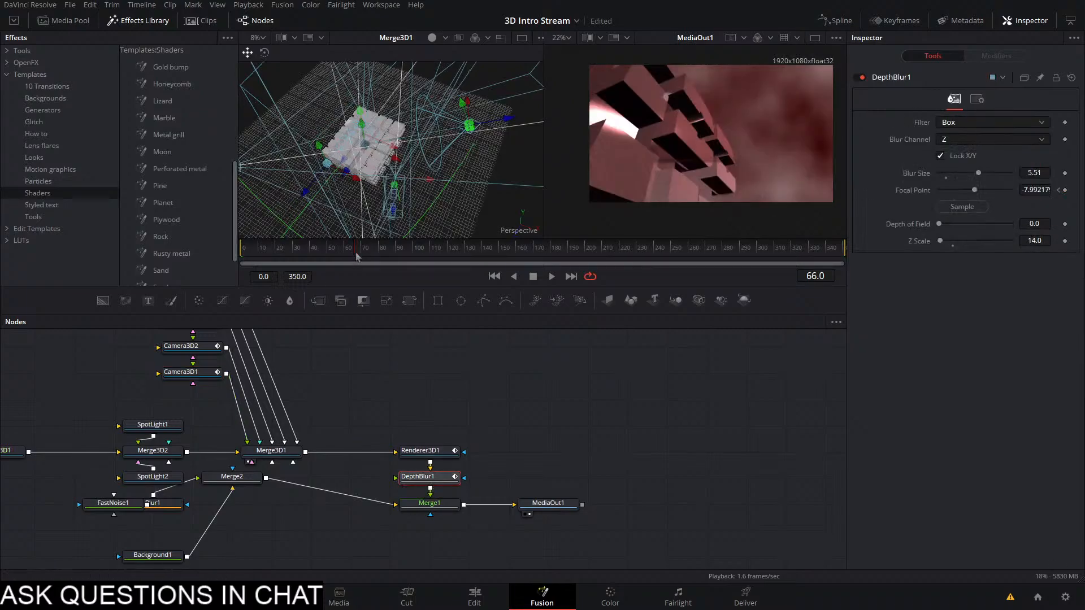
{"action": "left_click", "coordinate": [358, 256]}
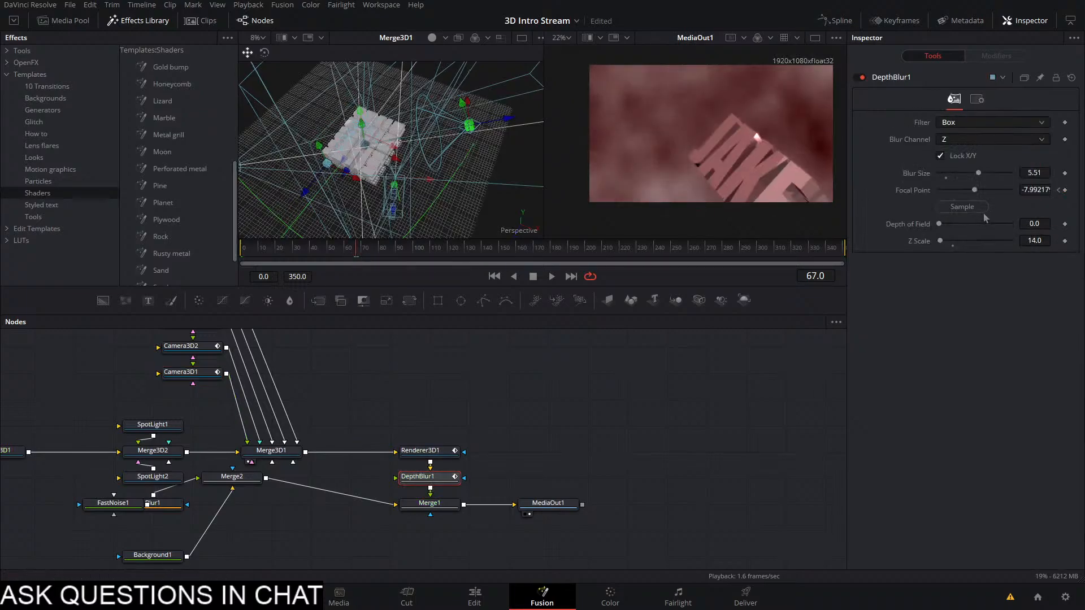
{"action": "left_click_drag", "start_coordinate": [959, 207], "coordinate": [725, 122]}
{"action": "left_click", "coordinate": [357, 254]}
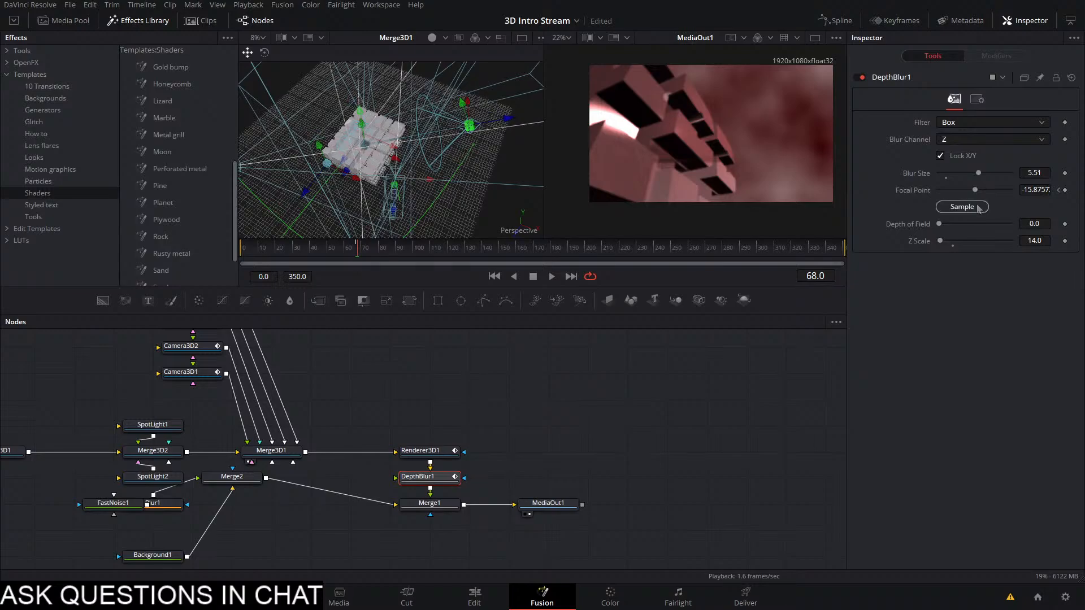
{"action": "left_click_drag", "start_coordinate": [962, 207], "coordinate": [658, 105]}
Go to Camera3D2's keyframe at frame 131 and open DepthBlur1's settings there
{"action": "scroll", "coordinate": [209, 353], "scroll_direction": "up", "scroll_amount": 1}
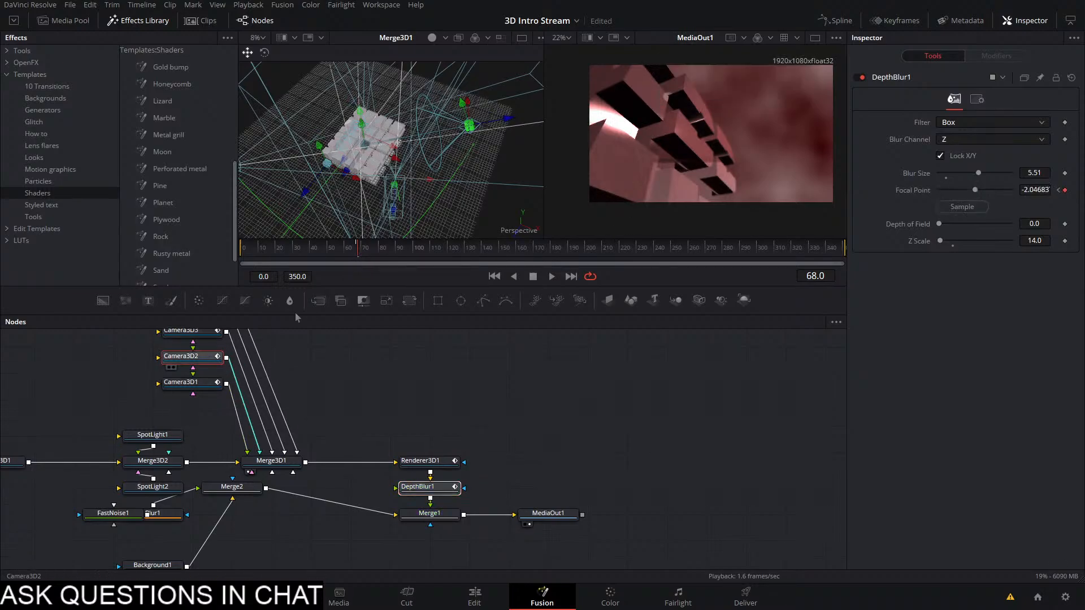
{"action": "left_click", "coordinate": [193, 356]}
{"action": "left_click", "coordinate": [470, 249]}
{"action": "left_click", "coordinate": [469, 249]}
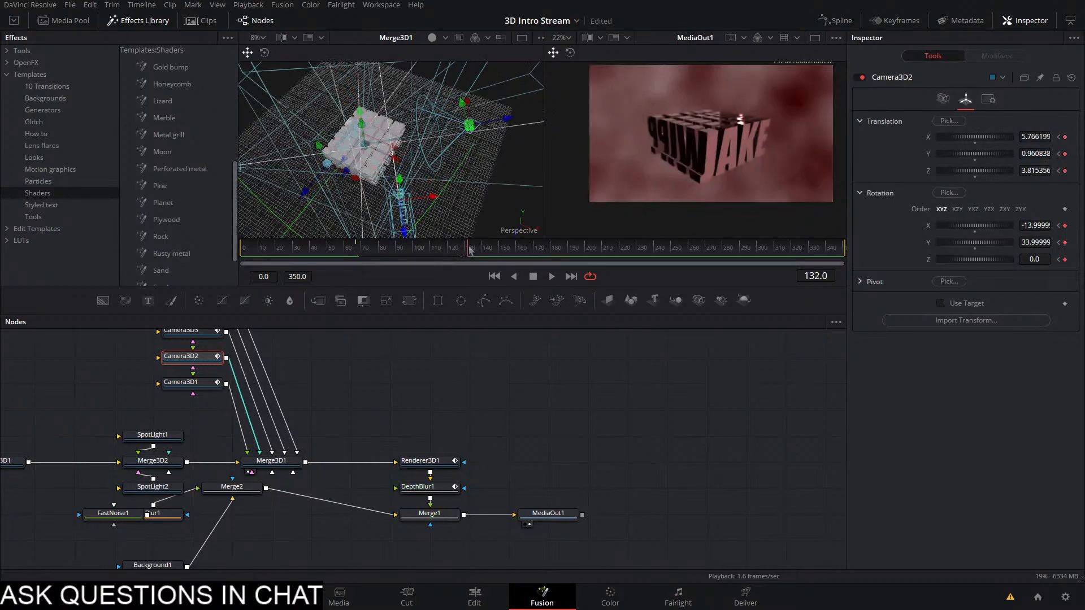
{"action": "left_click", "coordinate": [468, 249]}
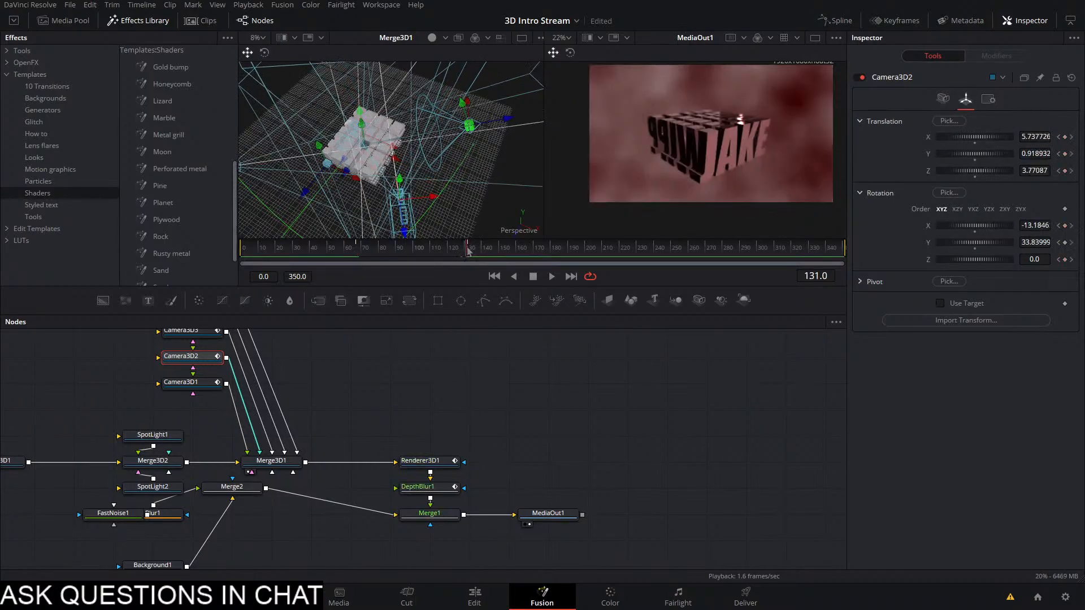
{"action": "left_click", "coordinate": [418, 487]}
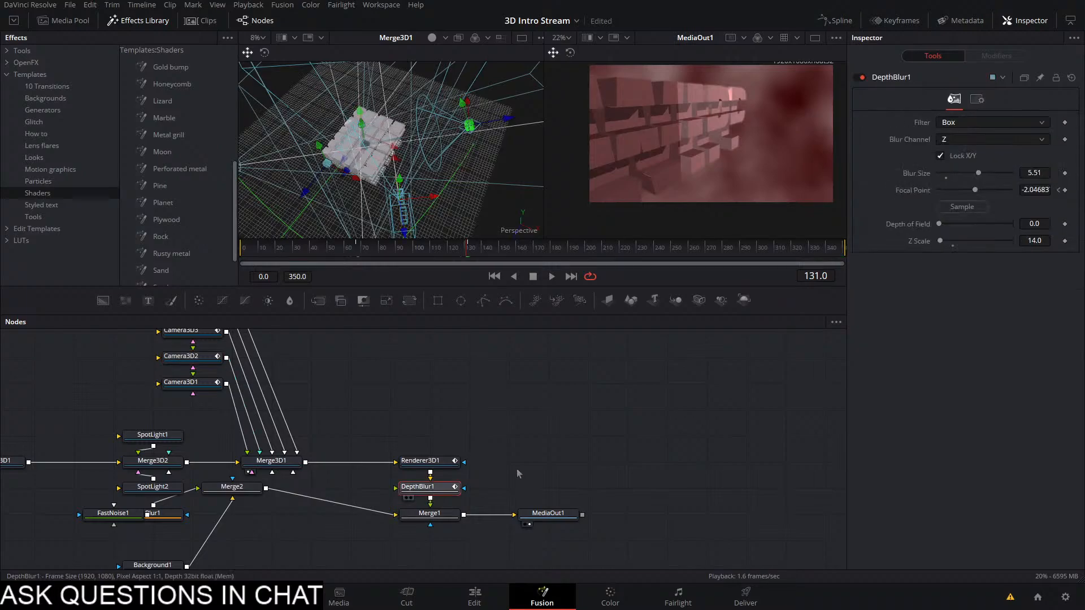
Keyframe DepthBlur1's focal point by sampling the letters in MediaOut1, at frame 131 (about -3.44) and frame 132 (about -8.18)
{"action": "left_click_drag", "start_coordinate": [971, 207], "coordinate": [678, 99]}
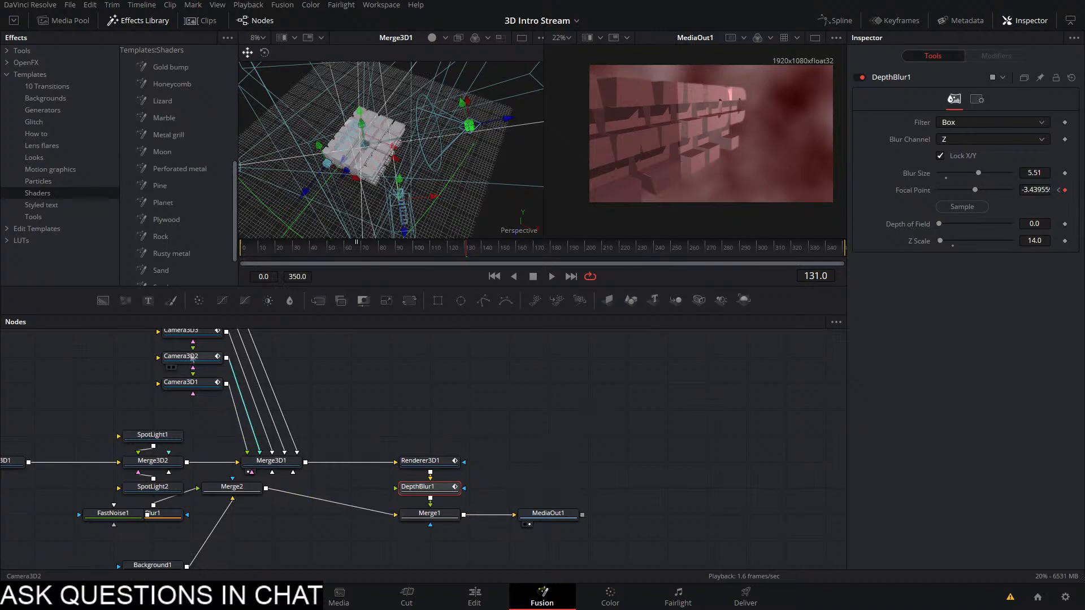
{"action": "left_click", "coordinate": [195, 332]}
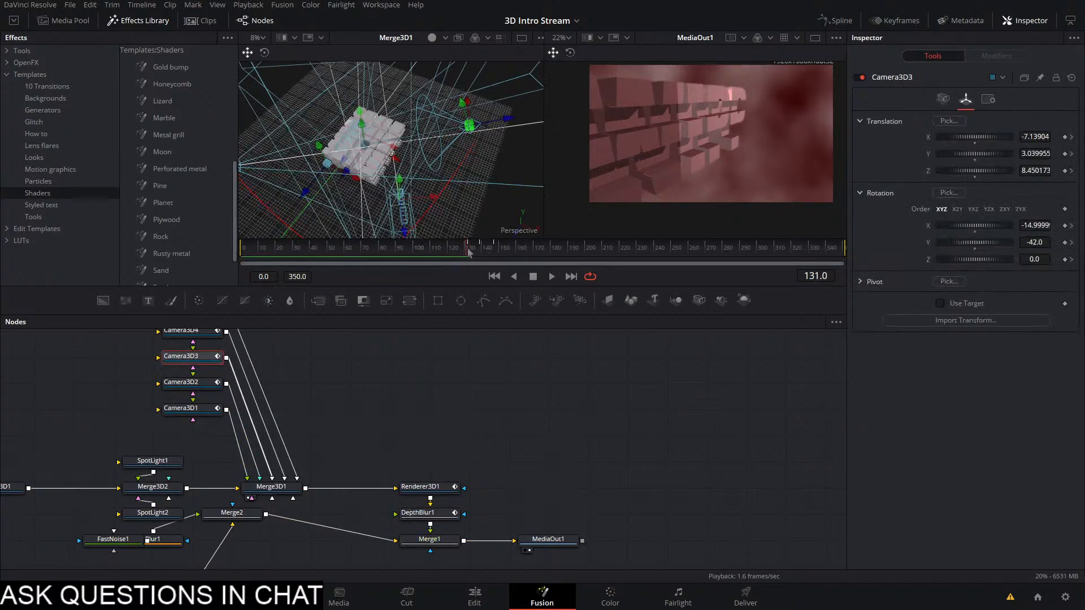
{"action": "left_click", "coordinate": [444, 517]}
{"action": "left_click_drag", "start_coordinate": [963, 207], "coordinate": [723, 134]}
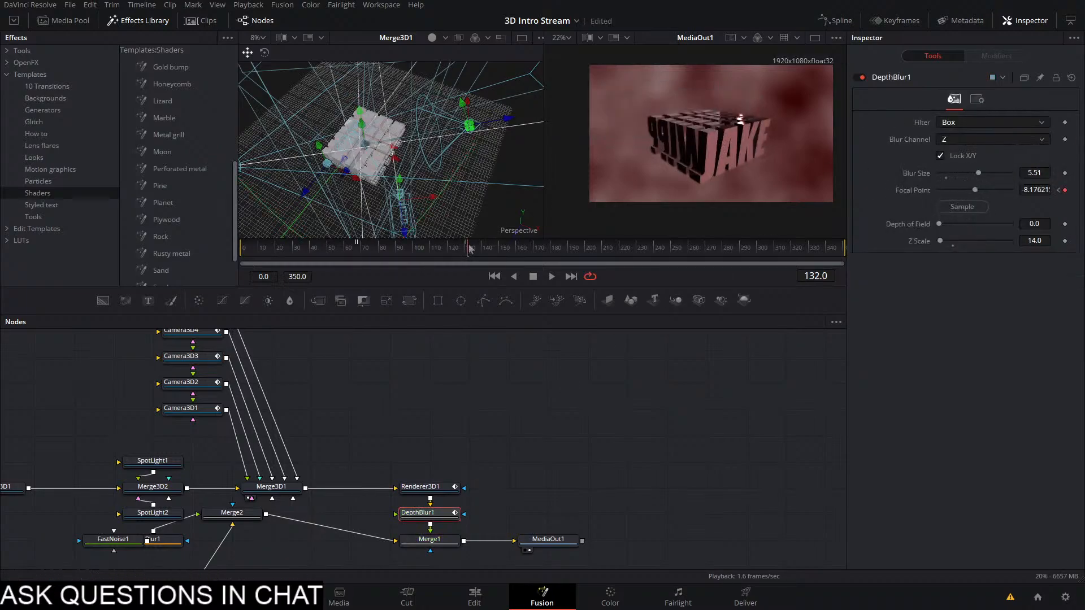
Set DepthBlur1's focal point to its slider minimum at frame 136, and sample it from the letters at frame 140 (about -7.98)
{"action": "left_click_drag", "start_coordinate": [470, 249], "coordinate": [477, 249]}
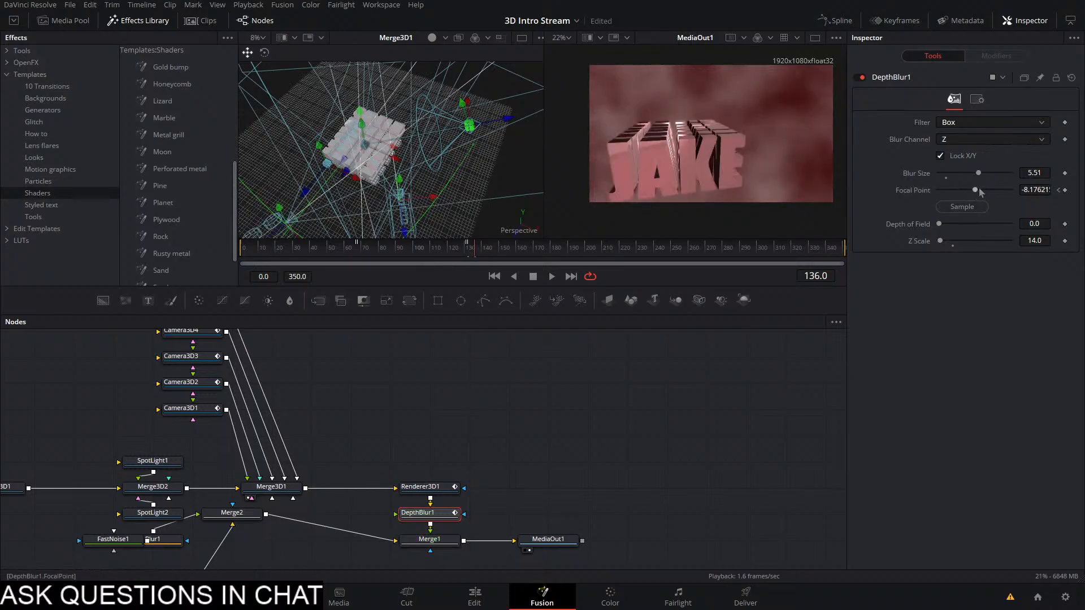
{"action": "left_click_drag", "start_coordinate": [976, 192], "coordinate": [939, 192]}
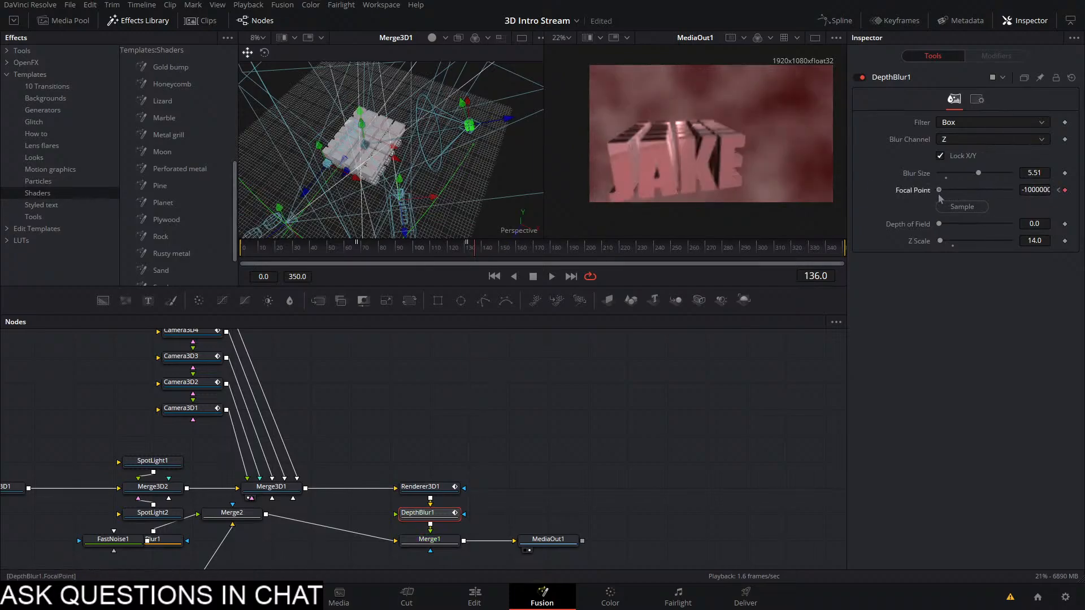
{"action": "left_click", "coordinate": [485, 249]}
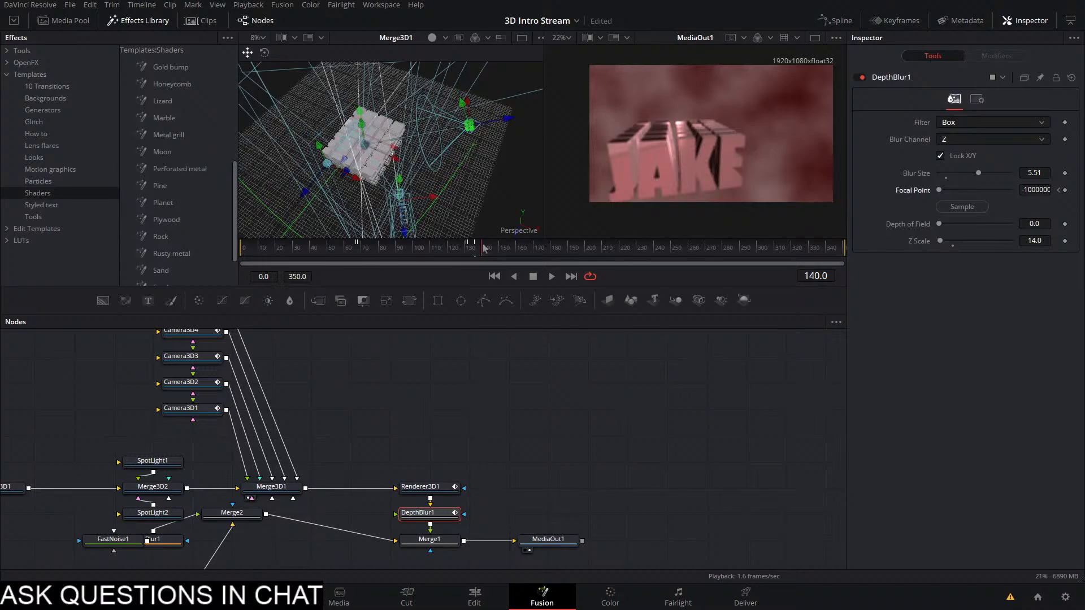
{"action": "left_click_drag", "start_coordinate": [962, 207], "coordinate": [694, 148]}
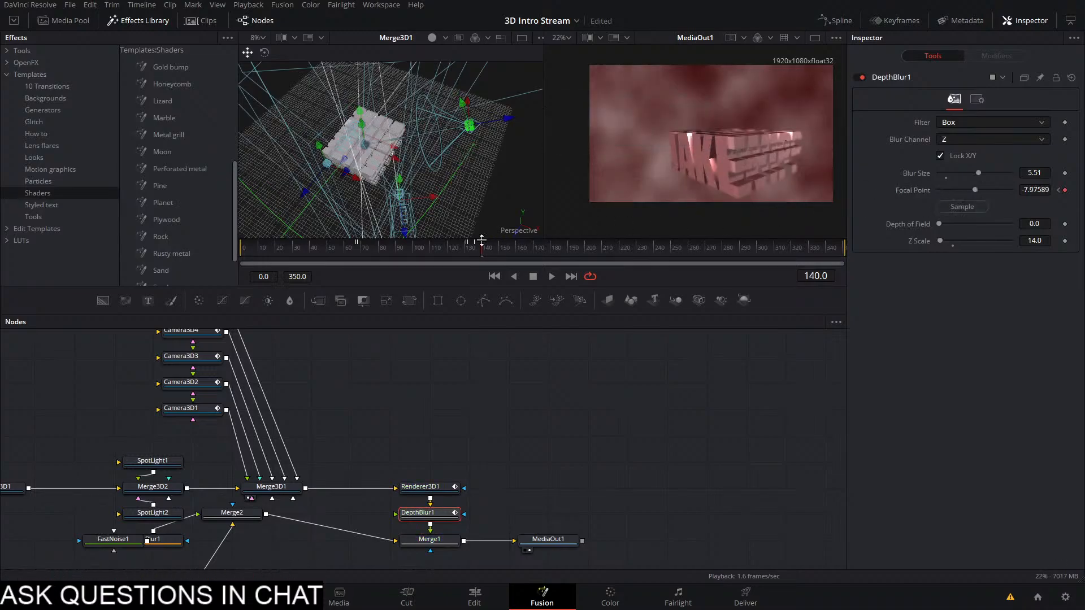
Sample DepthBlur1's focal point from the letters at frame 147 (about -8.99), Camera3D3's last keyframe, and save the project
{"action": "left_click", "coordinate": [181, 357]}
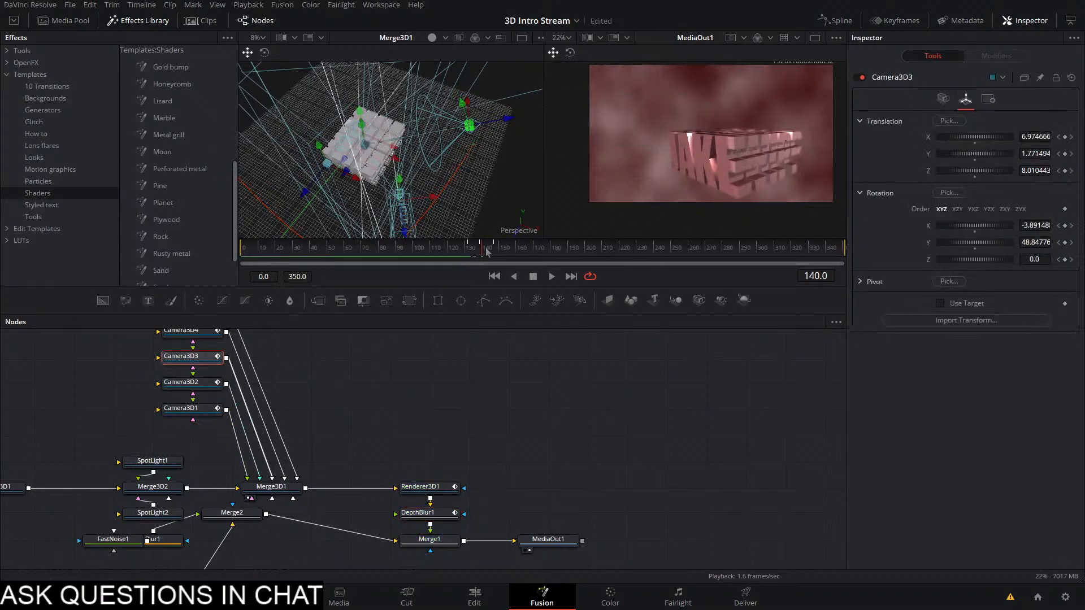
{"action": "left_click_drag", "start_coordinate": [487, 248], "coordinate": [495, 247]}
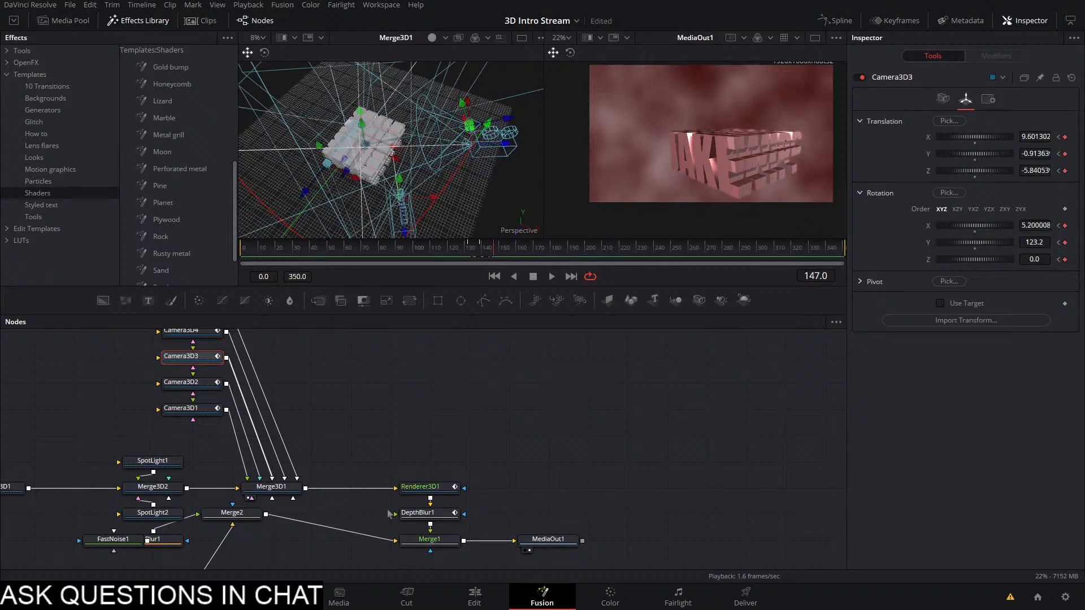
{"action": "left_click", "coordinate": [421, 513]}
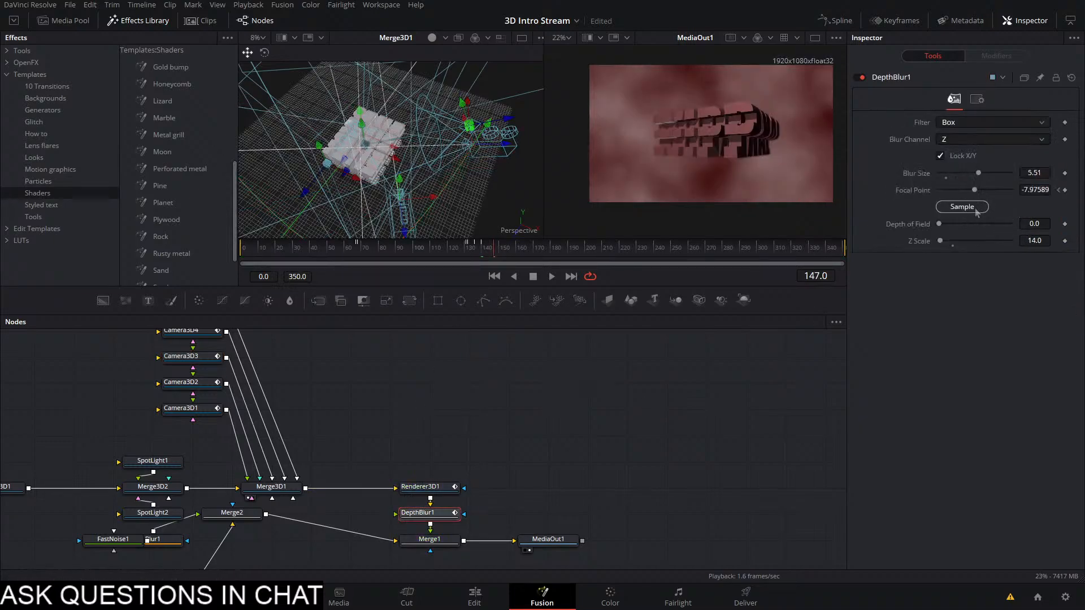
{"action": "left_click_drag", "start_coordinate": [977, 211], "coordinate": [695, 123]}
{"action": "left_click_drag", "start_coordinate": [475, 250], "coordinate": [492, 255]}
{"action": "key", "text": "ctrl+s"}
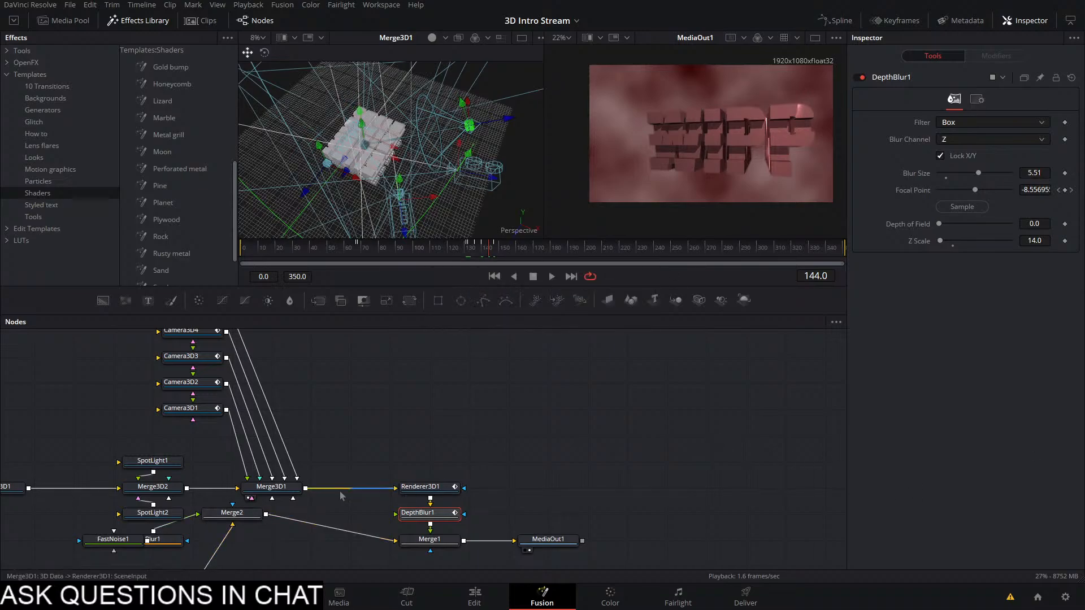
Move the Blur1 node clear of FastNoise1 so the two nodes no longer overlap
{"action": "left_click_drag", "start_coordinate": [153, 538], "coordinate": [216, 559]}
{"action": "left_click_drag", "start_coordinate": [296, 556], "coordinate": [351, 581]}
Sample DepthBlur1's focal point from the letters at frame 148 (about -0.82), Camera3D4's first keyframe
{"action": "left_click", "coordinate": [243, 354]}
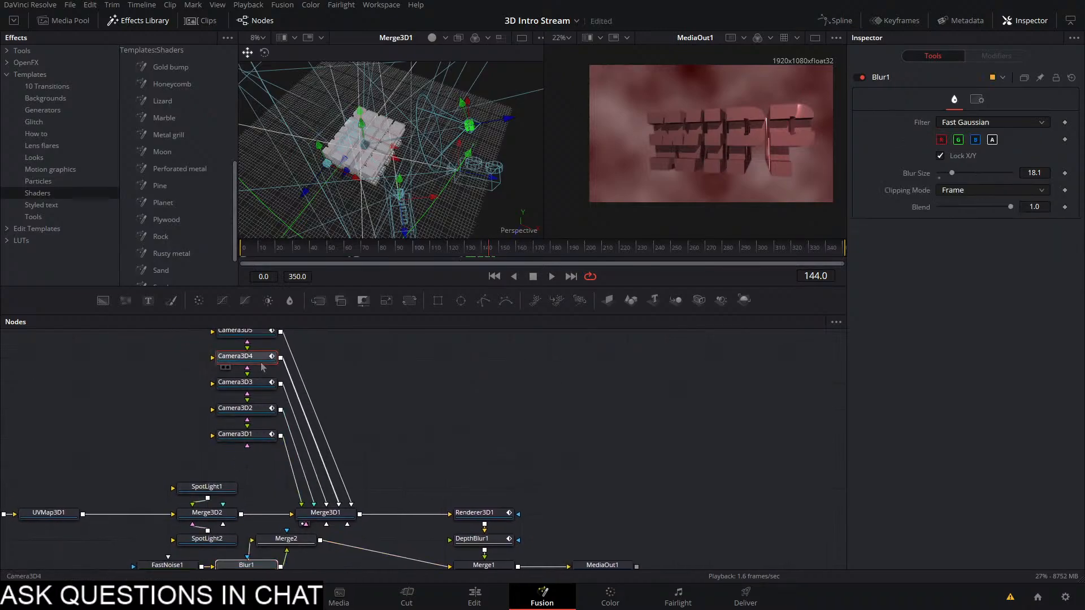
{"action": "left_click_drag", "start_coordinate": [507, 251], "coordinate": [497, 255]}
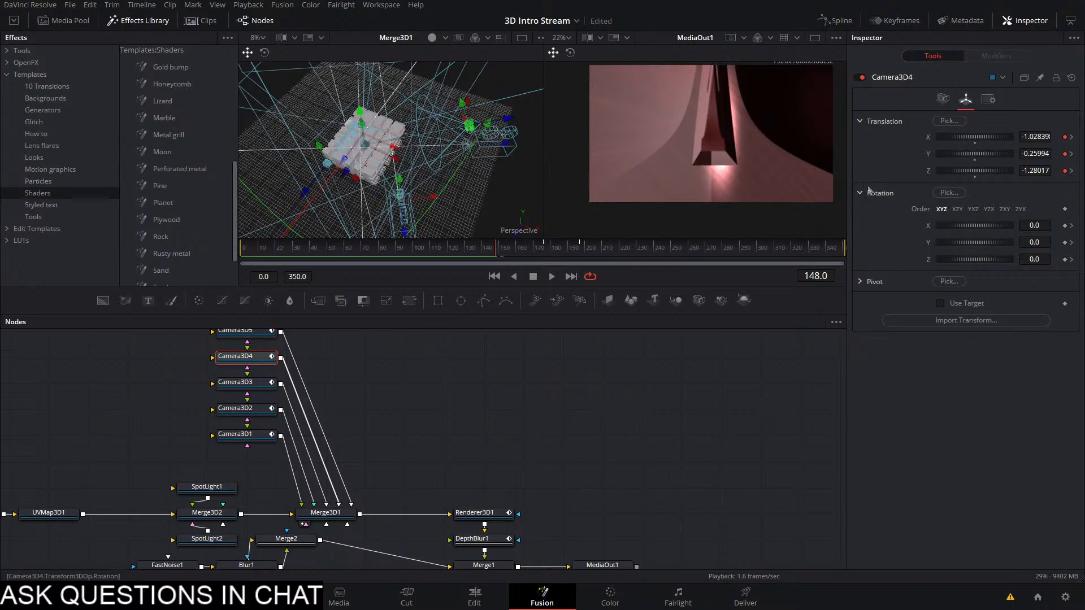
{"action": "left_click", "coordinate": [479, 541]}
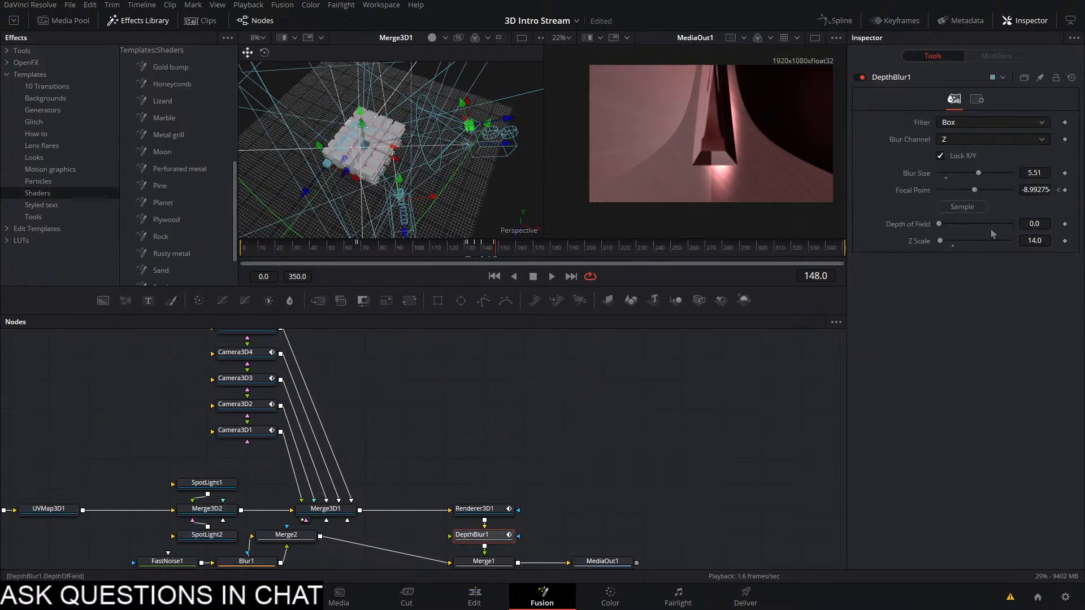
{"action": "left_click_drag", "start_coordinate": [962, 207], "coordinate": [736, 140]}
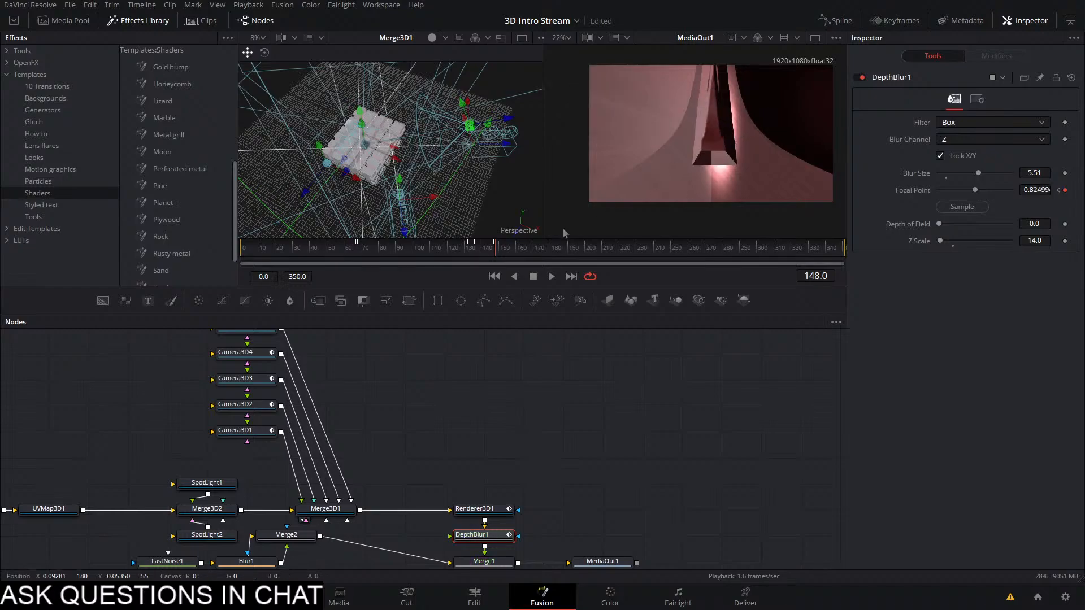
Sample DepthBlur1's focal point from the JAKE letters at frame 197 (about -7.48), Camera3D4's last keyframe
{"action": "left_click", "coordinate": [248, 353]}
{"action": "left_click_drag", "start_coordinate": [507, 252], "coordinate": [582, 251]}
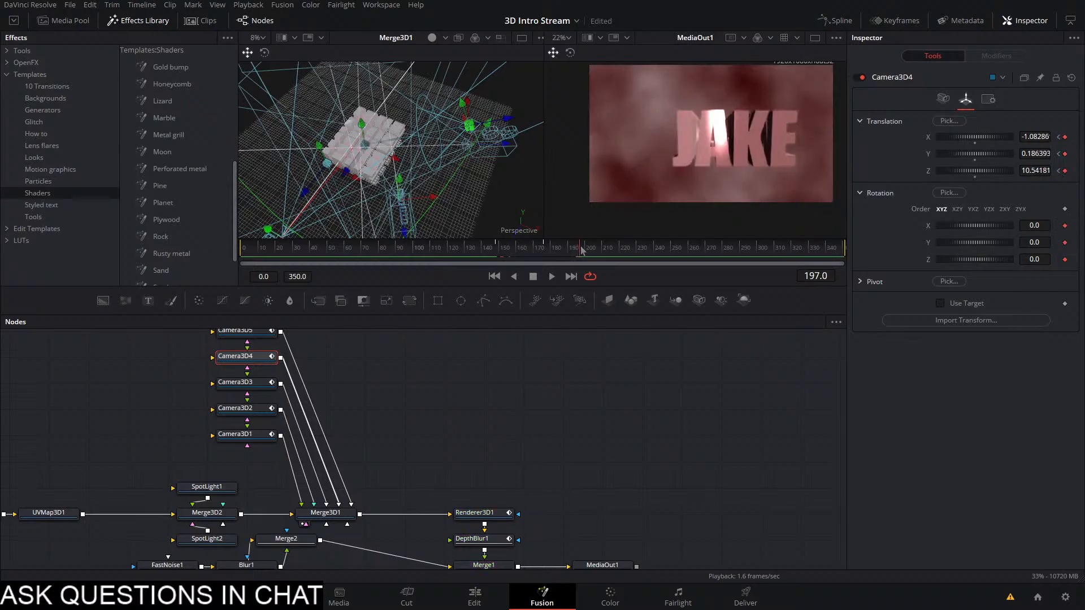
{"action": "left_click", "coordinate": [472, 538]}
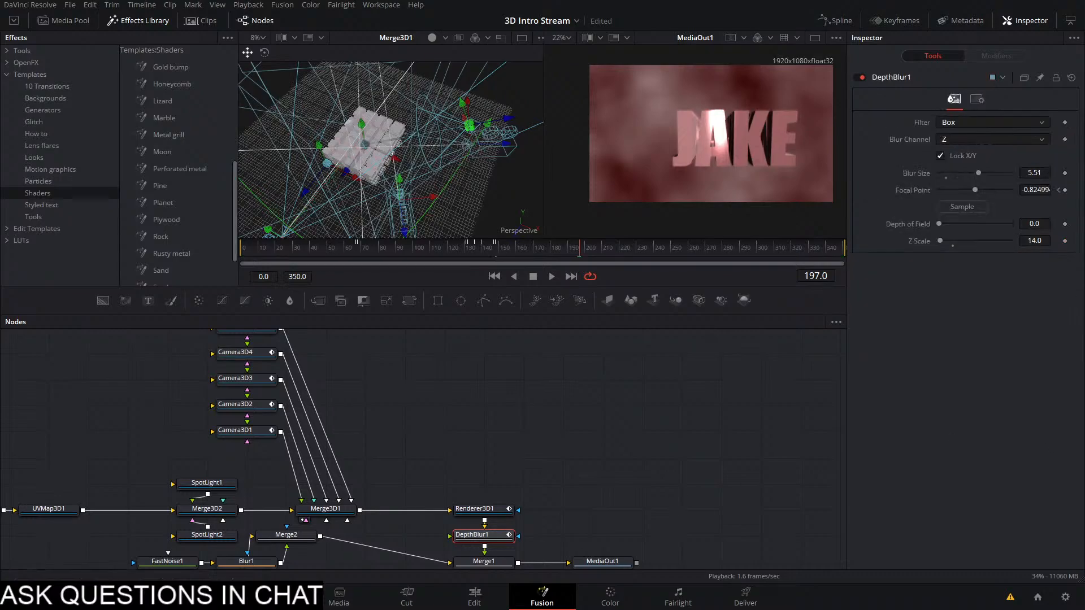
{"action": "left_click_drag", "start_coordinate": [963, 207], "coordinate": [724, 137]}
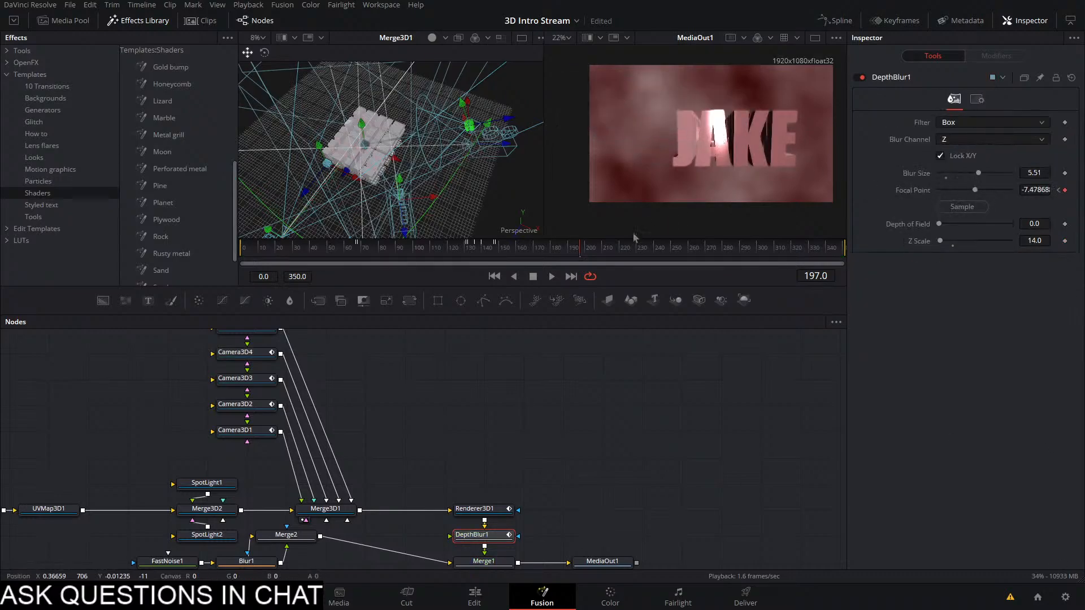
Add an intermediate DepthBlur1 focal point keyframe at frame 168 by sampling the passage between the letters
{"action": "left_click", "coordinate": [536, 252]}
{"action": "left_click_drag", "start_coordinate": [536, 252], "coordinate": [533, 250]}
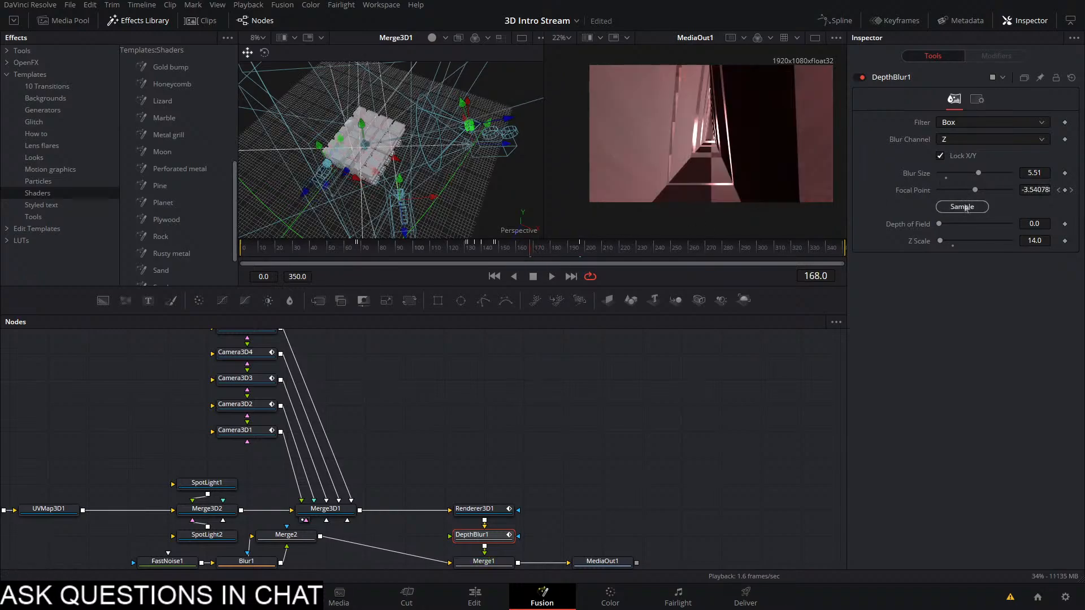
{"action": "left_click_drag", "start_coordinate": [963, 207], "coordinate": [734, 121]}
Sample DepthBlur1's focal point from the JAKE letters at frame 198 (about -7.64), Camera3D5's first keyframe
{"action": "left_click", "coordinate": [556, 247]}
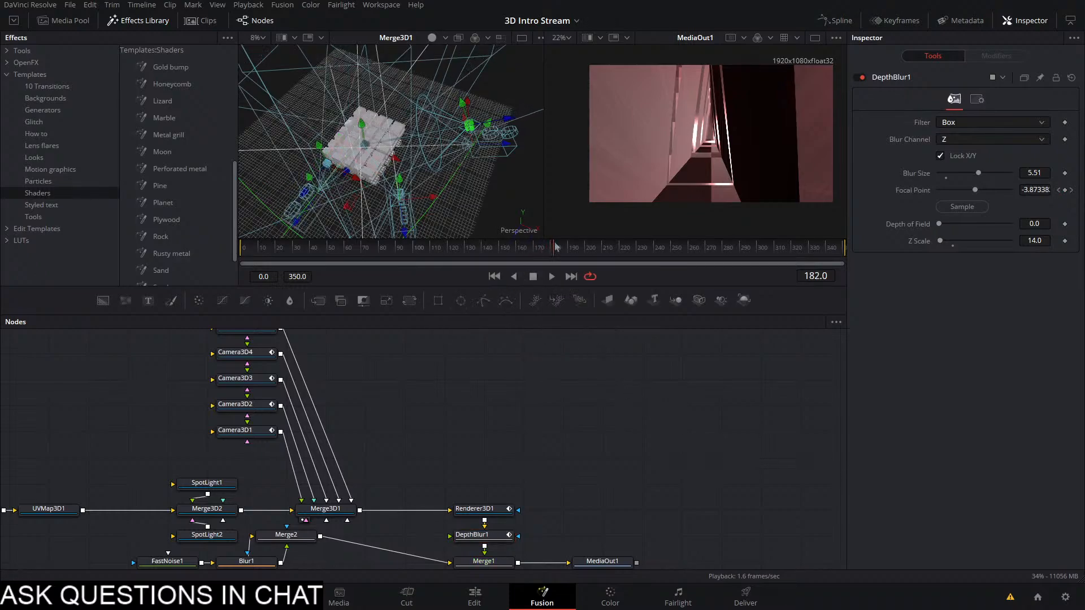
{"action": "left_click_drag", "start_coordinate": [556, 247], "coordinate": [591, 246]}
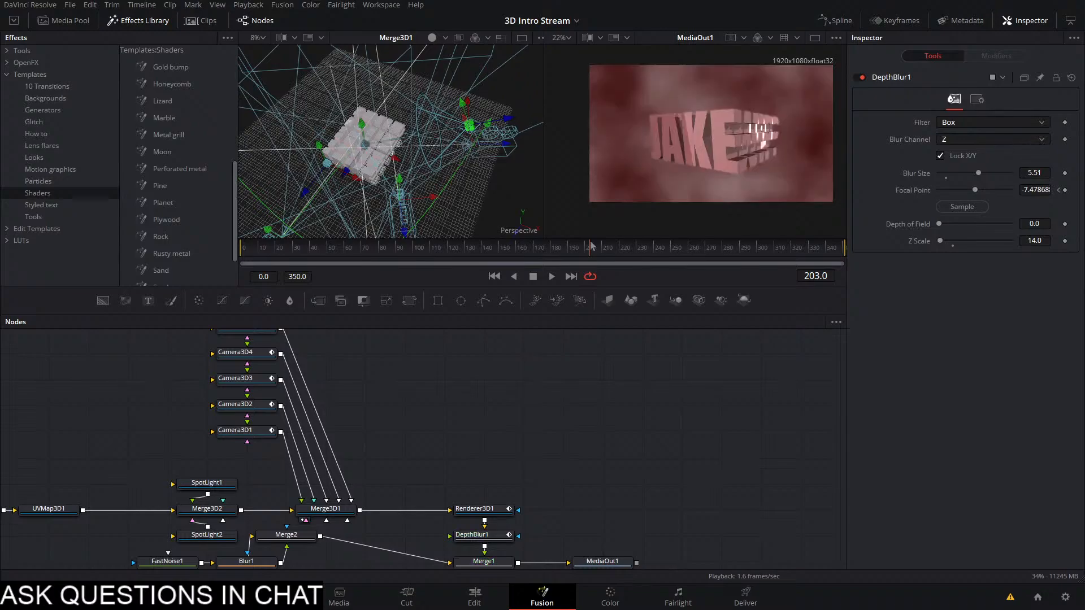
{"action": "left_click", "coordinate": [235, 329]}
{"action": "scroll", "coordinate": [236, 346], "scroll_direction": "up", "scroll_amount": 2}
{"action": "left_click", "coordinate": [583, 248]}
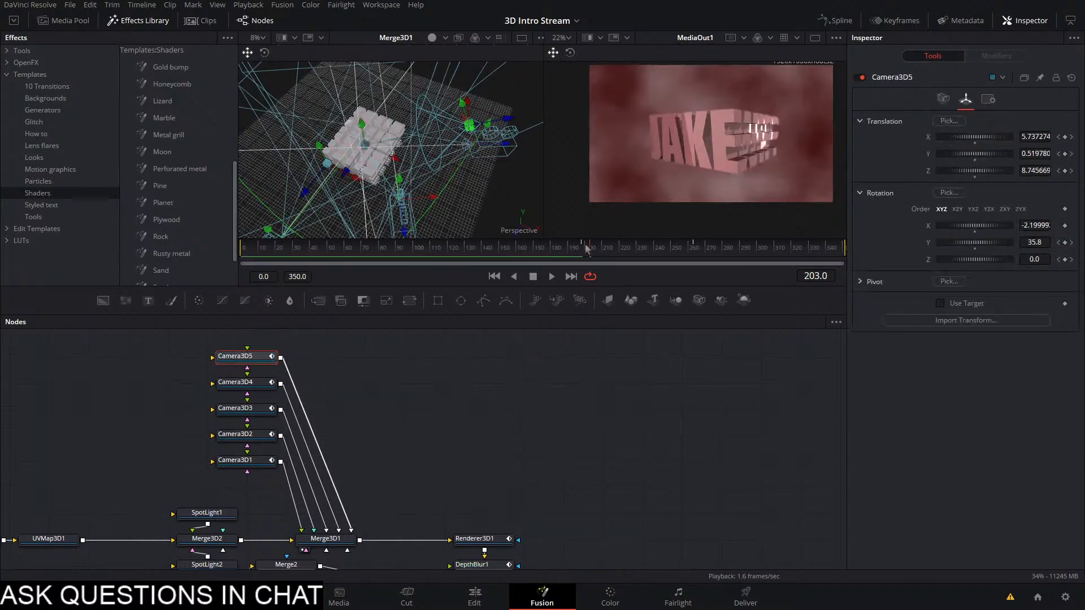
{"action": "scroll", "coordinate": [475, 543], "scroll_direction": "down", "scroll_amount": 2}
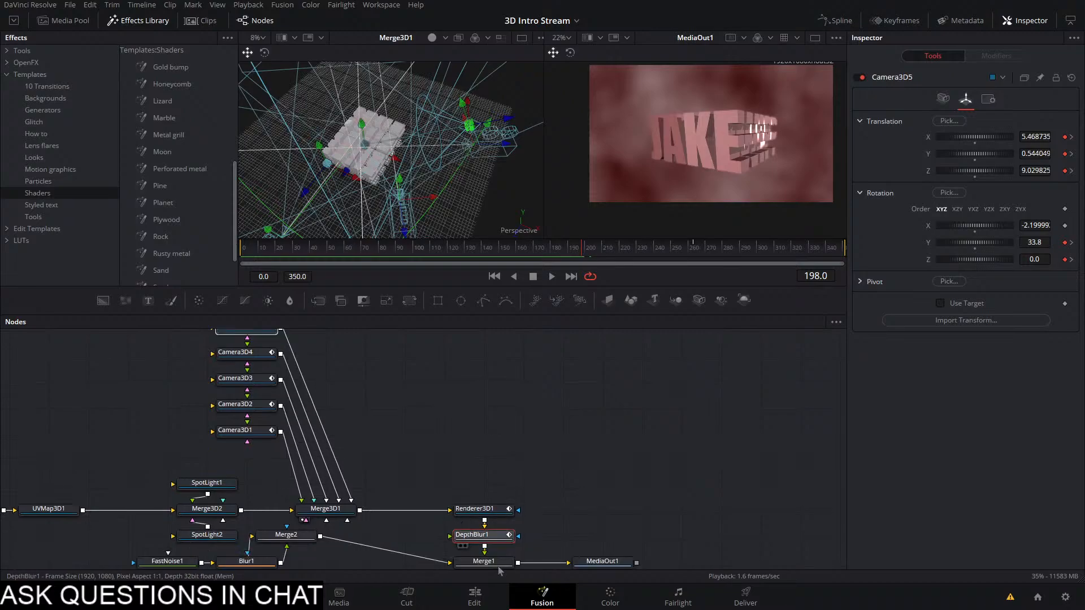
{"action": "left_click", "coordinate": [471, 535]}
{"action": "left_click_drag", "start_coordinate": [902, 177], "coordinate": [664, 139]}
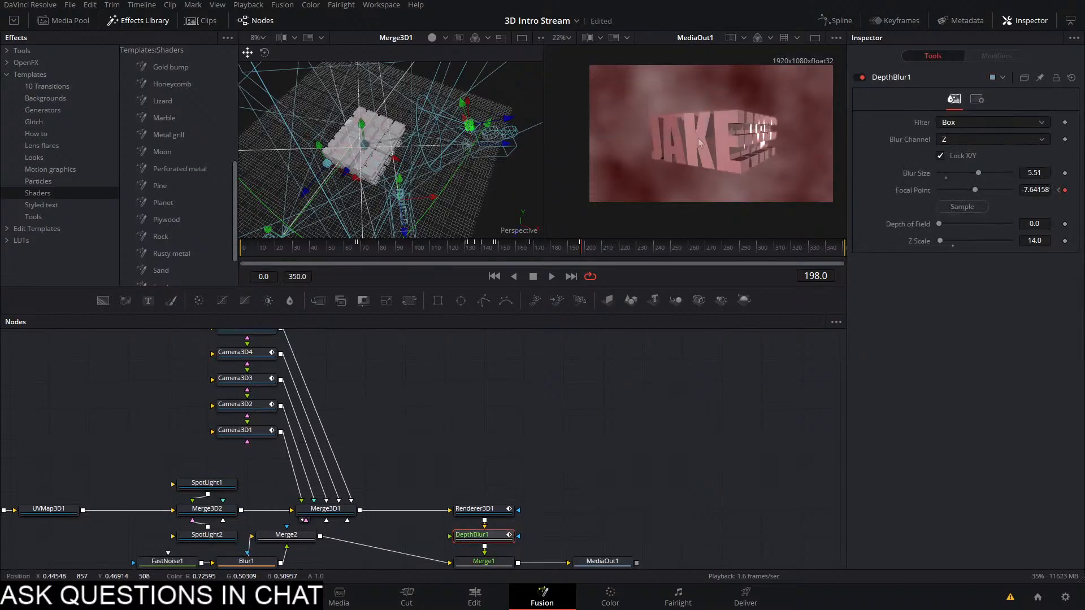
Sample DepthBlur1's focal point from the letters at frame 263 (about -7.06), Camera3D5's last keyframe, and save the project
{"action": "left_click_drag", "start_coordinate": [596, 248], "coordinate": [695, 255]}
{"action": "scroll", "coordinate": [271, 362], "scroll_direction": "up", "scroll_amount": 3}
{"action": "left_click", "coordinate": [249, 383]}
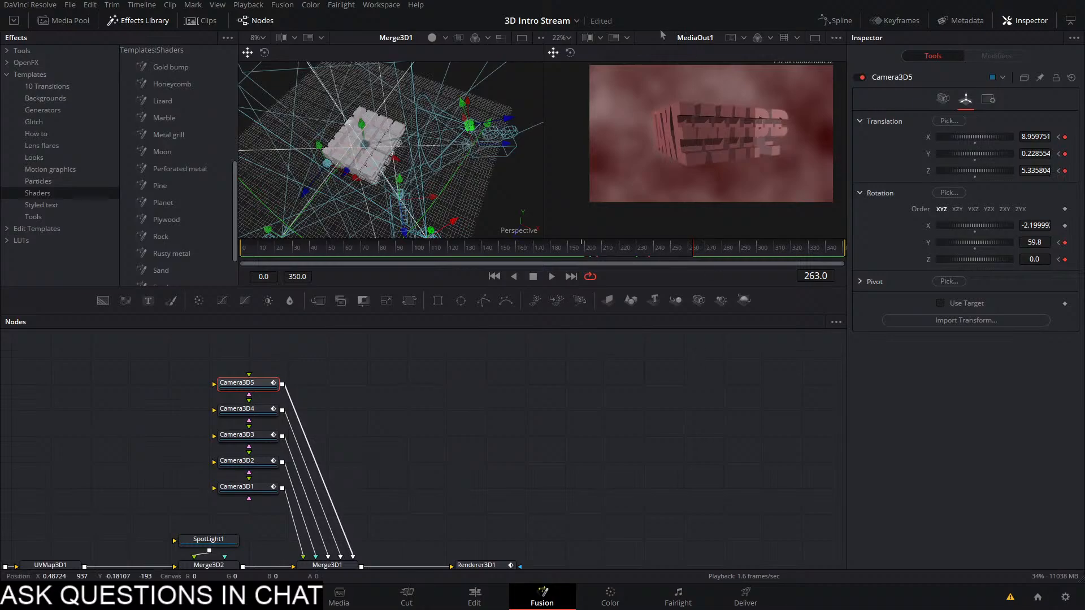
{"action": "scroll", "coordinate": [360, 415], "scroll_direction": "down", "scroll_amount": 5}
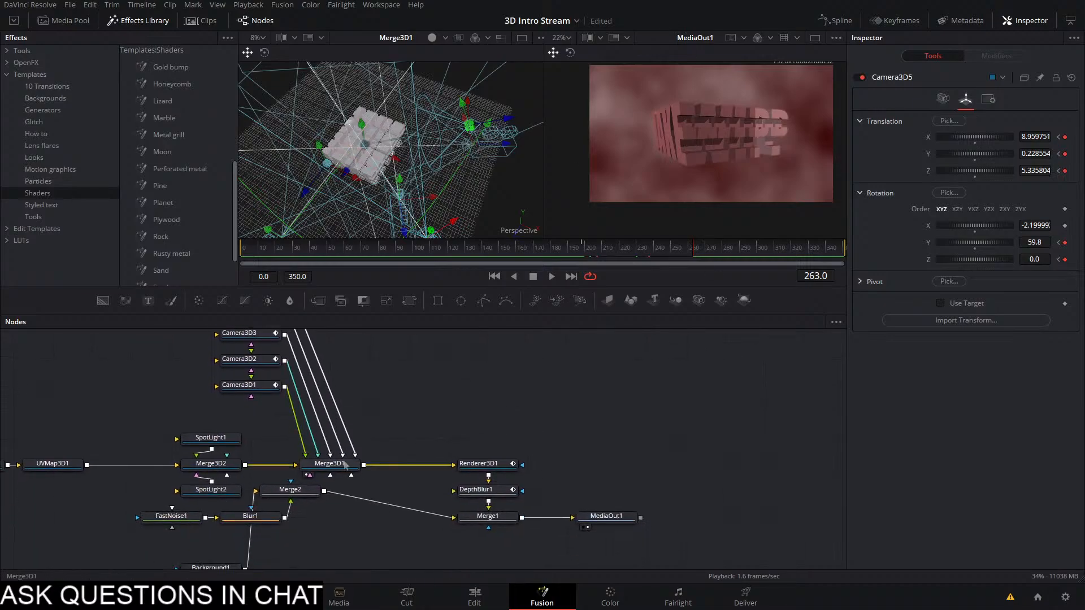
{"action": "left_click", "coordinate": [476, 489]}
{"action": "mouse_move", "coordinate": [961, 206]}
{"action": "left_mouse_down"}
{"action": "mouse_move", "coordinate": [833, 153]}
{"action": "mouse_move", "coordinate": [687, 132]}
{"action": "left_mouse_up"}
{"action": "key", "text": "ctrl+s"}
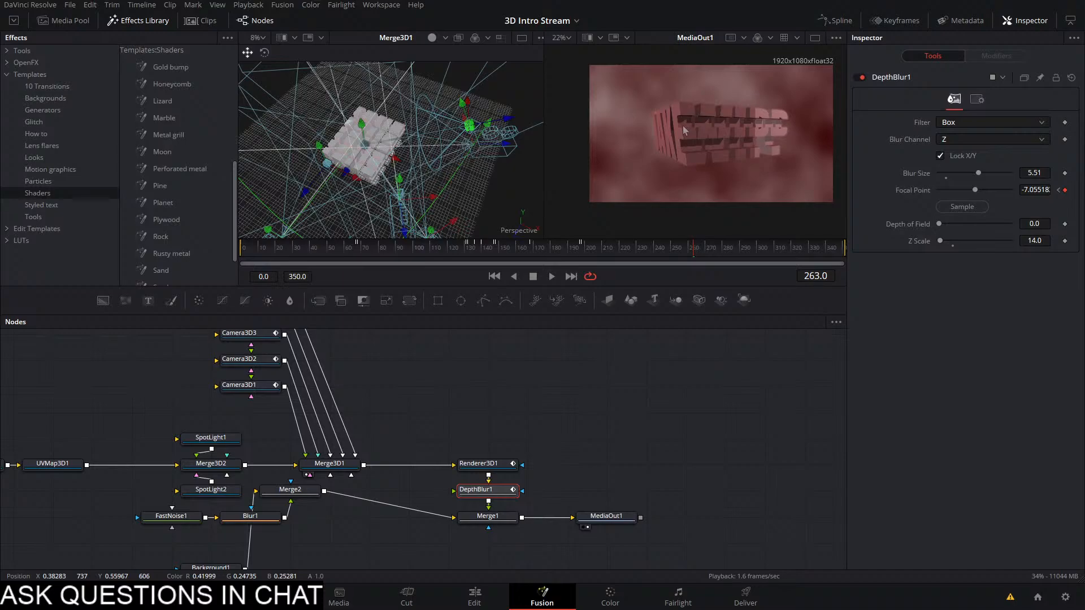
Lower the playback render quality and preview the animation from its first frames
{"action": "left_click_drag", "start_coordinate": [686, 256], "coordinate": [74, 265]}
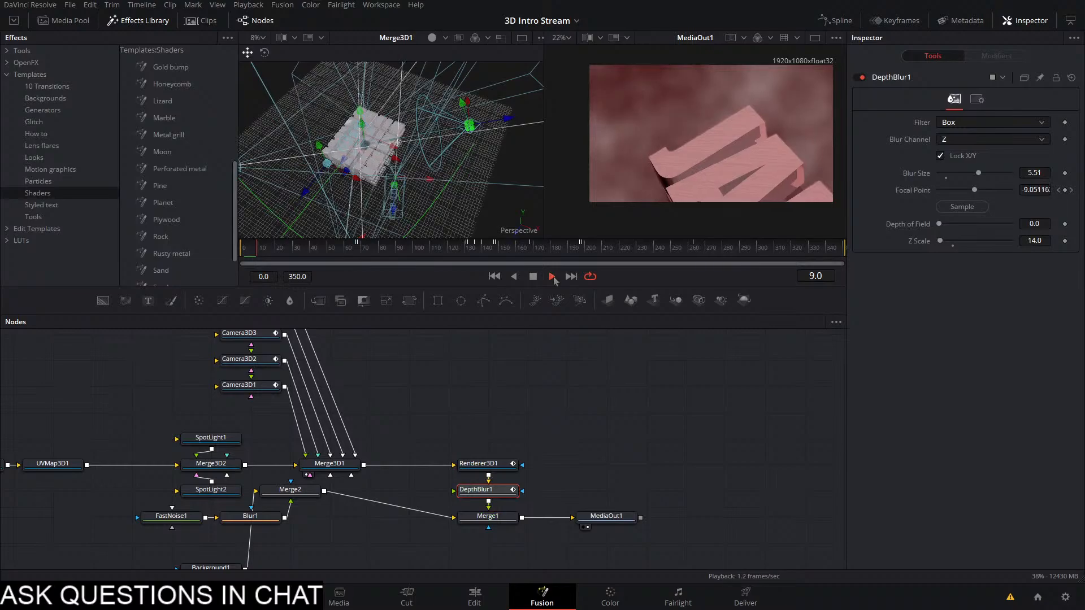
{"action": "right_click", "coordinate": [670, 276]}
{"action": "left_click", "coordinate": [688, 281]}
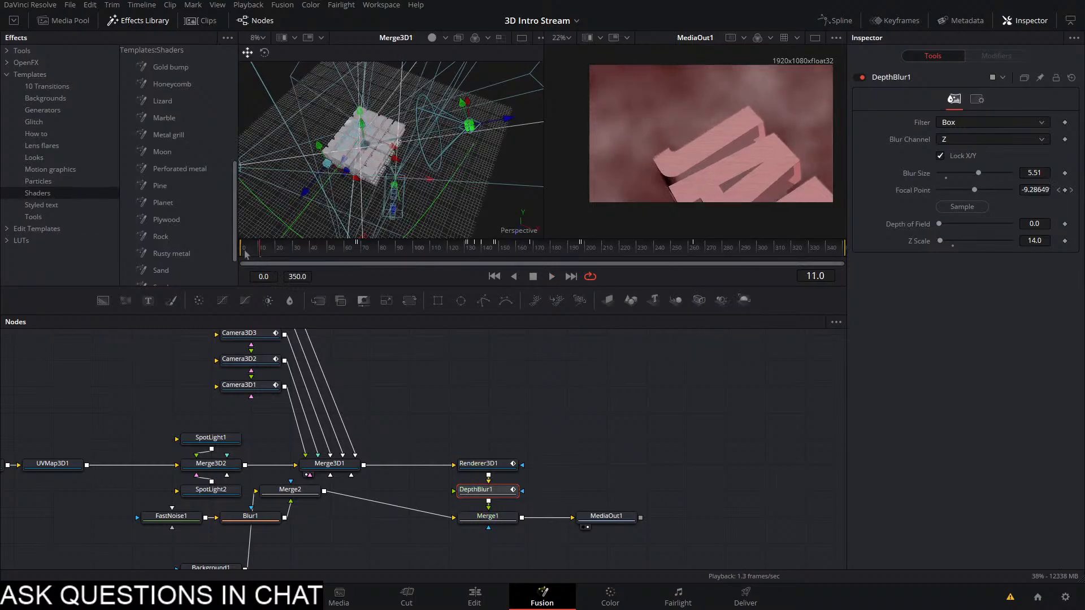
{"action": "left_click_drag", "start_coordinate": [269, 248], "coordinate": [163, 256]}
{"action": "key", "text": "space"}
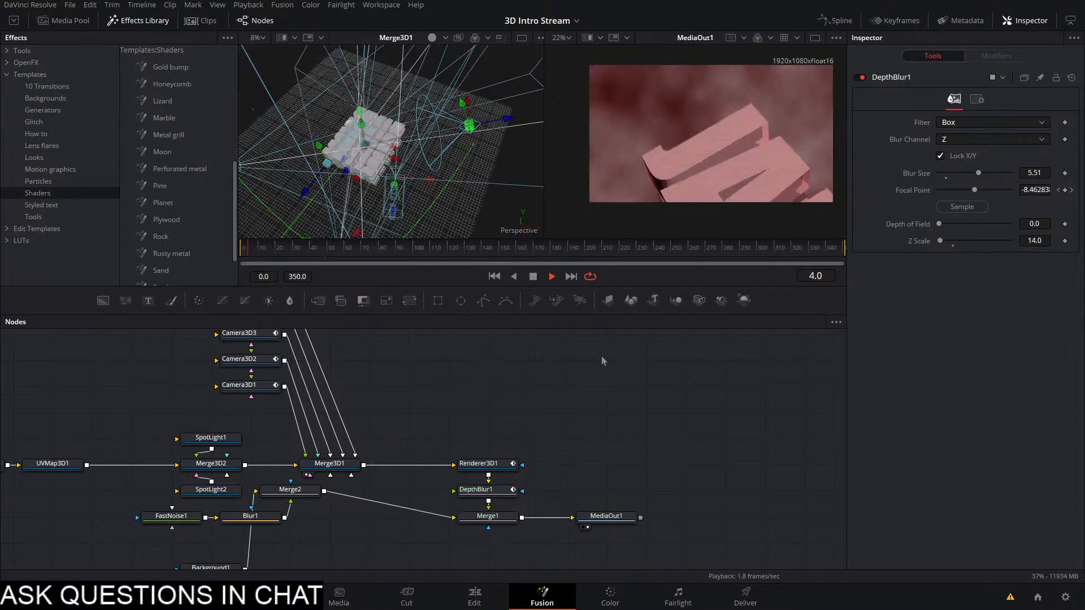
{"action": "key", "text": "space"}
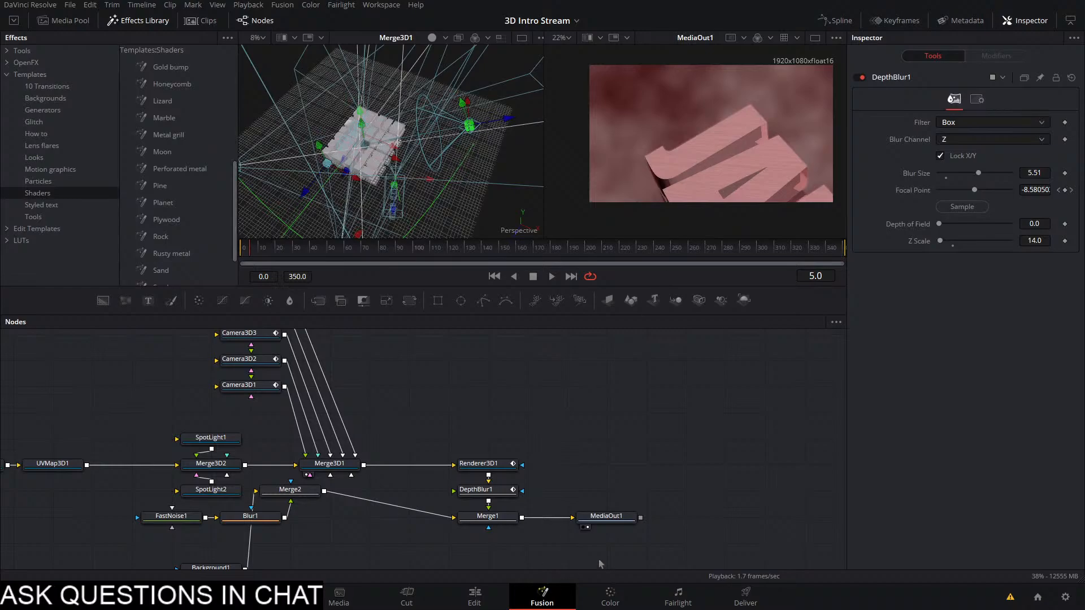
Play the MediaOut1 result from about frame 48 to examine the focus and background motion around the camera change
{"action": "left_click", "coordinate": [605, 525]}
{"action": "key", "text": "space"}
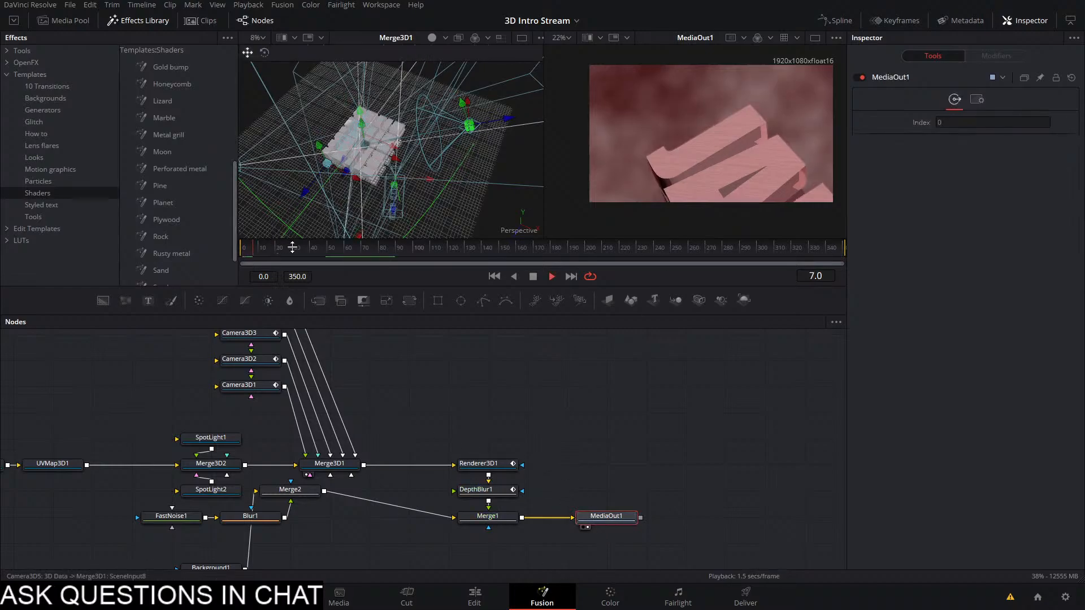
{"action": "left_click", "coordinate": [325, 253]}
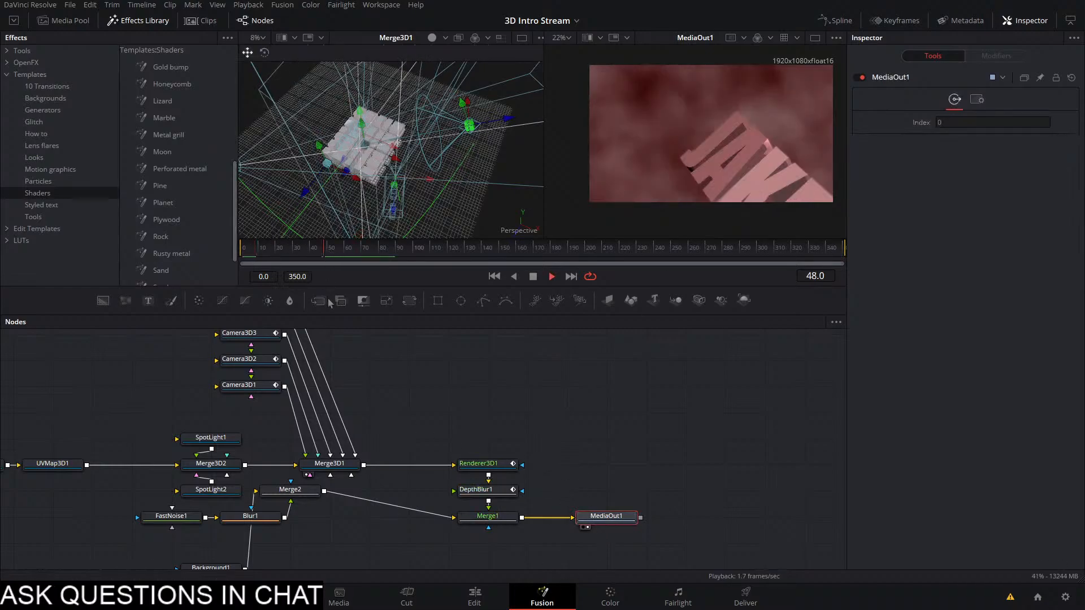
{"action": "left_click", "coordinate": [327, 256]}
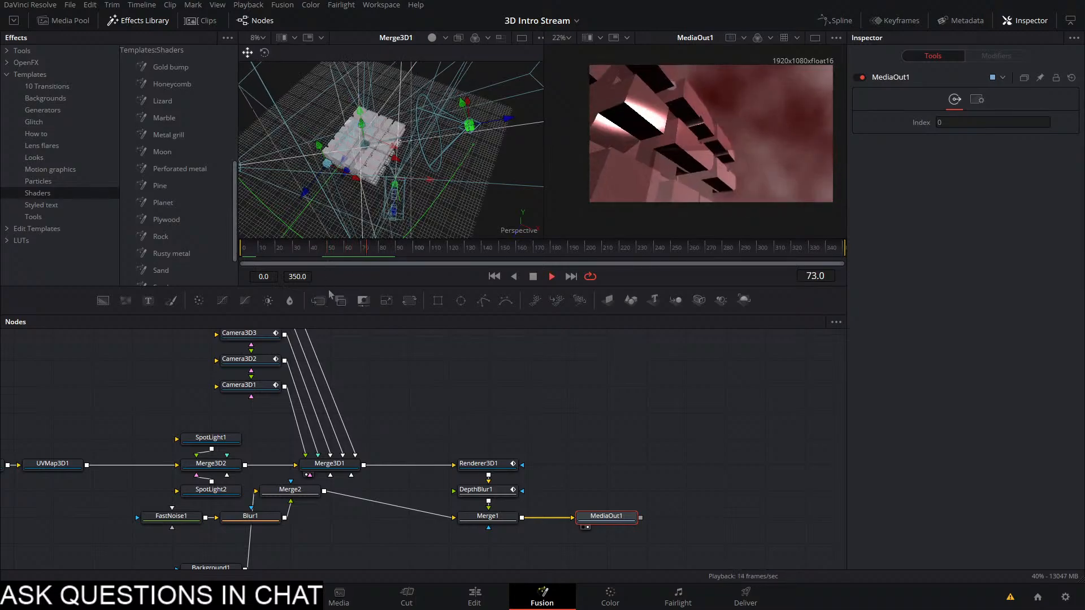
{"action": "key", "text": "space"}
Lower FastNoise1's Seethe Rate to 0.11 and check the background at about frame 87
{"action": "left_click", "coordinate": [193, 518]}
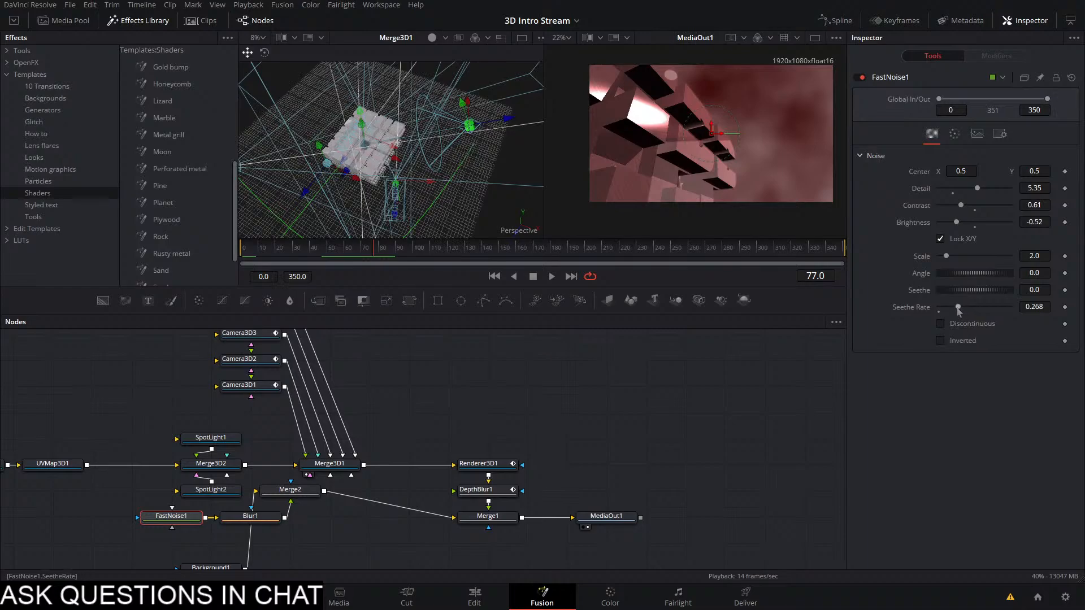
{"action": "left_click_drag", "start_coordinate": [948, 311], "coordinate": [947, 310]}
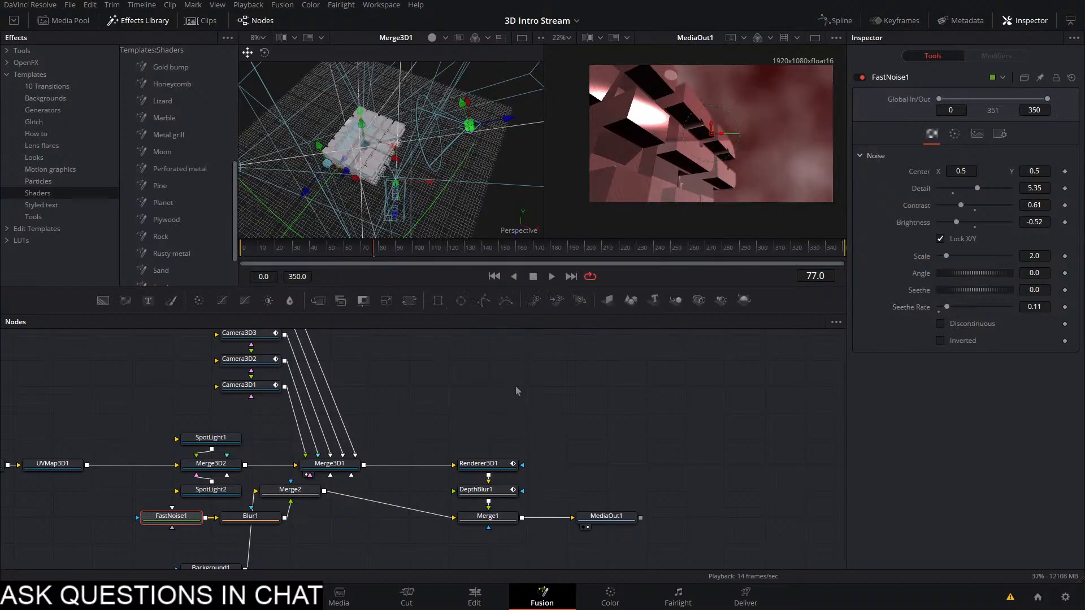
{"action": "left_click_drag", "start_coordinate": [367, 249], "coordinate": [393, 259]}
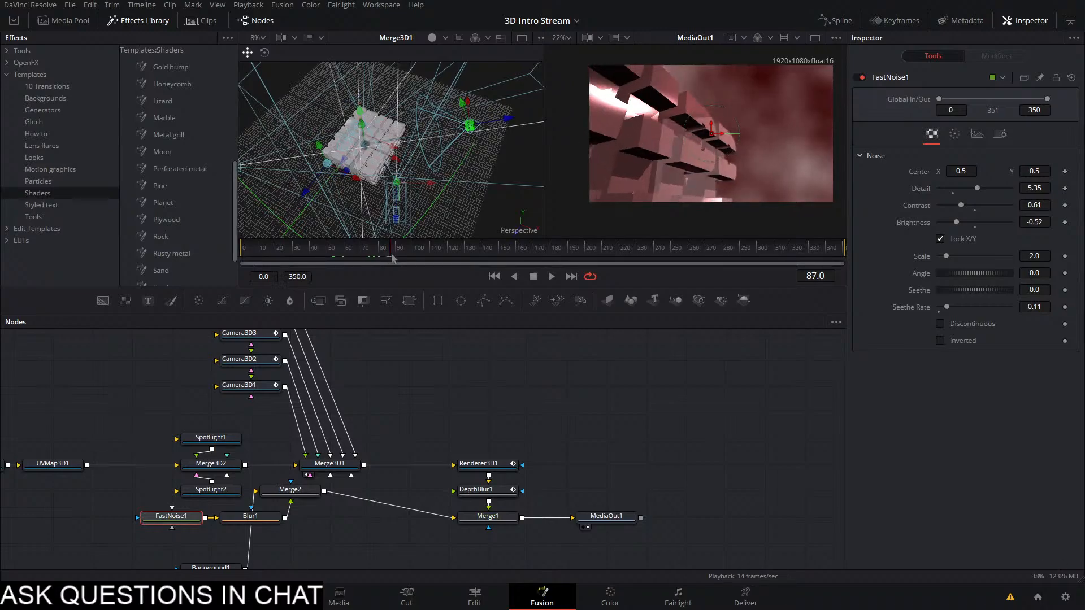
Scrub the MediaOut1 result between about frames 5 and 235 to examine the background motion across the shots
{"action": "mouse_move", "coordinate": [394, 259]}
{"action": "left_mouse_down"}
{"action": "mouse_move", "coordinate": [616, 266]}
{"action": "mouse_move", "coordinate": [641, 279]}
{"action": "left_mouse_up"}
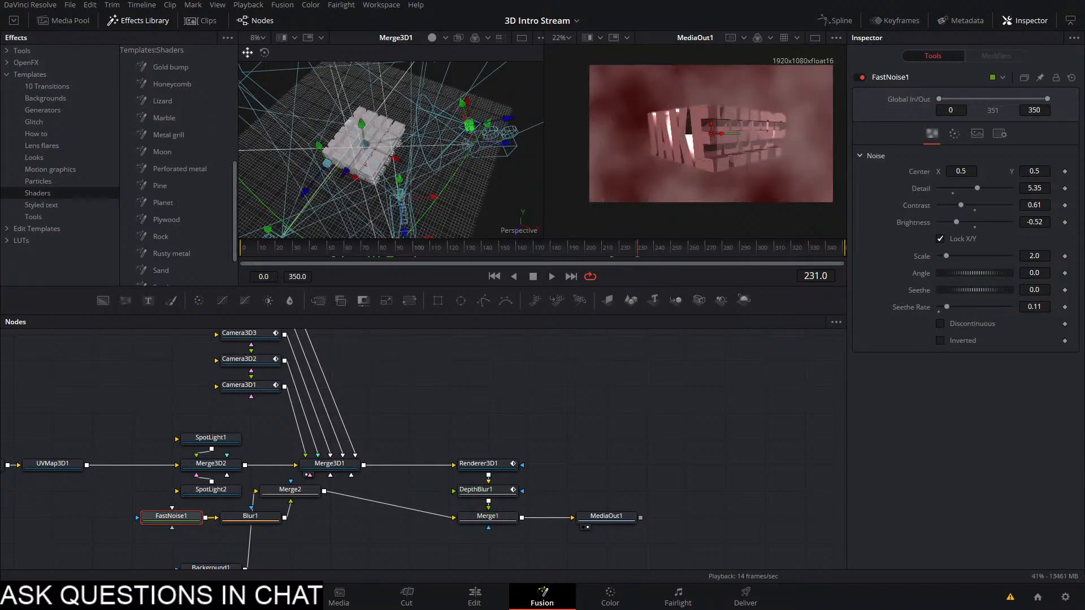
{"action": "left_click_drag", "start_coordinate": [639, 249], "coordinate": [252, 283]}
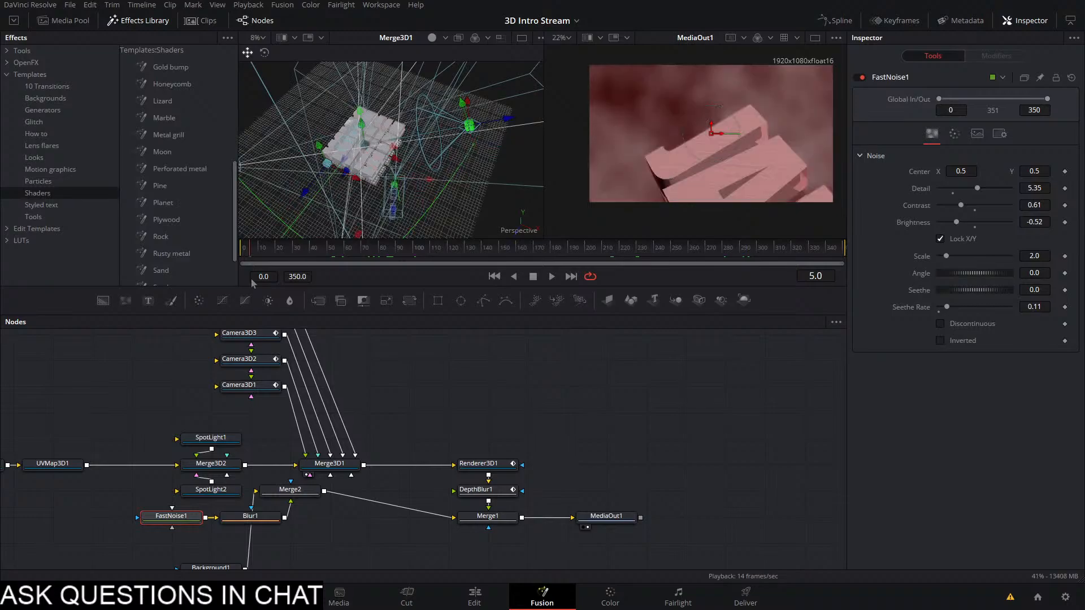
{"action": "left_click", "coordinate": [575, 422]}
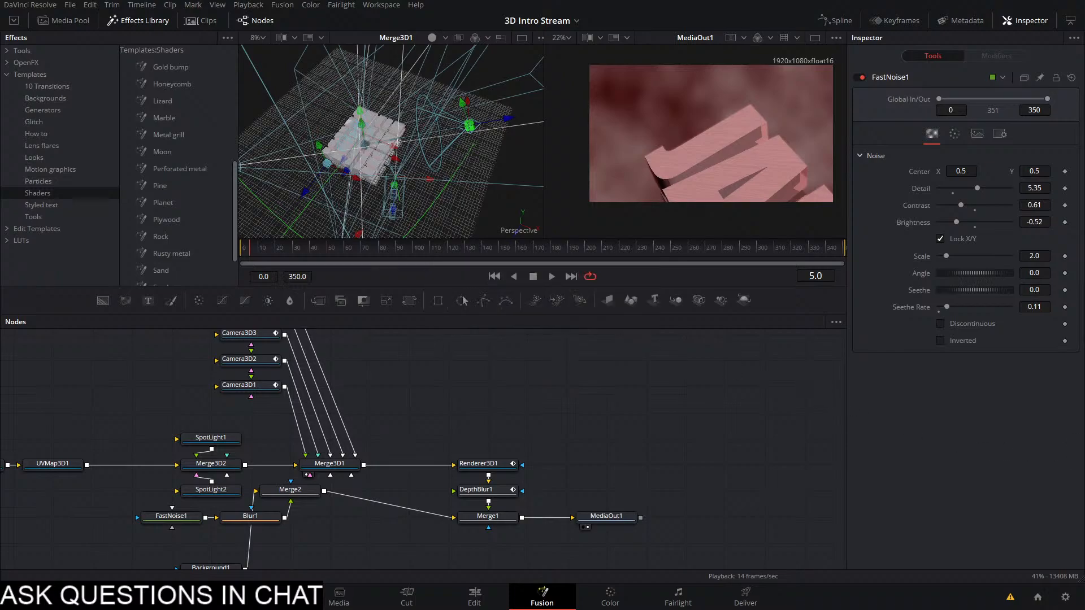
{"action": "left_click_drag", "start_coordinate": [253, 249], "coordinate": [647, 244]}
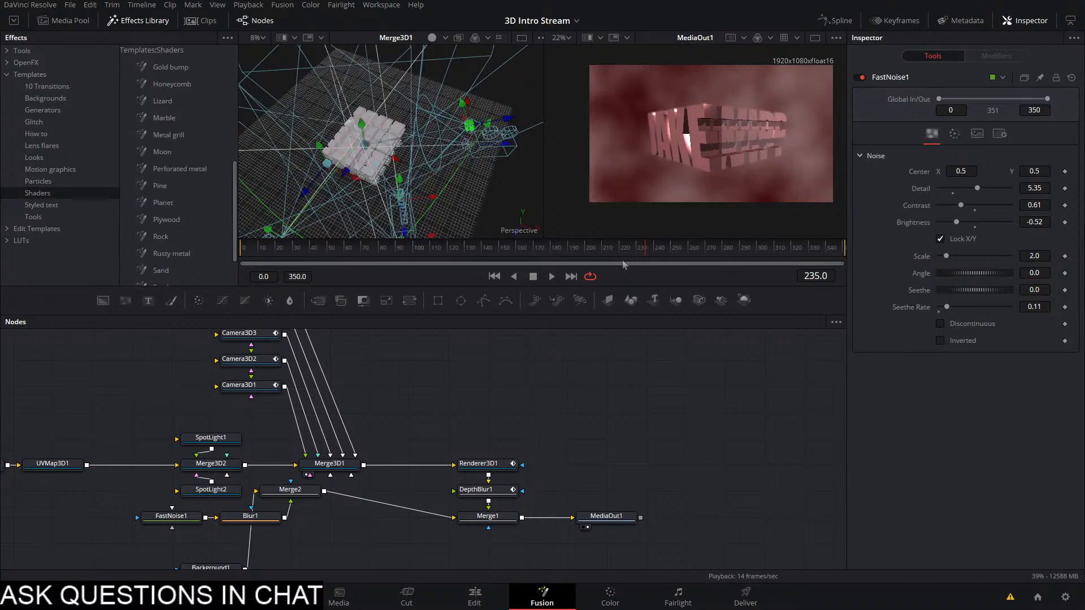
{"action": "left_click_drag", "start_coordinate": [543, 257], "coordinate": [311, 259]}
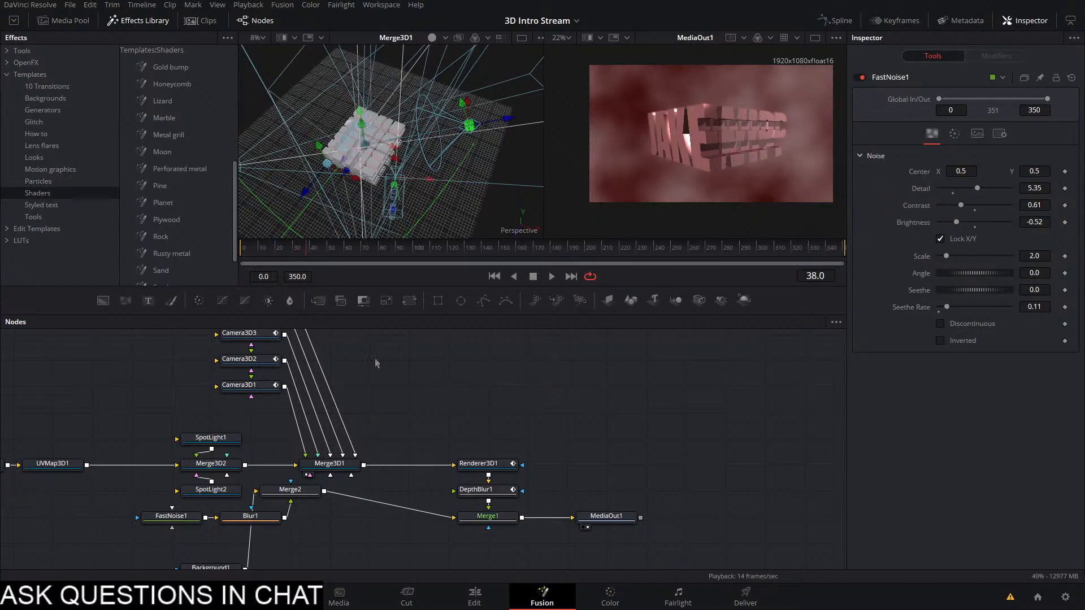
Switch to the Edit page and play the Fusion Composition clip from its start at 01:00:05:13
{"action": "left_click", "coordinate": [485, 605]}
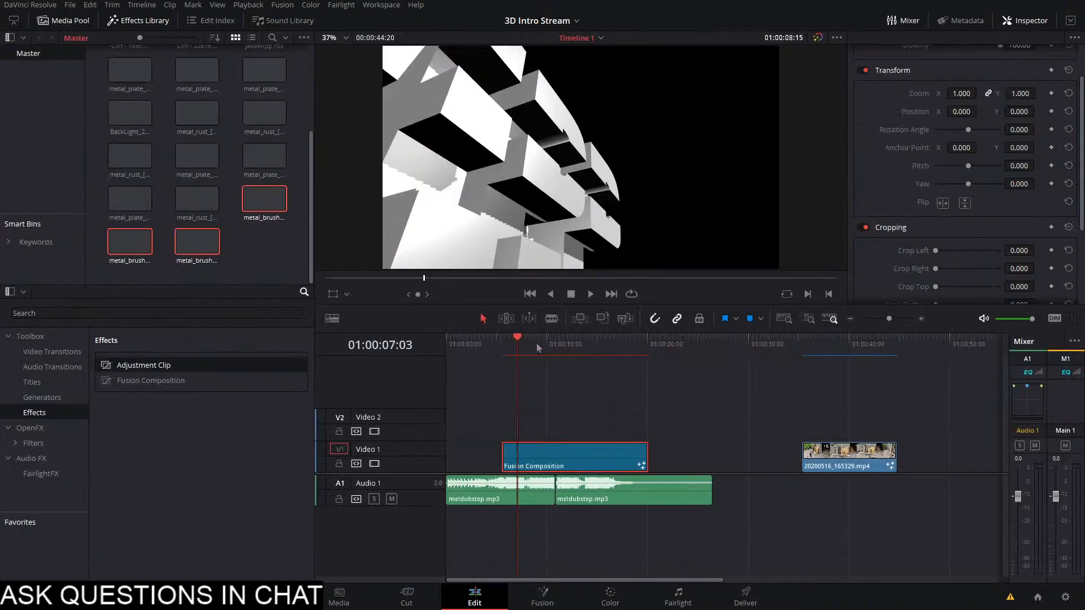
{"action": "left_click_drag", "start_coordinate": [840, 383], "coordinate": [501, 433]}
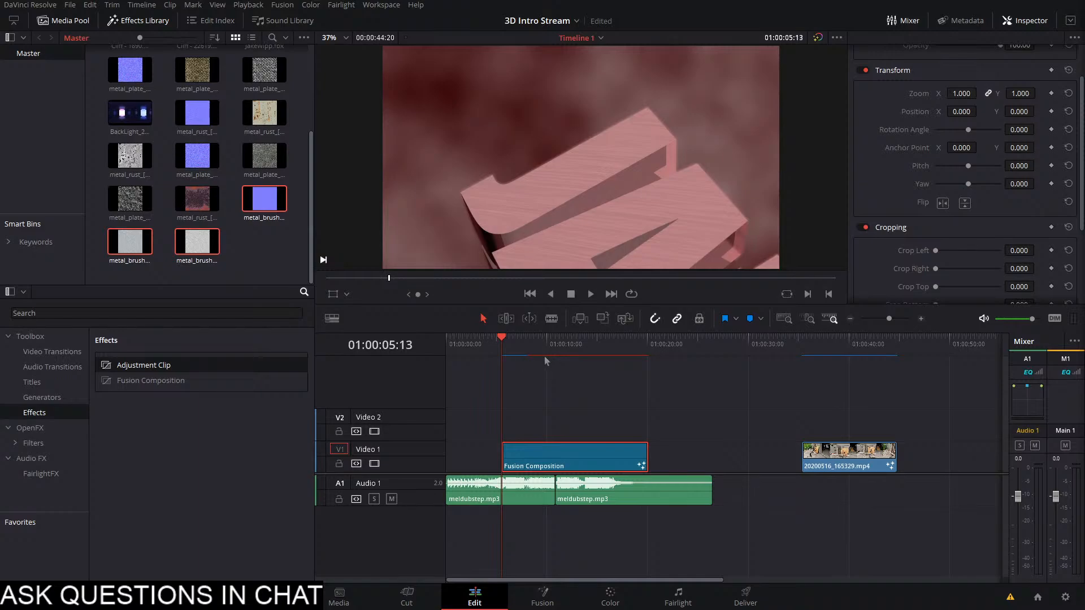
{"action": "scroll", "coordinate": [592, 437], "scroll_direction": "up", "scroll_amount": 1}
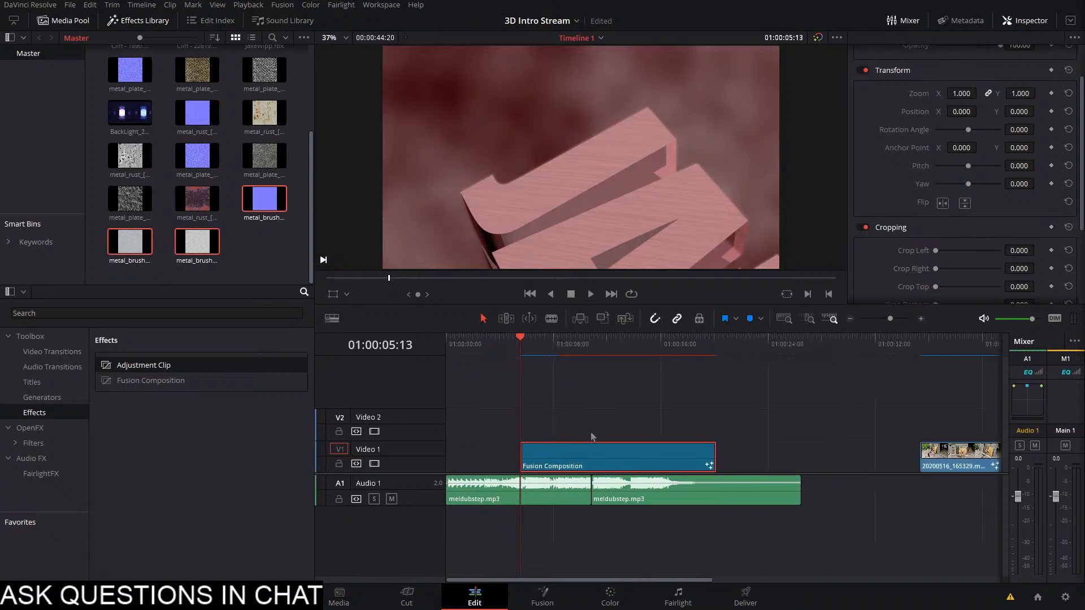
{"action": "scroll", "coordinate": [593, 436], "scroll_direction": "up", "scroll_amount": 1}
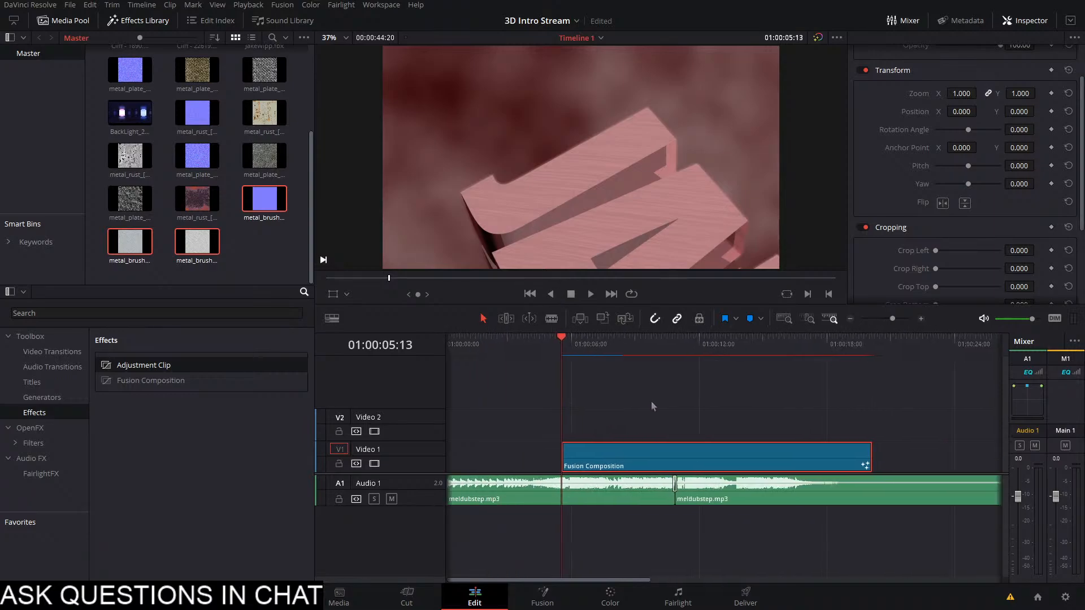
{"action": "scroll", "coordinate": [638, 400], "scroll_direction": "right", "scroll_amount": 1}
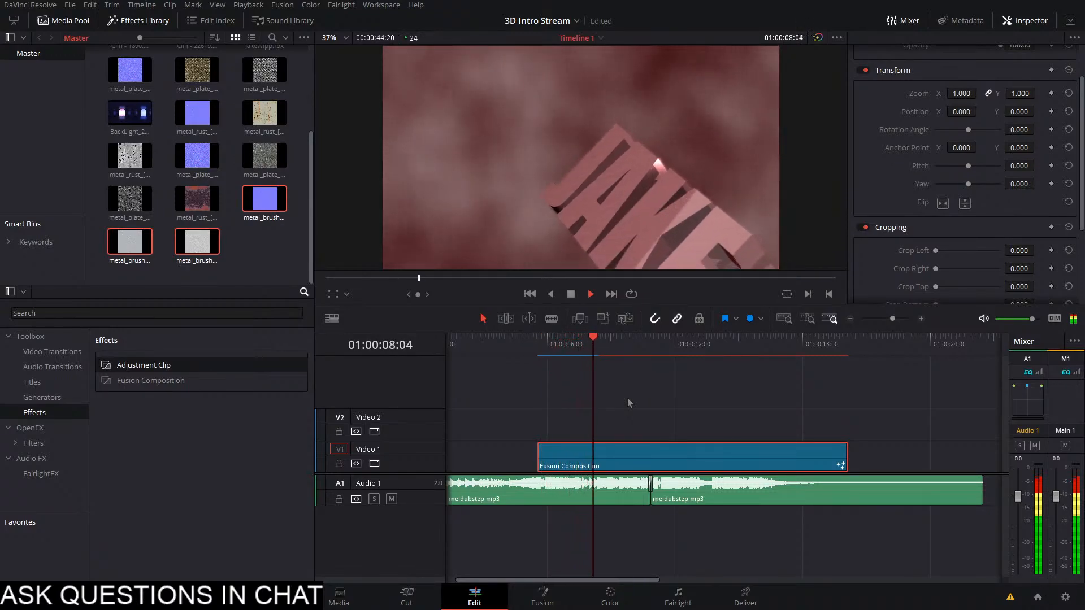
{"action": "key", "text": "space"}
Replay the composition's opening shot against the music and return the playhead to the clip's start
{"action": "left_click_drag", "start_coordinate": [568, 341], "coordinate": [545, 350]}
{"action": "left_click", "coordinate": [561, 366]}
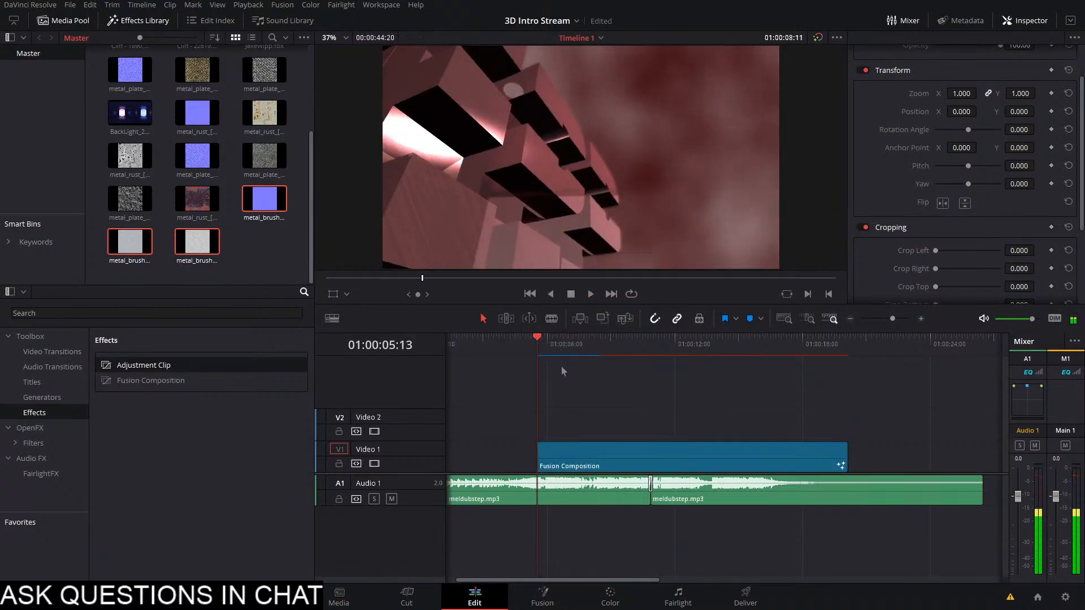
{"action": "key", "text": "space"}
{"action": "key", "text": "space"}
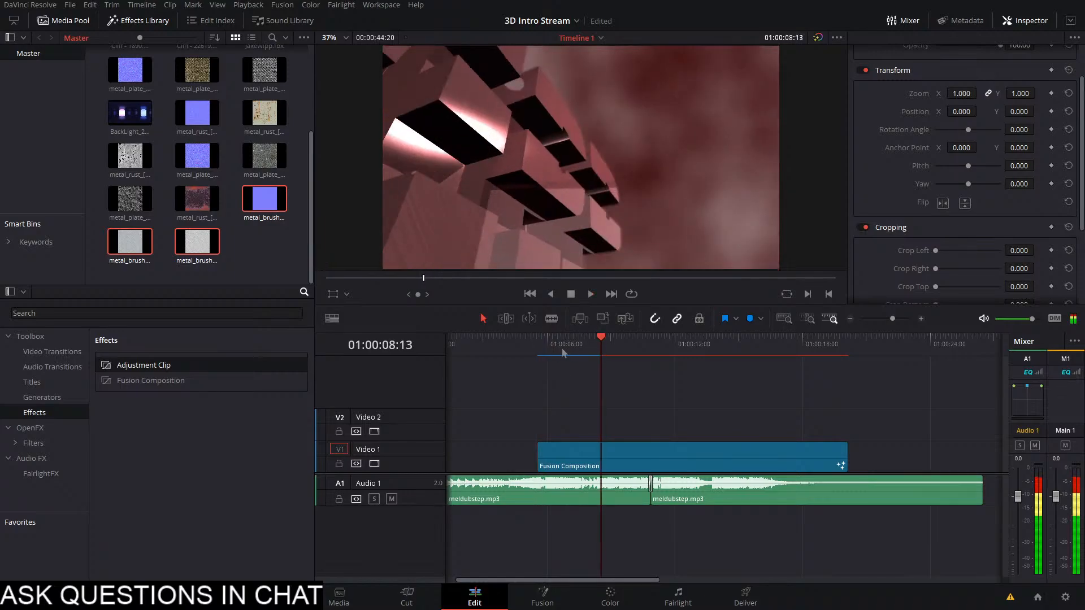
{"action": "left_click", "coordinate": [539, 365]}
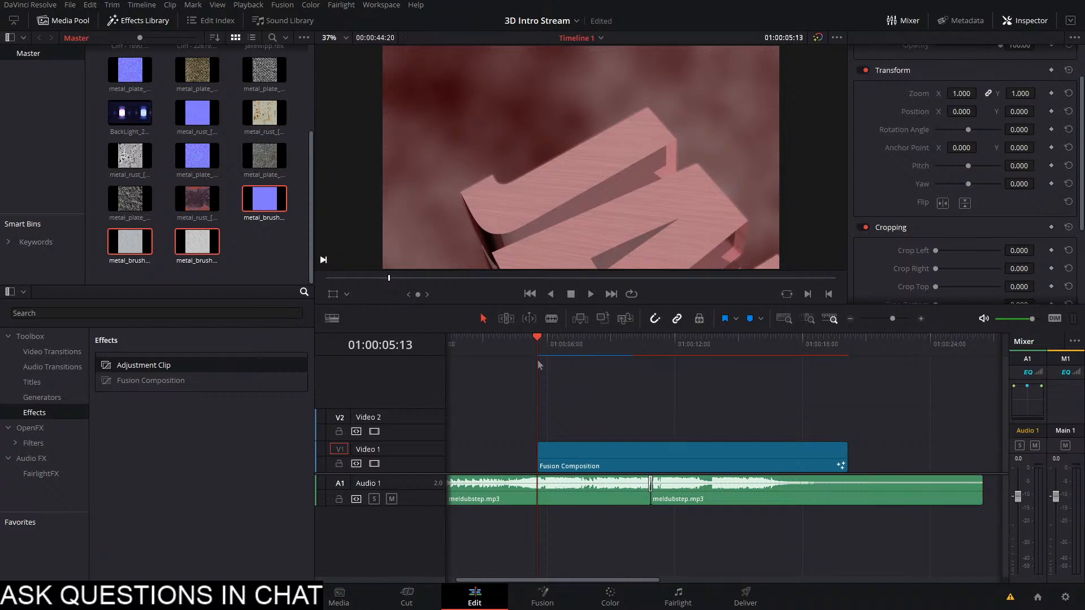
Inspect the frame at 01:00:09:15, then play the clip from its start into the close-up shot
{"action": "left_click_drag", "start_coordinate": [600, 350], "coordinate": [624, 347]}
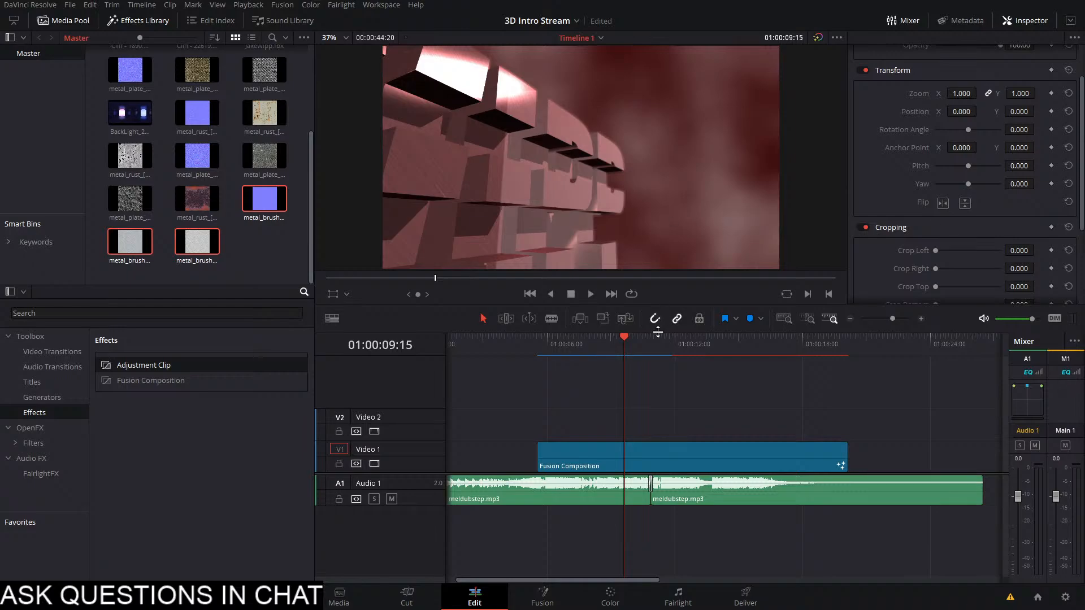
{"action": "left_click", "coordinate": [644, 351]}
{"action": "left_click_drag", "start_coordinate": [642, 350], "coordinate": [540, 366]}
{"action": "key", "text": "space"}
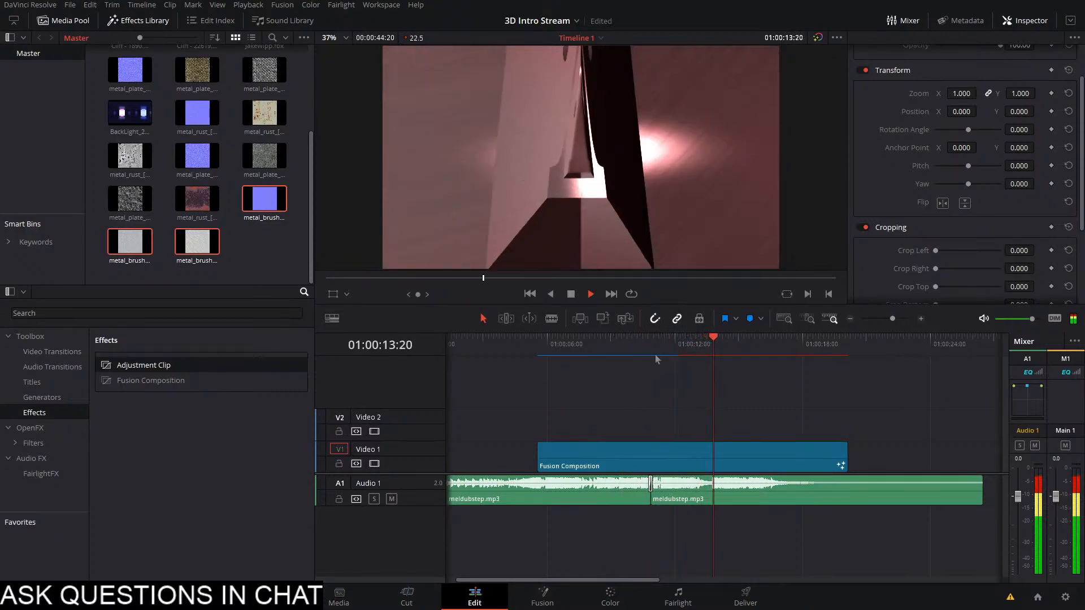
{"action": "key", "text": "space"}
Replay the close-up shot from about 01:00:10:18 and park the playhead at 01:00:12:01
{"action": "left_click", "coordinate": [645, 369]}
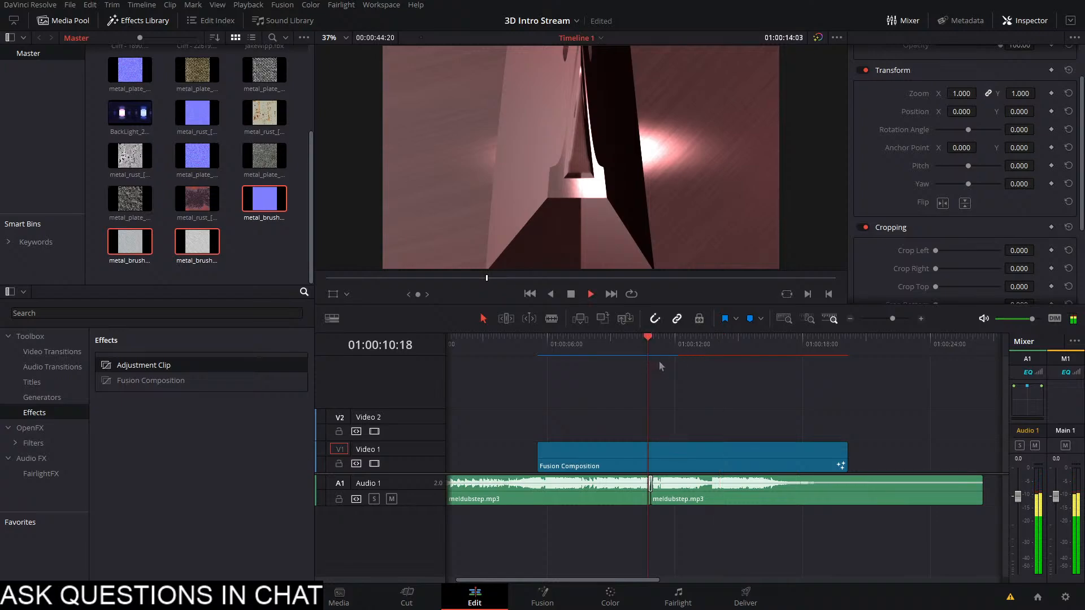
{"action": "key", "text": "space"}
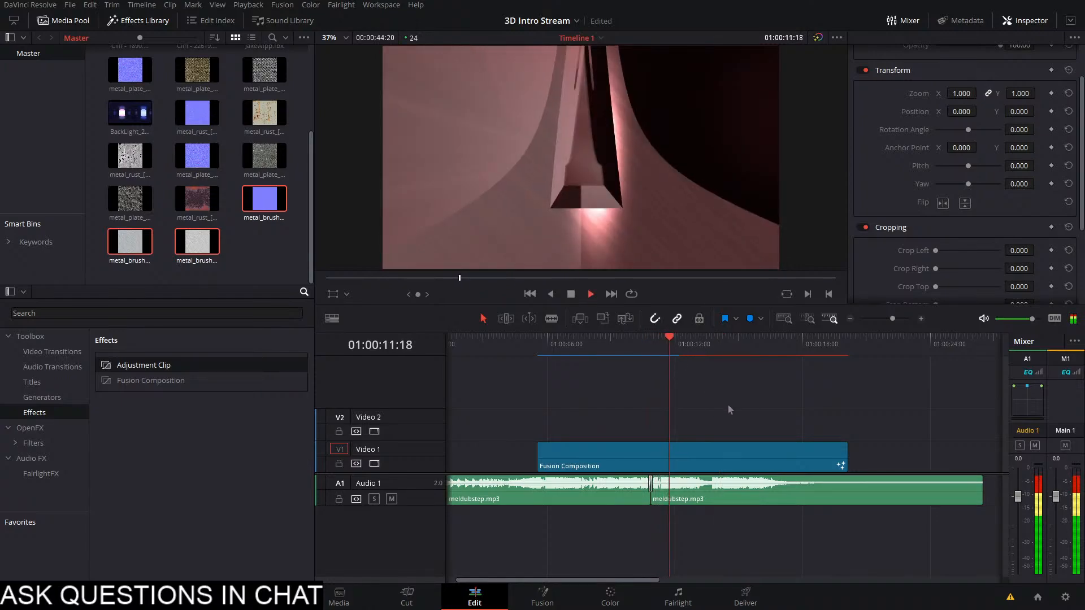
{"action": "key", "text": "space"}
{"action": "left_click", "coordinate": [655, 355]}
{"action": "left_click_drag", "start_coordinate": [654, 355], "coordinate": [667, 355]}
{"action": "left_click_drag", "start_coordinate": [415, 295], "coordinate": [420, 294]}
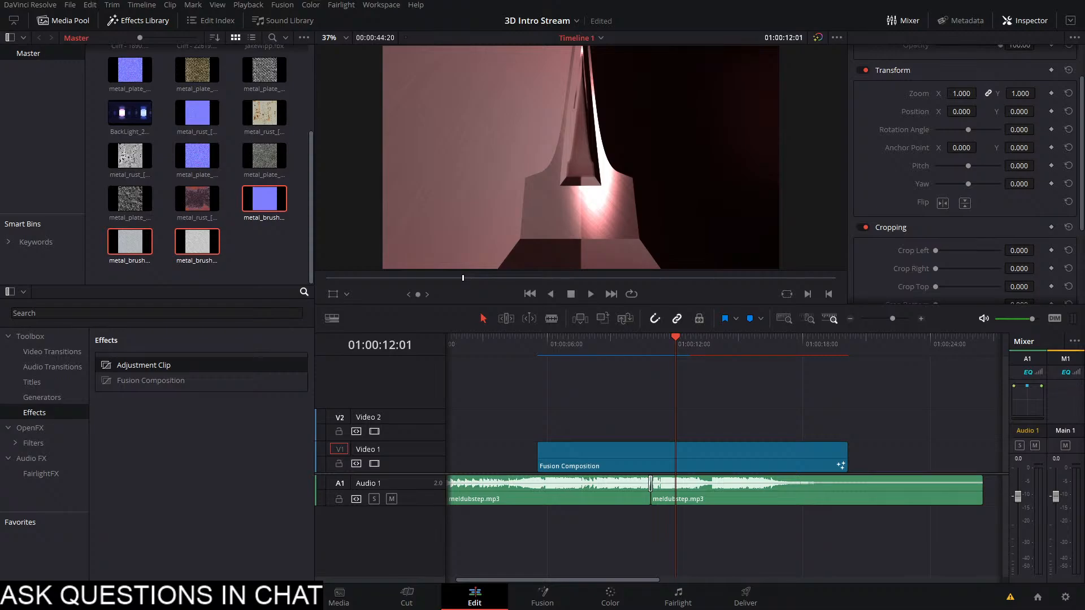
Switch to Task Manager and examine the memory and Disk 0 performance while the clip renders
{"action": "key", "text": "ctrl+shift+Escape"}
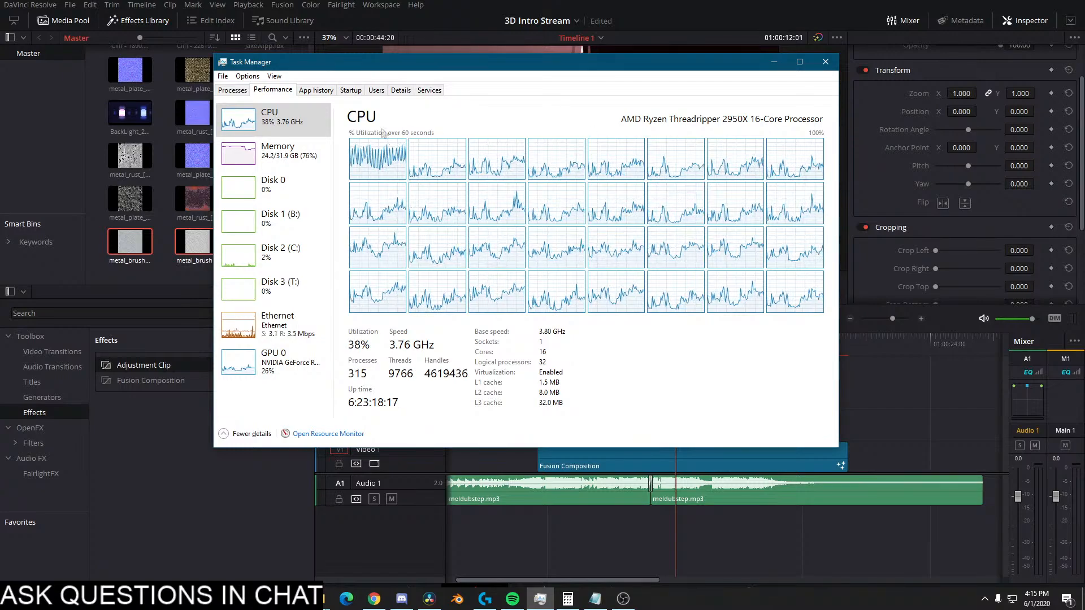
{"action": "left_click", "coordinate": [277, 151]}
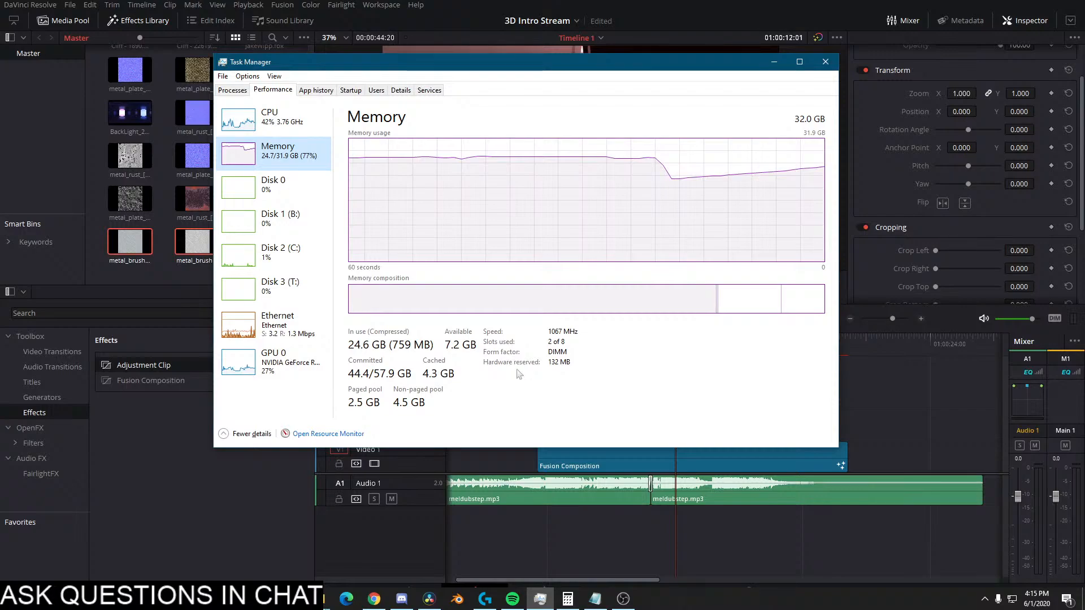
{"action": "left_click", "coordinate": [272, 204]}
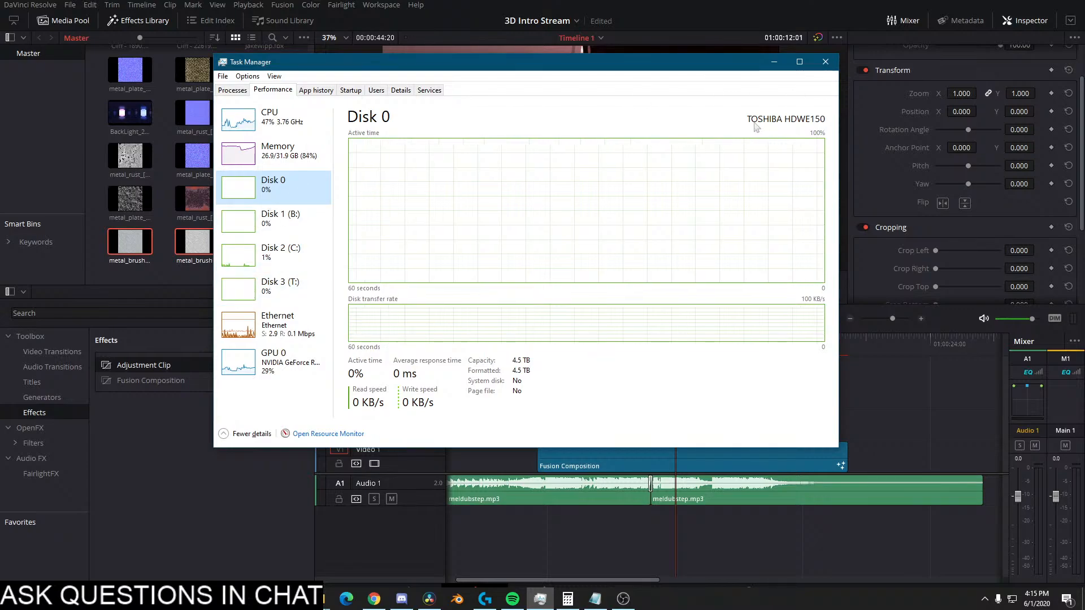
{"action": "left_click", "coordinate": [791, 120]}
{"action": "left_click", "coordinate": [308, 224]}
{"action": "left_click", "coordinate": [308, 193]}
{"action": "left_click", "coordinate": [307, 222]}
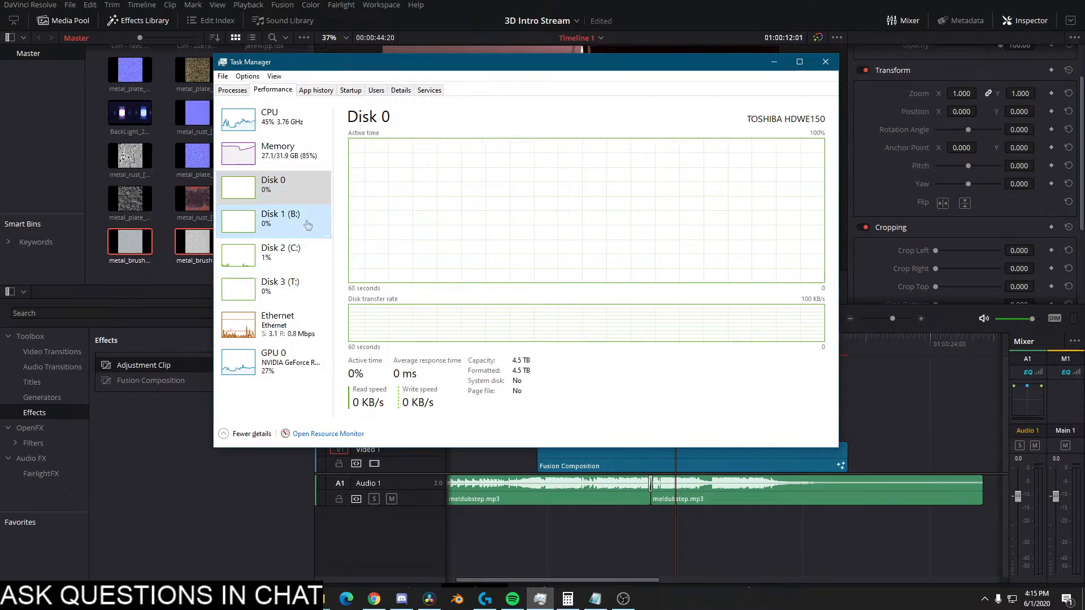
{"action": "left_click", "coordinate": [293, 182]}
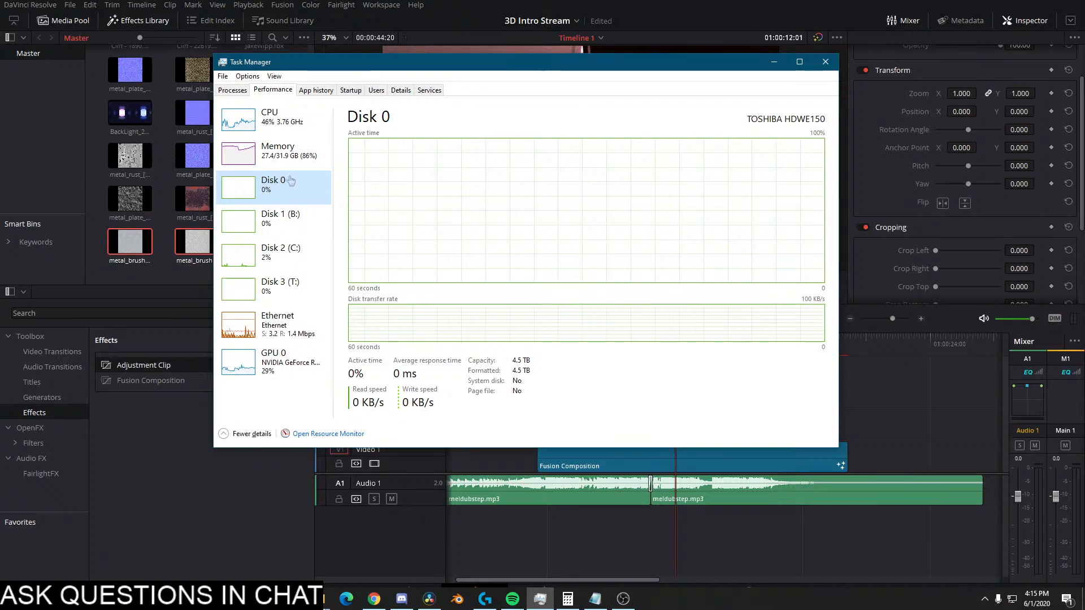
Examine the performance of Disk 2 (C:), GPU 0 and the CPU, then return to the DaVinci Resolve timeline
{"action": "left_click", "coordinate": [288, 255]}
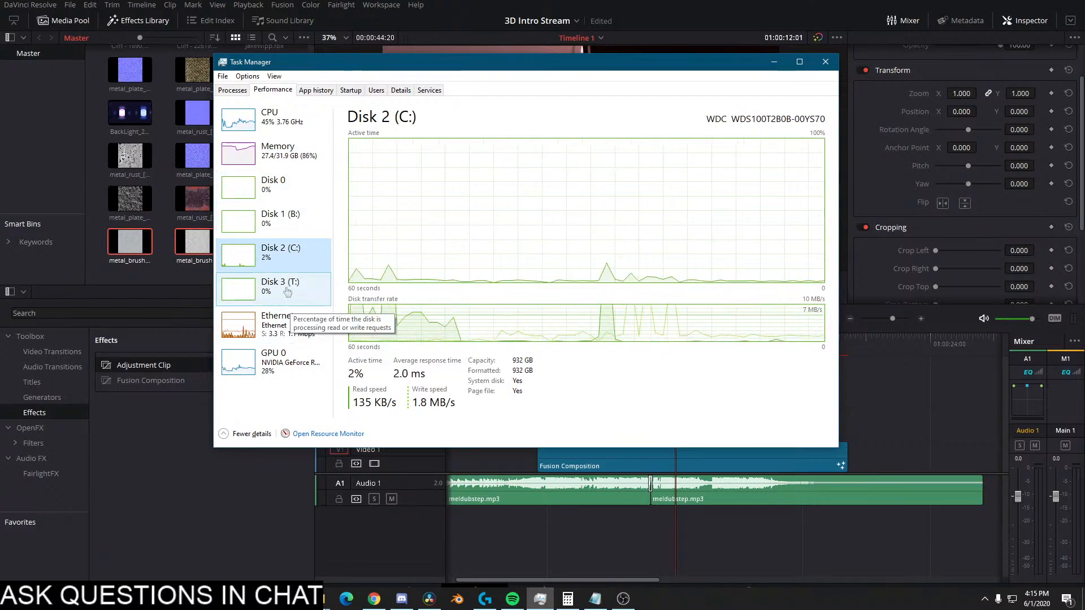
{"action": "left_click", "coordinate": [277, 361]}
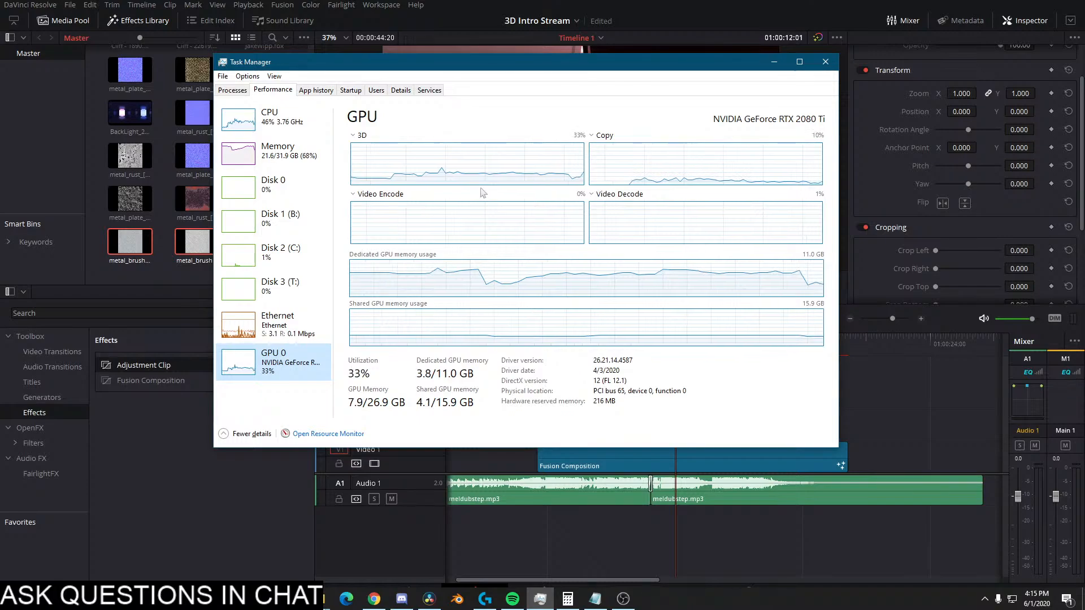
{"action": "left_click", "coordinate": [272, 118]}
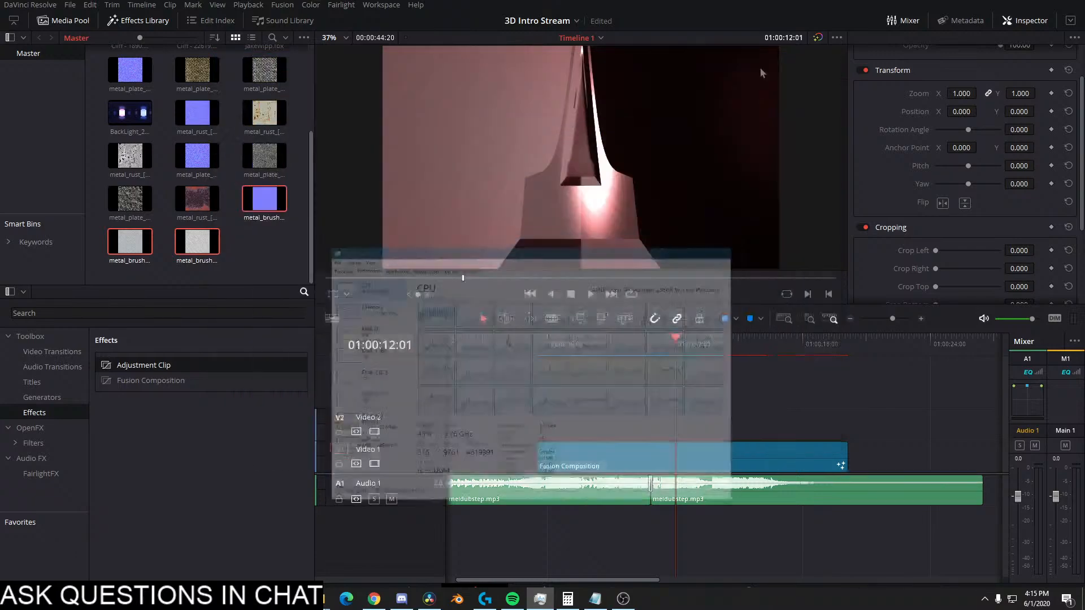
{"action": "left_click", "coordinate": [773, 62]}
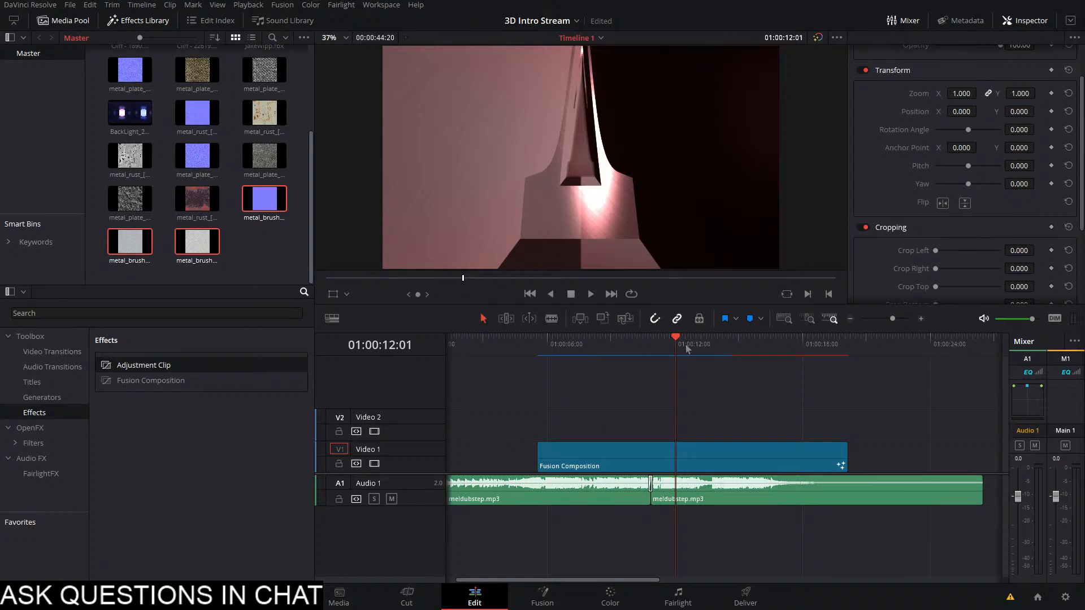
Play the timeline full screen from its beginning, then move the playhead to 01:00:11:23 to examine the close-up shot
{"action": "left_click_drag", "start_coordinate": [700, 347], "coordinate": [720, 346]}
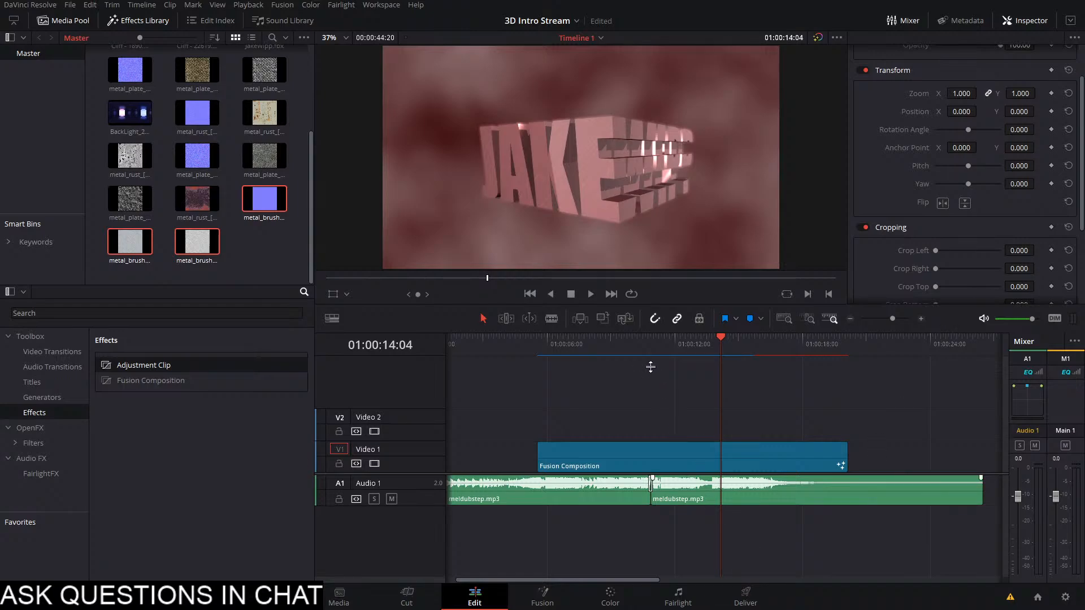
{"action": "left_click_drag", "start_coordinate": [731, 354], "coordinate": [539, 401]}
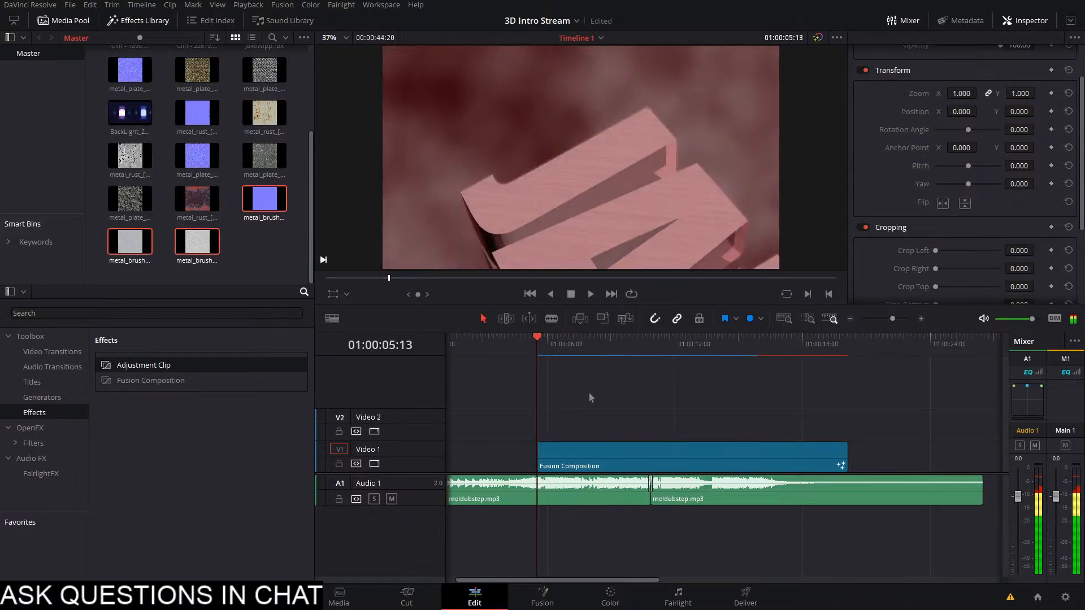
{"action": "key", "text": "ctrl+f"}
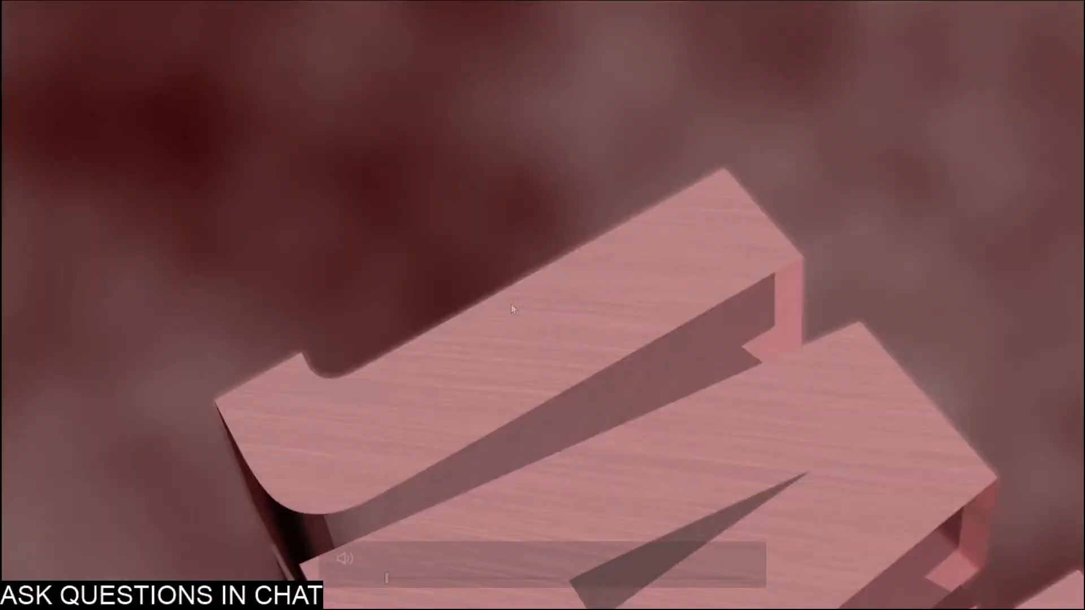
{"action": "key", "text": "Home"}
{"action": "key", "text": "space"}
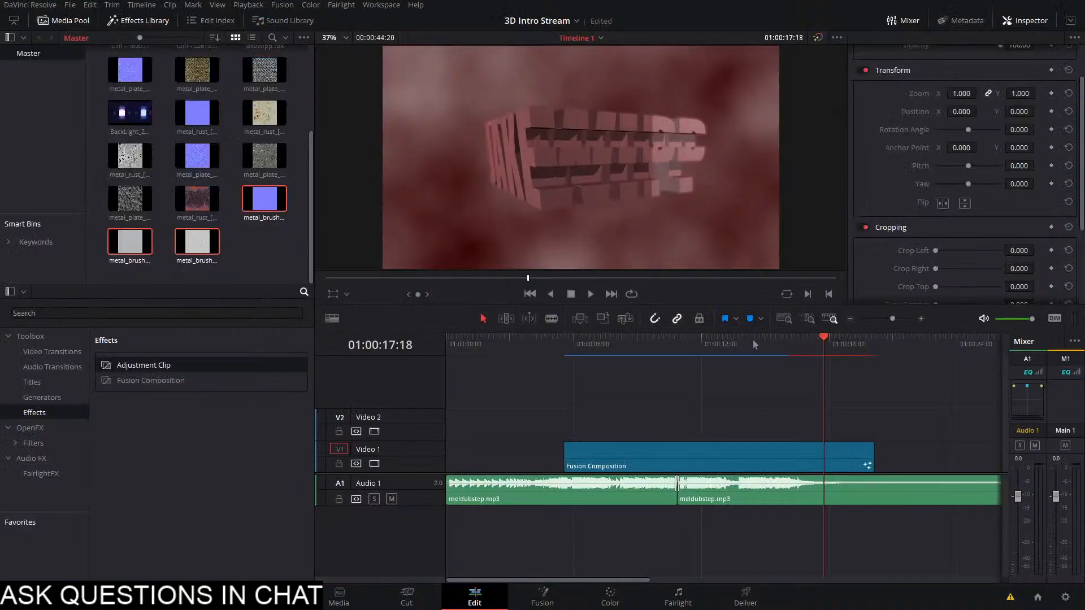
{"action": "left_click", "coordinate": [748, 344]}
{"action": "left_click_drag", "start_coordinate": [737, 357], "coordinate": [701, 373]}
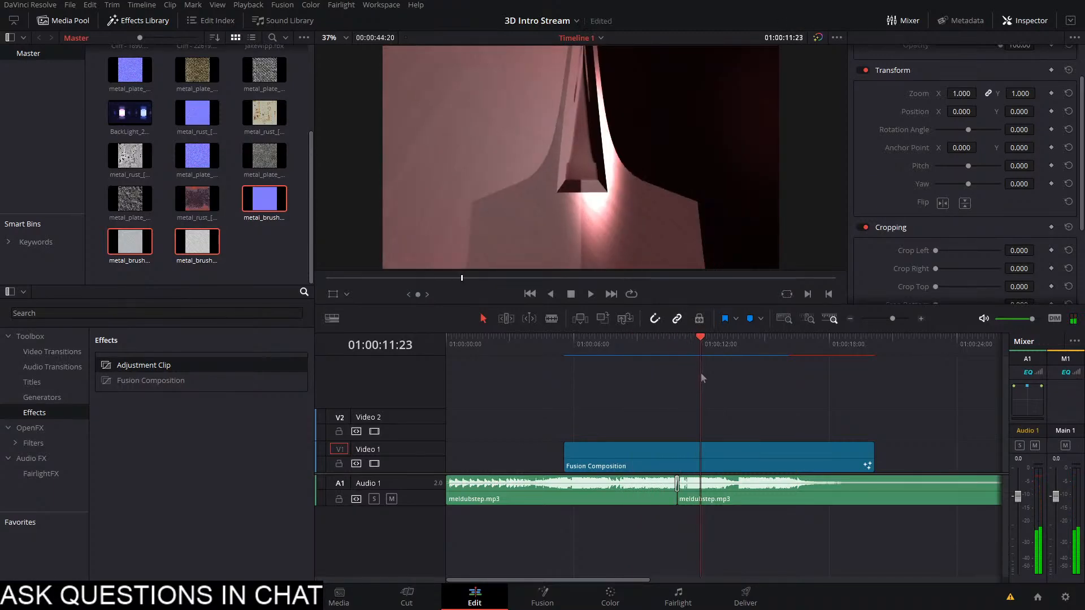
Scrub back through the timeline, open the composition on the Fusion page and go to frame 156 to examine the dark close-up shot
{"action": "left_click_drag", "start_coordinate": [701, 339], "coordinate": [655, 354]}
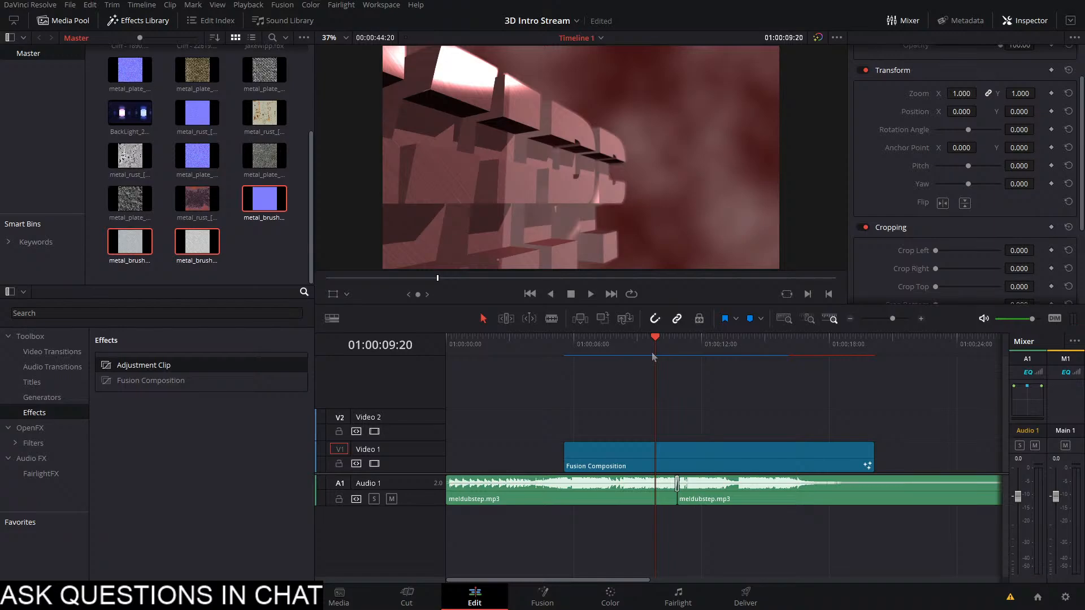
{"action": "left_click_drag", "start_coordinate": [654, 357], "coordinate": [591, 371]}
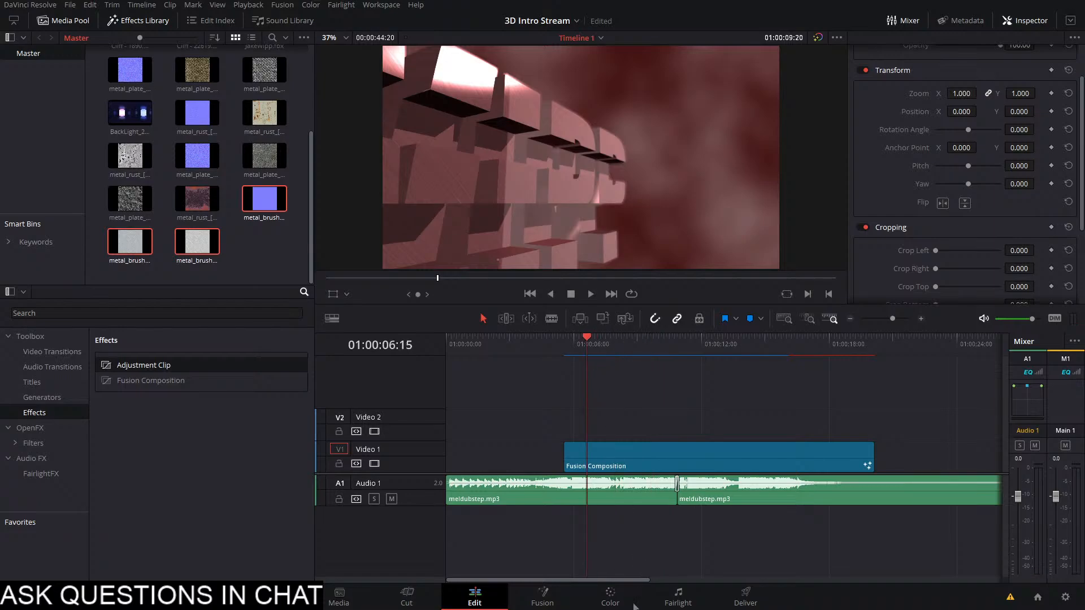
{"action": "left_click", "coordinate": [544, 599]}
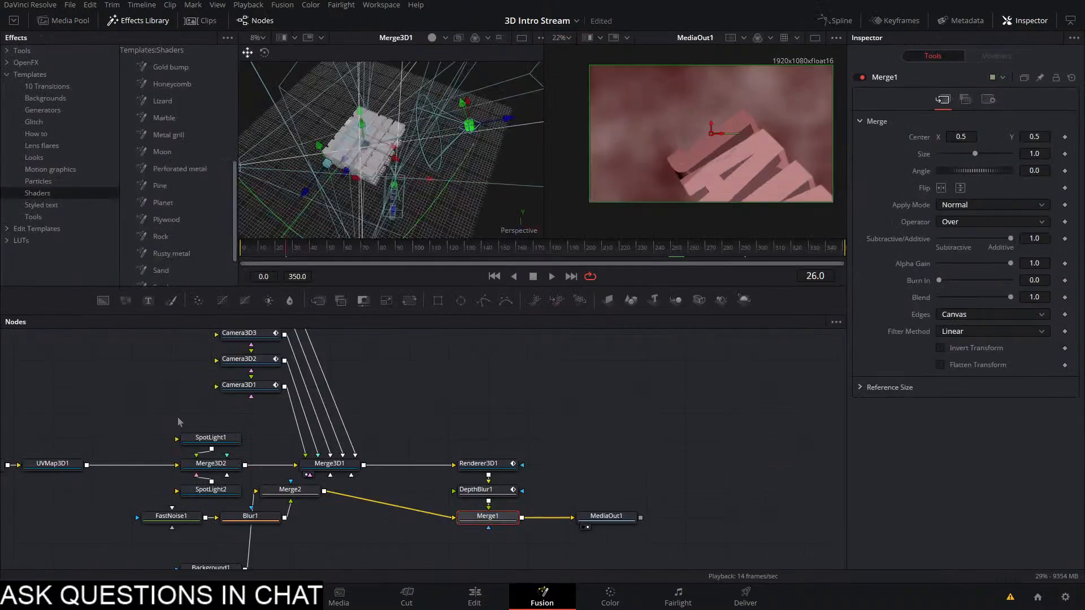
{"action": "left_click", "coordinate": [452, 257]}
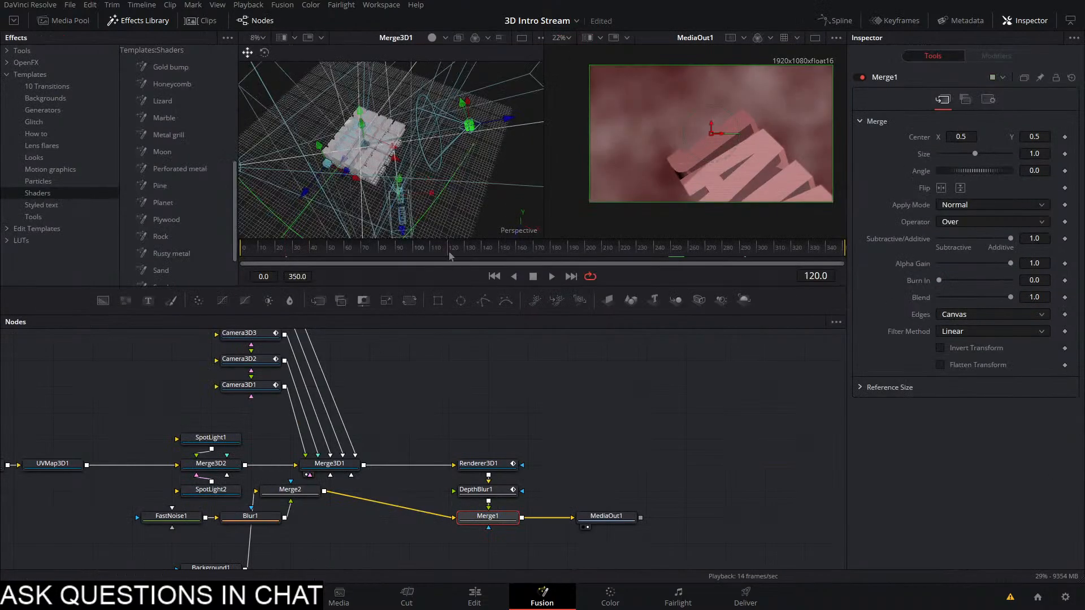
{"action": "left_click", "coordinate": [511, 255]}
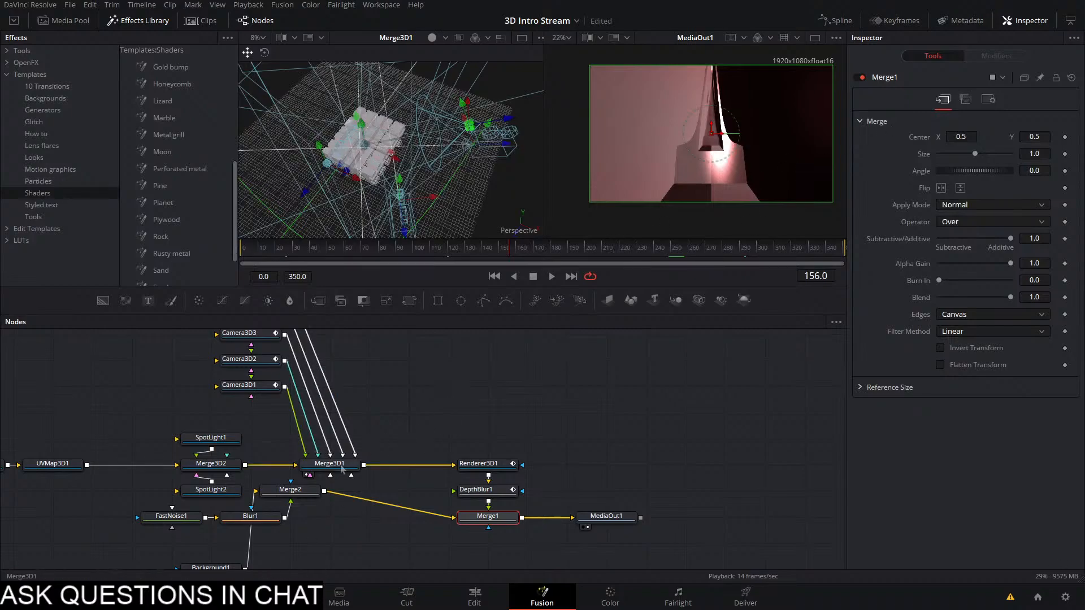
Add an AmbientLight node, connect it to Merge3D2 and place it between UVMap3D1 and Merge3D2
{"action": "left_click_drag", "start_coordinate": [554, 424], "coordinate": [726, 392]}
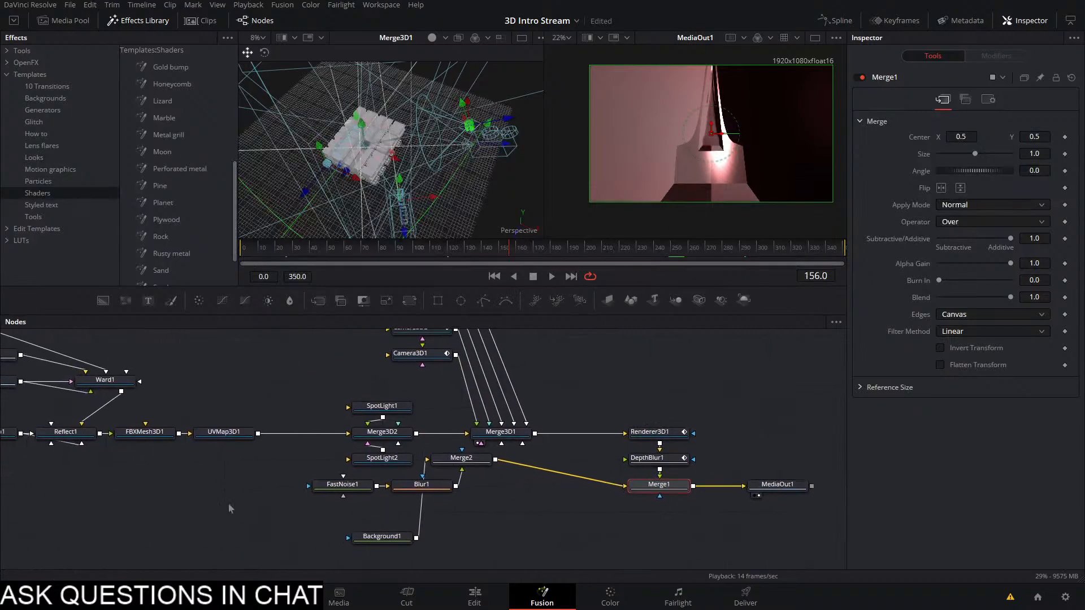
{"action": "left_click", "coordinate": [229, 502]}
{"action": "key", "text": "shift+space"}
{"action": "type", "text": "ambi"}
{"action": "key", "text": "Return"}
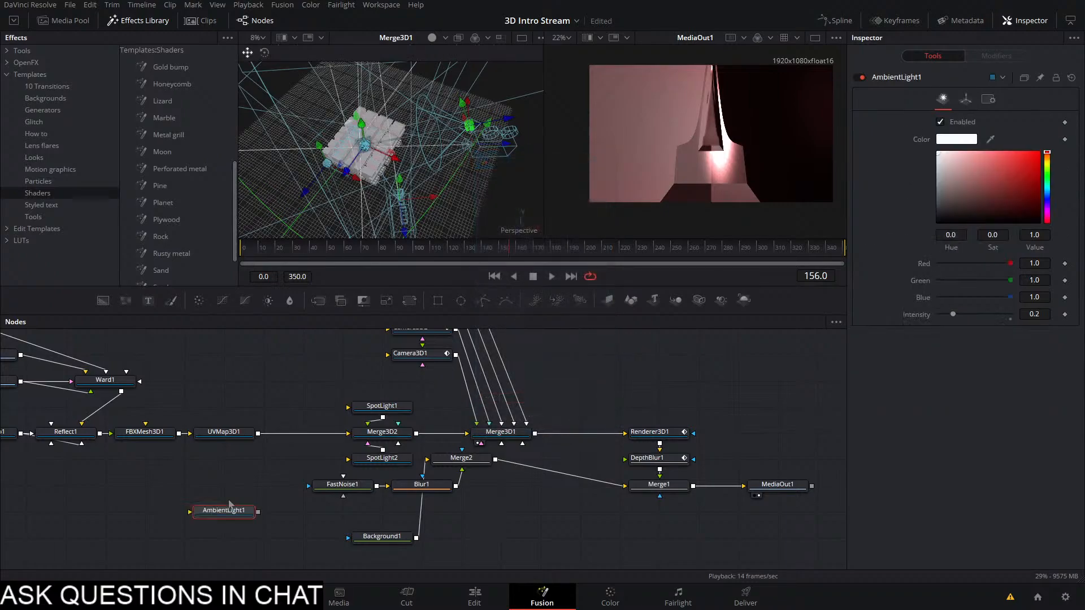
{"action": "left_click_drag", "start_coordinate": [258, 512], "coordinate": [367, 444]}
{"action": "left_click_drag", "start_coordinate": [237, 500], "coordinate": [315, 421]}
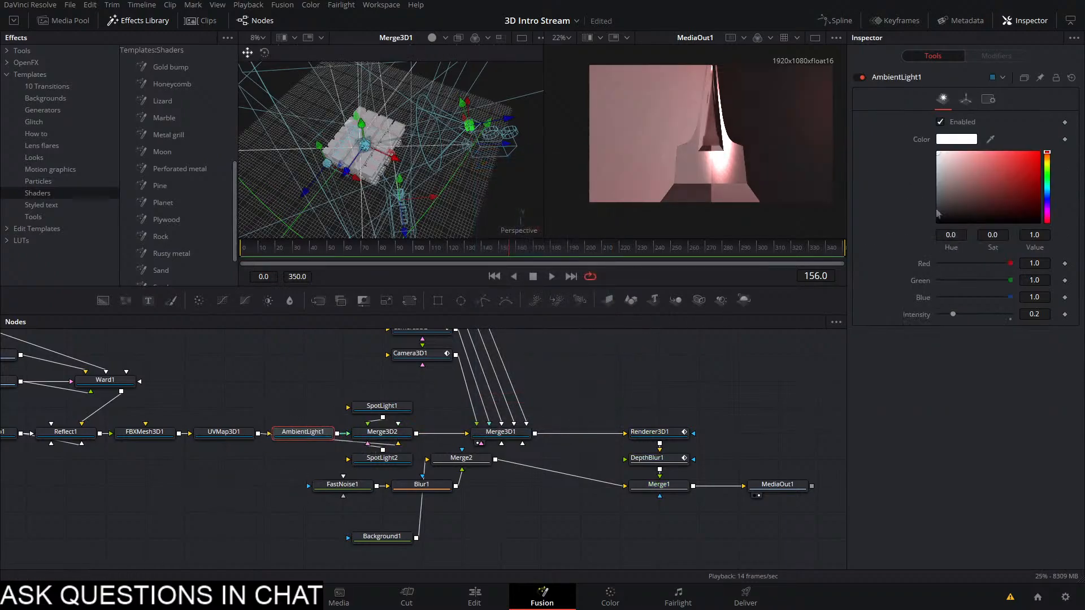
Reduce AmbientLight1's intensity to about 0.102, checking the lighting on the full text at frame 193
{"action": "mouse_move", "coordinate": [952, 314]}
{"action": "left_mouse_down"}
{"action": "mouse_move", "coordinate": [990, 315]}
{"action": "mouse_move", "coordinate": [949, 315]}
{"action": "left_mouse_up"}
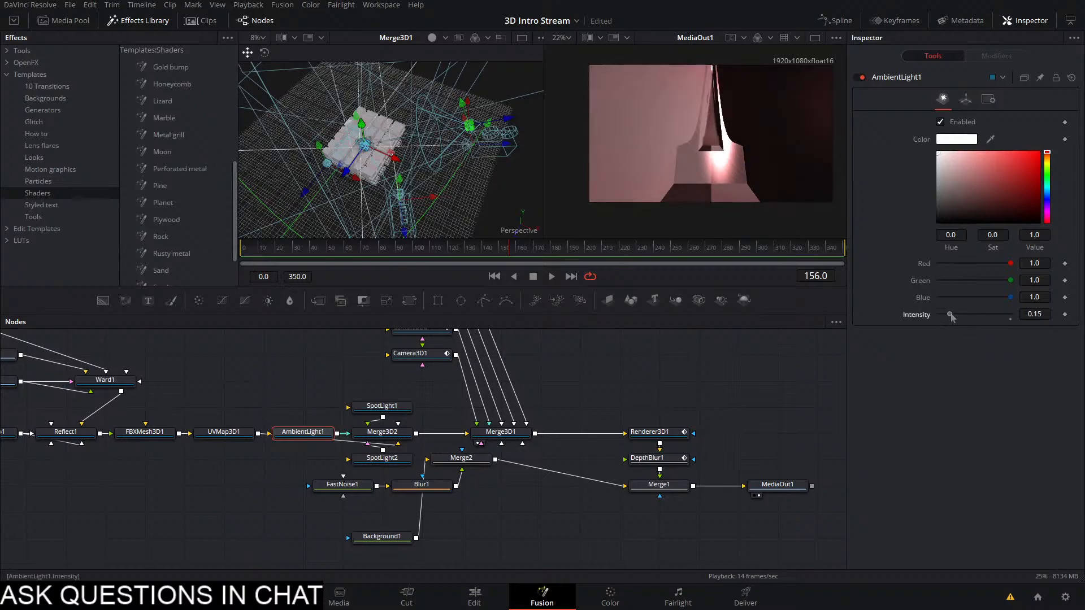
{"action": "left_click_drag", "start_coordinate": [510, 249], "coordinate": [574, 250]}
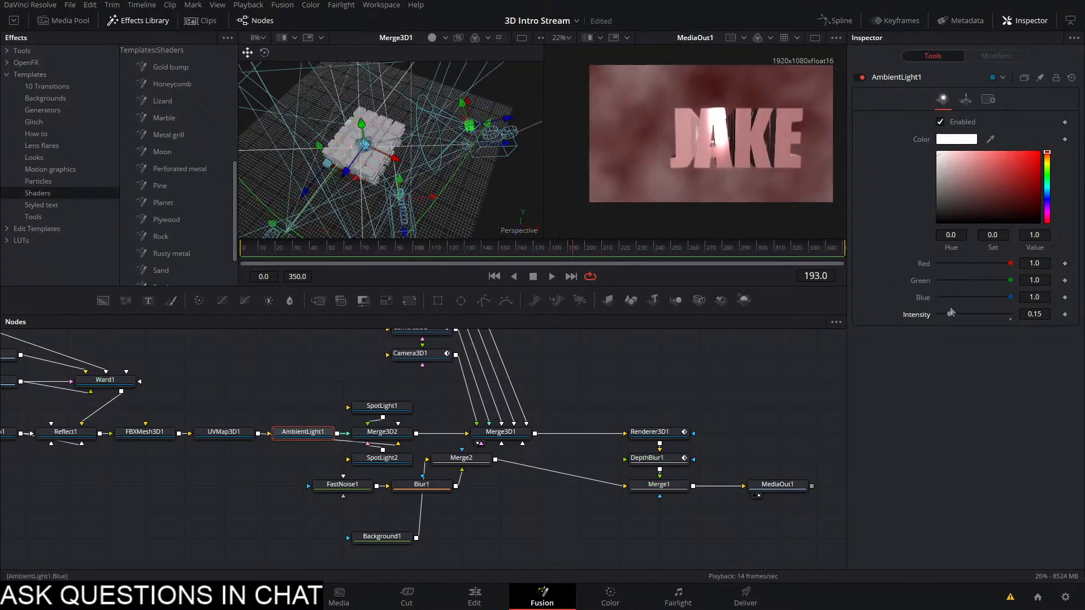
{"action": "left_click_drag", "start_coordinate": [950, 315], "coordinate": [942, 324]}
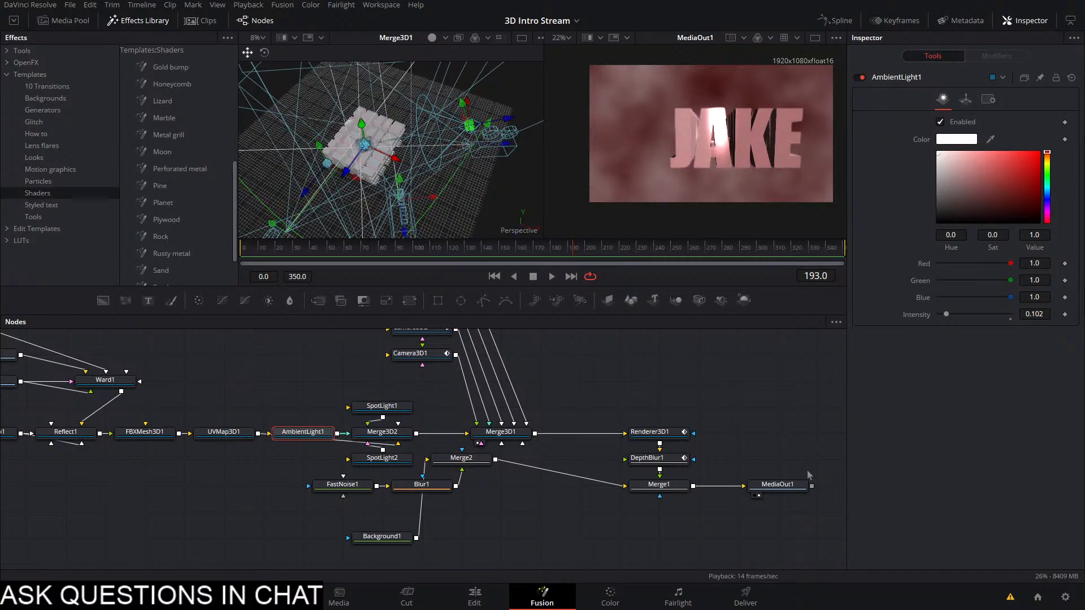
Return to the Edit page, move the playhead to 01:00:07:08 and briefly view the frame full screen
{"action": "left_click", "coordinate": [475, 597]}
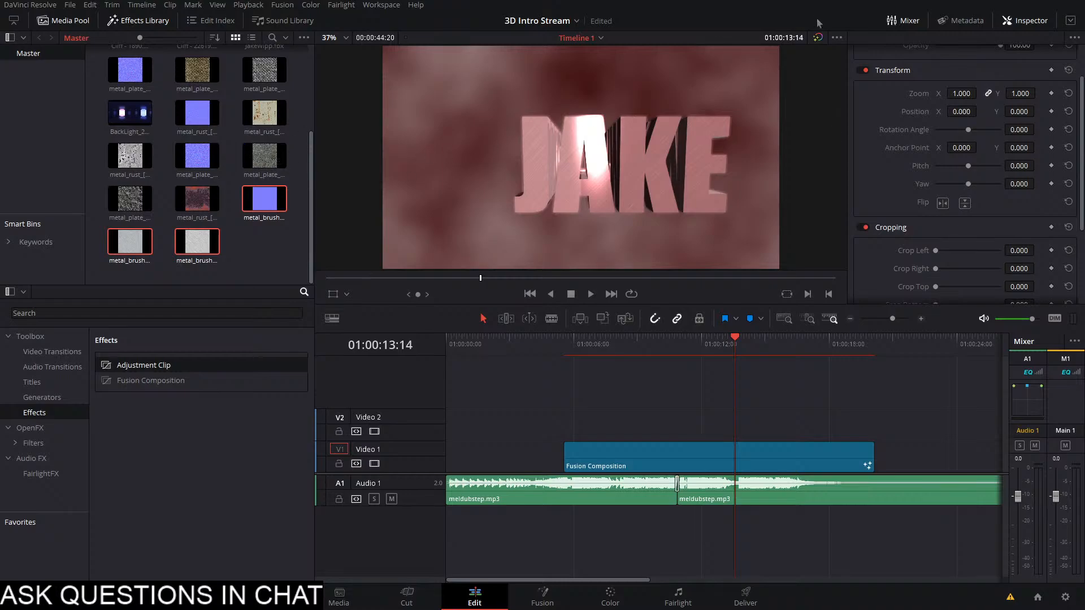
{"action": "left_click", "coordinate": [836, 38]}
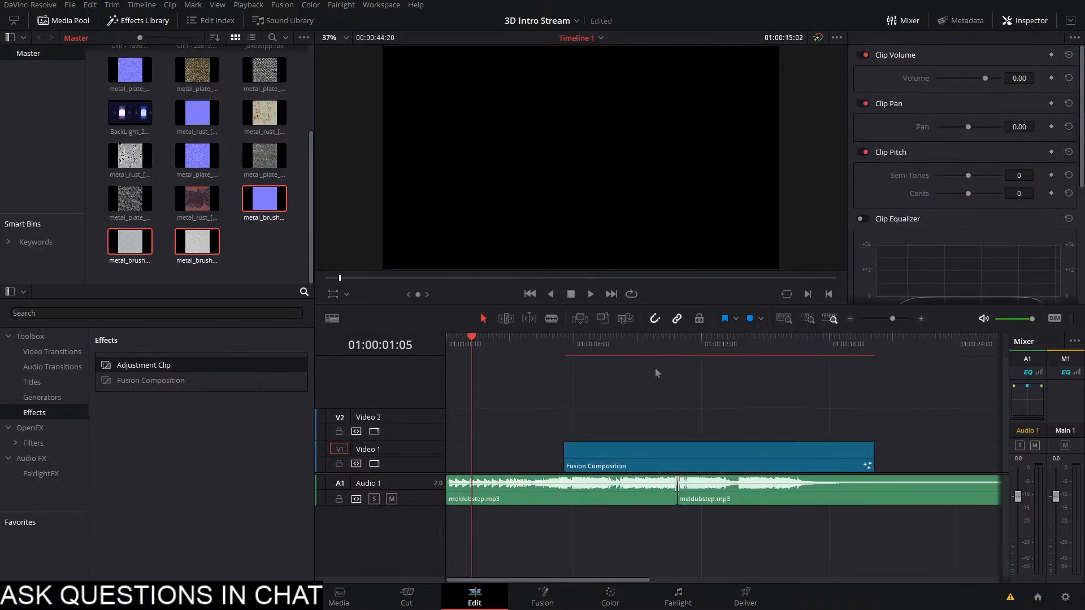
{"action": "left_click_drag", "start_coordinate": [601, 347], "coordinate": [605, 354]}
{"action": "key", "text": "ctrl+f"}
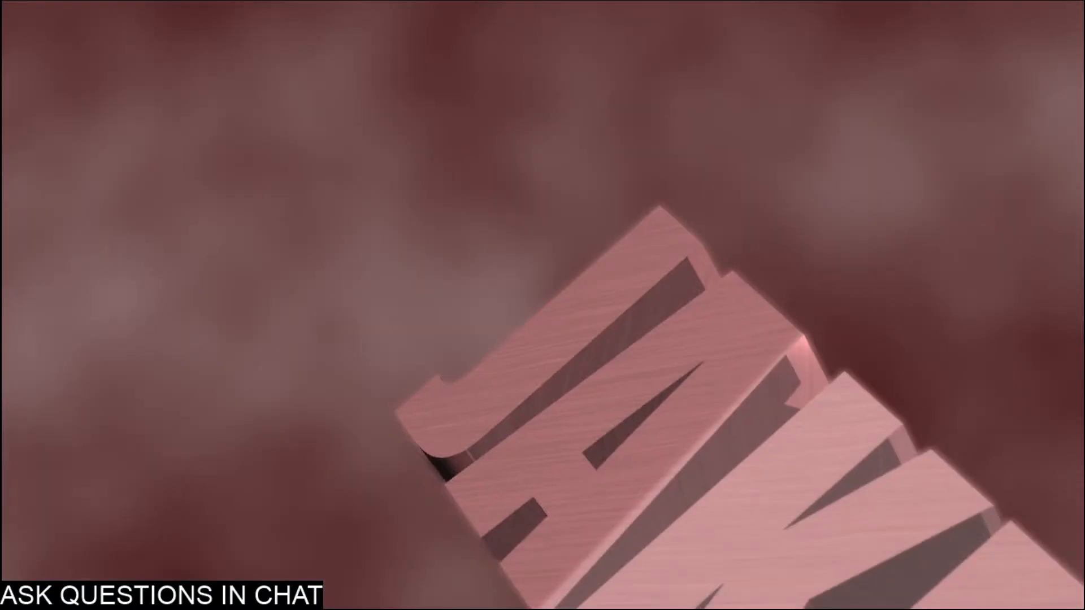
{"action": "key", "text": "Escape"}
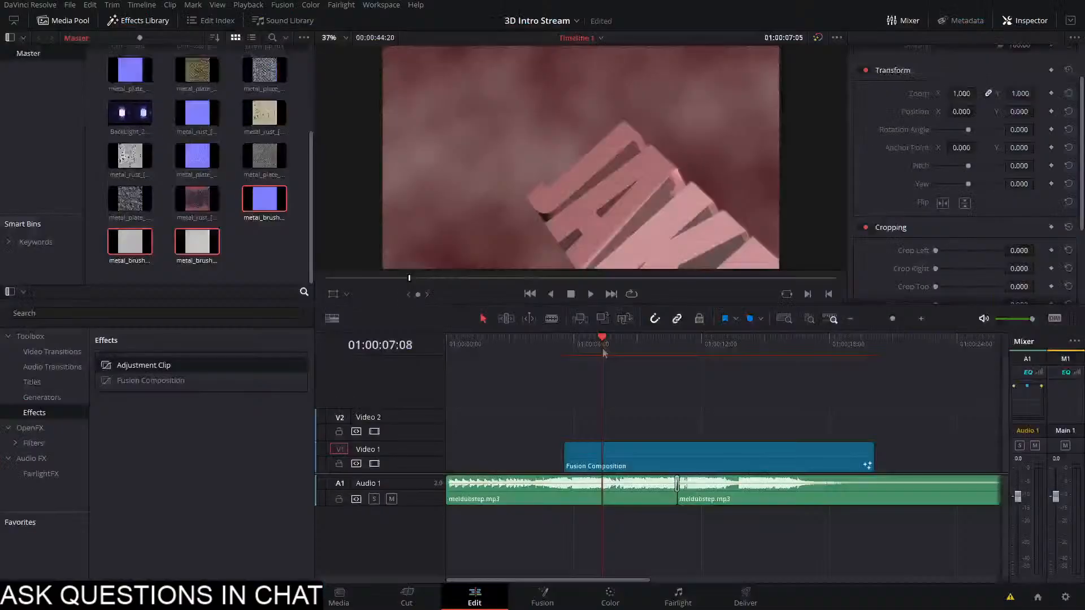
Find the Cinema Viewer among the workspace's viewer modes, show the tilted text shot full screen with it, then exit
{"action": "left_click", "coordinate": [248, 6]}
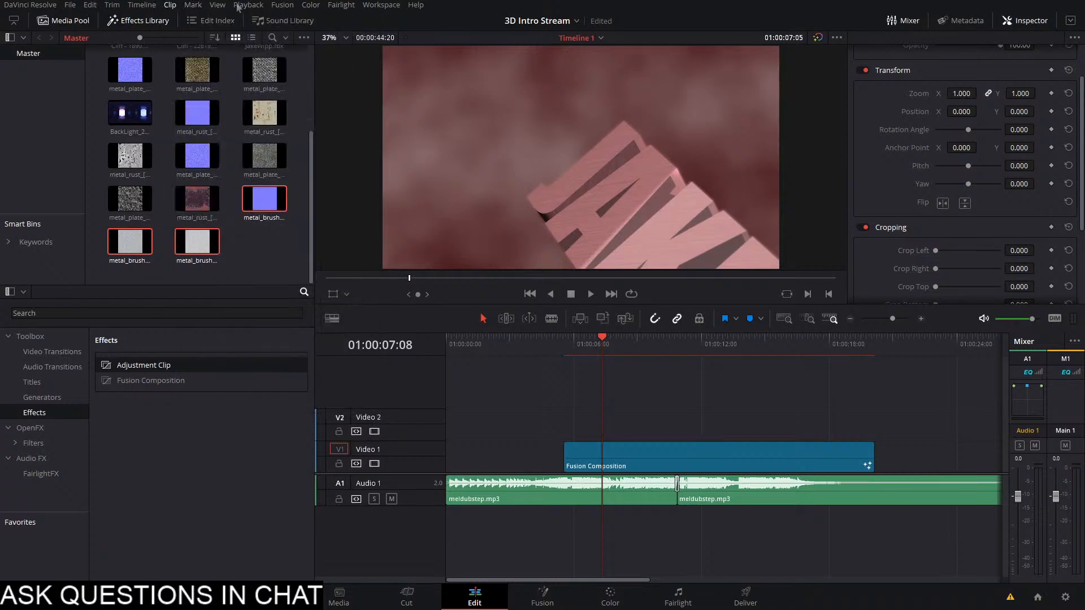
{"action": "left_click", "coordinate": [220, 6]}
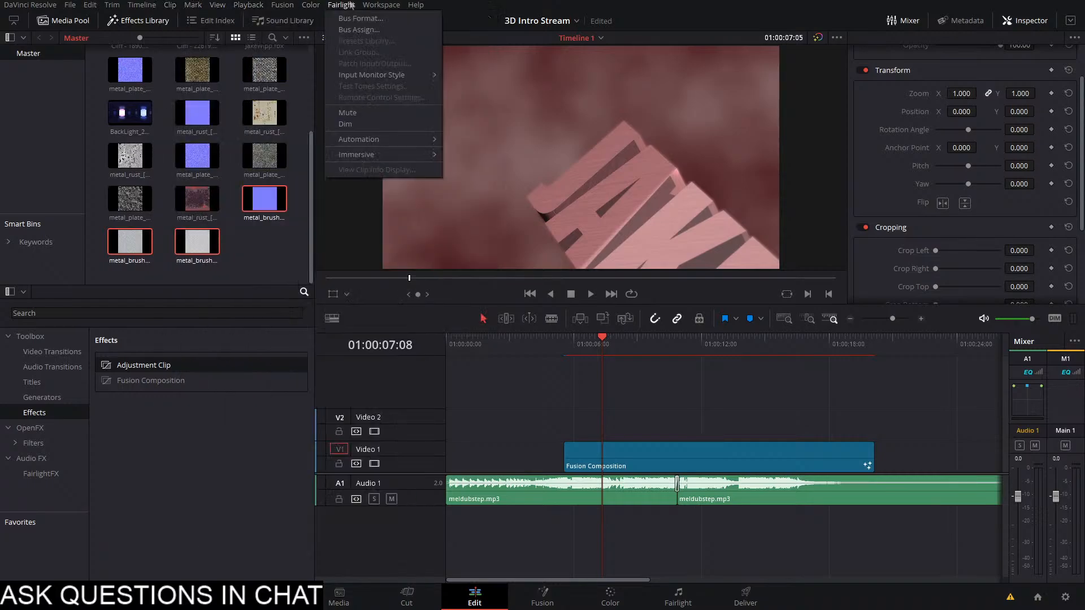
{"action": "mouse_move", "coordinate": [271, 5]}
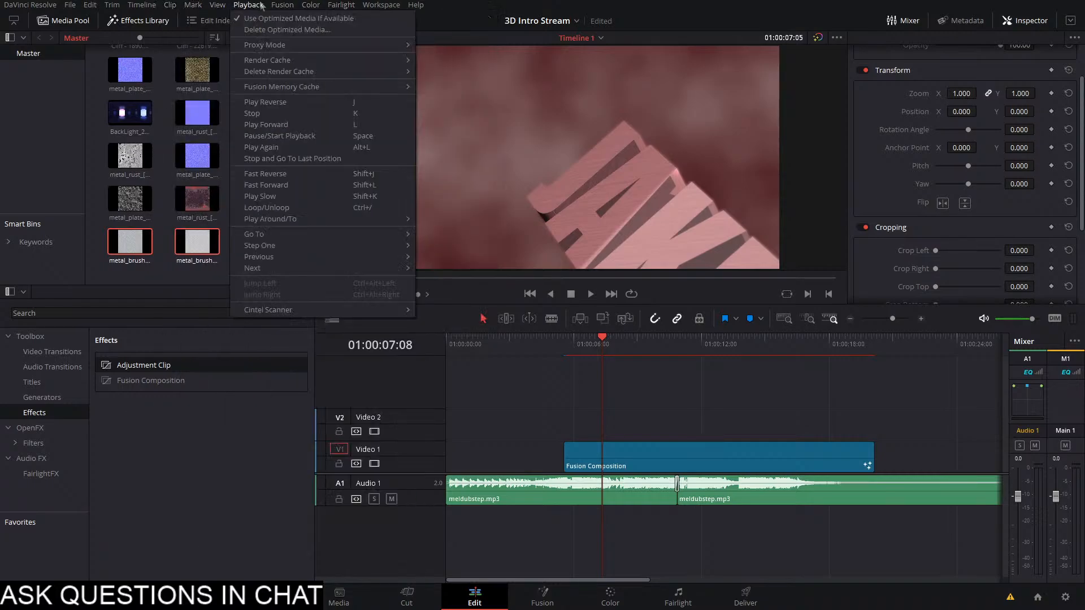
{"action": "left_click", "coordinate": [263, 6]}
{"action": "left_click", "coordinate": [381, 5]}
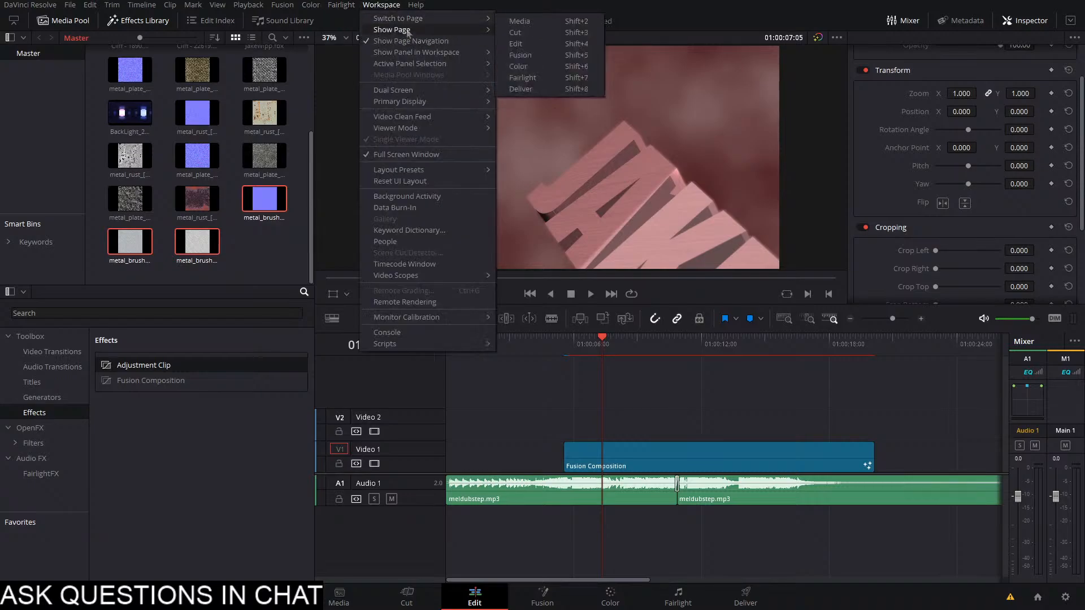
{"action": "mouse_move", "coordinate": [409, 24]}
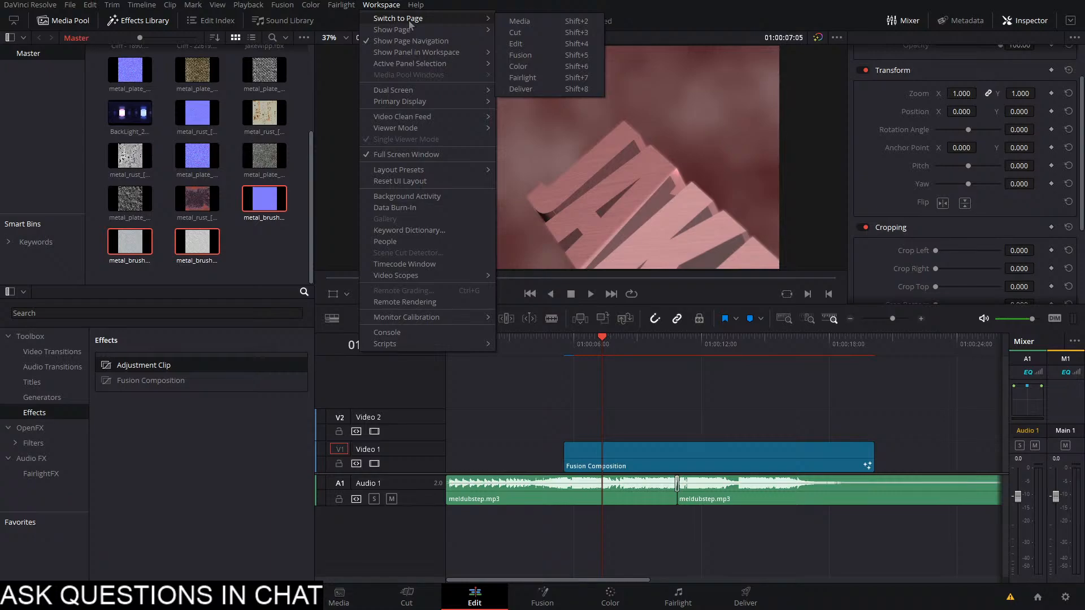
{"action": "mouse_move", "coordinate": [423, 63]}
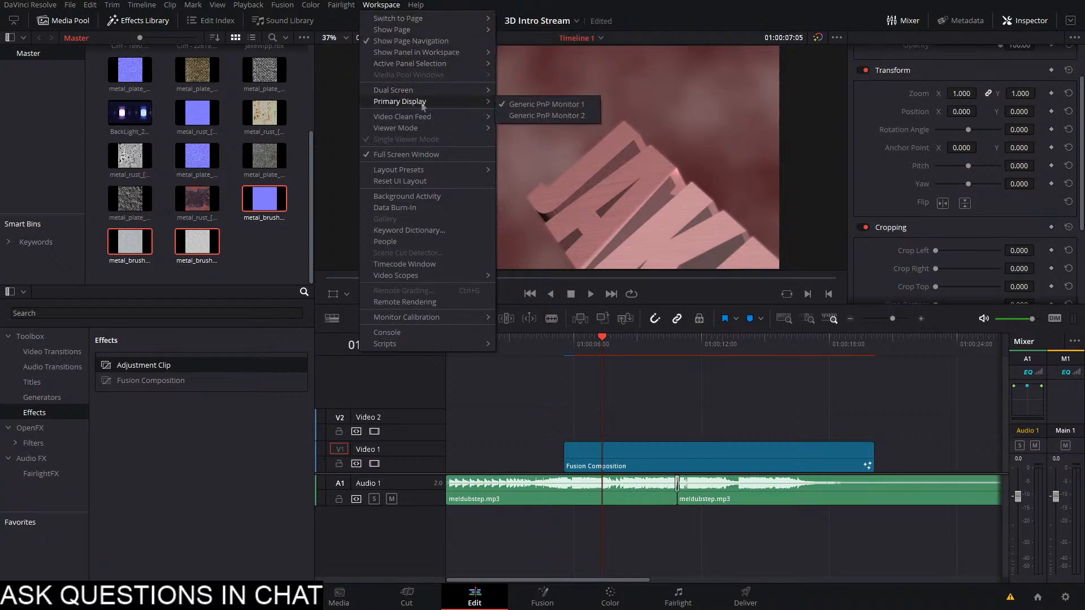
{"action": "mouse_move", "coordinate": [418, 132]}
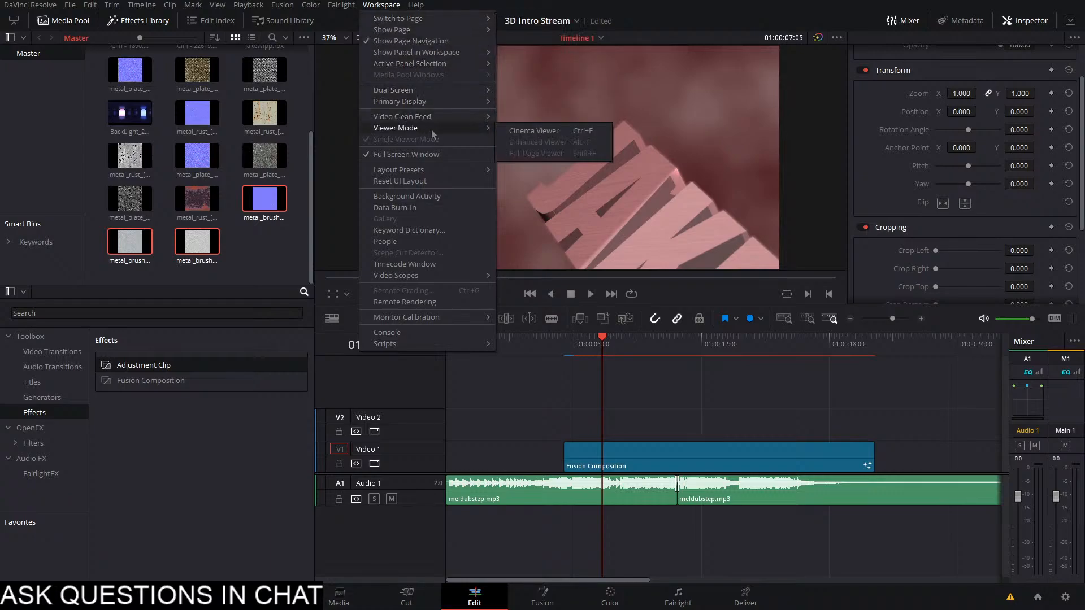
{"action": "left_click", "coordinate": [534, 133]}
{"action": "mouse_move", "coordinate": [829, 503]}
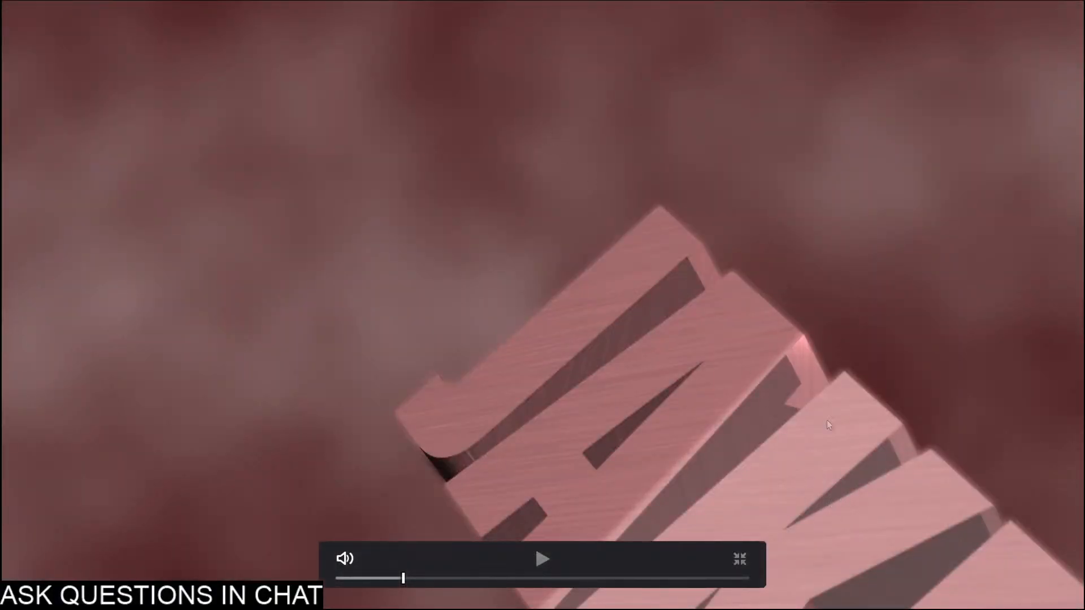
{"action": "key", "text": "Escape"}
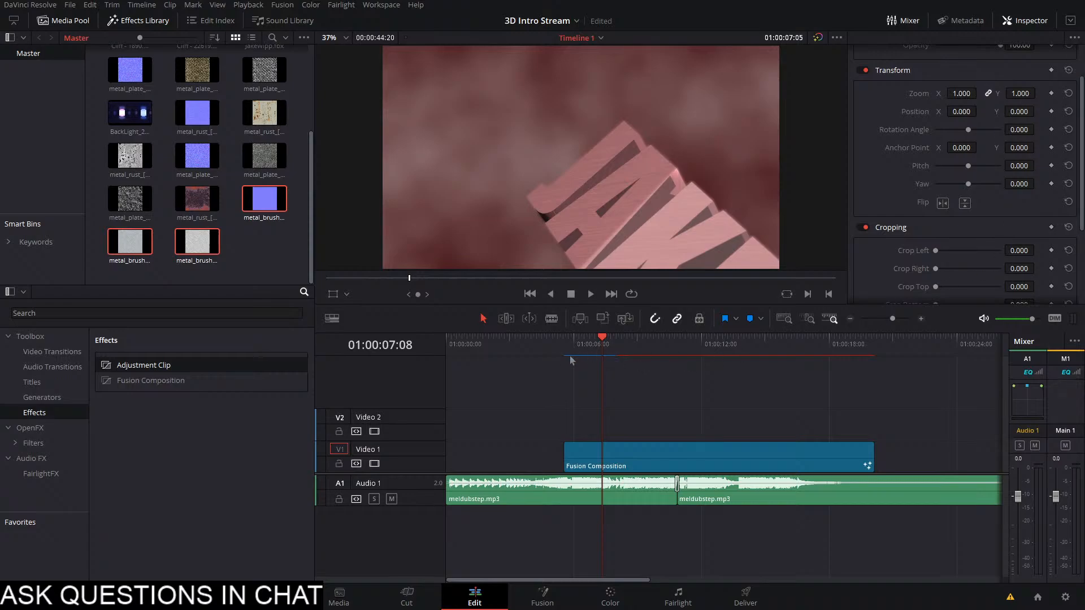
Park the playhead at 01:00:06:17, select the Fusion Composition clip and open it on the Fusion page
{"action": "left_click", "coordinate": [579, 359]}
{"action": "left_click_drag", "start_coordinate": [579, 357], "coordinate": [590, 357]}
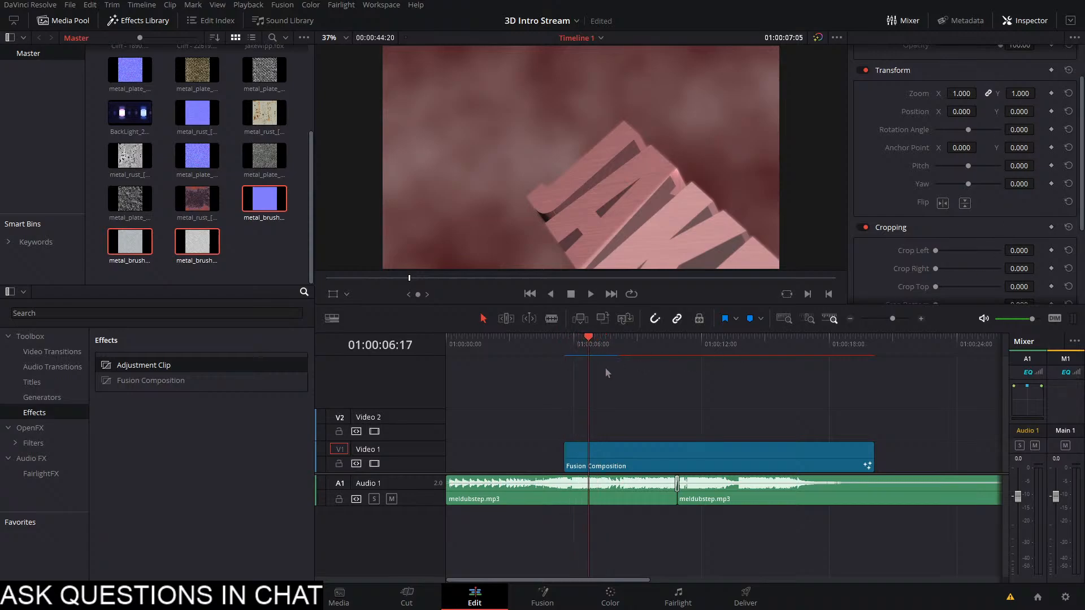
{"action": "left_click", "coordinate": [677, 466]}
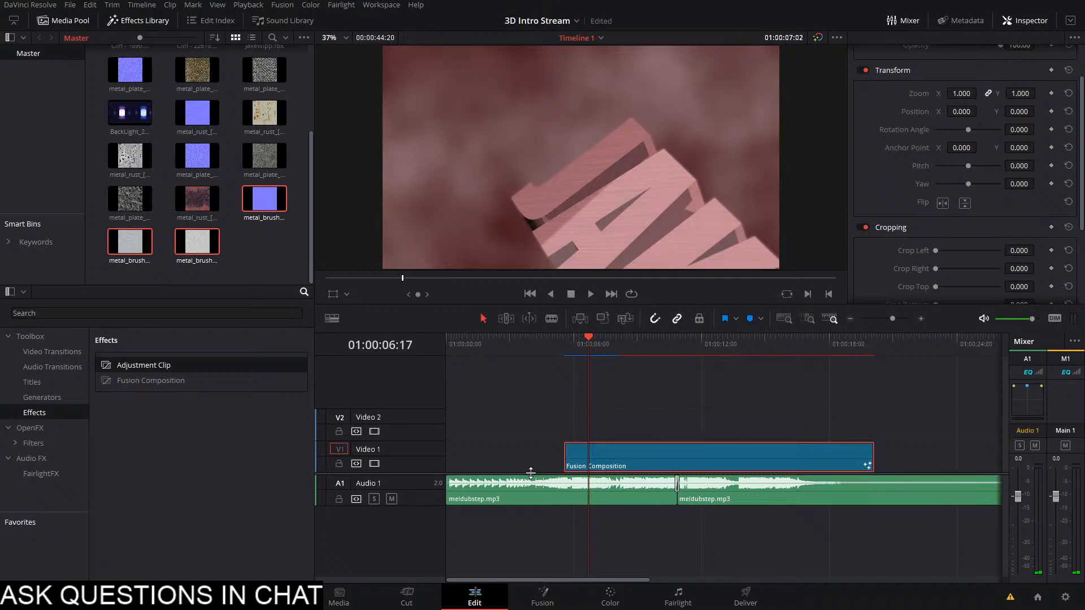
{"action": "left_click", "coordinate": [543, 596]}
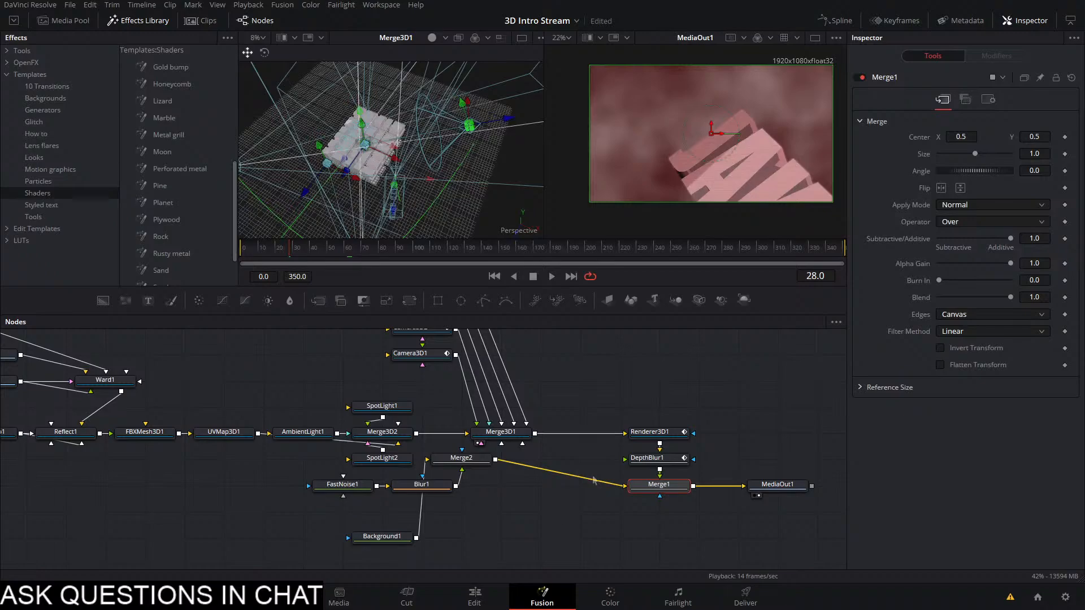
Set SpotLight1's color to a strong red with saturation 0.885 and its shadow color to white
{"action": "left_click_drag", "start_coordinate": [247, 419], "coordinate": [518, 460]}
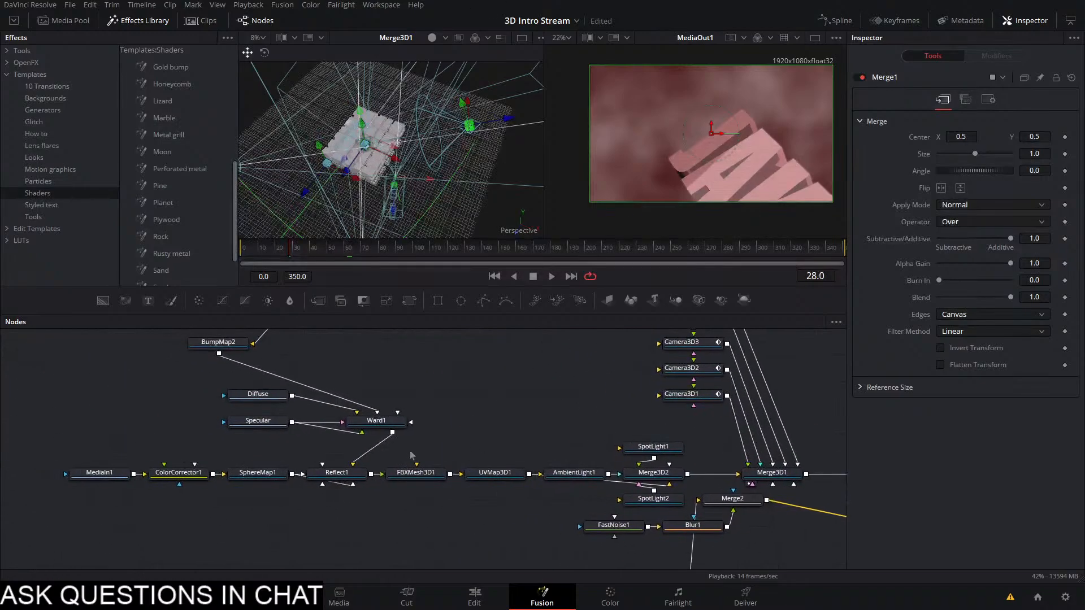
{"action": "left_click", "coordinate": [259, 399]}
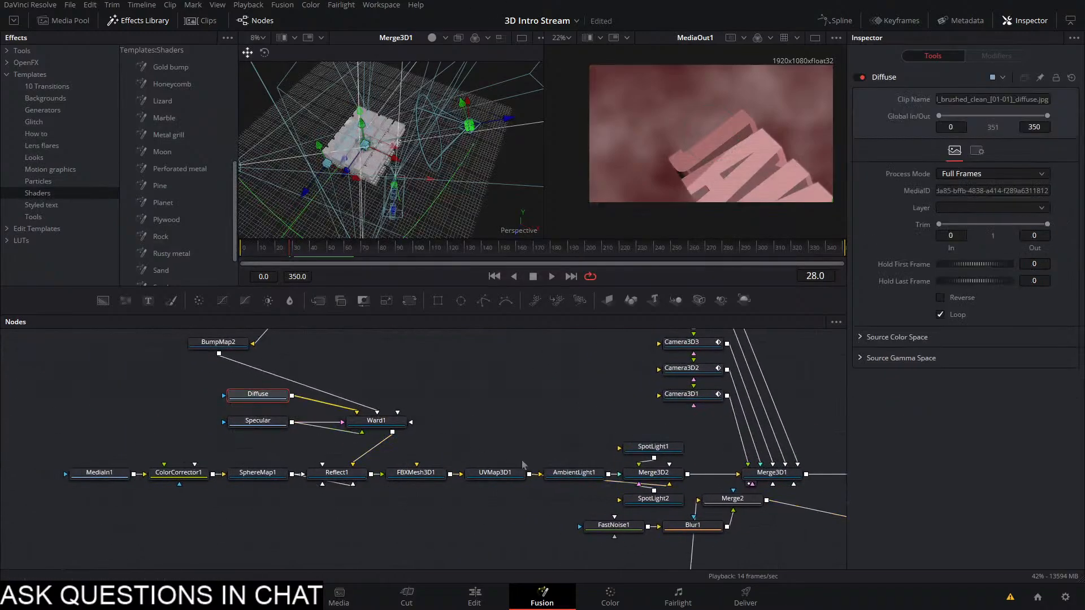
{"action": "left_click", "coordinate": [663, 450]}
{"action": "left_click", "coordinate": [1039, 151]}
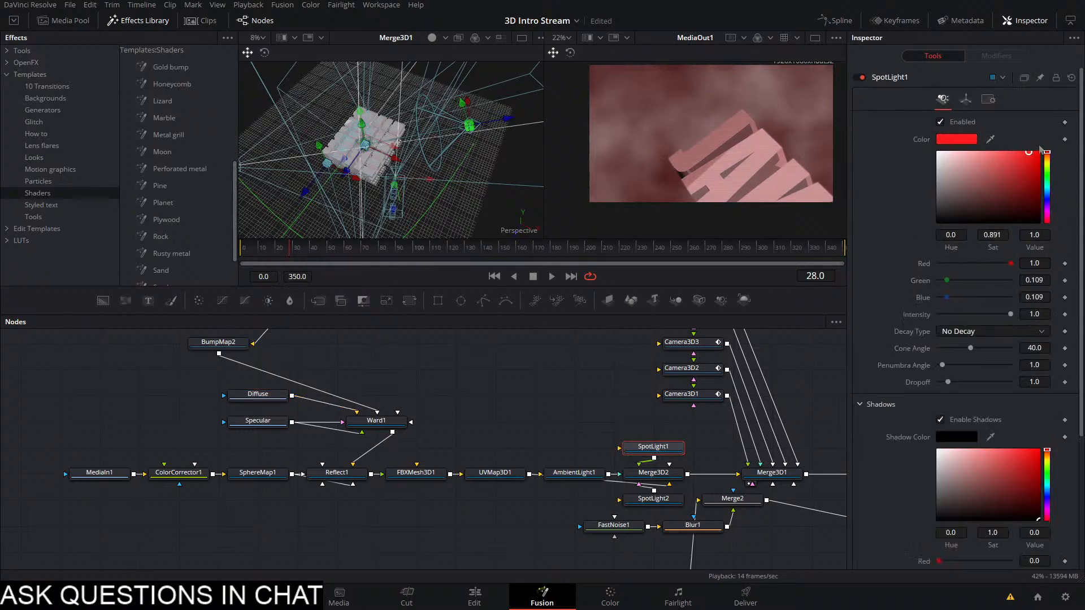
{"action": "left_click", "coordinate": [1028, 153]}
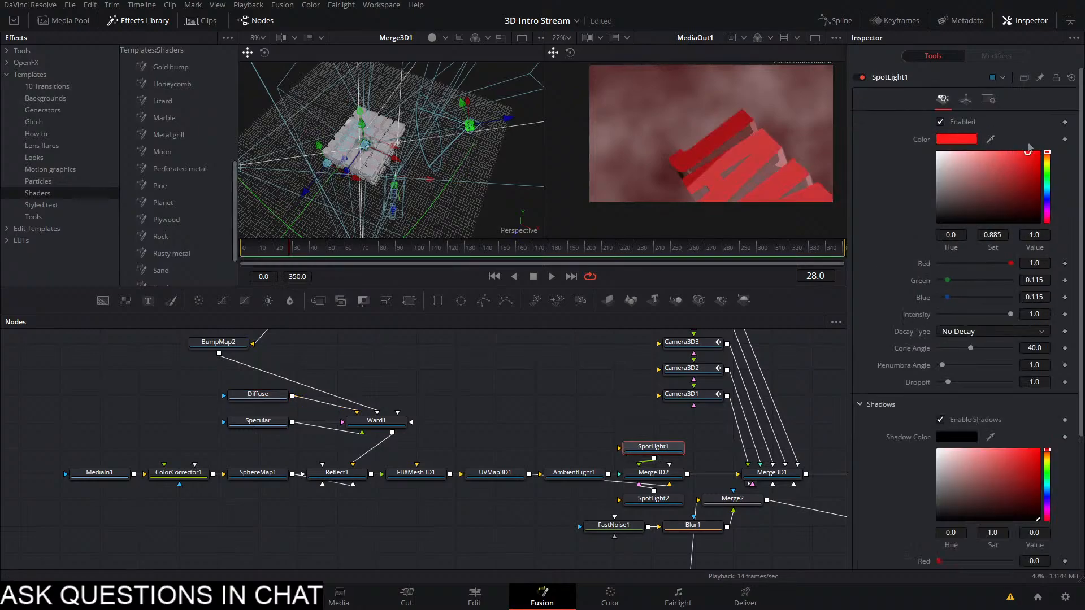
{"action": "left_click", "coordinate": [1023, 450]}
{"action": "left_click_drag", "start_coordinate": [1023, 444], "coordinate": [899, 446]}
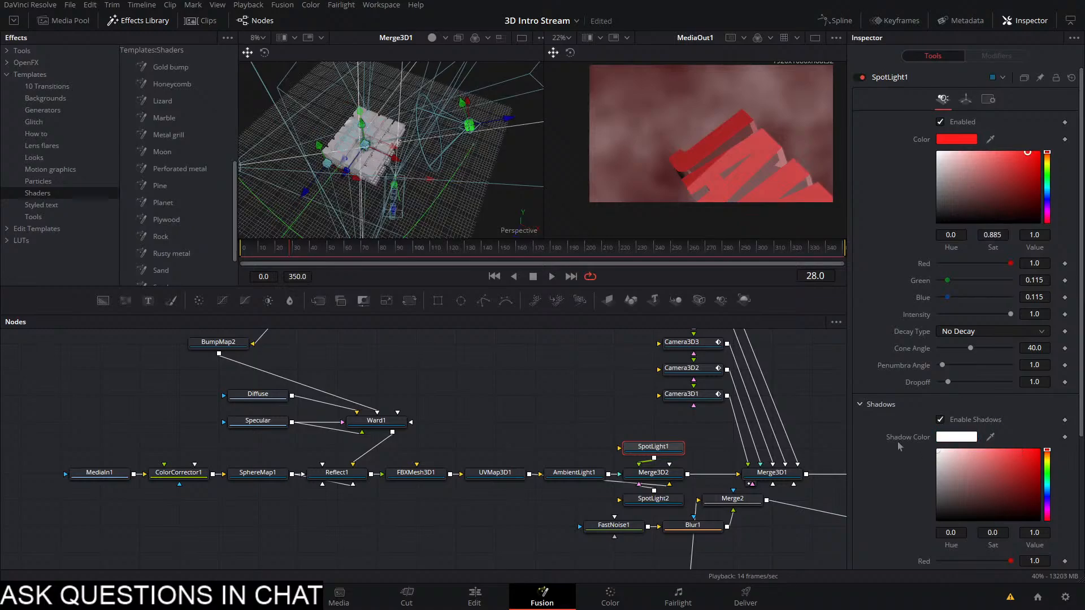
Set SpotLight2's color to a strong red with saturation 0.945
{"action": "left_click", "coordinate": [655, 501]}
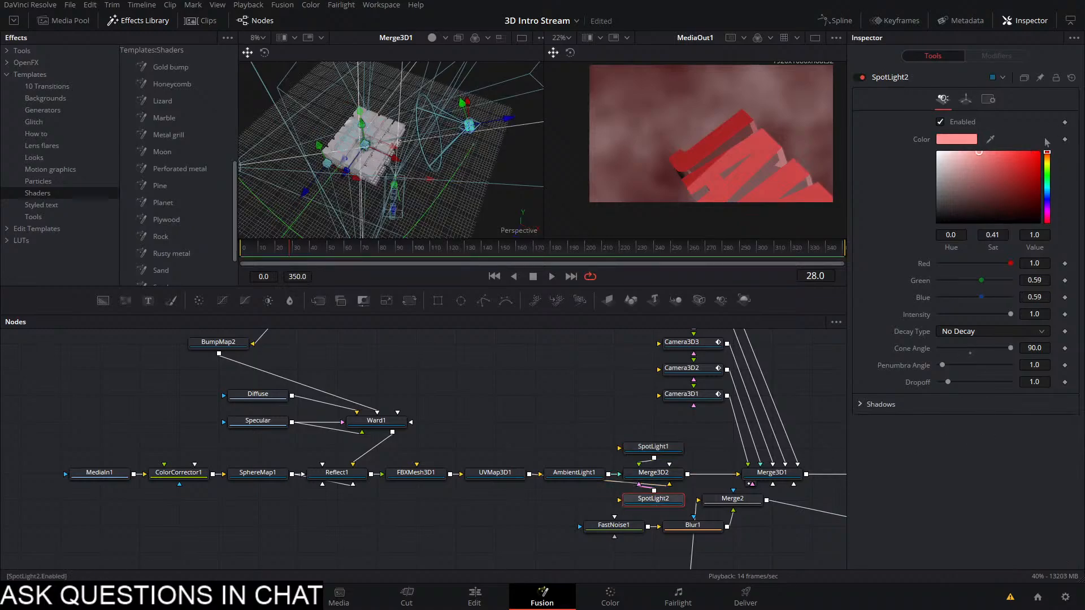
{"action": "left_click", "coordinate": [1034, 153]}
Brighten FastNoise1's first color to a pure red with value 0.598 and raise the noise brightness slightly
{"action": "left_click_drag", "start_coordinate": [507, 421], "coordinate": [437, 360]}
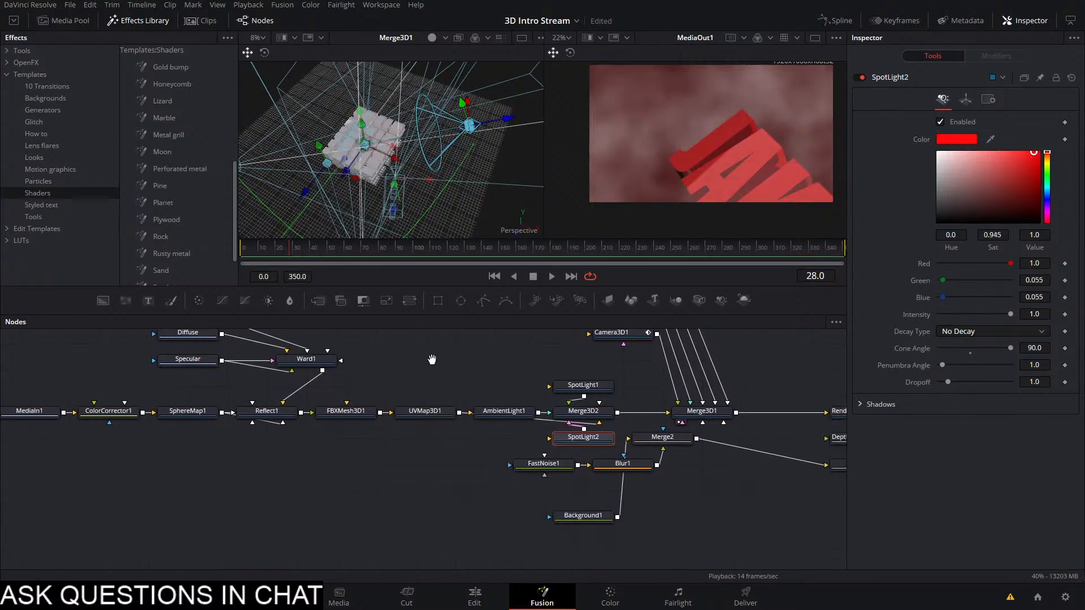
{"action": "left_click", "coordinate": [544, 465]}
{"action": "left_click", "coordinate": [954, 134]}
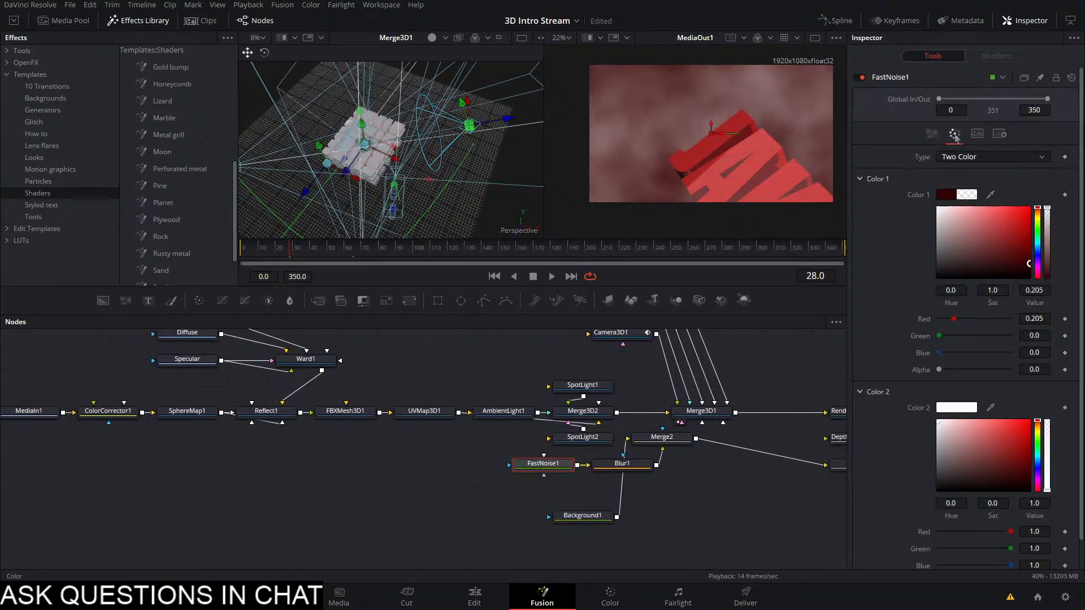
{"action": "mouse_move", "coordinate": [1022, 217]}
{"action": "left_mouse_down"}
{"action": "mouse_move", "coordinate": [1045, 258]}
{"action": "mouse_move", "coordinate": [1064, 238]}
{"action": "mouse_move", "coordinate": [1068, 265]}
{"action": "mouse_move", "coordinate": [1078, 235]}
{"action": "left_mouse_up"}
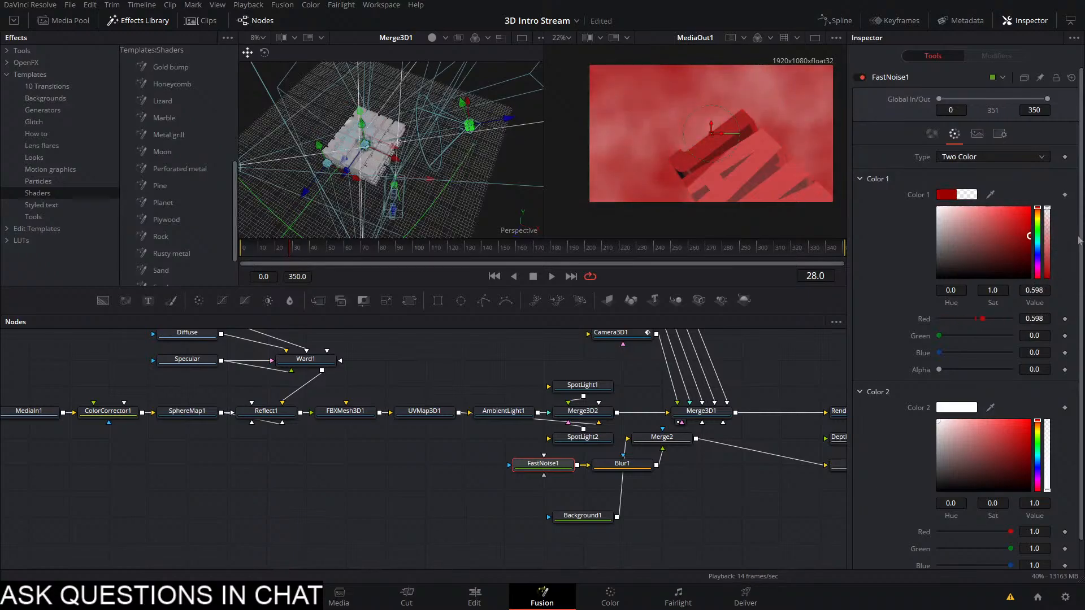
{"action": "left_click", "coordinate": [932, 134]}
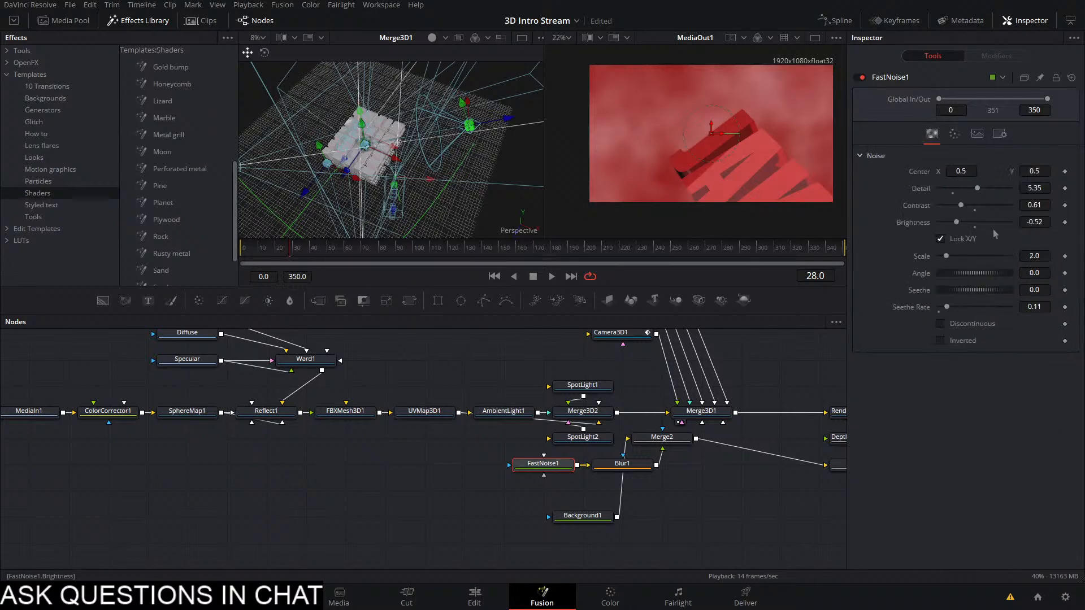
{"action": "mouse_move", "coordinate": [957, 226]}
{"action": "left_mouse_down"}
{"action": "mouse_move", "coordinate": [948, 225]}
{"action": "mouse_move", "coordinate": [973, 226]}
{"action": "mouse_move", "coordinate": [949, 240]}
{"action": "mouse_move", "coordinate": [951, 208]}
{"action": "mouse_move", "coordinate": [964, 212]}
{"action": "mouse_move", "coordinate": [950, 223]}
{"action": "mouse_move", "coordinate": [961, 223]}
{"action": "left_mouse_up"}
Lower Merge2's blend to 0.354 and briefly play back the composition
{"action": "left_click_drag", "start_coordinate": [681, 486], "coordinate": [570, 502]}
{"action": "left_click", "coordinate": [577, 462]}
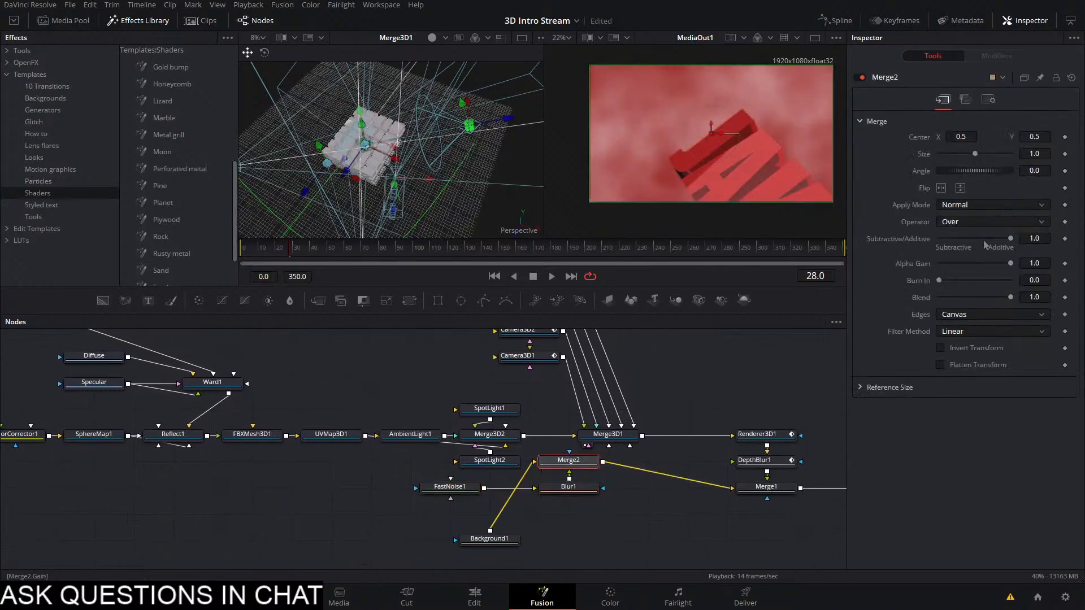
{"action": "left_click_drag", "start_coordinate": [1012, 299], "coordinate": [963, 310]}
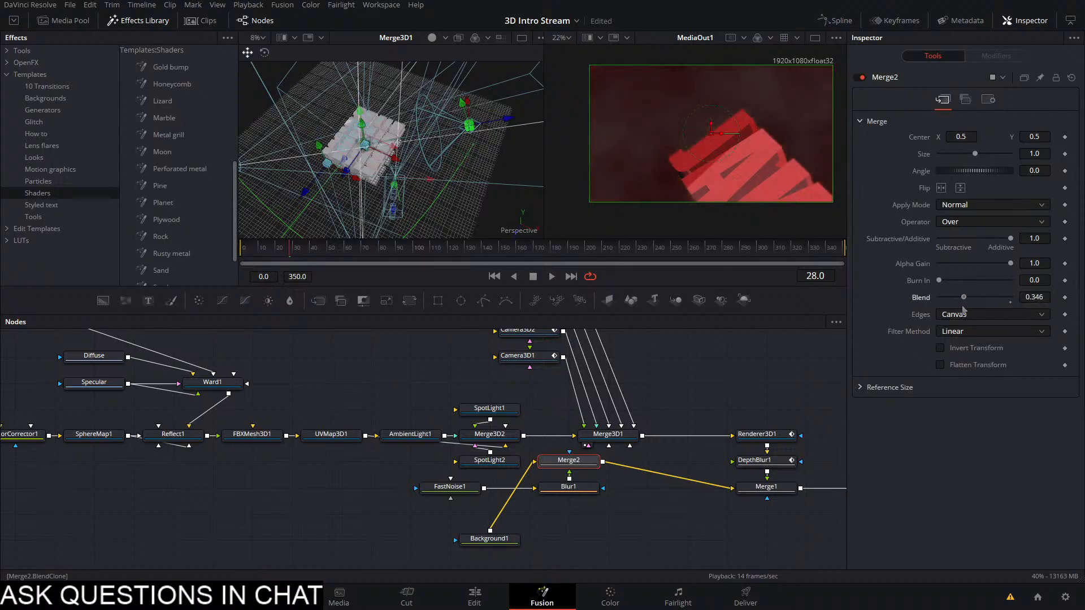
{"action": "key", "text": "space"}
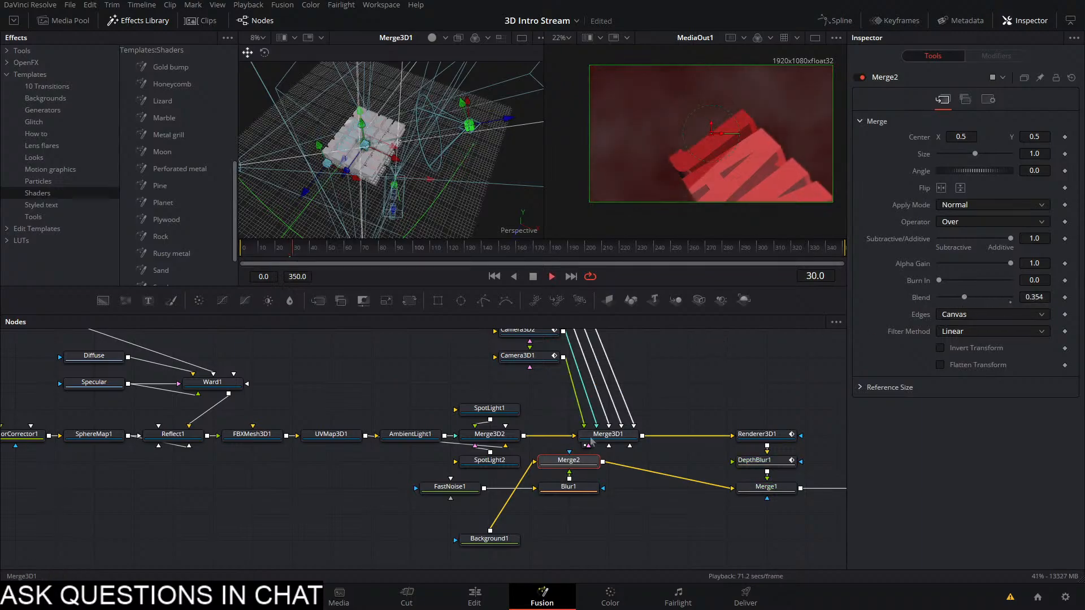
{"action": "key", "text": "space"}
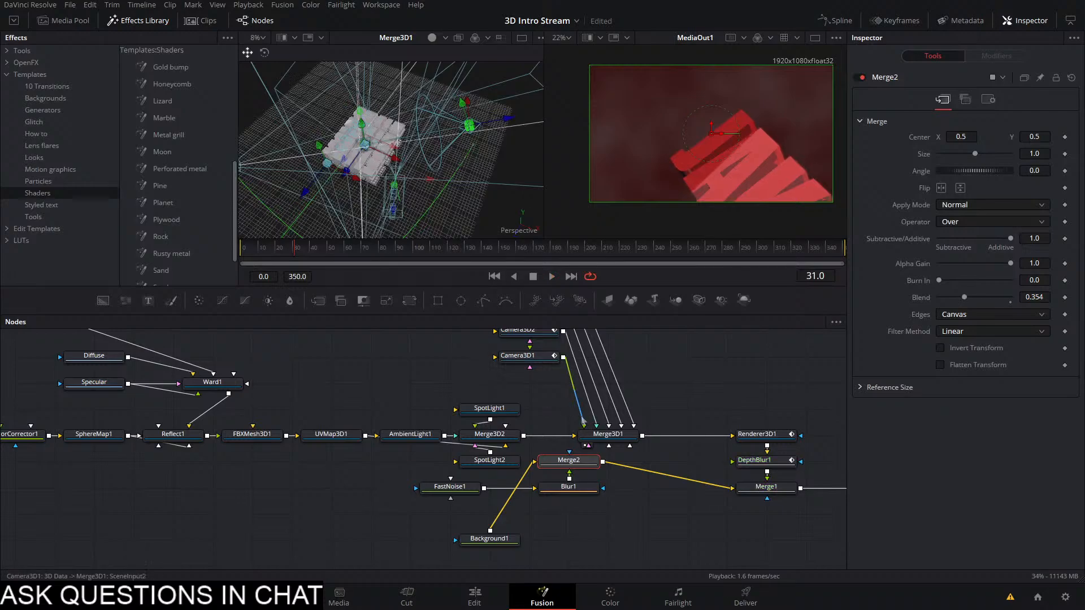
Tidy the node graph, moving the background and output nodes lower and placing SpotLight2 below Merge3D2 and DepthBlur1 below Renderer3D1
{"action": "left_click_drag", "start_coordinate": [619, 438], "coordinate": [447, 394]}
{"action": "left_click_drag", "start_coordinate": [262, 537], "coordinate": [746, 403]}
{"action": "left_click_drag", "start_coordinate": [715, 444], "coordinate": [714, 496]}
{"action": "left_click", "coordinate": [316, 469]}
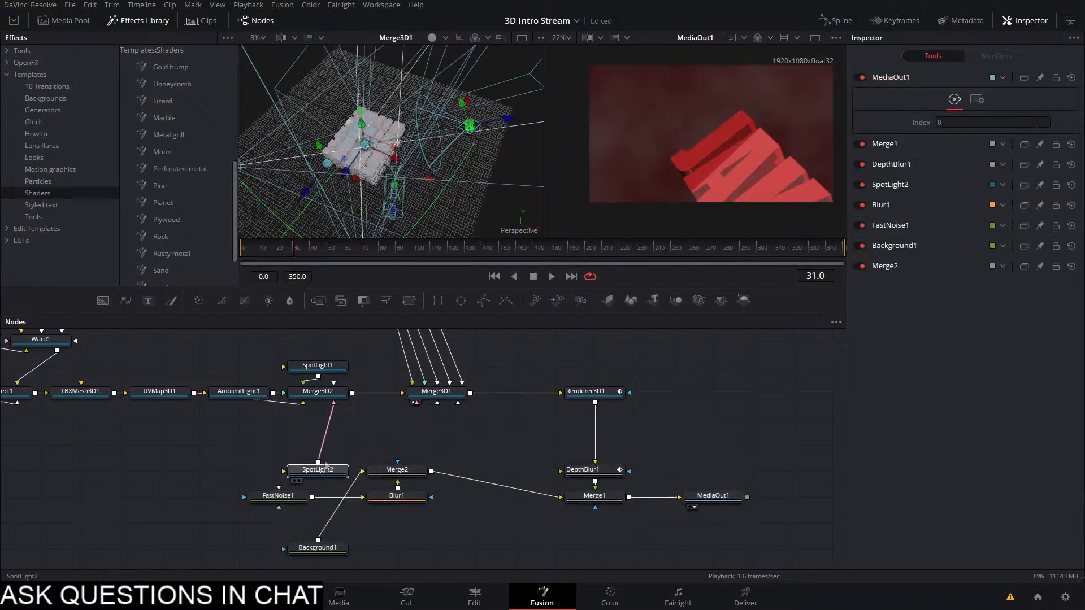
{"action": "left_click_drag", "start_coordinate": [316, 470], "coordinate": [356, 417]}
{"action": "left_click_drag", "start_coordinate": [614, 474], "coordinate": [615, 421]}
Add a Soft Glow node directly after DepthBlur1
{"action": "left_click", "coordinate": [615, 421]}
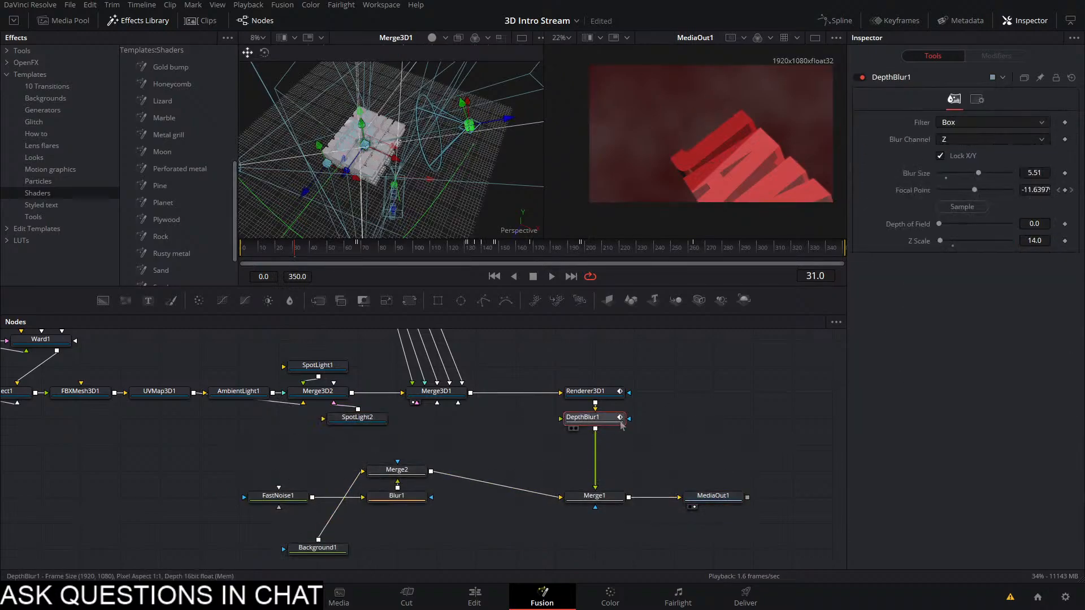
{"action": "key", "text": "shift+space"}
{"action": "type", "text": "glow"}
{"action": "key", "text": "Down"}
{"action": "key", "text": "Down"}
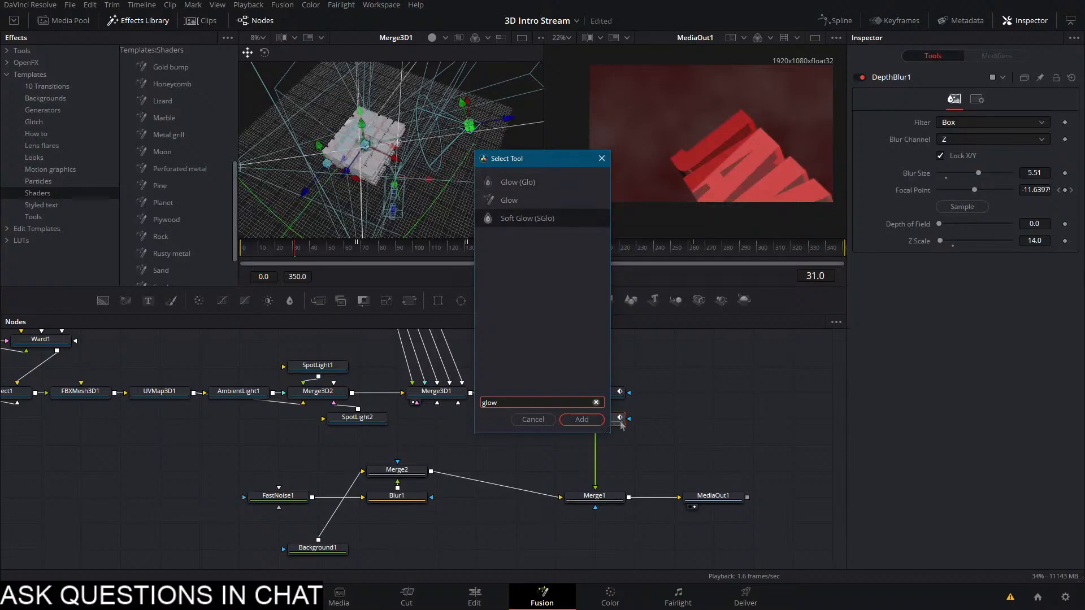
{"action": "key", "text": "Return"}
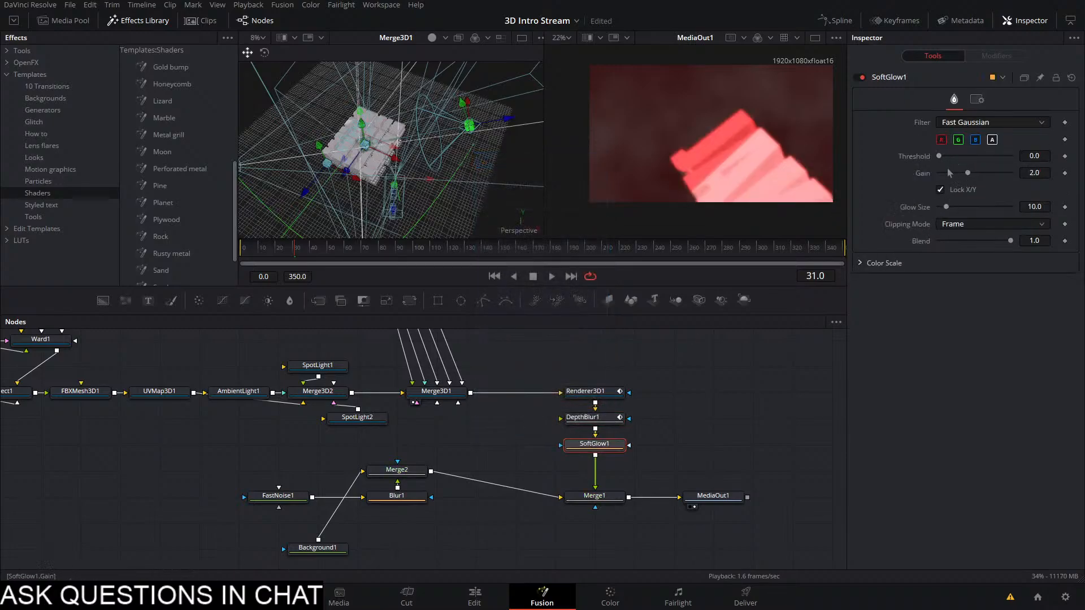
Set SoftGlow1's gain to 0.433 and glow size to 79.5, and save the project
{"action": "mouse_move", "coordinate": [968, 174]}
{"action": "left_mouse_down"}
{"action": "mouse_move", "coordinate": [983, 208]}
{"action": "mouse_move", "coordinate": [956, 175]}
{"action": "mouse_move", "coordinate": [950, 184]}
{"action": "left_mouse_up"}
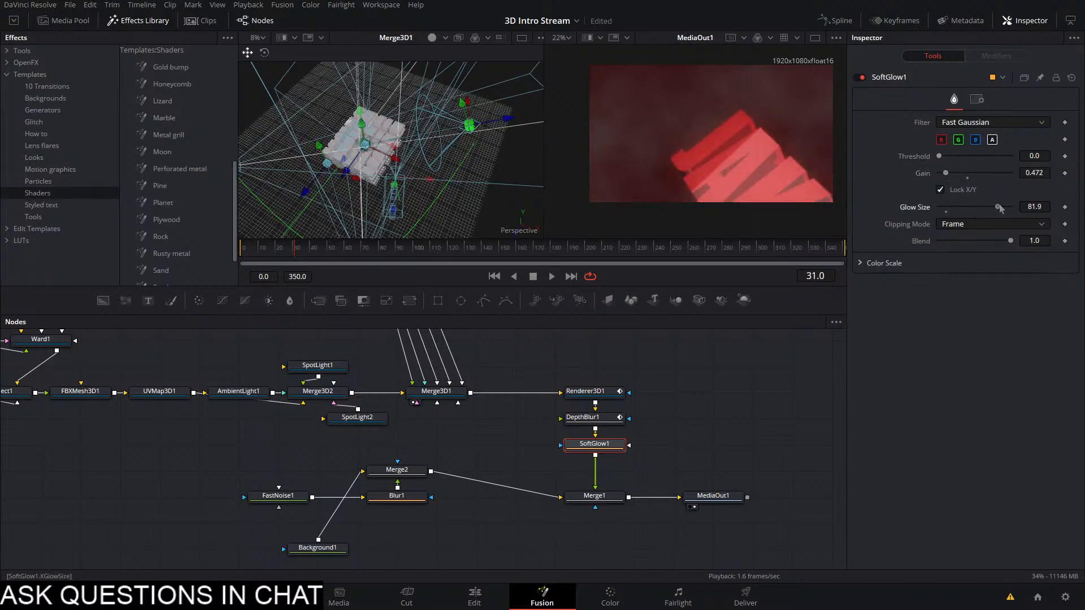
{"action": "left_click_drag", "start_coordinate": [1001, 209], "coordinate": [996, 208]}
{"action": "left_click_drag", "start_coordinate": [946, 173], "coordinate": [951, 181]}
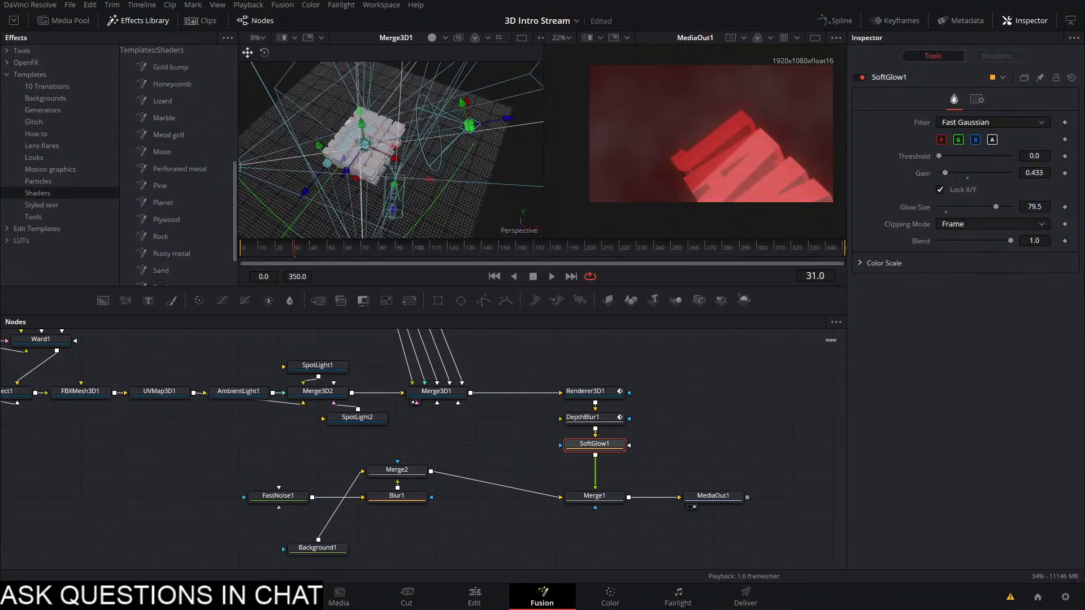
{"action": "key", "text": "ctrl+s"}
Preview the glow on the text at several frames and park the playhead at frame 56
{"action": "left_click", "coordinate": [351, 254]}
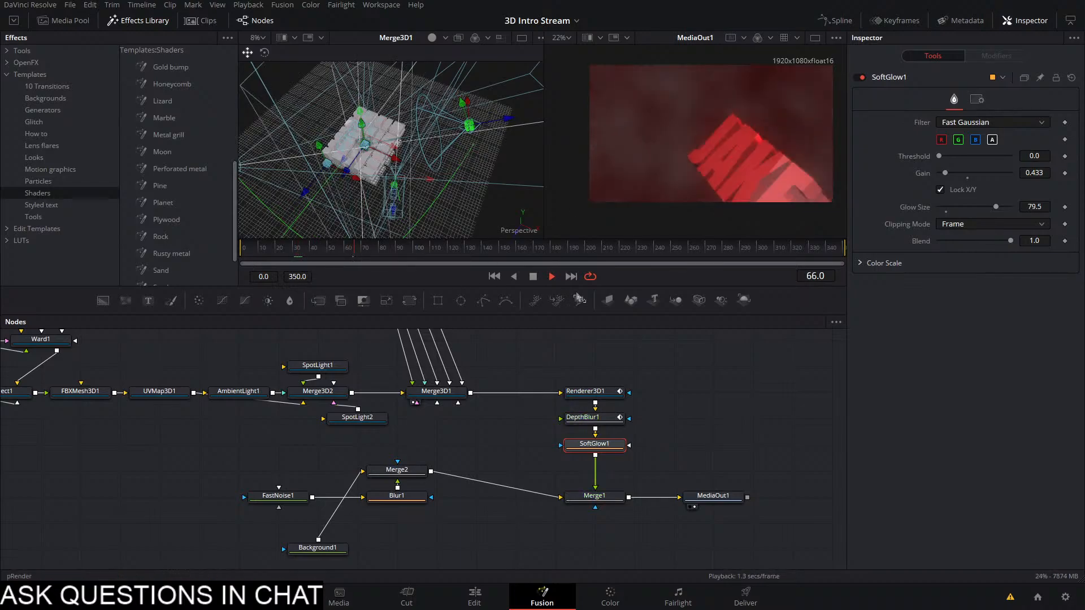
{"action": "left_click", "coordinate": [533, 276]}
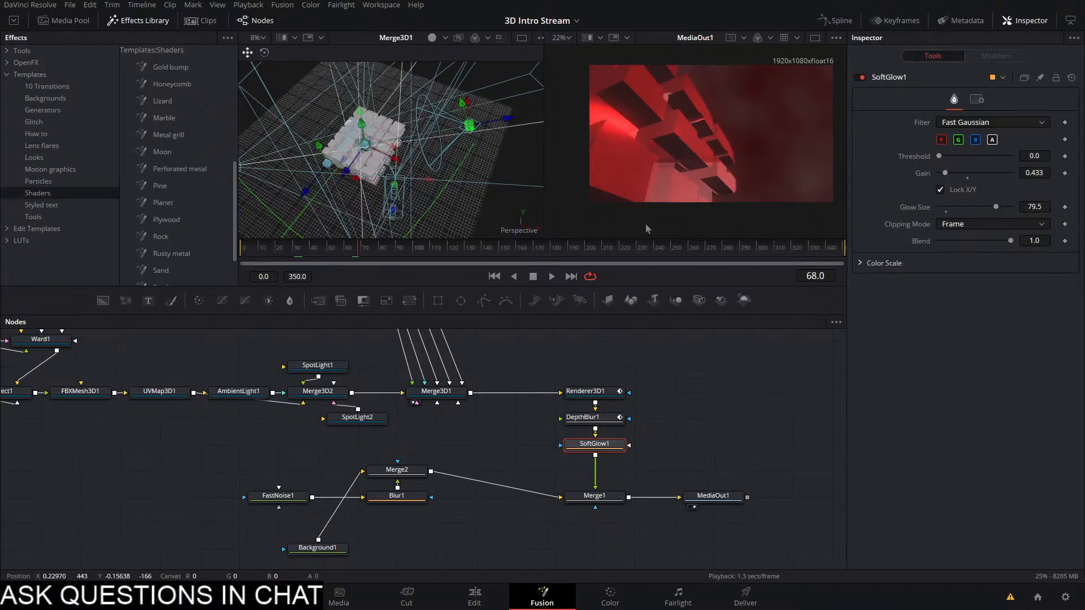
{"action": "left_click", "coordinate": [322, 249]}
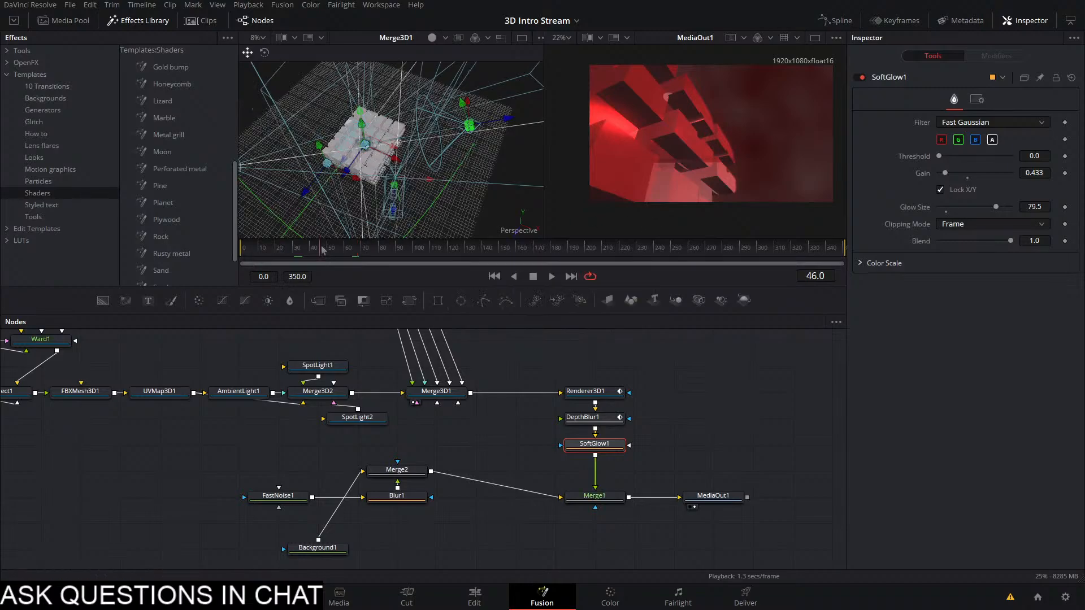
{"action": "left_click", "coordinate": [311, 249]}
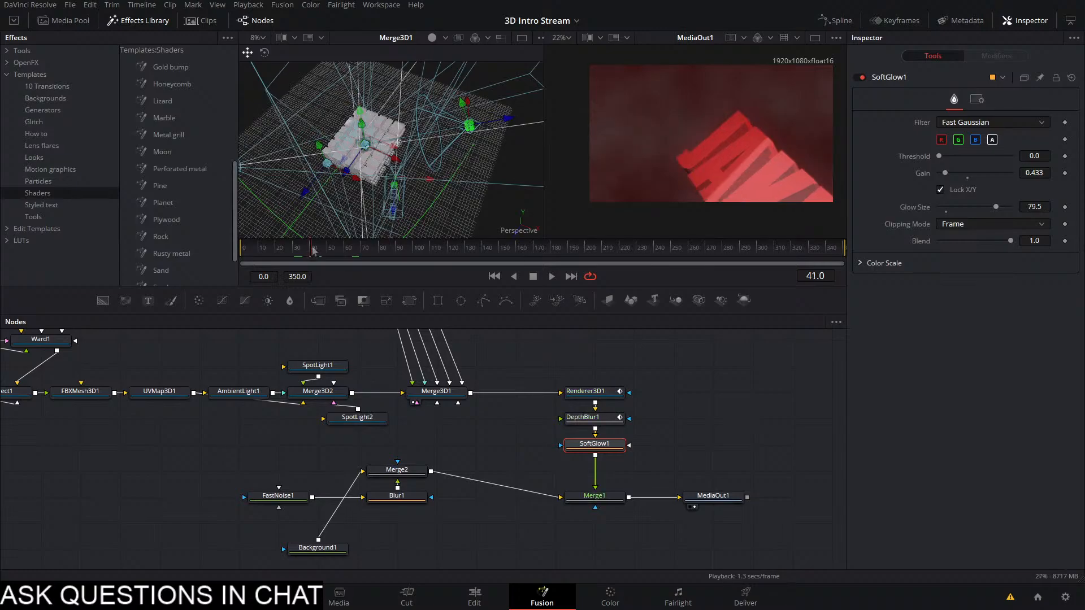
{"action": "left_click", "coordinate": [314, 250]}
{"action": "left_click", "coordinate": [338, 249]}
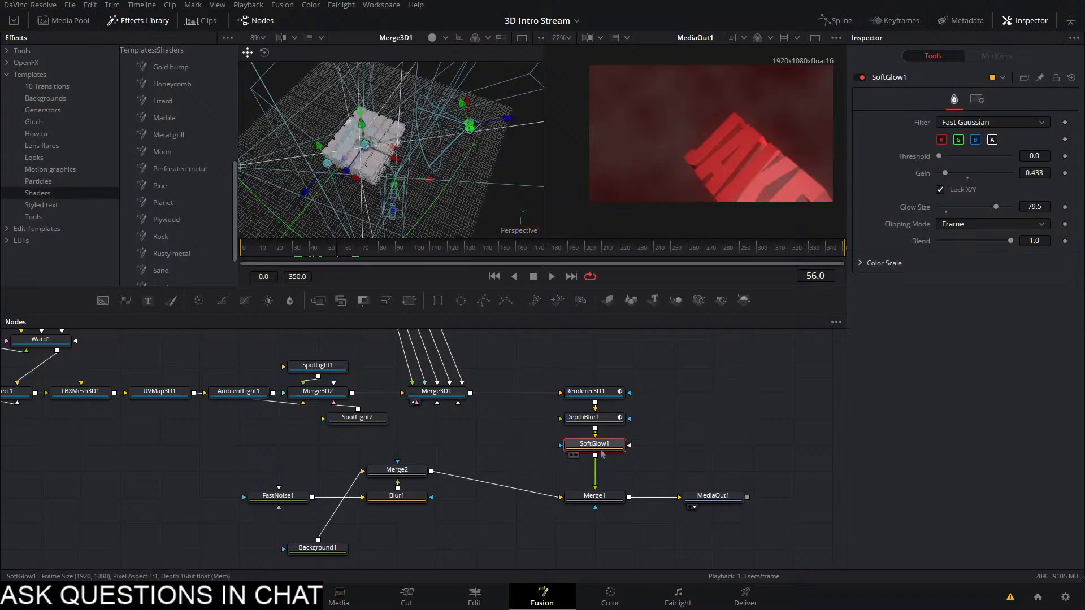
Make room above SoftGlow1 and insert a Fog node between DepthBlur1 and SoftGlow1
{"action": "key", "text": "shift+space"}
{"action": "key", "text": "Escape"}
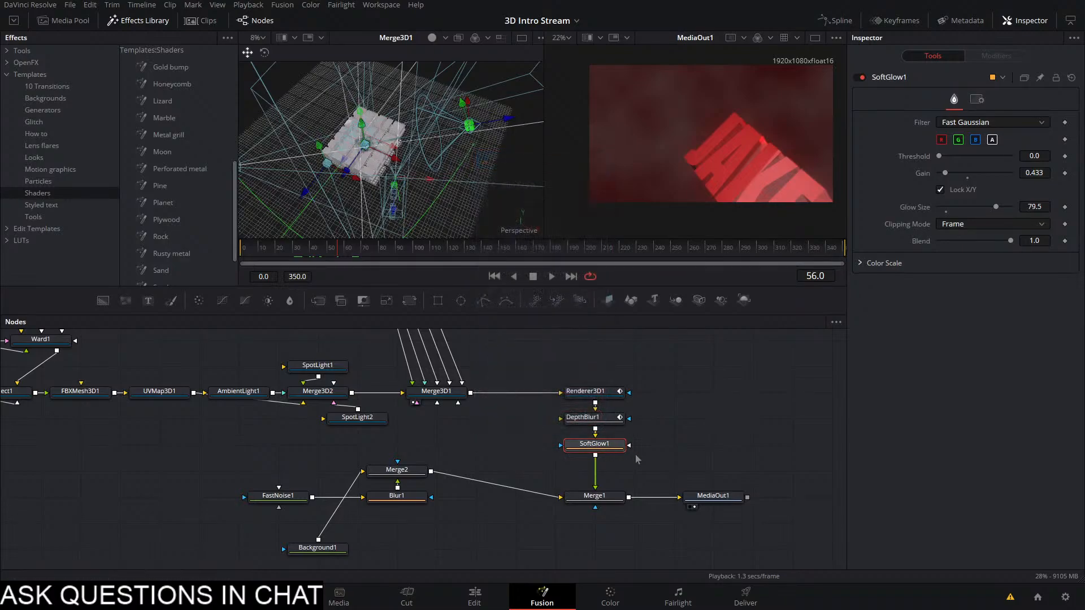
{"action": "left_click_drag", "start_coordinate": [603, 446], "coordinate": [603, 472]}
{"action": "left_click", "coordinate": [610, 420]}
{"action": "key", "text": "shift+space"}
{"action": "type", "text": "fog"}
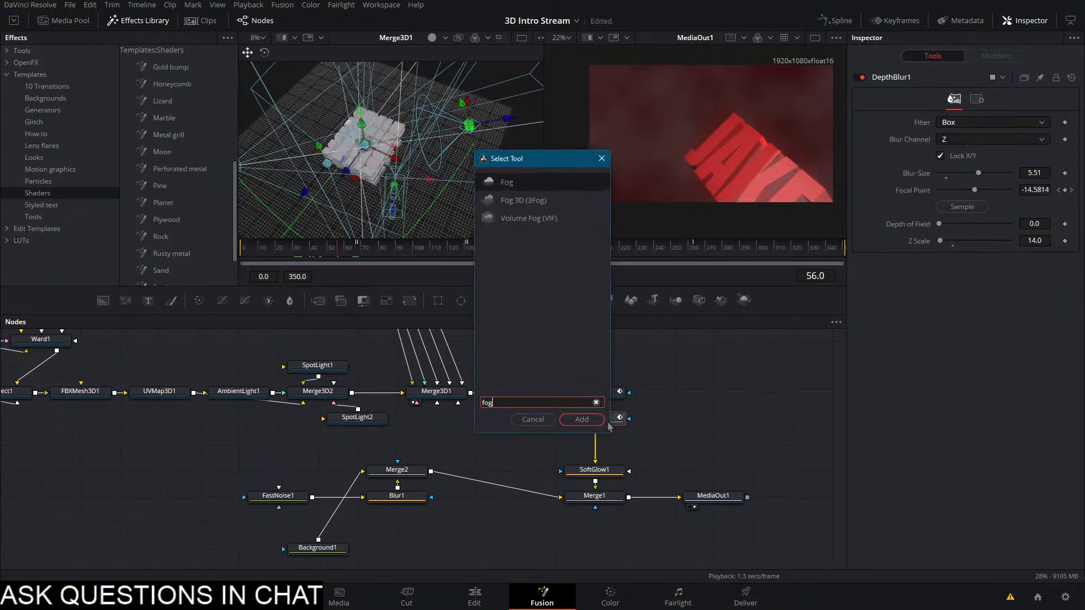
{"action": "key", "text": "Return"}
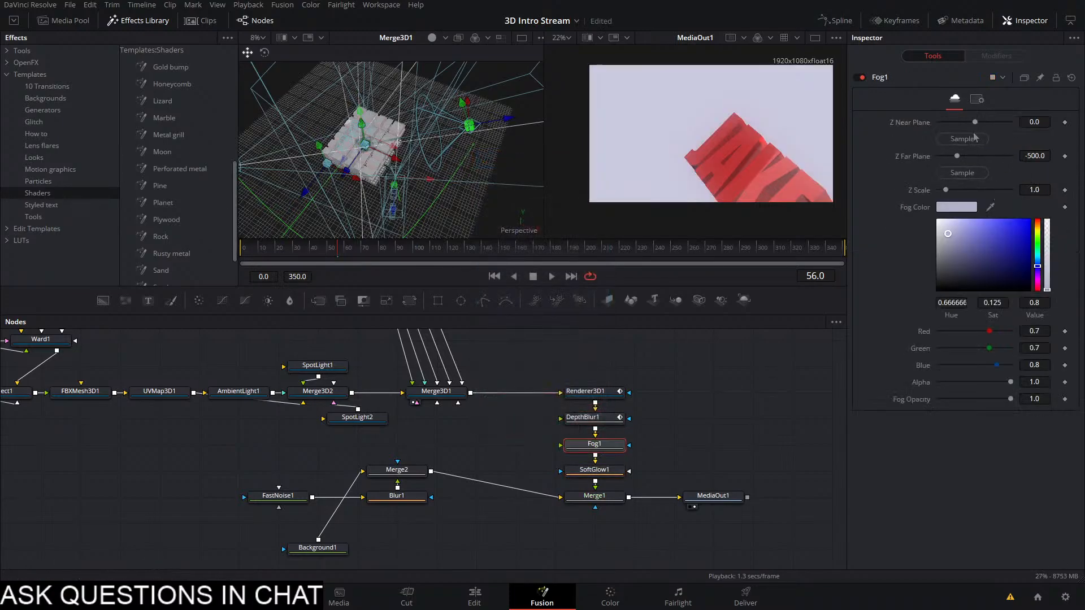
Sample Fog1's Z near and far planes from the 3D text and set the fog color to dark red with value 0.181
{"action": "left_click_drag", "start_coordinate": [976, 139], "coordinate": [729, 120]}
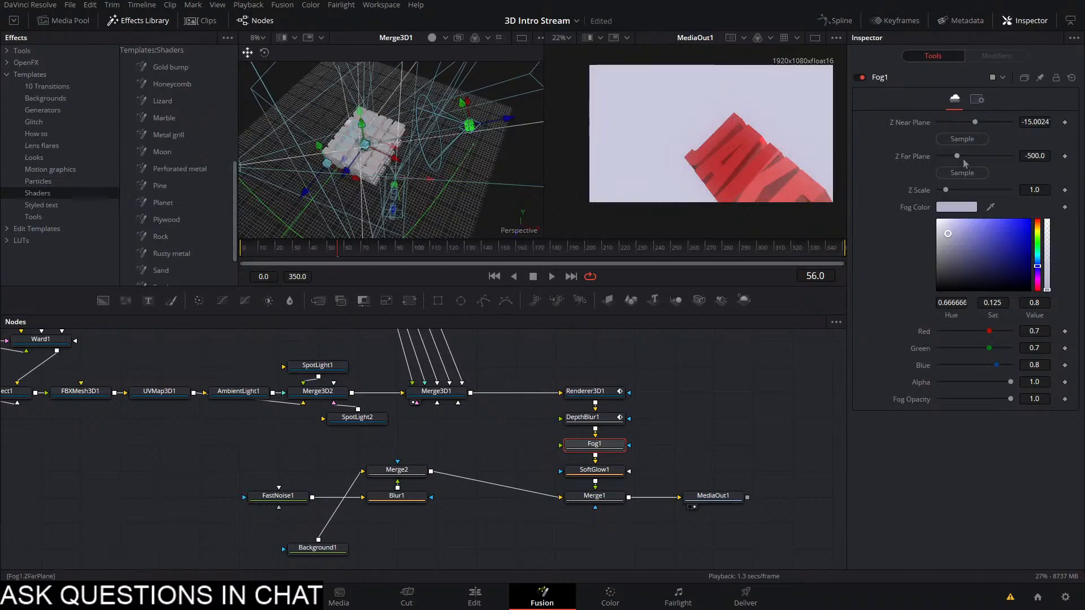
{"action": "left_click_drag", "start_coordinate": [962, 173], "coordinate": [751, 158]}
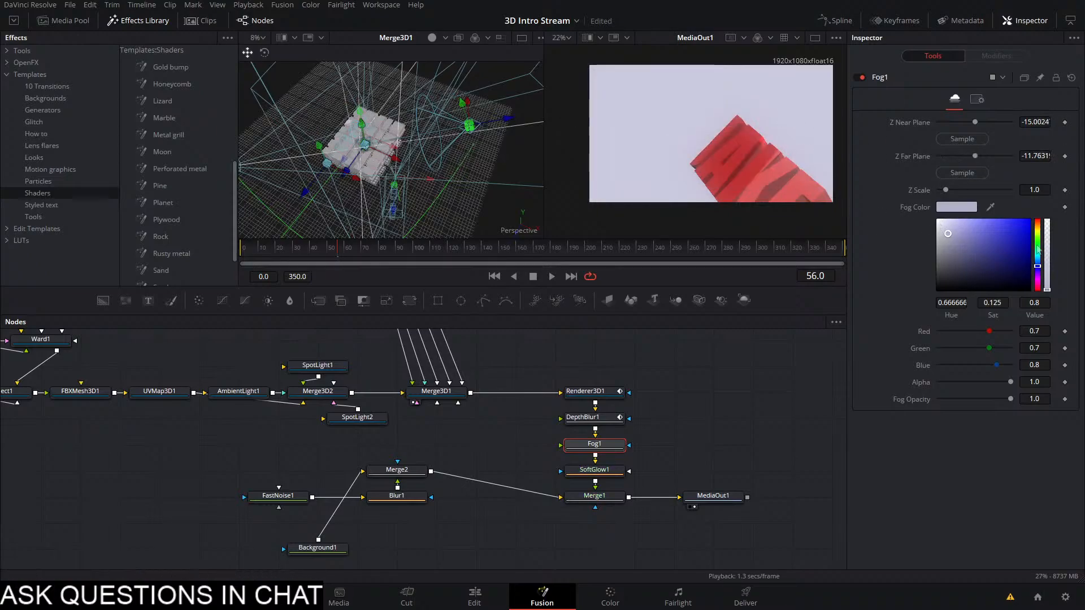
{"action": "mouse_move", "coordinate": [1037, 248]}
{"action": "left_mouse_down"}
{"action": "mouse_move", "coordinate": [1040, 202]}
{"action": "mouse_move", "coordinate": [1029, 274]}
{"action": "mouse_move", "coordinate": [1049, 281]}
{"action": "left_mouse_up"}
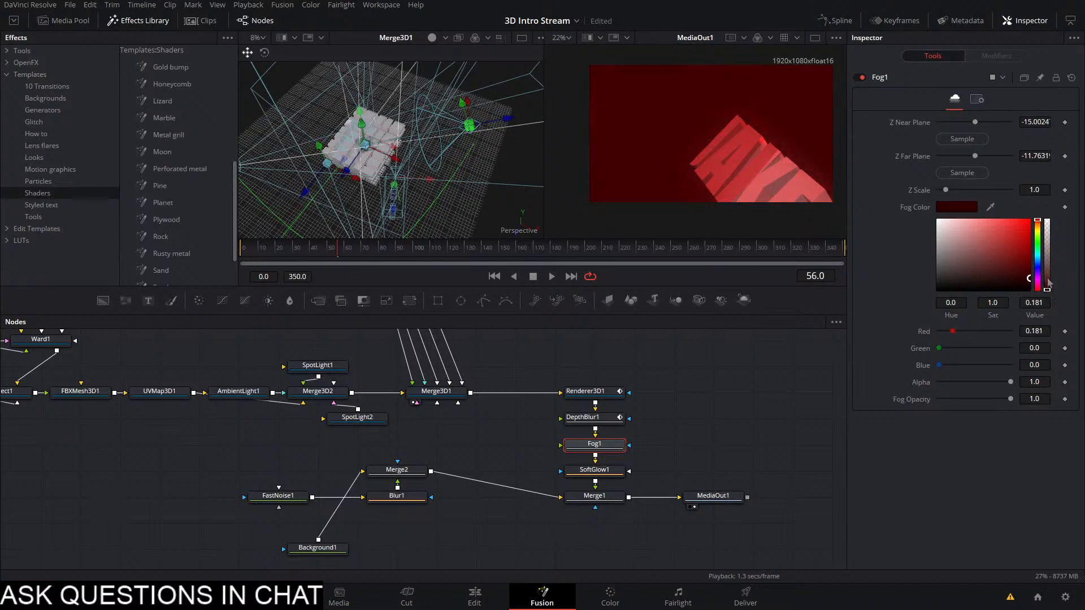
Delete Merge2, Blur1, FastNoise1, Background1 and Merge1, and connect SoftGlow1's output straight to MediaOut1
{"action": "left_click_drag", "start_coordinate": [447, 455], "coordinate": [241, 559]}
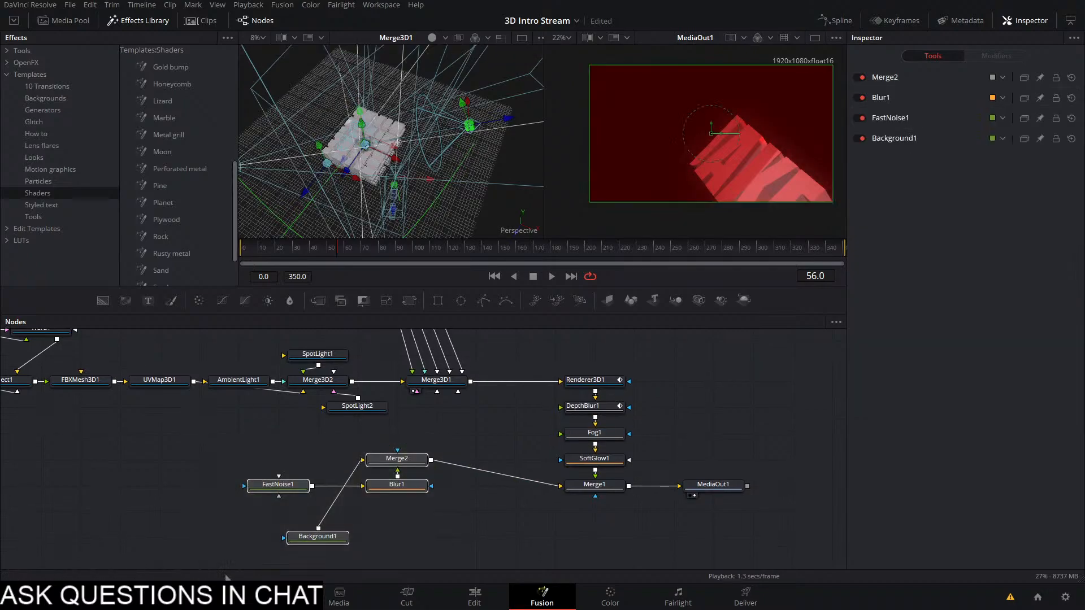
{"action": "key", "text": "Delete"}
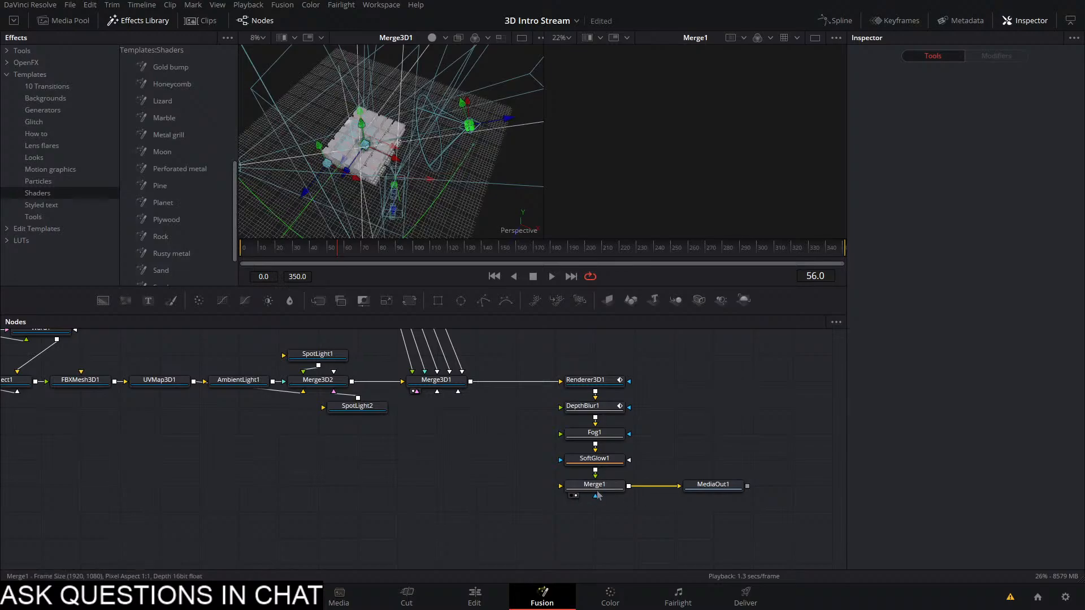
{"action": "left_click", "coordinate": [597, 488]}
{"action": "key", "text": "Delete"}
{"action": "left_click_drag", "start_coordinate": [699, 489], "coordinate": [699, 463]}
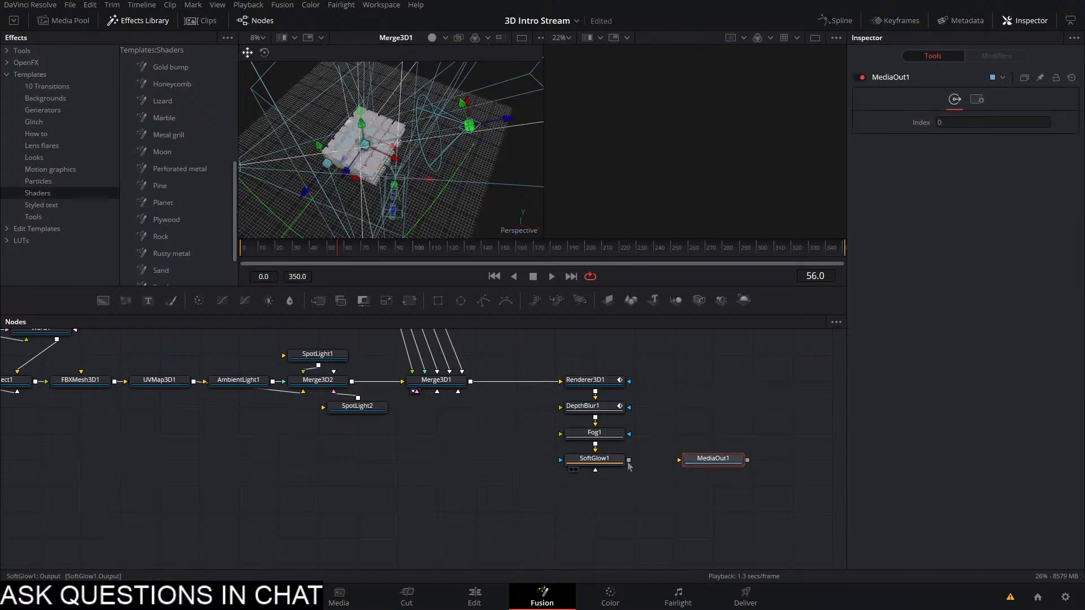
{"action": "left_click_drag", "start_coordinate": [629, 460], "coordinate": [711, 135]}
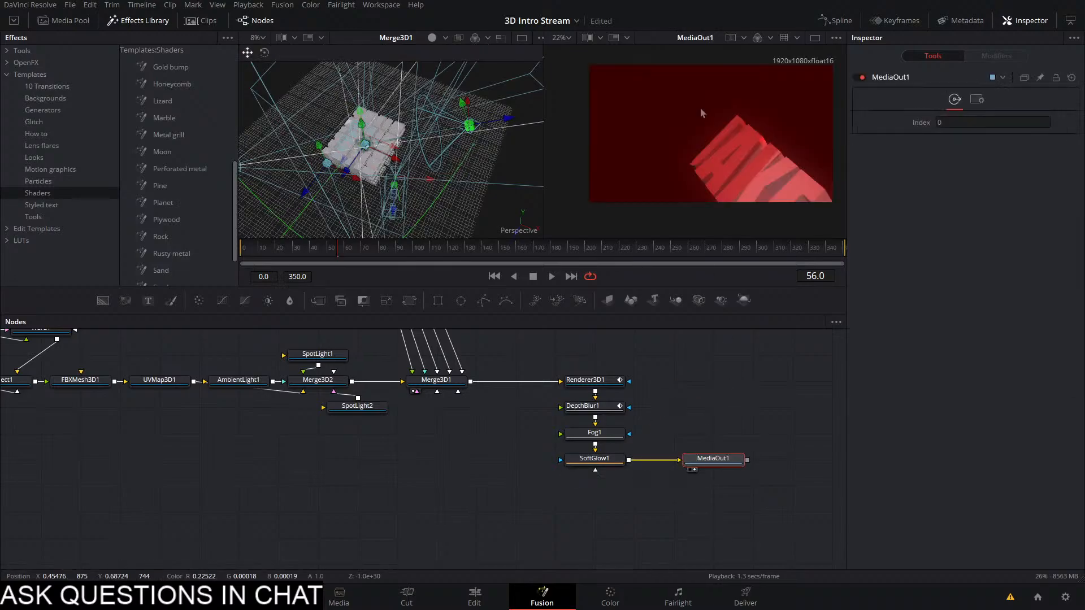
Readjust Fog1's Z near plane to about -11.6 and far plane to about -27.3, with the dark red at value 0.165
{"action": "left_click", "coordinate": [609, 434]}
{"action": "left_click_drag", "start_coordinate": [974, 122], "coordinate": [755, 143]}
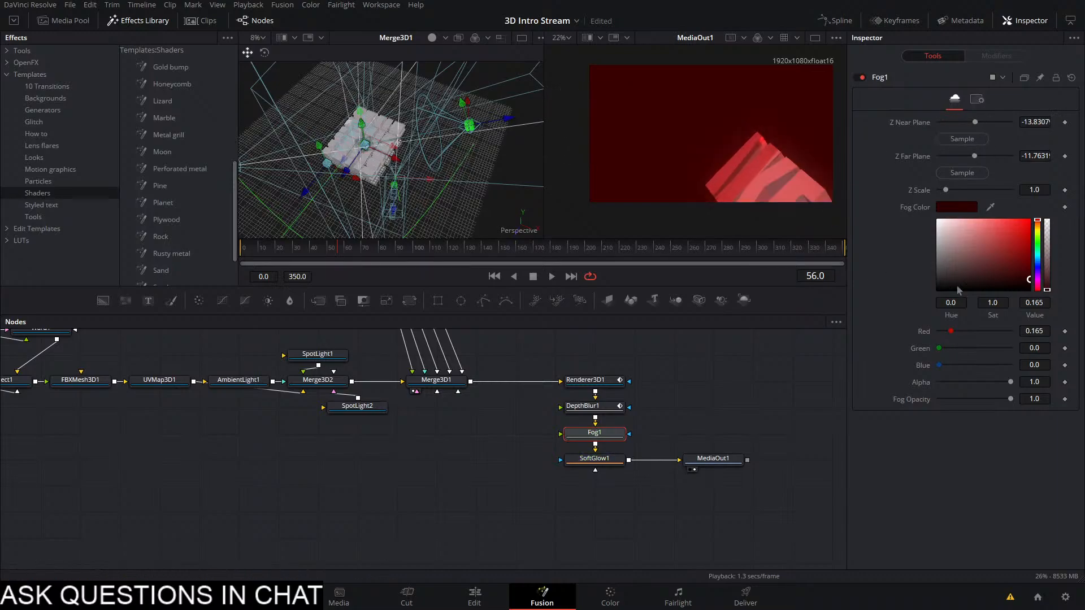
{"action": "left_click_drag", "start_coordinate": [975, 156], "coordinate": [725, 112]}
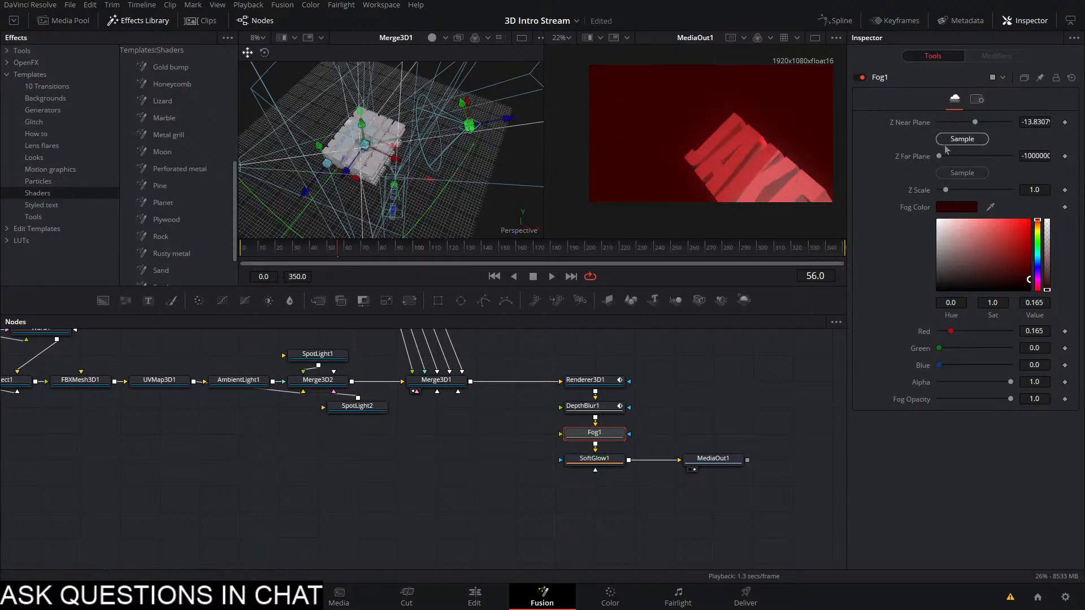
{"action": "left_click_drag", "start_coordinate": [939, 156], "coordinate": [792, 191]}
{"action": "left_click_drag", "start_coordinate": [954, 176], "coordinate": [696, 149]}
{"action": "mouse_move", "coordinate": [1034, 156]}
{"action": "left_mouse_down"}
{"action": "mouse_move", "coordinate": [1026, 155]}
{"action": "mouse_move", "coordinate": [1035, 156]}
{"action": "left_mouse_up"}
Save the project with the playhead at frame 243 and change Fog1's color to a dark blue with hue 0.576
{"action": "left_click_drag", "start_coordinate": [530, 251], "coordinate": [812, 247]}
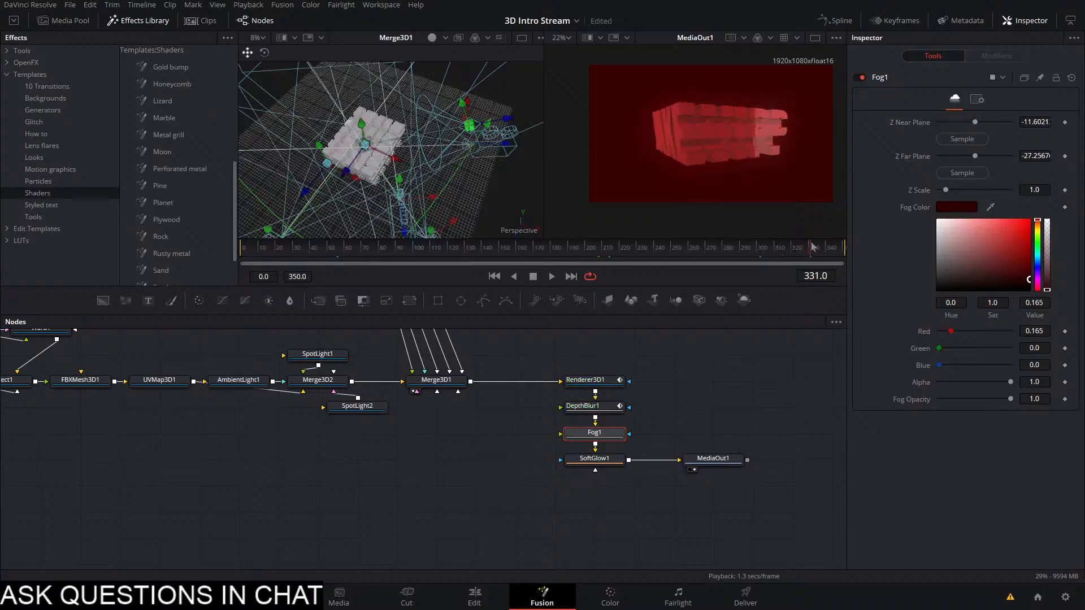
{"action": "left_click_drag", "start_coordinate": [758, 252], "coordinate": [660, 248]}
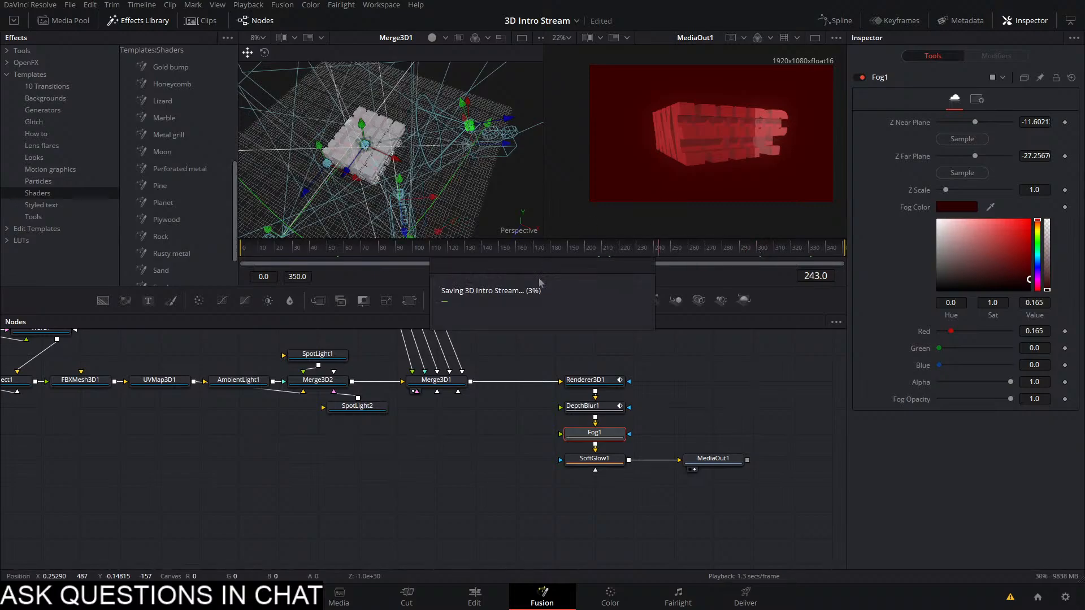
{"action": "left_click", "coordinate": [1038, 266]}
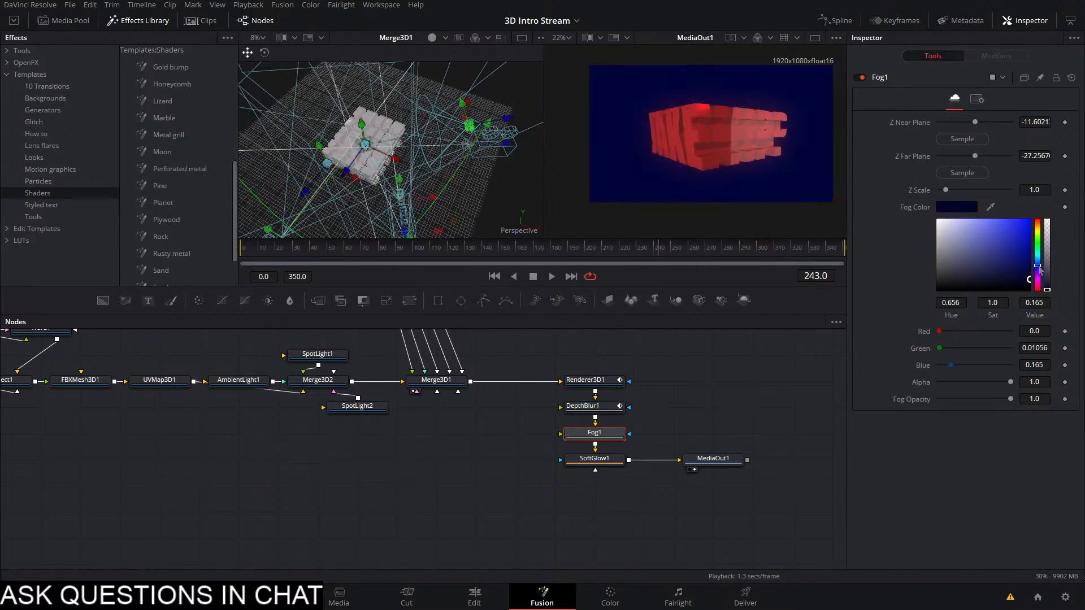
{"action": "left_click_drag", "start_coordinate": [1040, 266], "coordinate": [1039, 261]}
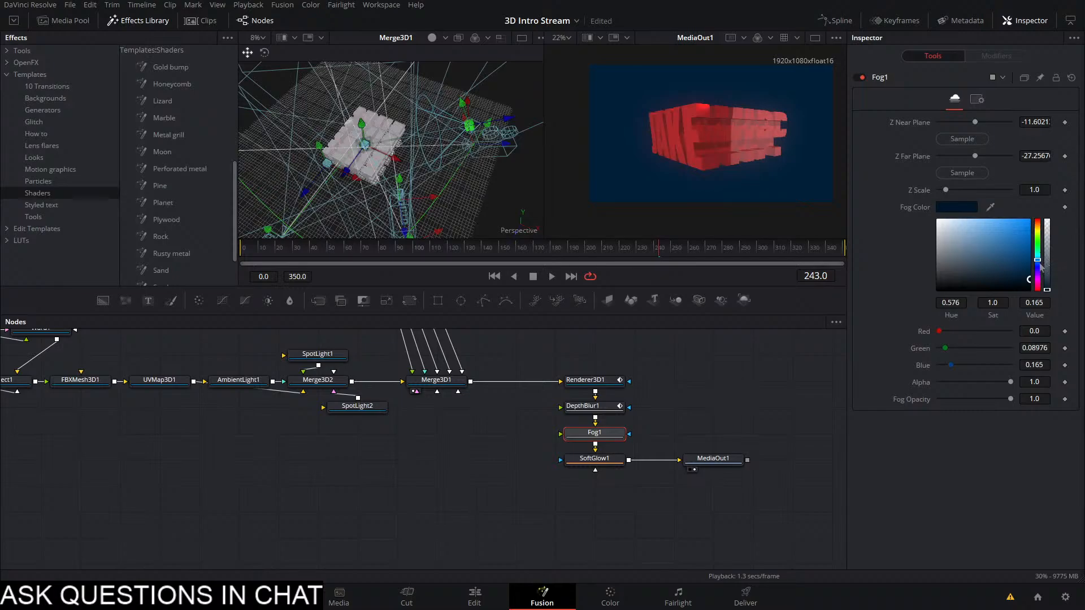
Set Fog1's Z scale to 0.49 and return the fog color to dark red with hue 0.0 and value 0.134
{"action": "left_click_drag", "start_coordinate": [1042, 268], "coordinate": [1039, 262]}
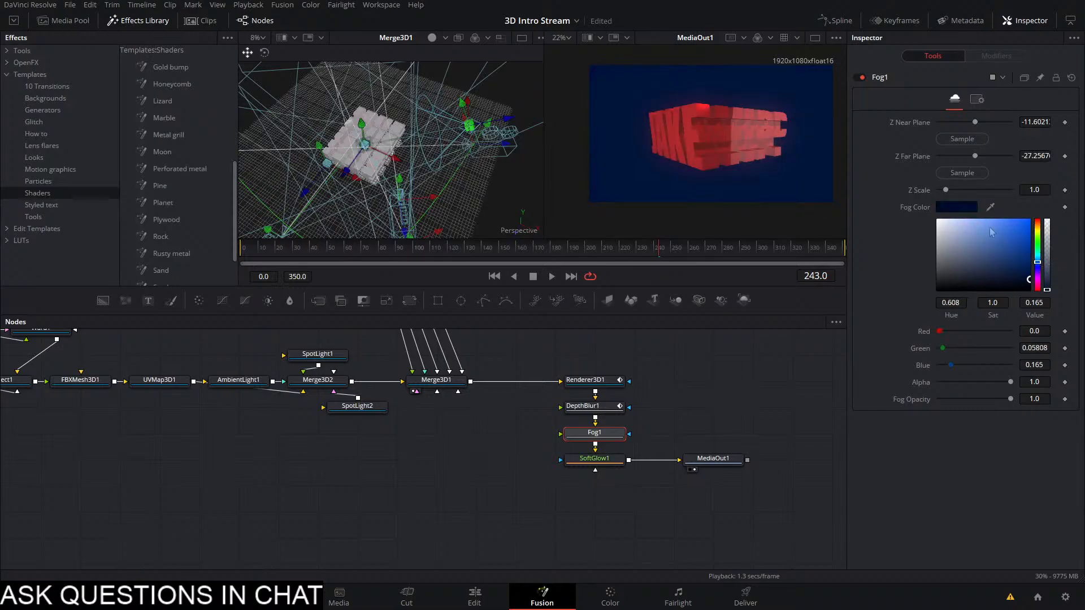
{"action": "mouse_move", "coordinate": [946, 191]}
{"action": "left_mouse_down"}
{"action": "mouse_move", "coordinate": [975, 199]}
{"action": "mouse_move", "coordinate": [944, 208]}
{"action": "left_mouse_up"}
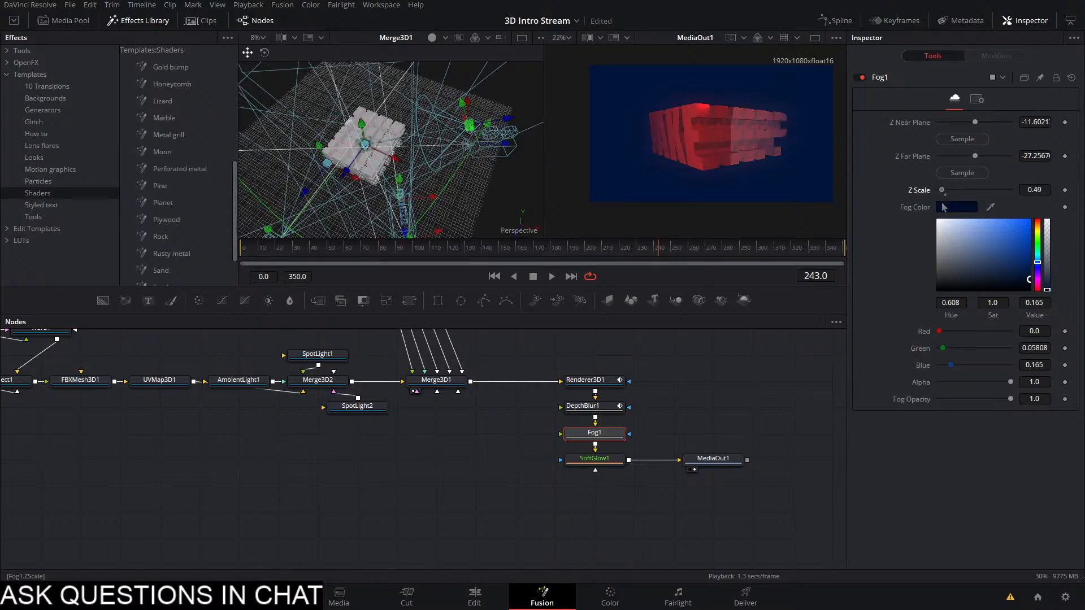
{"action": "left_click", "coordinate": [1038, 221]}
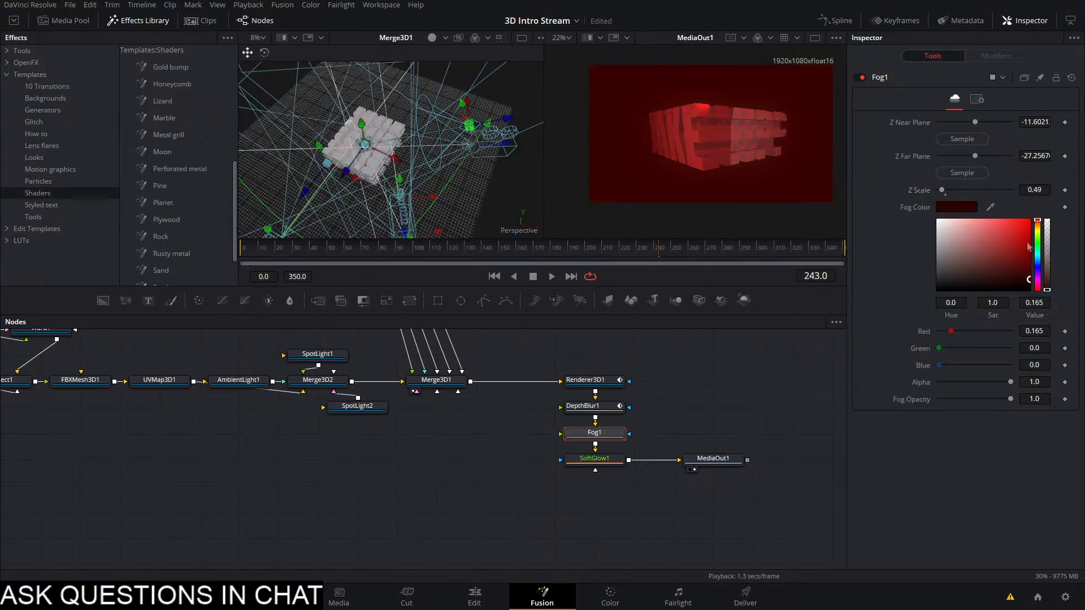
{"action": "left_click_drag", "start_coordinate": [1024, 243], "coordinate": [1047, 290]}
Play and scrub the animation across its length to review how the fog looks on the 3D text
{"action": "left_click", "coordinate": [299, 253]}
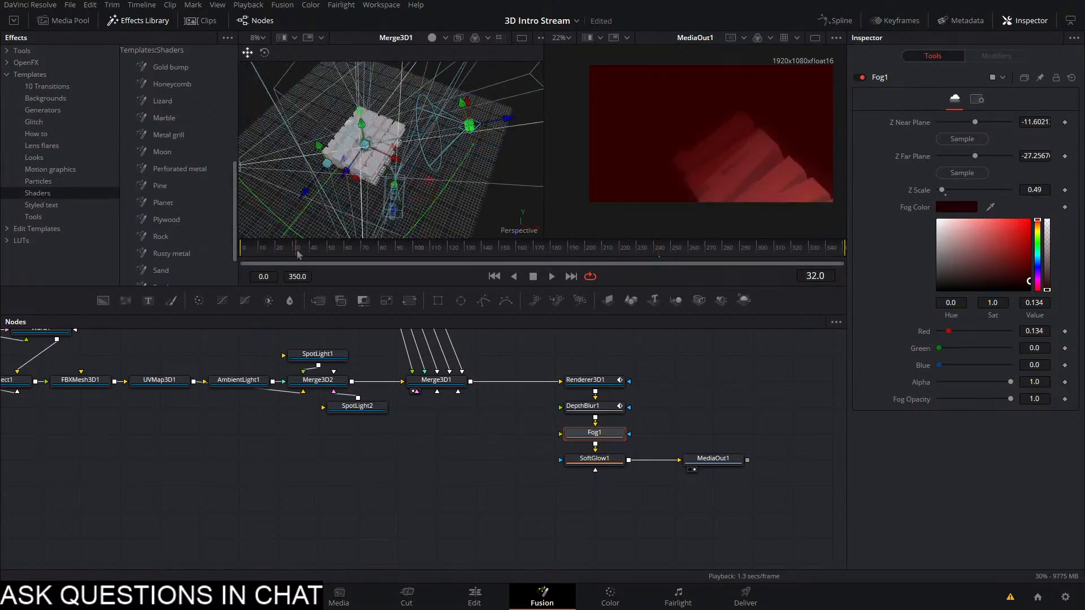
{"action": "left_click_drag", "start_coordinate": [298, 253], "coordinate": [405, 252]}
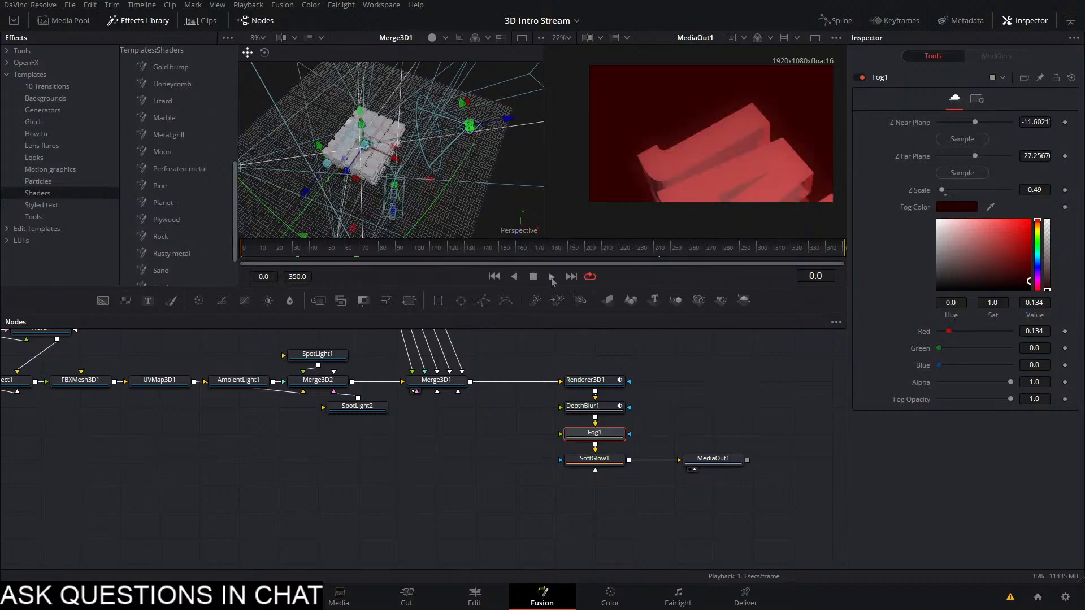
{"action": "left_click", "coordinate": [552, 277]}
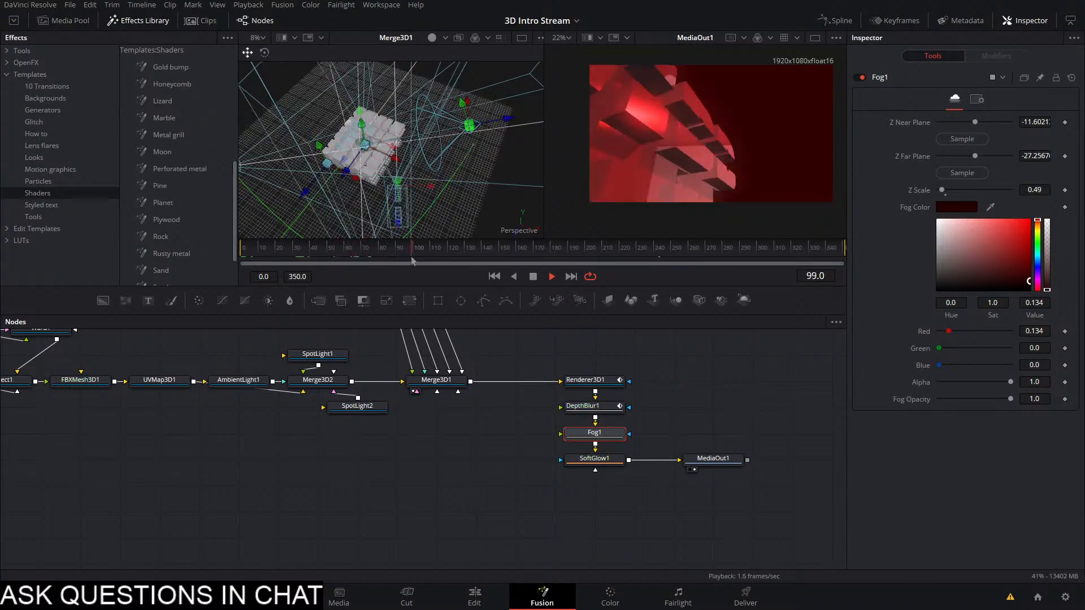
{"action": "left_click", "coordinate": [497, 257]}
{"action": "left_click_drag", "start_coordinate": [498, 257], "coordinate": [523, 261]}
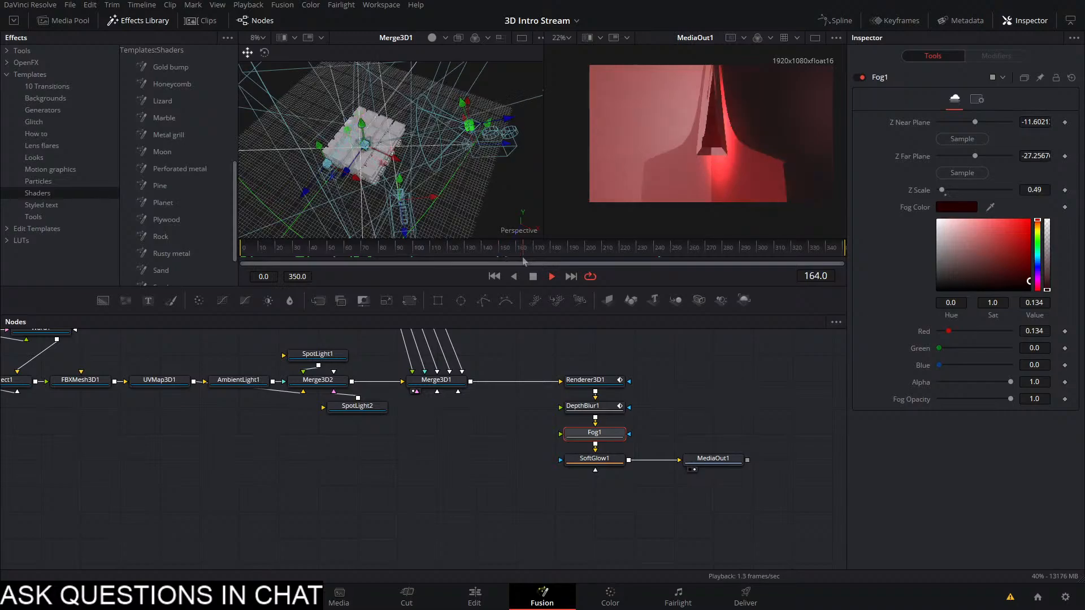
{"action": "left_click_drag", "start_coordinate": [589, 264], "coordinate": [785, 284]}
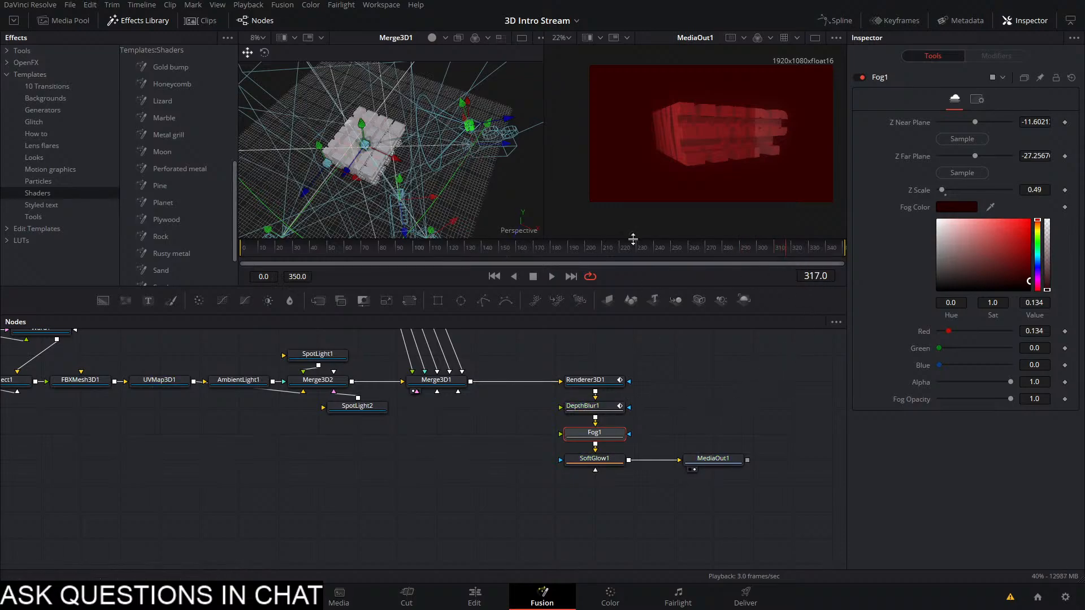
{"action": "left_click", "coordinate": [406, 264]}
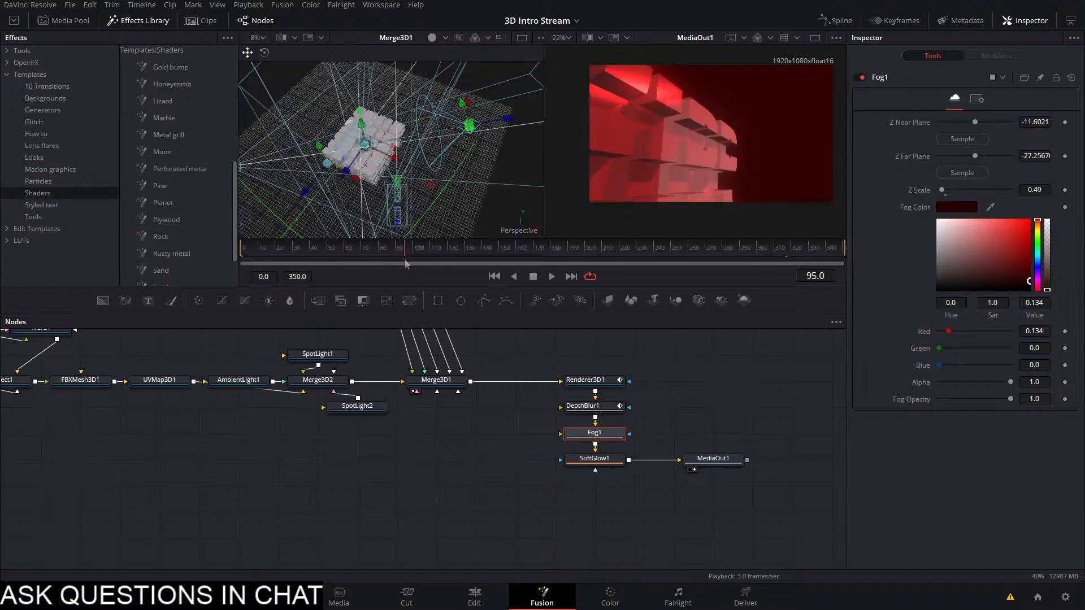
{"action": "left_click", "coordinate": [312, 259]}
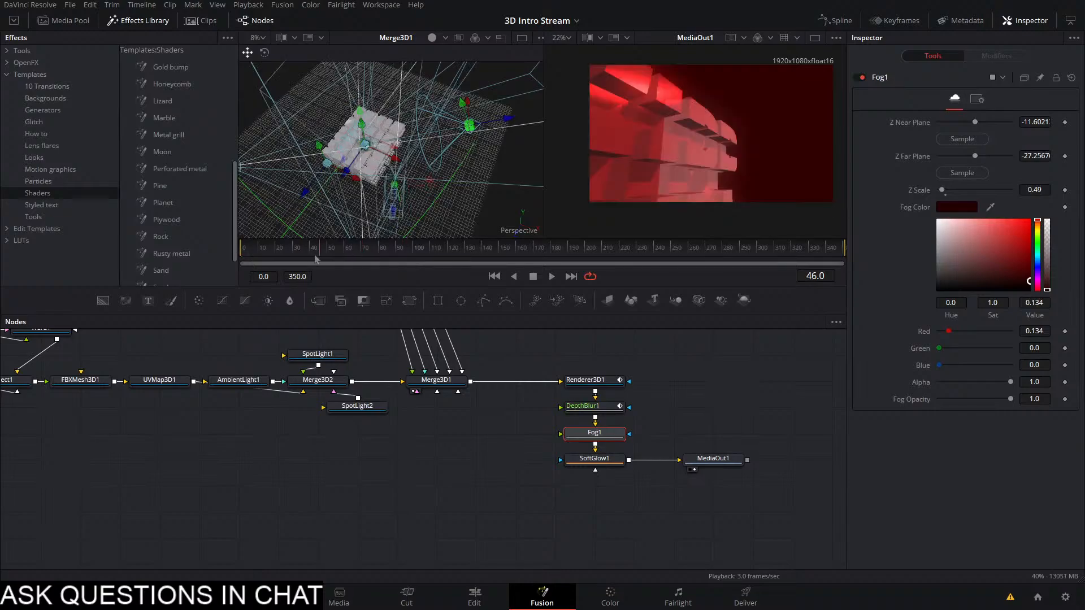
{"action": "left_click_drag", "start_coordinate": [312, 259], "coordinate": [351, 261]}
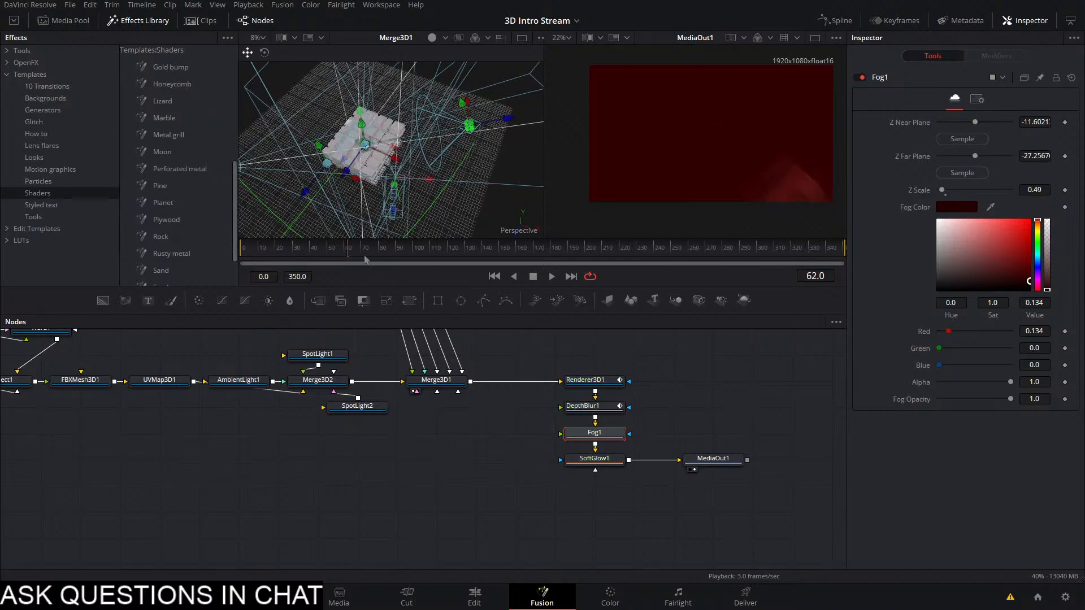
{"action": "left_click", "coordinate": [463, 259]}
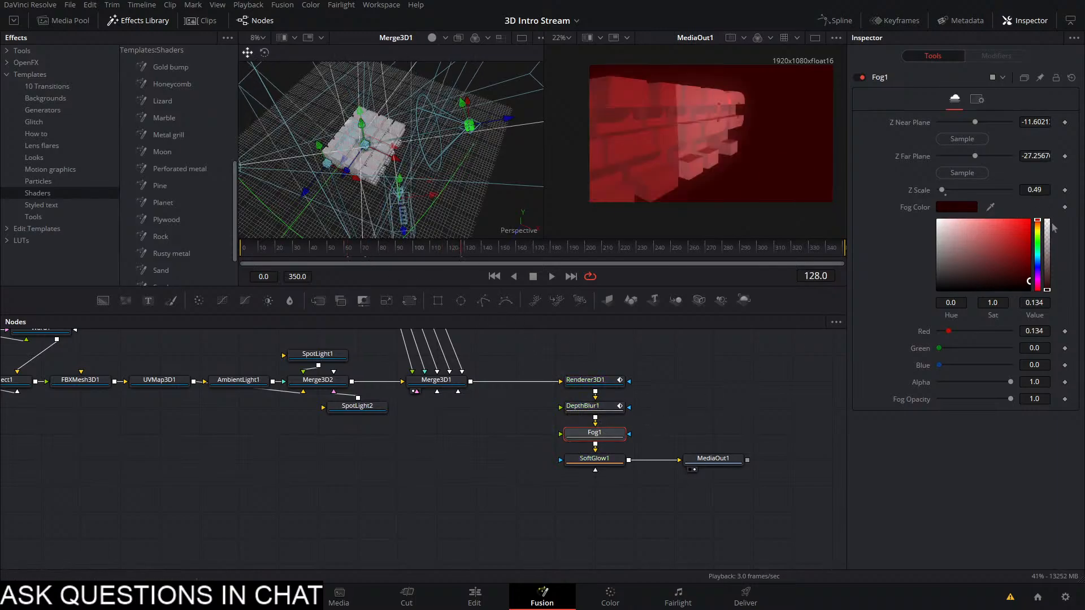
Brighten Fog1's dark red to value 0.268, check it around frame 141 and save the project
{"action": "mouse_move", "coordinate": [1038, 257]}
{"action": "left_mouse_down"}
{"action": "mouse_move", "coordinate": [1012, 256]}
{"action": "mouse_move", "coordinate": [1039, 254]}
{"action": "mouse_move", "coordinate": [1027, 265]}
{"action": "mouse_move", "coordinate": [1044, 281]}
{"action": "mouse_move", "coordinate": [1042, 229]}
{"action": "mouse_move", "coordinate": [1042, 288]}
{"action": "mouse_move", "coordinate": [1039, 204]}
{"action": "left_mouse_up"}
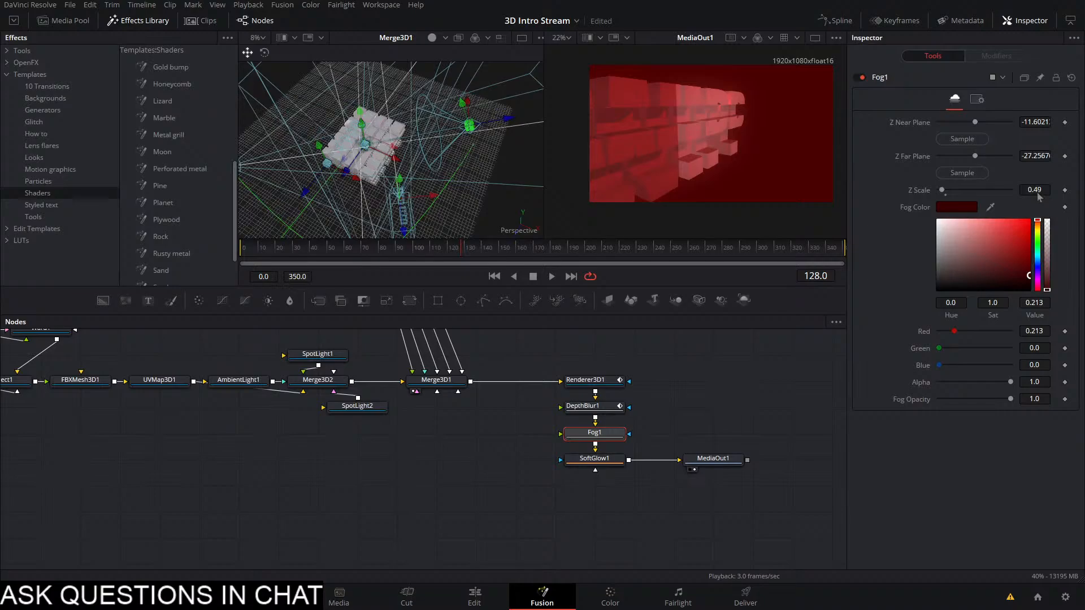
{"action": "left_click_drag", "start_coordinate": [1029, 277], "coordinate": [1030, 273]}
{"action": "left_click_drag", "start_coordinate": [456, 251], "coordinate": [438, 252]}
{"action": "left_click", "coordinate": [485, 252]}
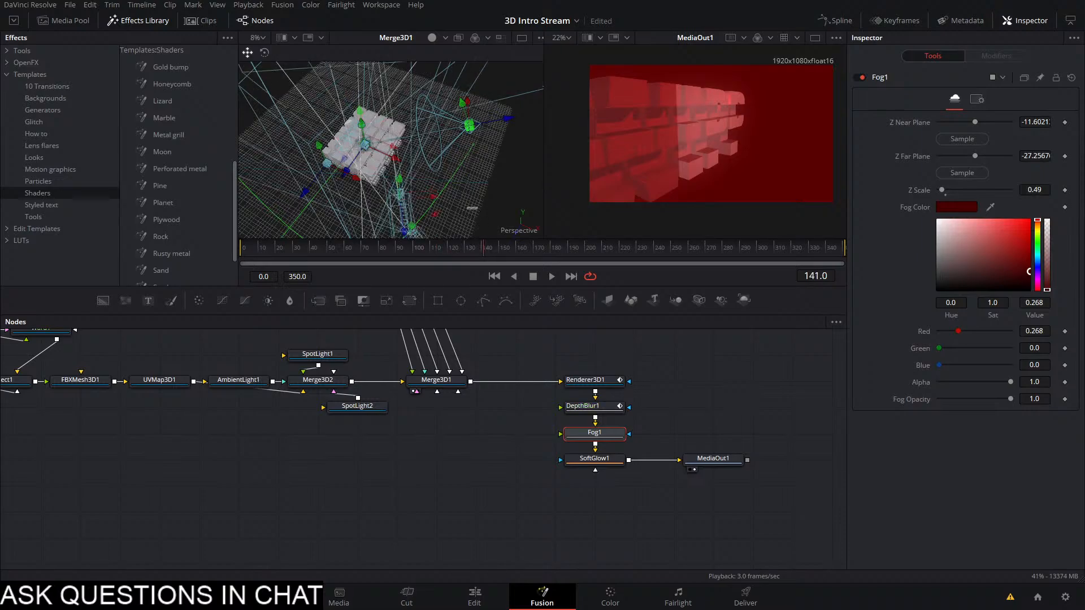
{"action": "key", "text": "ctrl+s"}
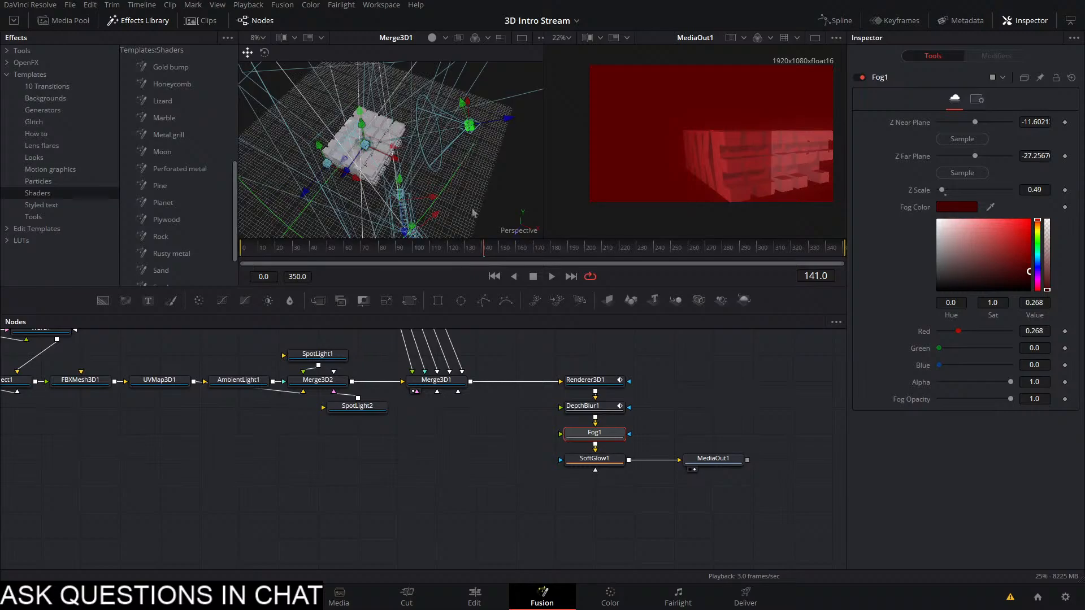
Resample Fog1's Z near plane from the 3D text to about -14.08, set Z scale to 0.518 and review the animation
{"action": "left_click_drag", "start_coordinate": [475, 252], "coordinate": [89, 228]}
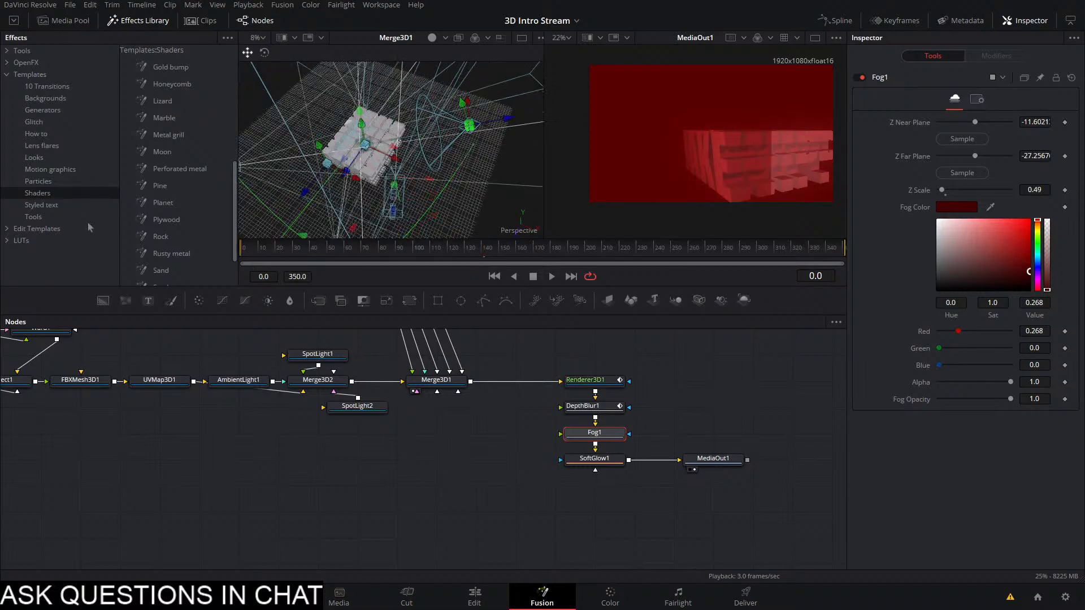
{"action": "key", "text": "space"}
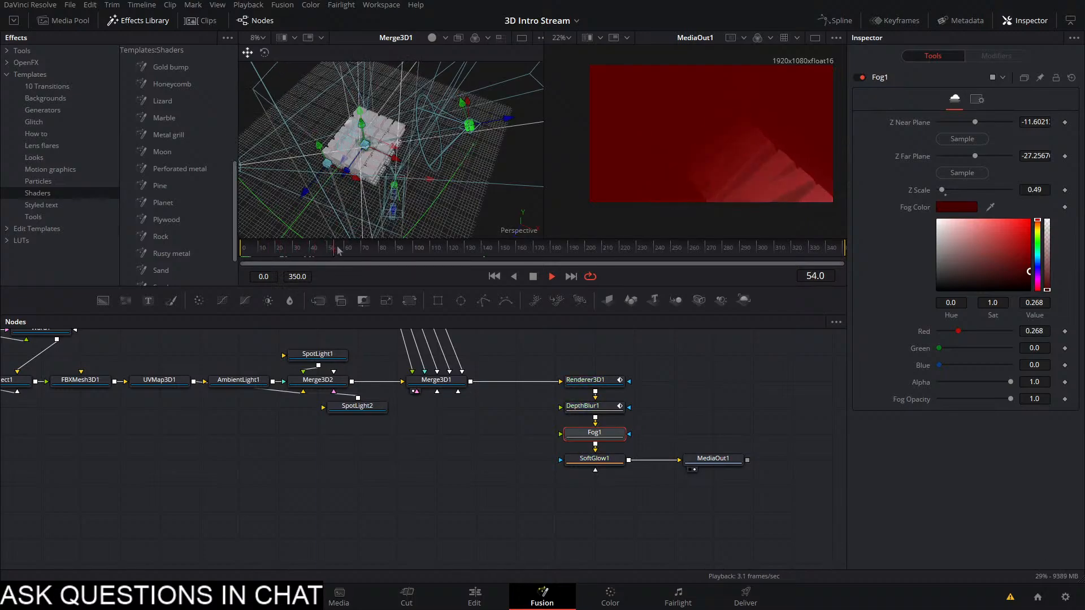
{"action": "left_click_drag", "start_coordinate": [377, 249], "coordinate": [353, 252]}
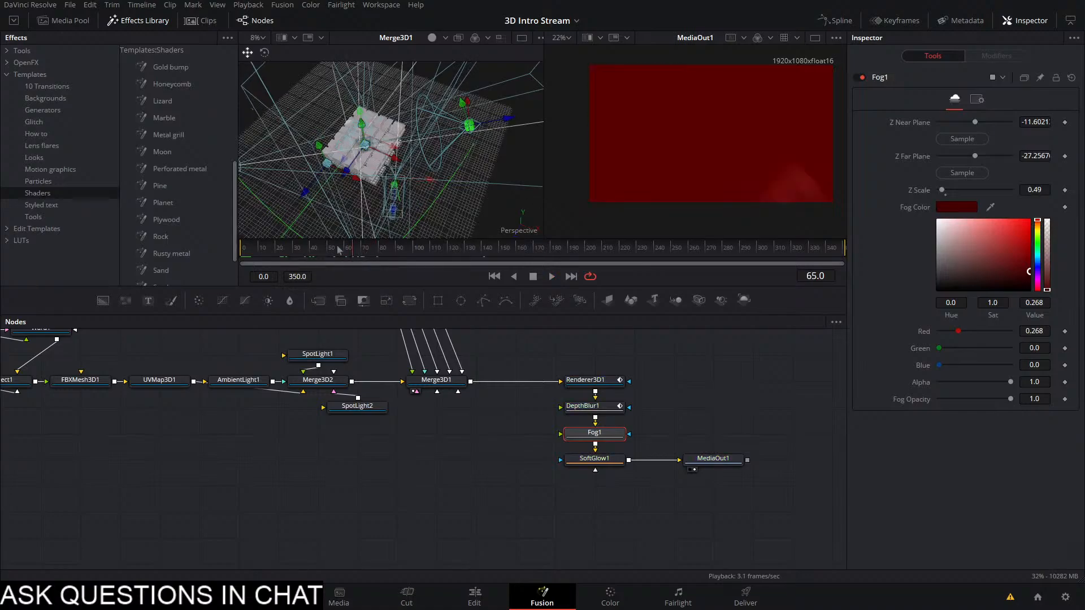
{"action": "left_click", "coordinate": [330, 249]}
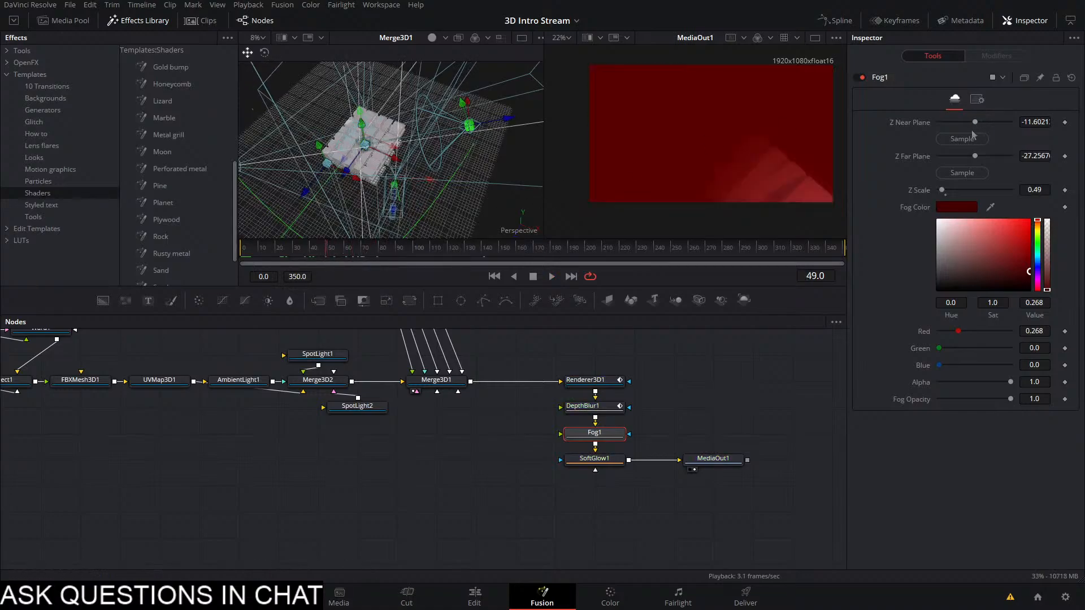
{"action": "left_click_drag", "start_coordinate": [961, 172], "coordinate": [734, 133]}
{"action": "left_click_drag", "start_coordinate": [961, 138], "coordinate": [730, 124]}
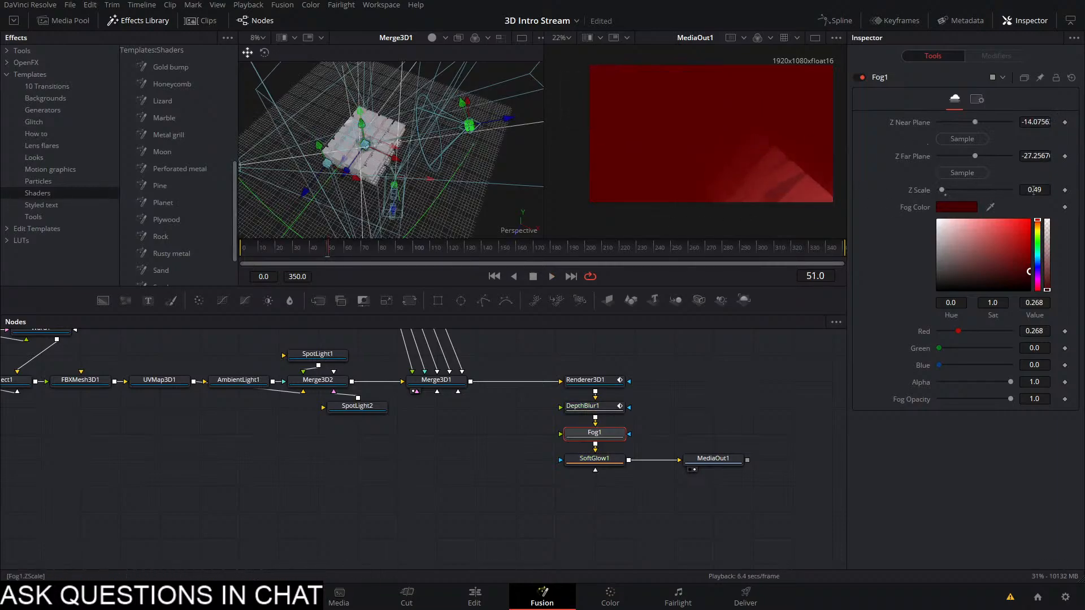
{"action": "left_click", "coordinate": [519, 251]}
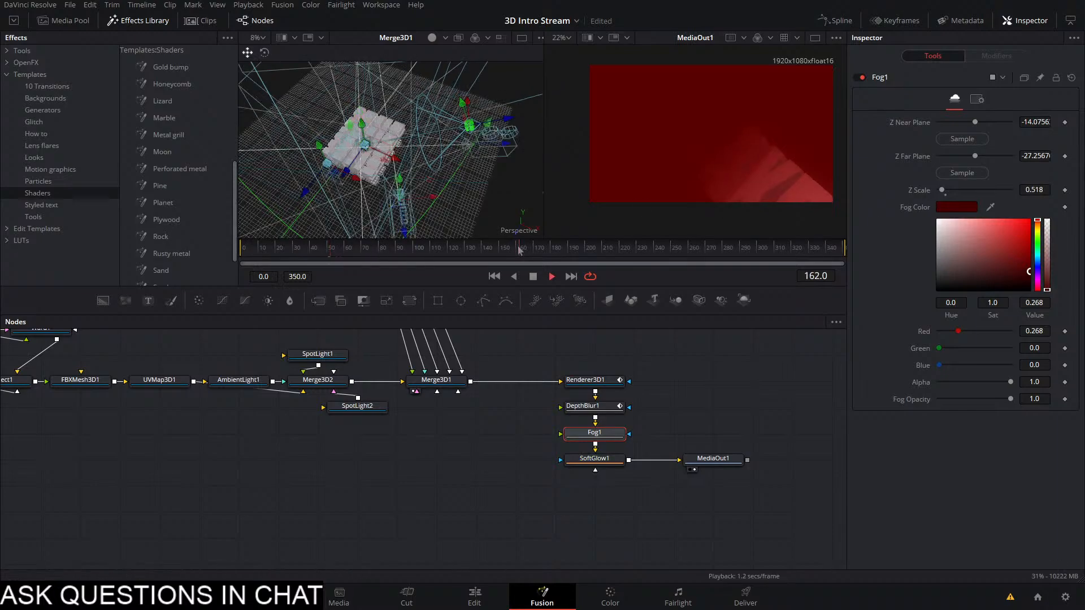
{"action": "left_click_drag", "start_coordinate": [519, 251], "coordinate": [2, 276]}
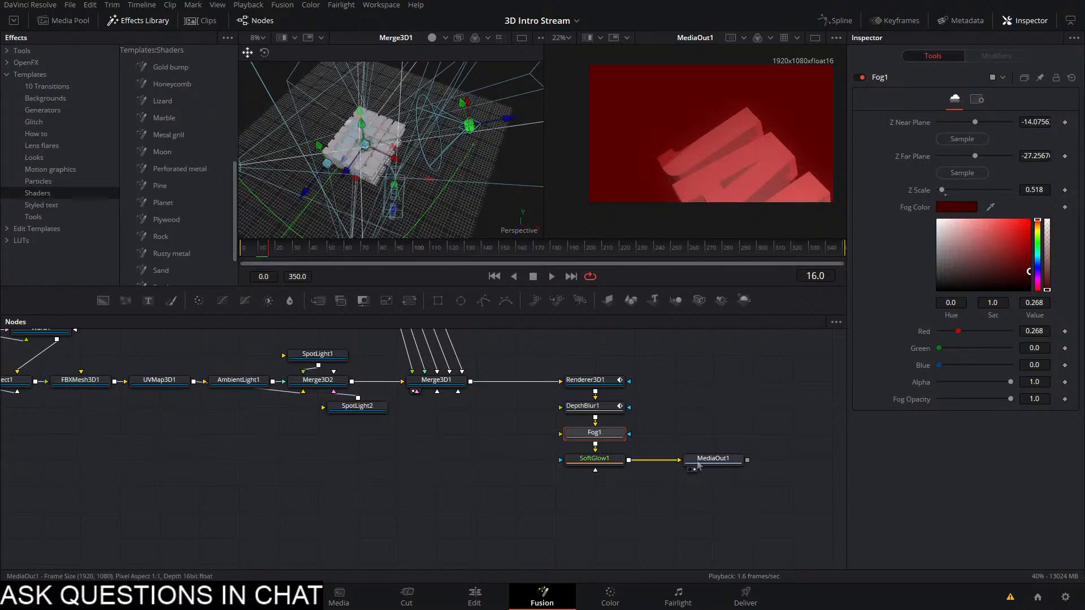
Add a Lens Reflections node between SoftGlow1 and MediaOut1
{"action": "left_click_drag", "start_coordinate": [713, 459], "coordinate": [753, 459]}
{"action": "left_click", "coordinate": [602, 461]}
{"action": "key", "text": "shift+space"}
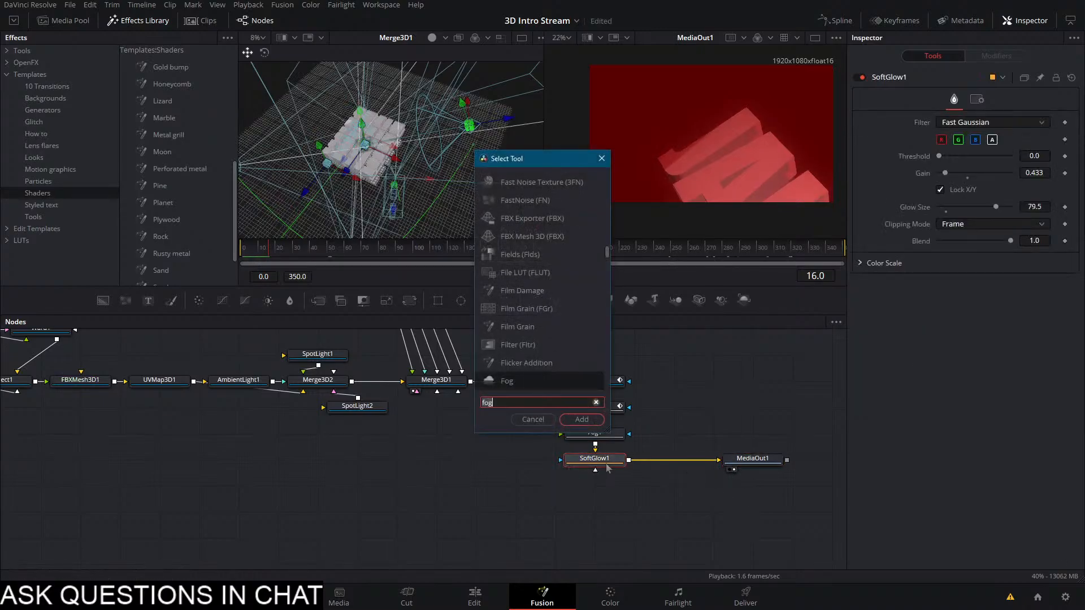
{"action": "type", "text": "lens"}
{"action": "key", "text": "Down"}
{"action": "key", "text": "Down"}
{"action": "key", "text": "Down"}
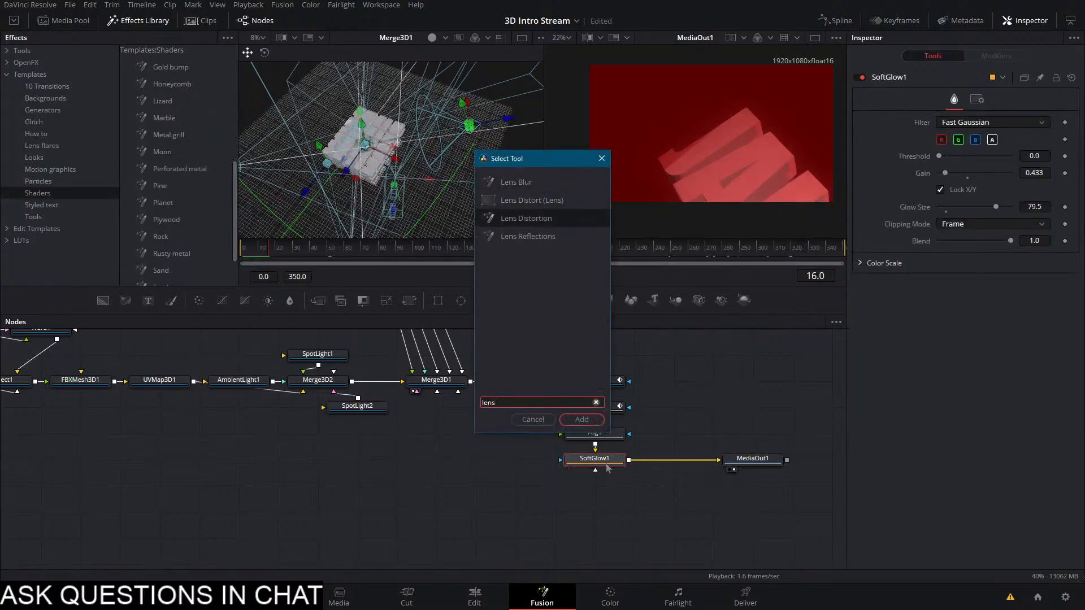
{"action": "key", "text": "Return"}
Set LensReflections1's global brightness to 0.583, global blur to 1.591, anamorphism to 3.197 and global colorize to 0.0
{"action": "key", "text": "space"}
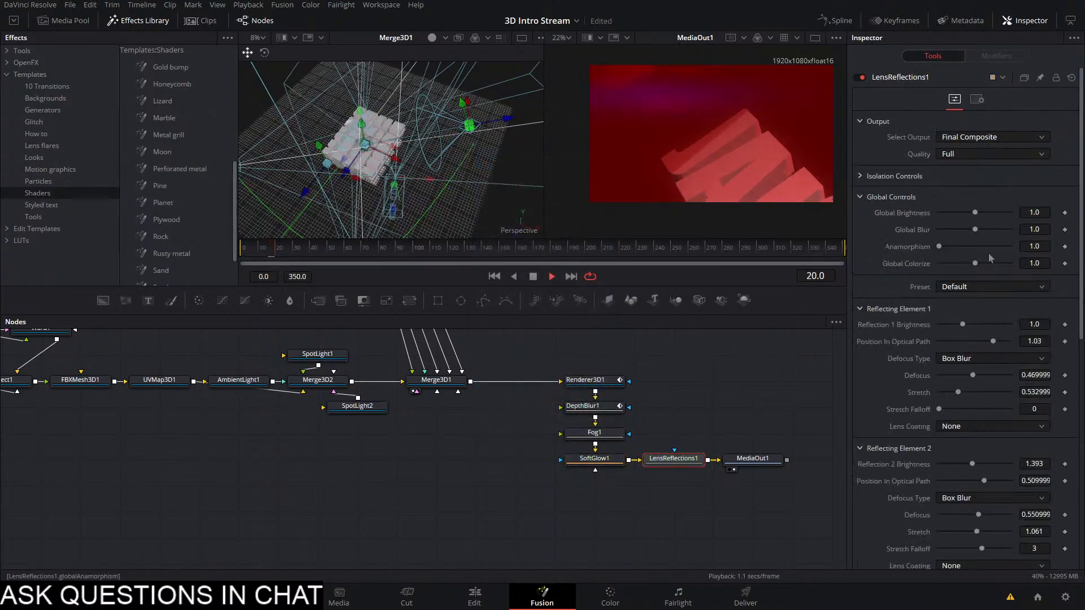
{"action": "left_click", "coordinate": [521, 262]}
{"action": "left_click_drag", "start_coordinate": [521, 263], "coordinate": [649, 269]}
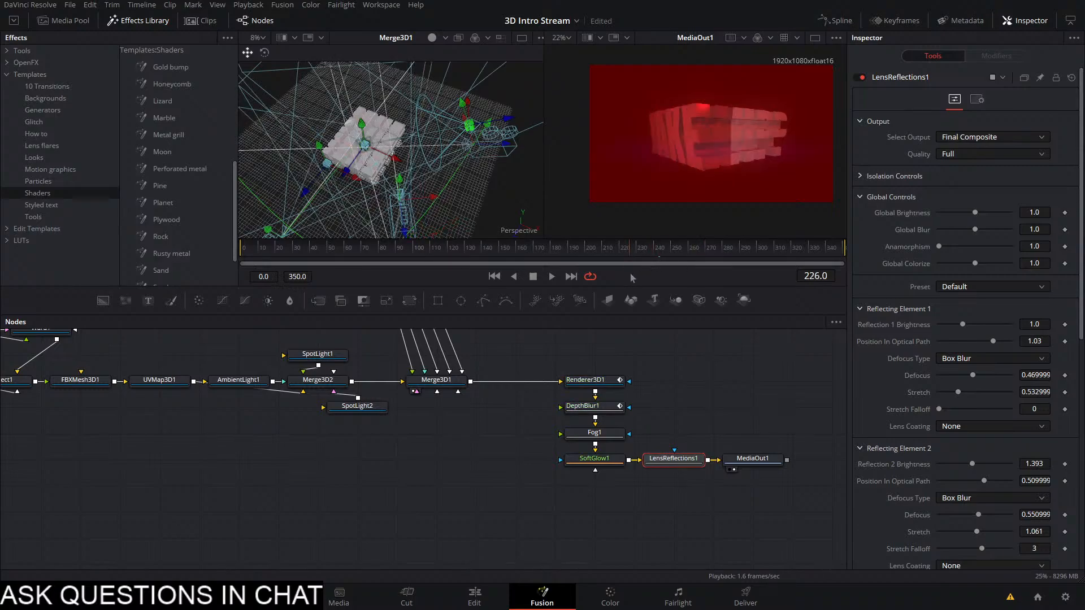
{"action": "left_click", "coordinate": [515, 263]}
{"action": "left_click_drag", "start_coordinate": [480, 289], "coordinate": [552, 281]}
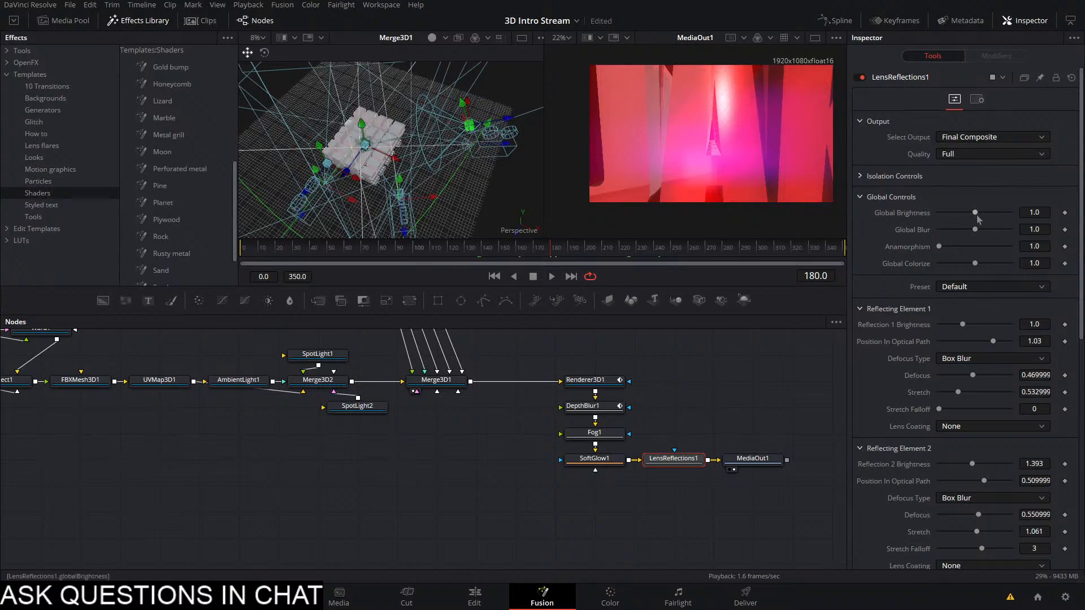
{"action": "left_click_drag", "start_coordinate": [975, 214], "coordinate": [963, 214]}
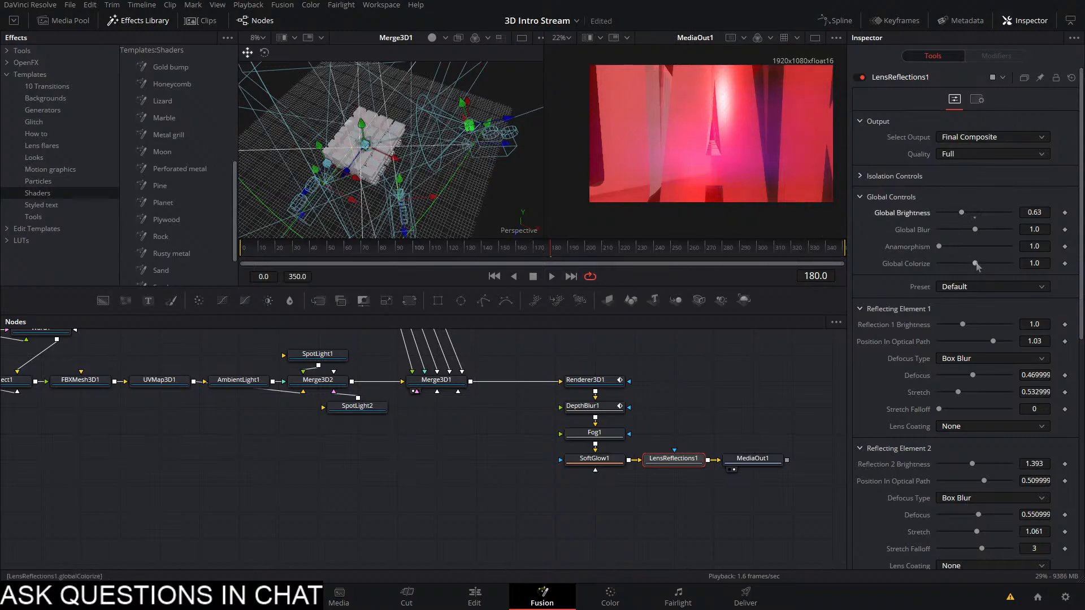
{"action": "left_click_drag", "start_coordinate": [975, 264], "coordinate": [959, 214]}
Delete the Fog1 node from between DepthBlur1 and SoftGlow1, and check the image at frame 20
{"action": "left_click_drag", "start_coordinate": [530, 250], "coordinate": [345, 259]}
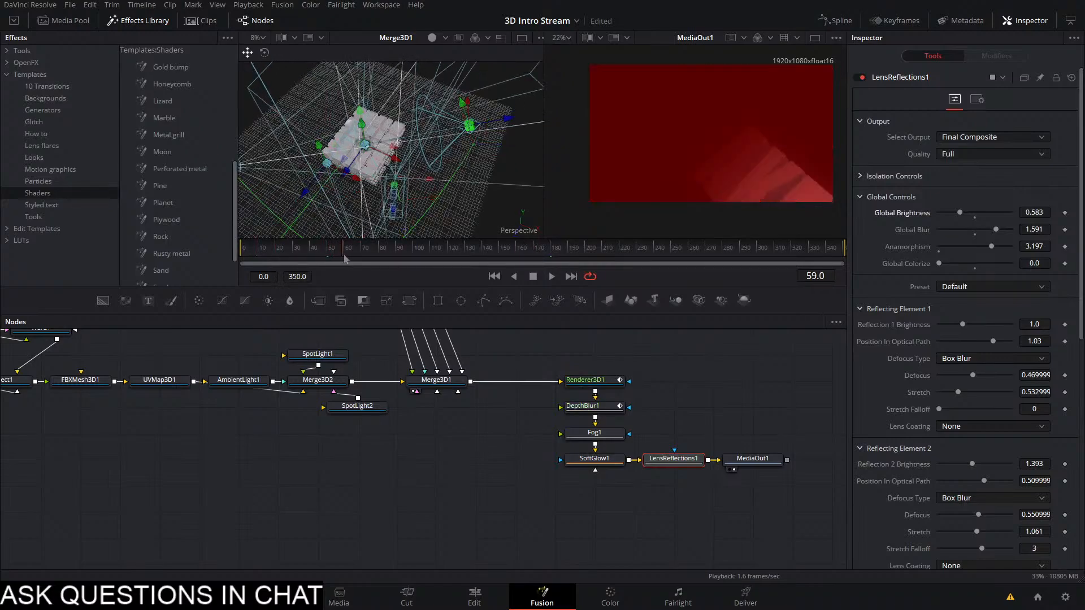
{"action": "left_click", "coordinate": [594, 434]}
{"action": "key", "text": "Delete"}
{"action": "left_click_drag", "start_coordinate": [345, 257], "coordinate": [279, 250]}
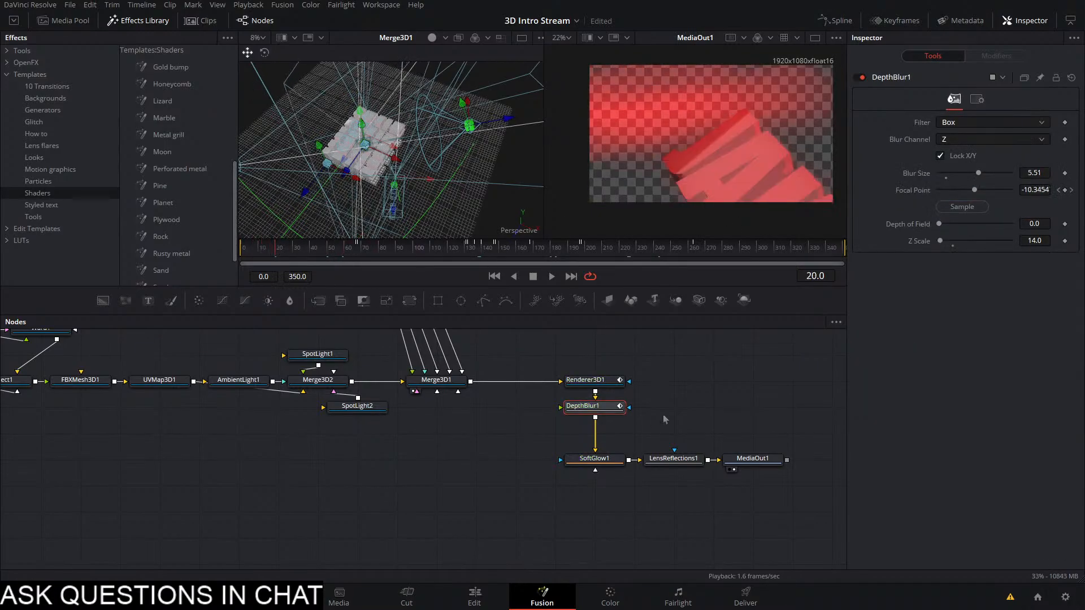
Add a Background node and merge LensReflections1's output over it ahead of MediaOut1
{"action": "left_click_drag", "start_coordinate": [771, 466], "coordinate": [723, 411]}
{"action": "left_click_drag", "start_coordinate": [104, 301], "coordinate": [588, 449]}
{"action": "left_click_drag", "start_coordinate": [721, 411], "coordinate": [785, 456]}
{"action": "left_click_drag", "start_coordinate": [621, 457], "coordinate": [660, 405]}
Set Background1's solid color to dark red with value 0.228 and check it through to frame 238
{"action": "left_click", "coordinate": [591, 459]}
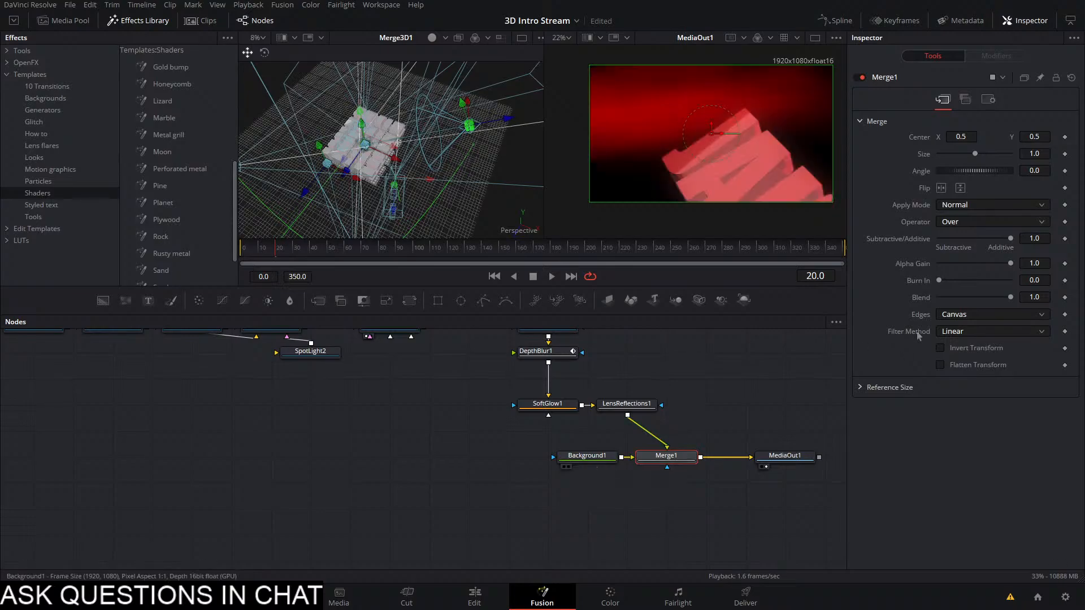
{"action": "left_click_drag", "start_coordinate": [1023, 238], "coordinate": [1040, 262]}
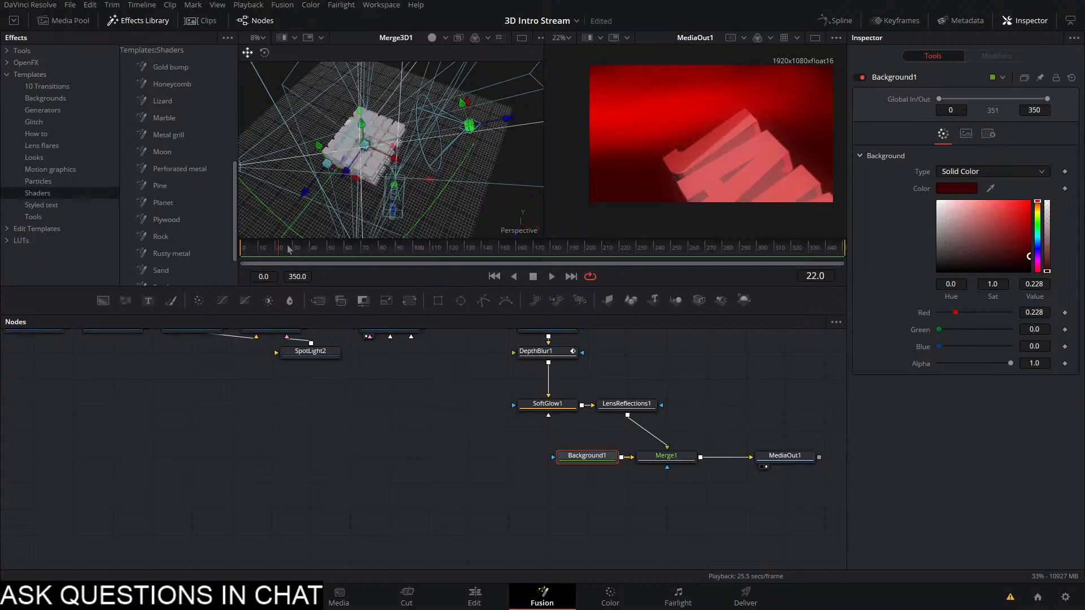
{"action": "left_click", "coordinate": [440, 262]}
{"action": "left_click_drag", "start_coordinate": [441, 261], "coordinate": [649, 271]}
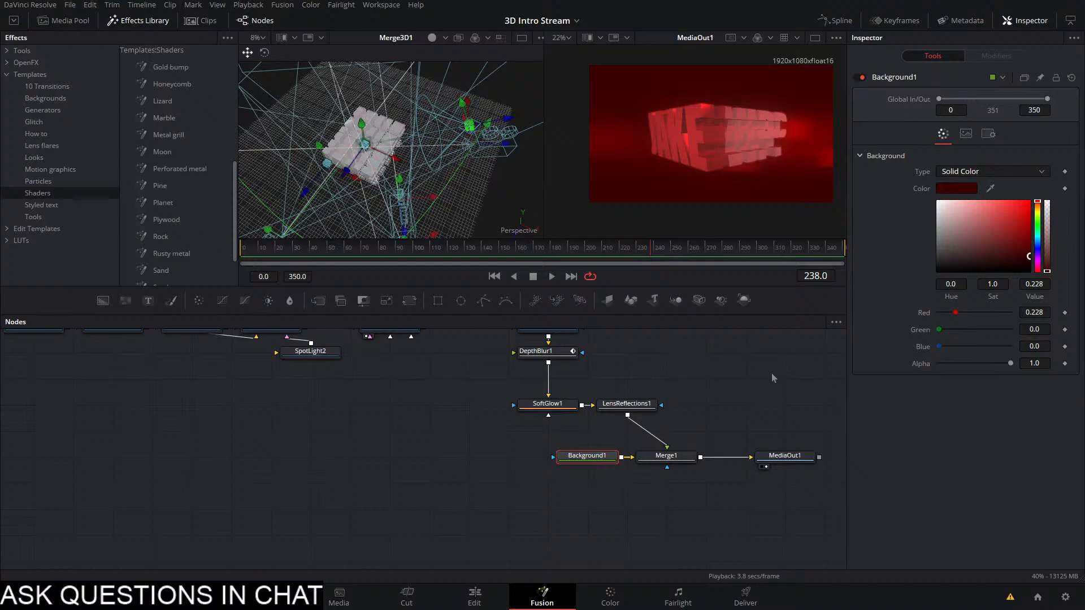
Add a pEmitter node connected to a pRender node in the empty area above Renderer3D1
{"action": "left_click_drag", "start_coordinate": [476, 402], "coordinate": [545, 506]}
{"action": "left_click_drag", "start_coordinate": [382, 460], "coordinate": [342, 460]}
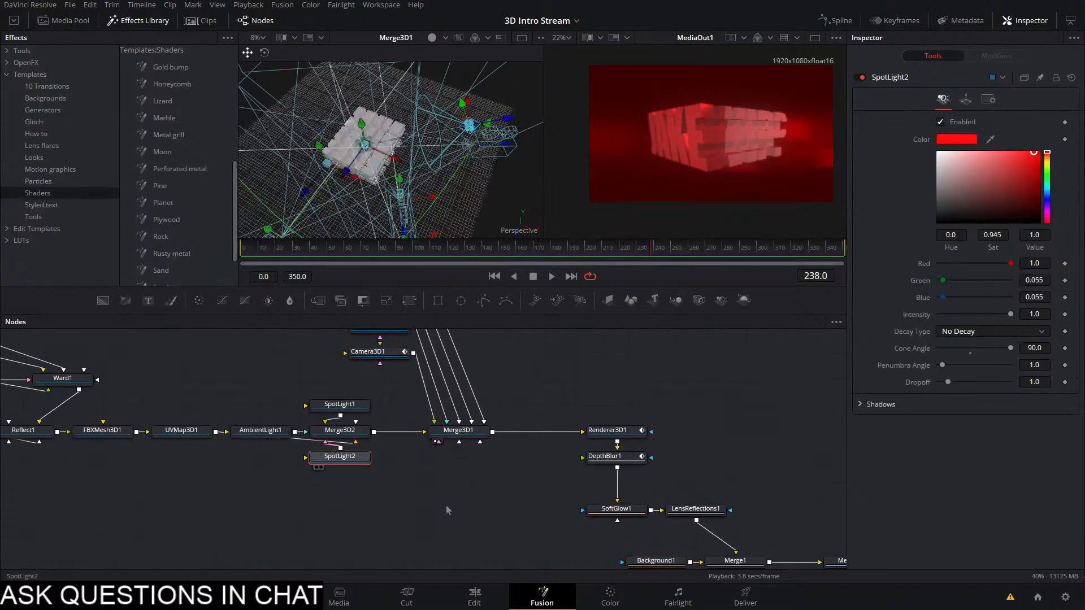
{"action": "left_click_drag", "start_coordinate": [408, 478], "coordinate": [671, 541]}
{"action": "scroll", "coordinate": [671, 541], "scroll_direction": "down", "scroll_amount": 2}
{"action": "left_click", "coordinate": [345, 378]}
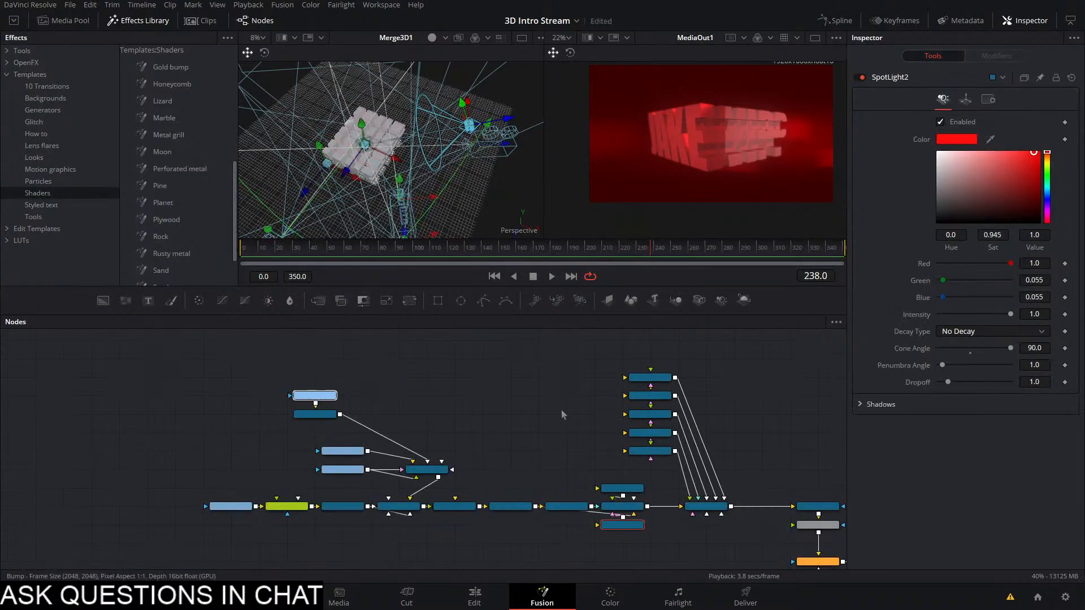
{"action": "scroll", "coordinate": [575, 417], "scroll_direction": "up", "scroll_amount": 3}
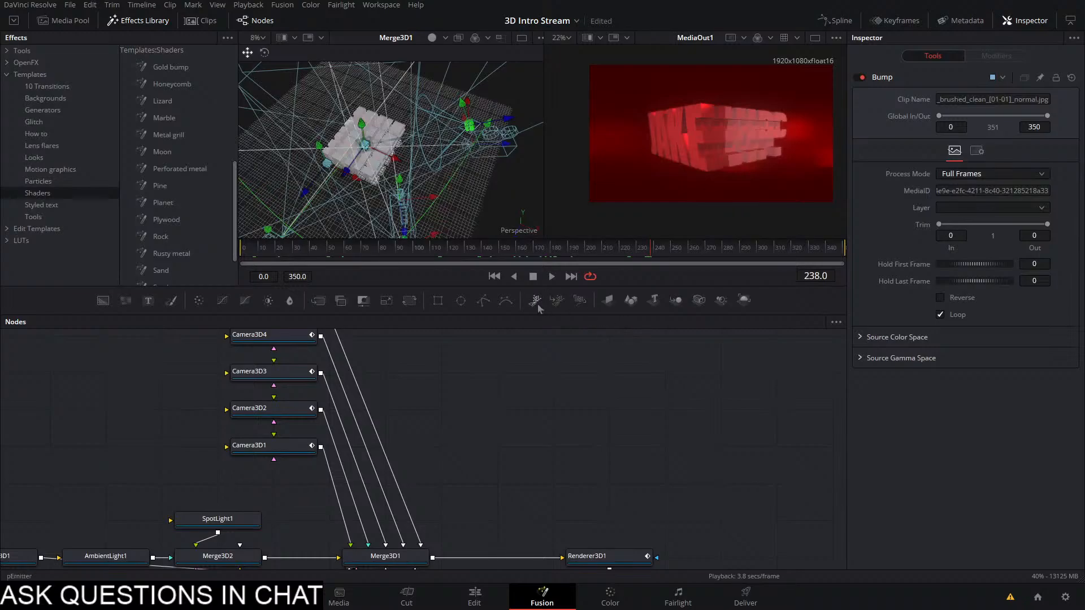
{"action": "left_click_drag", "start_coordinate": [536, 302], "coordinate": [523, 386]}
{"action": "left_click_drag", "start_coordinate": [581, 303], "coordinate": [533, 479]}
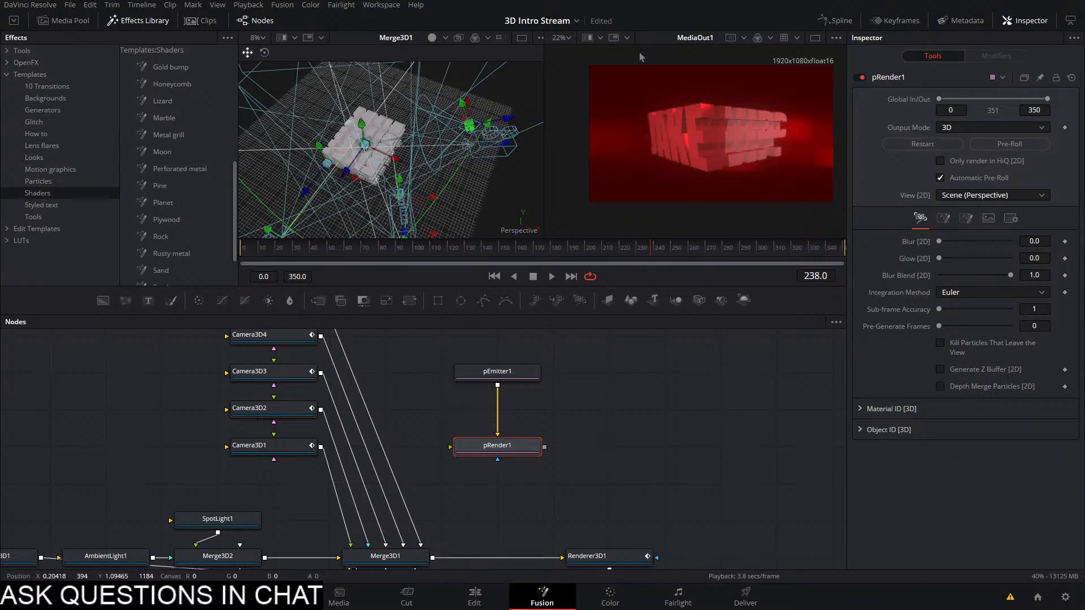
Move DepthBlur1 and the nodes after it away from Renderer3D1 to open up space in the node graph
{"action": "left_click_drag", "start_coordinate": [729, 405], "coordinate": [736, 354]}
{"action": "left_click_drag", "start_coordinate": [826, 314], "coordinate": [687, 385]}
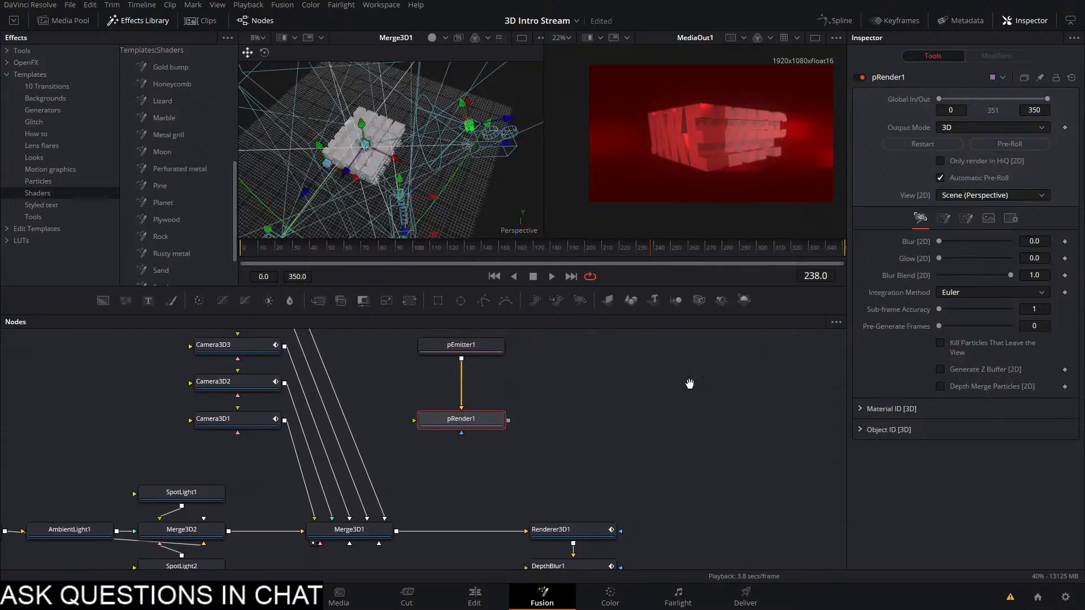
{"action": "left_click_drag", "start_coordinate": [577, 406], "coordinate": [386, 335]}
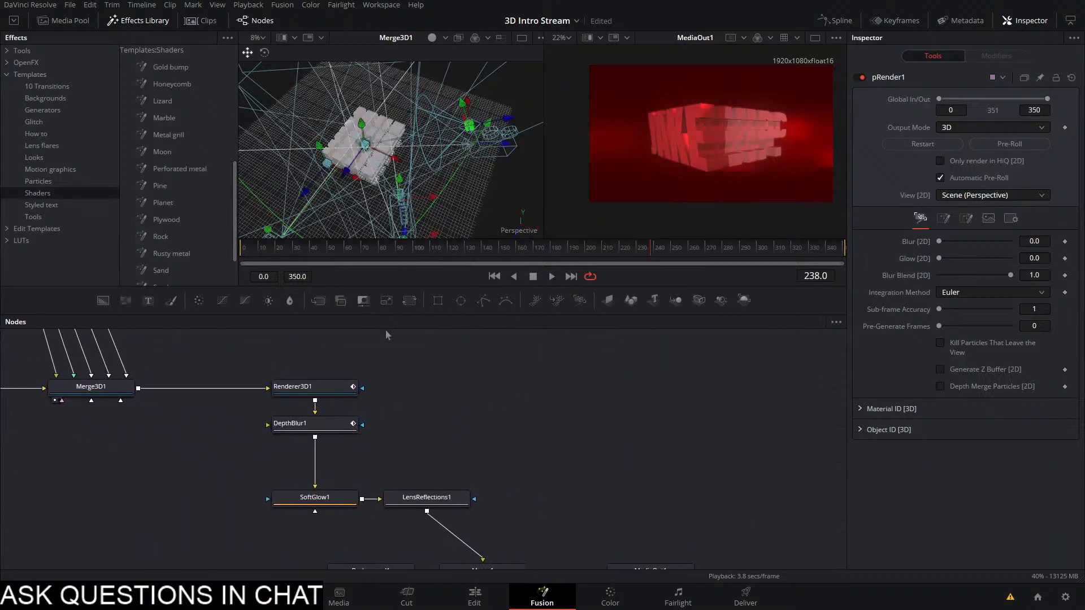
{"action": "scroll", "coordinate": [490, 411], "scroll_direction": "down", "scroll_amount": 5}
{"action": "scroll", "coordinate": [490, 411], "scroll_direction": "up", "scroll_amount": 5}
{"action": "left_click_drag", "start_coordinate": [401, 410], "coordinate": [379, 529]}
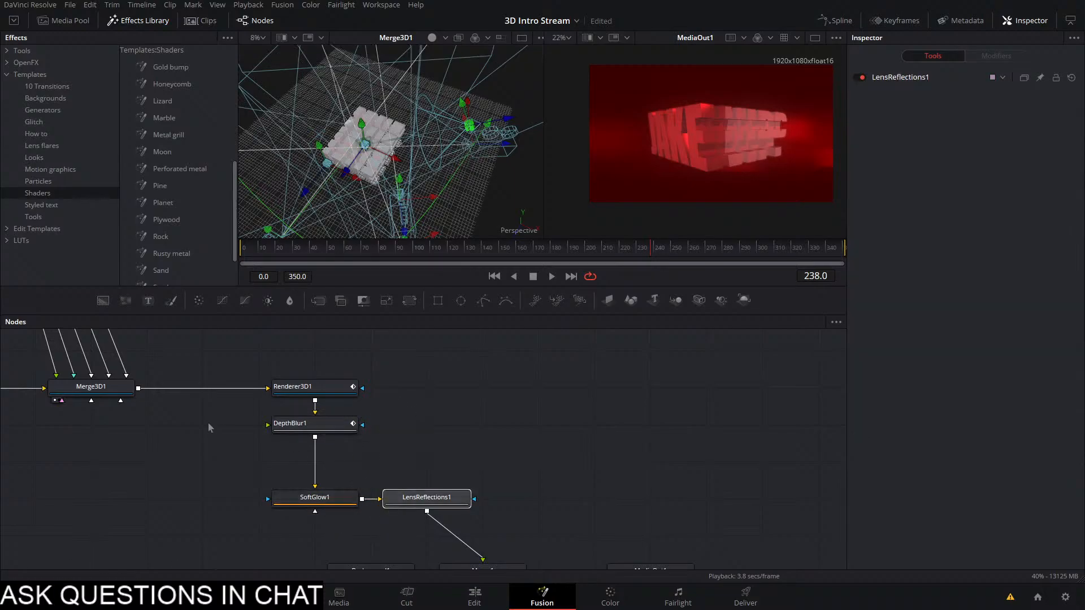
{"action": "left_click_drag", "start_coordinate": [209, 421], "coordinate": [729, 558]}
{"action": "left_click_drag", "start_coordinate": [662, 460], "coordinate": [831, 460]}
{"action": "left_click_drag", "start_coordinate": [382, 383], "coordinate": [364, 602]}
{"action": "left_click", "coordinate": [311, 431]}
{"action": "left_click_drag", "start_coordinate": [306, 430], "coordinate": [295, 460]}
{"action": "left_click_drag", "start_coordinate": [333, 402], "coordinate": [464, 390]}
Add a Merge3D node beside pRender1, feed pRender1 into it, and connect it to a copy of Renderer3D1
{"action": "left_click_drag", "start_coordinate": [654, 300], "coordinate": [419, 401]}
{"action": "left_click_drag", "start_coordinate": [744, 300], "coordinate": [702, 375]}
{"action": "key", "text": "Delete"}
{"action": "left_click", "coordinate": [469, 510]}
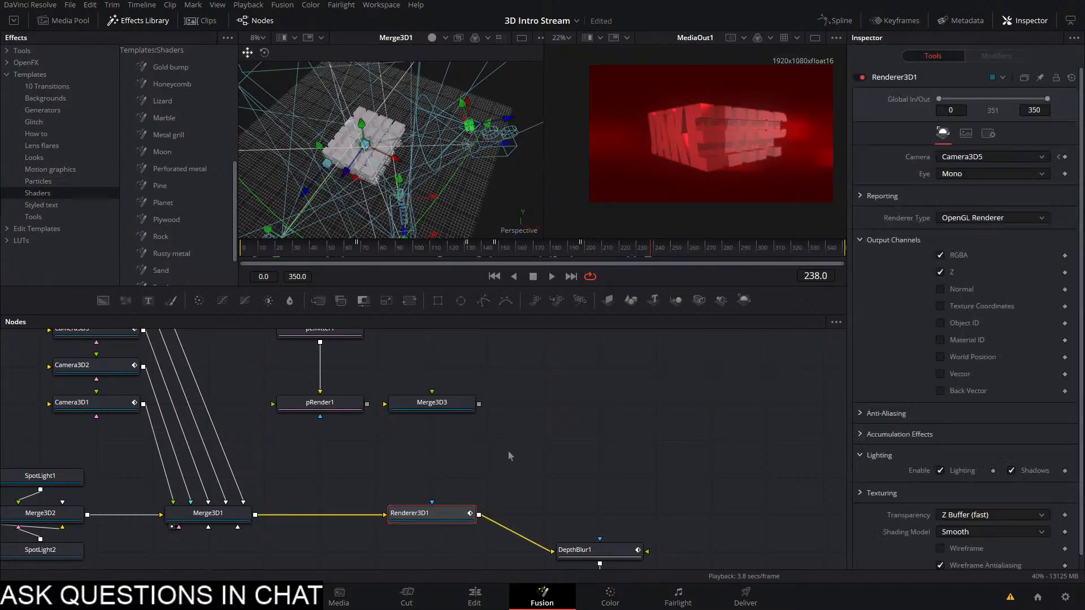
{"action": "key", "text": "ctrl+c"}
{"action": "key", "text": "ctrl+v"}
{"action": "left_click_drag", "start_coordinate": [540, 519], "coordinate": [441, 447]}
{"action": "left_click_drag", "start_coordinate": [478, 404], "coordinate": [445, 442]}
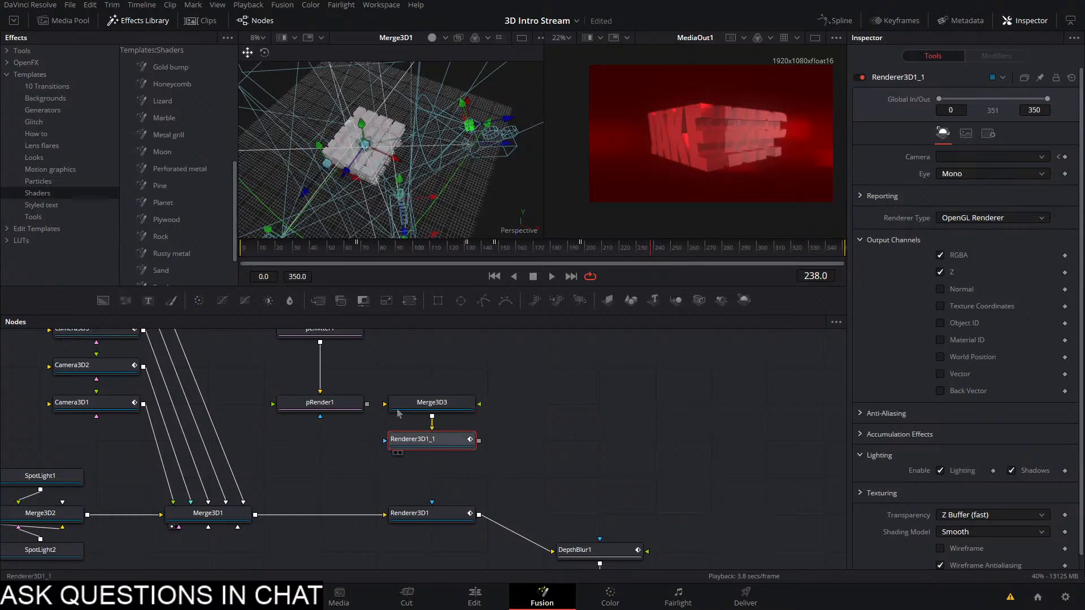
{"action": "left_click", "coordinate": [425, 405]}
{"action": "left_click_drag", "start_coordinate": [367, 404], "coordinate": [385, 404]}
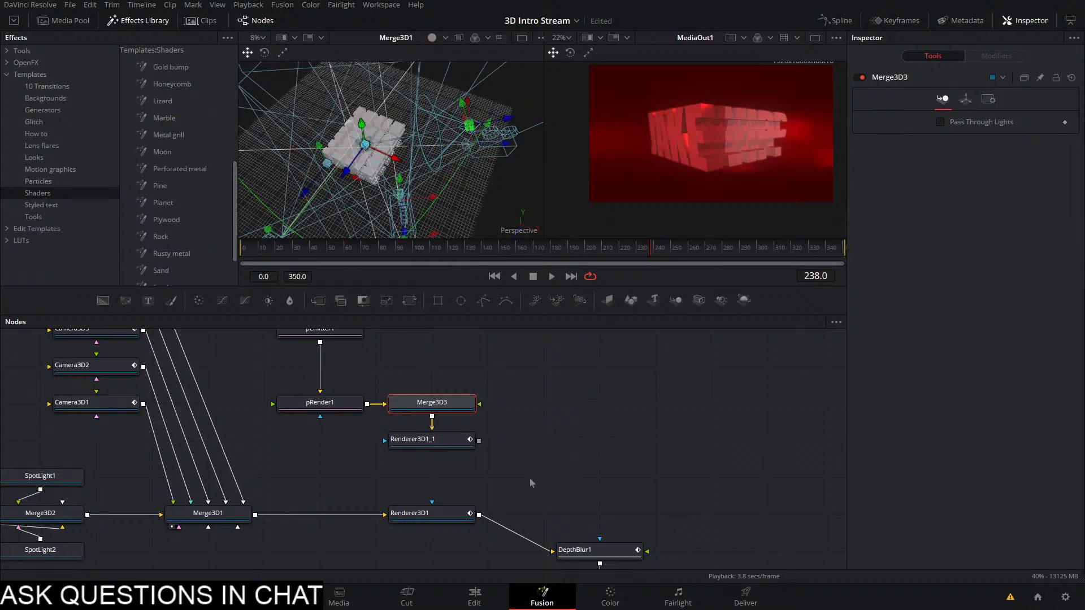
Insert a Merge node between Renderer3D1 and DepthBlur1 and connect the copied renderer as its foreground
{"action": "key", "text": "shift+space"}
{"action": "type", "text": "mer"}
{"action": "key", "text": "Return"}
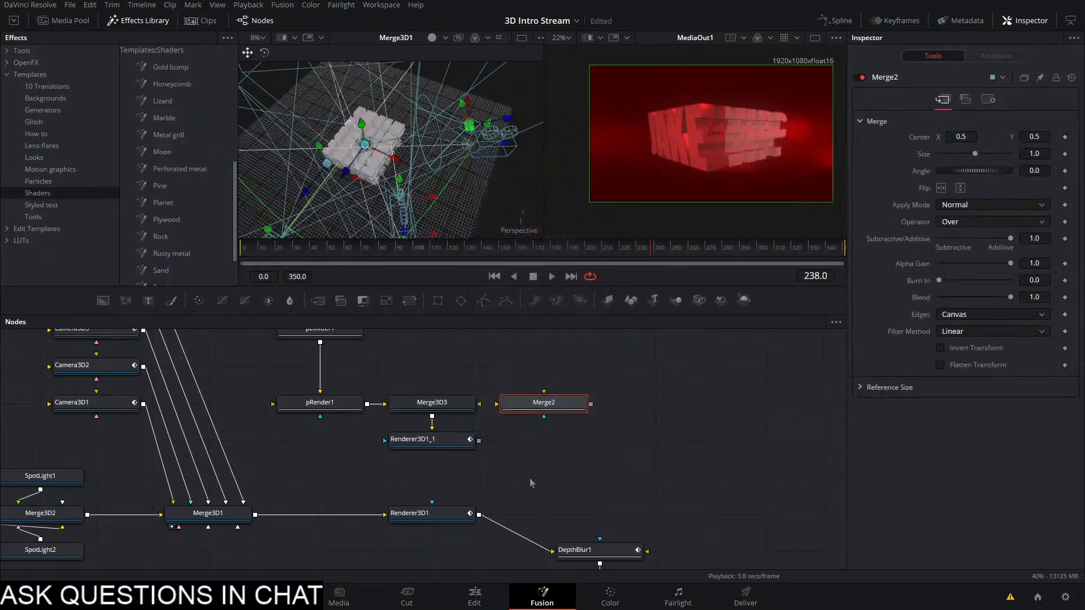
{"action": "left_click_drag", "start_coordinate": [563, 404], "coordinate": [560, 515]}
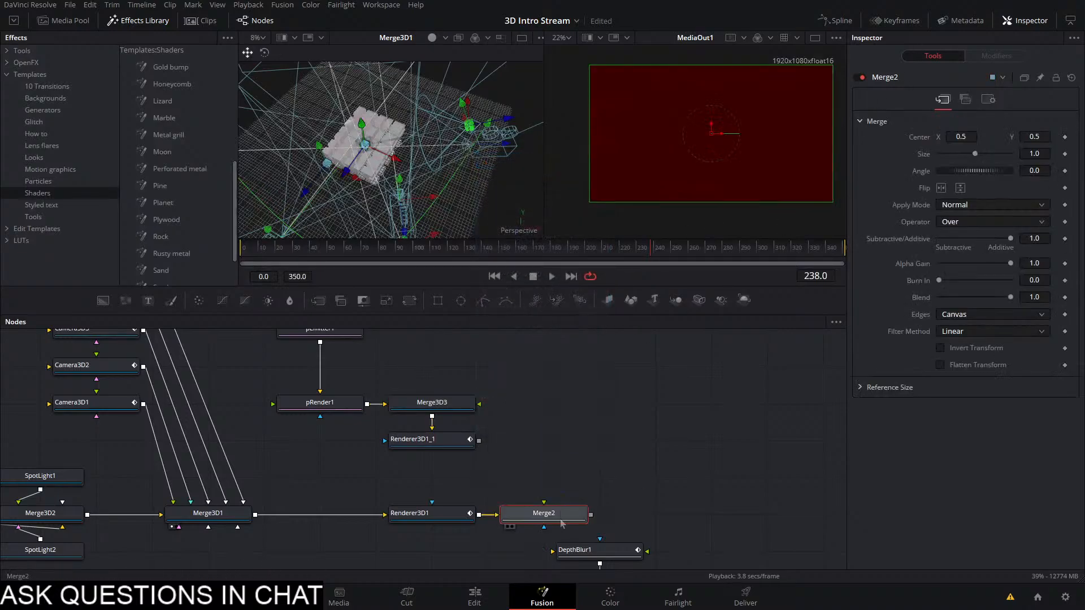
{"action": "left_click_drag", "start_coordinate": [480, 441], "coordinate": [599, 540]}
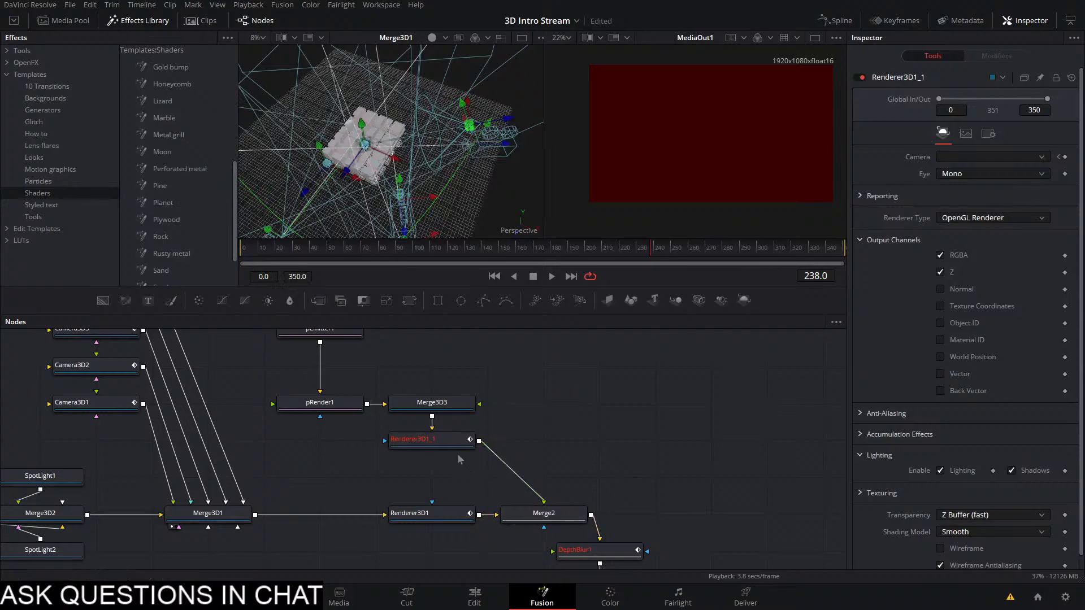
Shift Merge3D3 and the copied renderer aside, disconnect the renderer from Merge2, and check the image at frame 87
{"action": "left_click", "coordinate": [438, 406], "text": "ctrl"}
{"action": "left_click_drag", "start_coordinate": [448, 449], "coordinate": [530, 451]}
{"action": "left_click", "coordinate": [609, 453]}
{"action": "left_click", "coordinate": [391, 249]}
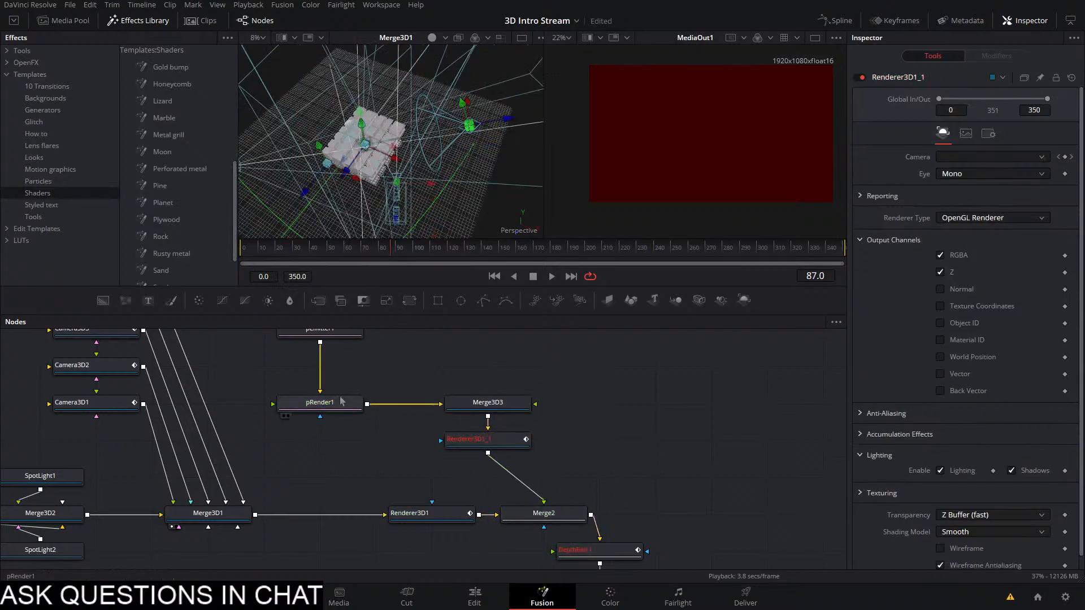
{"action": "left_click", "coordinate": [540, 499]}
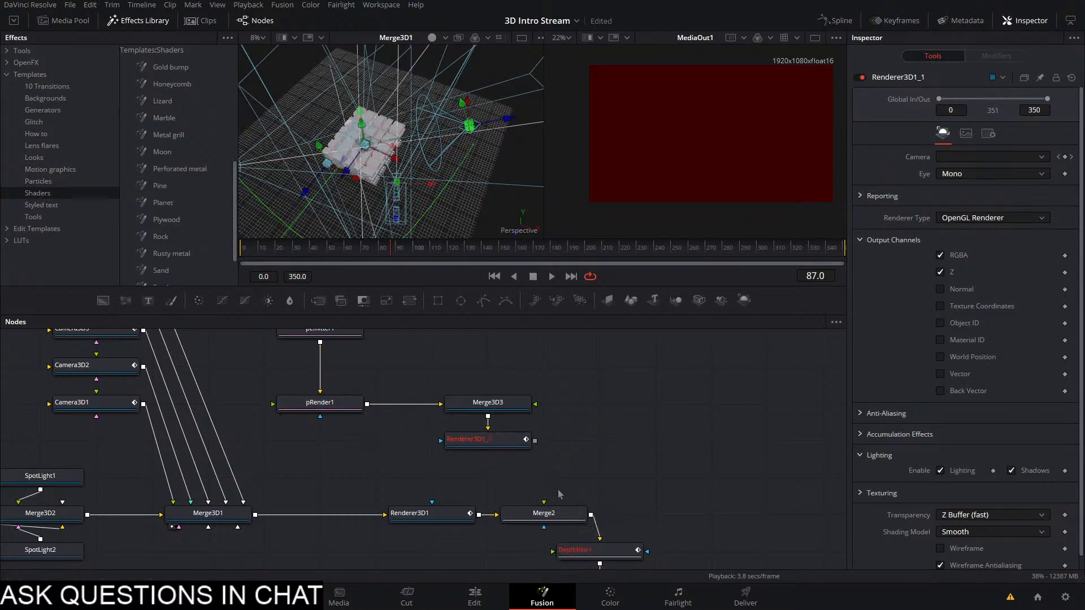
{"action": "left_click", "coordinate": [541, 516]}
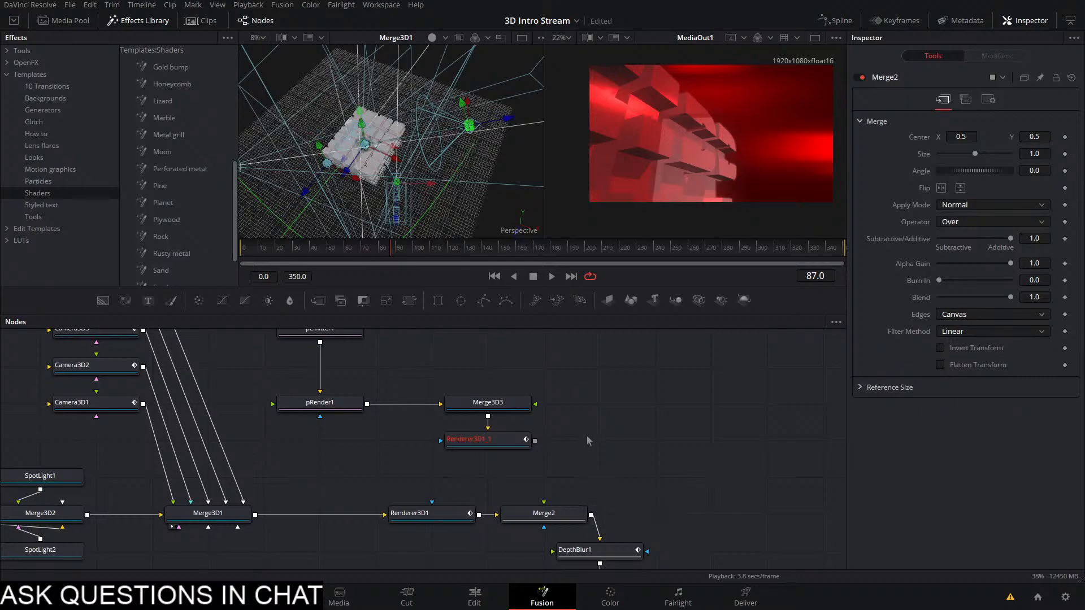
Delete the particle nodes with their Merge3D and copied renderer, and remove Merge2 before DepthBlur1
{"action": "left_click_drag", "start_coordinate": [612, 469], "coordinate": [296, 330]}
{"action": "key", "text": "Delete"}
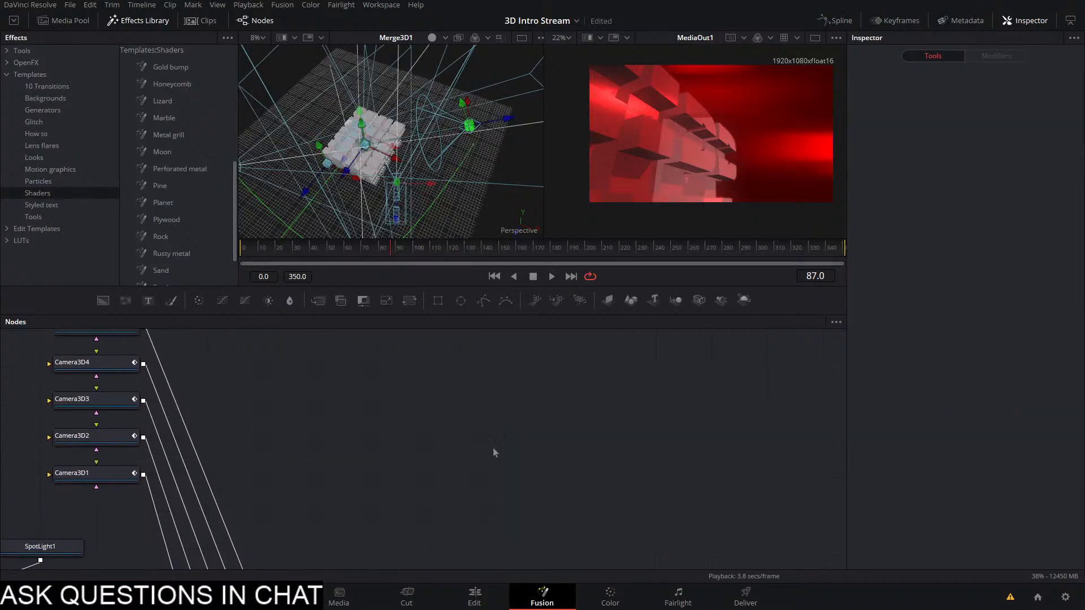
{"action": "left_click_drag", "start_coordinate": [466, 411], "coordinate": [470, 297]}
{"action": "left_click", "coordinate": [552, 475]}
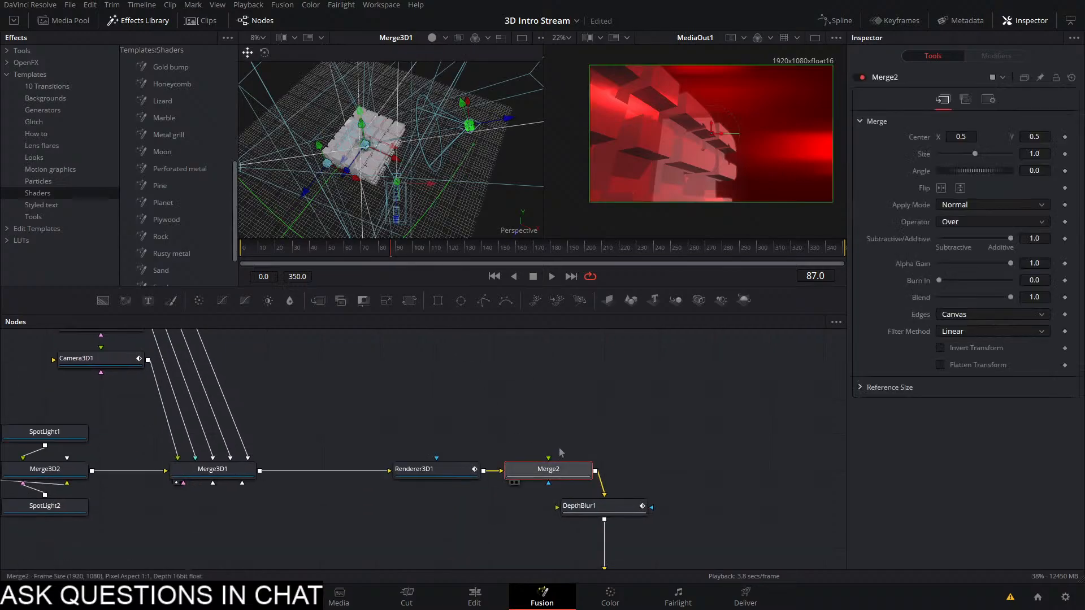
{"action": "key", "text": "Delete"}
Add an Ambient Occlusion node above DepthBlur1 and connect Renderer3D1's output to it
{"action": "left_click_drag", "start_coordinate": [557, 448], "coordinate": [552, 387]}
{"action": "left_click_drag", "start_coordinate": [623, 381], "coordinate": [528, 433]}
{"action": "key", "text": "shift+space"}
{"action": "type", "text": "ambi"}
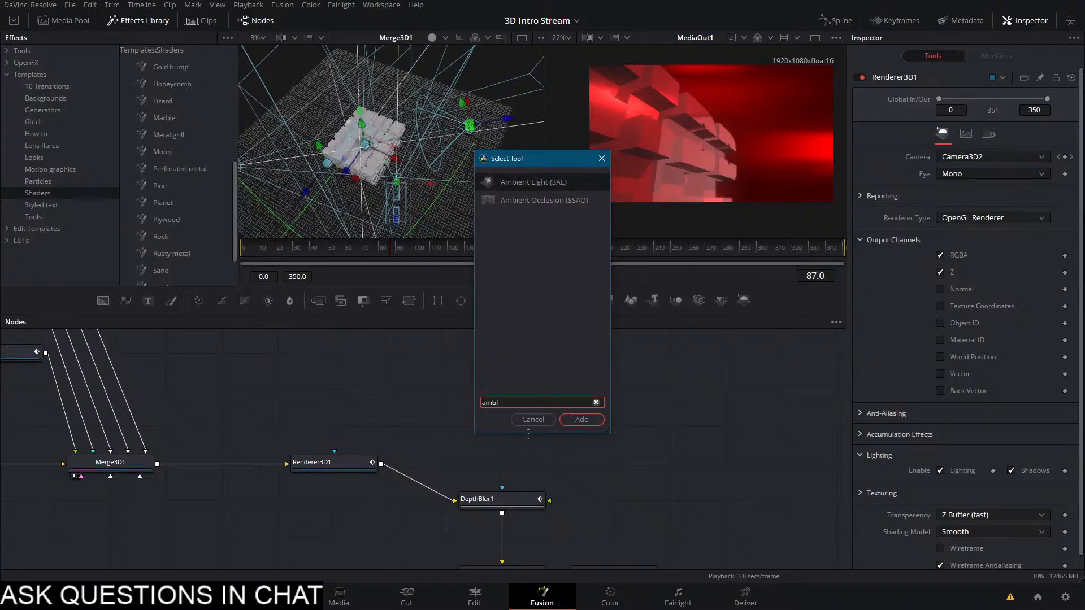
{"action": "key", "text": "Down"}
{"action": "key", "text": "Return"}
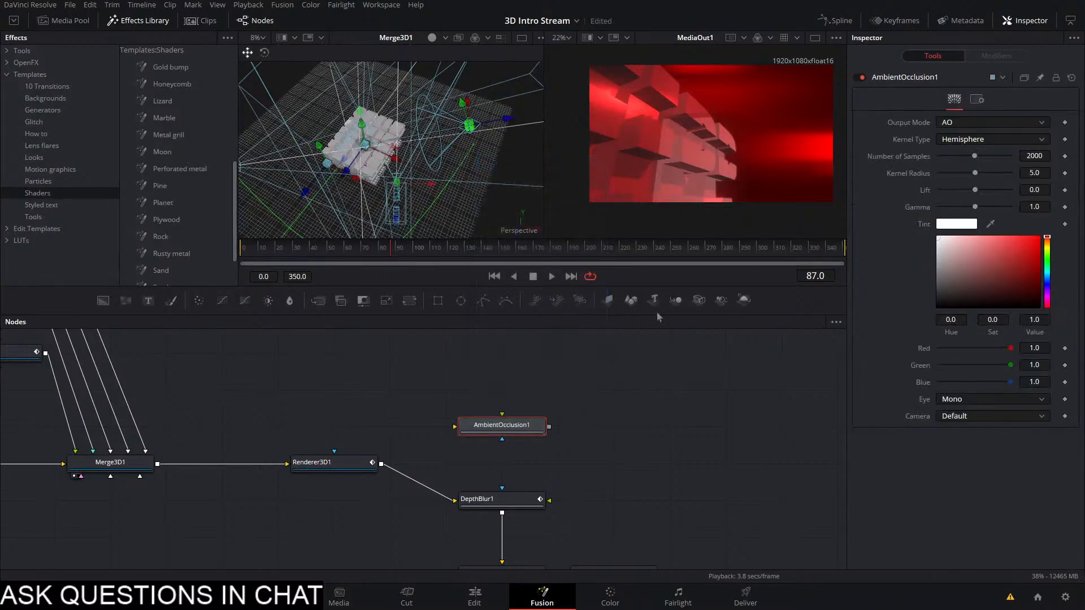
{"action": "left_click_drag", "start_coordinate": [381, 464], "coordinate": [455, 460]}
{"action": "left_click_drag", "start_coordinate": [381, 464], "coordinate": [455, 427]}
{"action": "left_click_drag", "start_coordinate": [384, 410], "coordinate": [430, 462]}
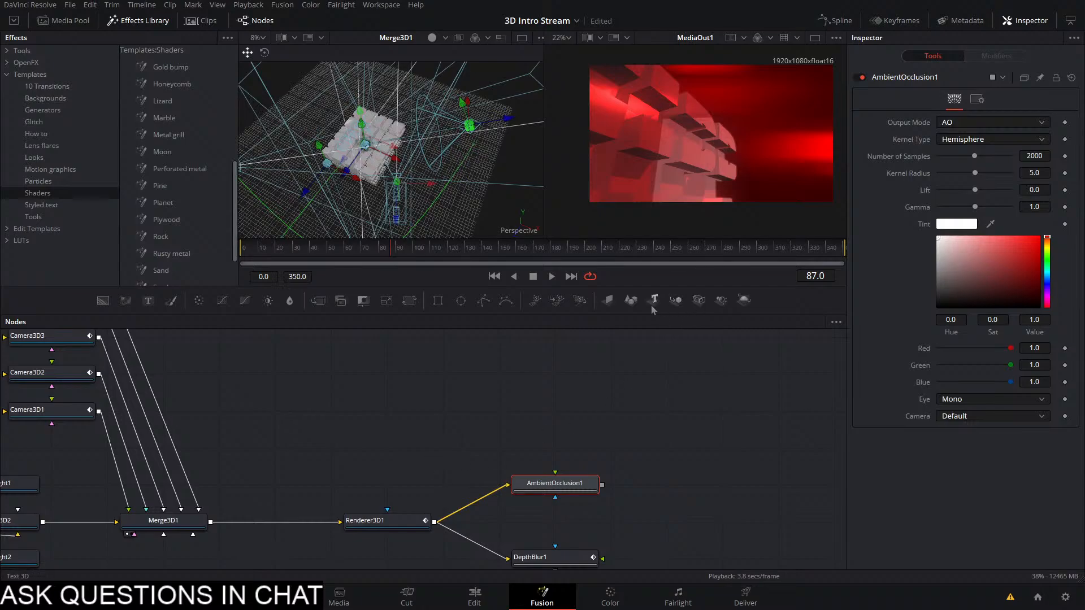
Add a Merge3D node that gathers all five cameras, connect it to Merge3D1, and place it directly above Merge3D1
{"action": "left_click_drag", "start_coordinate": [676, 300], "coordinate": [291, 486]}
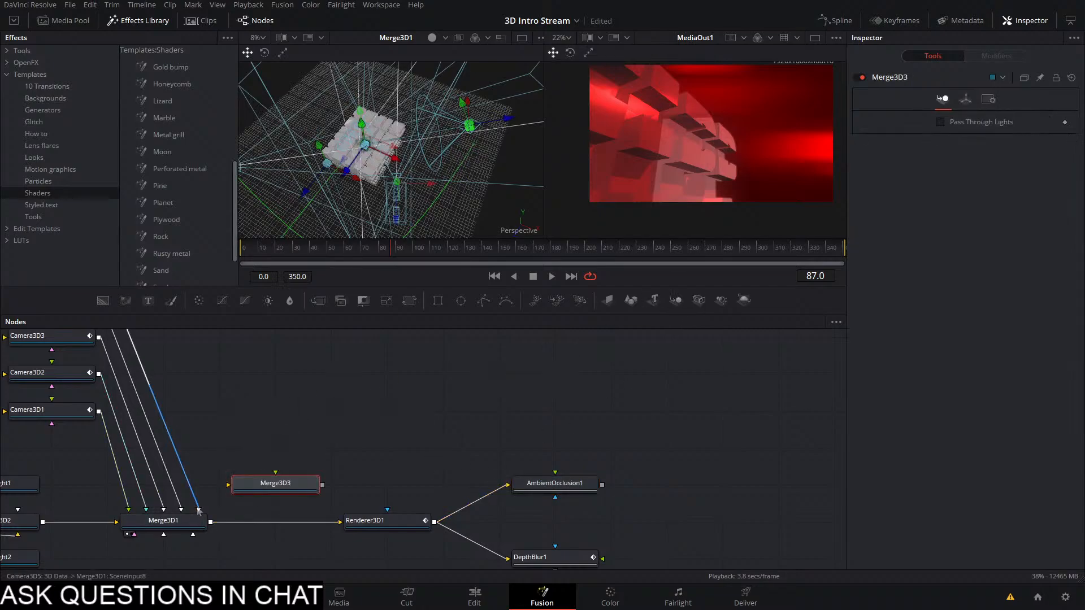
{"action": "left_click_drag", "start_coordinate": [199, 509], "coordinate": [255, 491]}
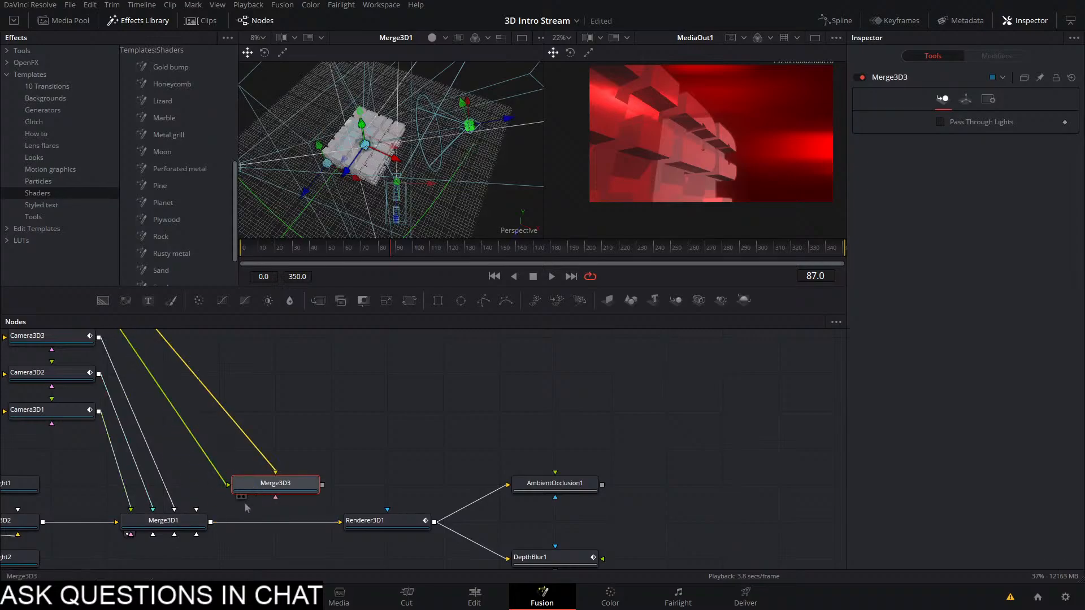
{"action": "left_click_drag", "start_coordinate": [174, 510], "coordinate": [272, 492]}
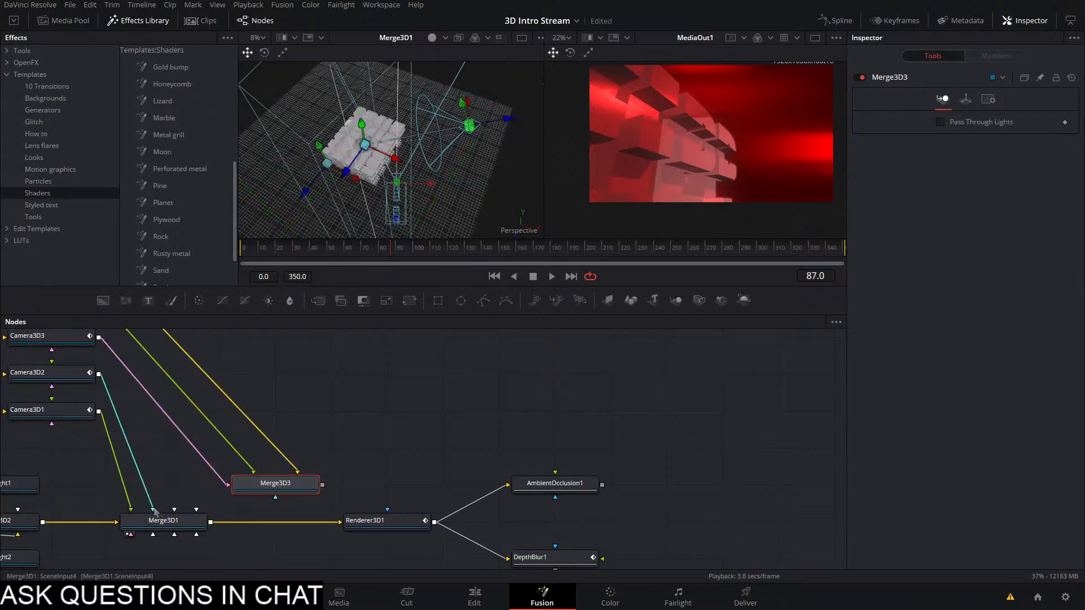
{"action": "left_click_drag", "start_coordinate": [153, 510], "coordinate": [260, 486]}
{"action": "left_click_drag", "start_coordinate": [130, 510], "coordinate": [174, 509]}
{"action": "left_click_drag", "start_coordinate": [285, 487], "coordinate": [174, 488]}
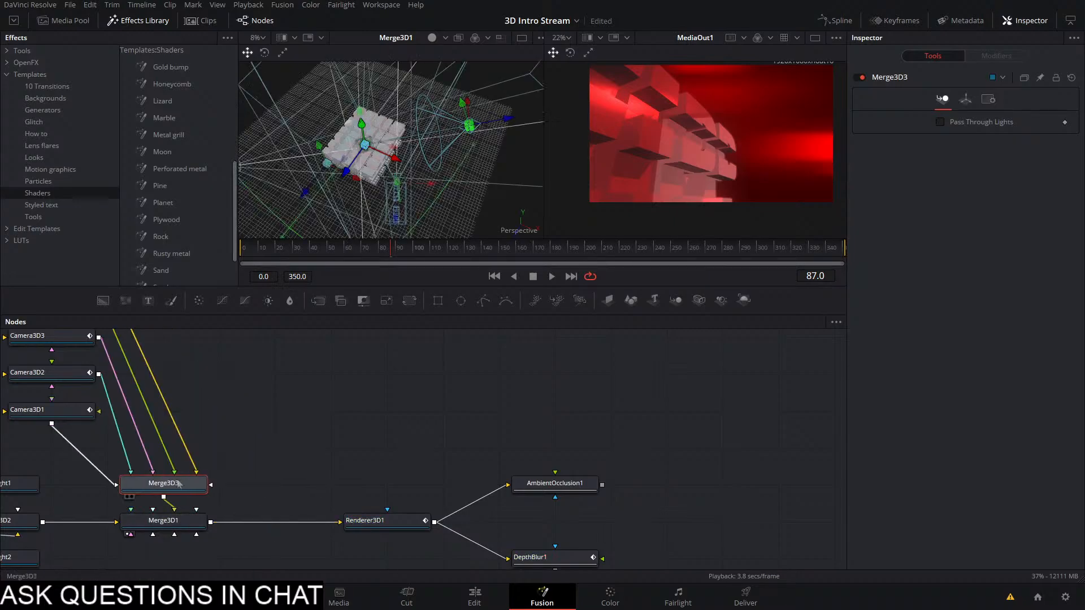
Connect Merge3D3's camera output to AmbientOcclusion1 and go to frame 10
{"action": "left_click", "coordinate": [537, 487]}
{"action": "left_click", "coordinate": [379, 521]}
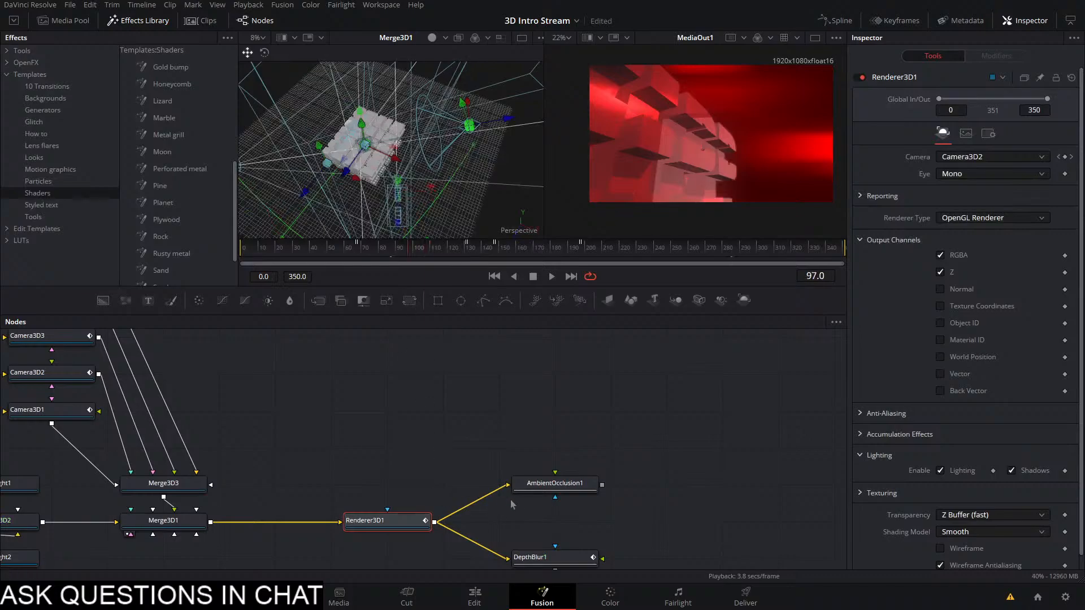
{"action": "left_click", "coordinate": [531, 485]}
{"action": "left_click_drag", "start_coordinate": [164, 497], "coordinate": [558, 484]}
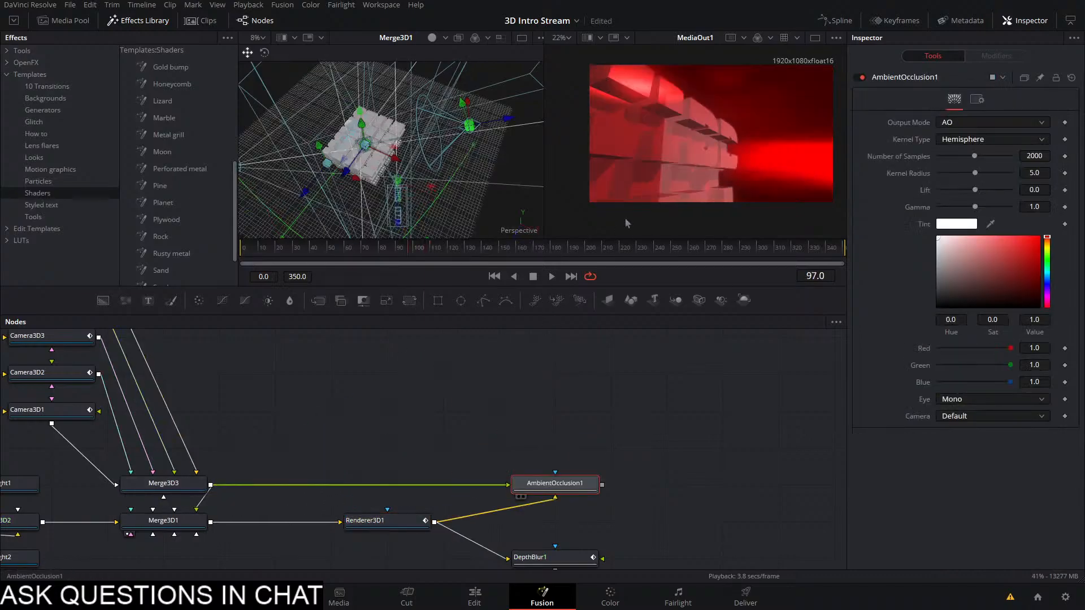
{"action": "left_click", "coordinate": [261, 247]}
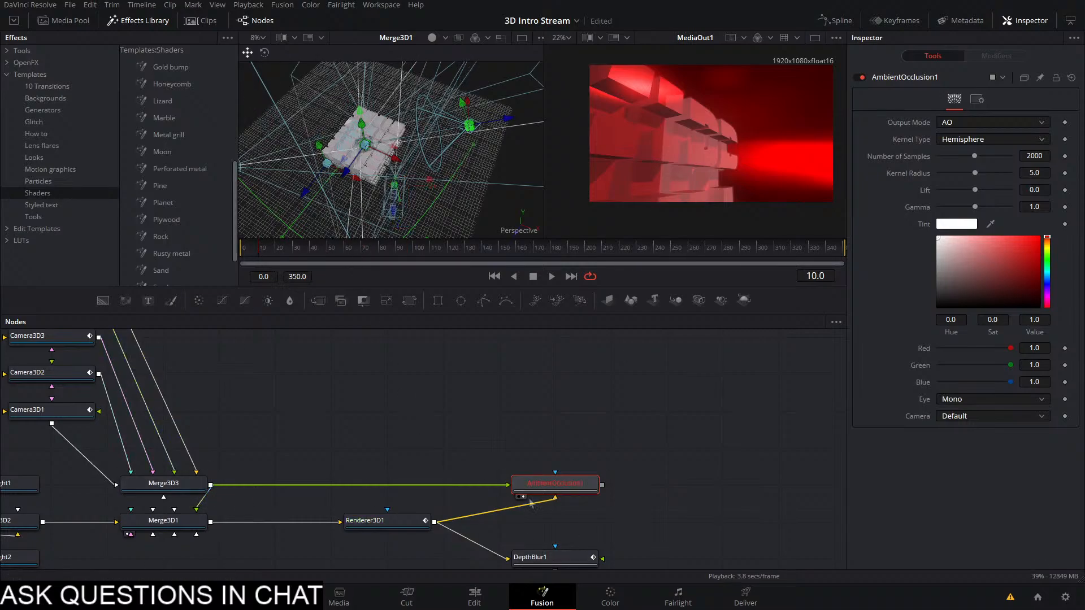
Feed AmbientOcclusion1 from Camera3D1 instead of Merge3D3, keep the AO output mode and set the kernel type to Sphere
{"action": "left_click_drag", "start_coordinate": [507, 485], "coordinate": [475, 496]}
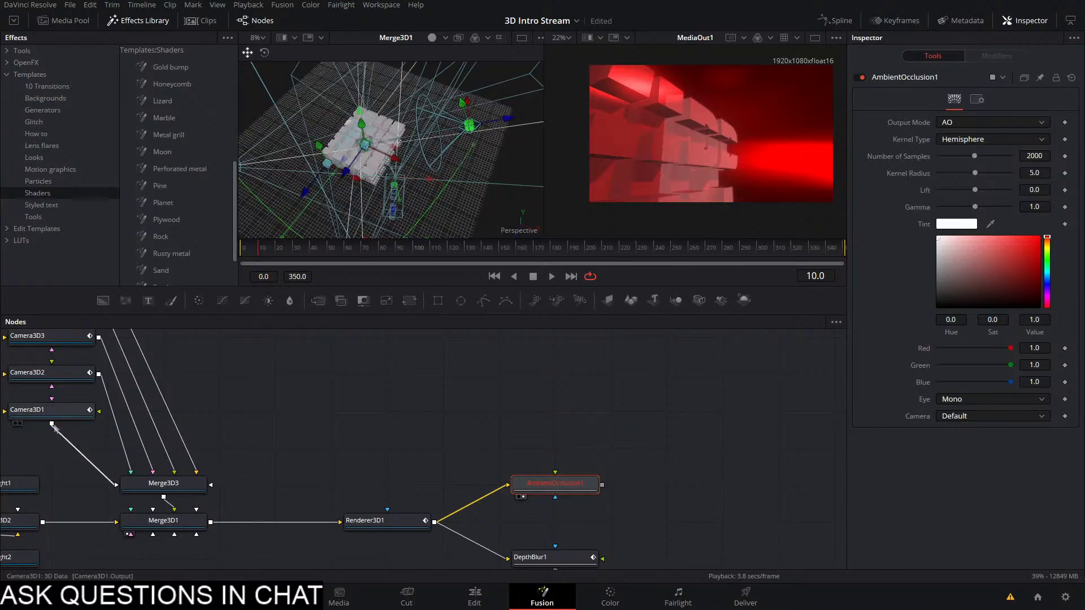
{"action": "left_click_drag", "start_coordinate": [51, 423], "coordinate": [555, 485]}
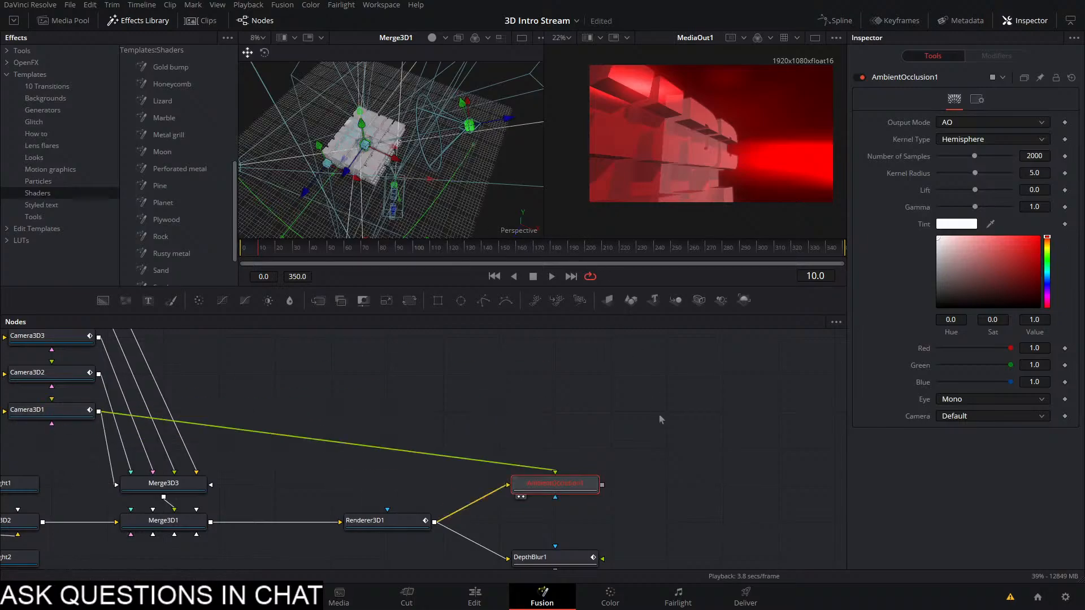
{"action": "left_click", "coordinate": [995, 124]}
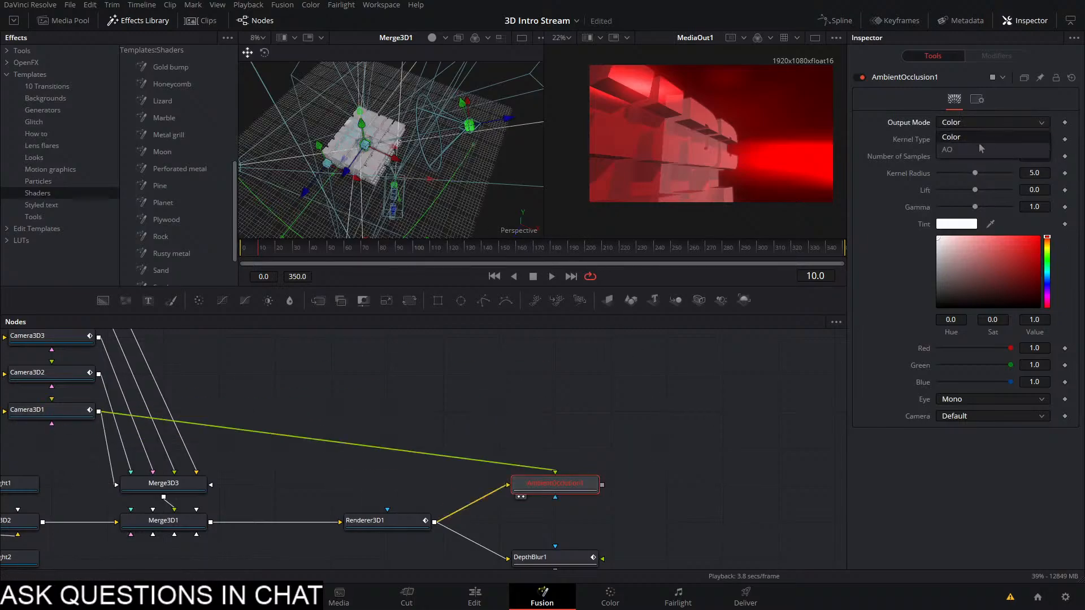
{"action": "left_click", "coordinate": [981, 149]}
{"action": "left_click", "coordinate": [983, 139]}
{"action": "left_click", "coordinate": [966, 166]}
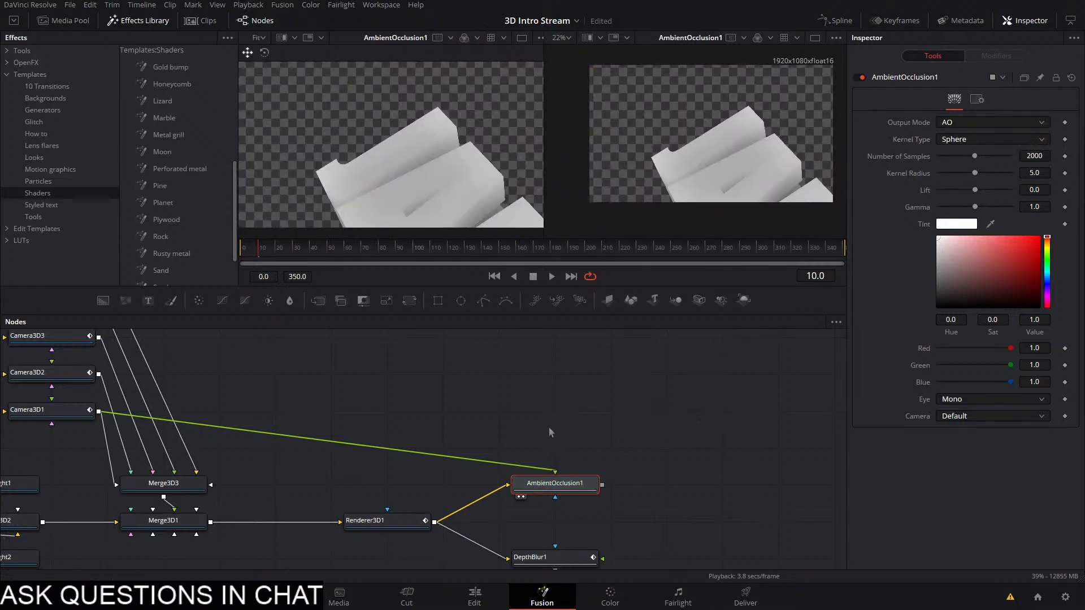
Replace Camera3D1 with Merge3D3 as AmbientOcclusion1's camera source and open the node's general settings
{"action": "left_click_drag", "start_coordinate": [551, 474], "coordinate": [497, 481]}
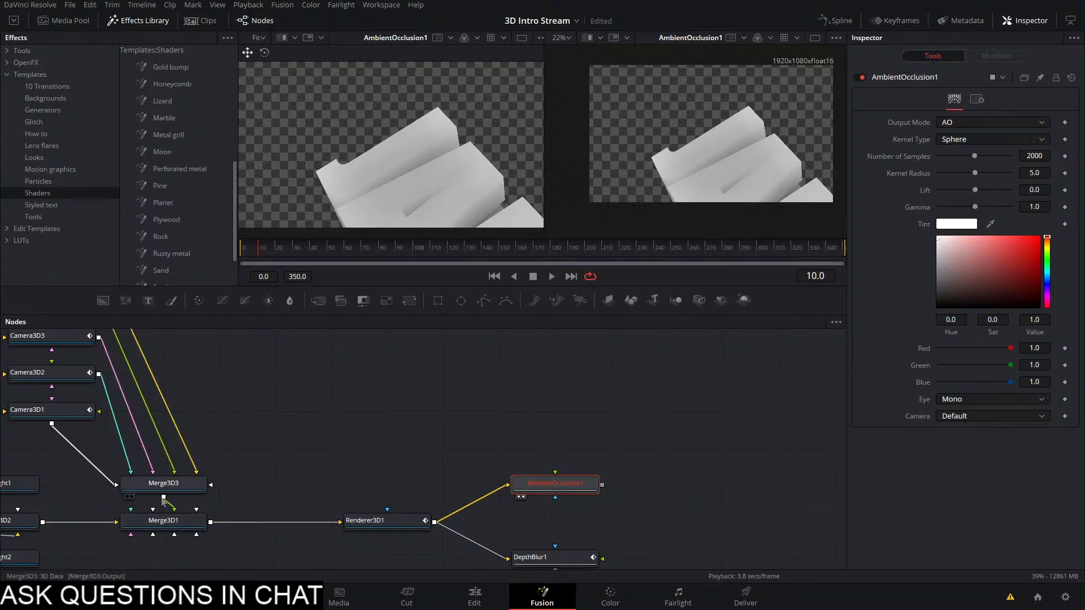
{"action": "left_click_drag", "start_coordinate": [163, 497], "coordinate": [544, 490]}
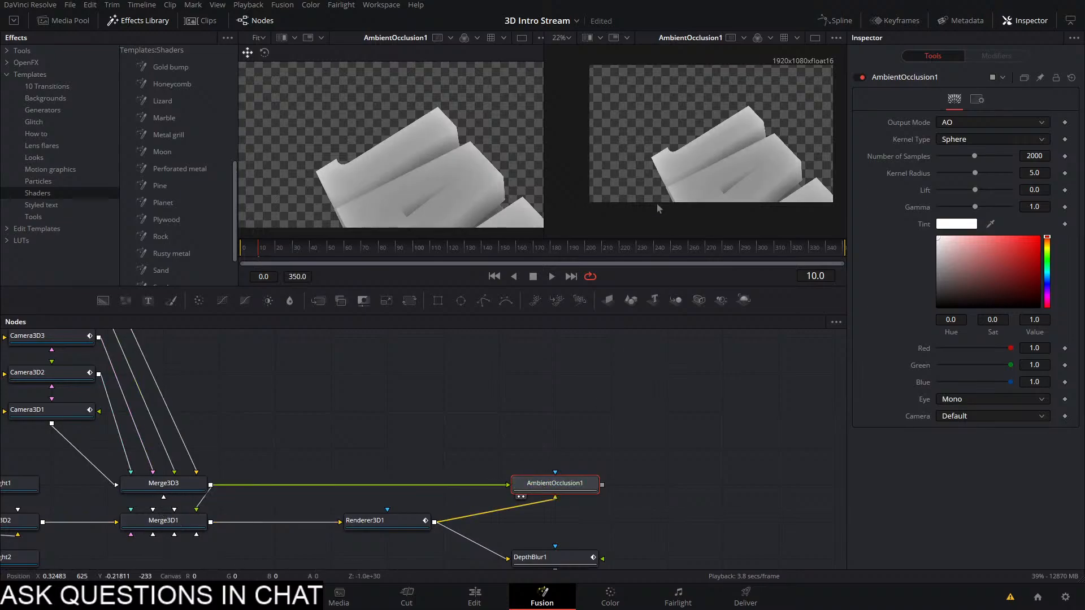
{"action": "left_click", "coordinate": [978, 101]}
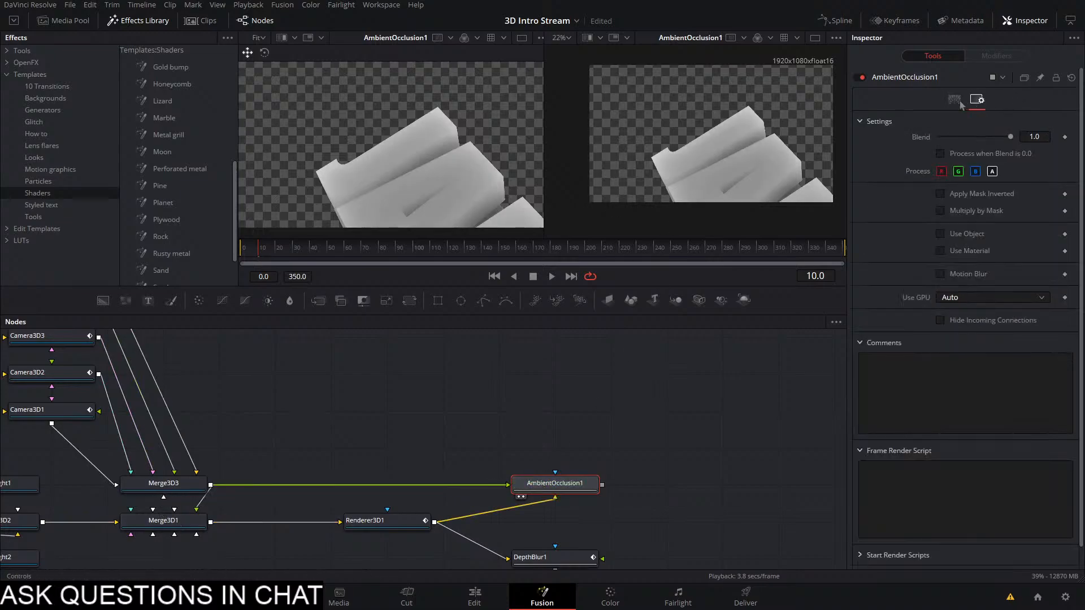
Preview the AmbientOcclusion1 output along the timeline, ending at frame 276
{"action": "left_click", "coordinate": [954, 99]}
{"action": "key", "text": "space"}
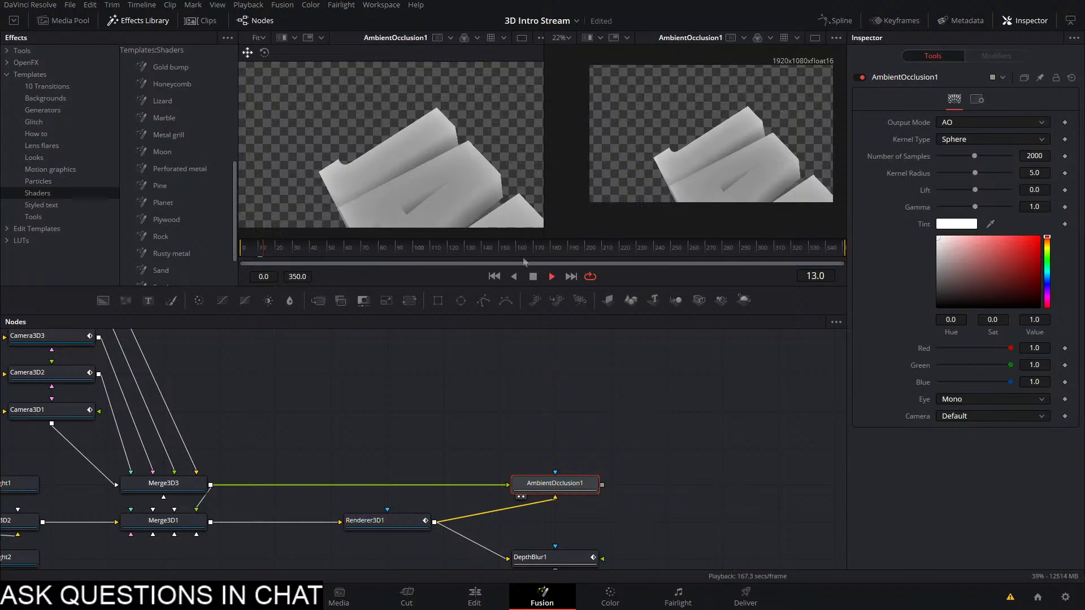
{"action": "left_click", "coordinate": [563, 252]}
{"action": "left_click_drag", "start_coordinate": [606, 254], "coordinate": [717, 255]}
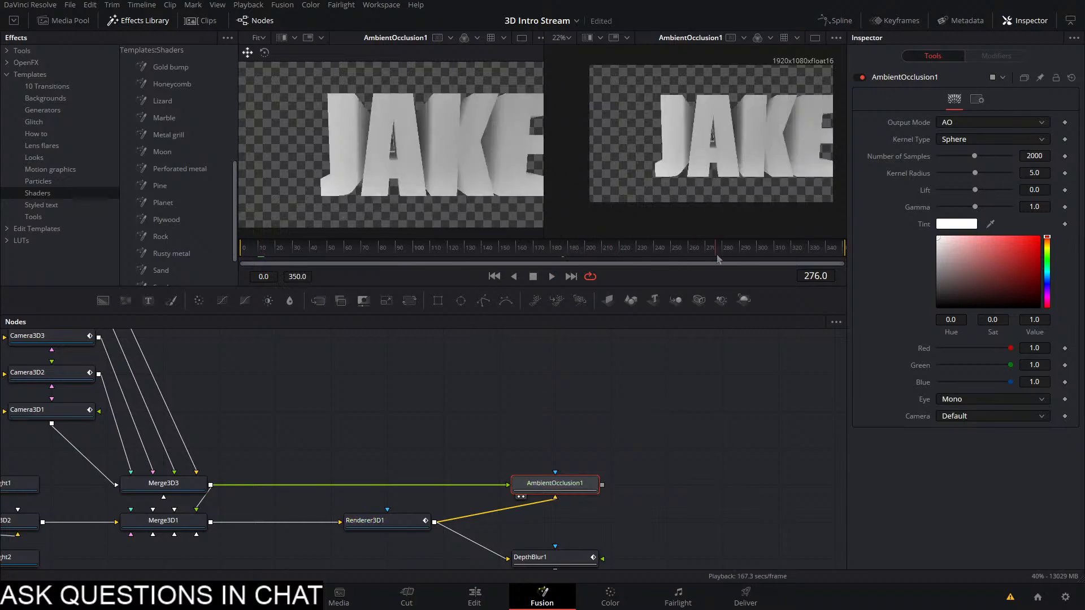
{"action": "left_click", "coordinate": [693, 431]}
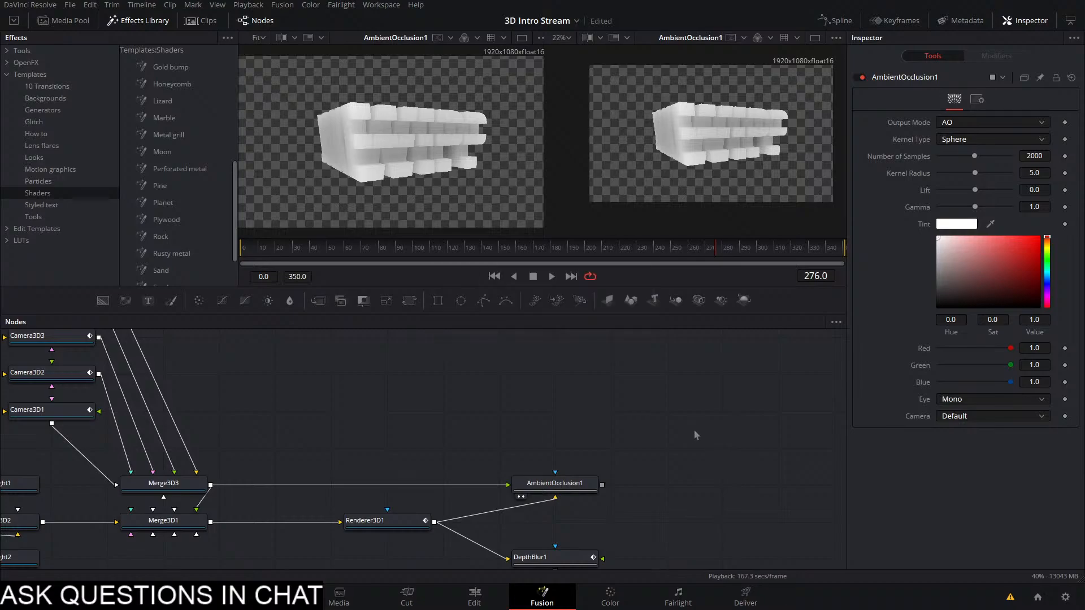
Try adding a Channel Boolean (3Bol) tool at AmbientOcclusion1, and delete the added node
{"action": "left_click_drag", "start_coordinate": [694, 431], "coordinate": [399, 256]}
{"action": "left_click", "coordinate": [596, 530]}
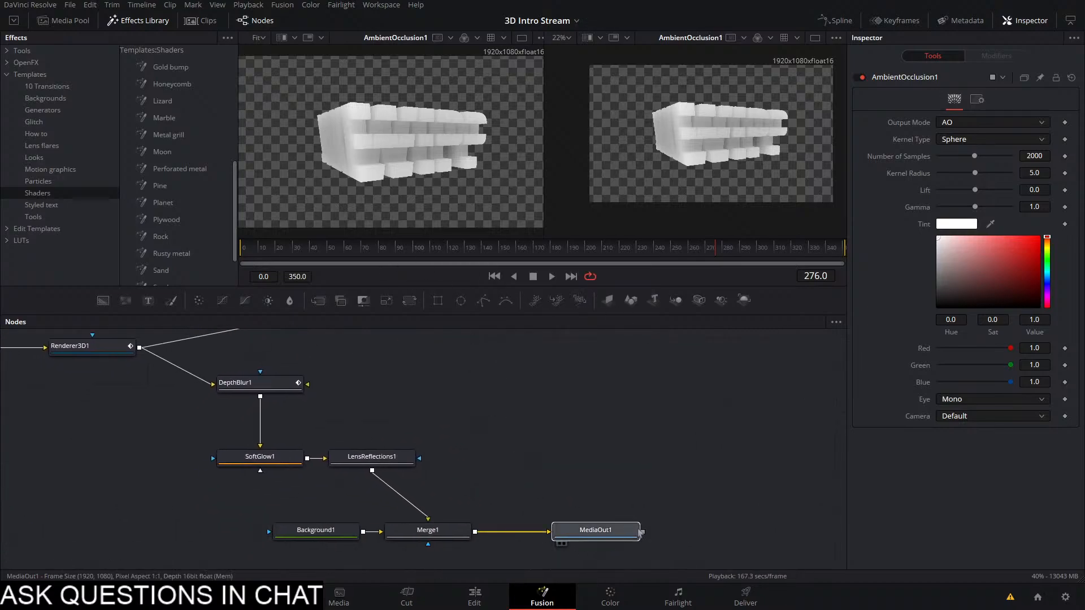
{"action": "left_click_drag", "start_coordinate": [486, 406], "coordinate": [537, 471]}
{"action": "left_click_drag", "start_coordinate": [458, 394], "coordinate": [407, 409]}
{"action": "left_click", "coordinate": [270, 386]}
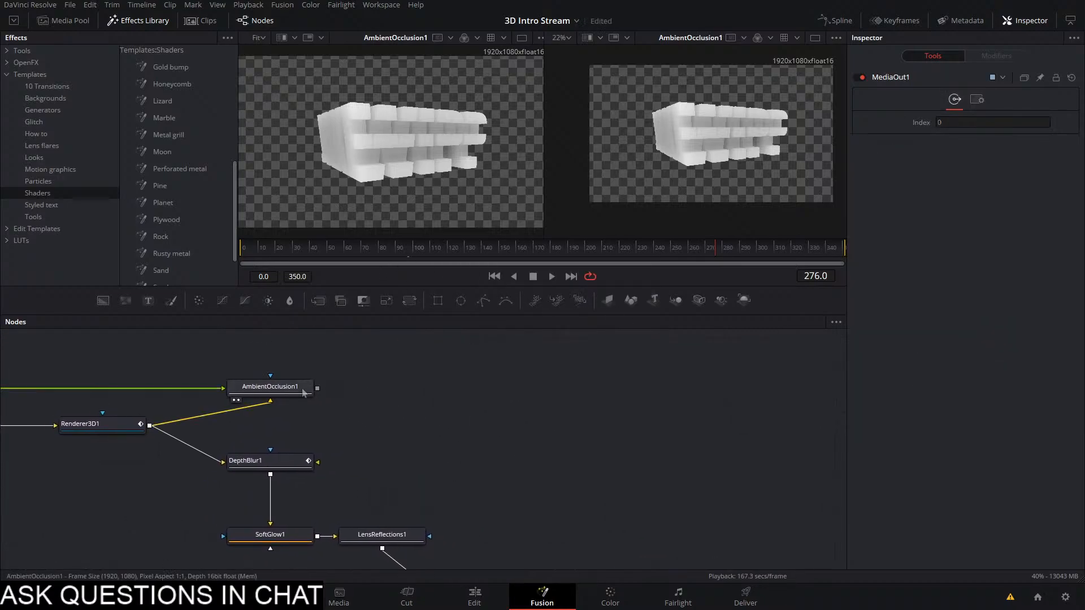
{"action": "key", "text": "shift+space"}
{"action": "type", "text": "chan"}
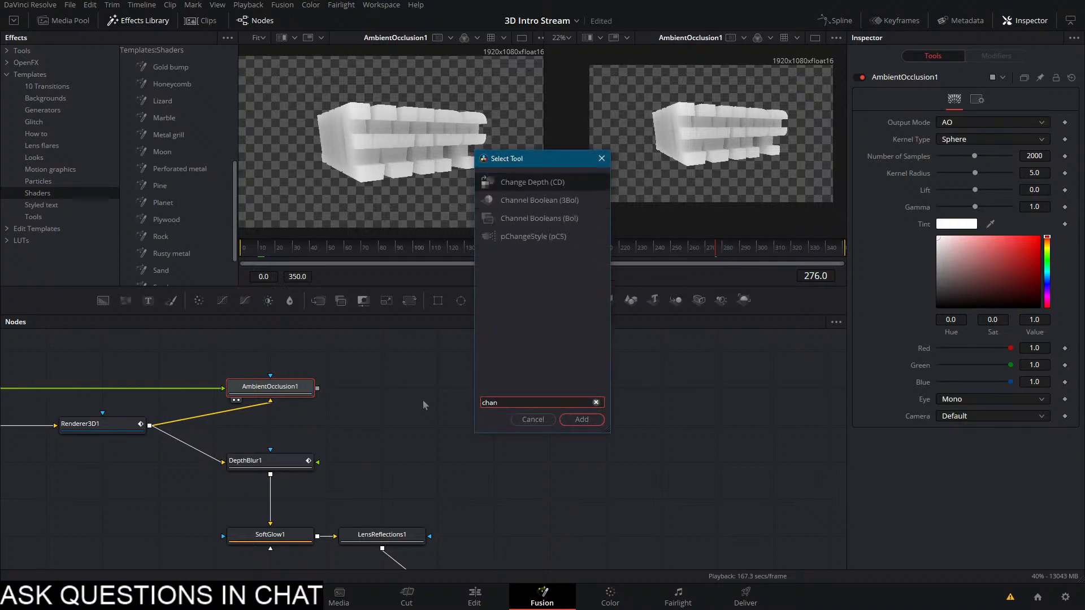
{"action": "key", "text": "Down"}
{"action": "key", "text": "Return"}
{"action": "left_click_drag", "start_coordinate": [415, 397], "coordinate": [611, 398]}
{"action": "key", "text": "Delete"}
Try inserting a Channel Booleans (Bol) node at AmbientOcclusion1, and undo the insertion
{"action": "left_click", "coordinate": [275, 381]}
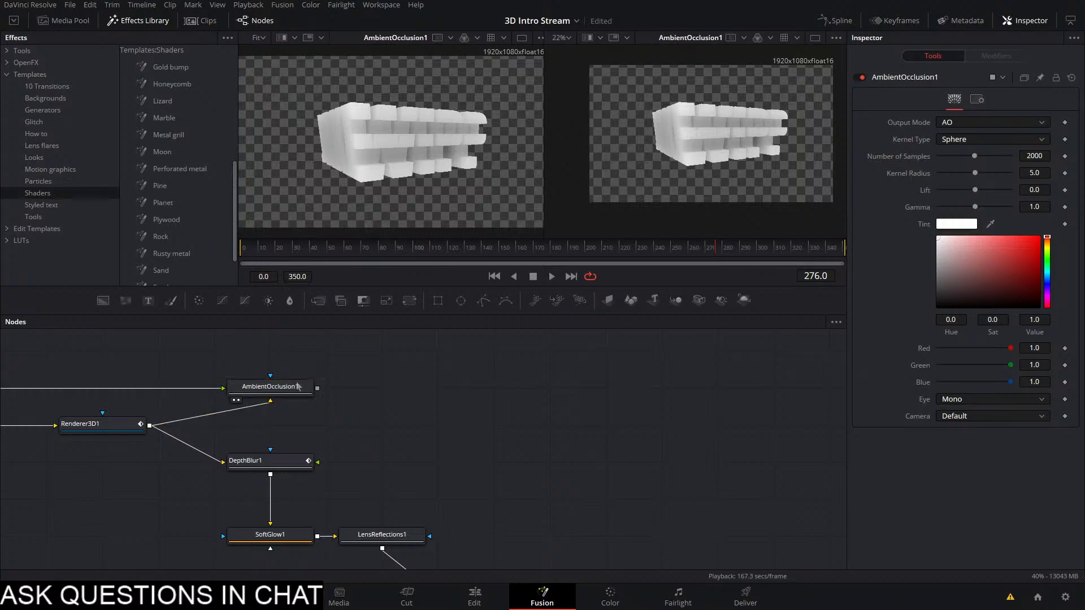
{"action": "key", "text": "shift+space"}
{"action": "type", "text": "cha"}
{"action": "key", "text": "Down"}
{"action": "key", "text": "Down"}
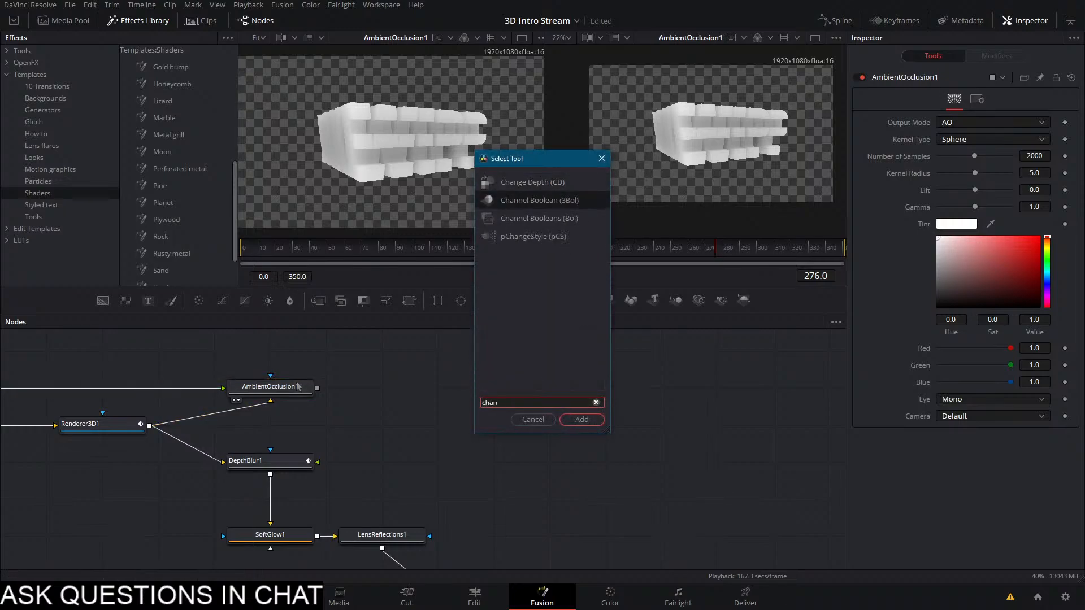
{"action": "key", "text": "Return"}
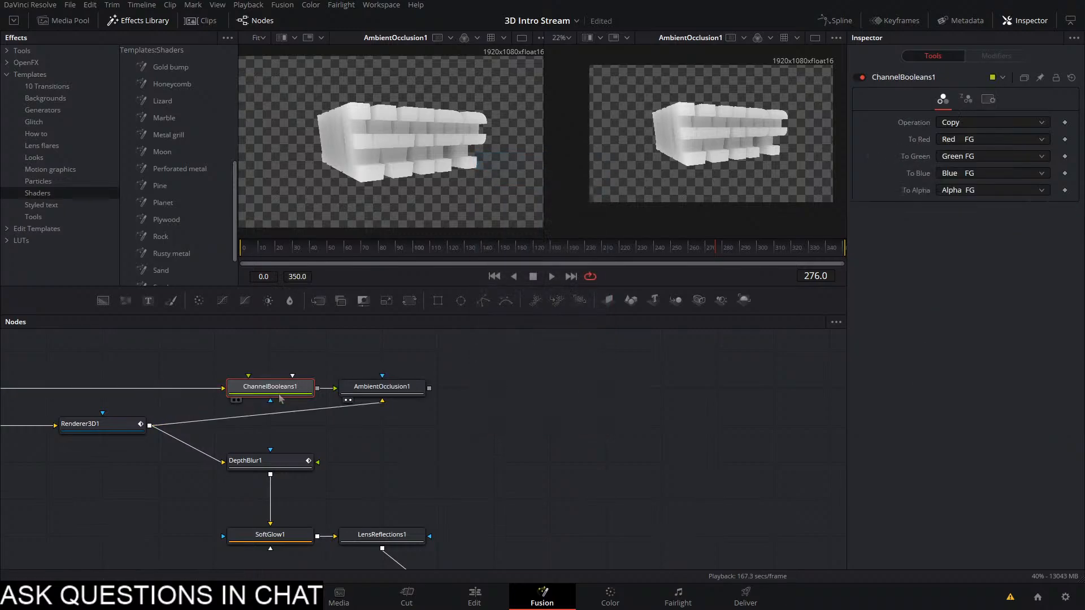
{"action": "key", "text": "ctrl+z"}
Spread out Background1, Merge1, LensReflections1 and MediaOut1, placing LensReflections1 directly above Merge1
{"action": "left_click_drag", "start_coordinate": [459, 424], "coordinate": [265, 318]}
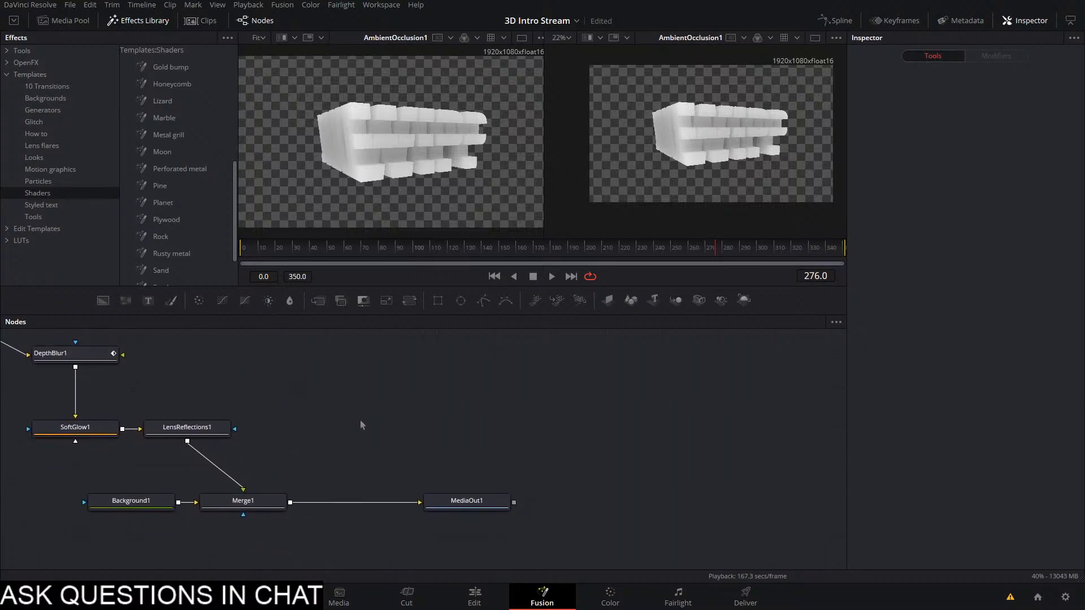
{"action": "left_click", "coordinate": [265, 507]}
{"action": "key", "text": "space"}
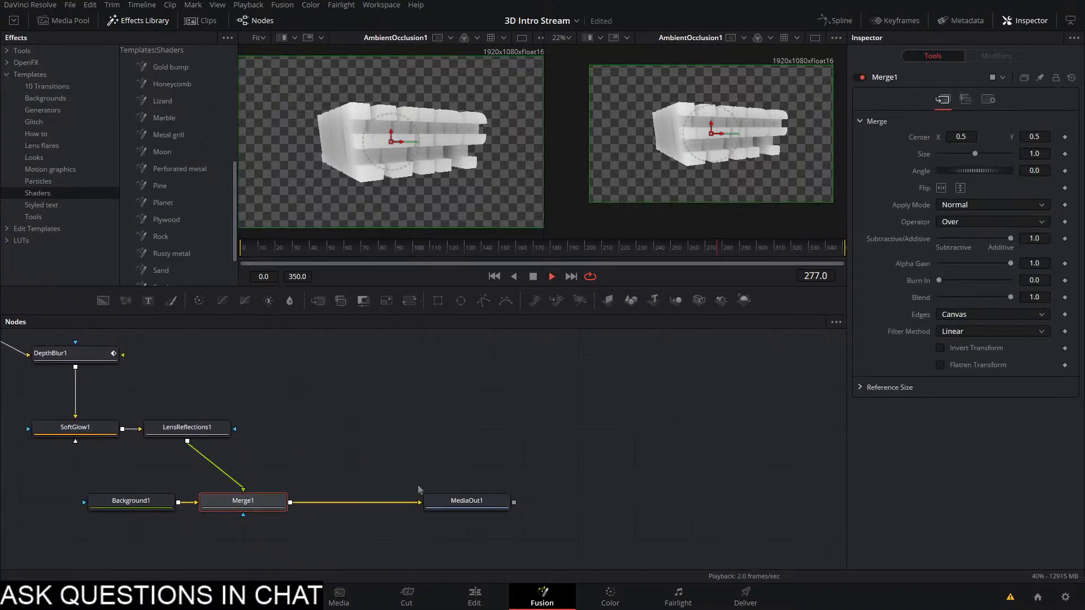
{"action": "key", "text": "shift+space"}
{"action": "key", "text": "Escape"}
{"action": "left_click_drag", "start_coordinate": [170, 425], "coordinate": [413, 417]}
{"action": "left_click_drag", "start_coordinate": [358, 382], "coordinate": [306, 503]}
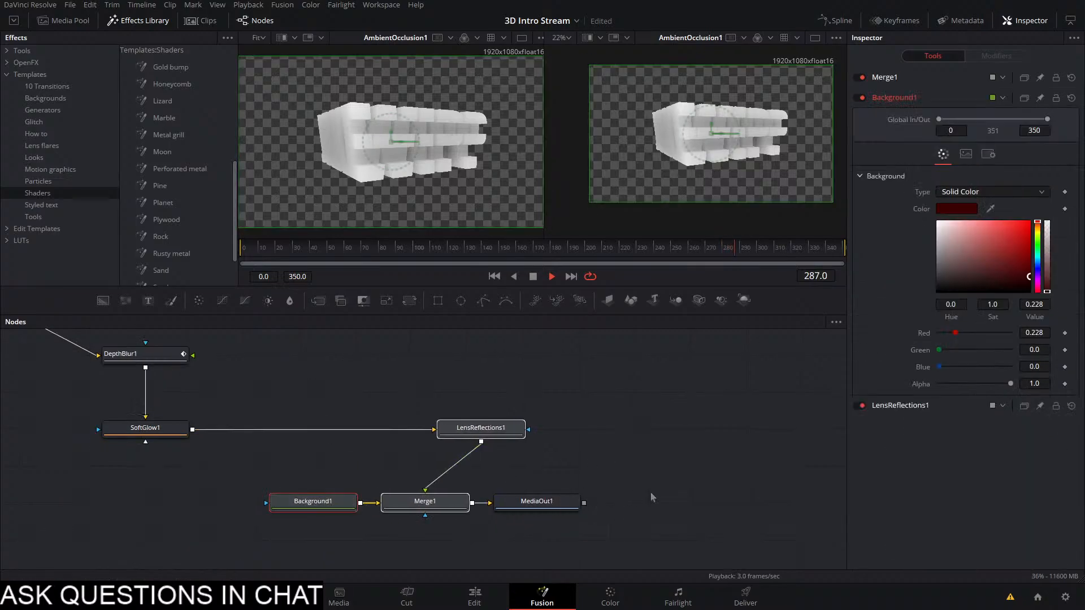
{"action": "left_click_drag", "start_coordinate": [537, 501], "coordinate": [649, 501]}
{"action": "left_click_drag", "start_coordinate": [481, 429], "coordinate": [447, 455]}
{"action": "left_click_drag", "start_coordinate": [436, 410], "coordinate": [627, 460]}
Insert a Brightness / Contrast node between DepthBlur1 and SoftGlow1, and stop playback
{"action": "left_click", "coordinate": [334, 405]}
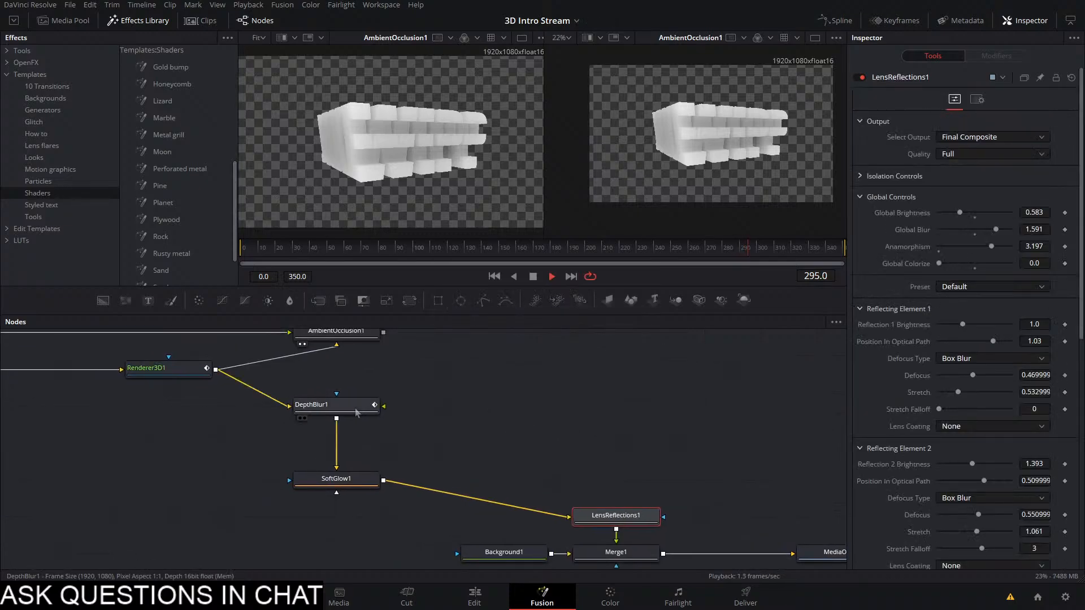
{"action": "key", "text": "shift+space"}
{"action": "type", "text": "chanbri"}
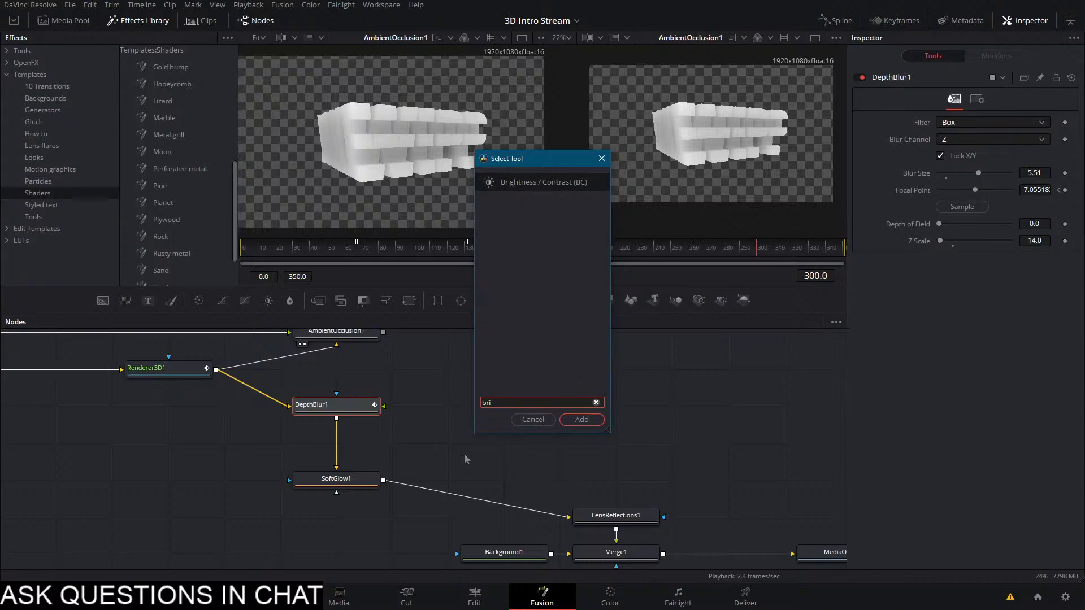
{"action": "key", "text": "Return"}
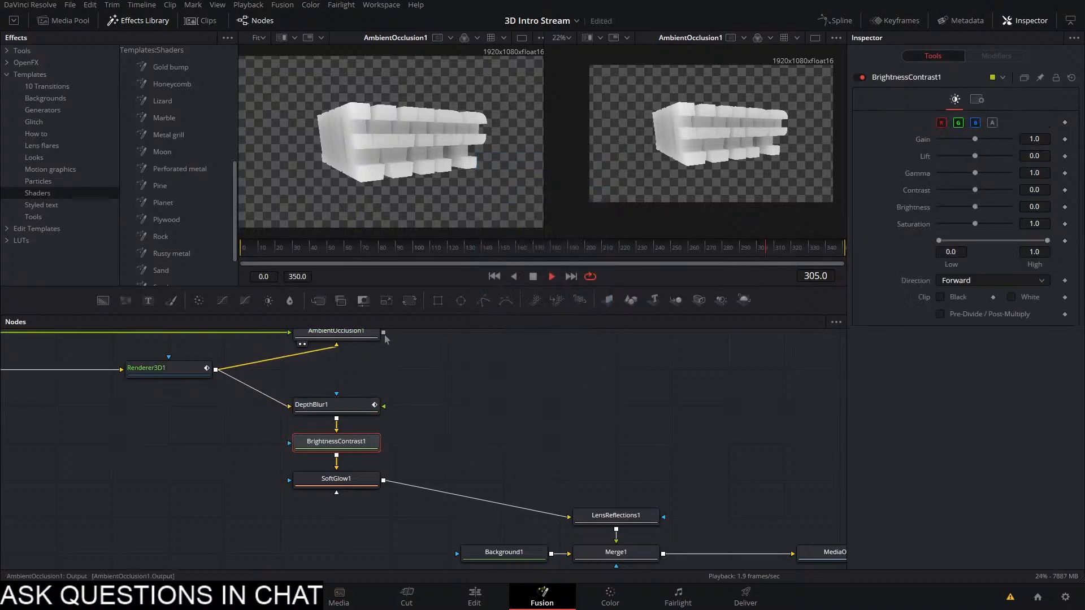
{"action": "left_click", "coordinate": [548, 277]}
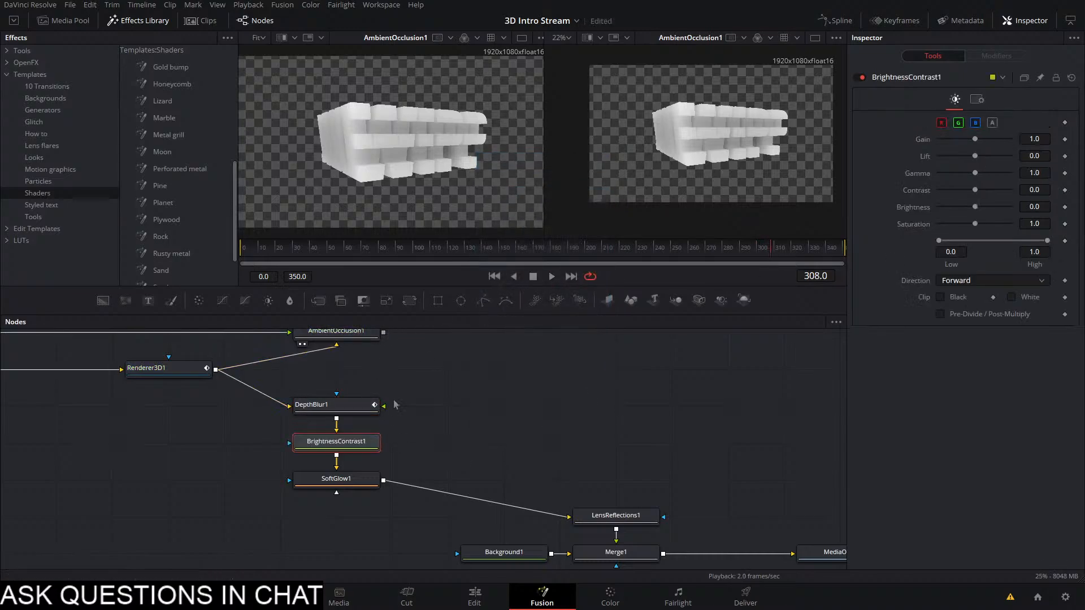
Connect AmbientOcclusion1's output to BrightnessContrast1's effect mask input and show MediaOut1 in the second viewer
{"action": "left_click", "coordinate": [553, 372]}
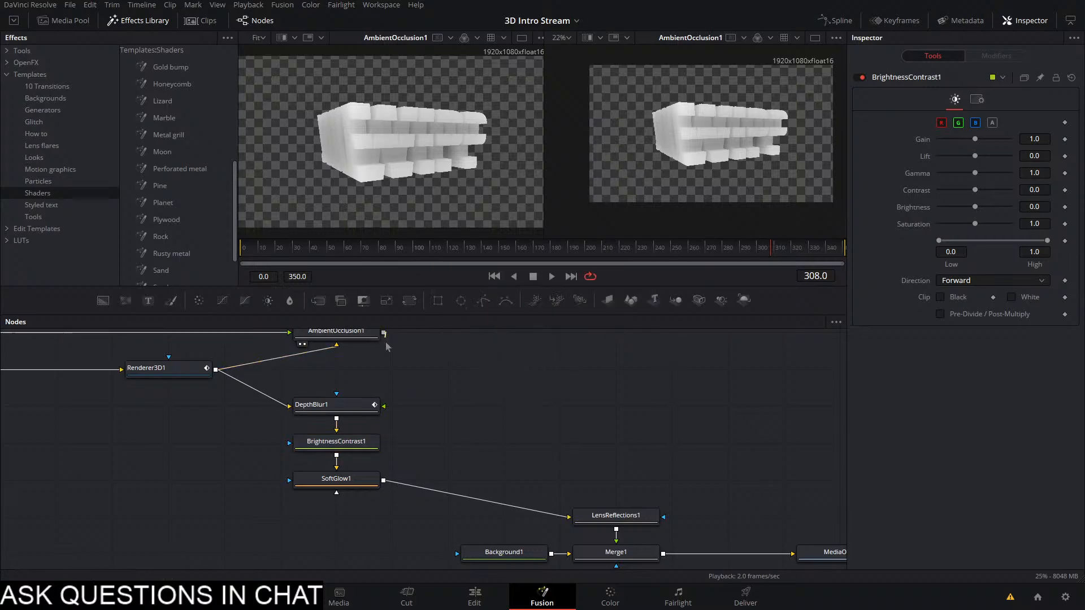
{"action": "left_click_drag", "start_coordinate": [383, 332], "coordinate": [358, 433]}
{"action": "left_click", "coordinate": [822, 552]}
{"action": "key", "text": "2"}
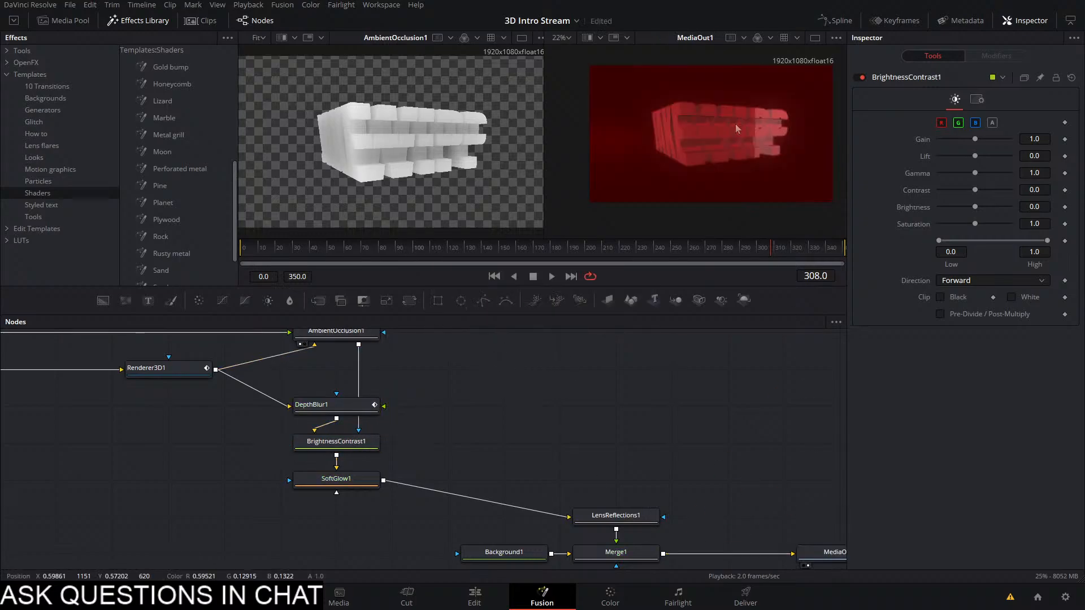
Try lowering BrightnessContrast1's gain to 0.59, and undo the change
{"action": "left_click", "coordinate": [336, 441]}
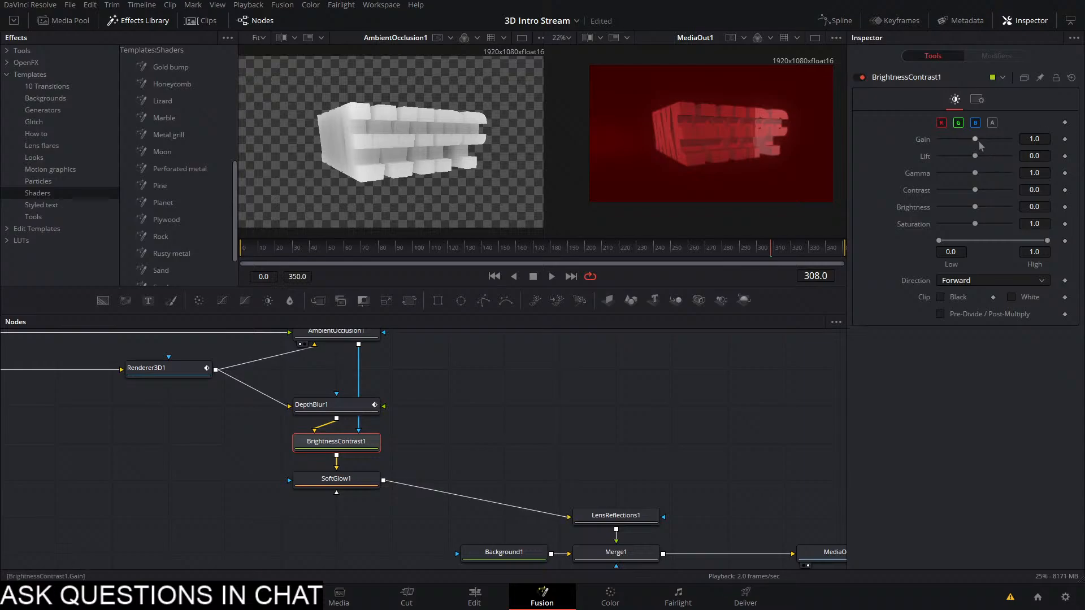
{"action": "left_click_drag", "start_coordinate": [975, 139], "coordinate": [965, 167]}
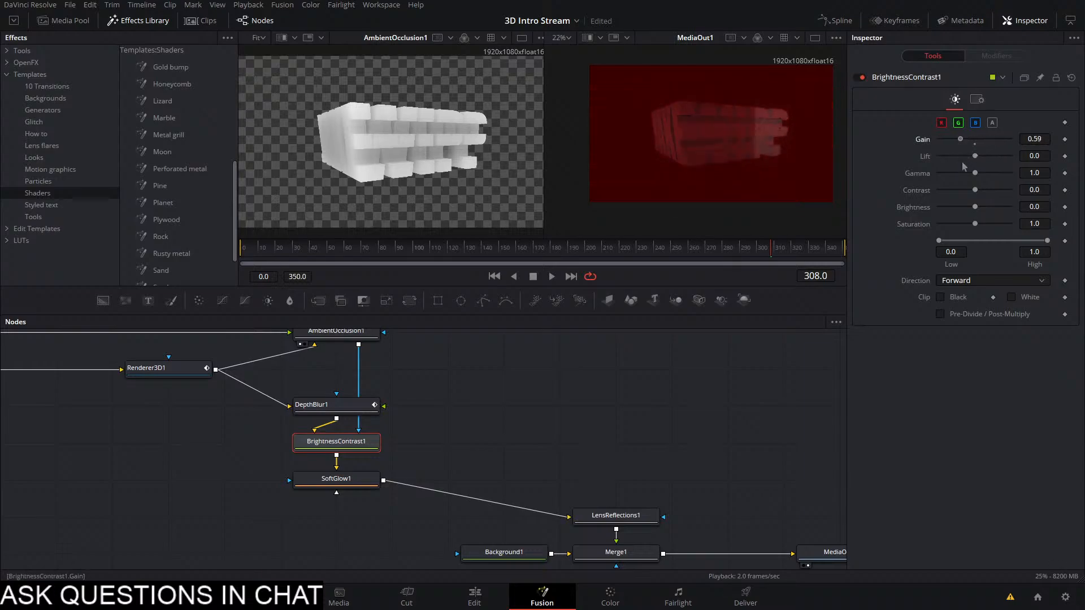
{"action": "key", "text": "ctrl+z"}
Move BrightnessContrast1 and AmbientOcclusion1 aside from the DepthBlur1 and SoftGlow1 column to separate the mask connection
{"action": "left_click_drag", "start_coordinate": [371, 445], "coordinate": [448, 440]}
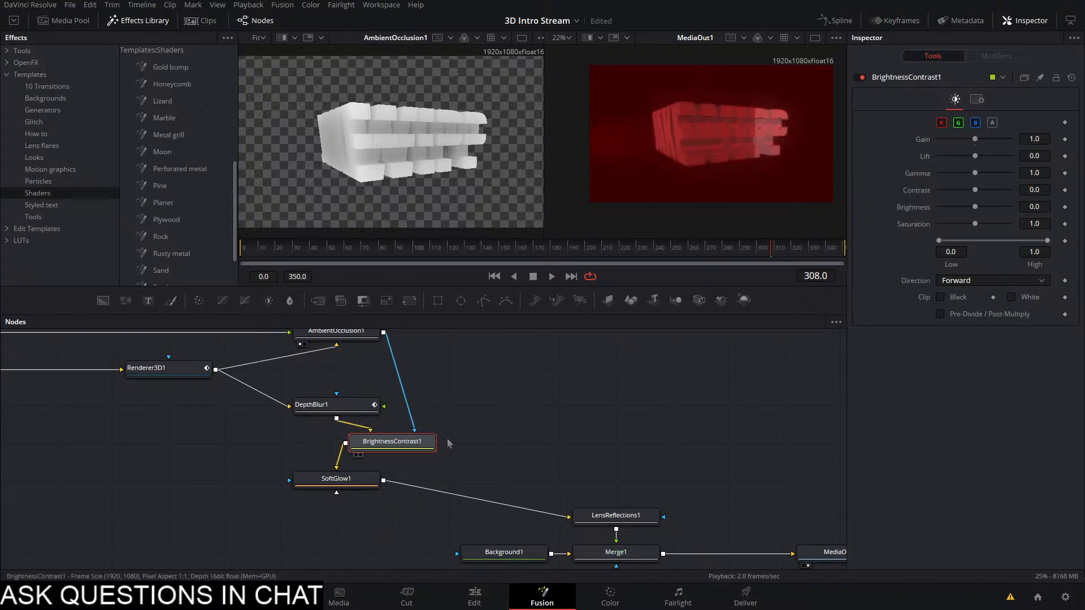
{"action": "left_click_drag", "start_coordinate": [366, 335], "coordinate": [479, 340]}
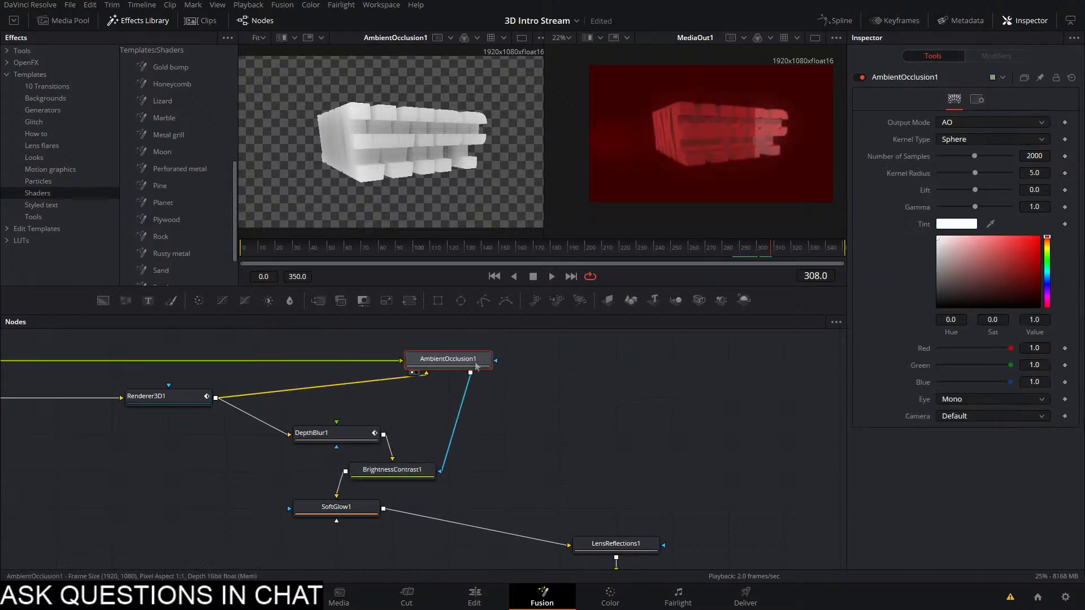
Set BrightnessContrast1's lift to -0.23, judging the darkening at frames 106 and 74, and save the project
{"action": "left_click", "coordinate": [409, 475]}
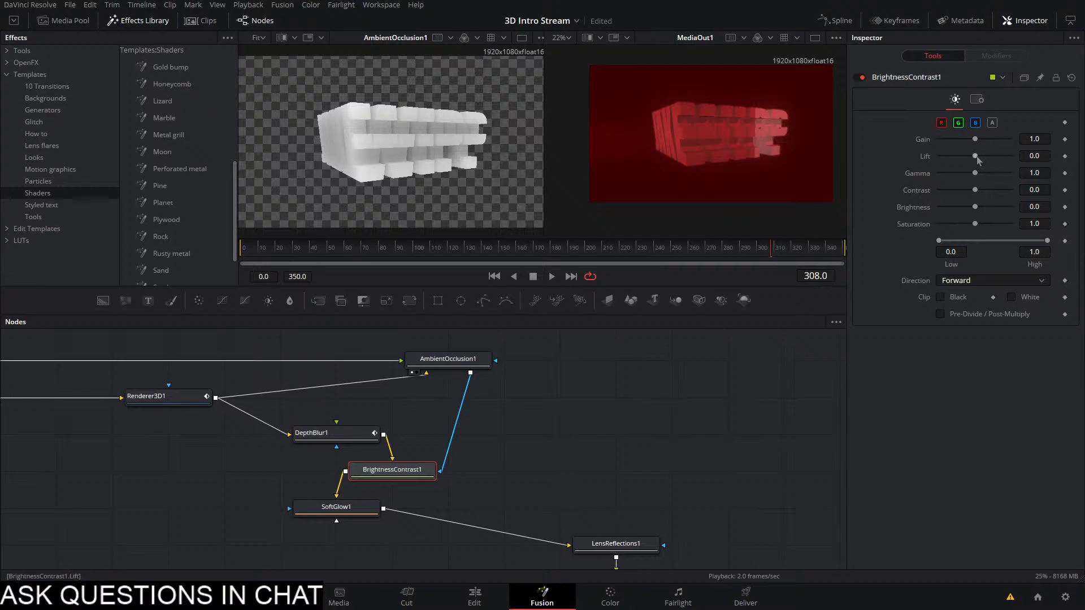
{"action": "mouse_move", "coordinate": [977, 159]}
{"action": "left_mouse_down"}
{"action": "mouse_move", "coordinate": [990, 160]}
{"action": "mouse_move", "coordinate": [966, 166]}
{"action": "left_mouse_up"}
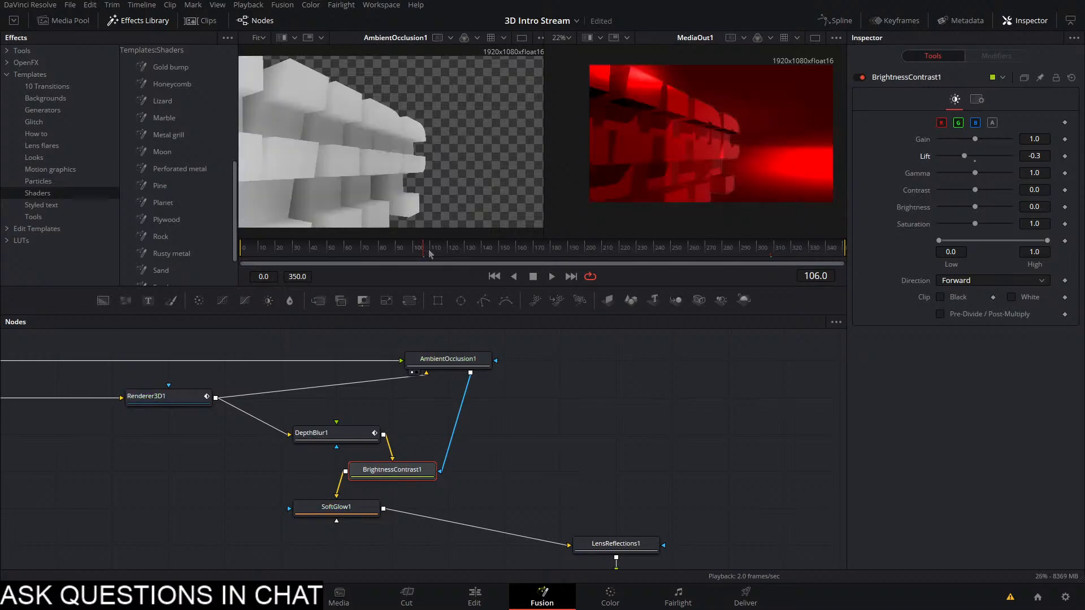
{"action": "left_click", "coordinate": [472, 361]}
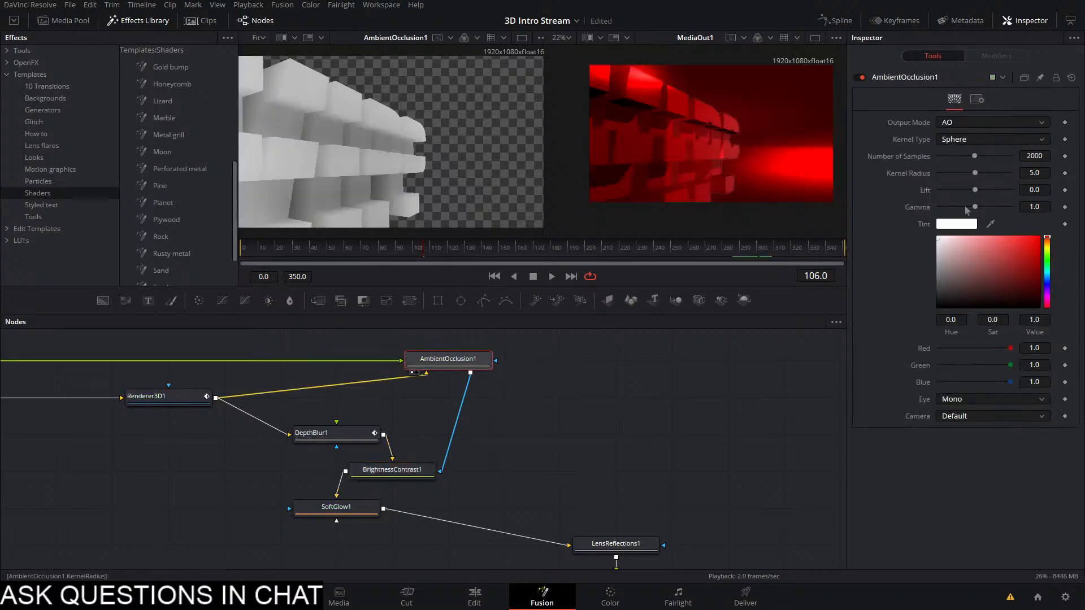
{"action": "left_click", "coordinate": [386, 472]}
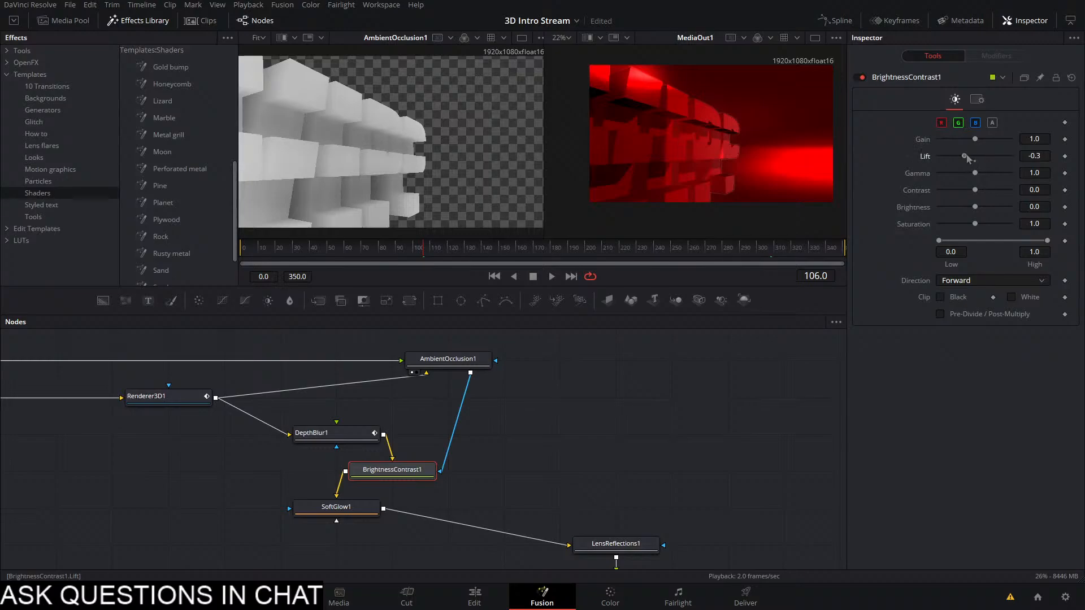
{"action": "mouse_move", "coordinate": [967, 159]}
{"action": "left_mouse_down"}
{"action": "mouse_move", "coordinate": [977, 159]}
{"action": "mouse_move", "coordinate": [968, 163]}
{"action": "left_mouse_up"}
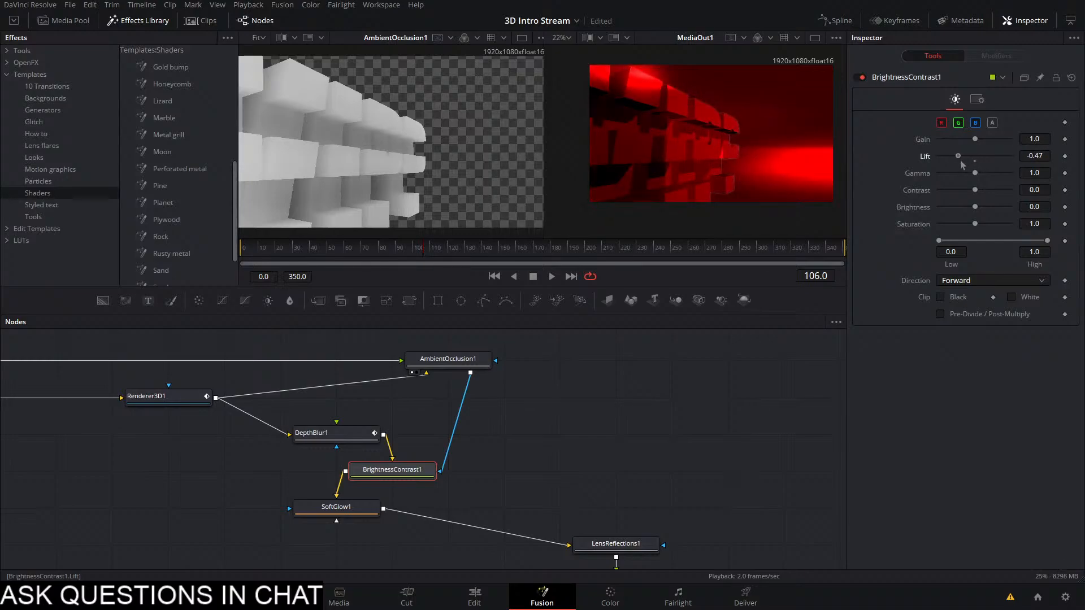
{"action": "left_click", "coordinate": [320, 251]}
{"action": "left_click_drag", "start_coordinate": [333, 253], "coordinate": [368, 253]}
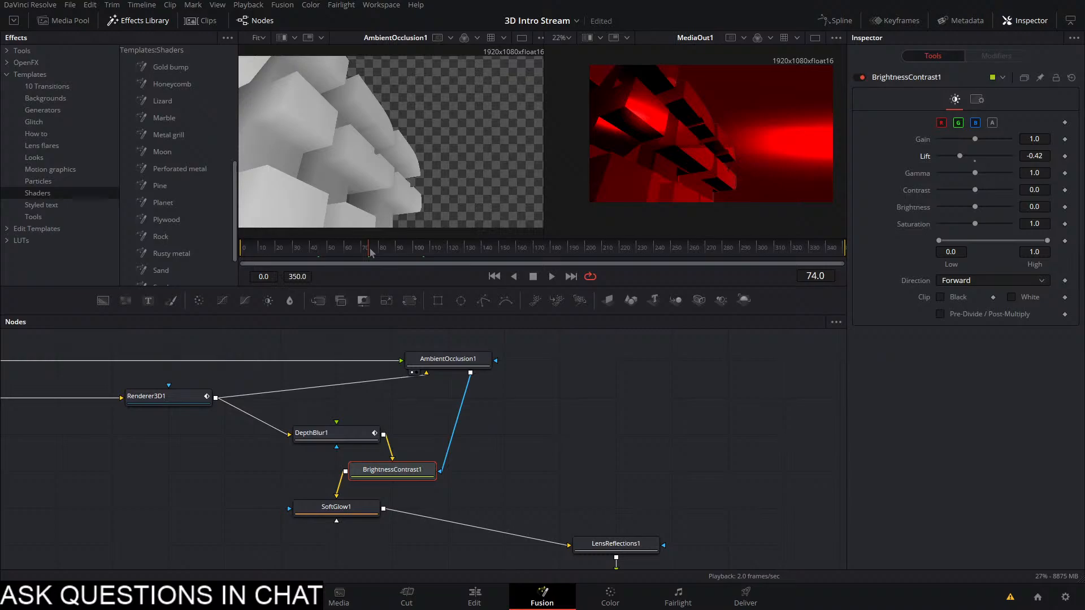
{"action": "left_click_drag", "start_coordinate": [964, 160], "coordinate": [969, 160]}
{"action": "left_click", "coordinate": [622, 407]}
{"action": "key", "text": "ctrl+s"}
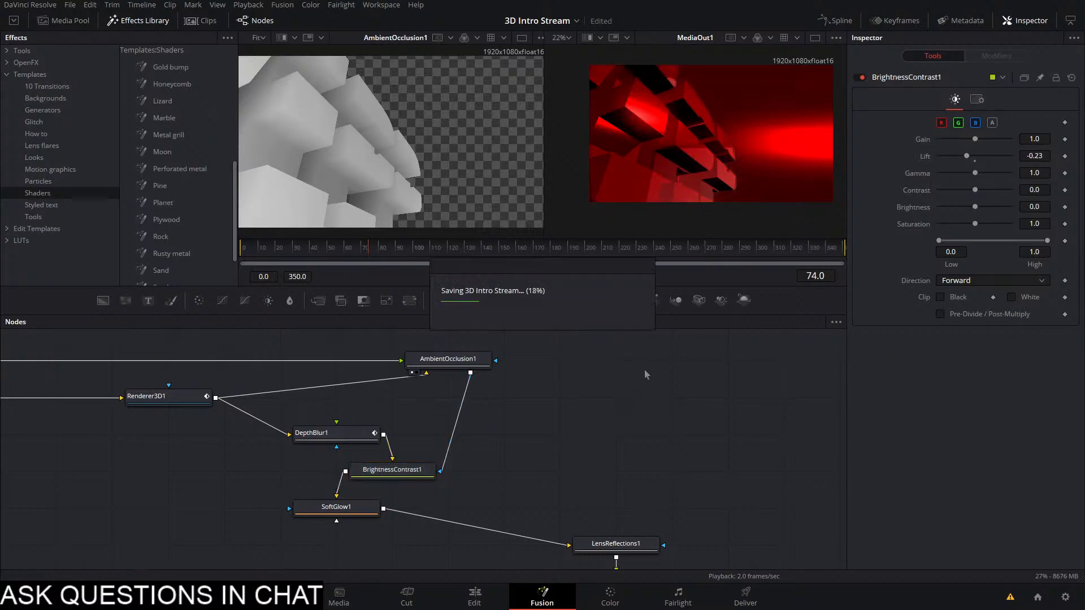
Play back the masked composite around frame 210, stopping at frame 212
{"action": "key", "text": "space"}
{"action": "left_click", "coordinate": [598, 252]}
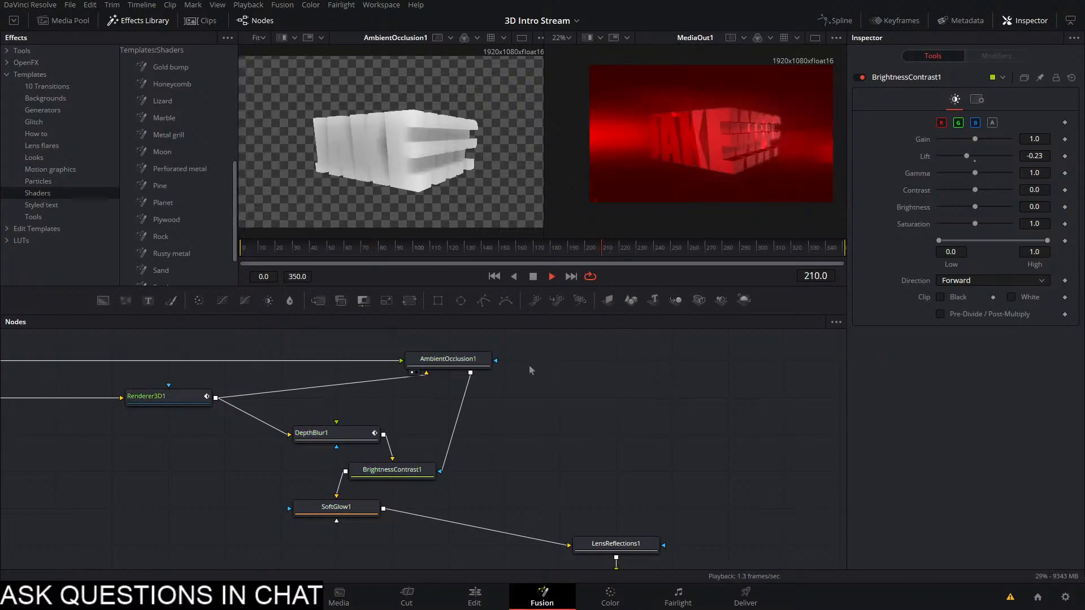
{"action": "key", "text": "space"}
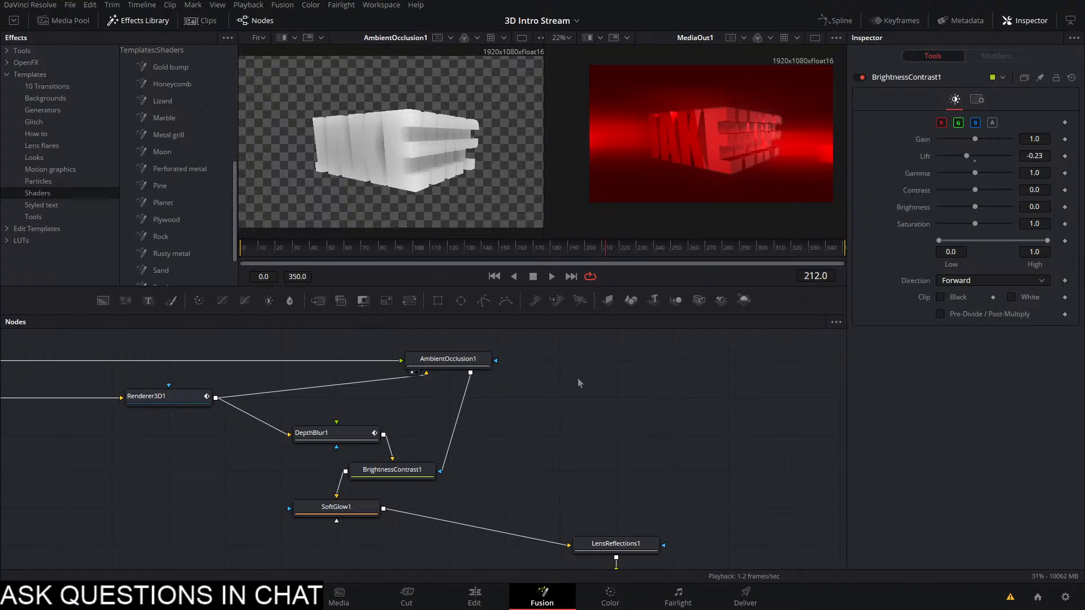
Place AmbientOcclusion1 directly above BrightnessContrast1 in the node graph
{"action": "left_click_drag", "start_coordinate": [581, 380], "coordinate": [448, 417]}
{"action": "left_click_drag", "start_coordinate": [324, 396], "coordinate": [259, 399]}
{"action": "left_click", "coordinate": [351, 417]}
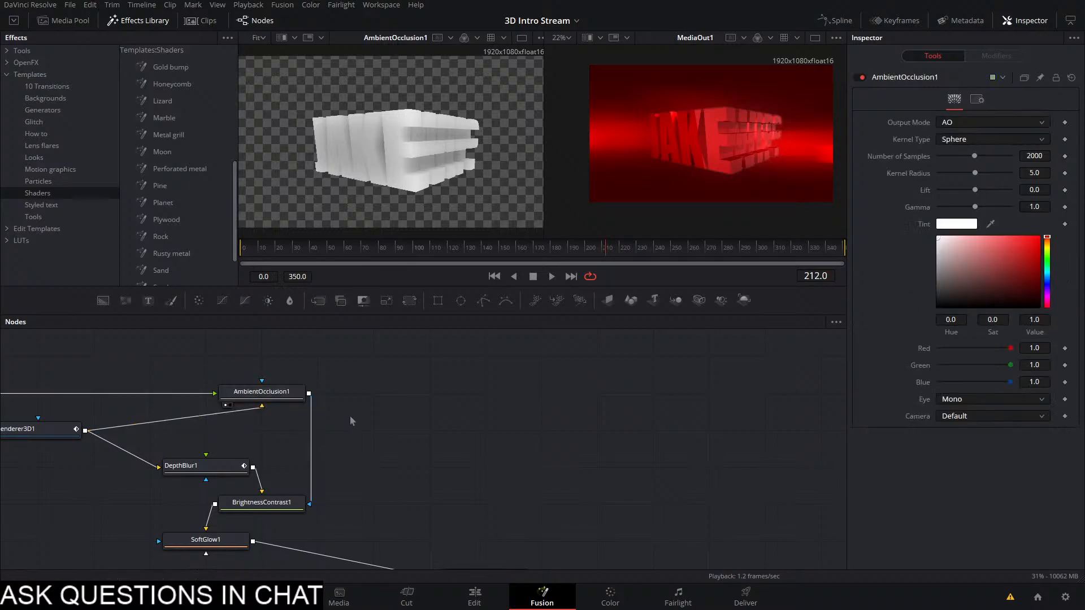
Add a Renderer3D node above AmbientOcclusion1 and set its renderer type to OpenGL Renderer
{"action": "left_click_drag", "start_coordinate": [390, 417], "coordinate": [786, 498]}
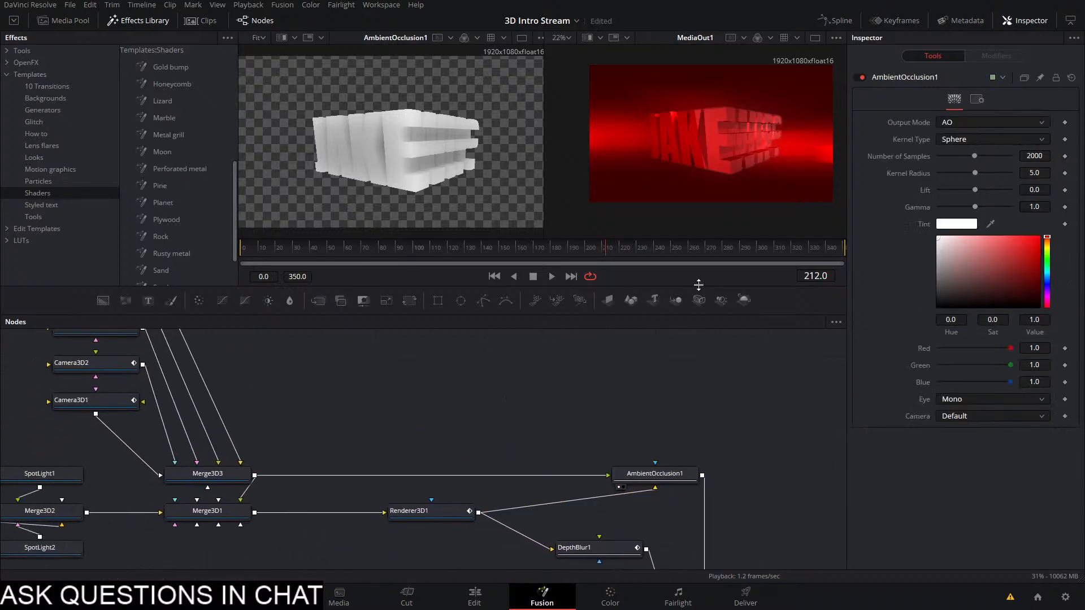
{"action": "left_click_drag", "start_coordinate": [744, 301], "coordinate": [681, 431]}
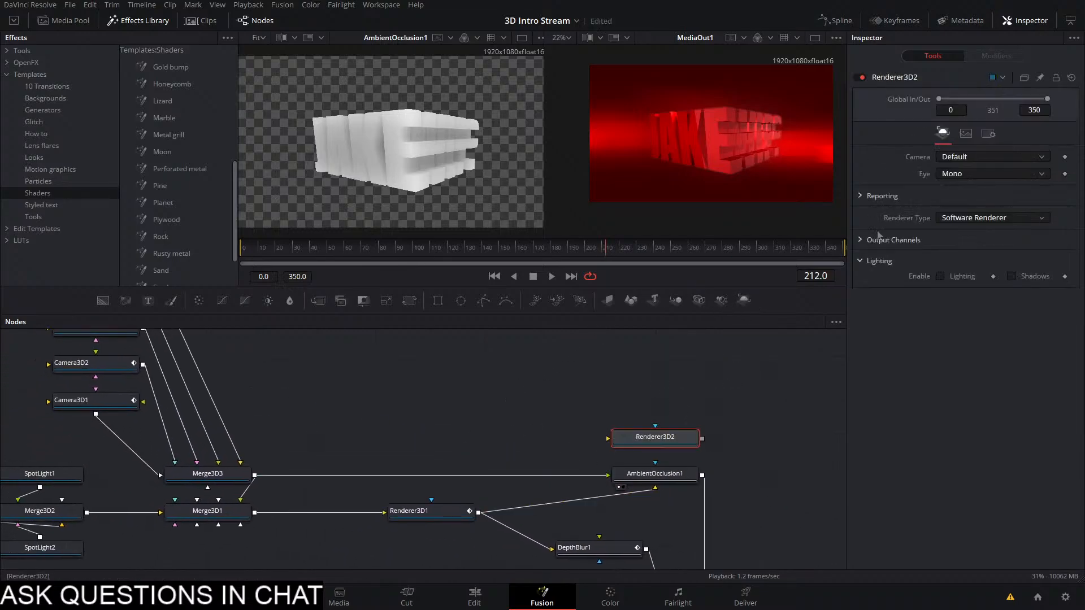
{"action": "left_click", "coordinate": [883, 239]}
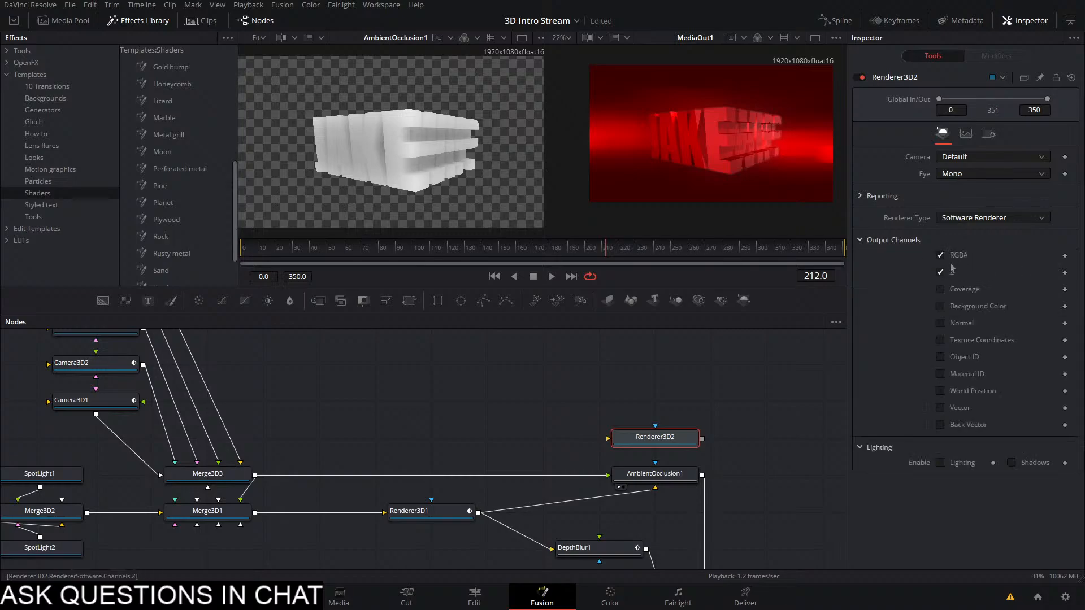
{"action": "left_click", "coordinate": [970, 218]}
{"action": "left_click", "coordinate": [972, 242]}
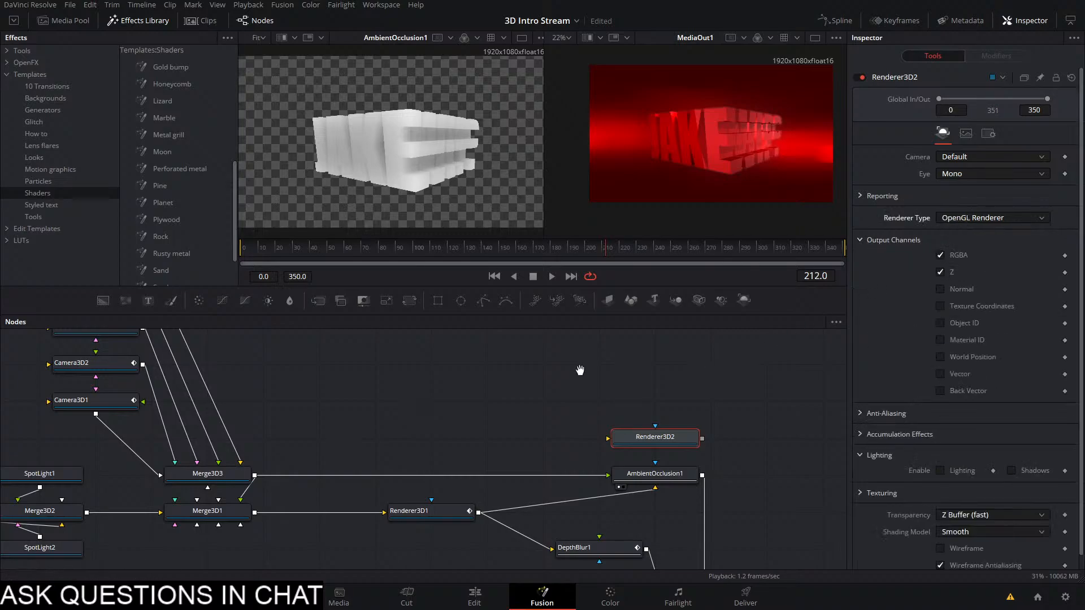
Add pEmitter, pRender and Merge3D nodes as a connected particle chain beside Renderer3D2
{"action": "left_click_drag", "start_coordinate": [580, 370], "coordinate": [374, 368]}
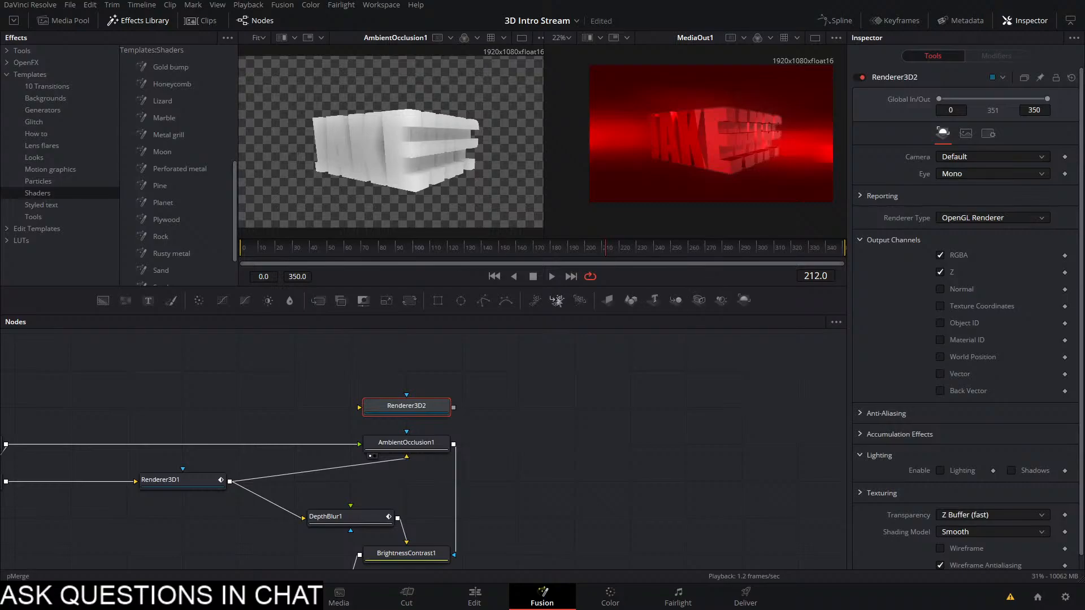
{"action": "left_click_drag", "start_coordinate": [534, 301], "coordinate": [240, 342]}
{"action": "left_click_drag", "start_coordinate": [580, 300], "coordinate": [241, 397]}
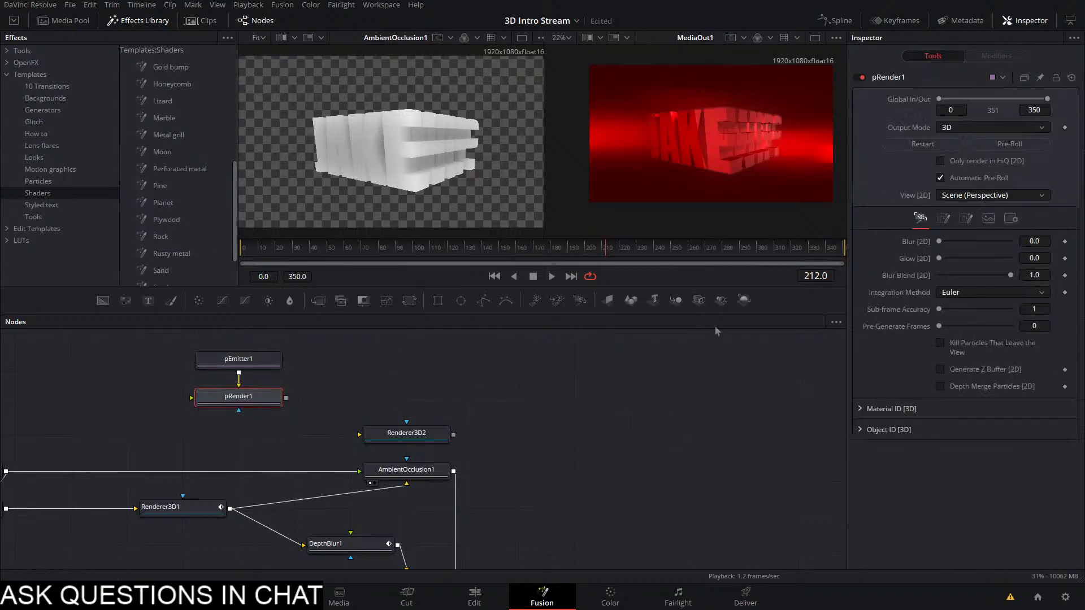
{"action": "left_click_drag", "start_coordinate": [676, 307], "coordinate": [239, 446]}
Connect Merge3D4 to Renderer3D2, feed Merge3D3's output into Merge3D4 and show Merge3D4 in the first viewer
{"action": "left_click_drag", "start_coordinate": [285, 398], "coordinate": [417, 437]}
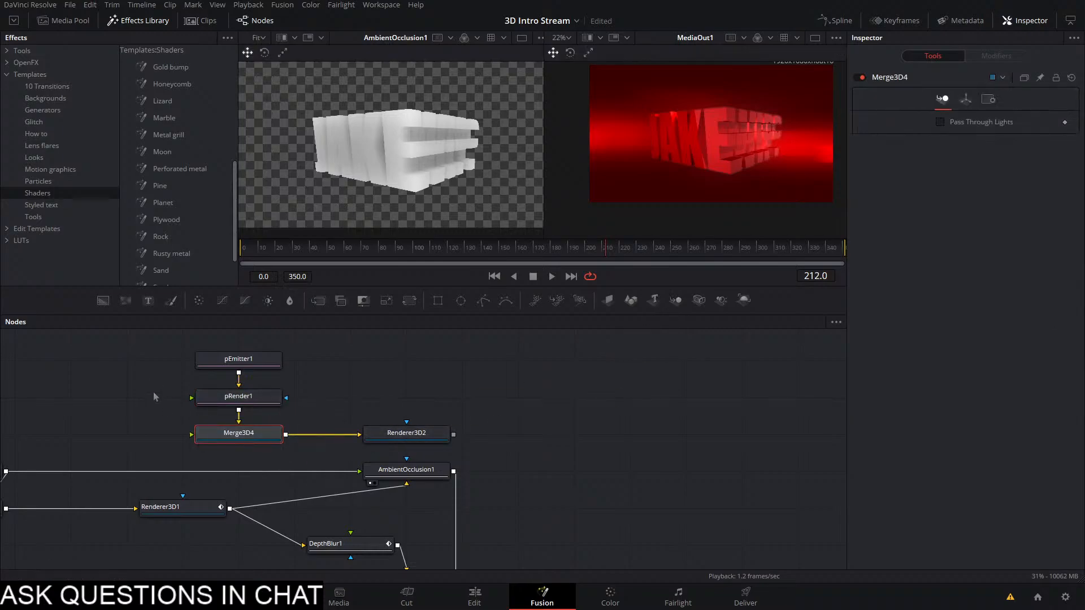
{"action": "left_click_drag", "start_coordinate": [8, 468], "coordinate": [446, 436]}
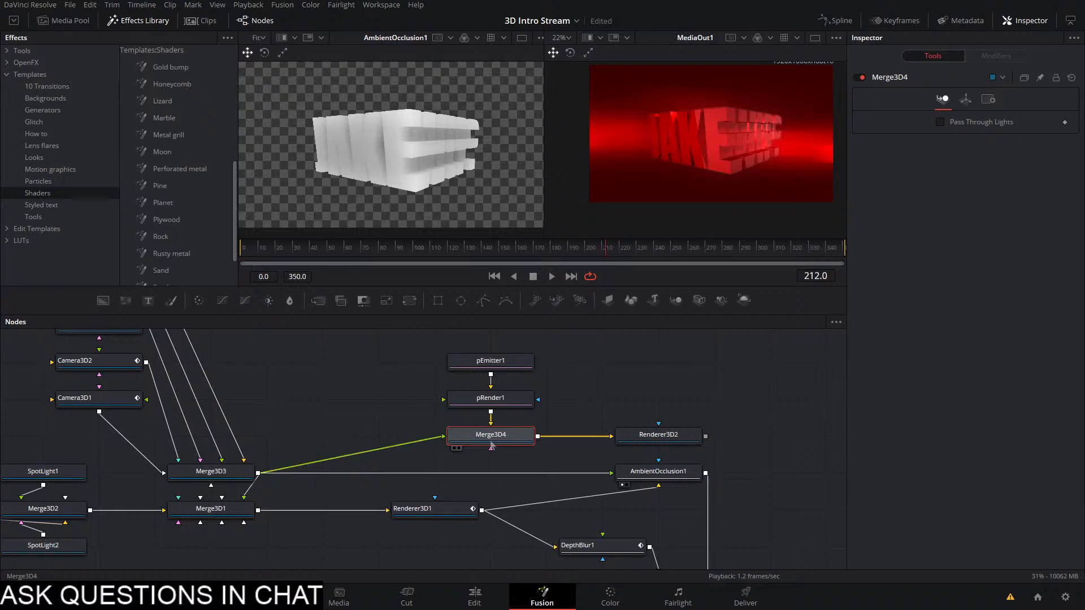
{"action": "key", "text": "1"}
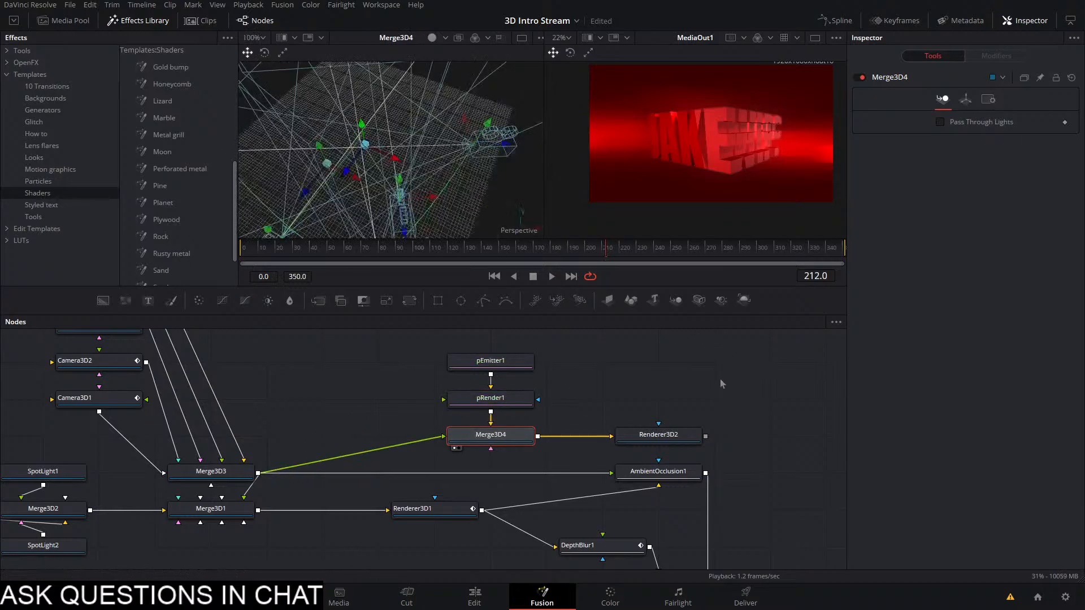
Replace Renderer3D2 with a copy of Renderer3D1 above AmbientOcclusion1, fed by Merge3D4
{"action": "left_click", "coordinate": [677, 432]}
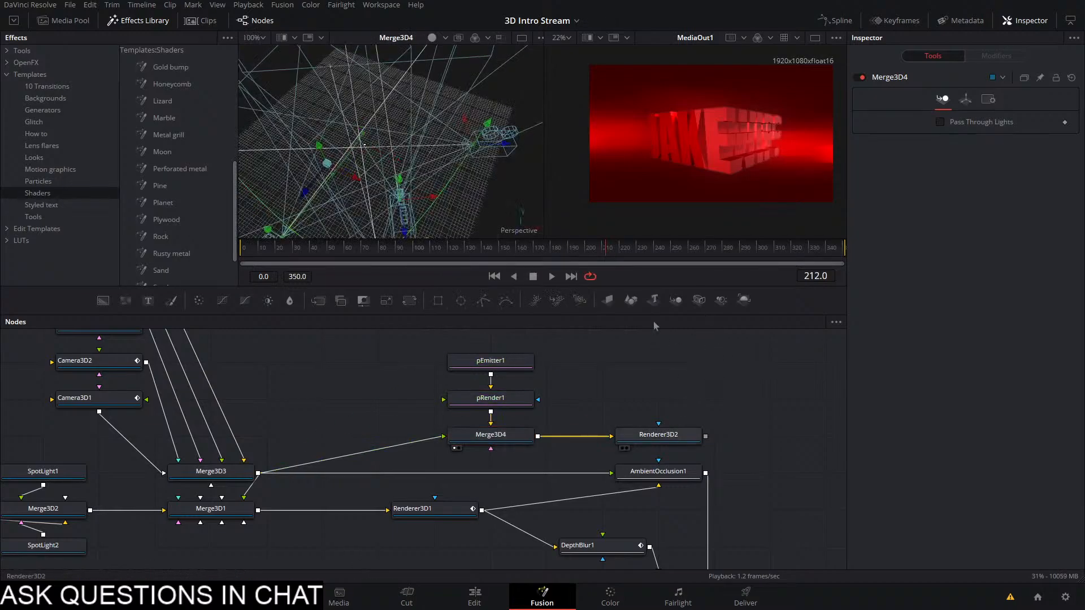
{"action": "key", "text": "Delete"}
{"action": "left_click", "coordinate": [441, 510]}
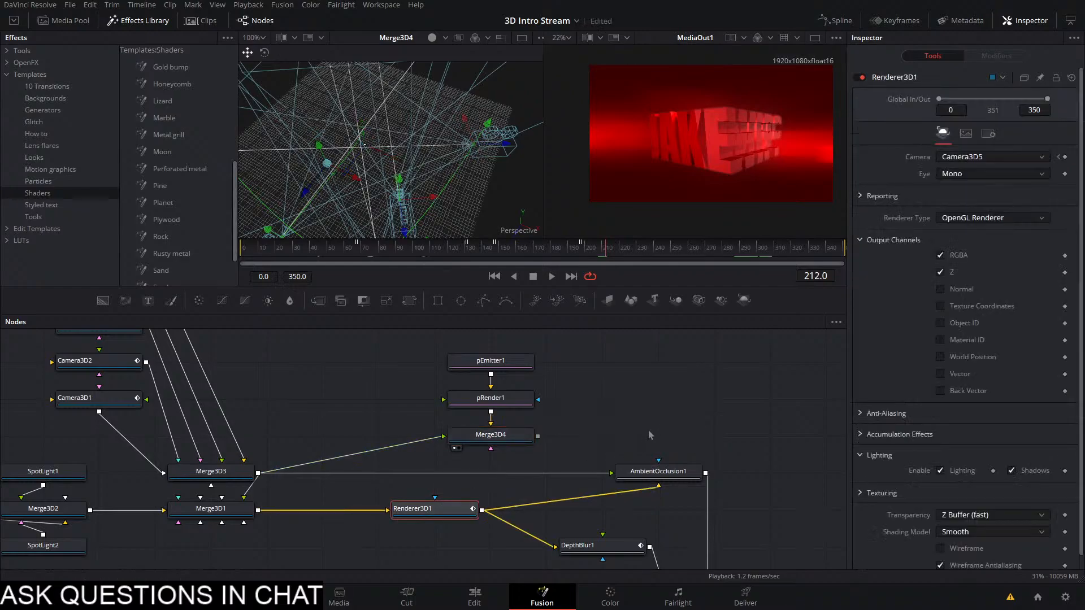
{"action": "left_click", "coordinate": [639, 440]}
{"action": "key", "text": "ctrl+v"}
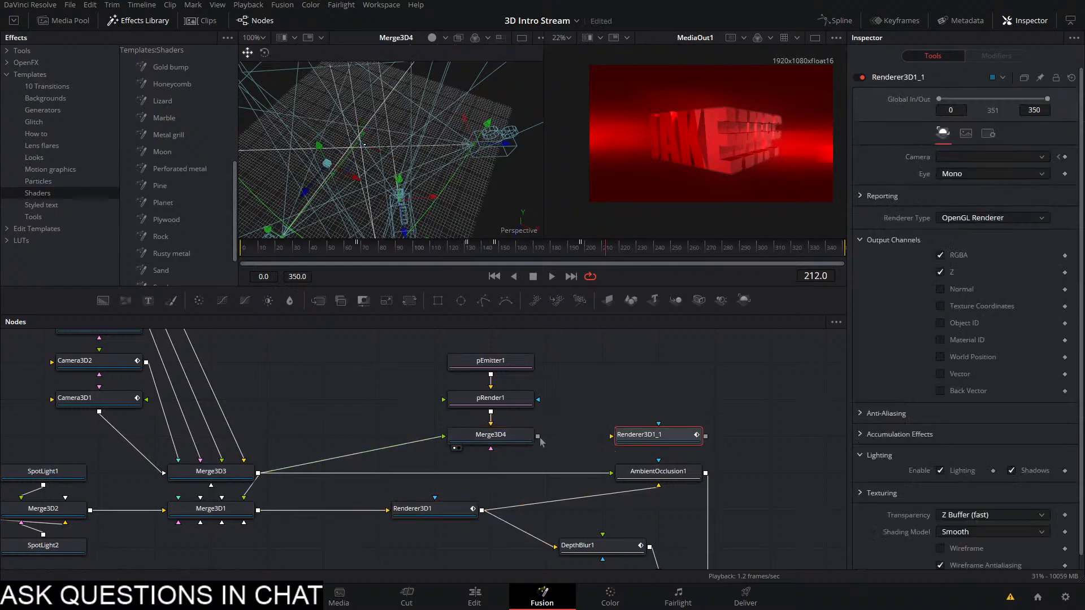
{"action": "left_click_drag", "start_coordinate": [539, 438], "coordinate": [665, 441]}
Show the copied renderer in the second viewer and preview its particle render, stopping at frame 249
{"action": "key", "text": "2"}
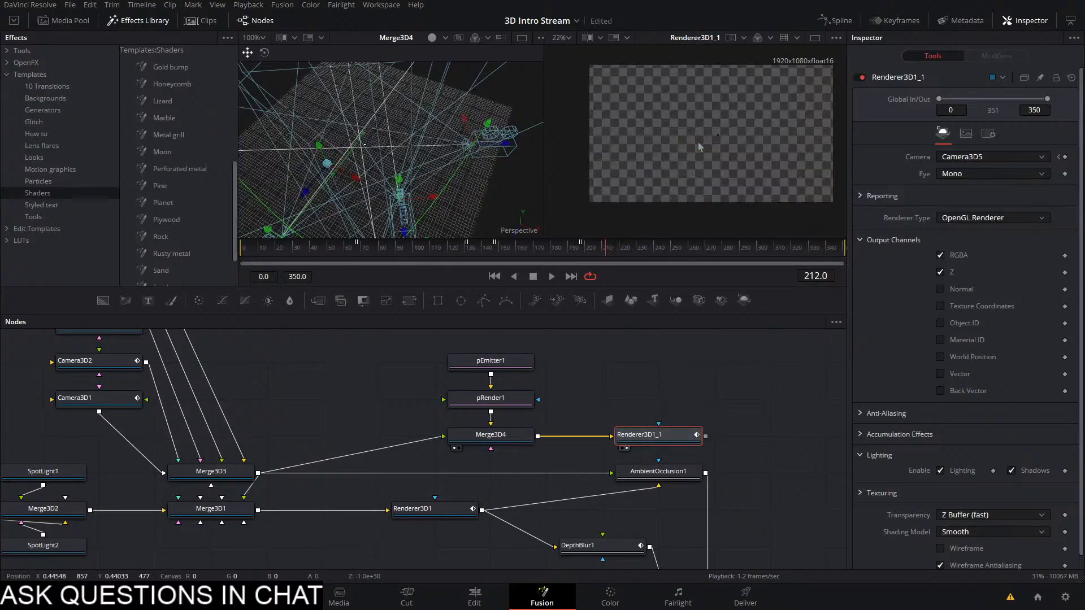
{"action": "key", "text": "space"}
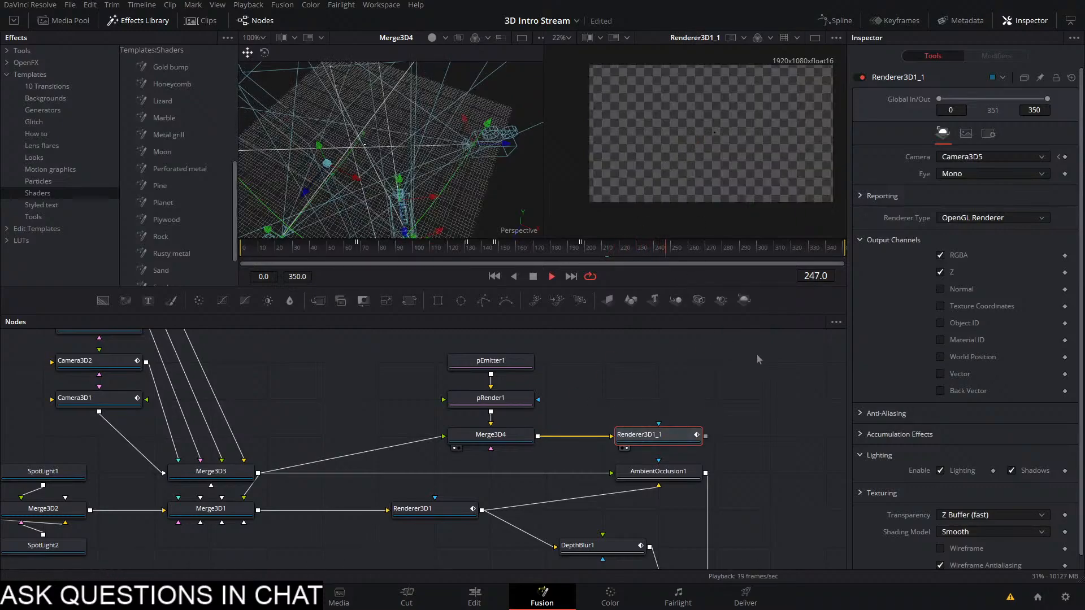
{"action": "key", "text": "space"}
Insert BrightnessContrast1, masked by AmbientOcclusion1, between Renderer3D1 and DepthBlur1, and place SoftGlow1 directly below DepthBlur1
{"action": "left_click_drag", "start_coordinate": [753, 364], "coordinate": [551, 271]}
{"action": "left_click_drag", "start_coordinate": [413, 531], "coordinate": [474, 536]}
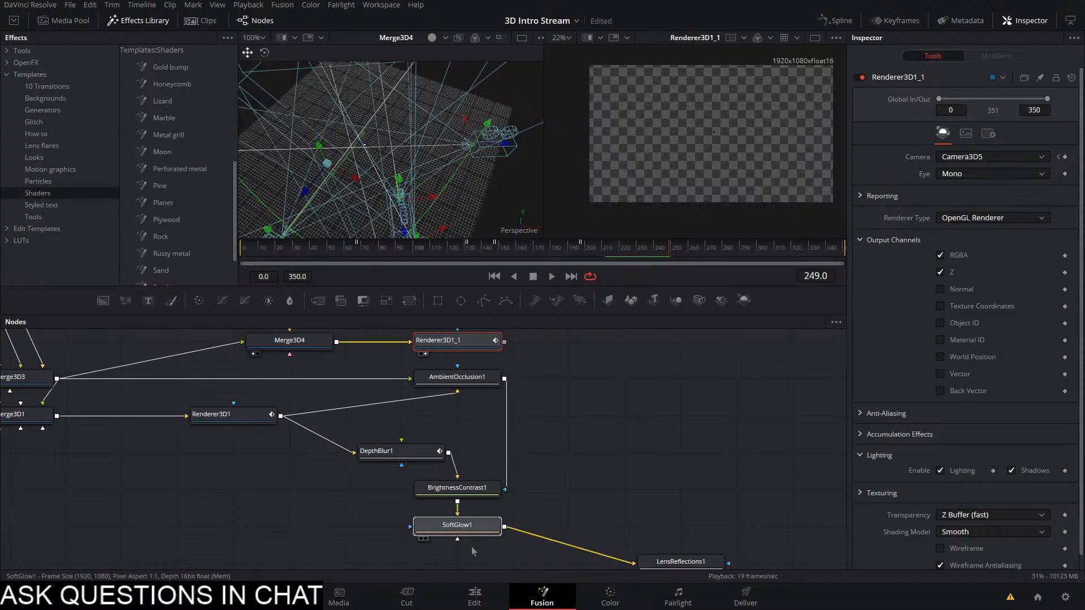
{"action": "scroll", "coordinate": [475, 543], "scroll_direction": "down", "scroll_amount": 1}
{"action": "left_click", "coordinate": [487, 496]}
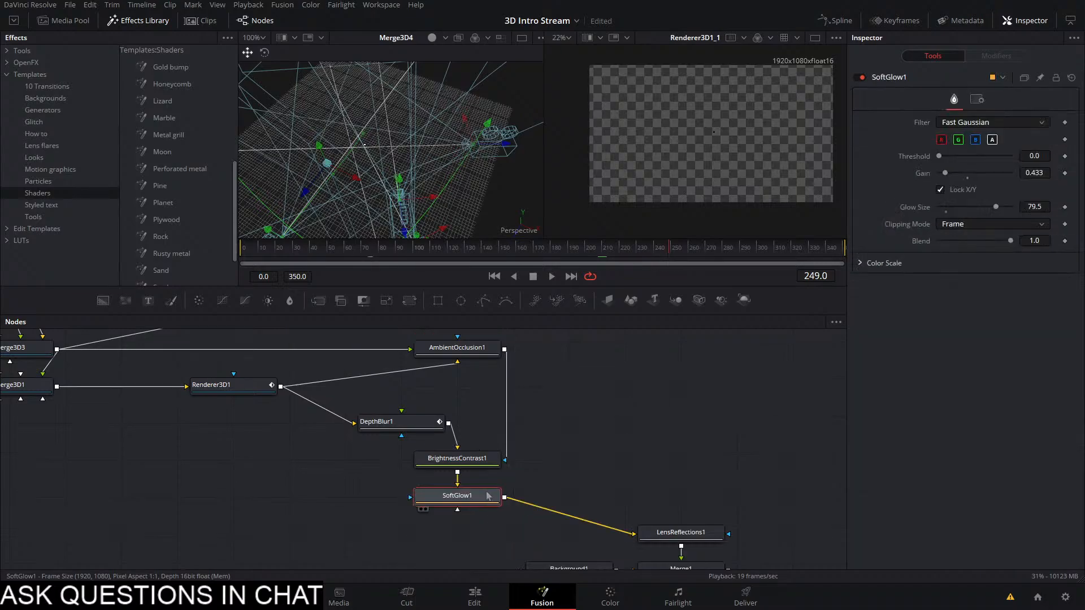
{"action": "left_click_drag", "start_coordinate": [438, 425], "coordinate": [366, 421]}
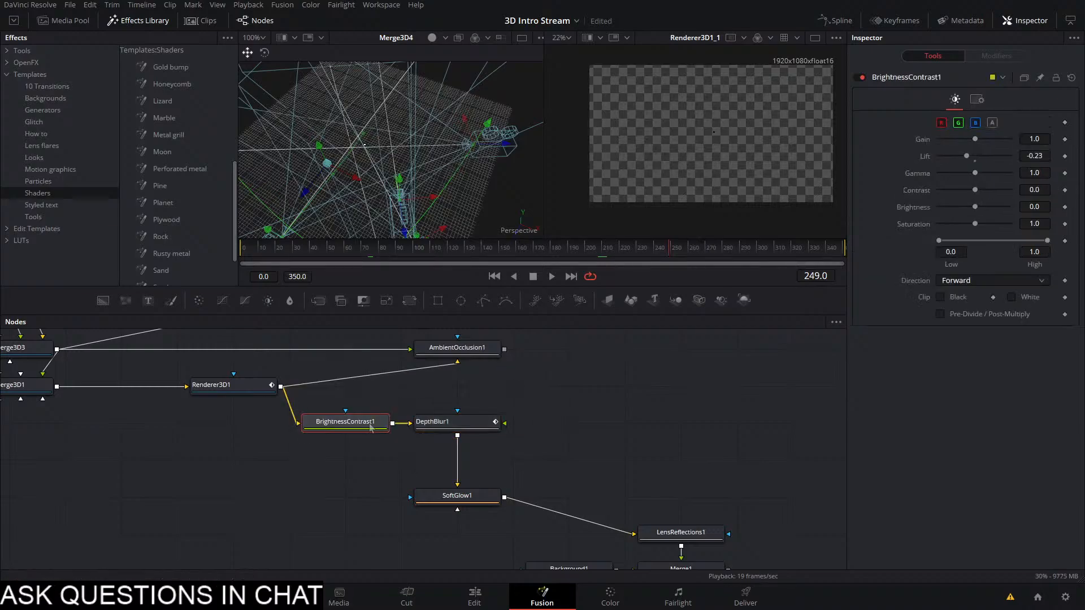
{"action": "left_click_drag", "start_coordinate": [475, 498], "coordinate": [477, 471]}
Add a Merge node between SoftGlow1 and LensReflections1 with AmbientOcclusion1 as foreground, and show it in the second viewer
{"action": "key", "text": "shift+space"}
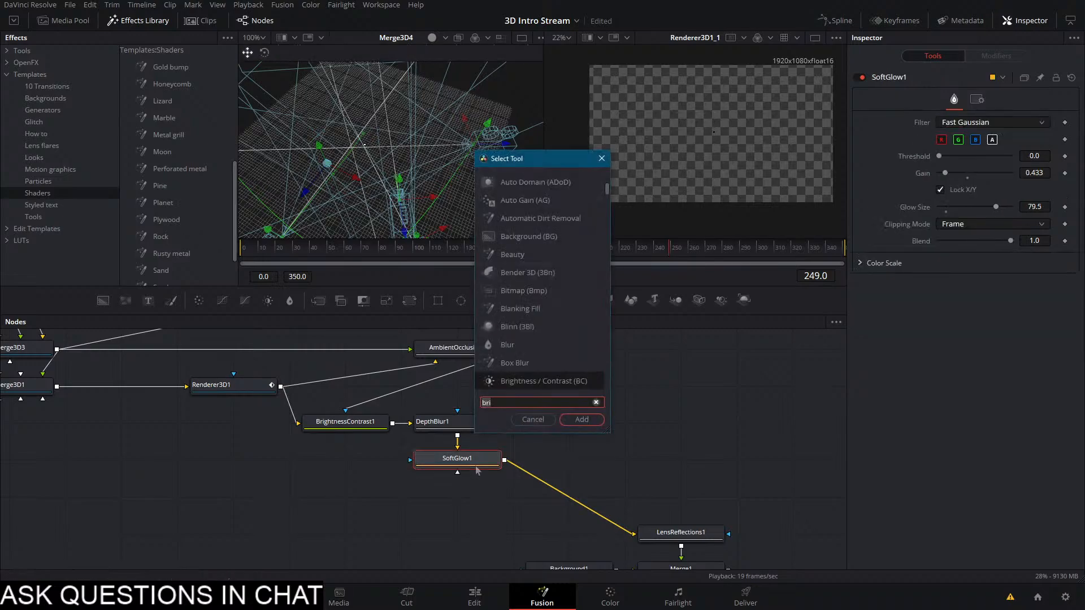
{"action": "type", "text": "merge"}
{"action": "key", "text": "Return"}
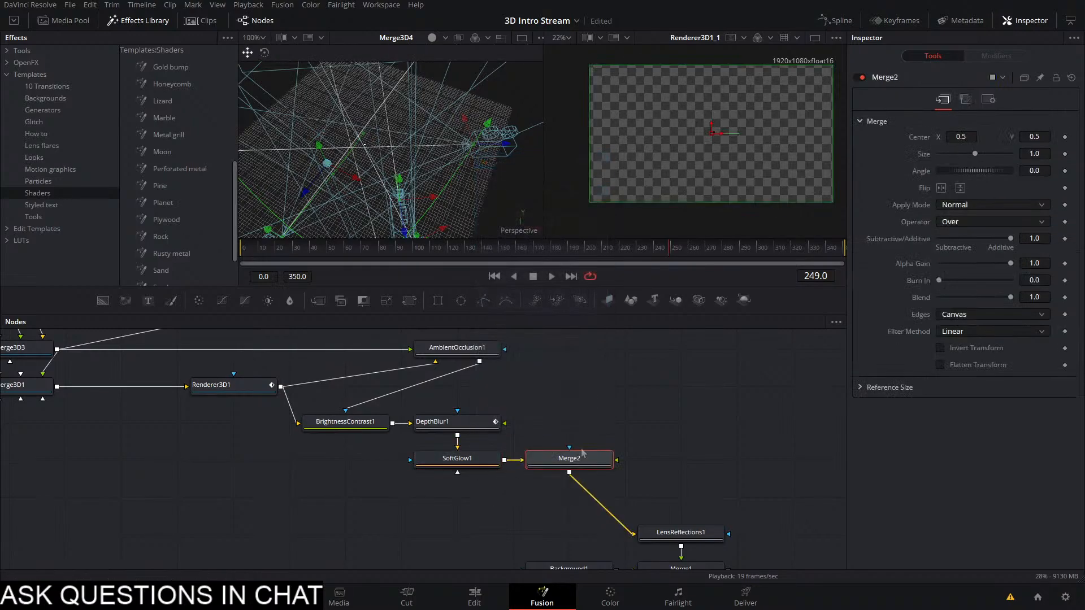
{"action": "left_click_drag", "start_coordinate": [479, 362], "coordinate": [586, 461]}
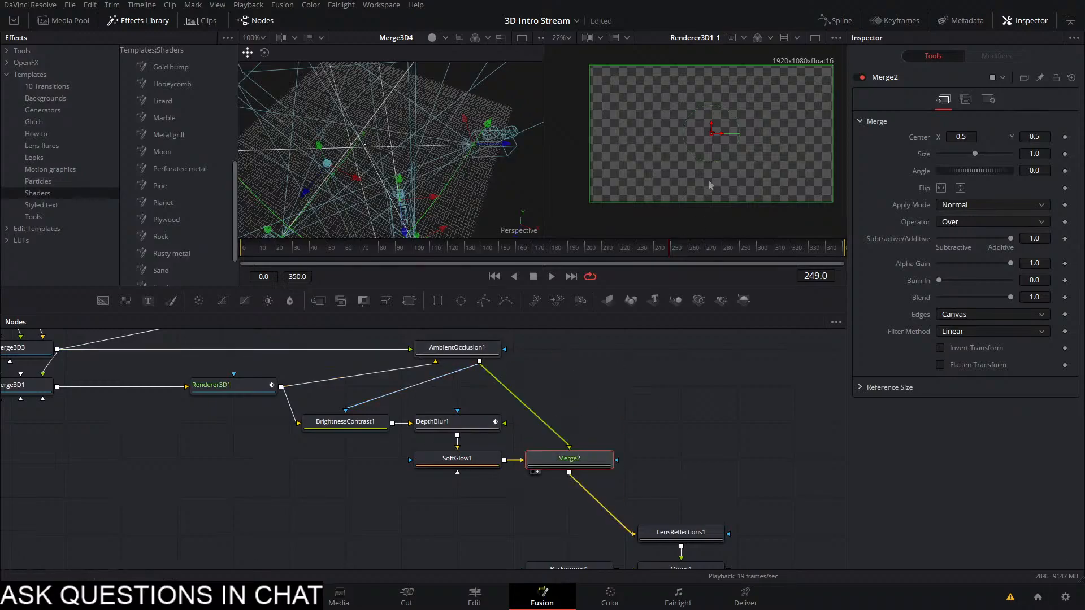
{"action": "key", "text": "2"}
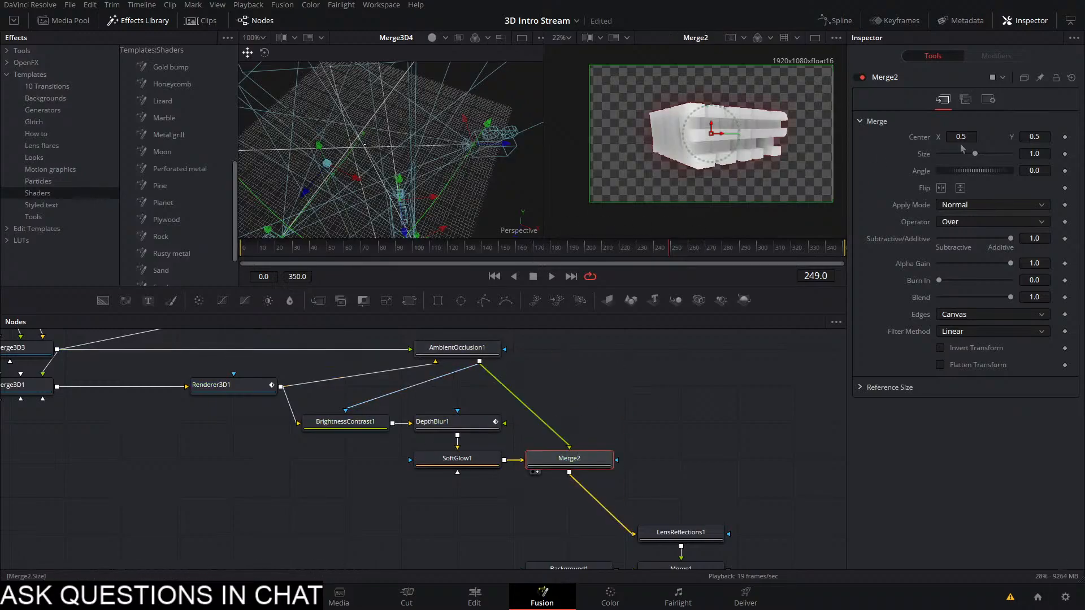
Enable depth merge on Merge2 and change its foreground source from AmbientOcclusion1 to Renderer3D1_1
{"action": "left_click", "coordinate": [966, 101]}
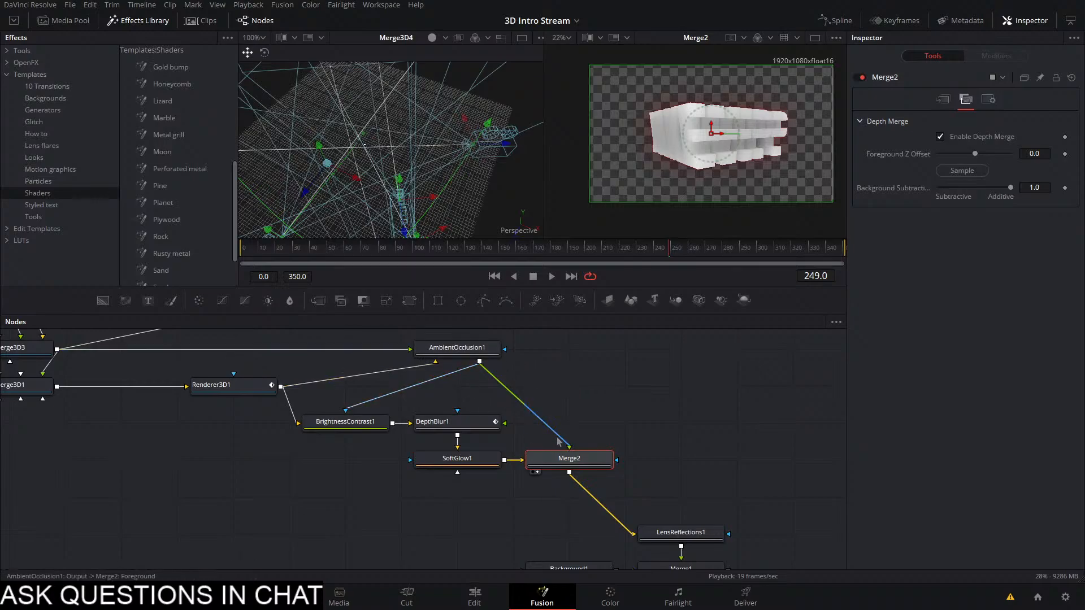
{"action": "left_click_drag", "start_coordinate": [567, 443], "coordinate": [556, 424]}
{"action": "left_click_drag", "start_coordinate": [567, 400], "coordinate": [511, 447]}
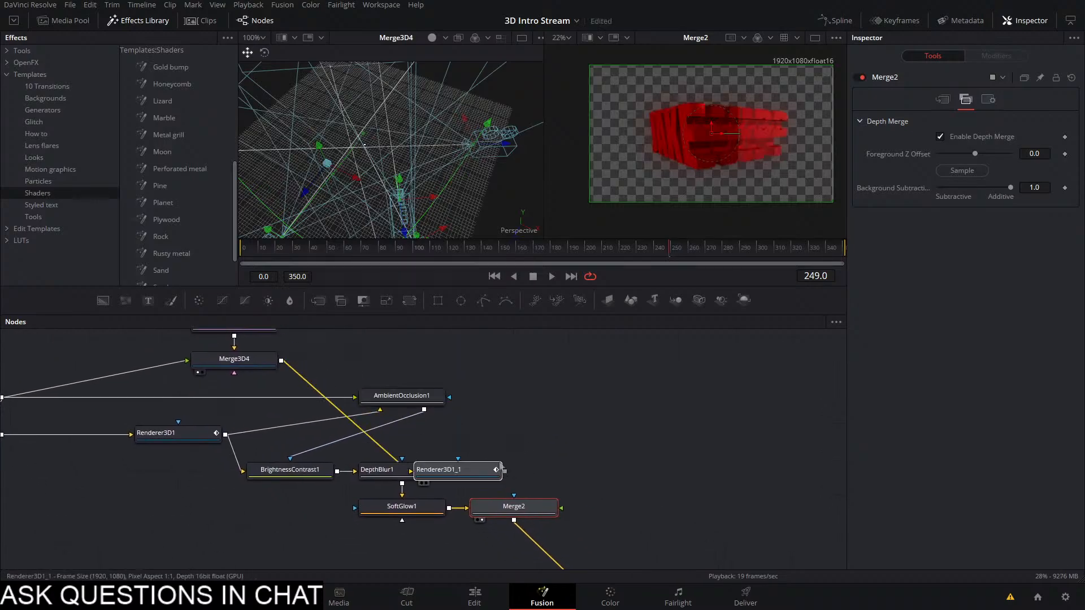
{"action": "left_click_drag", "start_coordinate": [450, 361], "coordinate": [516, 507]}
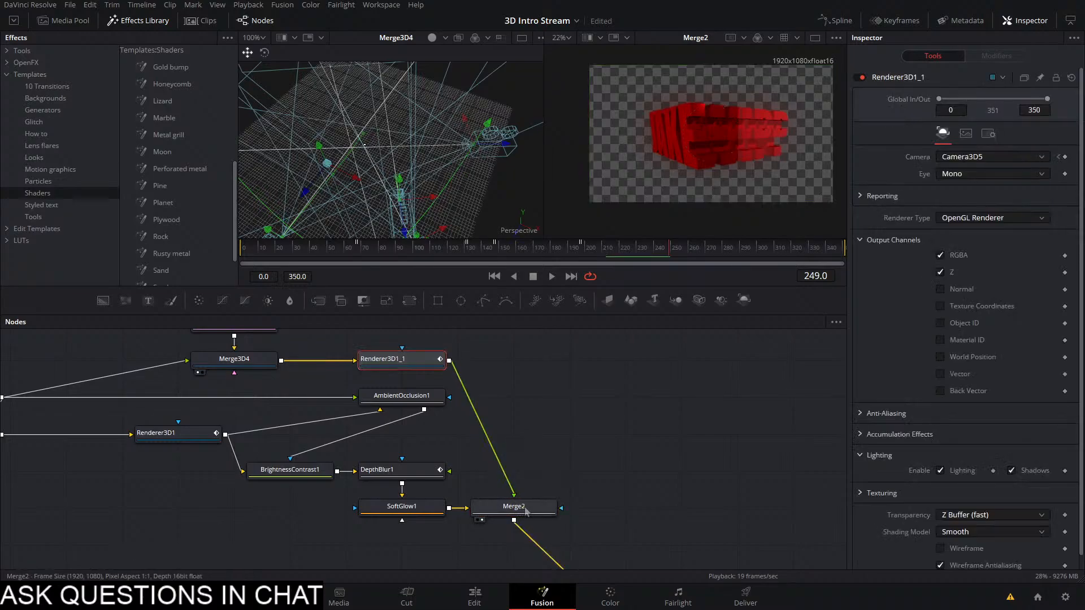
Insert a Bitmap node between AmbientOcclusion1 and BrightnessContrast1's mask input, and show it in the second viewer
{"action": "left_click", "coordinate": [183, 464]}
{"action": "left_click", "coordinate": [429, 402]}
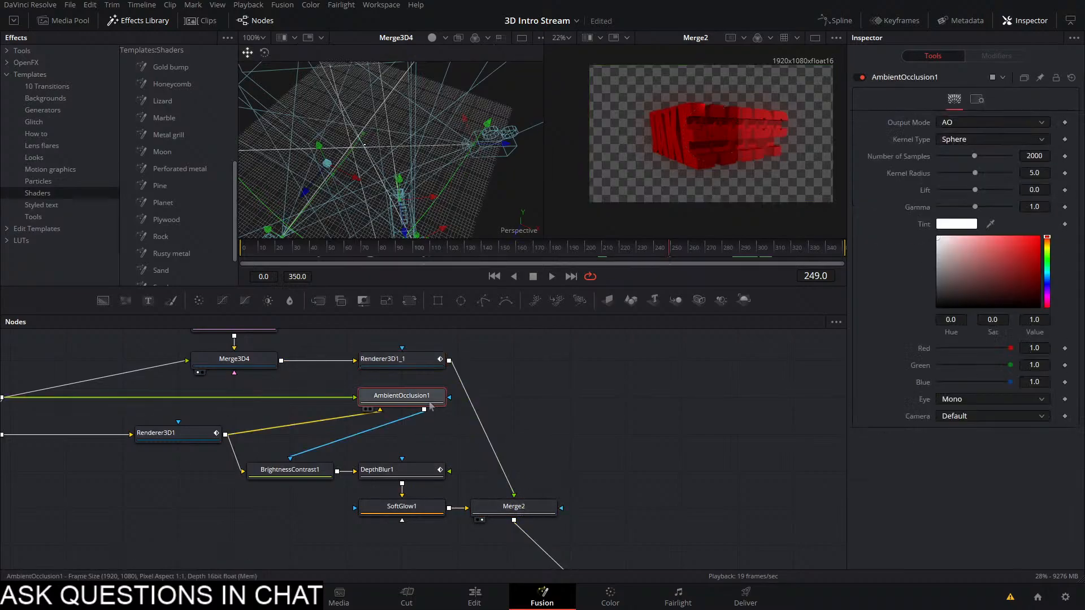
{"action": "key", "text": "shift+space"}
{"action": "type", "text": "bit"}
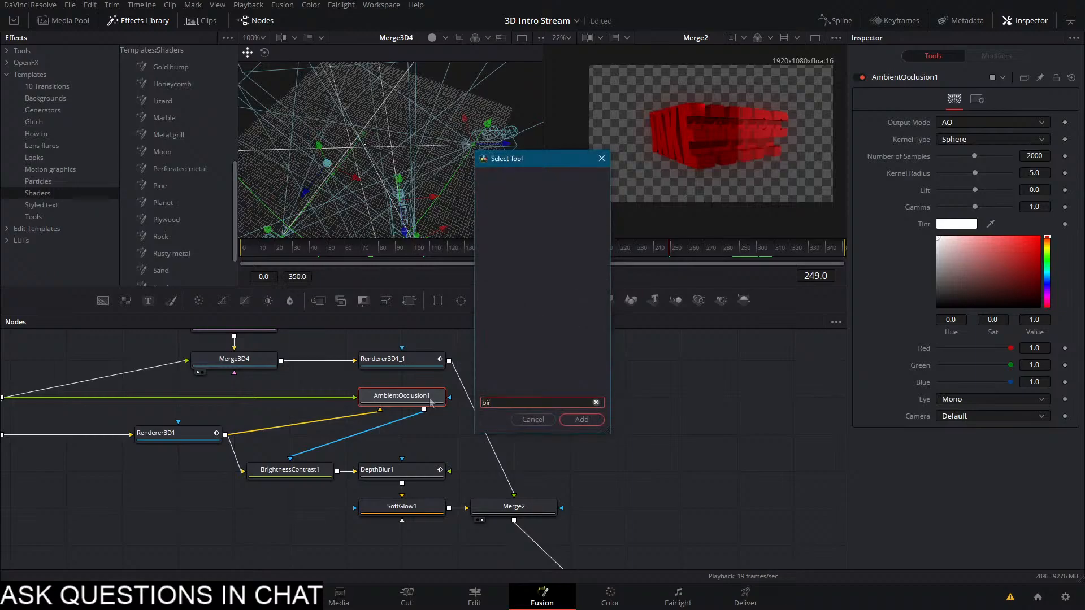
{"action": "key", "text": "Return"}
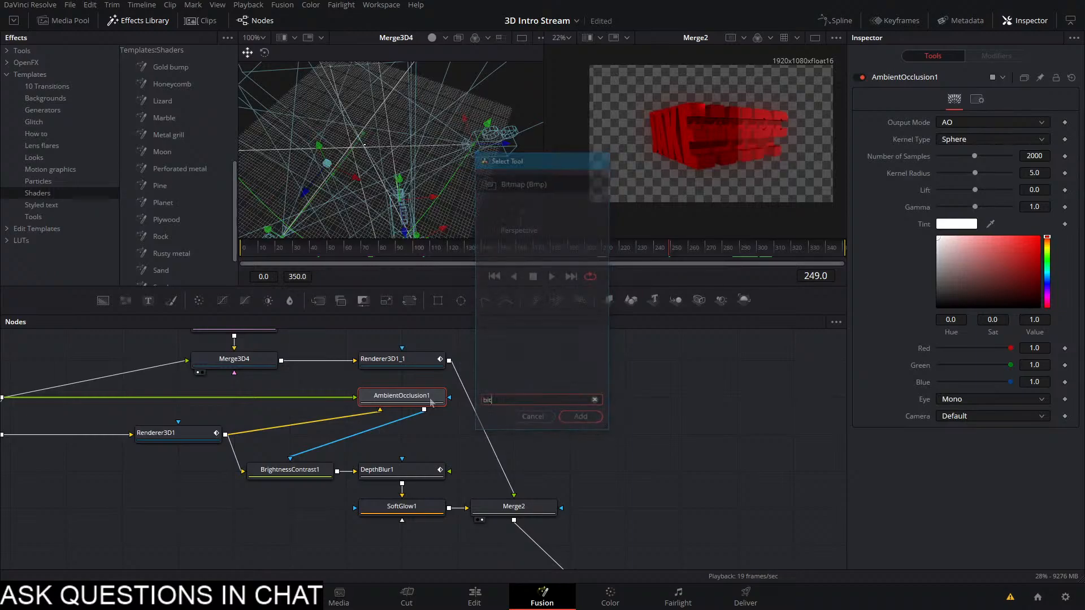
{"action": "left_click_drag", "start_coordinate": [420, 362], "coordinate": [320, 472]}
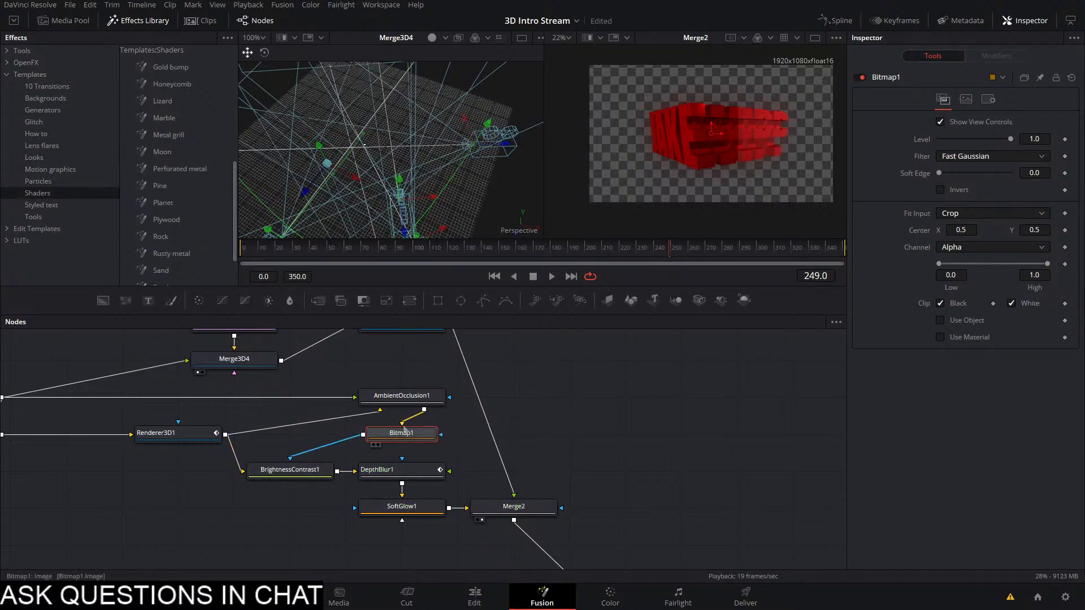
{"action": "key", "text": "2"}
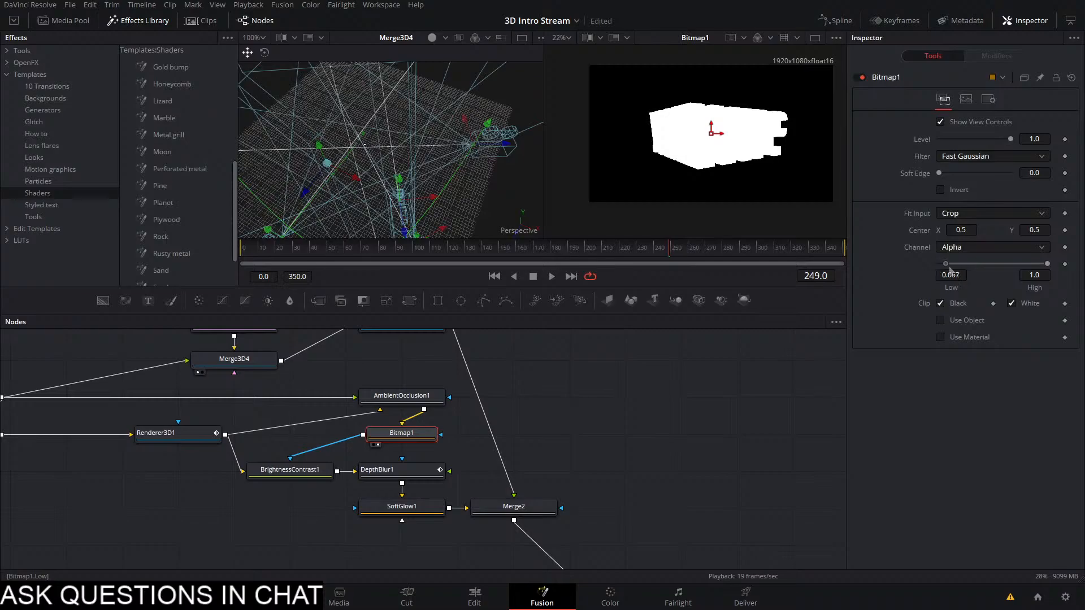
Try adjusting Bitmap1's low and high range limits and inverting the mask
{"action": "left_click_drag", "start_coordinate": [1021, 268], "coordinate": [803, 284]}
{"action": "mouse_move", "coordinate": [1048, 264]}
{"action": "left_mouse_down"}
{"action": "mouse_move", "coordinate": [955, 264]}
{"action": "mouse_move", "coordinate": [1048, 264]}
{"action": "left_mouse_up"}
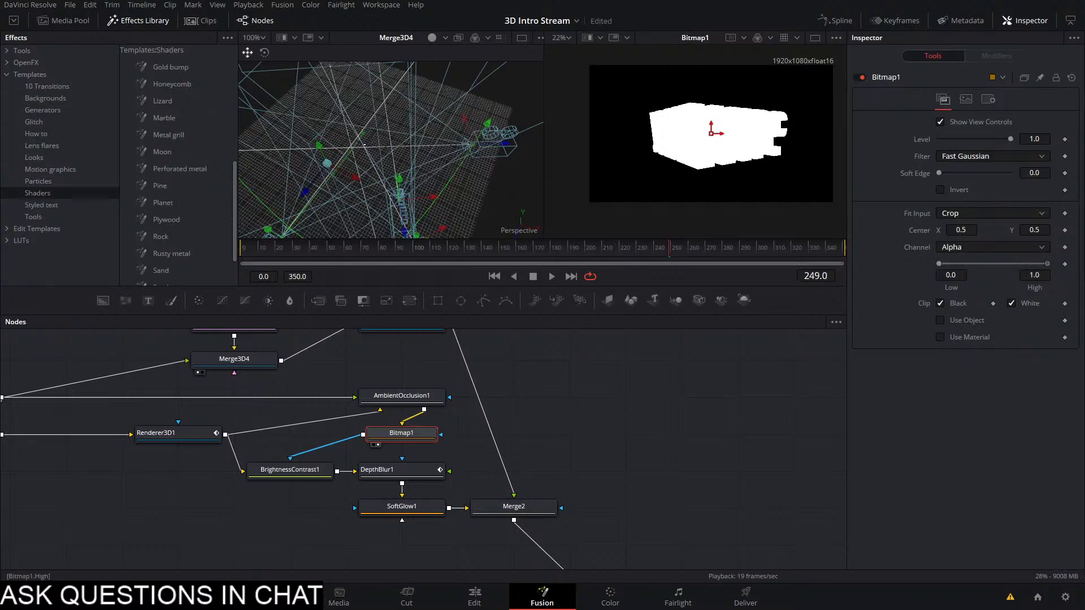
{"action": "left_click", "coordinate": [943, 189]}
{"action": "left_click", "coordinate": [944, 190]}
{"action": "left_click", "coordinate": [942, 251]}
{"action": "left_click", "coordinate": [960, 217]}
{"action": "left_click", "coordinate": [885, 214]}
Set Bitmap1's mask channel to Luminance, trying Green first
{"action": "left_click", "coordinate": [407, 396]}
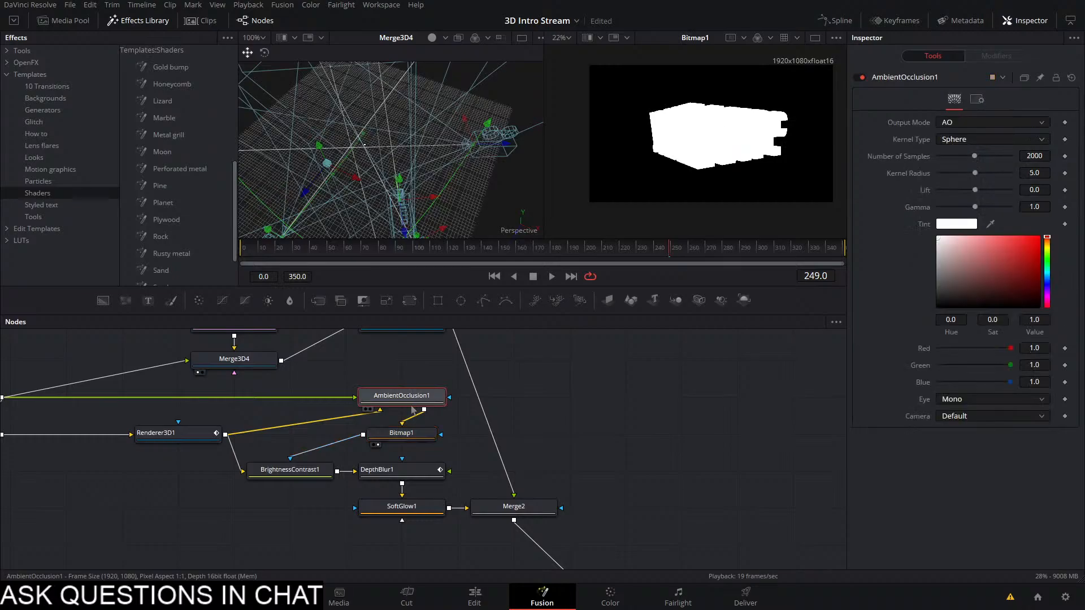
{"action": "left_click", "coordinate": [401, 433]}
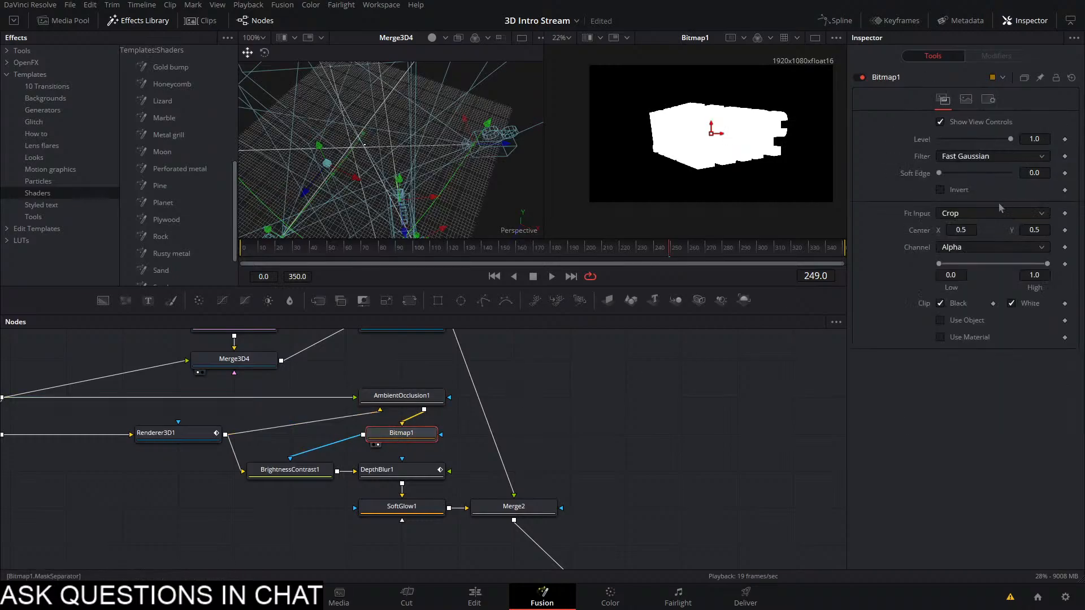
{"action": "left_click", "coordinate": [961, 253]}
{"action": "left_click", "coordinate": [961, 274]}
{"action": "left_click", "coordinate": [959, 252]}
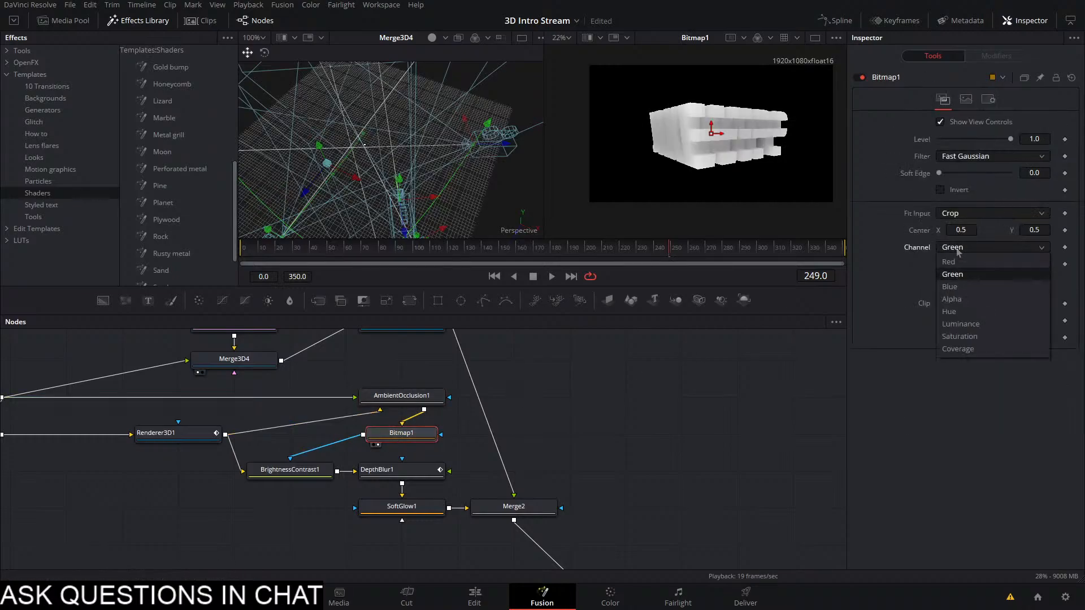
{"action": "left_click", "coordinate": [960, 324]}
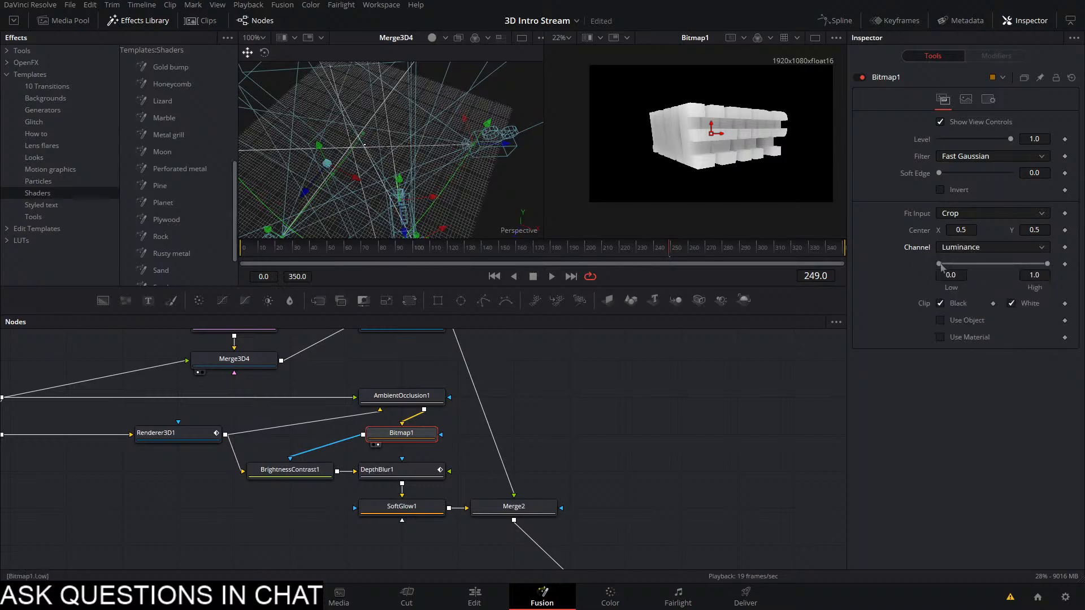
{"action": "left_click_drag", "start_coordinate": [940, 265], "coordinate": [888, 280]}
{"action": "left_click", "coordinate": [609, 390]}
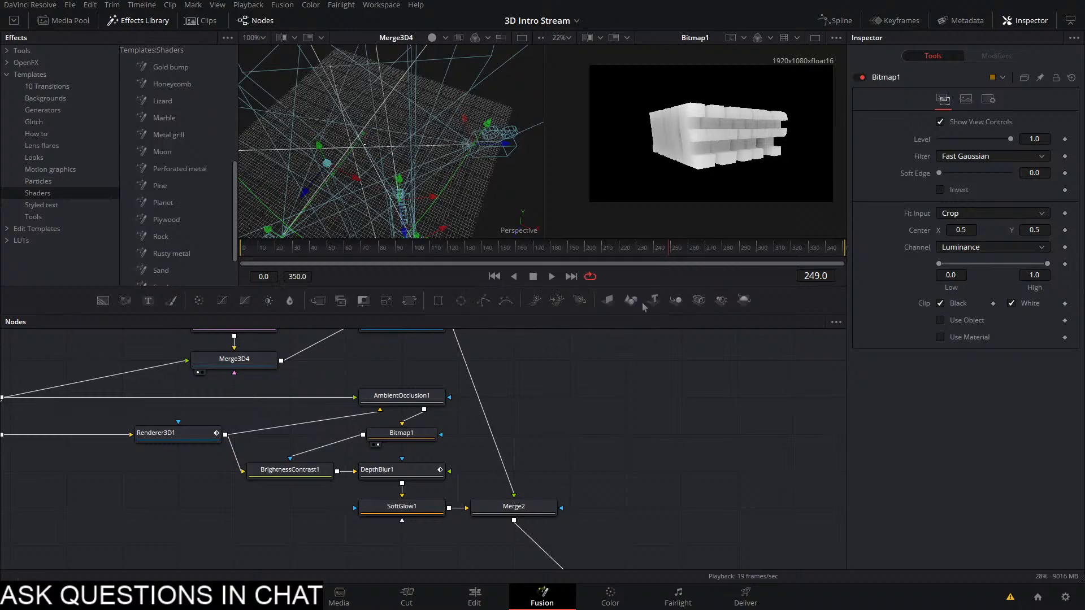
Move the Renderer3D1_1 node away from Merge3D4 so it sits directly above Merge2
{"action": "left_click_drag", "start_coordinate": [530, 376], "coordinate": [530, 438]}
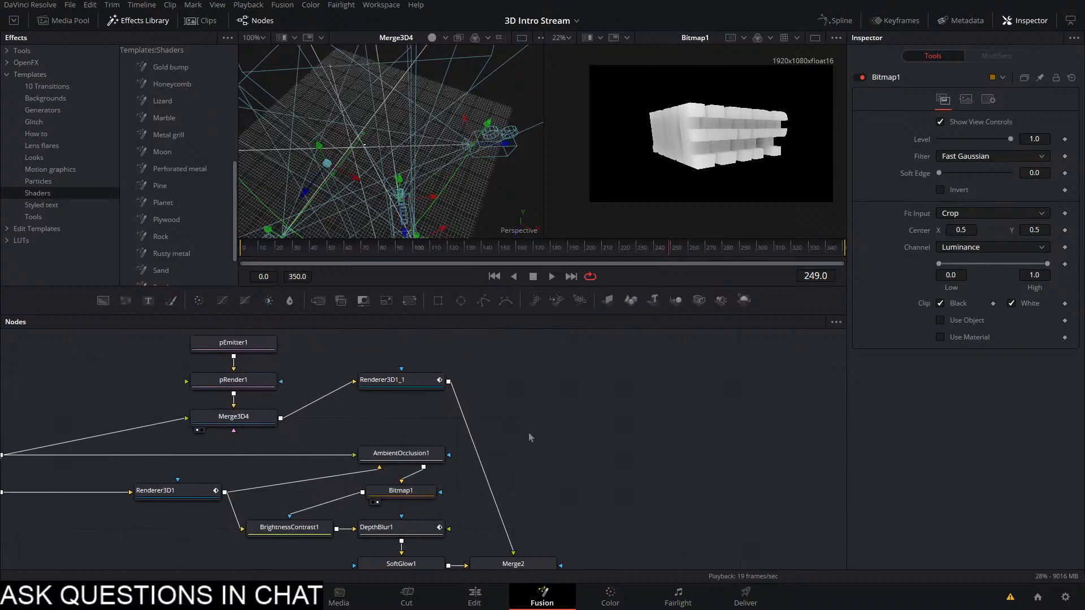
{"action": "left_click_drag", "start_coordinate": [396, 380], "coordinate": [513, 416]}
{"action": "left_click_drag", "start_coordinate": [584, 449], "coordinate": [660, 479]}
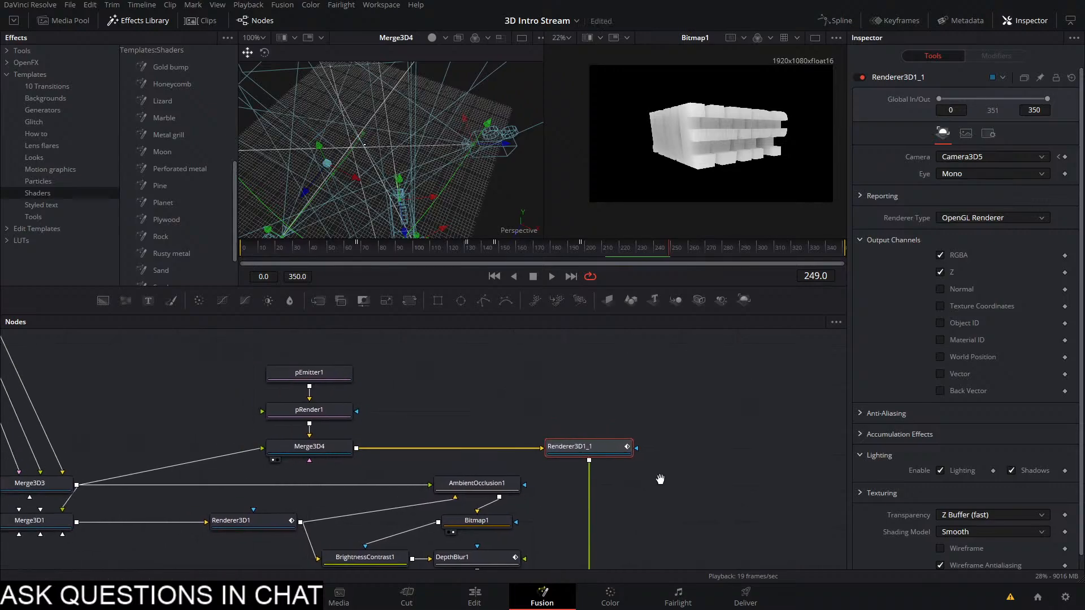
Set the size of pEmitter1's spherical emission region to 10
{"action": "left_click_drag", "start_coordinate": [335, 447], "coordinate": [386, 130]}
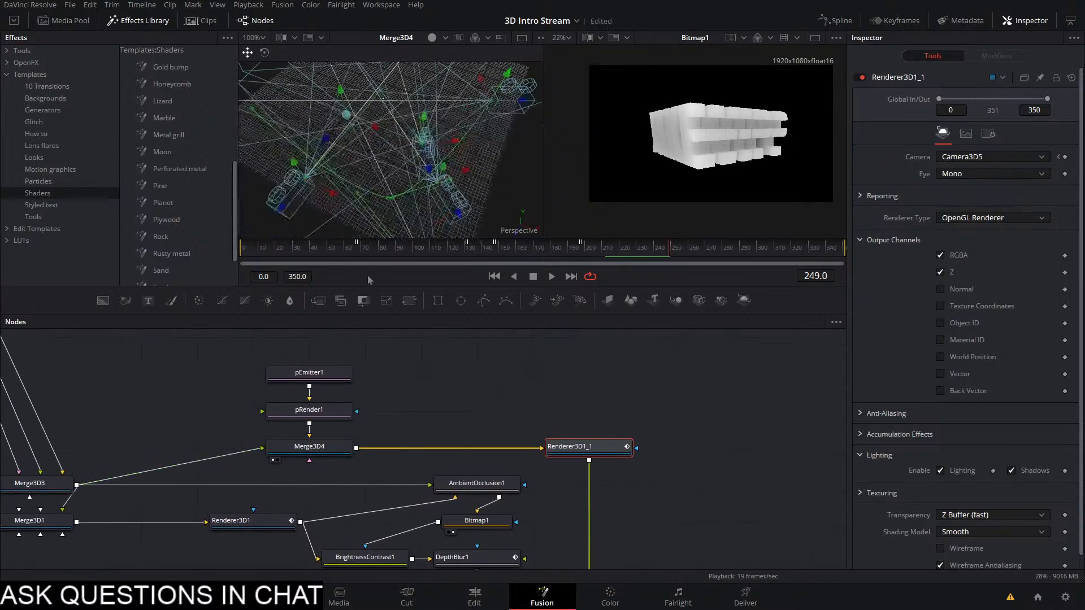
{"action": "left_click", "coordinate": [325, 372]}
{"action": "left_click", "coordinate": [989, 98]}
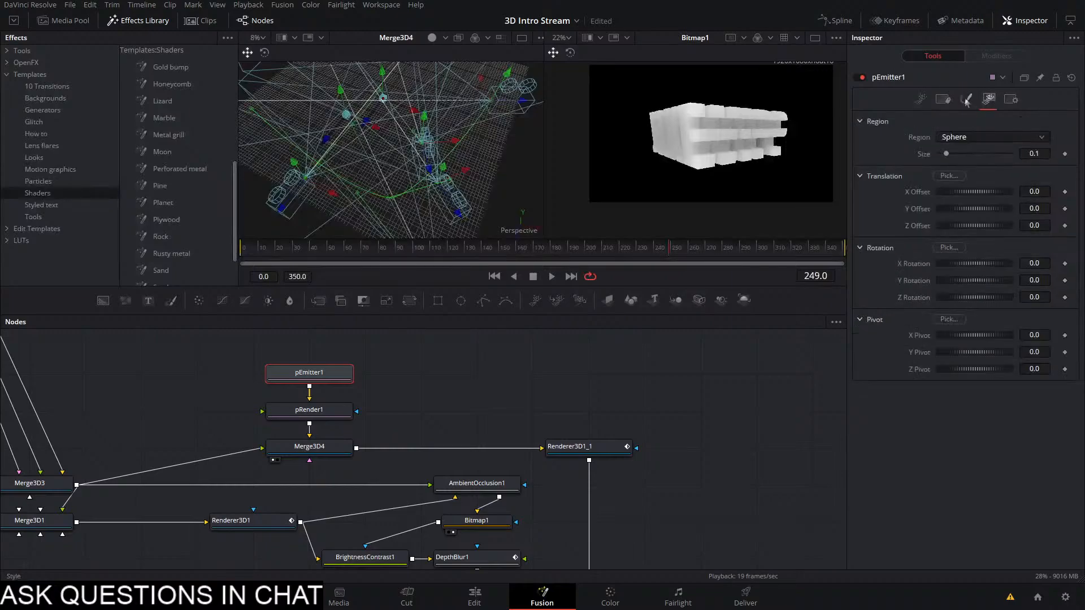
{"action": "left_click", "coordinate": [954, 139]}
{"action": "left_click", "coordinate": [953, 139]}
{"action": "left_click_drag", "start_coordinate": [946, 154], "coordinate": [1061, 140]}
{"action": "type", "text": "10"}
{"action": "key", "text": "Tab"}
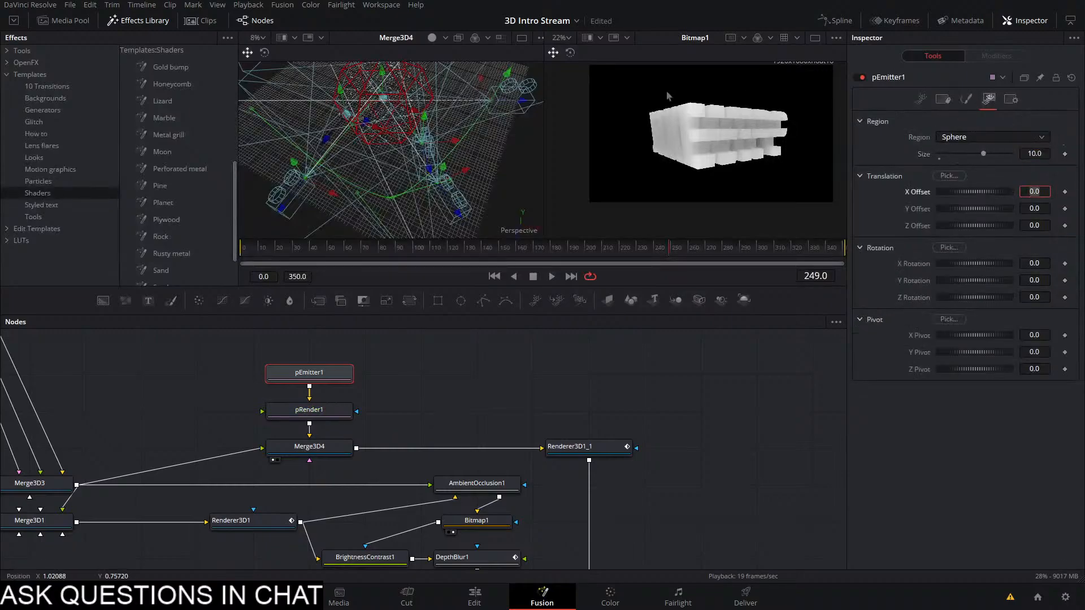
Show Merge2 in the second viewer and inspect its composite and depth merge settings
{"action": "left_click_drag", "start_coordinate": [460, 133], "coordinate": [424, 81]}
{"action": "left_click_drag", "start_coordinate": [657, 419], "coordinate": [610, 299]}
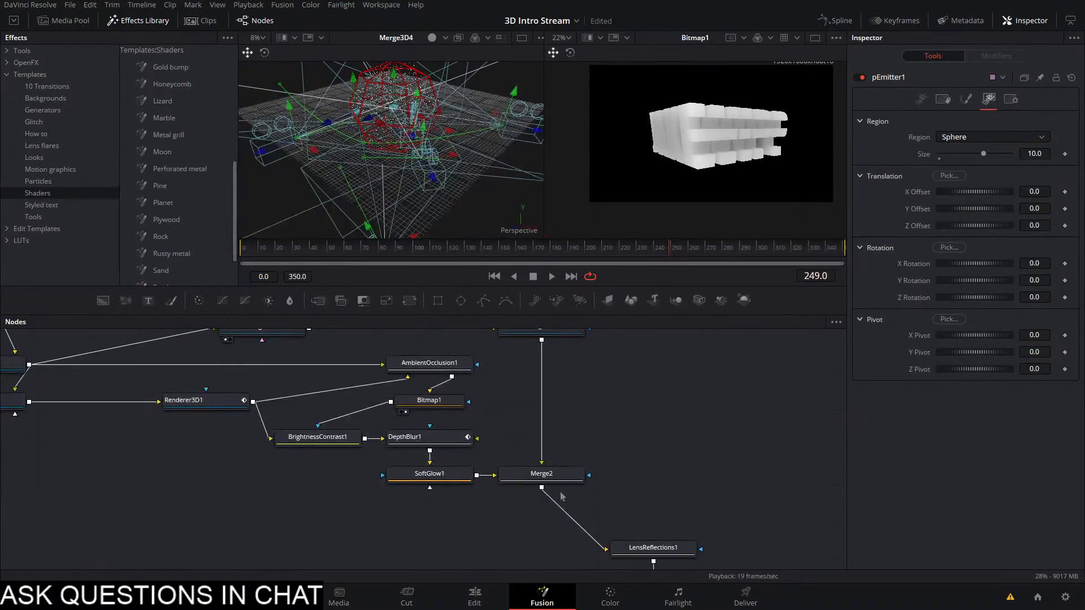
{"action": "left_click_drag", "start_coordinate": [549, 477], "coordinate": [729, 172]}
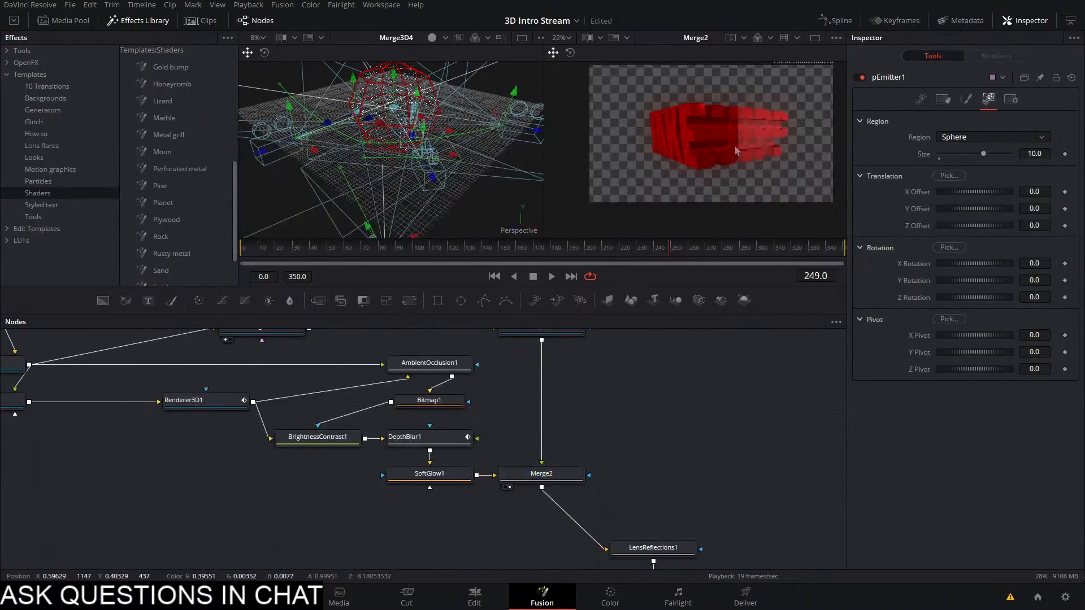
{"action": "scroll", "coordinate": [733, 147], "scroll_direction": "up", "scroll_amount": 4}
{"action": "scroll", "coordinate": [733, 147], "scroll_direction": "down", "scroll_amount": 3}
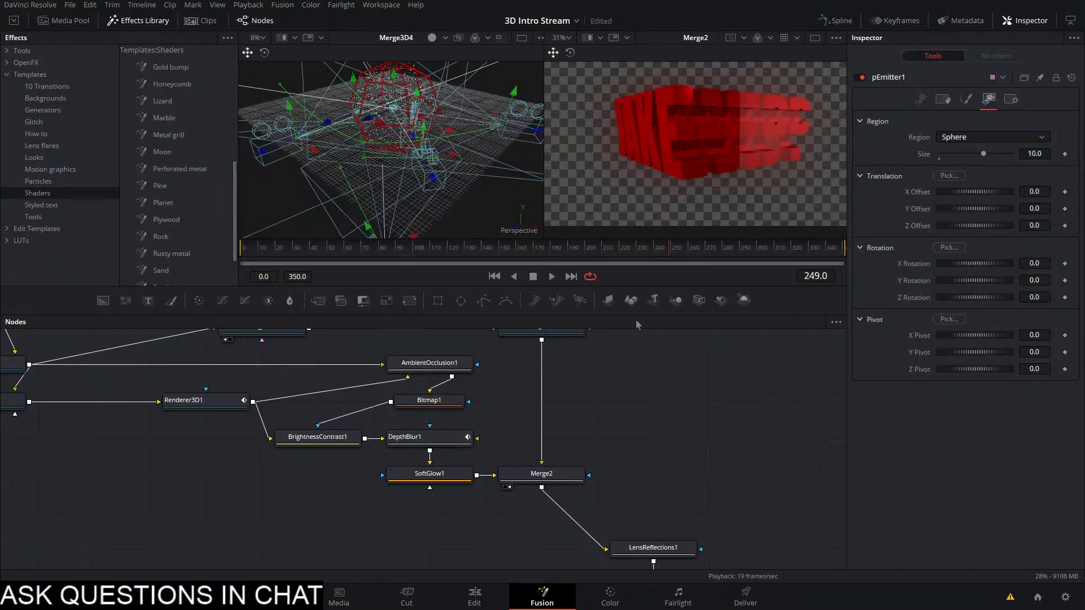
{"action": "left_click", "coordinate": [551, 473]}
{"action": "mouse_move", "coordinate": [413, 129]}
{"action": "left_mouse_down"}
{"action": "mouse_move", "coordinate": [423, 149]}
{"action": "mouse_move", "coordinate": [416, 116]}
{"action": "left_mouse_up"}
Change pEmitter1's particle style to Blob and preview the playback
{"action": "left_click_drag", "start_coordinate": [534, 381], "coordinate": [518, 466]}
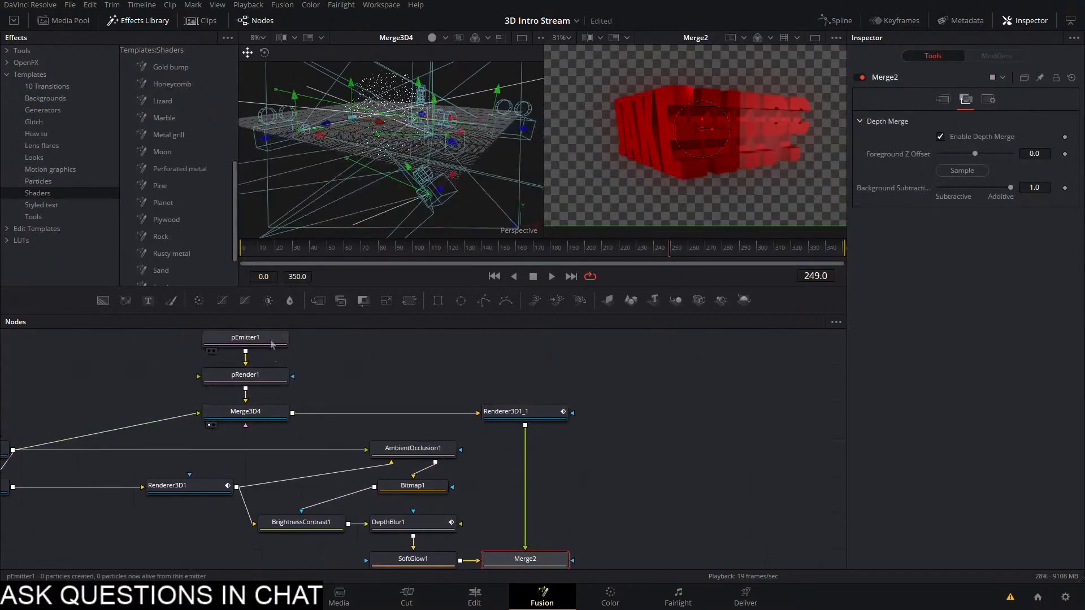
{"action": "left_click", "coordinate": [271, 343]}
{"action": "left_click", "coordinate": [967, 100]}
{"action": "left_click", "coordinate": [971, 136]}
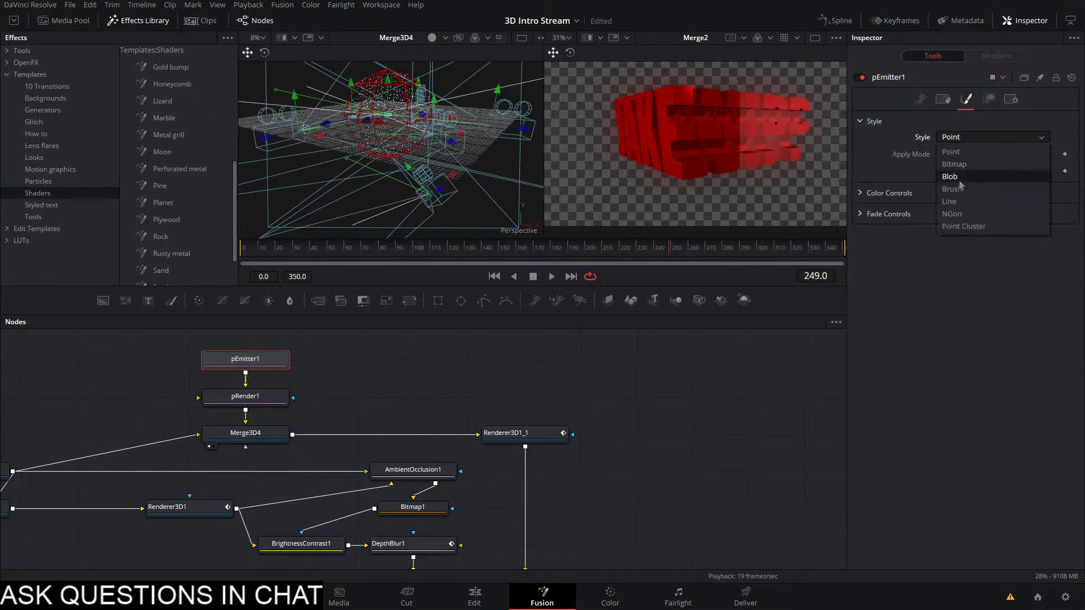
{"action": "left_click", "coordinate": [952, 177]}
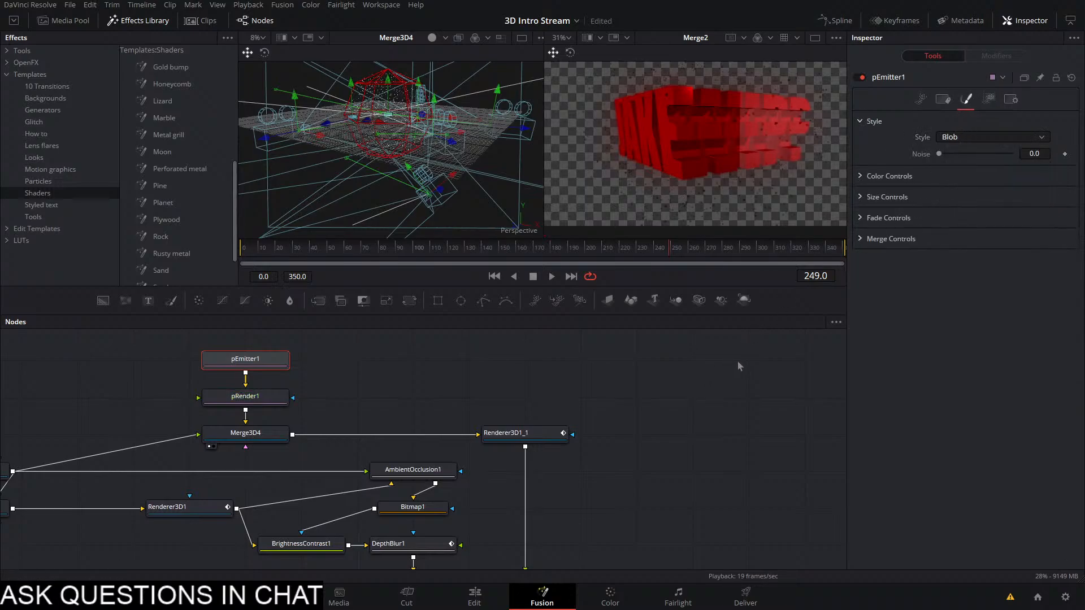
{"action": "key", "text": "space"}
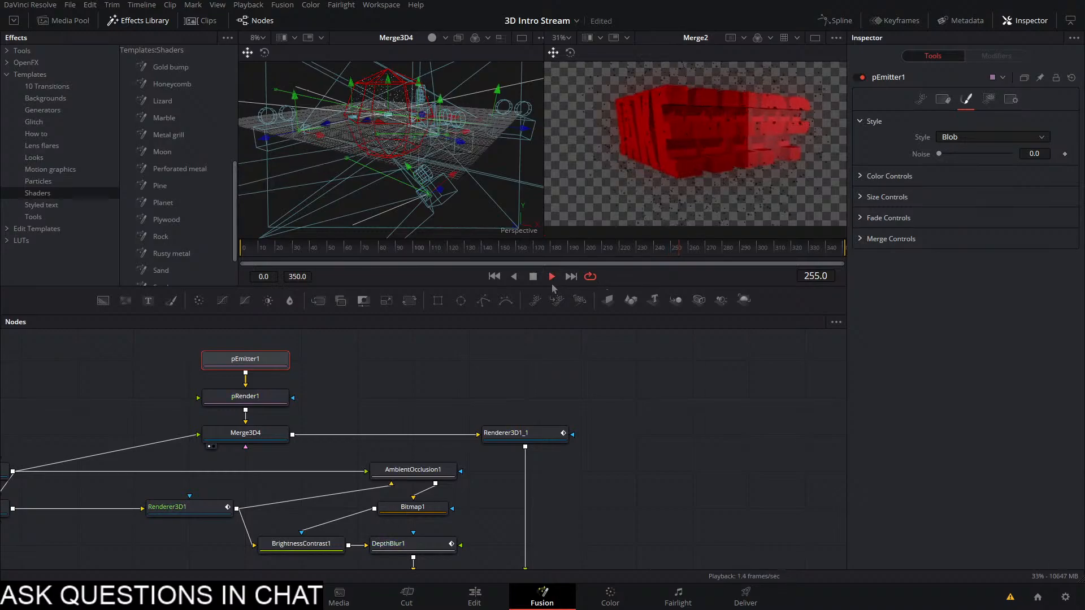
Disable lighting in Renderer3D1_1 so the particles render unlit
{"action": "scroll", "coordinate": [582, 480], "scroll_direction": "down", "scroll_amount": 4}
{"action": "left_click", "coordinate": [554, 492]}
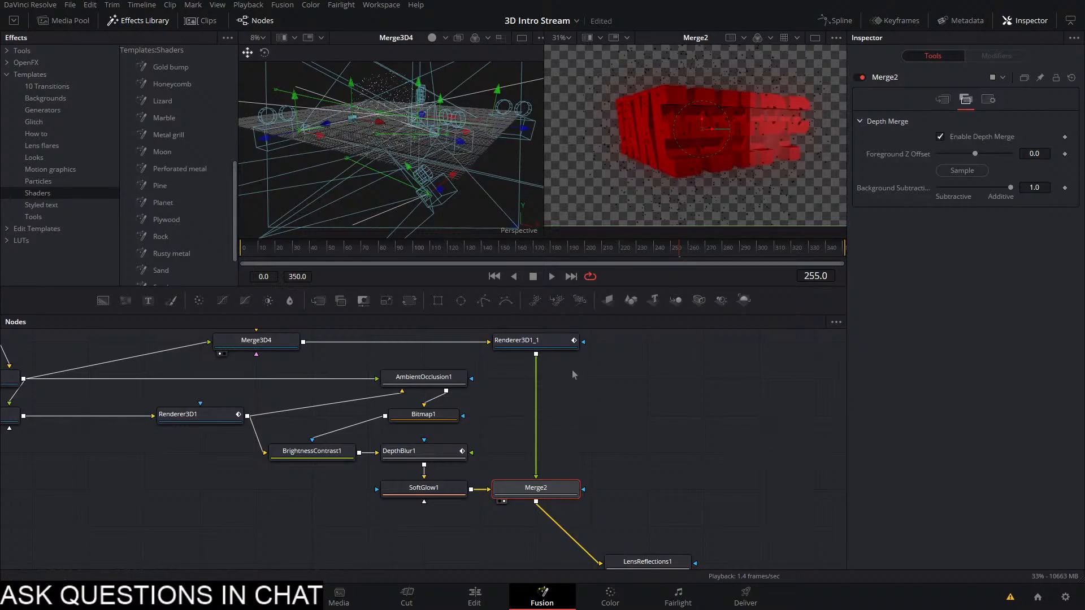
{"action": "left_click_drag", "start_coordinate": [605, 372], "coordinate": [661, 446]}
{"action": "left_click", "coordinate": [621, 419]}
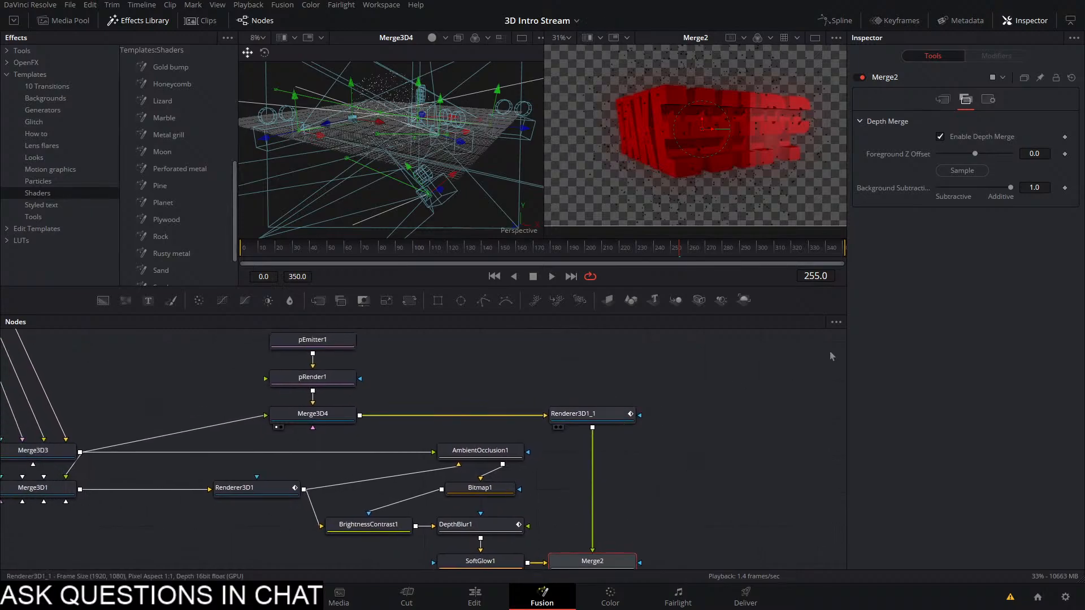
{"action": "left_click", "coordinate": [940, 470]}
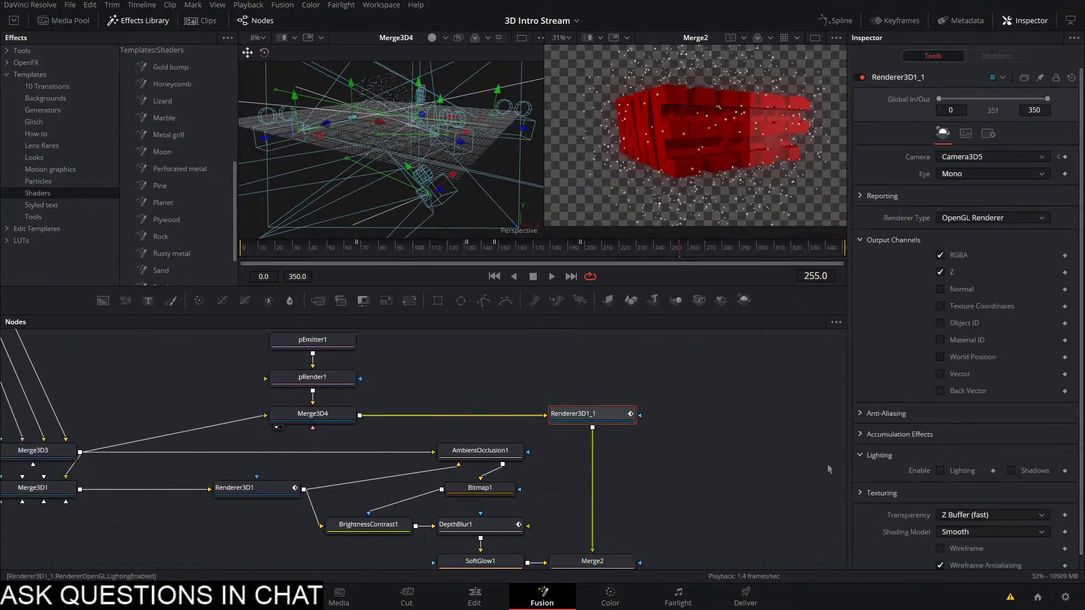
{"action": "left_click", "coordinate": [726, 428]}
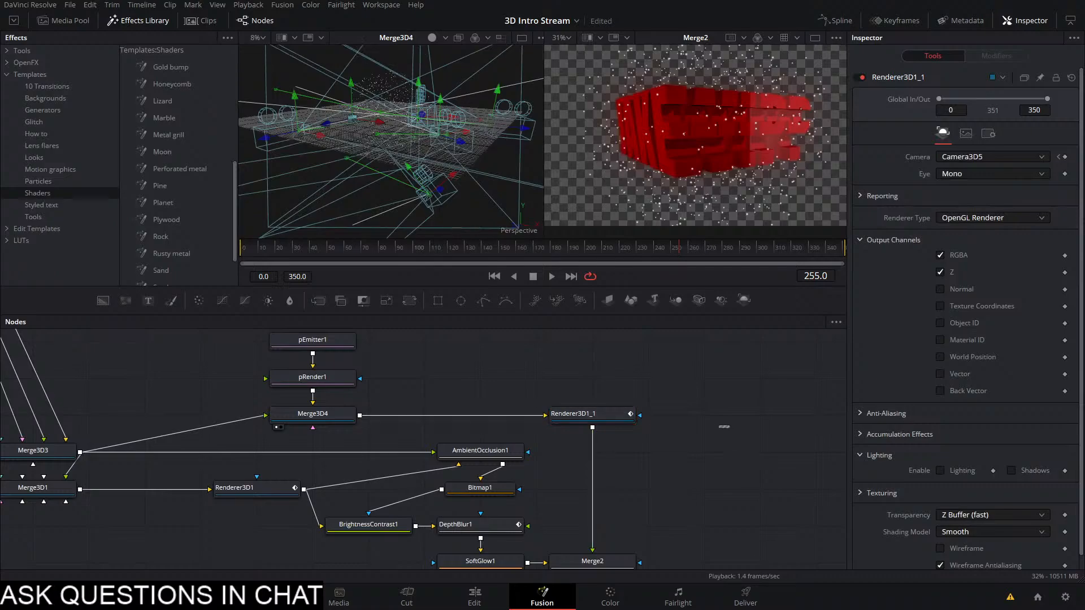
Enlarge pEmitter1's spherical emission region to a size of 16
{"action": "scroll", "coordinate": [428, 324], "scroll_direction": "up", "scroll_amount": 1}
{"action": "left_click", "coordinate": [312, 359]}
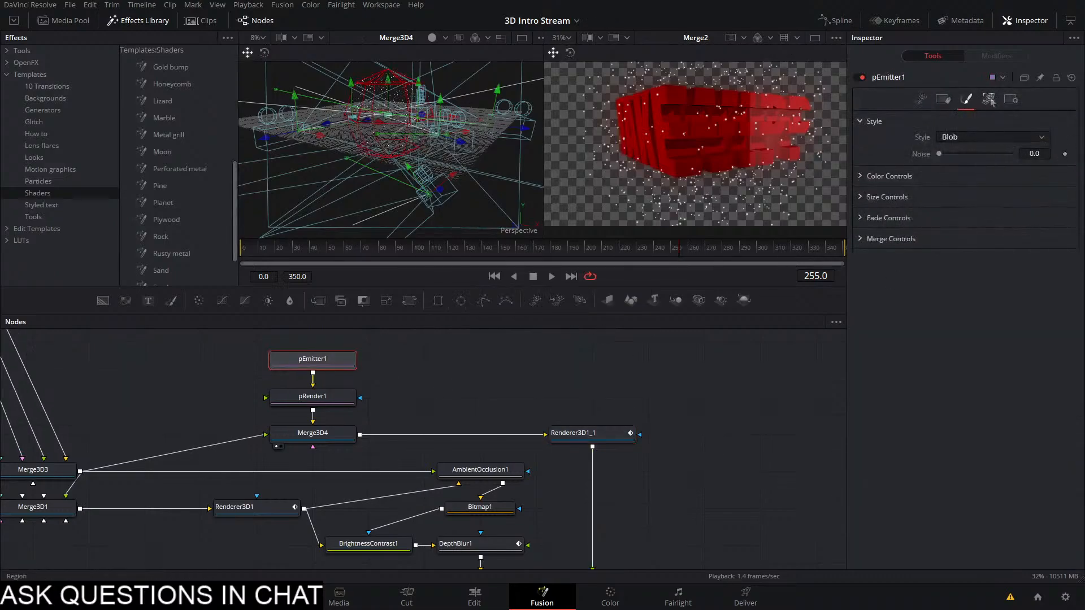
{"action": "left_click_drag", "start_coordinate": [983, 154], "coordinate": [1010, 153]}
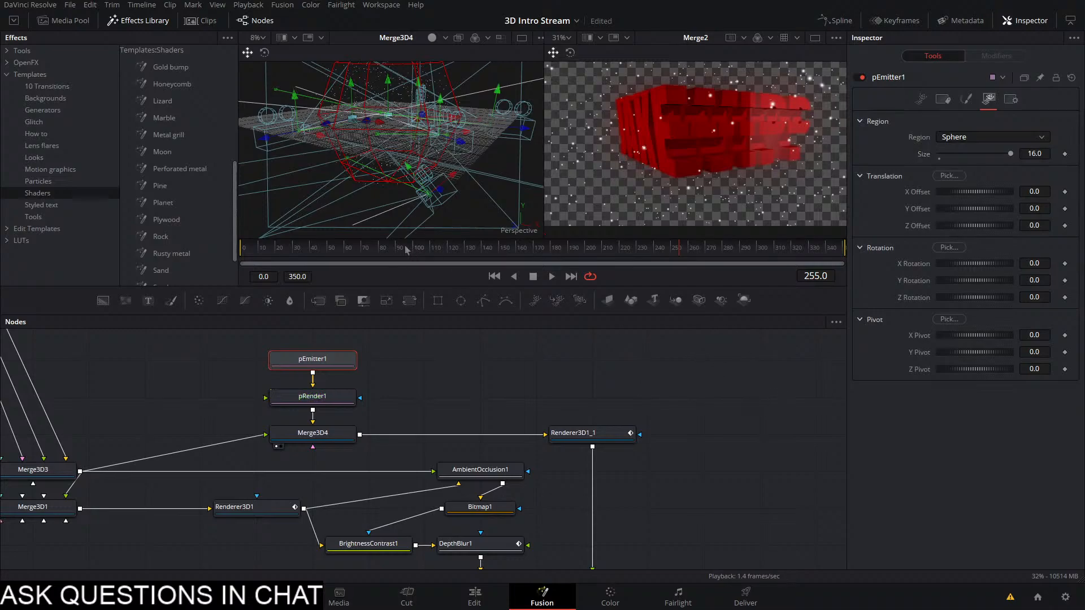
Scrub through the timeline to review the particle spread around the text, and save the project
{"action": "left_click", "coordinate": [335, 248]}
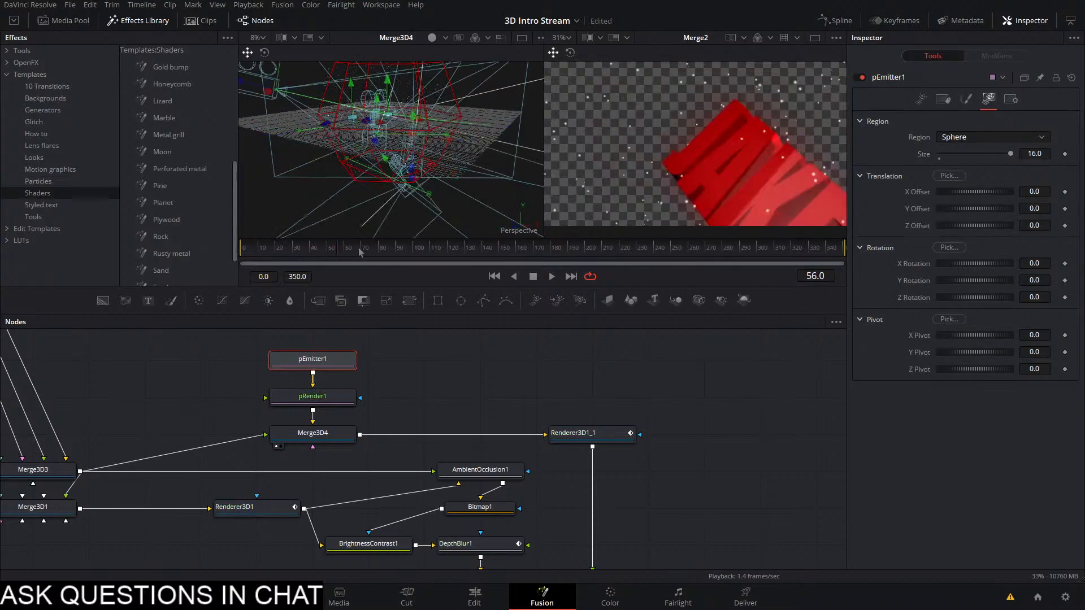
{"action": "left_click", "coordinate": [557, 252]}
{"action": "left_click_drag", "start_coordinate": [557, 259], "coordinate": [666, 257]}
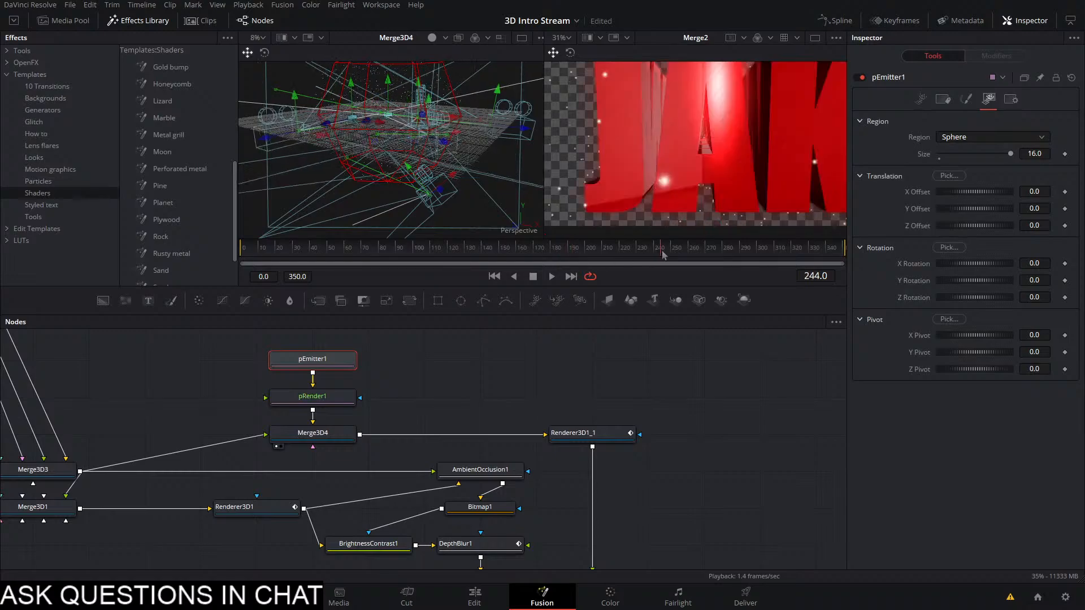
{"action": "left_click_drag", "start_coordinate": [742, 256], "coordinate": [446, 257]}
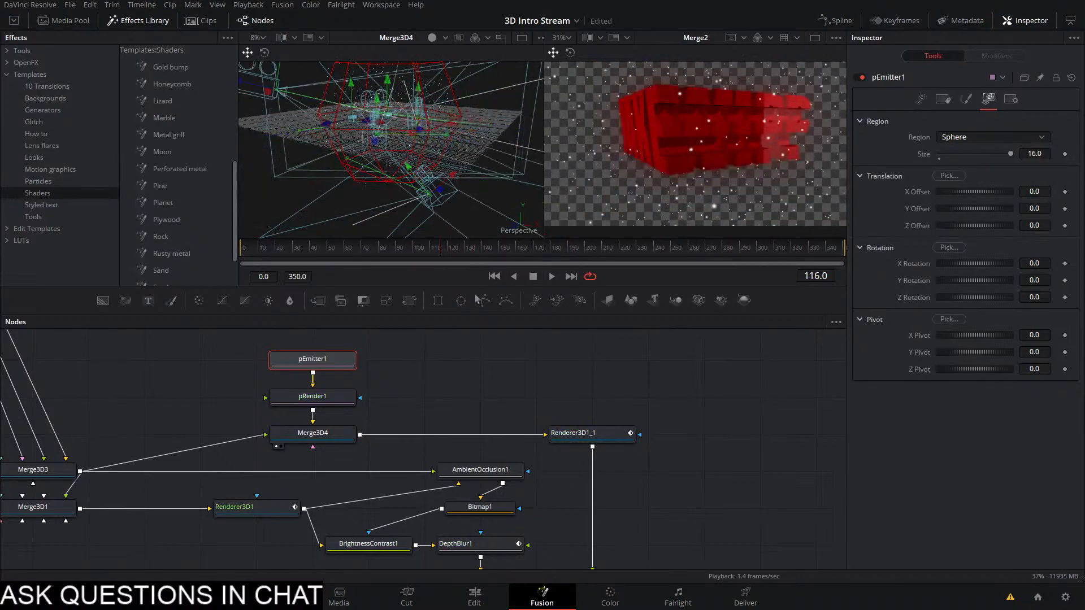
{"action": "left_click", "coordinate": [222, 354]}
{"action": "key", "text": "ctrl+s"}
Increase pEmitter1's particle size to about 0.34
{"action": "left_click", "coordinate": [312, 359]}
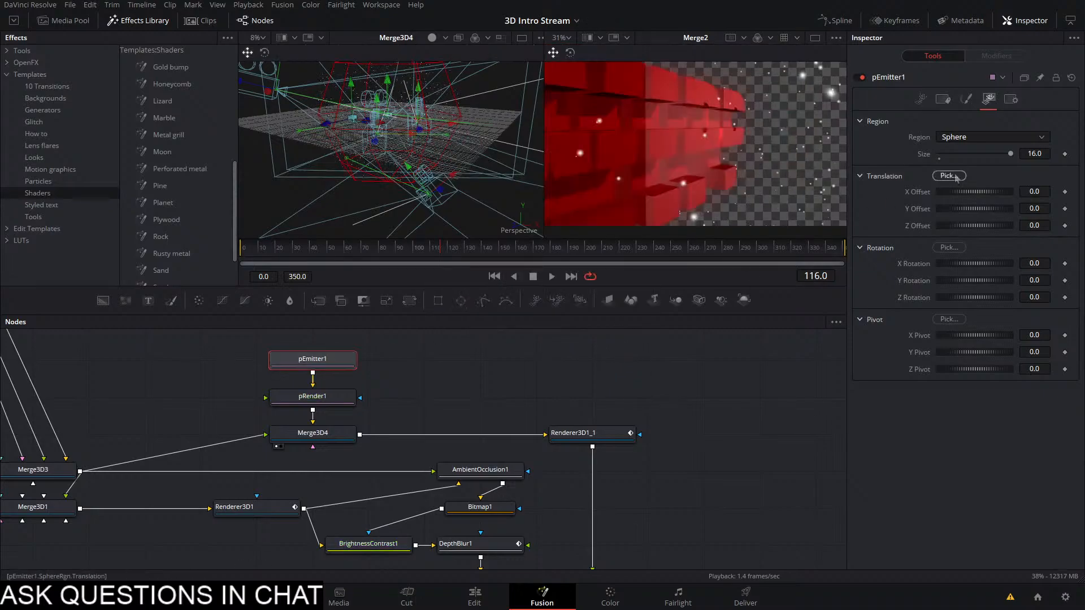
{"action": "left_click", "coordinate": [966, 99]}
{"action": "left_click", "coordinate": [859, 199]}
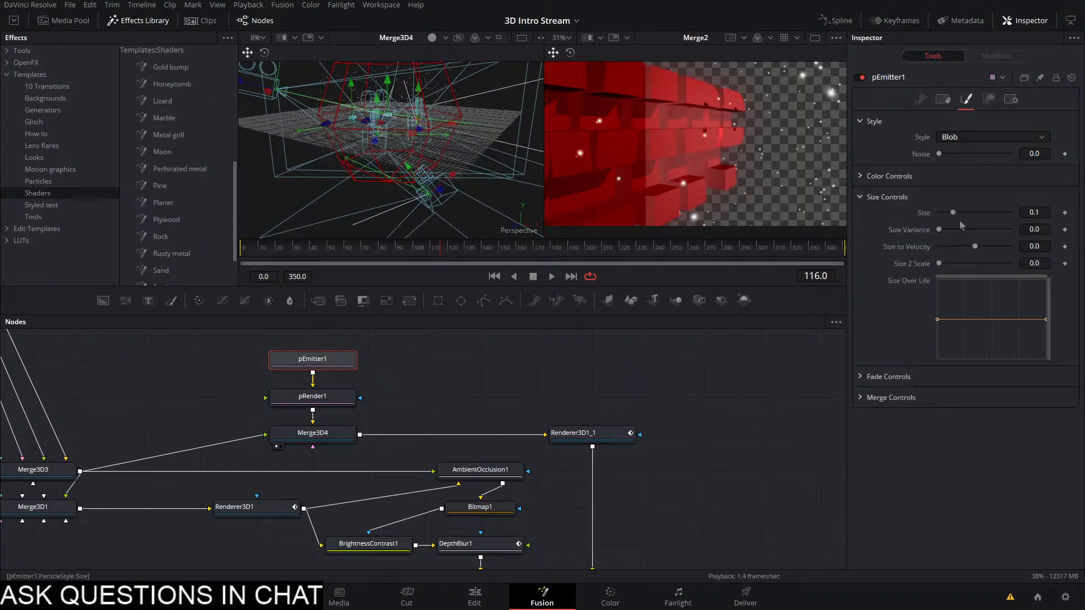
{"action": "left_click_drag", "start_coordinate": [953, 213], "coordinate": [990, 214]}
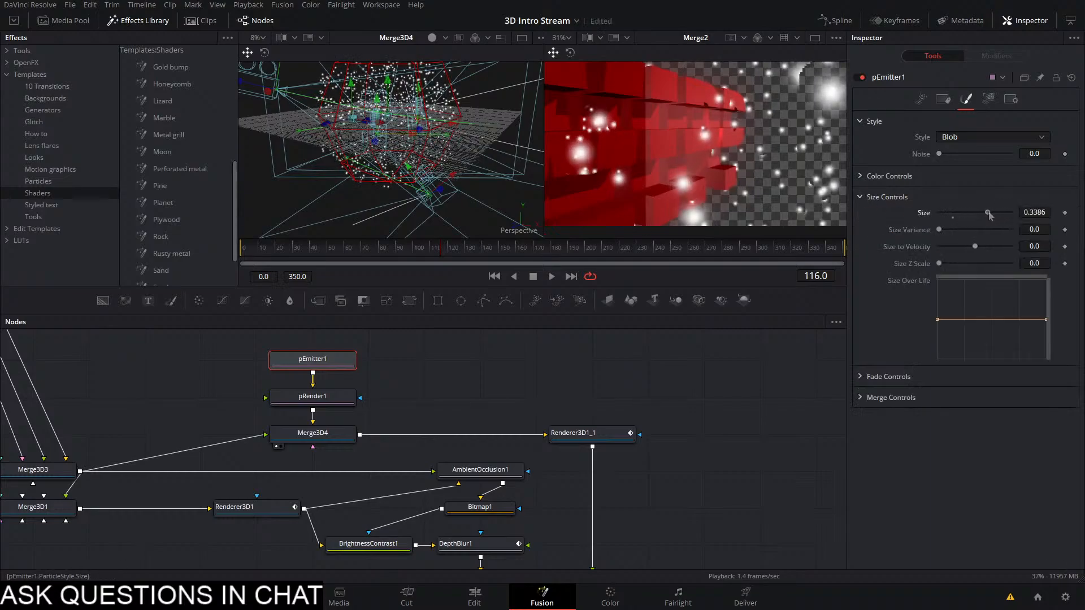
Set pEmitter1's number to 1.9 and lifespan to 109, trying 2.4 and 551 first and saving the project
{"action": "left_click", "coordinate": [921, 99]}
{"action": "left_click_drag", "start_coordinate": [946, 178], "coordinate": [943, 182]}
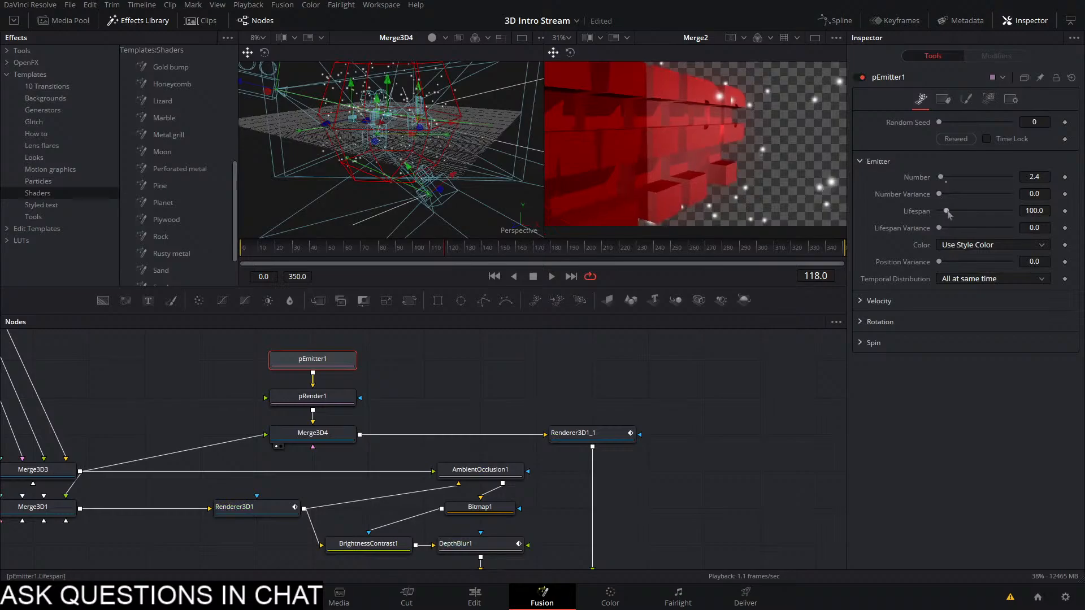
{"action": "left_click_drag", "start_coordinate": [946, 210], "coordinate": [981, 215]}
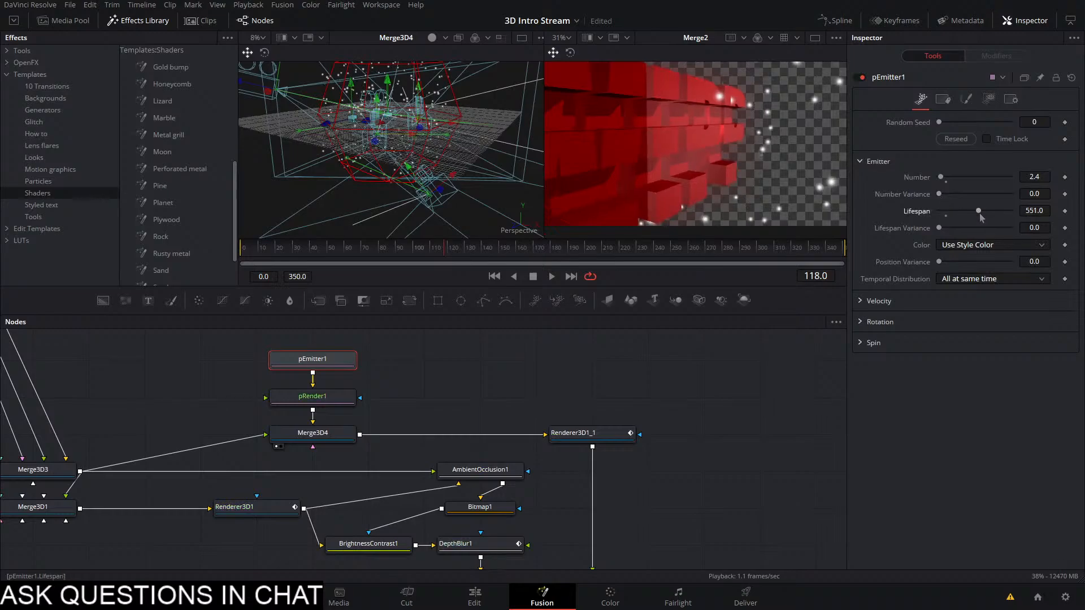
{"action": "left_click", "coordinate": [764, 249]}
{"action": "key", "text": "ctrl+s"}
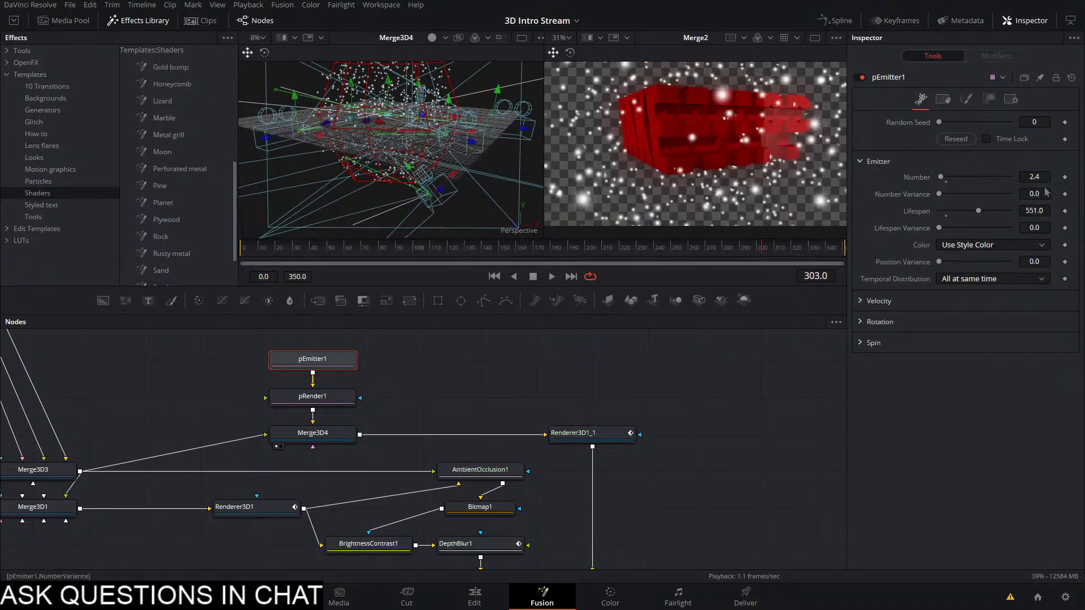
{"action": "left_click_drag", "start_coordinate": [1038, 179], "coordinate": [1027, 211]}
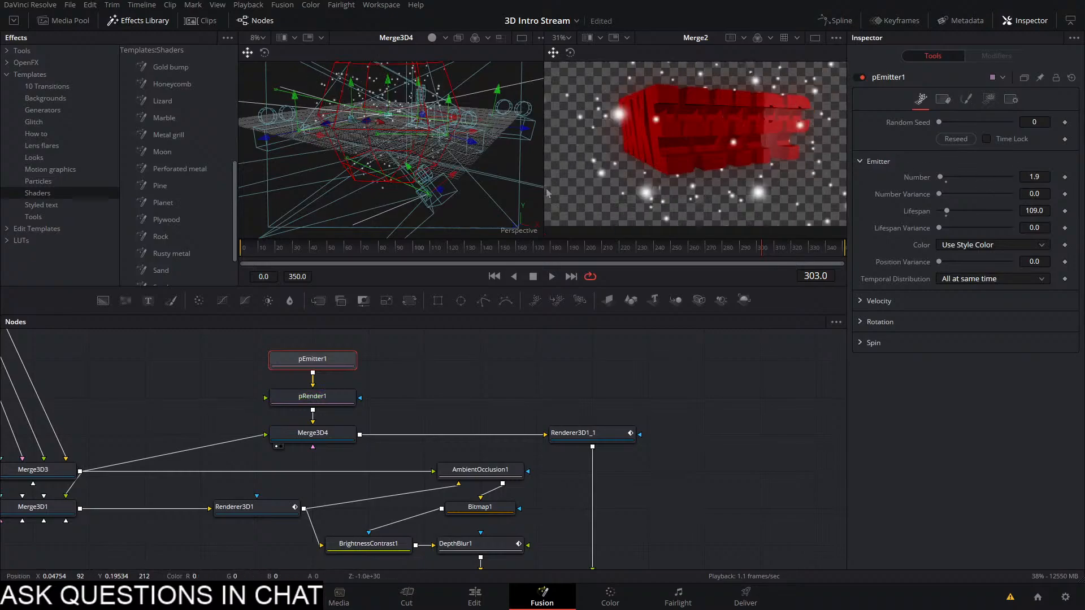
Set pEmitter1's particle fade to about 0.183 in and 0.789 out
{"action": "left_click", "coordinate": [967, 98]}
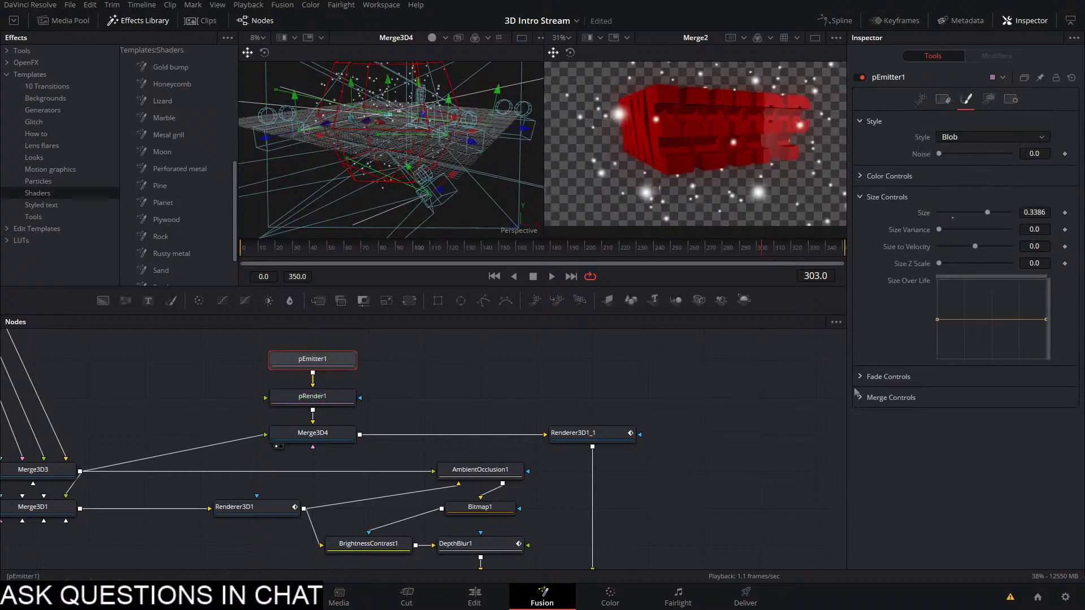
{"action": "left_click", "coordinate": [904, 376]}
{"action": "left_click_drag", "start_coordinate": [939, 393], "coordinate": [947, 395]}
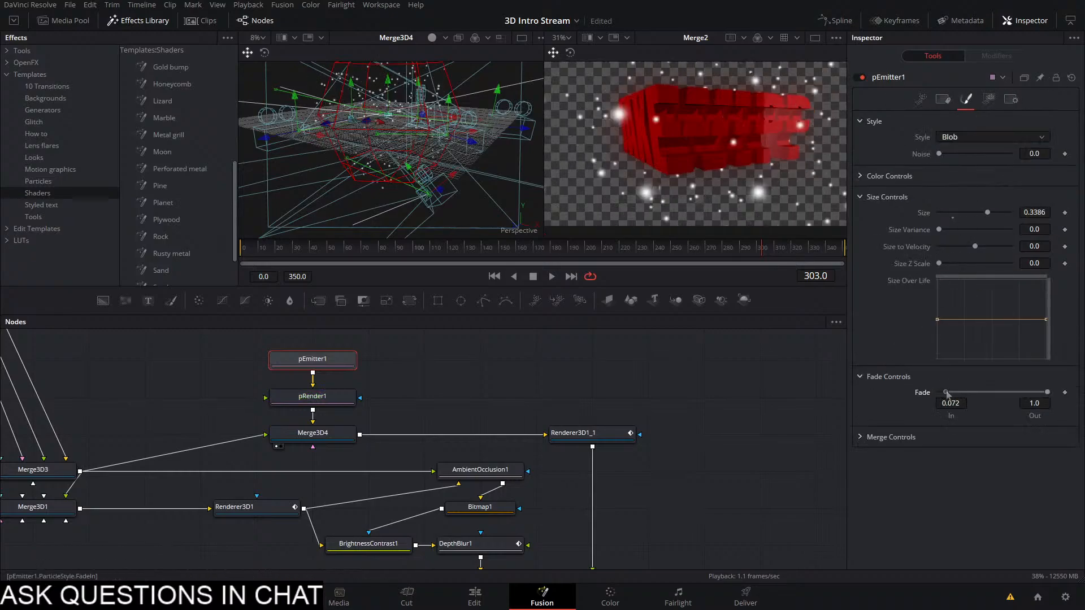
{"action": "left_click_drag", "start_coordinate": [1049, 395], "coordinate": [1026, 393]}
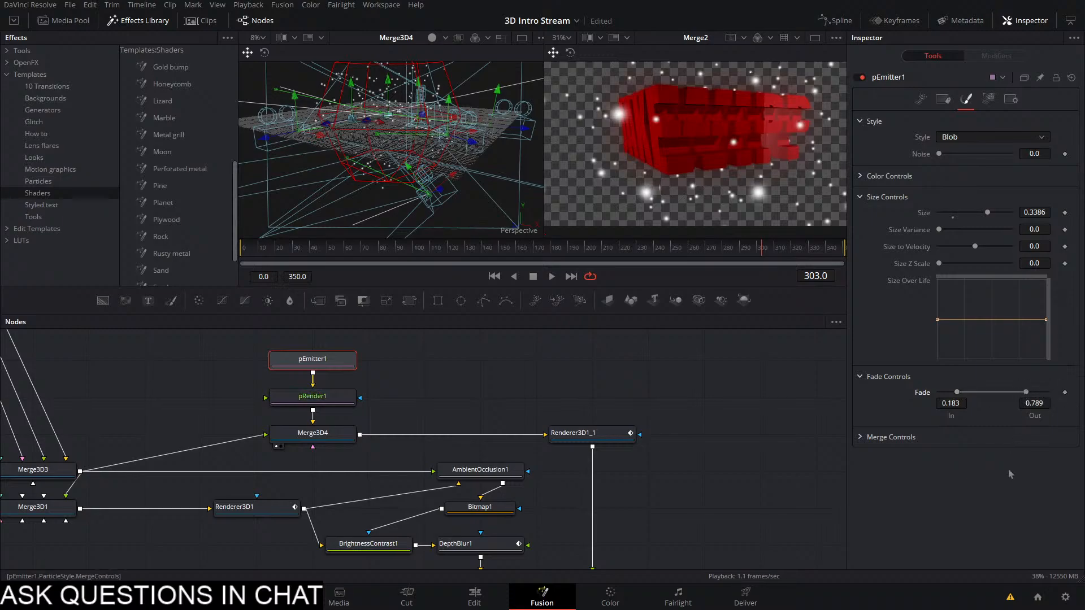
Preview the playback from frame 0 and set pRender1's pre-generate frames to 30
{"action": "left_click_drag", "start_coordinate": [755, 250], "coordinate": [0, 257]}
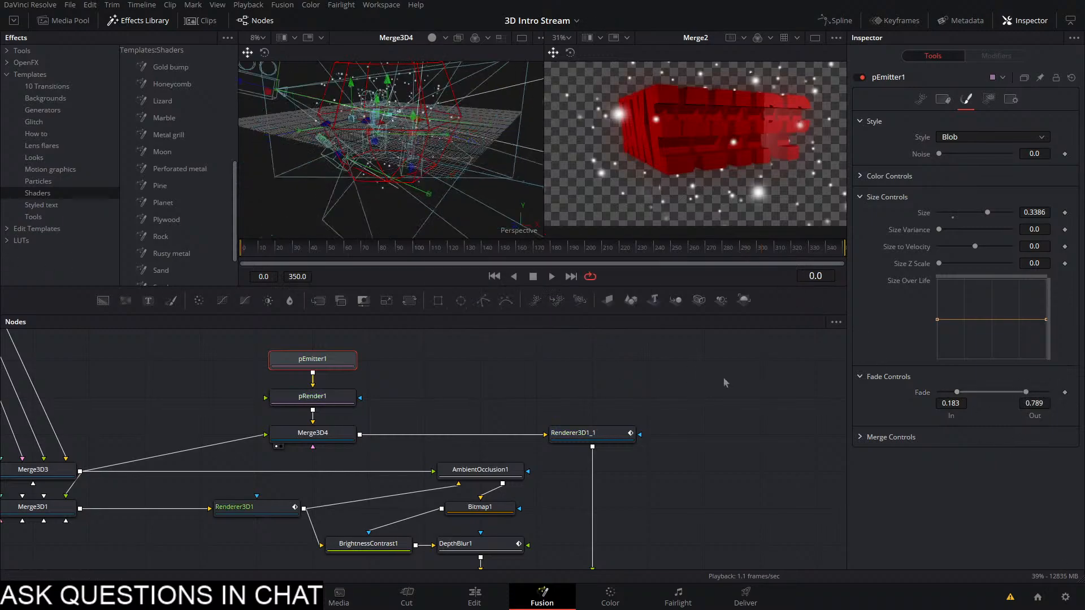
{"action": "key", "text": "space"}
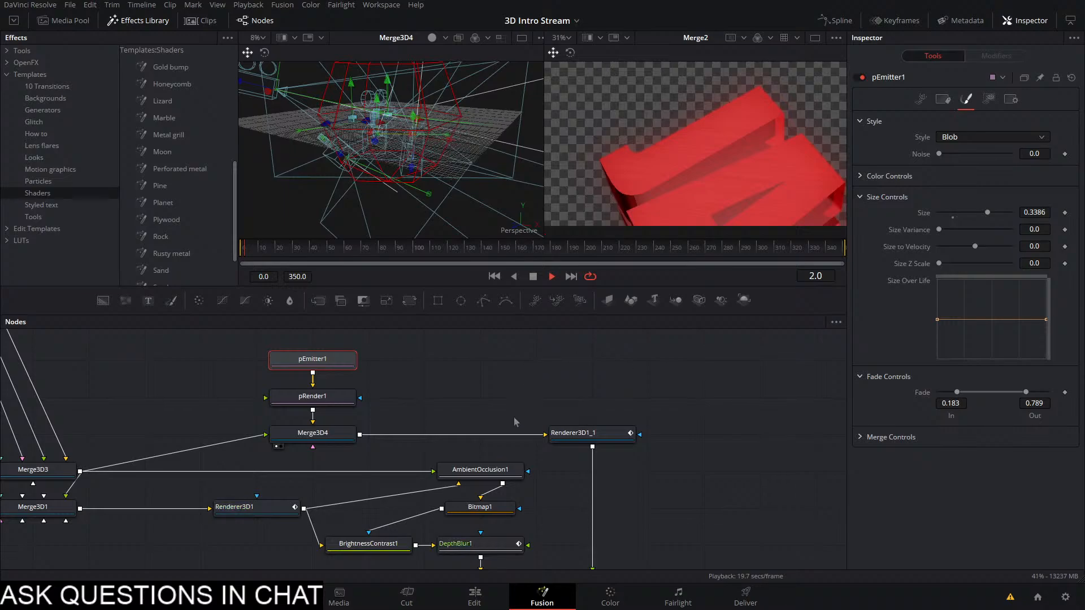
{"action": "key", "text": "space"}
{"action": "left_click", "coordinate": [323, 398]}
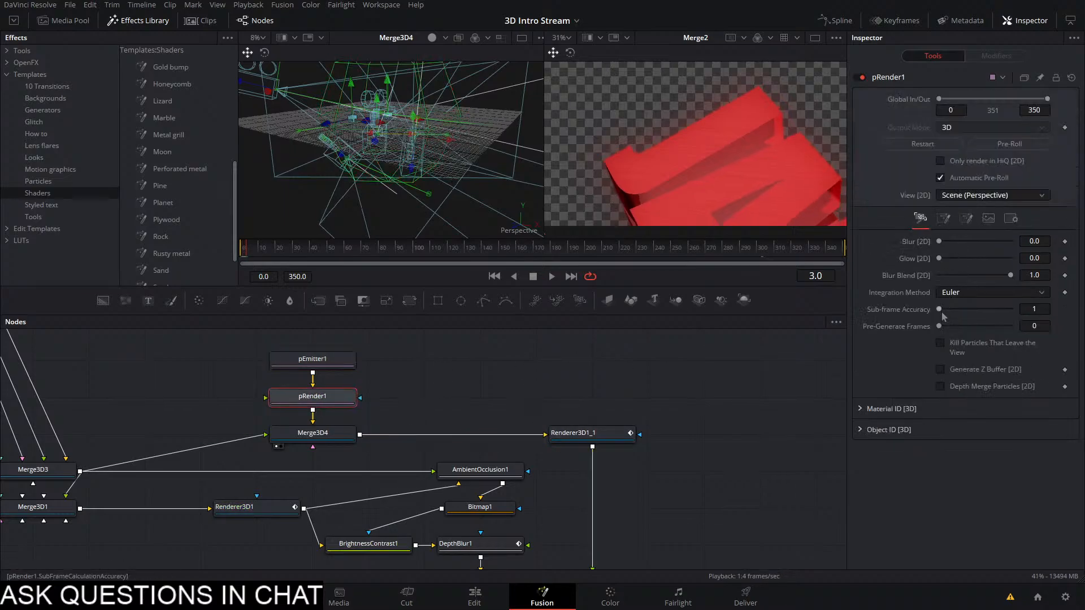
{"action": "left_click_drag", "start_coordinate": [957, 328], "coordinate": [961, 328]}
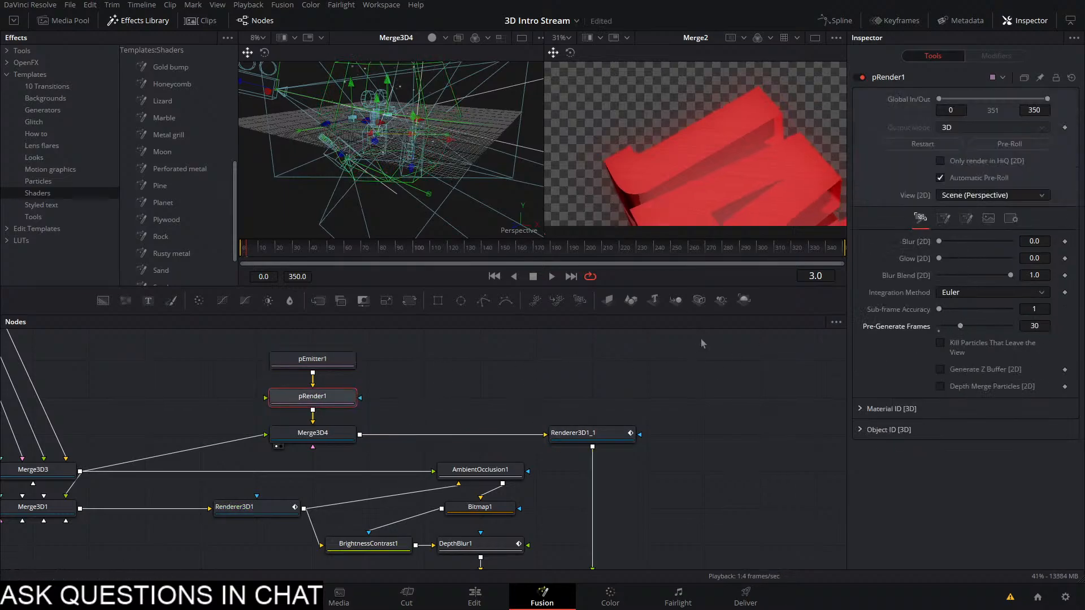
Set pRender1's pre-generate frames to 100 and check the particles at frame 21
{"action": "key", "text": "space"}
{"action": "left_click_drag", "start_coordinate": [248, 252], "coordinate": [233, 273]}
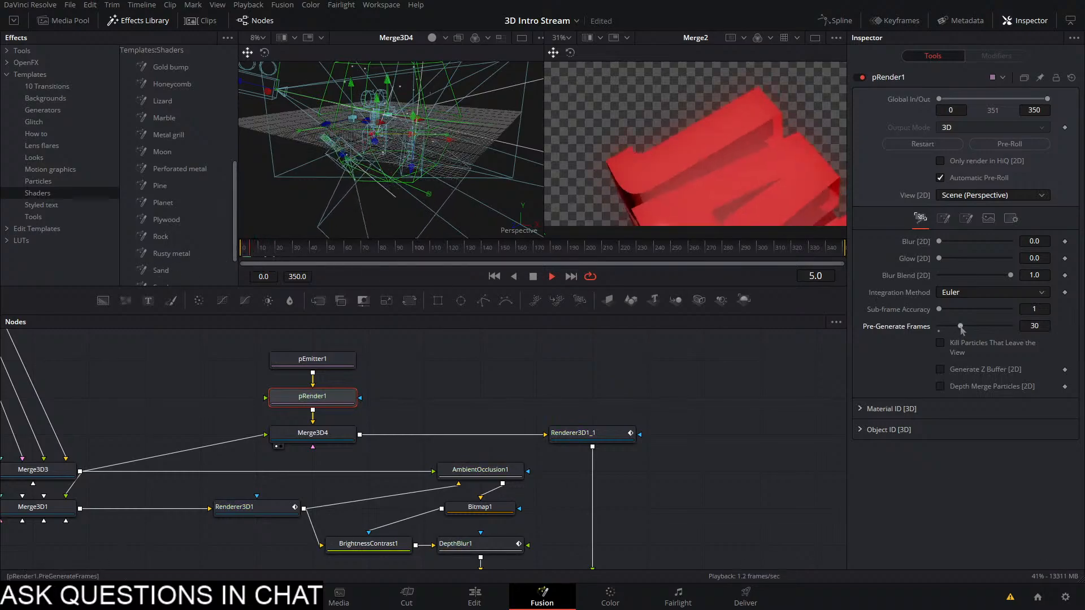
{"action": "left_click_drag", "start_coordinate": [960, 328], "coordinate": [1012, 328]}
{"action": "left_click_drag", "start_coordinate": [257, 251], "coordinate": [279, 251]}
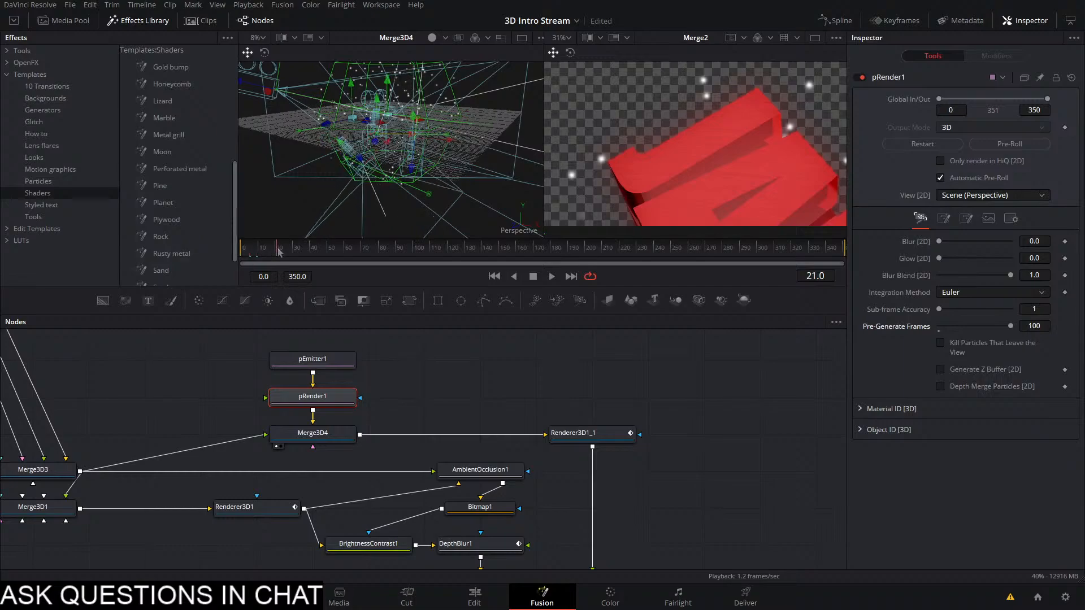
Change pEmitter1's particle color to a soft red of about 0.837 red, 0.229 green and 0.233 blue
{"action": "left_click", "coordinate": [332, 361]}
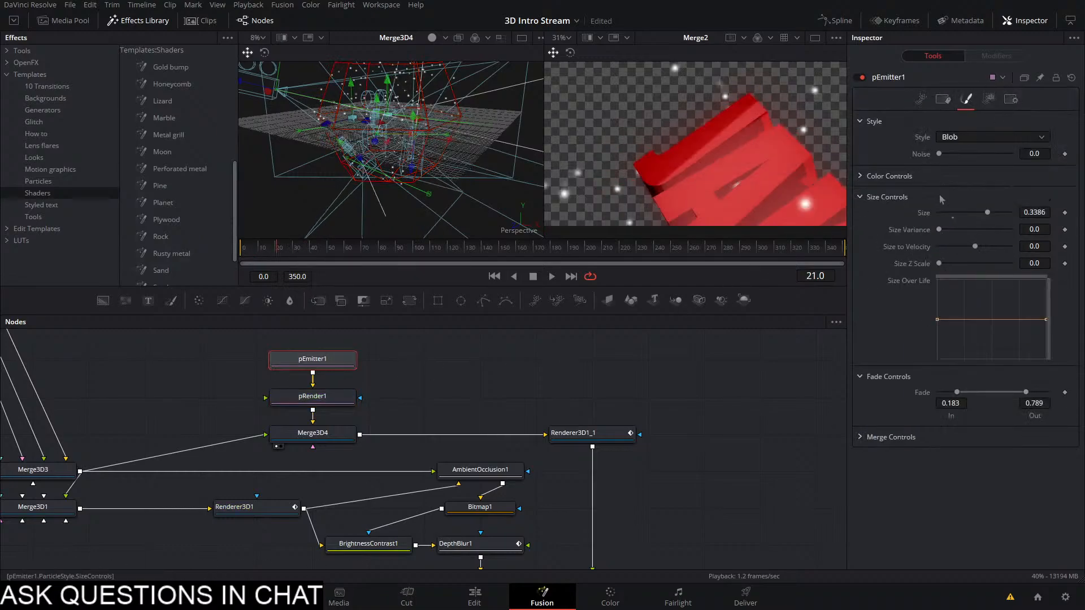
{"action": "left_click", "coordinate": [862, 197]}
{"action": "left_click", "coordinate": [866, 177]}
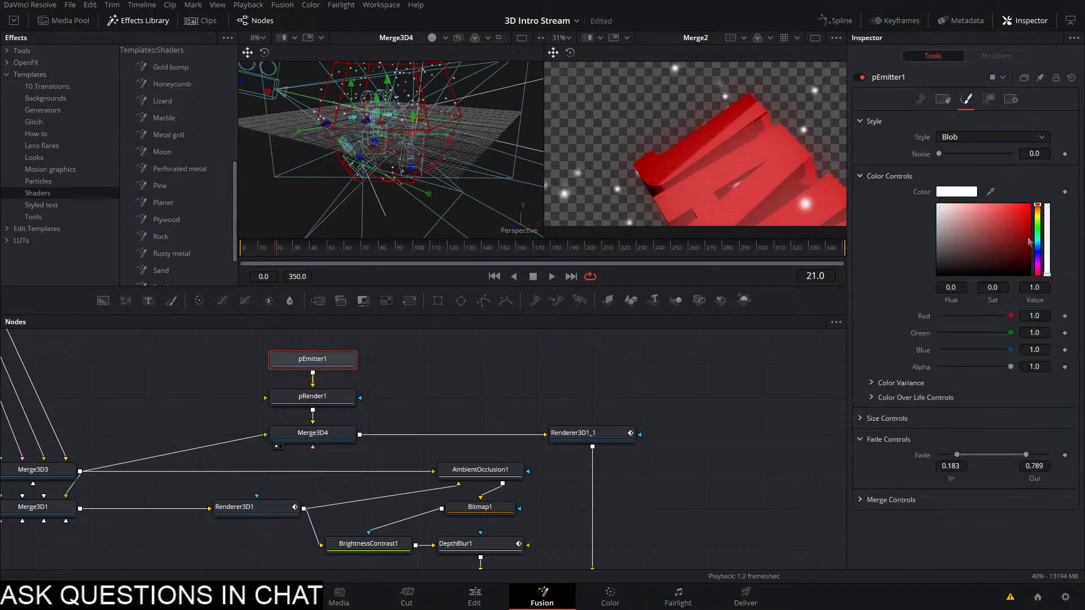
{"action": "left_click_drag", "start_coordinate": [1029, 237], "coordinate": [789, 167]}
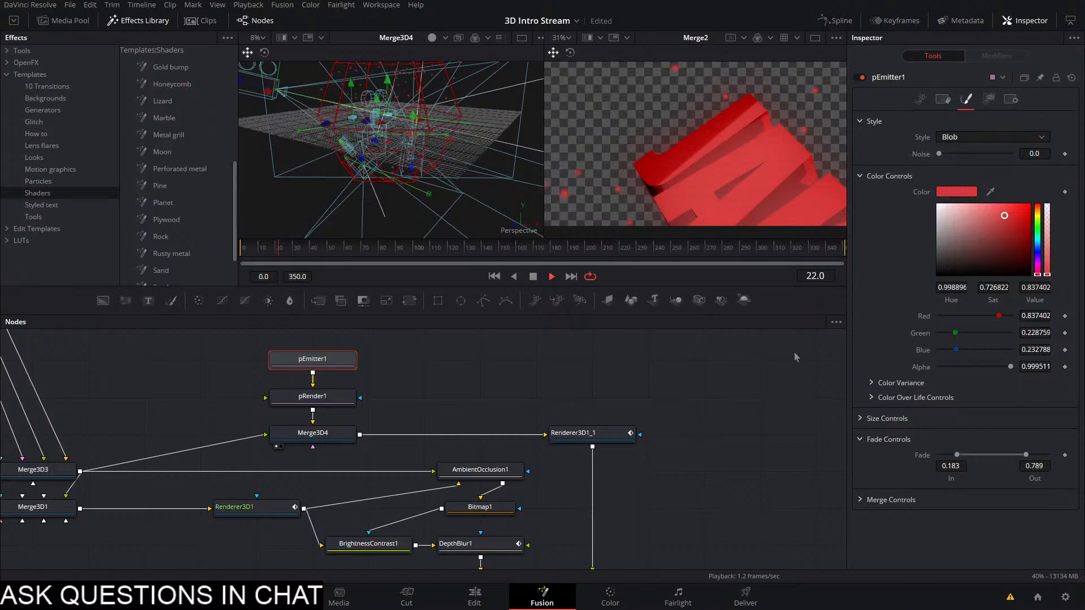
Set the particles' red variance to about -0.175 low and 0.25 high, and save the project
{"action": "left_click", "coordinate": [904, 383]}
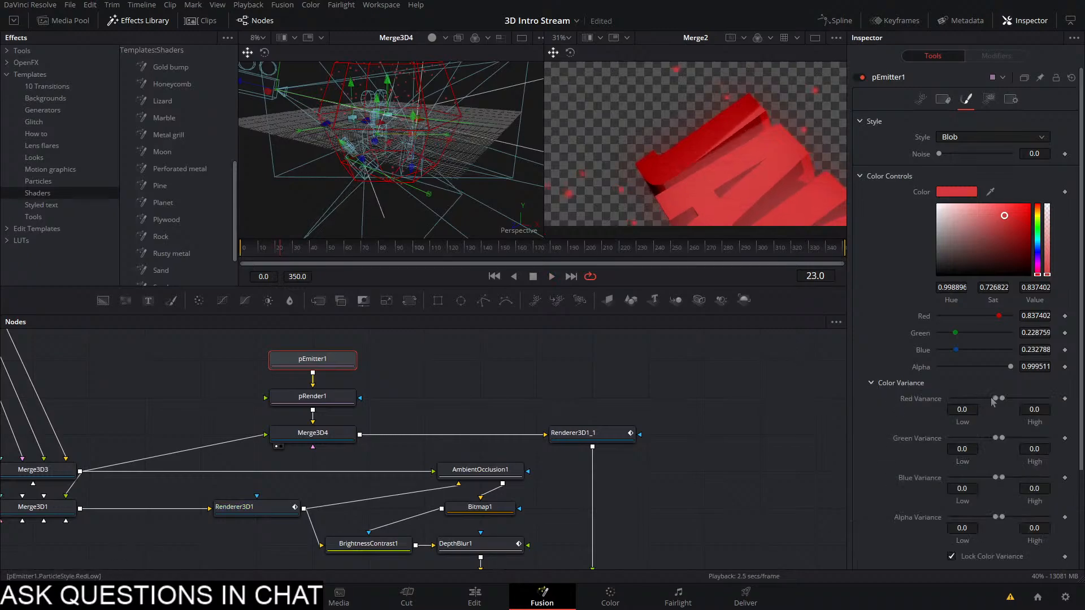
{"action": "left_click_drag", "start_coordinate": [993, 398], "coordinate": [1013, 399]}
{"action": "key", "text": "ctrl+s"}
Show MediaOut1 in the second viewer and inspect the composite at frames 80 and 235
{"action": "left_click_drag", "start_coordinate": [712, 392], "coordinate": [544, 174]}
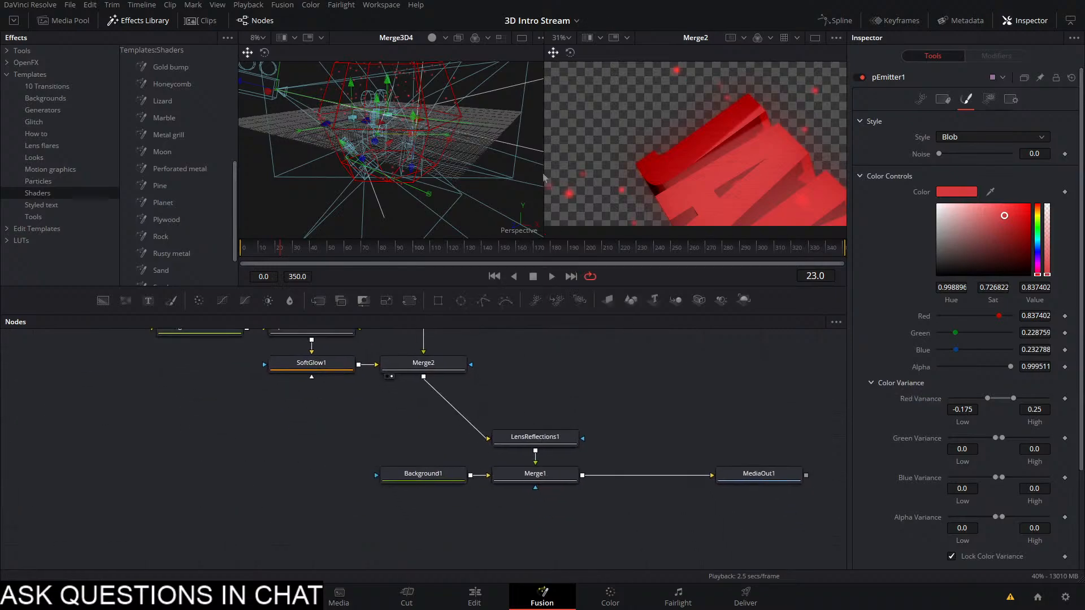
{"action": "left_click_drag", "start_coordinate": [759, 475], "coordinate": [737, 174]}
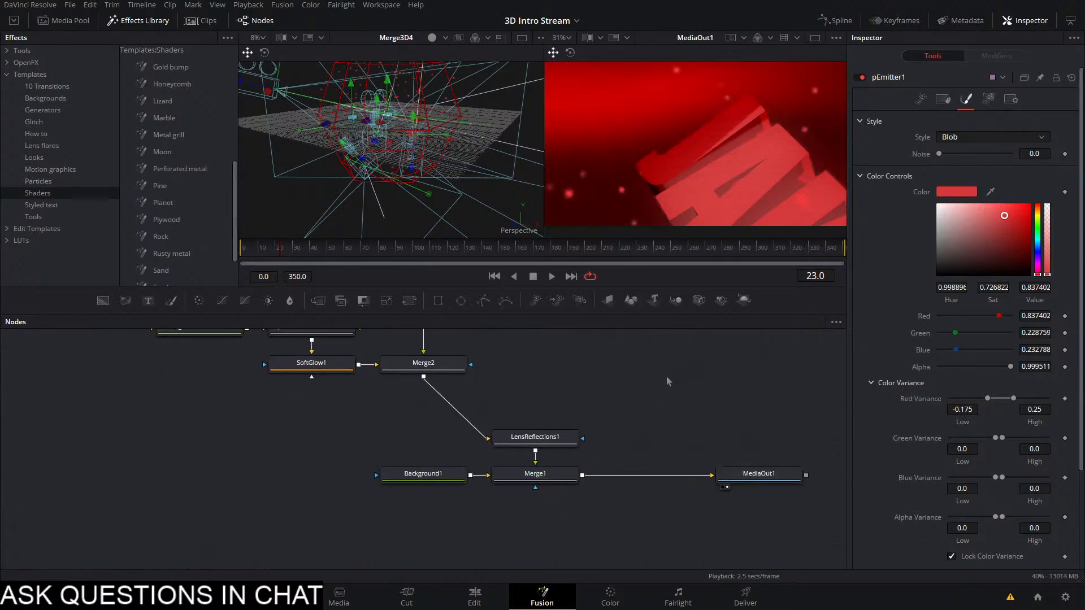
{"action": "left_click", "coordinate": [379, 248]}
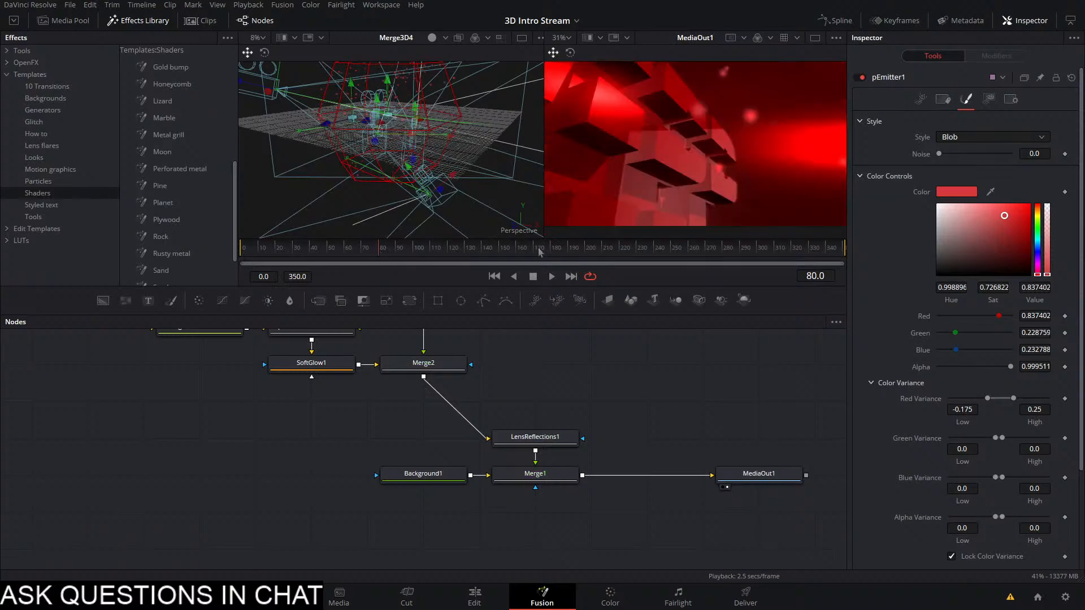
{"action": "left_click_drag", "start_coordinate": [540, 252], "coordinate": [650, 253]}
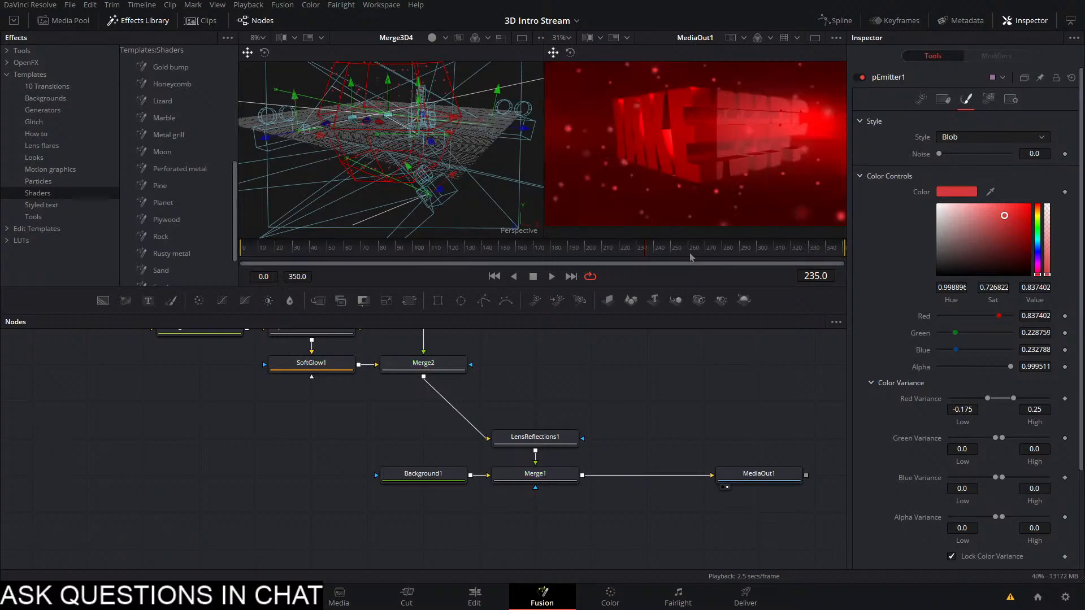
Set pEmitter1's particle size to about 0.386, trying 1.0 first
{"action": "left_click_drag", "start_coordinate": [489, 358], "coordinate": [616, 501]}
{"action": "left_click_drag", "start_coordinate": [324, 386], "coordinate": [350, 432]}
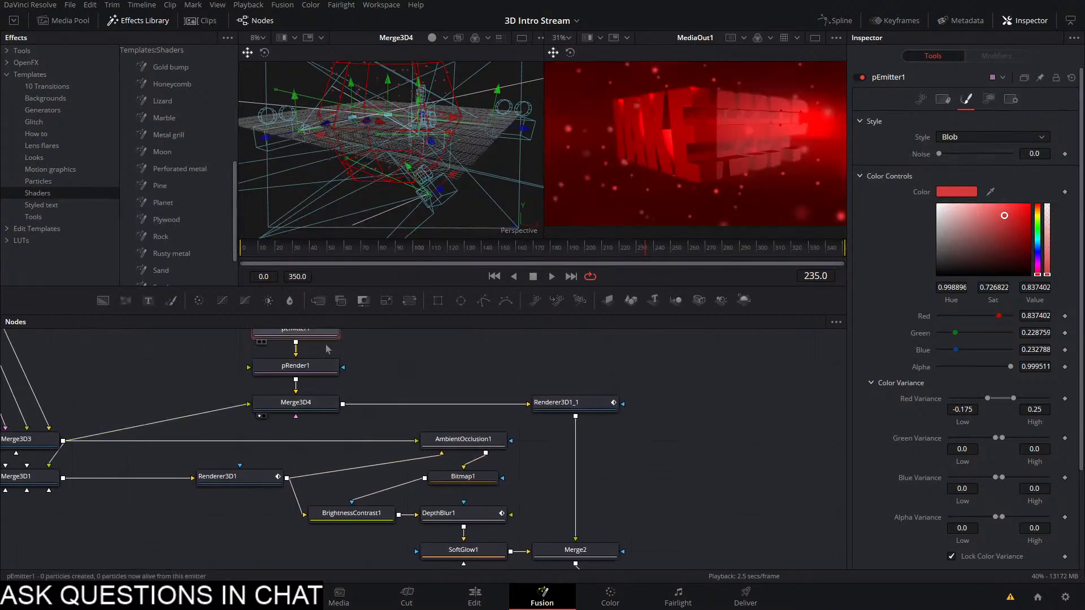
{"action": "left_click", "coordinate": [888, 179]}
{"action": "left_click", "coordinate": [881, 196]}
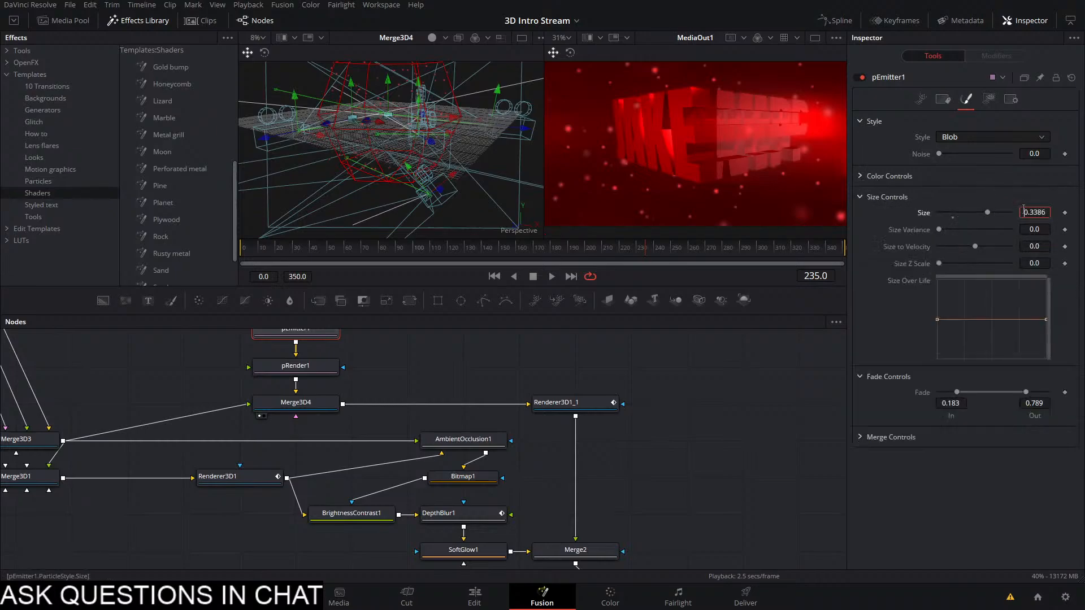
{"action": "double_click", "coordinate": [1024, 212]}
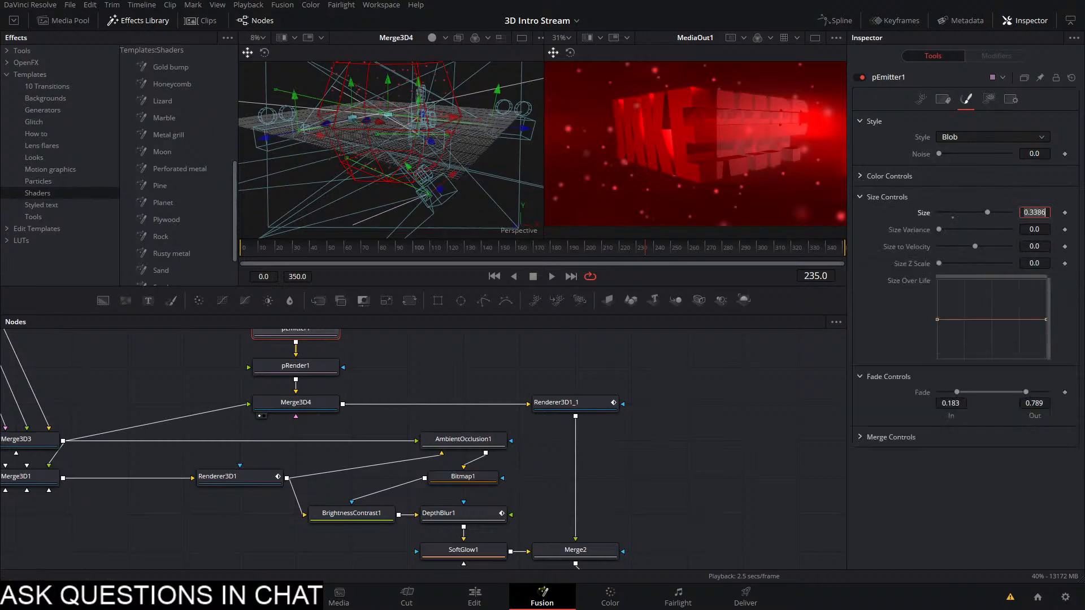
{"action": "type", "text": "1"}
{"action": "key", "text": "Tab"}
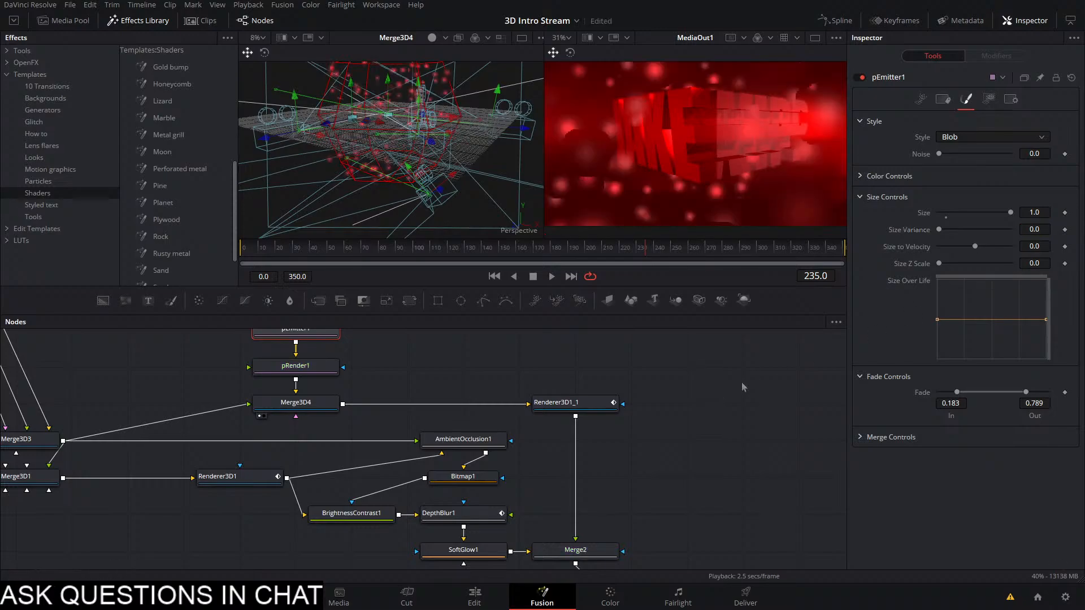
{"action": "left_click_drag", "start_coordinate": [1013, 217], "coordinate": [970, 228]}
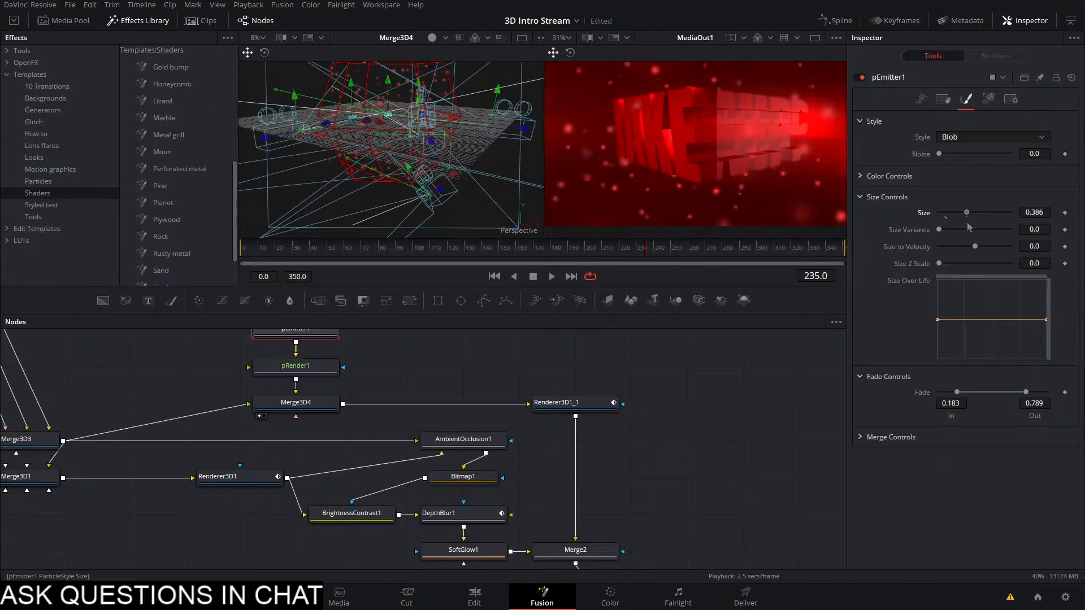
Change pEmitter1's style to NGon, compare several NGon types, settle on the first solid circle type and set the sides to 3
{"action": "left_click", "coordinate": [971, 137]}
{"action": "left_click", "coordinate": [951, 214]}
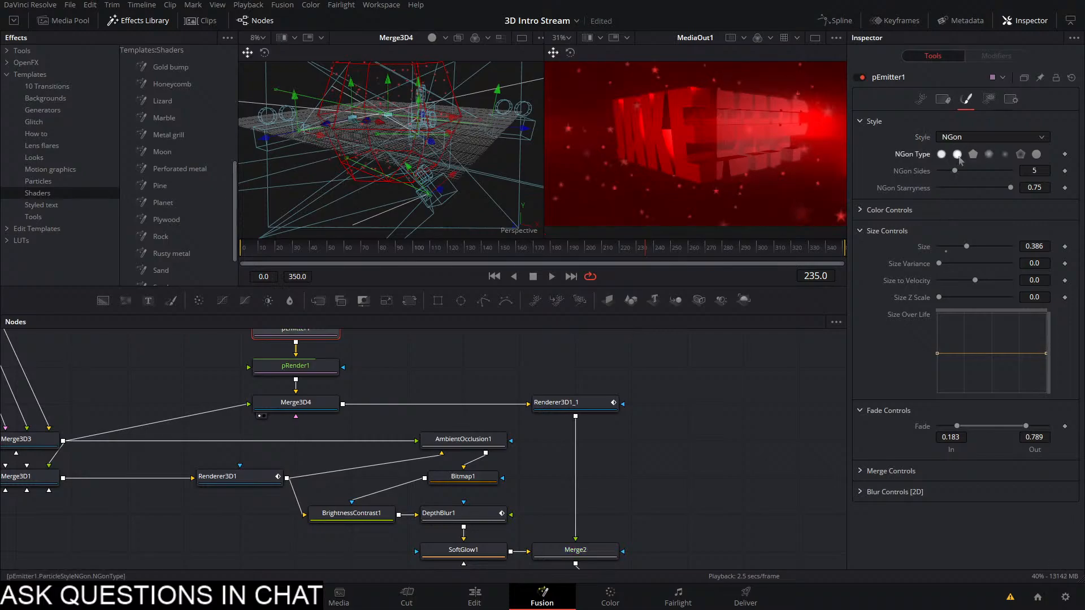
{"action": "left_click", "coordinate": [958, 157]}
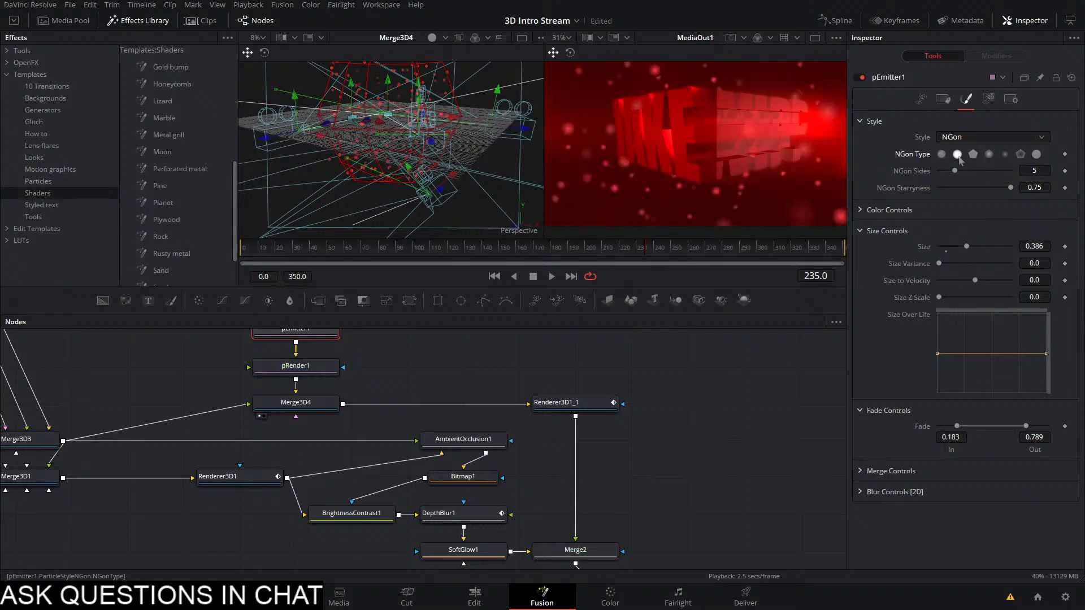
{"action": "left_click", "coordinate": [1036, 155]}
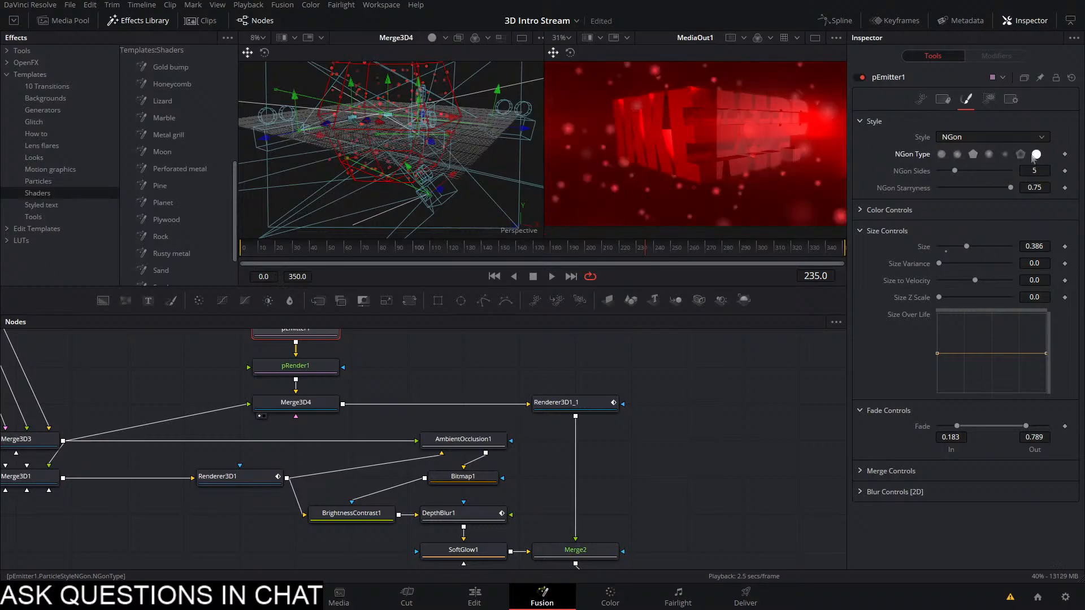
{"action": "left_click", "coordinate": [988, 154]}
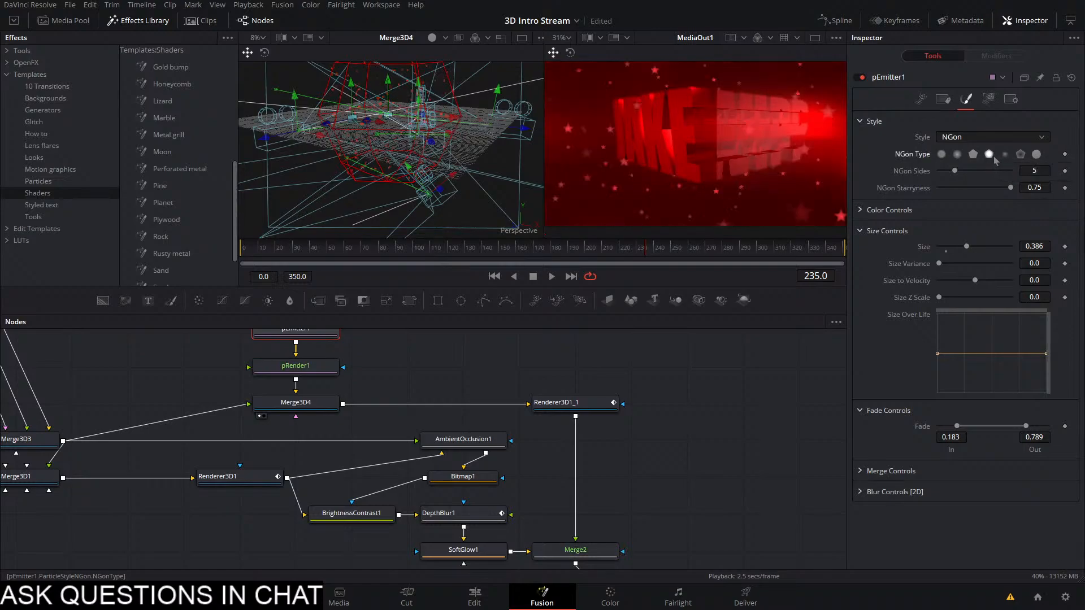
{"action": "left_click_drag", "start_coordinate": [965, 173], "coordinate": [919, 178]}
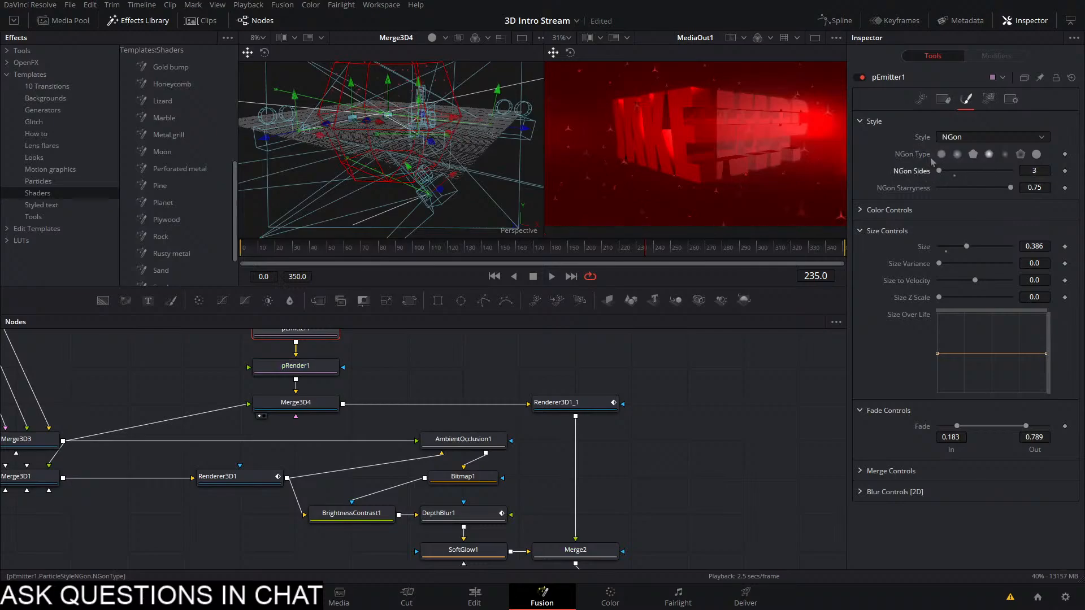
{"action": "left_click", "coordinate": [942, 155]}
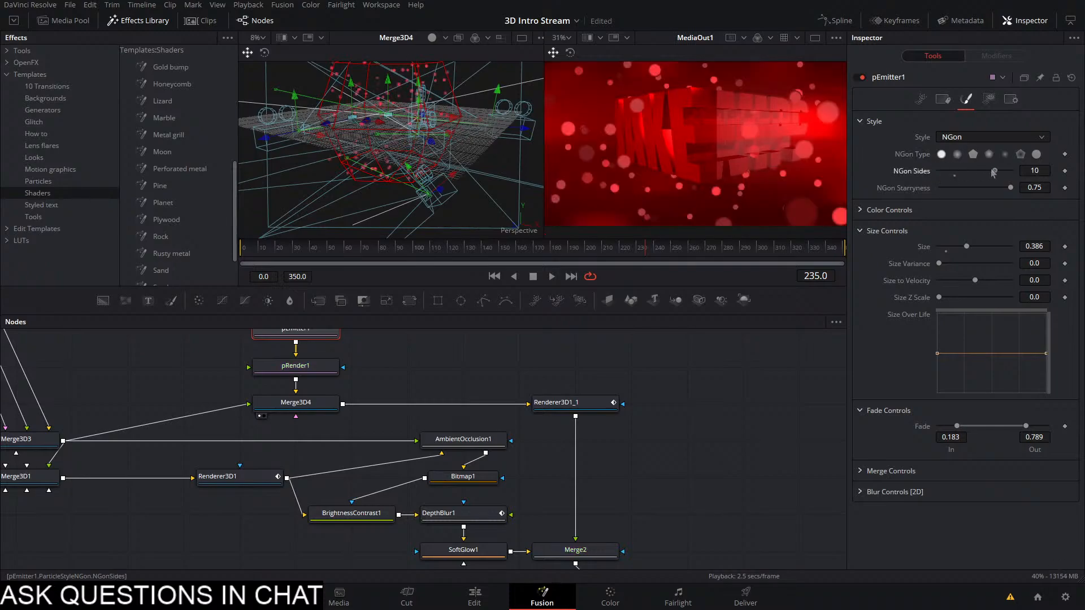
{"action": "left_click_drag", "start_coordinate": [993, 174], "coordinate": [889, 183]}
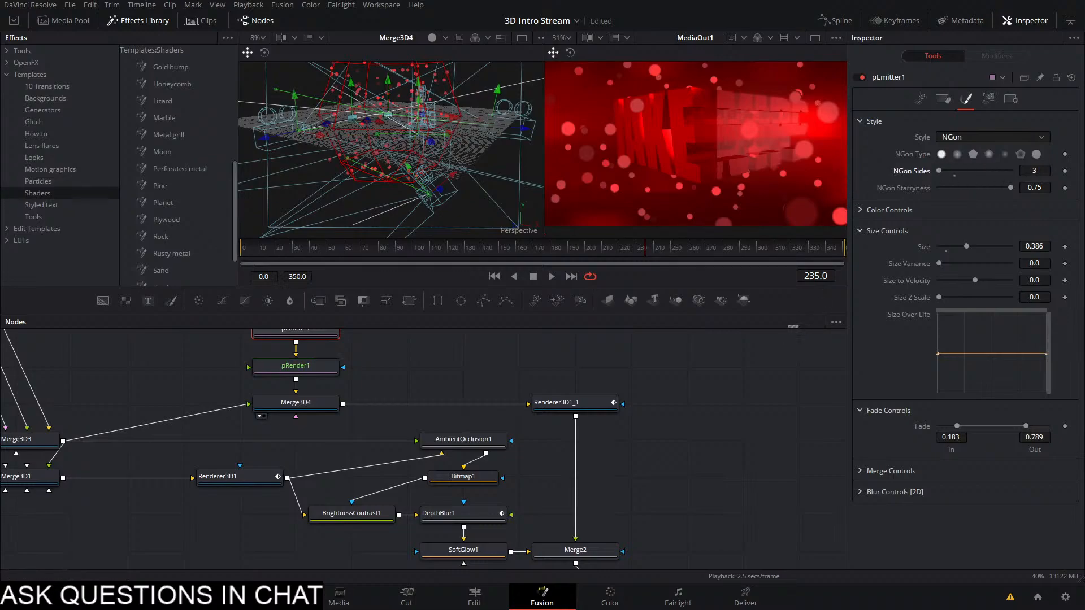
Try lowering the particle color's alpha to about 0.192, and return it to 1.0
{"action": "left_click", "coordinate": [873, 210]}
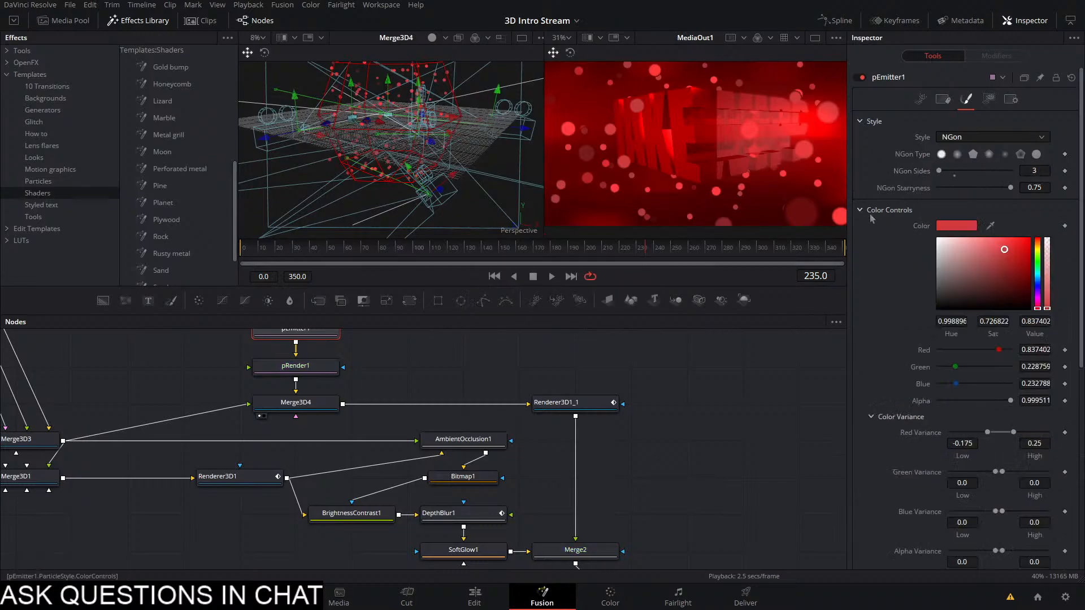
{"action": "left_click", "coordinate": [1049, 256]}
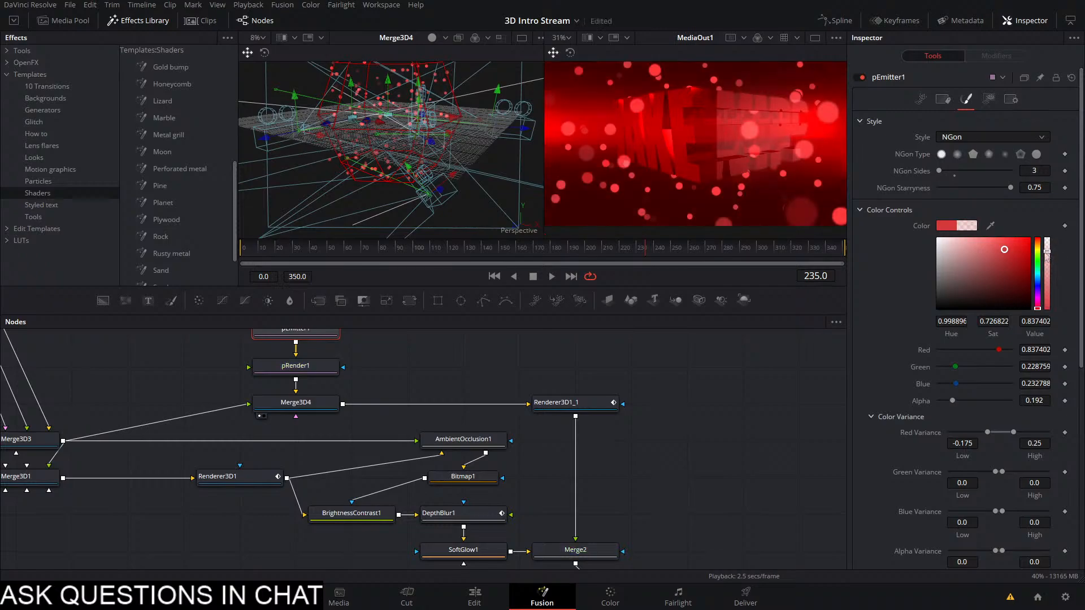
{"action": "left_click_drag", "start_coordinate": [1047, 255], "coordinate": [1055, 355]}
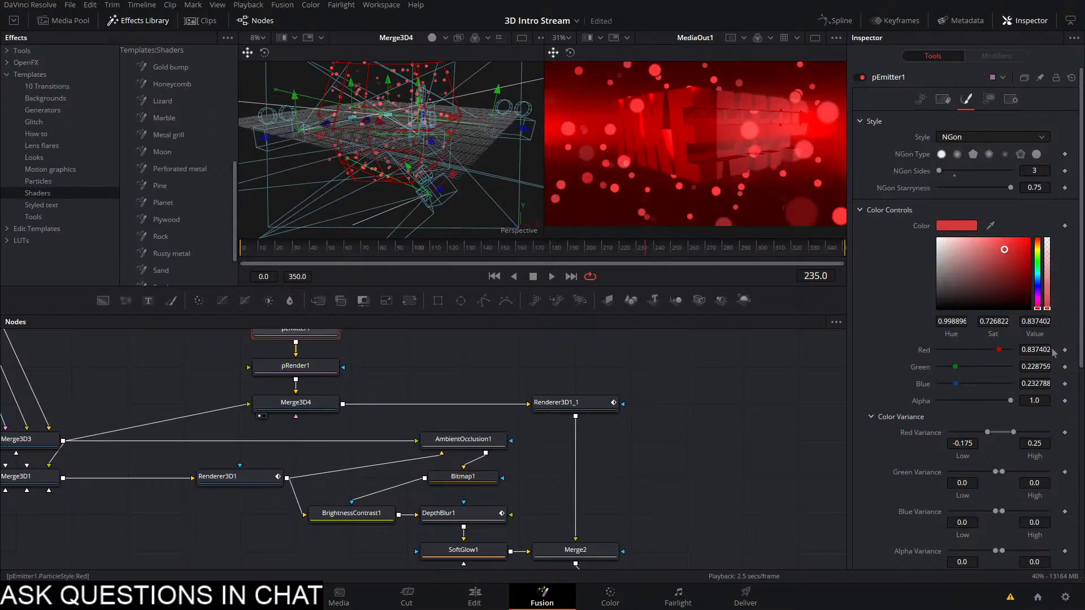
Lower Merge2's blend to about 0.331
{"action": "left_click", "coordinate": [593, 544]}
{"action": "scroll", "coordinate": [593, 544], "scroll_direction": "down", "scroll_amount": 1}
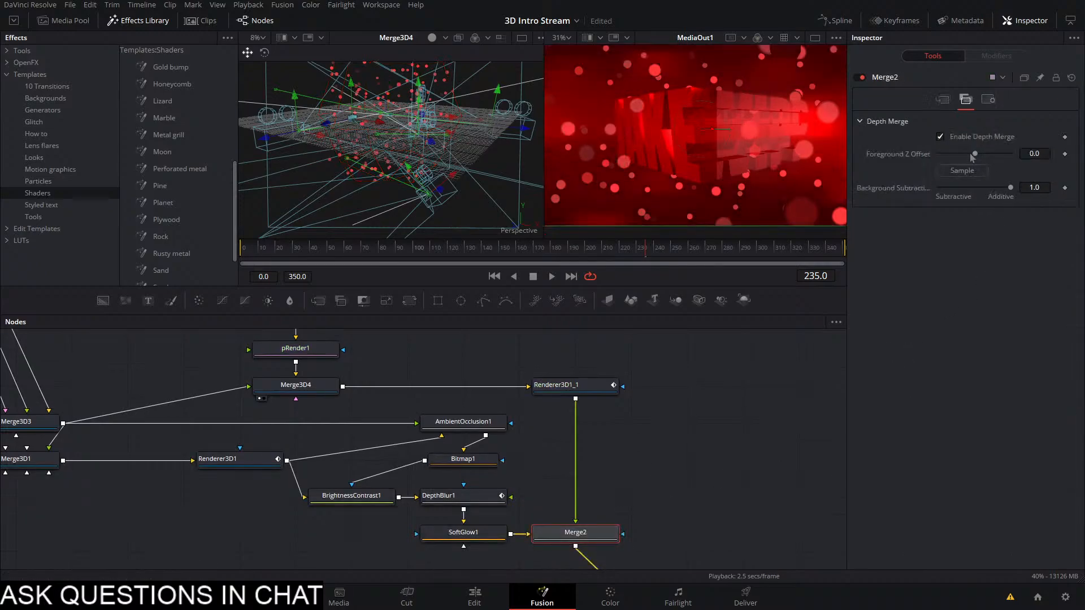
{"action": "left_click_drag", "start_coordinate": [1011, 297], "coordinate": [969, 300]}
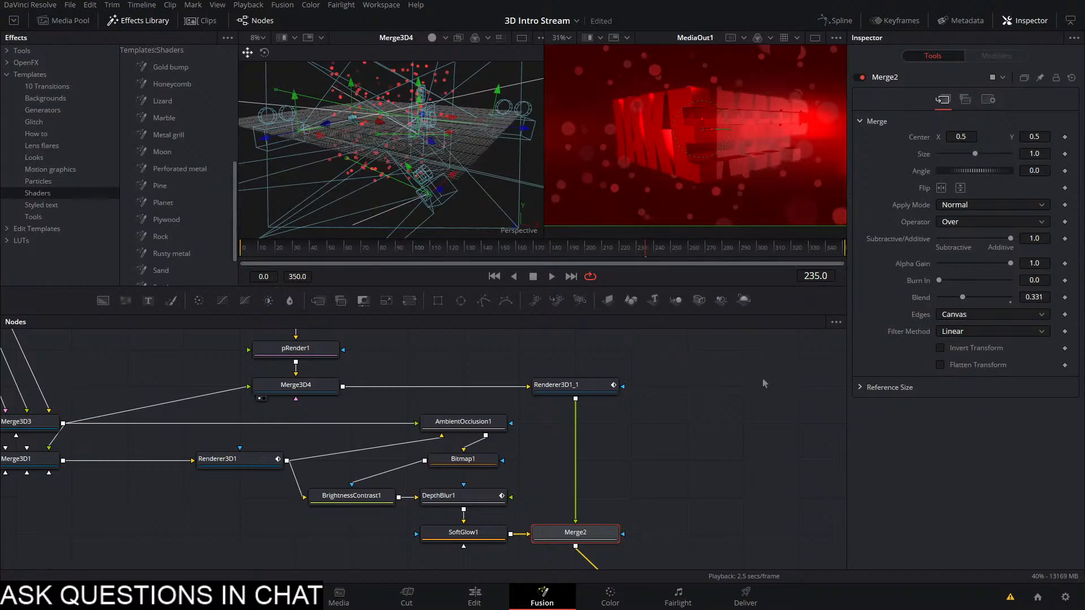
Preview the composite's playback from the start of the timeline
{"action": "left_click_drag", "start_coordinate": [647, 254], "coordinate": [501, 286]}
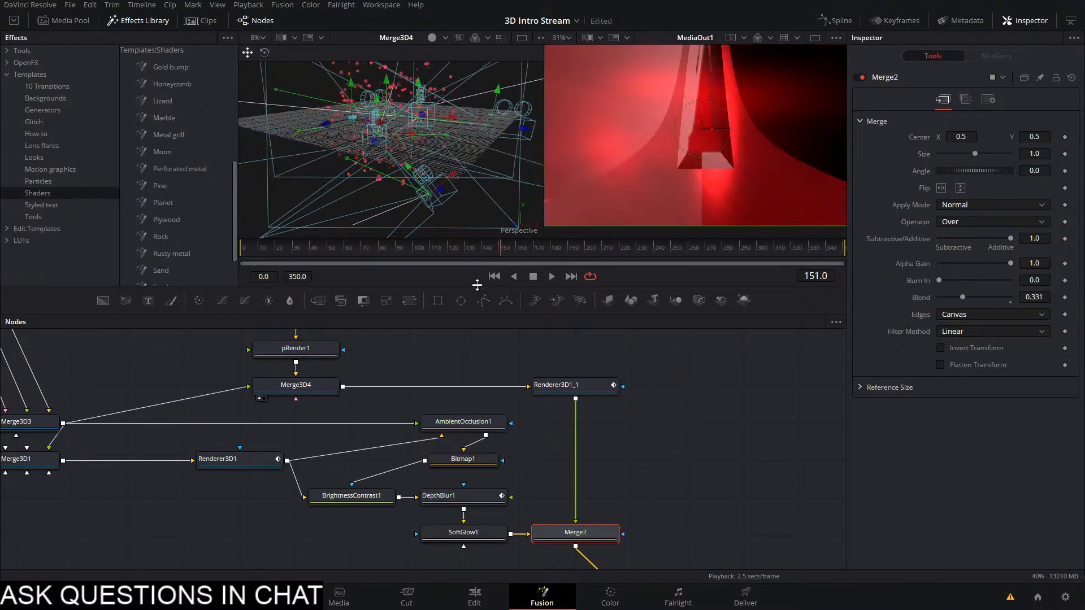
{"action": "left_click", "coordinate": [551, 276]}
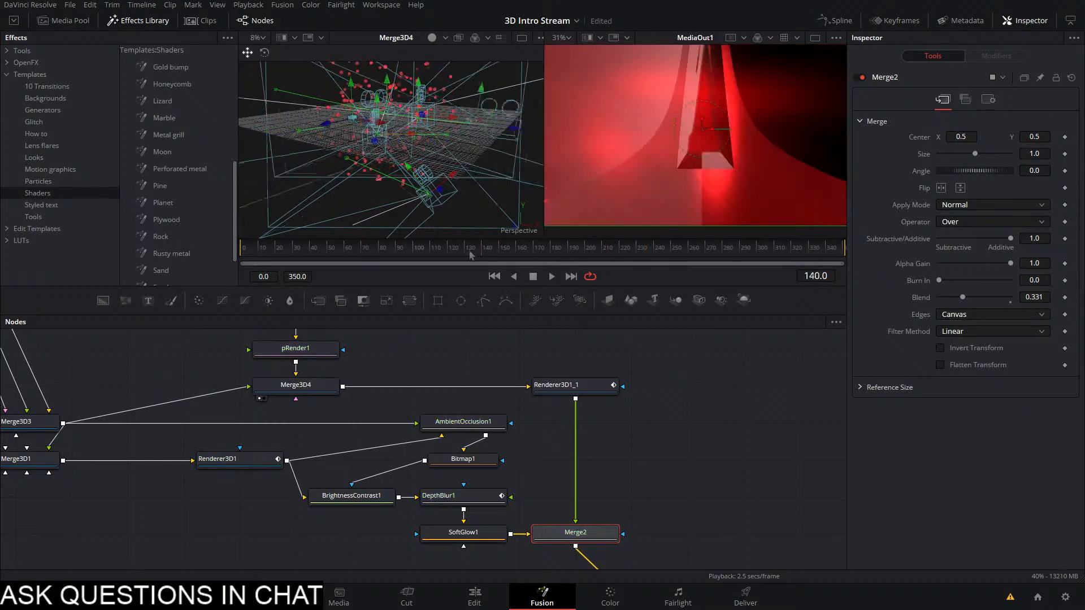
{"action": "left_click", "coordinate": [533, 277]}
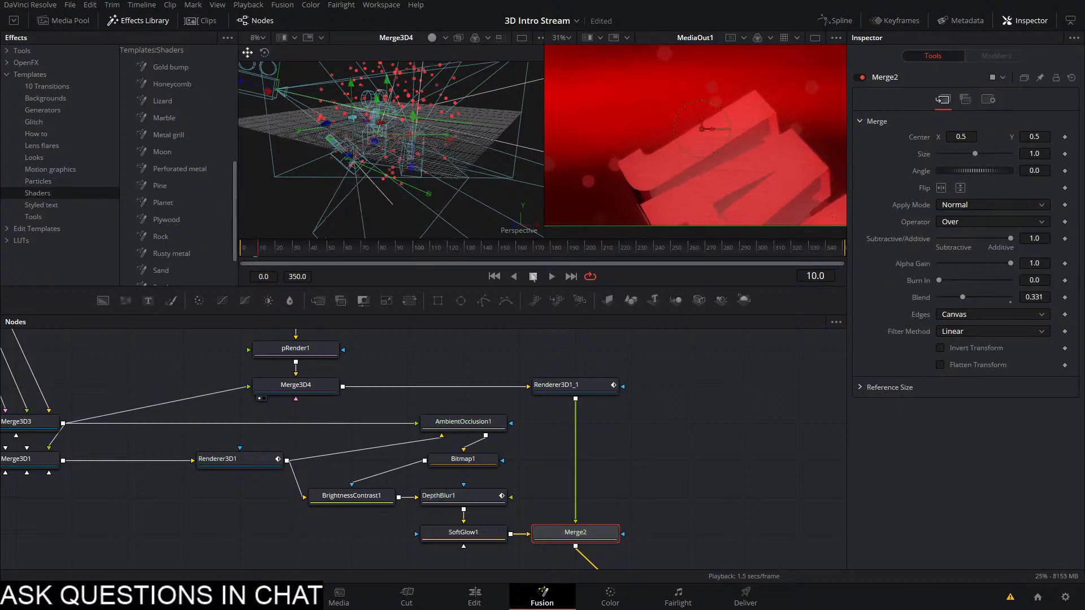
Check the particles between frames 57 and 102, and add a Blur node after Renderer3D1_1
{"action": "left_click", "coordinate": [574, 389]}
{"action": "left_click", "coordinate": [341, 250]}
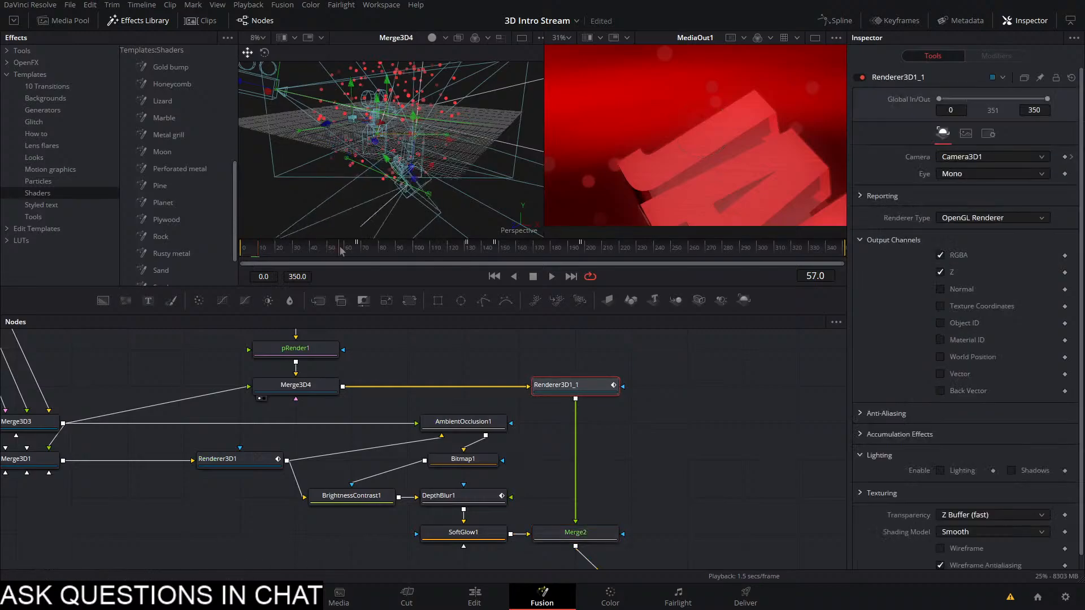
{"action": "left_click_drag", "start_coordinate": [341, 250], "coordinate": [348, 251]}
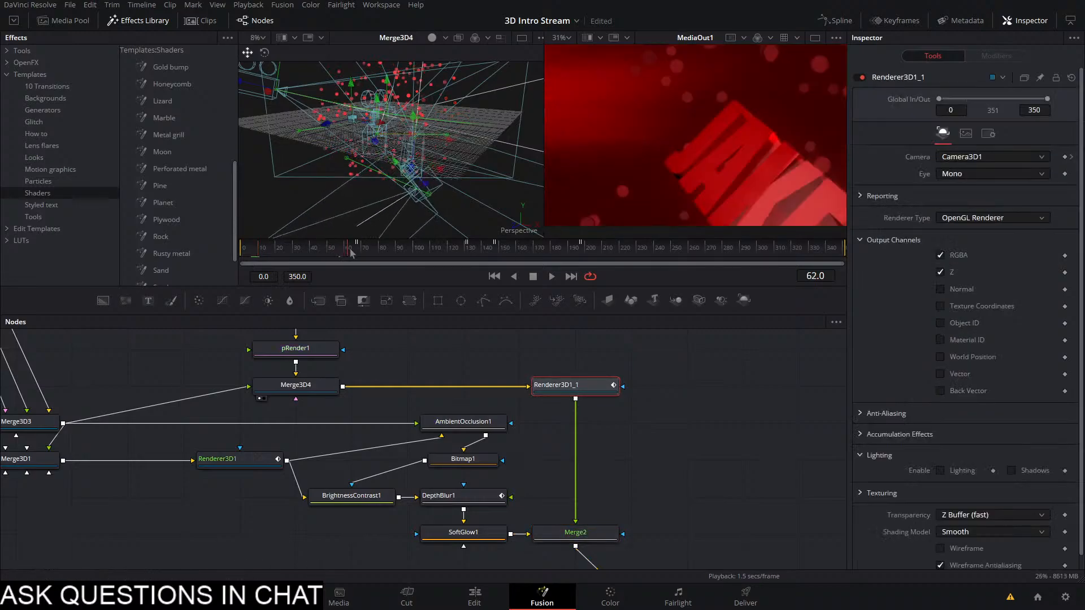
{"action": "left_click", "coordinate": [421, 250]}
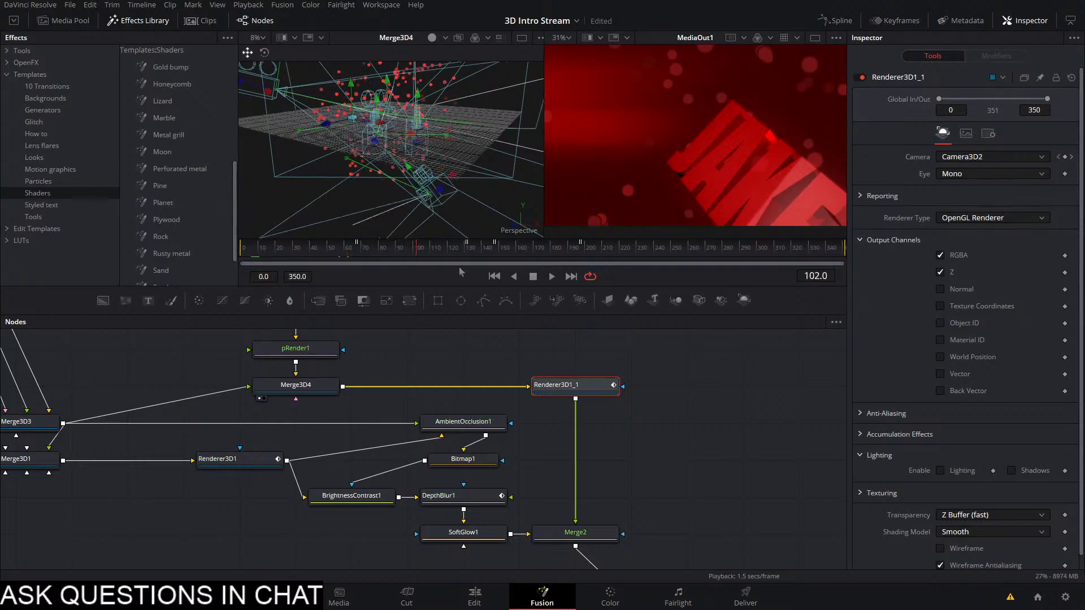
{"action": "key", "text": "shift+space"}
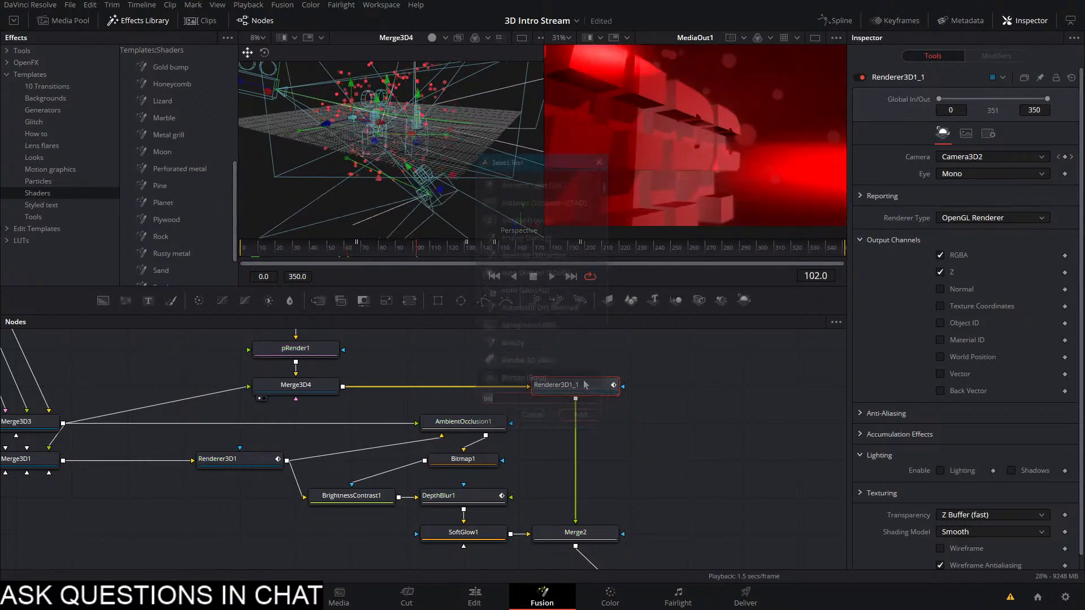
{"action": "type", "text": "blur"}
{"action": "key", "text": "Return"}
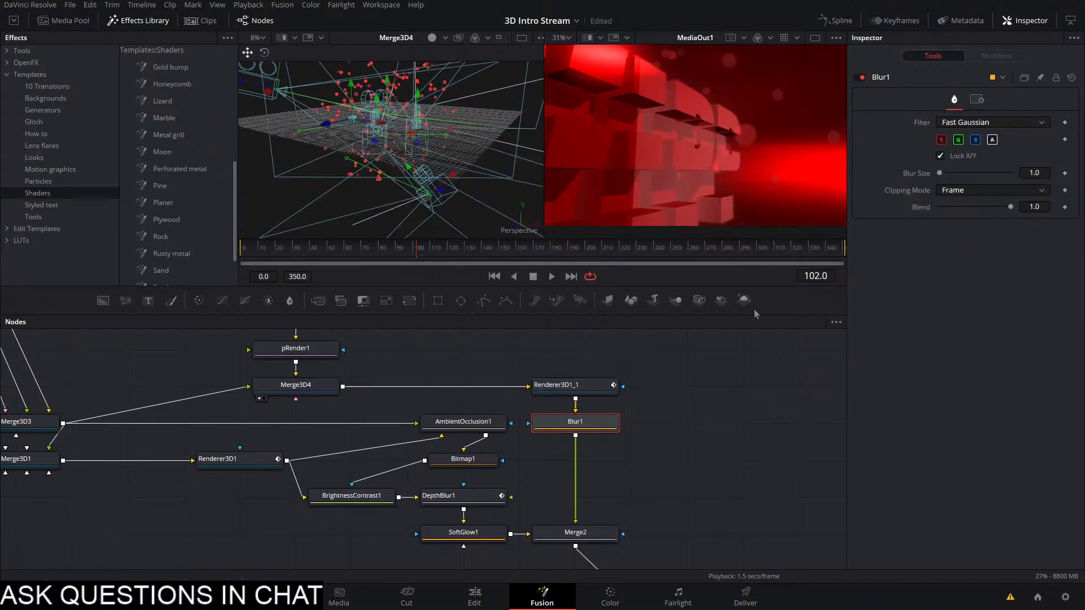
Set Blur1's blur size to 2.4 and pEmitter1's size variance to 0.0394, checking the particles at frames 298, 319 and 256
{"action": "left_click_drag", "start_coordinate": [939, 173], "coordinate": [946, 199]}
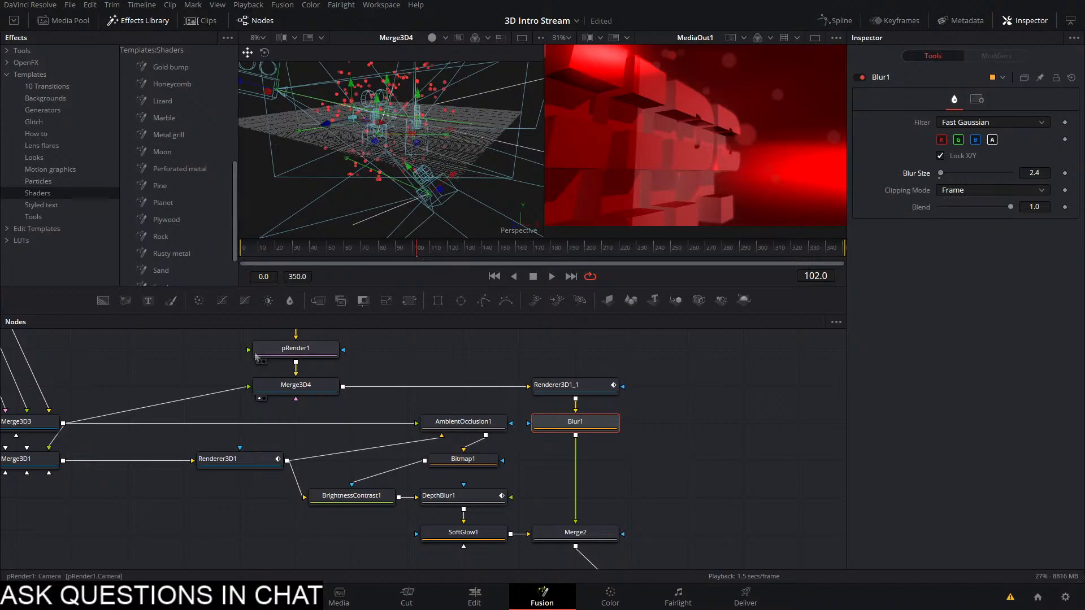
{"action": "left_click_drag", "start_coordinate": [359, 374], "coordinate": [363, 422]}
{"action": "left_click", "coordinate": [317, 360]}
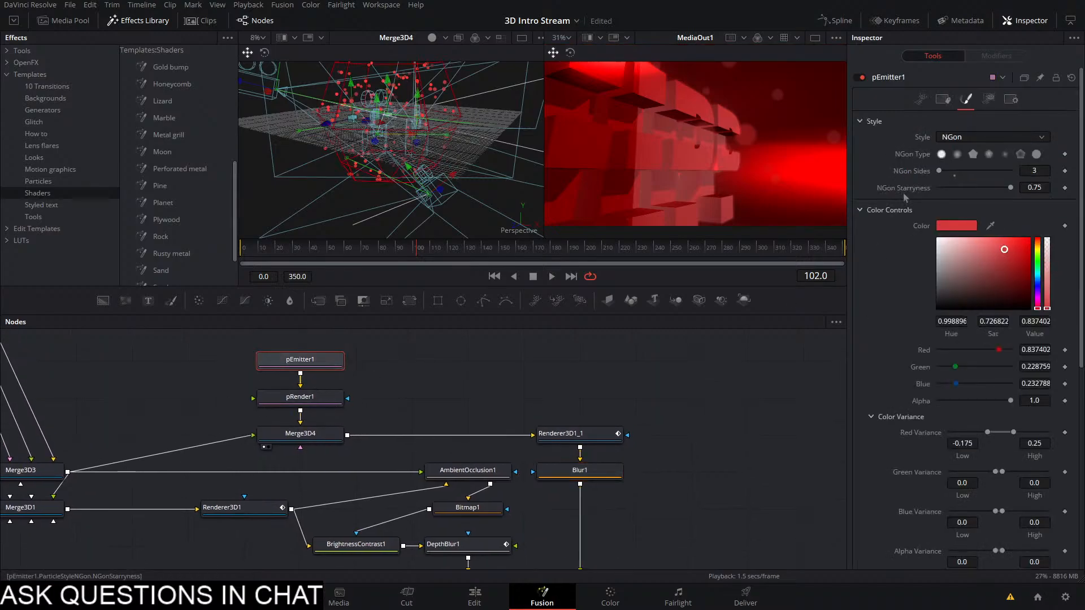
{"action": "left_click", "coordinate": [860, 213]}
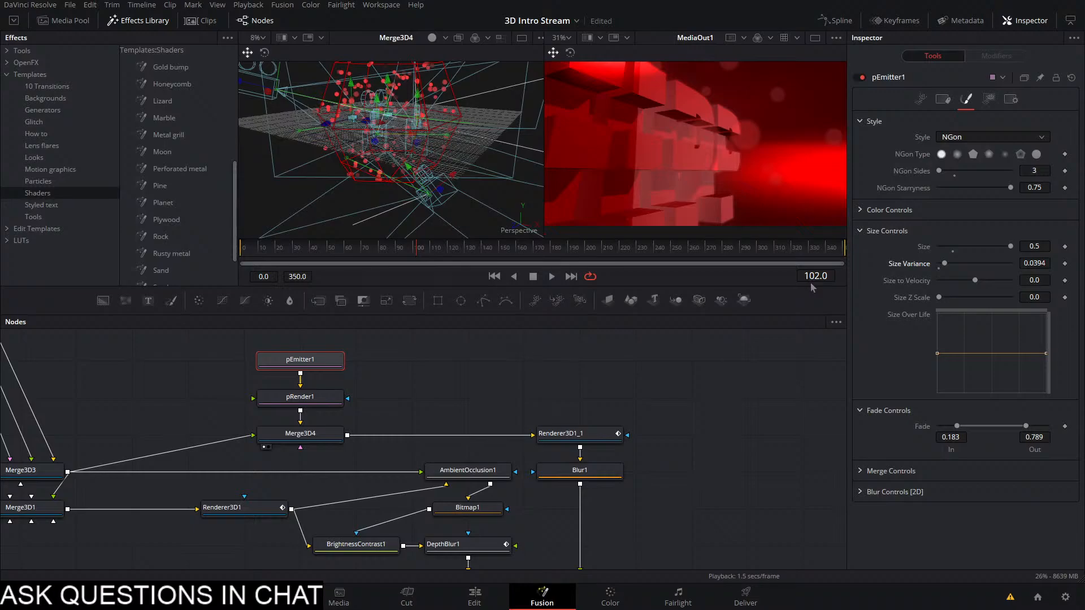
{"action": "left_click", "coordinate": [753, 250]}
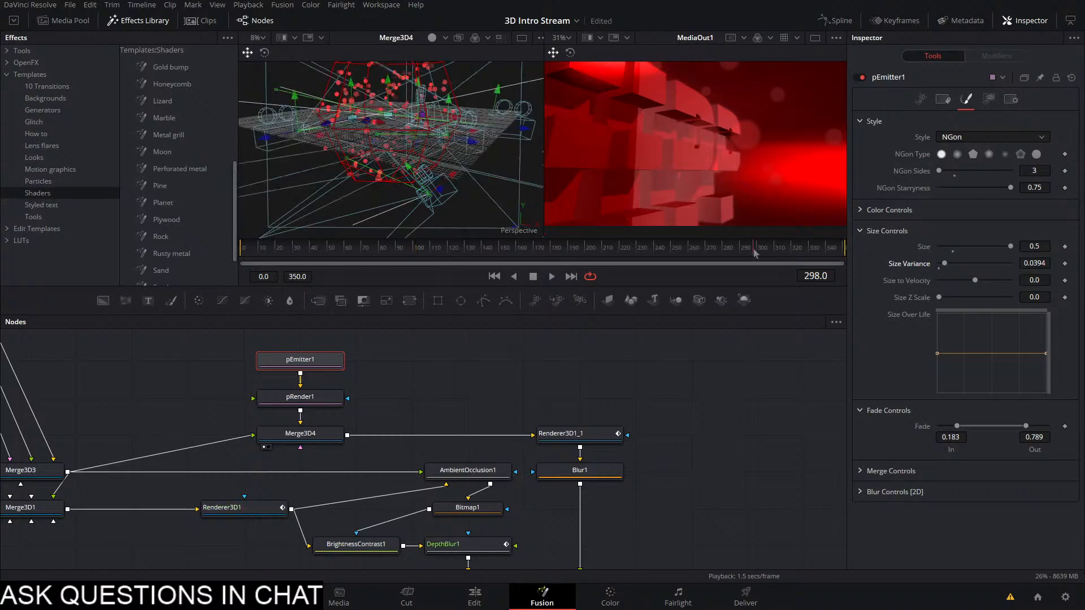
{"action": "left_click", "coordinate": [789, 248]}
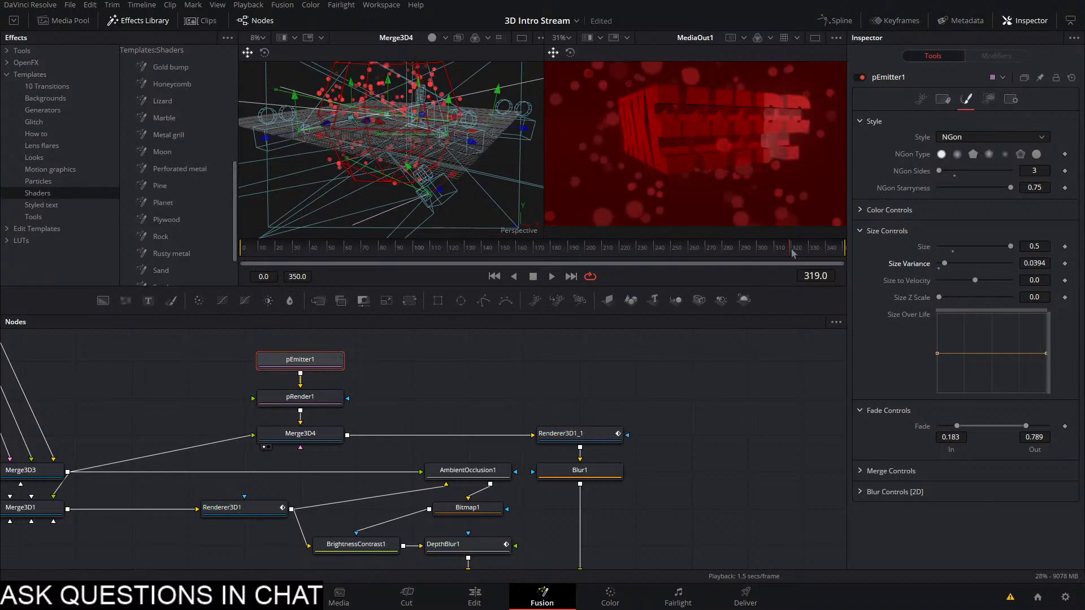
{"action": "left_click_drag", "start_coordinate": [793, 253], "coordinate": [699, 281]}
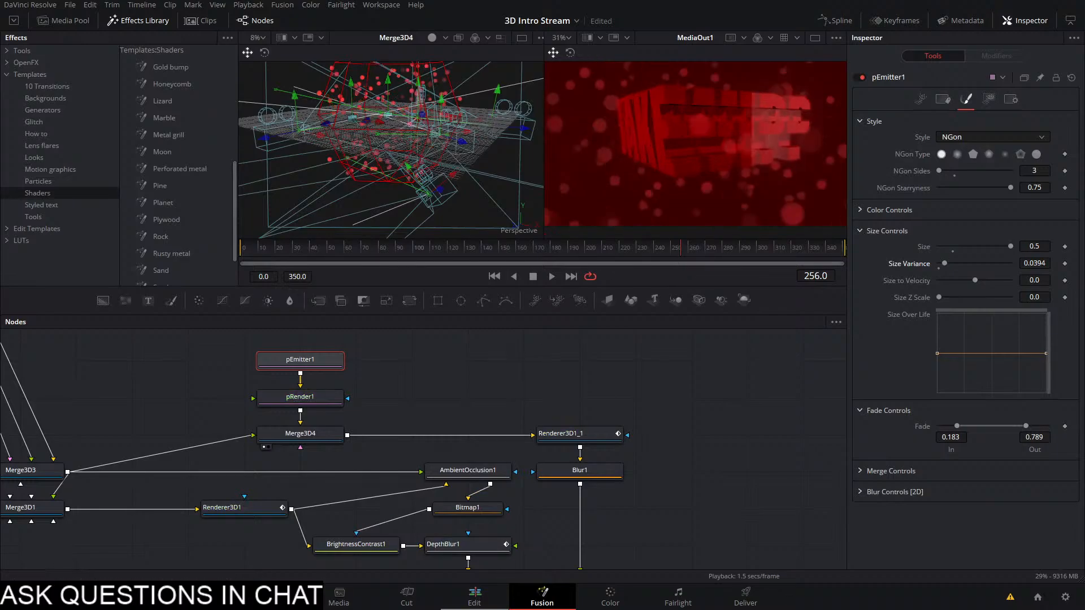
Switch to the Edit page and move the playhead to the start of the Fusion Composition clip at 01:00:05:13
{"action": "left_click", "coordinate": [472, 606]}
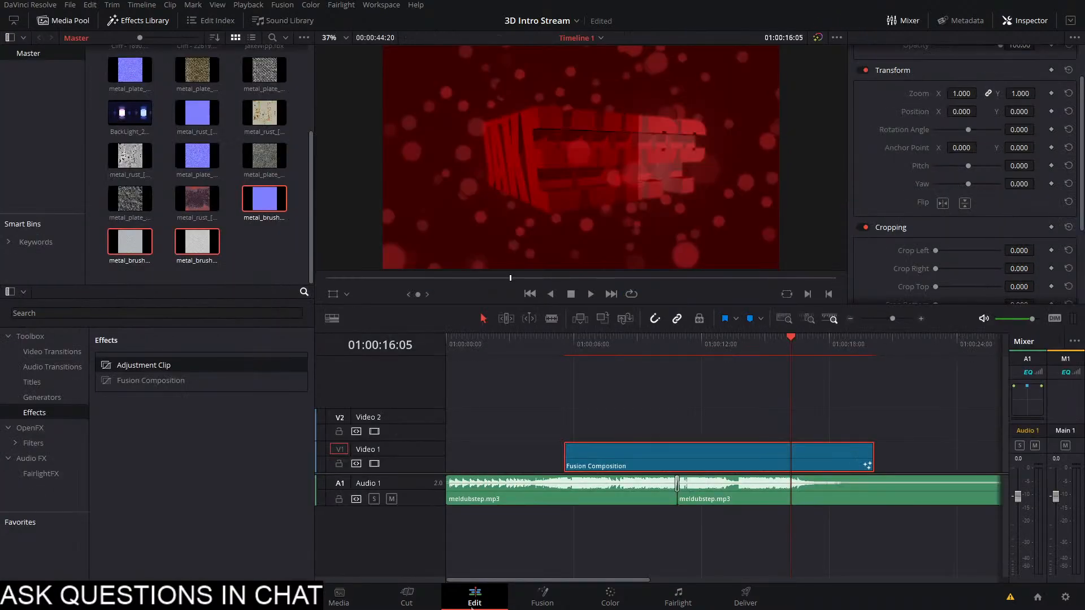
{"action": "left_click_drag", "start_coordinate": [590, 346], "coordinate": [567, 366]}
{"action": "left_click", "coordinate": [598, 391]}
{"action": "key", "text": "ctrl+s"}
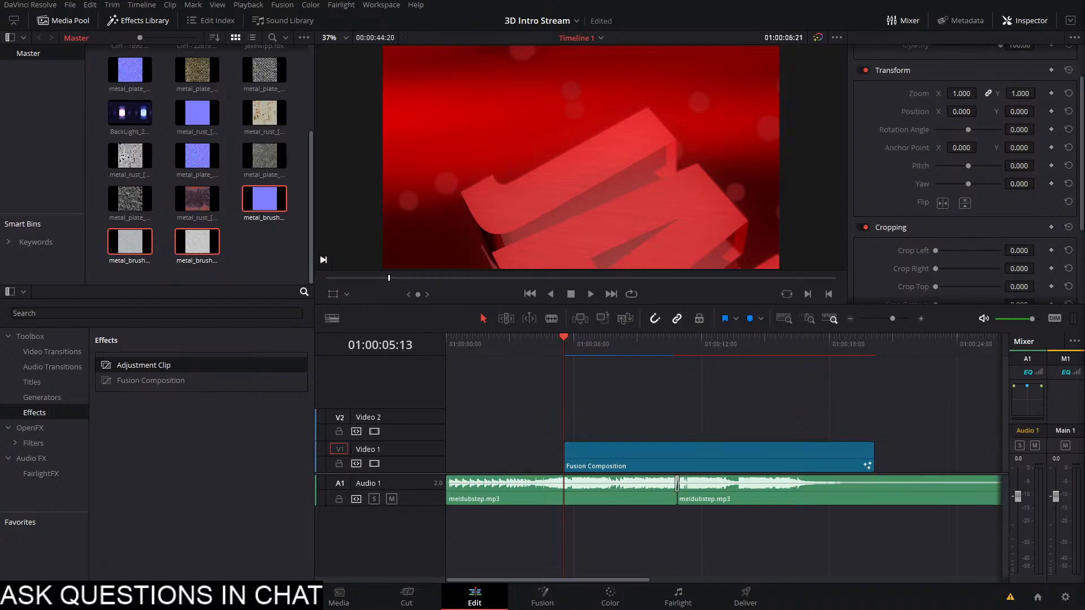
{"action": "key", "text": "ctrl+s"}
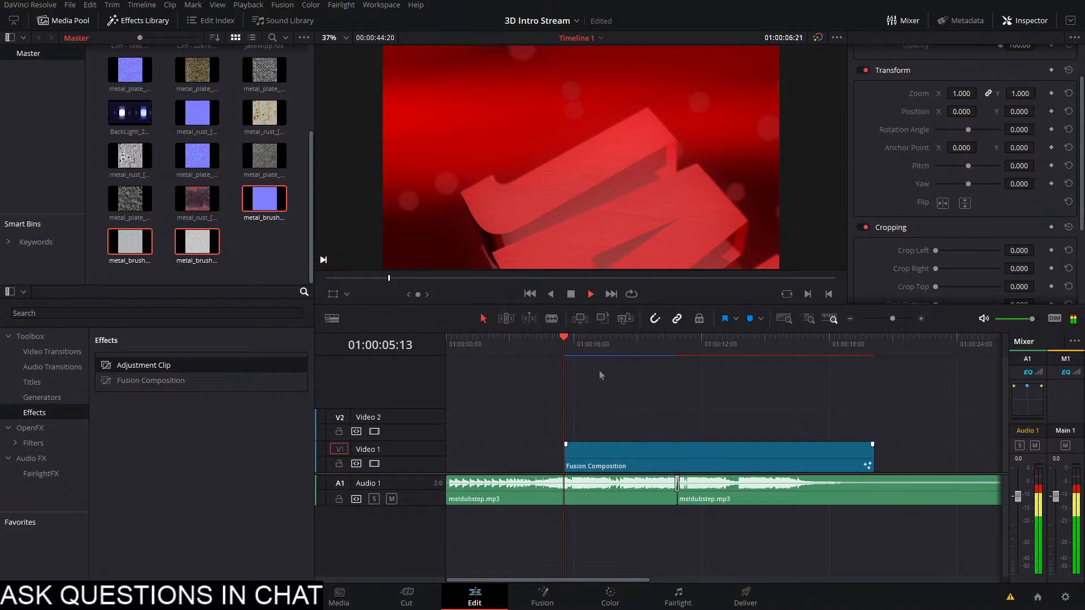
Play back the Fusion Composition clip from its start against the music, up to about 01:00:14:17
{"action": "left_click", "coordinate": [600, 348]}
{"action": "key", "text": "space"}
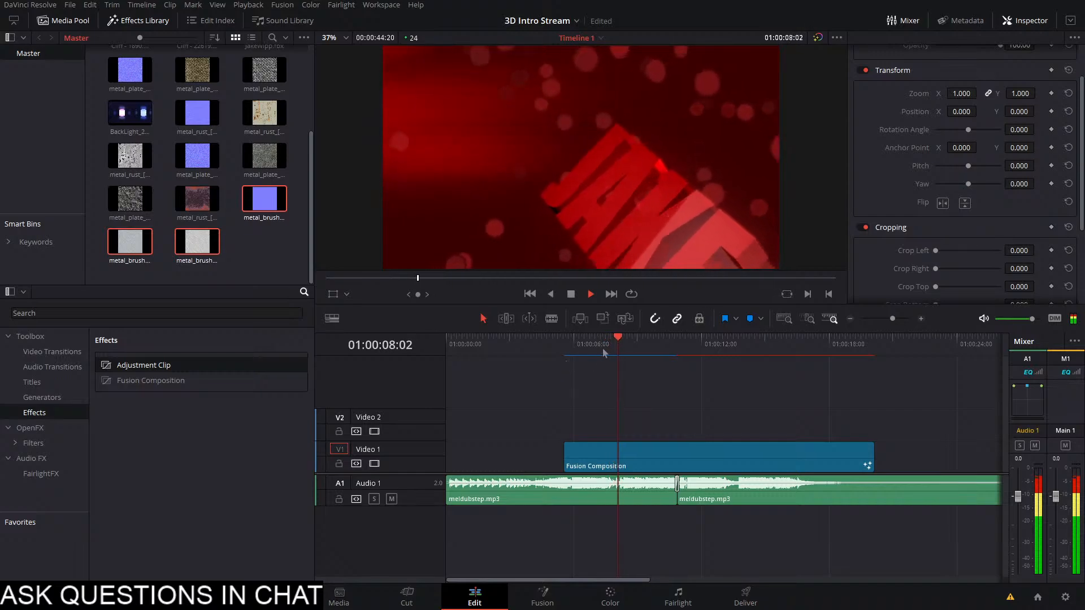
{"action": "left_click_drag", "start_coordinate": [577, 351], "coordinate": [560, 358]}
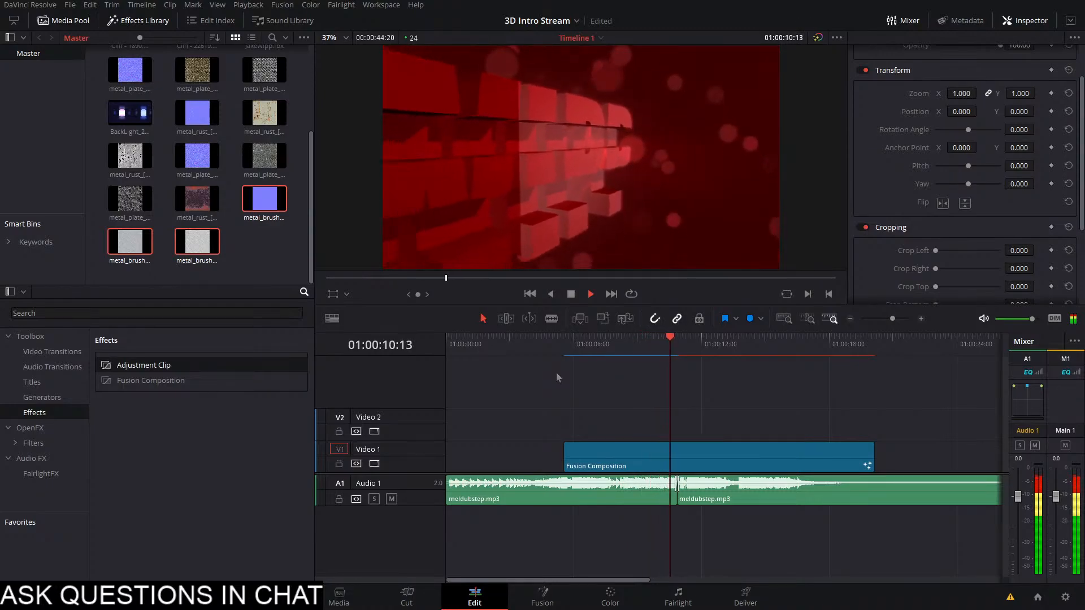
{"action": "key", "text": "space"}
{"action": "left_click_drag", "start_coordinate": [651, 342], "coordinate": [603, 353]}
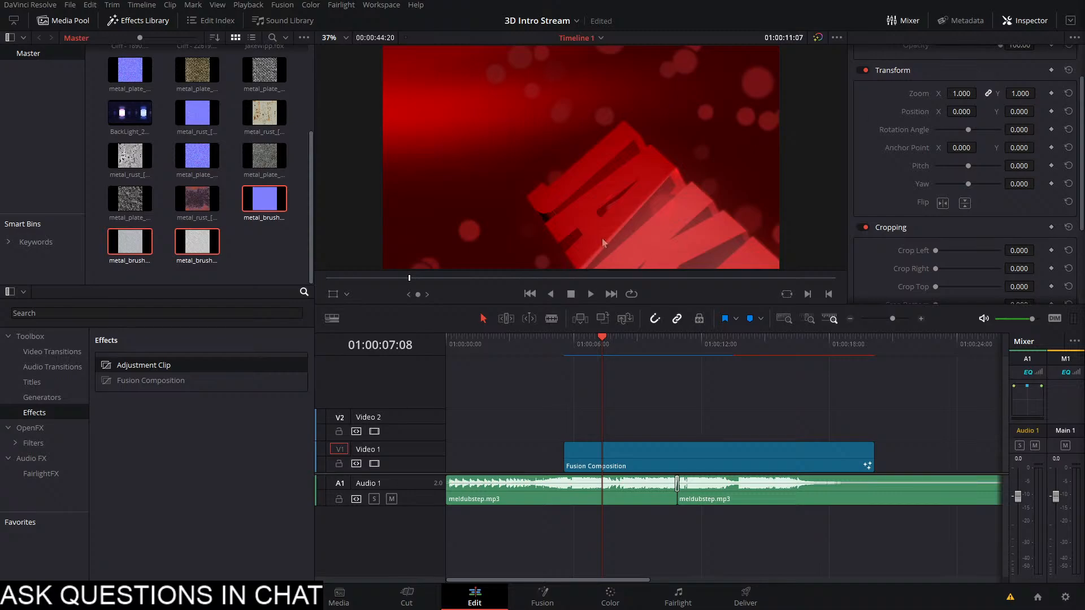
{"action": "left_click", "coordinate": [580, 337]}
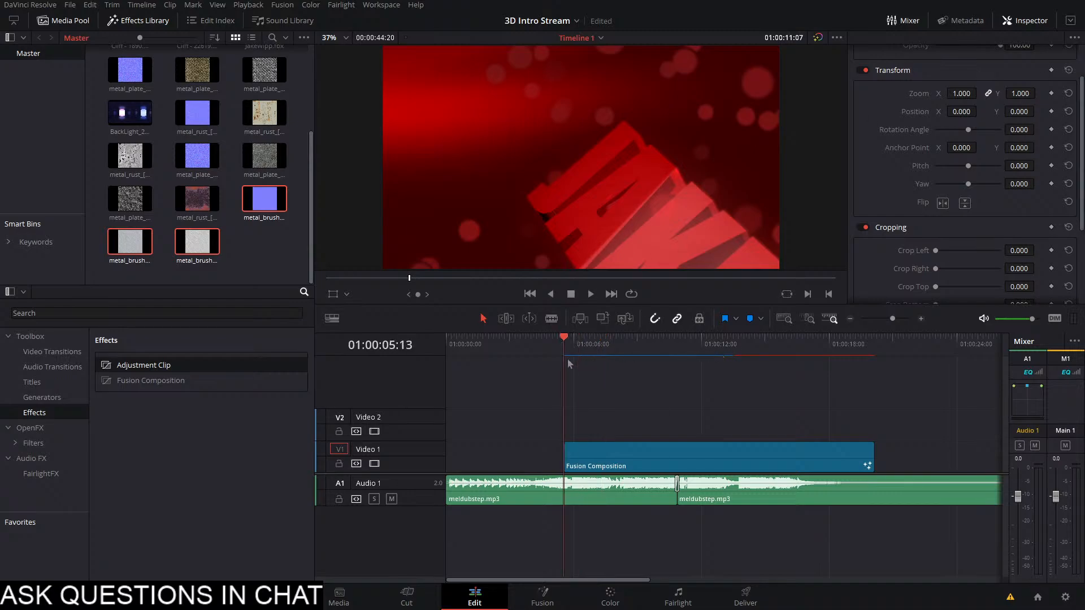
{"action": "left_click", "coordinate": [591, 294]}
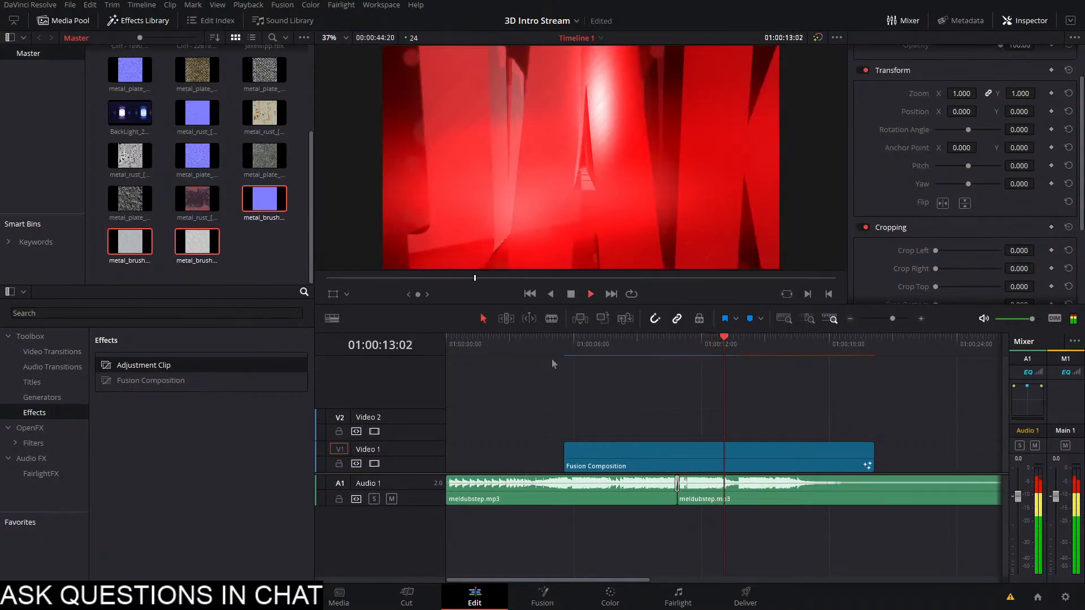
{"action": "left_click", "coordinate": [571, 294]}
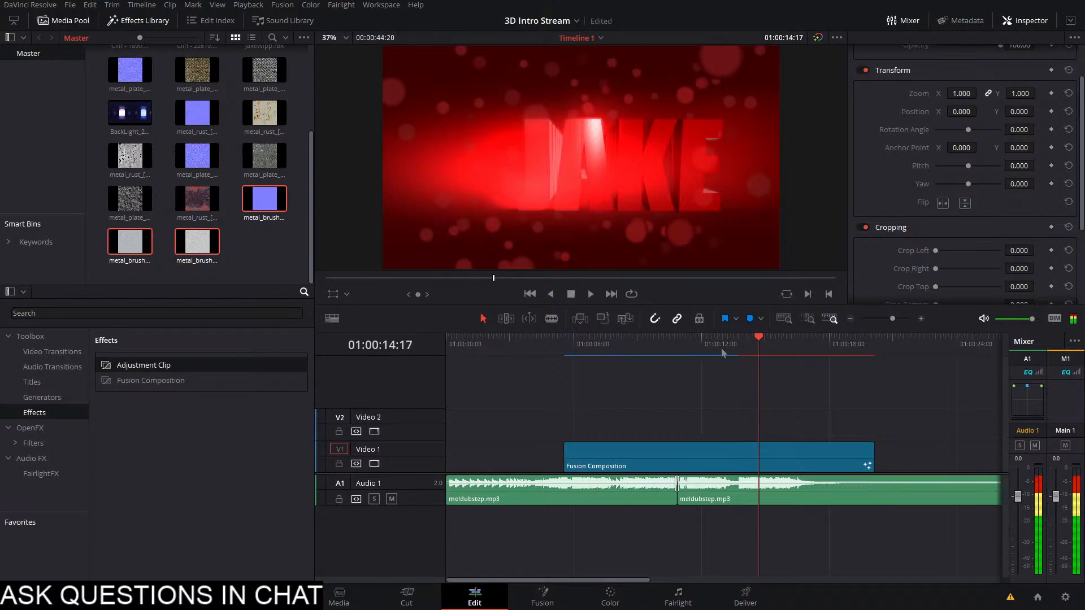
Examine the Fusion Composition clip's frames between about 01:00:07:17 and 01:00:16:01
{"action": "left_click", "coordinate": [680, 346]}
{"action": "left_click", "coordinate": [602, 388]}
{"action": "left_click", "coordinate": [610, 393]}
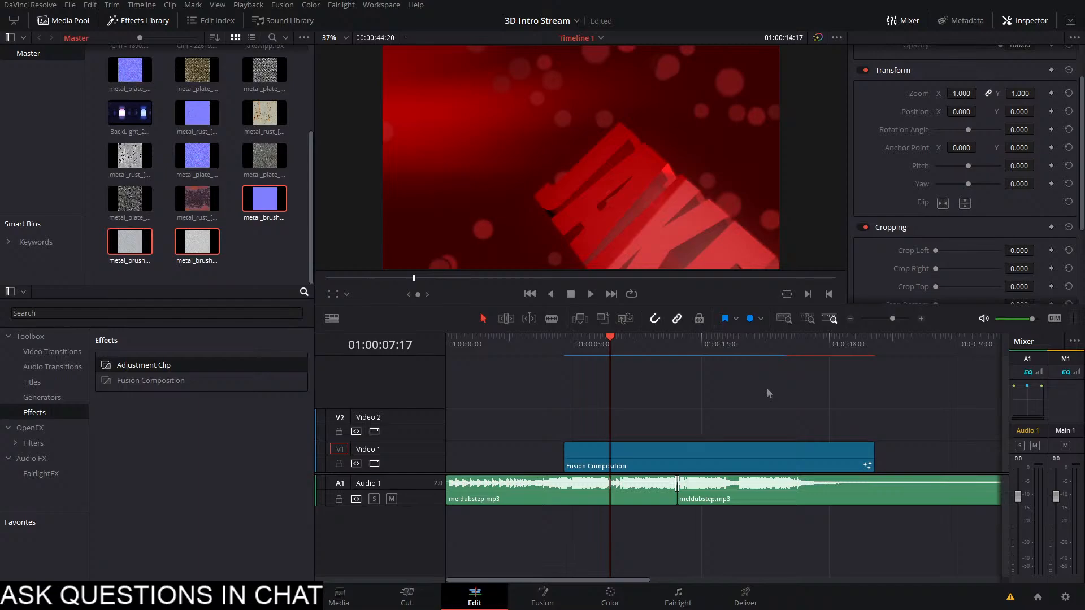
{"action": "left_click_drag", "start_coordinate": [747, 343], "coordinate": [790, 341]}
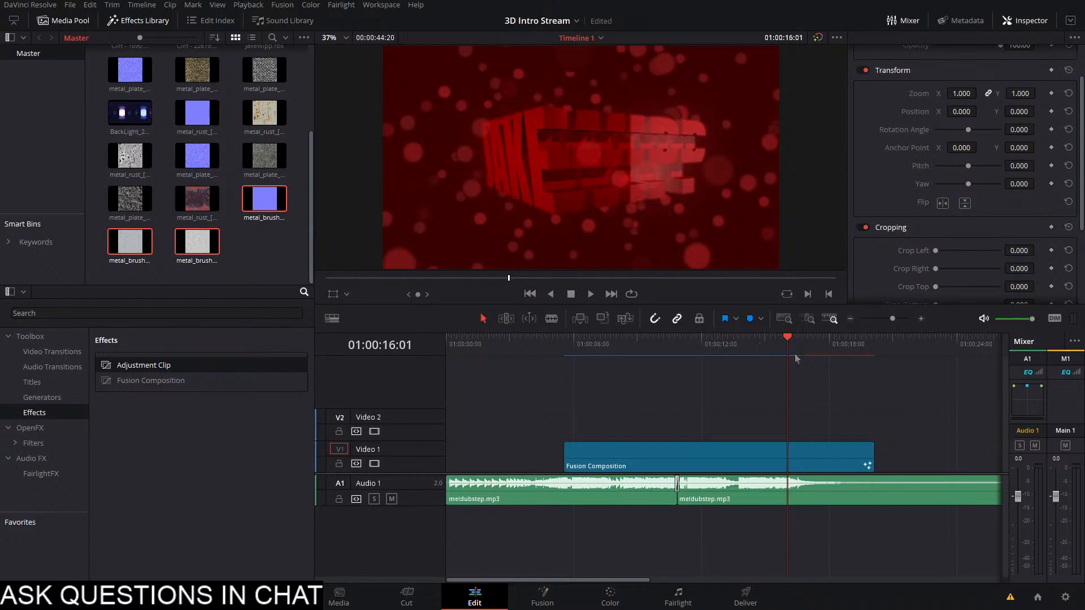
Preview the intro full screen from the beginning of the timeline, restart the playback, and leave the full-screen view
{"action": "left_click_drag", "start_coordinate": [788, 347], "coordinate": [559, 393]}
{"action": "key", "text": "Home"}
{"action": "key", "text": "ctrl+s"}
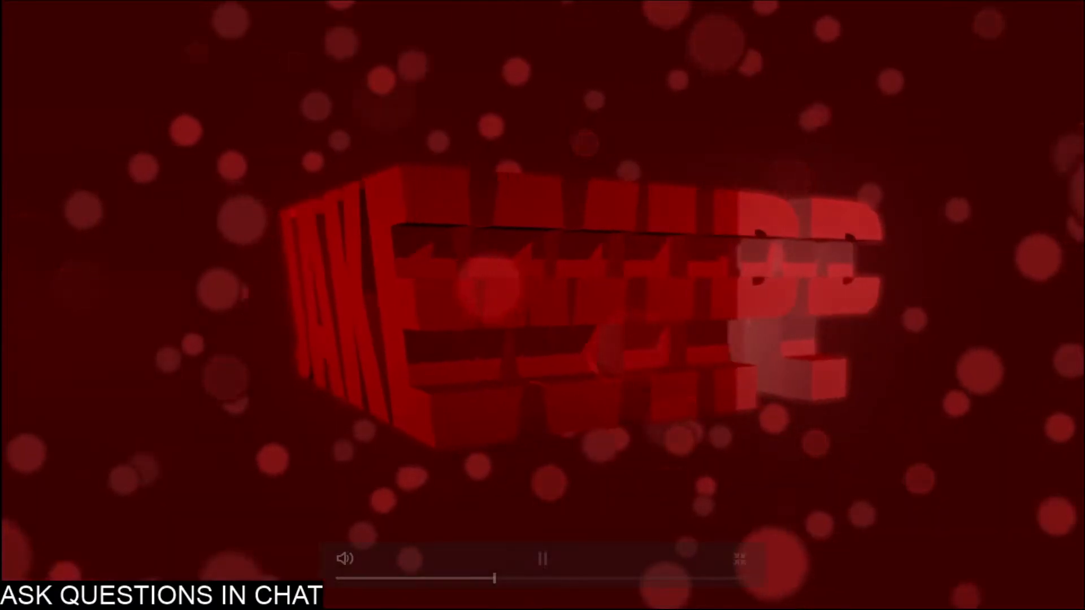
{"action": "key", "text": "space"}
{"action": "left_click_drag", "start_coordinate": [502, 578], "coordinate": [319, 574]}
{"action": "key", "text": "space"}
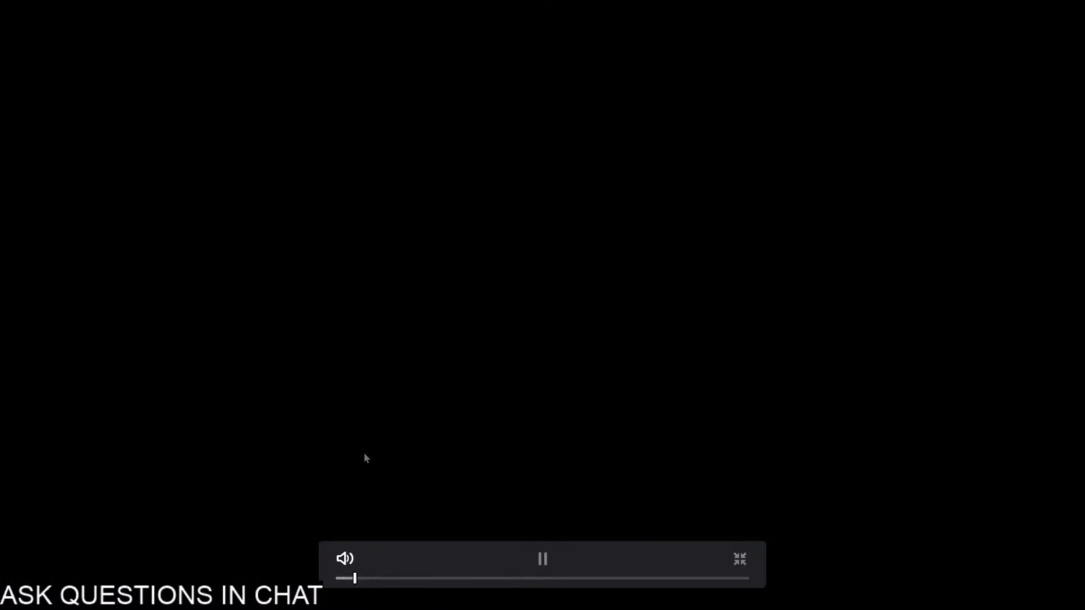
{"action": "key", "text": "space"}
{"action": "key", "text": "Escape"}
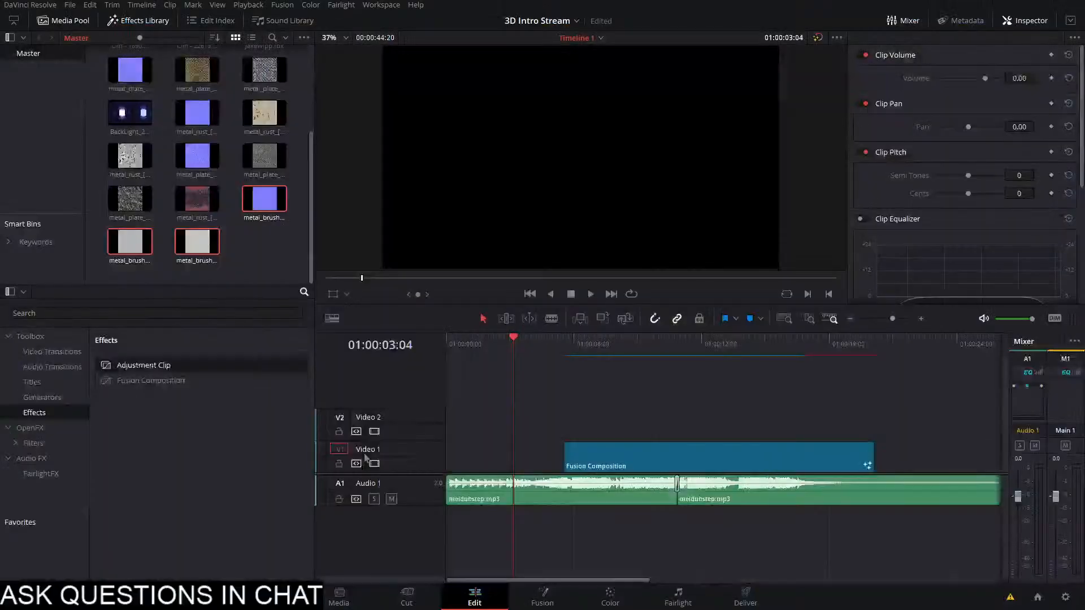
Replay the whole intro full screen from the timeline start to examine how its ending matches the music
{"action": "key", "text": "Home"}
{"action": "key", "text": "ctrl+f"}
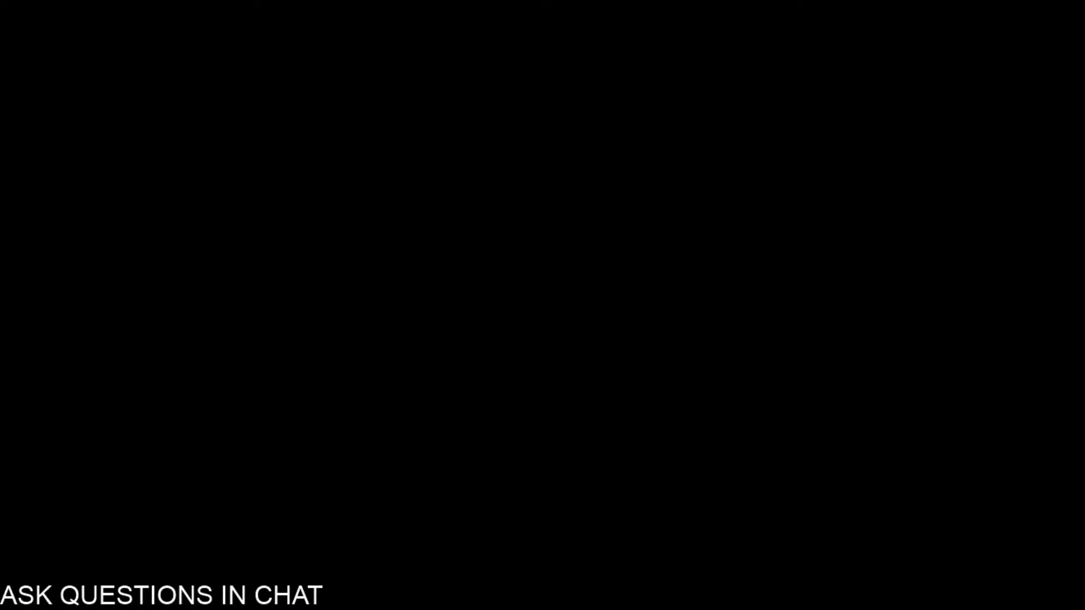
{"action": "key", "text": "space"}
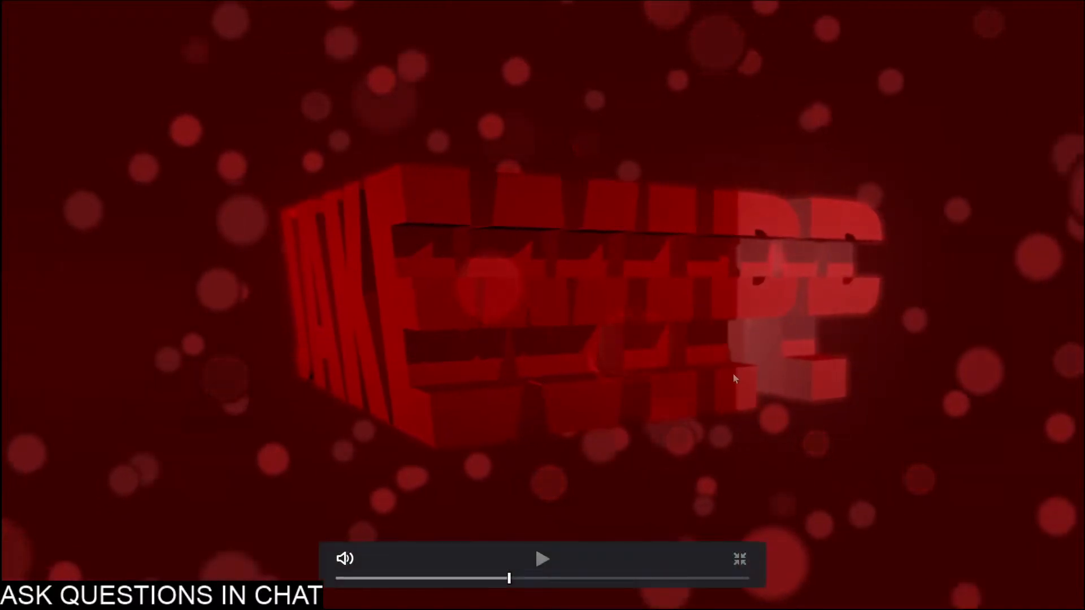
{"action": "key", "text": "Escape"}
Split the Fusion Composition clip at 01:00:16:12, where the music drops off, and delete the part after the cut
{"action": "left_click_drag", "start_coordinate": [836, 338], "coordinate": [789, 396]}
{"action": "scroll", "coordinate": [796, 440], "scroll_direction": "up", "scroll_amount": 4}
{"action": "left_click_drag", "start_coordinate": [725, 341], "coordinate": [767, 352]}
{"action": "left_click", "coordinate": [784, 455]}
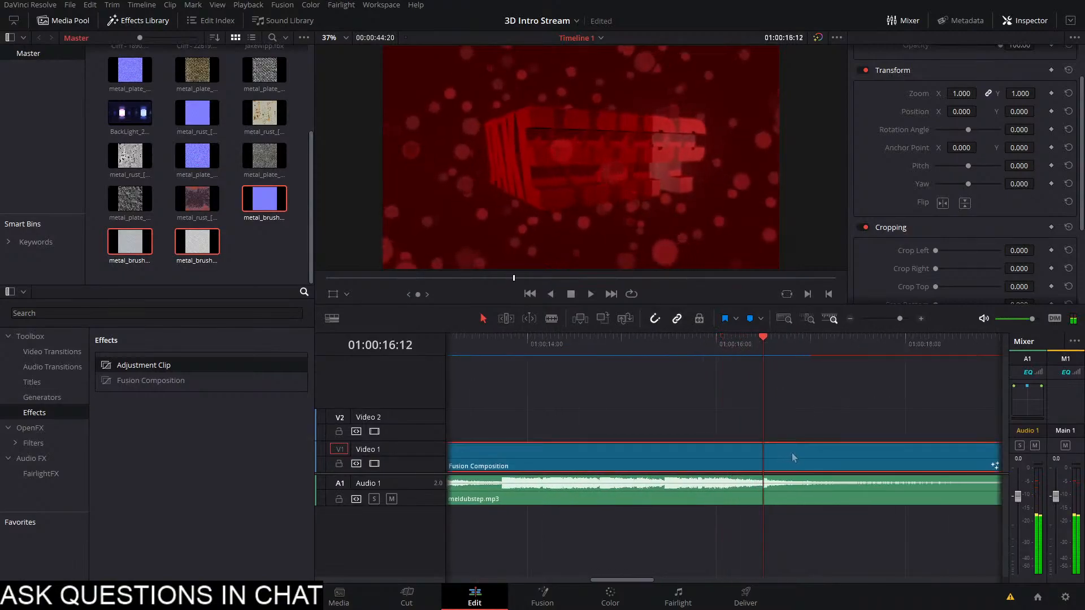
{"action": "key", "text": "ctrl+b"}
{"action": "left_click", "coordinate": [793, 455]}
{"action": "key", "text": "Delete"}
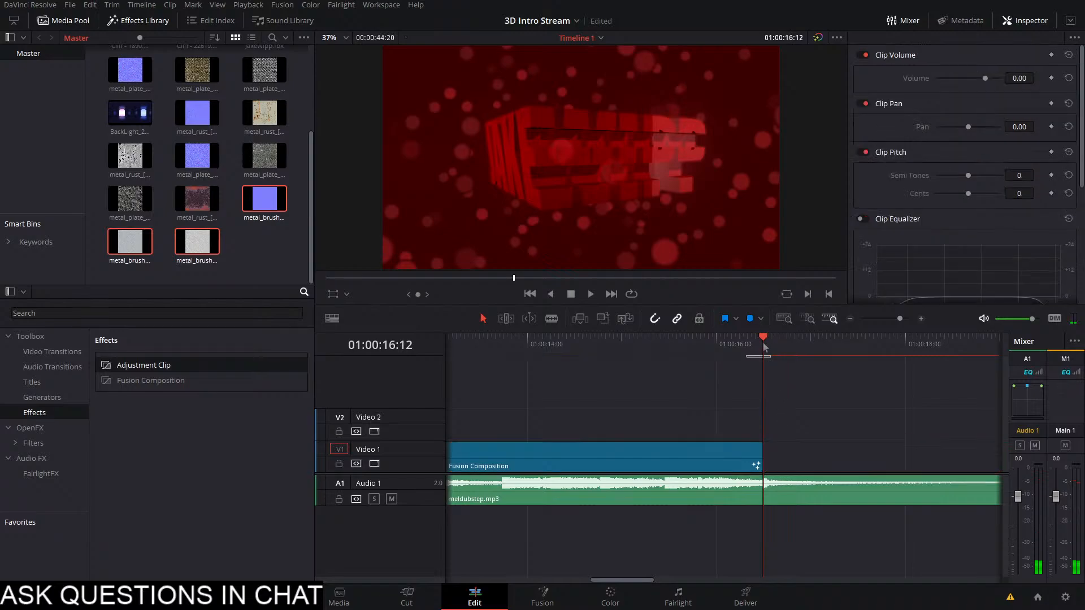
Check the trimmed clip's ending between 01:00:16:06 and 01:00:16:12
{"action": "left_click_drag", "start_coordinate": [764, 343], "coordinate": [740, 355]}
{"action": "key", "text": "space"}
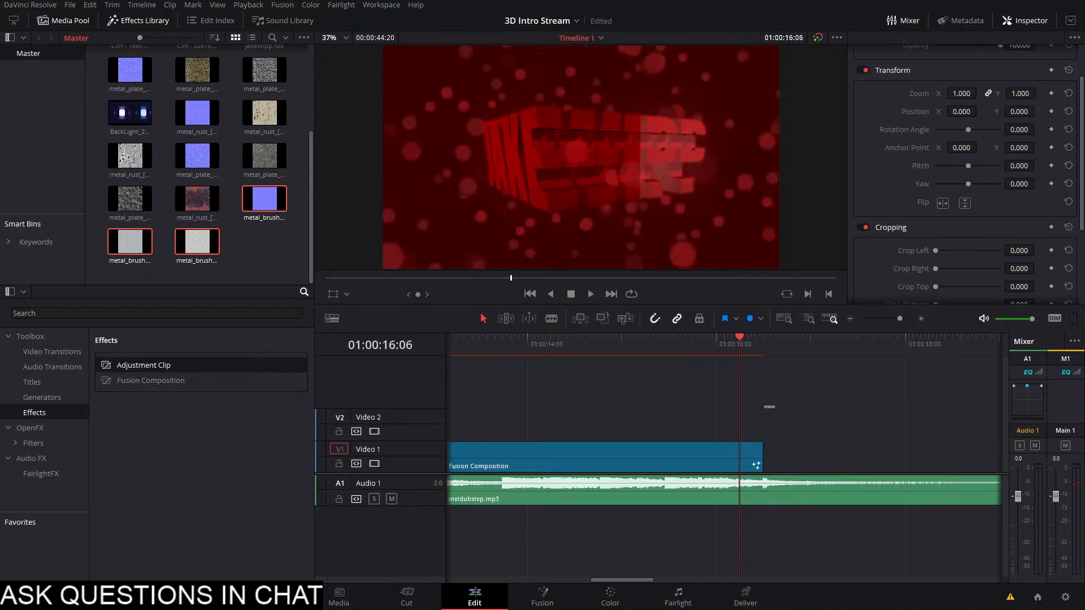
{"action": "left_click", "coordinate": [764, 346]}
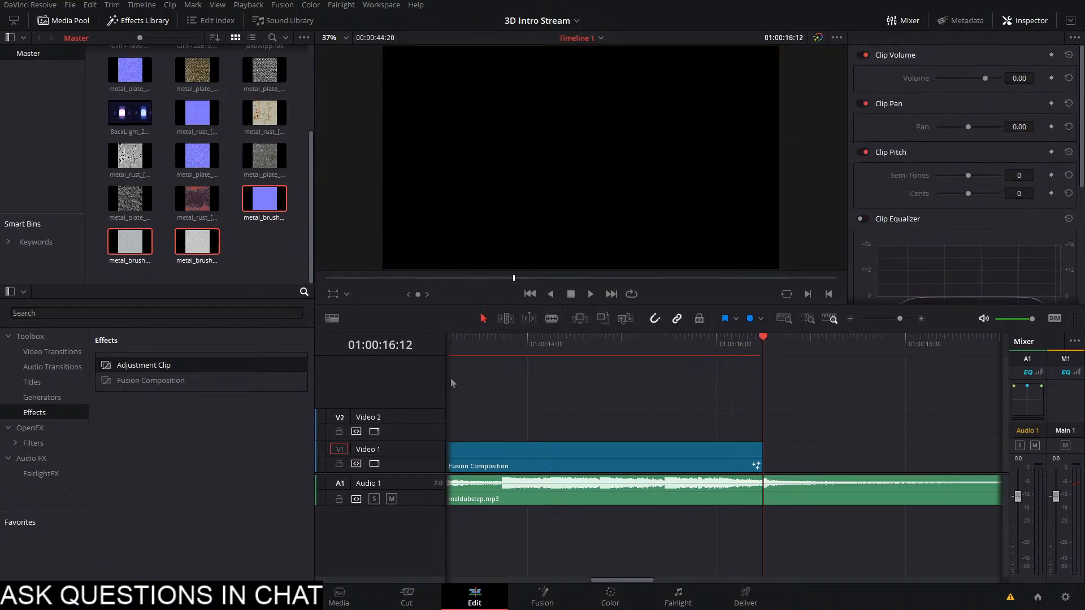